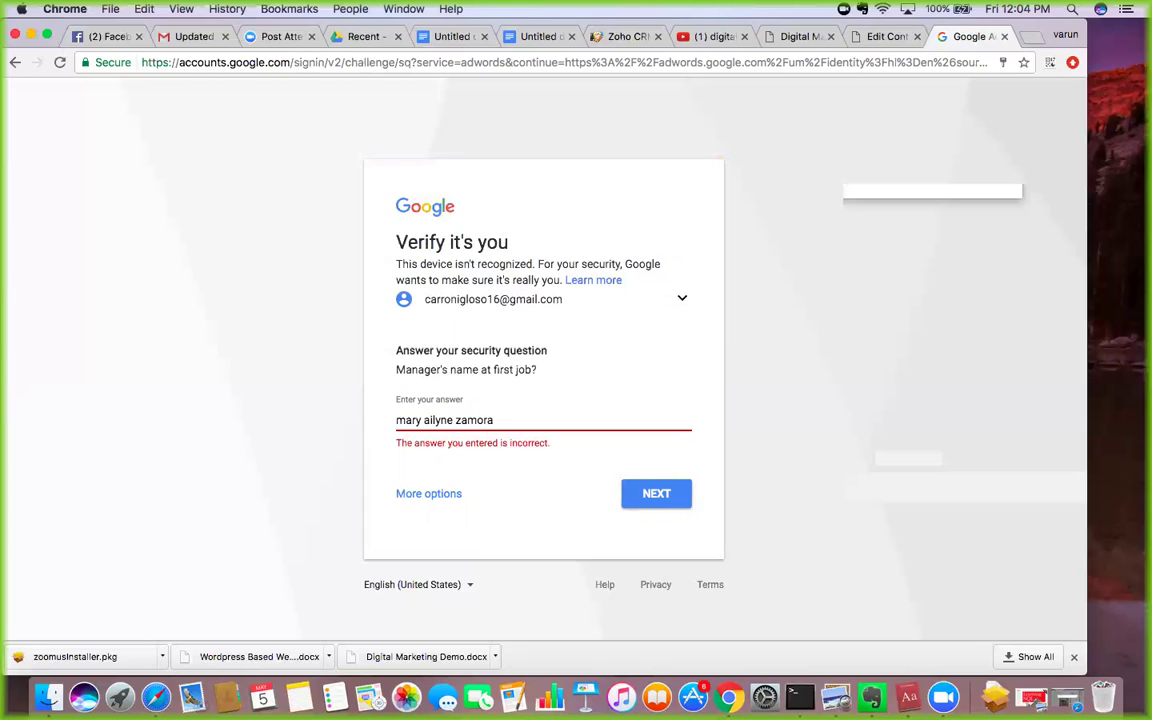
# - Sign in to AdWords with the other saved Google account to reach All campaigns
pyautogui.click(15, 62)
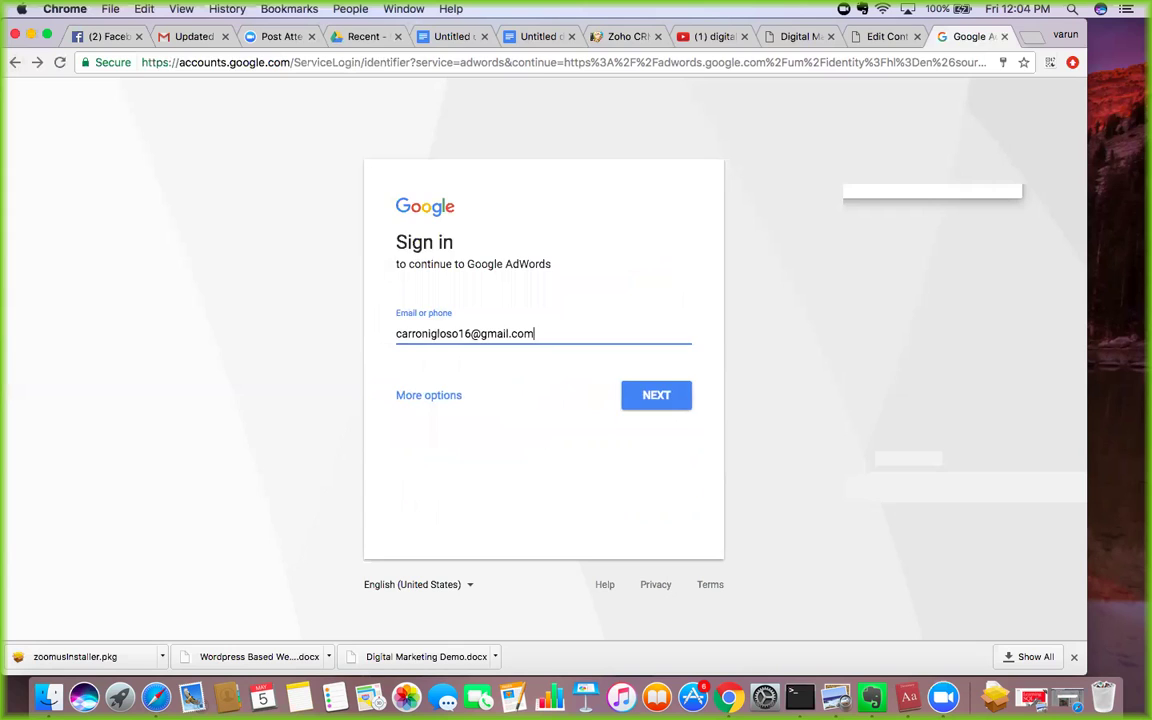
pyautogui.press('Return')
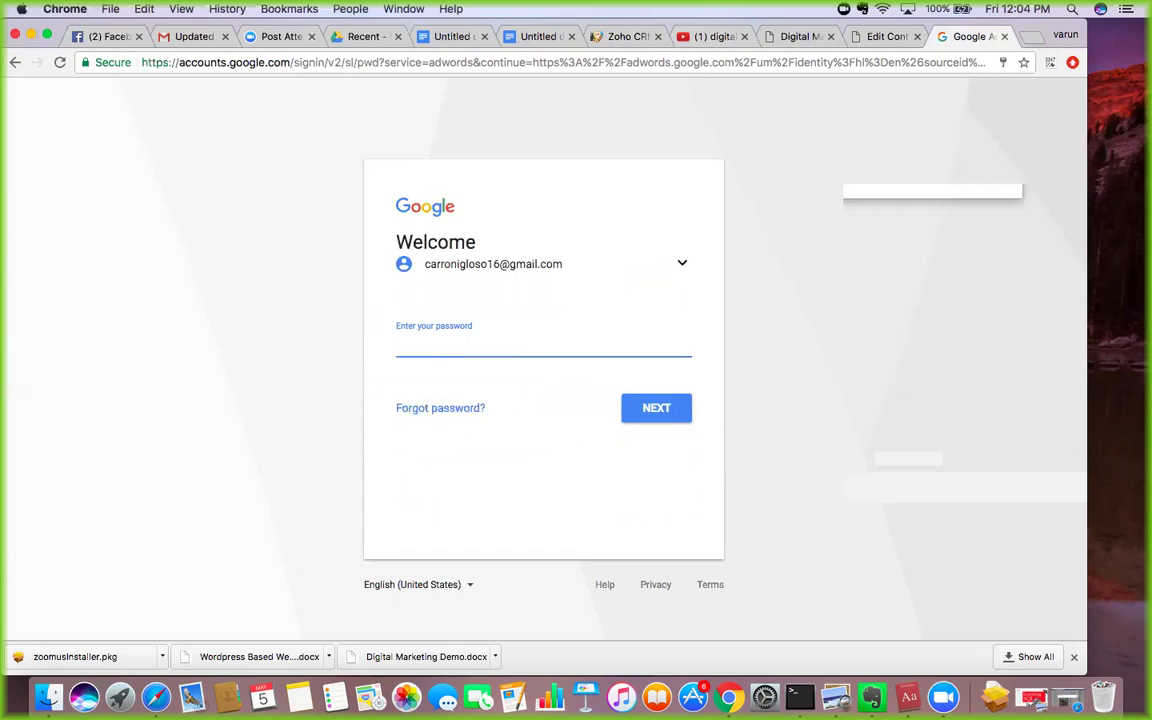
pyautogui.click(15, 62)
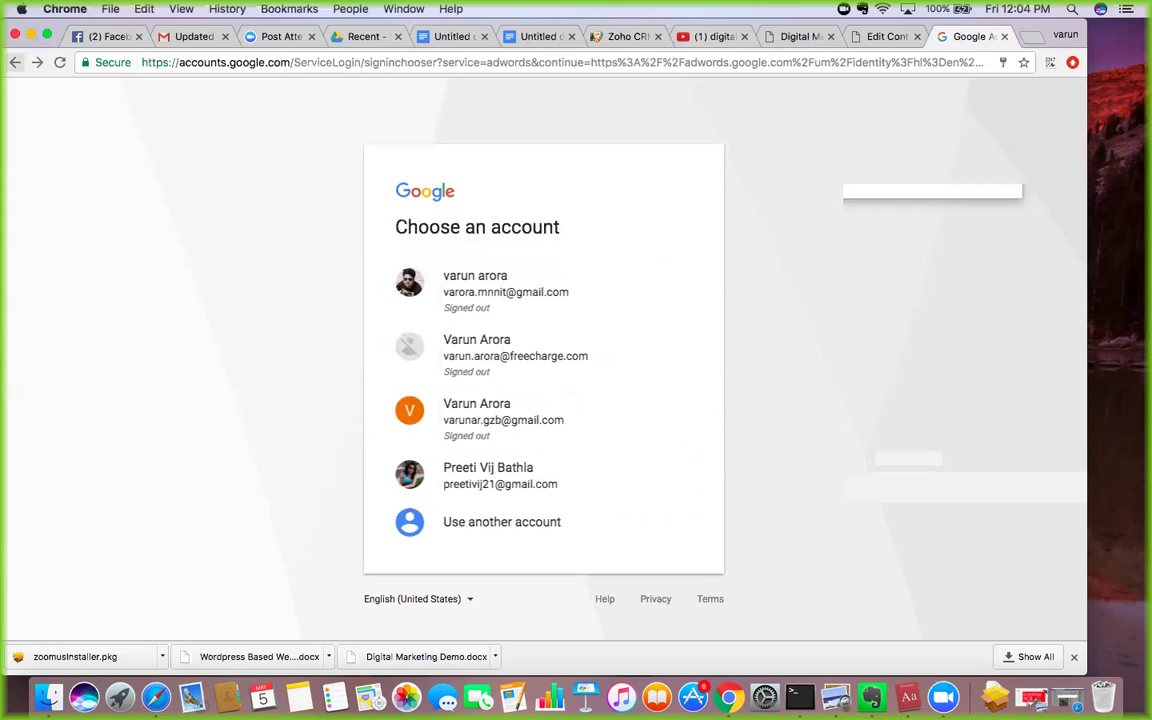
pyautogui.click(518, 476)
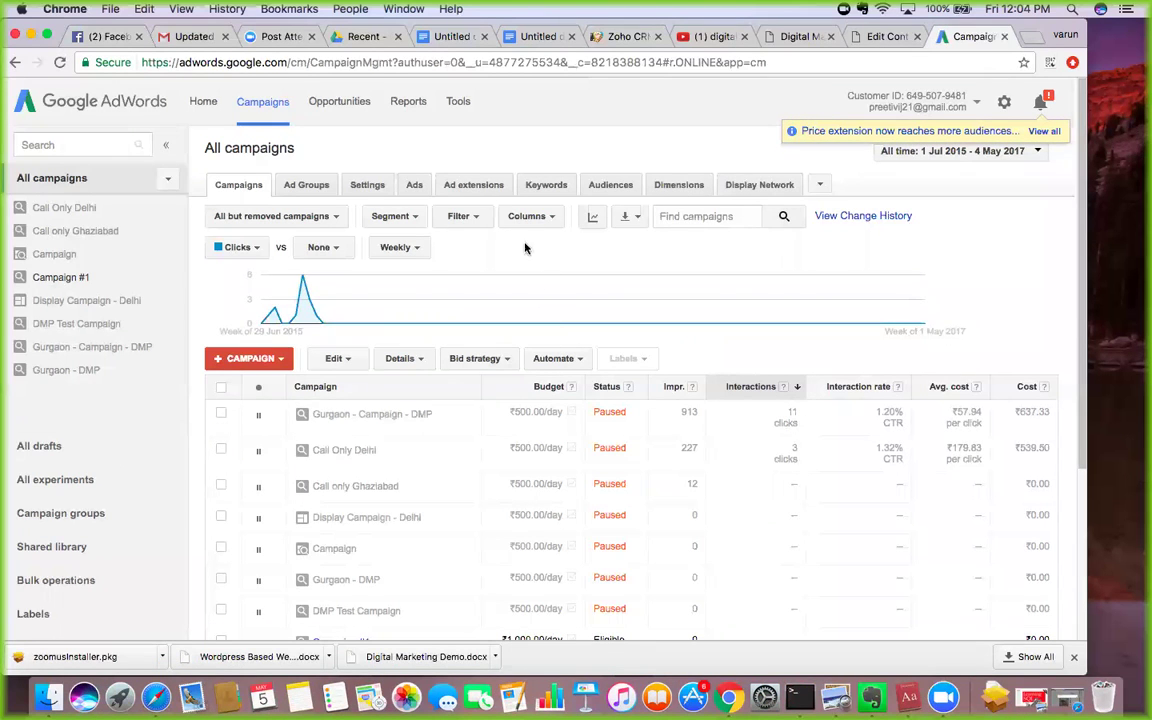
# - Leave the AdWords campaigns list and go back to the Google sign-in page
pyautogui.click(452, 515)
pyautogui.click(455, 515)
pyautogui.click(13, 63)
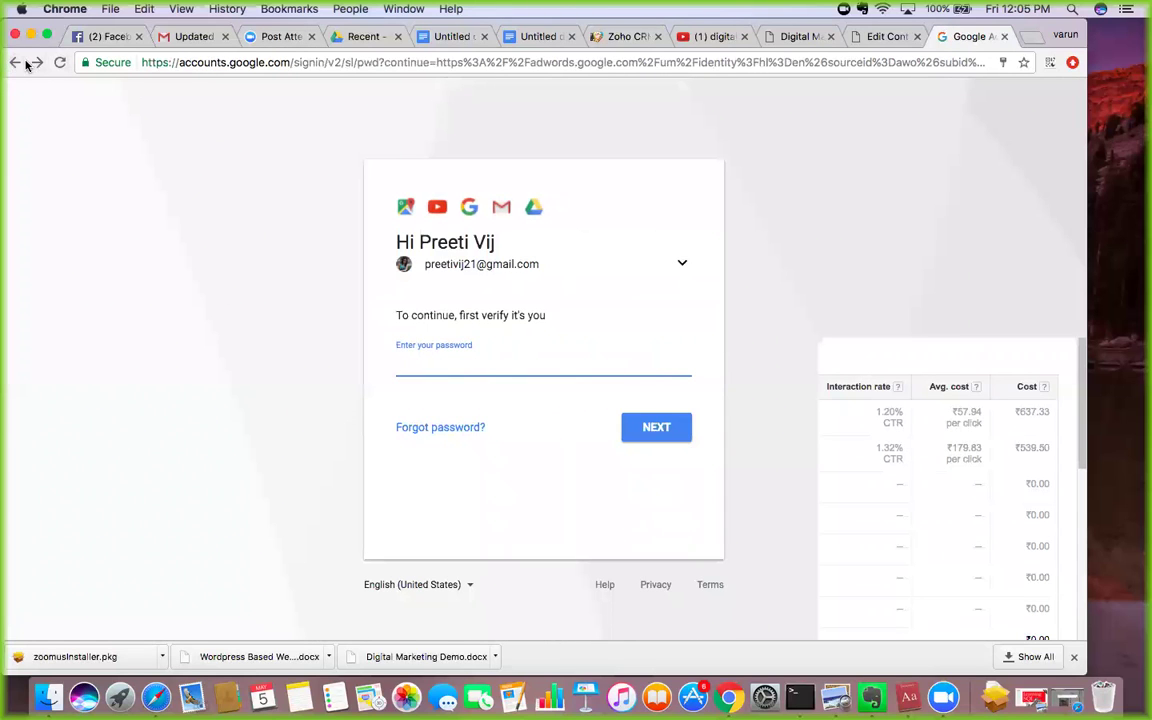
pyautogui.click(14, 62)
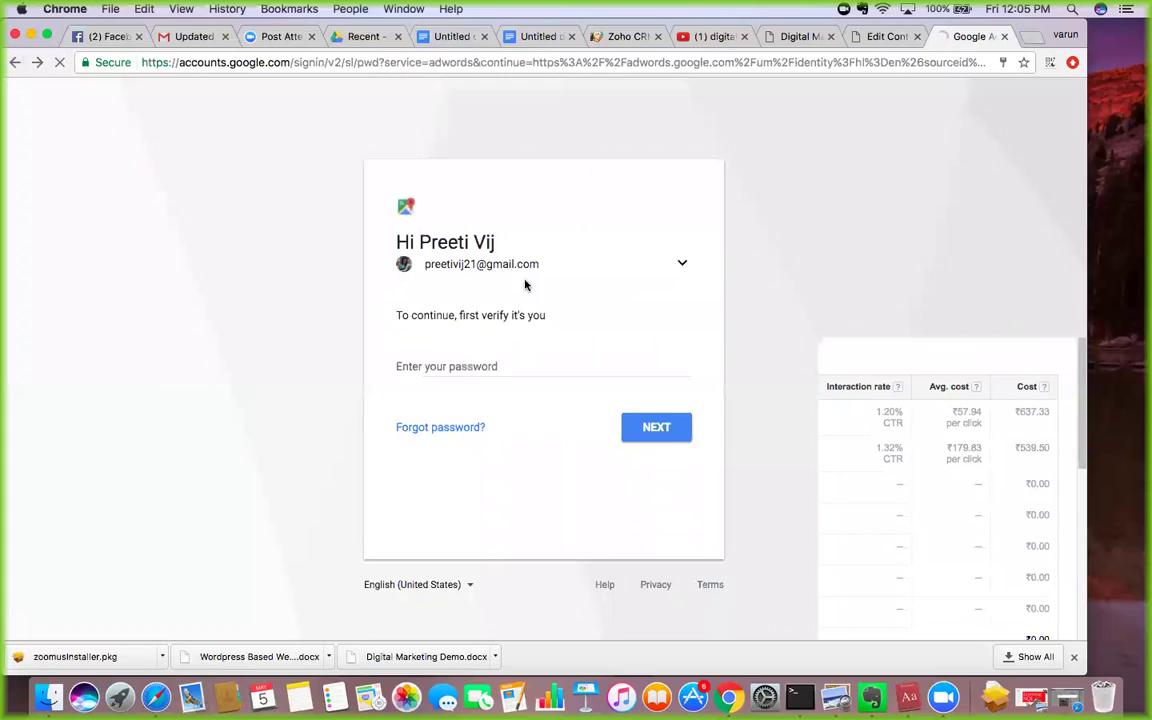
# - Sign in with another Google account by entering its email address and password
pyautogui.click(677, 267)
pyautogui.click(566, 522)
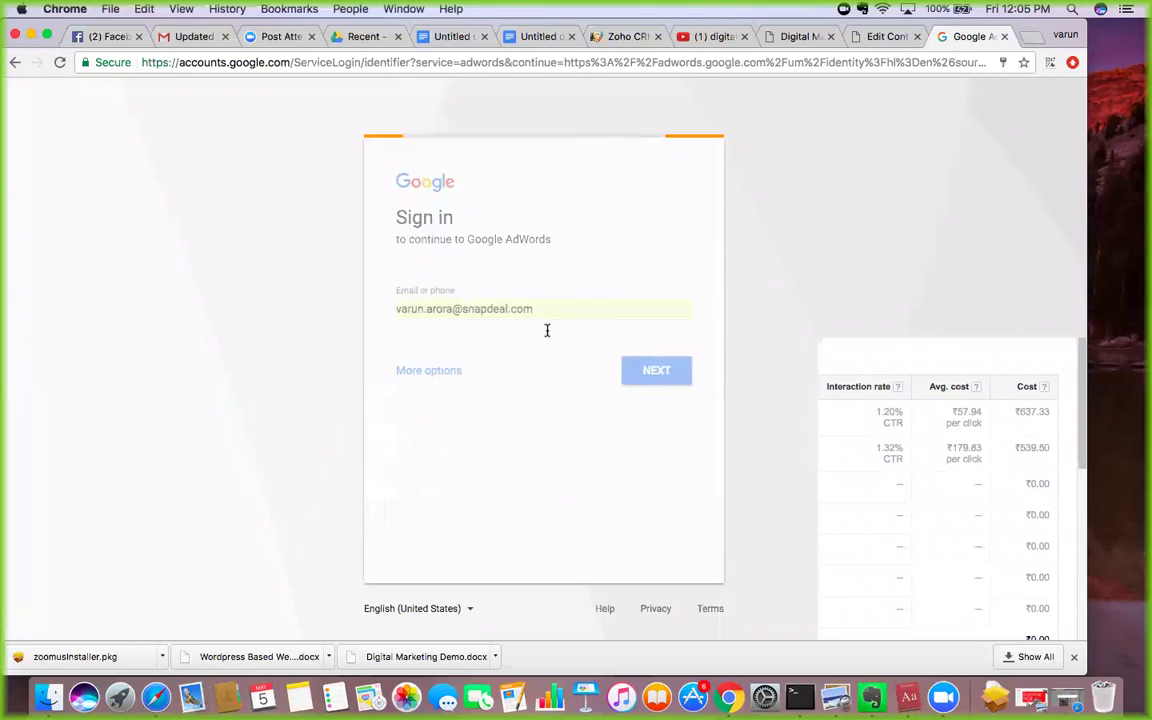
pyautogui.press('super+a')
pyautogui.click(677, 403)
pyautogui.write('••••••••••')
pyautogui.press('Return')
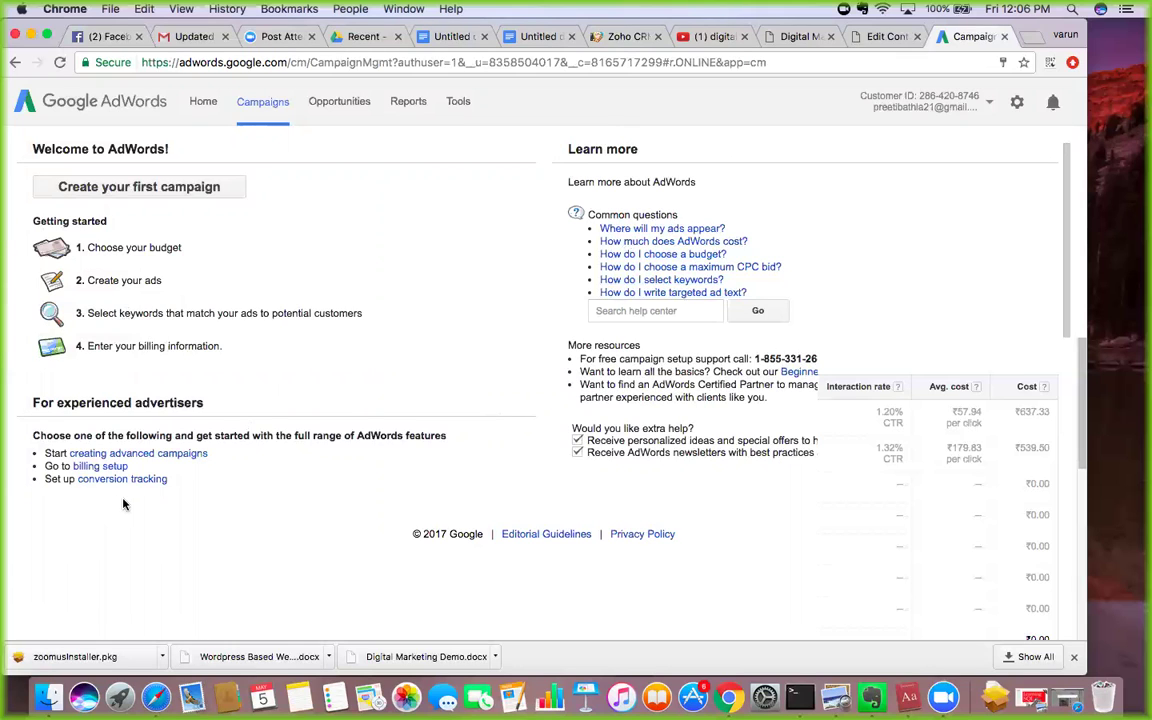
# - Start the first campaign and delete the default name 'Campaign #1' from Campaign name
pyautogui.click(146, 190)
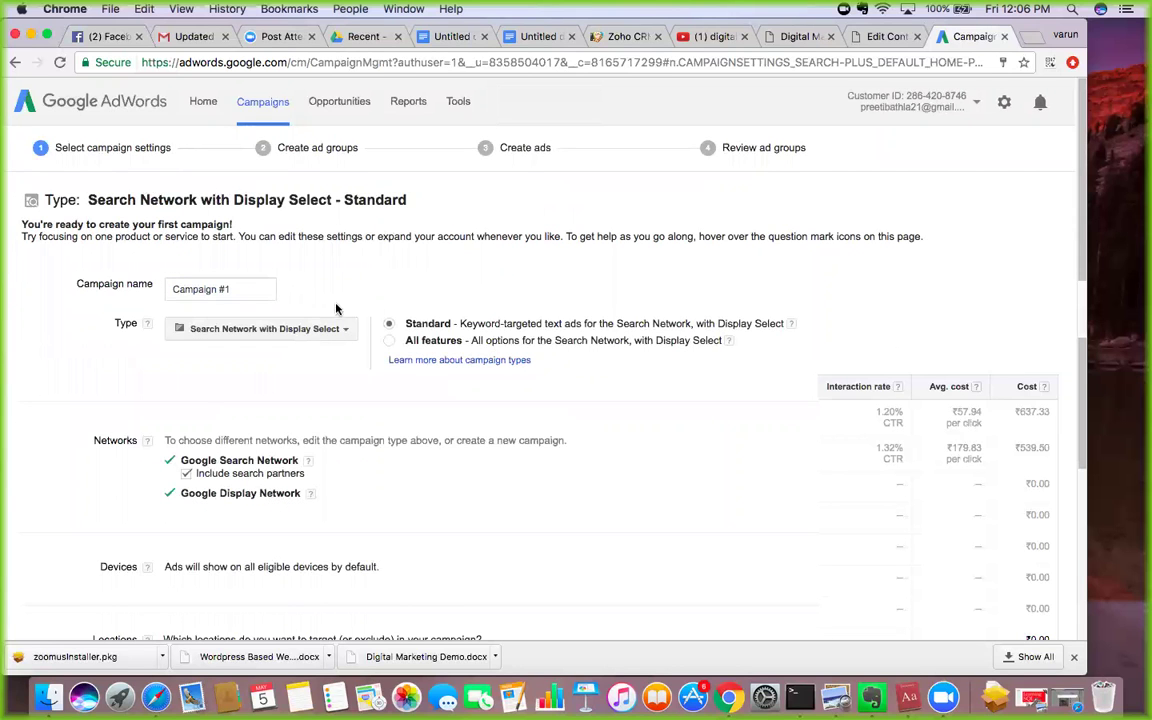
pyautogui.scroll(-7, 459, 272)
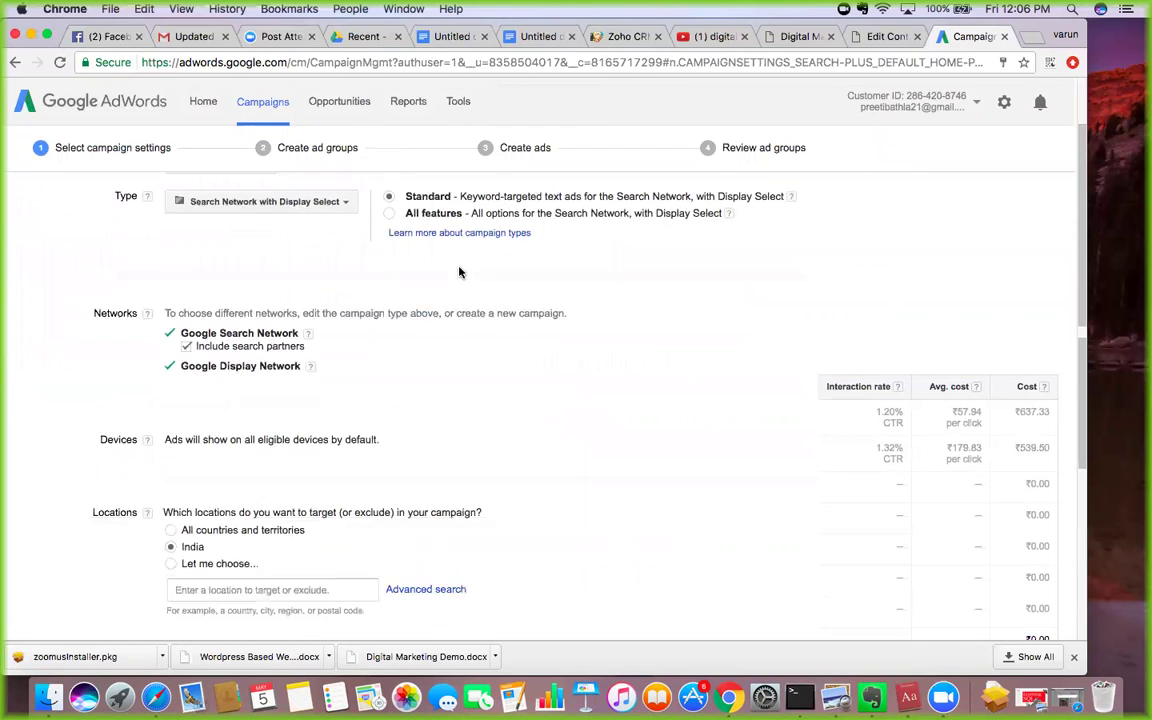
pyautogui.scroll(-2, 459, 272)
pyautogui.scroll(6, 459, 272)
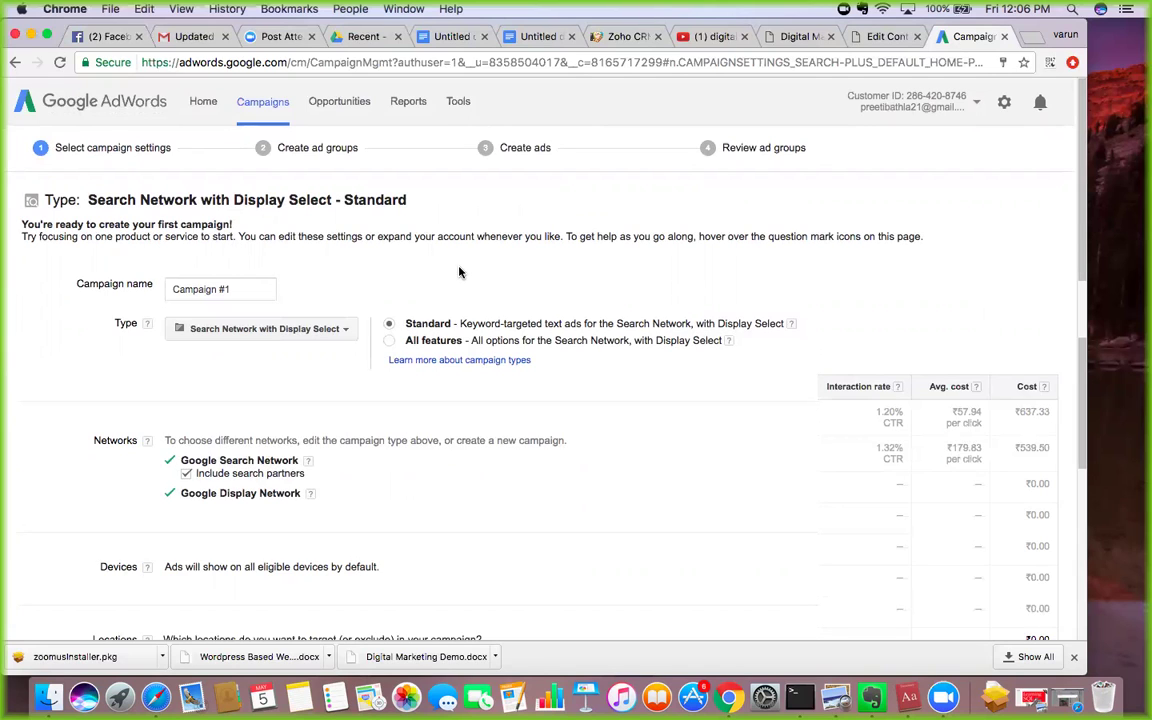
pyautogui.click(233, 288)
pyautogui.press('super+a')
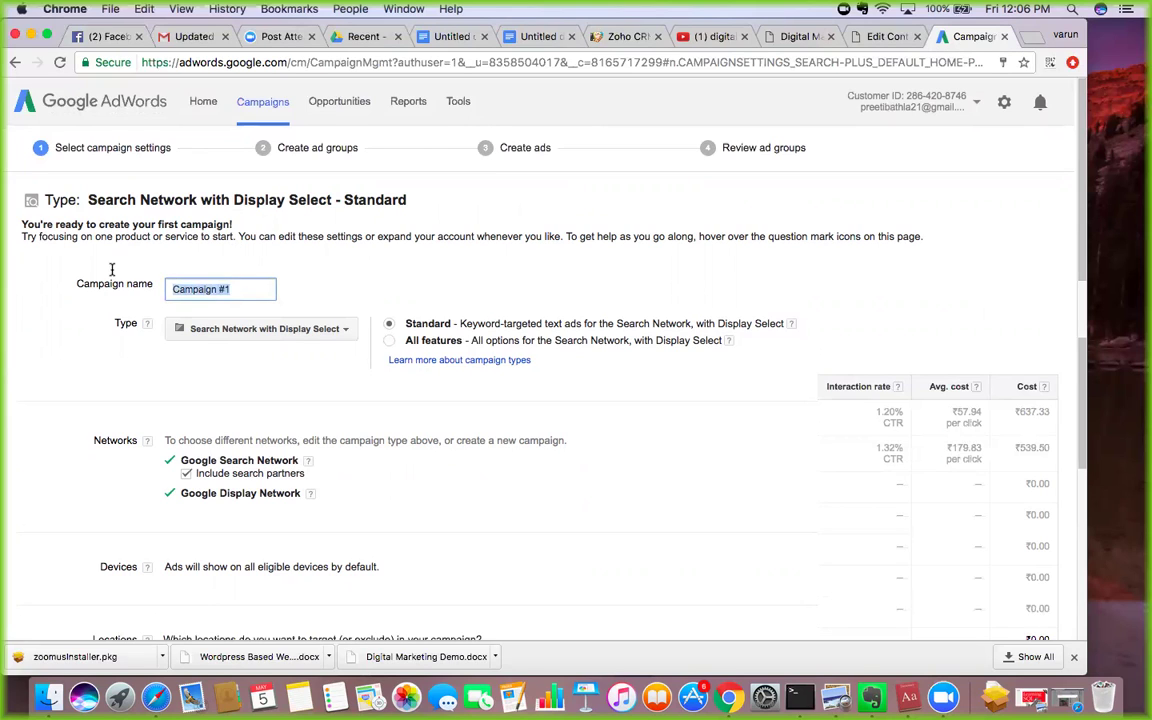
pyautogui.press('BackSpace')
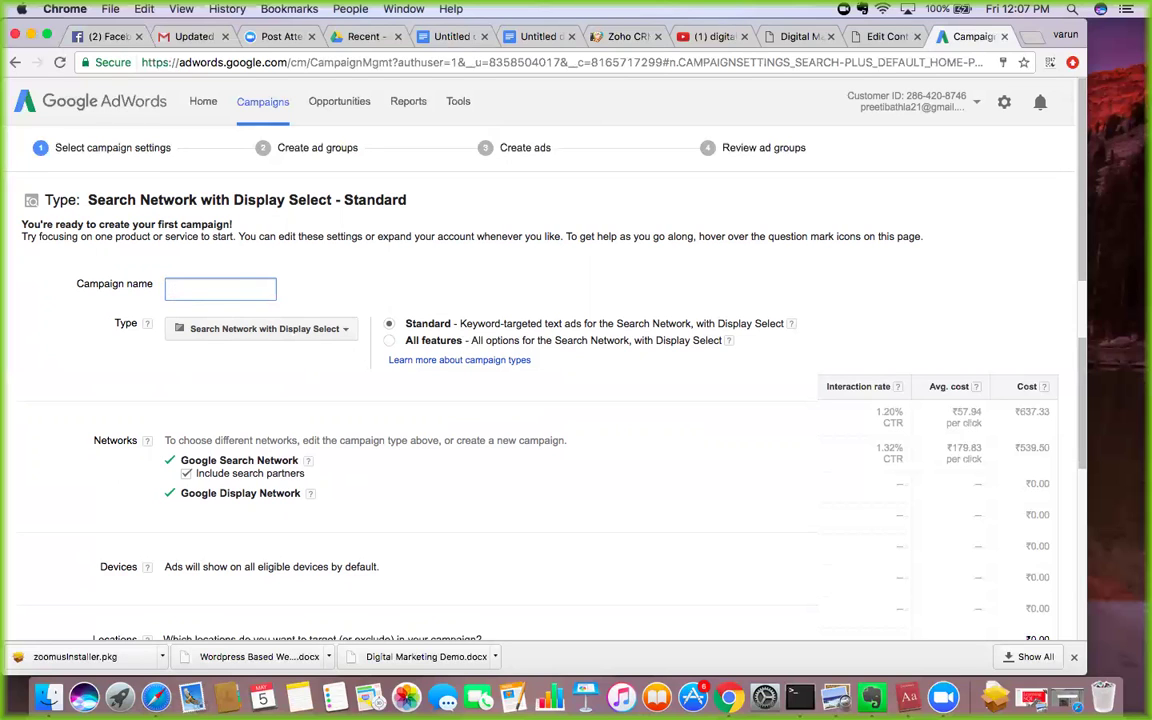
# - Name the campaign 'Valentine Campaign 2017'
pyautogui.write('Valentine Camao')
pyautogui.press('BackSpace')
pyautogui.press('BackSpace')
pyautogui.write('paign 2017')
pyautogui.moveTo(224, 288); pyautogui.dragTo(350, 286)
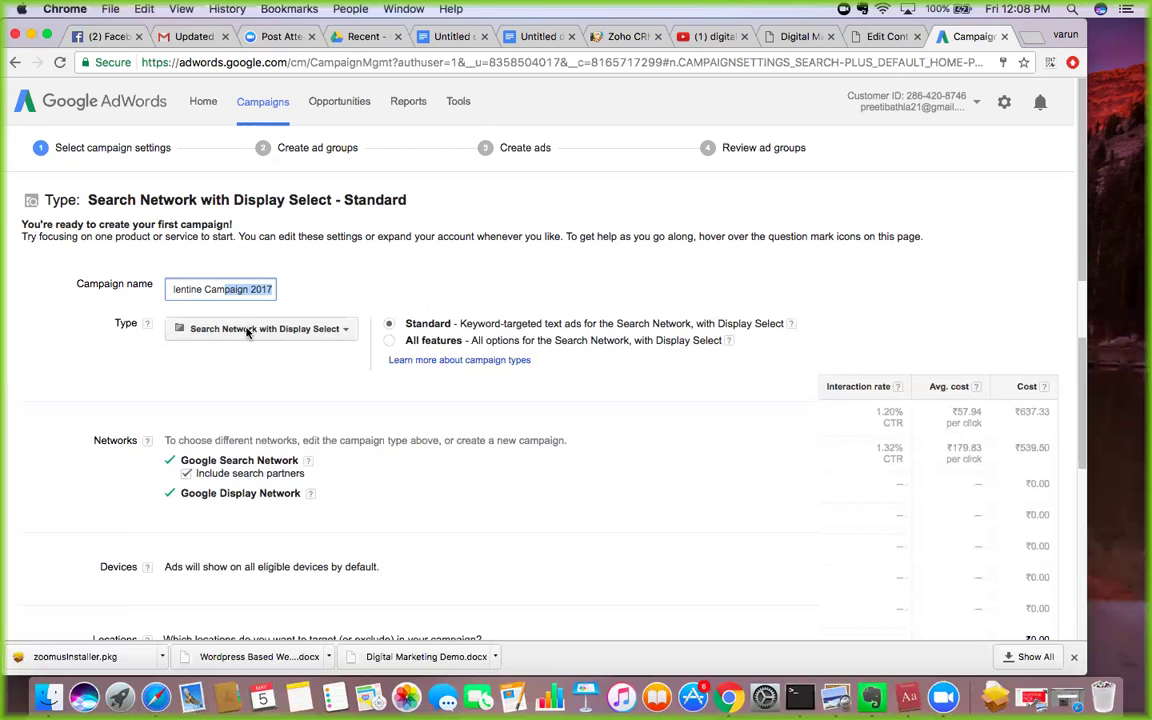
pyautogui.click(408, 292)
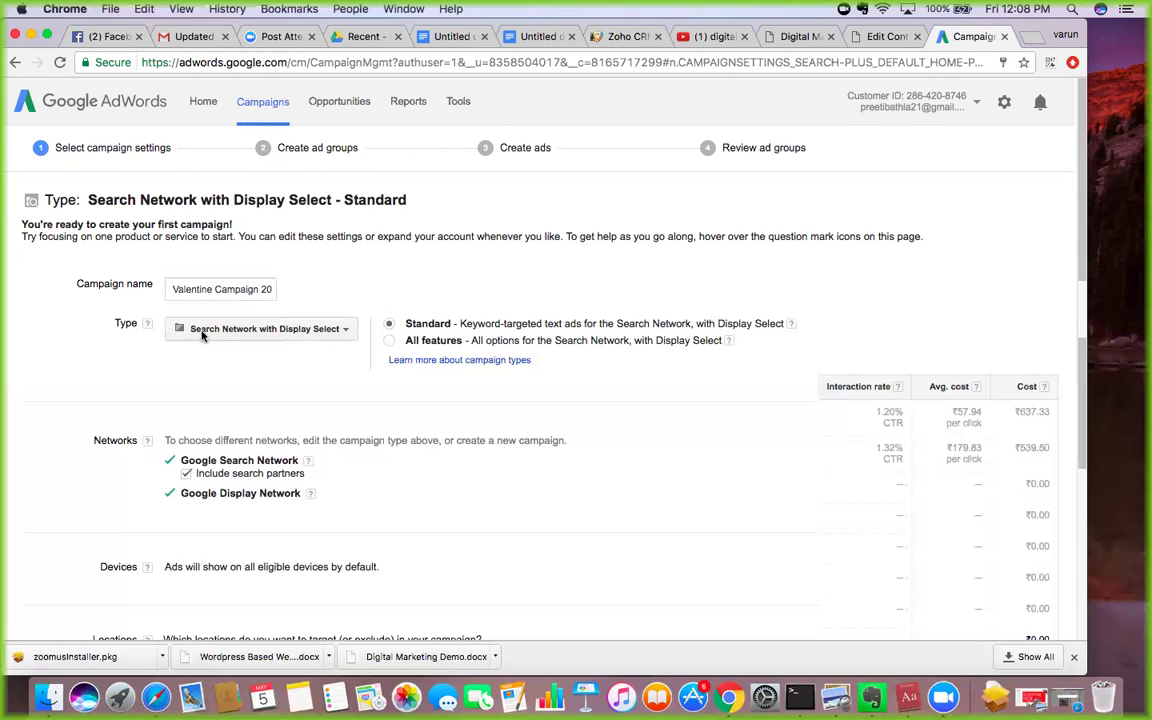
# - Cancel the campaign-type change, keeping Search Network with Display Select
pyautogui.click(330, 330)
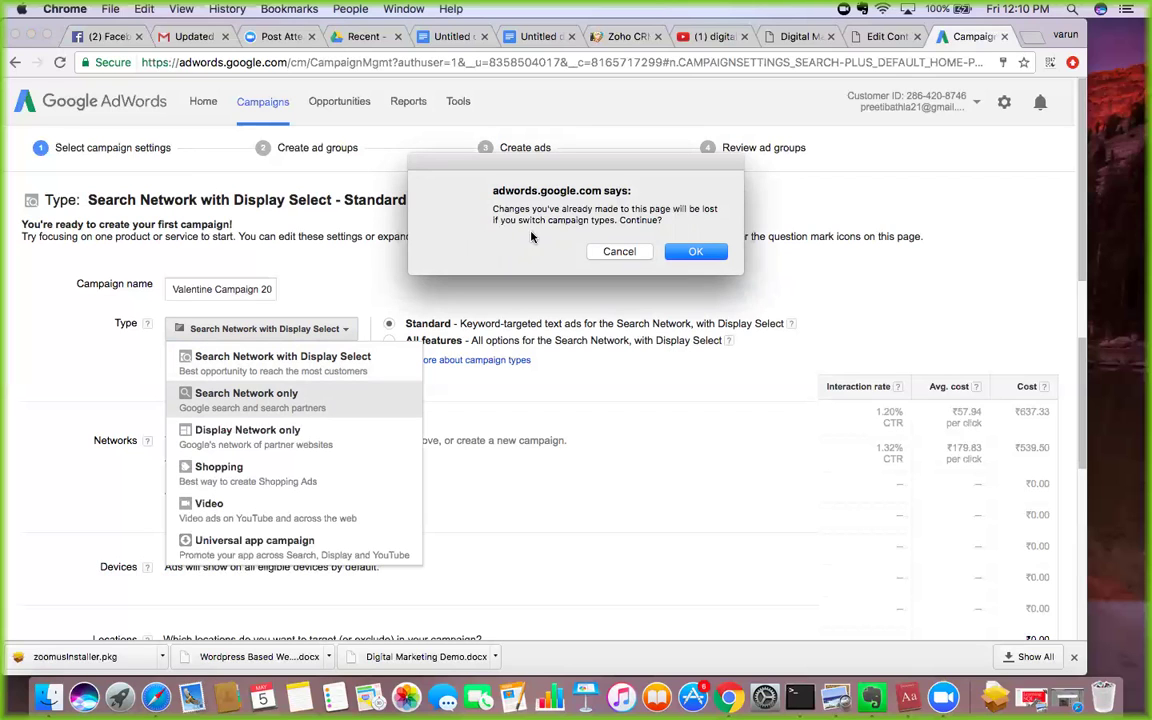
pyautogui.click(619, 252)
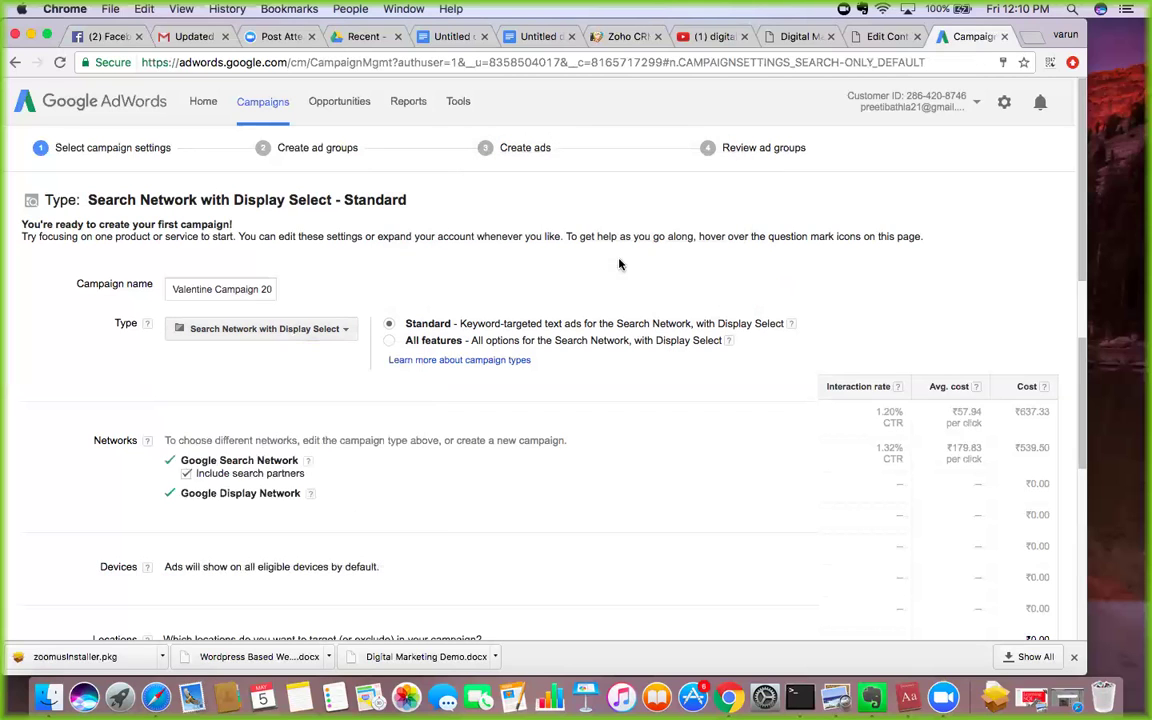
pyautogui.click(338, 327)
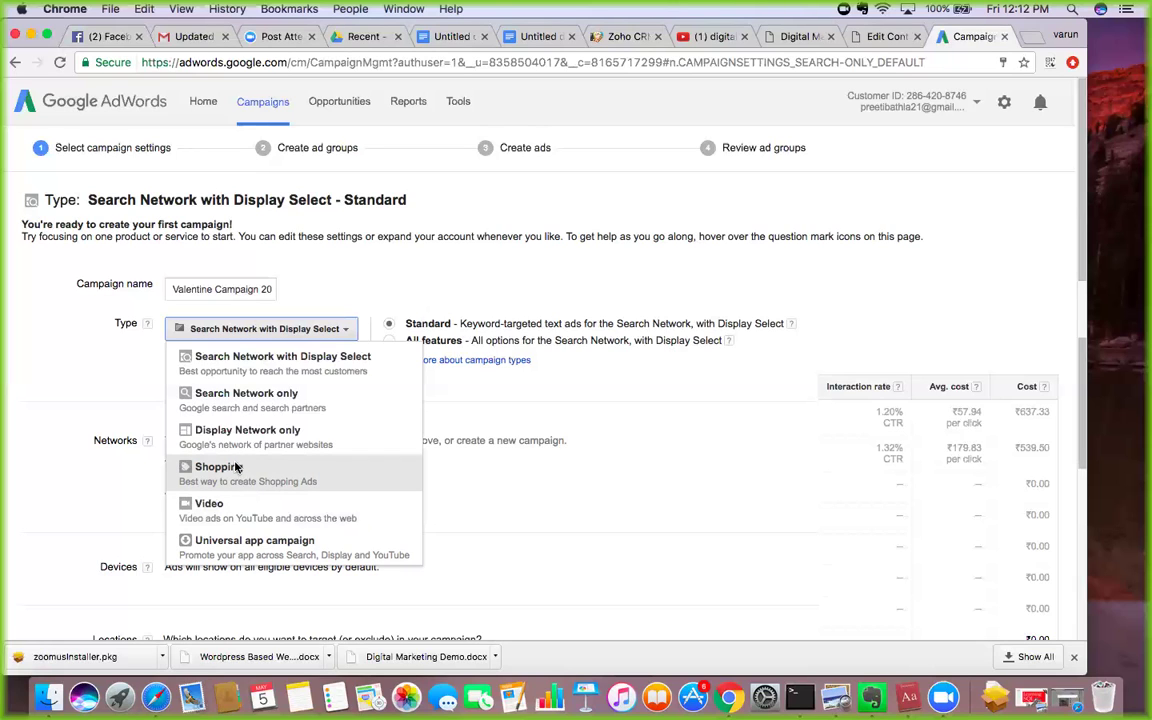
# - Open a new blank Chrome tab
pyautogui.press('super+t')
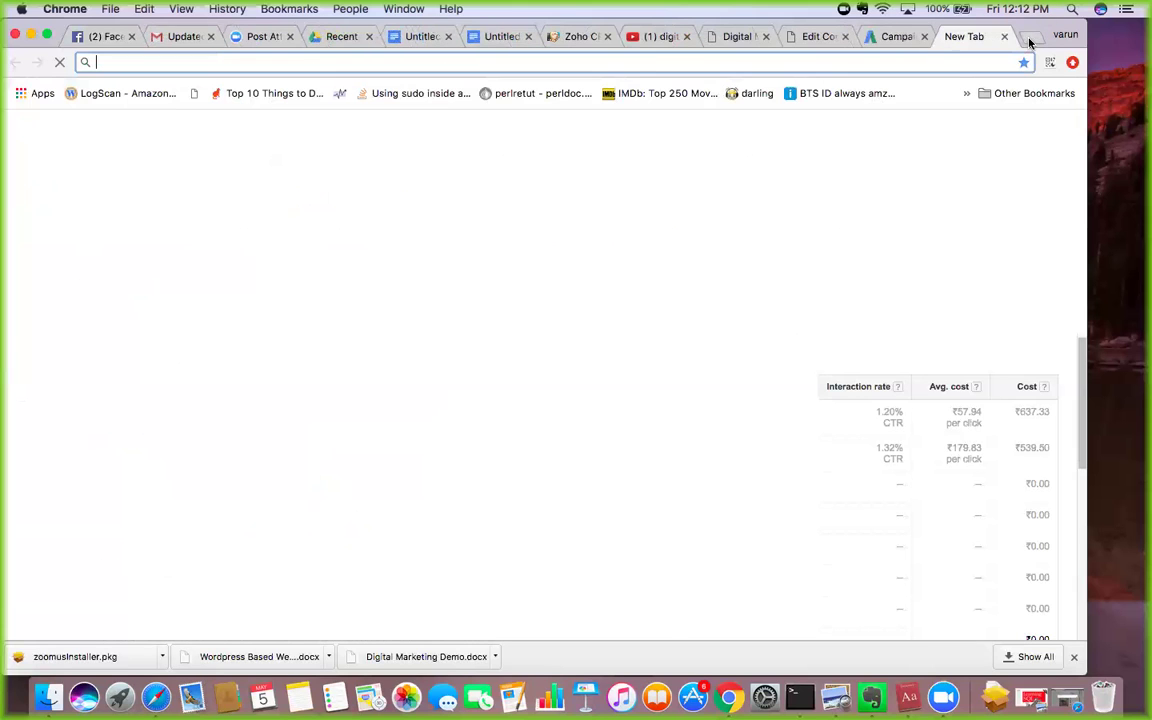
# - Return to the AdWords campaign settings tab
pyautogui.click(895, 38)
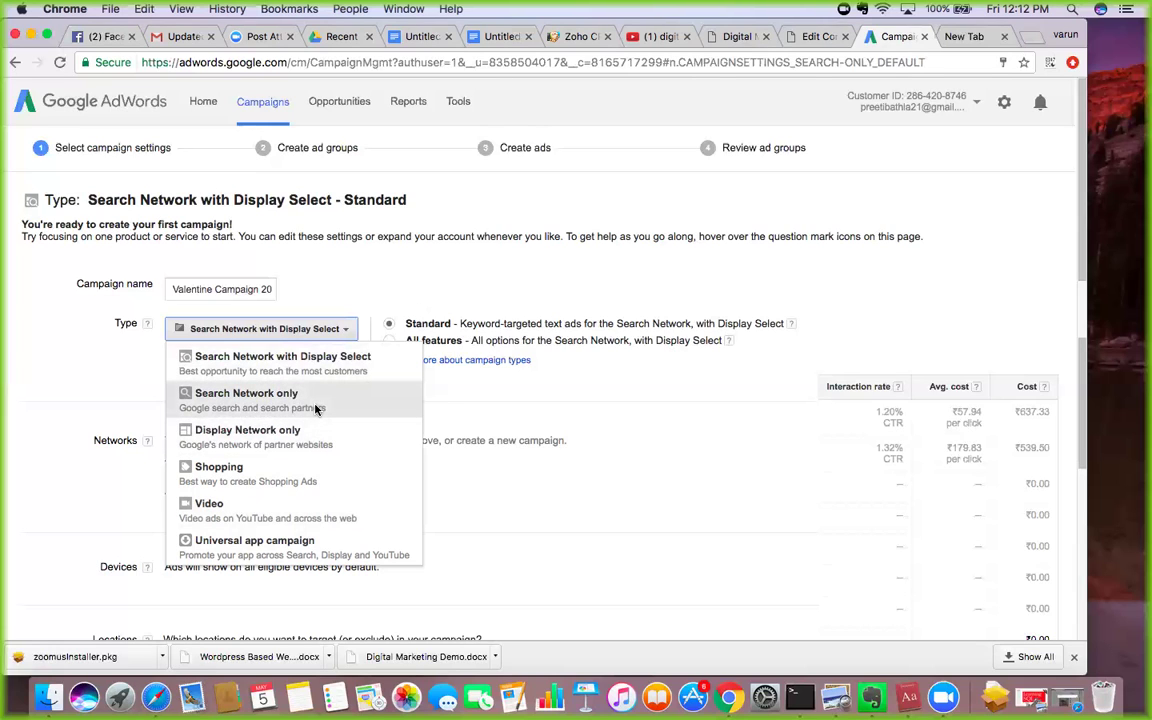
# - Change the campaign type to Search Network only and confirm the switch
pyautogui.click(277, 403)
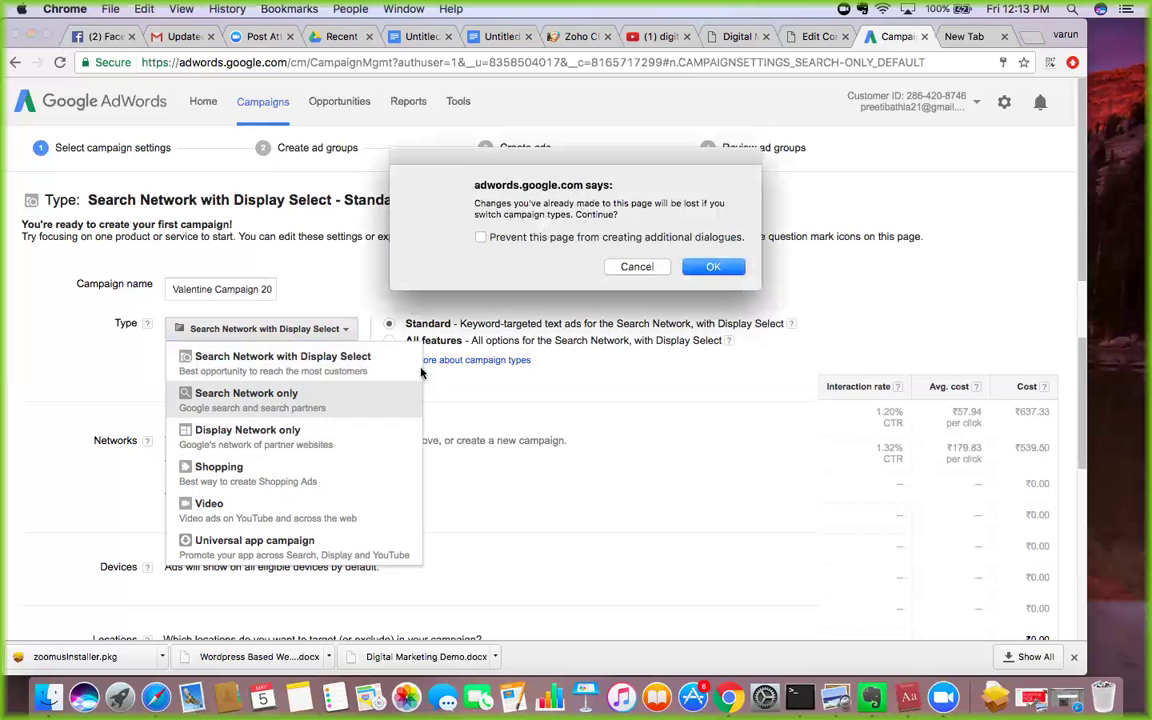
pyautogui.click(693, 266)
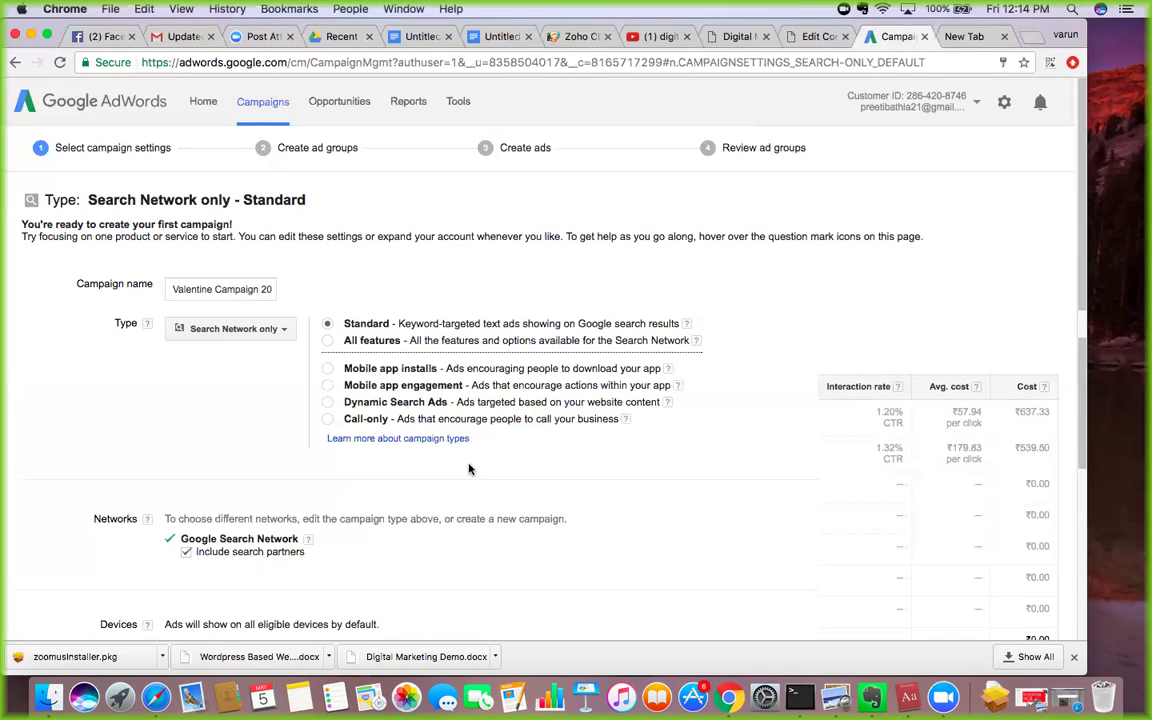
pyautogui.scroll(-2, 405, 552)
pyautogui.scroll(-1, 405, 552)
pyautogui.moveTo(166, 400); pyautogui.dragTo(589, 409)
pyautogui.click(576, 432)
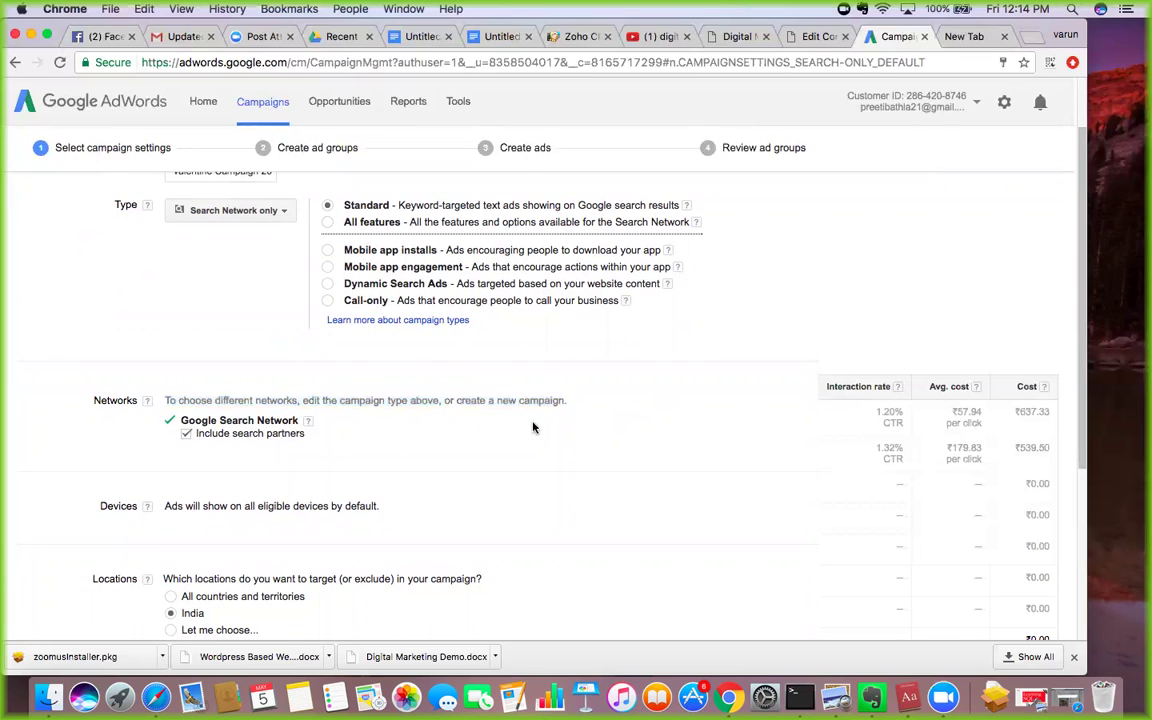
pyautogui.moveTo(195, 400); pyautogui.dragTo(578, 403)
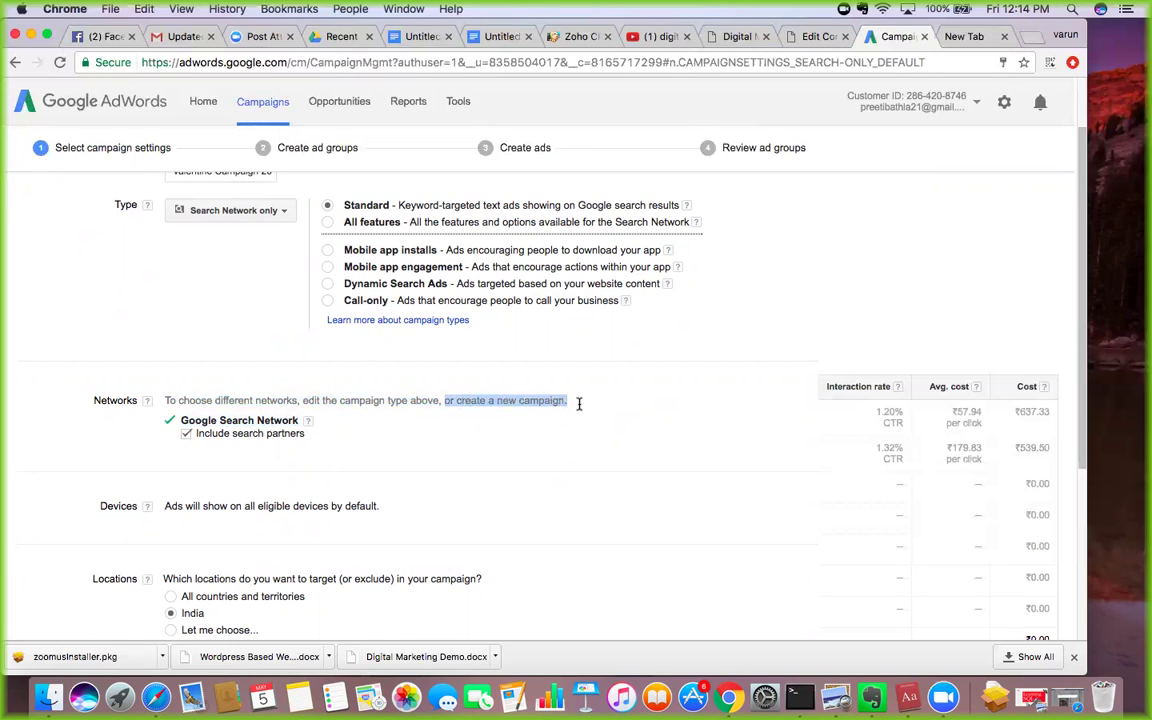
# - Uncheck 'Include search partners' so ads run on Google Search Network only
pyautogui.click(578, 403)
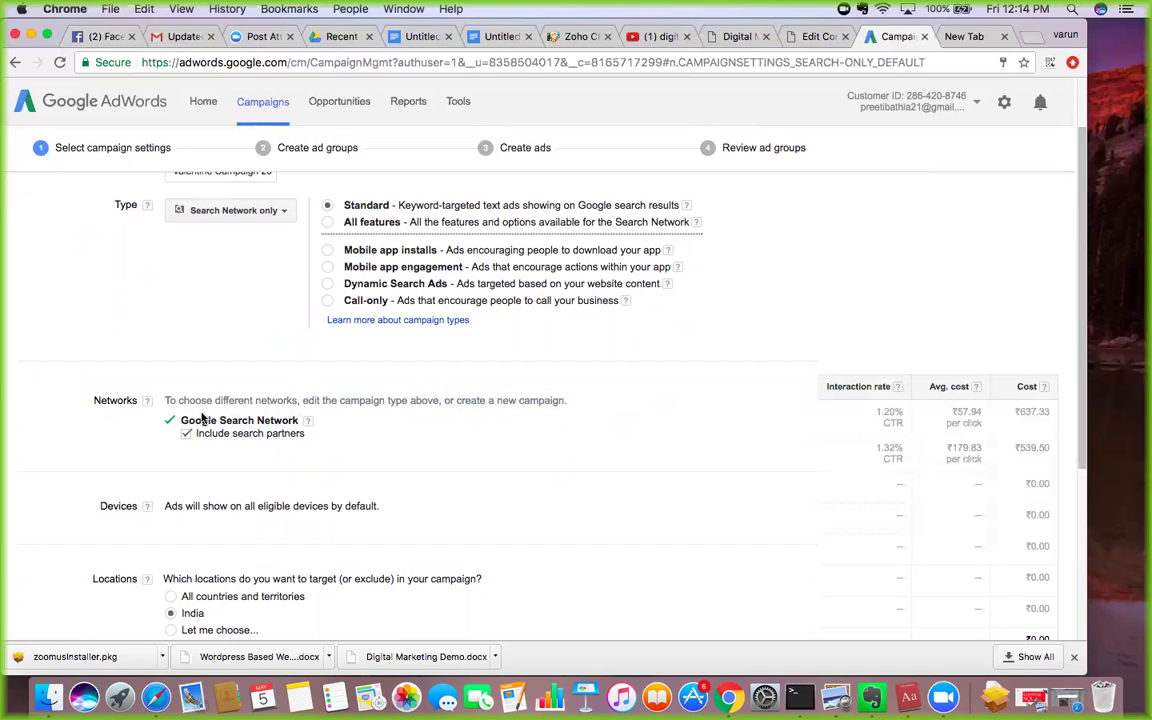
pyautogui.moveTo(181, 420); pyautogui.dragTo(310, 427)
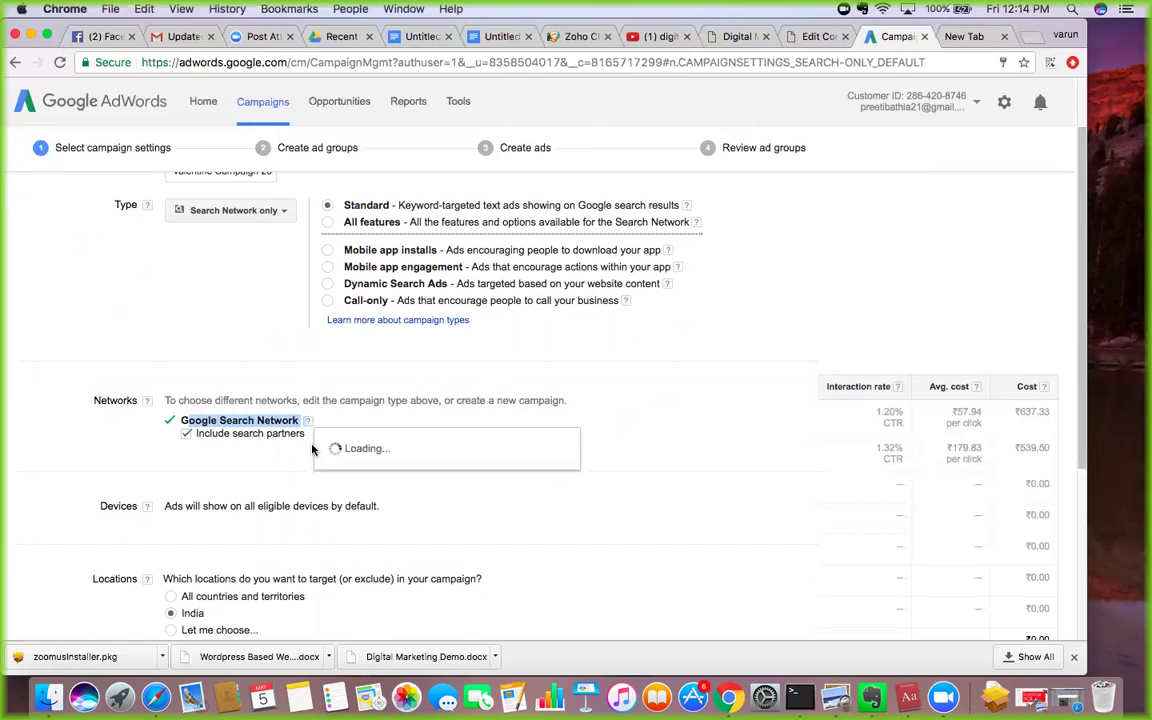
pyautogui.click(186, 435)
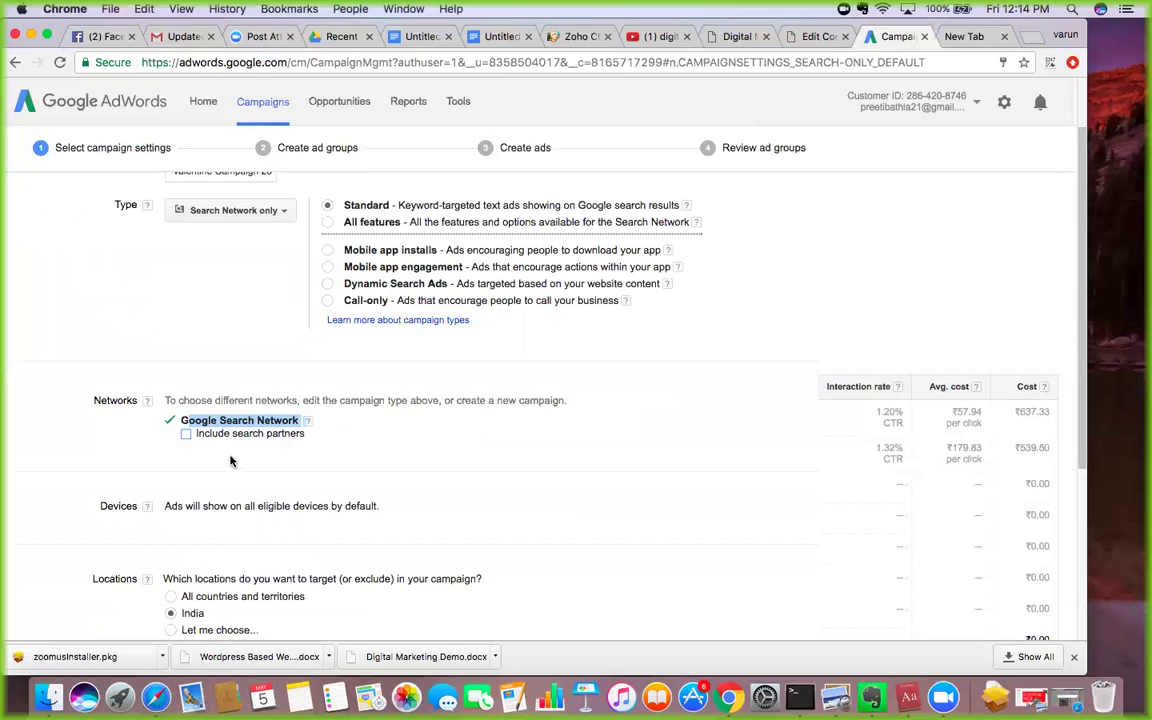
pyautogui.click(224, 420)
pyautogui.moveTo(181, 420); pyautogui.dragTo(273, 420)
pyautogui.click(273, 420)
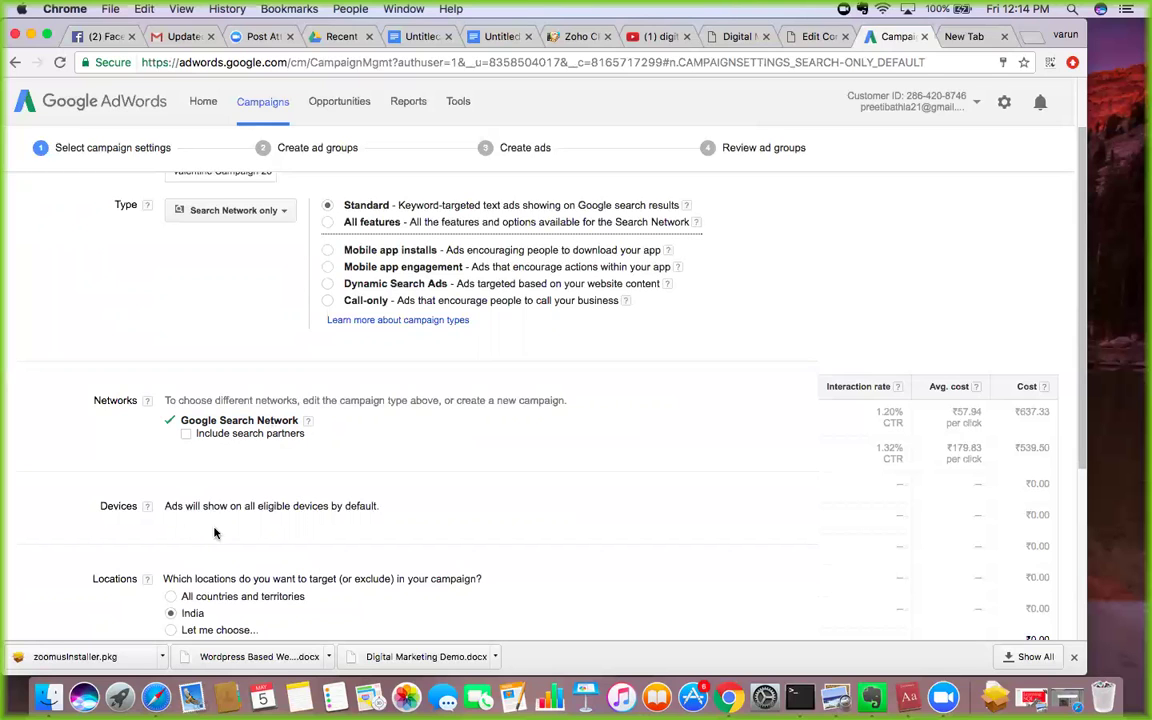
pyautogui.scroll(-1, 328, 523)
pyautogui.scroll(-2, 328, 523)
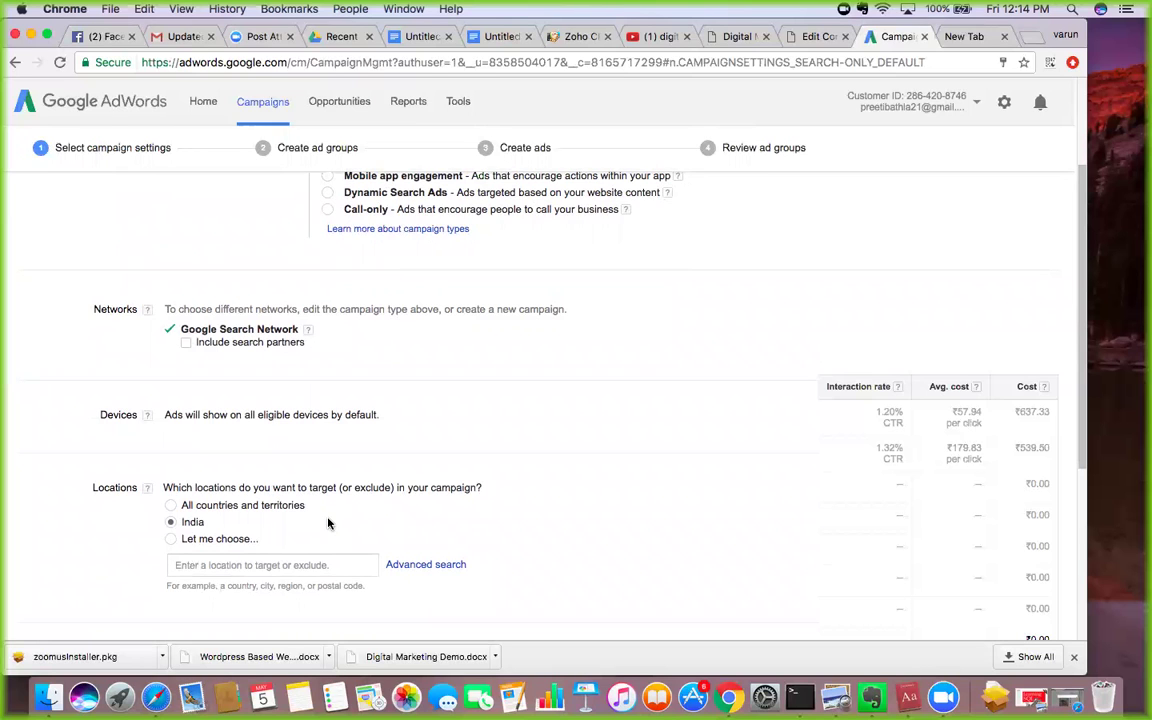
pyautogui.scroll(3, 328, 523)
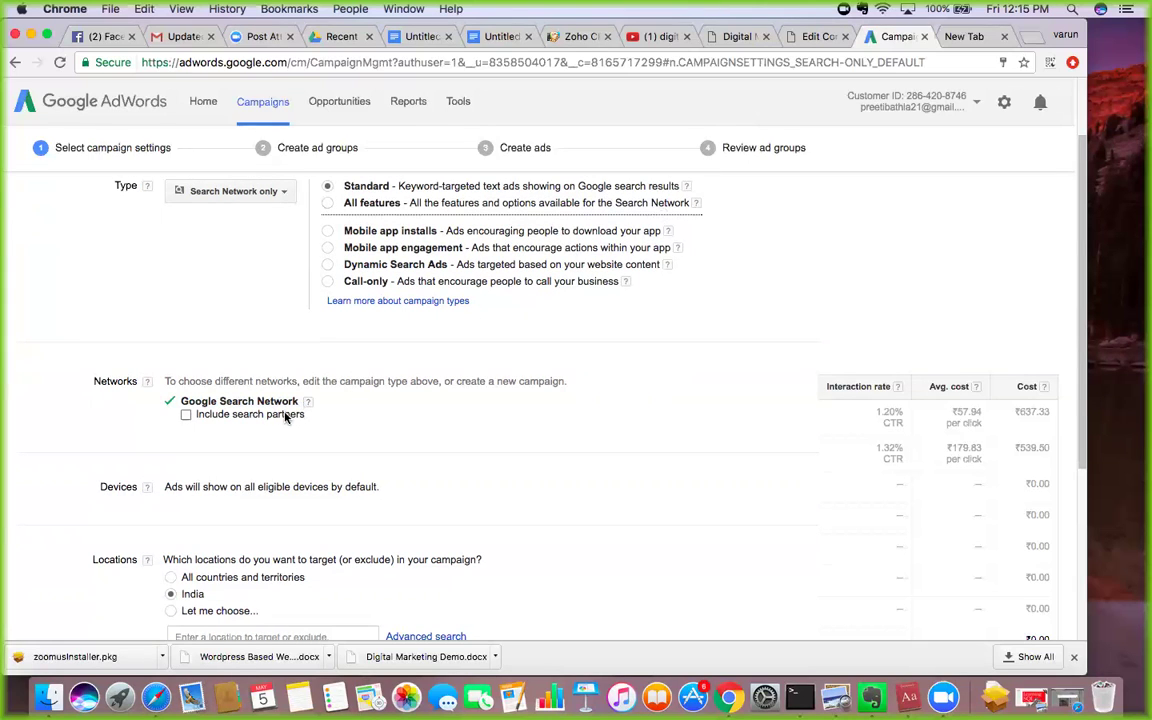
pyautogui.scroll(1, 302, 421)
pyautogui.scroll(-3, 336, 476)
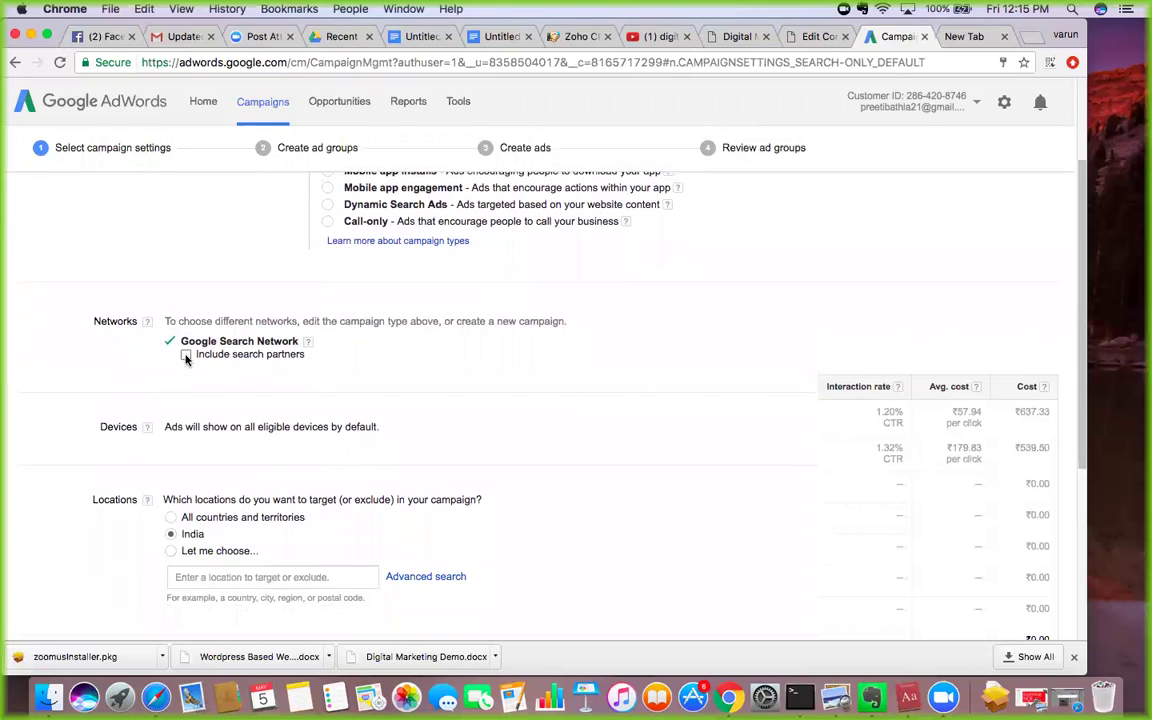
pyautogui.moveTo(180, 341); pyautogui.dragTo(319, 342)
pyautogui.click(309, 335)
pyautogui.tripleClick(309, 335)
pyautogui.click(398, 356)
pyautogui.scroll(1, 398, 359)
pyautogui.scroll(-4, 398, 359)
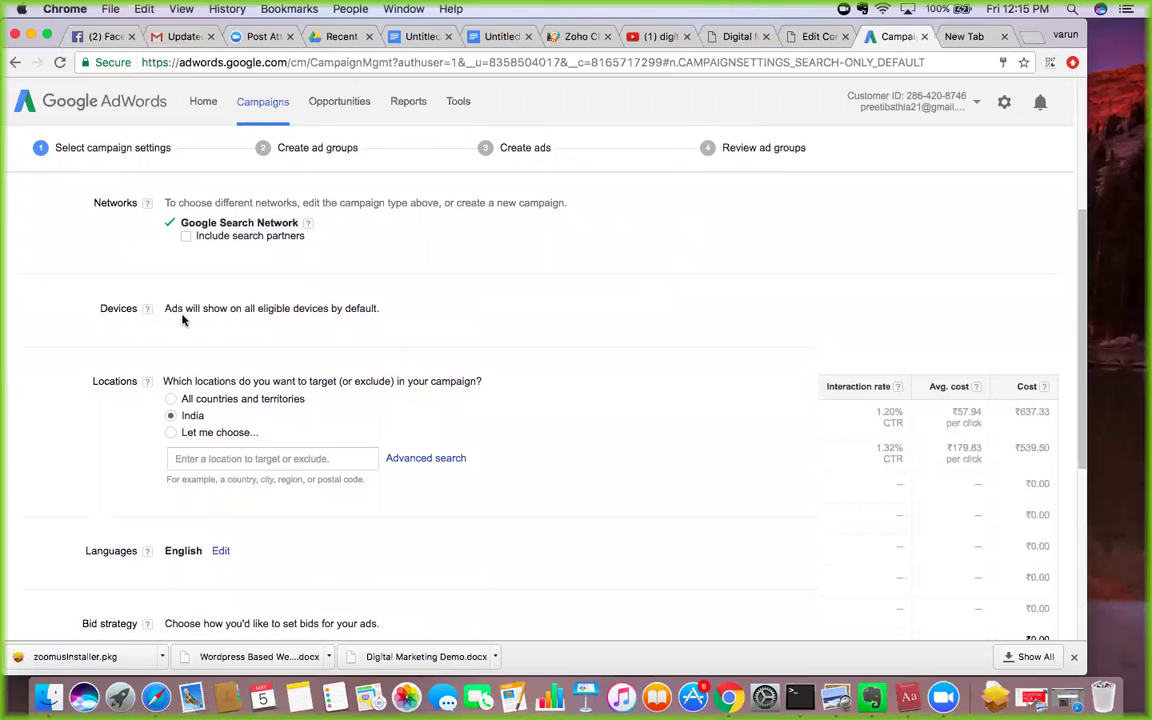
pyautogui.moveTo(165, 309); pyautogui.dragTo(405, 316)
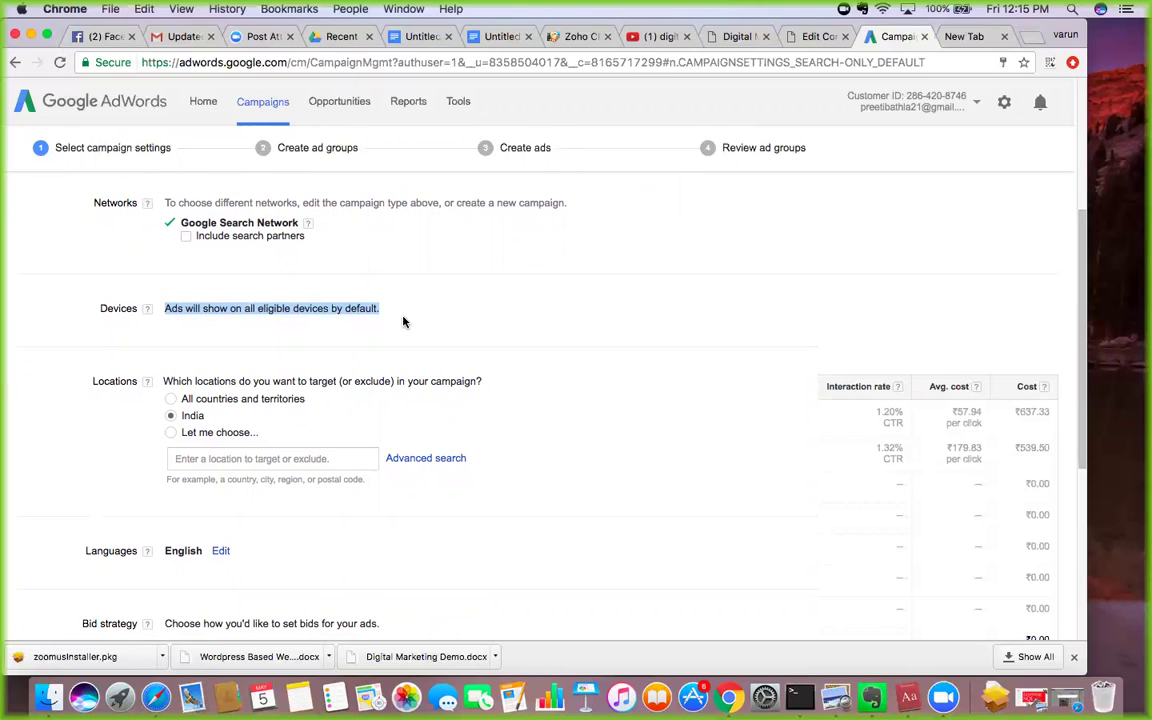
pyautogui.click(403, 321)
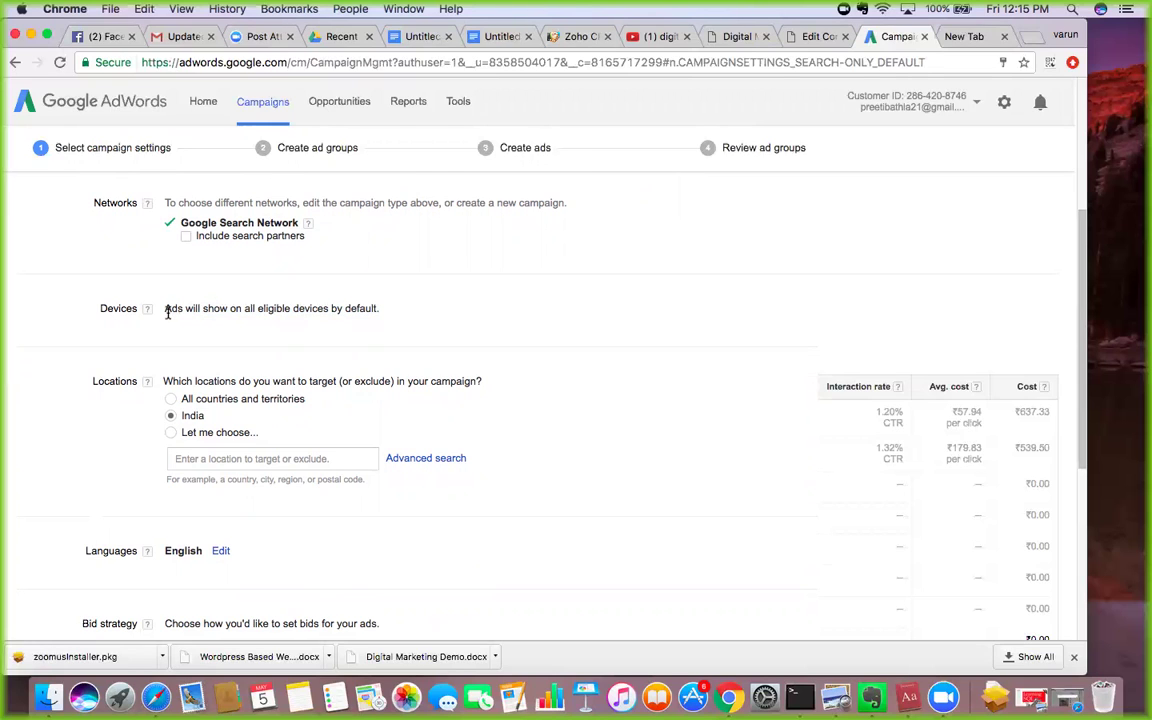
pyautogui.moveTo(165, 311); pyautogui.dragTo(409, 311)
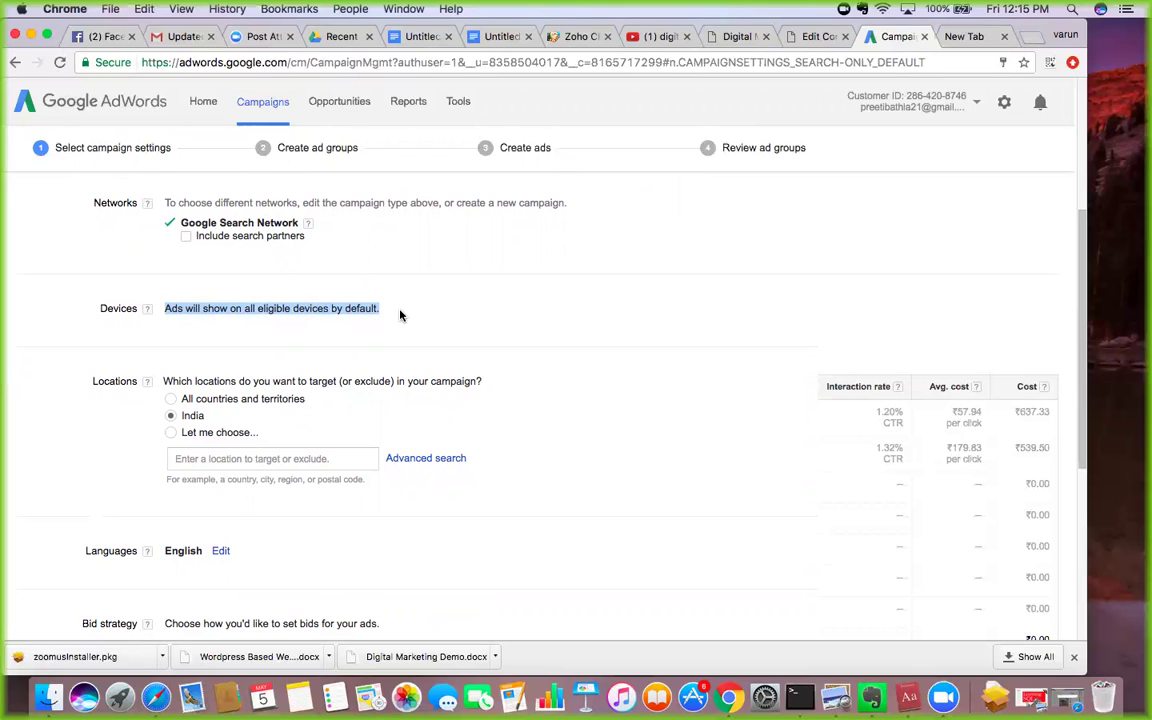
pyautogui.click(400, 315)
pyautogui.moveTo(393, 311); pyautogui.dragTo(162, 309)
pyautogui.click(203, 337)
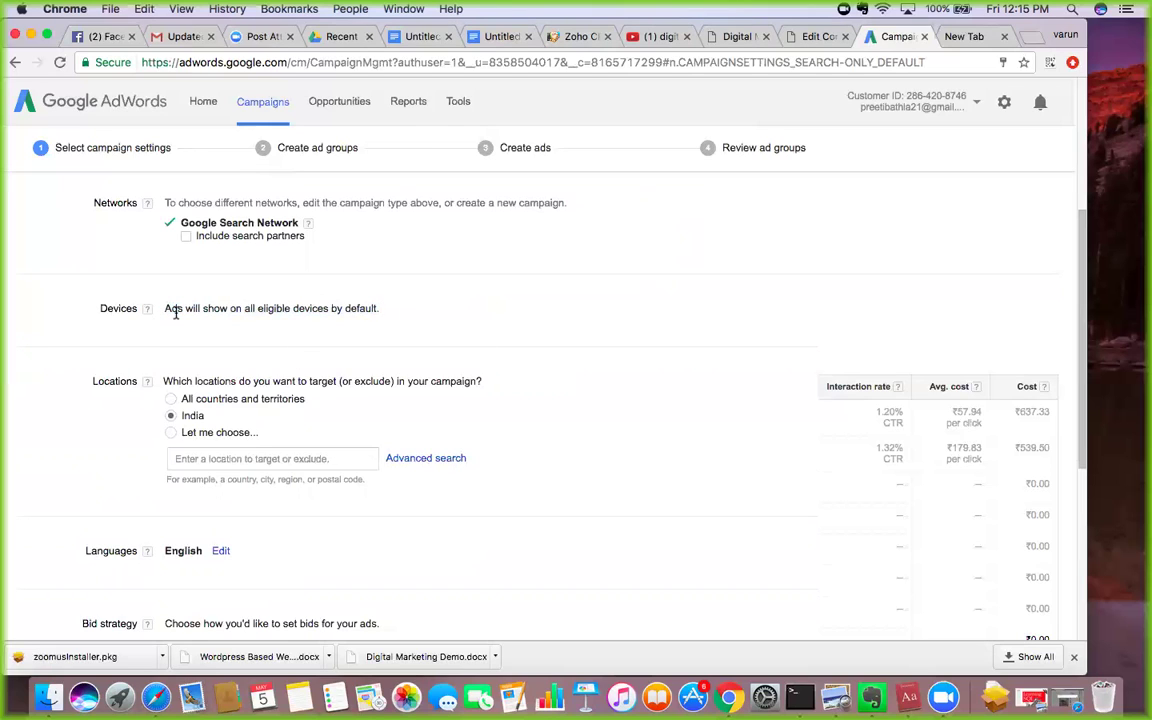
pyautogui.scroll(-1, 415, 383)
pyautogui.scroll(-5, 415, 383)
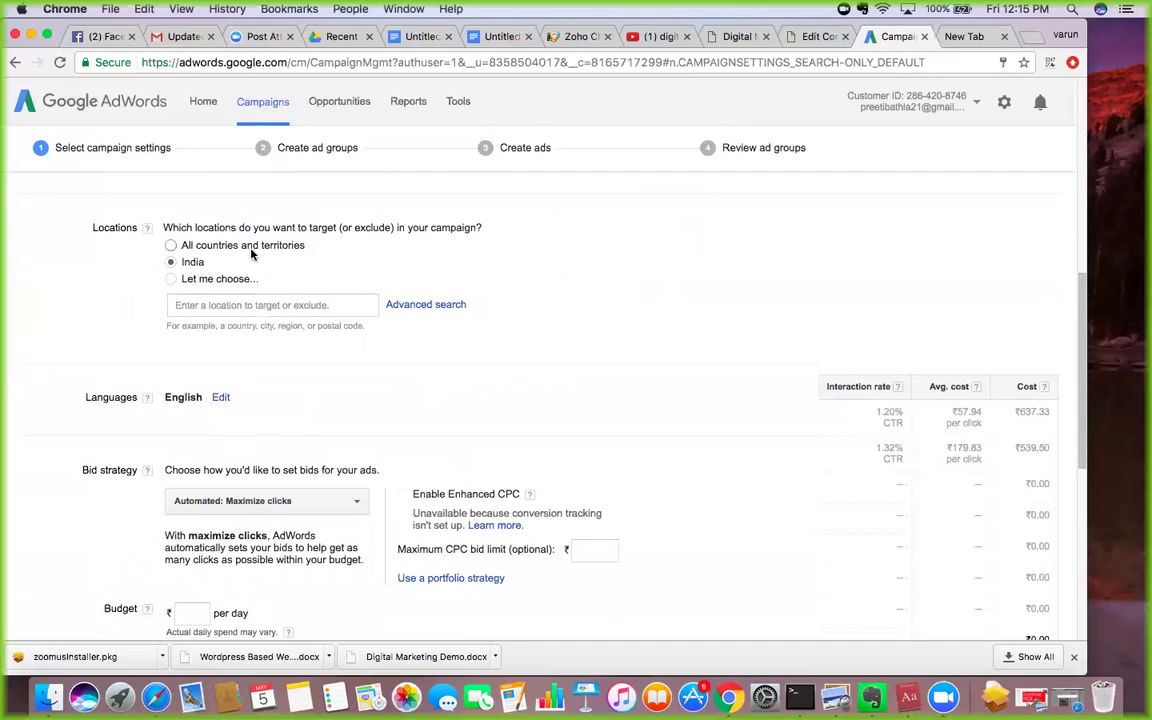
pyautogui.moveTo(187, 228); pyautogui.dragTo(499, 226)
pyautogui.click(499, 226)
pyautogui.click(171, 280)
pyautogui.click(171, 246)
# - Choose specific locations and add 'Dubai, Dubai, United Arab Emirates' city as a target
pyautogui.click(171, 279)
pyautogui.click(225, 308)
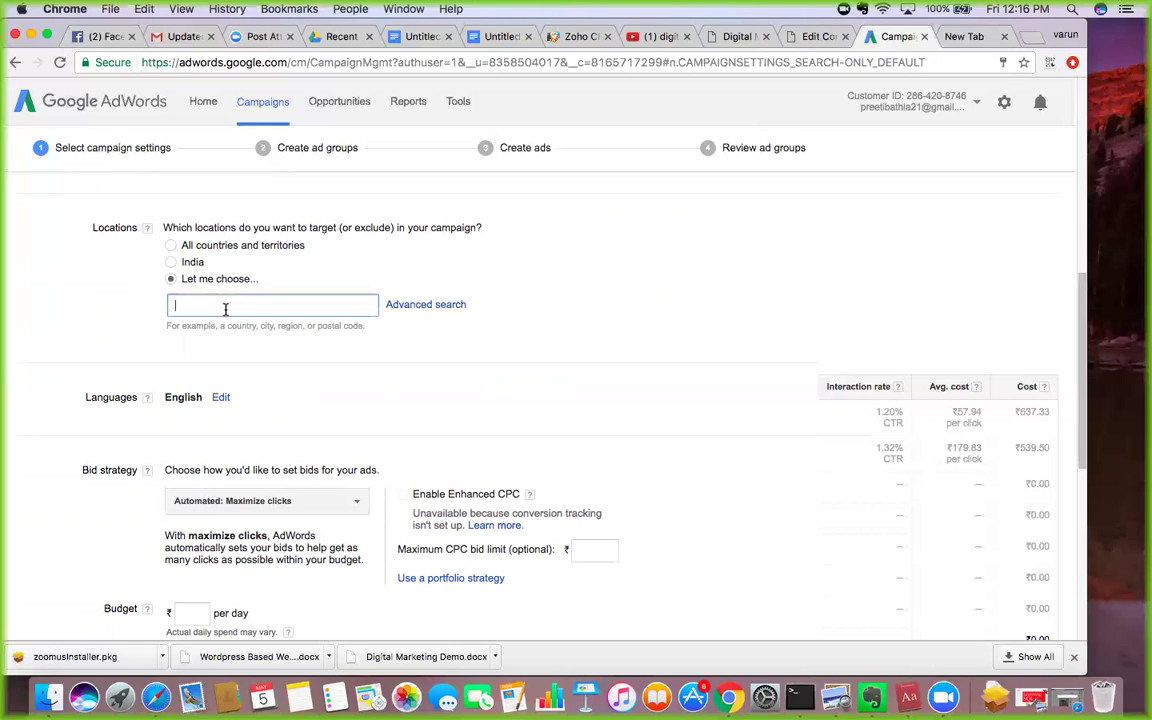
pyautogui.write('dubai')
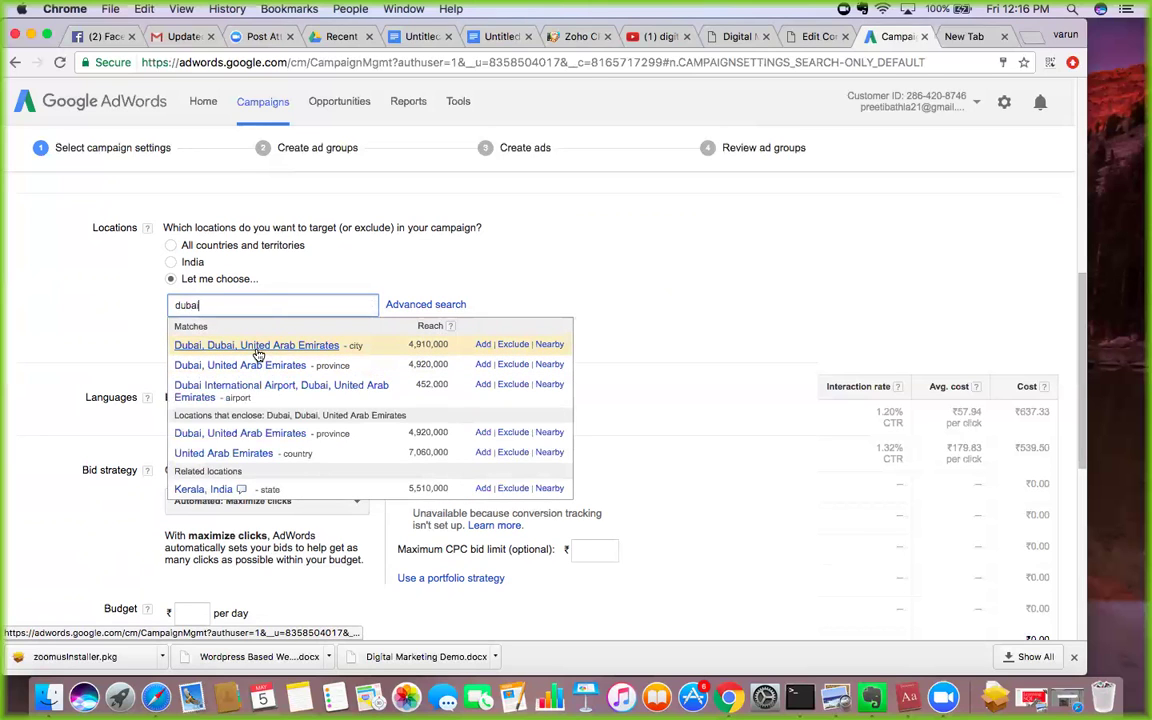
pyautogui.click(482, 346)
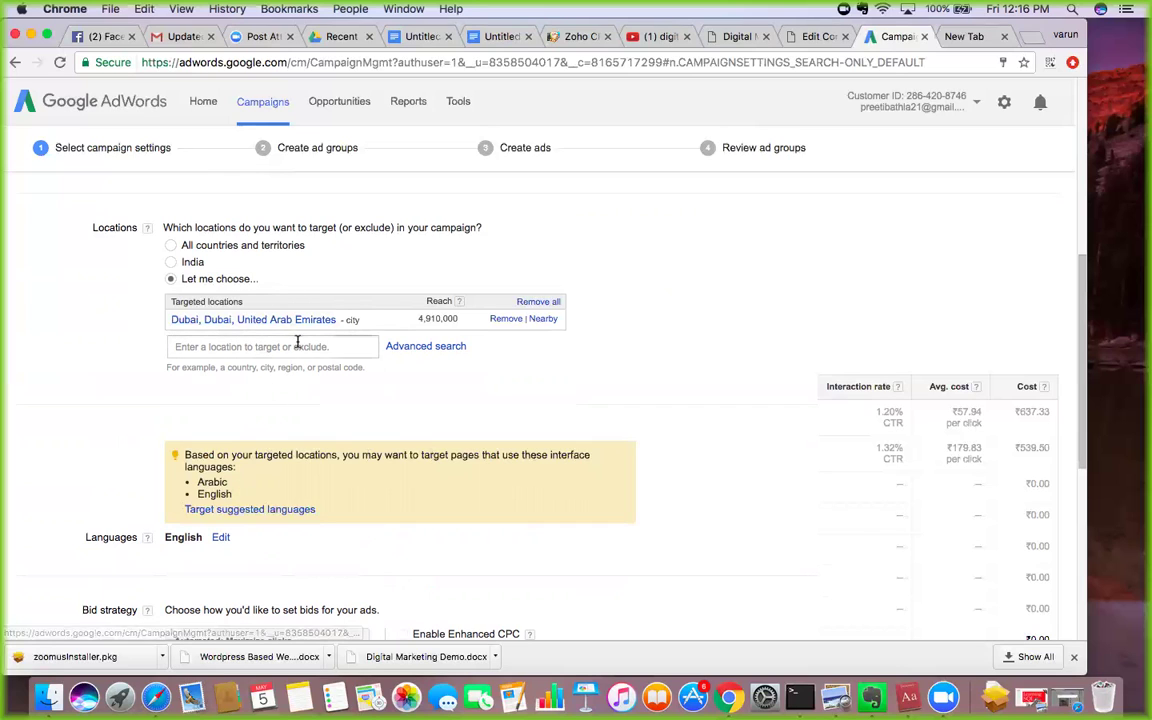
pyautogui.moveTo(252, 486); pyautogui.dragTo(191, 481)
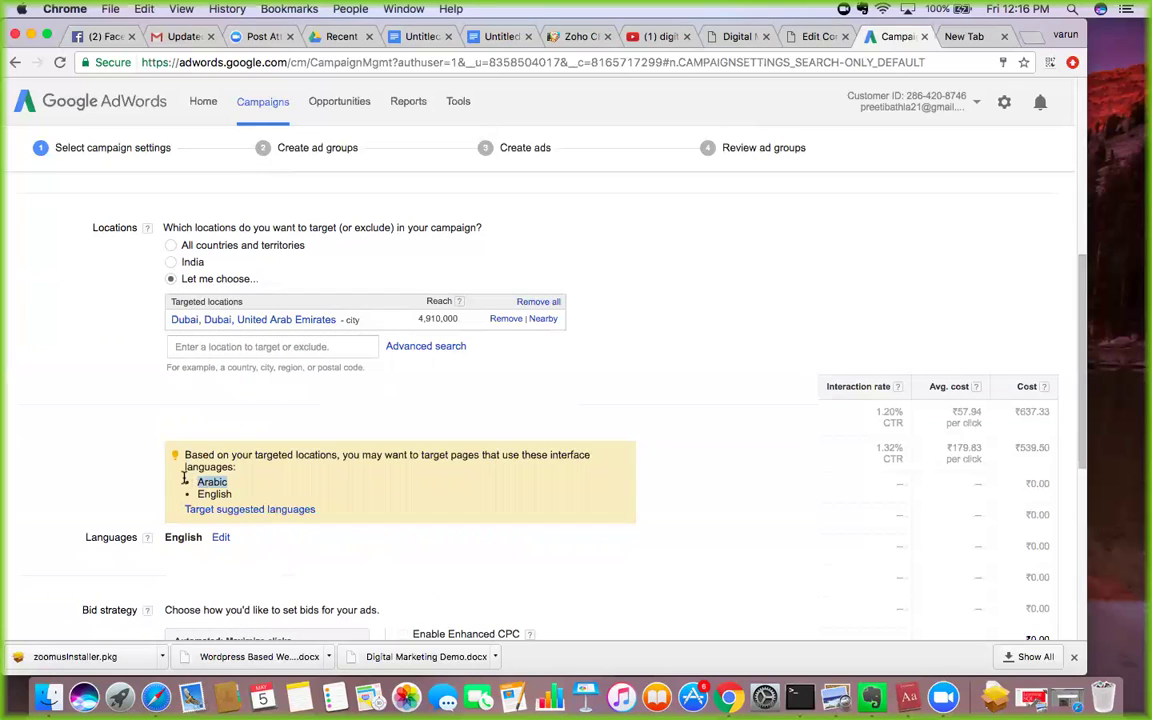
pyautogui.click(319, 483)
pyautogui.doubleClick(212, 482)
pyautogui.click(215, 482)
pyautogui.moveTo(232, 493); pyautogui.dragTo(110, 398)
pyautogui.click(315, 477)
pyautogui.click(413, 348)
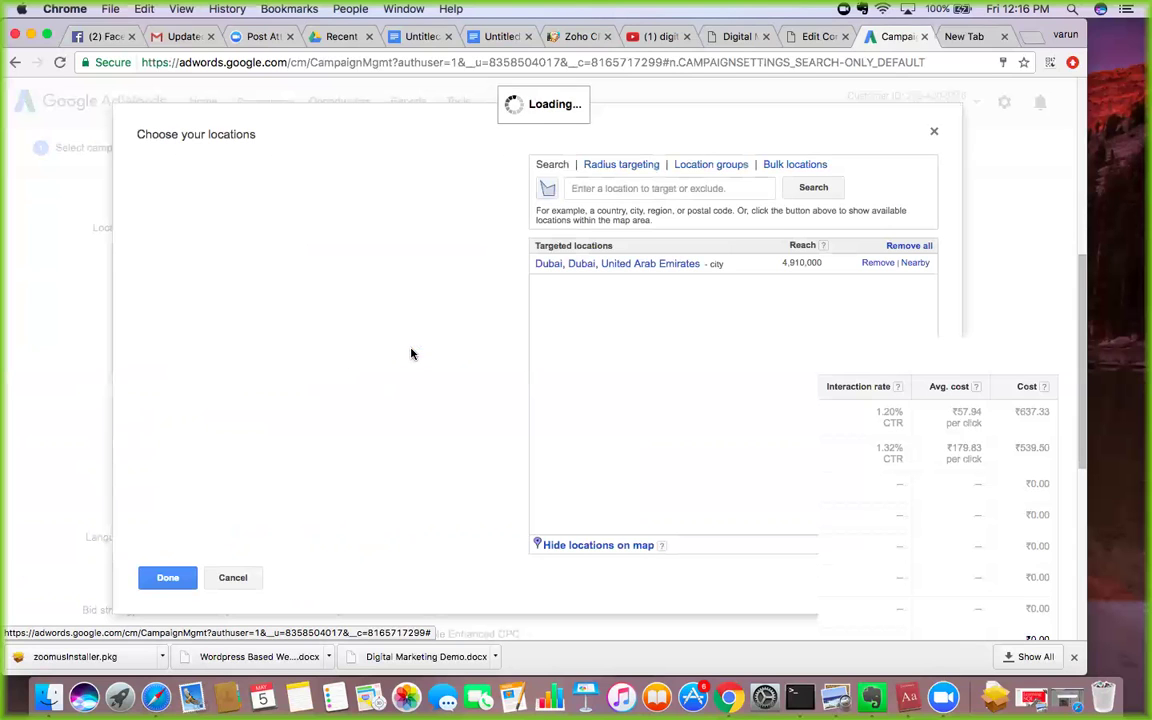
pyautogui.click(690, 189)
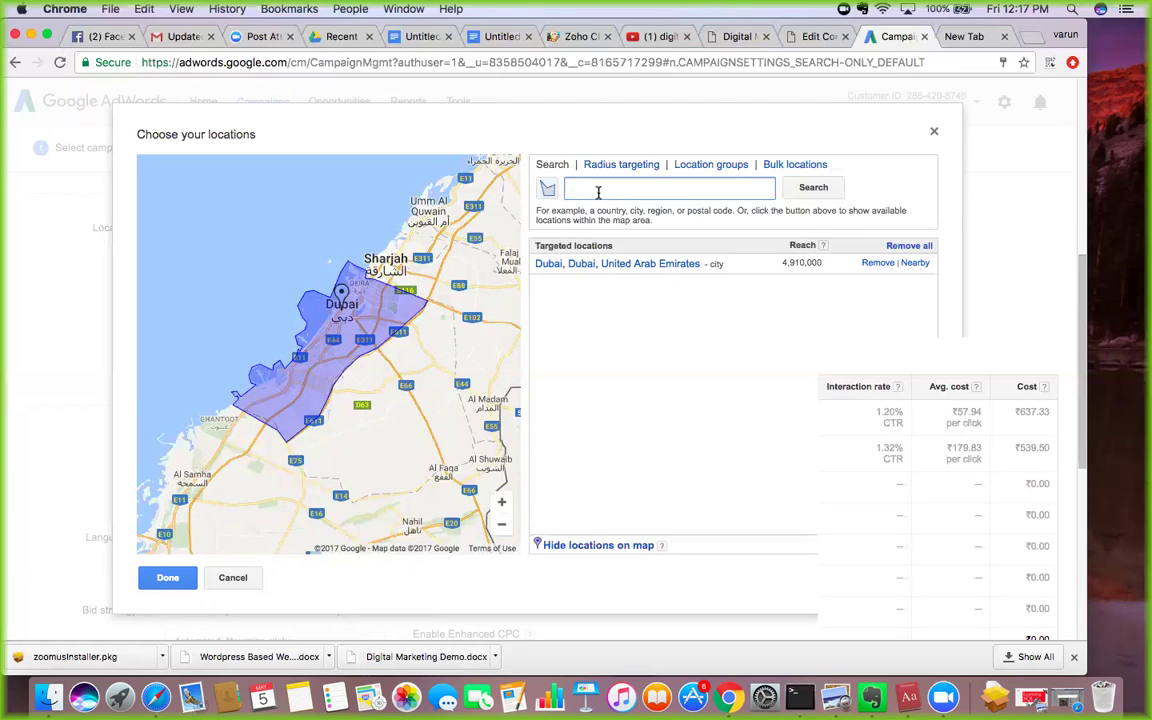
pyautogui.write('Media city')
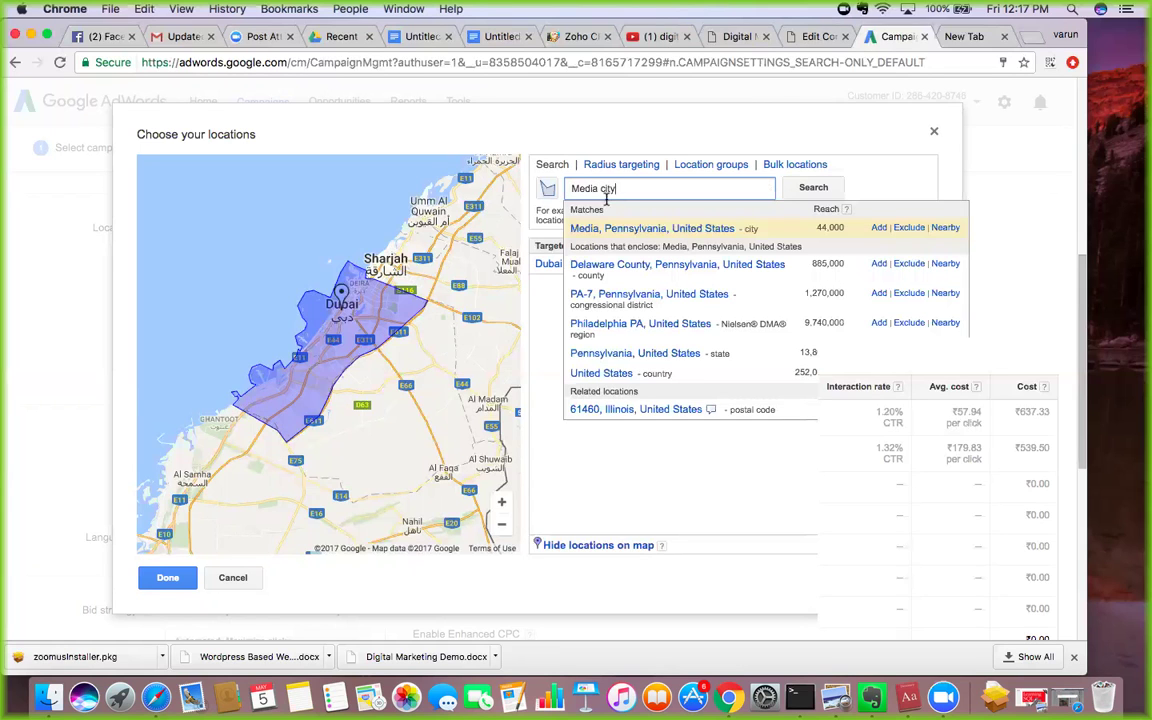
pyautogui.write(' dubai')
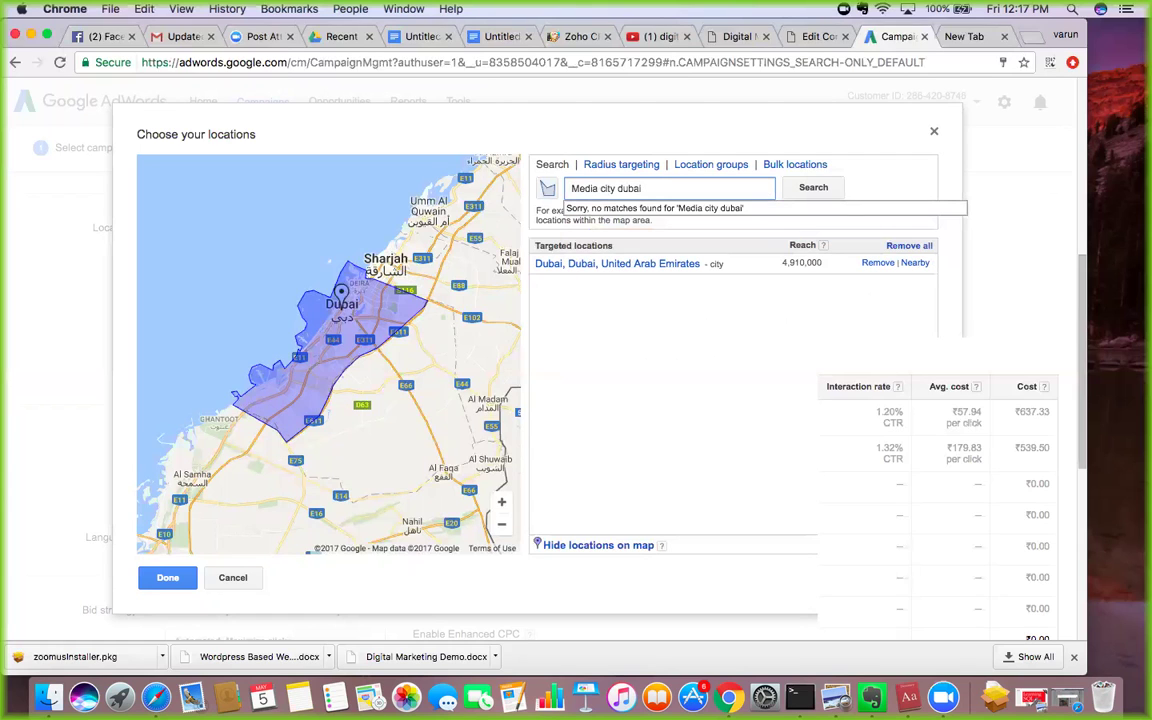
pyautogui.click(569, 182)
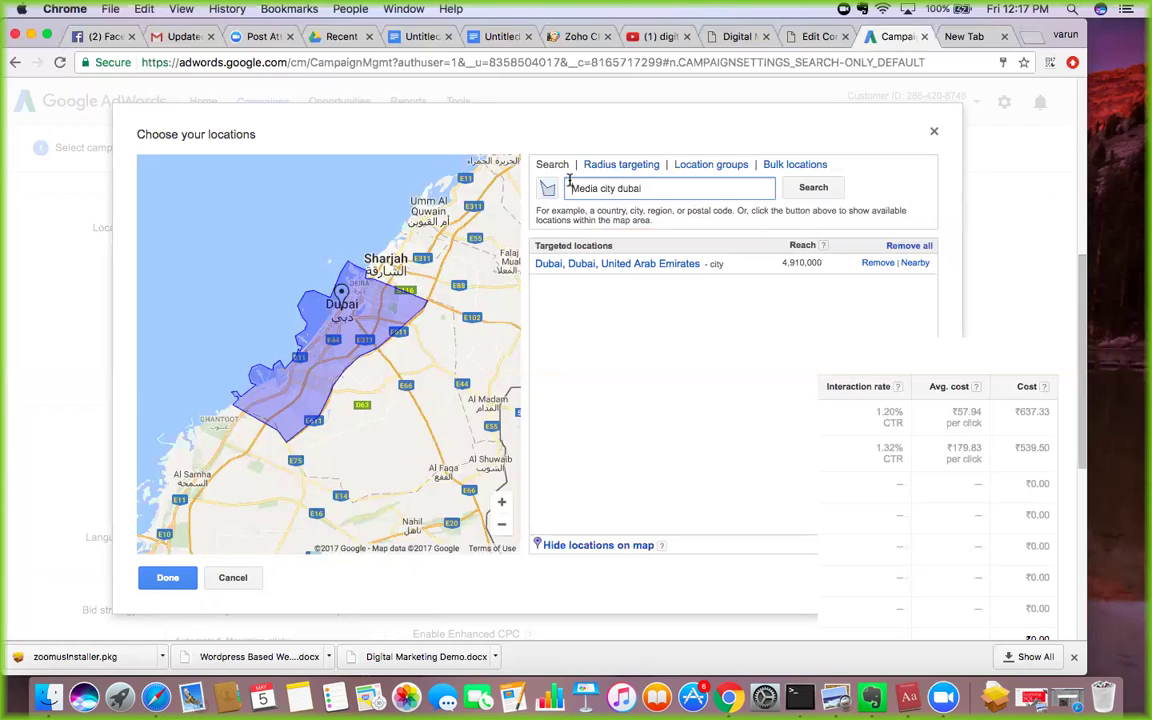
pyautogui.moveTo(661, 186); pyautogui.dragTo(569, 188)
pyautogui.press('BackSpace')
pyautogui.click(812, 188)
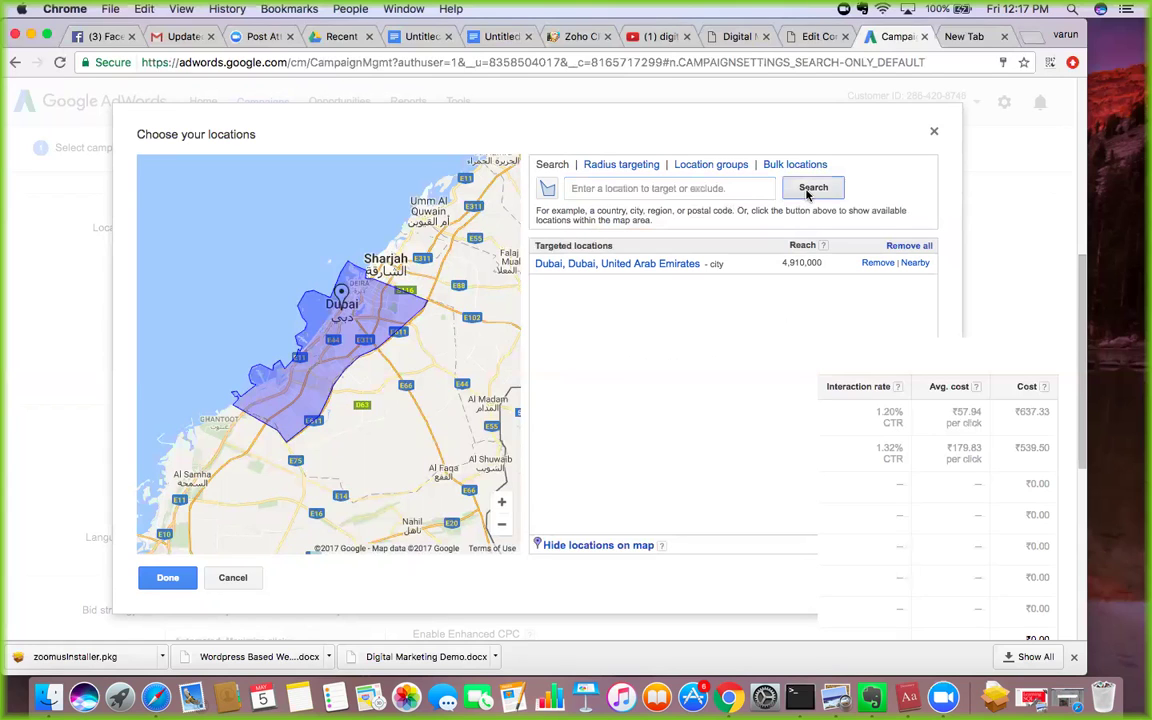
pyautogui.click(739, 190)
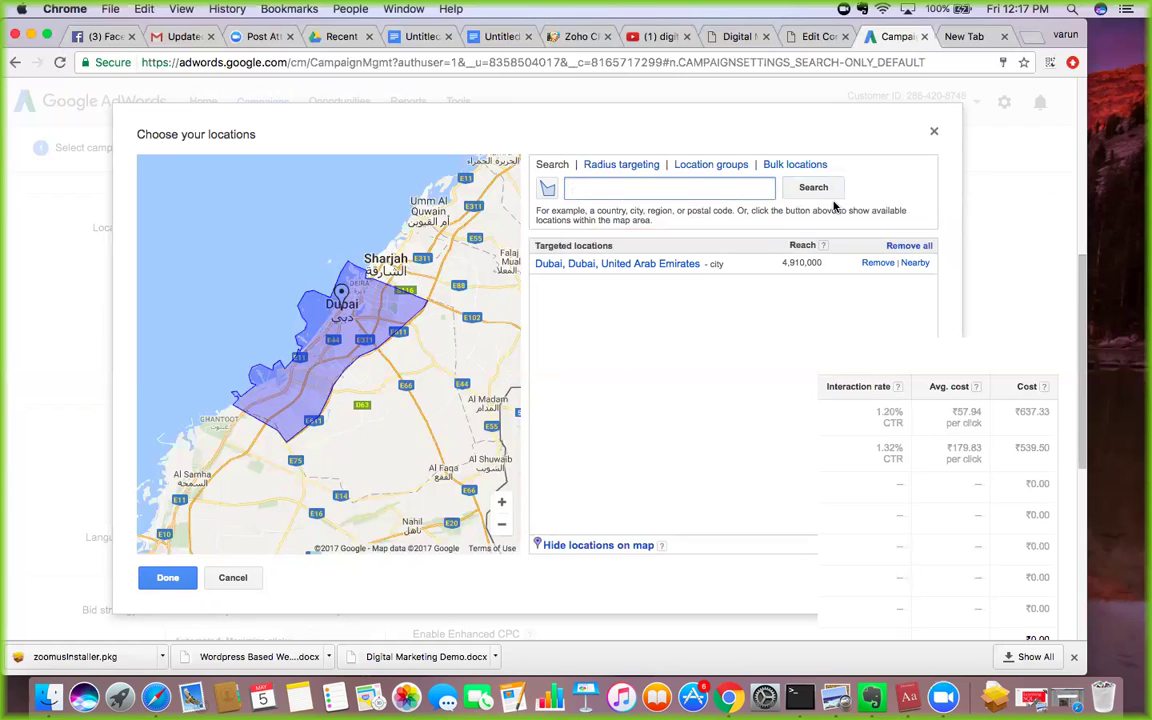
pyautogui.click(621, 165)
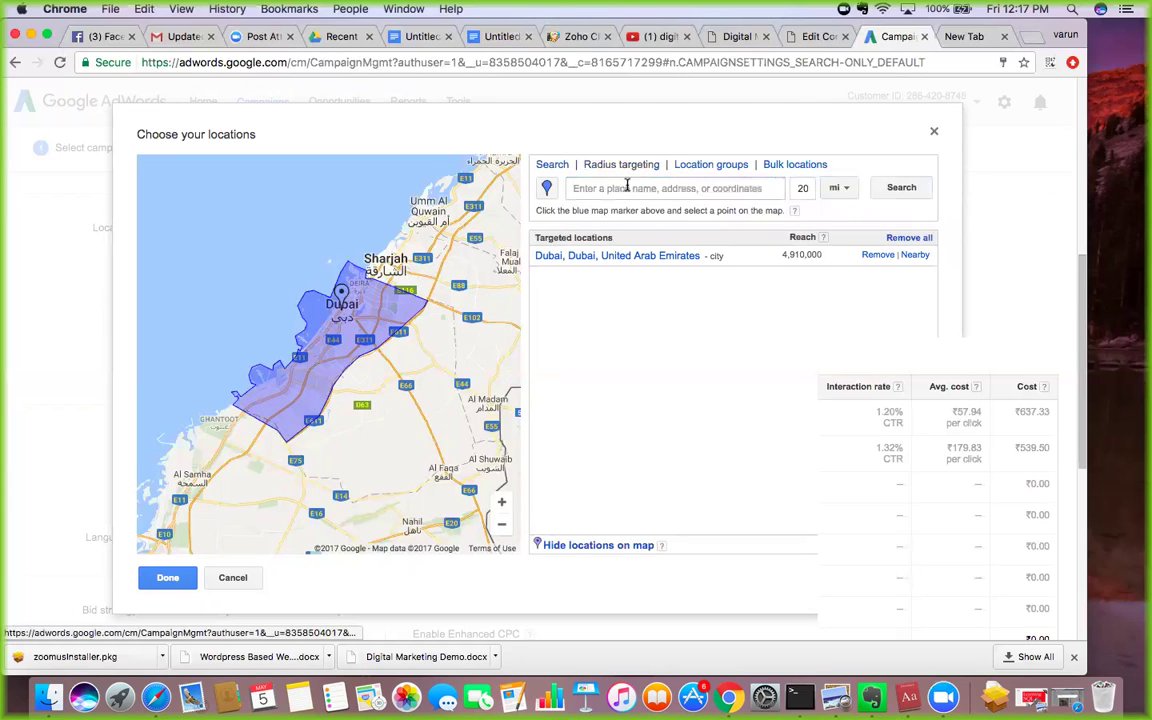
pyautogui.click(627, 186)
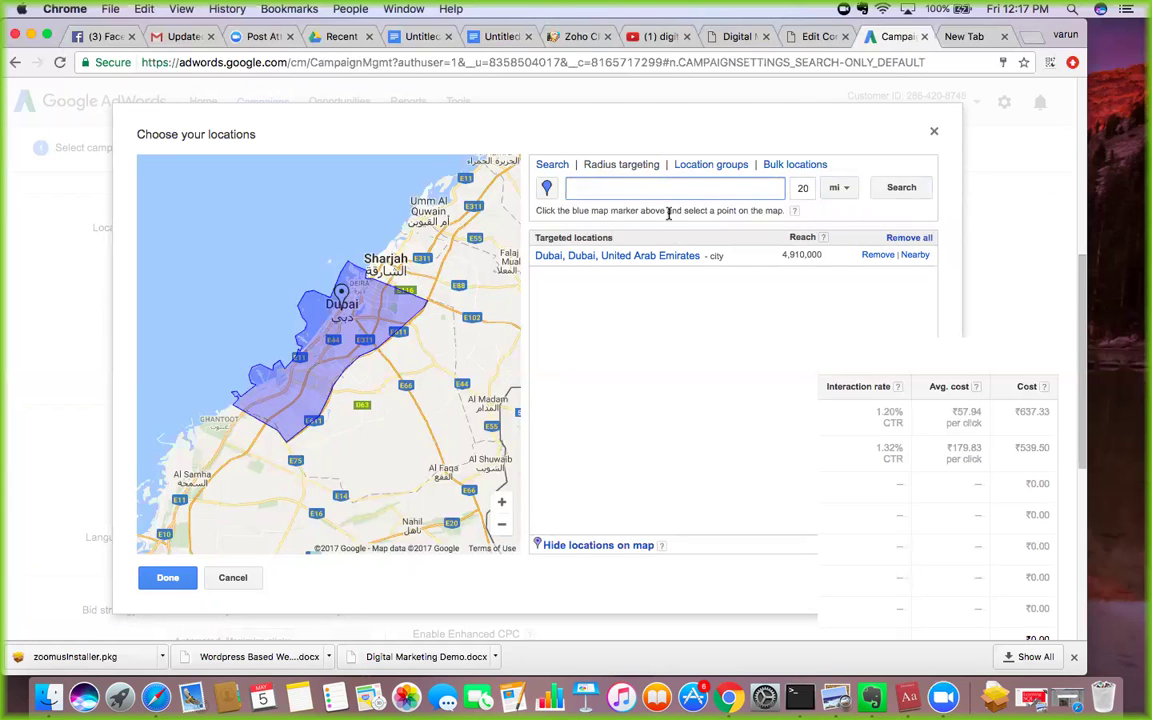
pyautogui.click(551, 166)
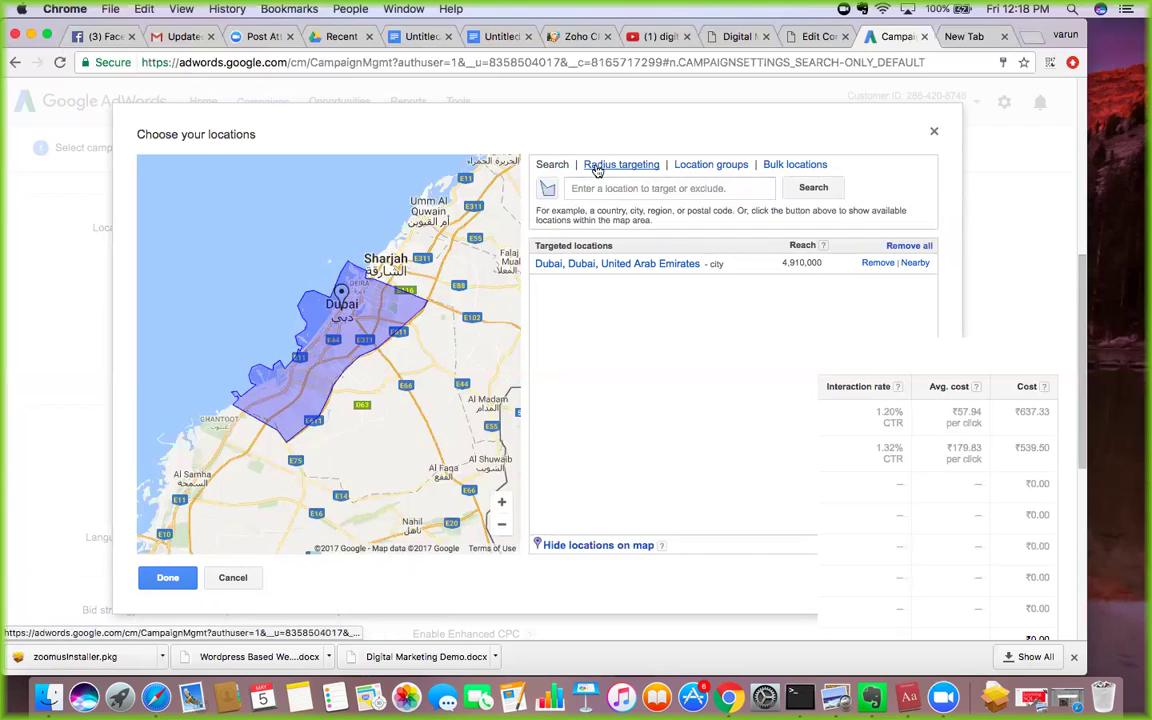
pyautogui.click(593, 191)
# - Add Abu Dhabi, United Arab Emirates city to the targeted locations
pyautogui.write('Abu Dhab')
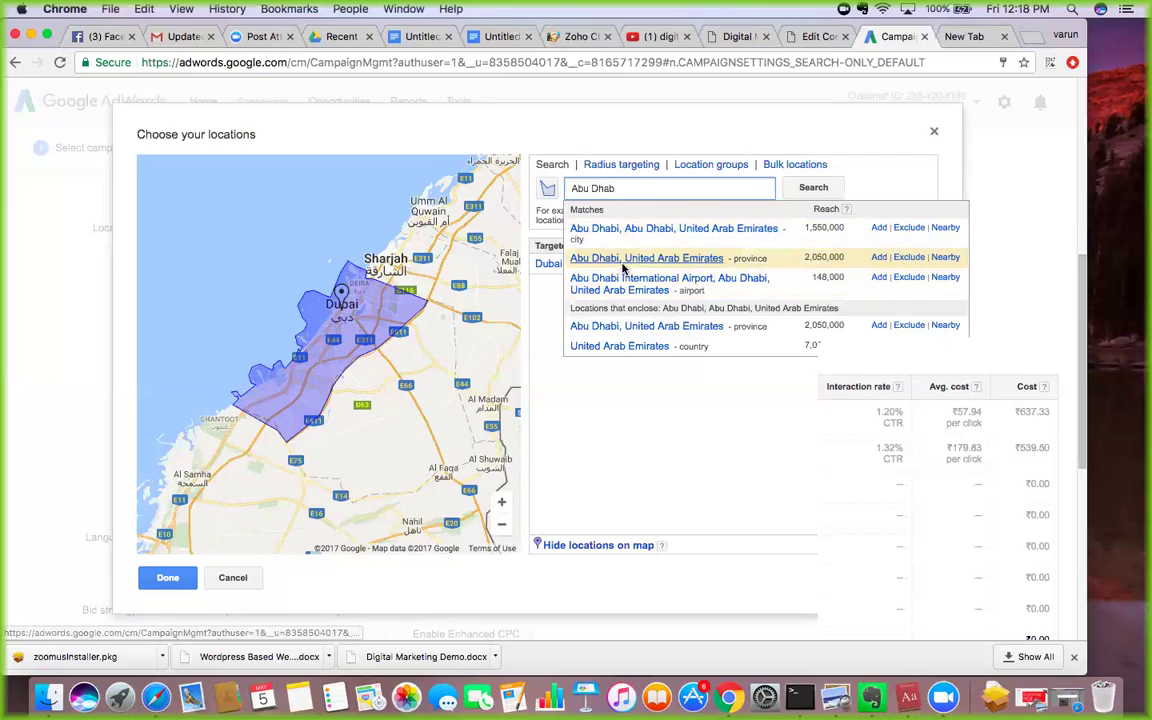
pyautogui.click(627, 233)
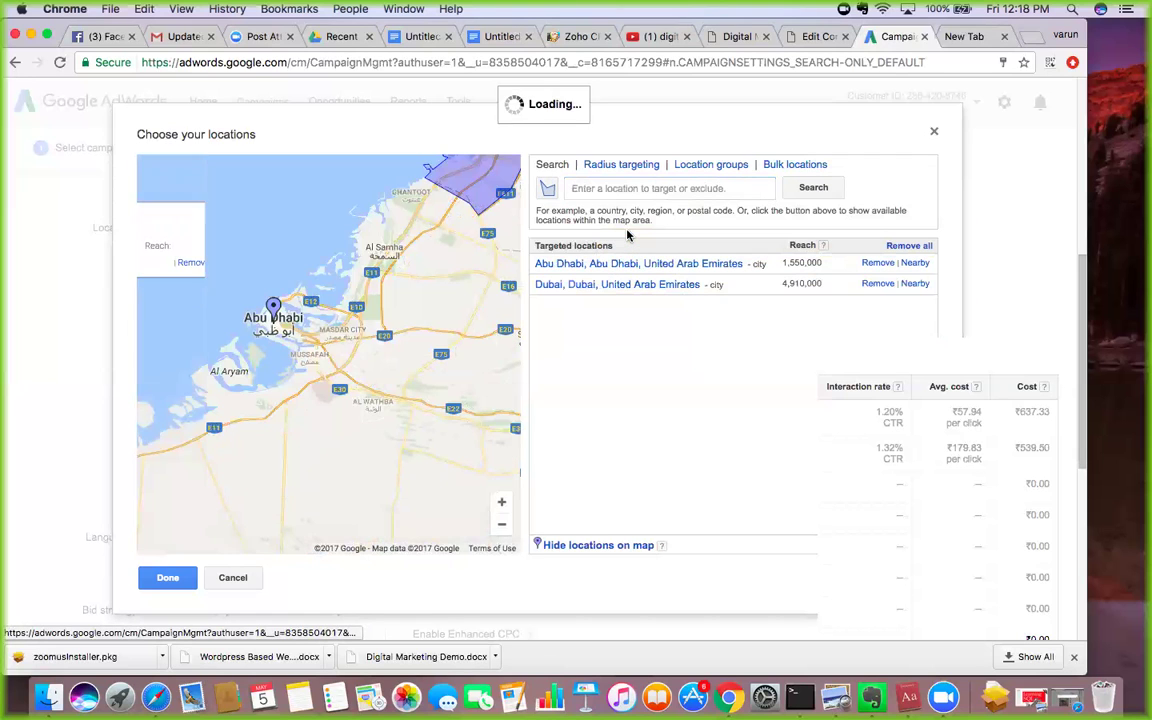
pyautogui.click(617, 190)
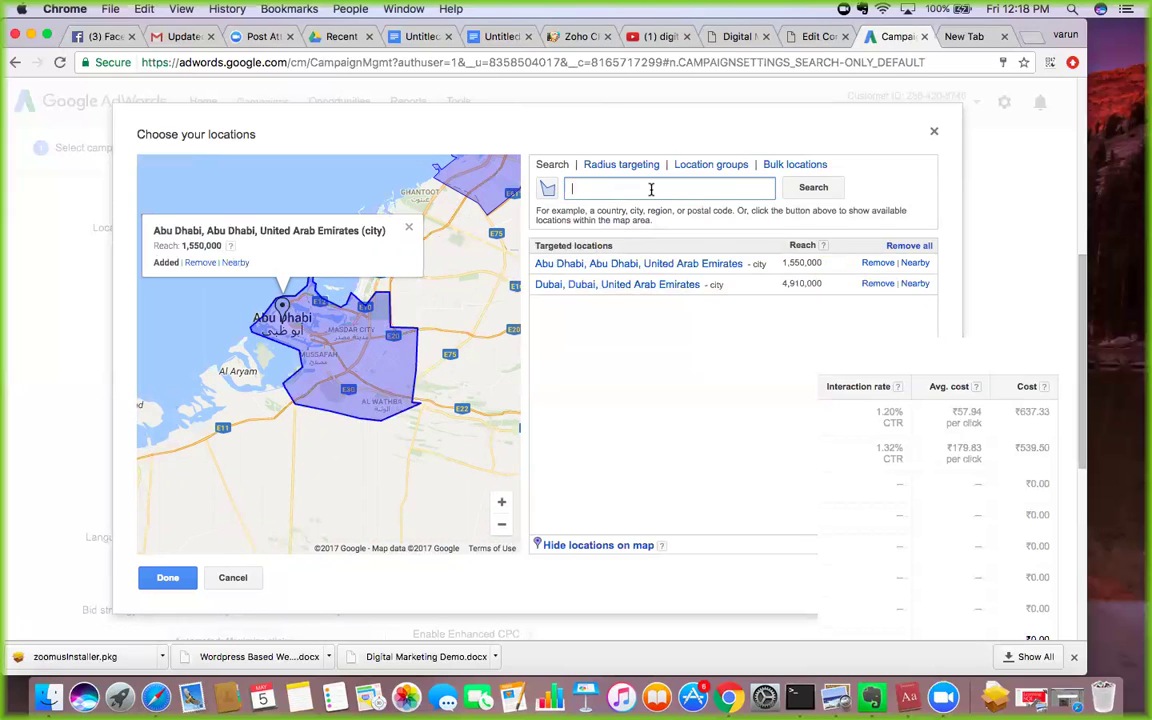
# - After postal codes 58508 and 201001 find no match, add 110015, Delhi, India as a targeted location
pyautogui.write('58')
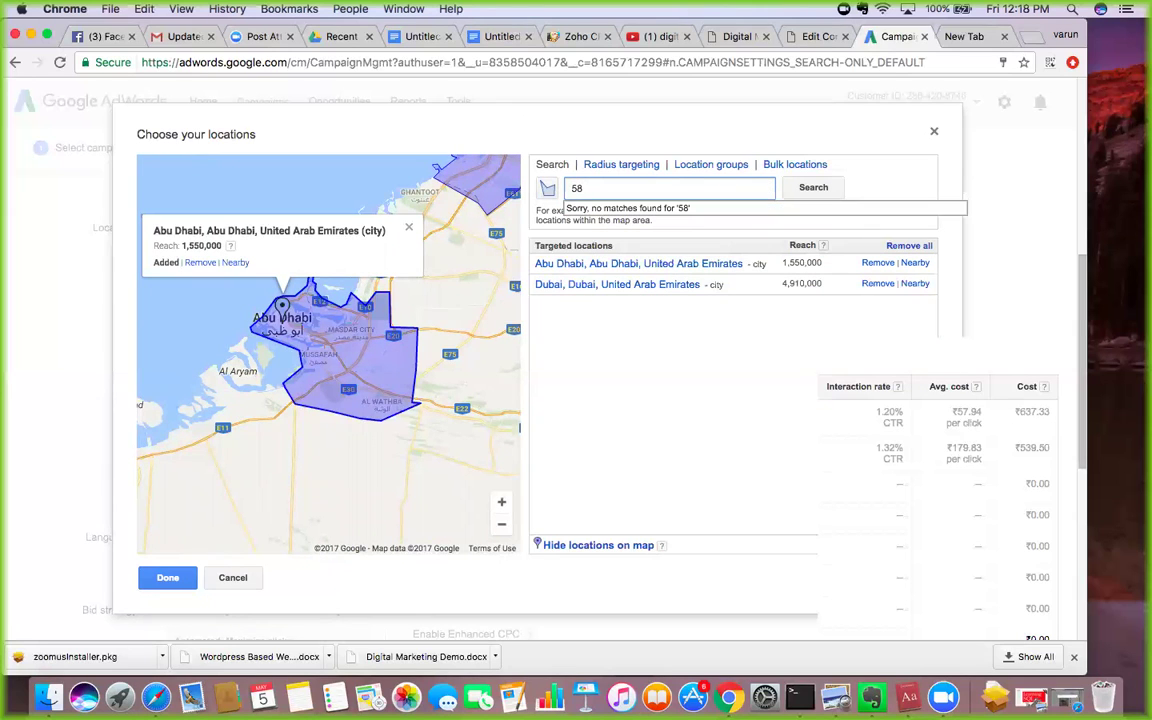
pyautogui.write('508')
pyautogui.press('super+a')
pyautogui.press('BackSpace')
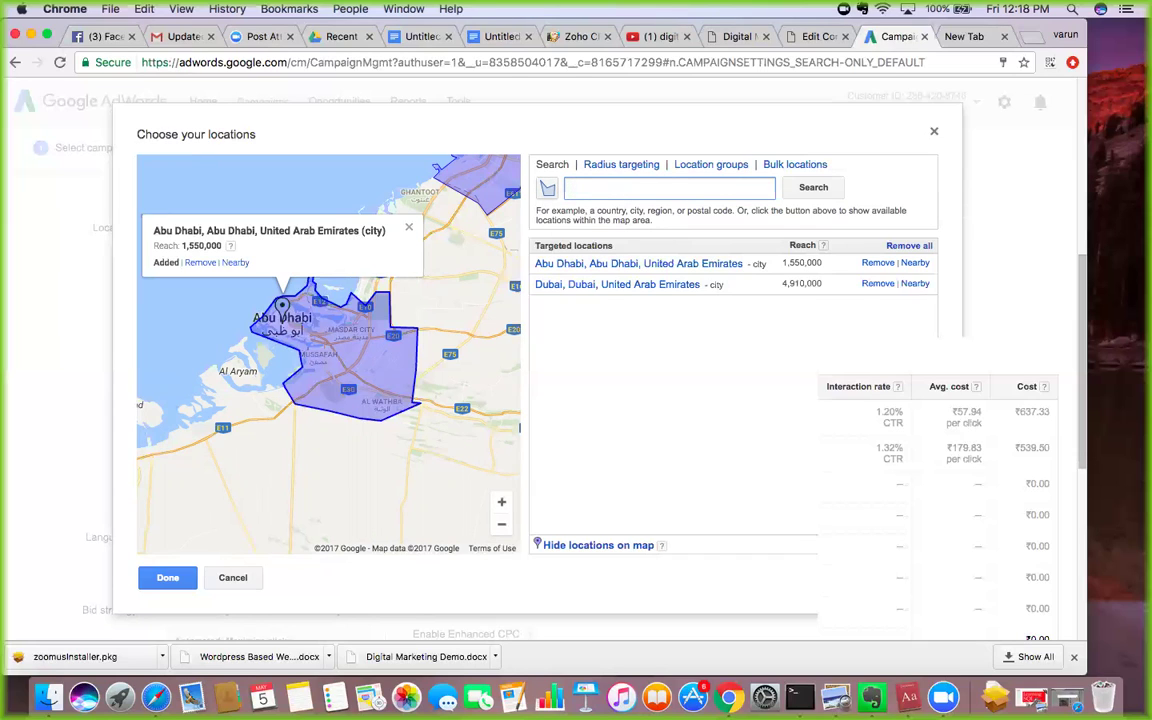
pyautogui.write('201001')
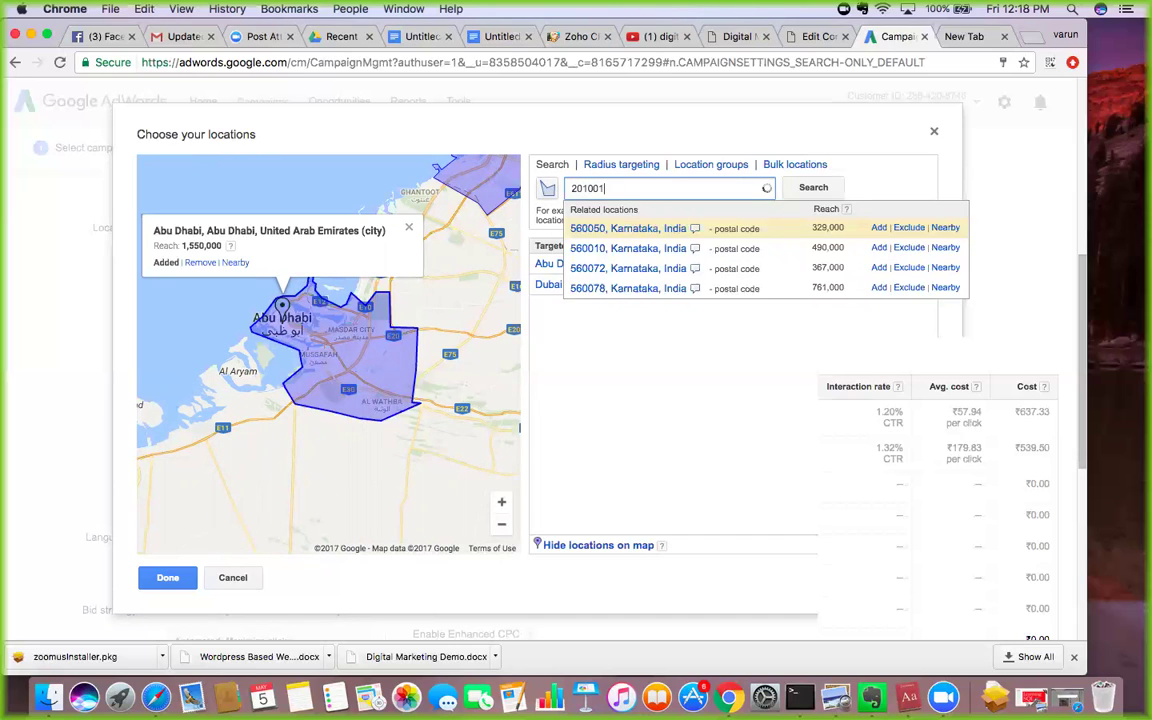
pyautogui.press('BackSpace')
pyautogui.press('BackSpace')
pyautogui.press('BackSpace')
pyautogui.press('BackSpace')
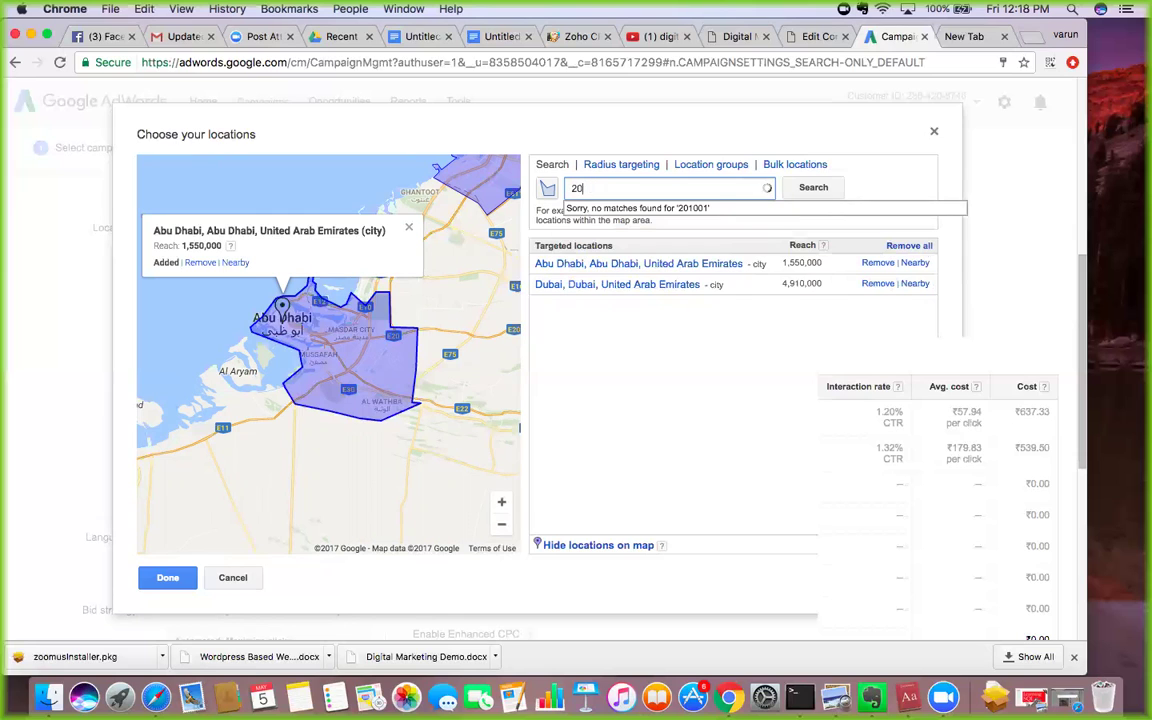
pyautogui.press('BackSpace')
pyautogui.press('BackSpace')
pyautogui.write('110015')
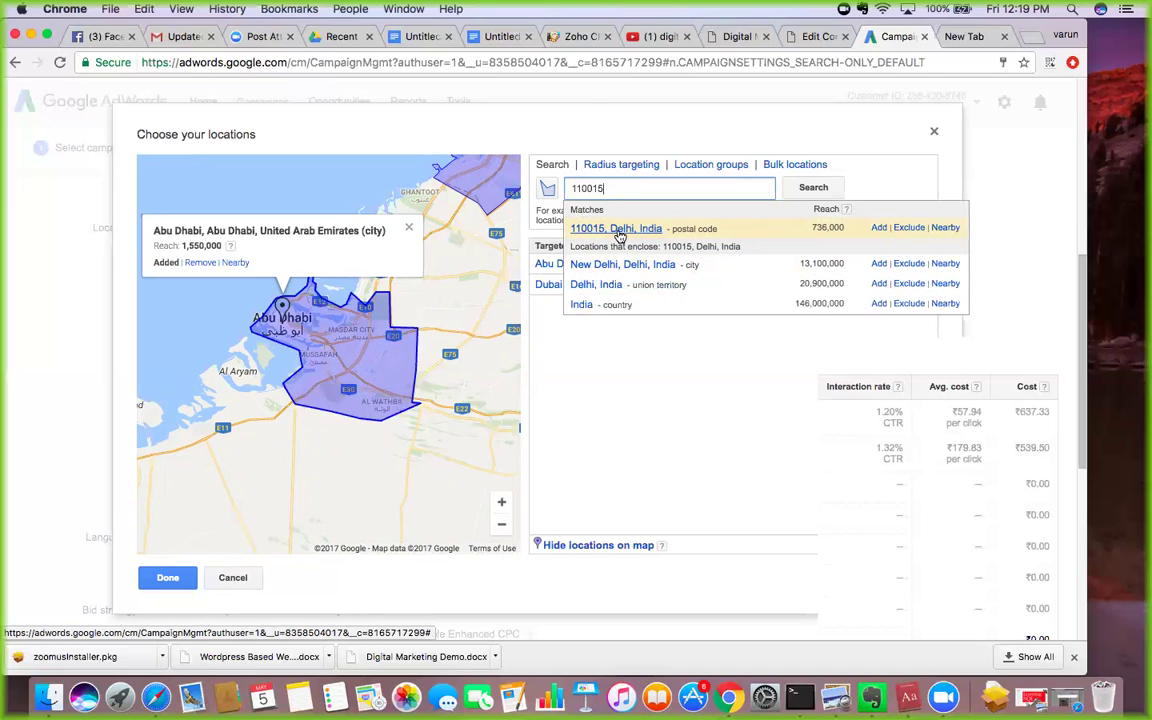
pyautogui.click(617, 232)
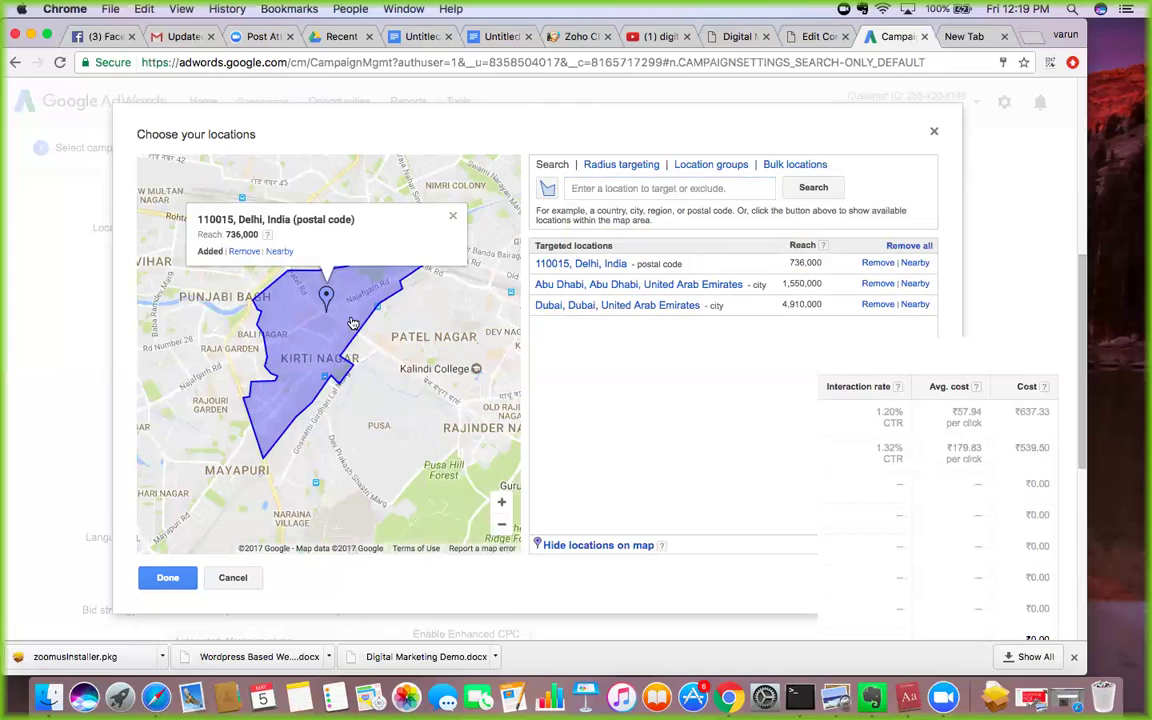
# - Preview a 5 km radius target around Kirti Nagar, New Delhi
pyautogui.click(615, 167)
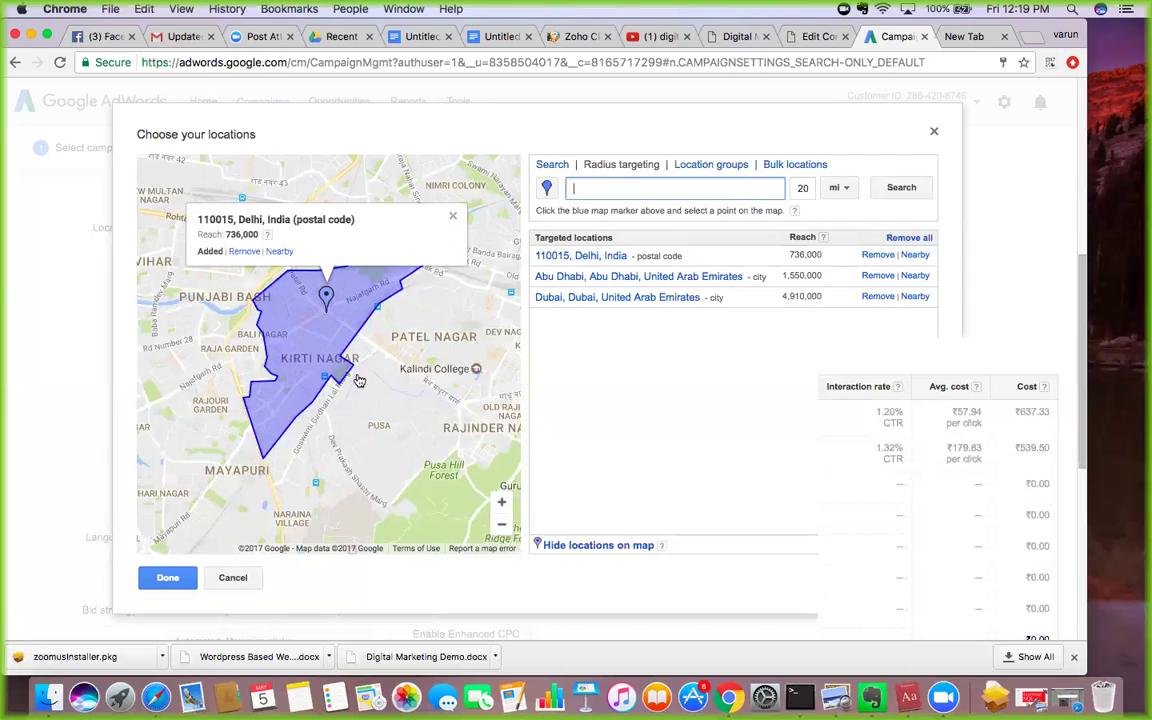
pyautogui.write('Kir')
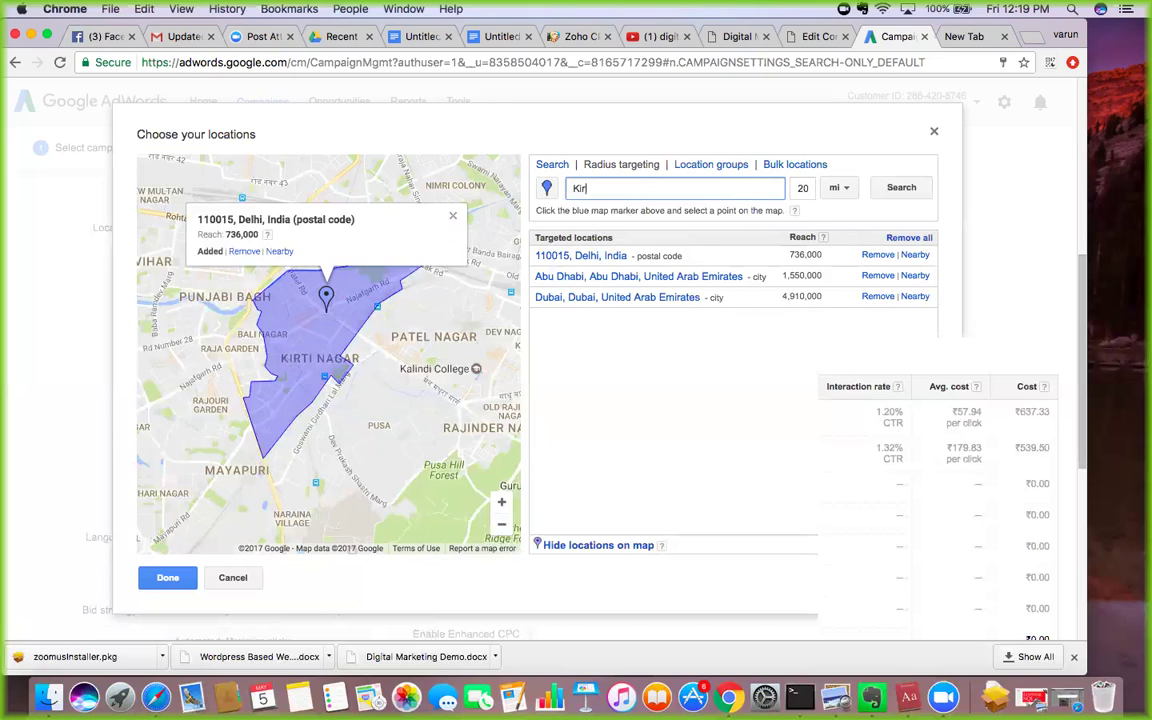
pyautogui.write('ti Nagar')
pyautogui.click(800, 188)
pyautogui.write('5')
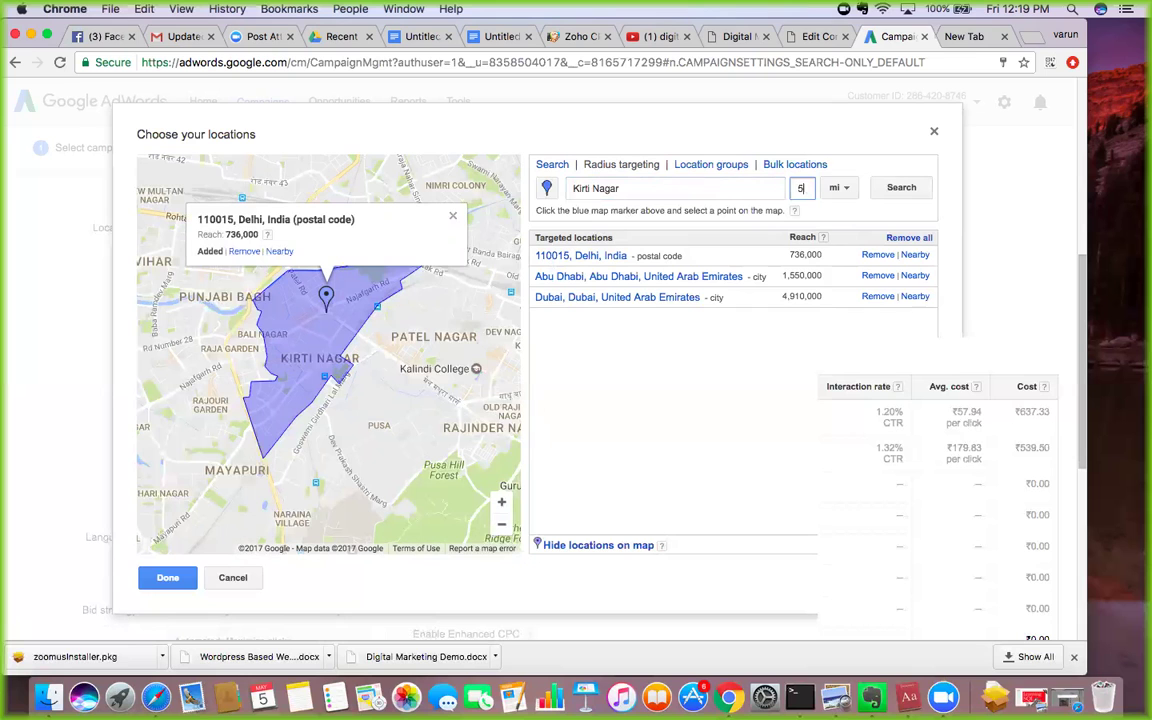
pyautogui.click(838, 188)
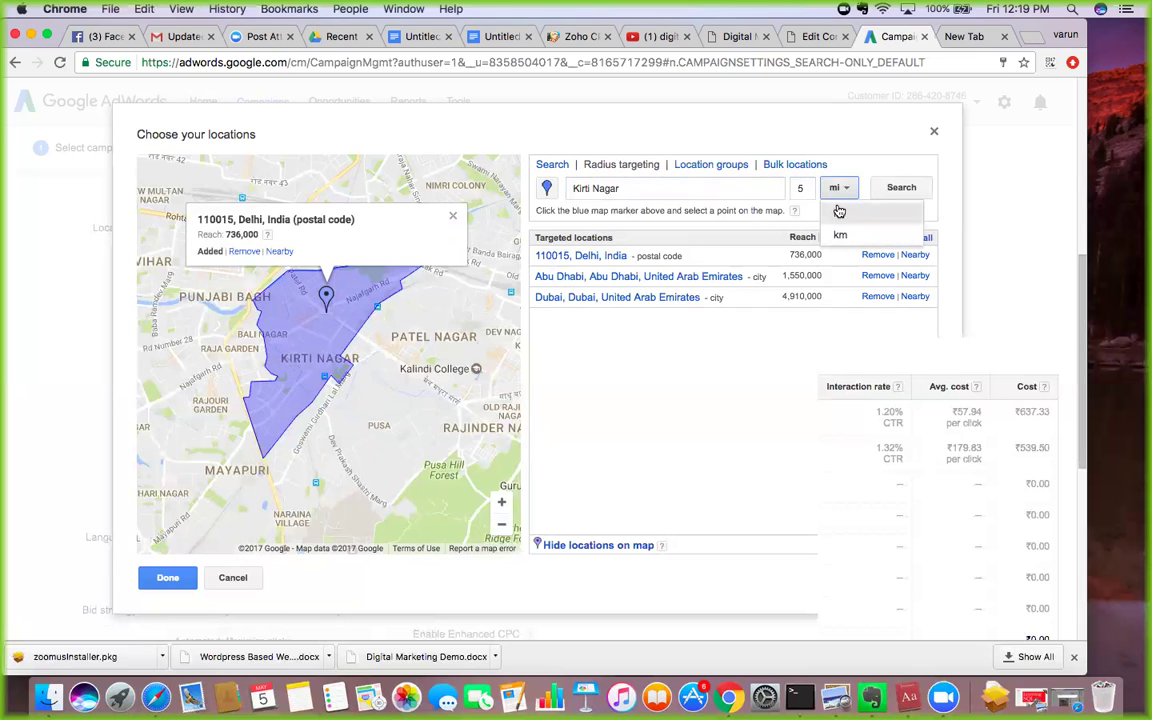
pyautogui.click(843, 236)
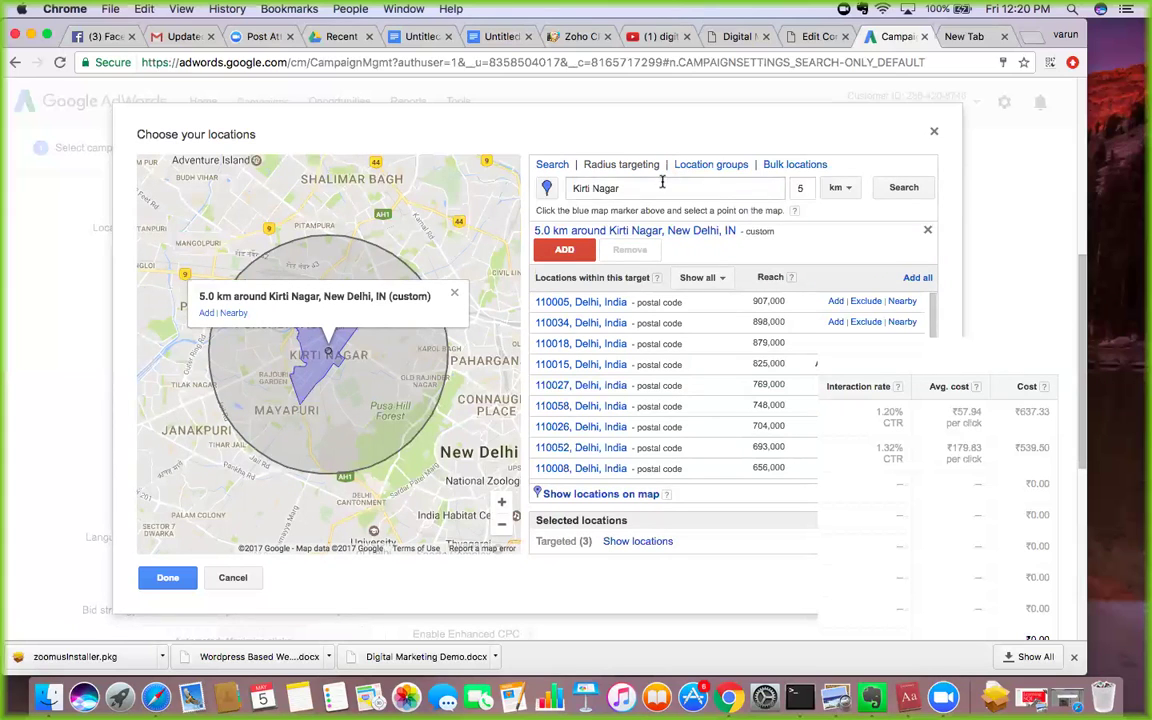
# - Replace Kirti Nagar with Business Bay, Dubai, set the radius to 10 km, and save it as a target
pyautogui.tripleClick(567, 189)
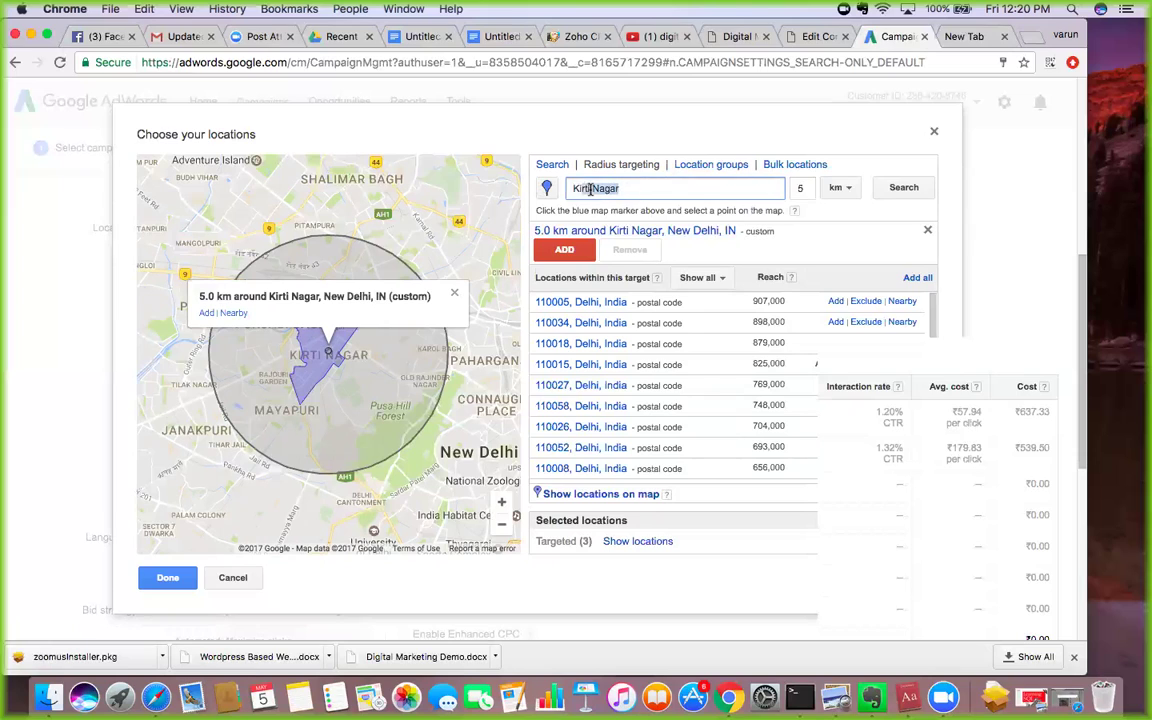
pyautogui.press('BackSpace')
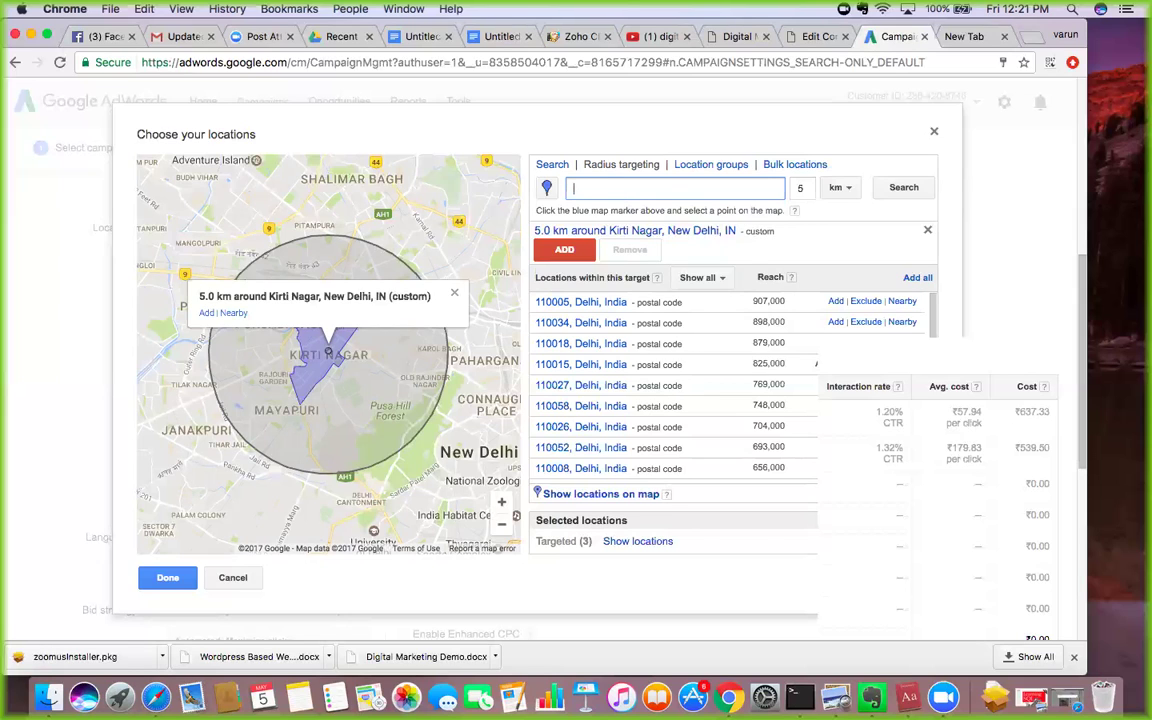
pyautogui.write('Business bay dubai')
pyautogui.click(897, 189)
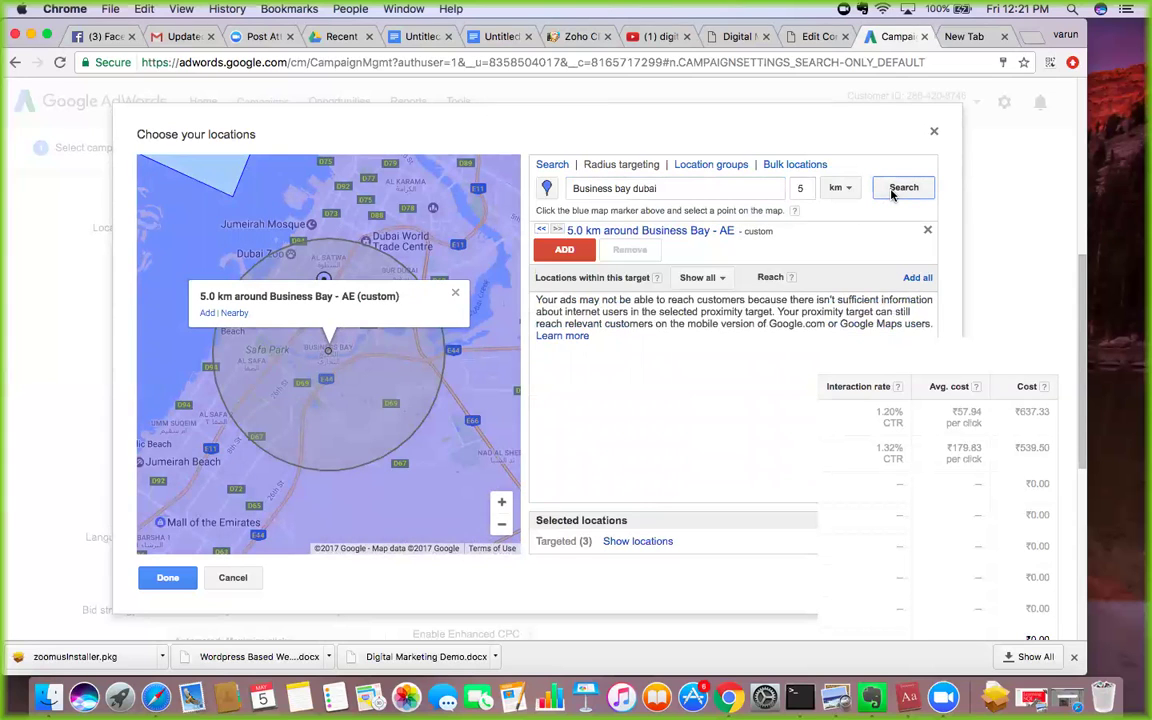
pyautogui.moveTo(808, 188); pyautogui.dragTo(781, 189)
pyautogui.write('10')
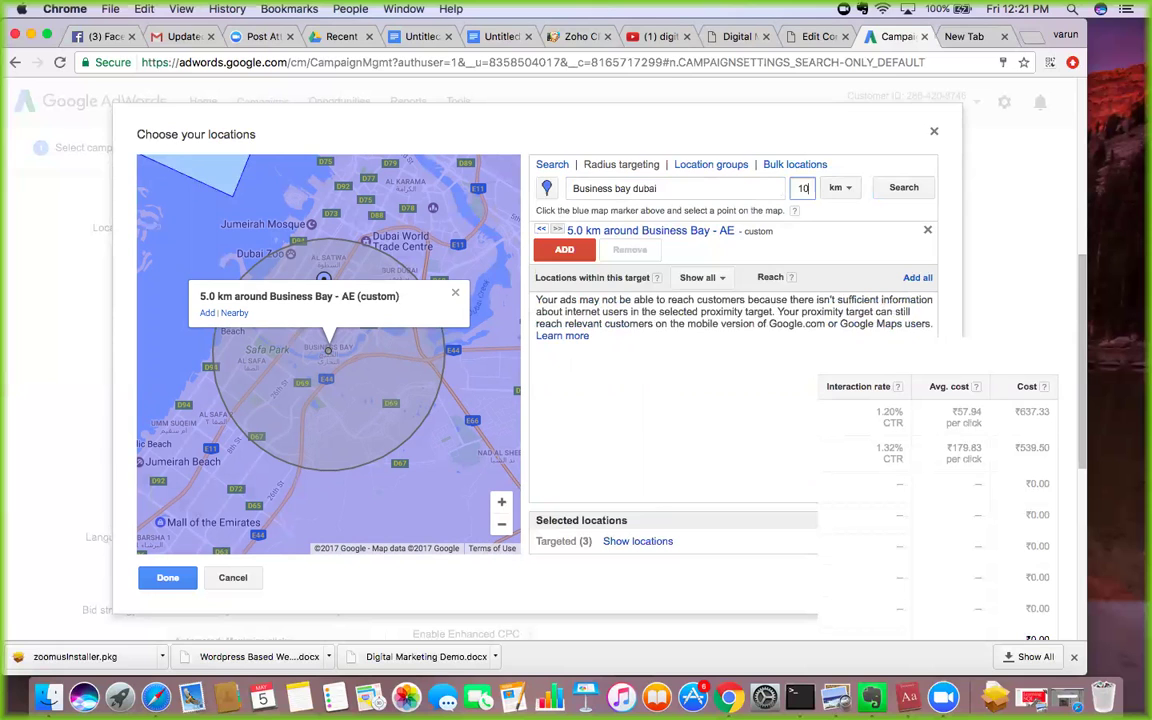
pyautogui.click(904, 187)
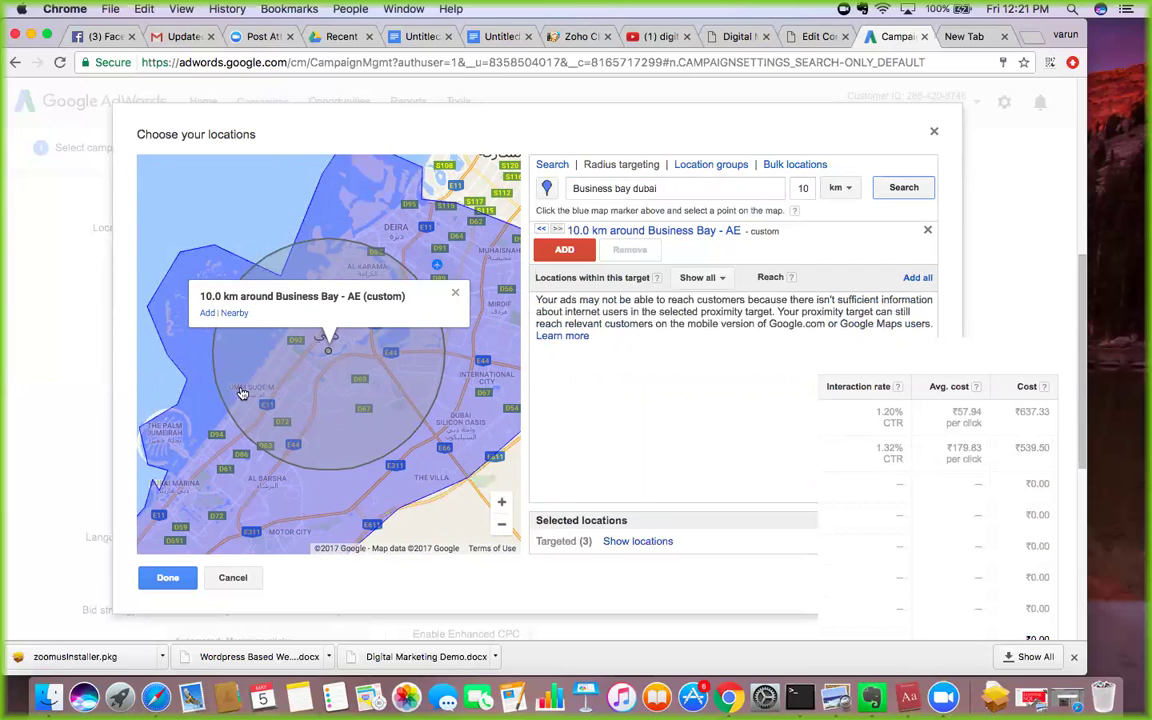
pyautogui.click(209, 316)
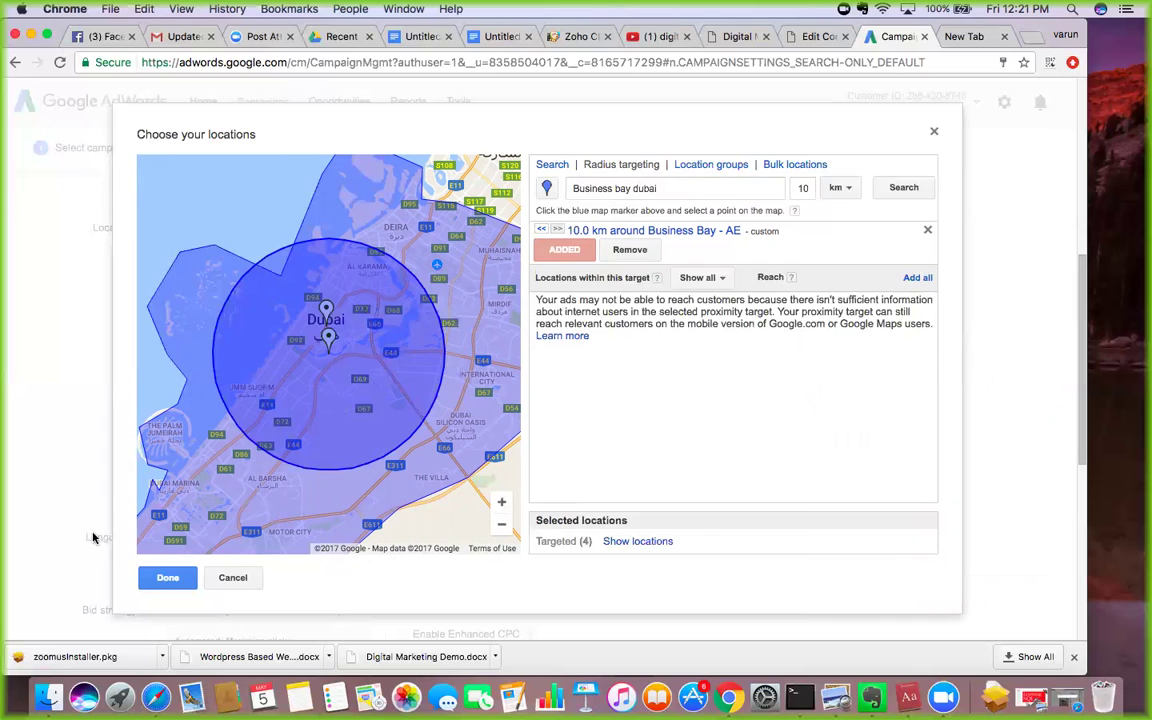
pyautogui.click(167, 578)
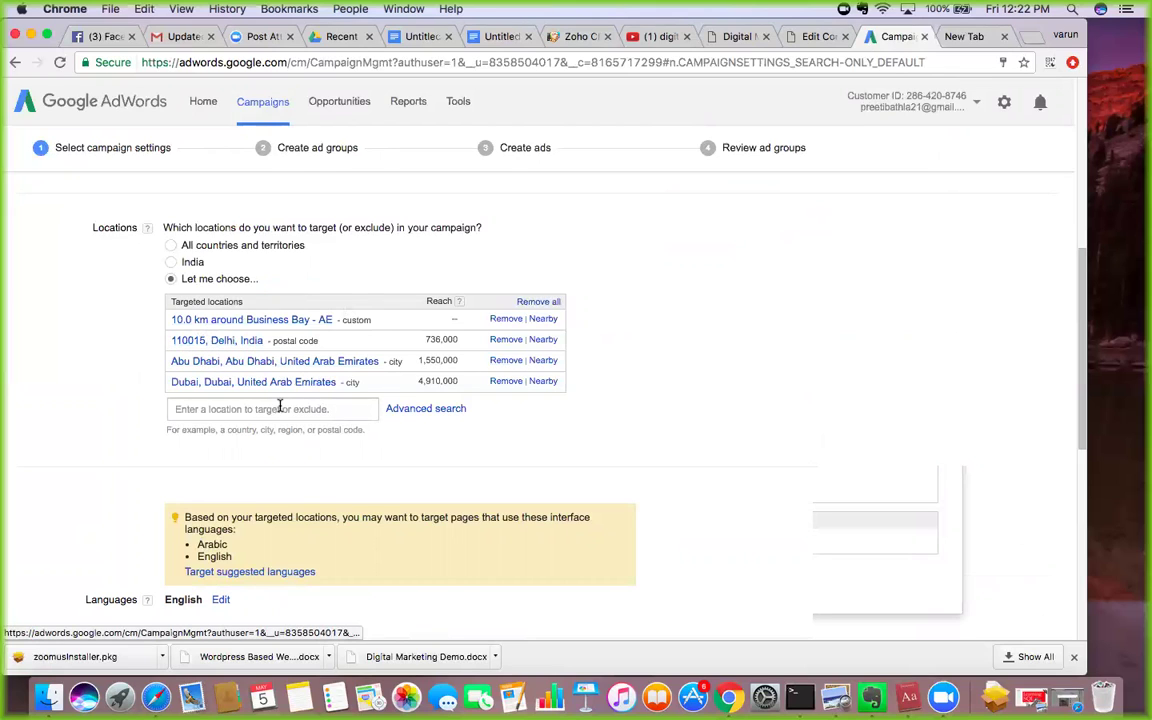
# - Remove Abu Dhabi from the targets and add Abu Dhabi city as an excluded location
pyautogui.click(507, 363)
pyautogui.click(265, 382)
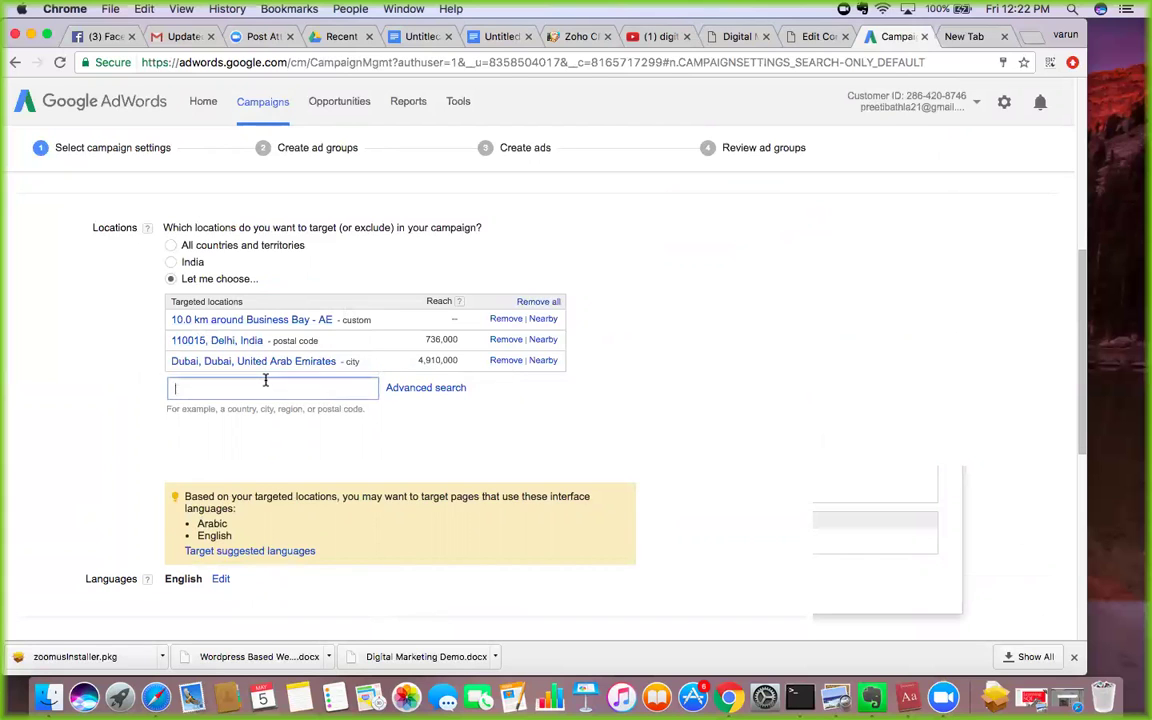
pyautogui.write('Abu dhabi')
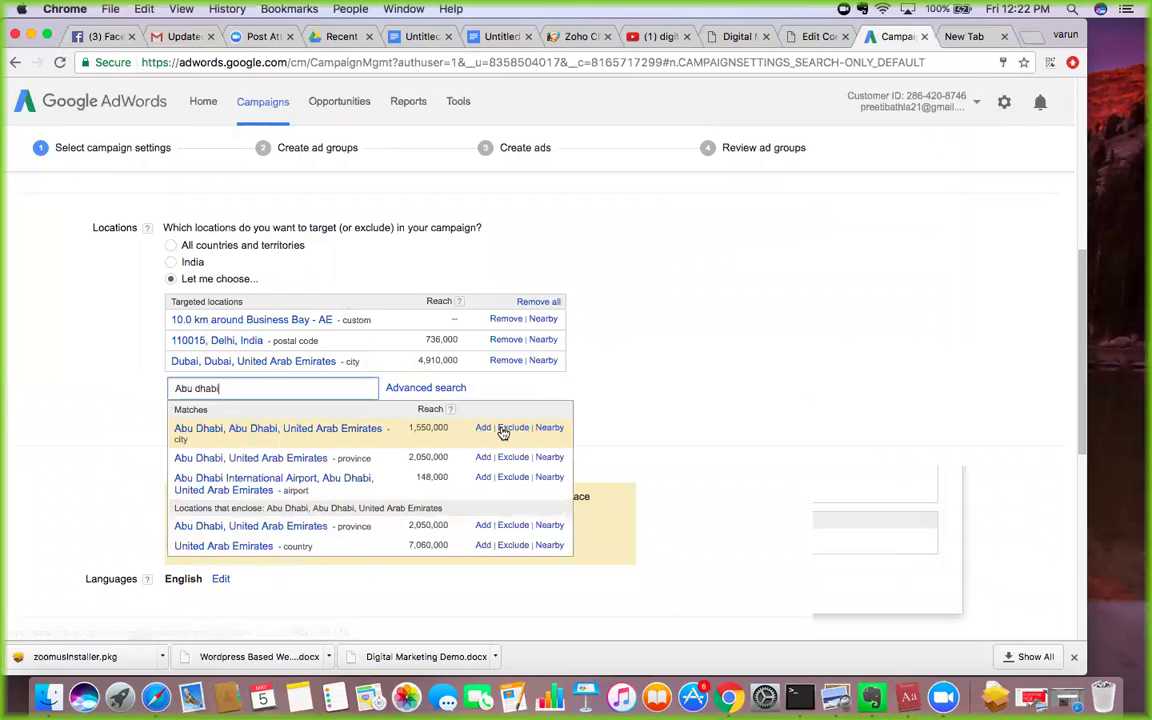
pyautogui.click(506, 429)
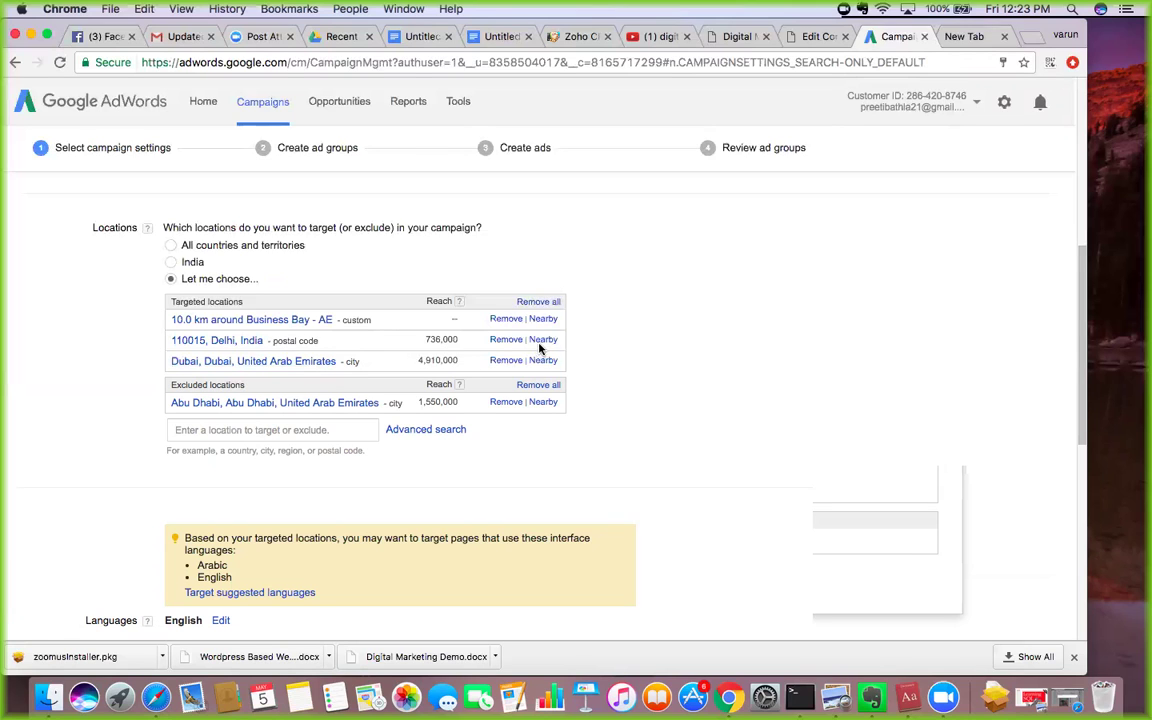
# - Remove the 110015, Delhi, India target and scroll down toward the Languages setting
pyautogui.click(508, 341)
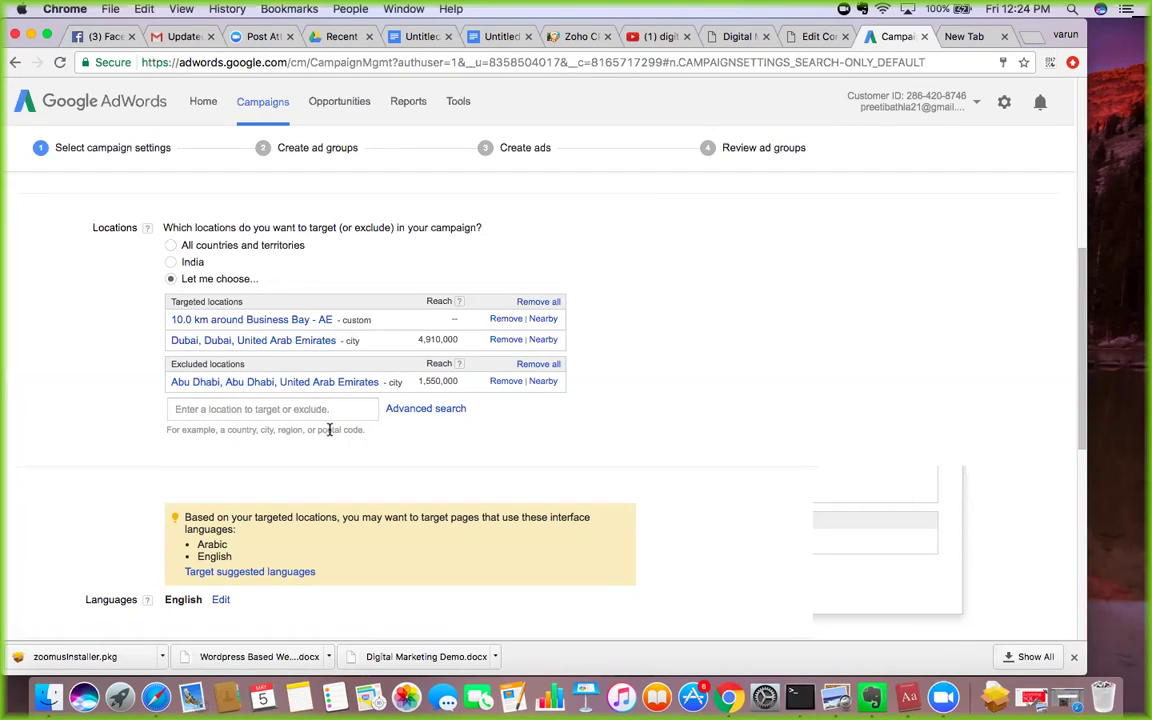
pyautogui.moveTo(322, 429)
pyautogui.mouseDown()
pyautogui.moveTo(366, 429)
pyautogui.moveTo(322, 429)
pyautogui.moveTo(313, 413)
pyautogui.mouseUp()
pyautogui.click(372, 429)
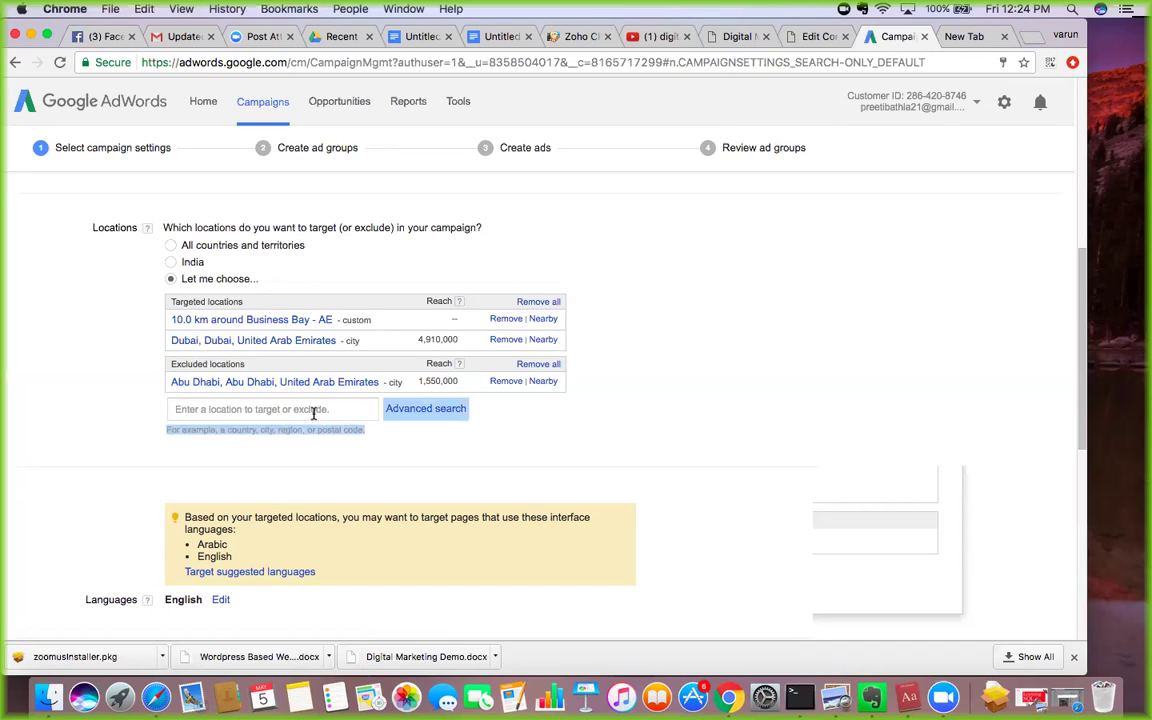
pyautogui.click(350, 441)
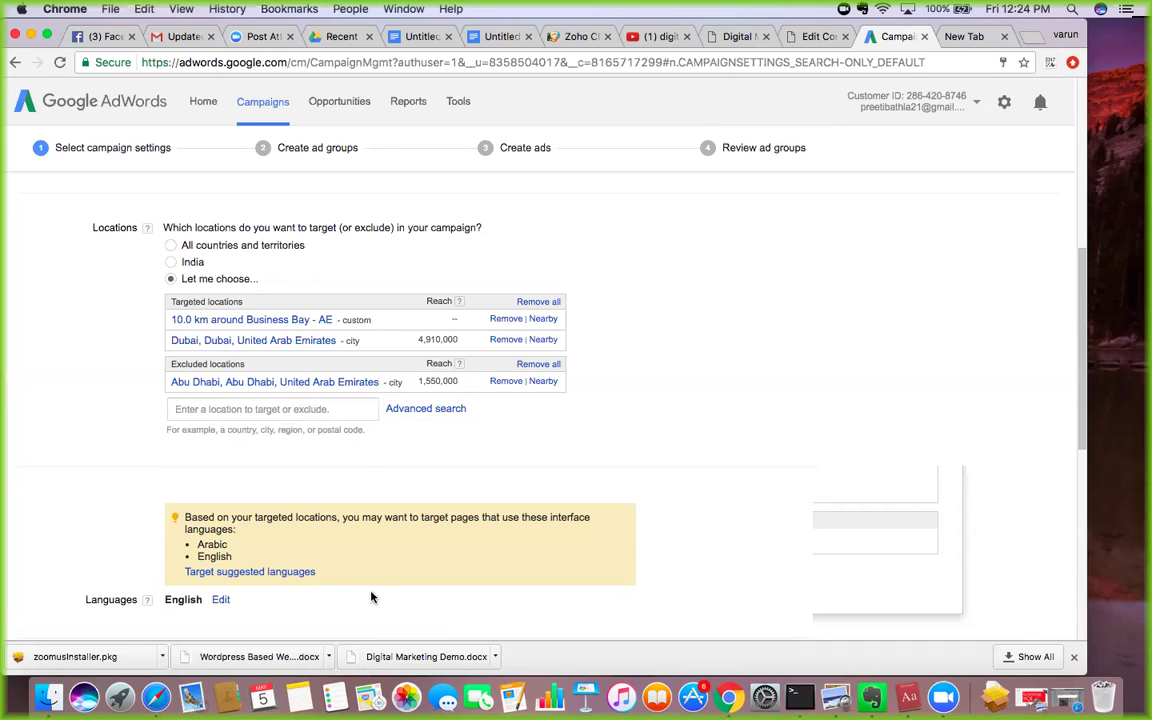
pyautogui.scroll(-4, 376, 579)
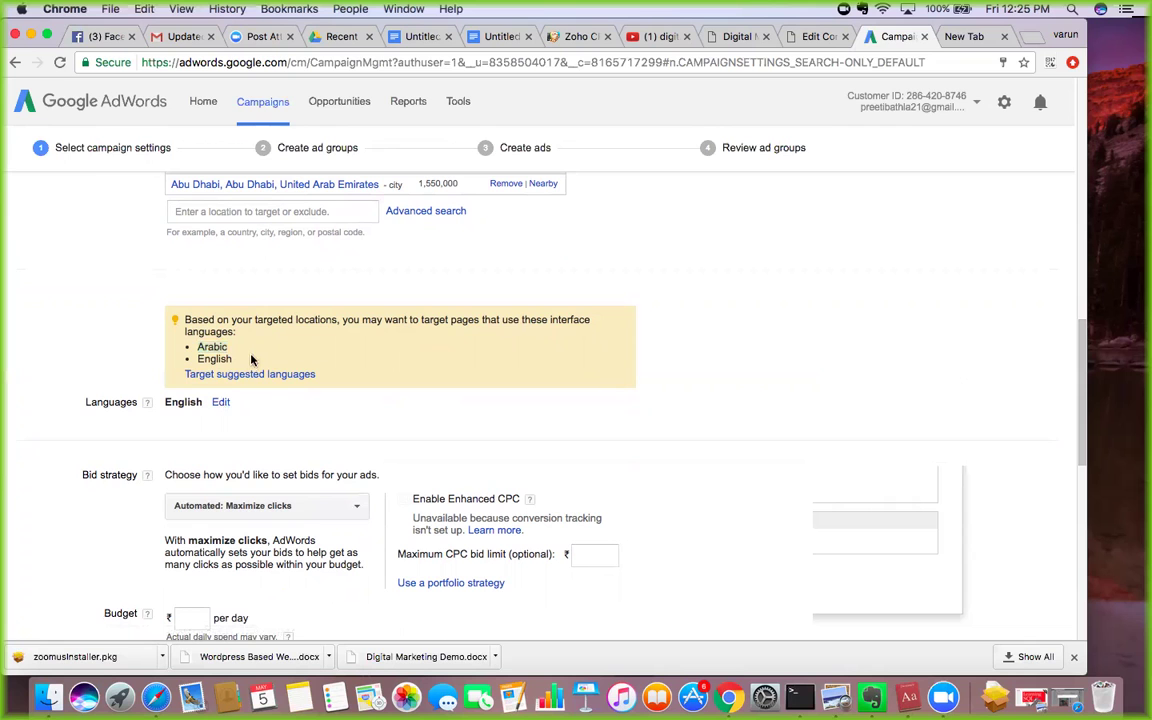
# - Tick Arabic in the Languages list so it is targeted alongside English
pyautogui.click(221, 402)
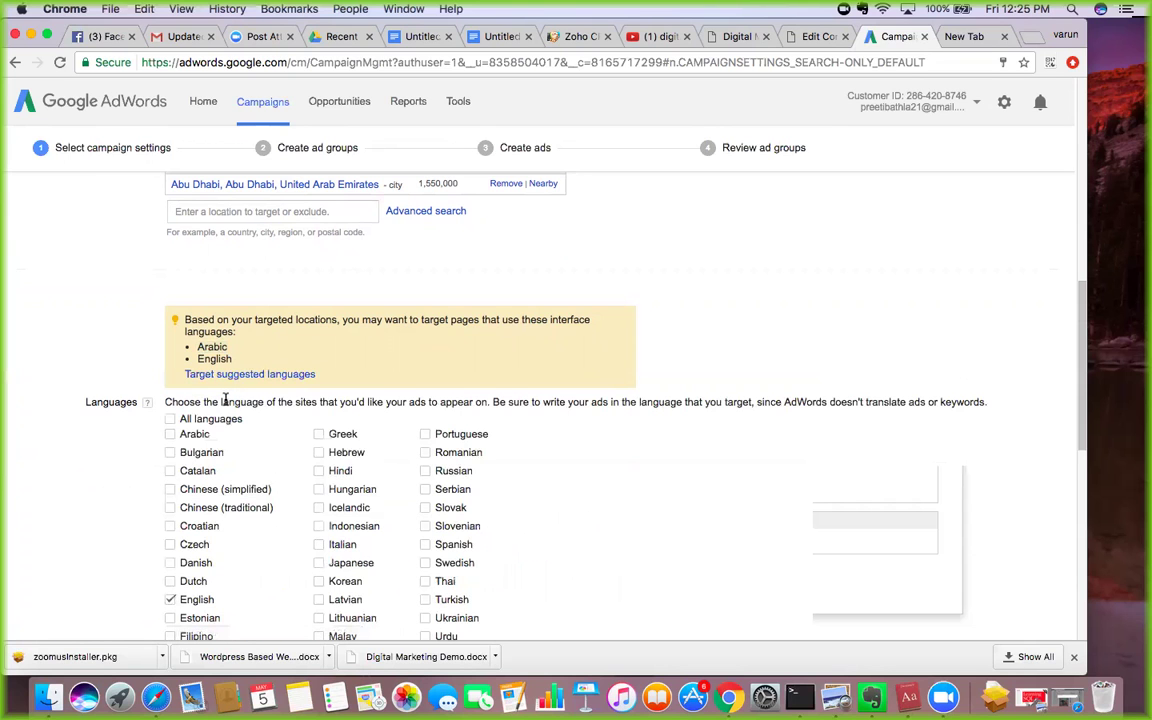
pyautogui.scroll(-5, 276, 495)
pyautogui.scroll(5, 276, 495)
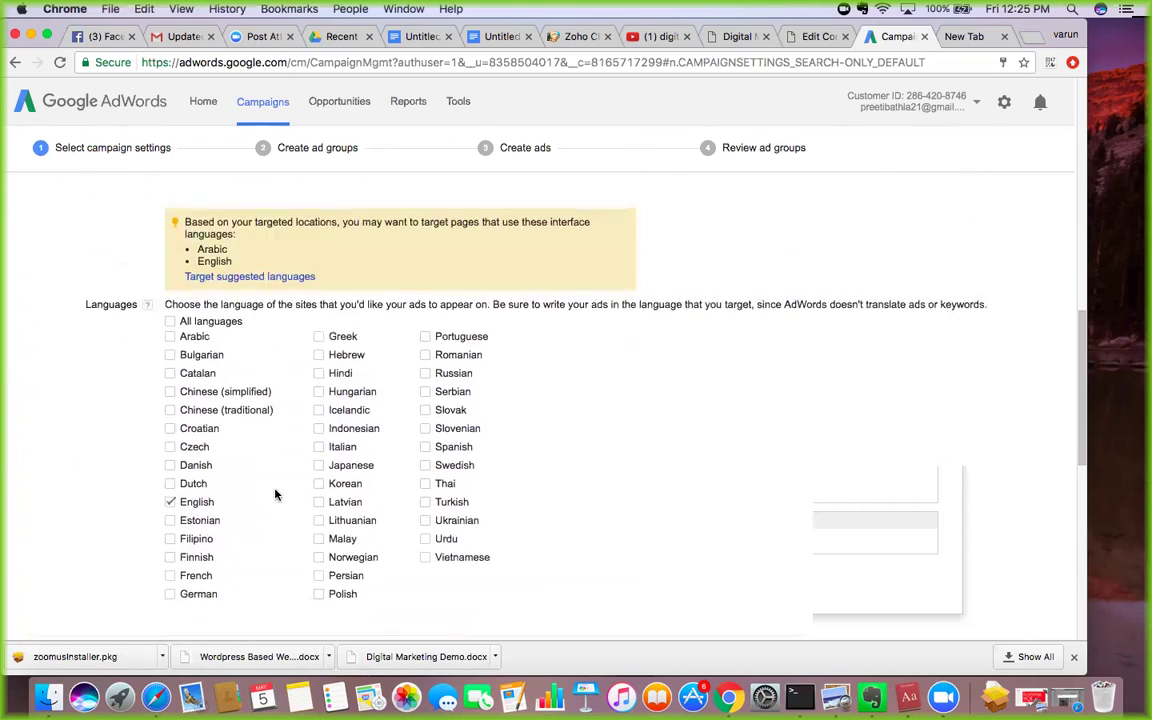
pyautogui.scroll(-2, 276, 495)
pyautogui.scroll(-1, 276, 495)
pyautogui.scroll(2, 276, 495)
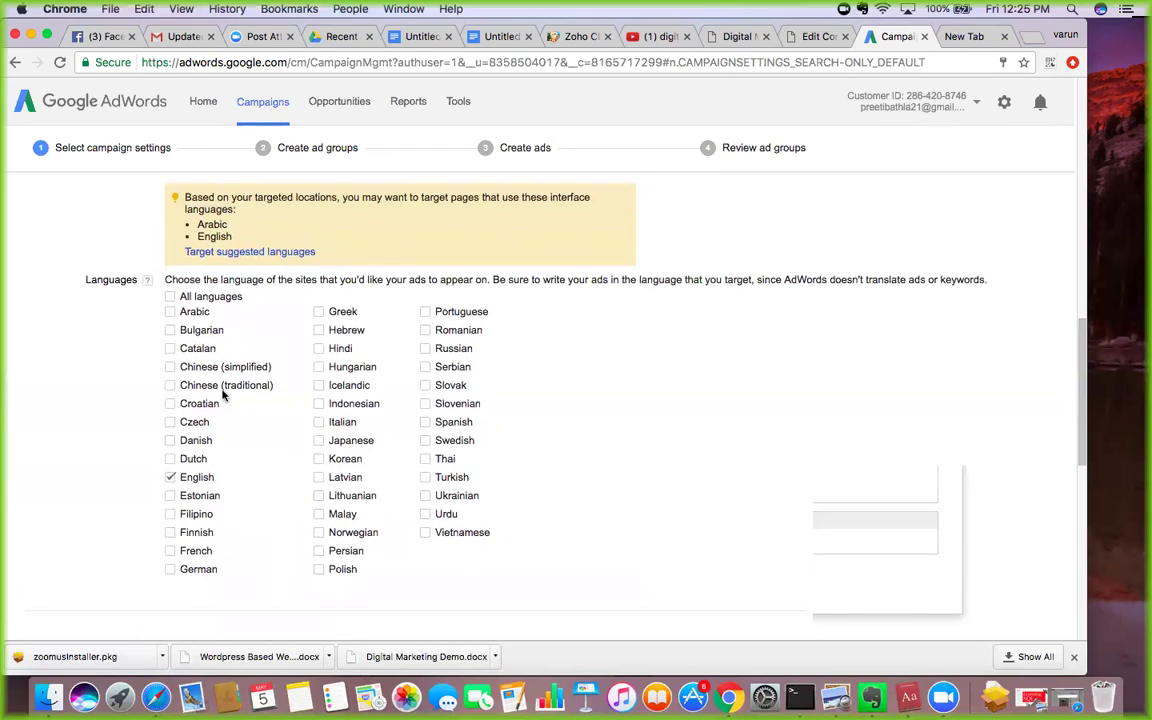
pyautogui.click(171, 313)
# - Review the Bid strategy and Budget settings, then switch to the Untitled document notes
pyautogui.scroll(-5, 7, 465)
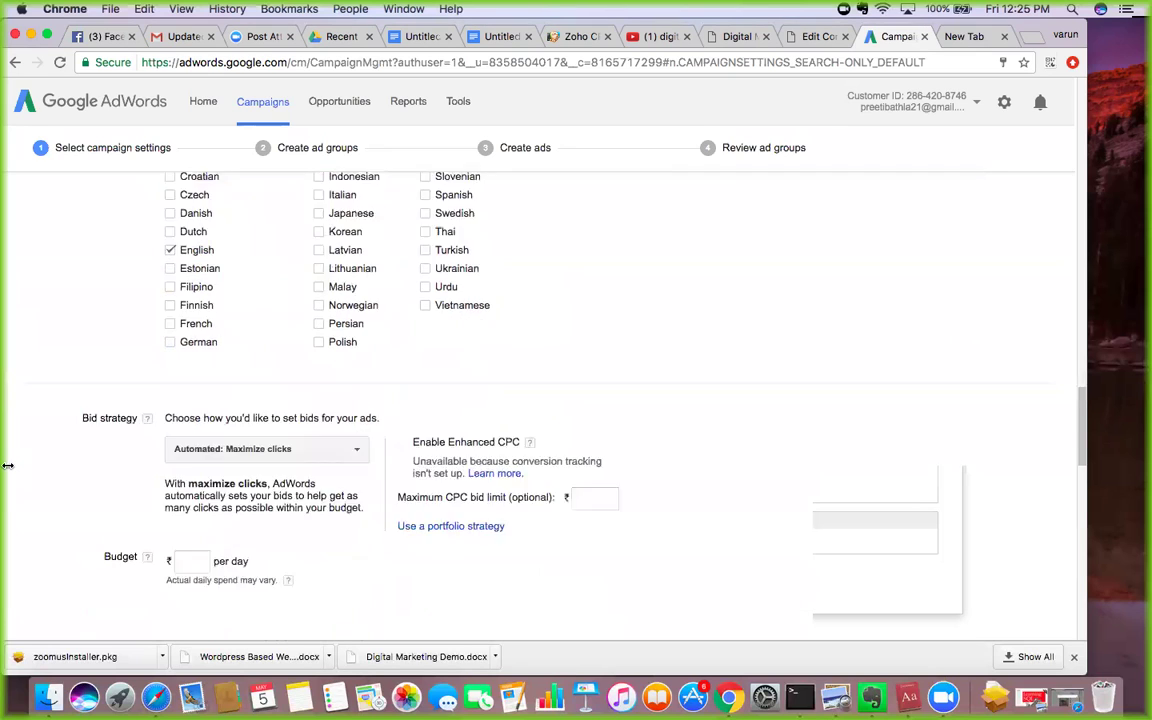
pyautogui.scroll(2, 10, 465)
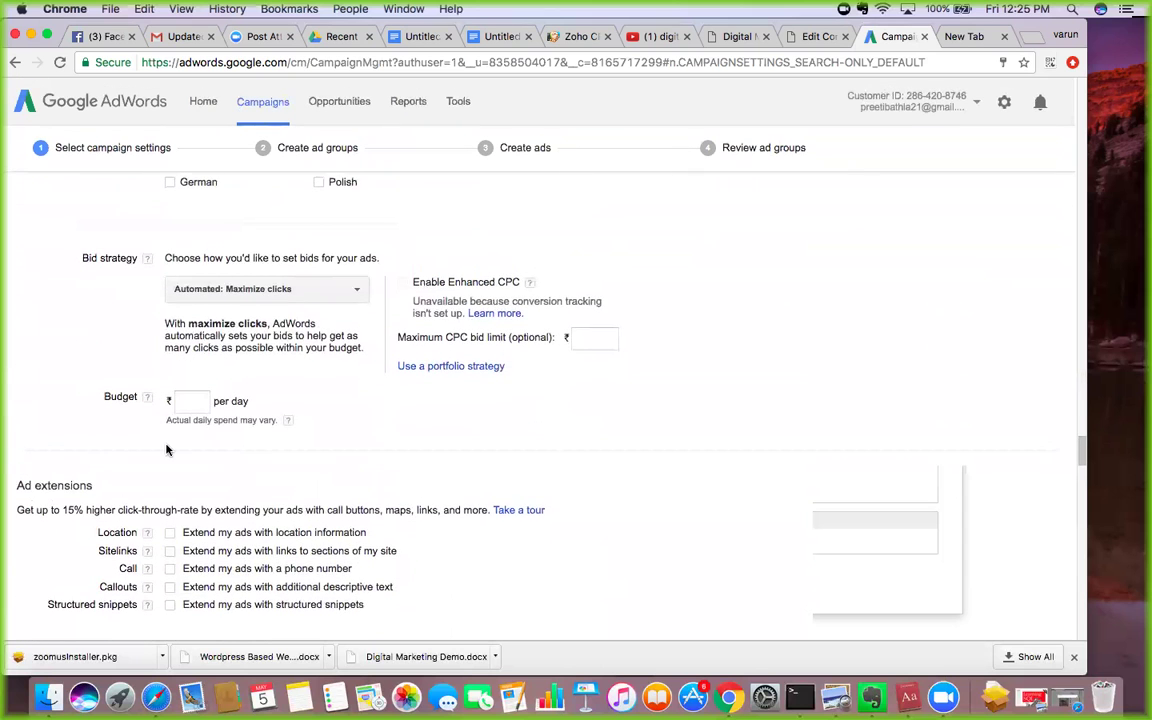
pyautogui.scroll(2, 167, 450)
pyautogui.scroll(-1, 167, 450)
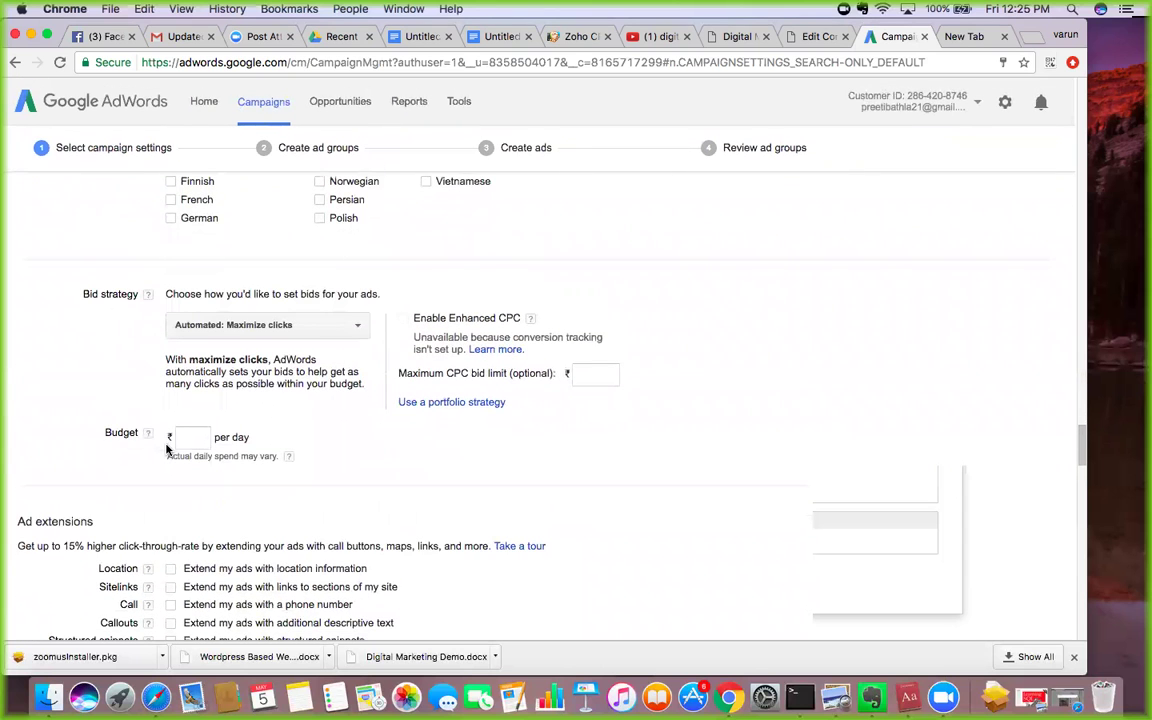
pyautogui.moveTo(166, 293); pyautogui.dragTo(563, 301)
pyautogui.click(563, 301)
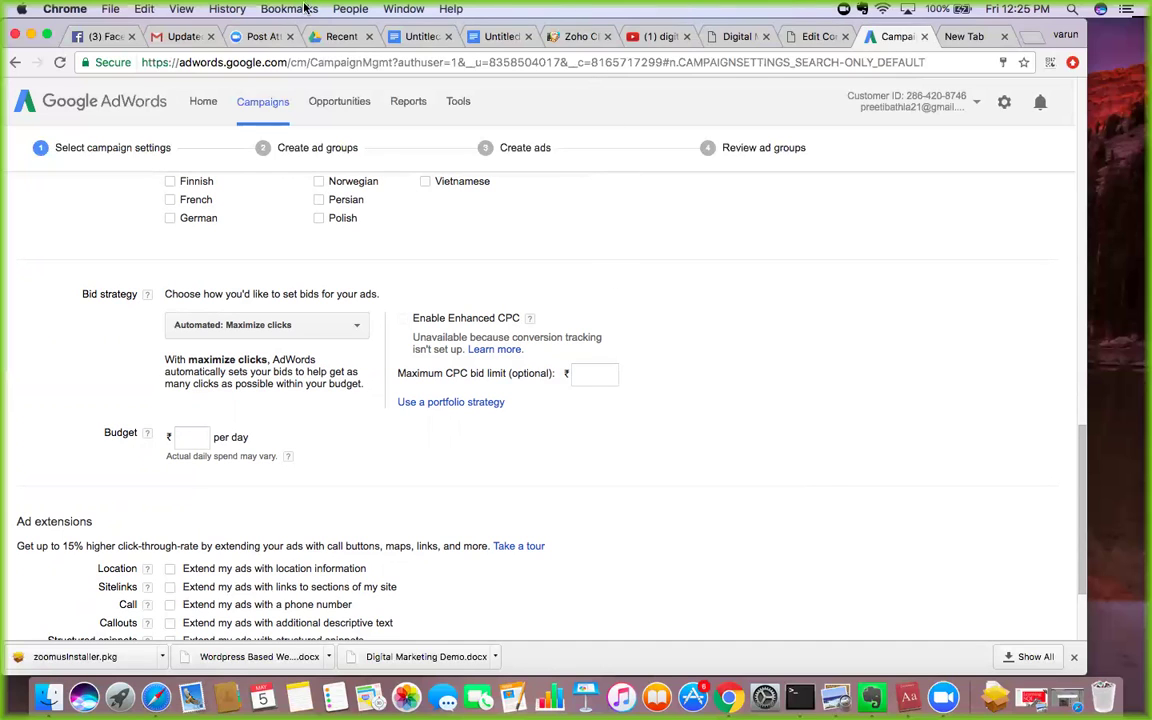
pyautogui.click(395, 37)
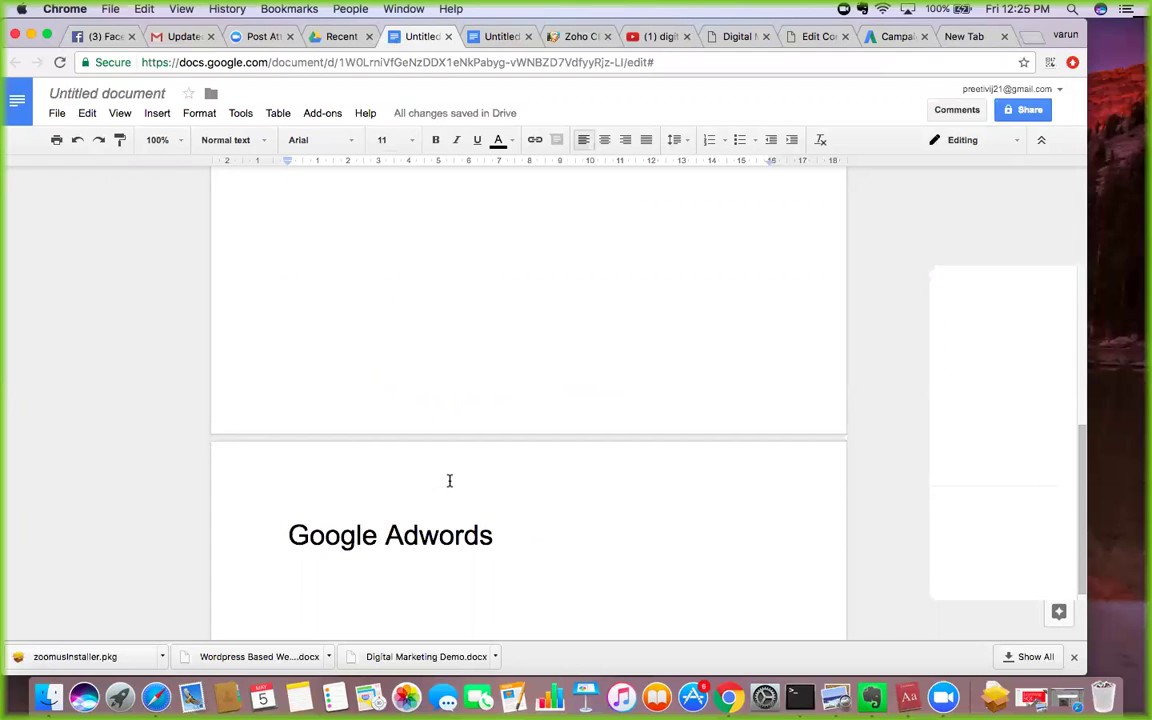
# - Start a numbered list with '1. Campaign' and 'Type of Campaign'
pyautogui.press('XF86AudioLowerVolume')
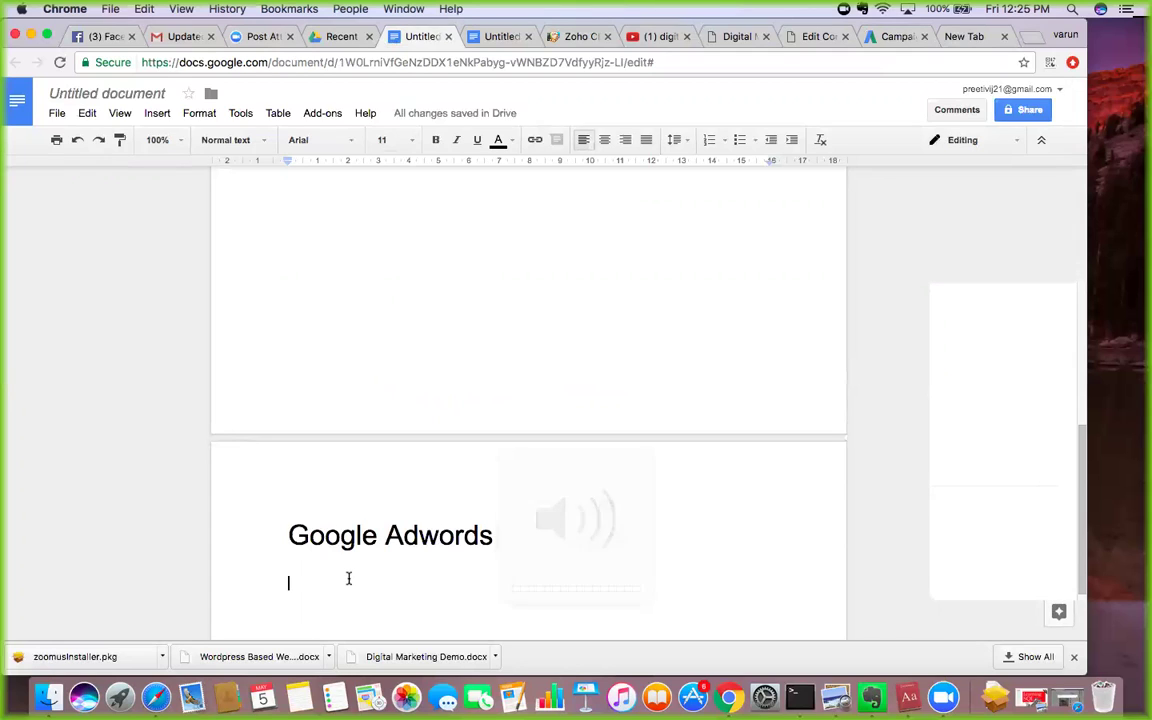
pyautogui.write('1. ')
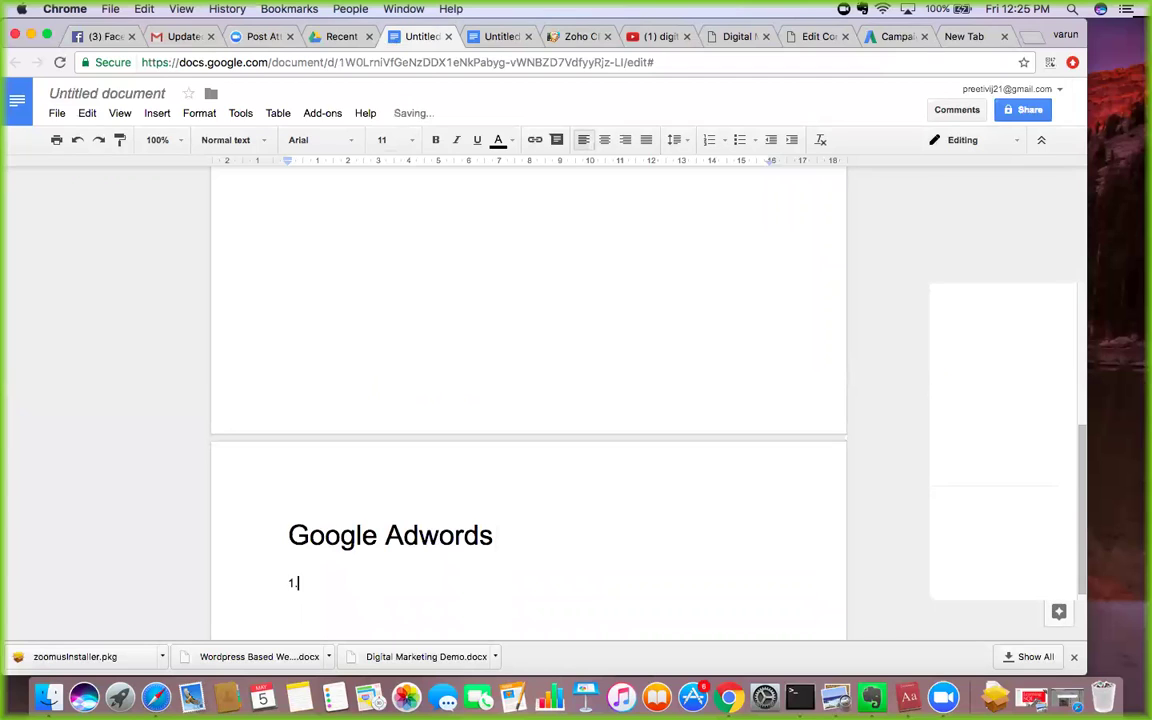
pyautogui.write('Camap')
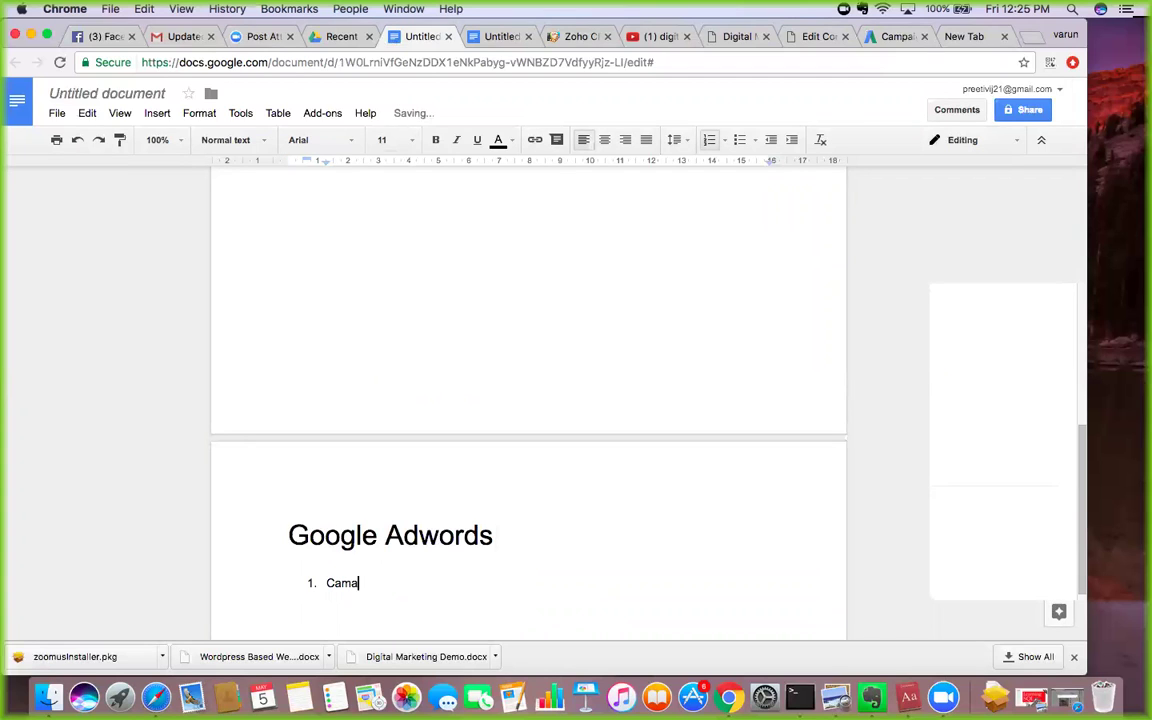
pyautogui.press('BackSpace')
pyautogui.press('BackSpace')
pyautogui.write('paign')
pyautogui.press('Return')
pyautogui.write('Type of Campaign')
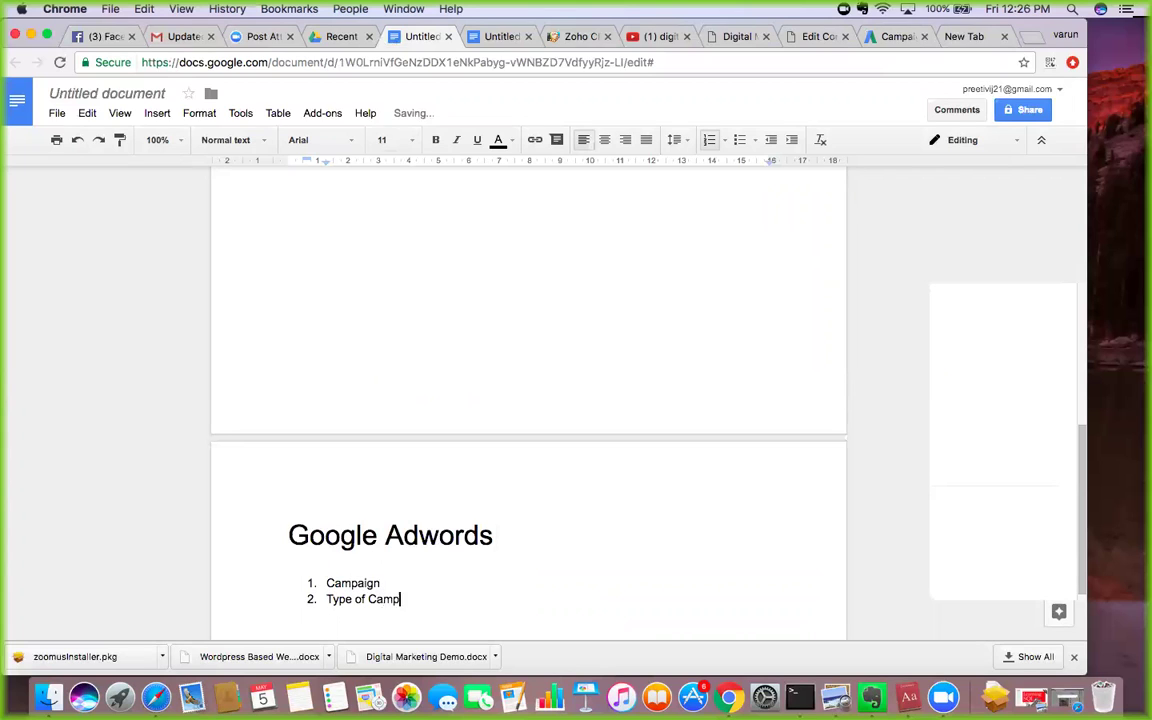
# - Add the line 'Steps for creating a Campaign' below the Google Adwords heading
pyautogui.click(545, 545)
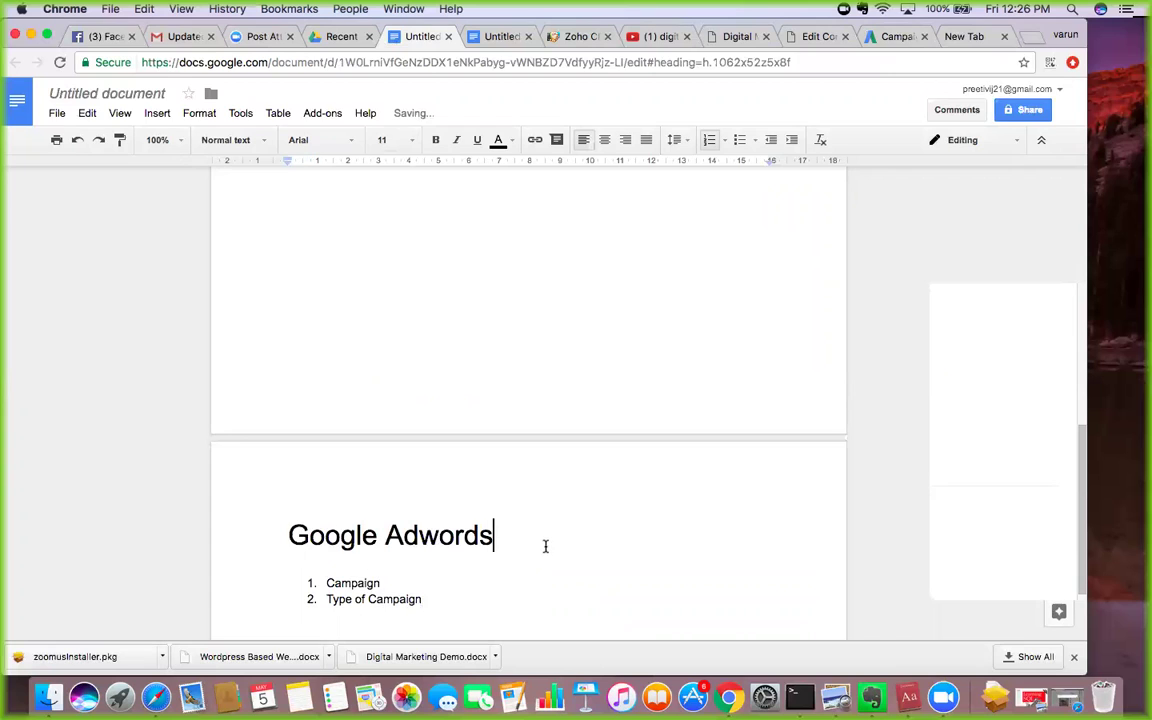
pyautogui.press('Return')
pyautogui.press('Return')
pyautogui.write('Se')
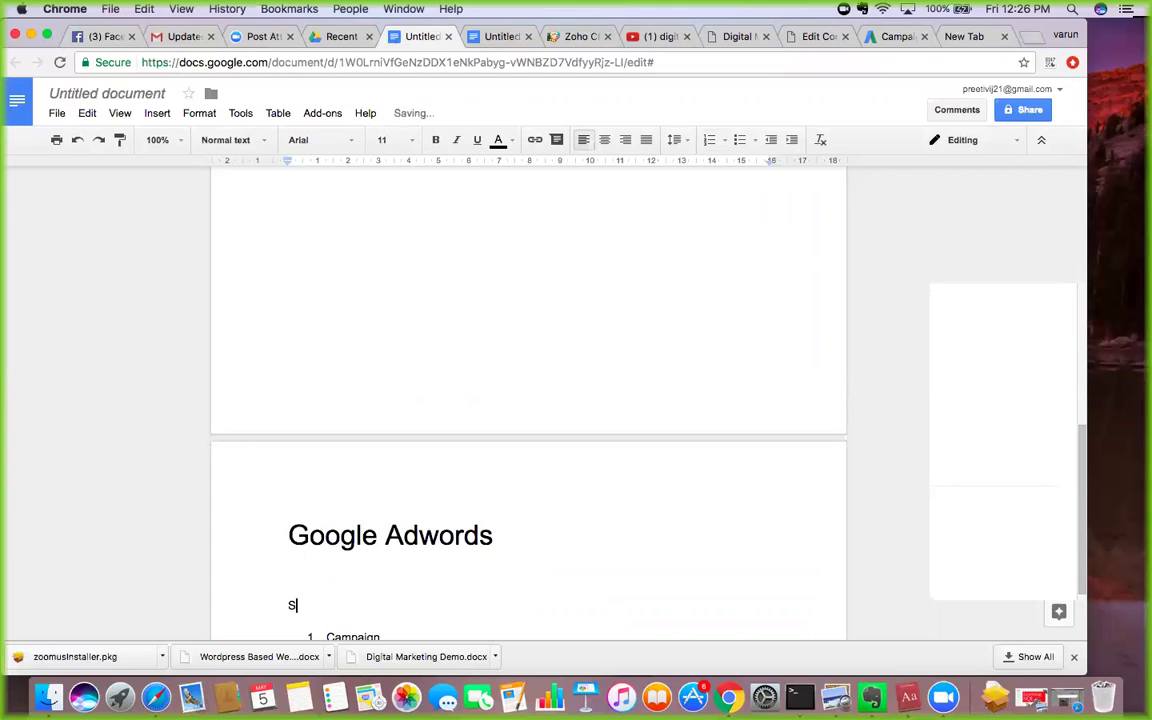
pyautogui.press('BackSpace')
pyautogui.write('teps of')
pyautogui.press('BackSpace')
pyautogui.press('BackSpace')
pyautogui.press('BackSpace')
pyautogui.write('for creating a Campaign')
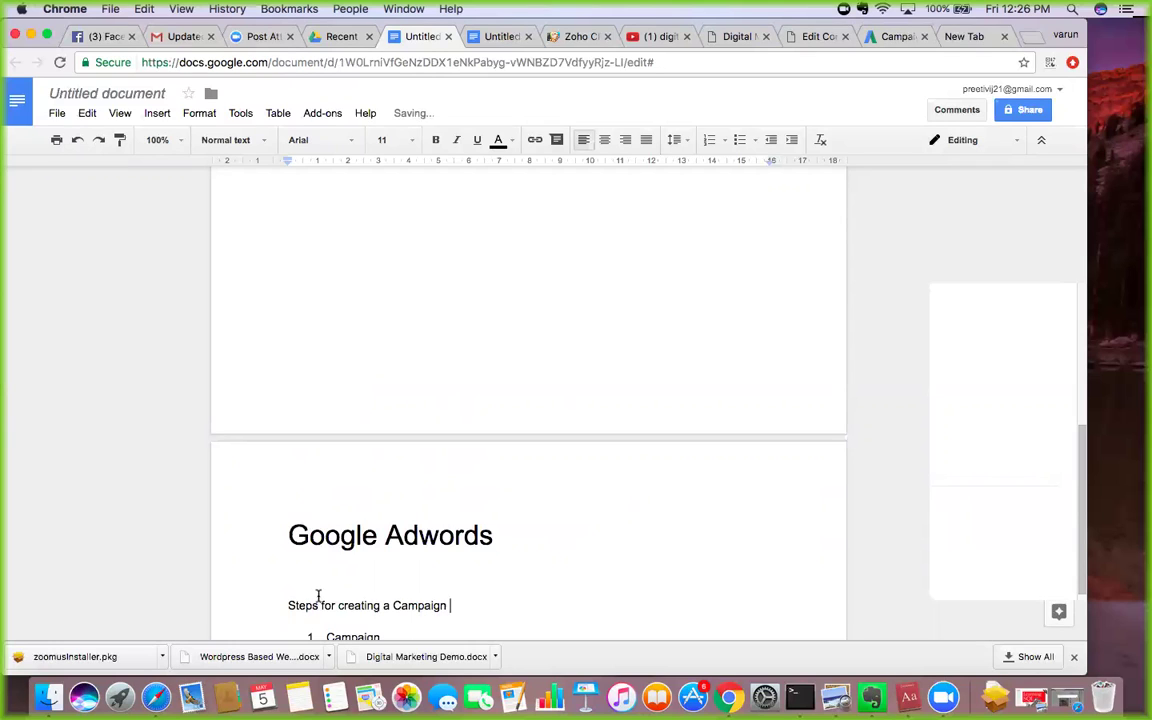
pyautogui.moveTo(288, 605); pyautogui.dragTo(463, 605)
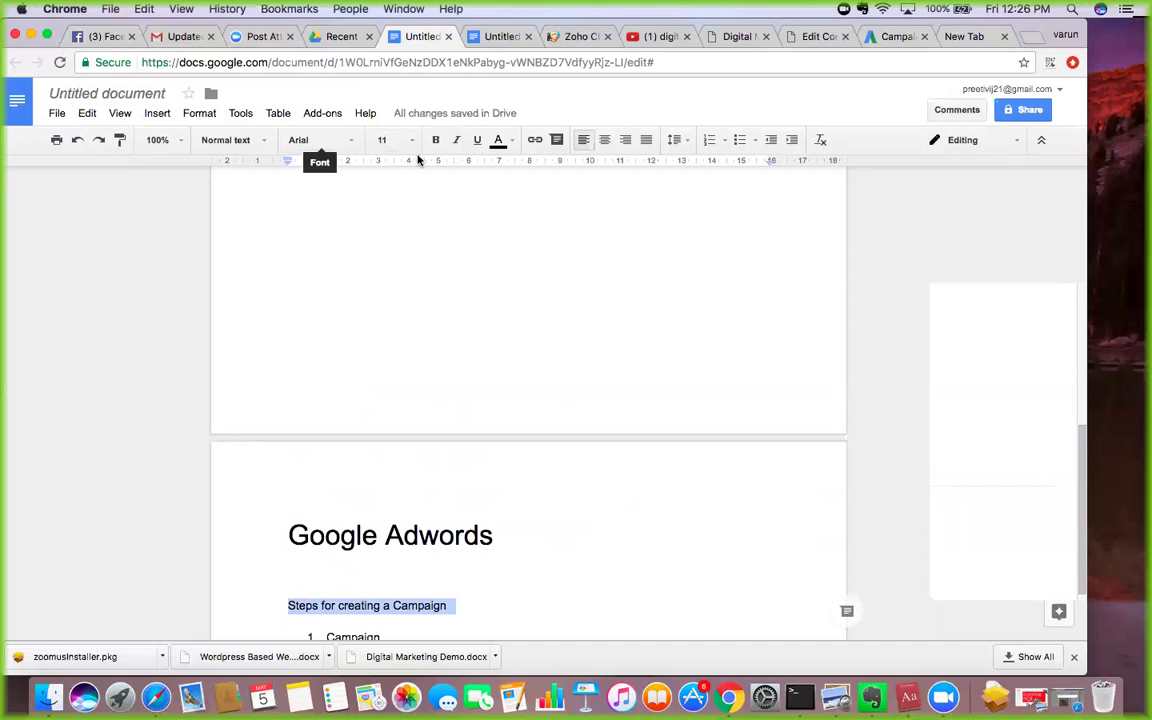
# - Style 'Steps for creating a Campaign' as Subtitle, replacing an initial Heading 1 choice
pyautogui.click(265, 145)
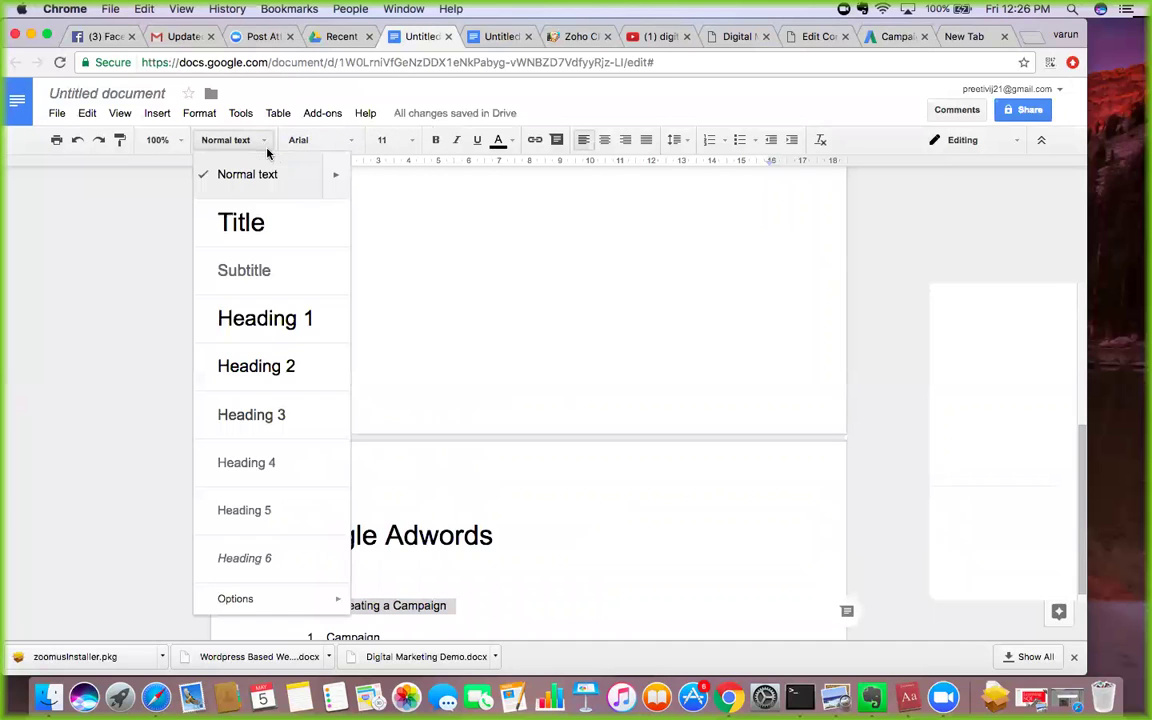
pyautogui.click(270, 330)
pyautogui.click(507, 524)
pyautogui.moveTo(568, 571); pyautogui.dragTo(270, 567)
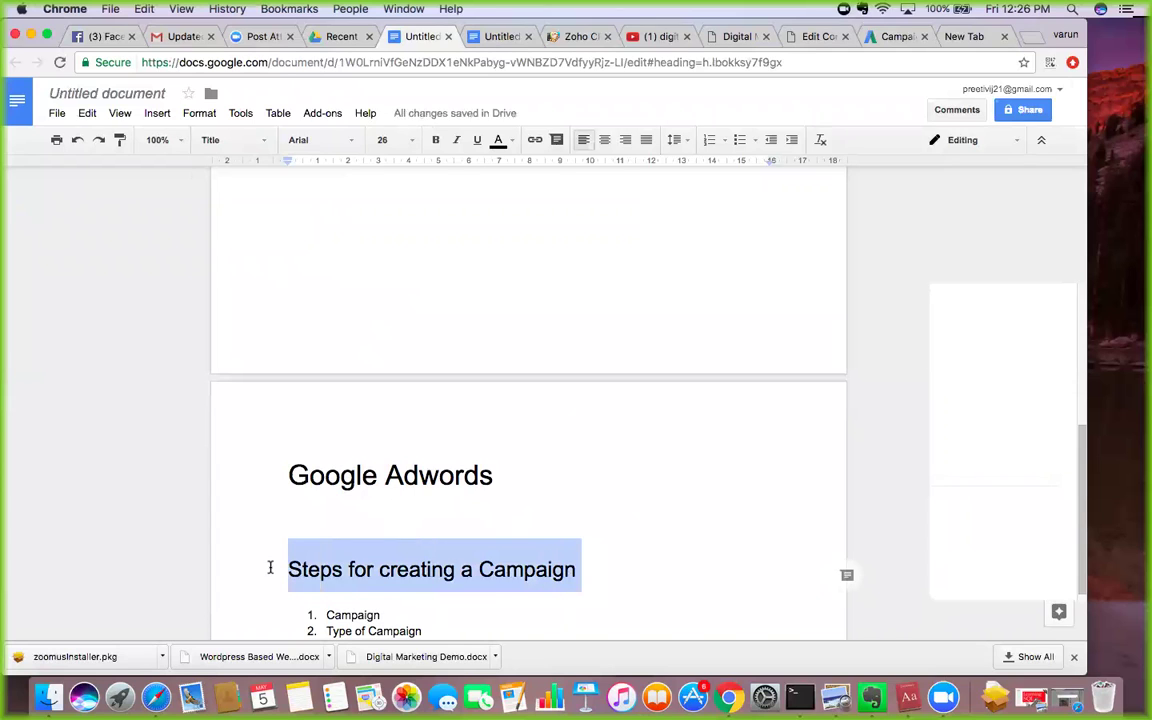
pyautogui.click(262, 140)
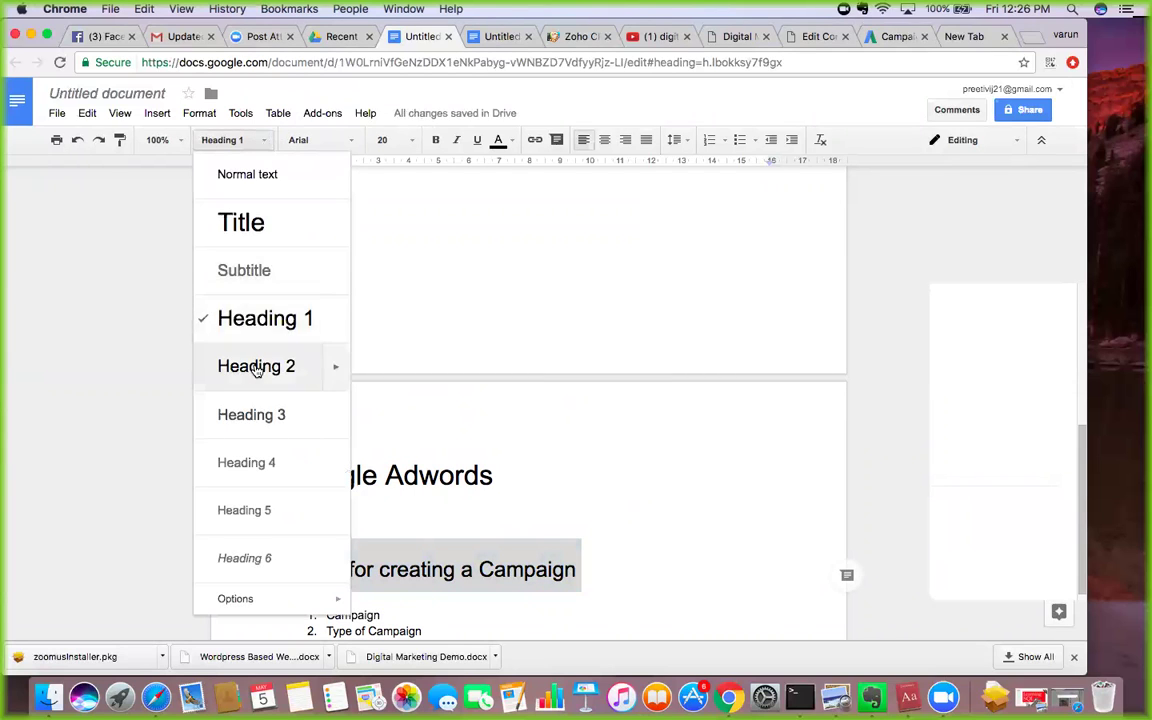
pyautogui.click(253, 285)
pyautogui.click(455, 586)
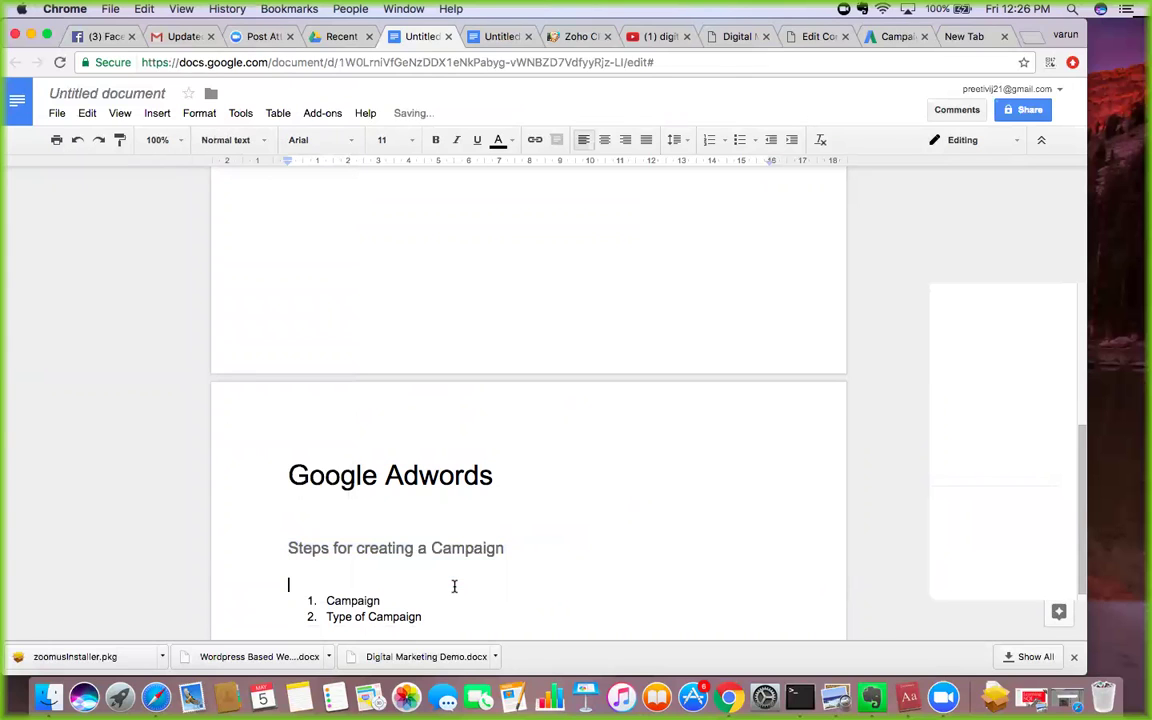
pyautogui.scroll(-3, 455, 586)
pyautogui.click(429, 475)
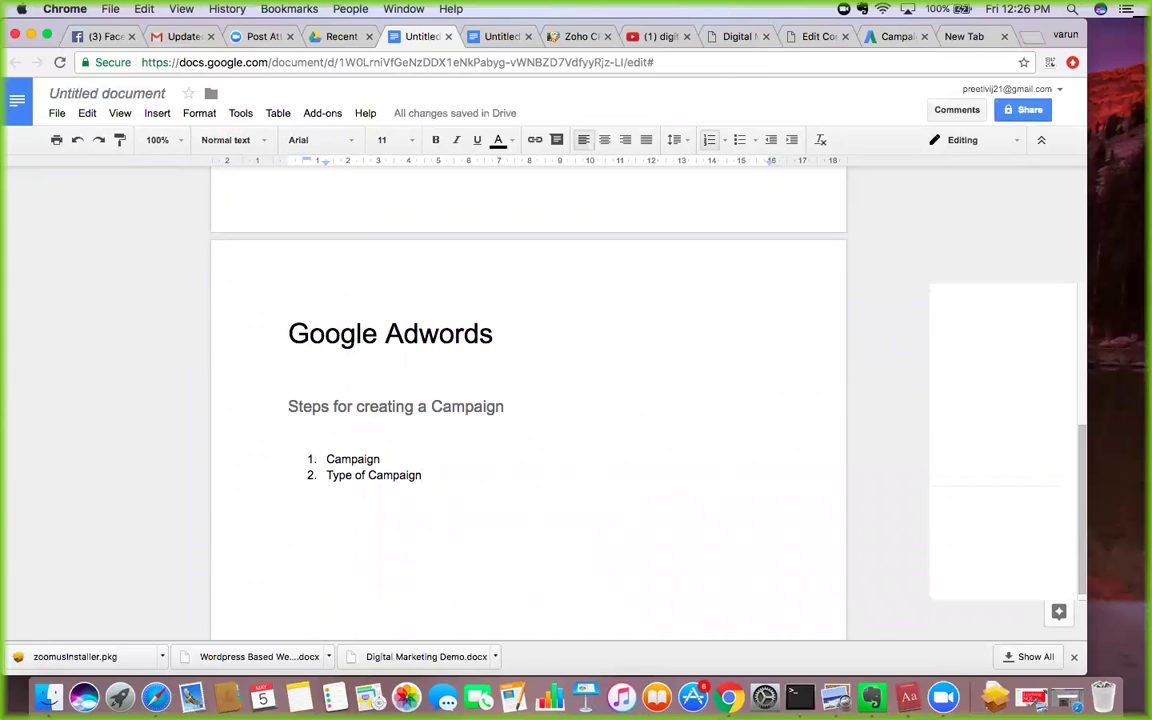
# - Add Location, Language and Bidding as list items 3–5, with an indented sub-item under Bidding
pyautogui.press('Return')
pyautogui.write('Location')
pyautogui.press('Return')
pyautogui.write('Language')
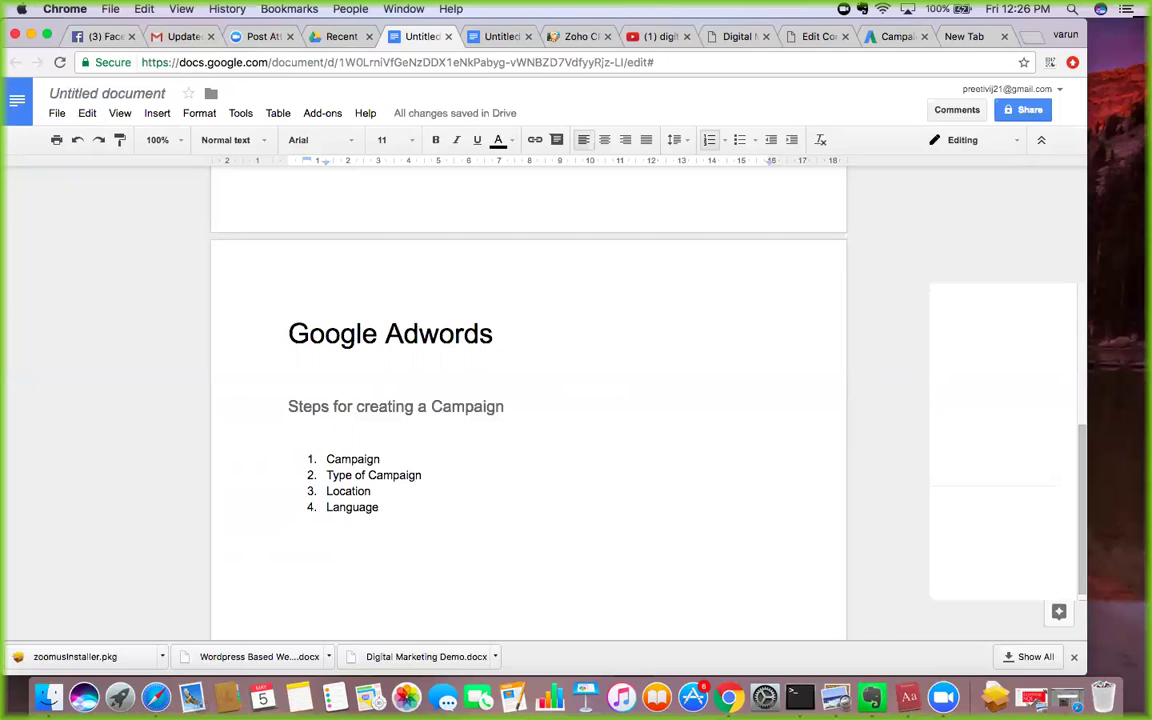
pyautogui.press('Return')
pyautogui.write('Bidding')
pyautogui.press('Return')
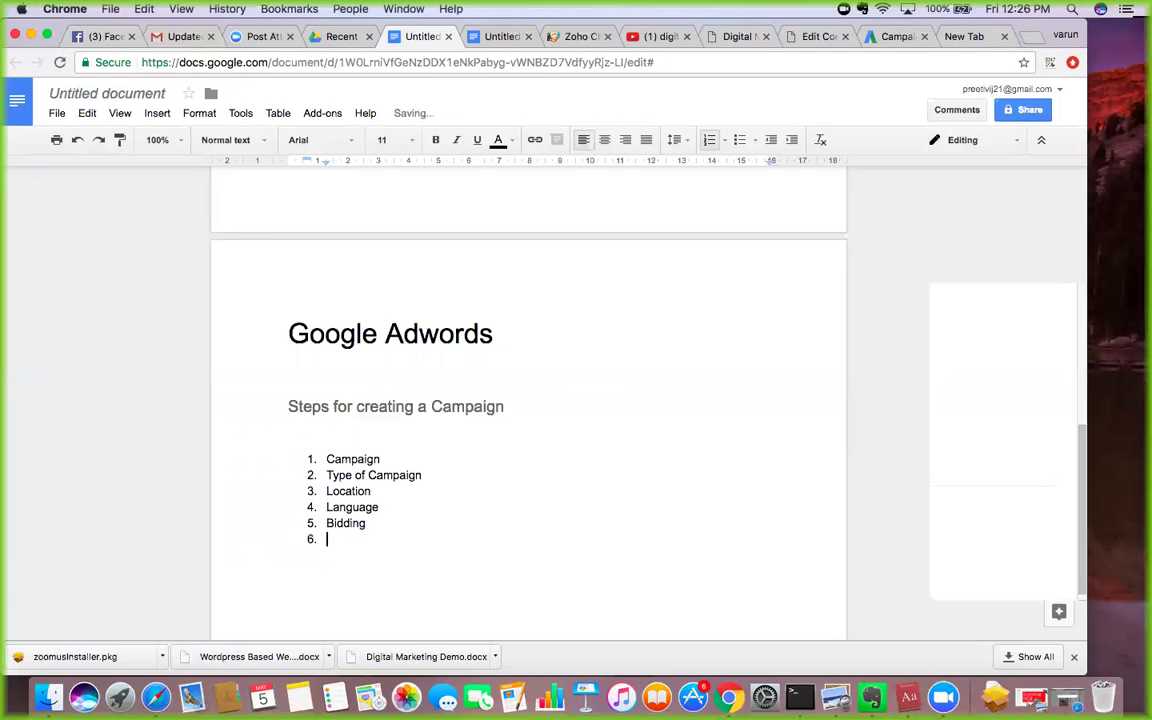
pyautogui.press('Tab')
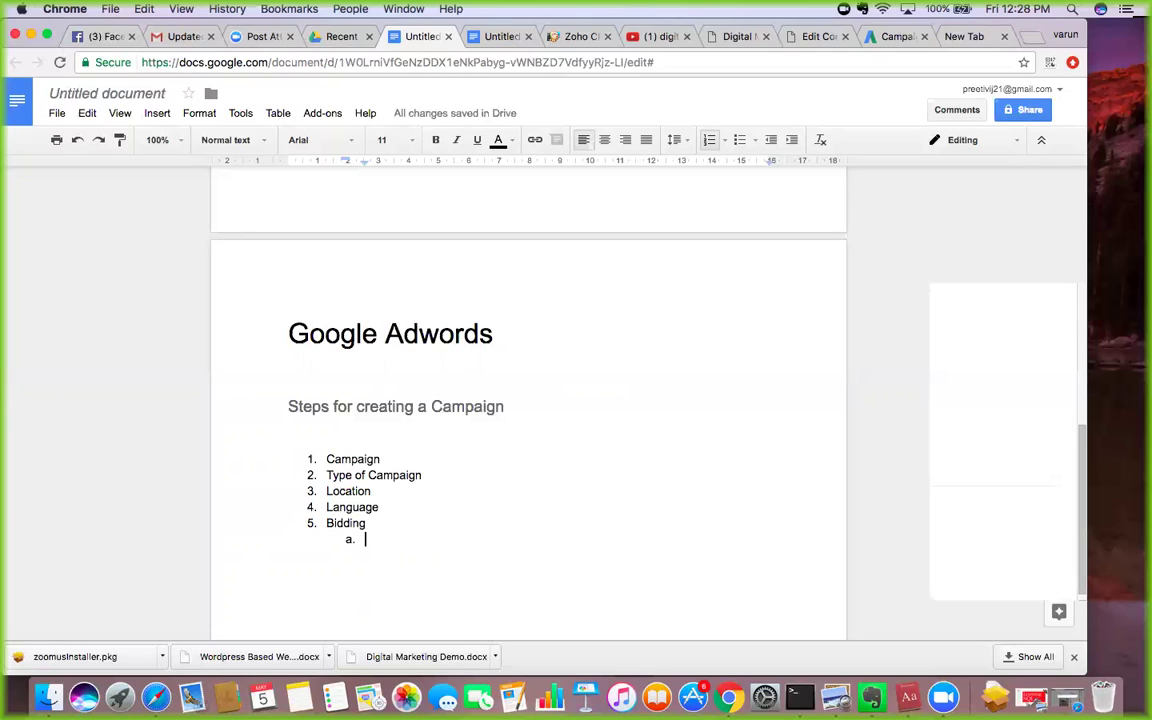
# - Add Bidding sub-items 'Manual CPC (Cost per Click)' and 'Automated'
pyautogui.write('Manual')
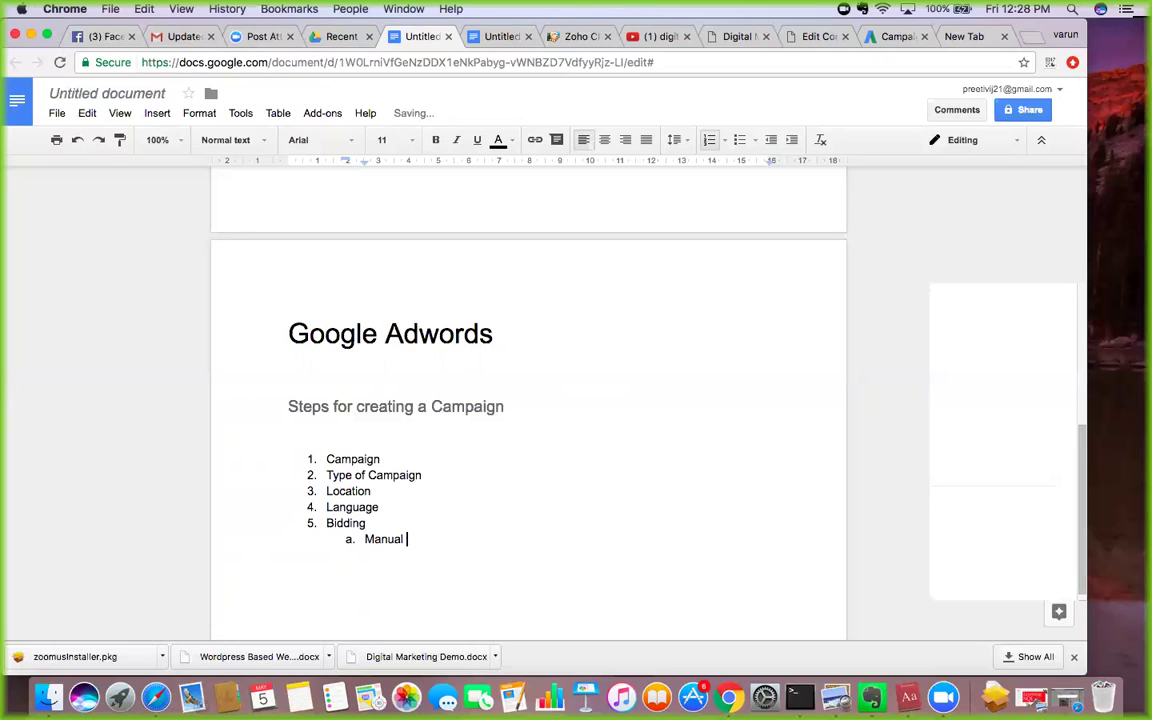
pyautogui.press('Return')
pyautogui.write('Automated')
pyautogui.click(406, 539)
pyautogui.write('CPC (COst')
pyautogui.press('BackSpace')
pyautogui.press('BackSpace')
pyautogui.press('BackSpace')
pyautogui.press('BackSpace')
pyautogui.write('ost per Click)')
# - Extend item b to 'Automated (Maximize Clicks)' and change item a to 'Cost per Clicks'
pyautogui.click(425, 555)
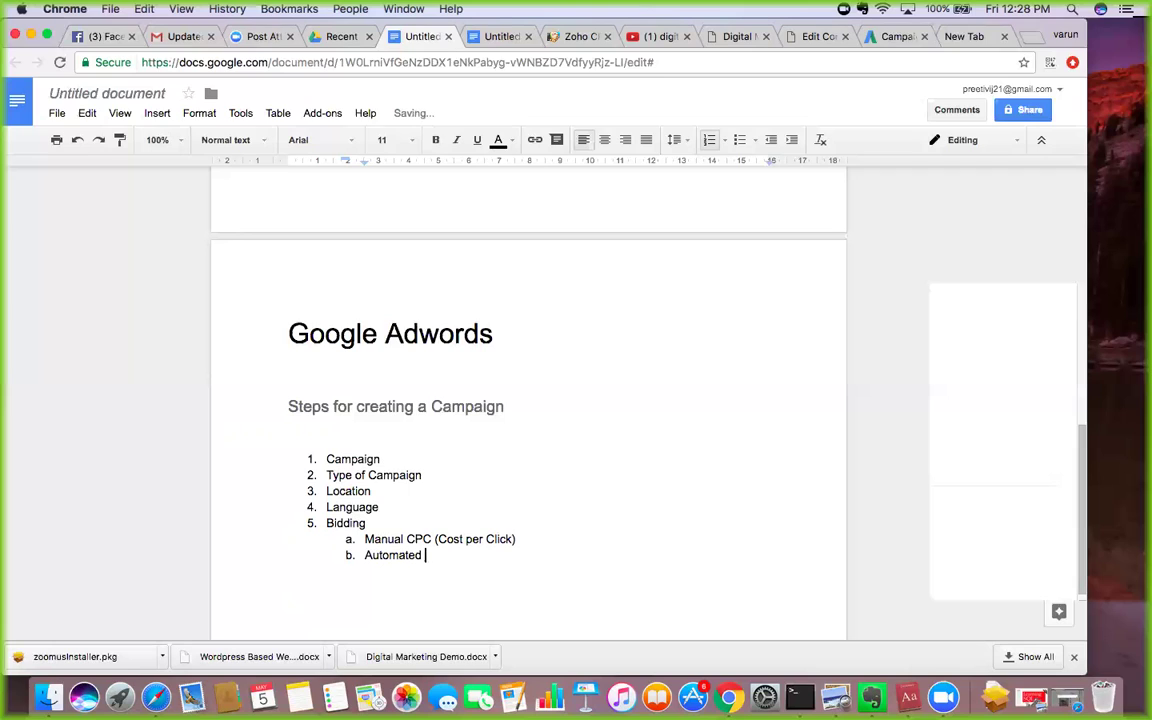
pyautogui.write('(Maximize Clicks)')
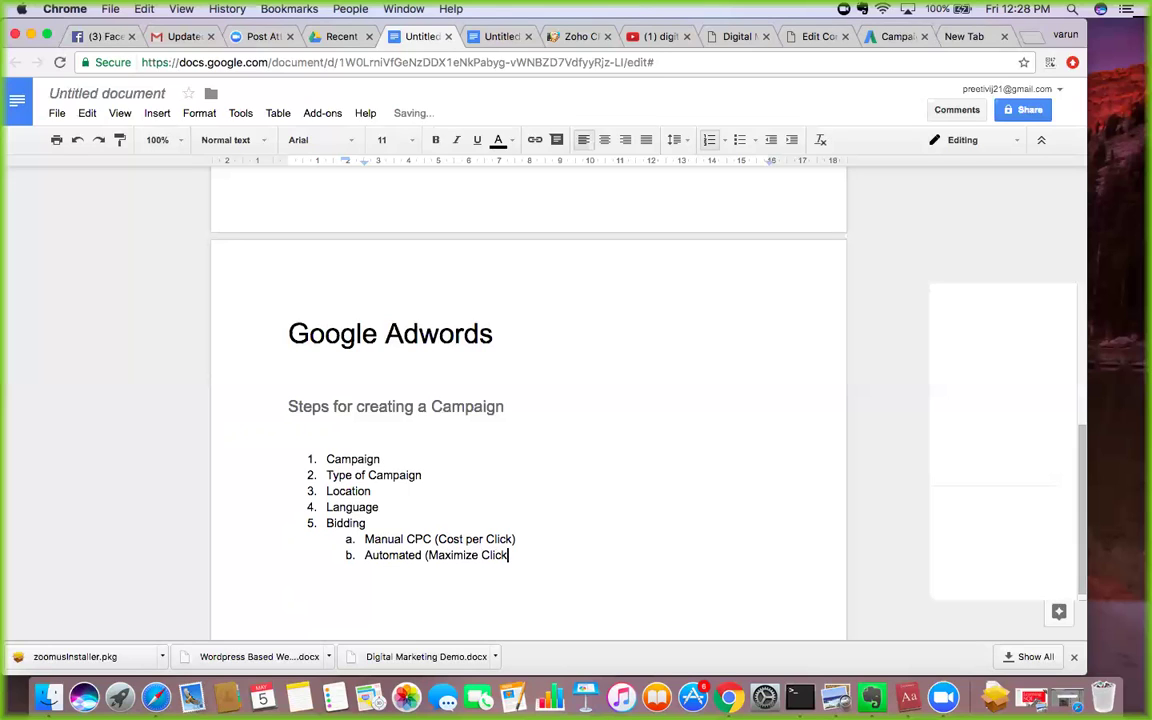
pyautogui.click(367, 523)
pyautogui.click(513, 539)
pyautogui.write('s')
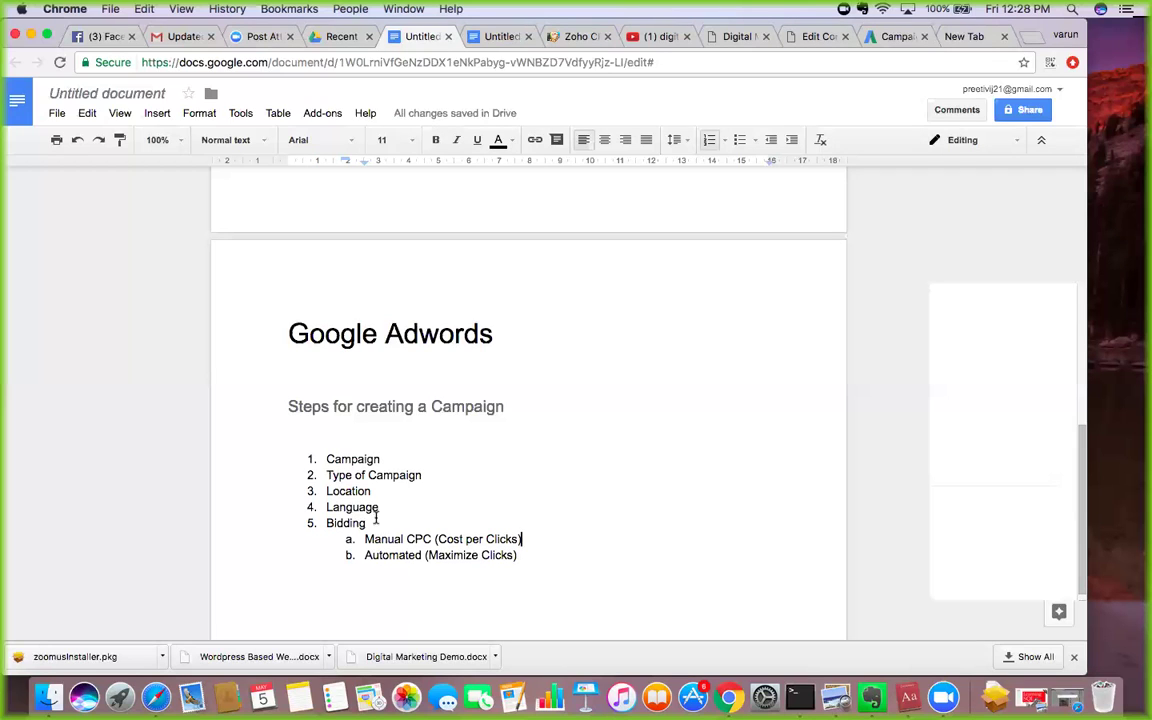
pyautogui.click(540, 557)
# - Add the heading 'Objective of Your Campaign' below the bidding list
pyautogui.press('Return')
pyautogui.press('Return')
pyautogui.press('Return')
pyautogui.press('Return')
pyautogui.press('Return')
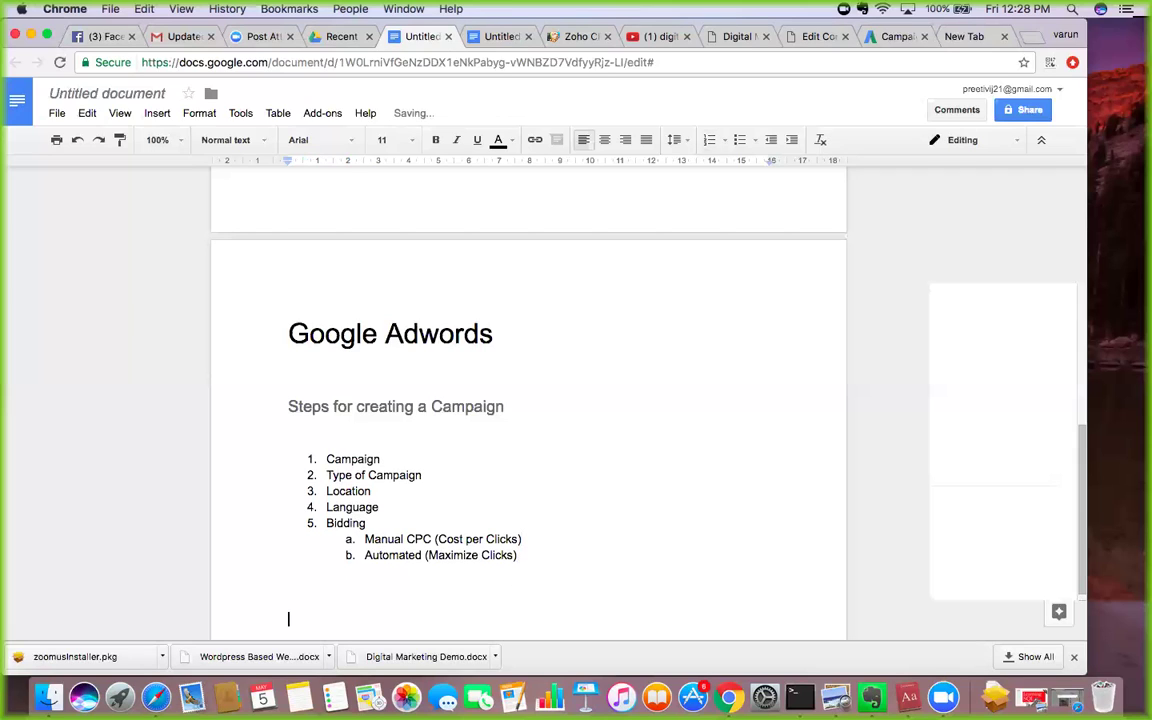
pyautogui.write('Objective fo')
pyautogui.press('BackSpace')
pyautogui.press('BackSpace')
pyautogui.write('of Your ')
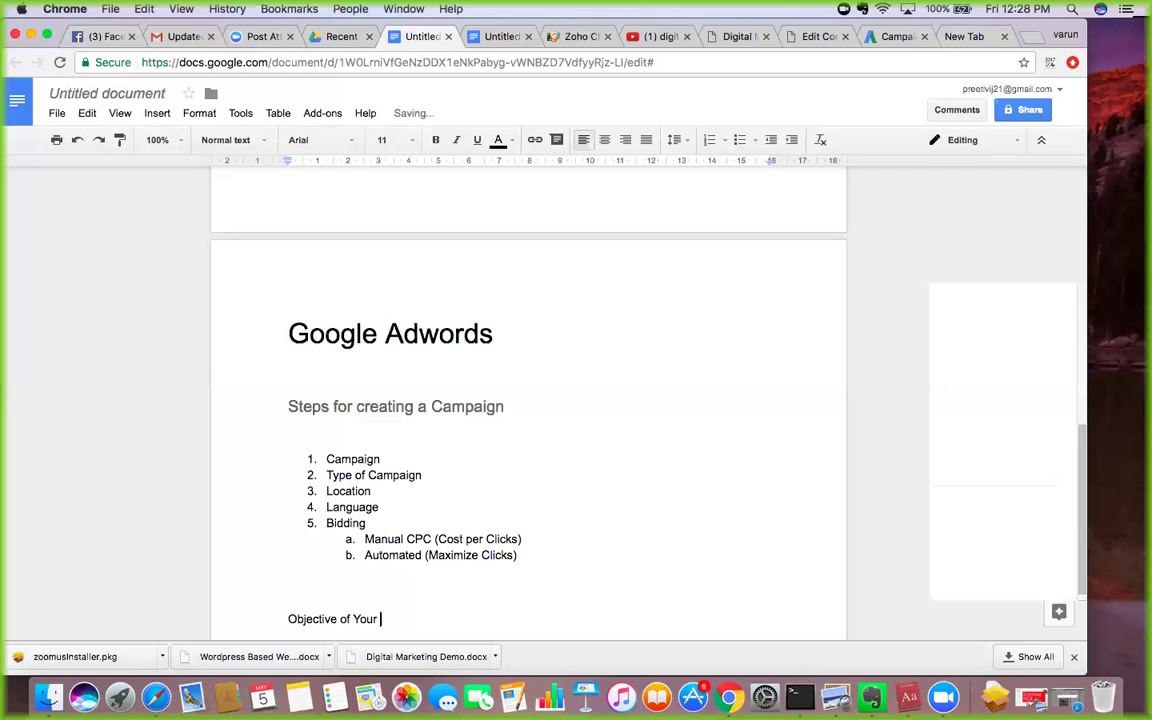
pyautogui.write('Campaign')
# - List objectives '1. To receive more traffic on your website' and 'You want more sales / conversion'
pyautogui.press('Return')
pyautogui.press('Return')
pyautogui.press('Tab')
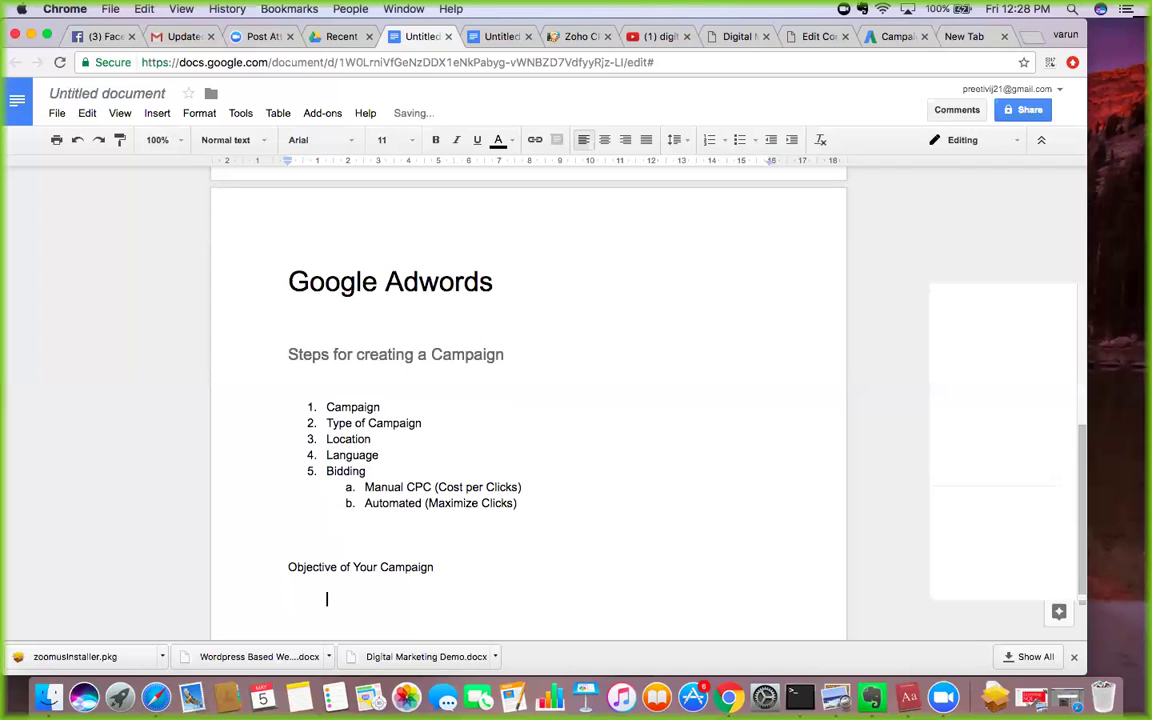
pyautogui.write('1. ')
pyautogui.write('To receive')
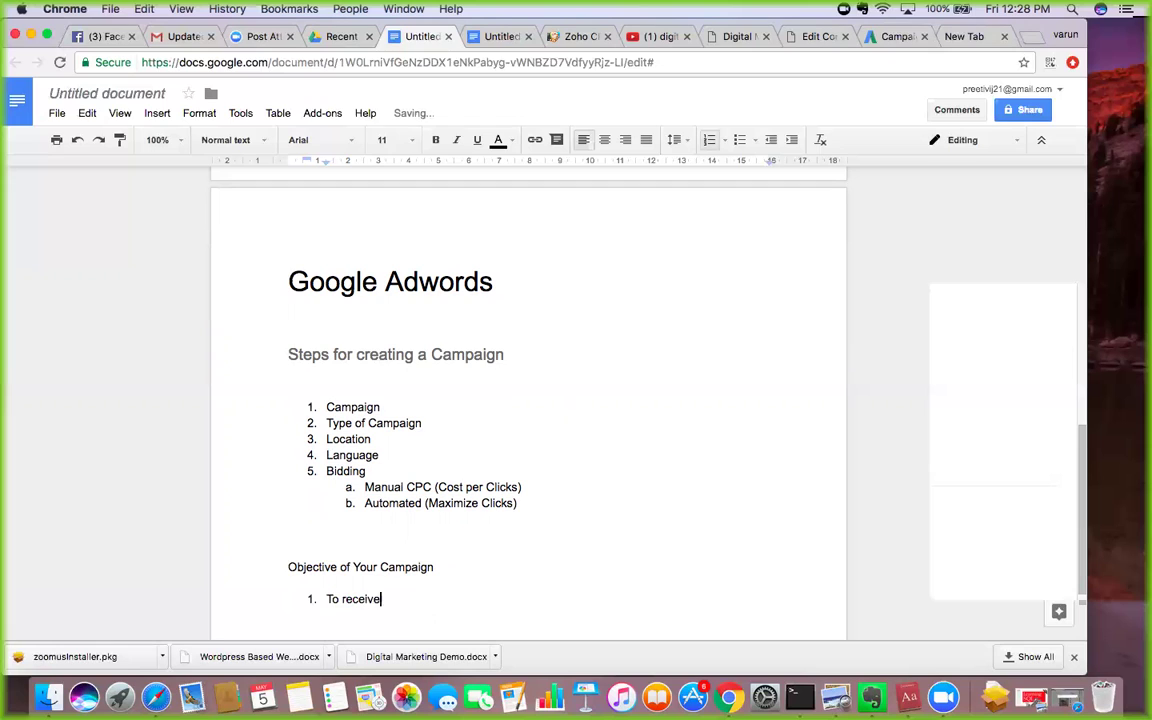
pyautogui.write(' more traffic on your website')
pyautogui.press('Return')
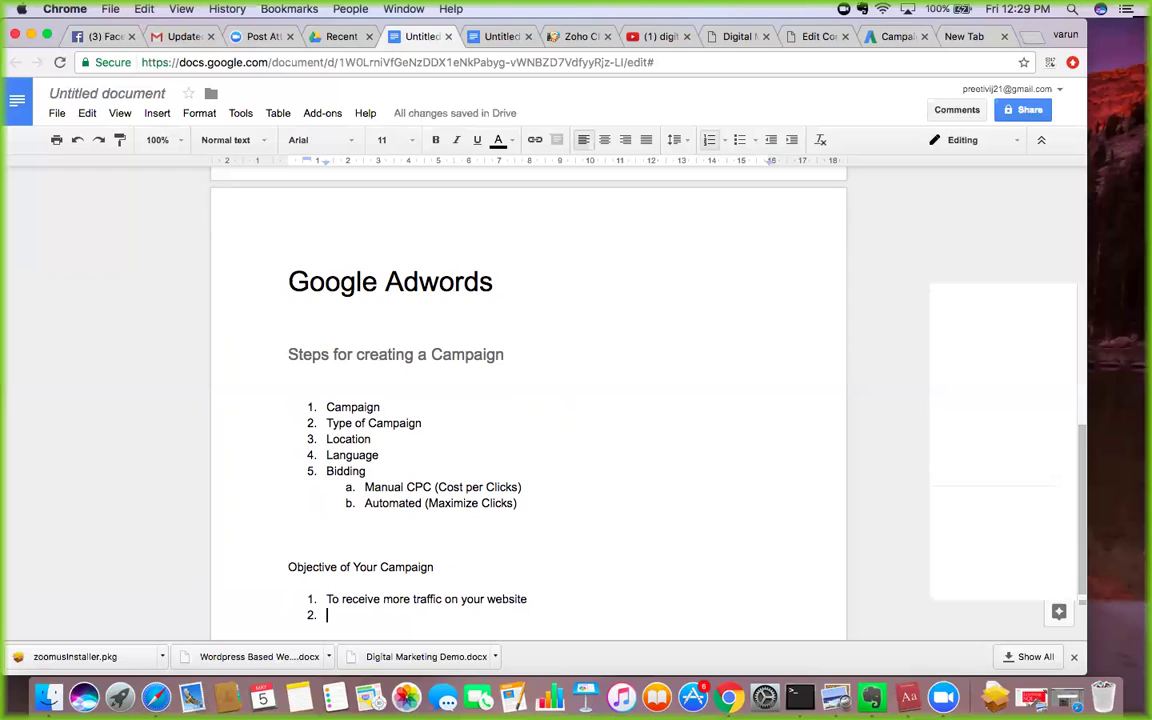
pyautogui.write('You want')
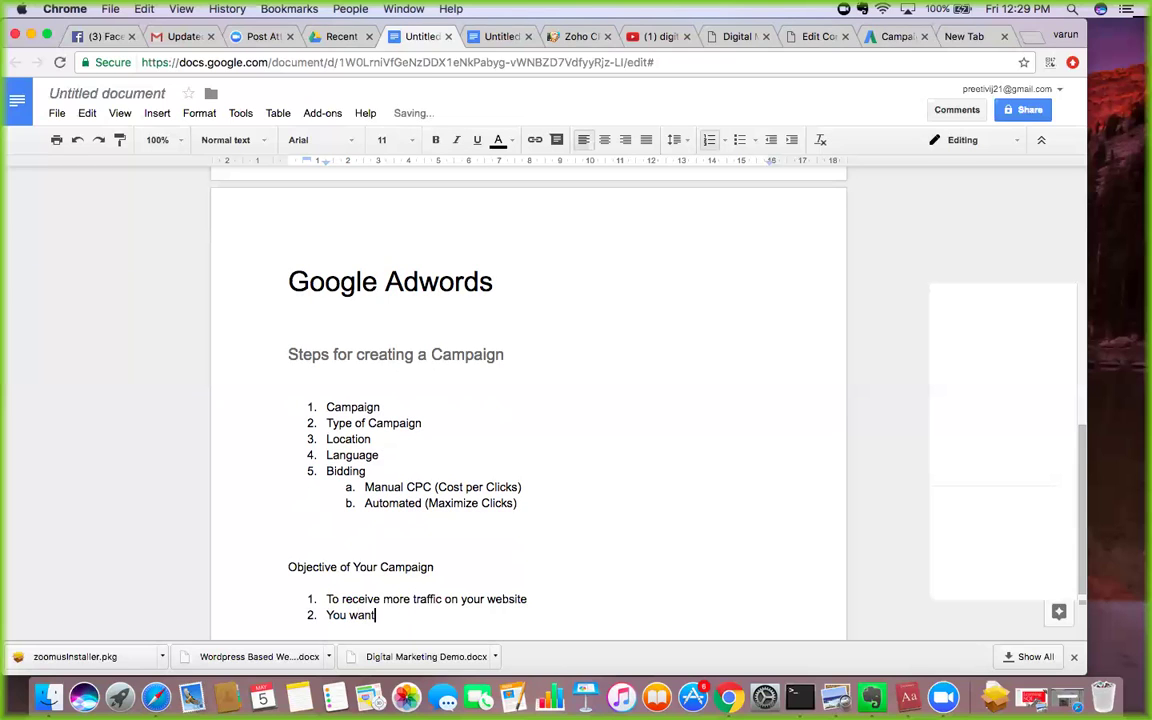
pyautogui.write(' more sales / conversion')
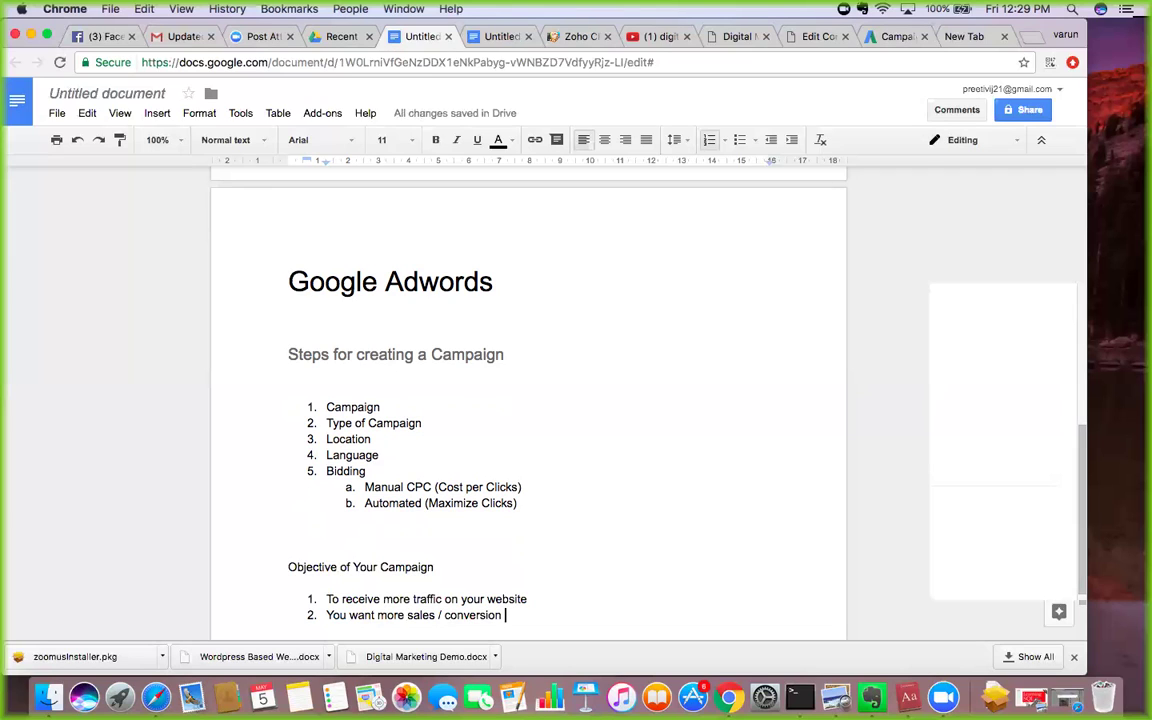
pyautogui.press('Return')
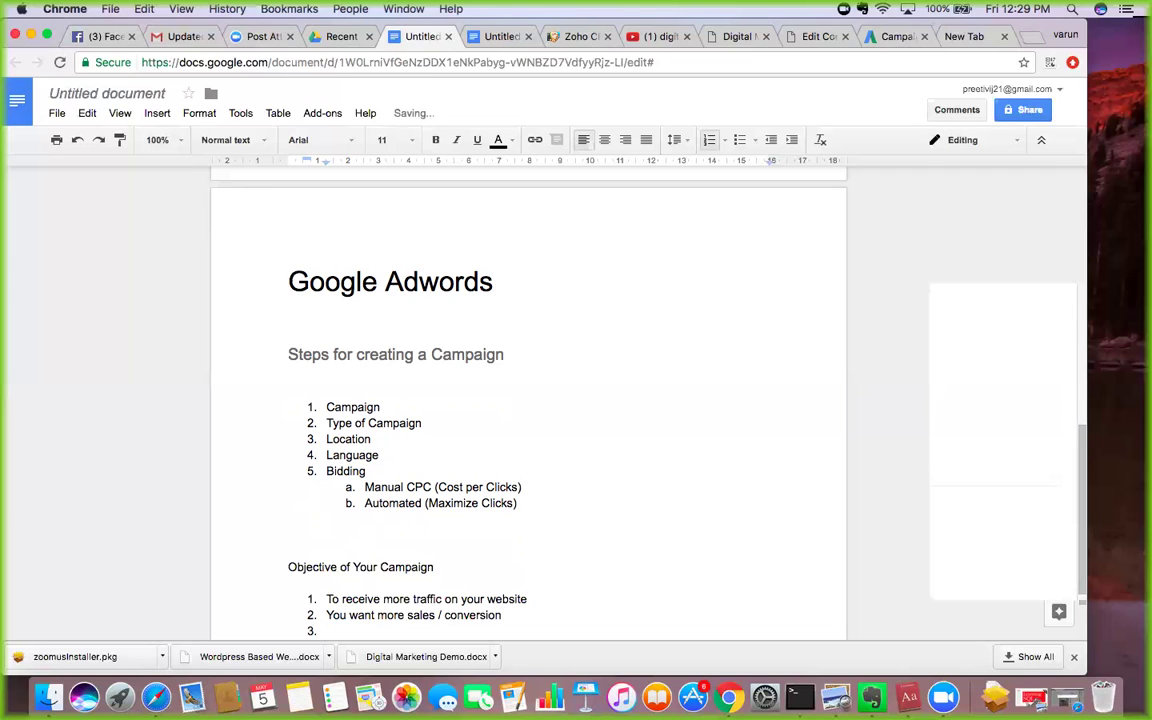
# - Append '(CPA)- Cost per Aquisition' to the sales / conversion objective
pyautogui.click(540, 617)
pyautogui.write('(CPA)- Cost a')
pyautogui.press('BackSpace')
pyautogui.press('BackSpace')
pyautogui.write('per Aquisition')
pyautogui.press('Return')
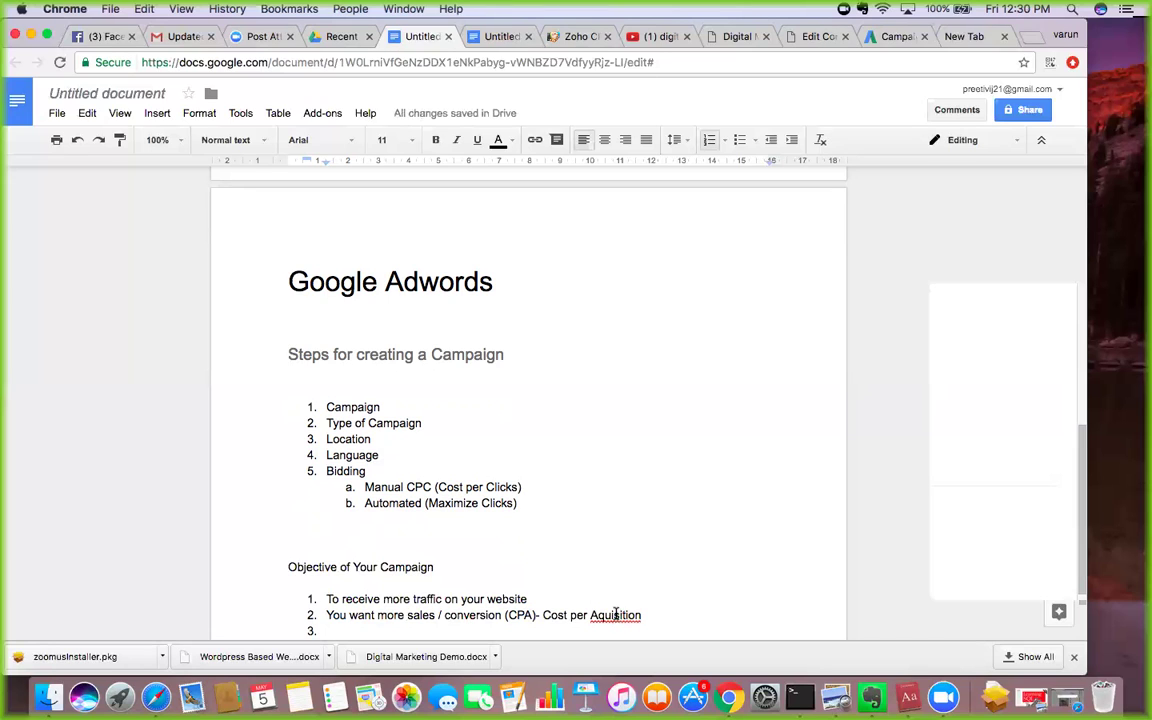
# - Fix the misspelled 'Aquisition', retyping it as far as 'Acq'
pyautogui.click(614, 615)
pyautogui.press('BackSpace')
pyautogui.write('a')
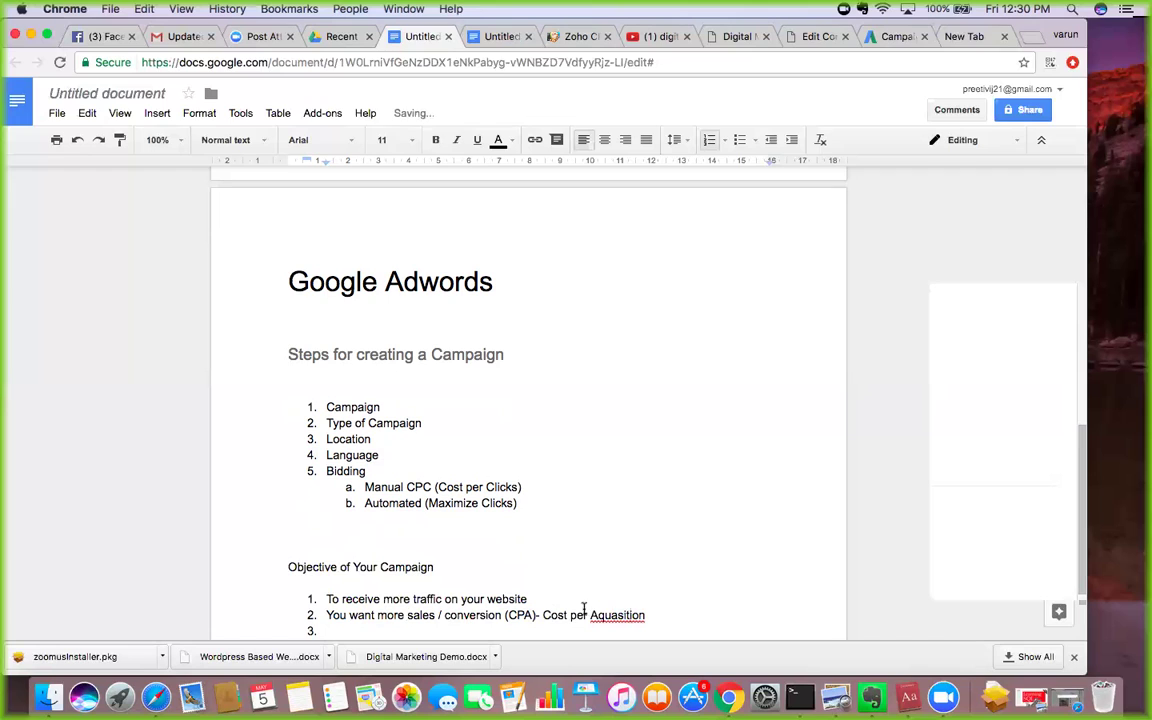
pyautogui.moveTo(644, 615); pyautogui.dragTo(592, 615)
pyautogui.write('Aq')
pyautogui.press('BackSpace')
pyautogui.write('cq')
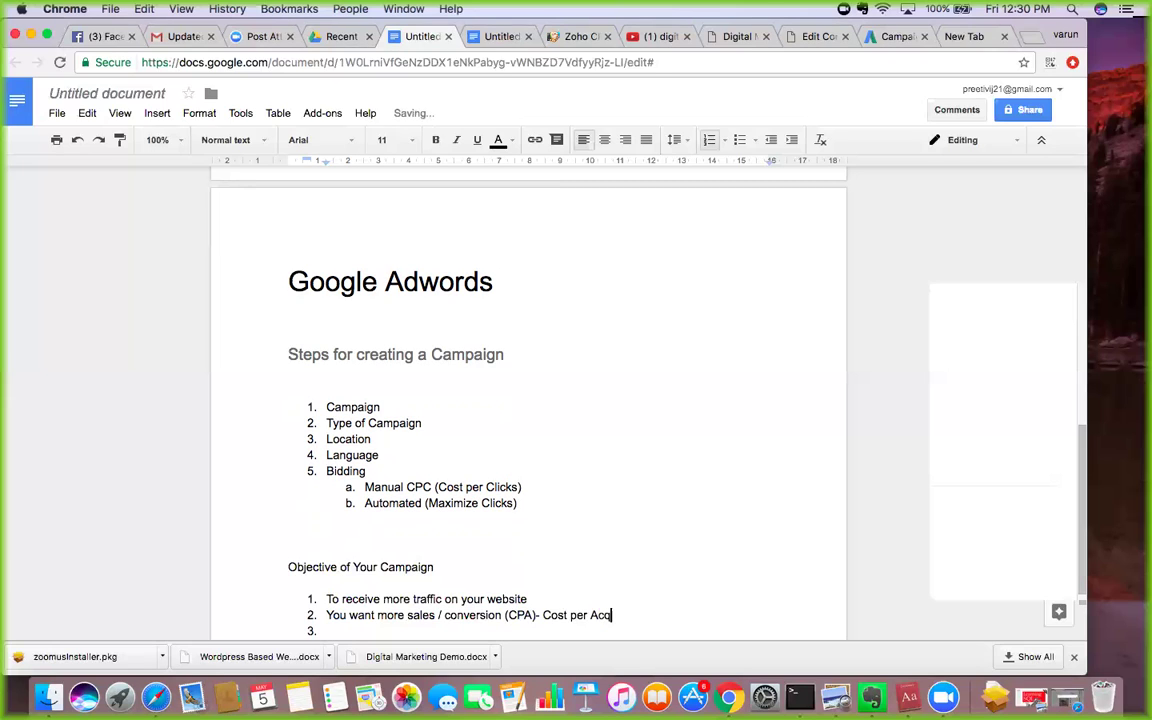
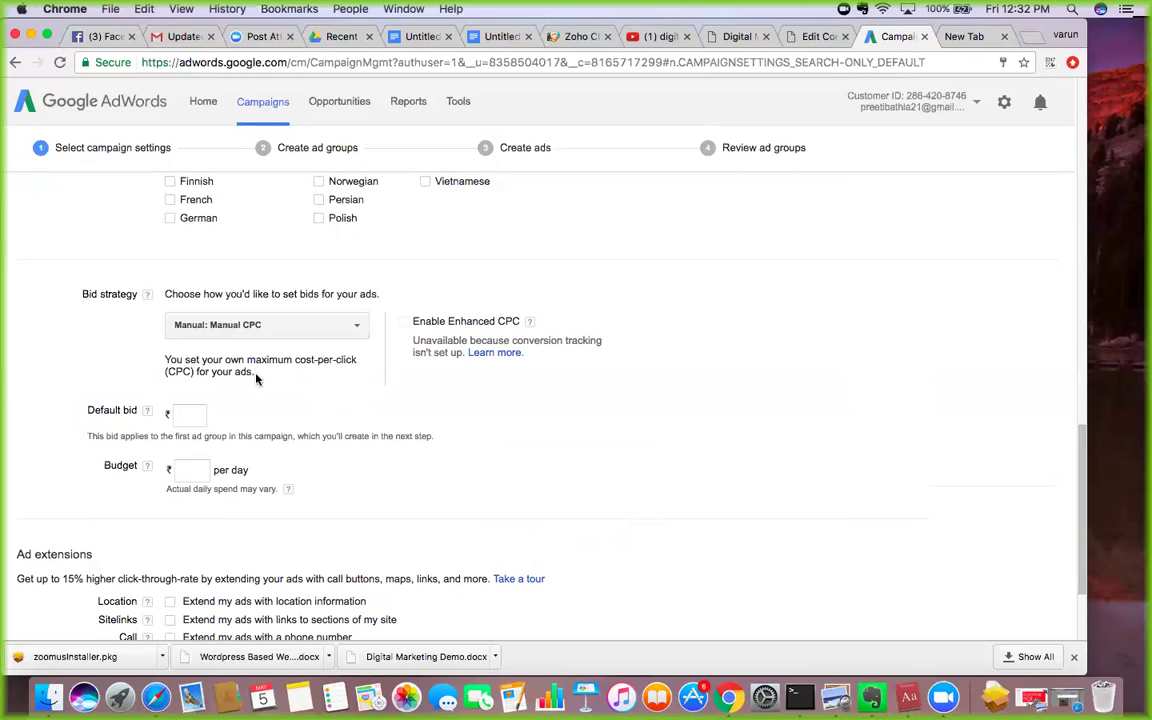
# - Enter 100 as the Manual CPC default bid and 1000 as the daily budget
pyautogui.click(187, 412)
pyautogui.write('100')
pyautogui.click(184, 470)
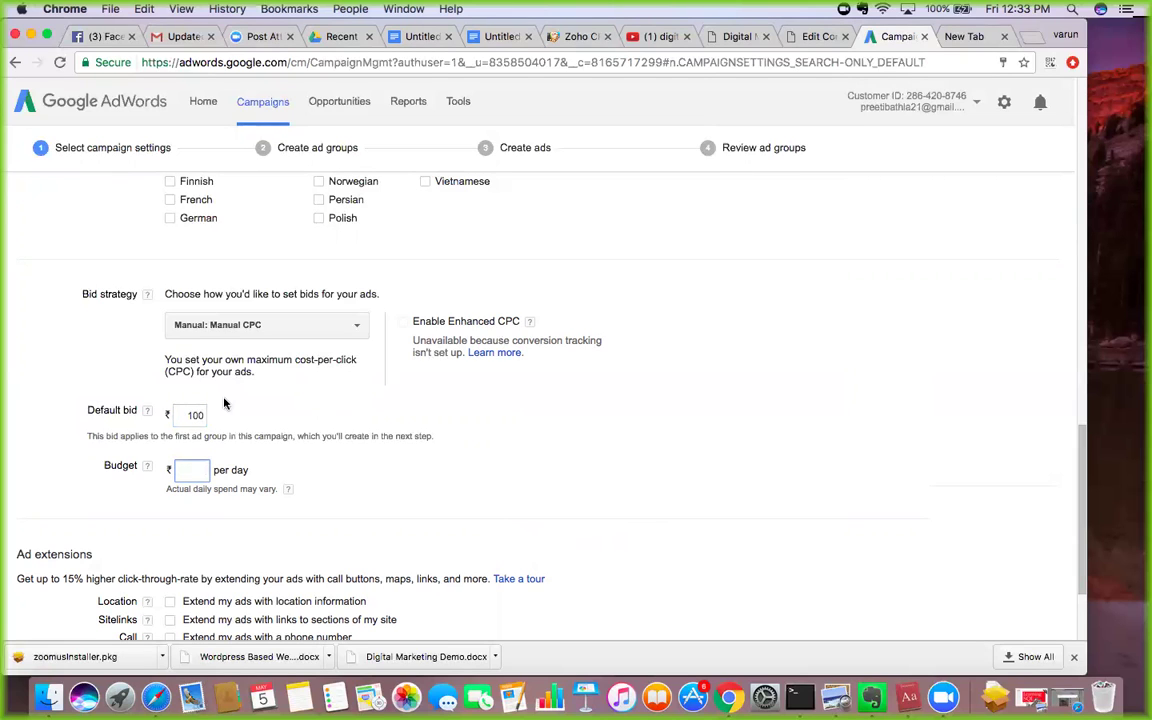
pyautogui.moveTo(204, 415); pyautogui.dragTo(171, 412)
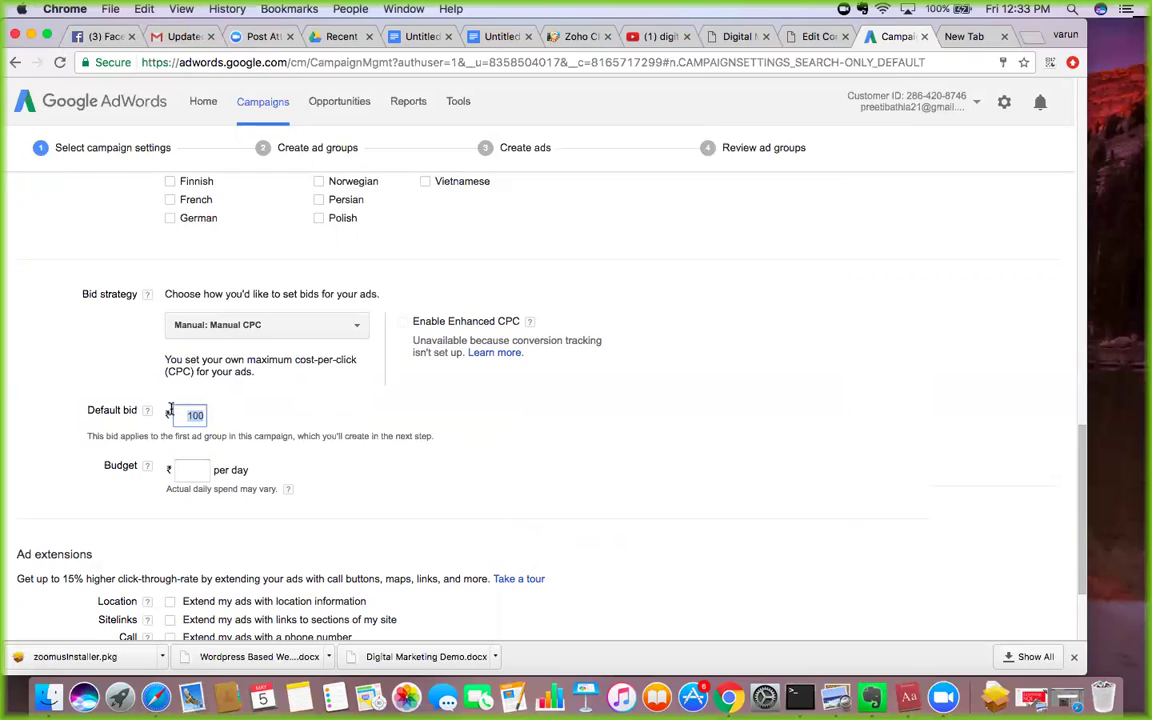
pyautogui.click(193, 472)
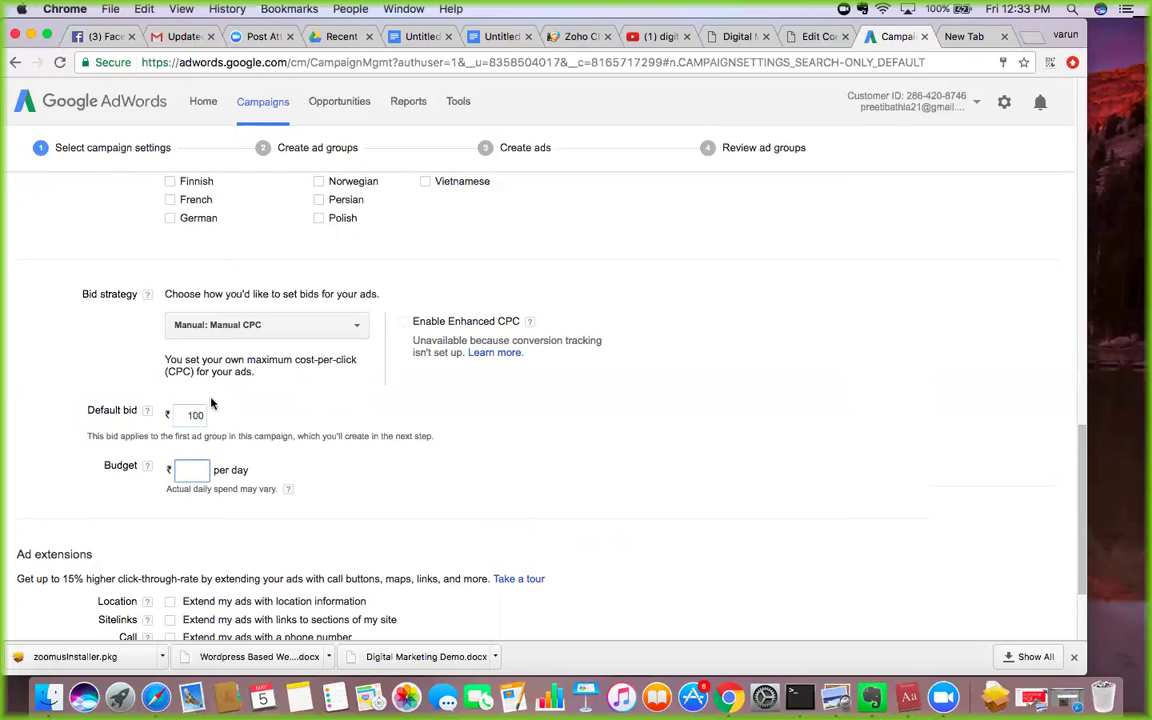
pyautogui.write('1000')
pyautogui.click(344, 426)
pyautogui.moveTo(185, 413); pyautogui.dragTo(206, 417)
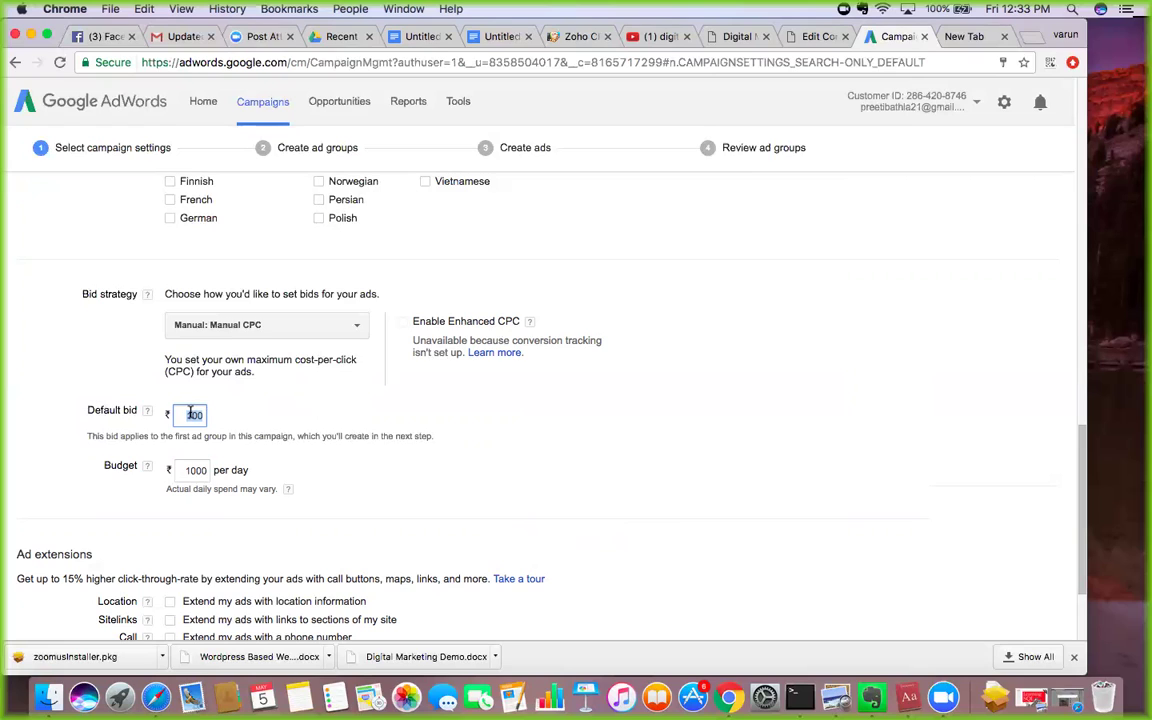
pyautogui.click(190, 414)
pyautogui.moveTo(356, 361); pyautogui.dragTo(292, 356)
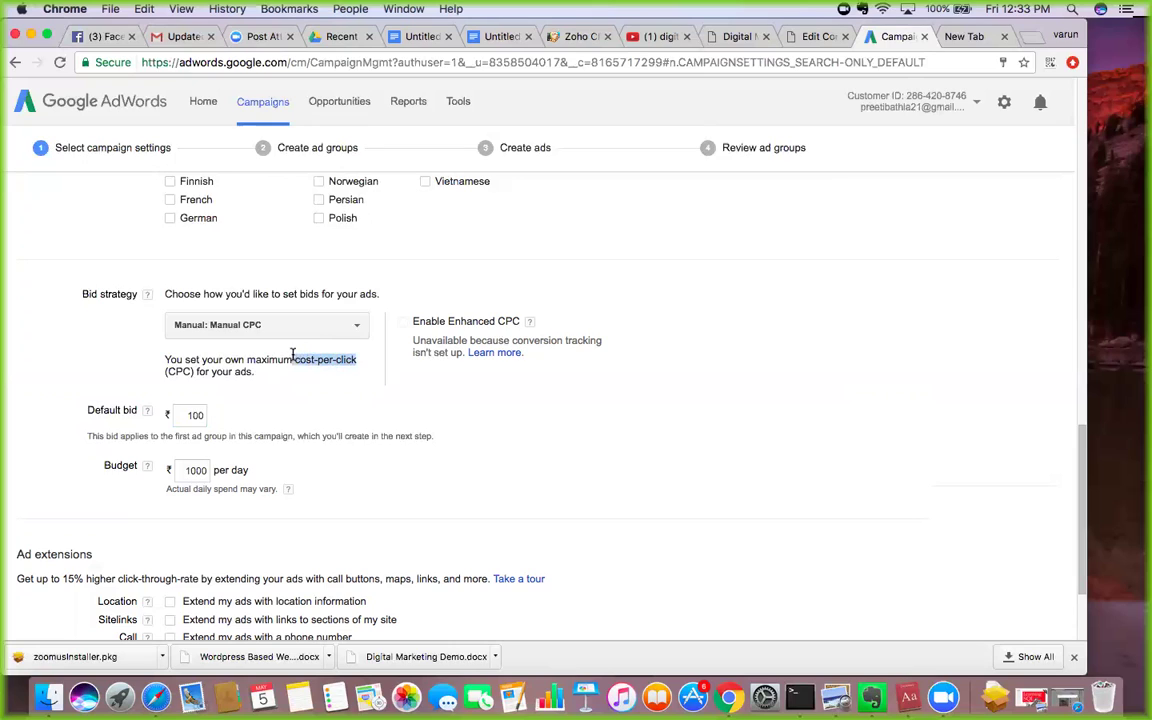
pyautogui.click(298, 360)
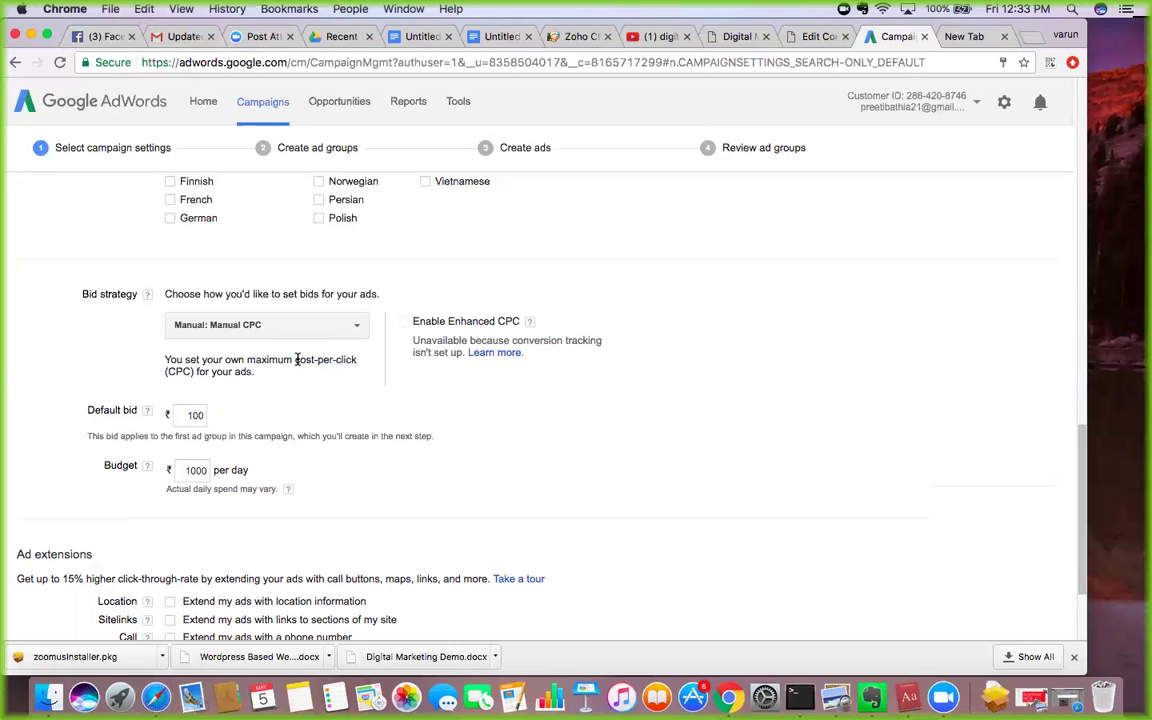
pyautogui.click(200, 415)
pyautogui.doubleClick(190, 471)
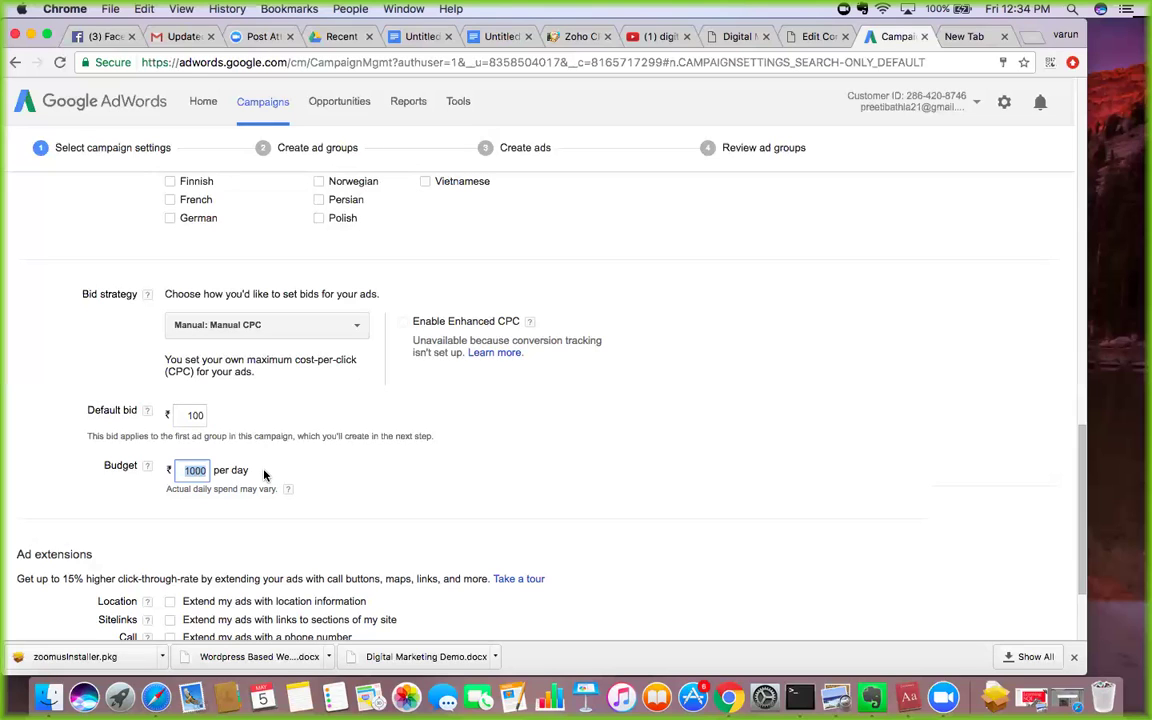
pyautogui.click(190, 470)
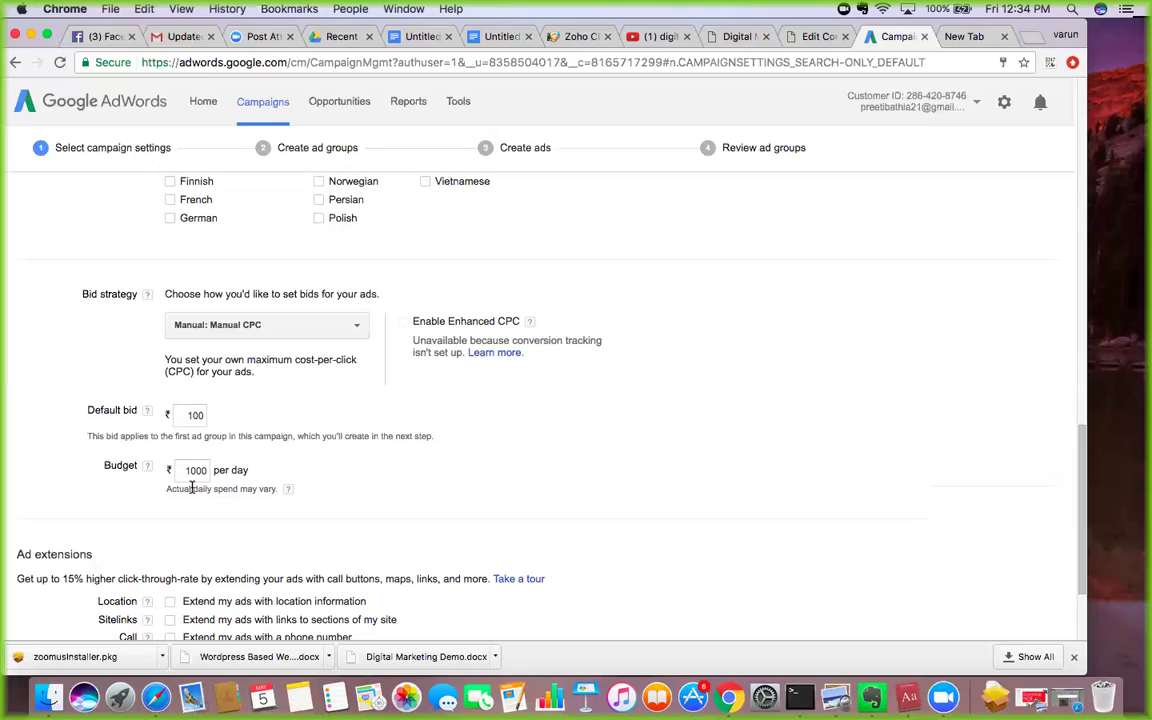
pyautogui.doubleClick(194, 469)
pyautogui.click(209, 469)
pyautogui.doubleClick(193, 470)
pyautogui.click(285, 447)
pyautogui.doubleClick(198, 414)
pyautogui.doubleClick(208, 469)
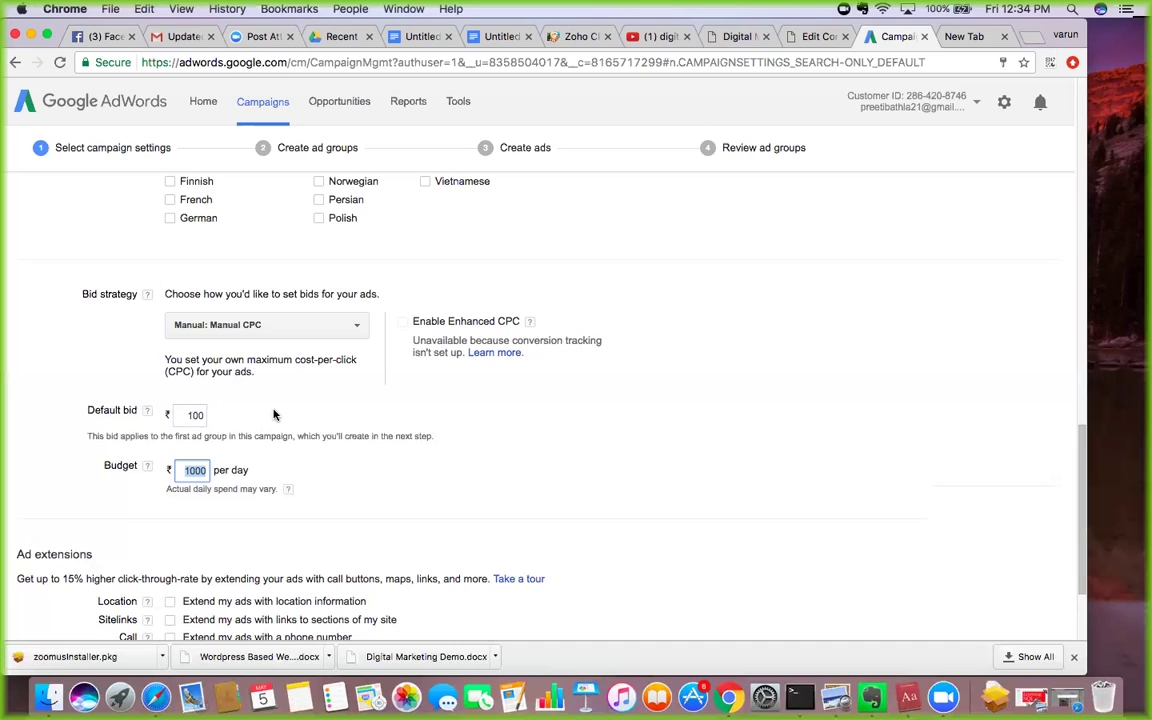
pyautogui.click(256, 422)
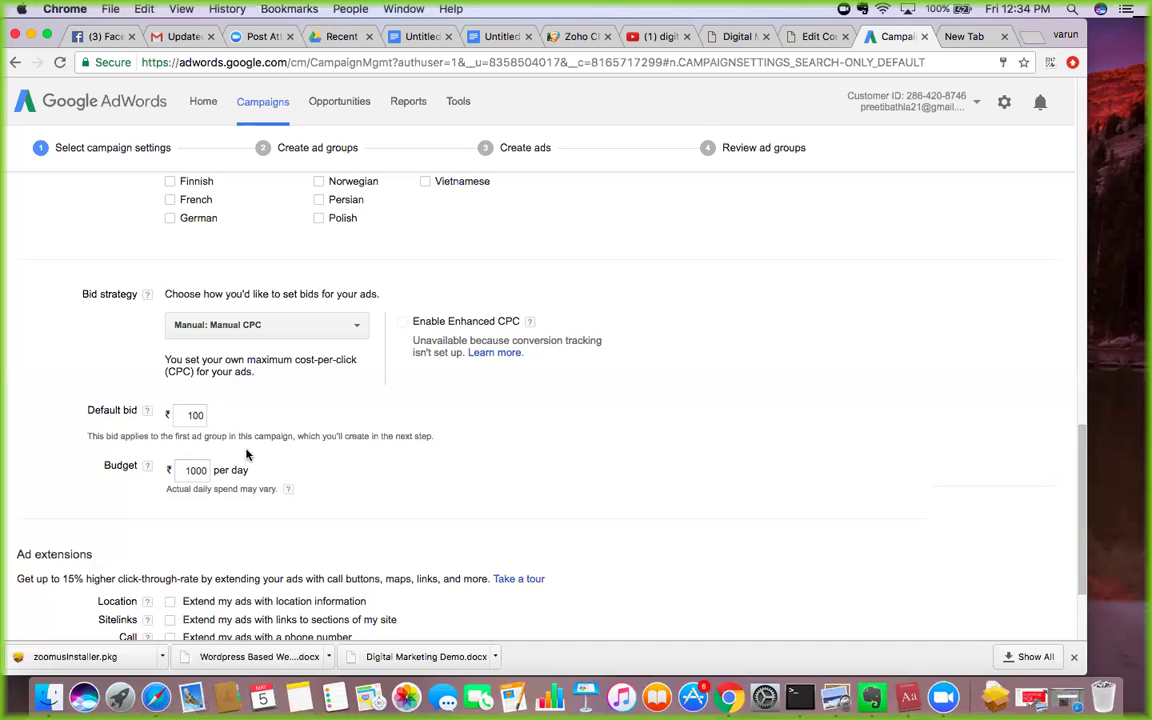
pyautogui.moveTo(188, 470); pyautogui.dragTo(236, 471)
pyautogui.click(454, 413)
pyautogui.doubleClick(200, 416)
pyautogui.click(204, 418)
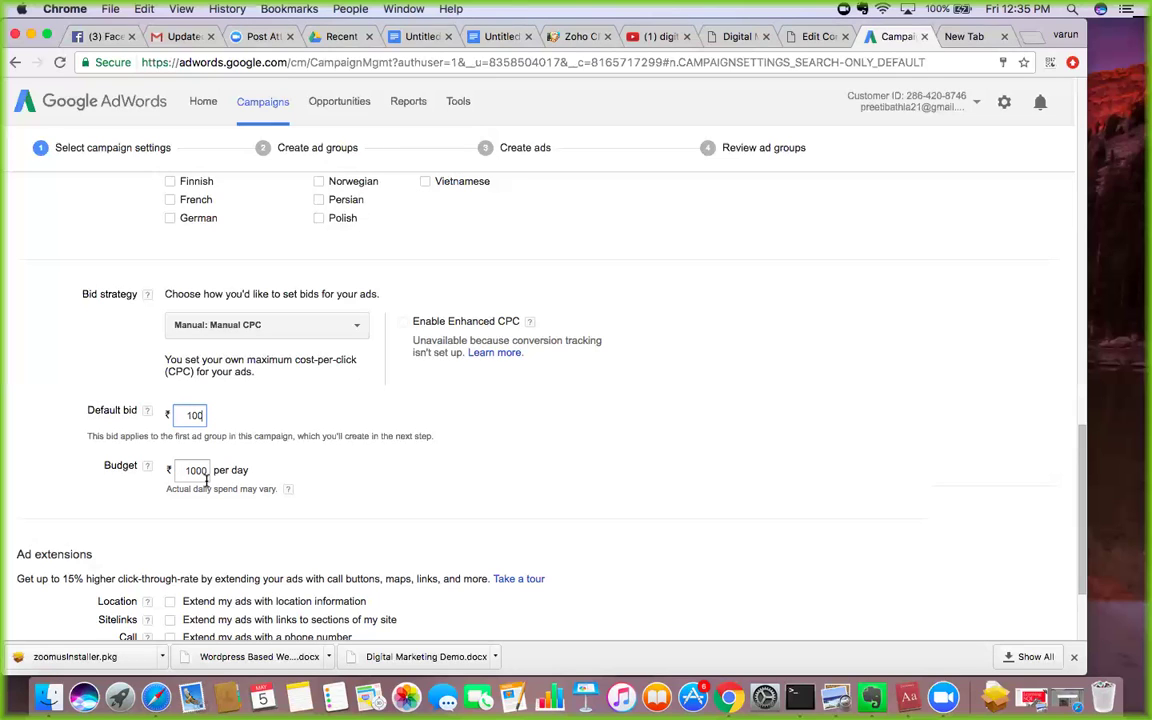
pyautogui.click(388, 519)
pyautogui.click(200, 475)
pyautogui.moveTo(203, 477)
pyautogui.mouseDown()
pyautogui.moveTo(170, 472)
pyautogui.moveTo(185, 474)
pyautogui.mouseUp()
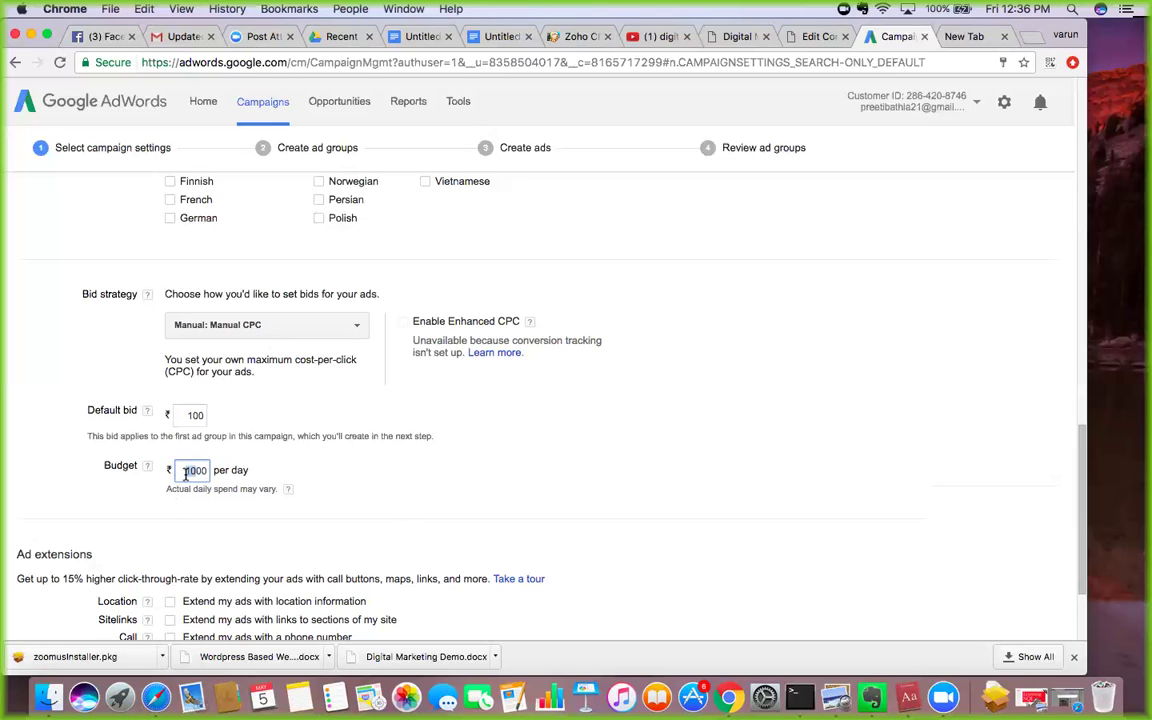
pyautogui.click(249, 509)
# - Change the bid strategy to Automated: Maximize clicks and highlight its explanation
pyautogui.click(319, 330)
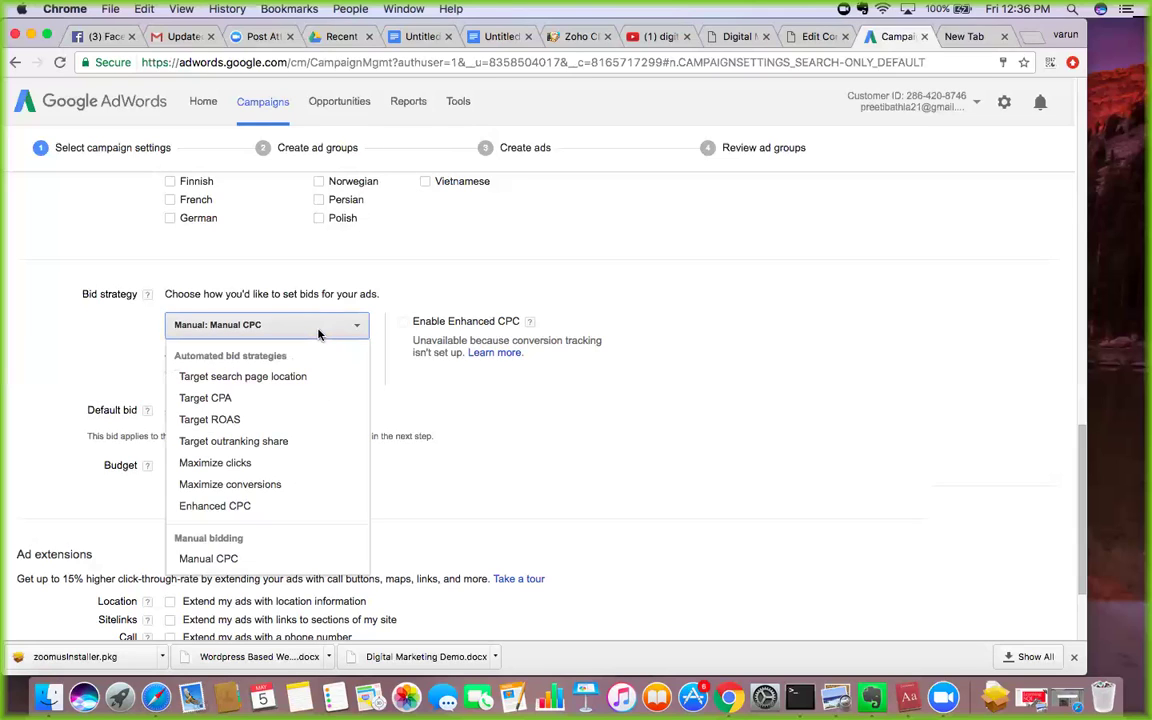
pyautogui.click(285, 463)
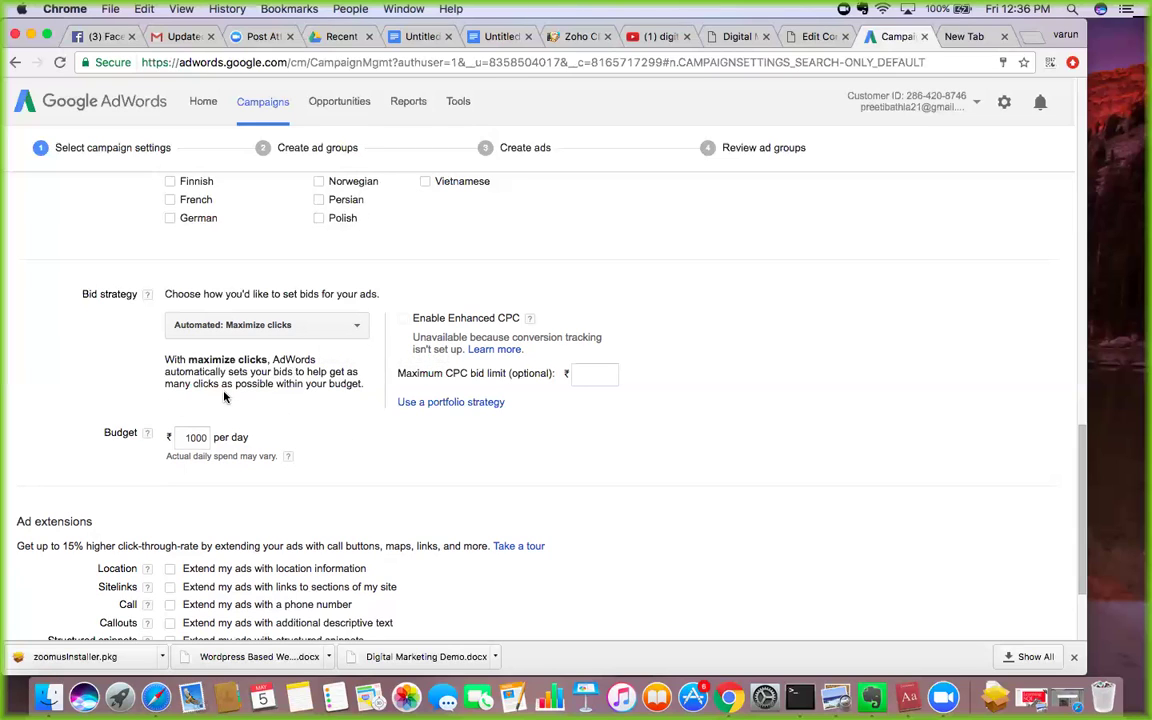
pyautogui.moveTo(165, 357); pyautogui.dragTo(310, 432)
pyautogui.click(310, 432)
# - Review the automatic bidding explanation alongside the unchanged ₹1000 daily budget
pyautogui.moveTo(183, 437); pyautogui.dragTo(215, 438)
pyautogui.click(216, 438)
pyautogui.moveTo(273, 362)
pyautogui.mouseDown()
pyautogui.moveTo(363, 390)
pyautogui.moveTo(296, 384)
pyautogui.moveTo(270, 355)
pyautogui.mouseUp()
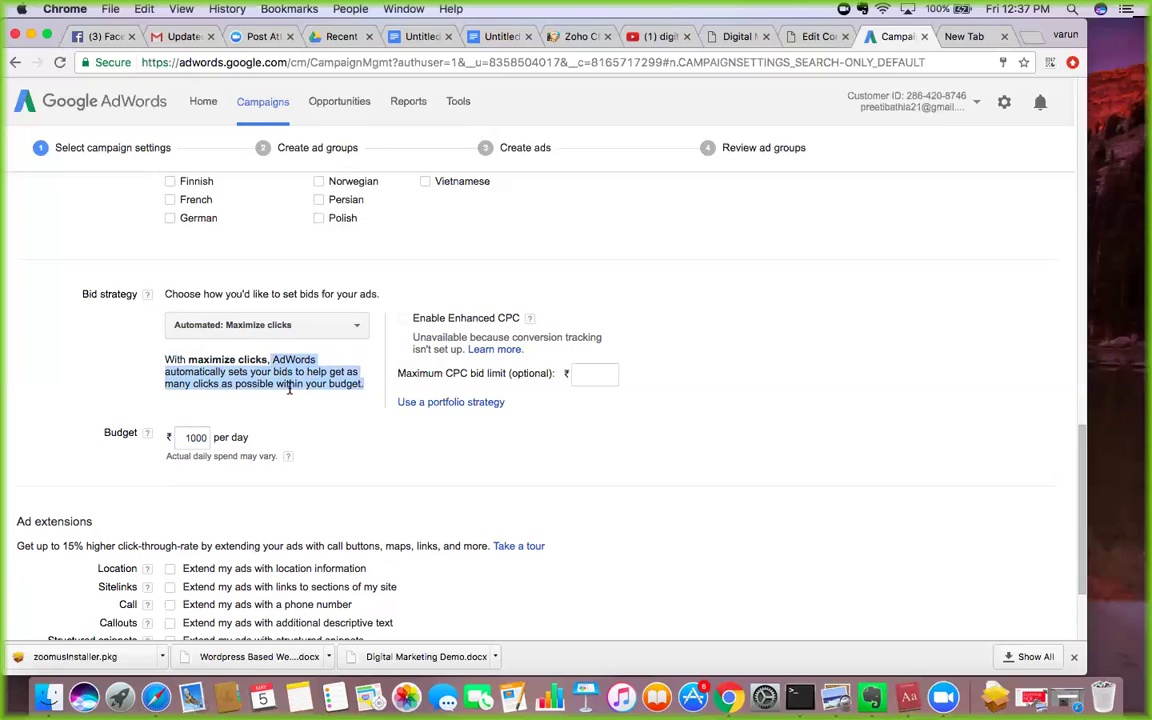
pyautogui.click(289, 388)
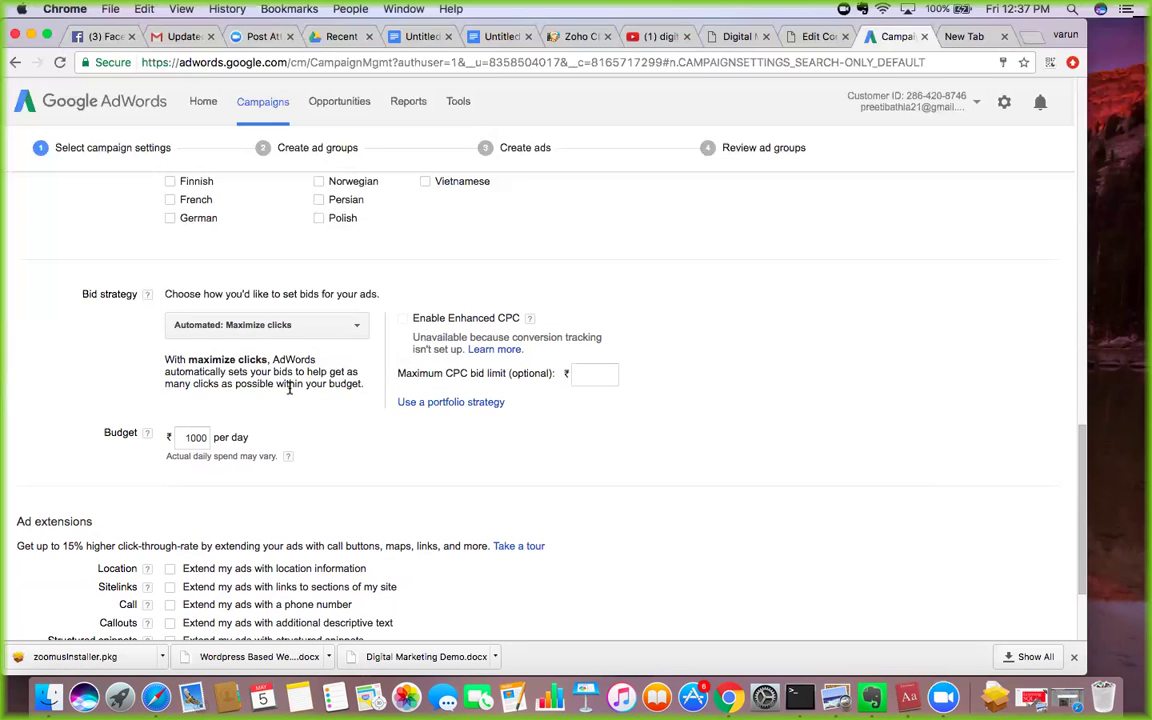
pyautogui.moveTo(180, 437); pyautogui.dragTo(215, 437)
pyautogui.click(185, 437)
pyautogui.doubleClick(183, 437)
pyautogui.click(181, 395)
pyautogui.moveTo(272, 360); pyautogui.dragTo(304, 372)
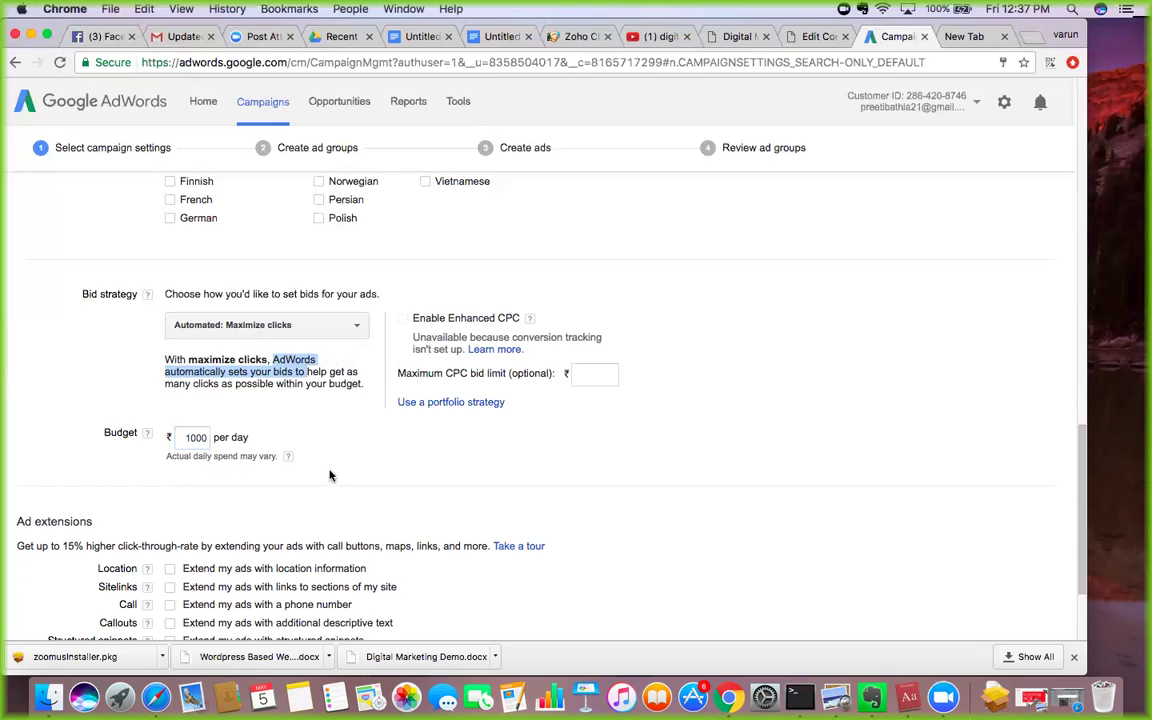
pyautogui.click(324, 424)
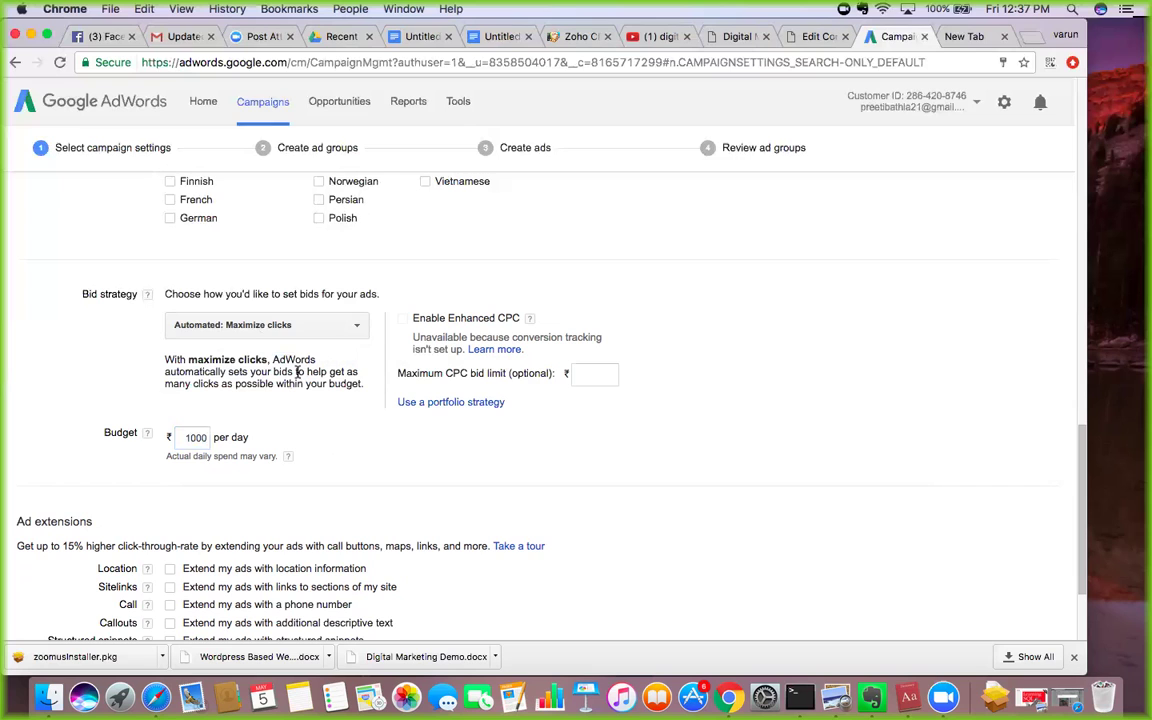
pyautogui.click(290, 325)
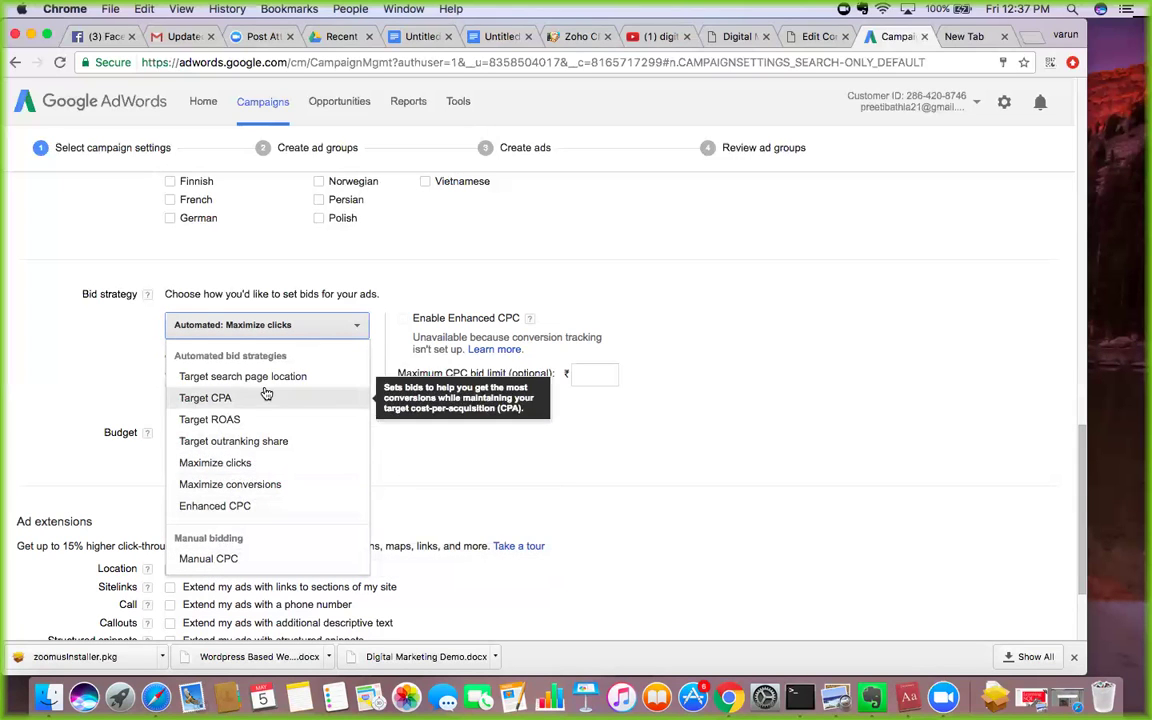
pyautogui.click(262, 560)
pyautogui.click(190, 415)
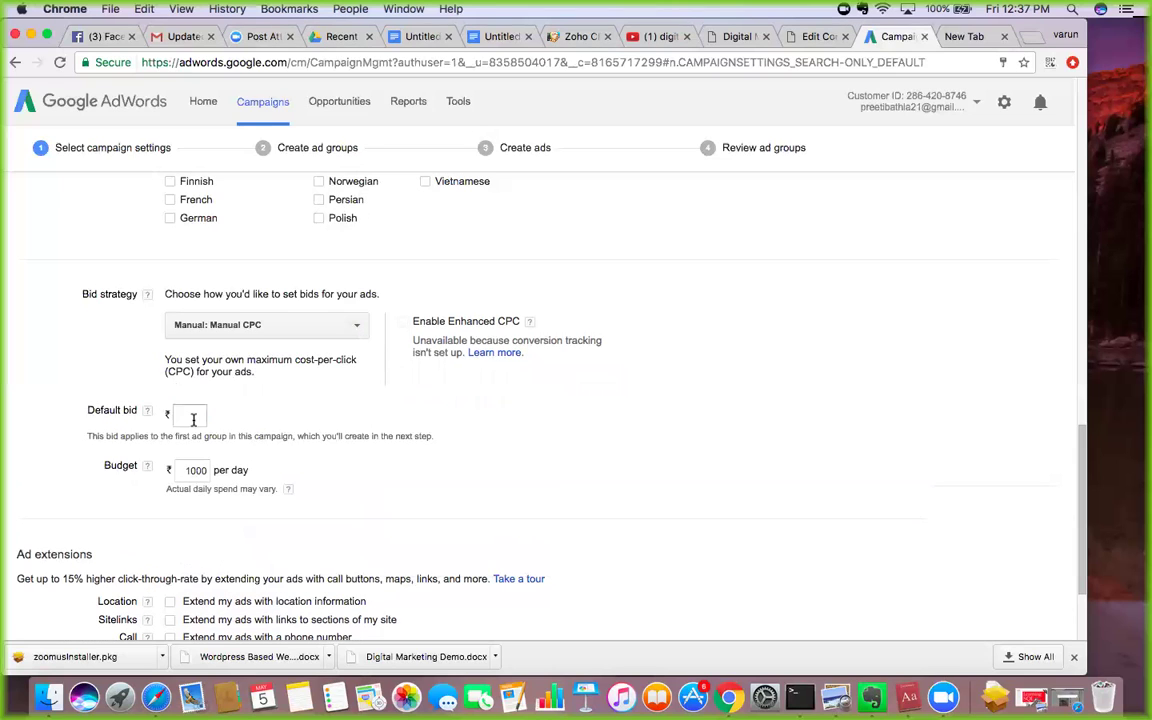
pyautogui.write('50')
pyautogui.moveTo(206, 415); pyautogui.dragTo(158, 415)
pyautogui.write('100')
pyautogui.press('BackSpace')
pyautogui.press('BackSpace')
pyautogui.press('BackSpace')
pyautogui.write('80')
pyautogui.press('BackSpace')
pyautogui.press('BackSpace')
pyautogui.write('100')
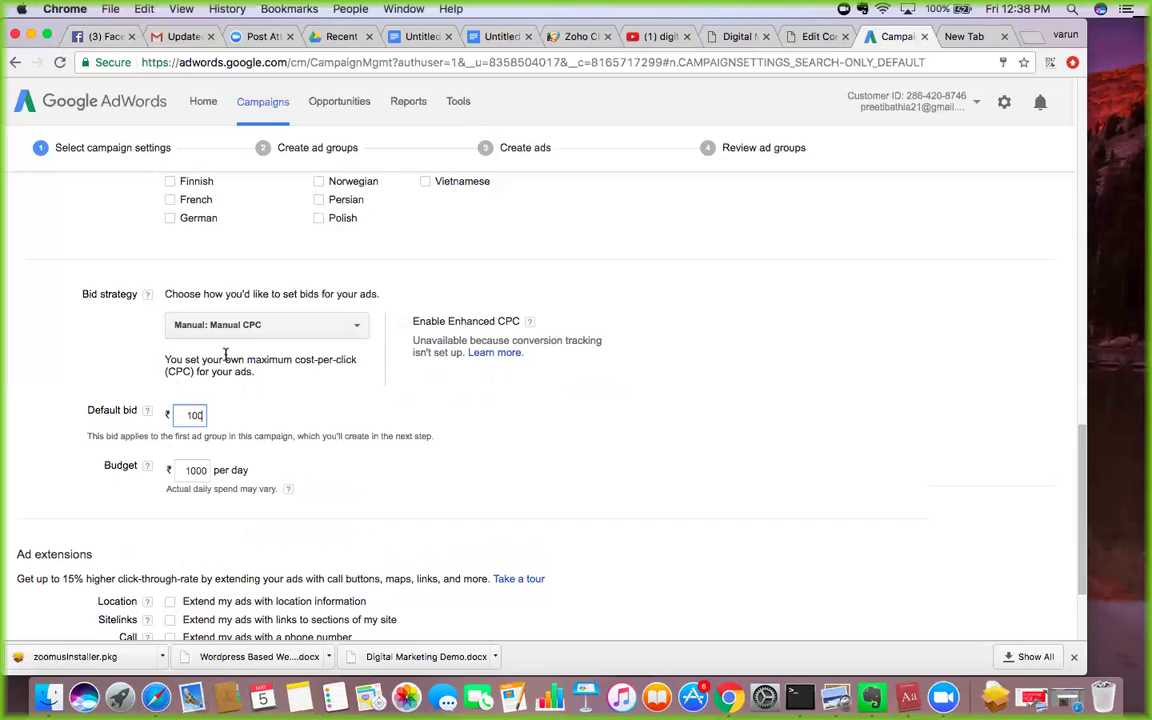
pyautogui.click(249, 326)
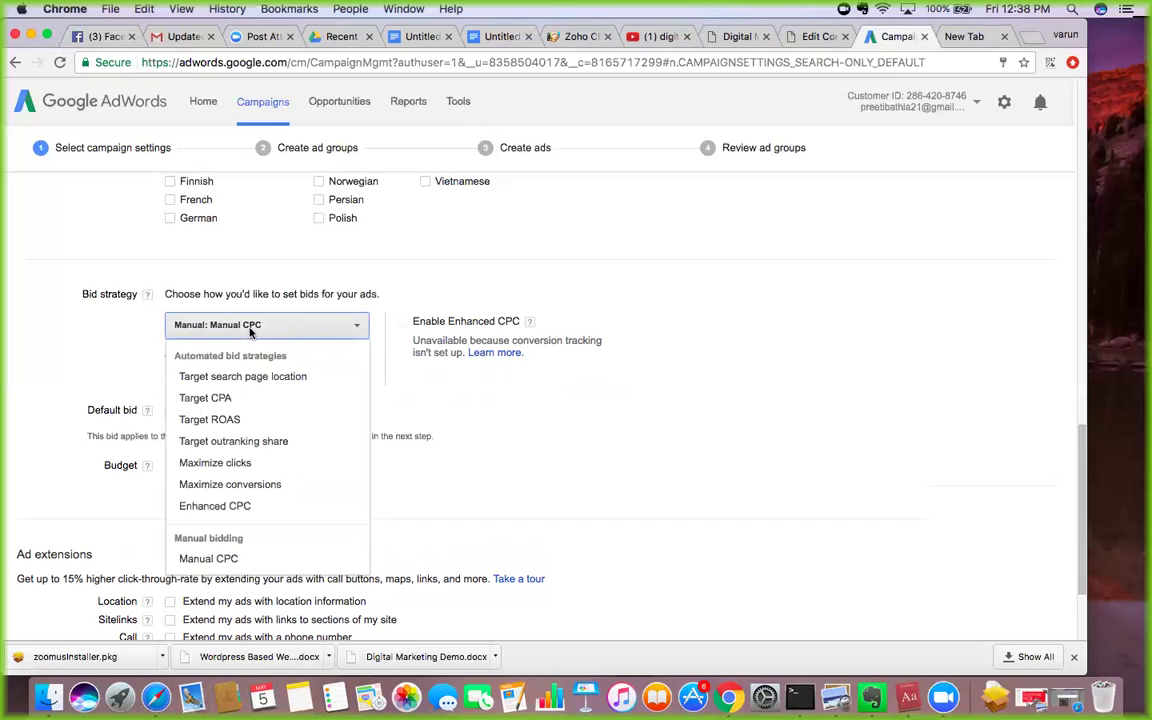
pyautogui.click(232, 463)
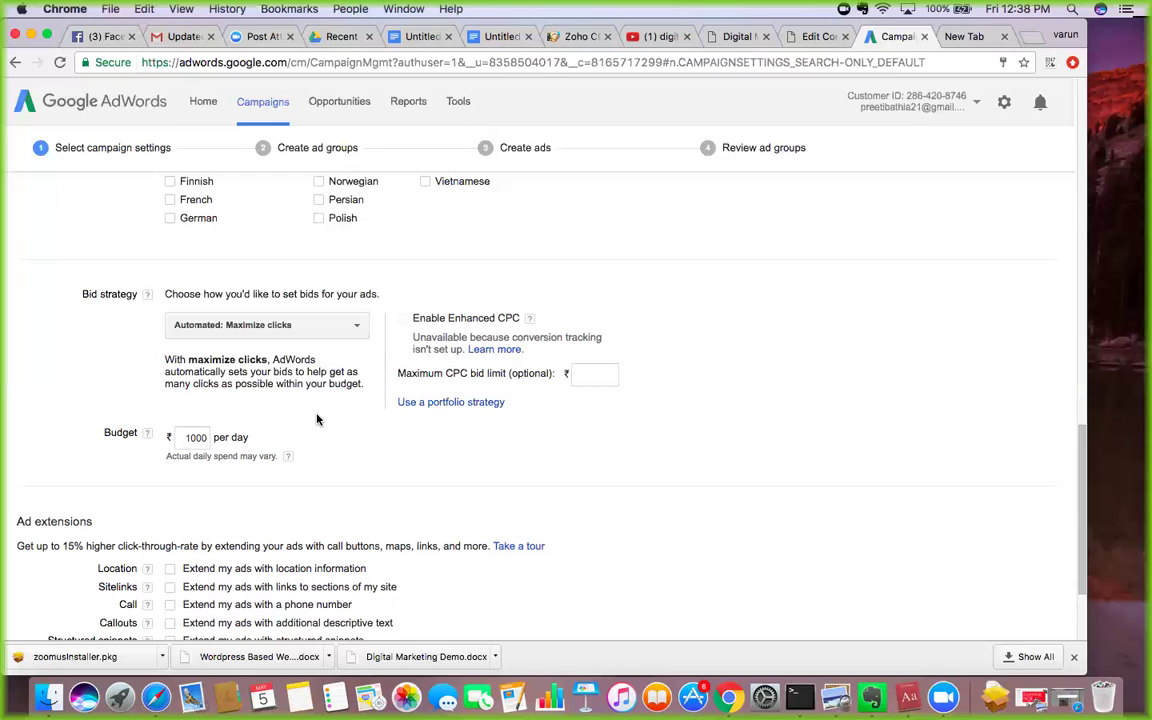
# - Switch bidding back to Manual CPC and re-enter a ₹100 default bid
pyautogui.click(340, 326)
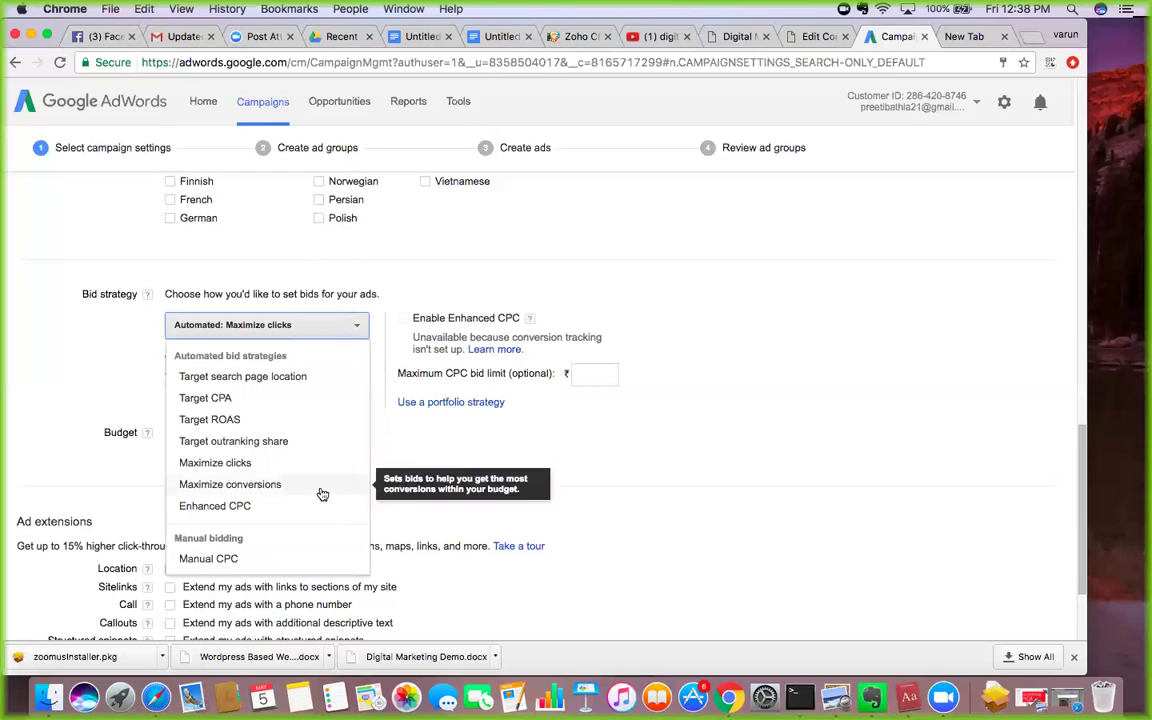
pyautogui.click(319, 559)
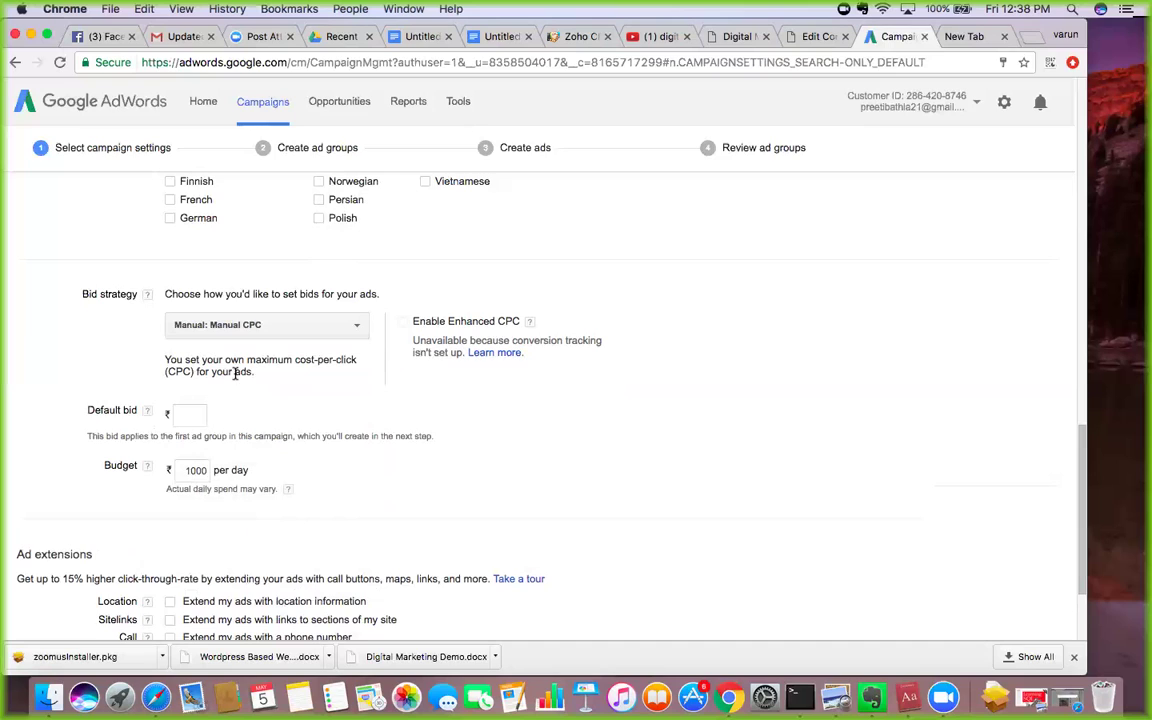
pyautogui.tripleClick(233, 366)
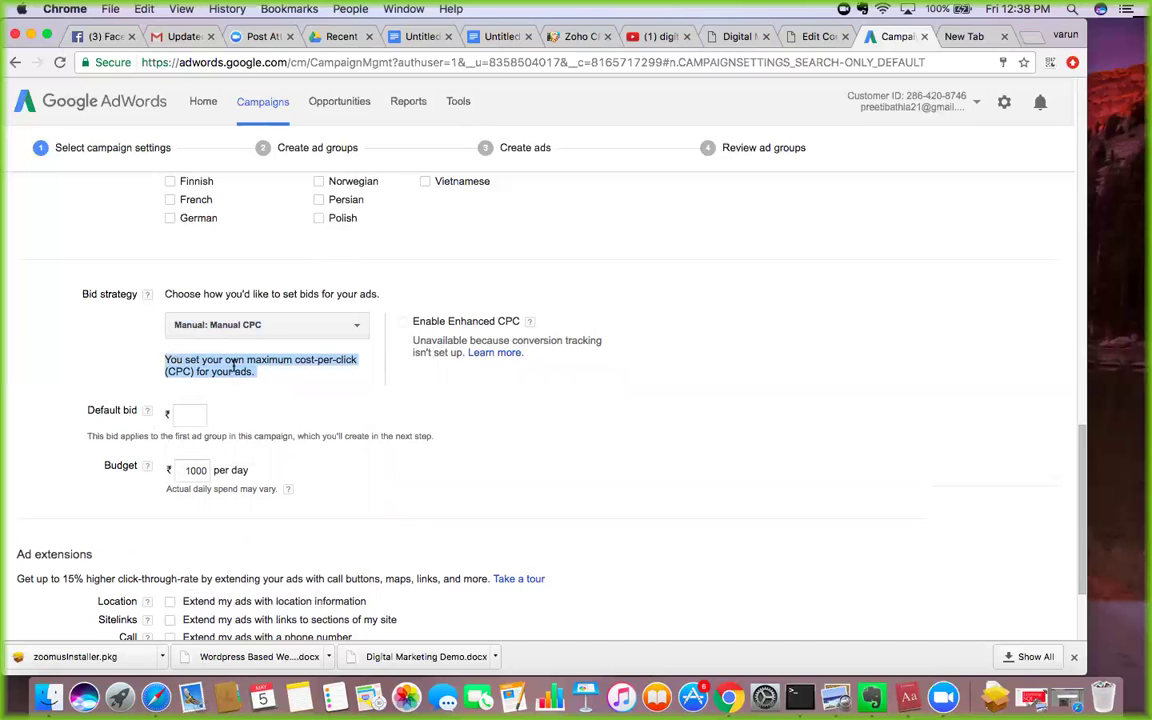
pyautogui.click(276, 374)
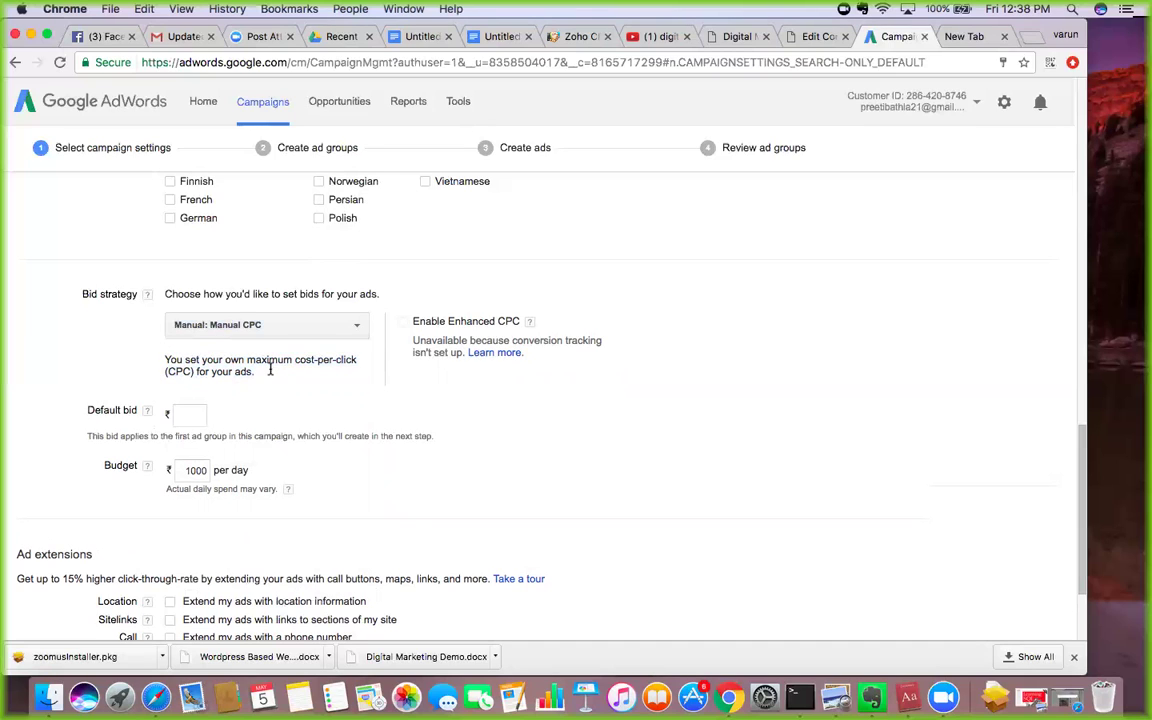
pyautogui.tripleClick(270, 368)
pyautogui.click(296, 394)
pyautogui.tripleClick(222, 366)
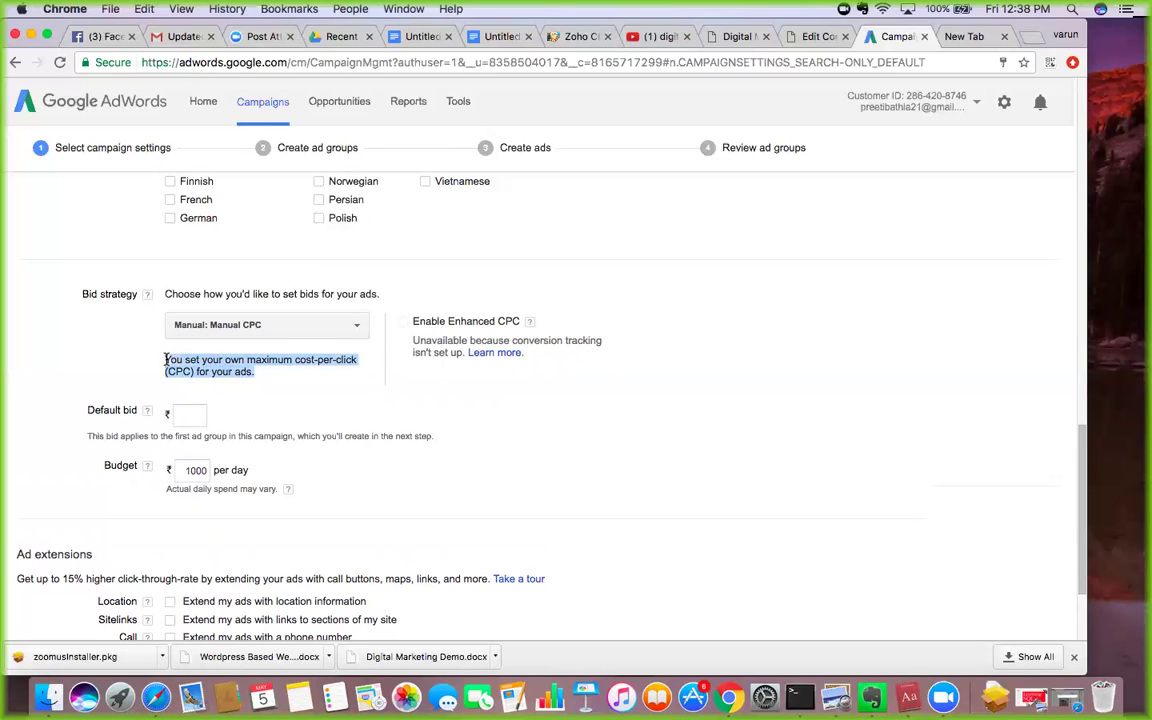
pyautogui.click(245, 397)
pyautogui.click(204, 410)
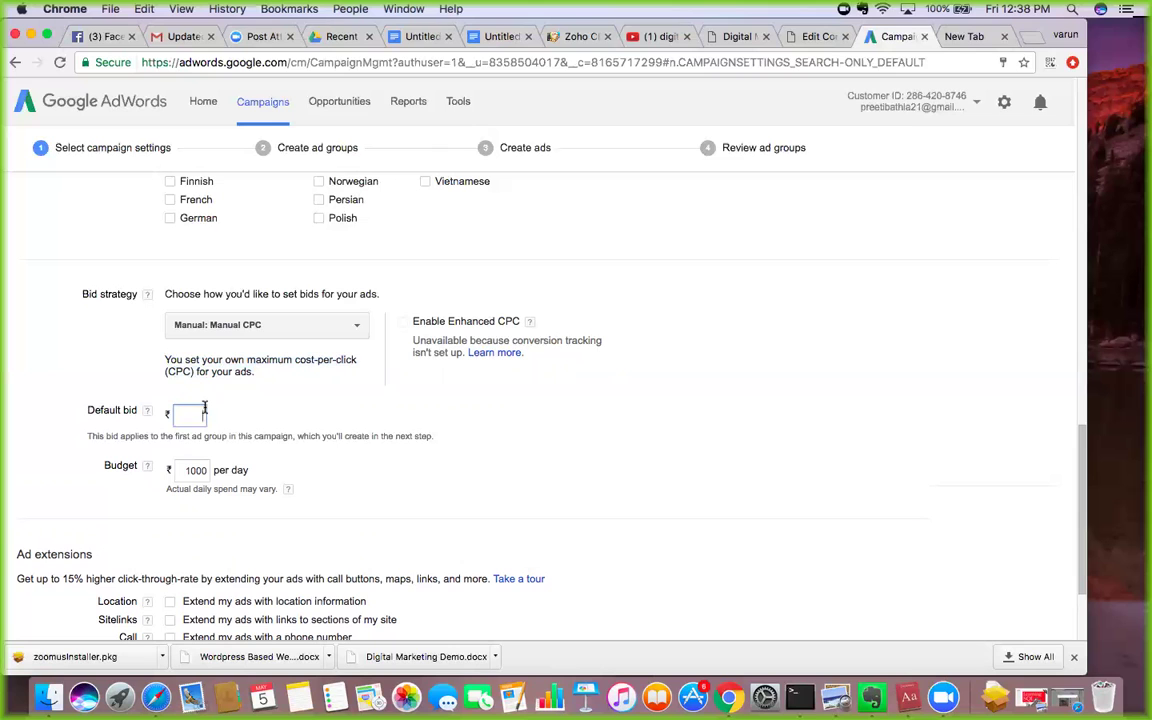
pyautogui.write('100')
# - Switch to the Untitled notes document and scroll to the Ad Rank Quality Score items
pyautogui.click(405, 37)
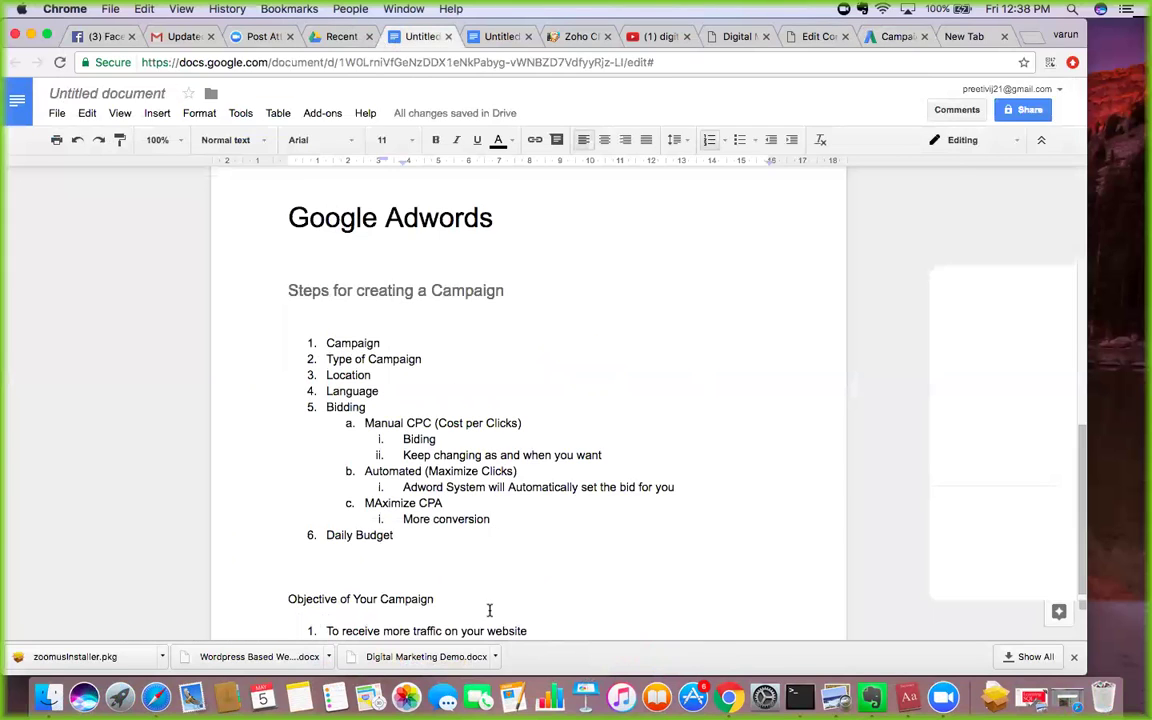
pyautogui.scroll(-20, 500, 515)
pyautogui.scroll(15, 502, 511)
pyautogui.scroll(5, 502, 511)
pyautogui.scroll(-12, 502, 511)
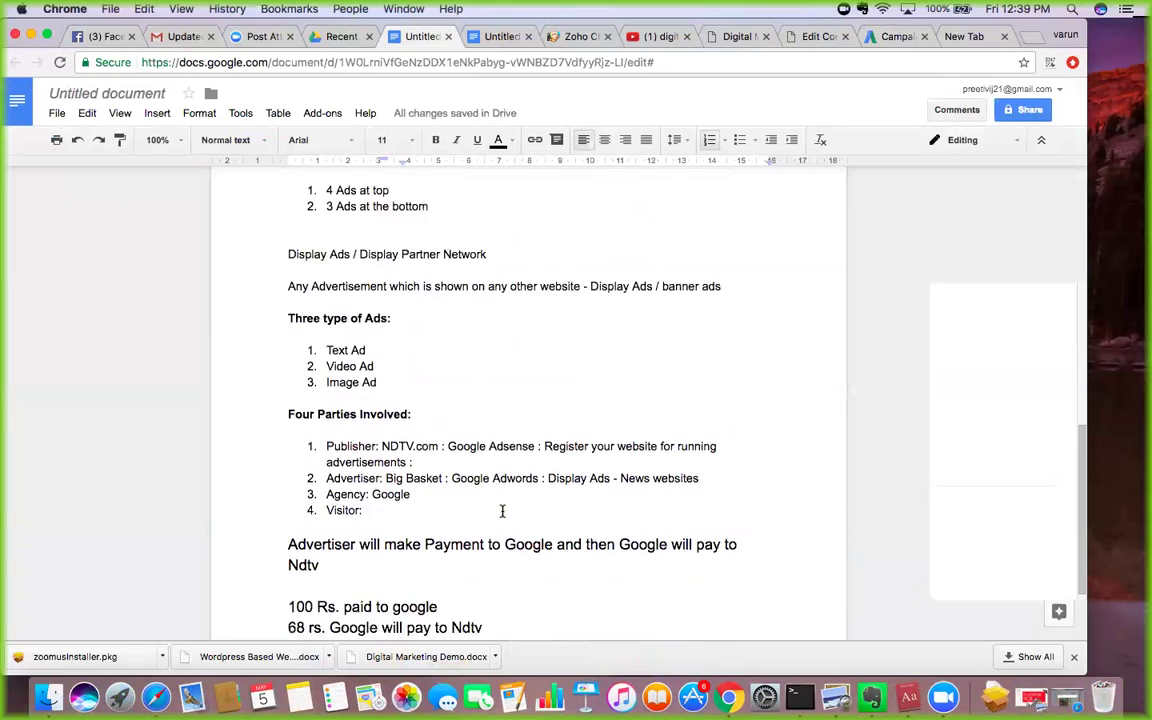
pyautogui.scroll(-5, 502, 511)
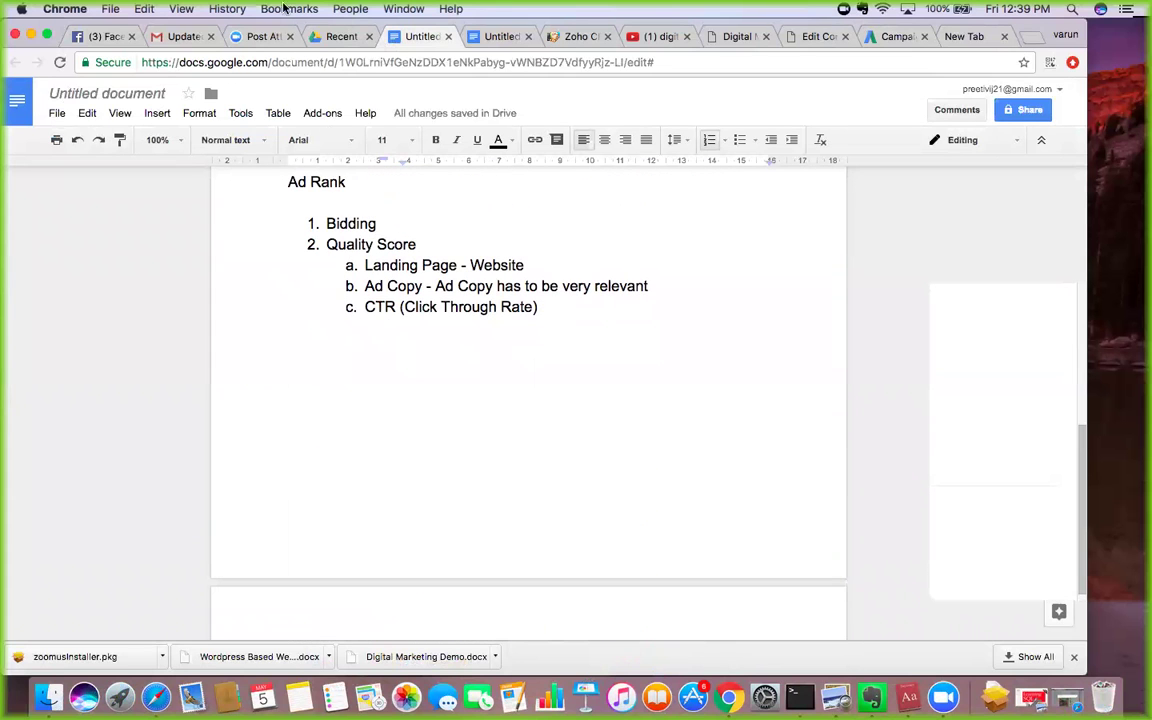
pyautogui.moveTo(352, 265); pyautogui.dragTo(569, 311)
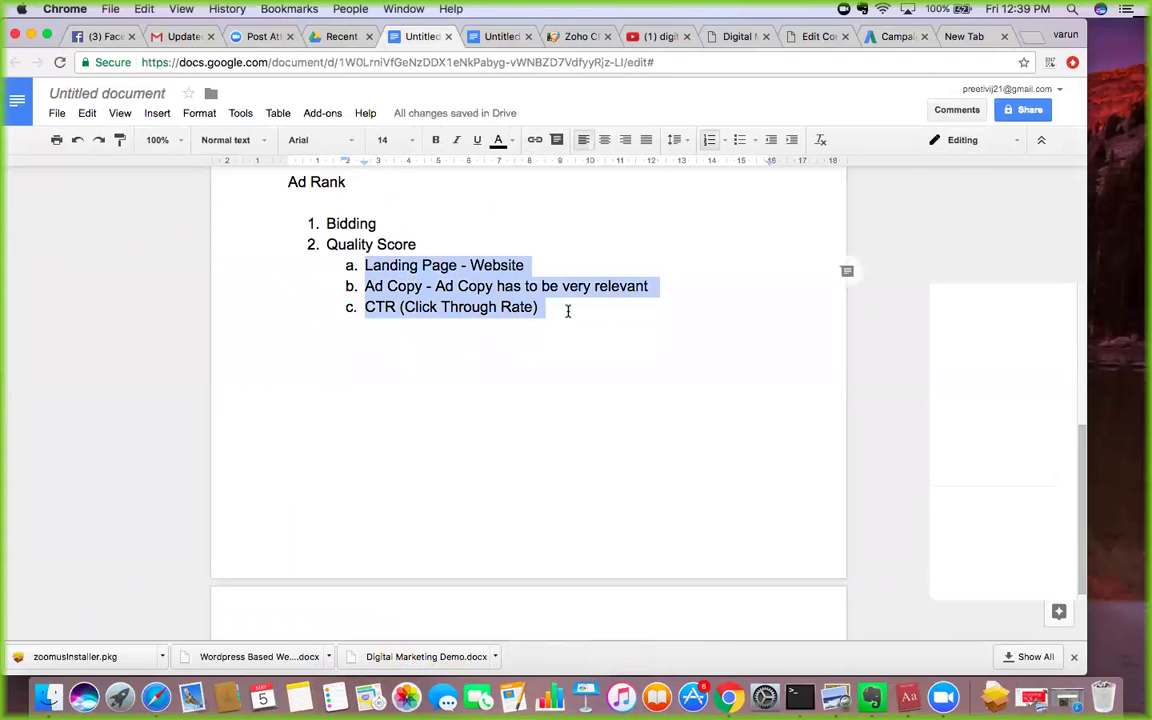
pyautogui.click(569, 310)
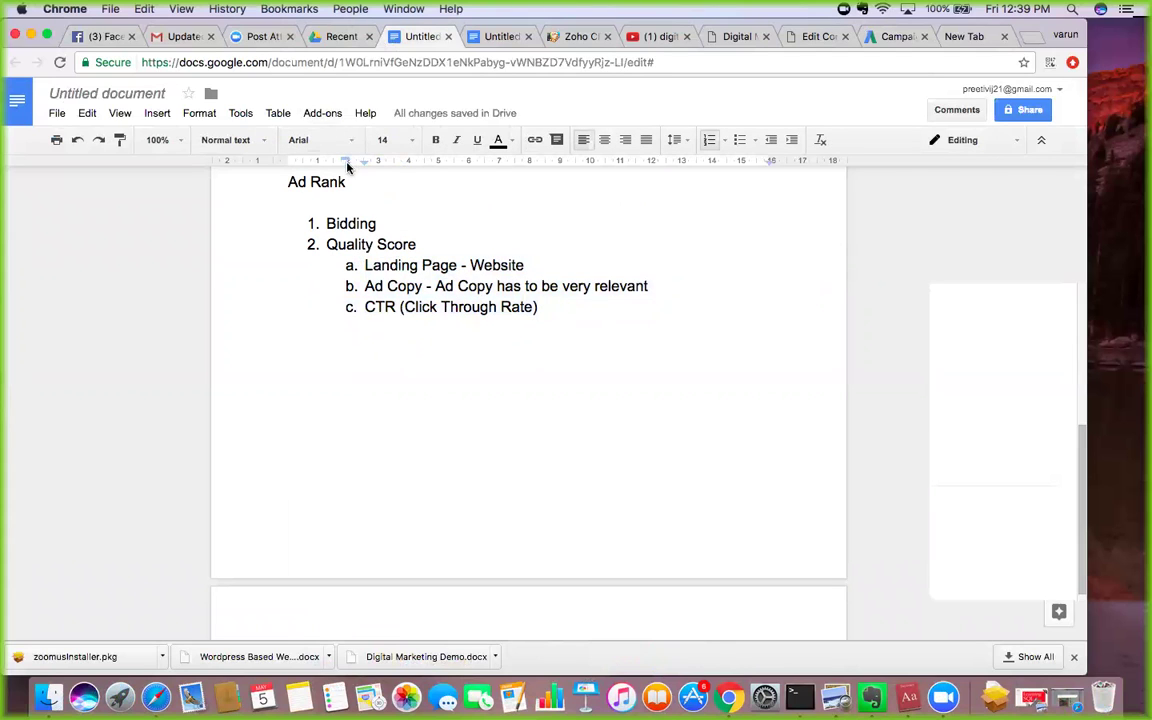
# - Undo an accidental move of the Landing Page - Website item, keeping the list unchanged
pyautogui.moveTo(378, 224); pyautogui.dragTo(307, 212)
pyautogui.click(373, 244)
pyautogui.moveTo(364, 264); pyautogui.dragTo(531, 262)
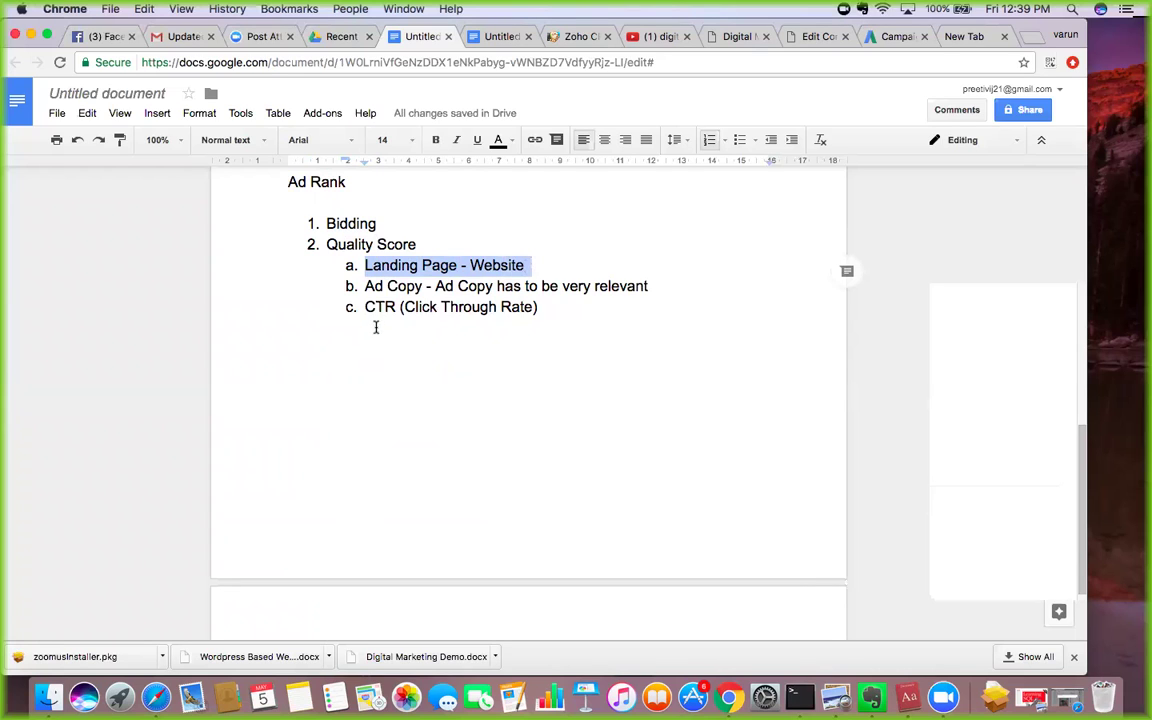
pyautogui.moveTo(477, 290); pyautogui.dragTo(476, 290)
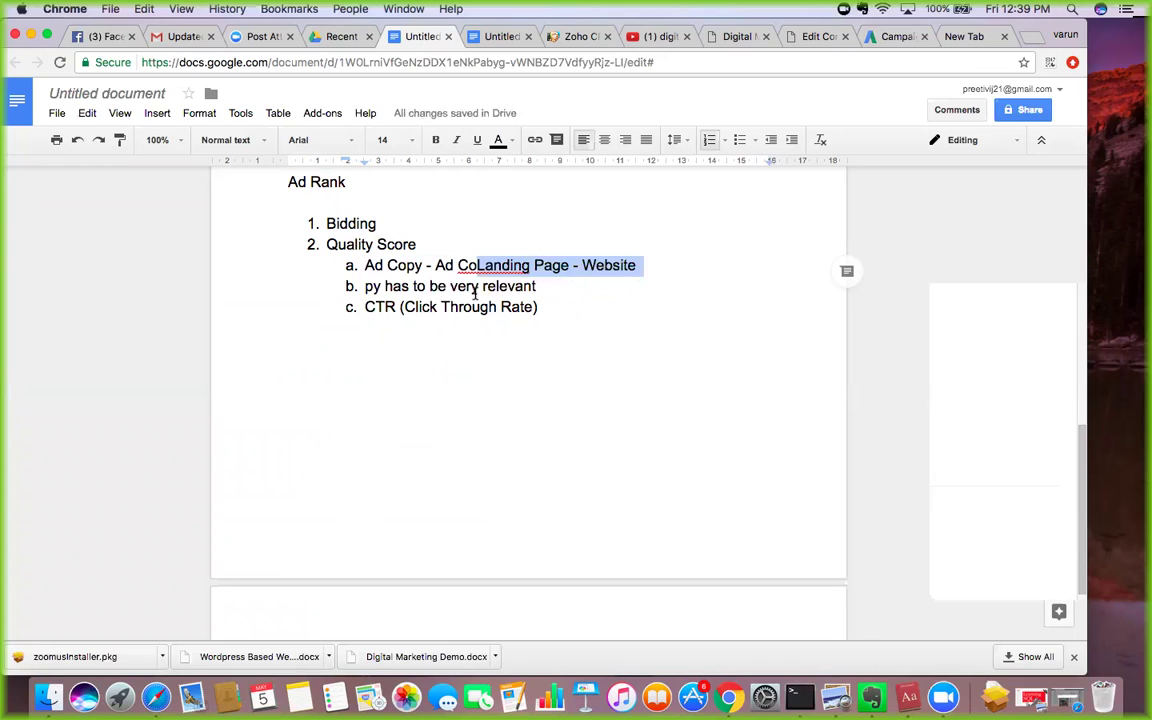
pyautogui.press('super+z')
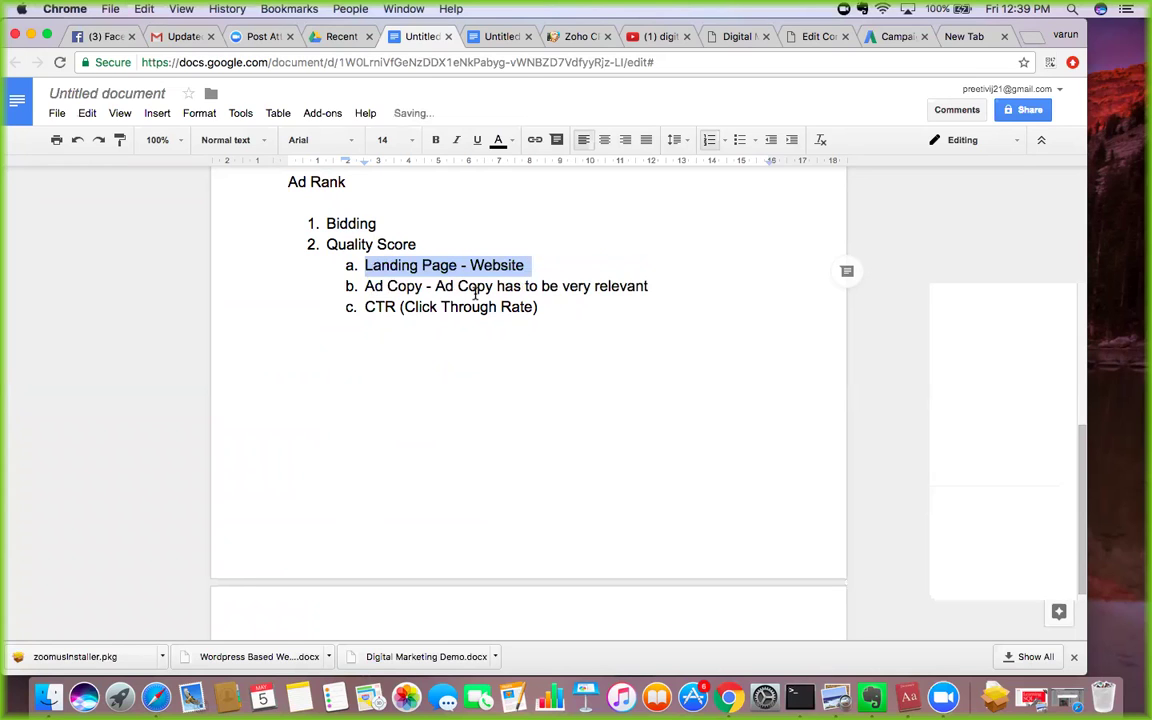
pyautogui.moveTo(392, 306); pyautogui.dragTo(571, 286)
pyautogui.click(577, 320)
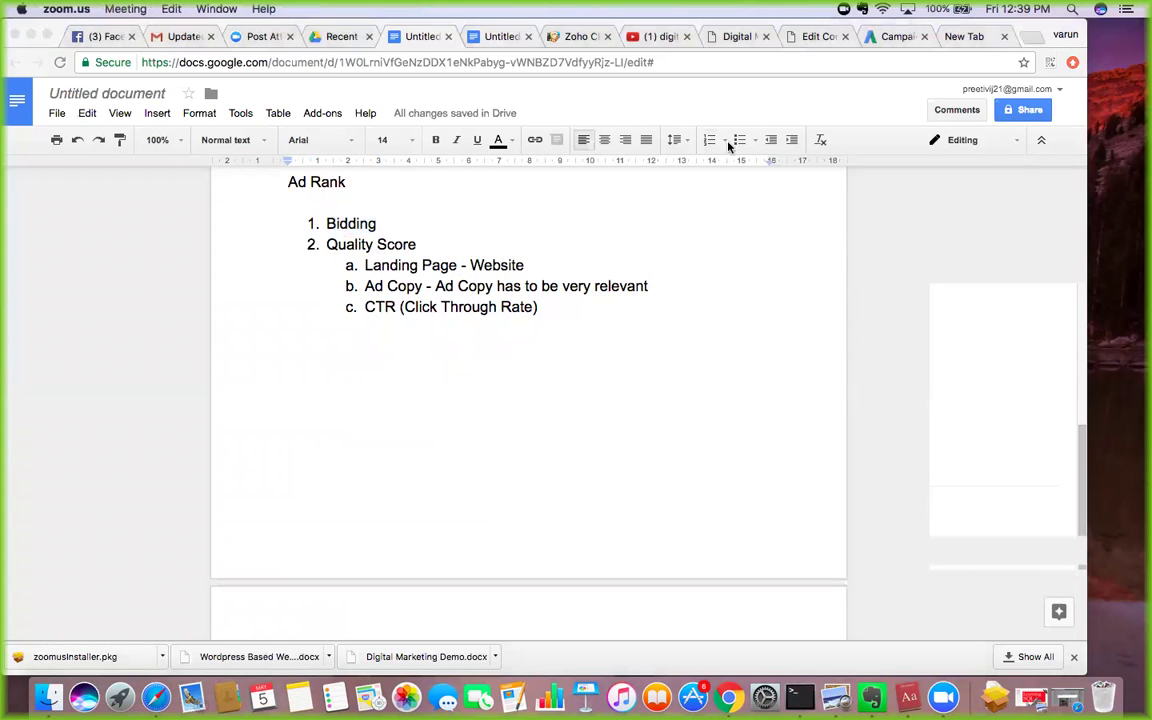
# - Return to the AdWords campaign showing Manual CPC, ₹100 default bid and ₹1000 daily budget
pyautogui.click(883, 37)
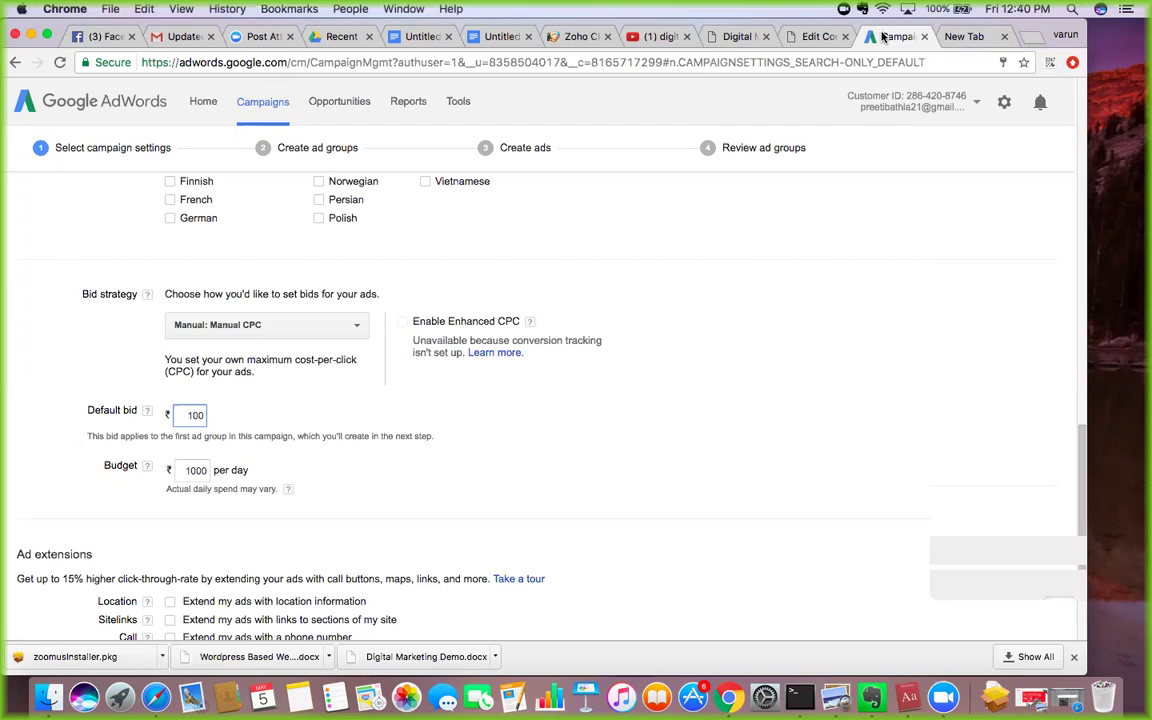
pyautogui.scroll(-5, 703, 287)
pyautogui.scroll(3, 703, 287)
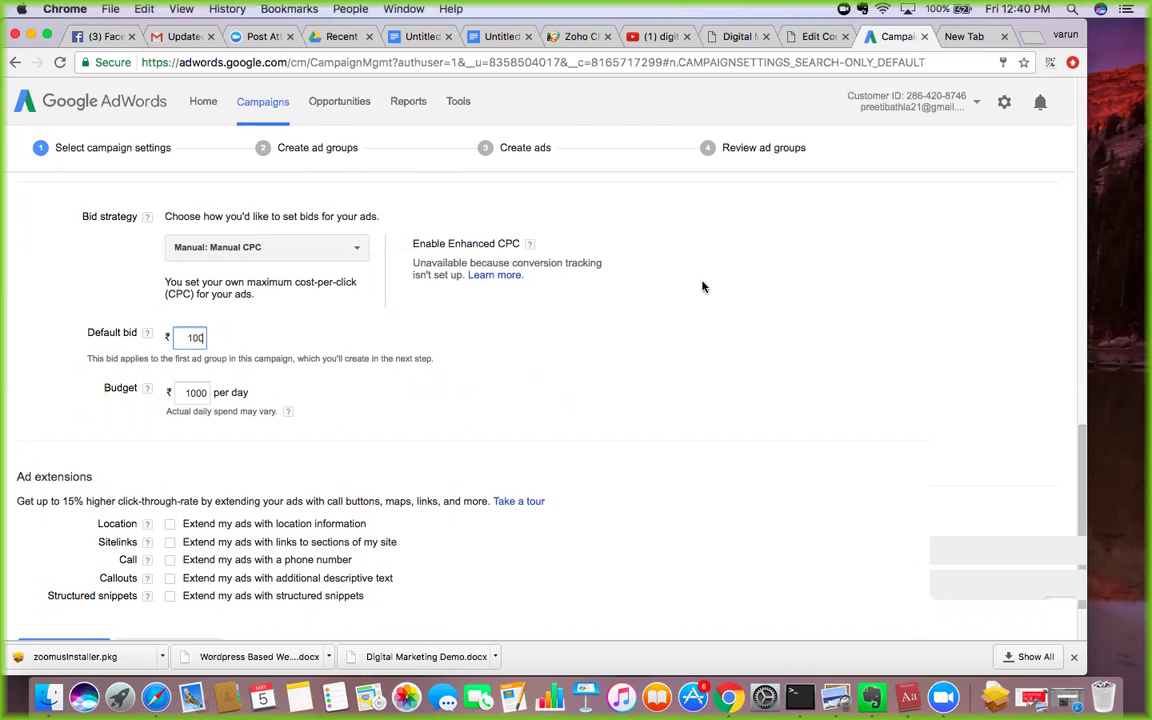
pyautogui.click(357, 250)
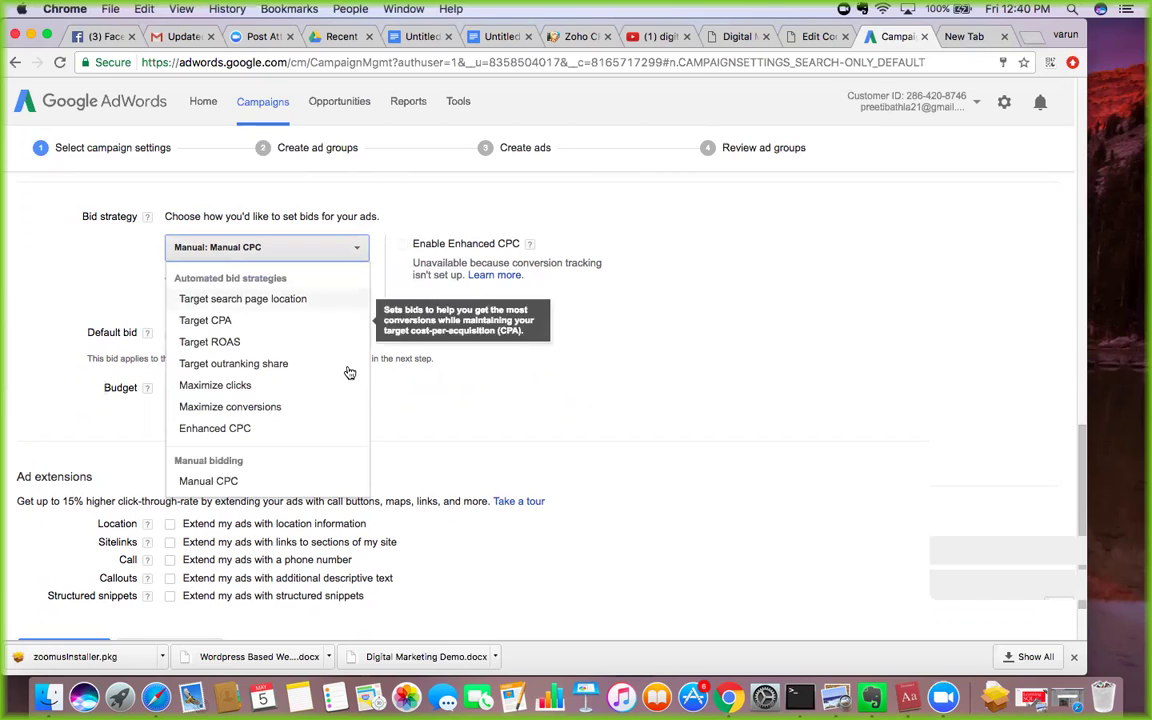
pyautogui.click(544, 357)
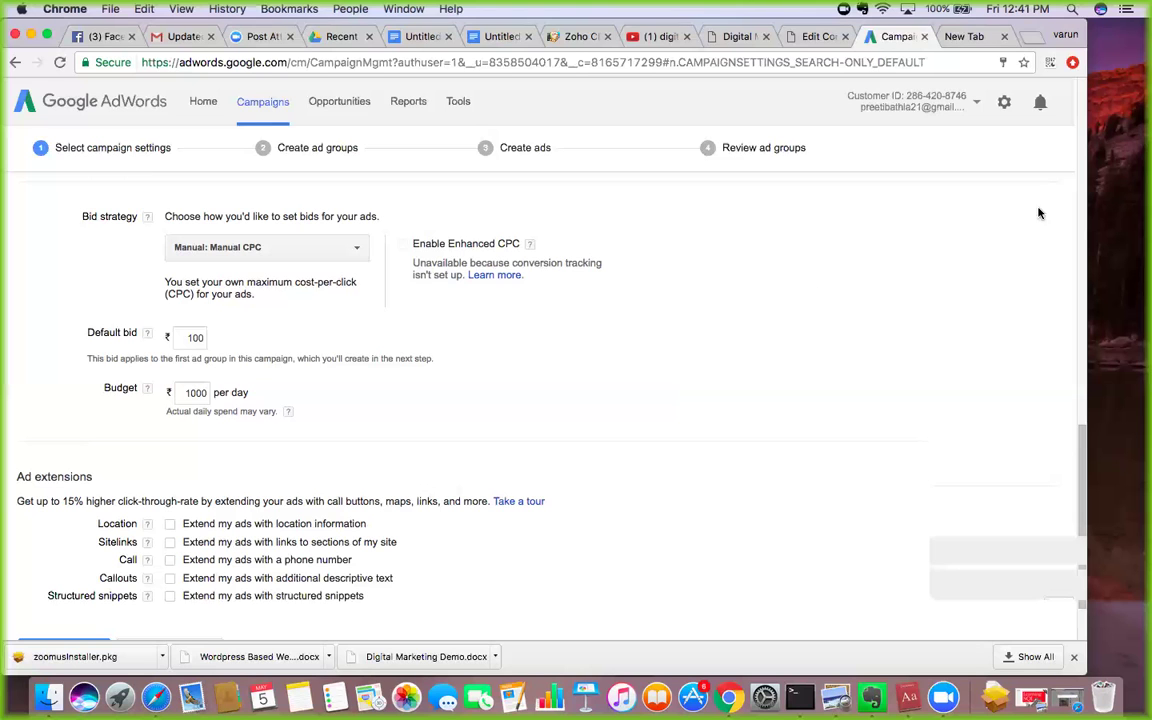
# - Search 'keywordplanner' in a new tab and open the Keyword Planner result
pyautogui.click(957, 37)
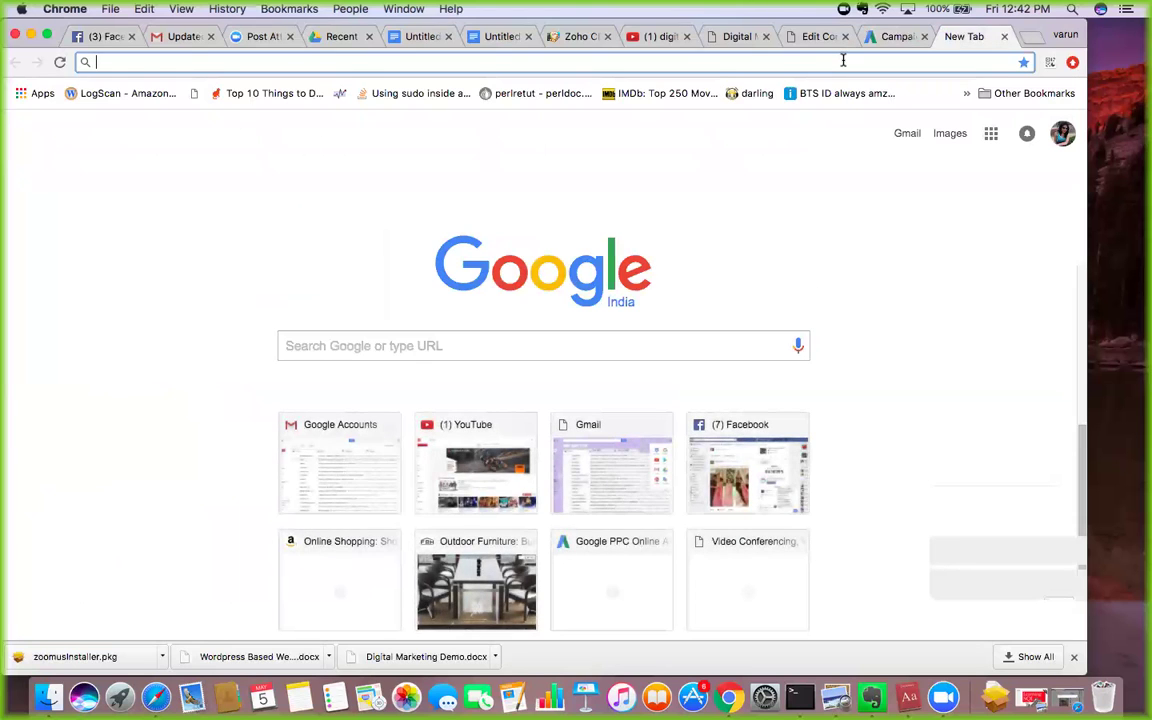
pyautogui.write('keyword')
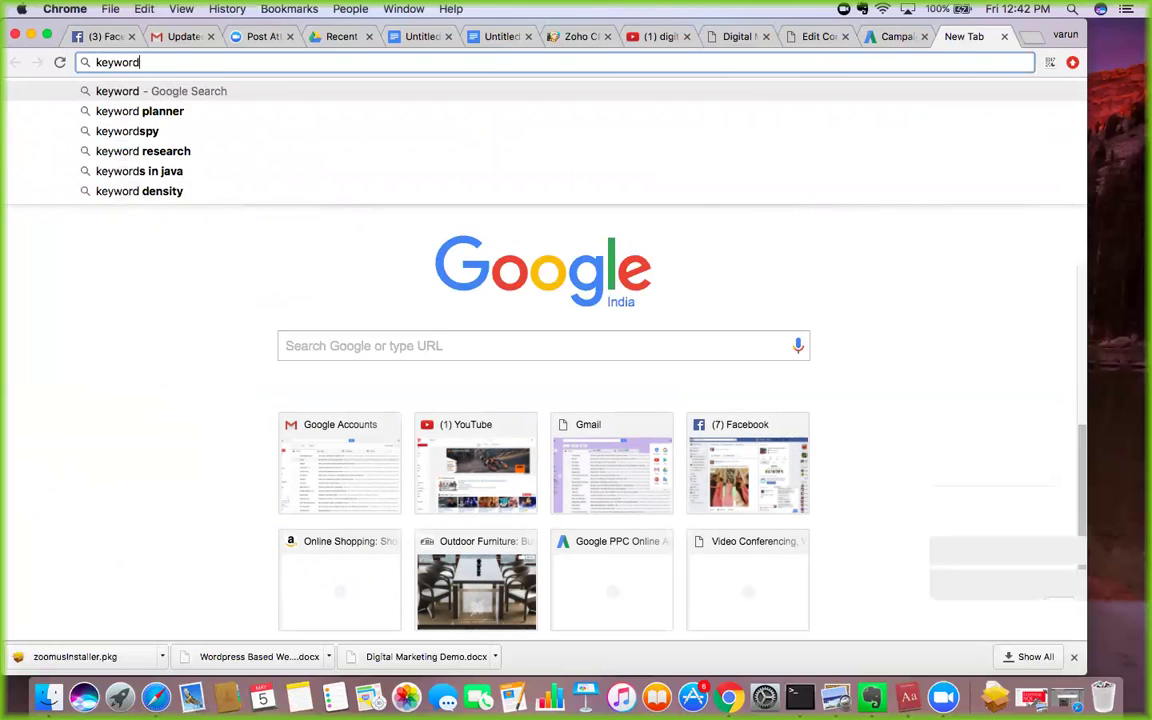
pyautogui.write('planner')
pyautogui.press('Return')
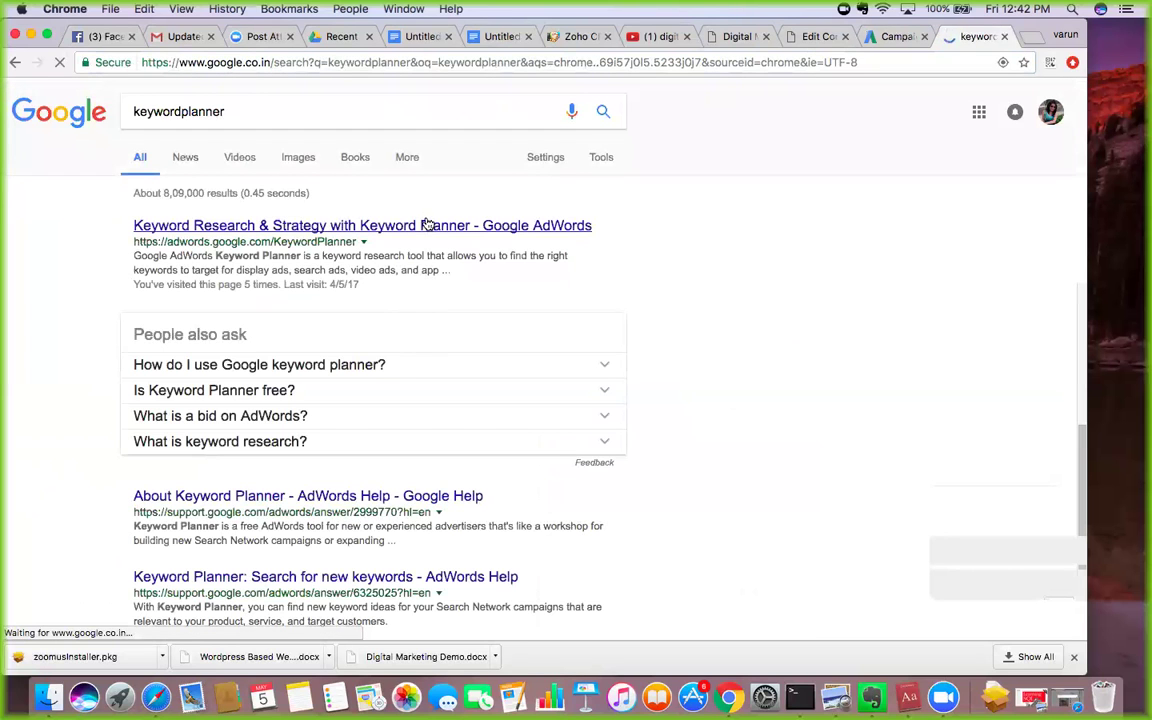
pyautogui.click(427, 229)
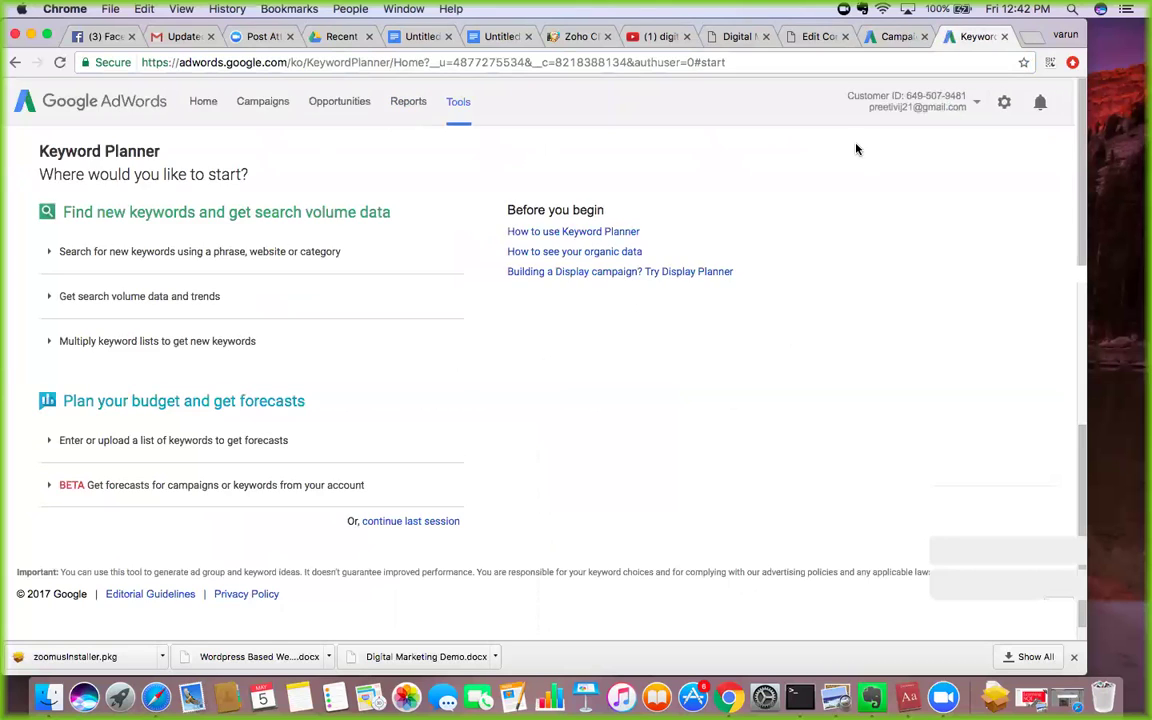
pyautogui.click(172, 251)
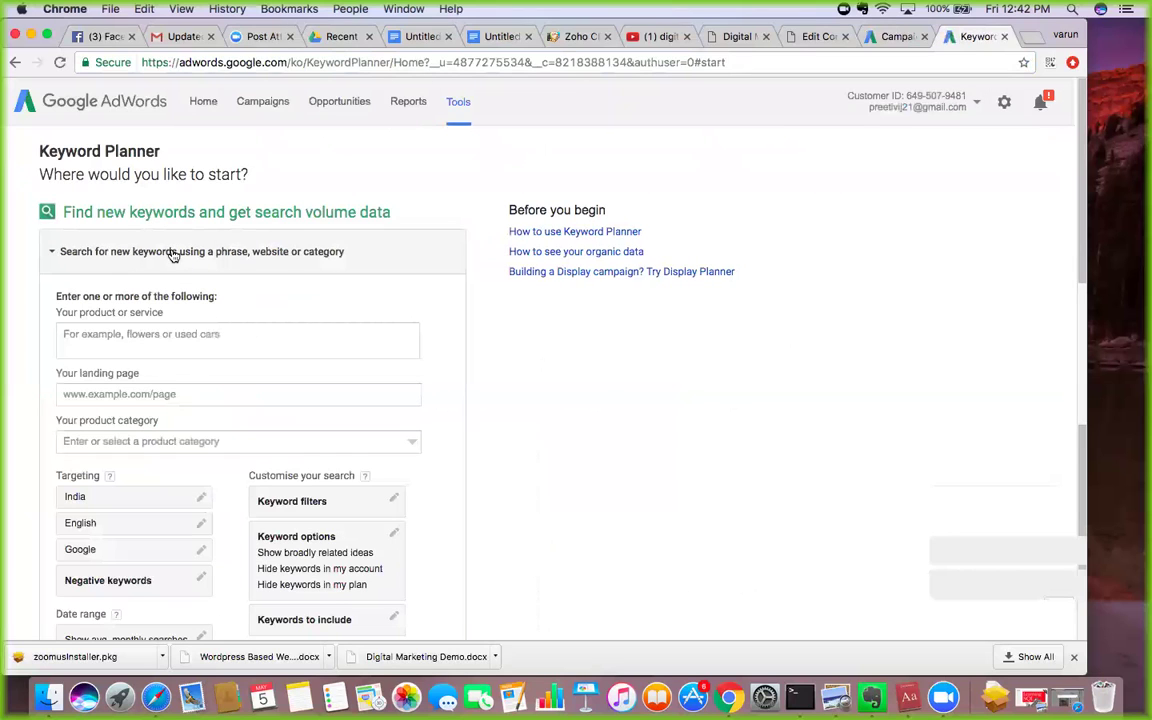
pyautogui.click(138, 337)
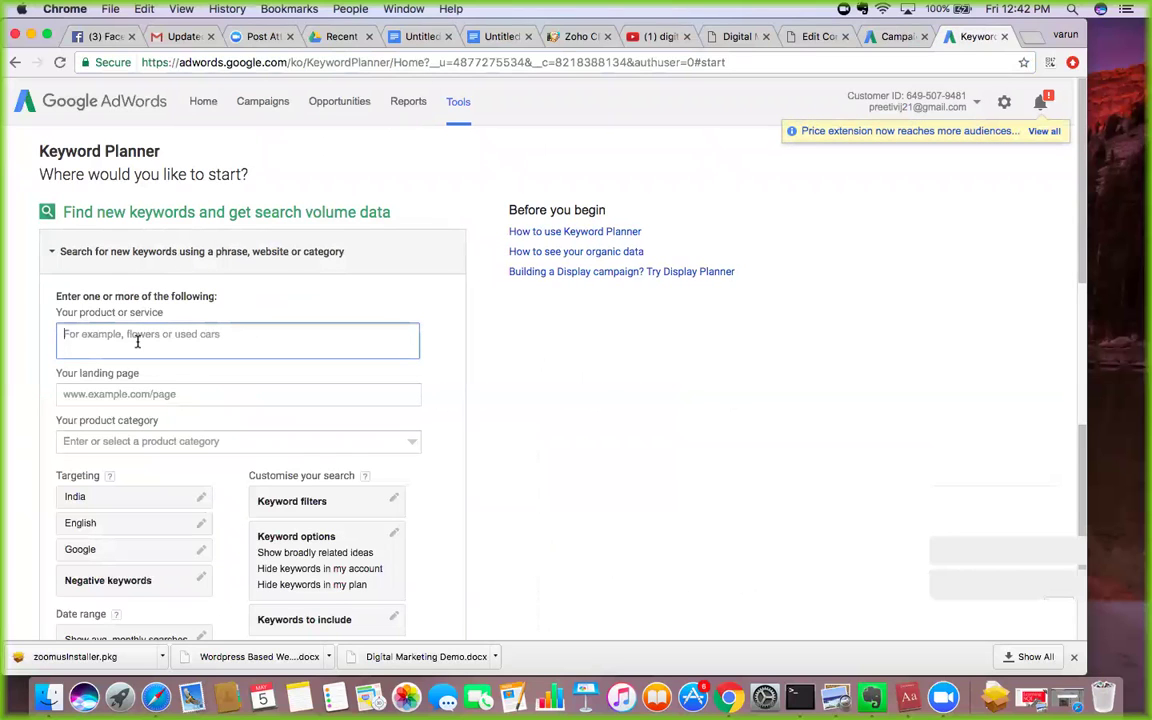
pyautogui.write('Cate')
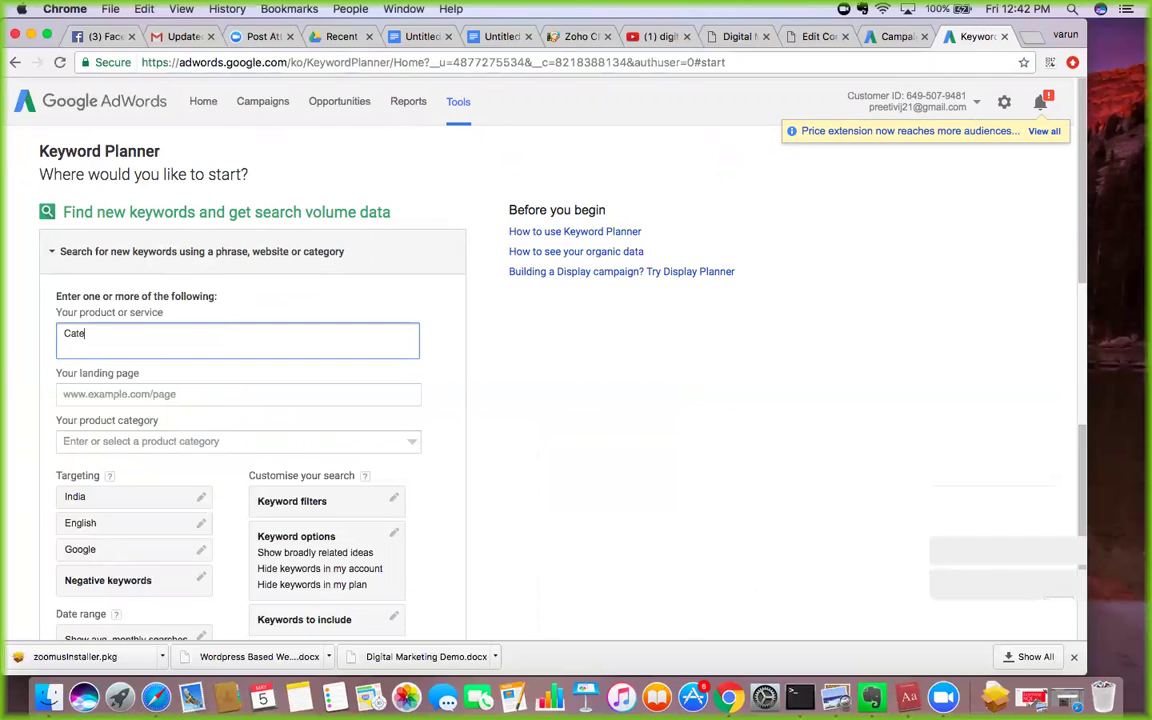
pyautogui.write('ring business')
pyautogui.click(150, 396)
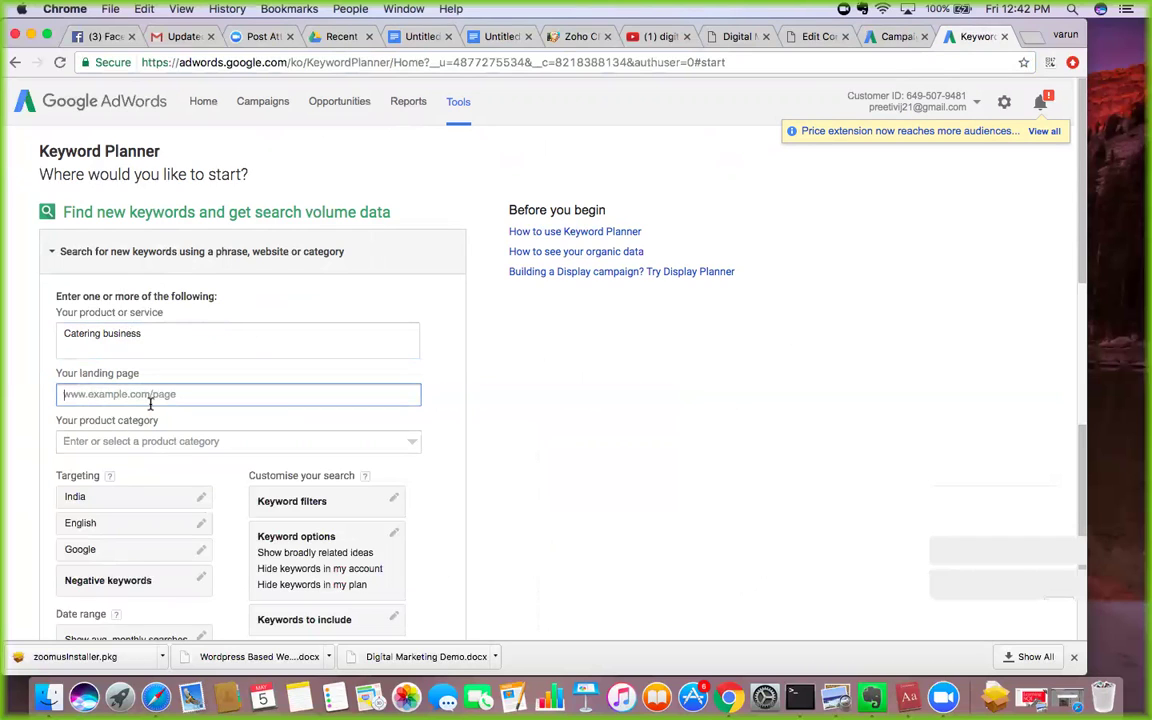
pyautogui.write('www.')
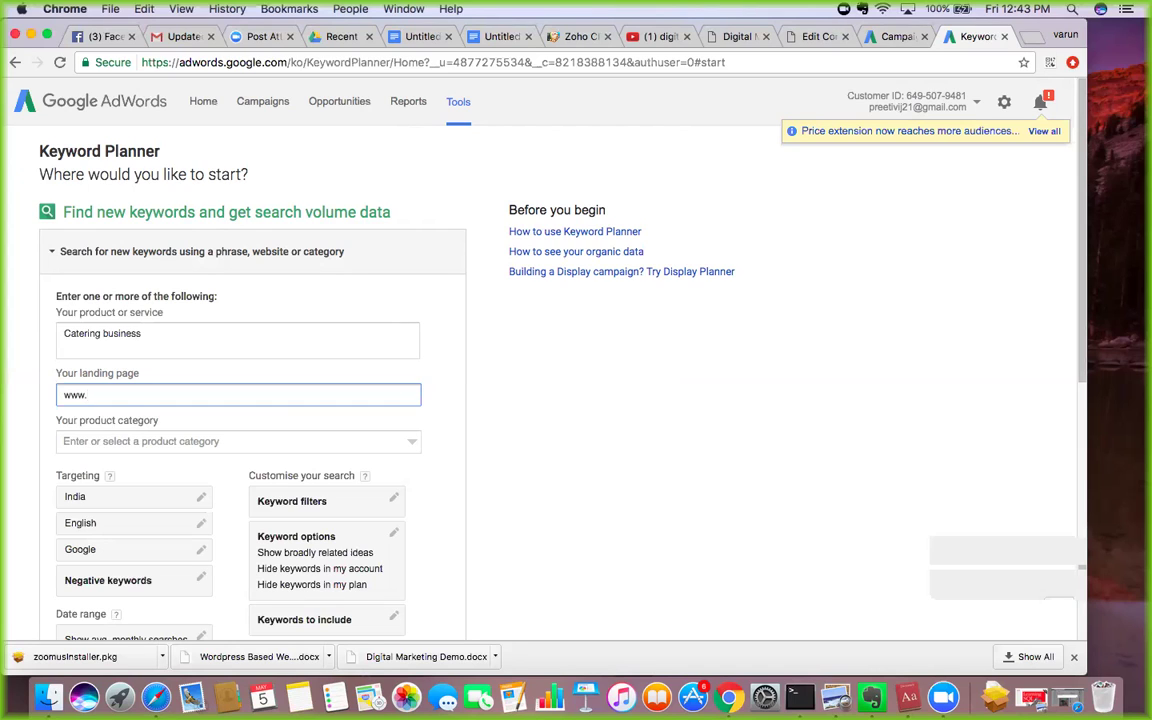
pyautogui.write('alandaluscatering.com')
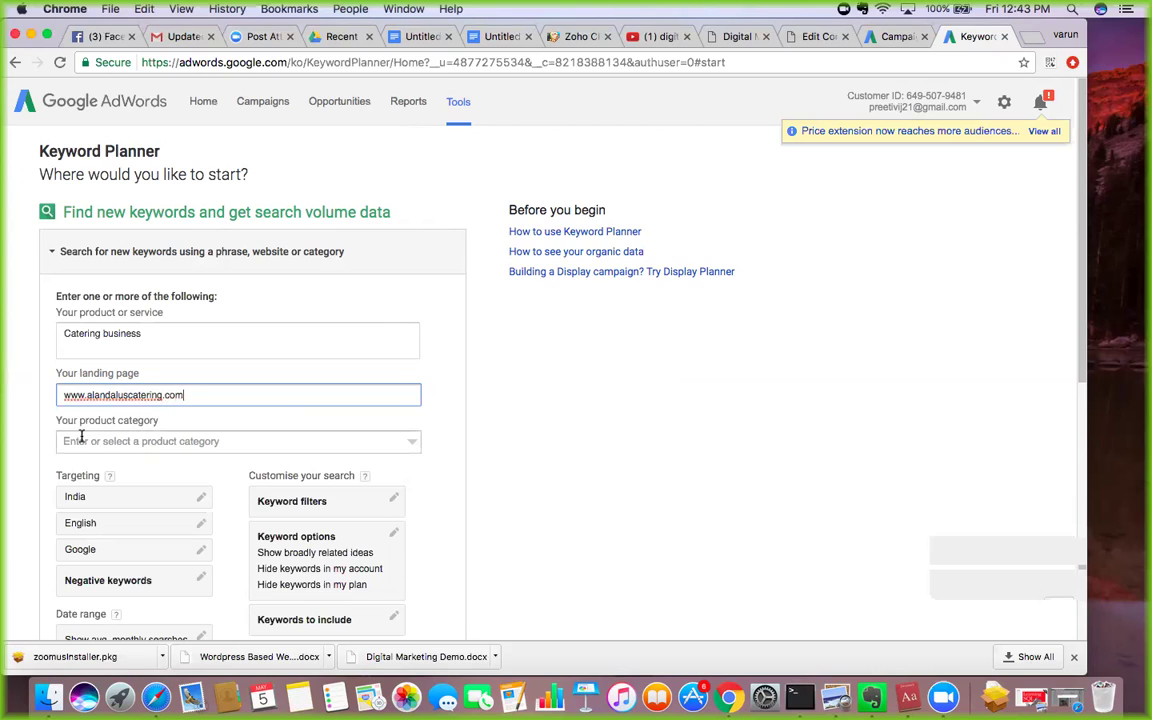
pyautogui.click(81, 439)
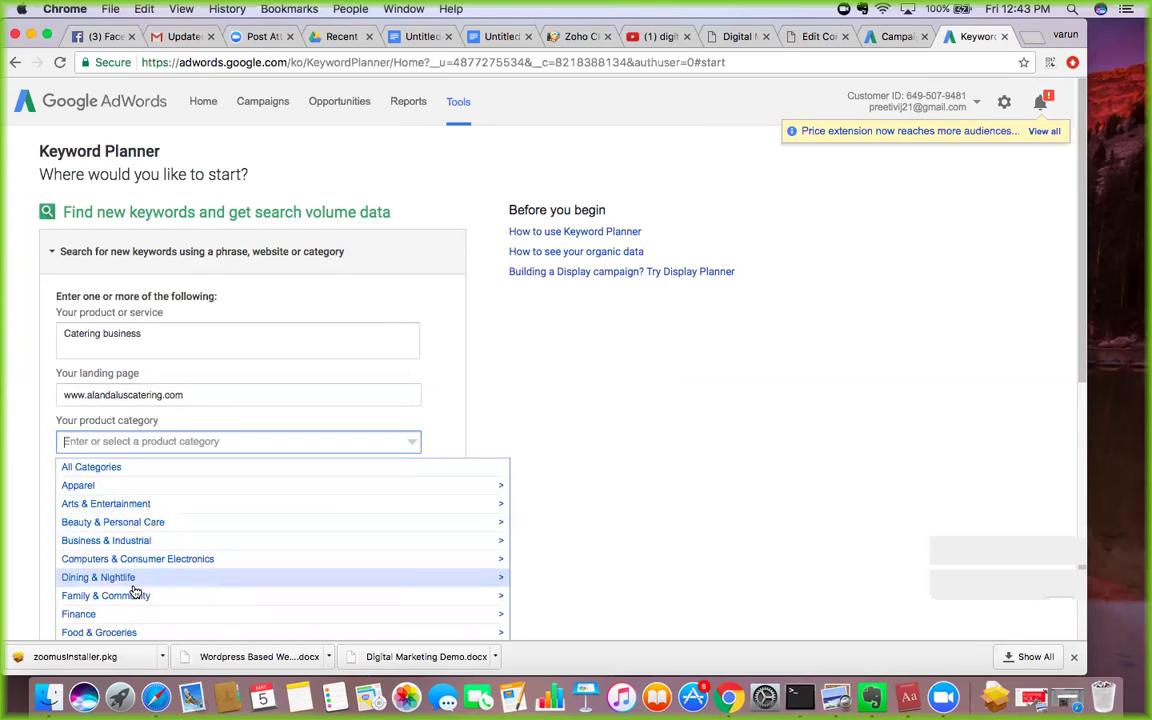
# - Choose Food under Food & Groceries as the keyword search's product category
pyautogui.scroll(-5, 135, 590)
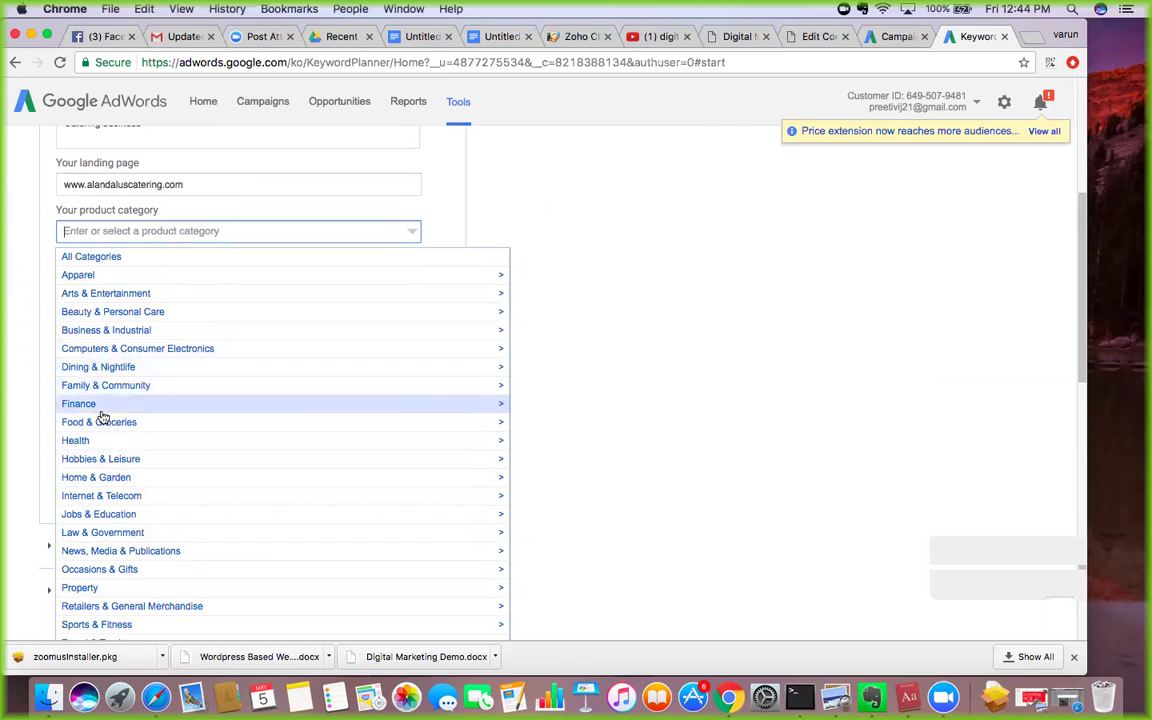
pyautogui.scroll(-3, 102, 430)
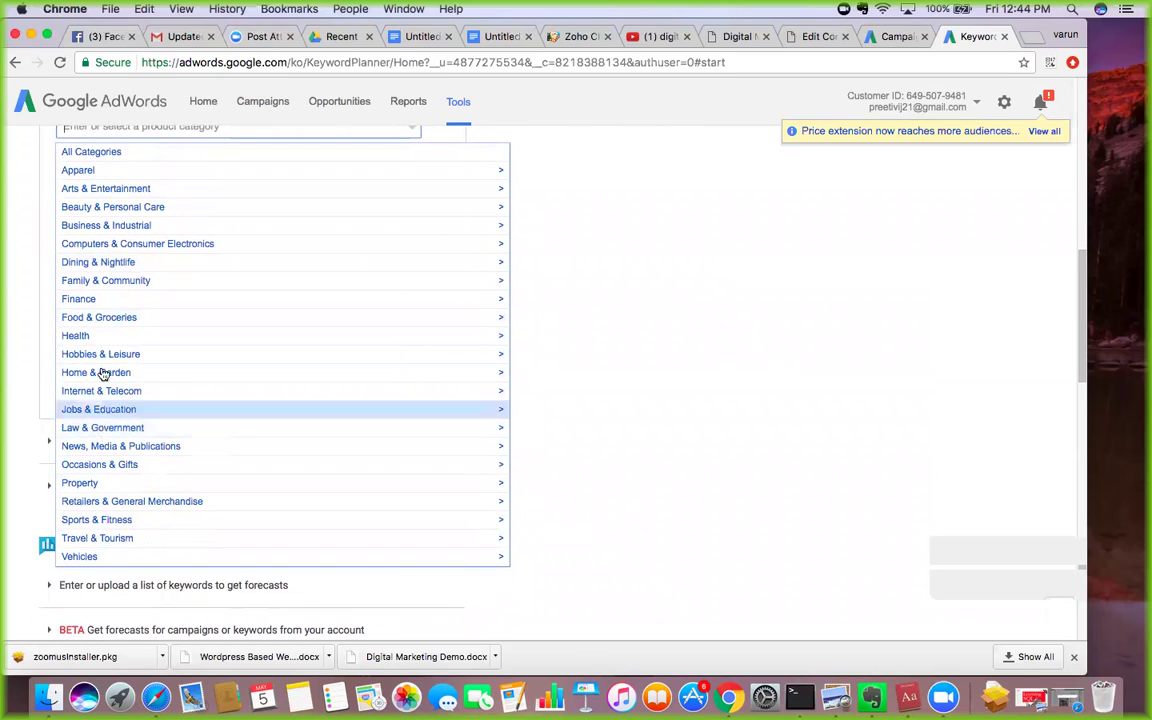
pyautogui.click(99, 318)
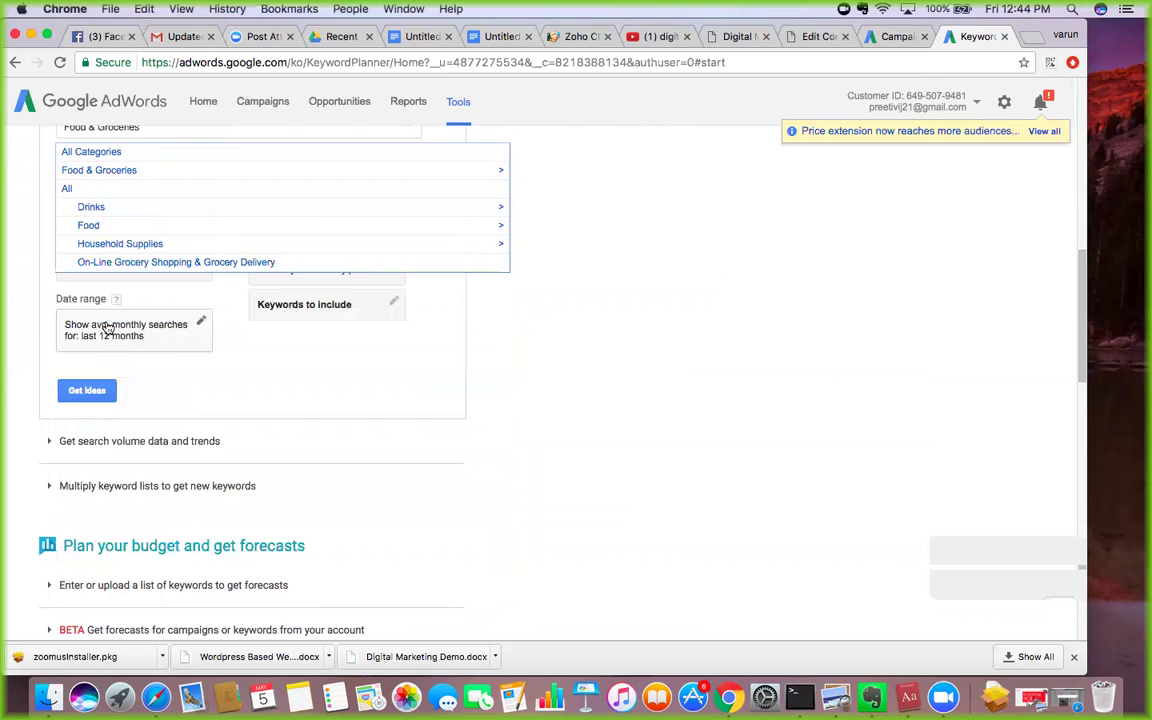
pyautogui.click(146, 228)
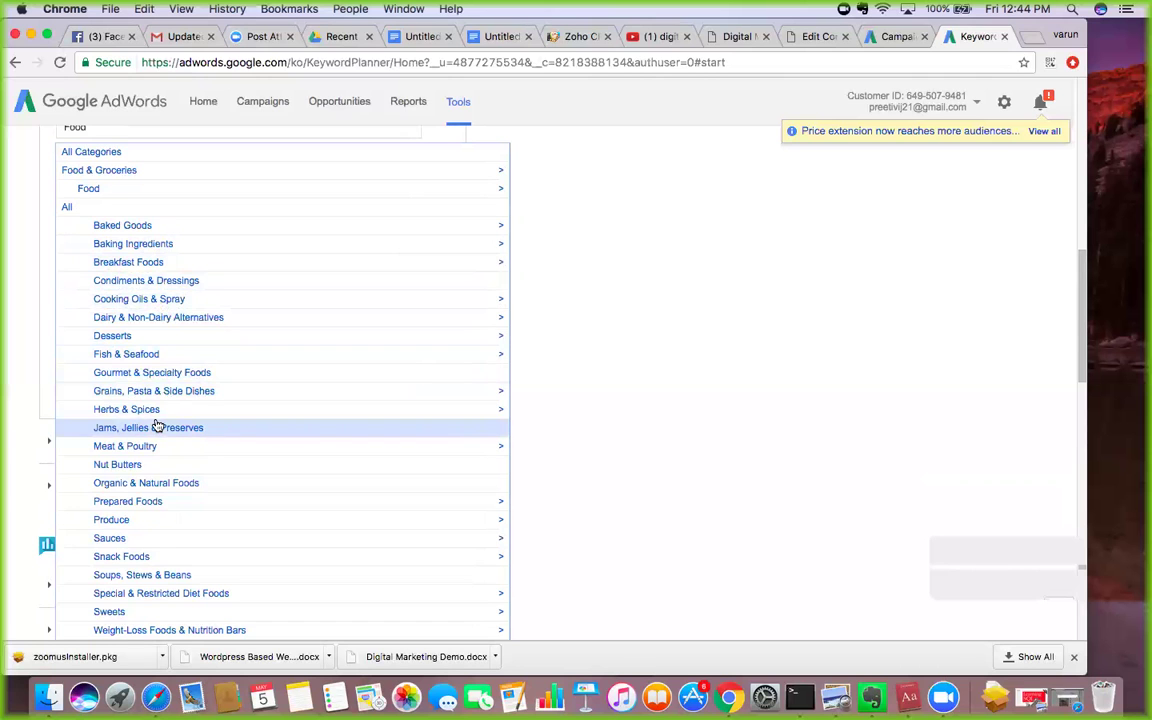
pyautogui.scroll(1, 157, 425)
pyautogui.scroll(-4, 157, 425)
pyautogui.scroll(4, 157, 425)
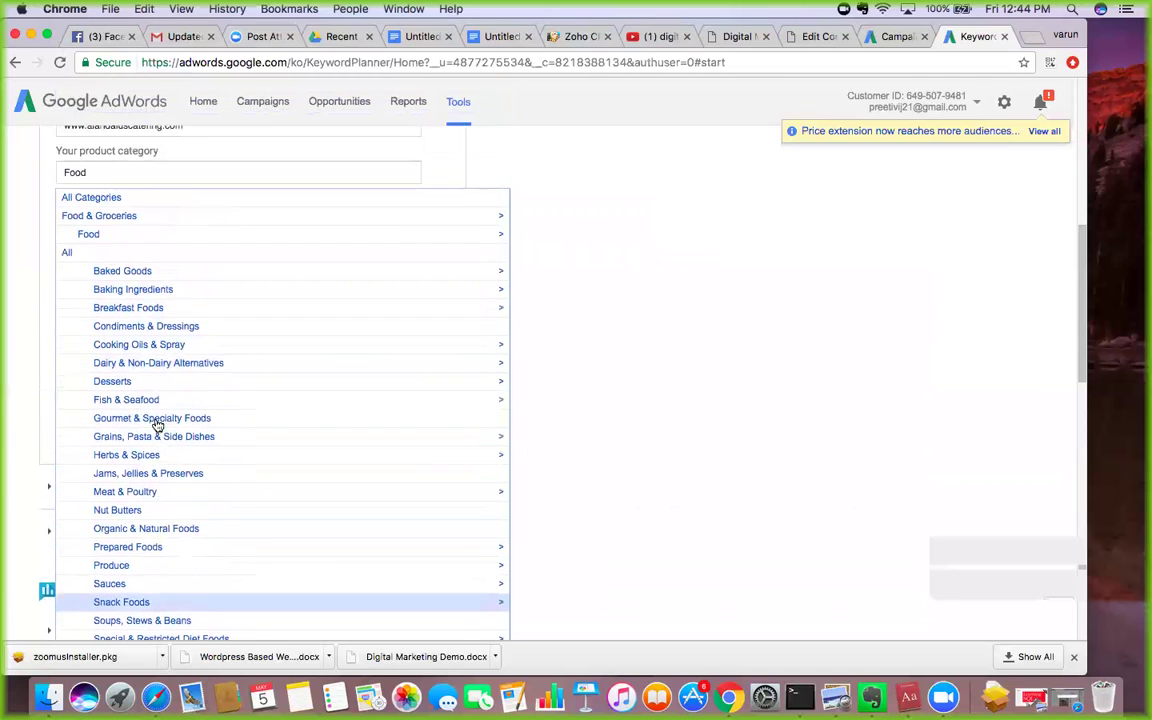
pyautogui.scroll(-1, 143, 257)
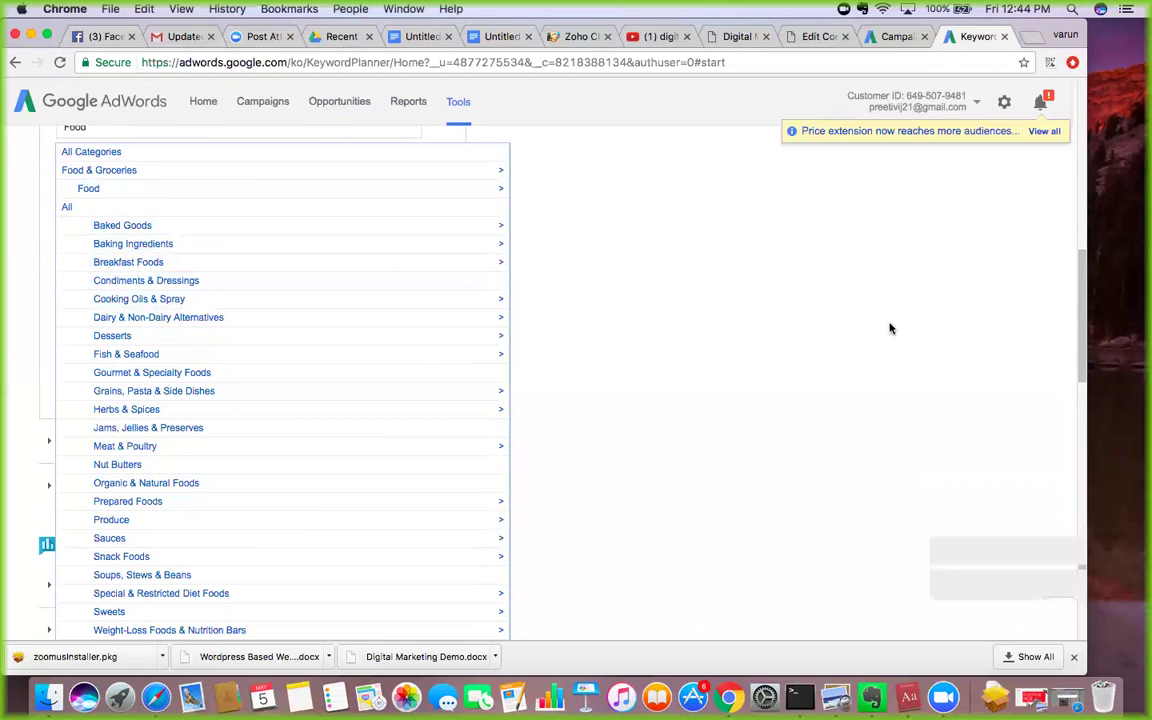
pyautogui.click(720, 328)
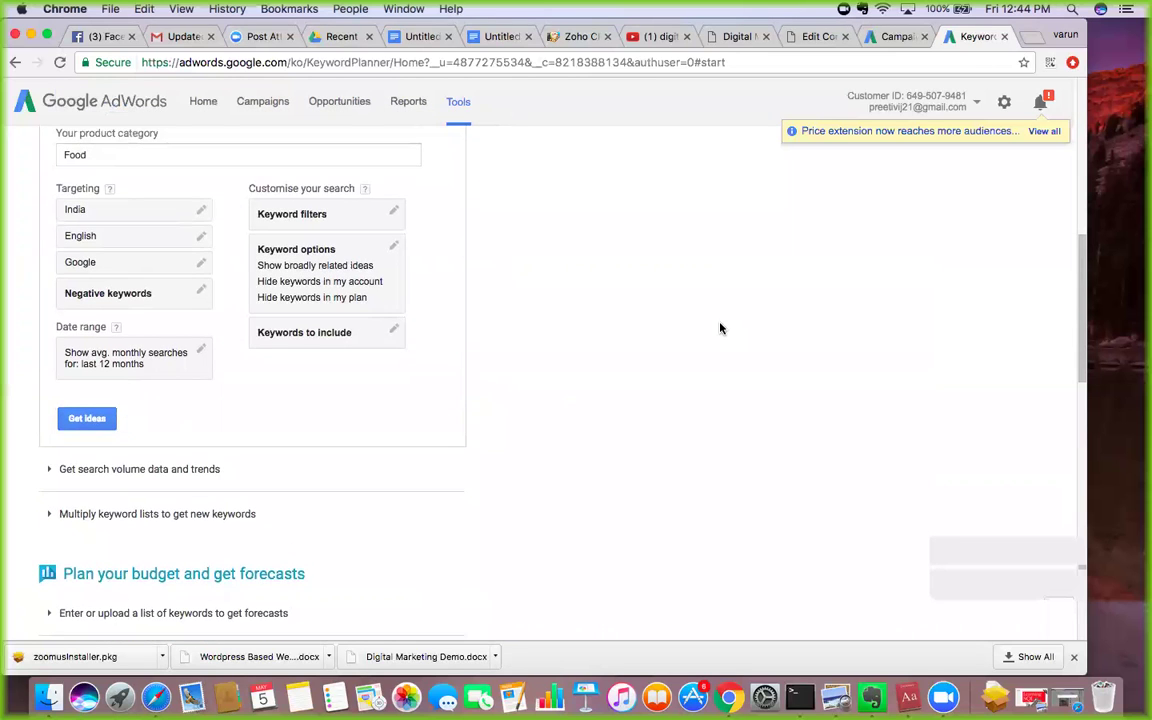
# - Replace India with Dubai as the target location and generate keyword ideas
pyautogui.click(143, 214)
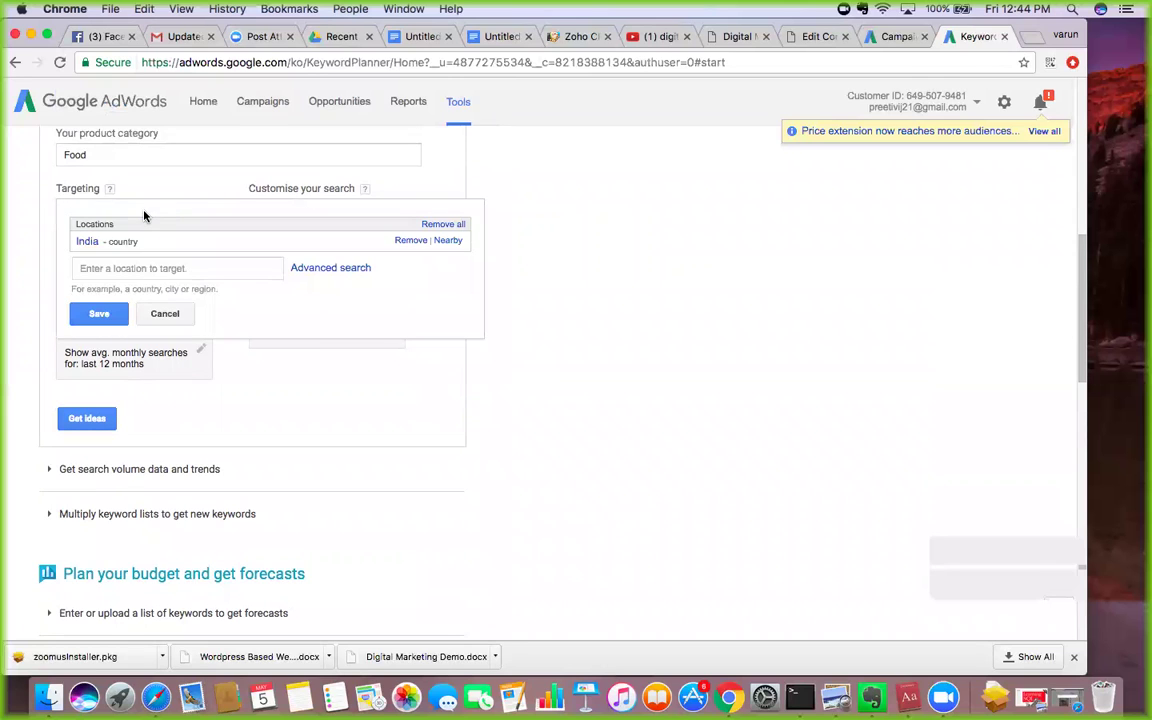
pyautogui.click(119, 267)
pyautogui.write('dubai')
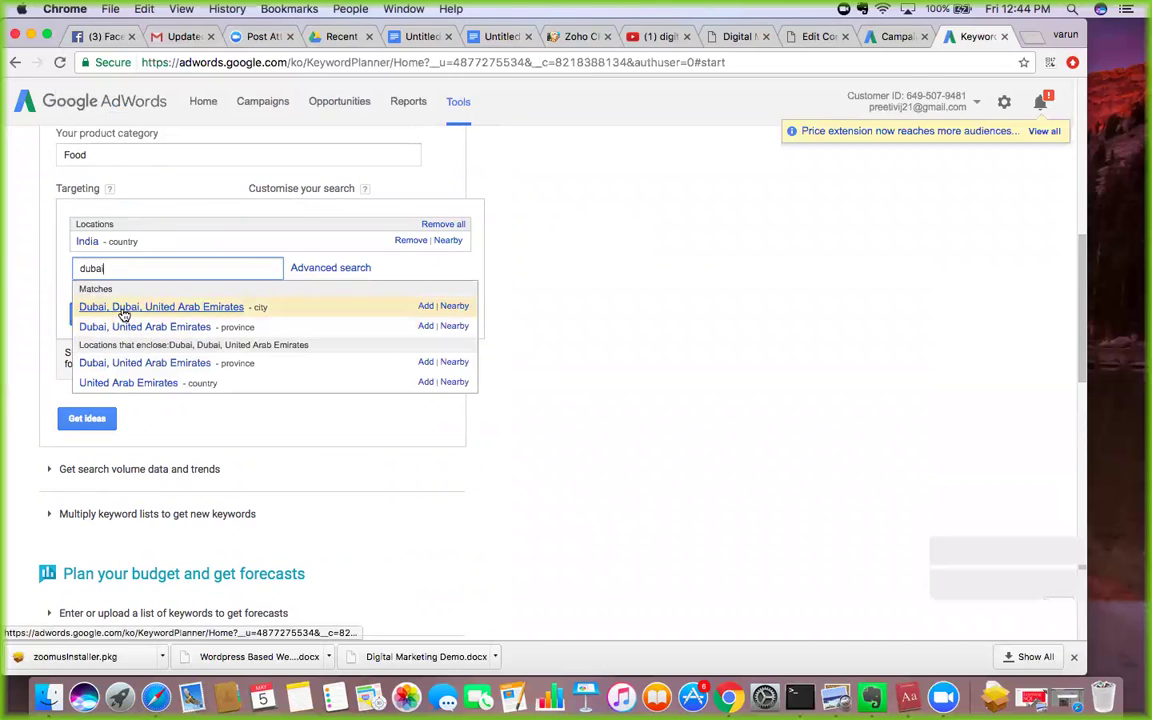
pyautogui.click(120, 309)
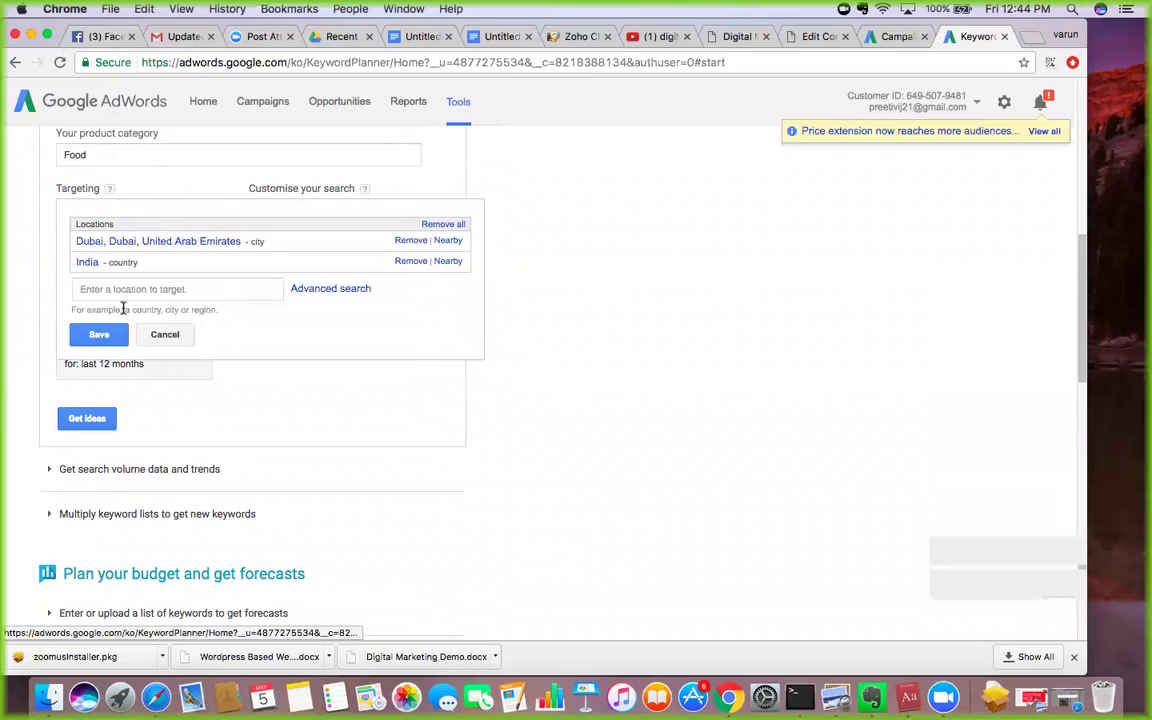
pyautogui.click(411, 261)
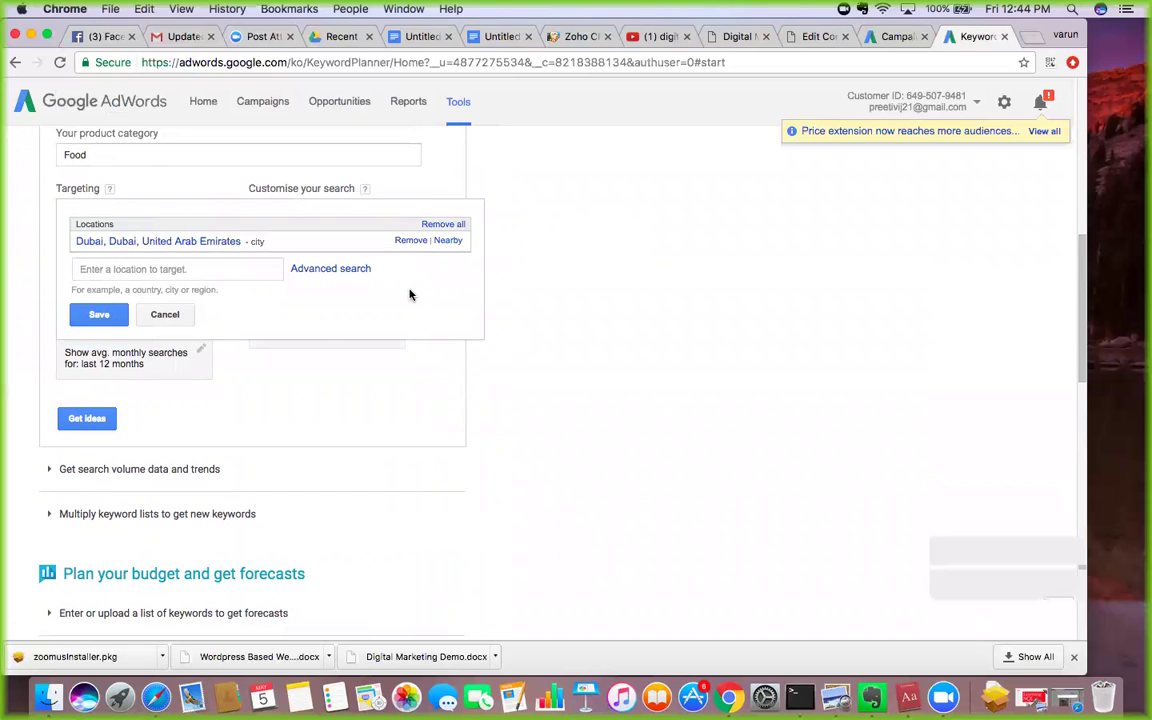
pyautogui.click(99, 314)
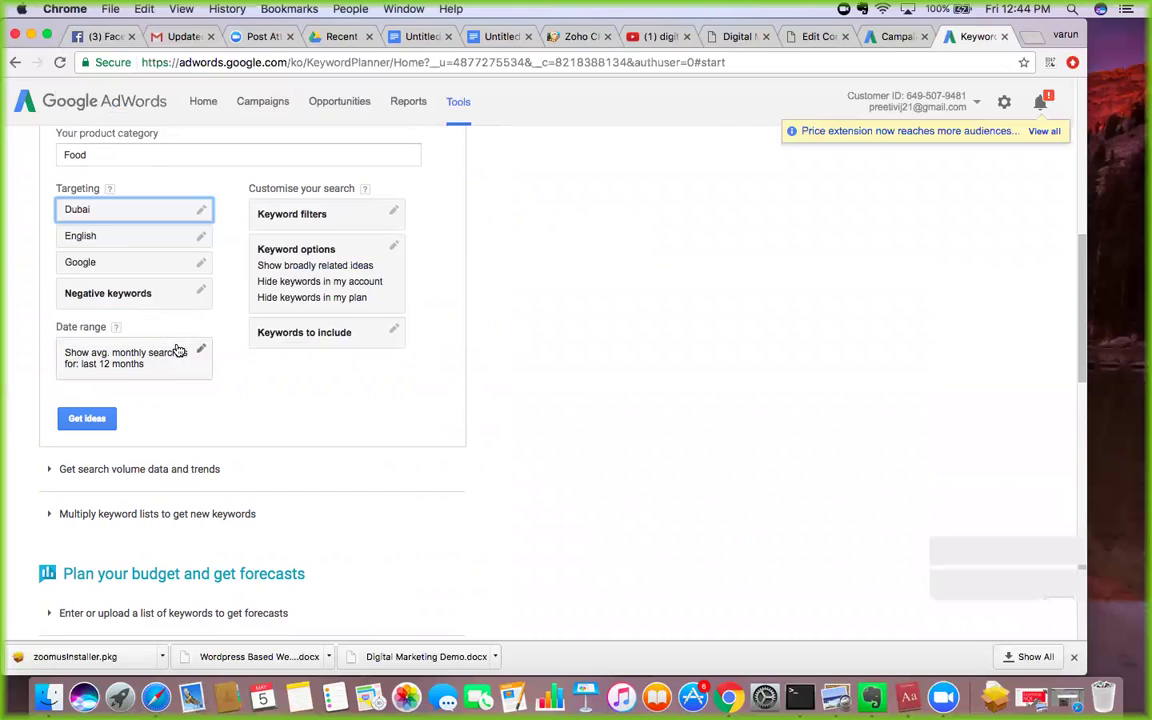
pyautogui.click(64, 428)
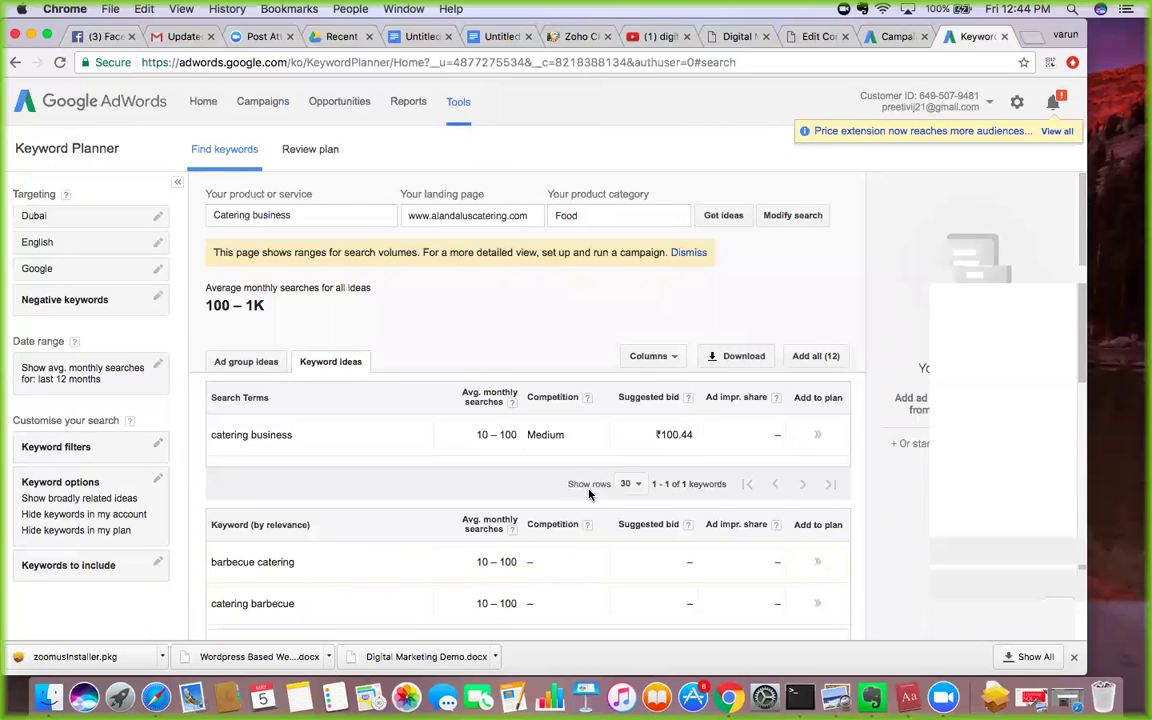
pyautogui.scroll(-5, 589, 494)
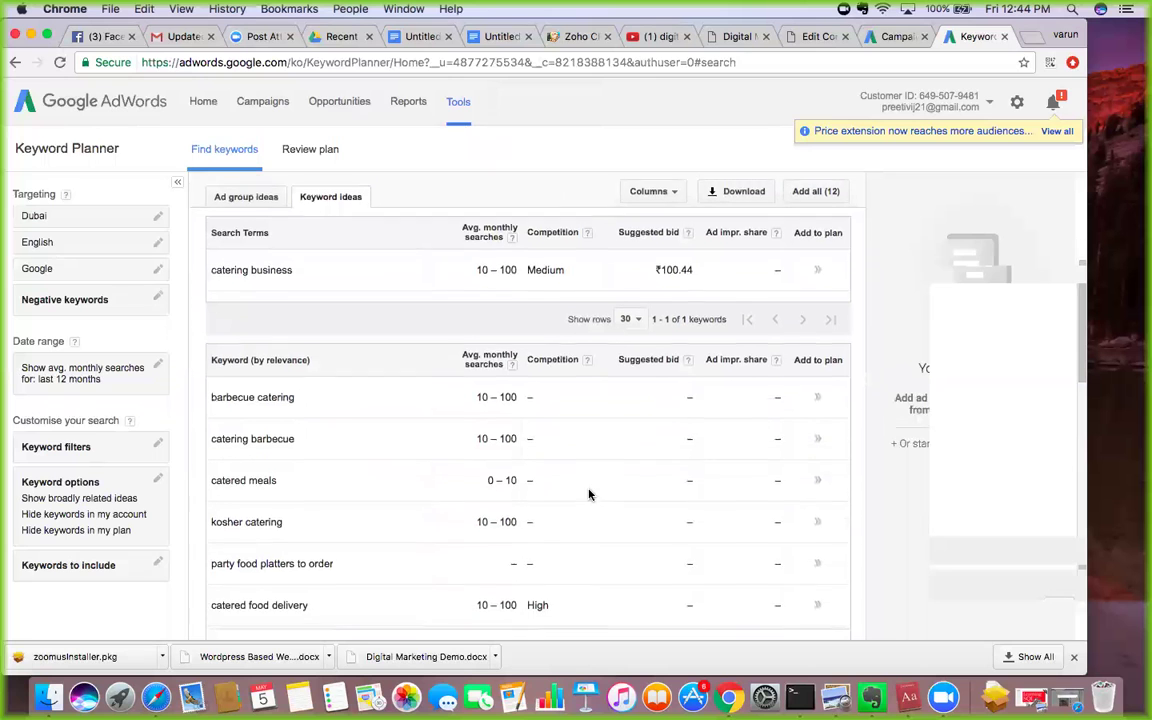
pyautogui.scroll(2, 589, 494)
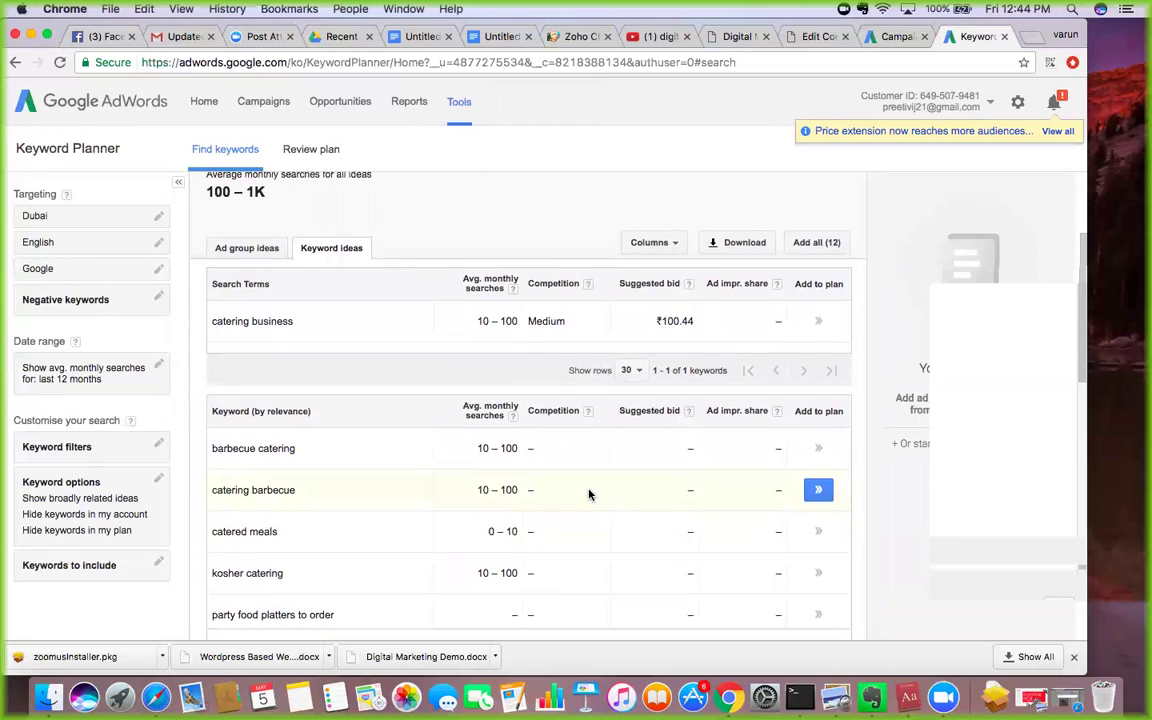
pyautogui.scroll(4, 589, 494)
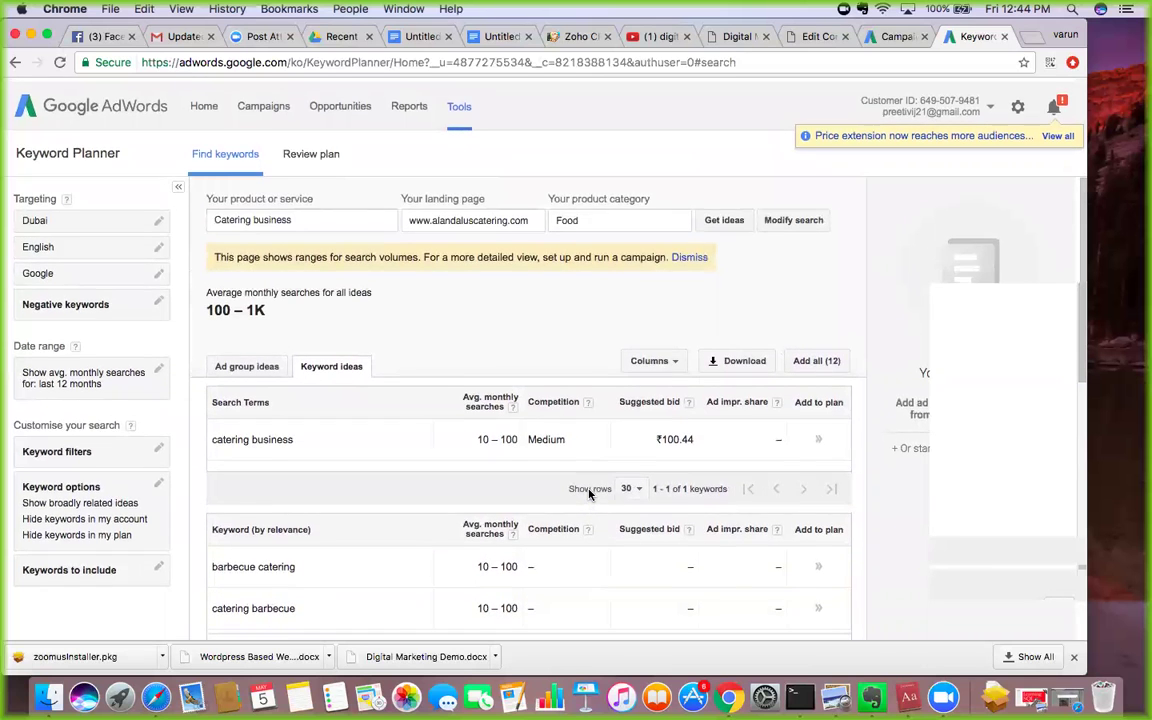
pyautogui.scroll(-1, 589, 494)
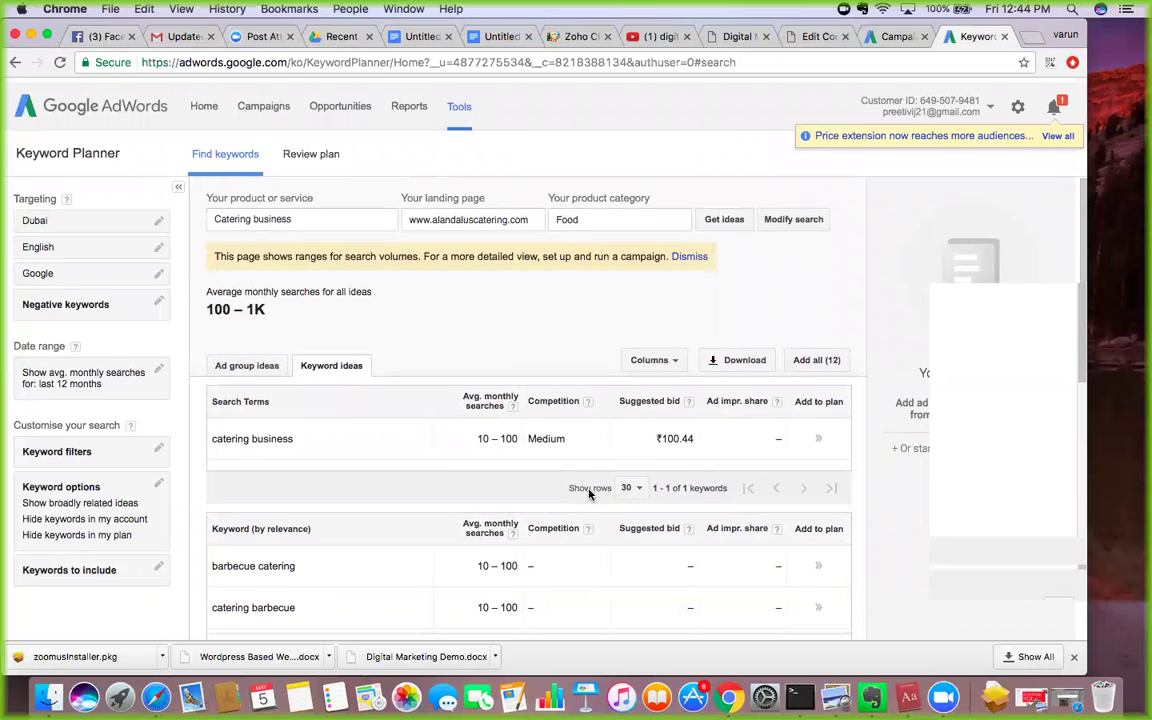
pyautogui.scroll(-10, 589, 494)
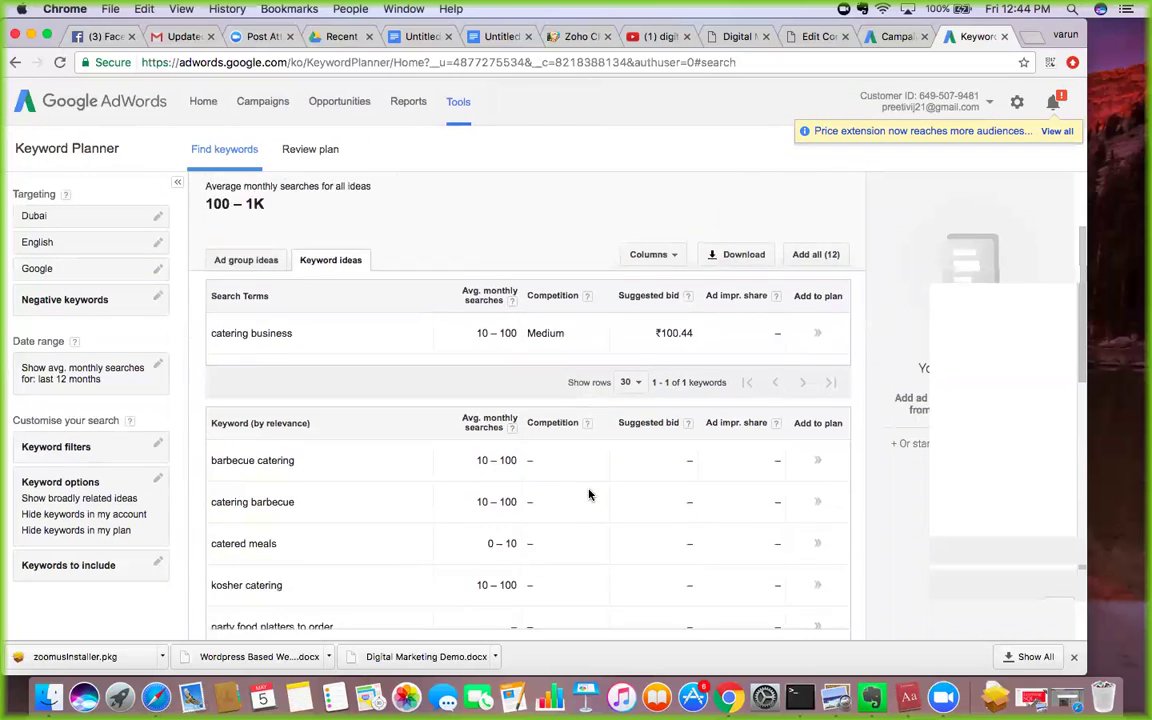
pyautogui.scroll(-3, 587, 491)
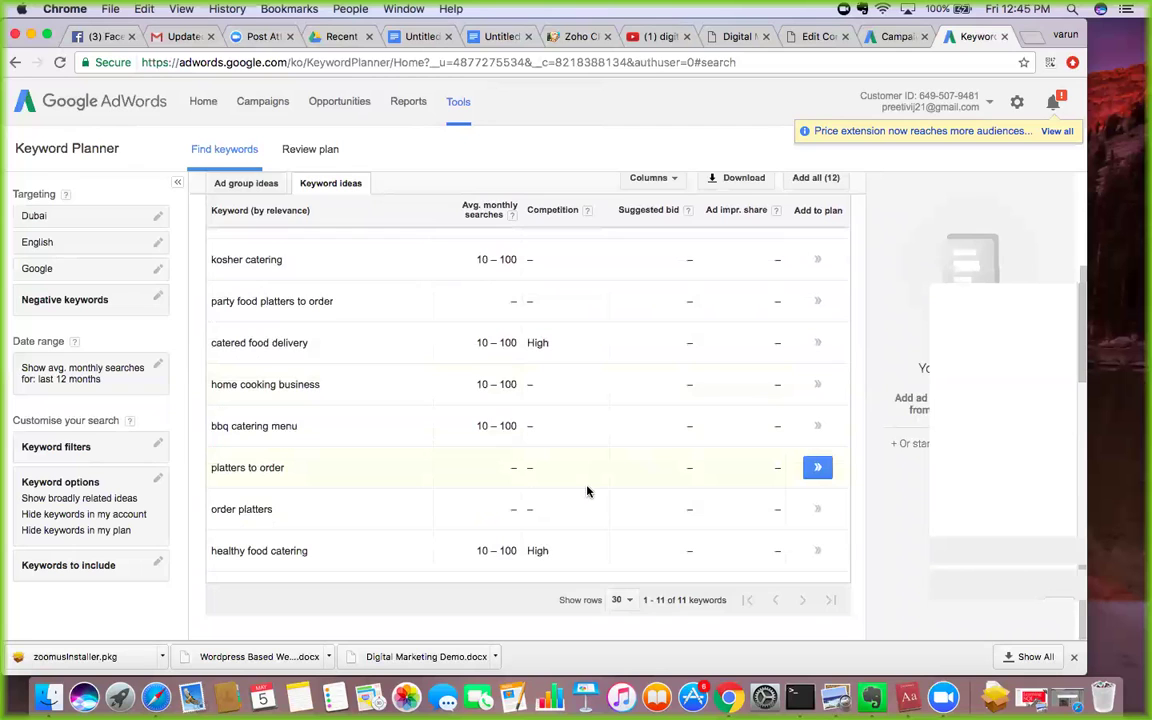
pyautogui.scroll(7, 587, 491)
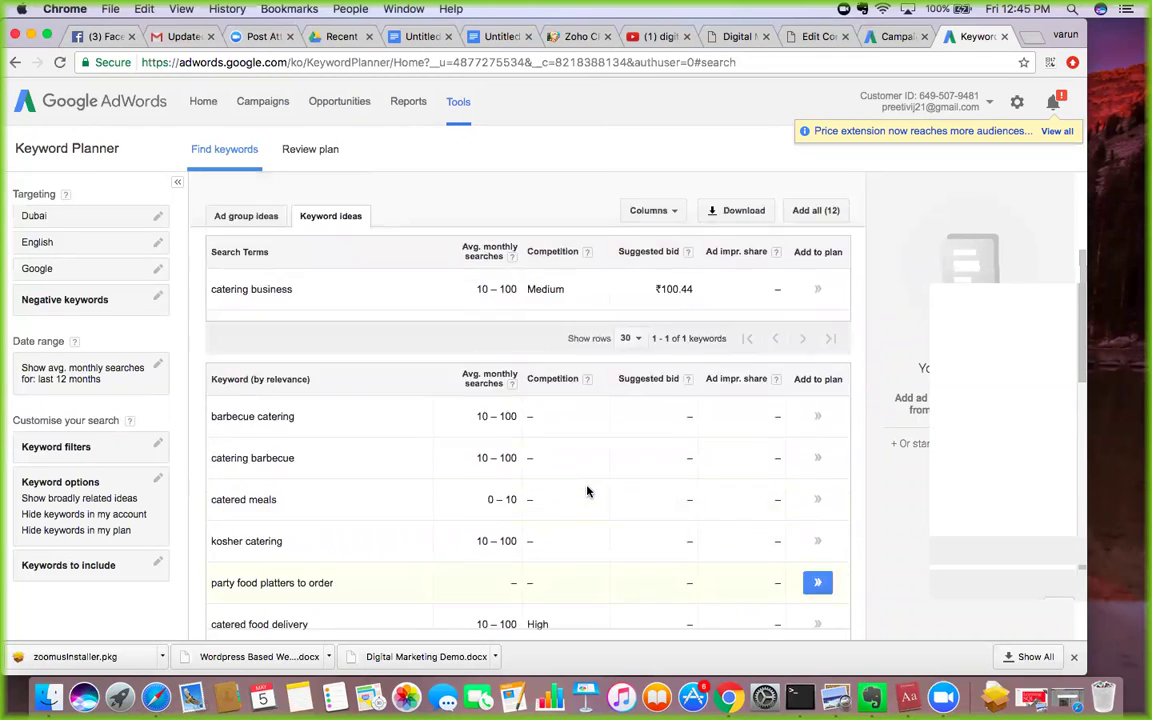
pyautogui.scroll(4, 587, 491)
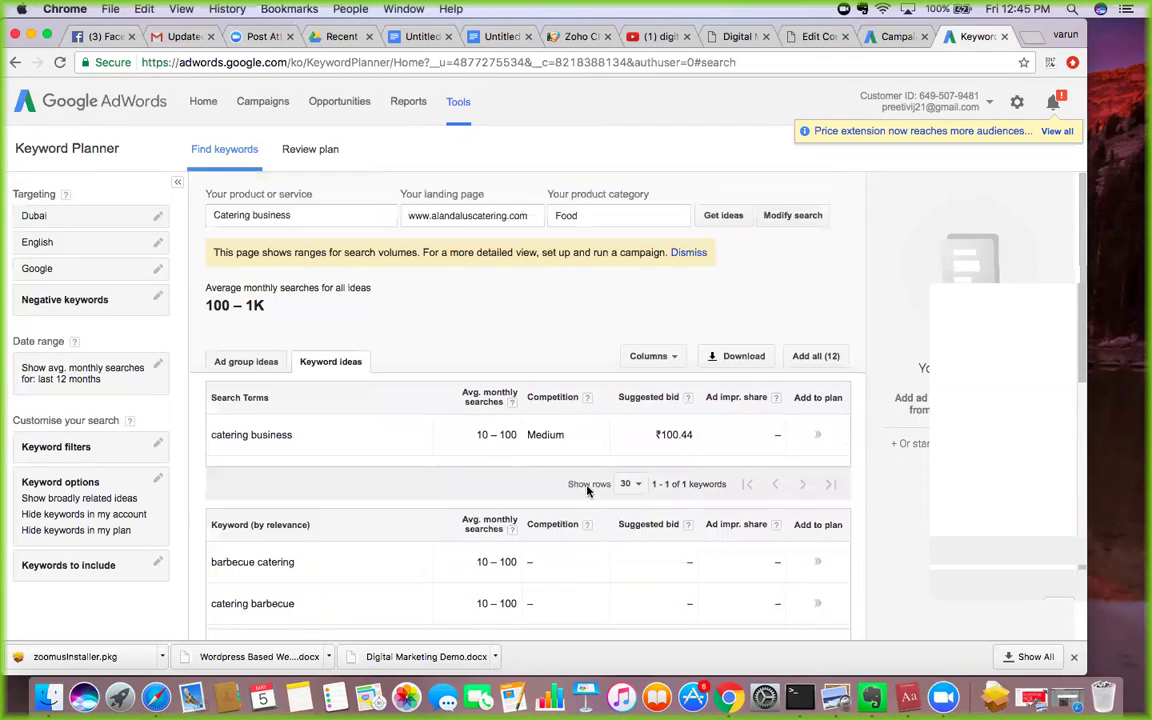
pyautogui.click(688, 526)
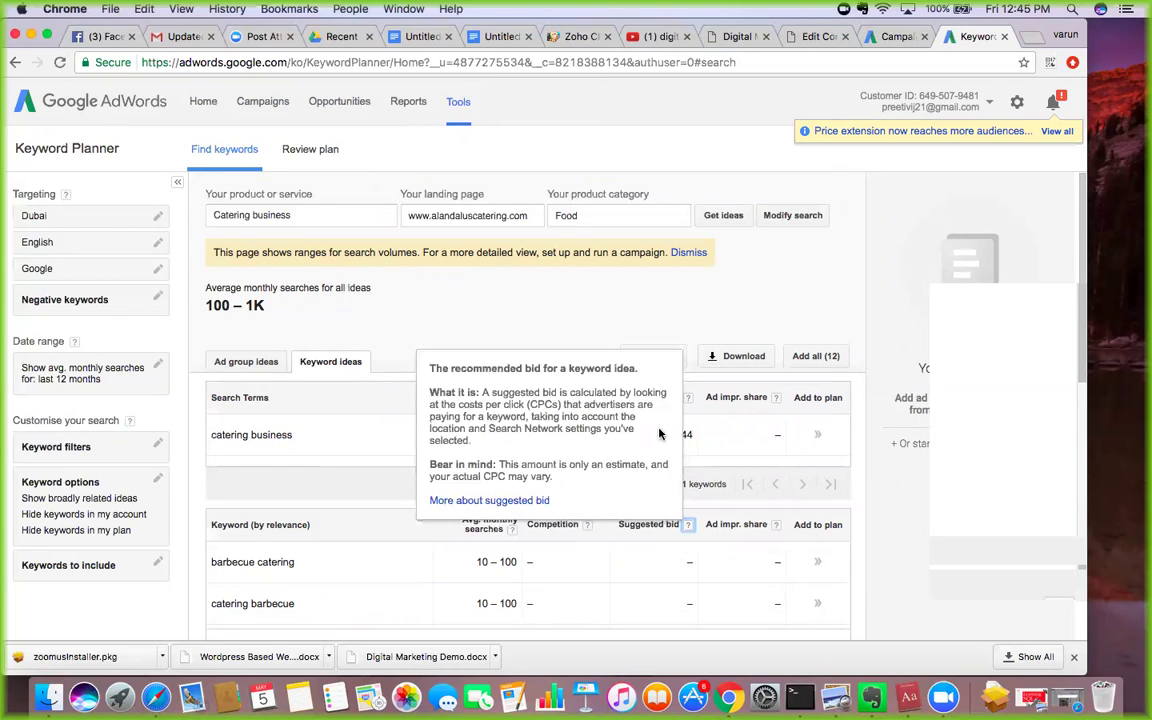
pyautogui.click(800, 480)
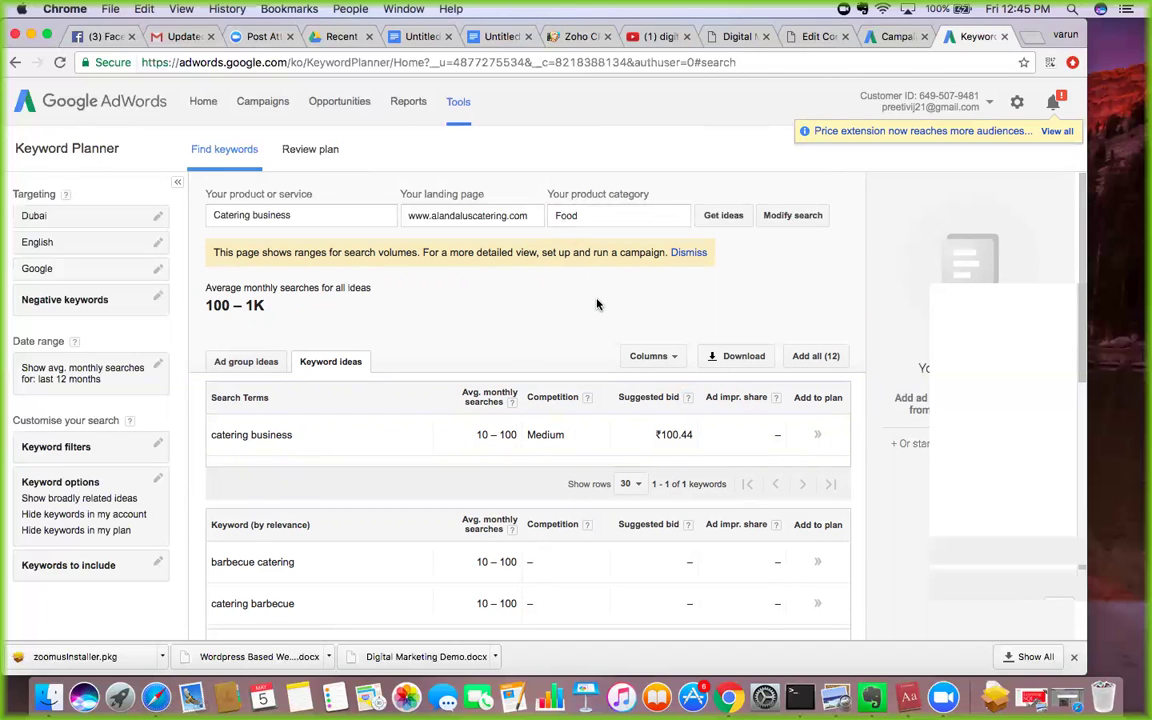
pyautogui.scroll(-3, 597, 304)
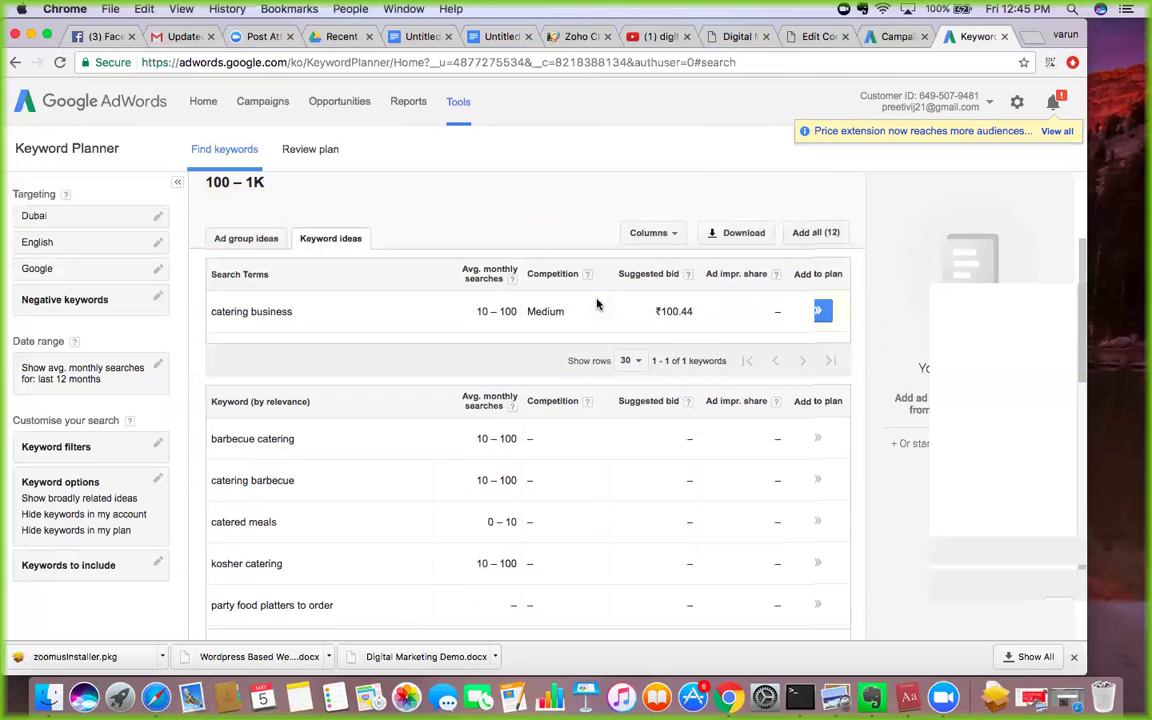
pyautogui.scroll(-4, 597, 304)
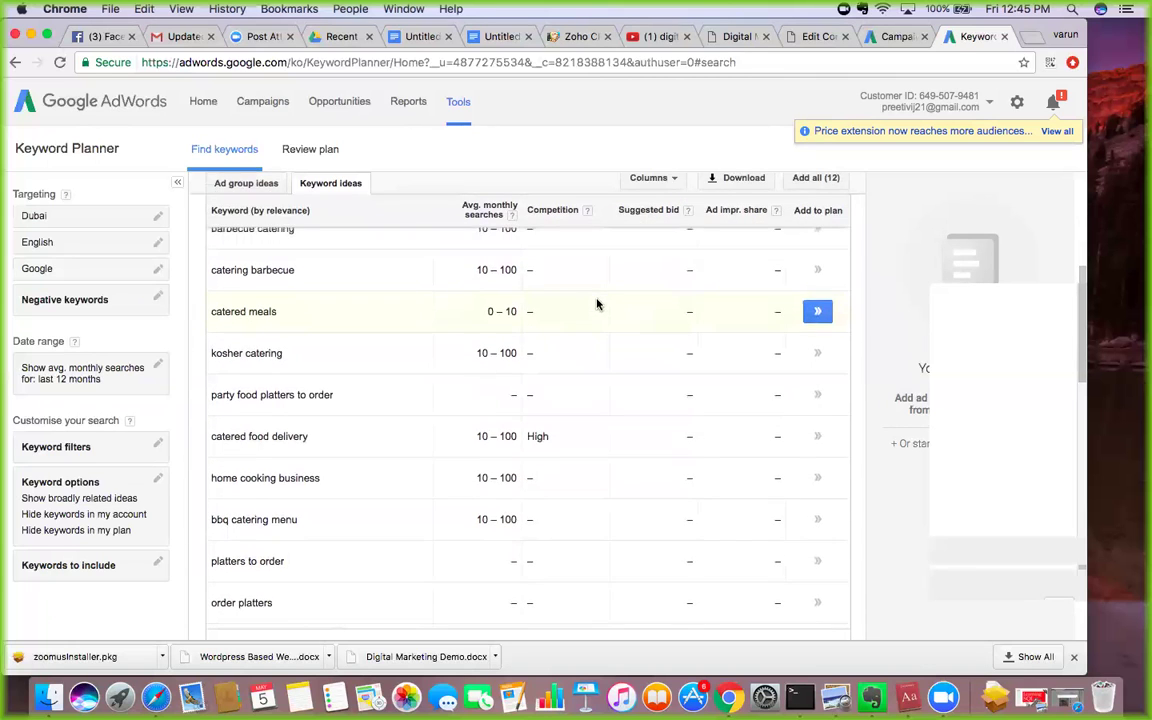
pyautogui.scroll(6, 597, 304)
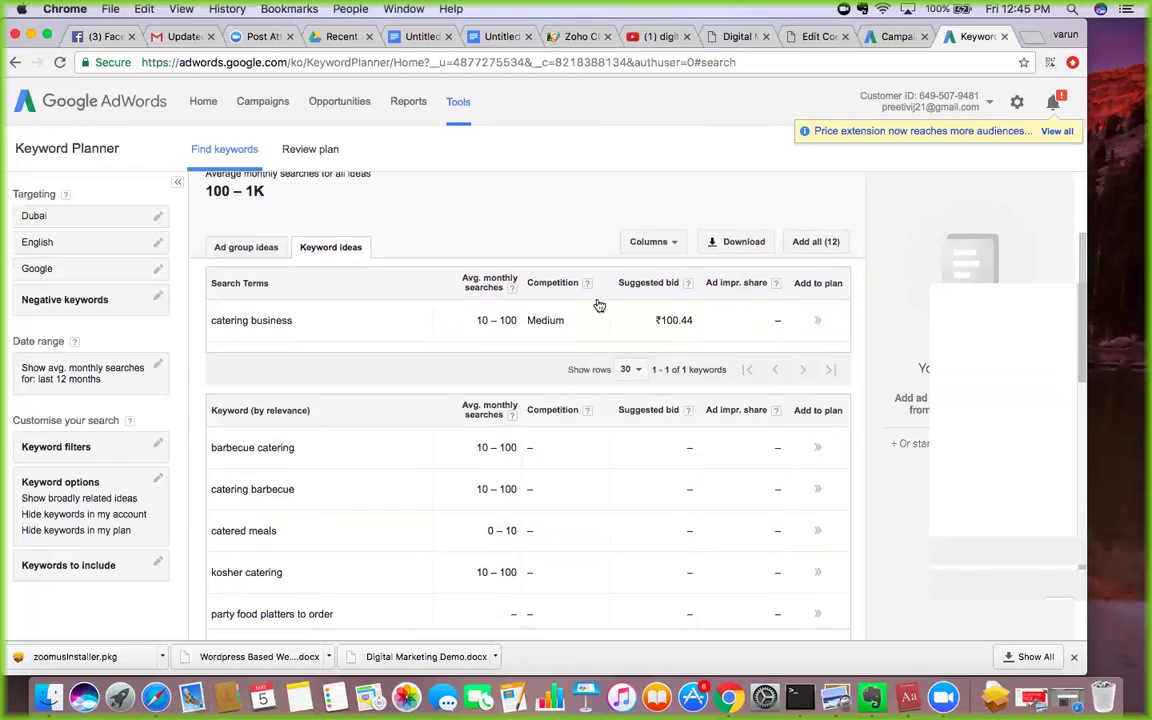
pyautogui.scroll(-4, 597, 304)
pyautogui.scroll(4, 598, 305)
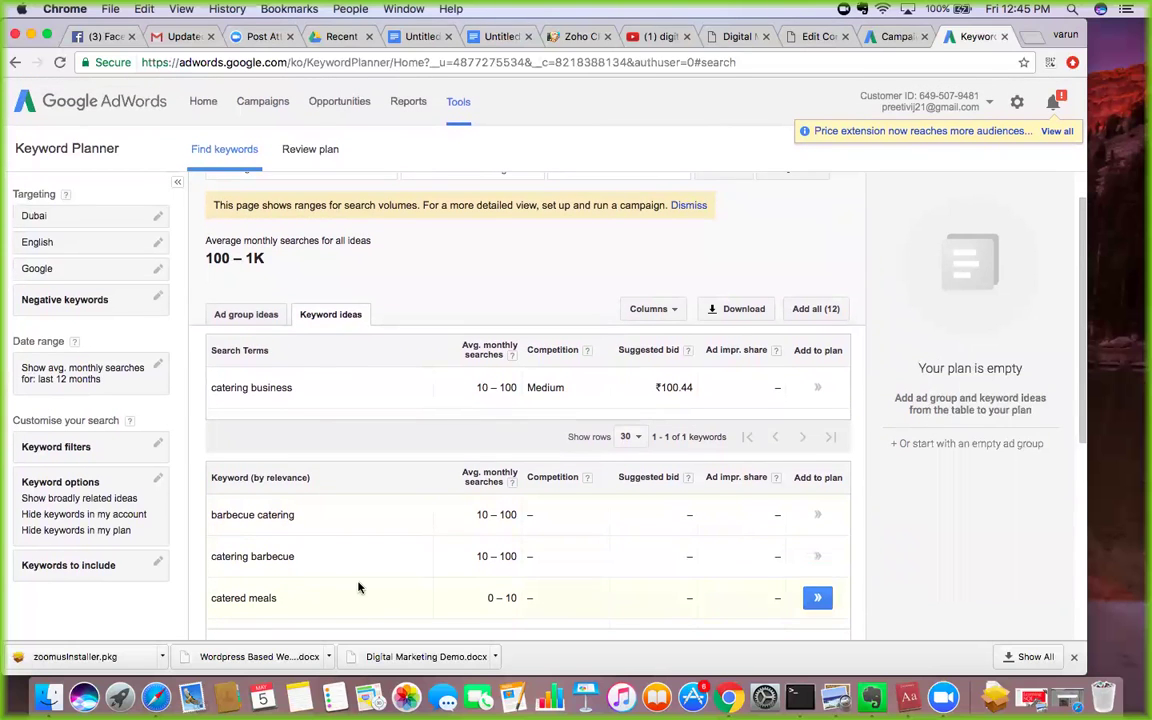
pyautogui.scroll(-3, 358, 588)
pyautogui.scroll(-3, 358, 588)
pyautogui.scroll(1, 358, 588)
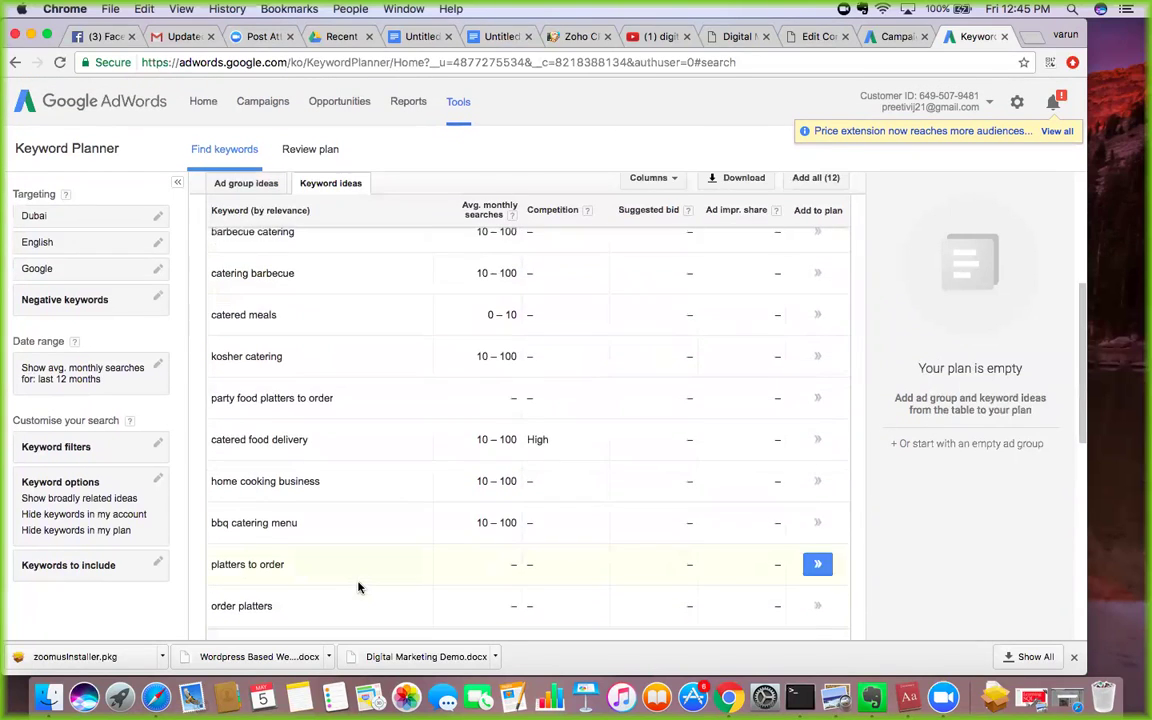
pyautogui.scroll(-2, 358, 588)
pyautogui.scroll(4, 358, 588)
pyautogui.scroll(3, 358, 588)
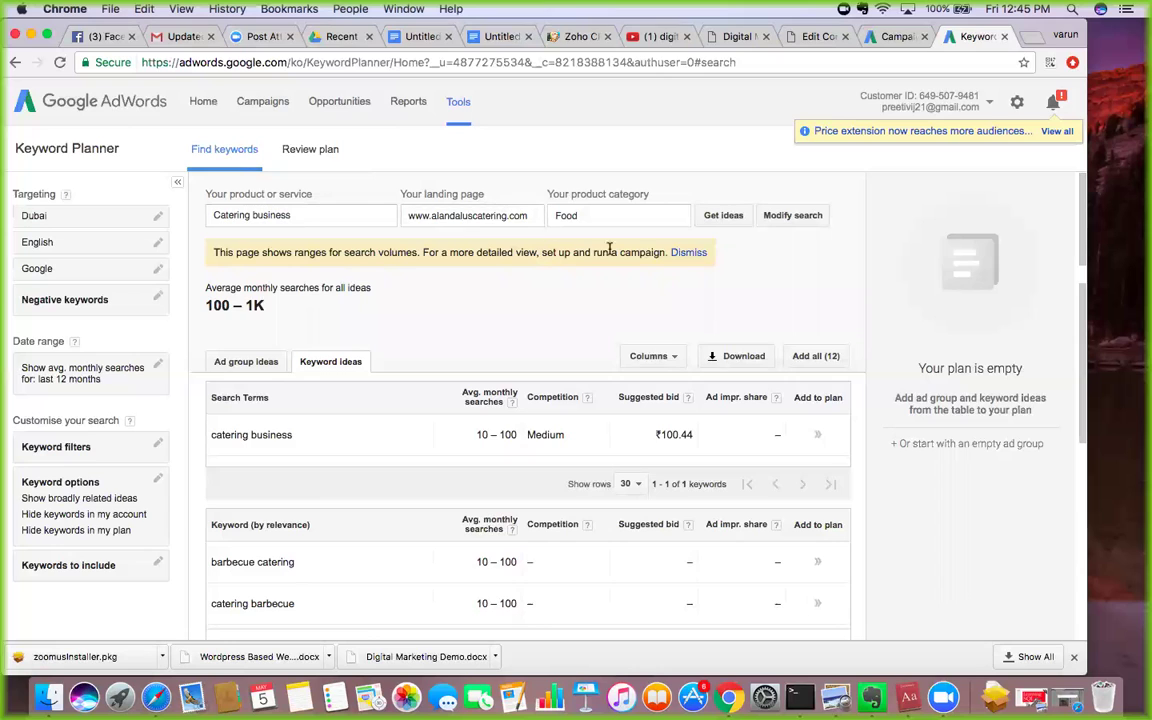
pyautogui.click(577, 216)
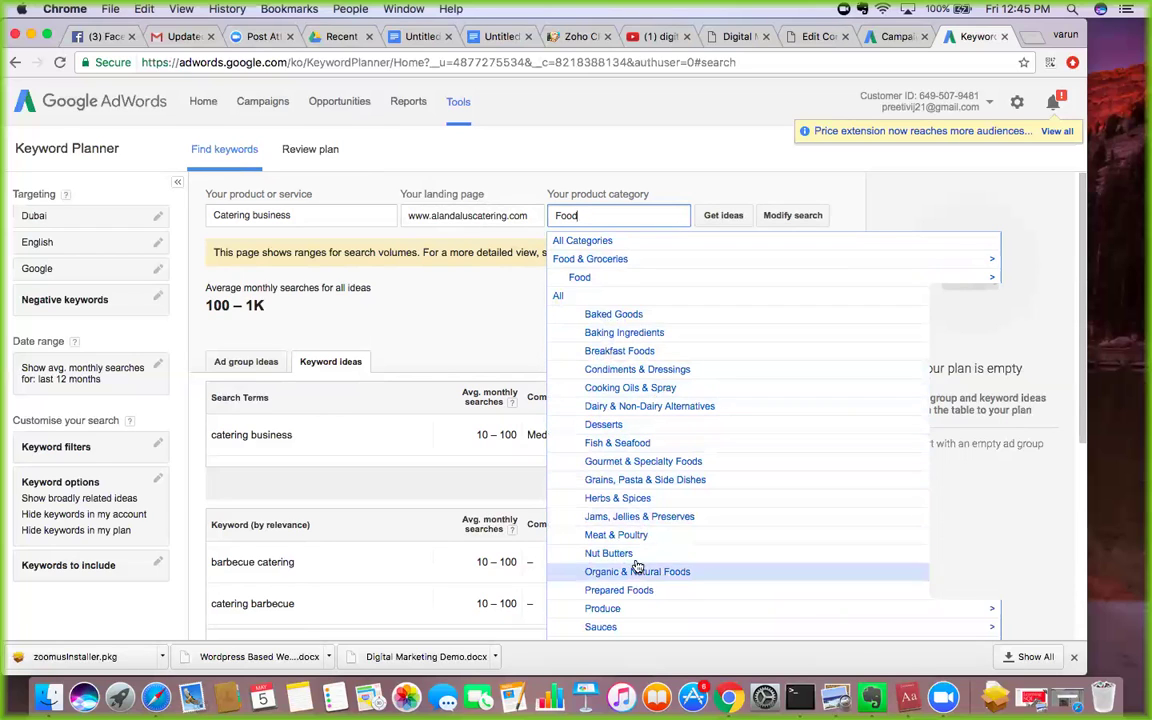
pyautogui.click(619, 262)
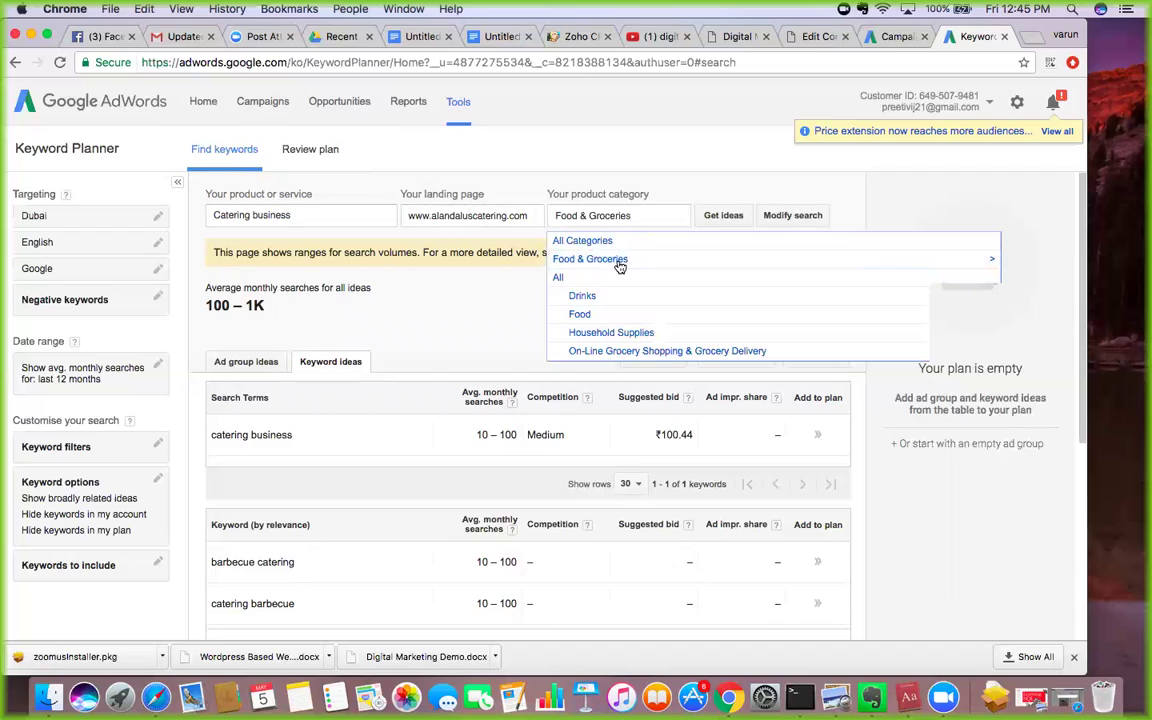
pyautogui.click(723, 216)
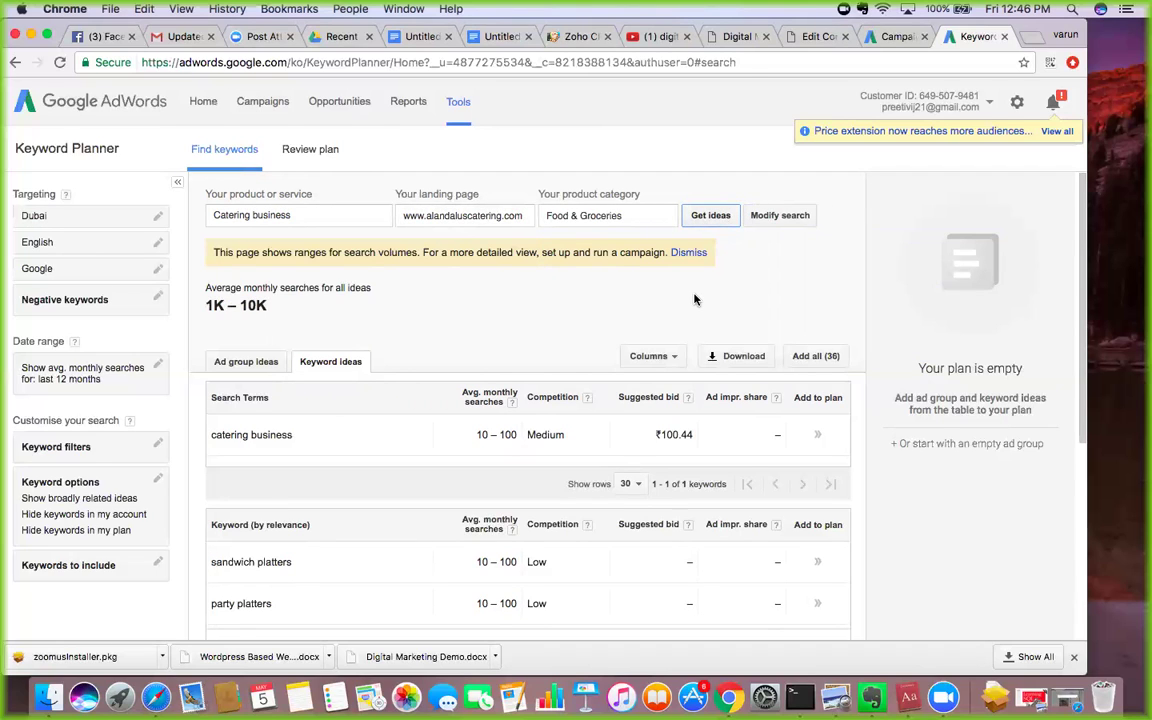
pyautogui.scroll(-10, 683, 362)
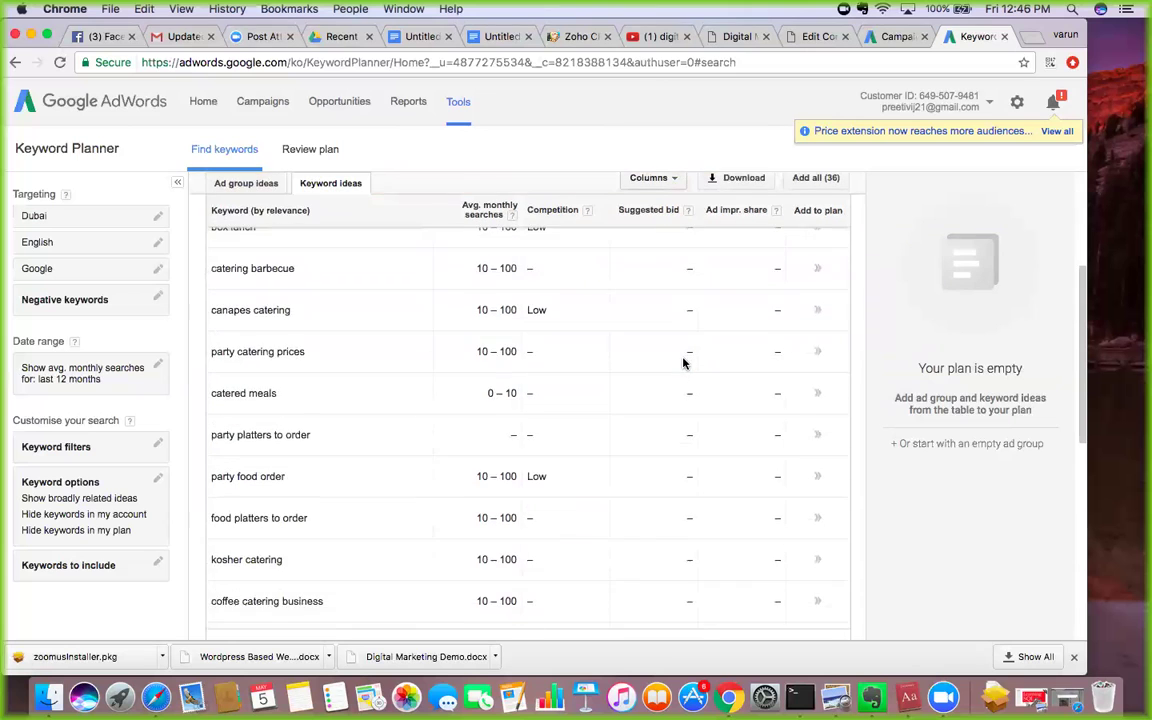
pyautogui.scroll(10, 683, 362)
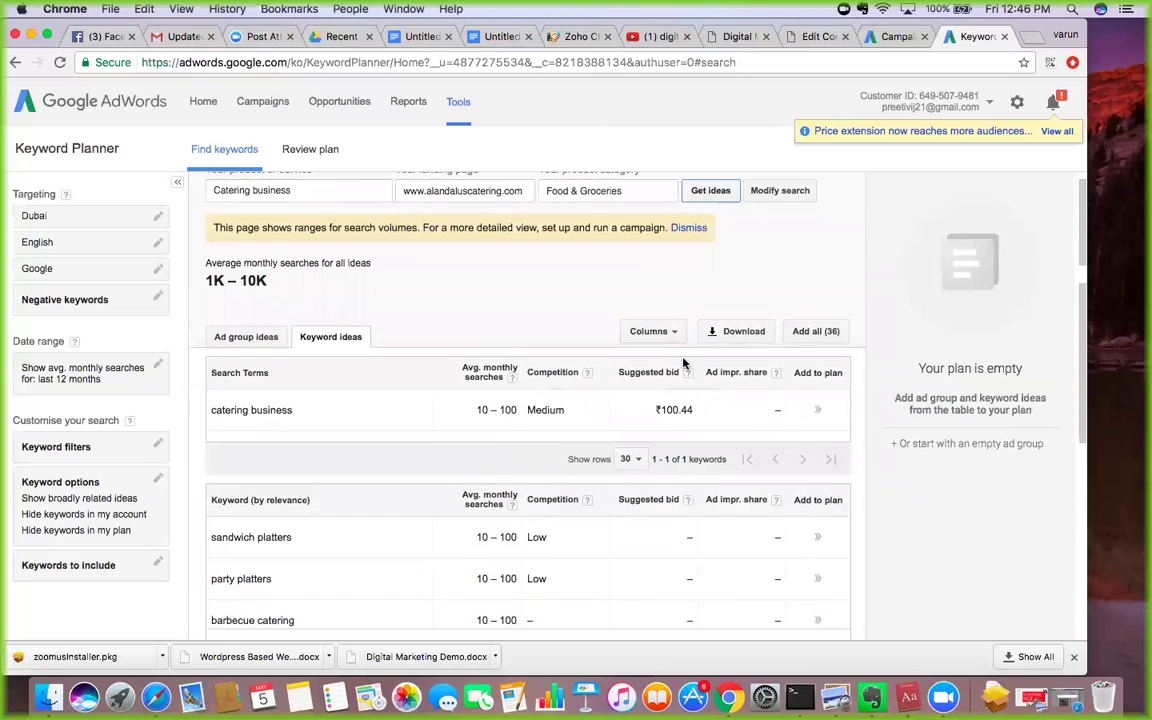
pyautogui.scroll(-5, 683, 362)
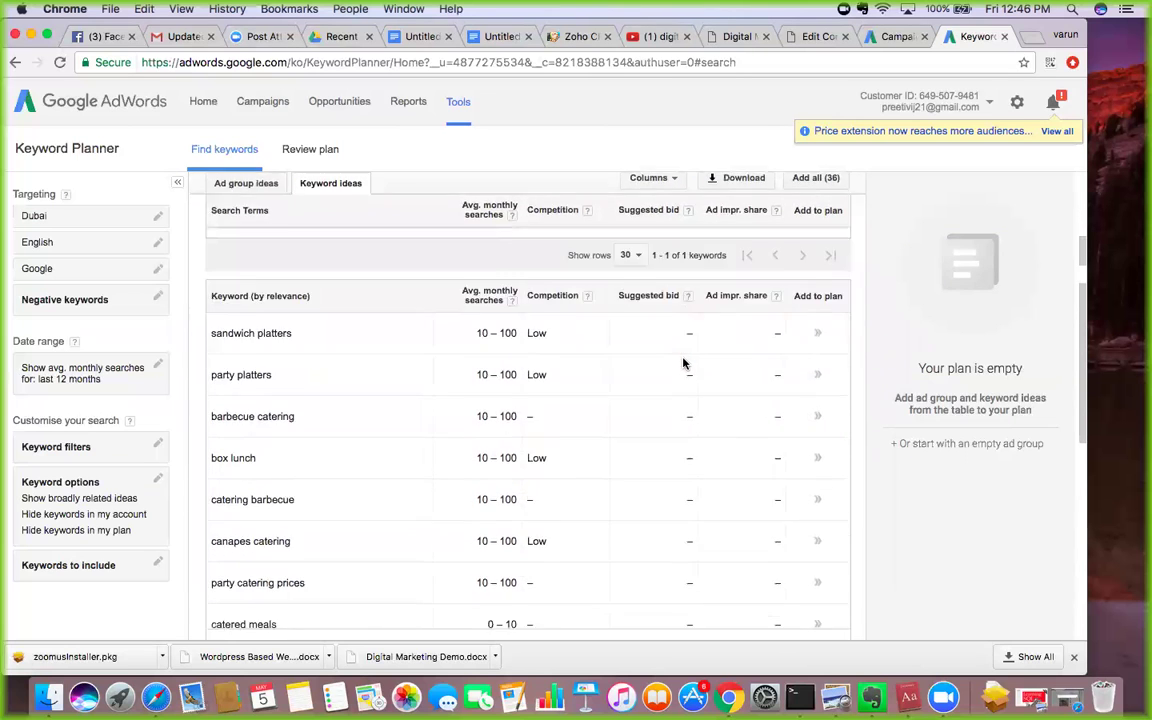
pyautogui.scroll(-9, 683, 363)
pyautogui.scroll(-2, 683, 363)
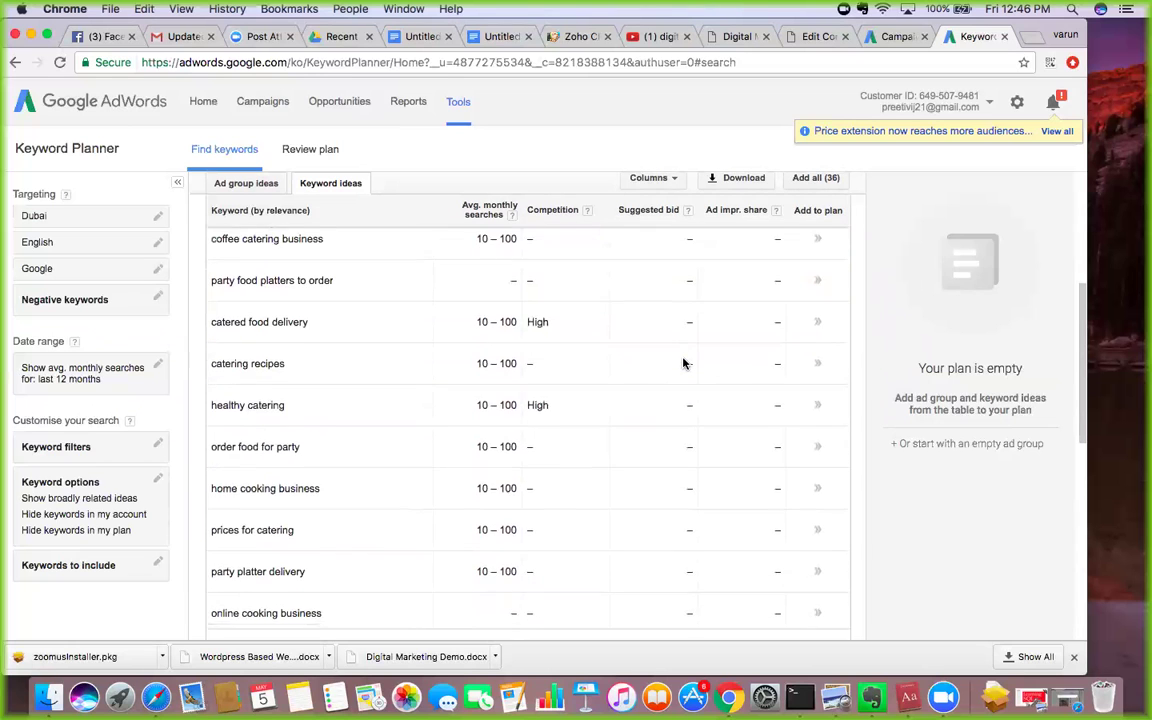
pyautogui.scroll(-5, 683, 363)
pyautogui.scroll(15, 683, 363)
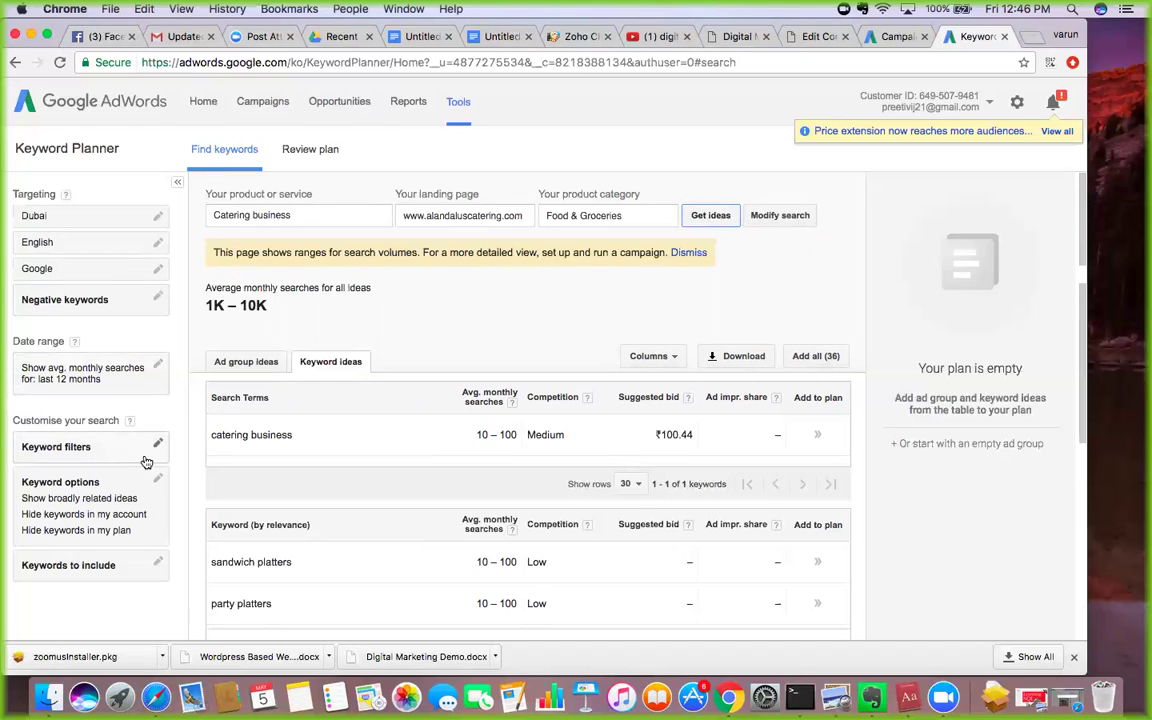
pyautogui.click(158, 444)
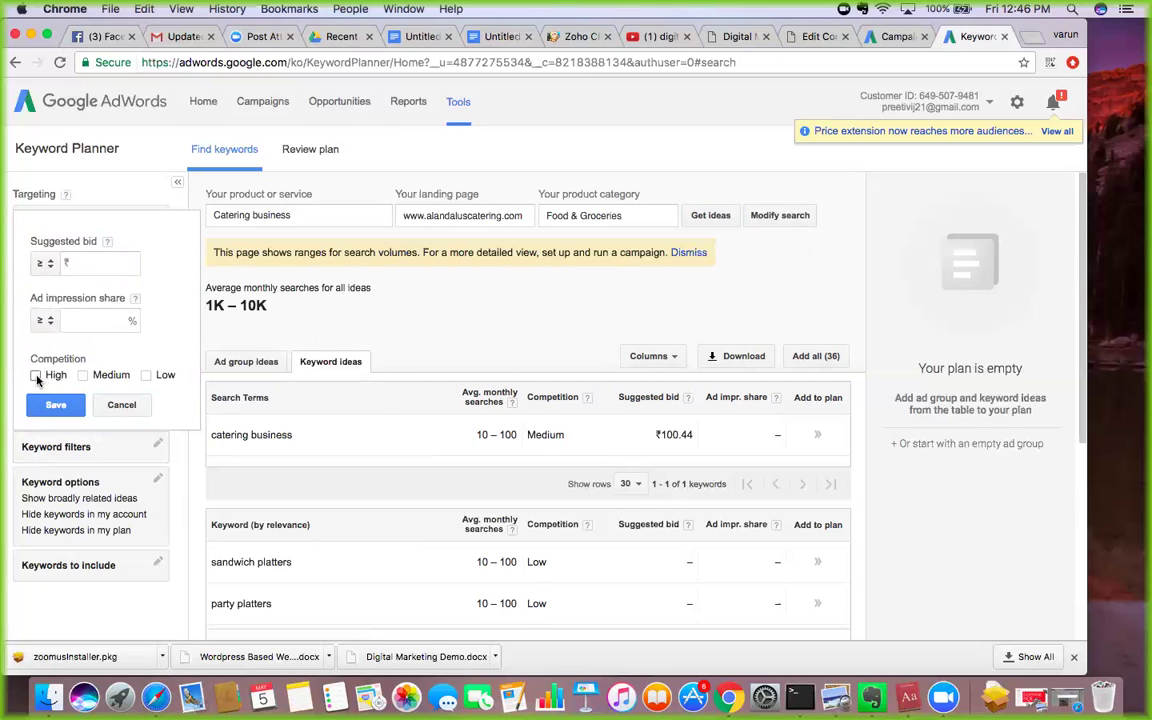
pyautogui.click(40, 265)
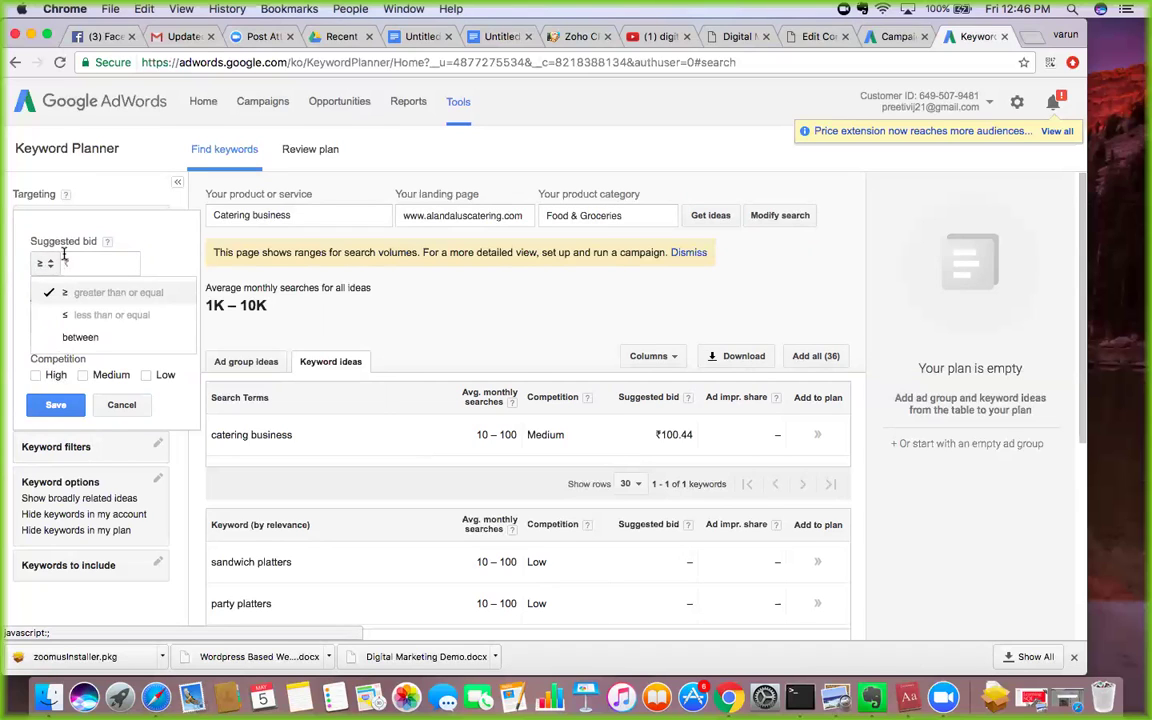
pyautogui.click(123, 229)
pyautogui.click(48, 321)
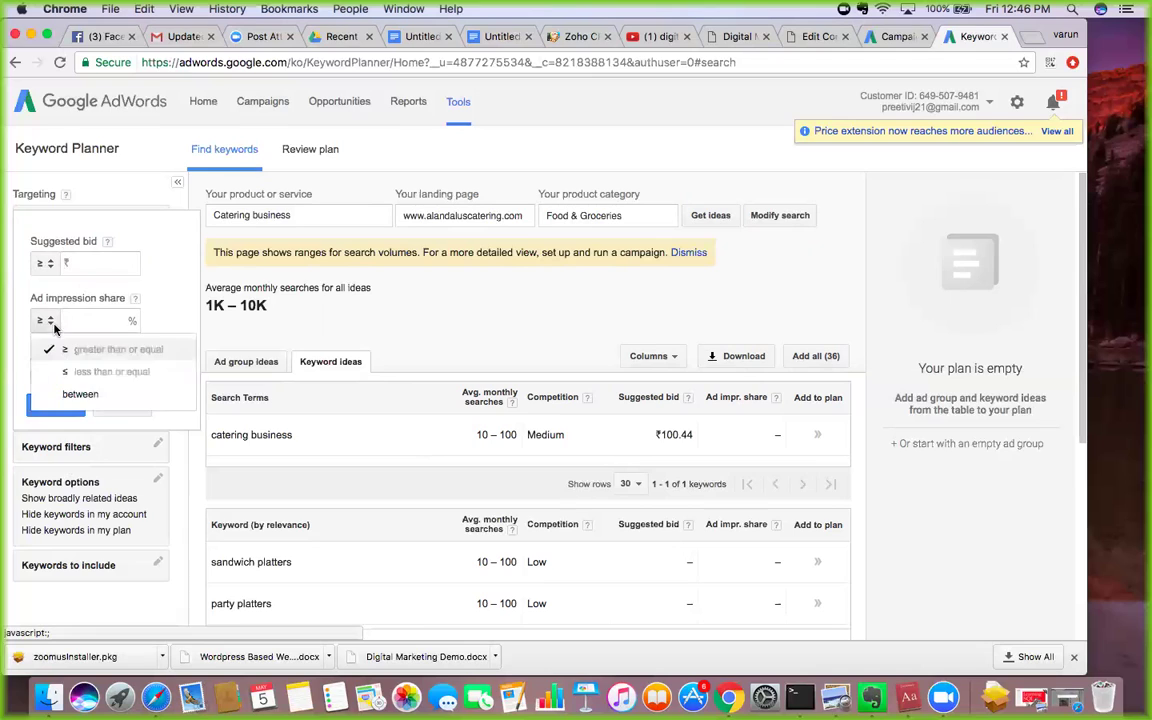
pyautogui.click(162, 316)
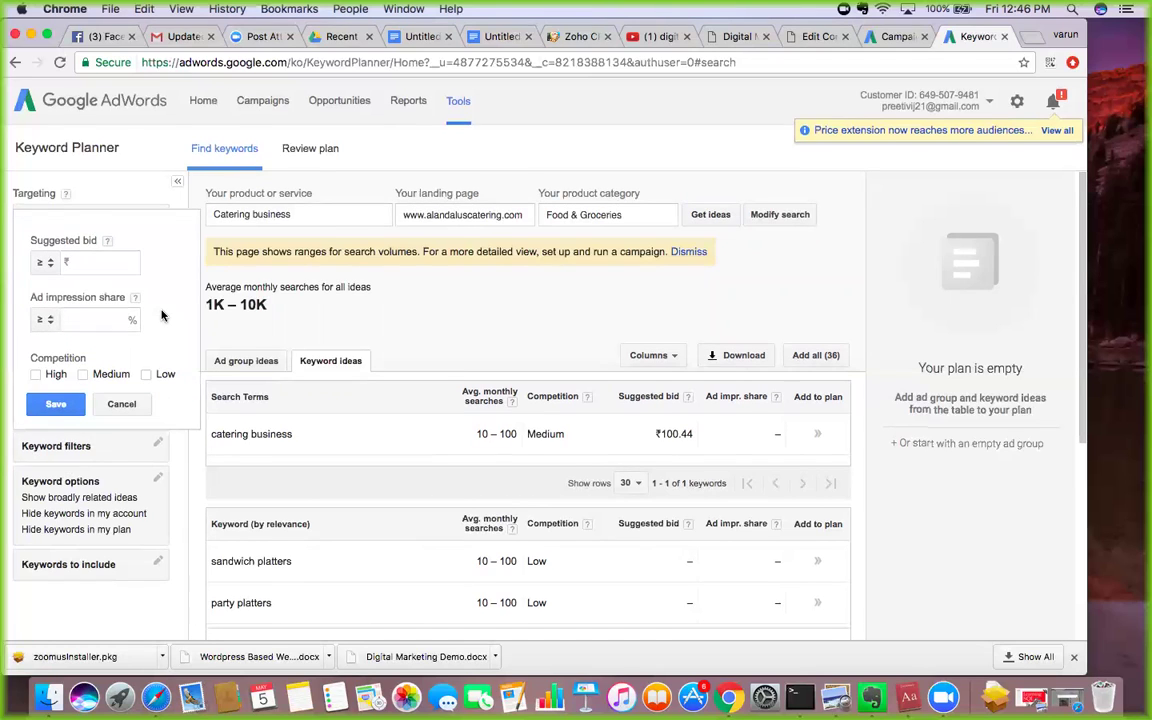
pyautogui.click(203, 104)
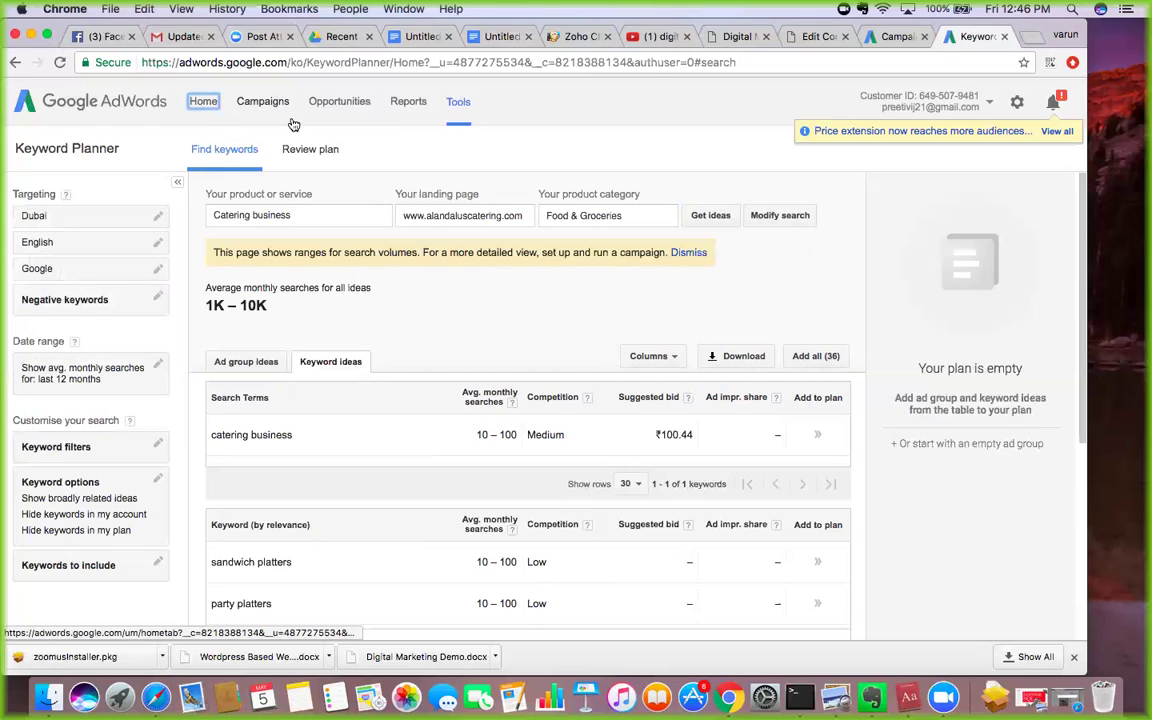
# - Open the Home dashboard and scroll through its all-time performance summary
pyautogui.click(1015, 104)
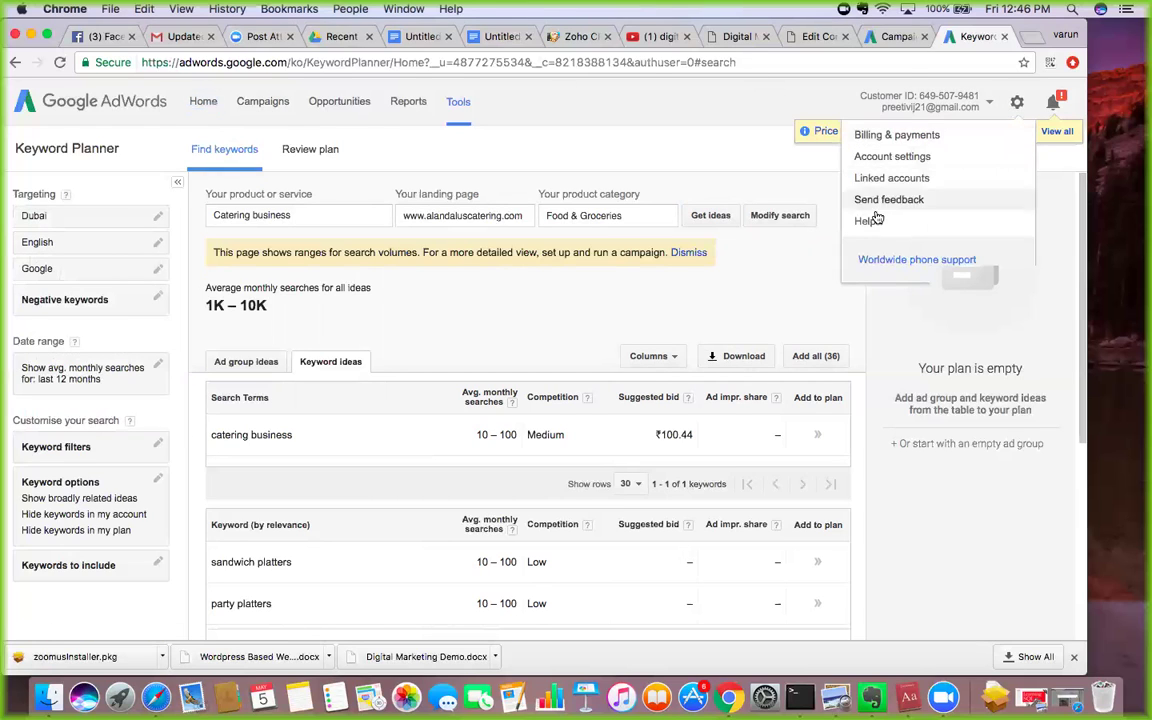
pyautogui.click(688, 116)
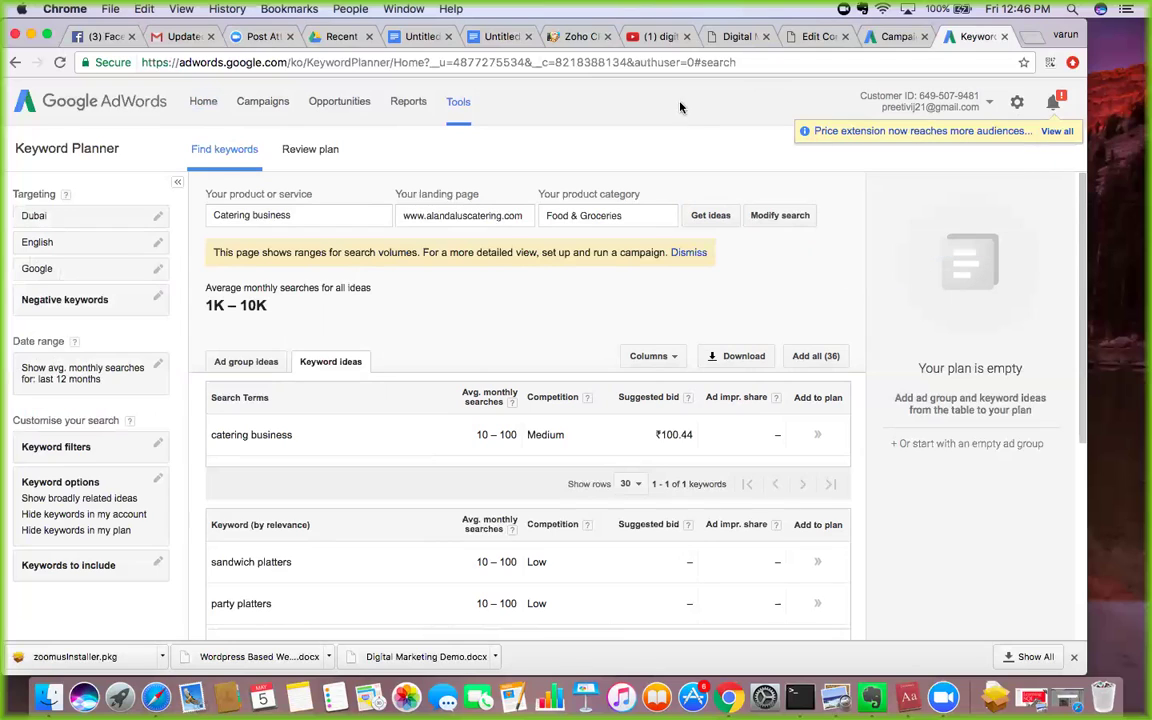
pyautogui.click(210, 104)
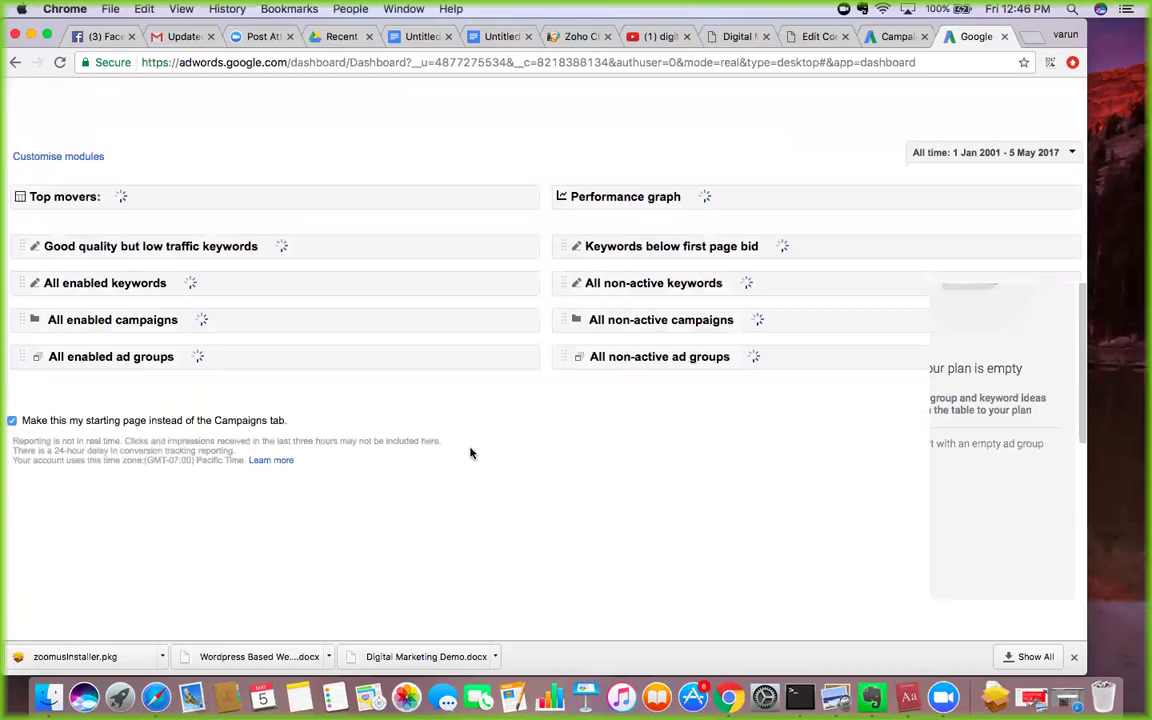
pyautogui.scroll(-3, 470, 453)
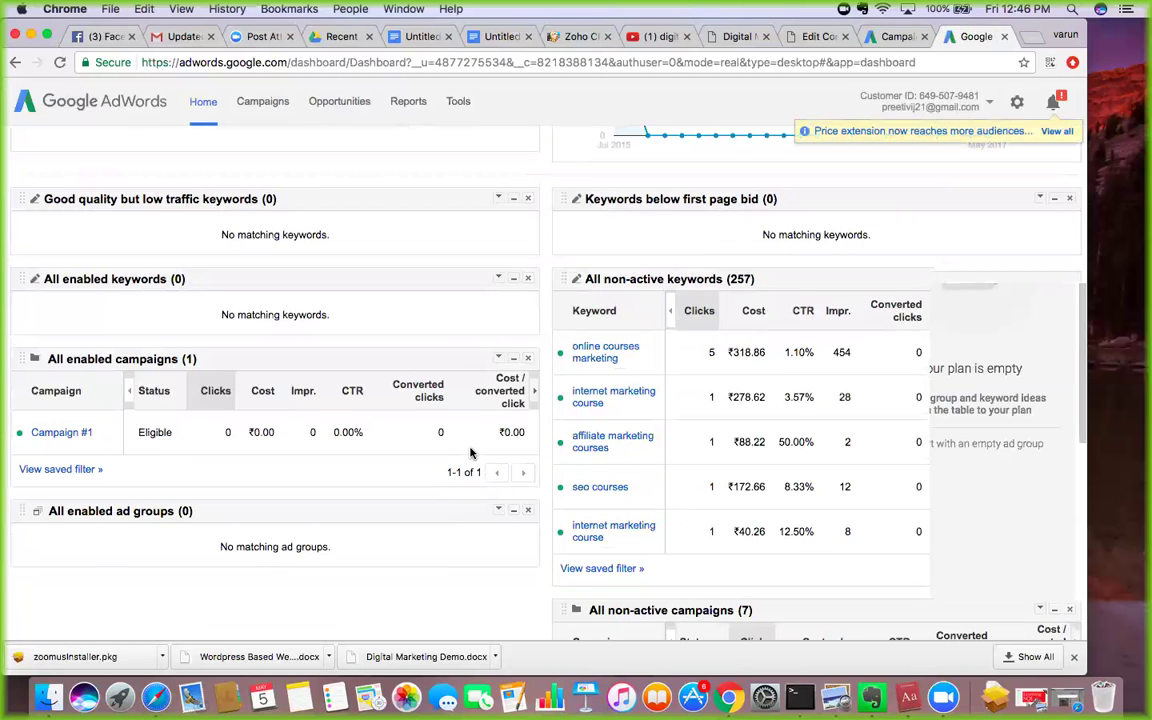
pyautogui.scroll(-1, 470, 453)
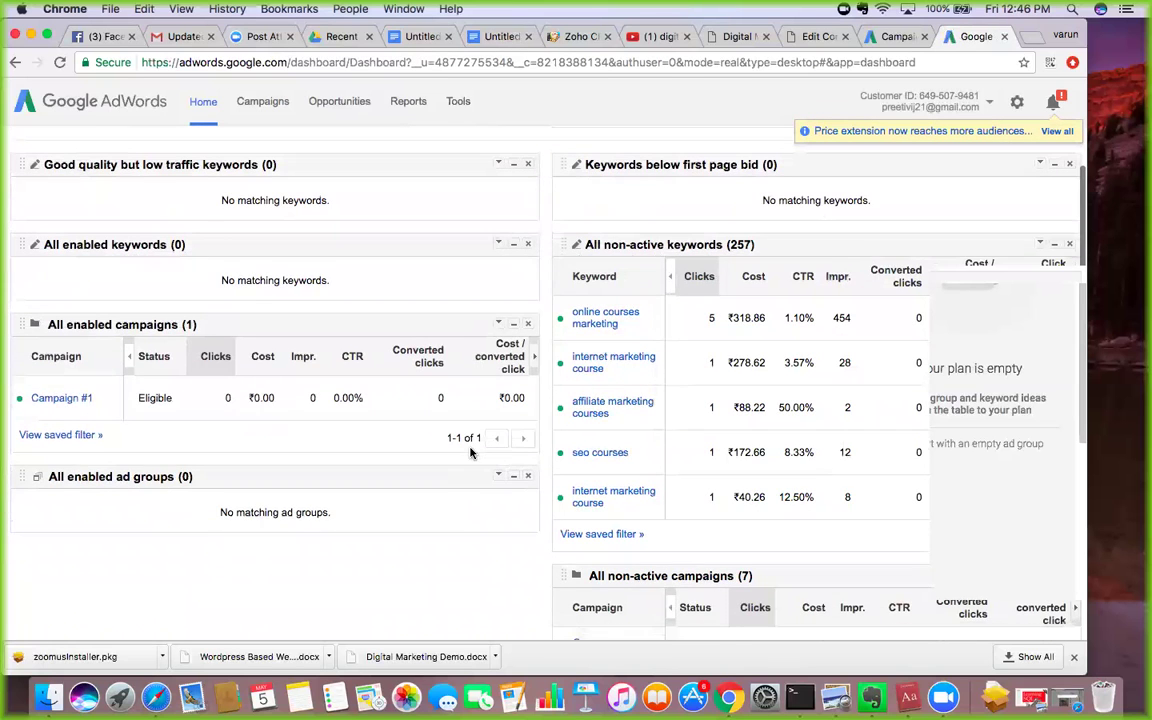
pyautogui.scroll(3, 470, 453)
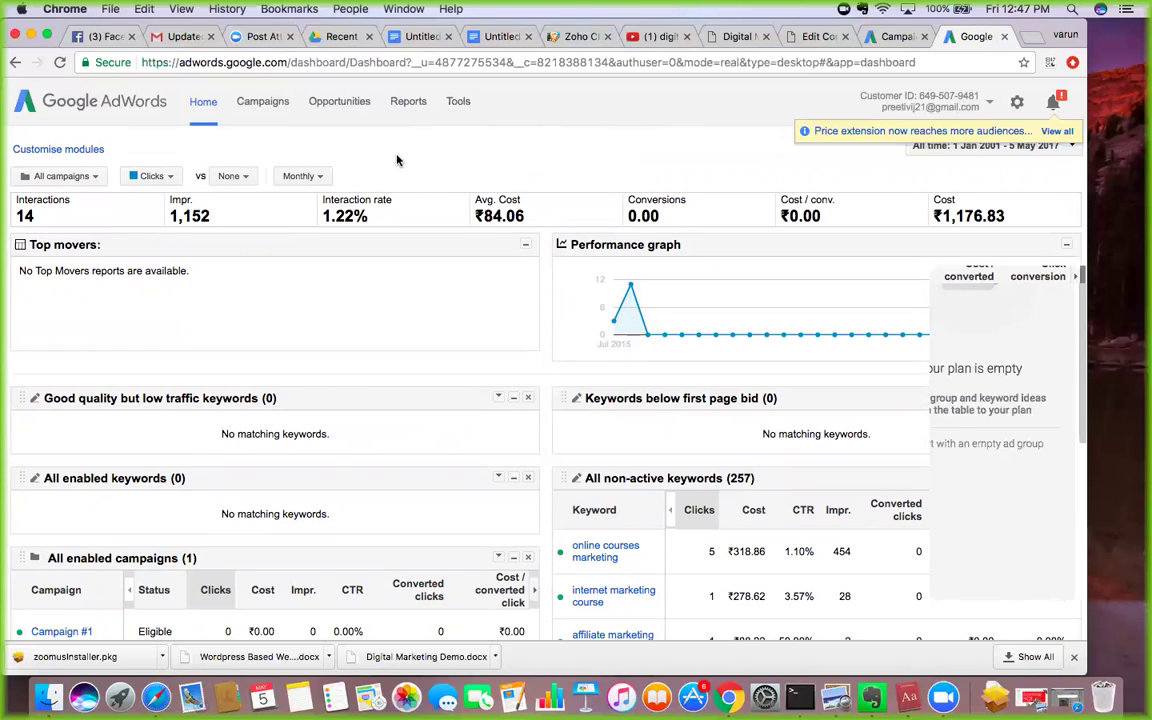
# - Scroll the All campaigns table: Campaign #1 Eligible at ₹1,000/day, the others Paused
pyautogui.click(252, 104)
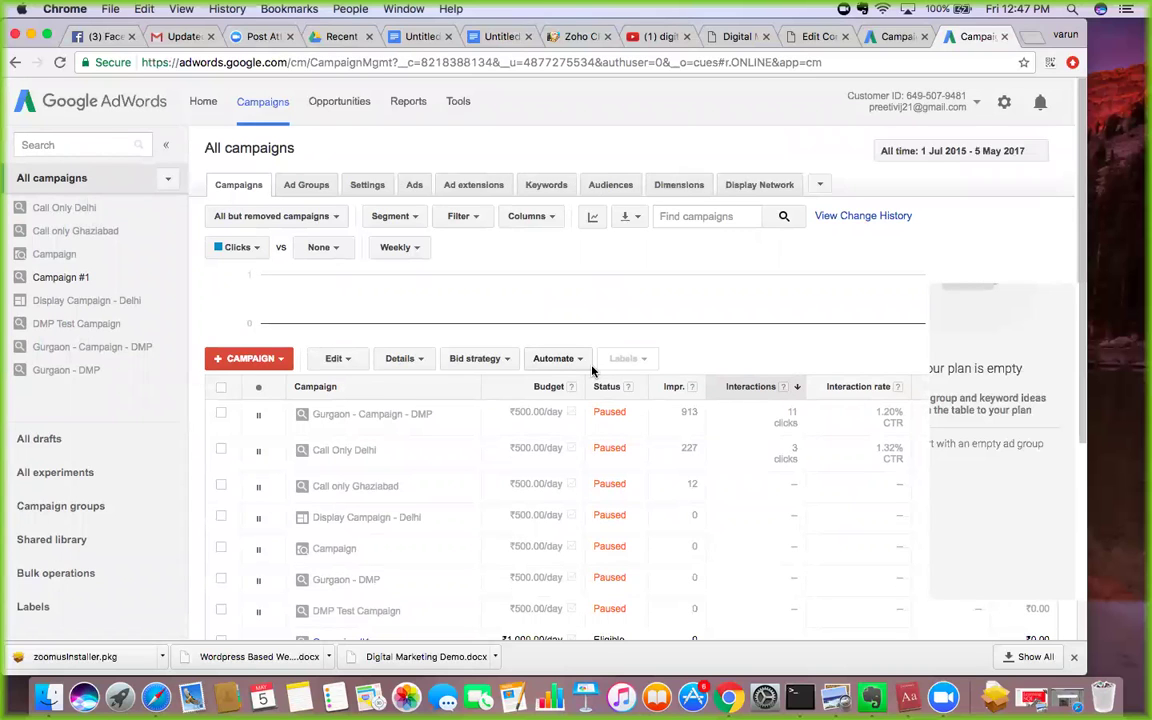
pyautogui.scroll(-2, 592, 371)
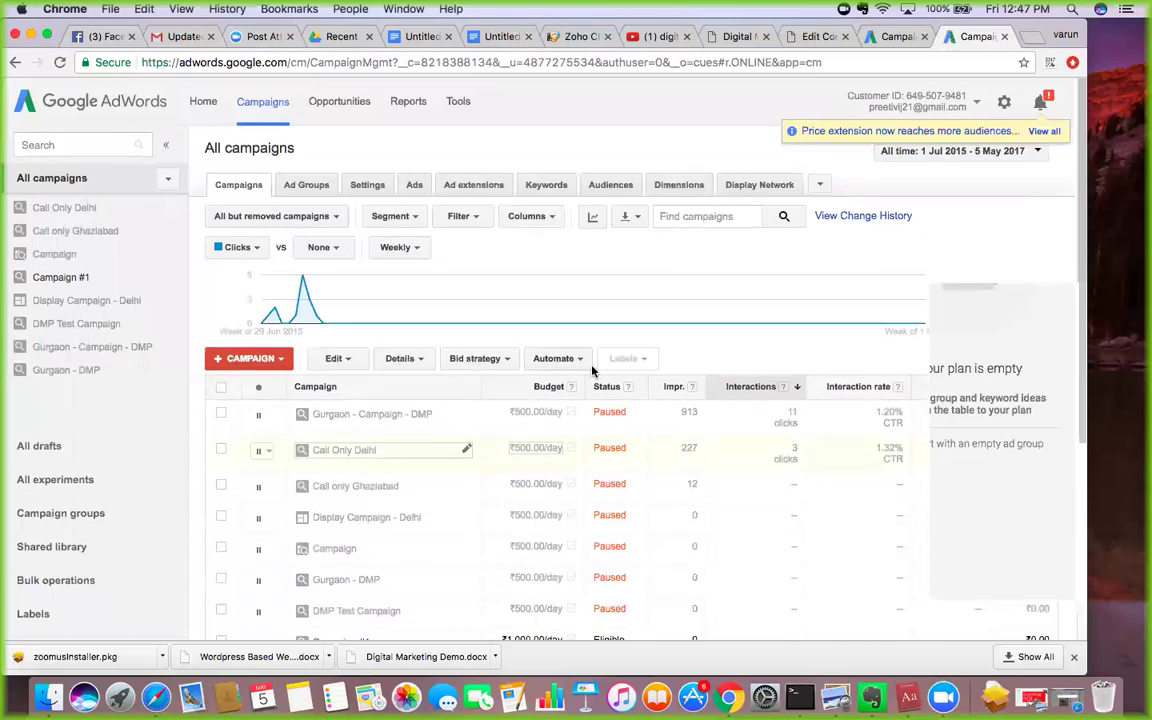
pyautogui.scroll(-3, 592, 371)
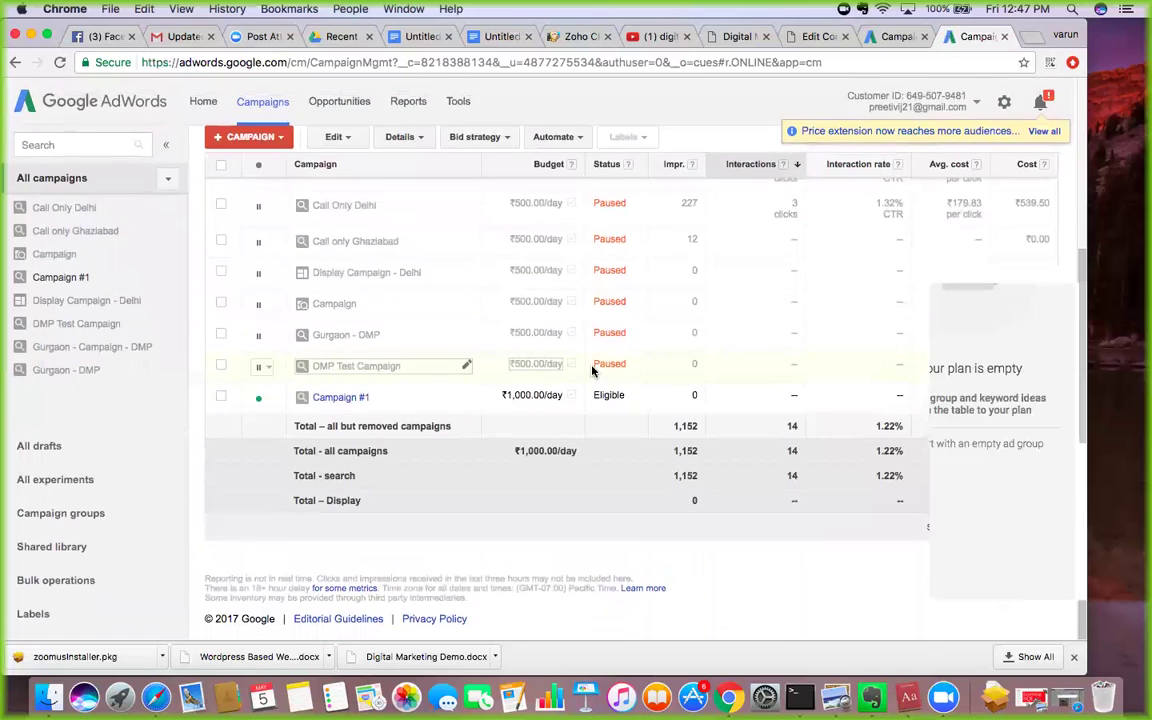
pyautogui.scroll(5, 592, 371)
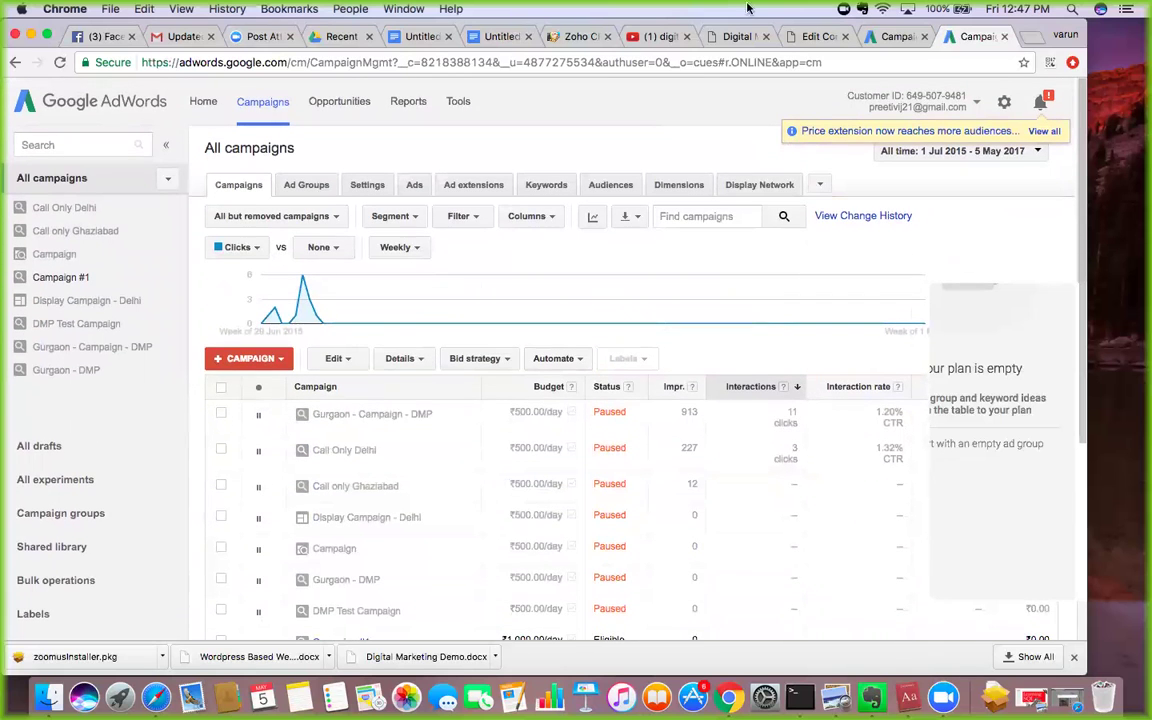
# - Go back two pages in the campaigns tab, then return to the new campaign's settings
pyautogui.click(897, 37)
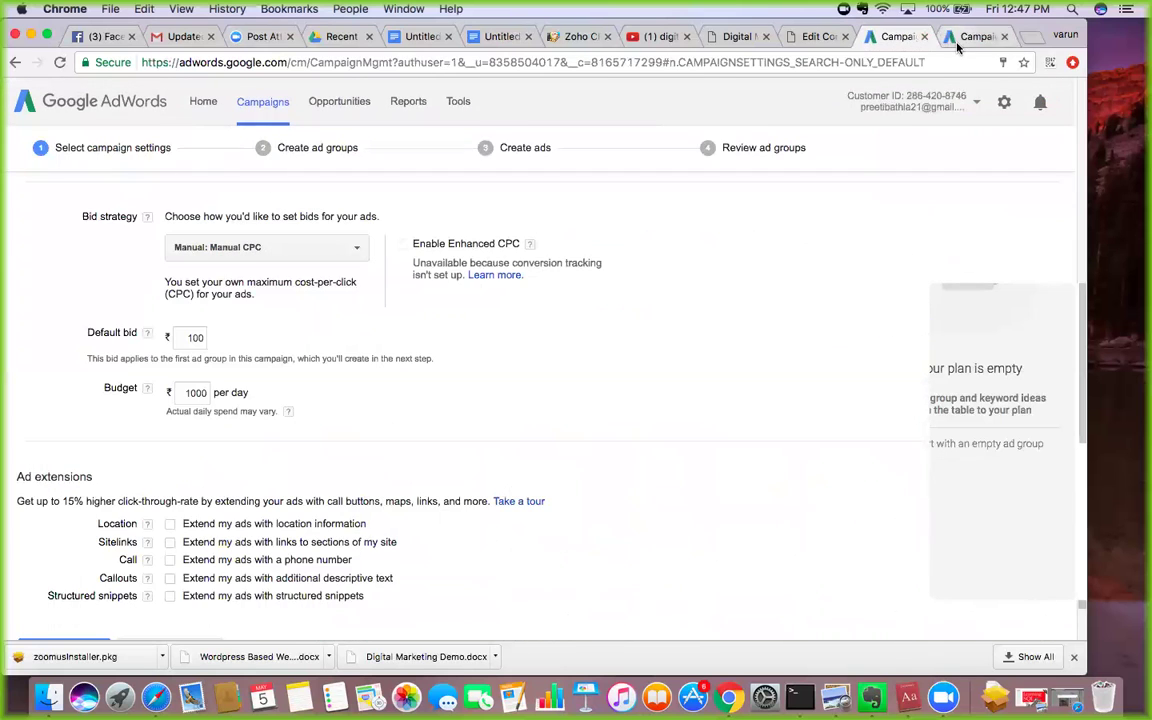
pyautogui.hotkey('ctrl', 'Tab')
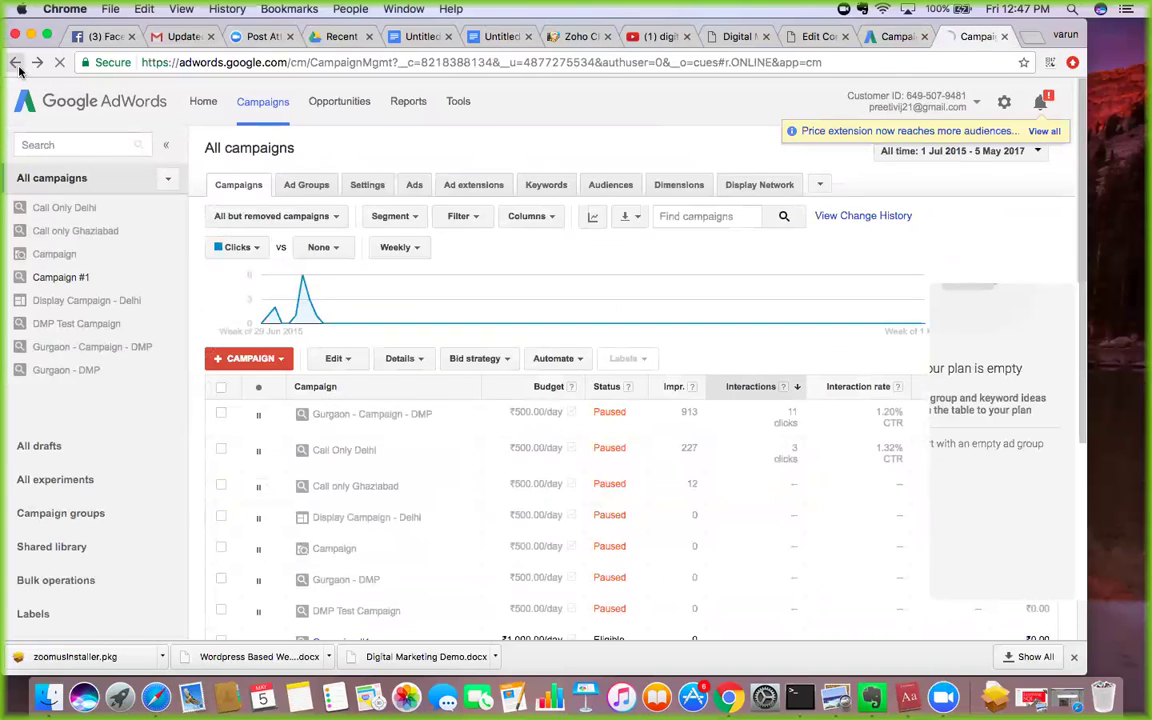
pyautogui.click(16, 63)
pyautogui.click(16, 63)
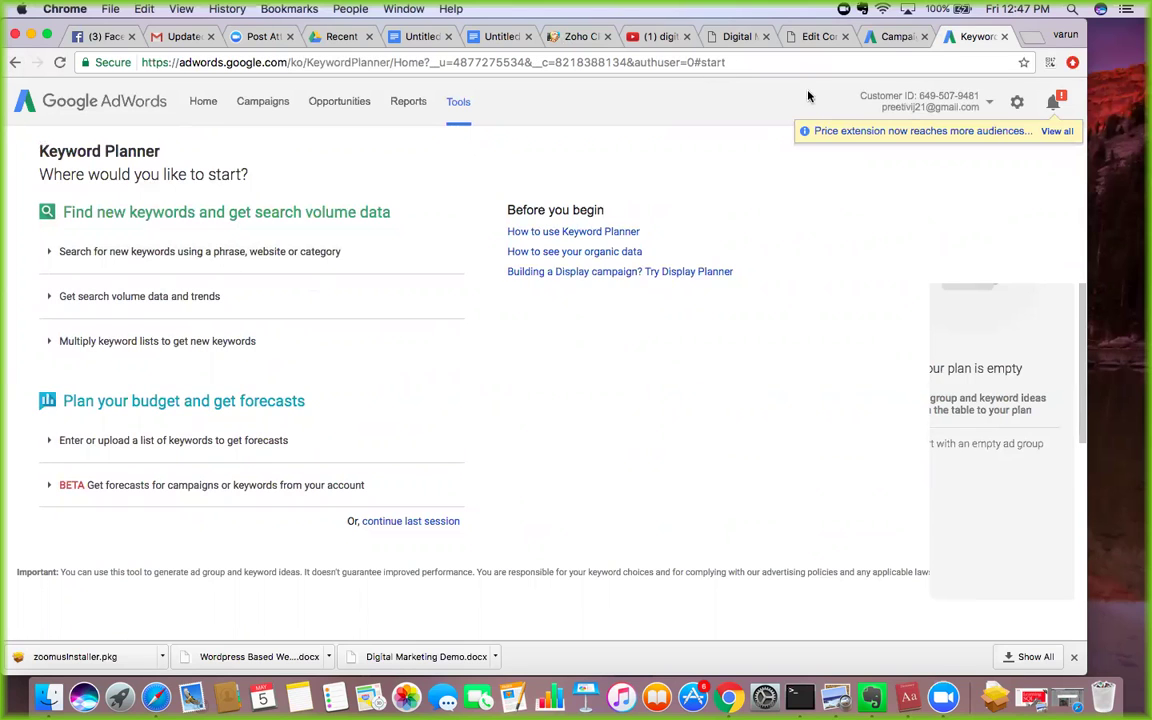
pyautogui.click(894, 37)
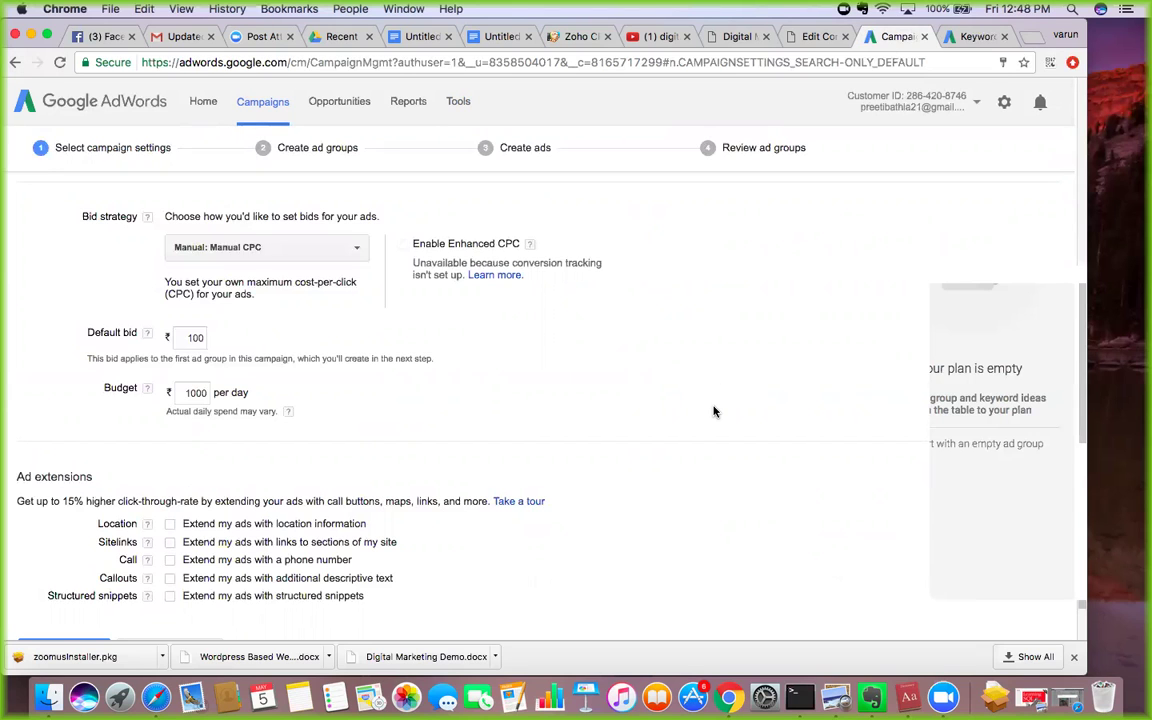
# - Change the bid strategy from Manual CPC to Automated: Maximize clicks
pyautogui.scroll(-2, 738, 401)
pyautogui.scroll(2, 740, 402)
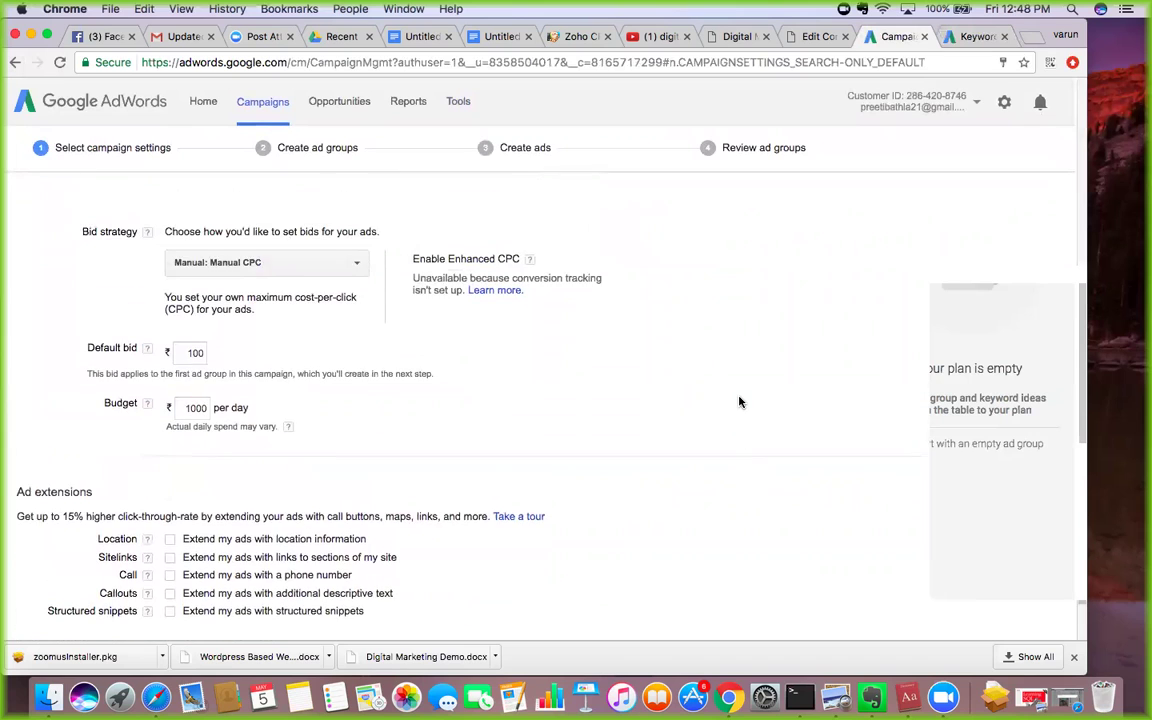
pyautogui.click(266, 262)
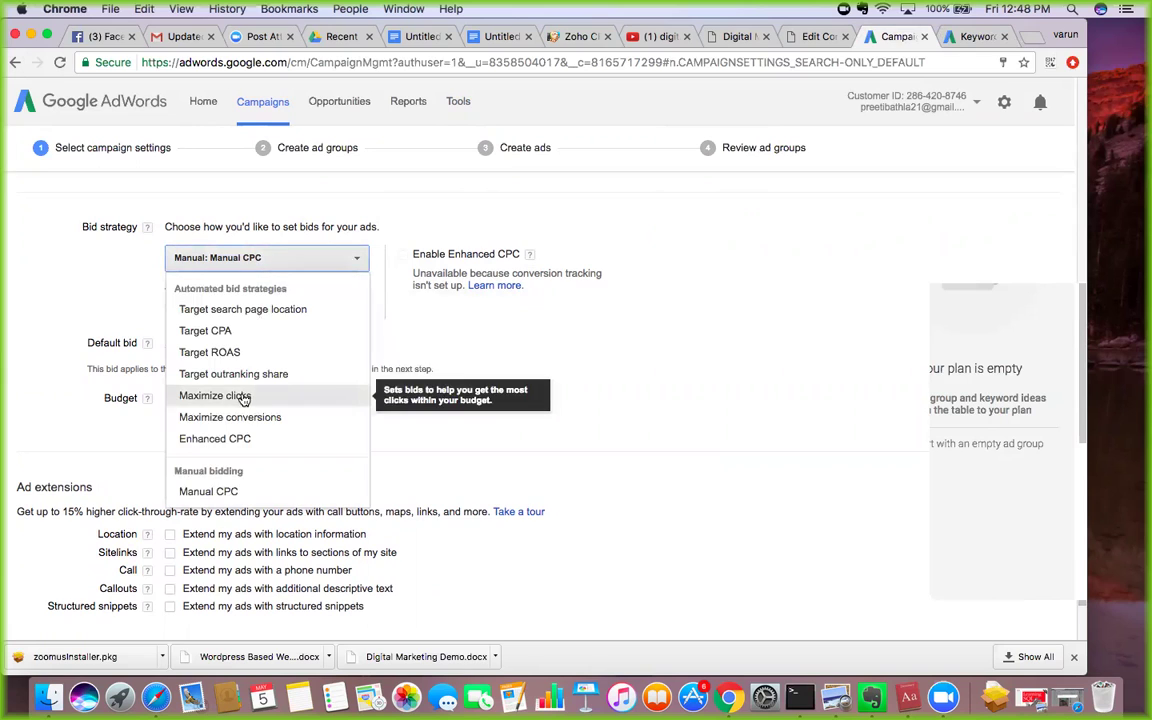
pyautogui.click(243, 397)
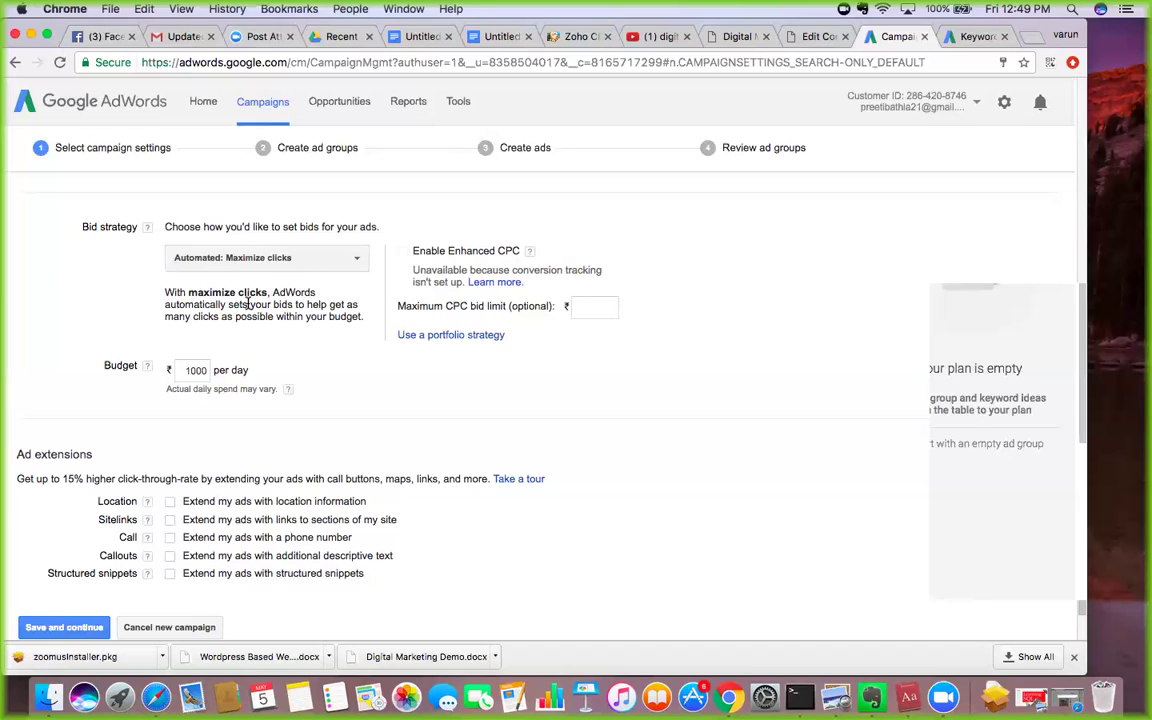
# - Set a ₹100 maximum CPC bid limit under Maximize clicks
pyautogui.click(590, 305)
pyautogui.write('11')
pyautogui.write('00')
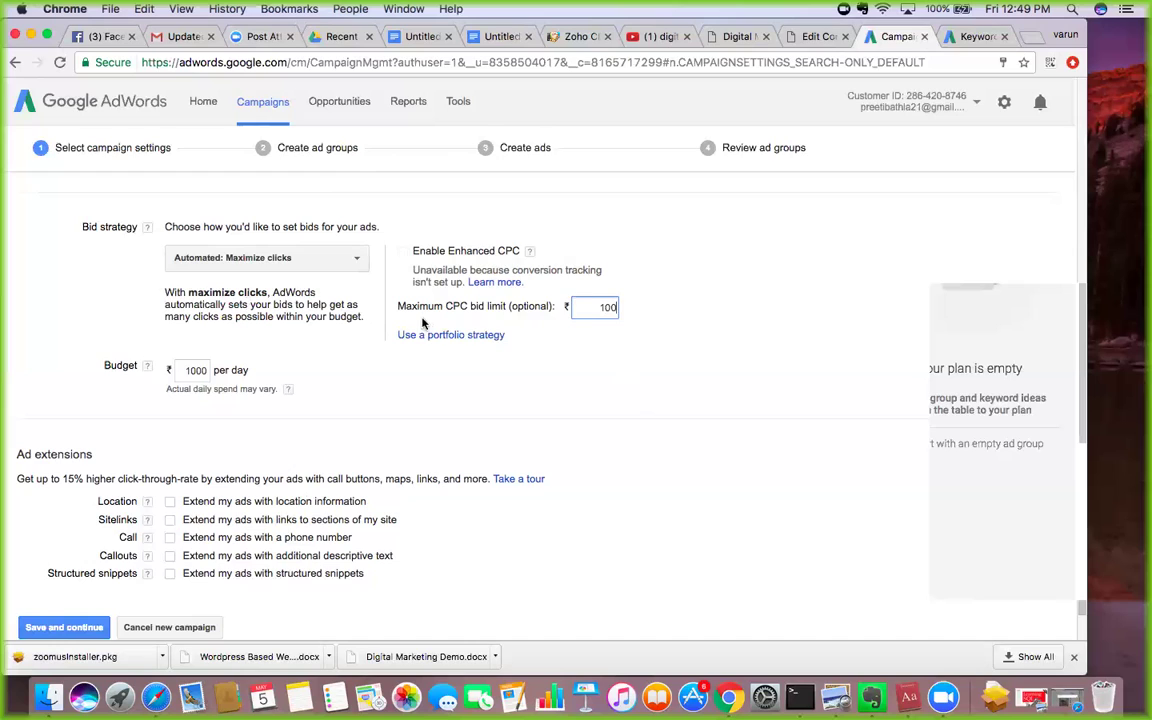
pyautogui.moveTo(556, 307); pyautogui.dragTo(397, 310)
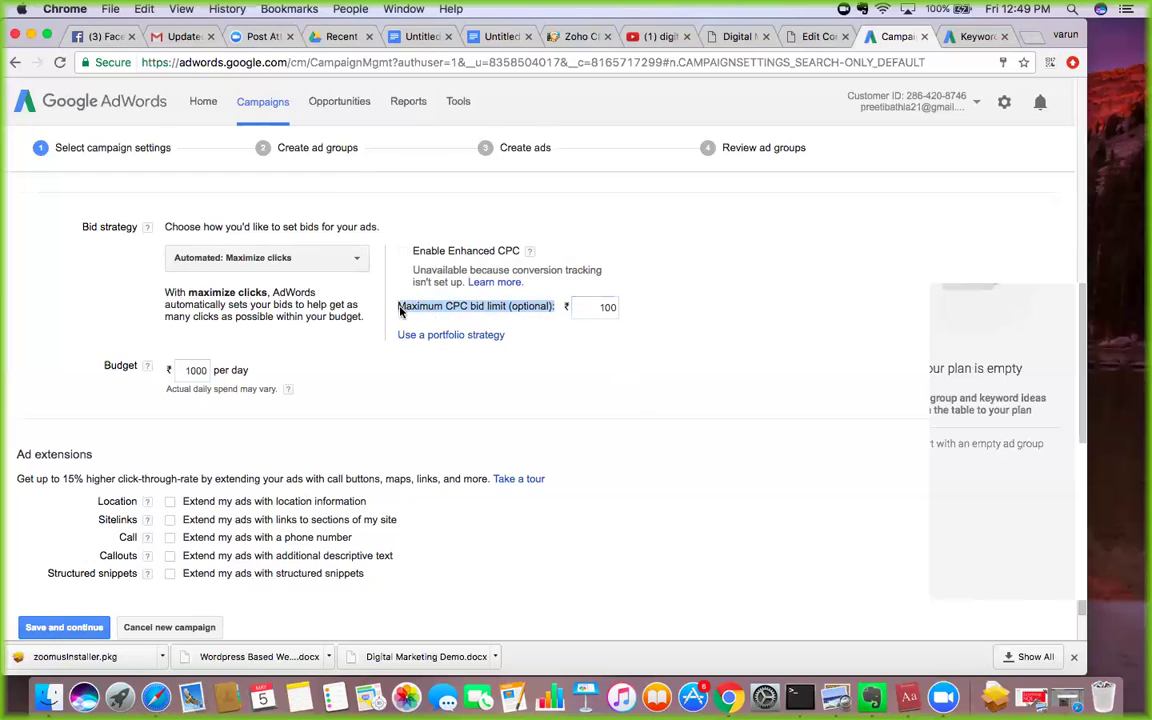
pyautogui.click(550, 324)
pyautogui.doubleClick(607, 307)
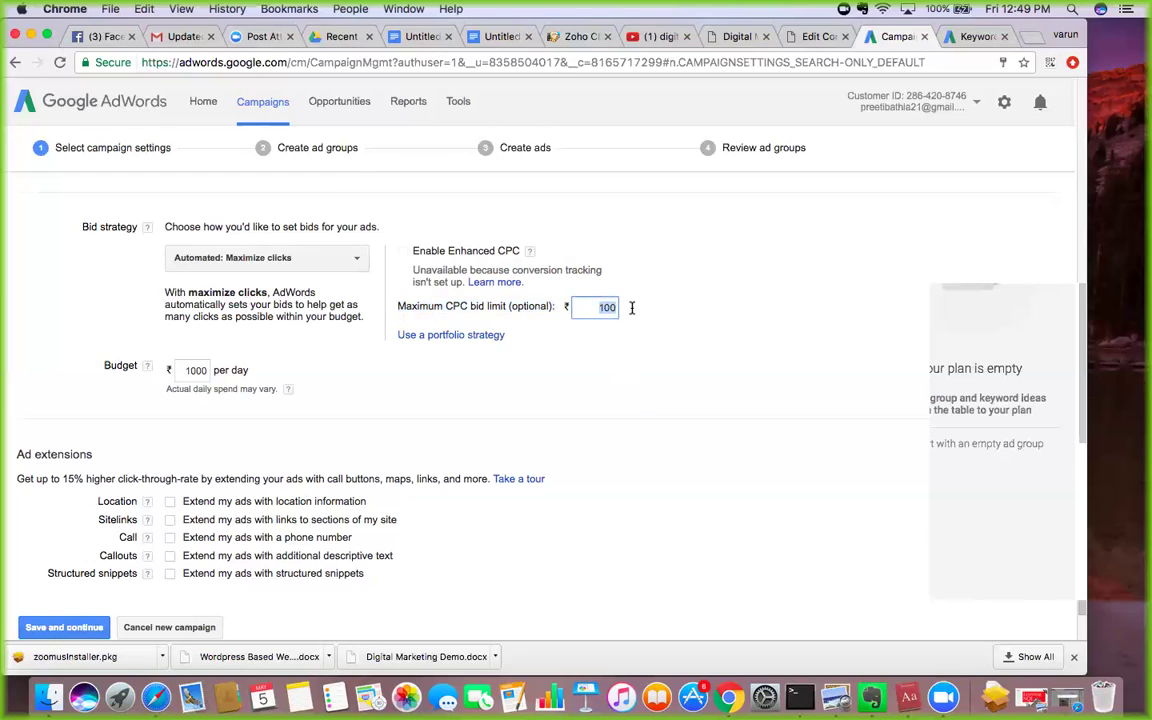
pyautogui.click(631, 307)
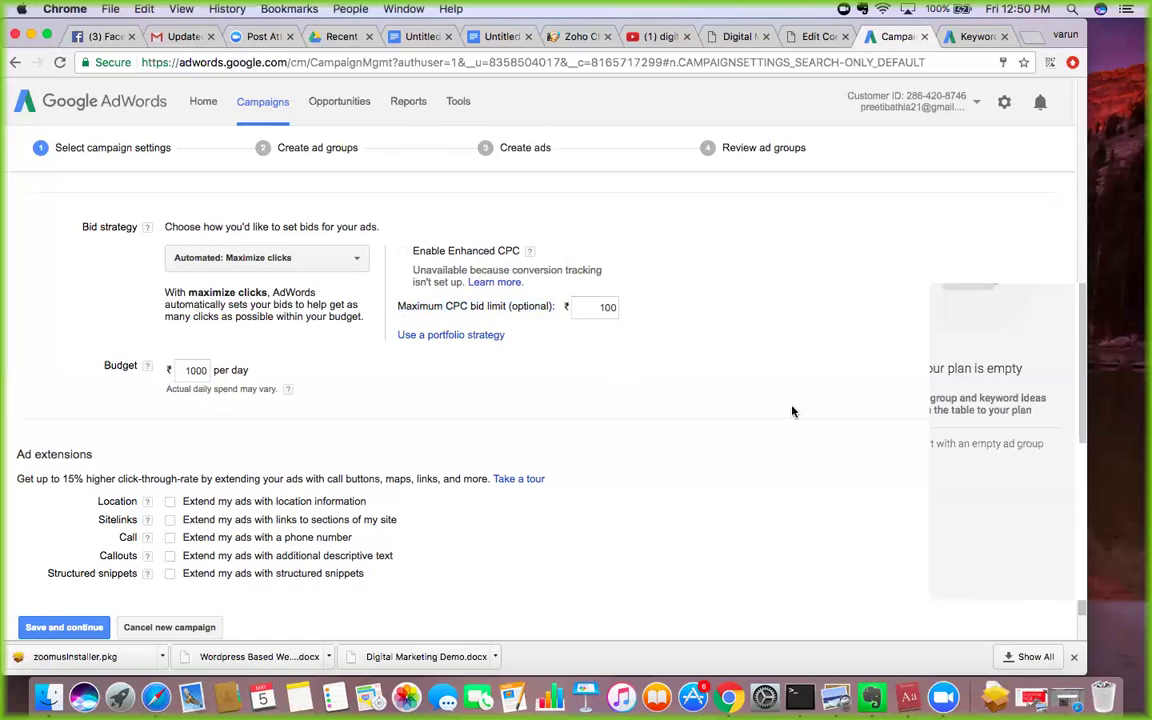
pyautogui.doubleClick(590, 307)
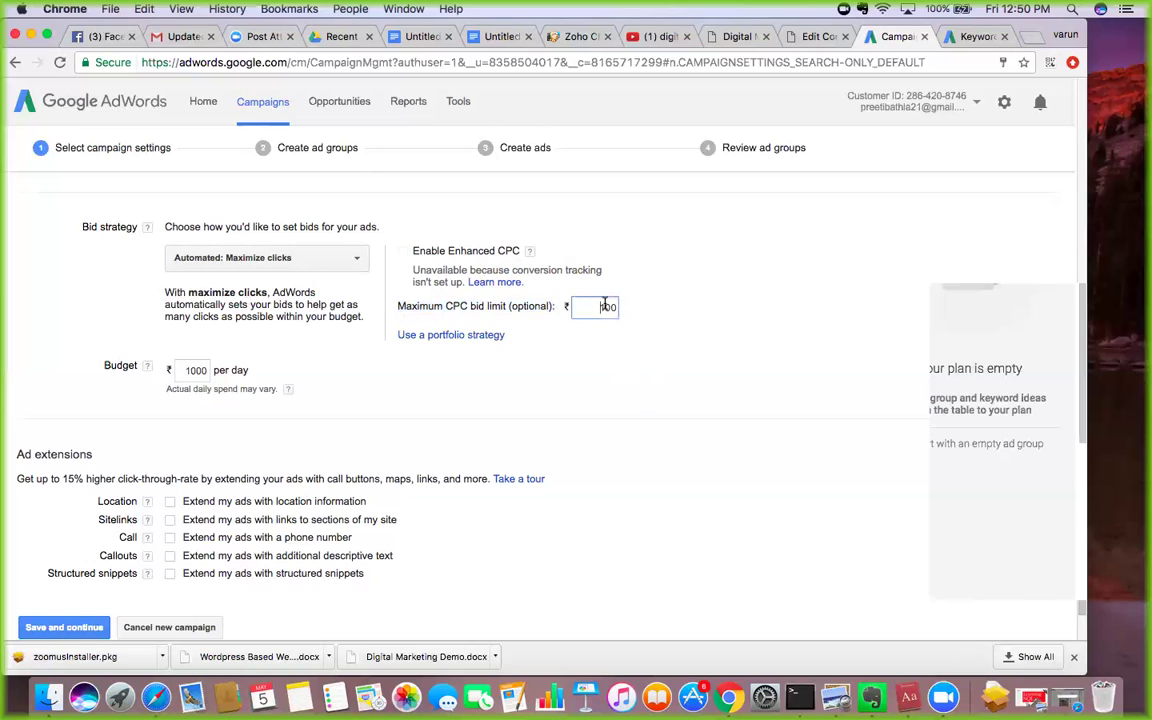
pyautogui.click(340, 258)
pyautogui.click(209, 491)
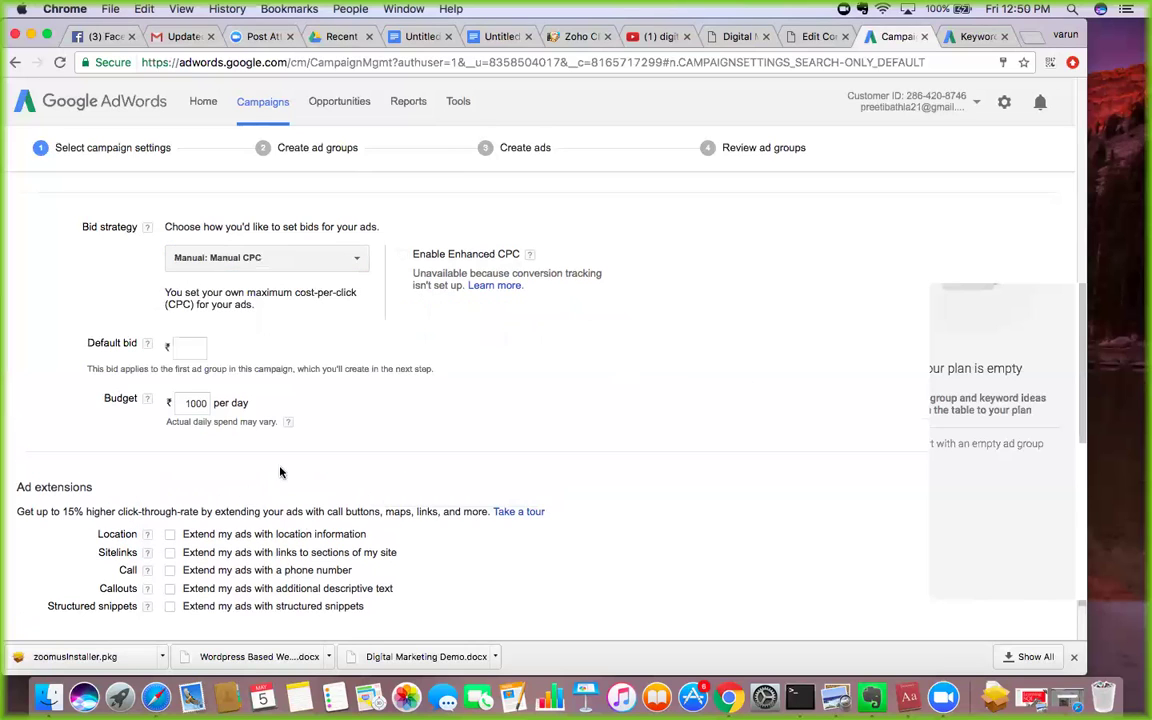
pyautogui.click(185, 353)
pyautogui.click(287, 262)
pyautogui.click(279, 398)
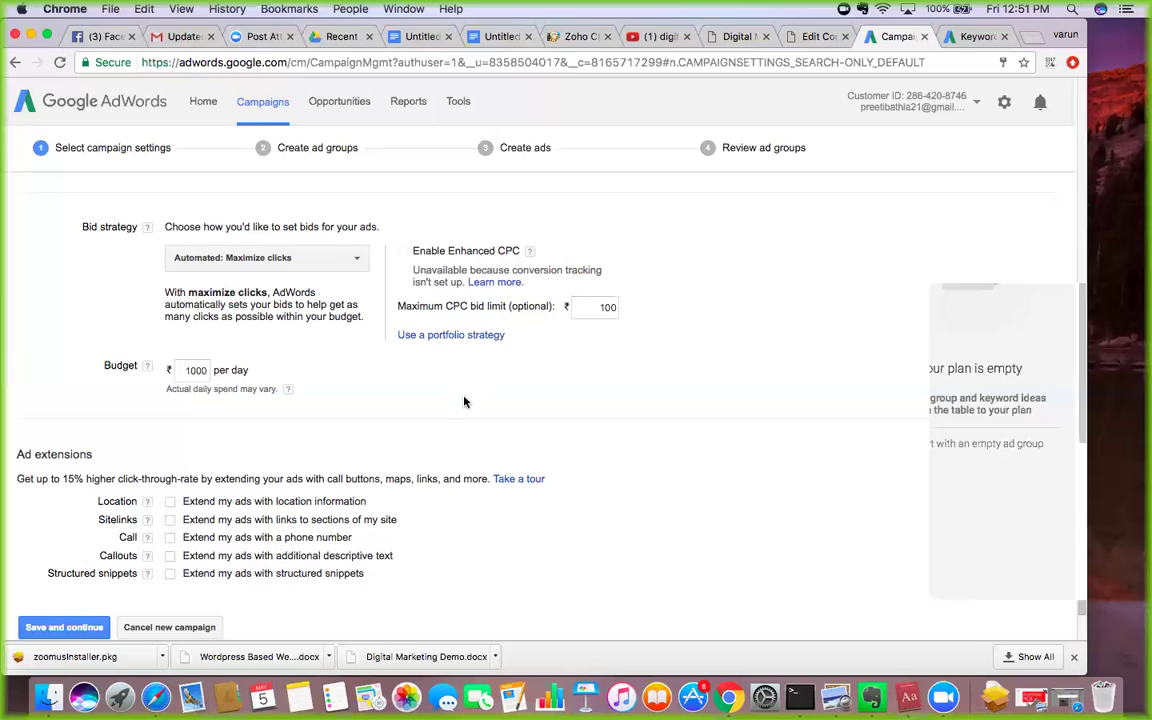
# - Pick Target search page location from the bid strategy list
pyautogui.click(297, 262)
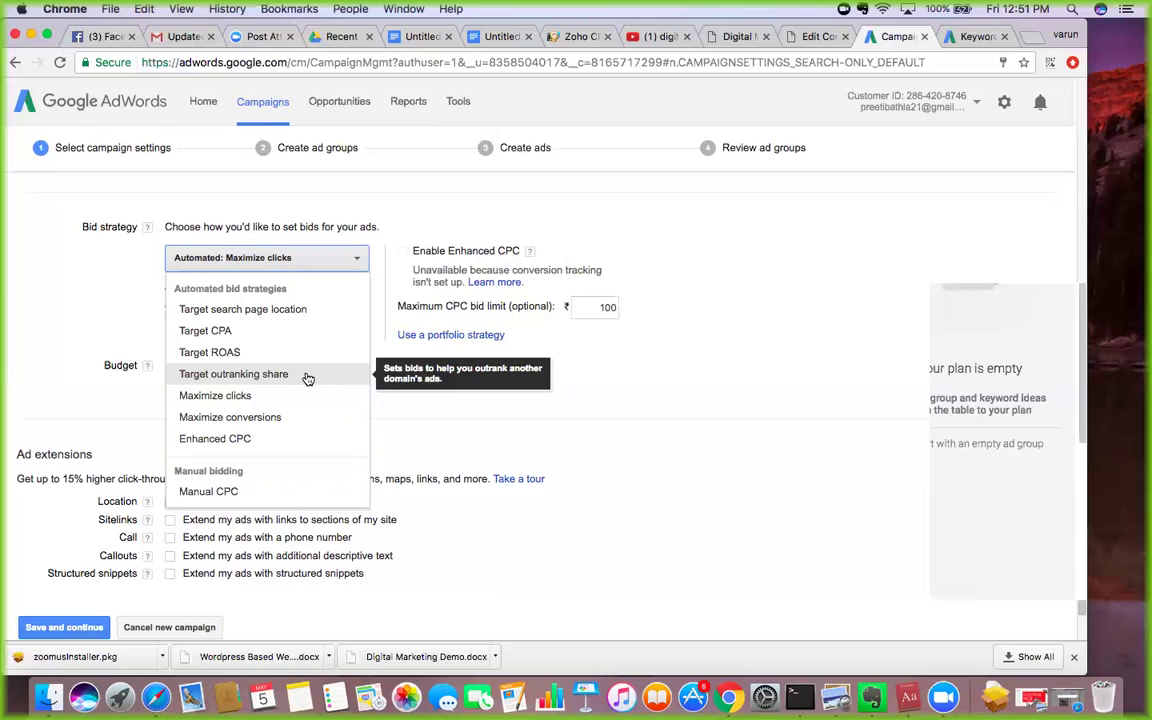
pyautogui.click(297, 317)
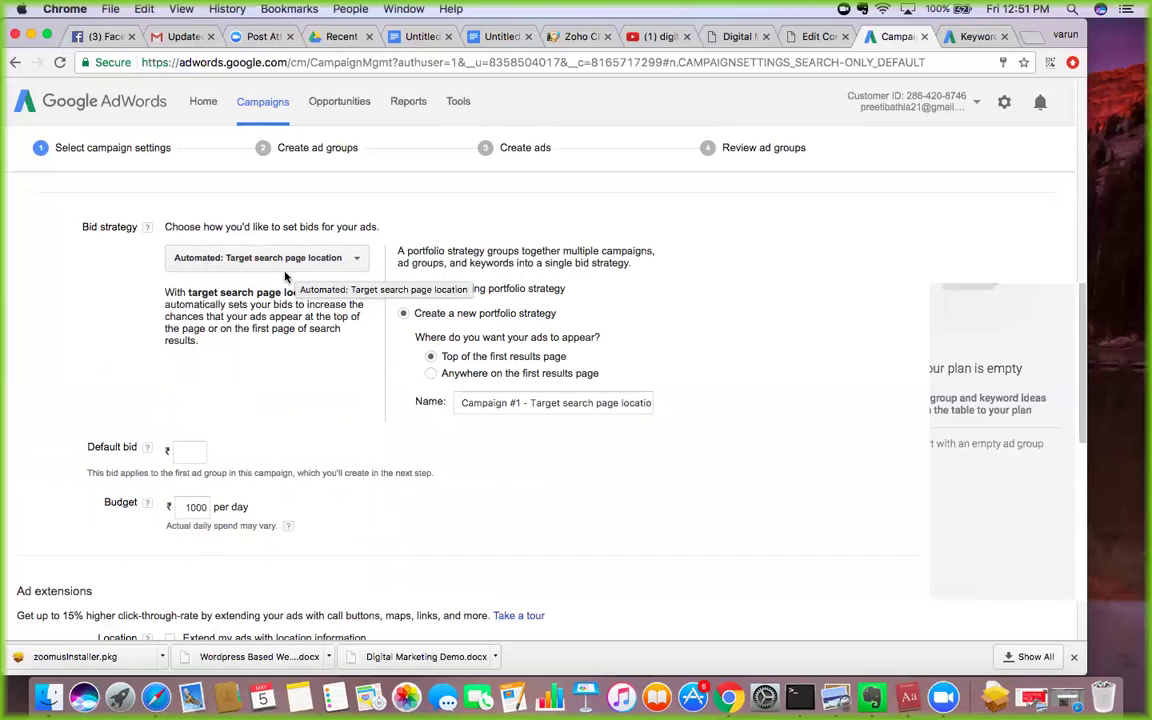
pyautogui.click(198, 258)
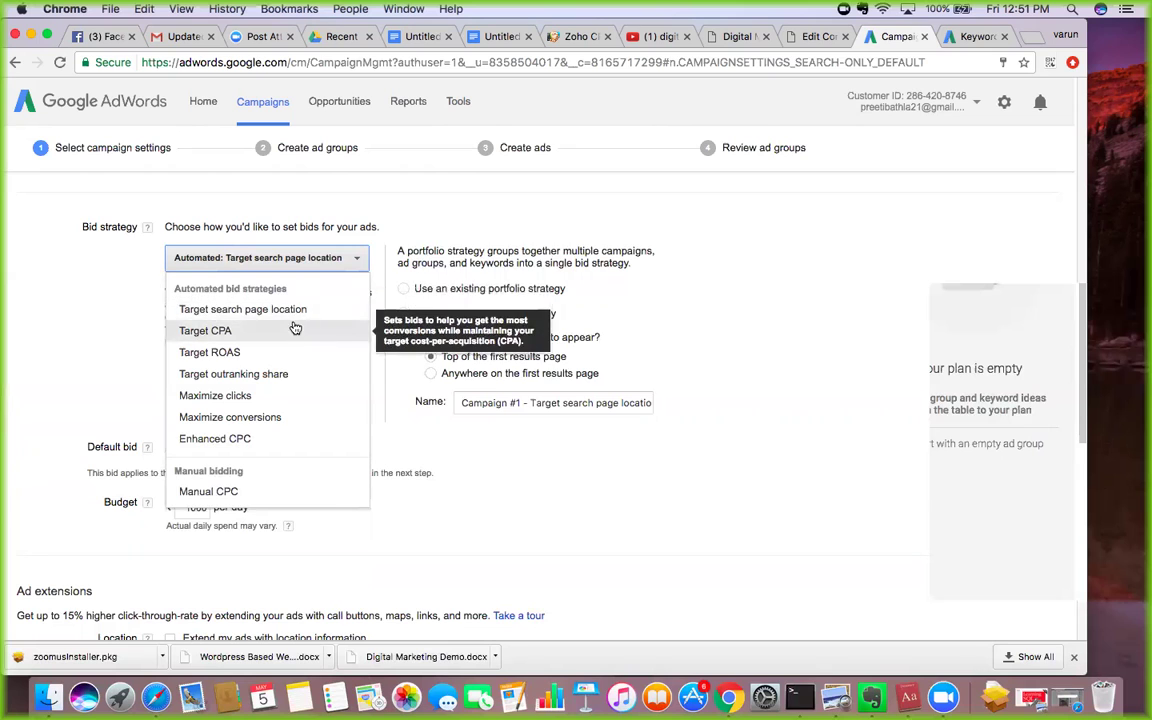
pyautogui.click(230, 310)
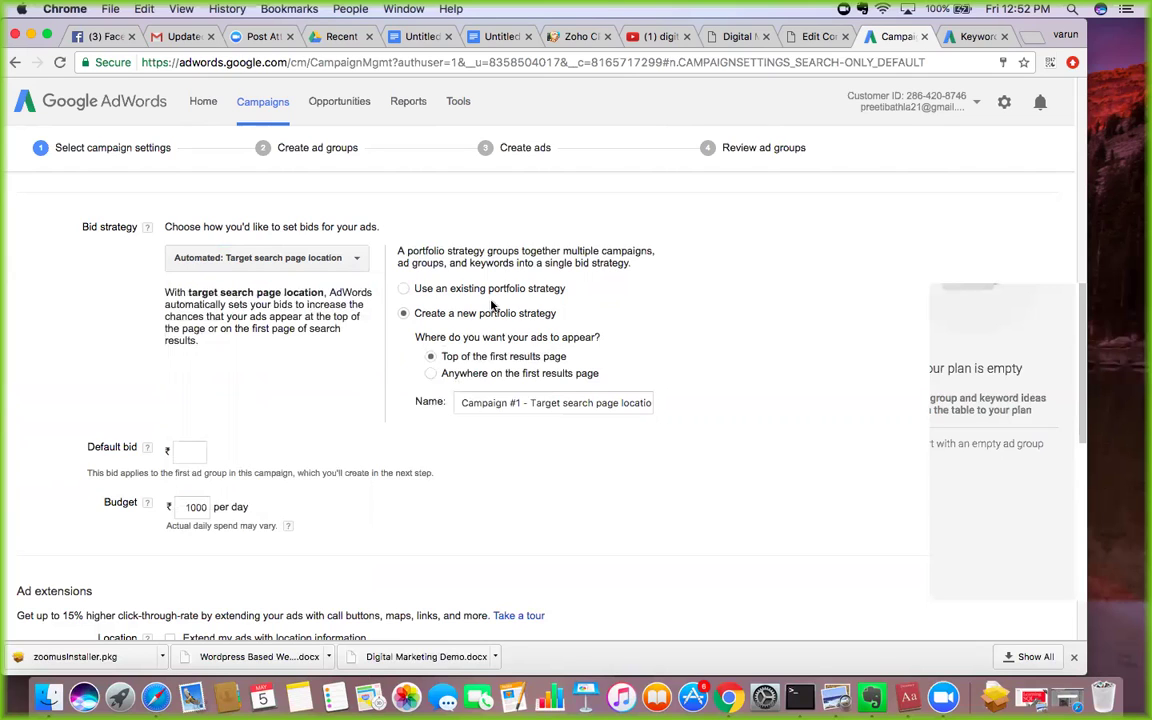
pyautogui.click(192, 448)
pyautogui.click(431, 374)
pyautogui.click(430, 360)
pyautogui.click(1030, 36)
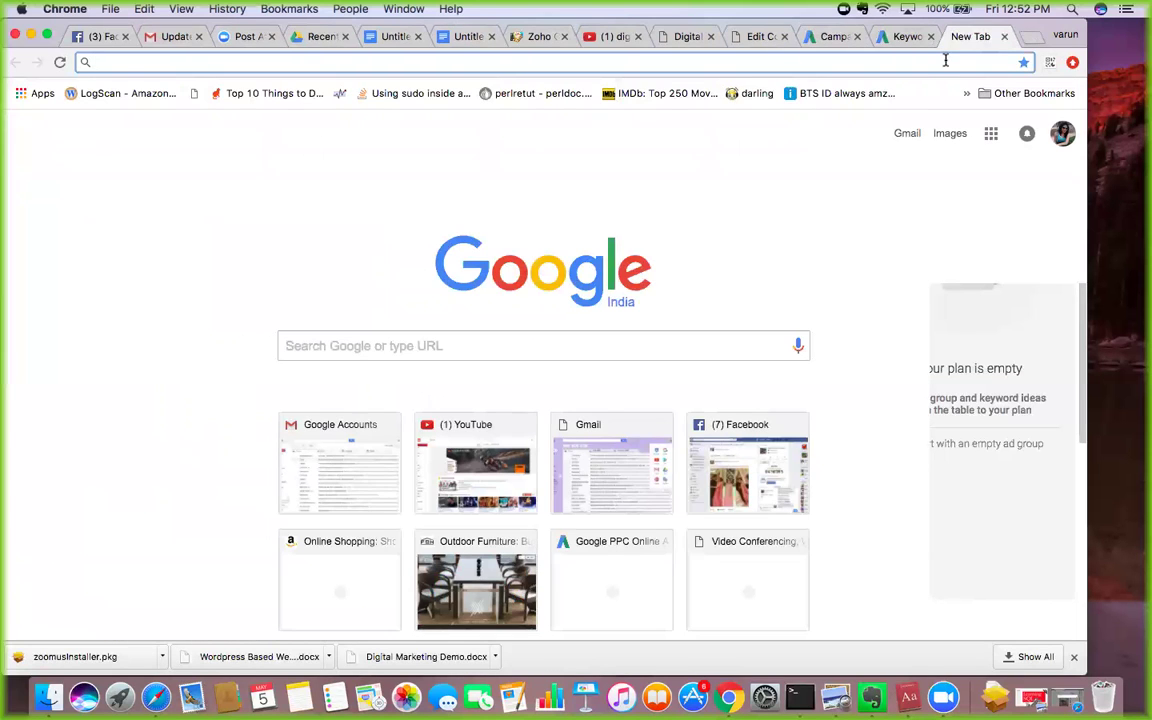
pyautogui.click(747, 354)
pyautogui.write('b')
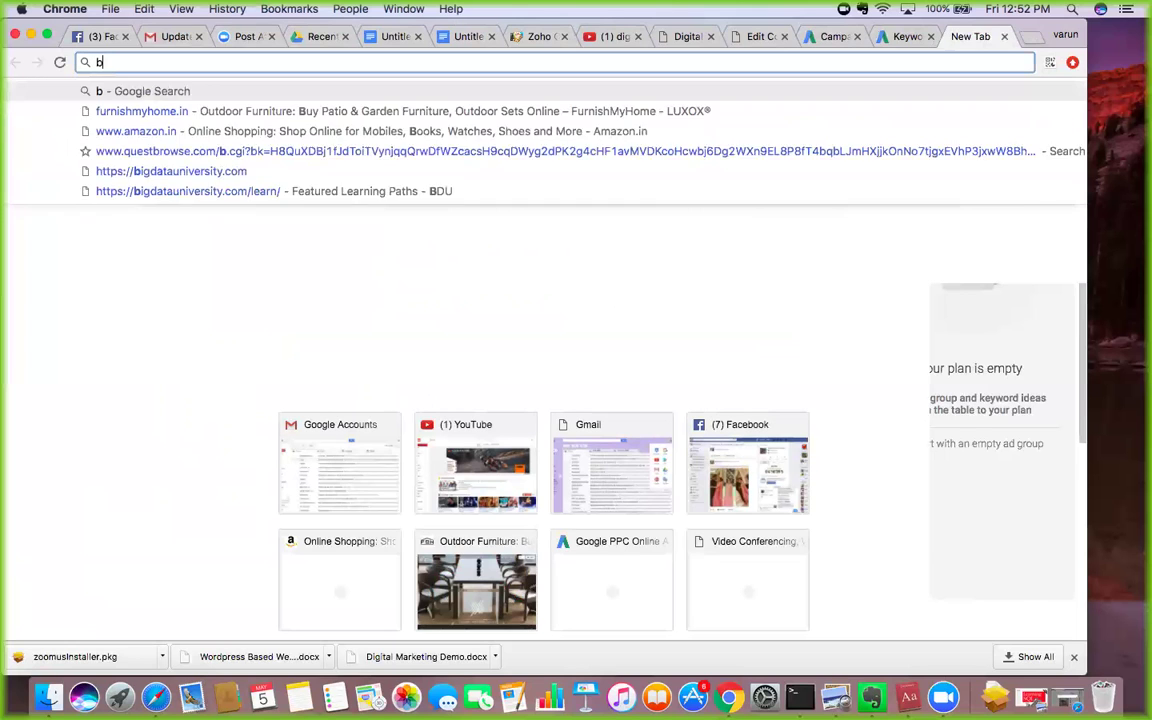
pyautogui.write('uy iphone 7')
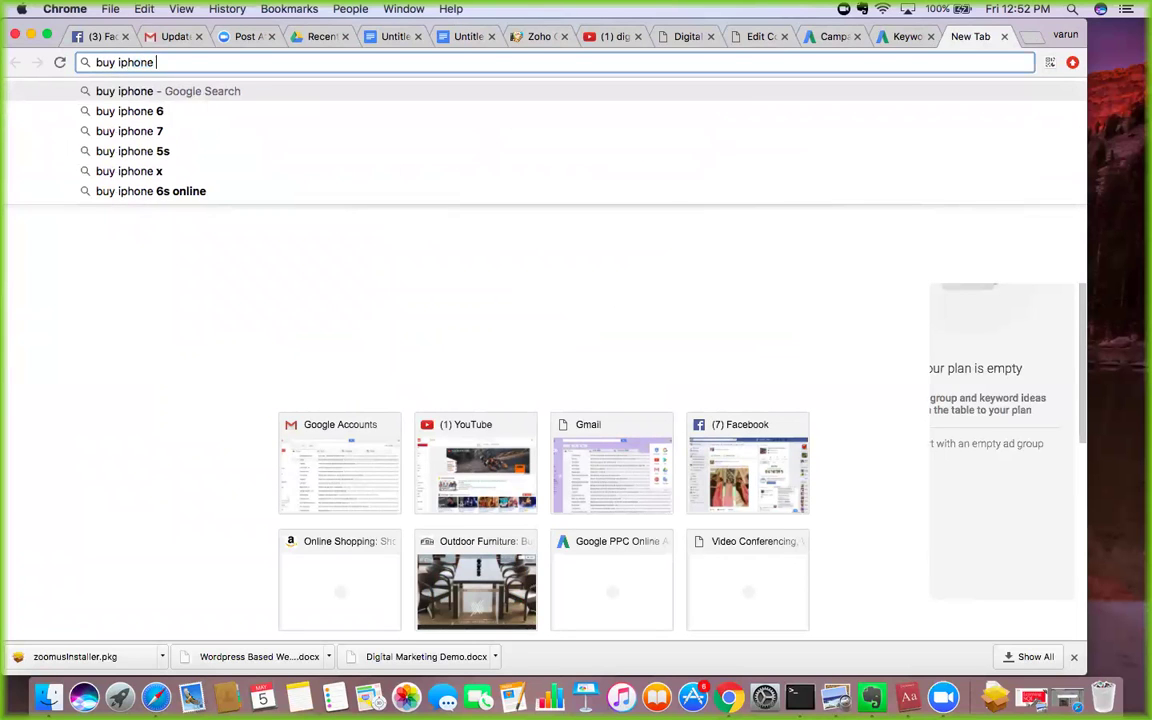
pyautogui.press('Return')
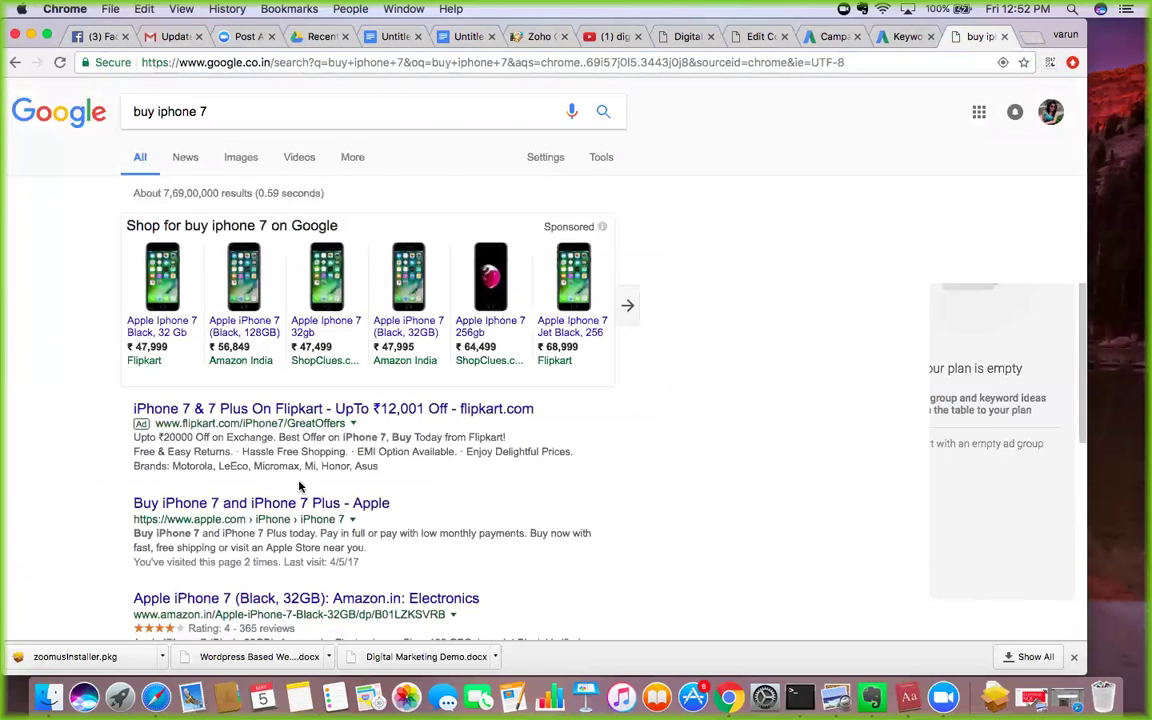
pyautogui.scroll(-3, 299, 487)
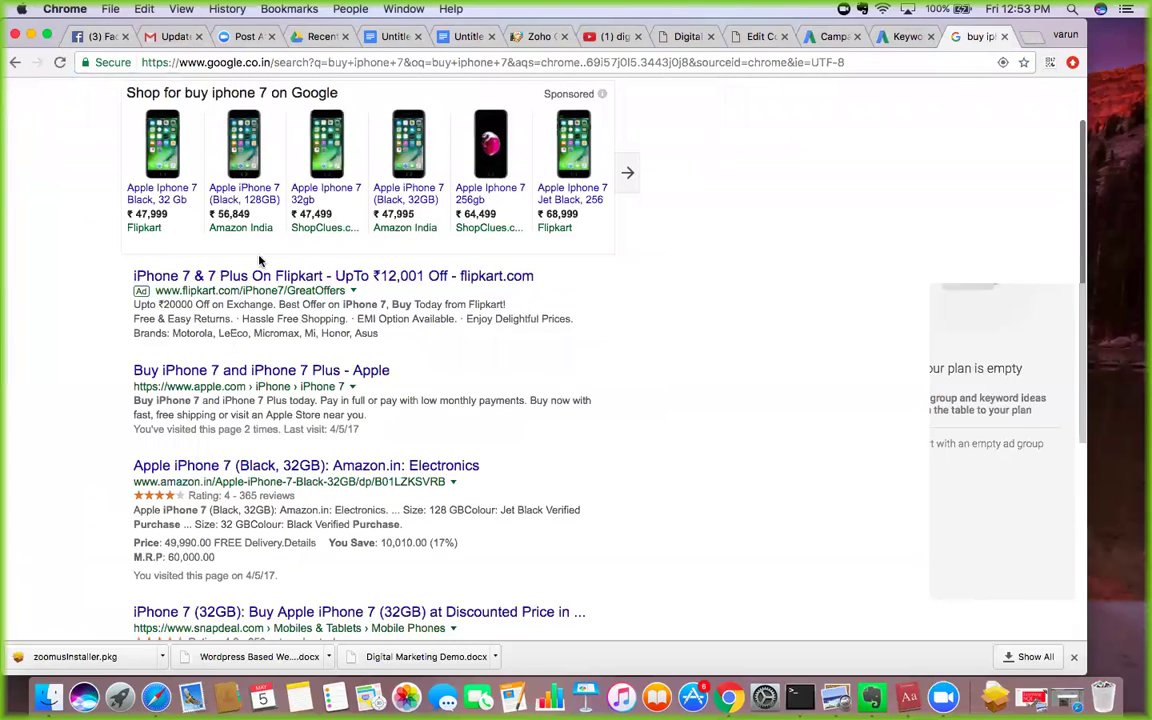
pyautogui.scroll(-10, 580, 352)
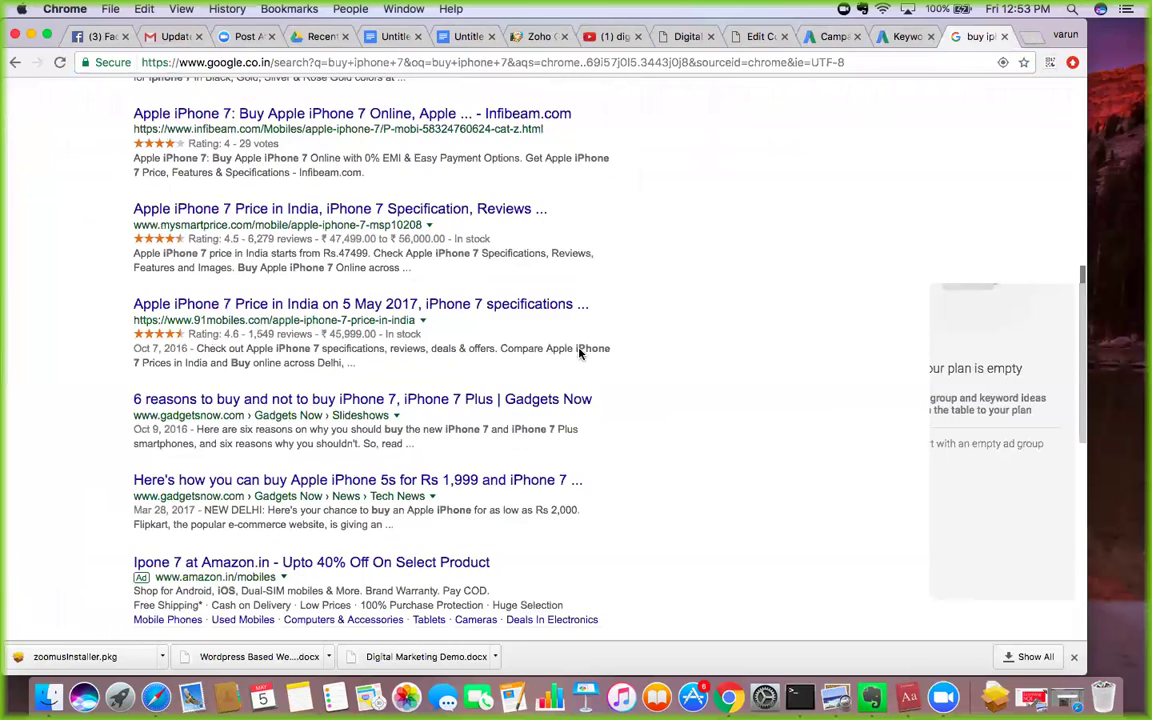
pyautogui.scroll(-7, 579, 352)
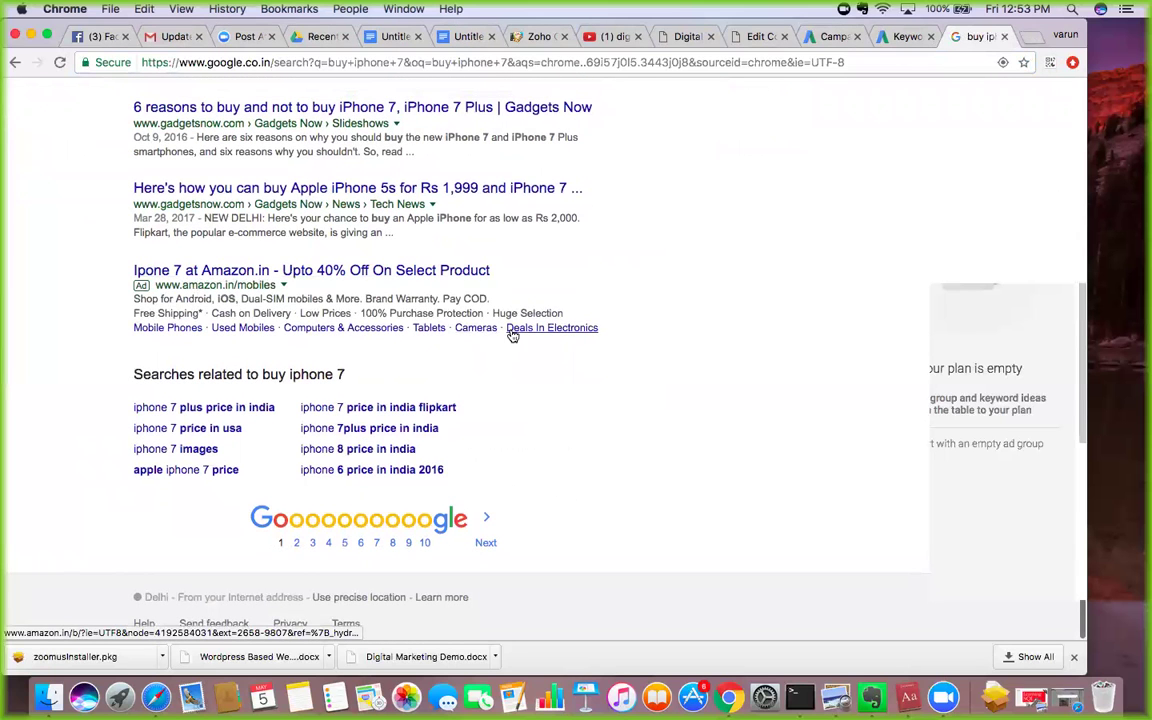
pyautogui.click(298, 543)
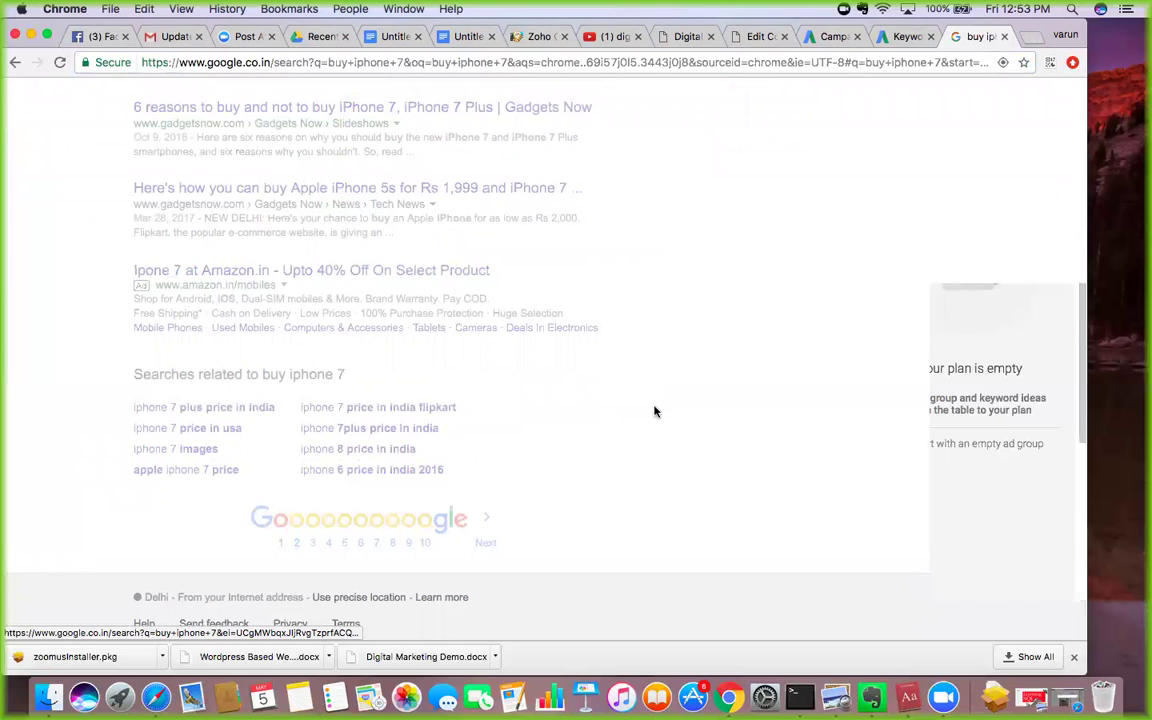
pyautogui.scroll(-3, 720, 455)
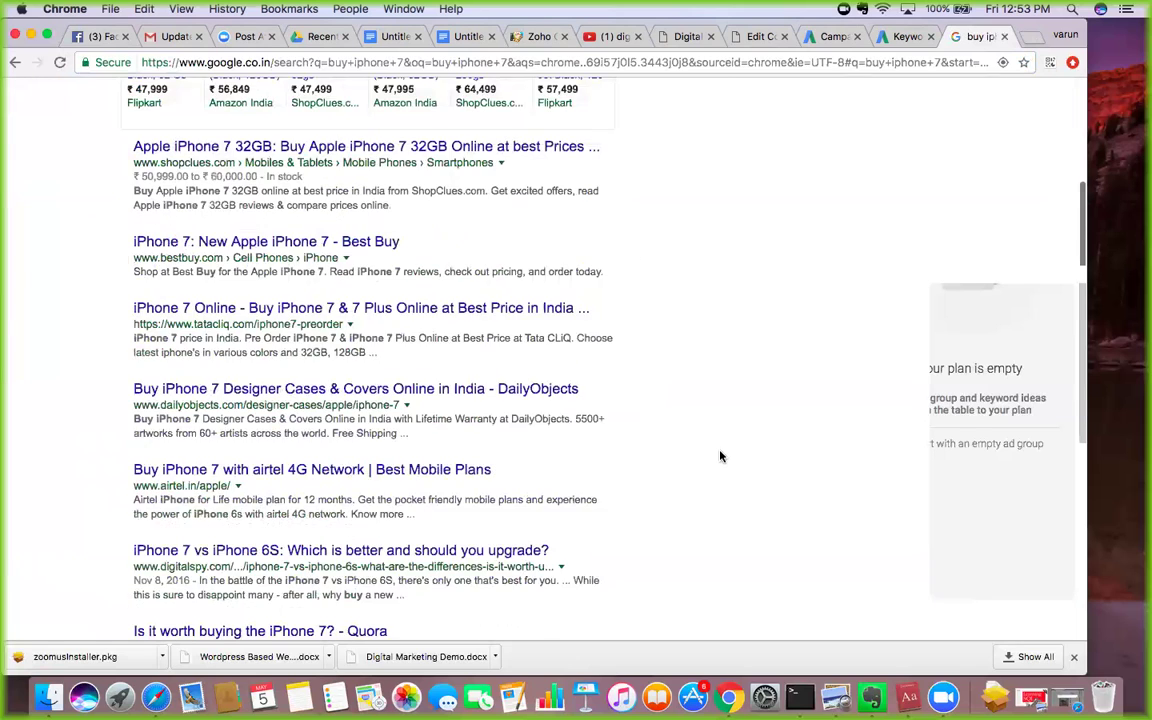
pyautogui.scroll(-6, 720, 456)
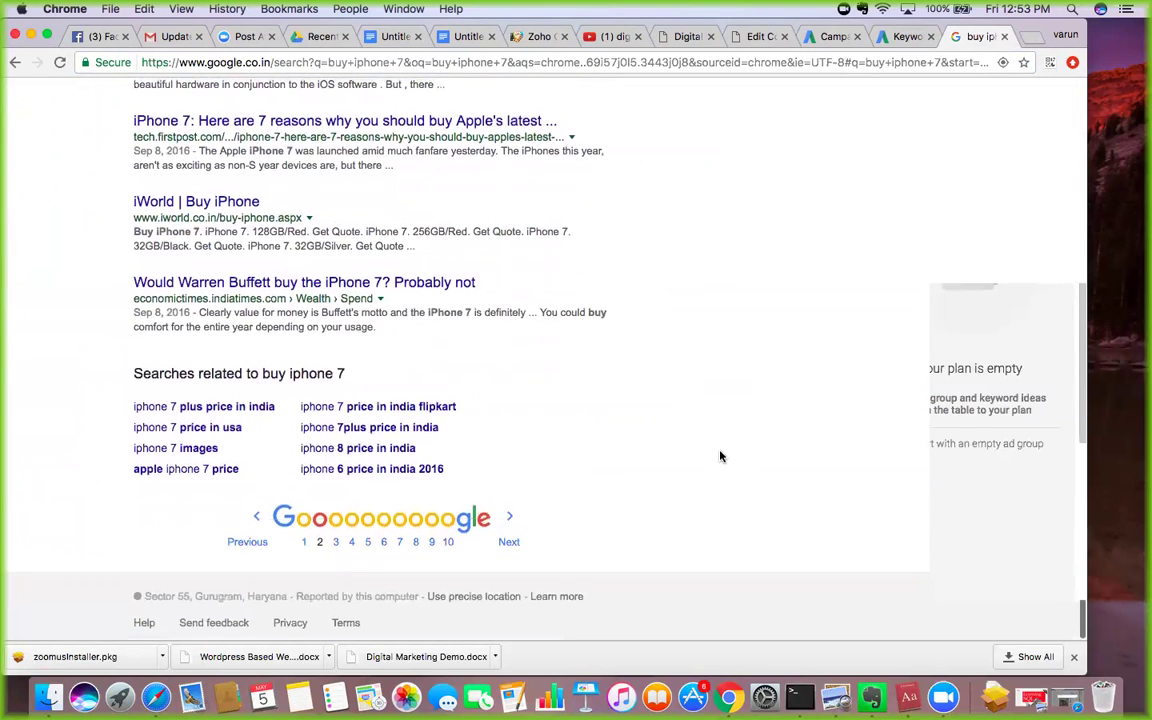
pyautogui.click(336, 543)
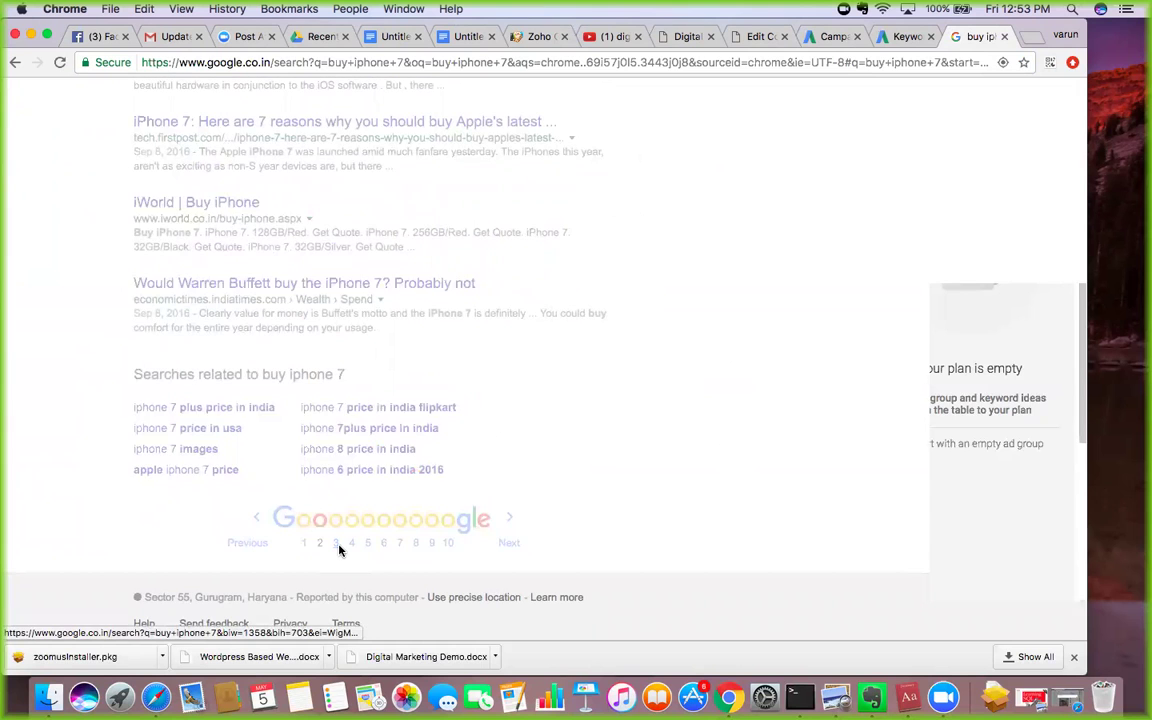
pyautogui.scroll(-1, 339, 549)
pyautogui.scroll(-10, 339, 549)
pyautogui.scroll(-2, 339, 549)
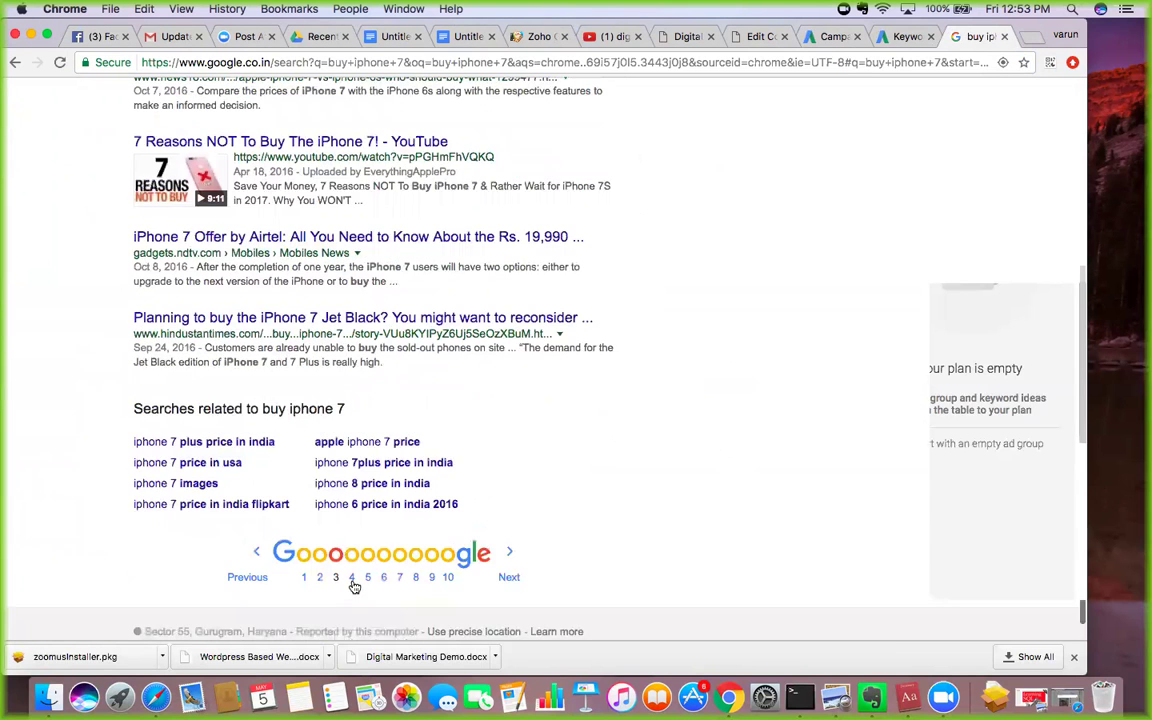
pyautogui.click(352, 583)
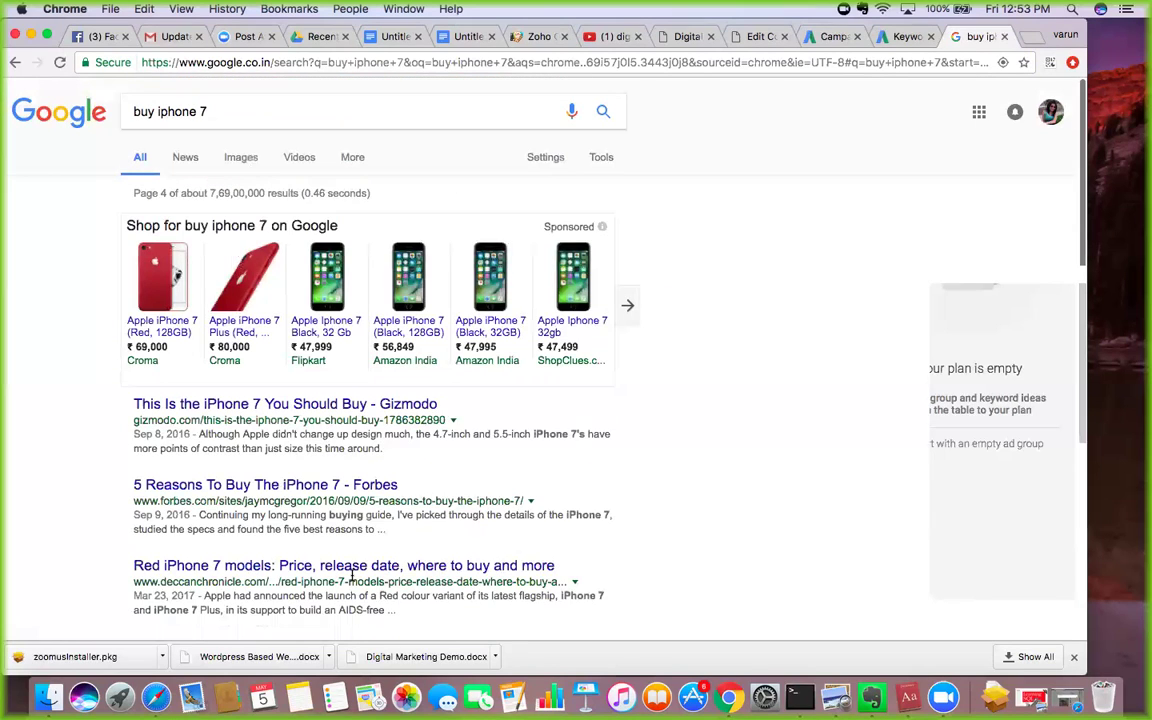
pyautogui.scroll(-5, 666, 527)
pyautogui.scroll(-4, 666, 527)
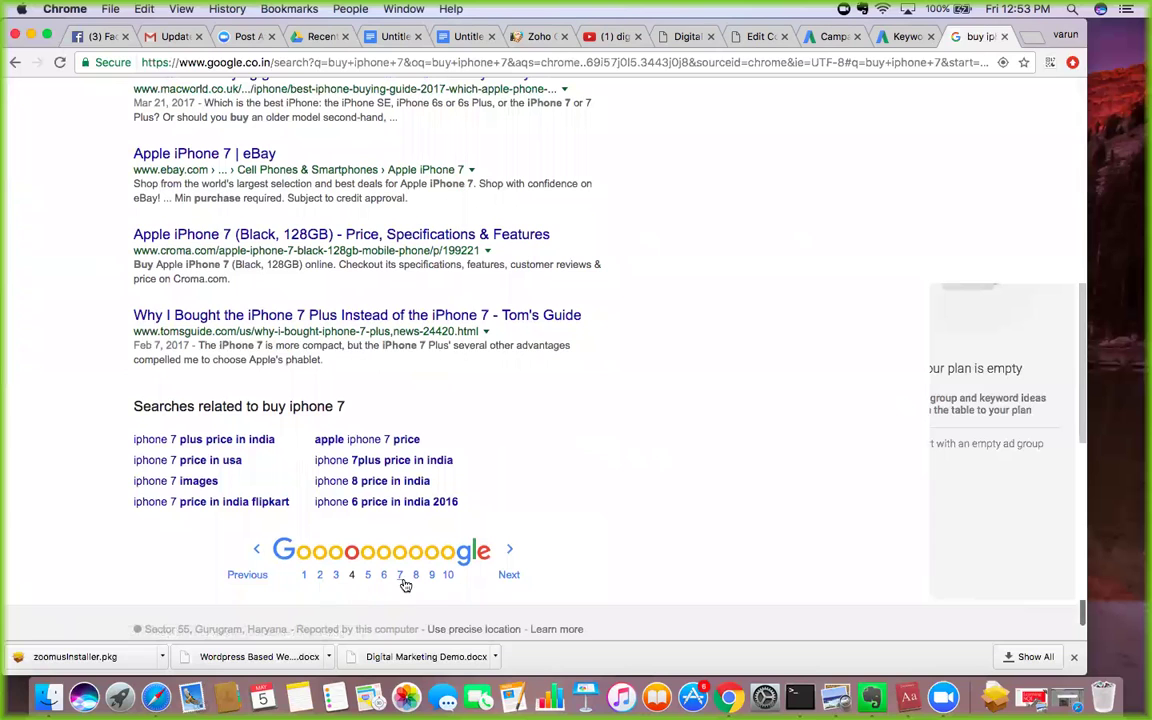
pyautogui.click(304, 577)
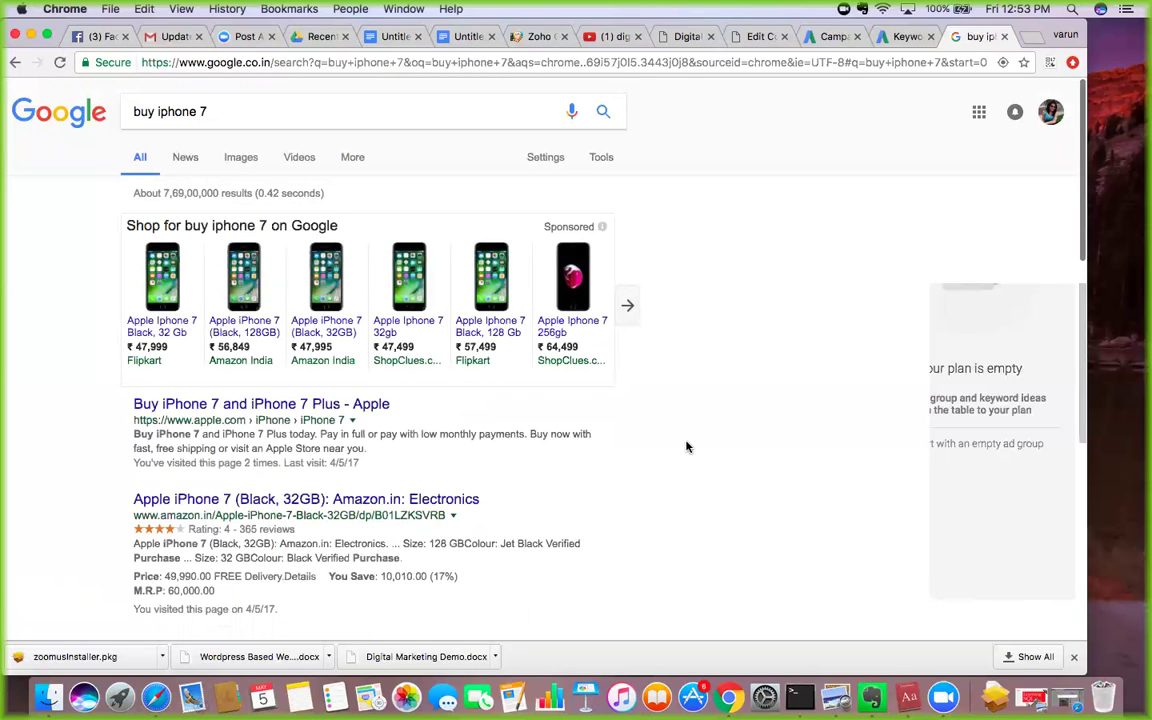
pyautogui.scroll(-5, 771, 521)
pyautogui.scroll(-8, 771, 521)
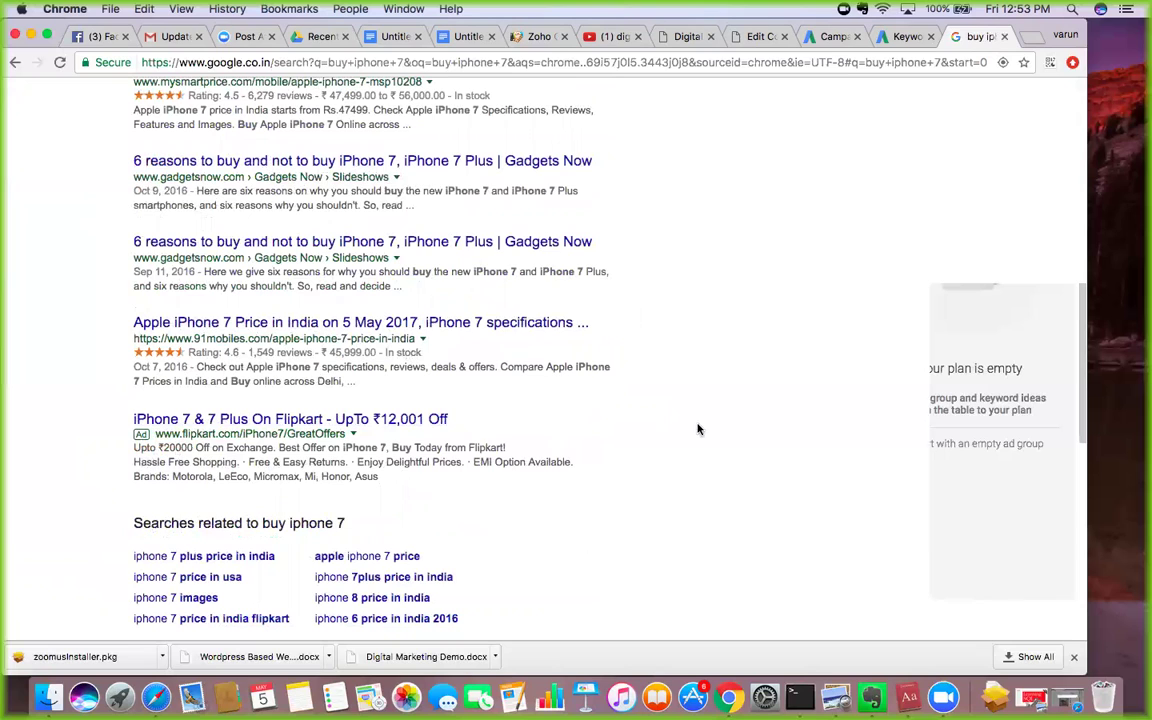
pyautogui.click(819, 38)
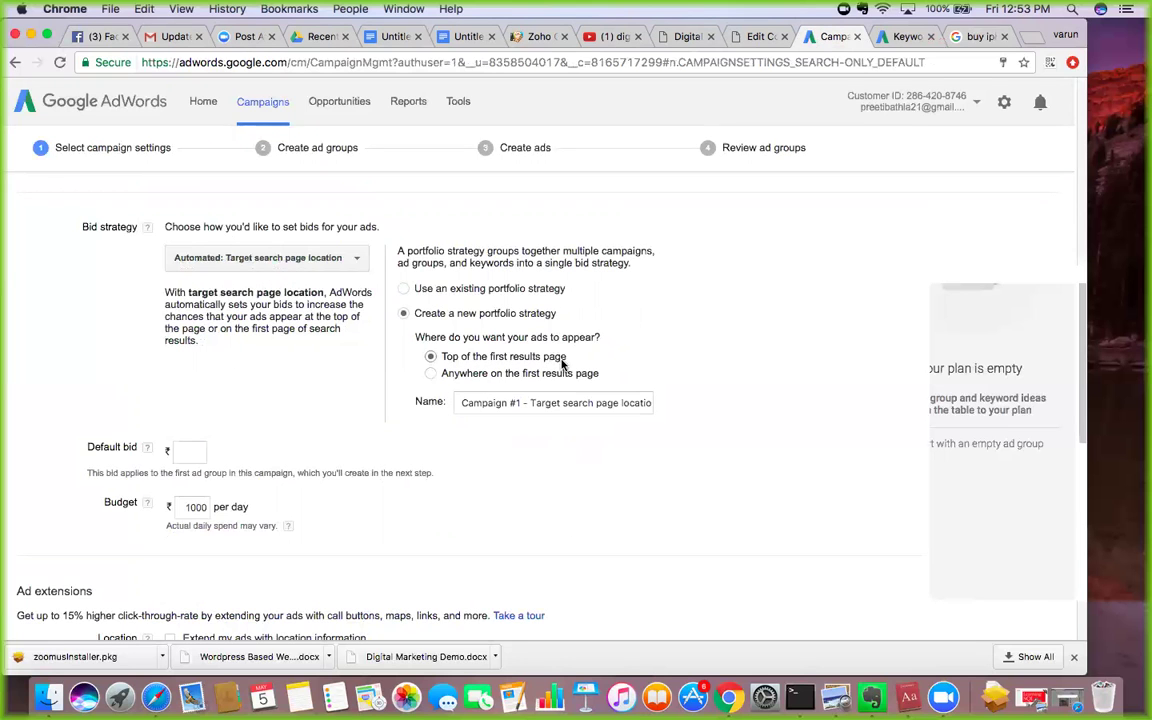
pyautogui.click(986, 37)
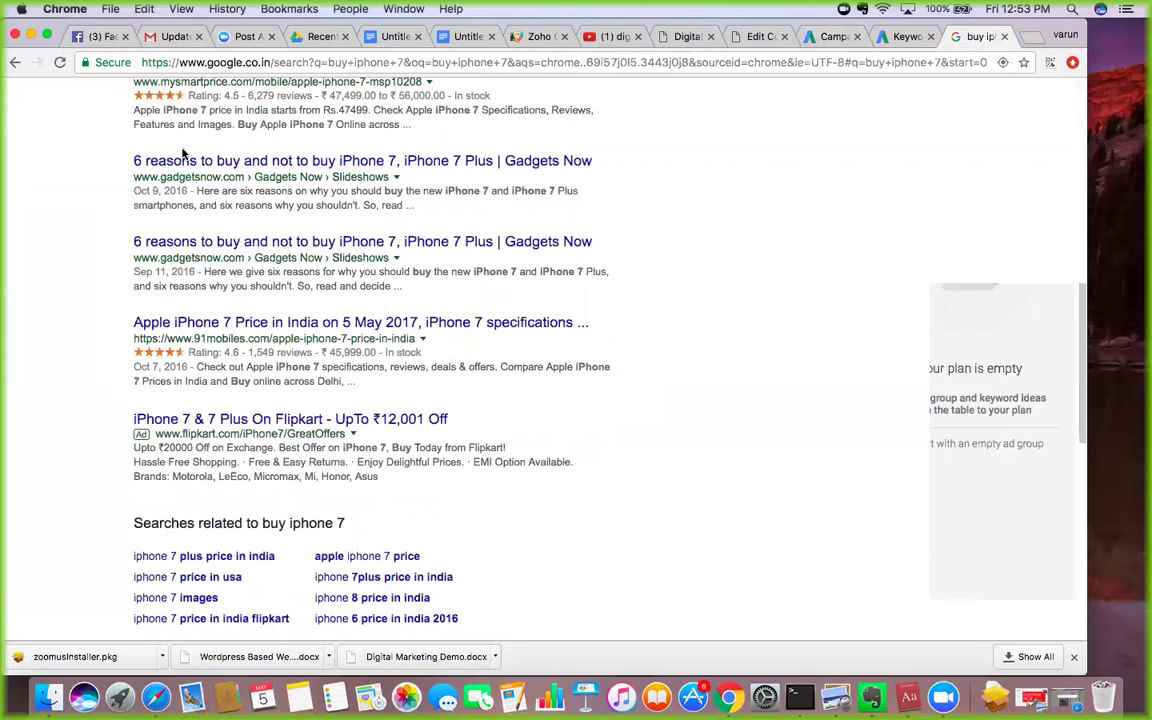
pyautogui.scroll(5, 183, 152)
pyautogui.scroll(-1, 118, 400)
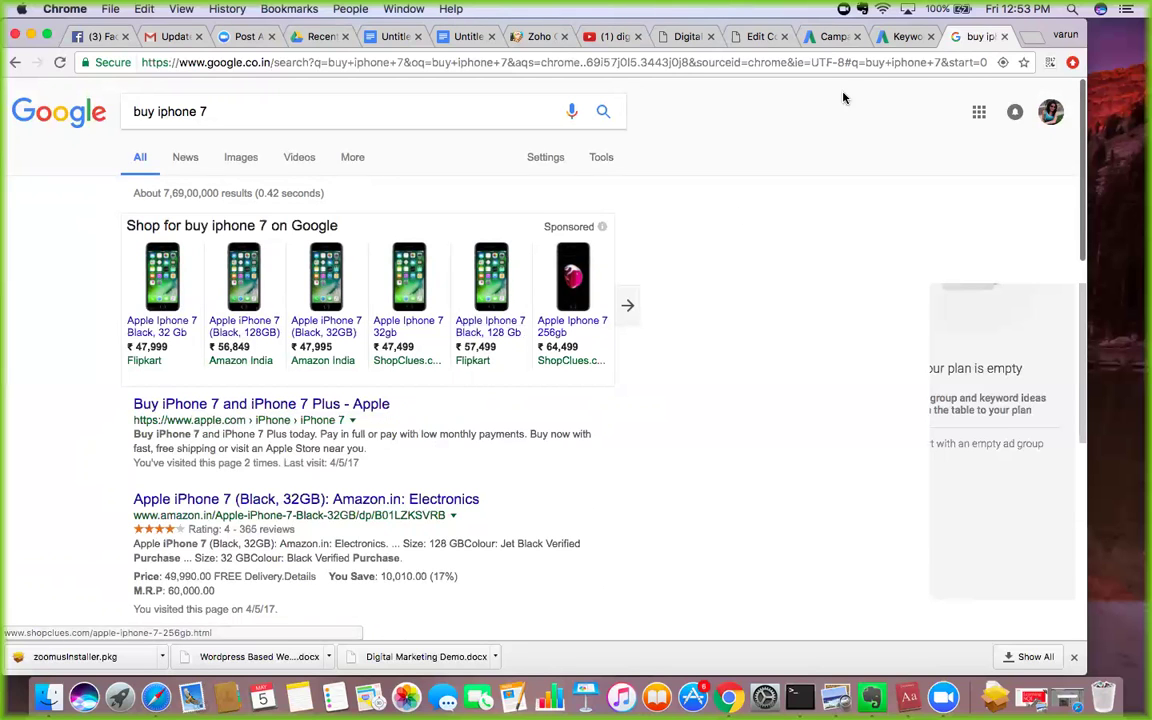
pyautogui.click(888, 38)
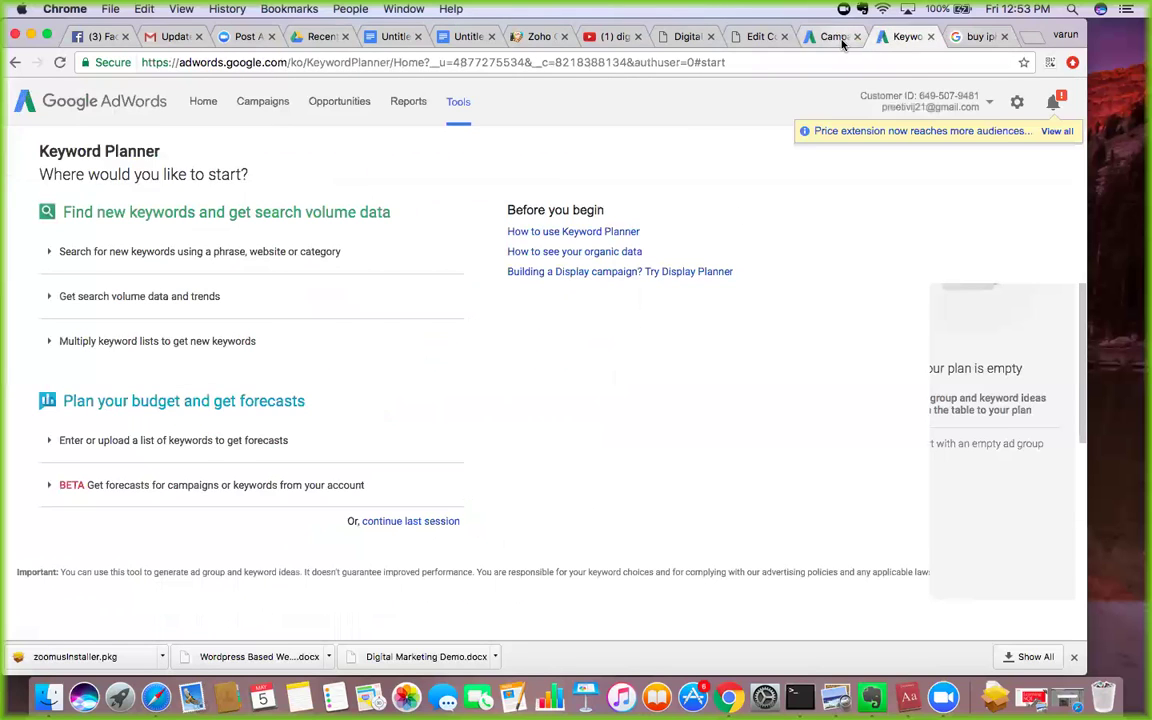
pyautogui.click(831, 37)
pyautogui.moveTo(481, 373); pyautogui.dragTo(441, 373)
pyautogui.click(605, 372)
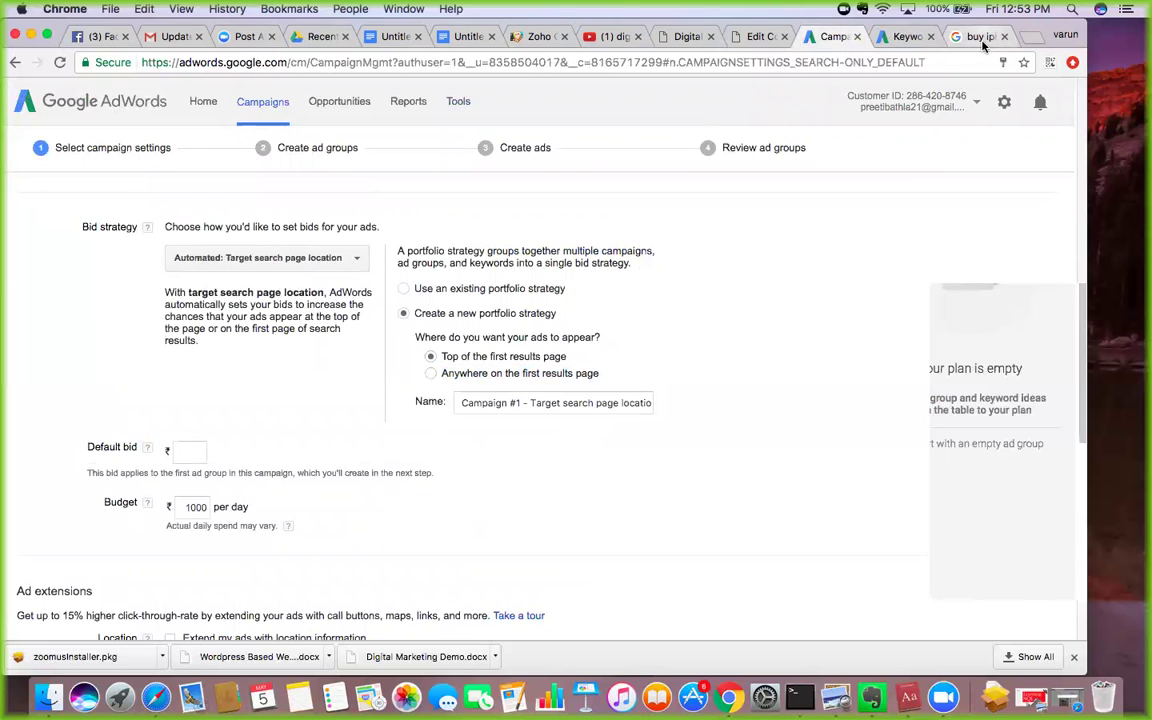
pyautogui.click(975, 37)
pyautogui.scroll(-15, 420, 557)
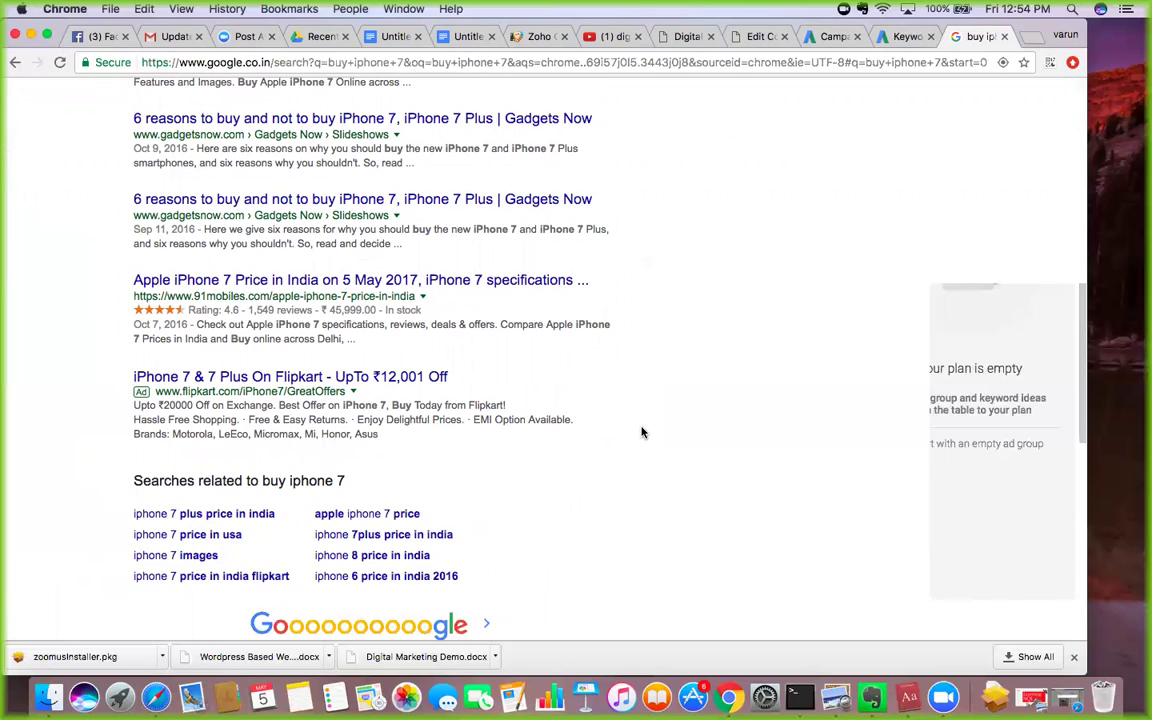
pyautogui.scroll(5, 643, 432)
pyautogui.scroll(4, 643, 432)
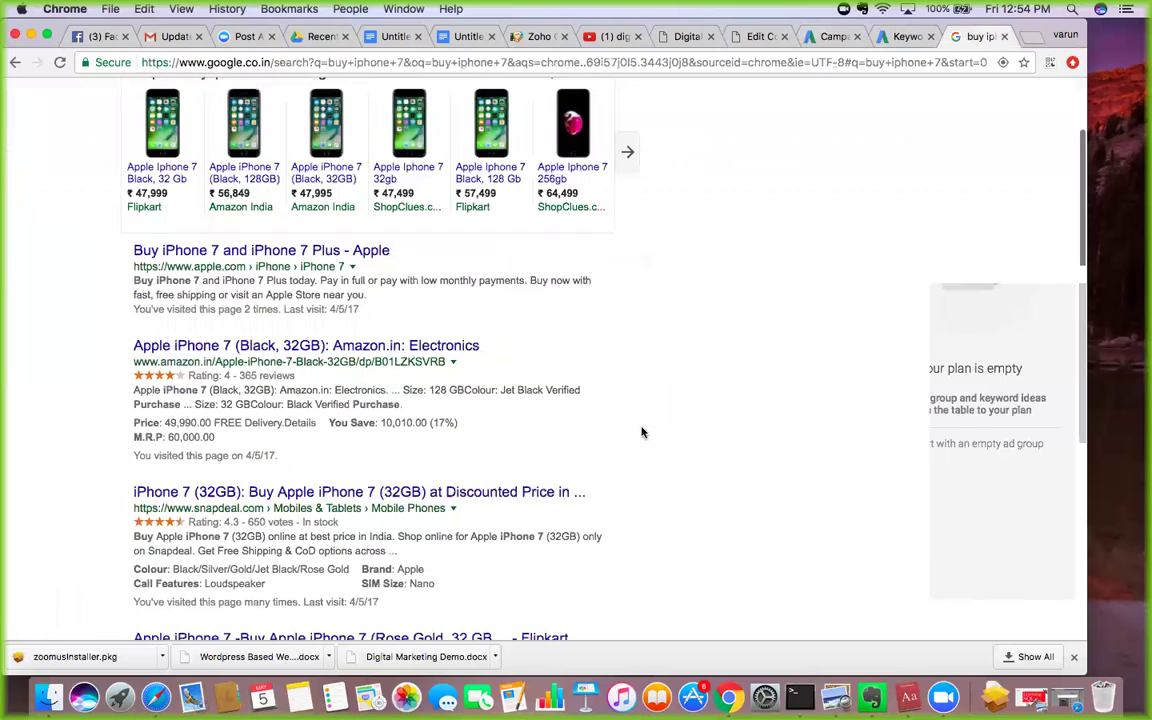
pyautogui.scroll(2, 643, 432)
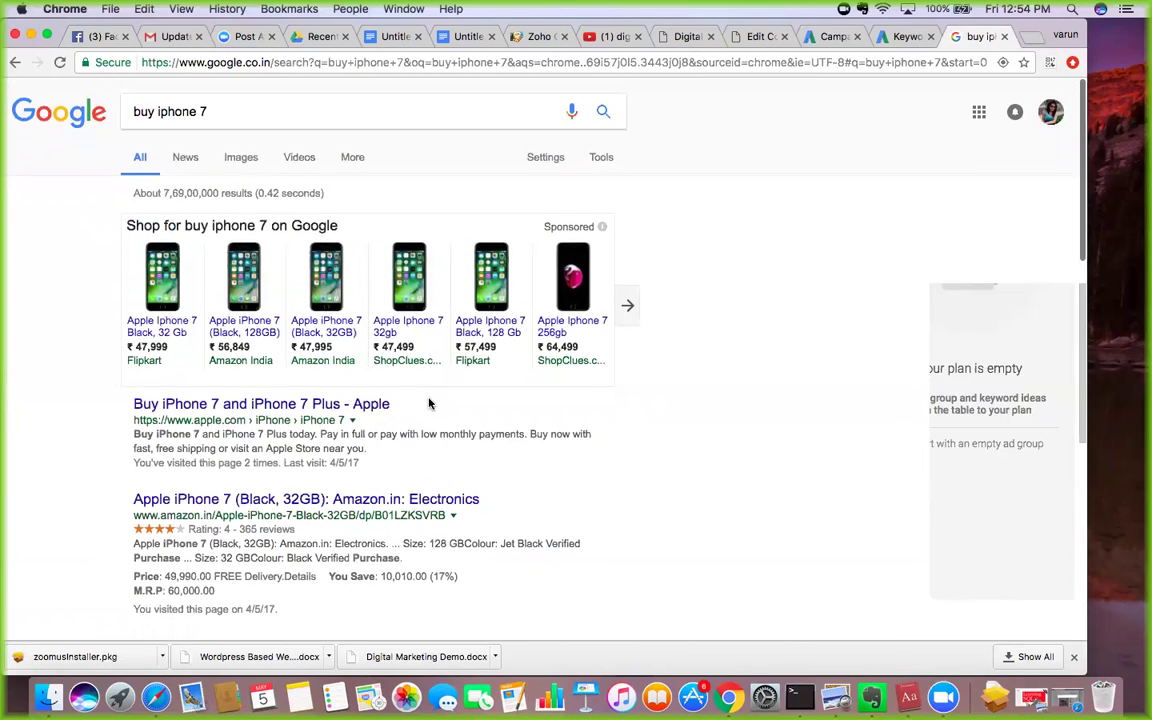
pyautogui.scroll(-6, 429, 403)
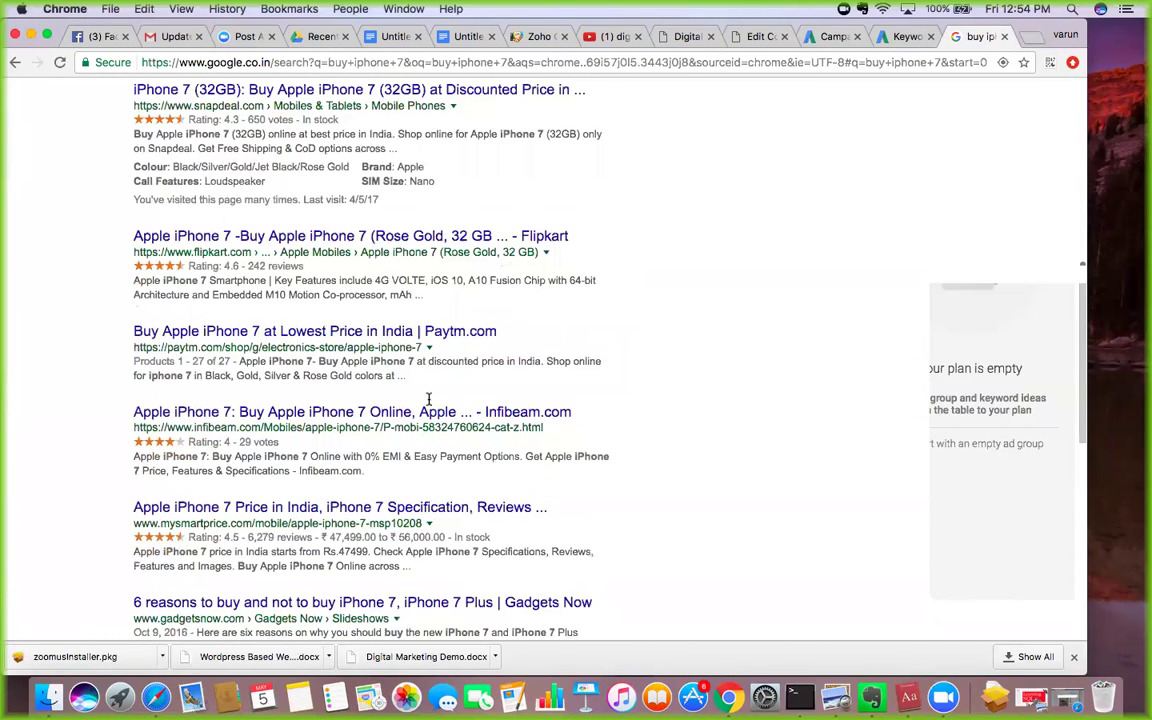
pyautogui.scroll(-5, 429, 399)
pyautogui.scroll(10, 429, 398)
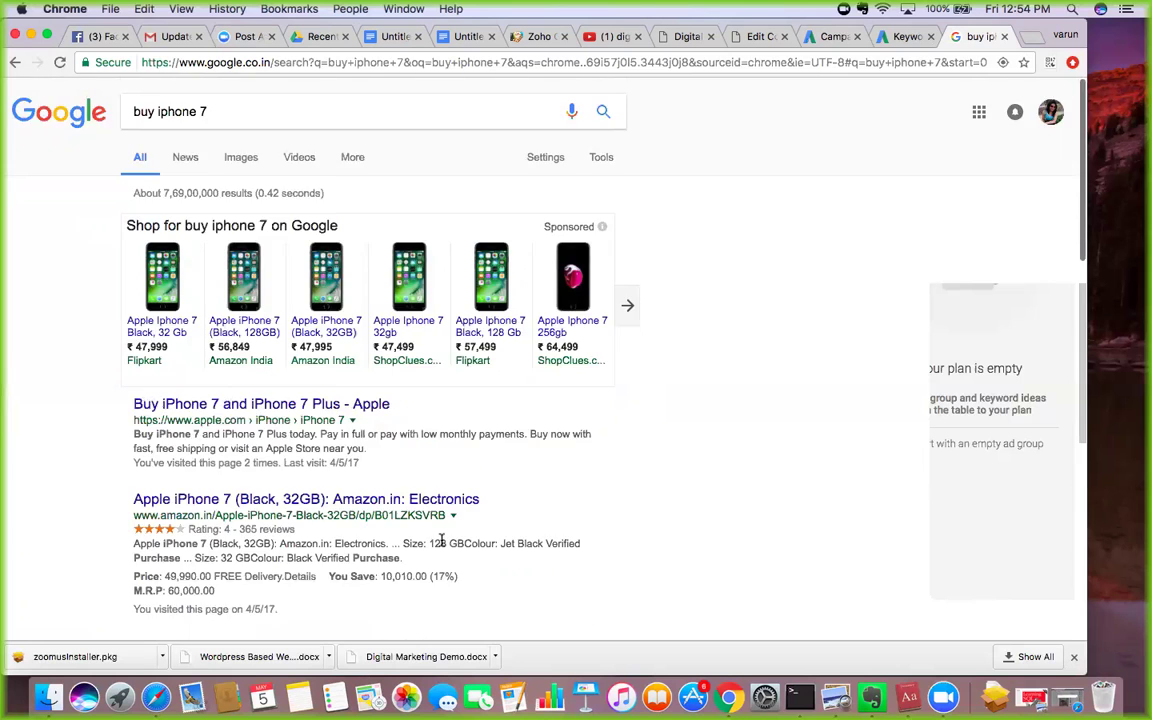
pyautogui.scroll(-5, 441, 541)
pyautogui.scroll(-6, 441, 541)
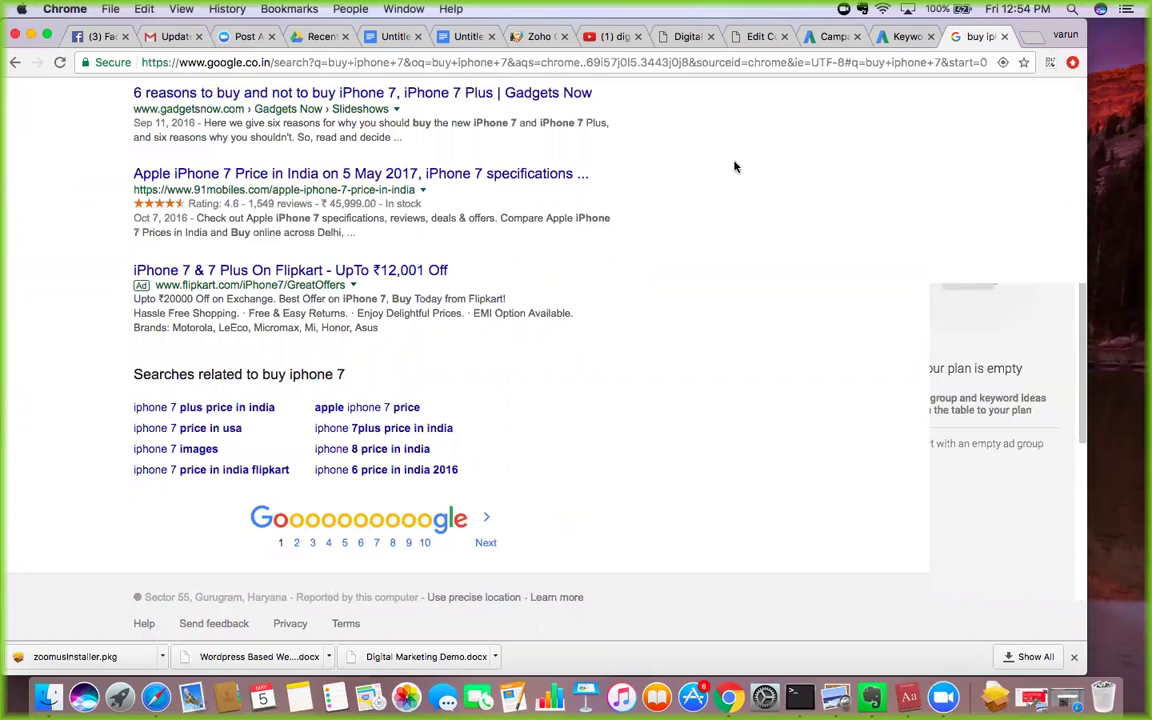
# - Back in the campaign settings, choose Target CPA as the bid strategy
pyautogui.click(822, 38)
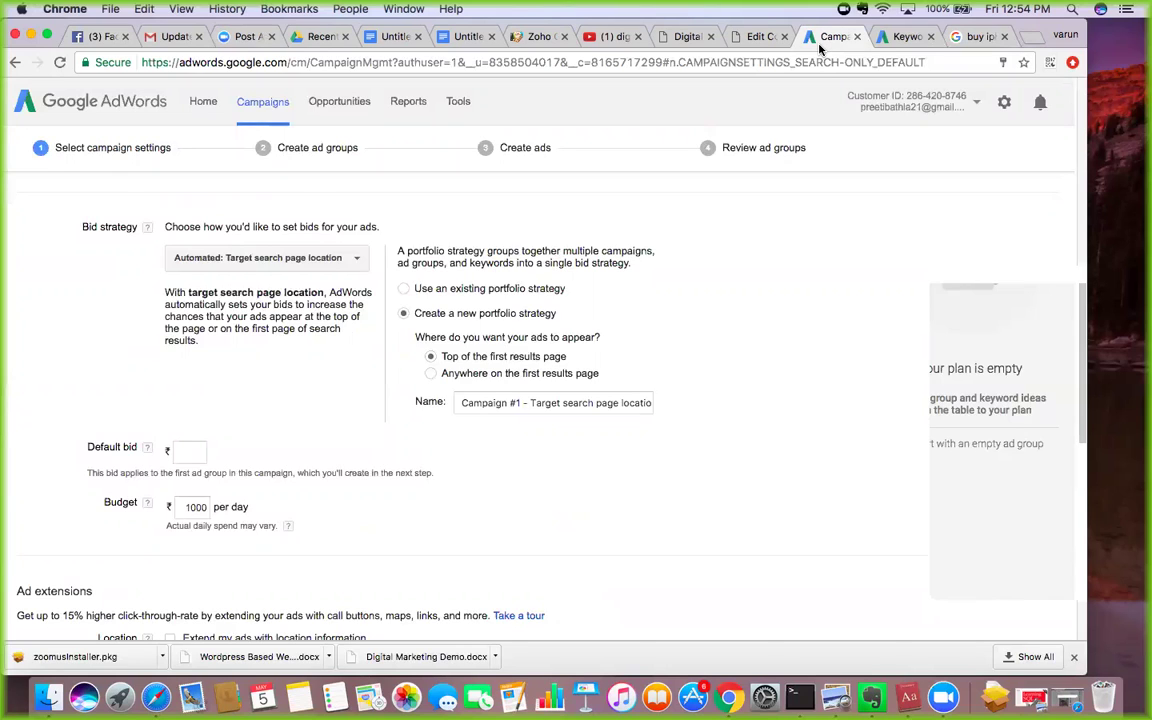
pyautogui.click(275, 260)
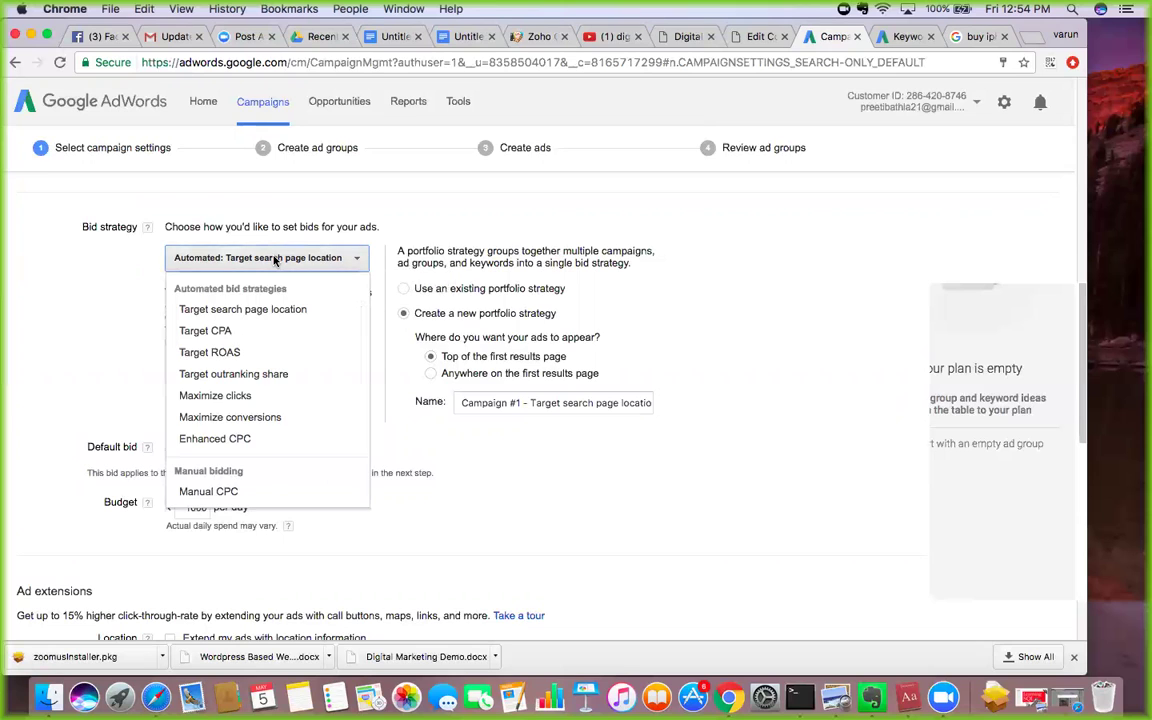
pyautogui.click(255, 331)
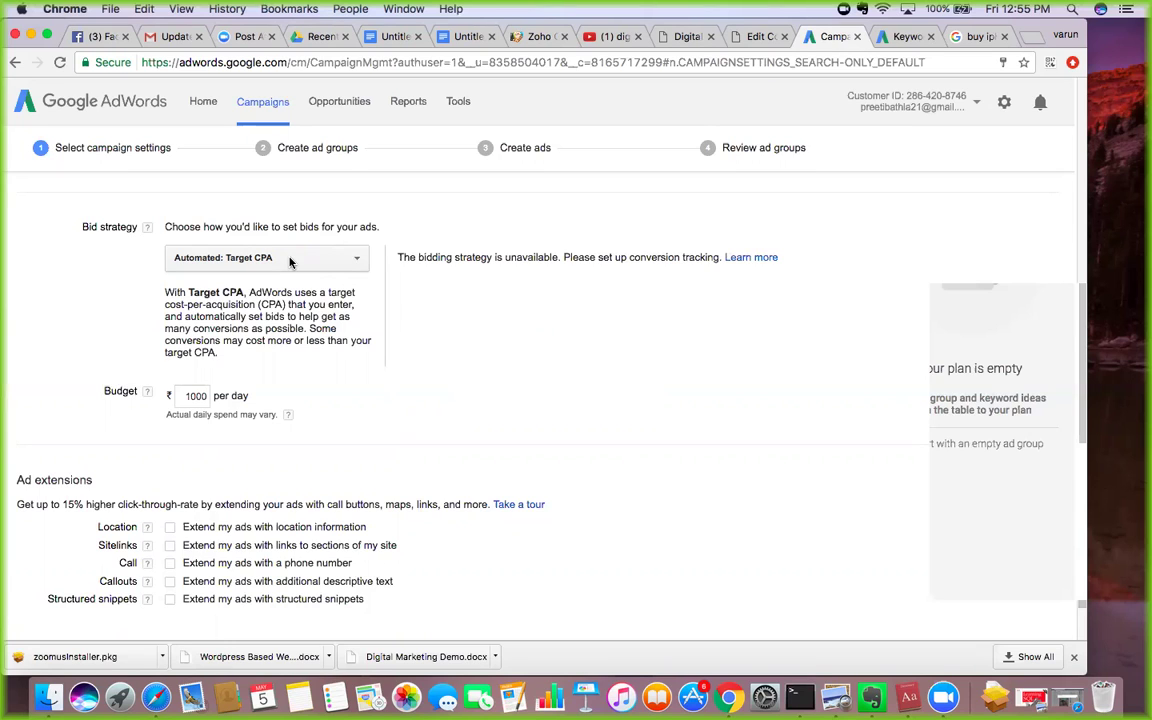
# - Reselect Target CPA and read its conversion-tracking caveat
pyautogui.click(239, 258)
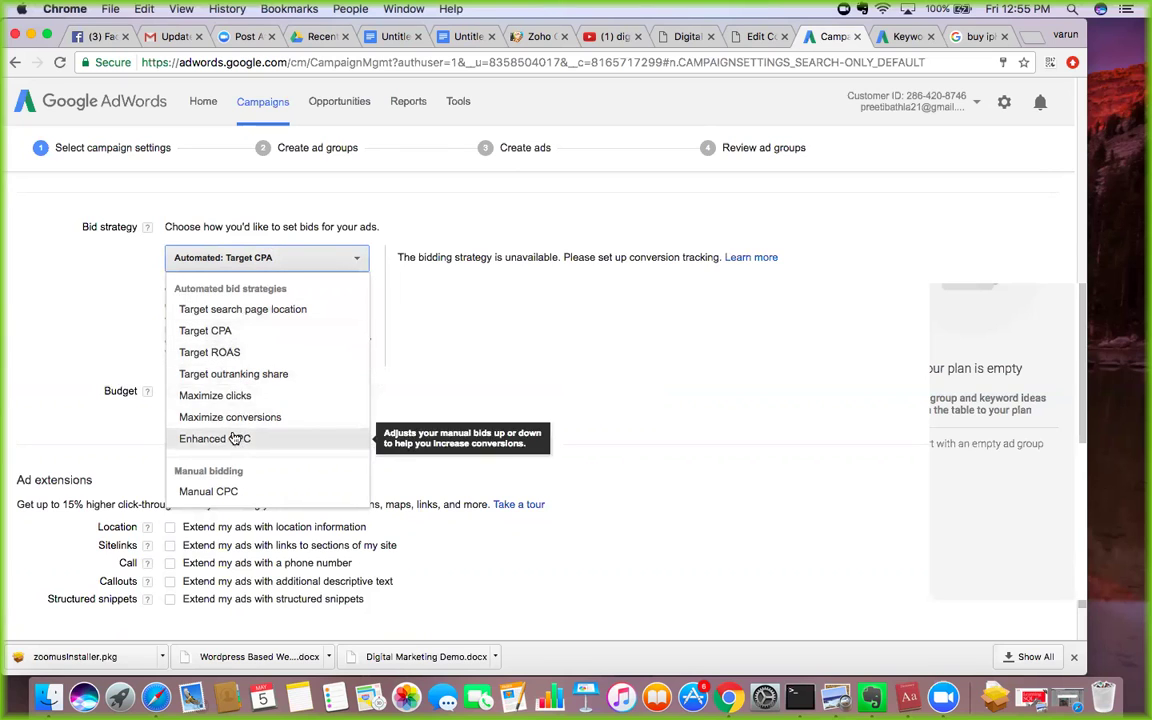
pyautogui.click(249, 331)
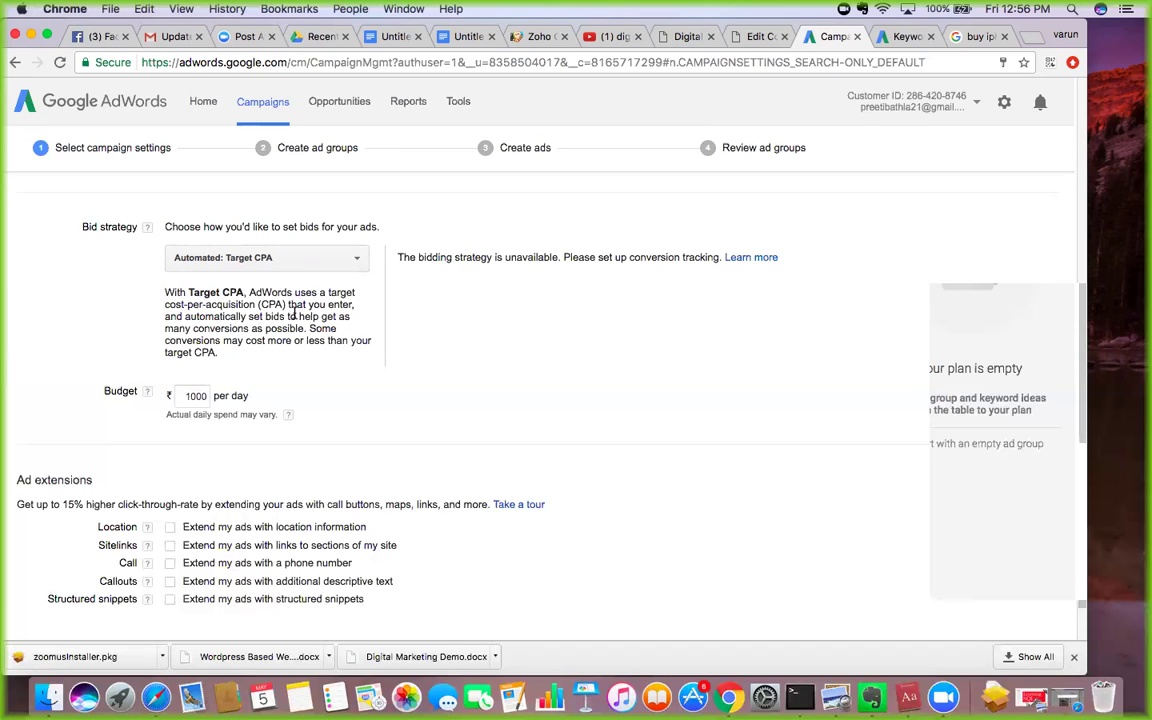
pyautogui.moveTo(309, 328)
pyautogui.mouseDown()
pyautogui.moveTo(362, 327)
pyautogui.moveTo(365, 344)
pyautogui.moveTo(350, 365)
pyautogui.moveTo(308, 347)
pyautogui.moveTo(278, 302)
pyautogui.moveTo(309, 330)
pyautogui.mouseUp()
pyautogui.click(270, 366)
# - Raise the daily budget from ₹1000 to ₹2000
pyautogui.moveTo(186, 403); pyautogui.dragTo(264, 403)
pyautogui.write('2000')
pyautogui.click(218, 362)
pyautogui.moveTo(231, 345); pyautogui.dragTo(360, 350)
pyautogui.click(362, 357)
pyautogui.click(316, 258)
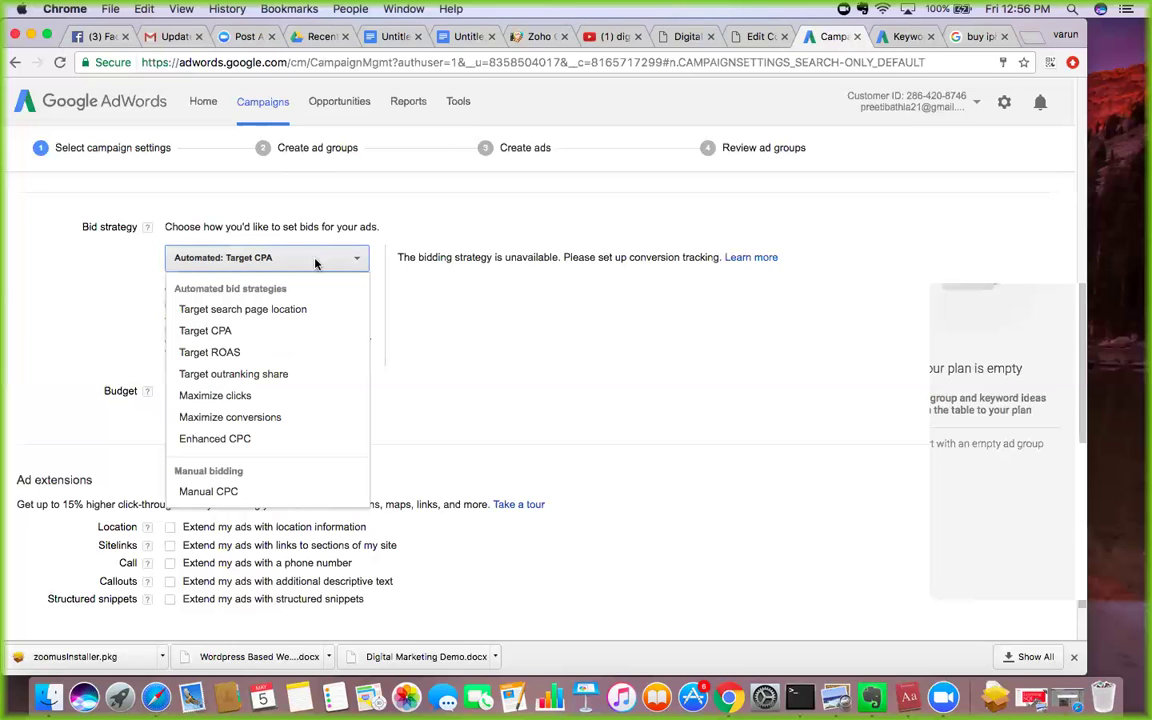
# - Switch bidding to Target ROAS with a 10% target return on ad spend
pyautogui.click(279, 358)
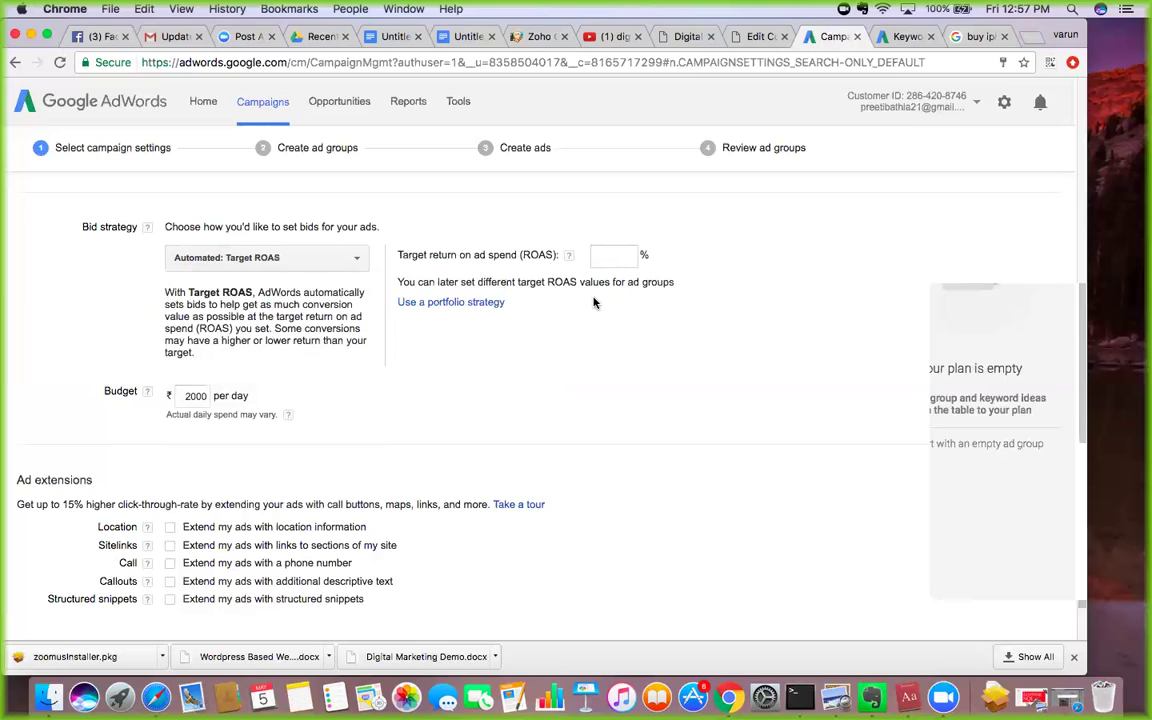
pyautogui.click(619, 257)
pyautogui.write('10')
pyautogui.click(336, 261)
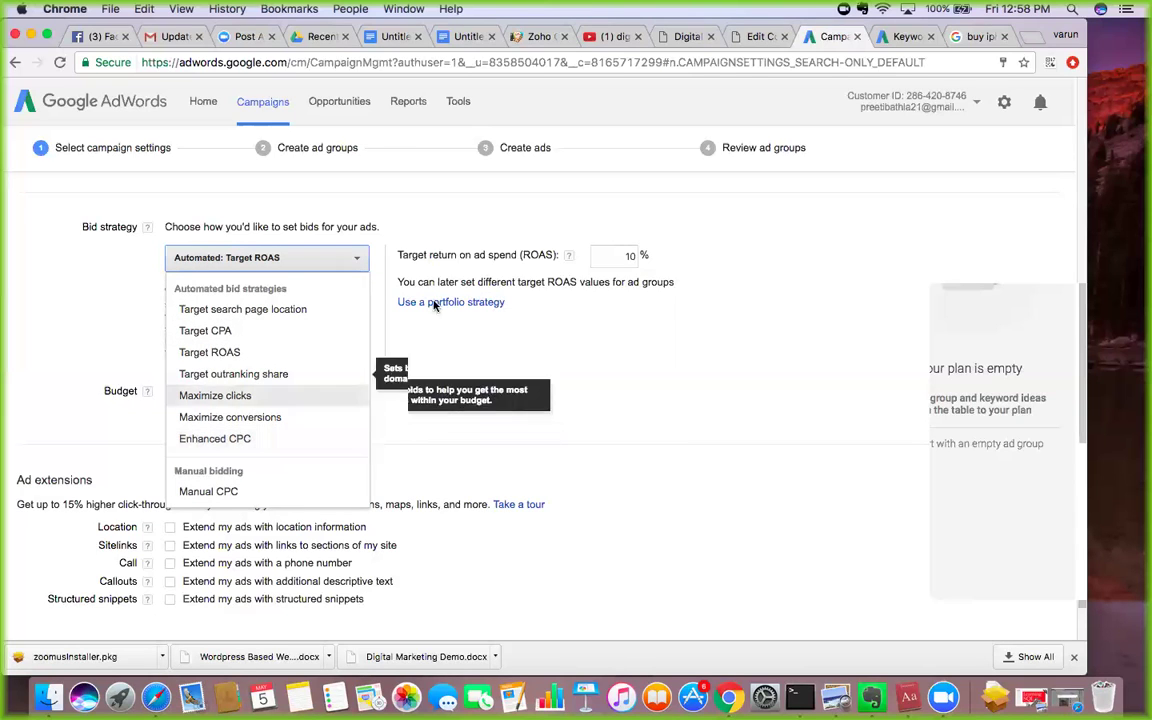
# - Select Manual CPC under Manual bidding as the bid strategy
pyautogui.click(487, 240)
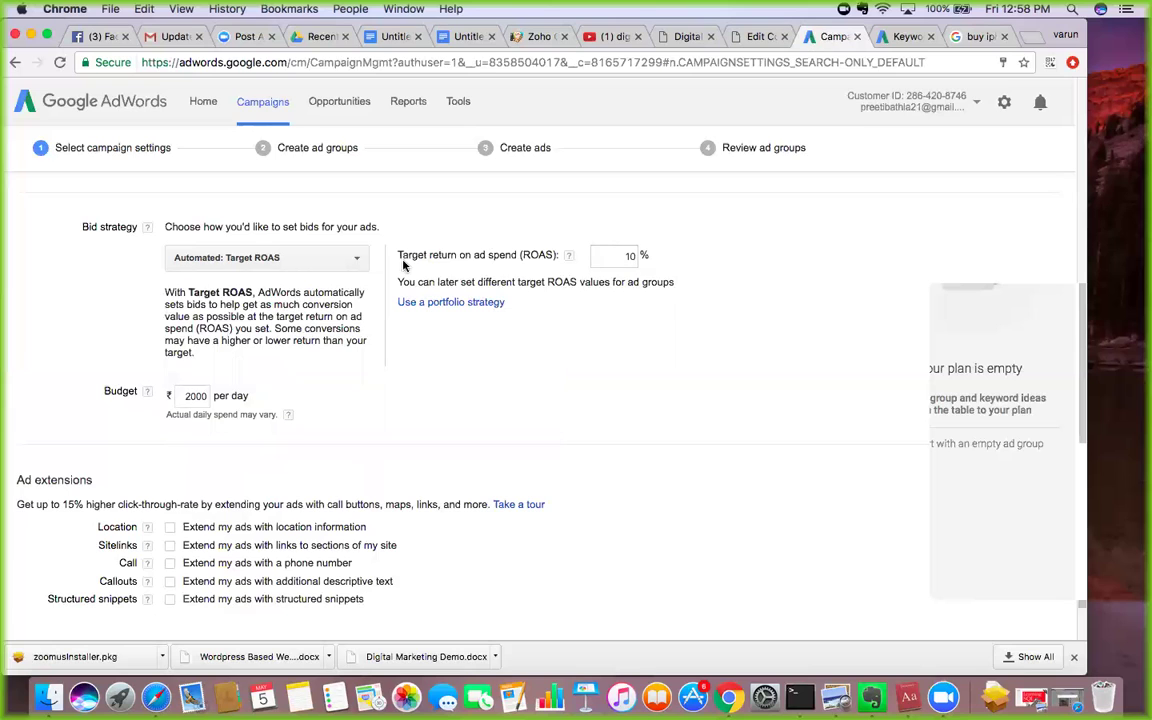
pyautogui.click(275, 257)
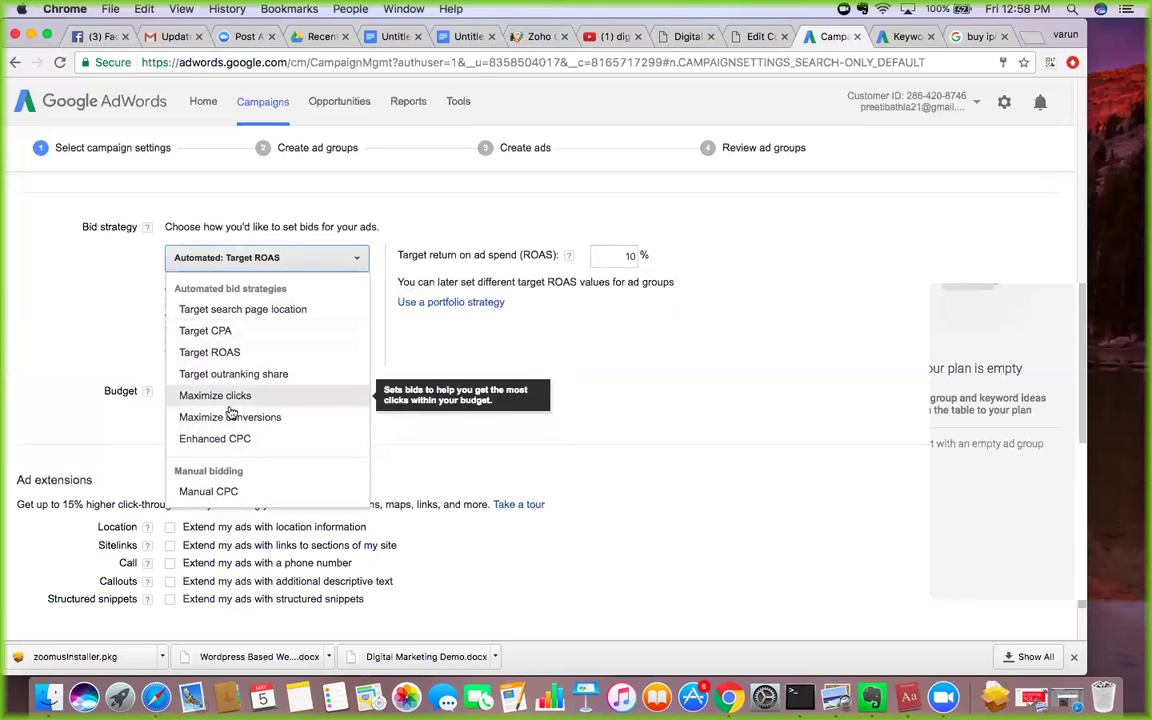
pyautogui.click(95, 303)
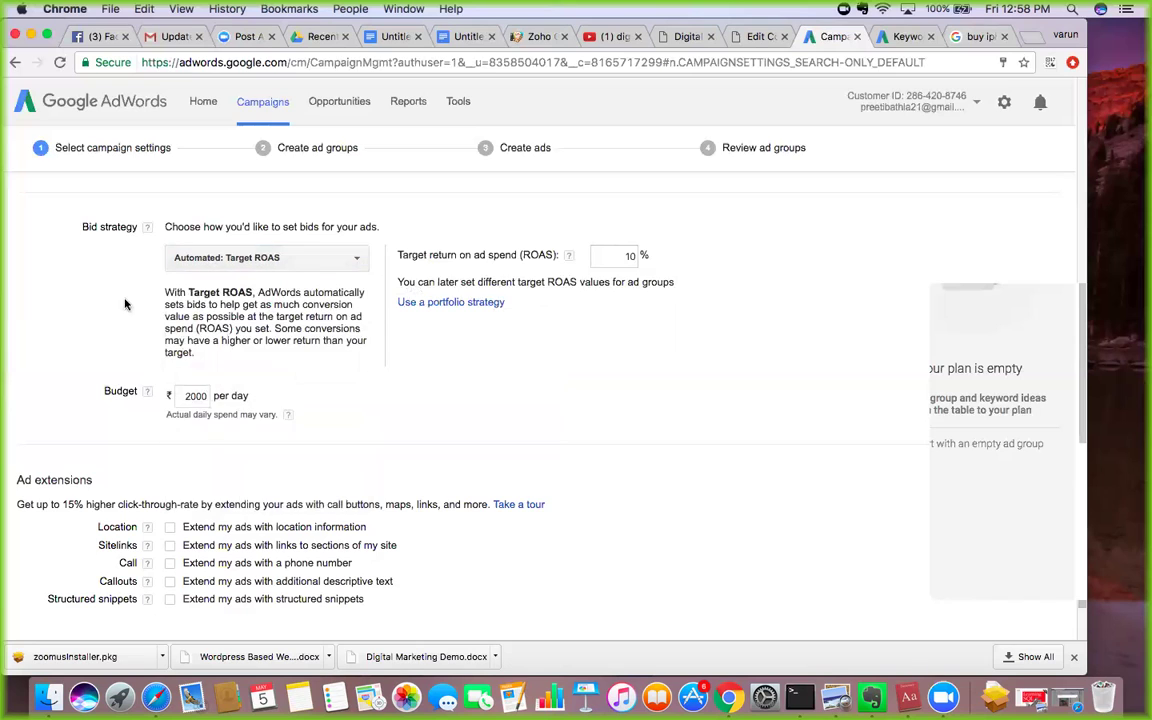
pyautogui.click(325, 262)
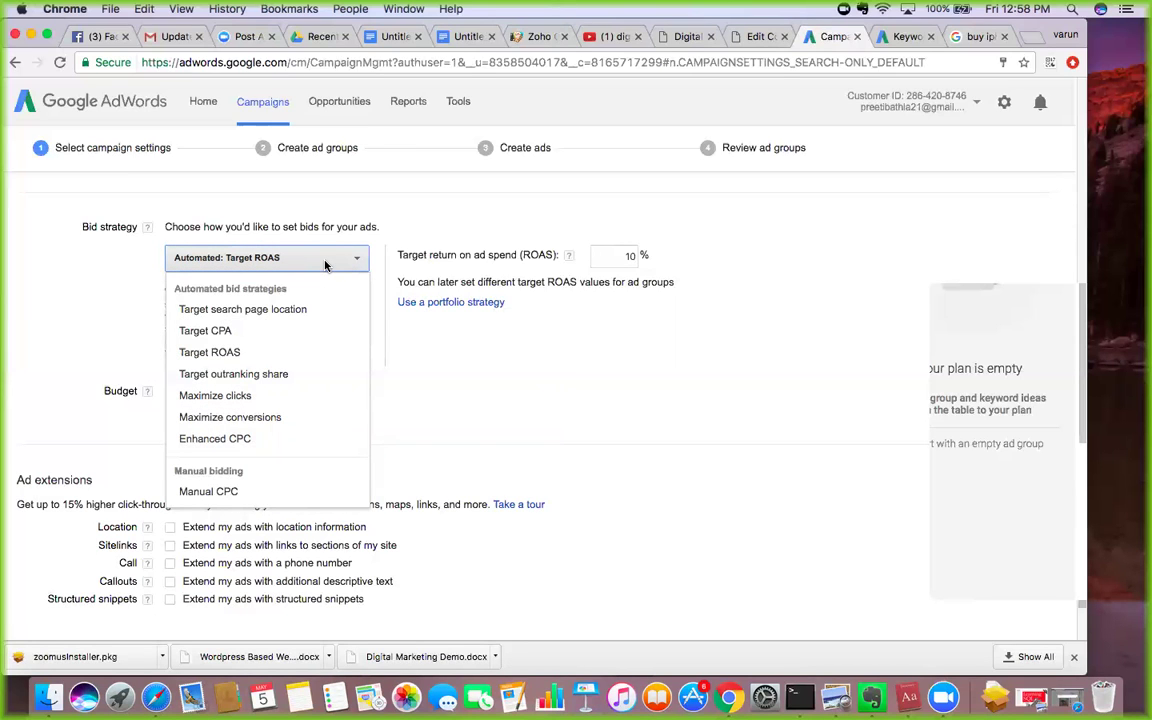
pyautogui.click(338, 490)
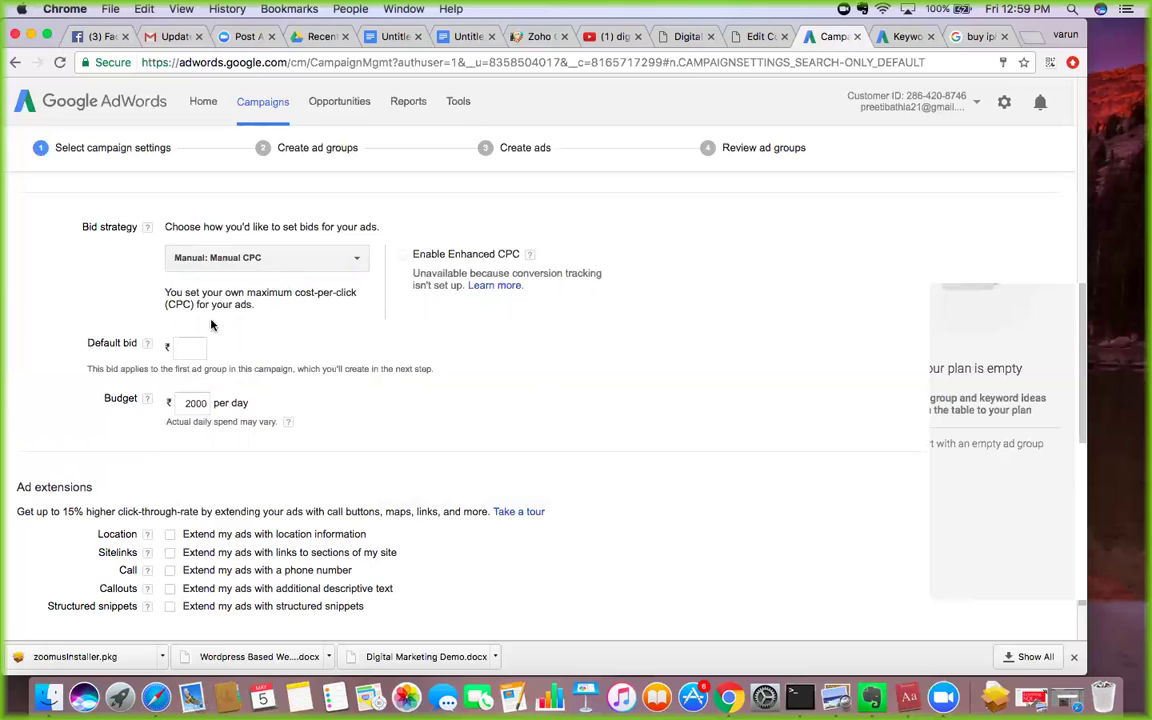
# - Enter a ₹100 default bid and change the daily budget from ₹2000 to ₹1000
pyautogui.click(199, 350)
pyautogui.write('100')
pyautogui.doubleClick(193, 404)
pyautogui.write('1000')
pyautogui.click(279, 478)
# - Scroll down the settings, then return to the buy iphone 7 search results
pyautogui.scroll(-3, 279, 478)
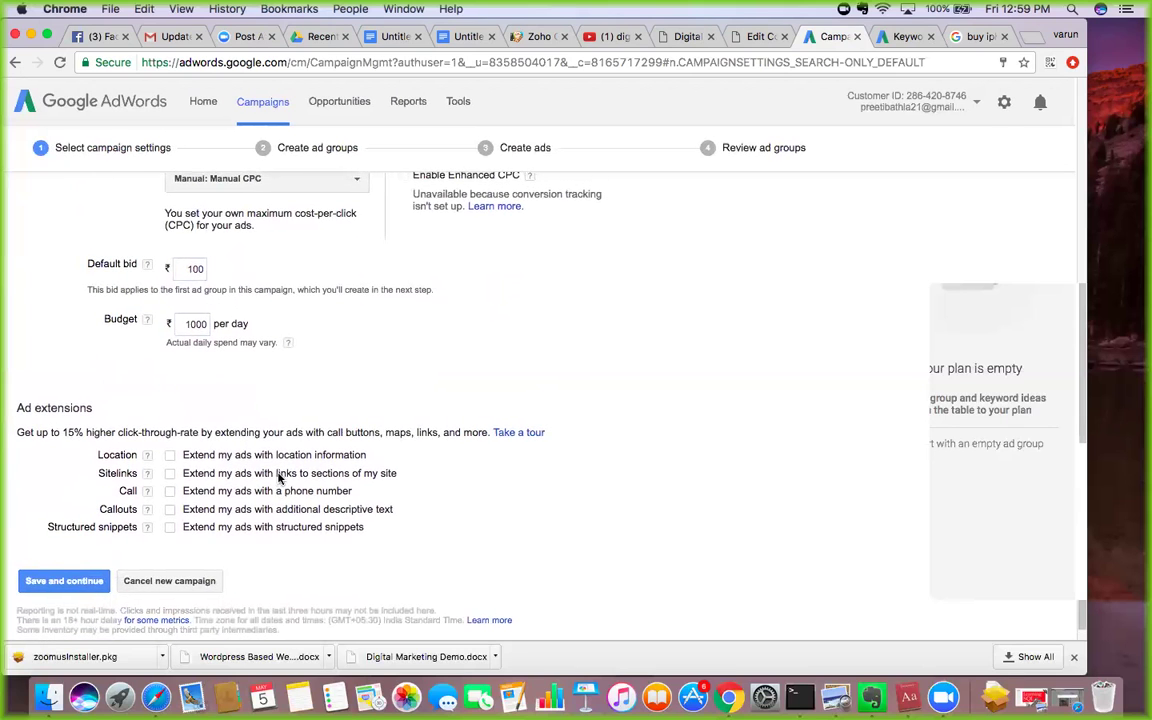
pyautogui.scroll(-1, 279, 478)
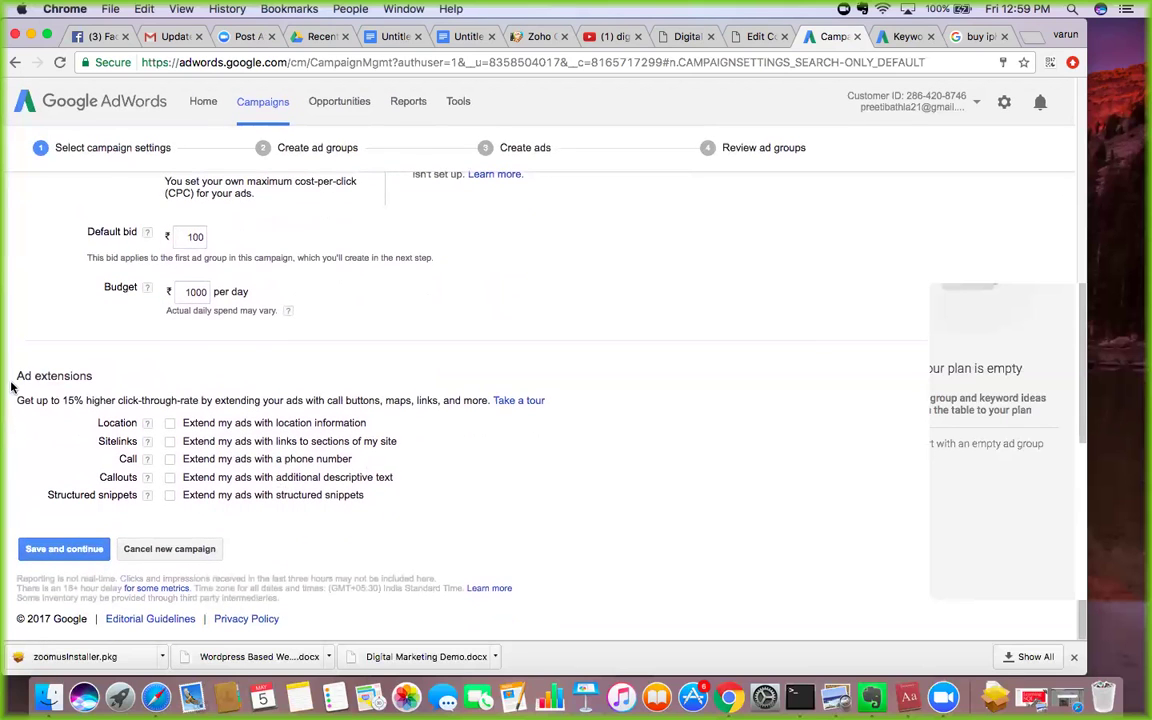
pyautogui.moveTo(13, 399); pyautogui.dragTo(8, 380)
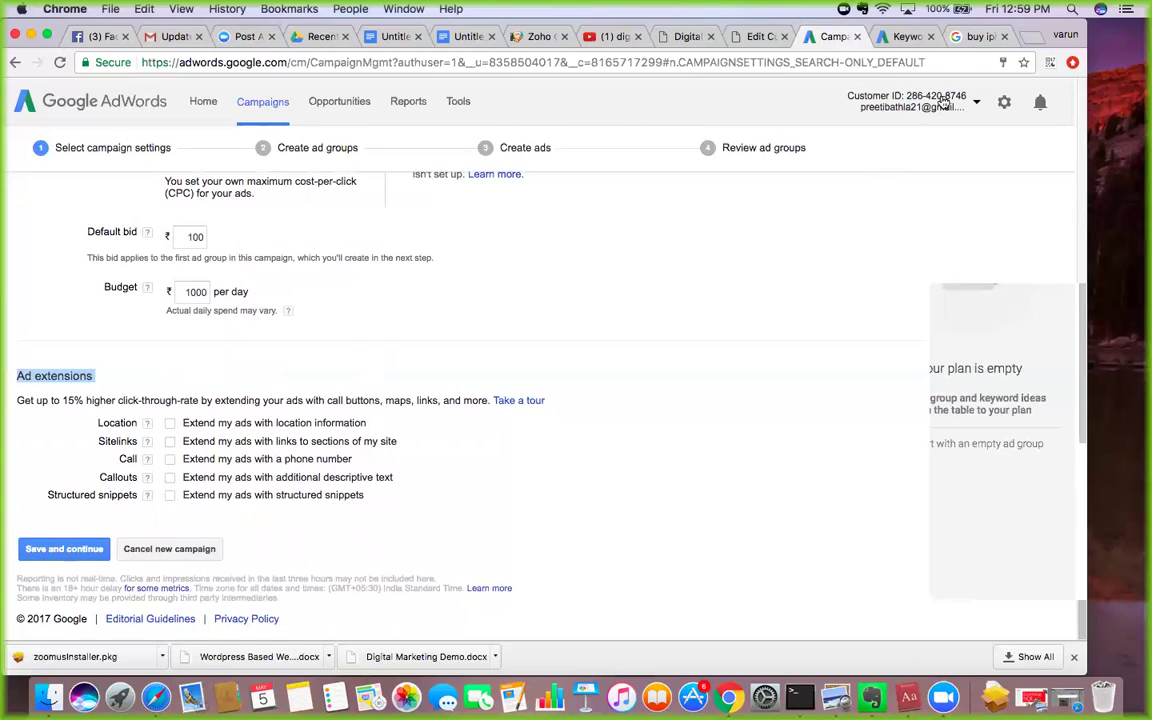
pyautogui.click(976, 37)
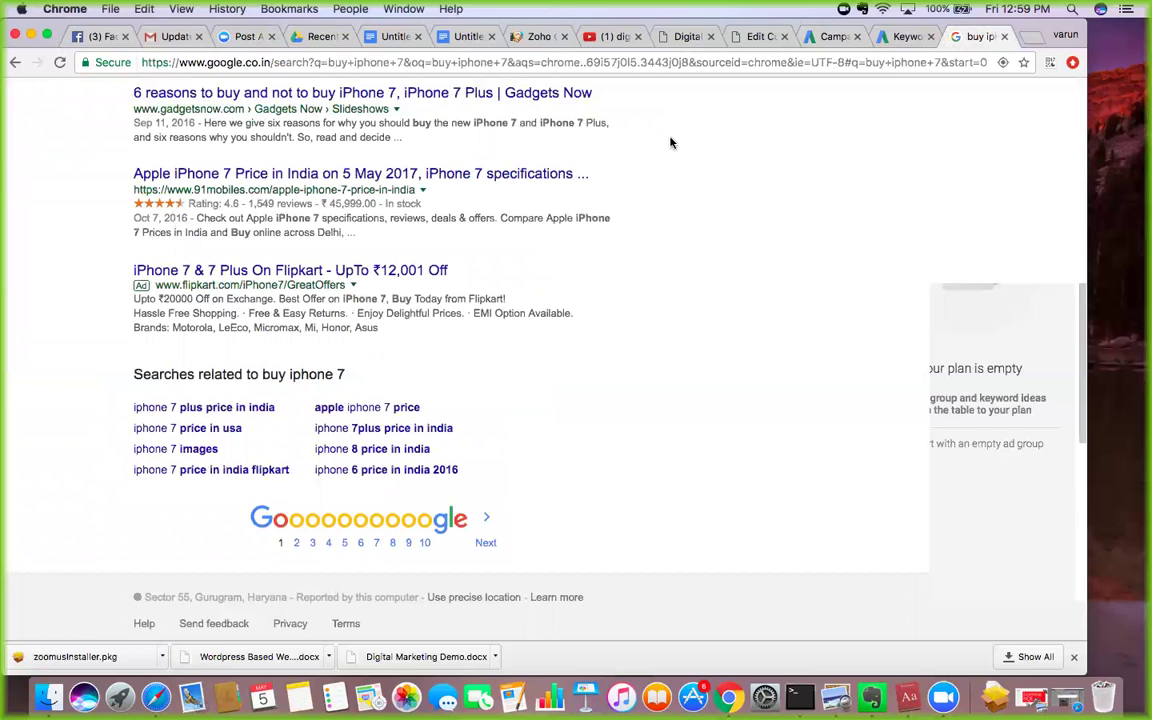
# - Search Google for 'iphone 7 plus price in india' and review the sponsored shopping listings and Apple's ad
pyautogui.scroll(8, 671, 143)
pyautogui.scroll(5, 337, 104)
pyautogui.click(337, 104)
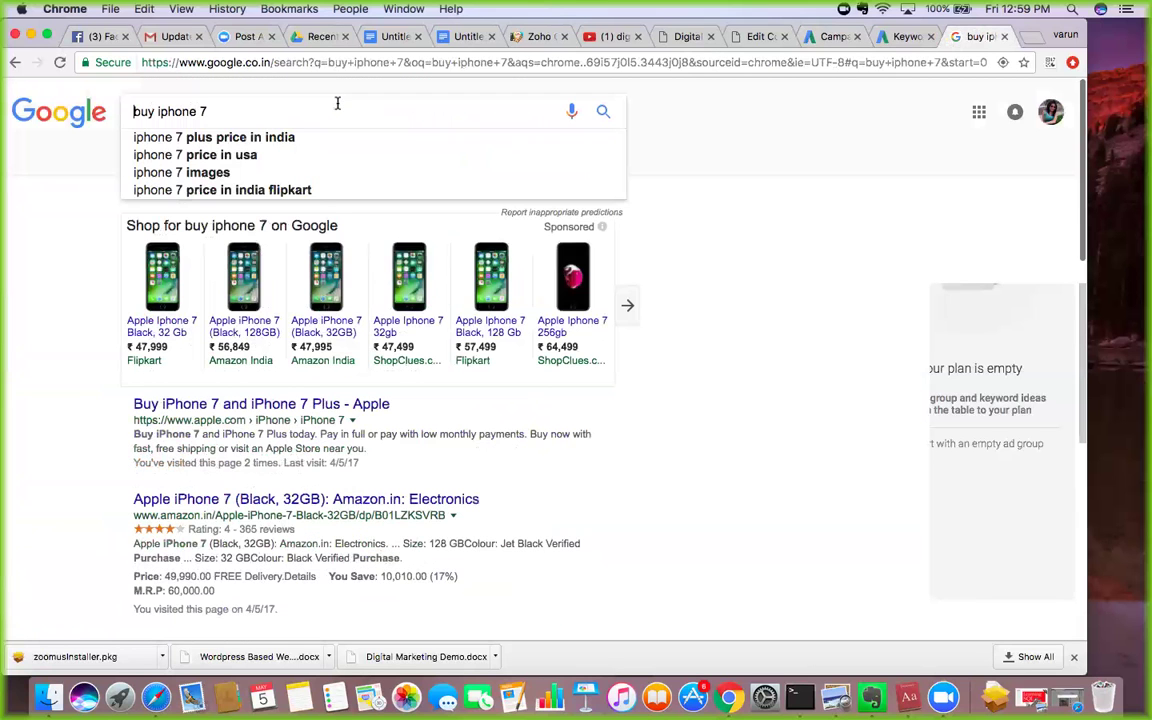
pyautogui.click(332, 136)
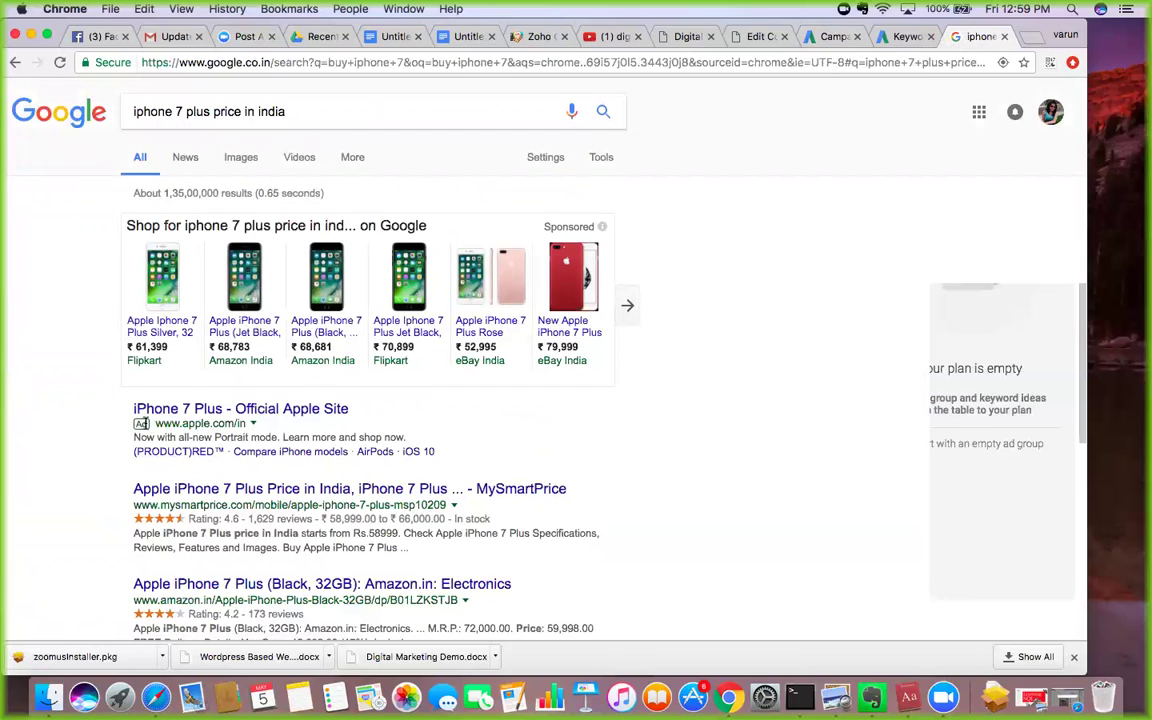
pyautogui.scroll(-3, 361, 470)
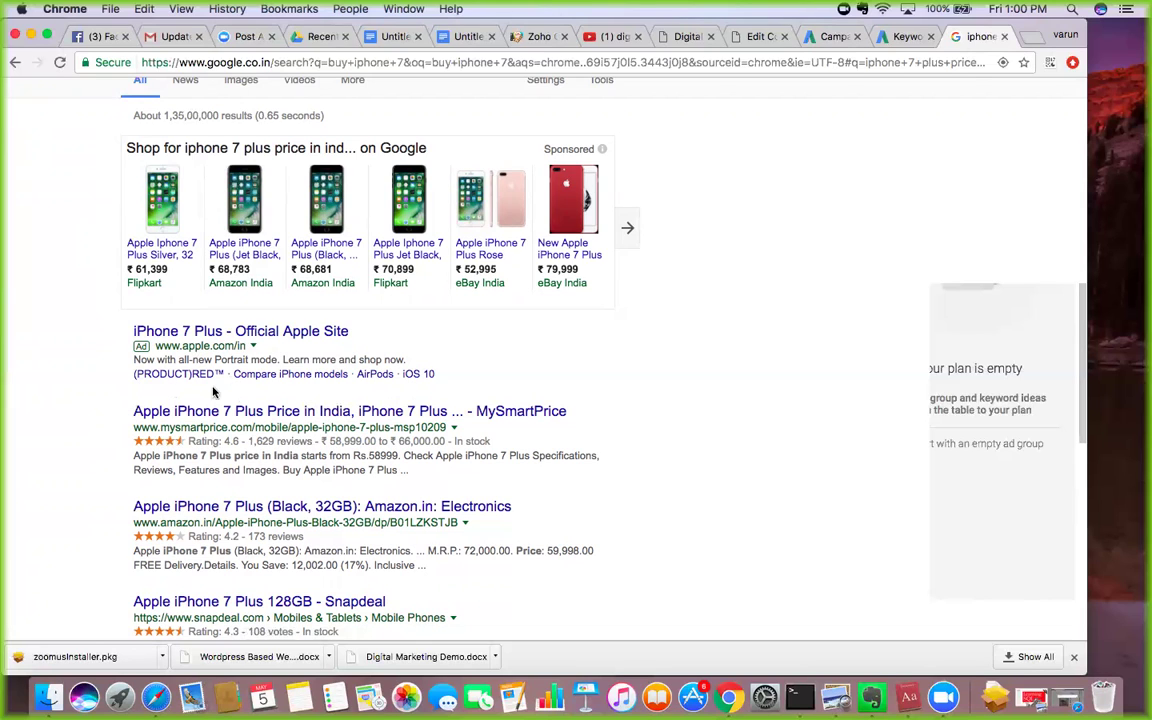
pyautogui.scroll(-15, 522, 453)
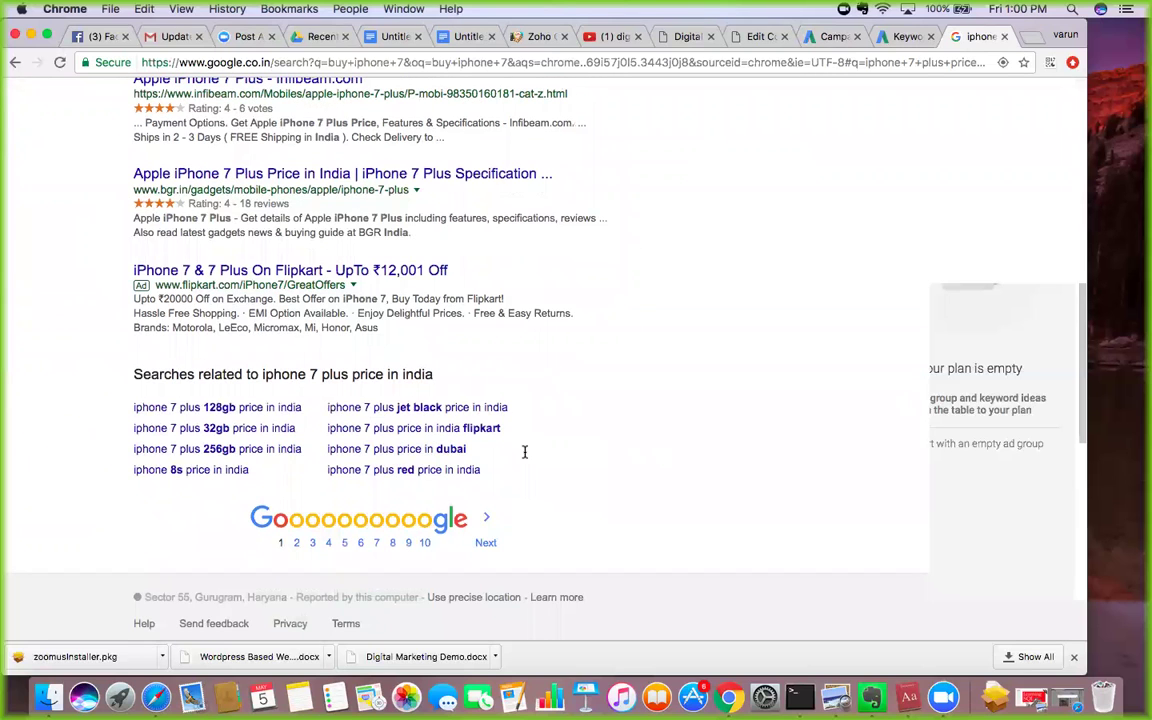
pyautogui.scroll(3, 524, 452)
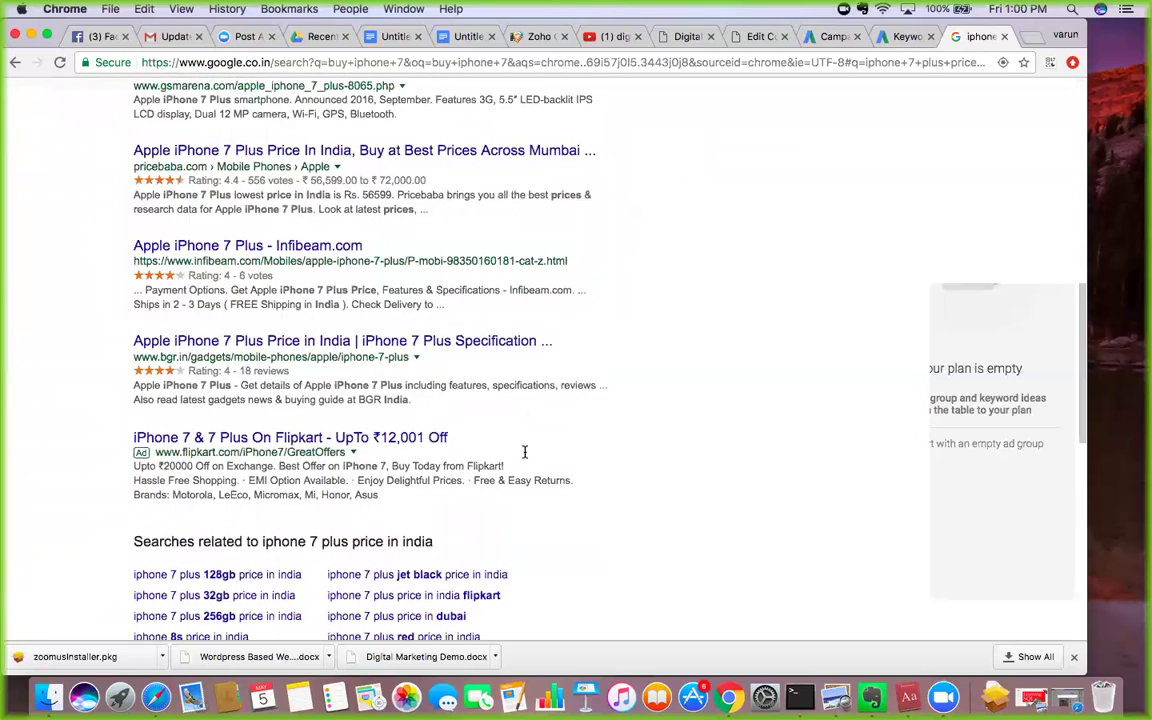
pyautogui.scroll(20, 524, 452)
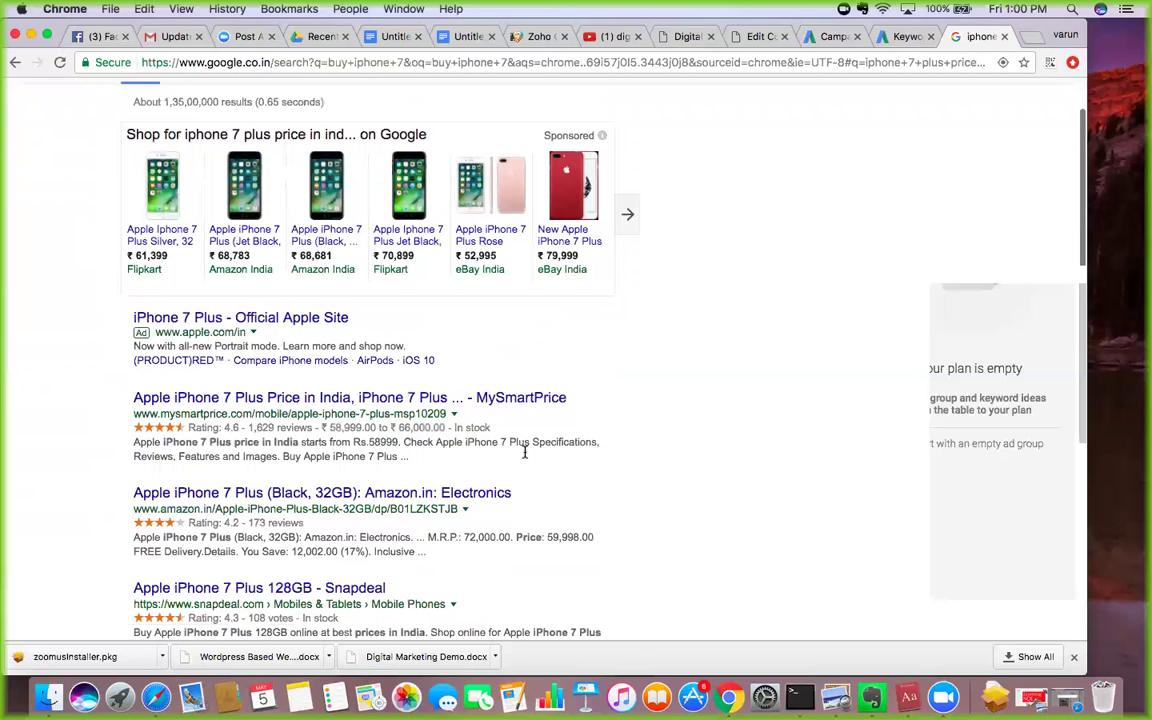
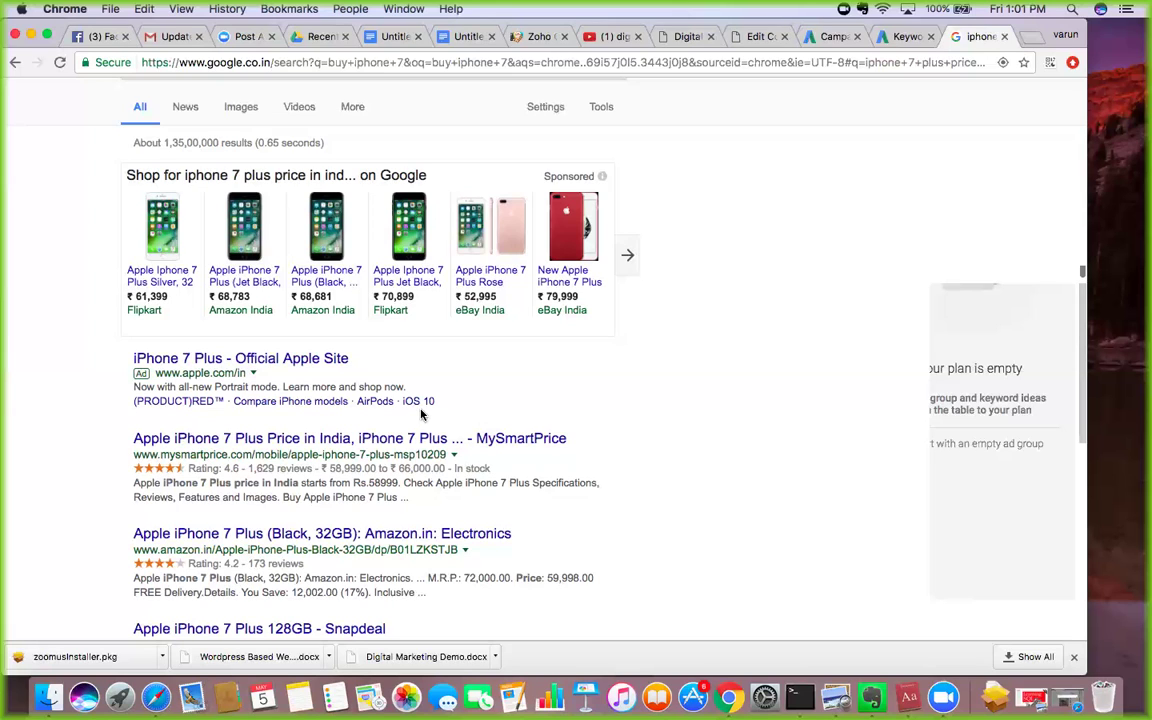
# - Return to the AdWords campaign settings tab and scroll down to the Ad extensions section
pyautogui.click(812, 37)
pyautogui.scroll(-1, 404, 527)
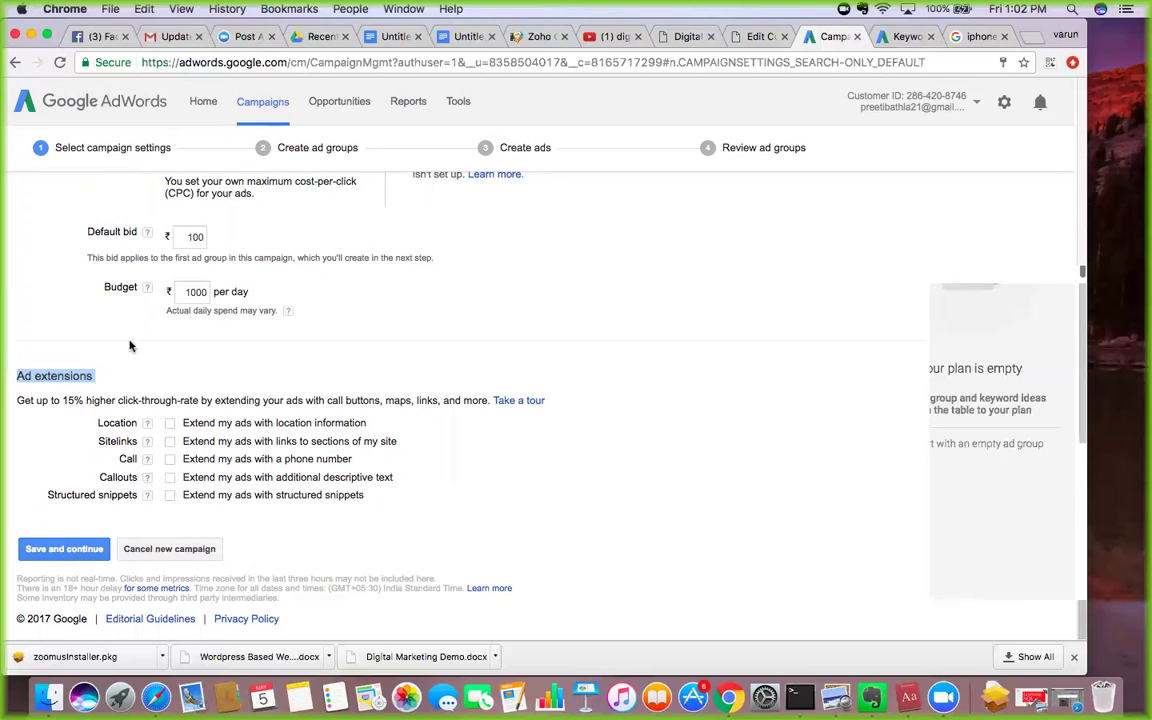
pyautogui.click(238, 381)
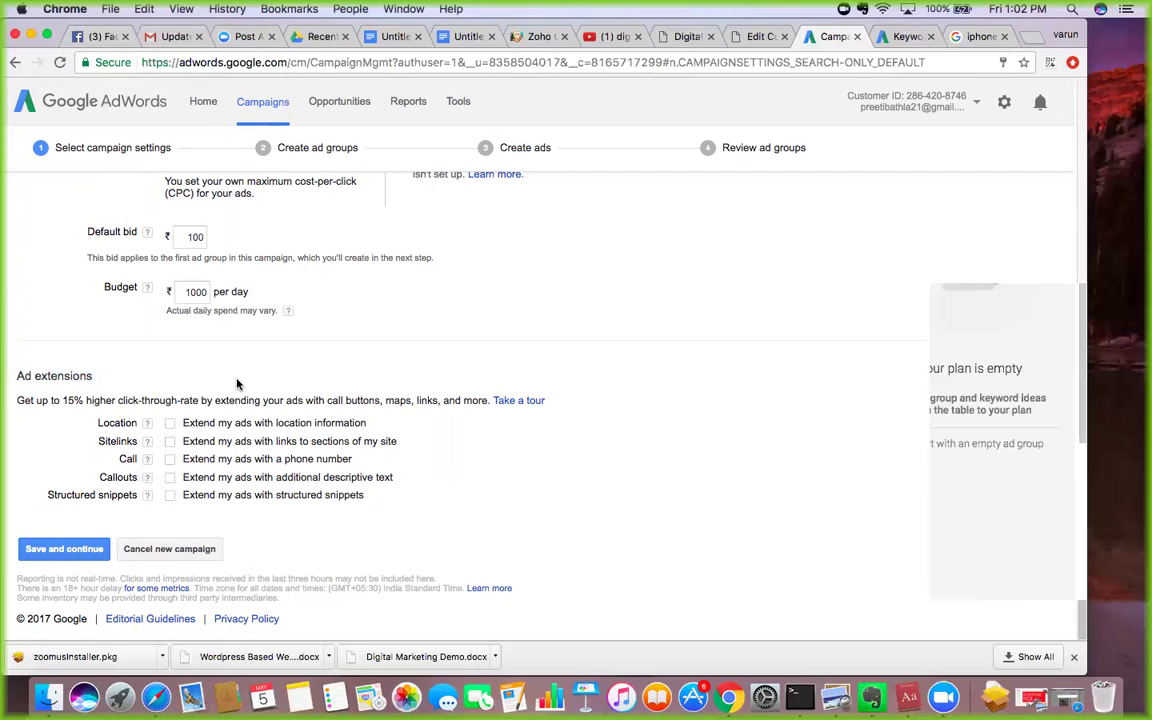
# - Tick the Location extension, choose Add now, and open Google My Business from the Use locations dialog
pyautogui.click(171, 424)
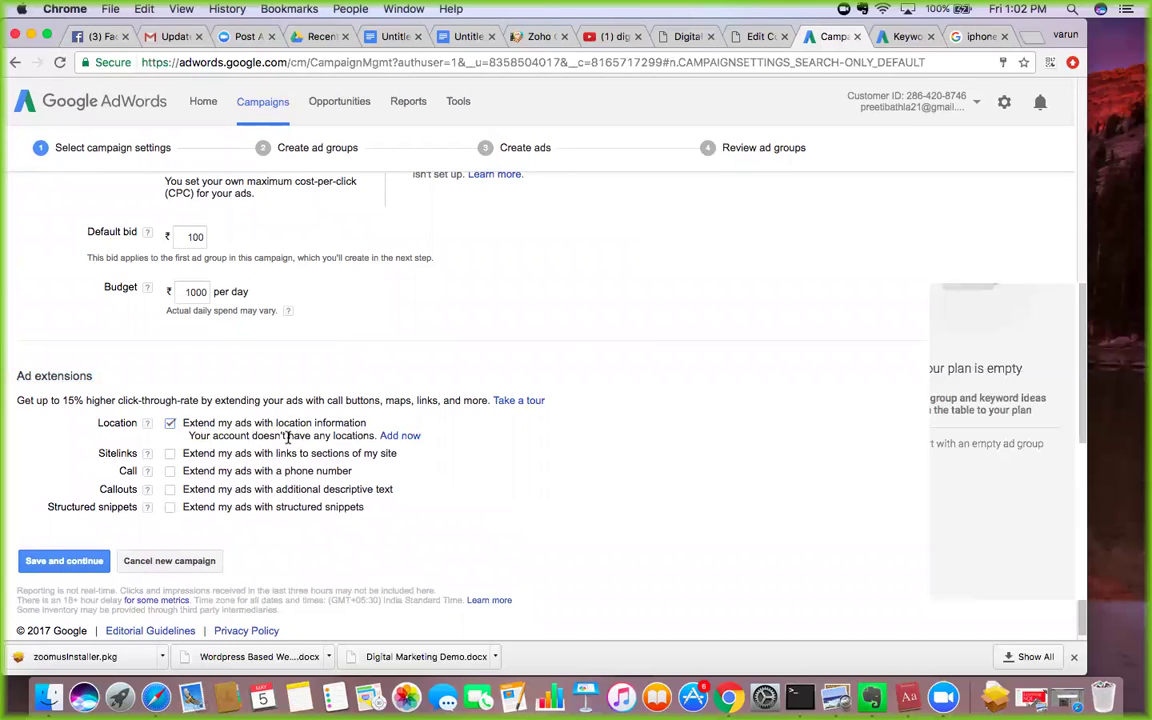
pyautogui.click(398, 437)
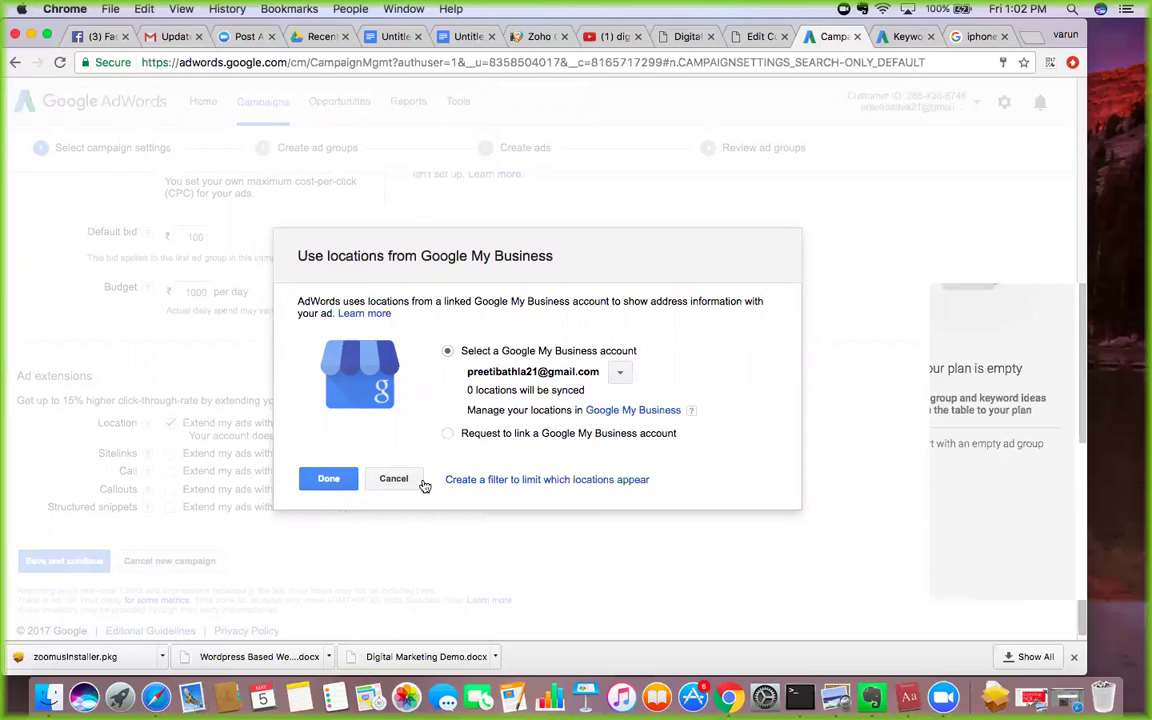
pyautogui.click(619, 373)
pyautogui.click(681, 374)
pyautogui.click(620, 412)
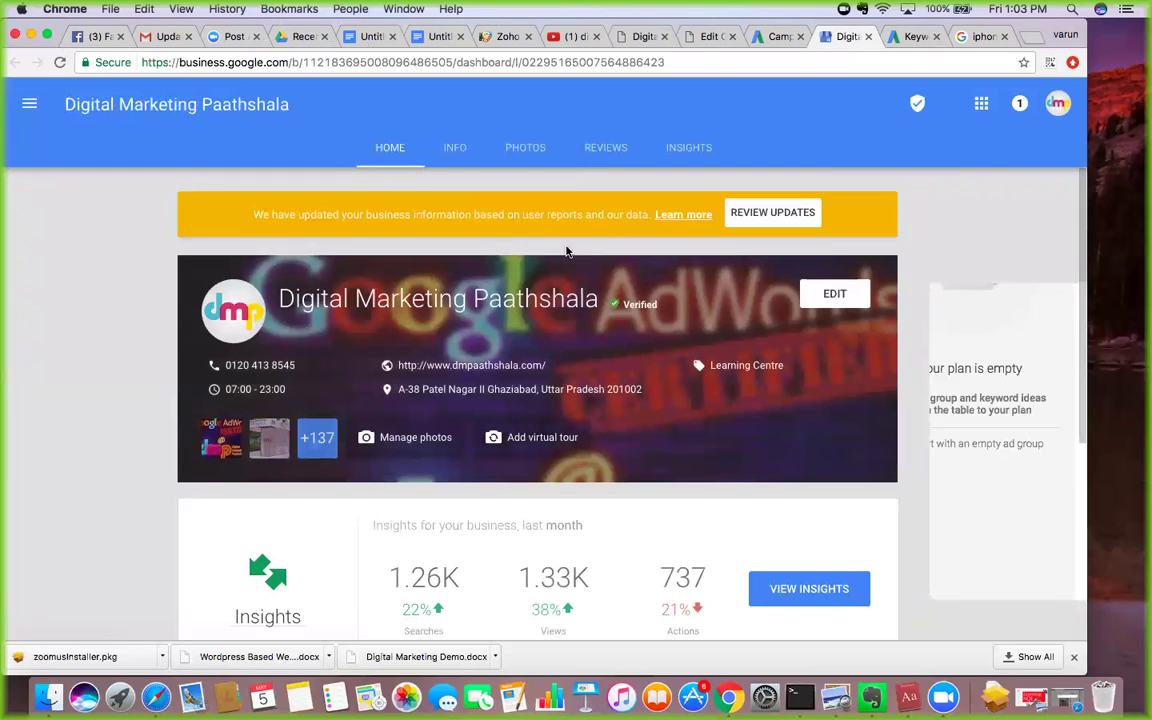
# - Browse the dashboard, then reload My Business home via the apps launcher and a trimmed web address
pyautogui.scroll(-3, 567, 251)
pyautogui.scroll(-10, 567, 251)
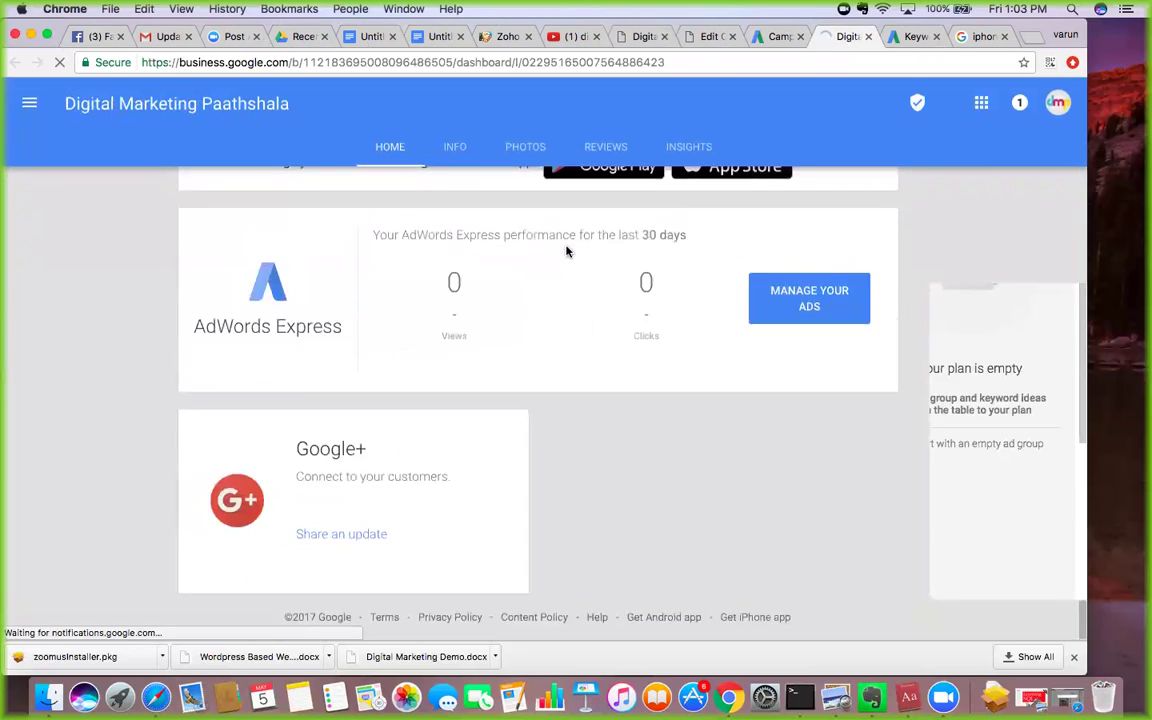
pyautogui.scroll(10, 566, 251)
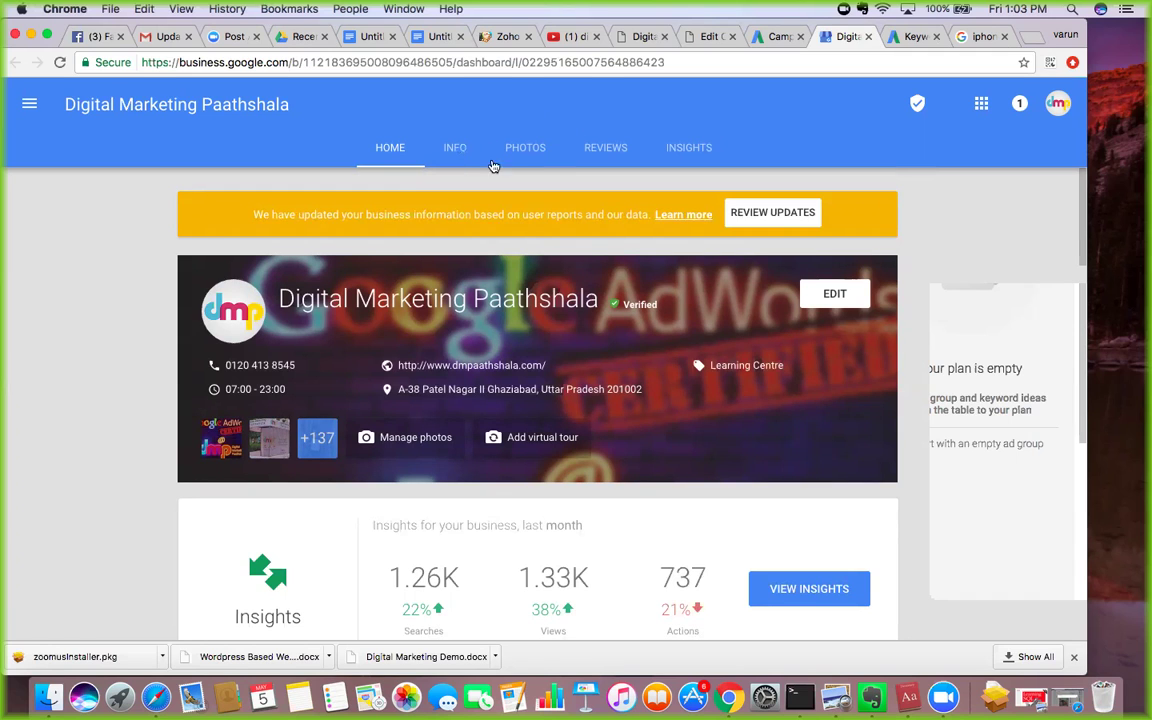
pyautogui.scroll(-1, 618, 243)
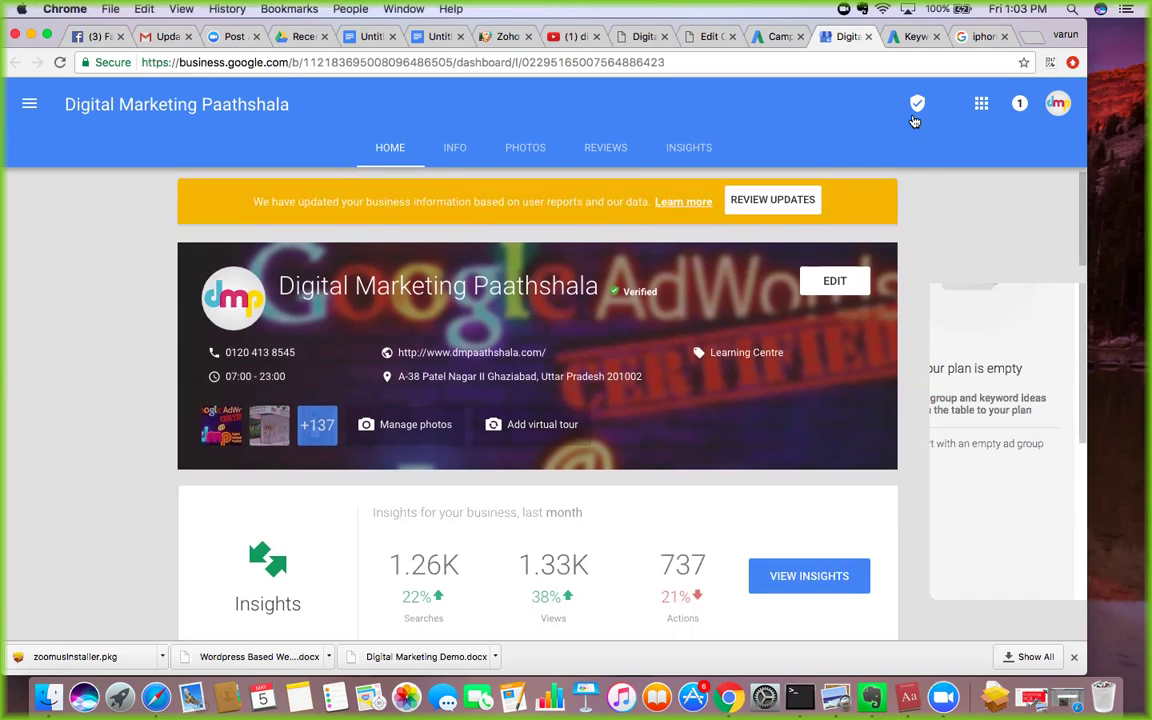
pyautogui.click(979, 105)
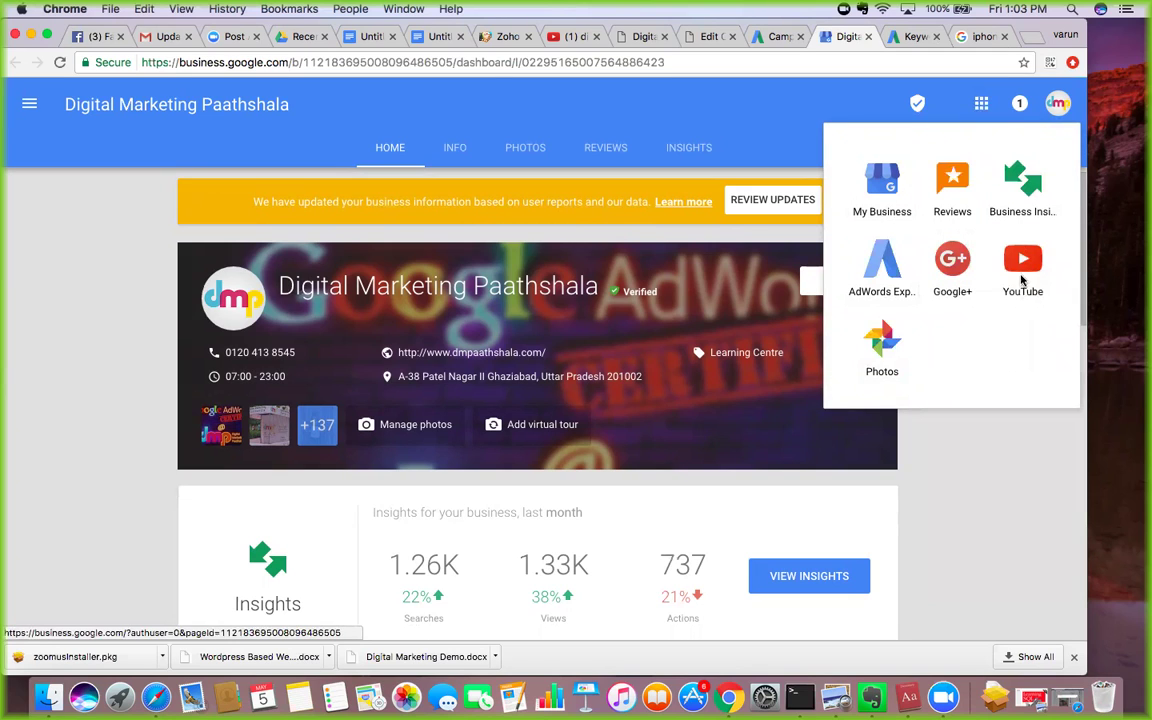
pyautogui.click(1007, 150)
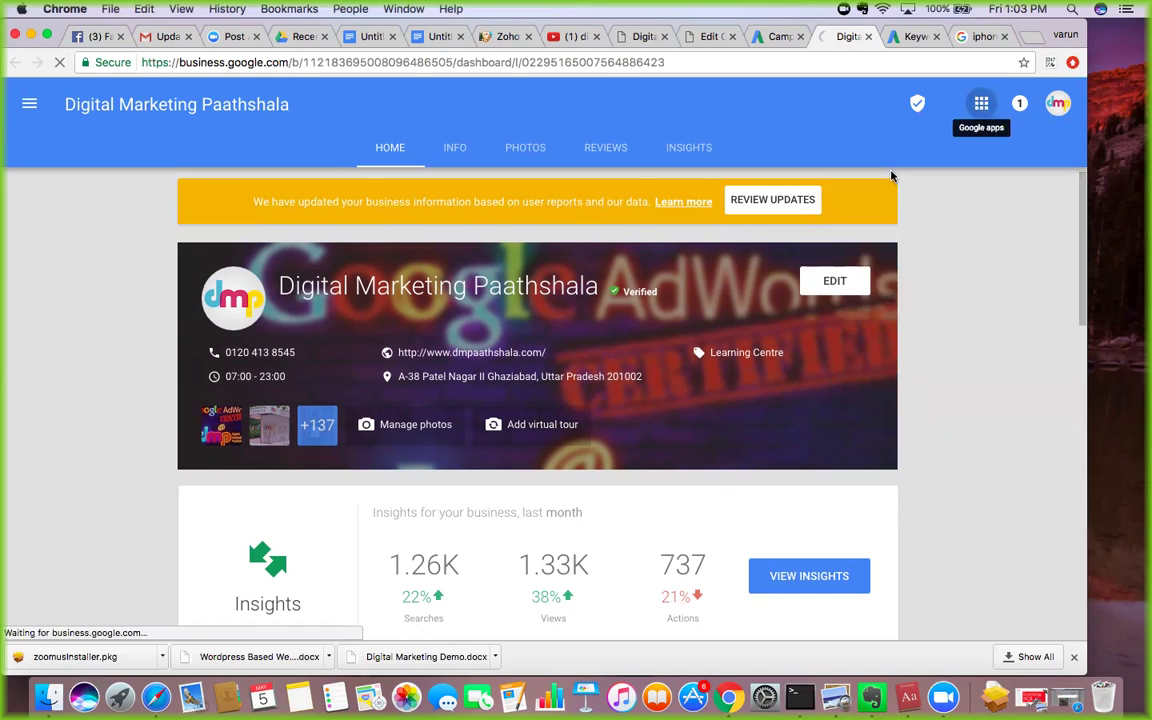
pyautogui.moveTo(291, 62); pyautogui.dragTo(756, 85)
pyautogui.press('BackSpace')
pyautogui.press('Return')
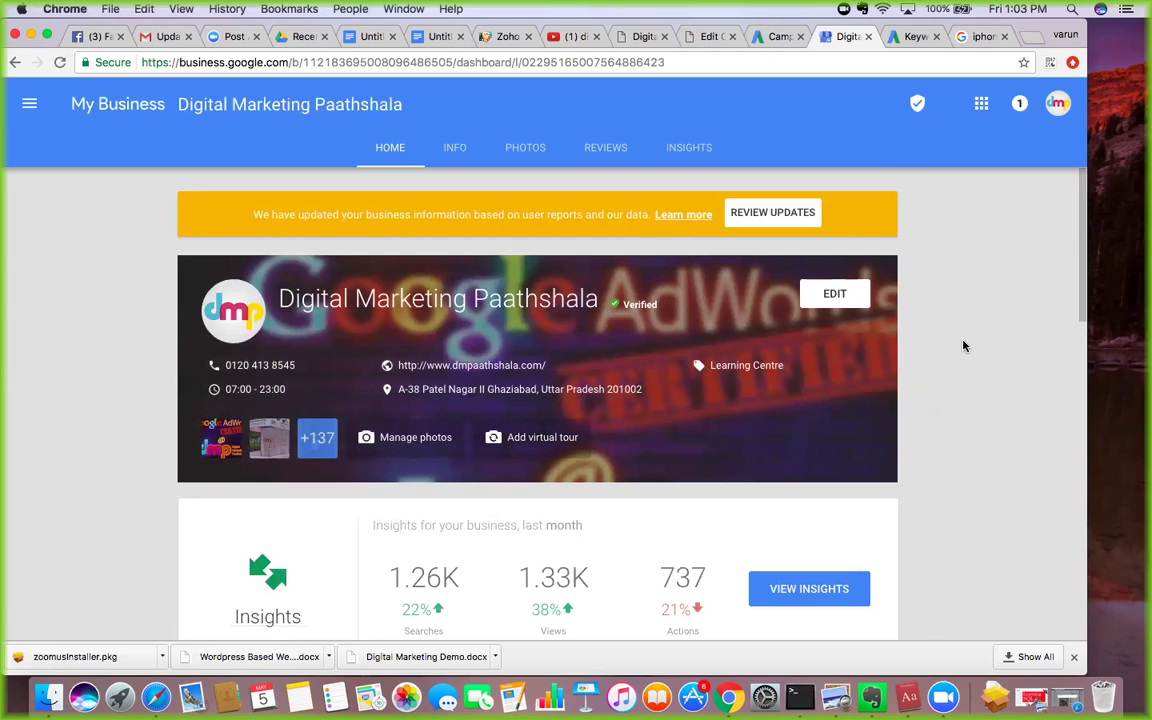
# - Open the listing's Info details and check its verification status
pyautogui.scroll(-7, 964, 346)
pyautogui.scroll(-3, 964, 346)
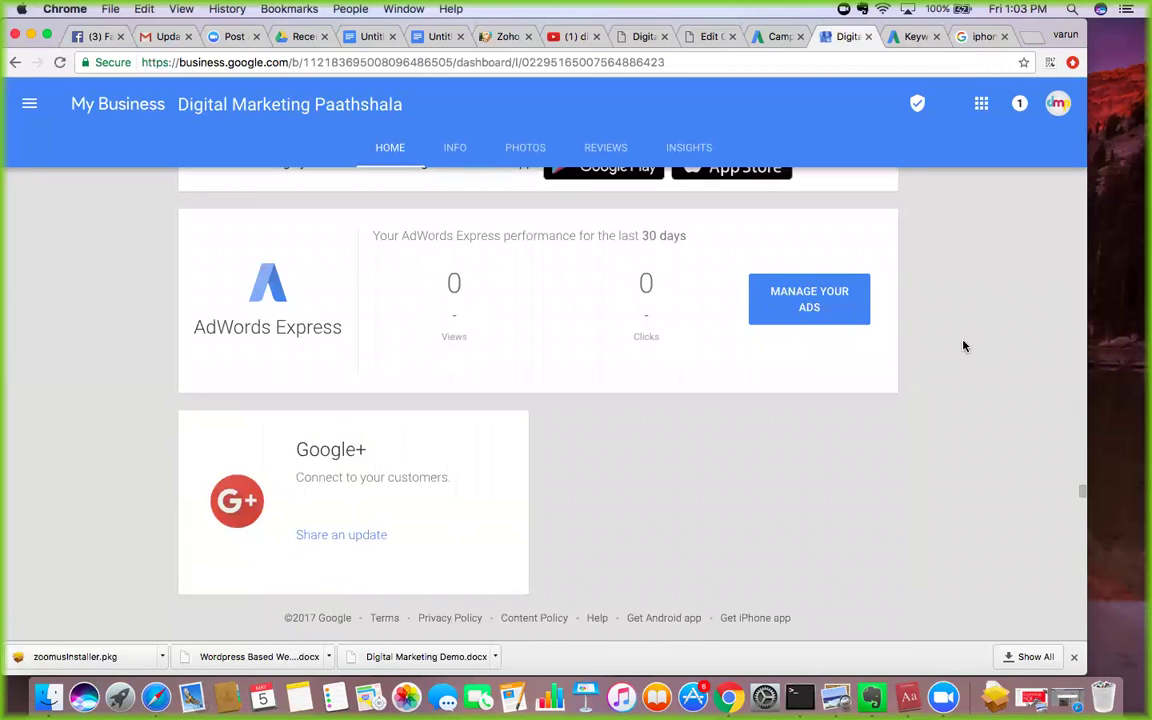
pyautogui.scroll(3, 964, 346)
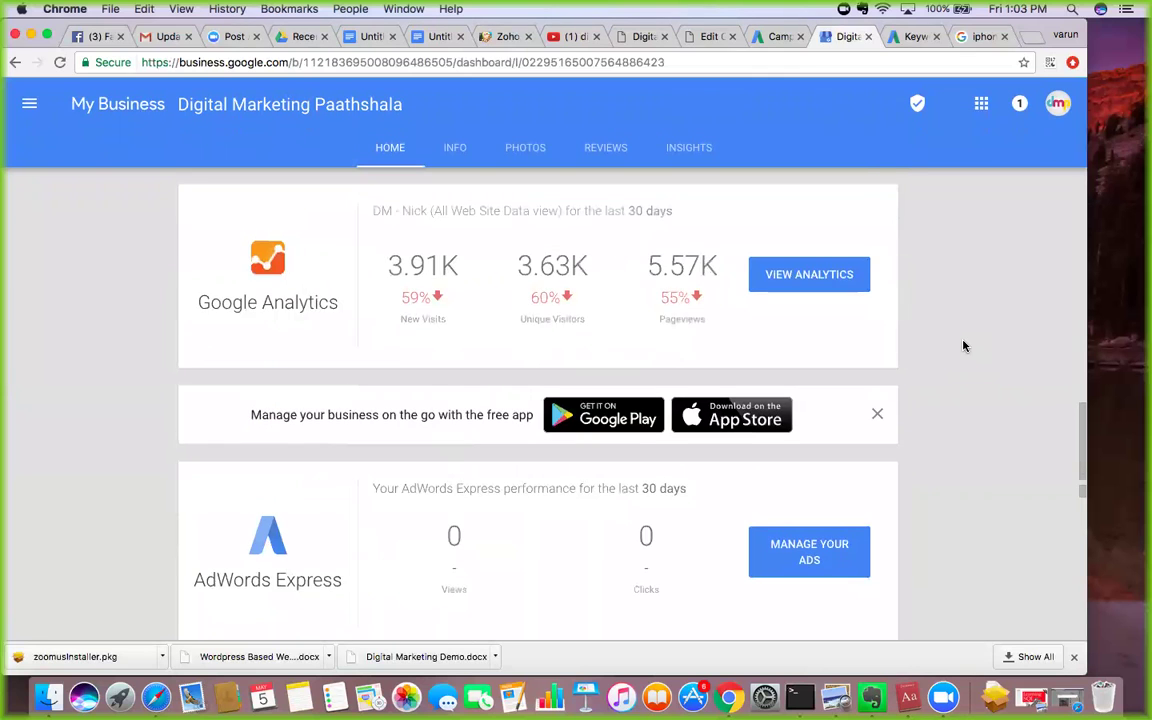
pyautogui.scroll(10, 964, 346)
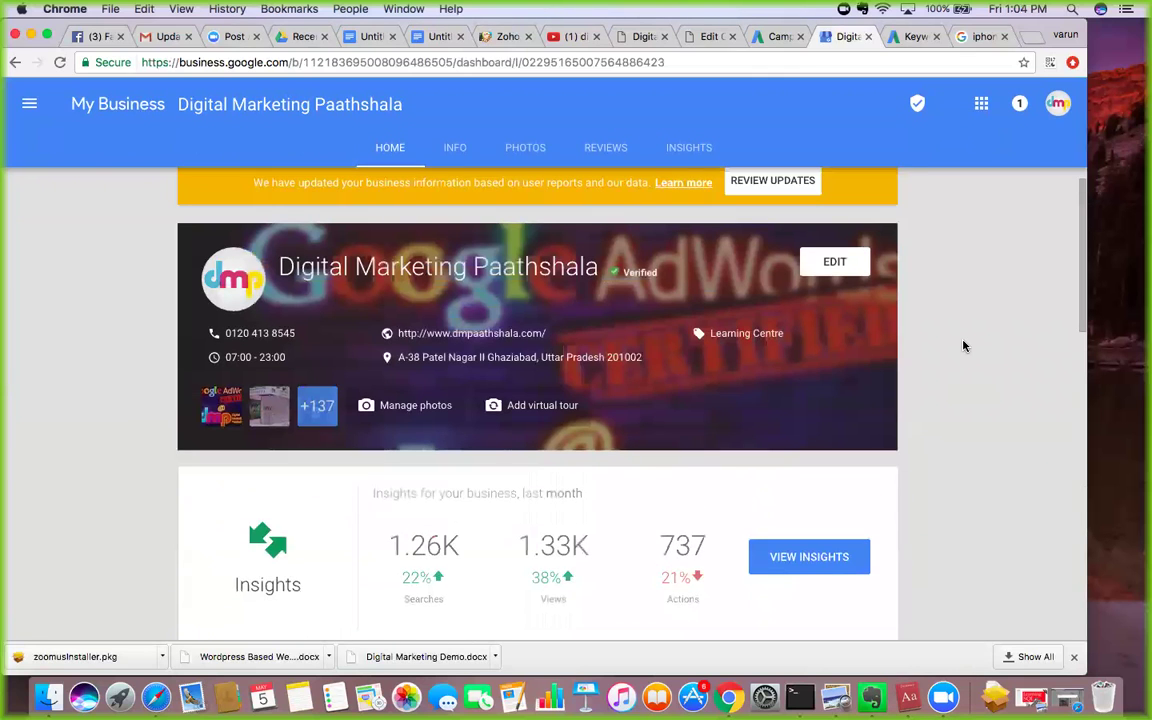
pyautogui.click(472, 149)
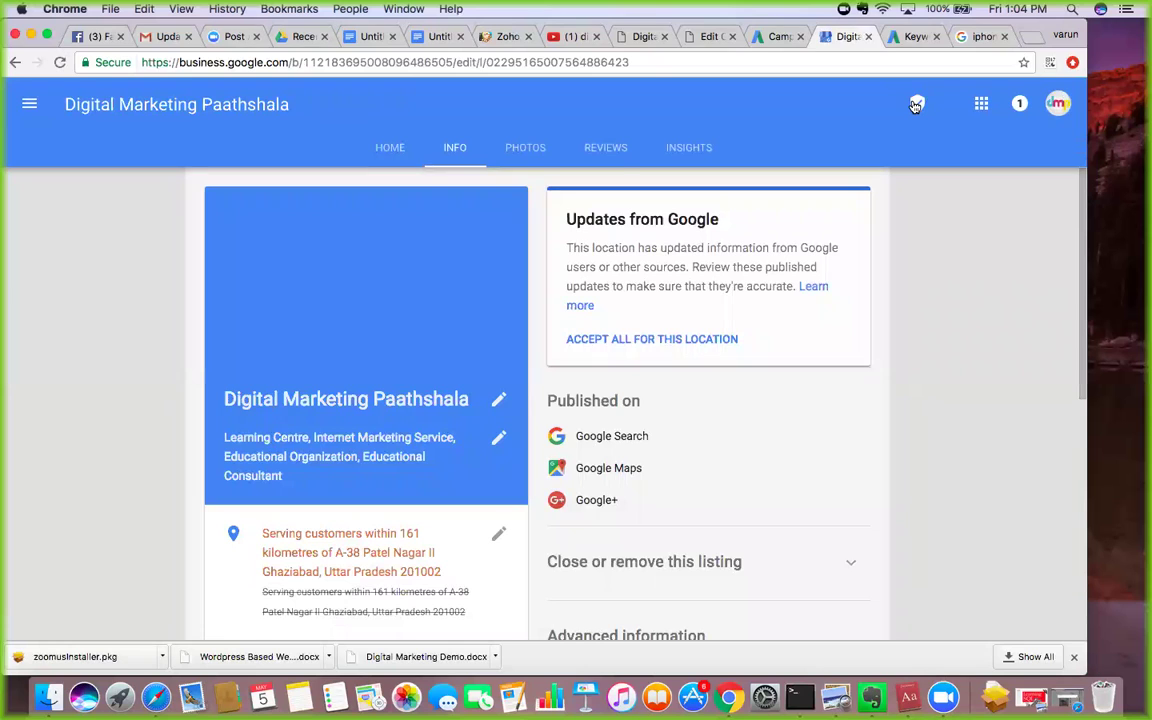
pyautogui.click(916, 106)
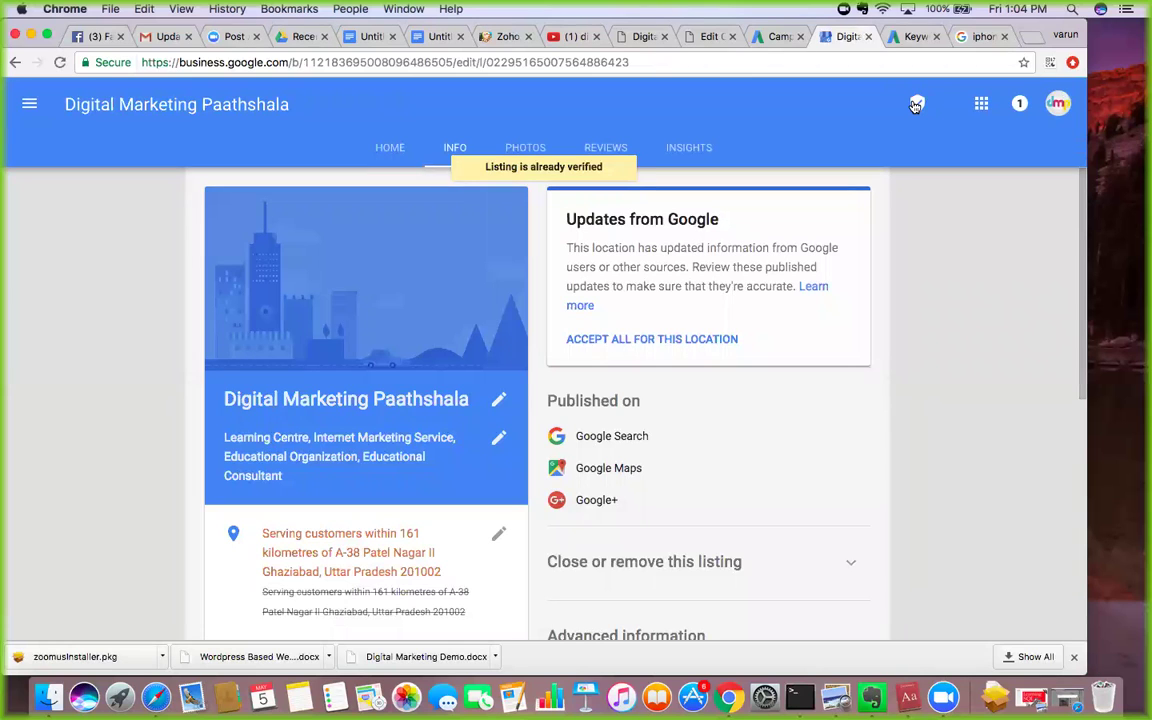
# - Return to the My Business dashboard, review its stats, and open the navigation menu
pyautogui.click(979, 103)
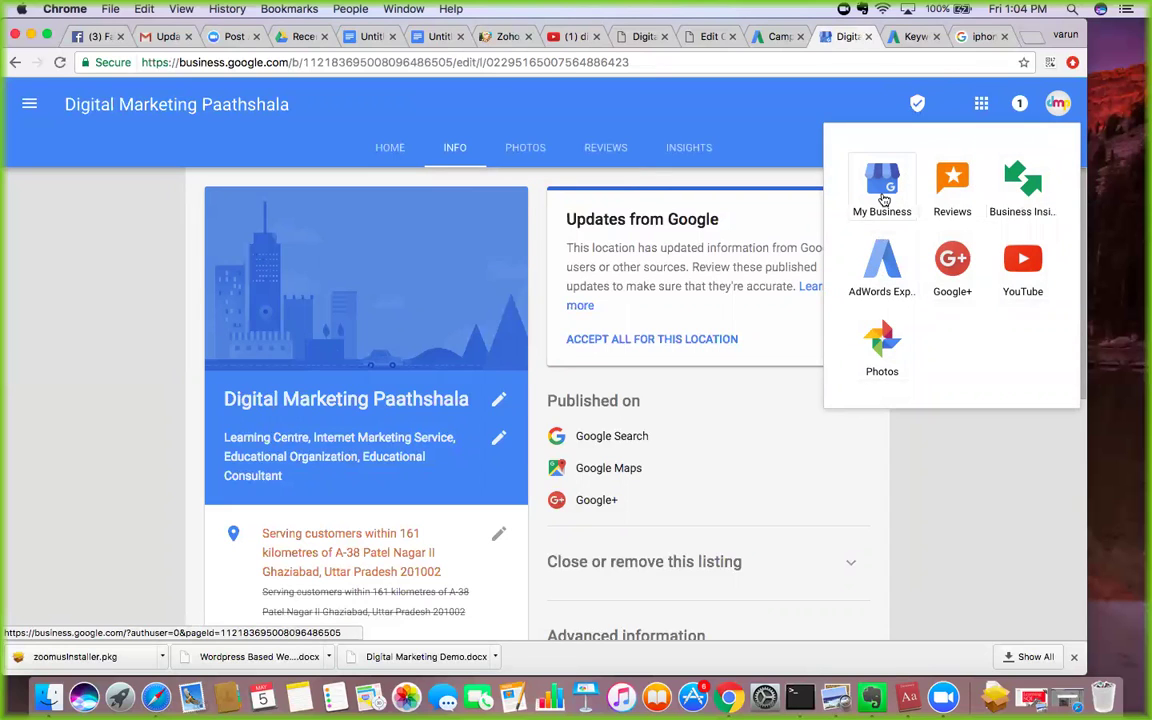
pyautogui.click(883, 192)
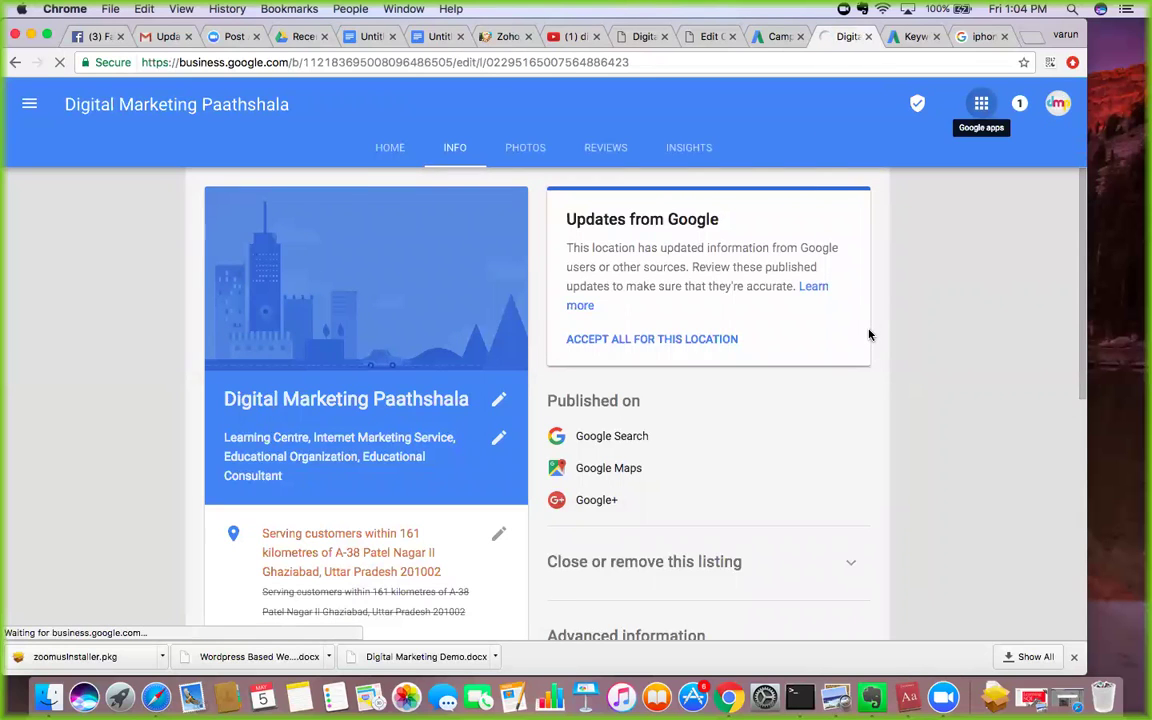
pyautogui.scroll(-5, 869, 335)
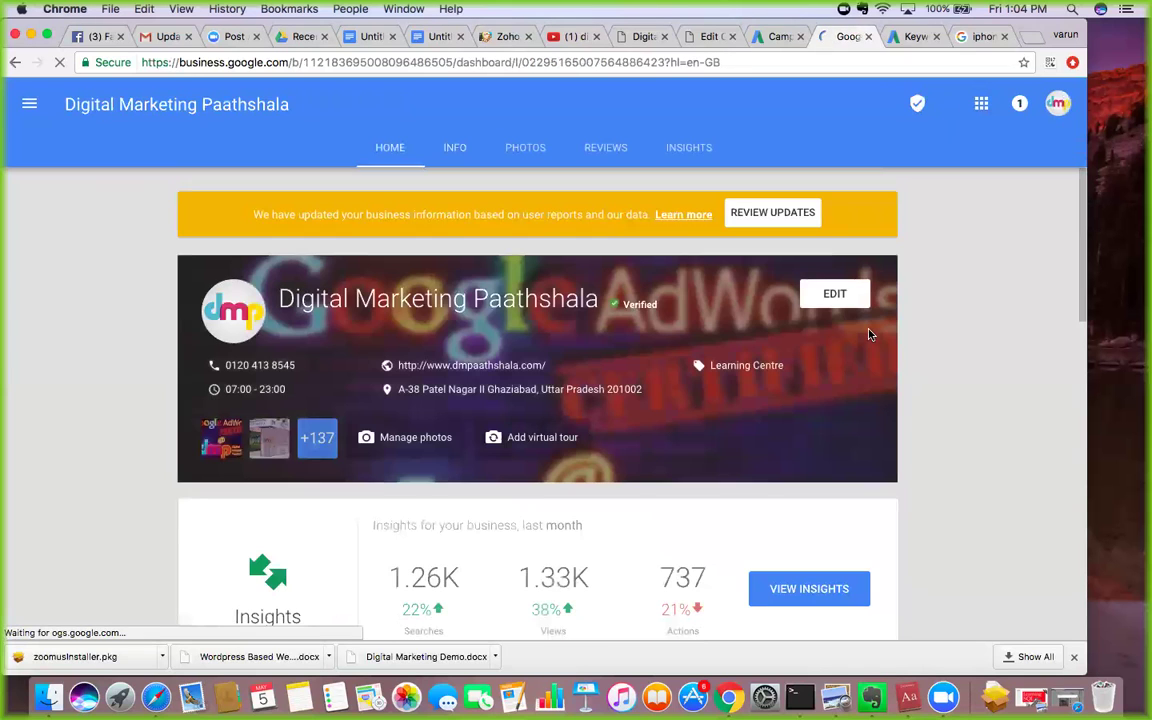
pyautogui.scroll(-3, 869, 335)
pyautogui.scroll(-5, 869, 335)
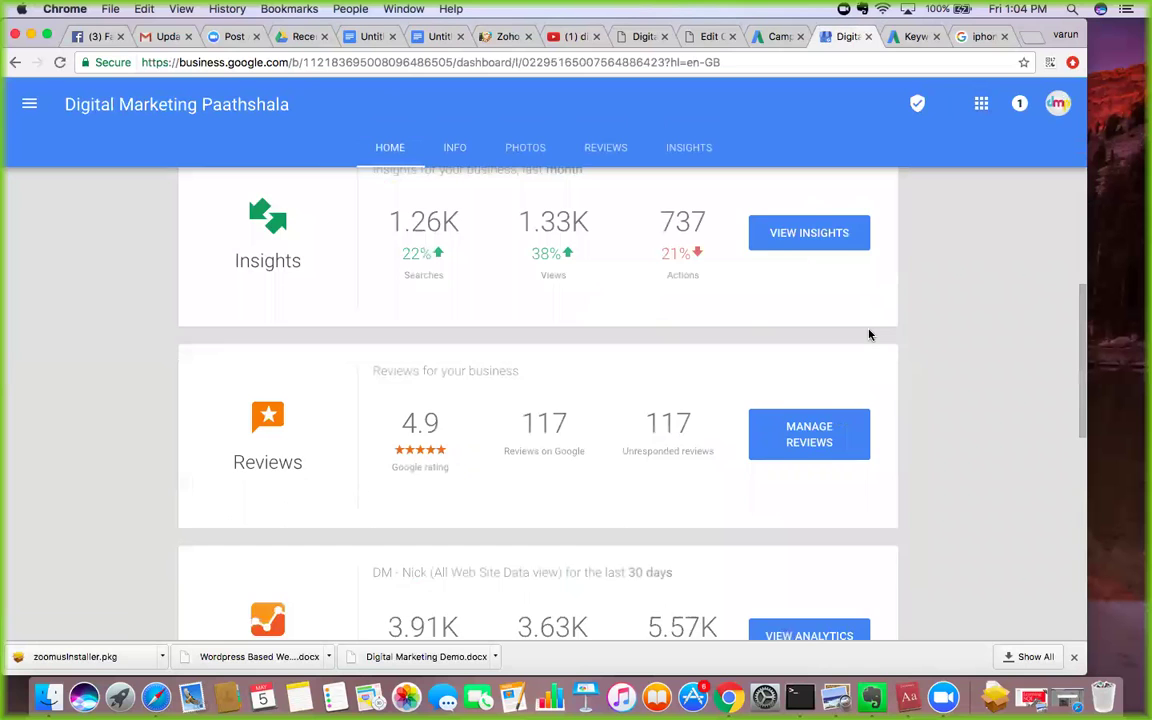
pyautogui.scroll(-5, 869, 335)
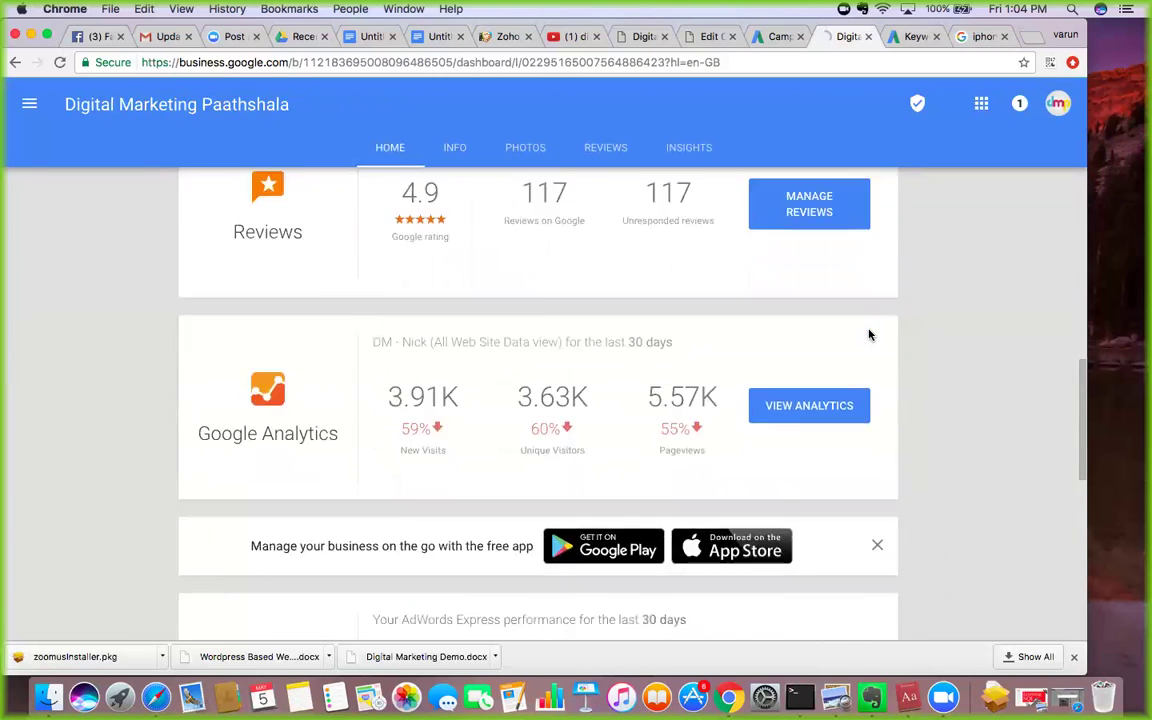
pyautogui.scroll(8, 869, 335)
pyautogui.scroll(4, 869, 335)
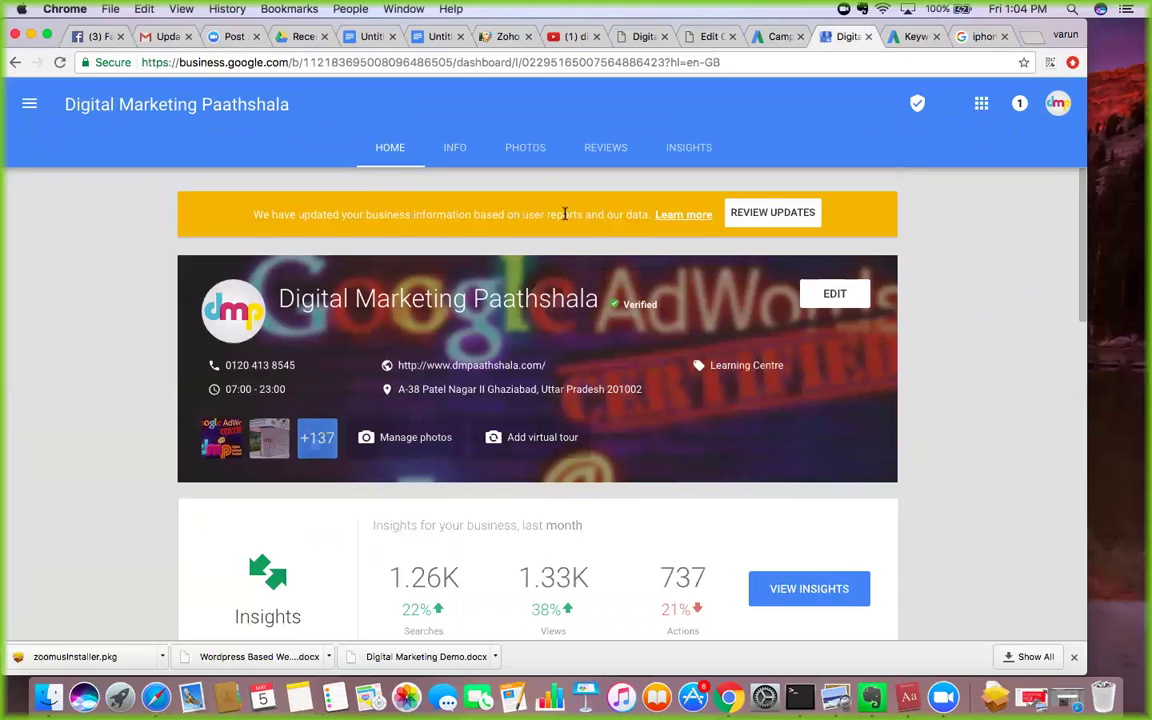
pyautogui.click(29, 104)
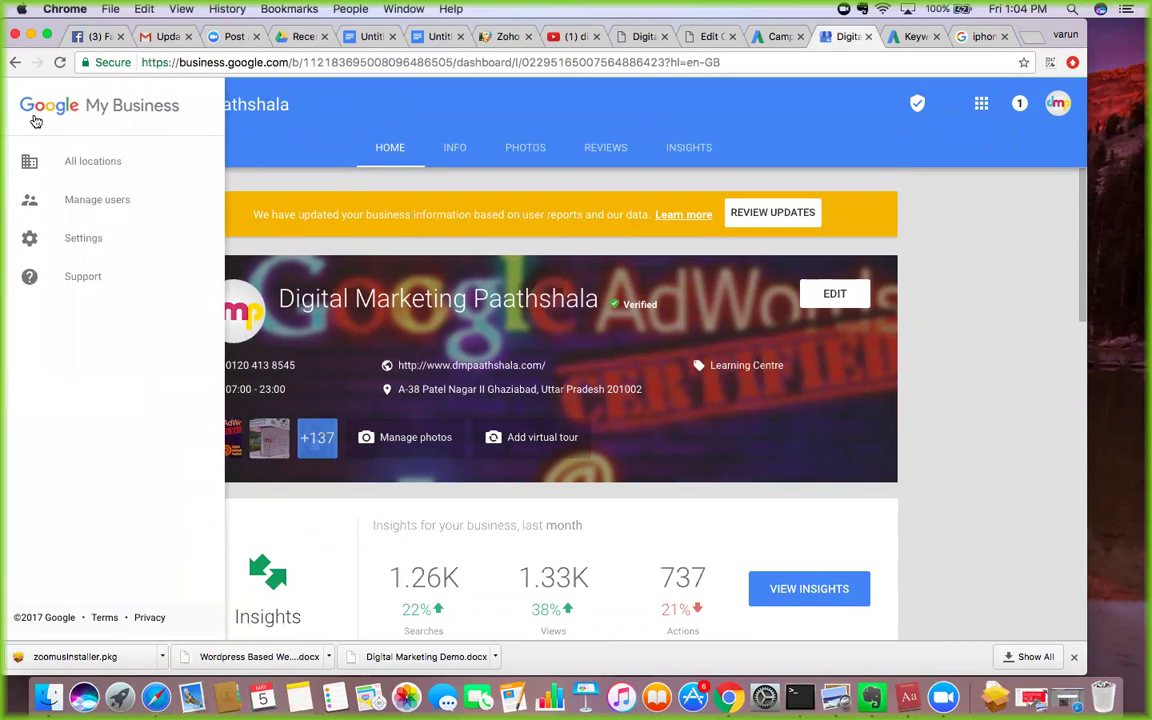
# - Show All locations and switch the Locations page to list view, dismissing the tips
pyautogui.click(67, 172)
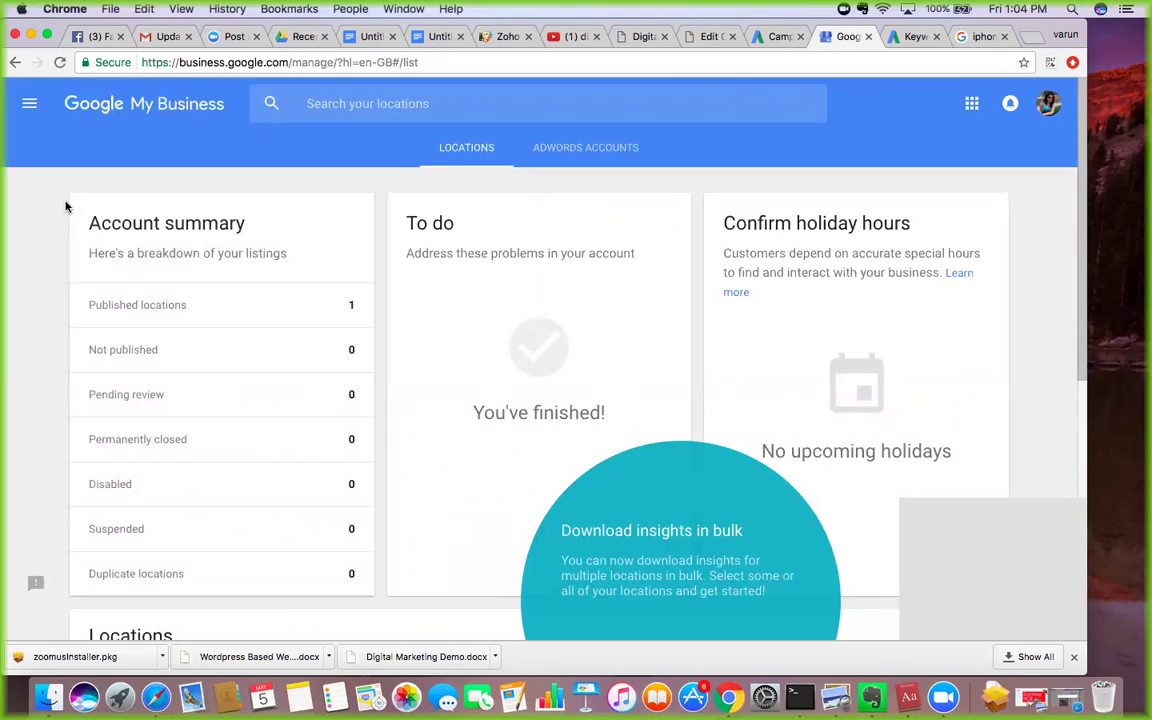
pyautogui.scroll(-5, 65, 207)
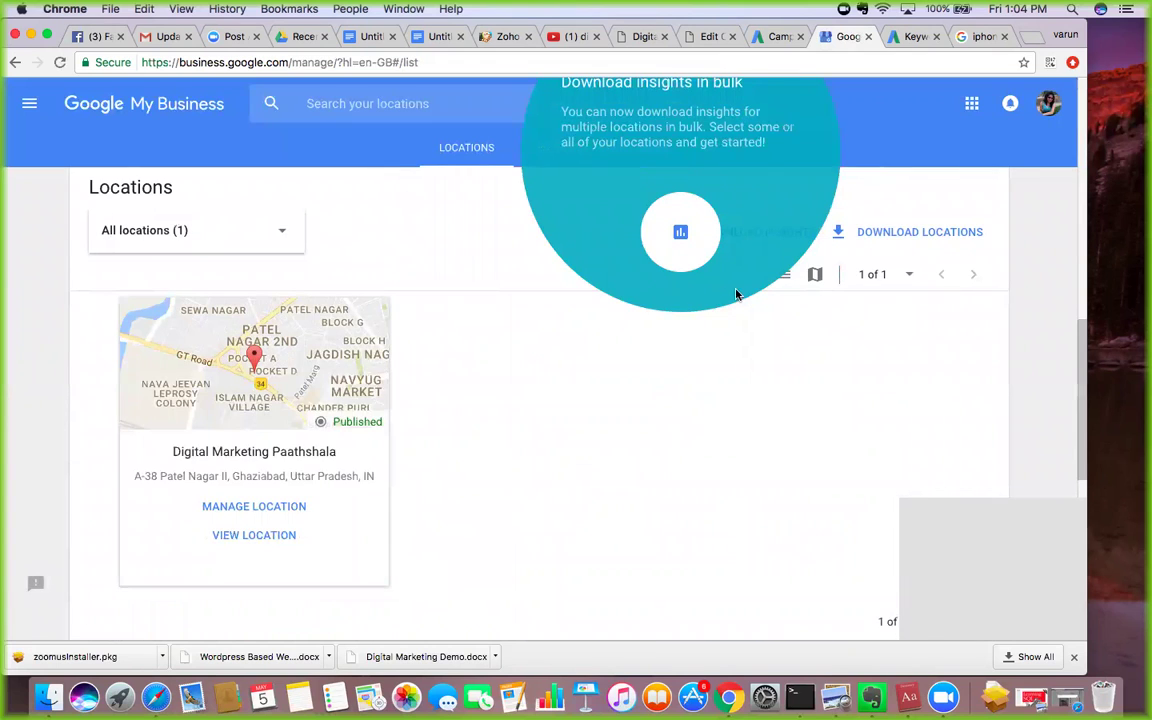
pyautogui.click(786, 279)
pyautogui.click(786, 278)
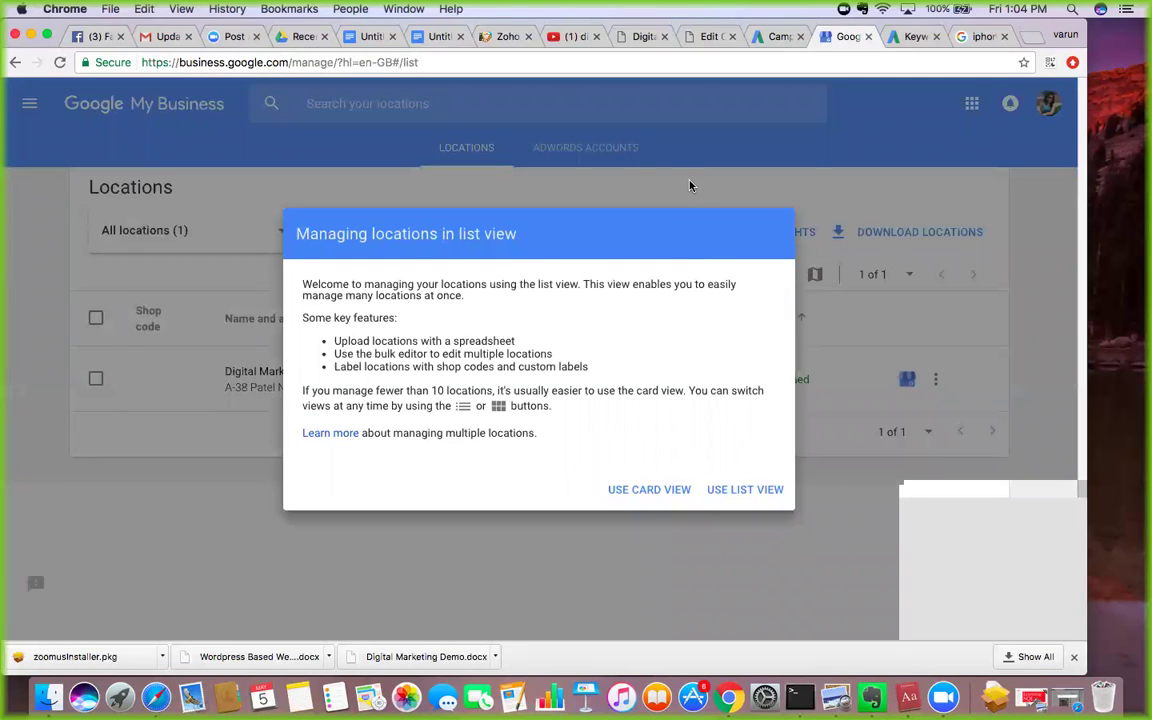
pyautogui.click(620, 162)
pyautogui.click(180, 64)
# - Load google.com/business and open the listing's Info page to review hours and details
pyautogui.write('go')
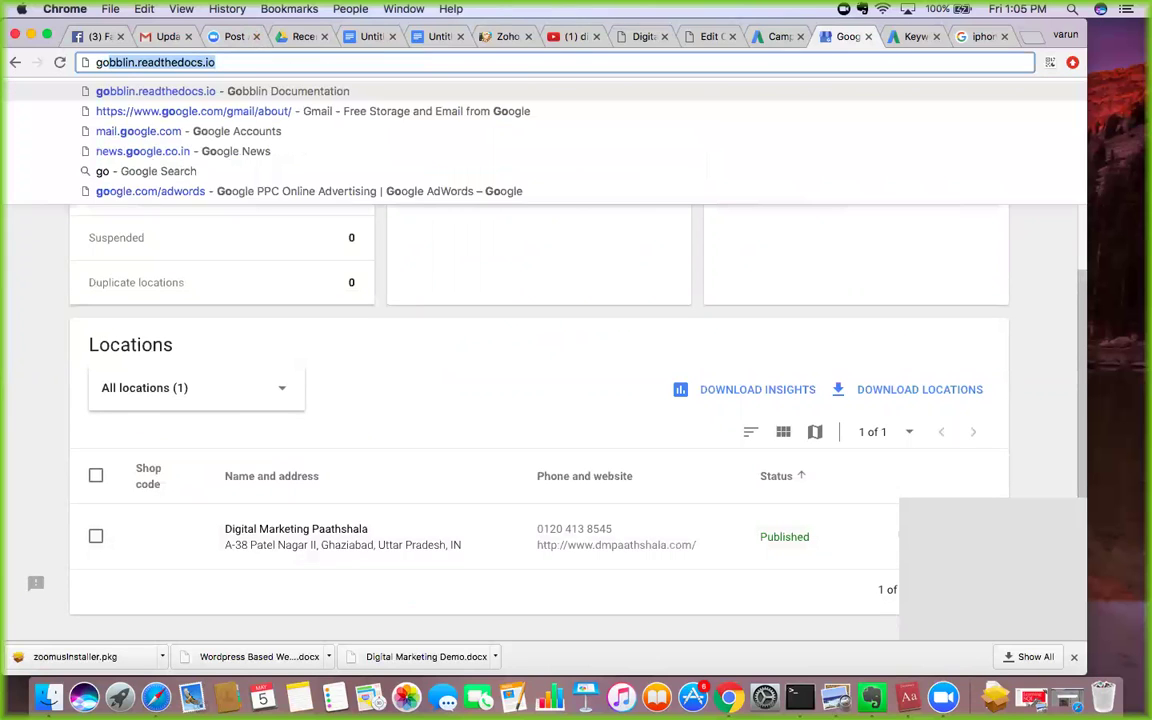
pyautogui.write('ogle.com')
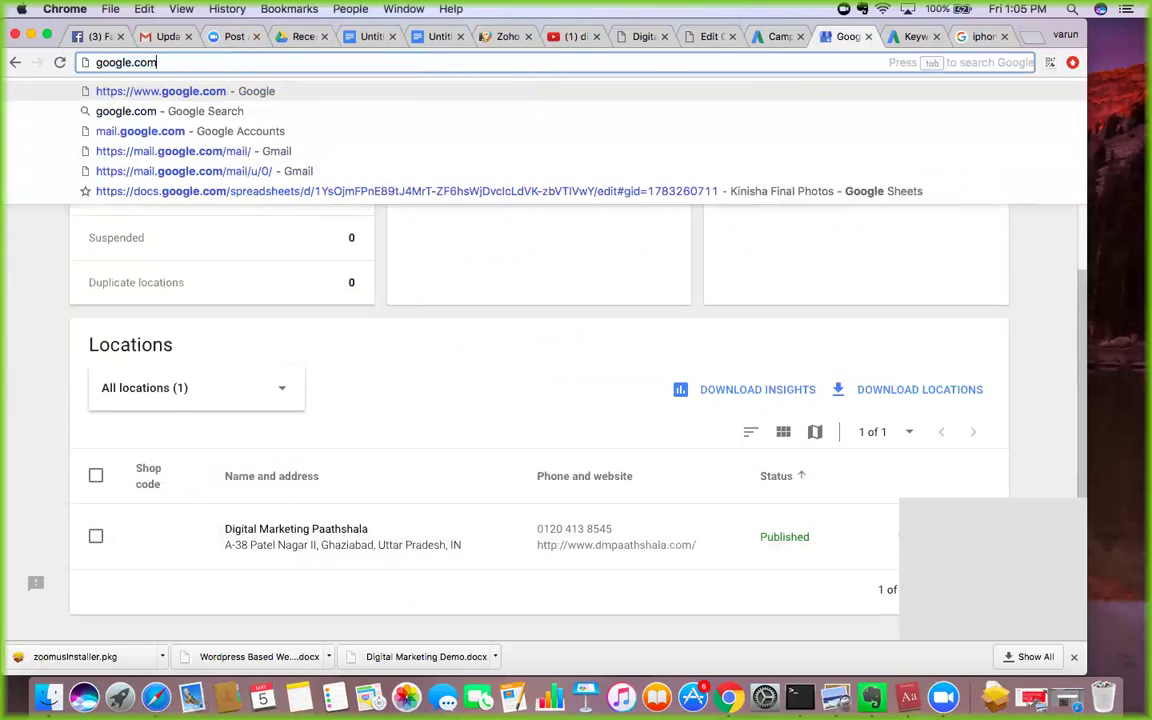
pyautogui.write('/business')
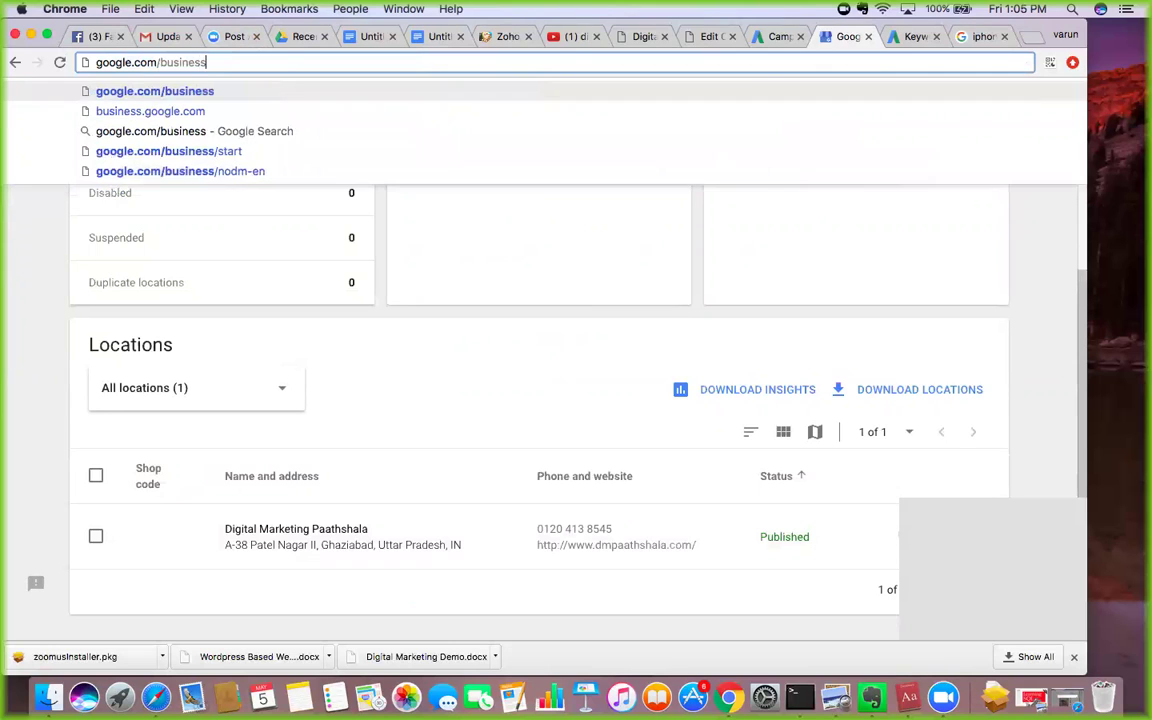
pyautogui.press('Return')
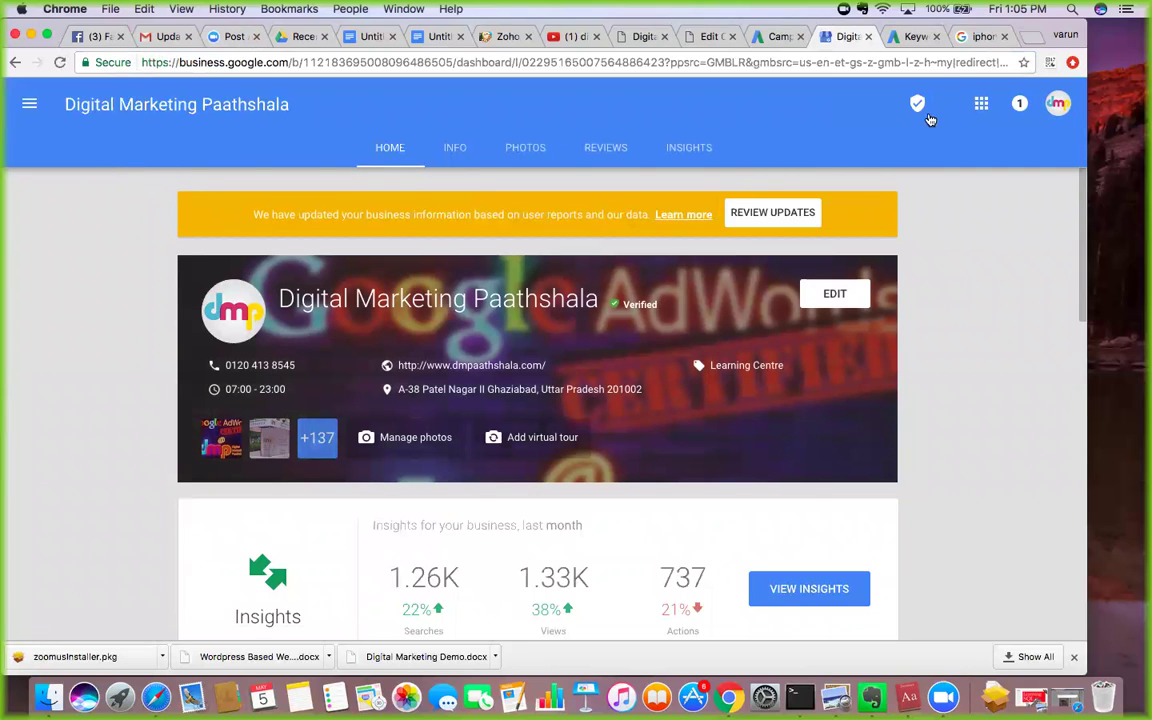
pyautogui.scroll(-10, 987, 221)
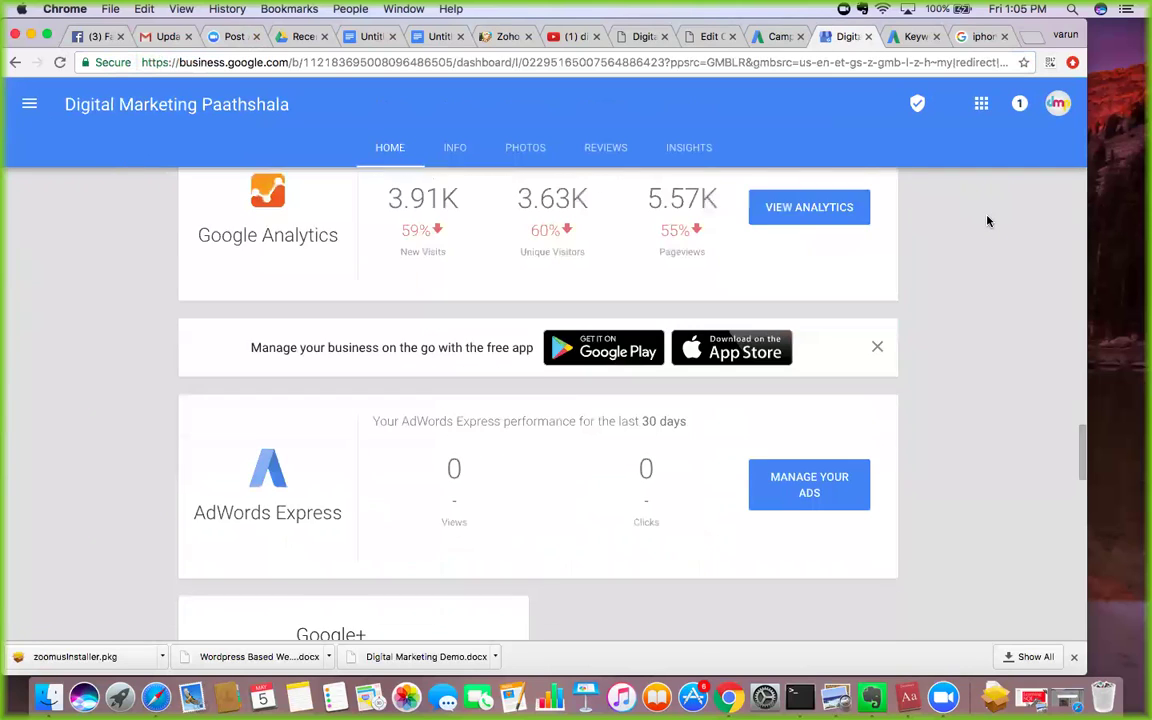
pyautogui.scroll(10, 987, 221)
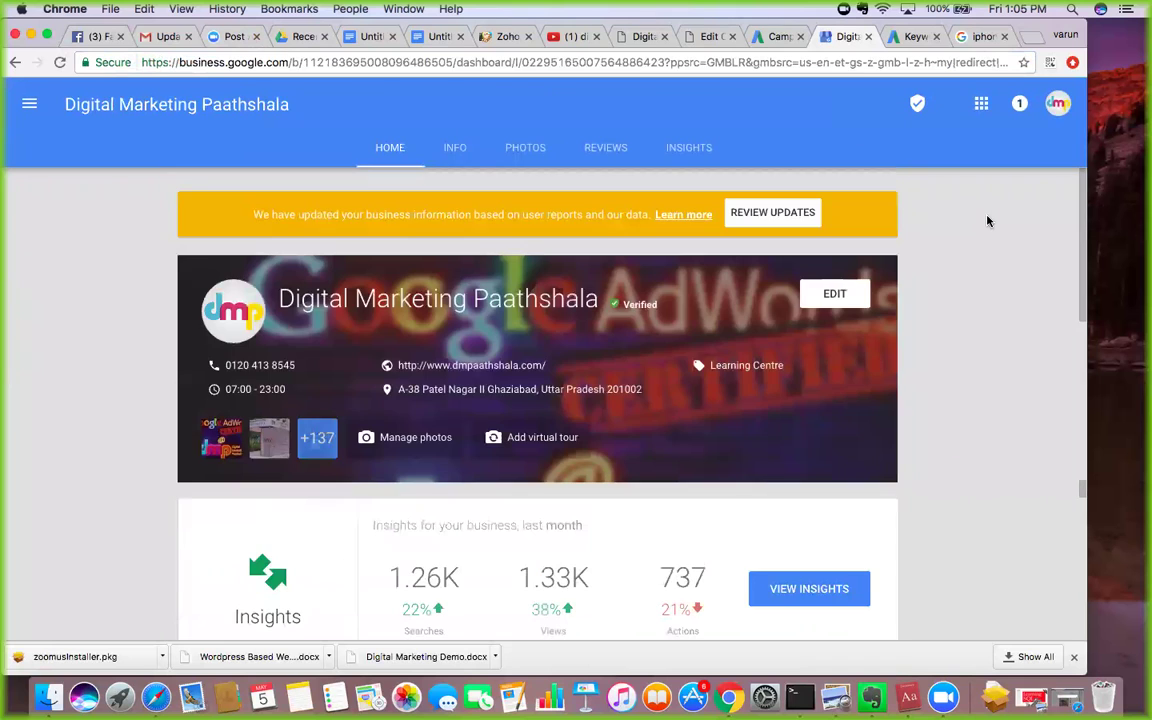
pyautogui.click(450, 145)
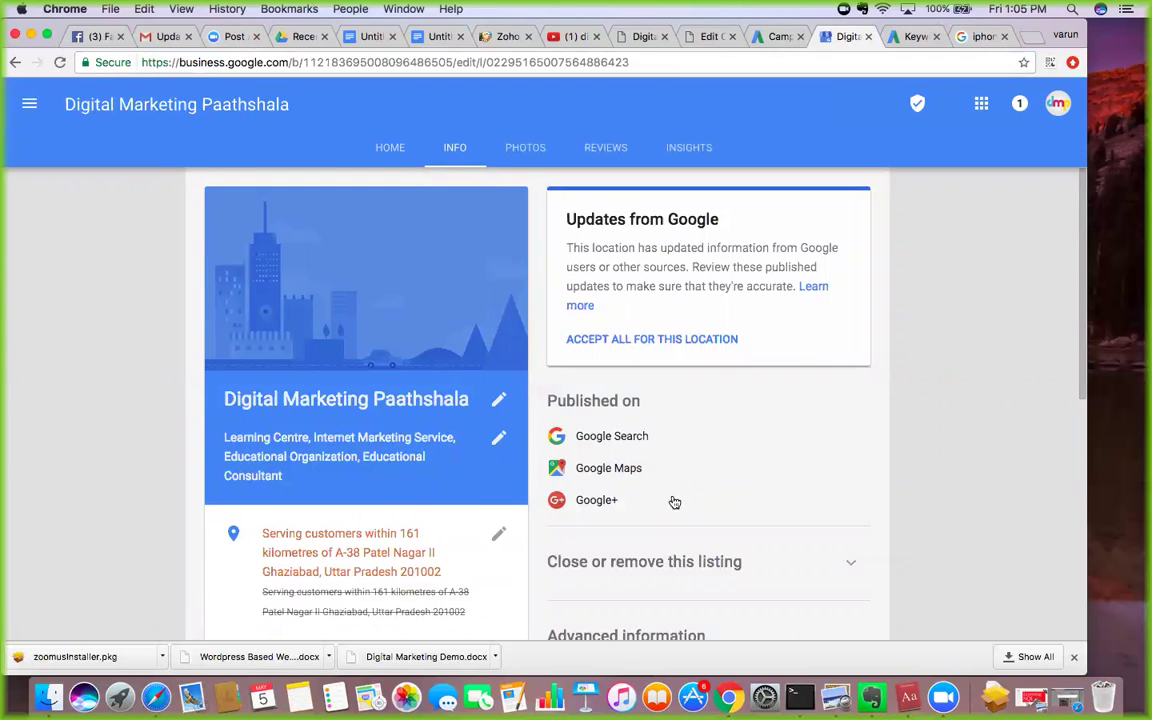
pyautogui.scroll(-1, 718, 503)
pyautogui.scroll(-3, 718, 503)
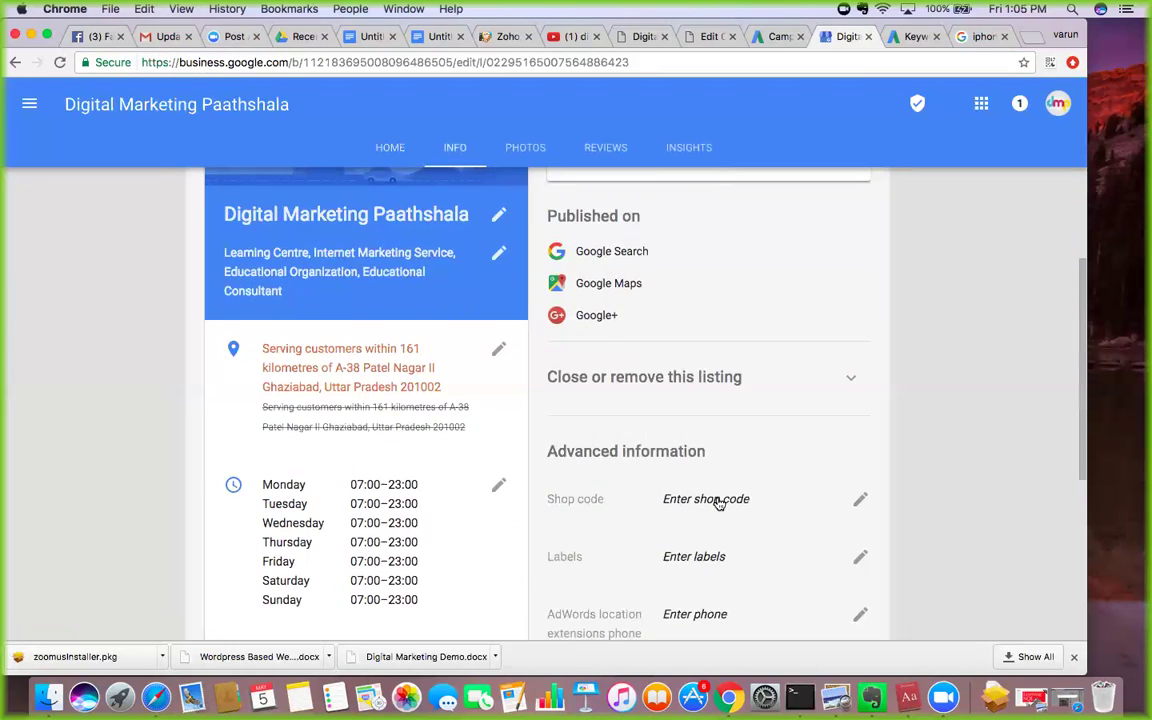
pyautogui.scroll(-5, 718, 503)
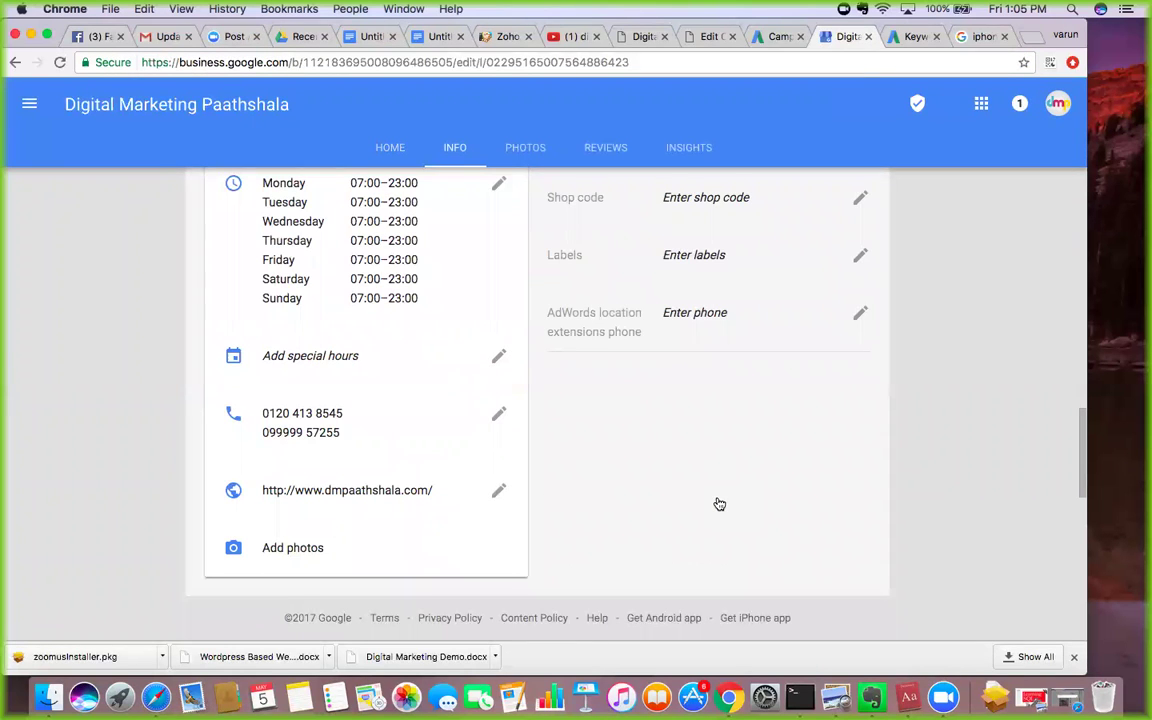
pyautogui.scroll(1, 719, 504)
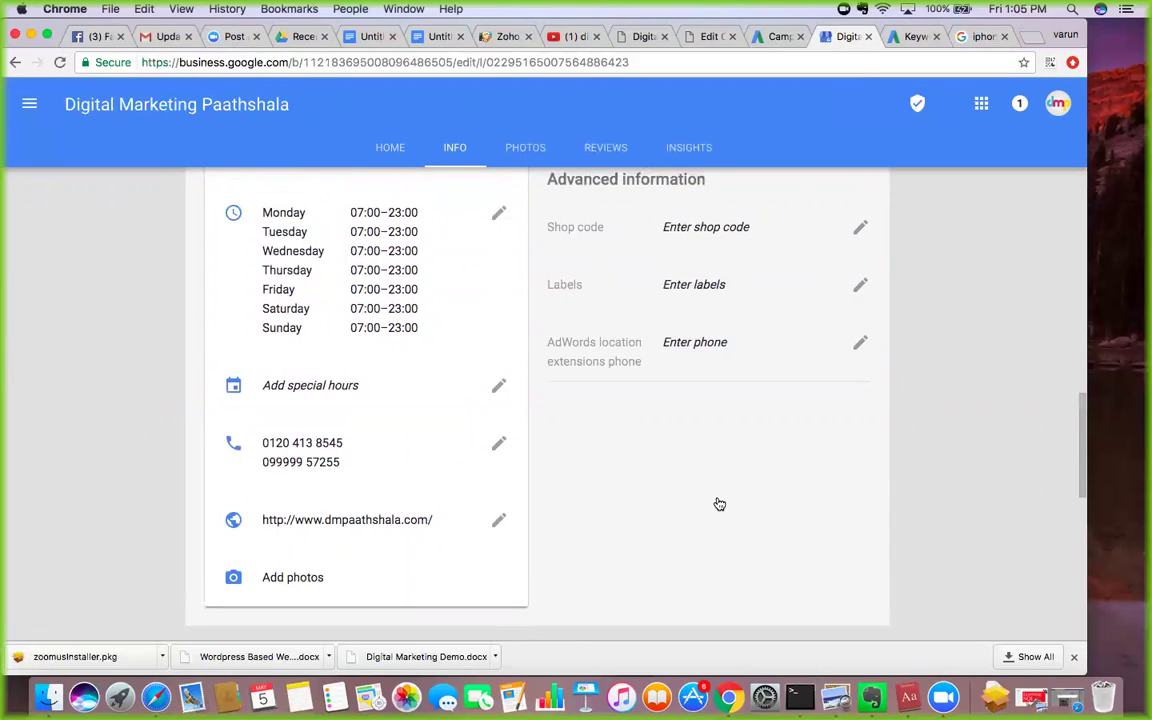
pyautogui.scroll(5, 719, 504)
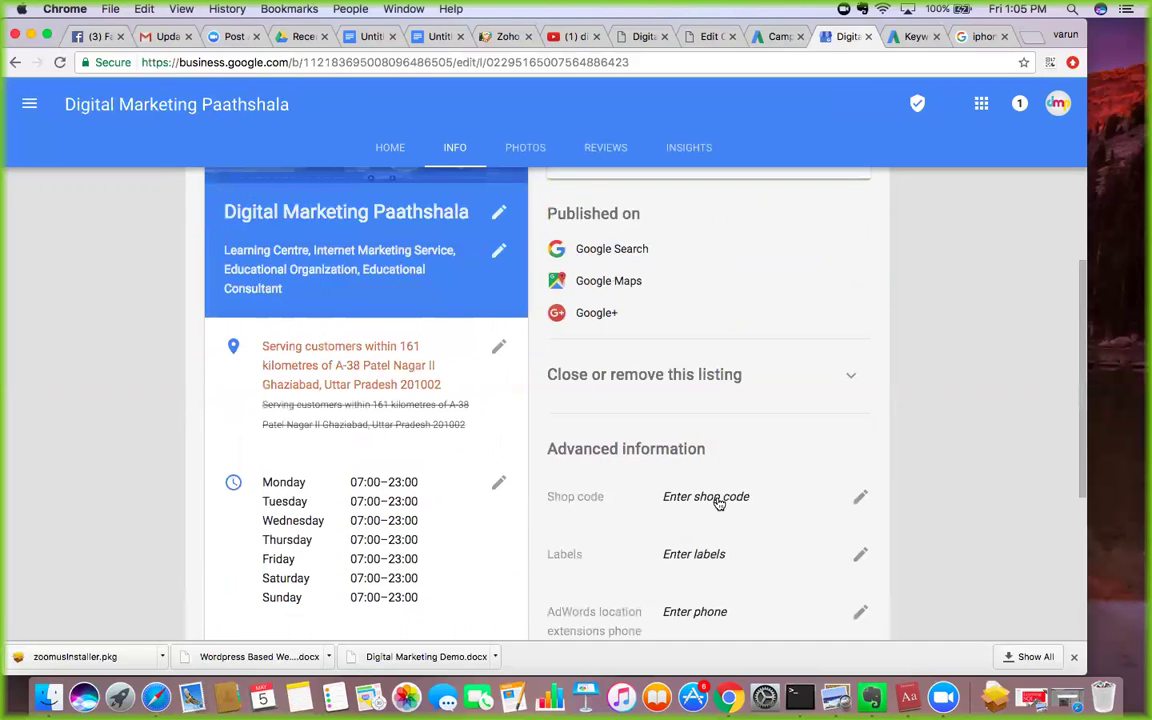
pyautogui.scroll(4, 719, 504)
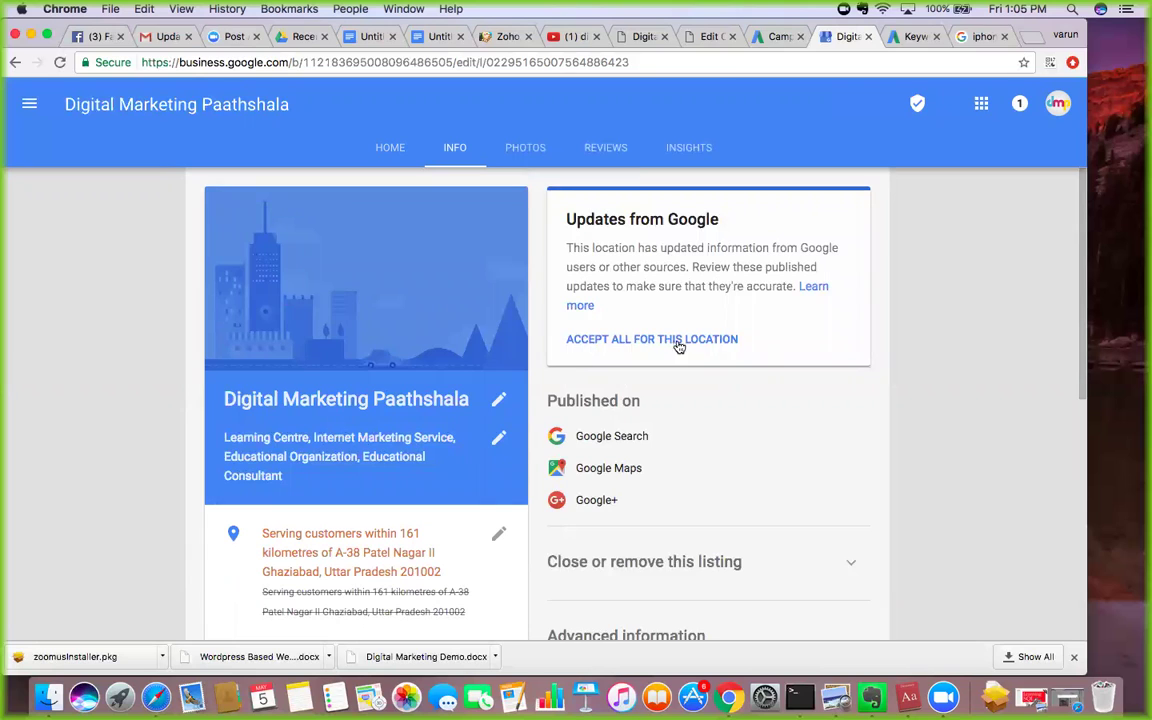
# - Check the account notifications, then switch back to the AdWords tab
pyautogui.click(983, 106)
pyautogui.click(1020, 104)
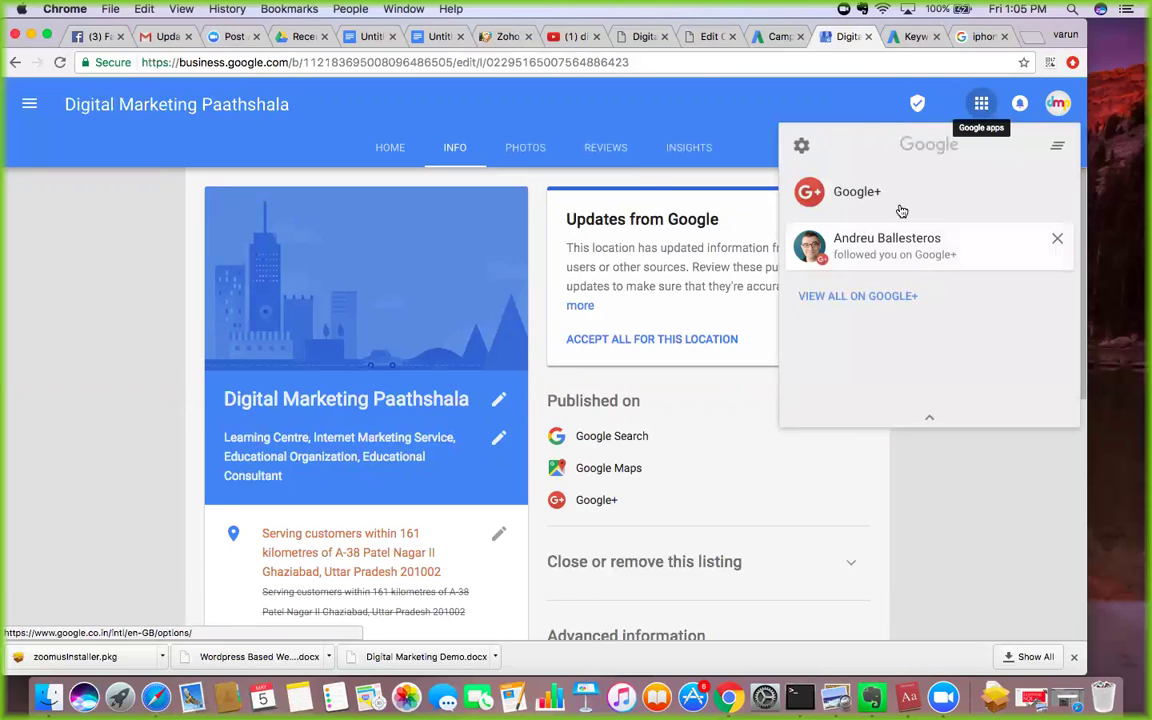
pyautogui.click(856, 116)
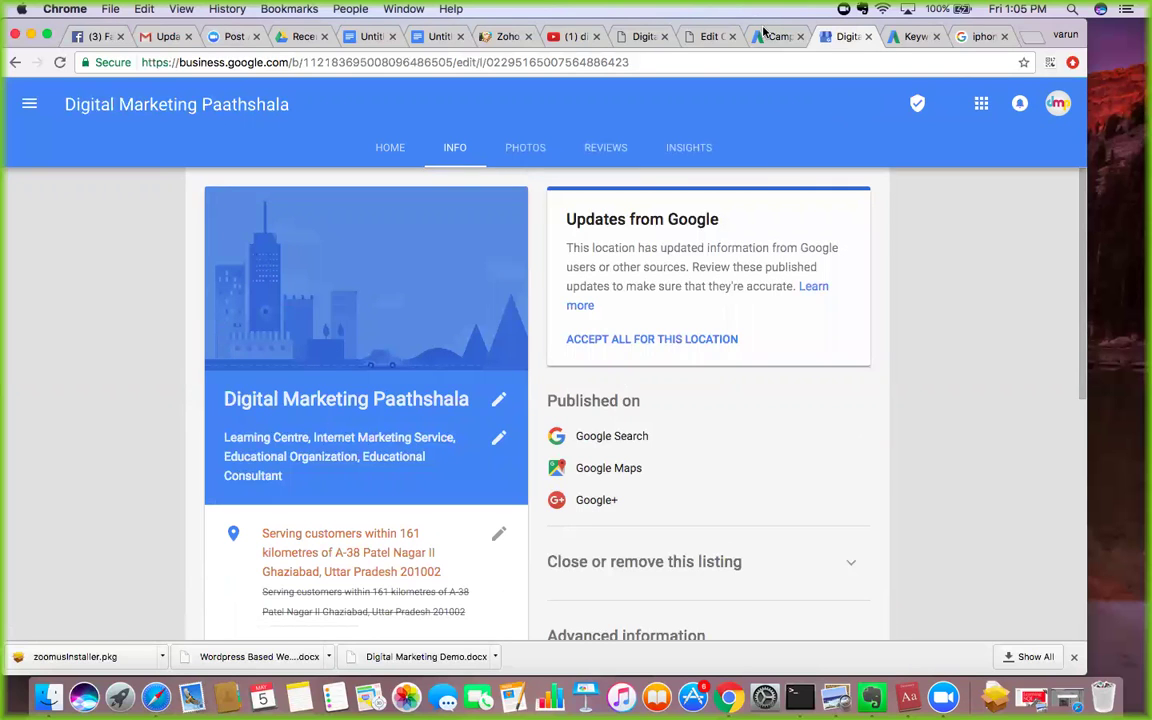
pyautogui.click(770, 36)
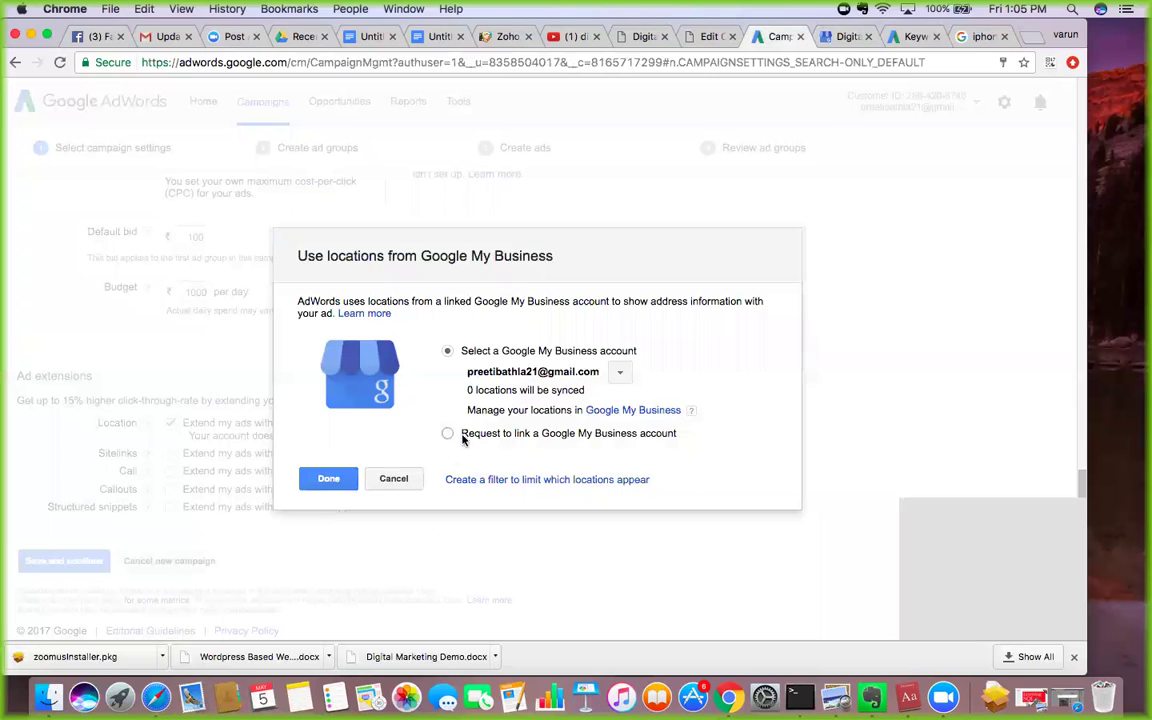
# - Choose Go to Google My Business from the Use locations dialog's account dropdown
pyautogui.moveTo(497, 390); pyautogui.dragTo(585, 390)
pyautogui.click(619, 374)
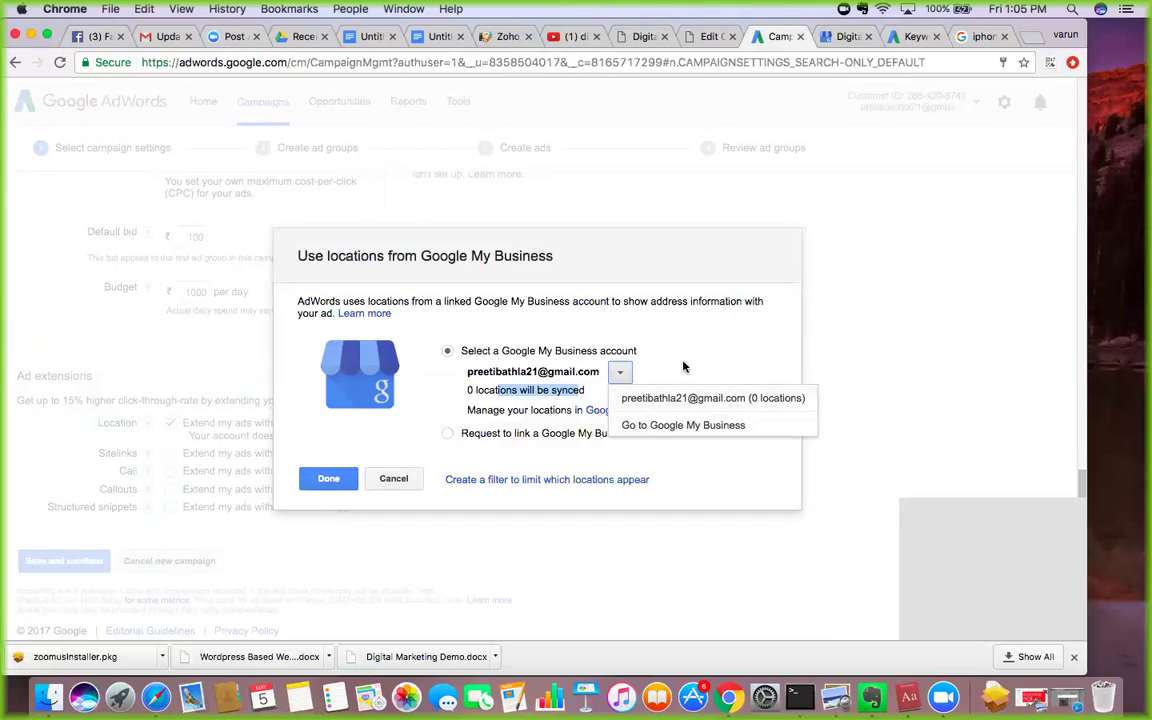
pyautogui.click(680, 367)
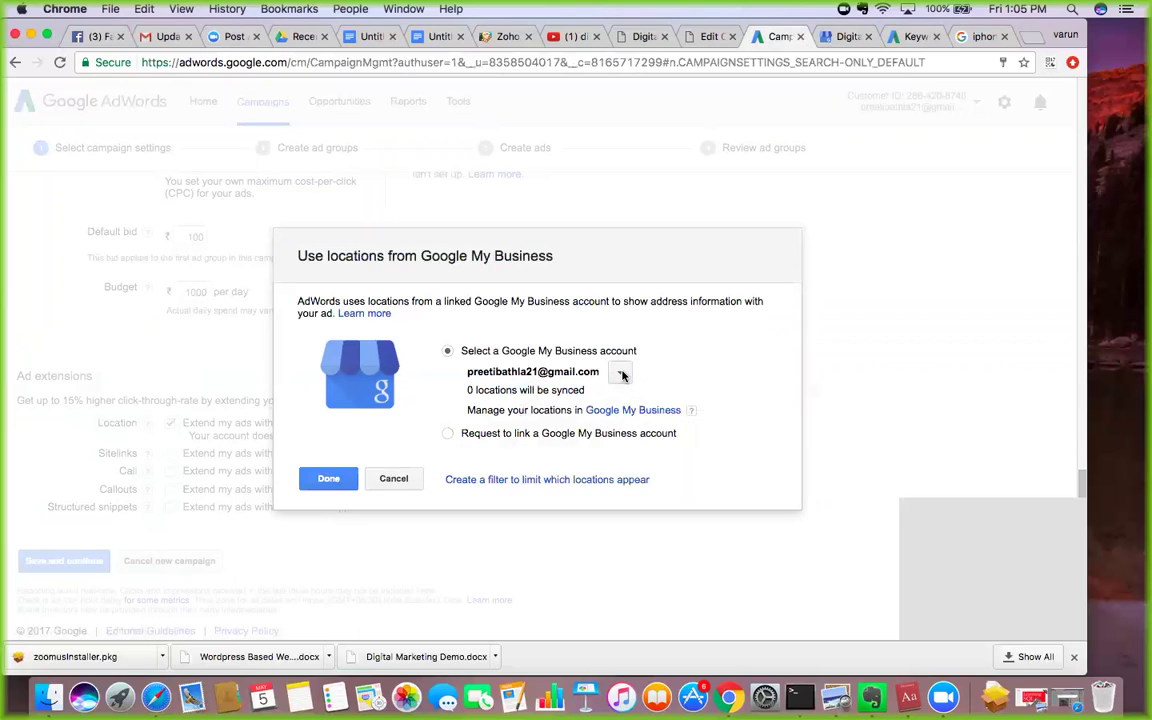
pyautogui.moveTo(504, 351); pyautogui.dragTo(635, 352)
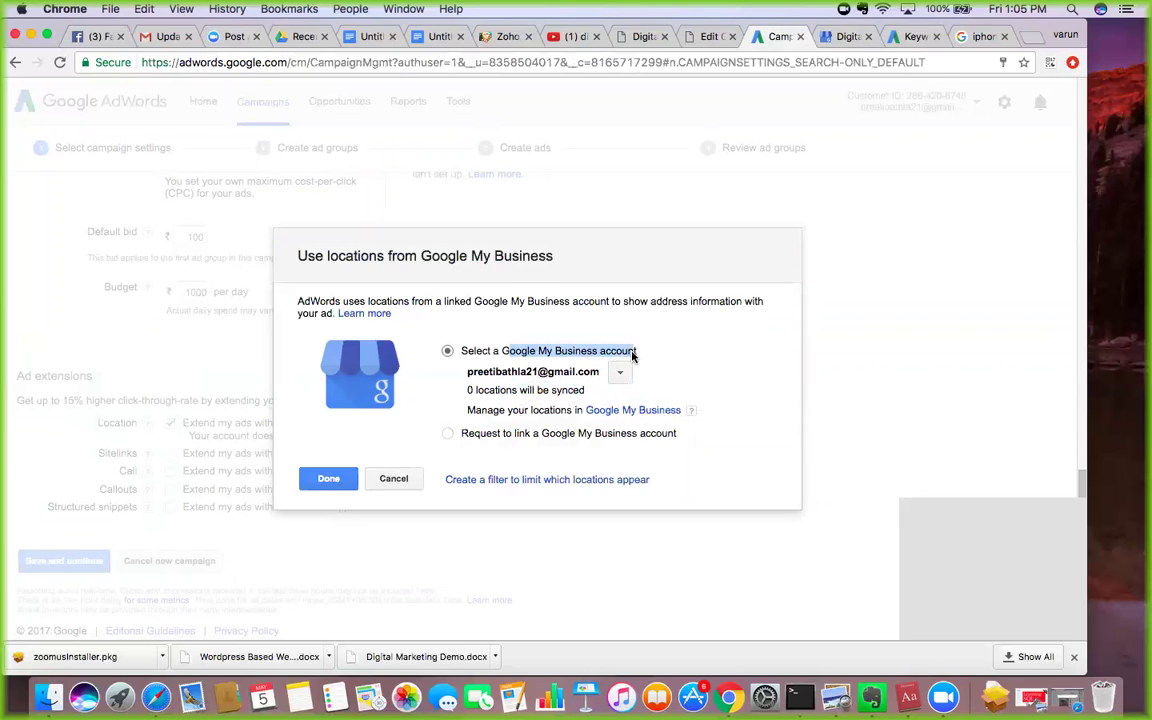
pyautogui.click(655, 357)
pyautogui.click(620, 373)
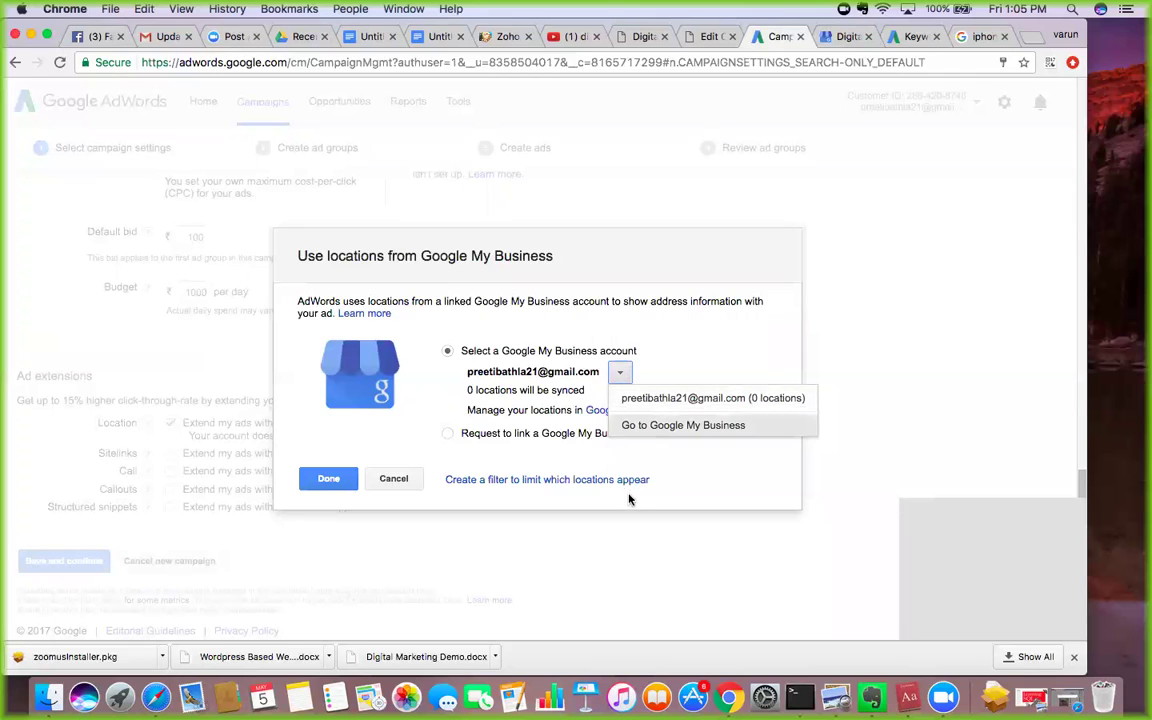
pyautogui.click(660, 425)
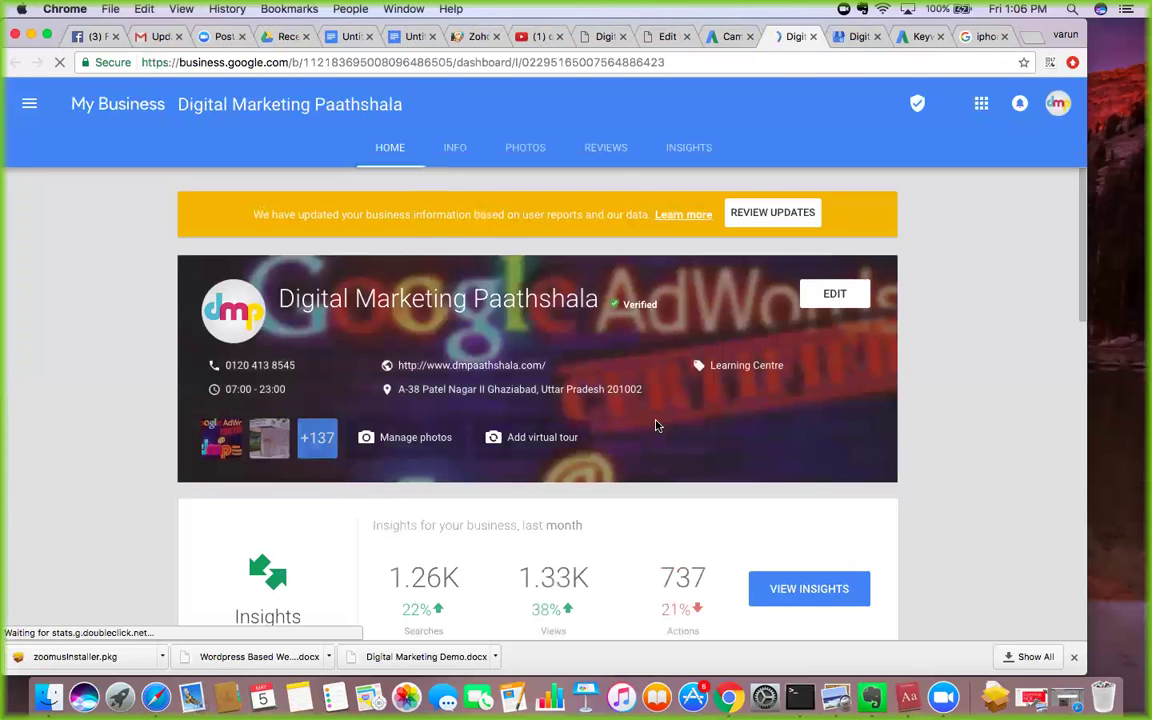
# - Switch to the default Google account, scroll to Locations, and start adding a new location
pyautogui.click(982, 105)
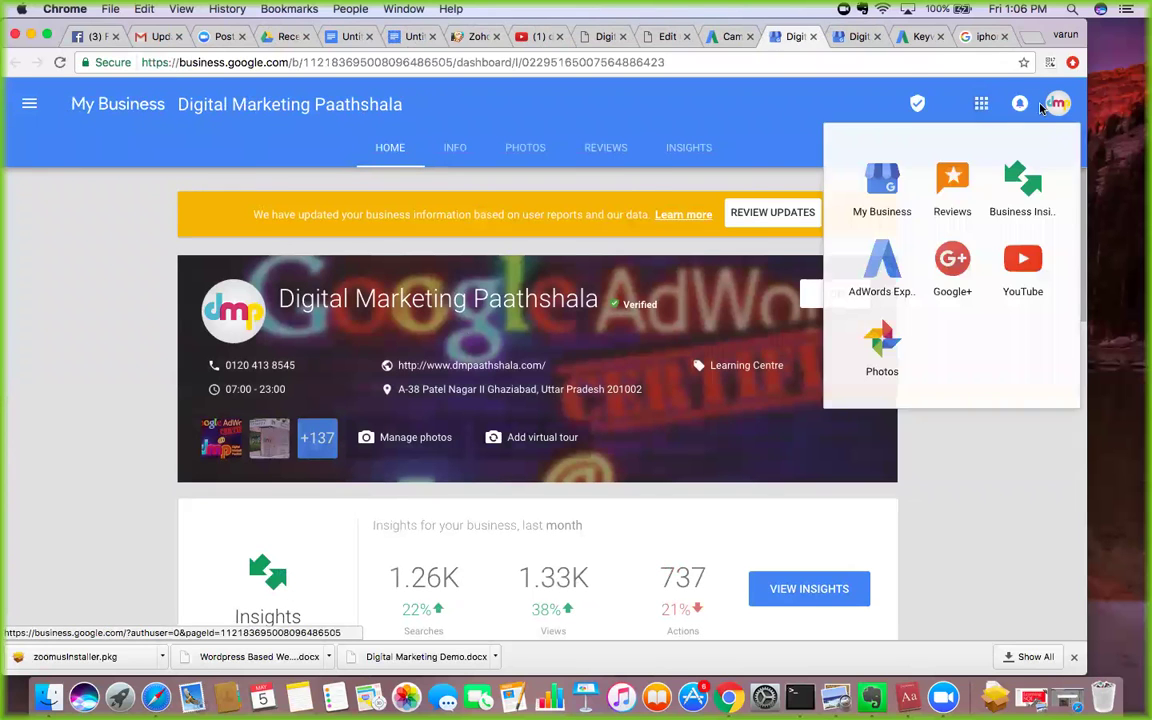
pyautogui.click(1057, 103)
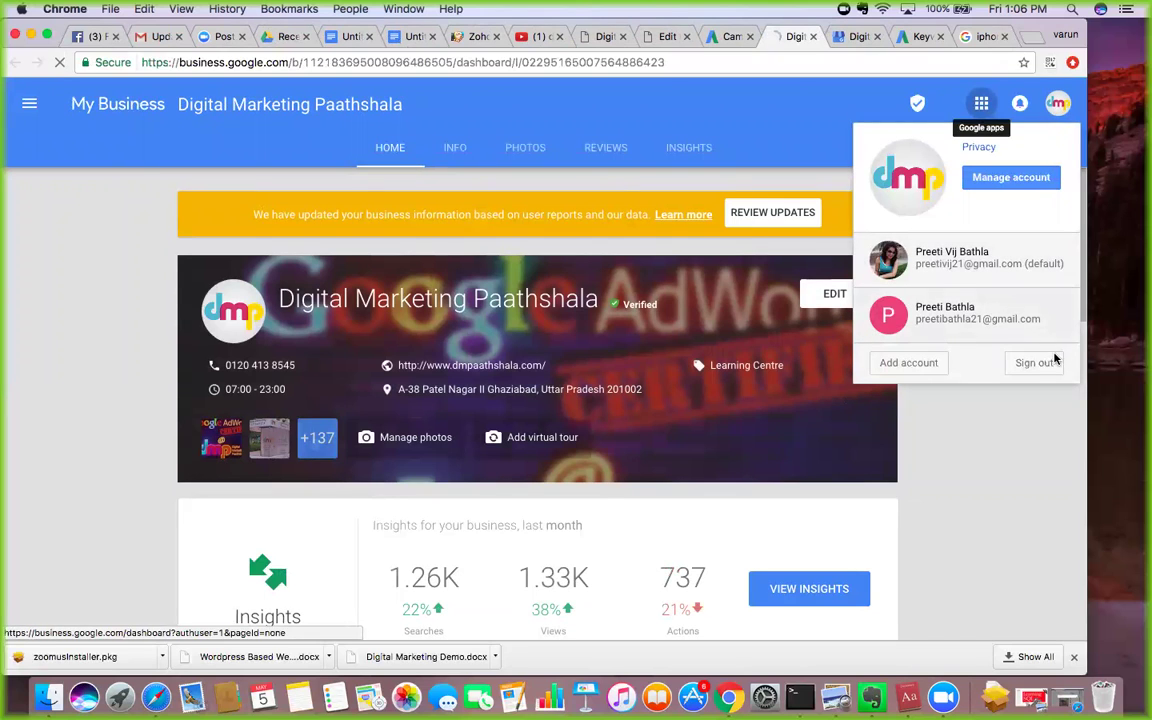
pyautogui.click(965, 285)
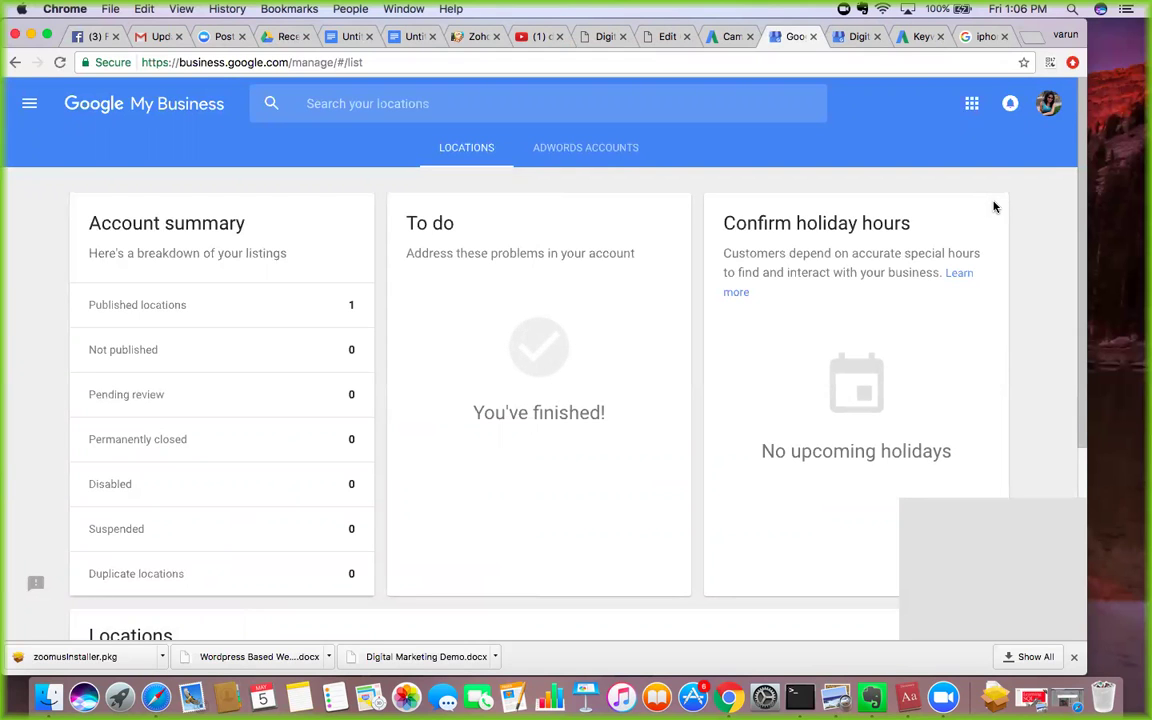
pyautogui.scroll(-5, 239, 489)
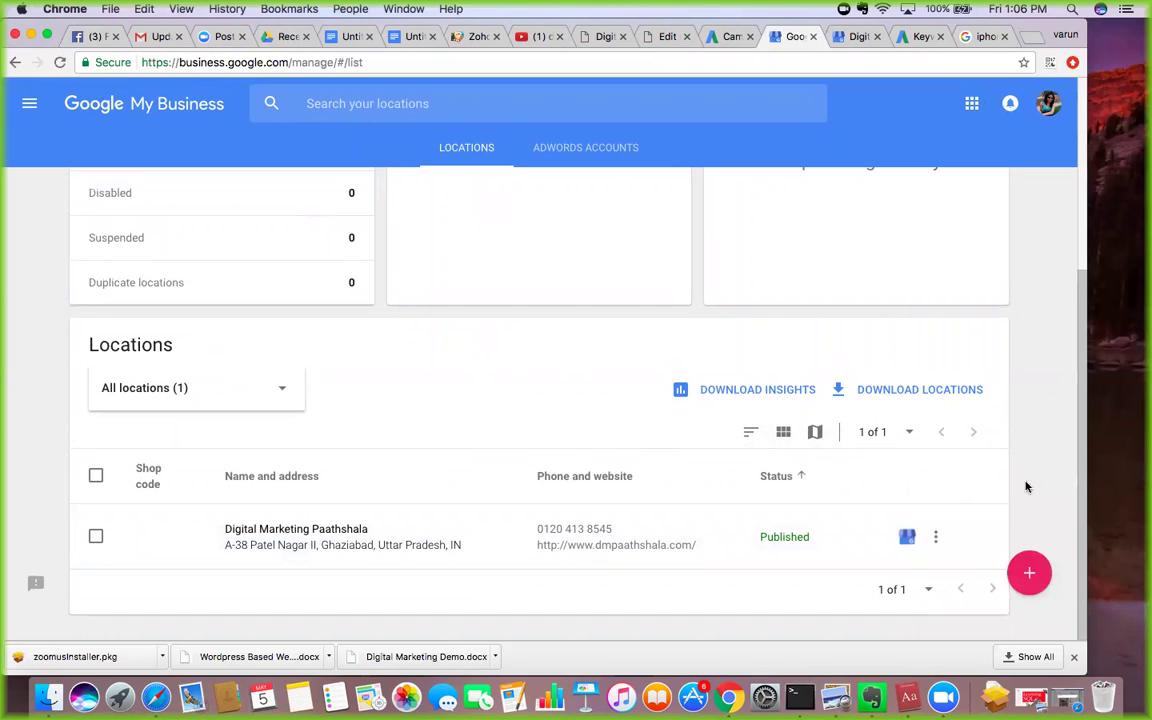
pyautogui.moveTo(1029, 574)
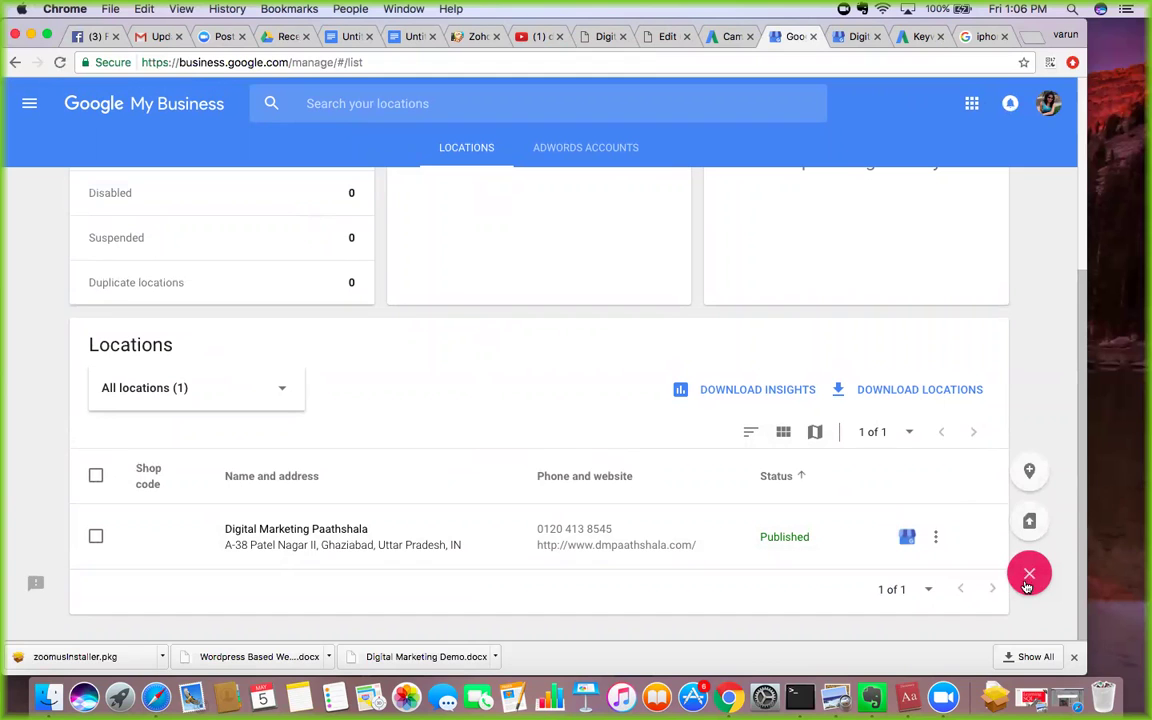
pyautogui.click(1033, 471)
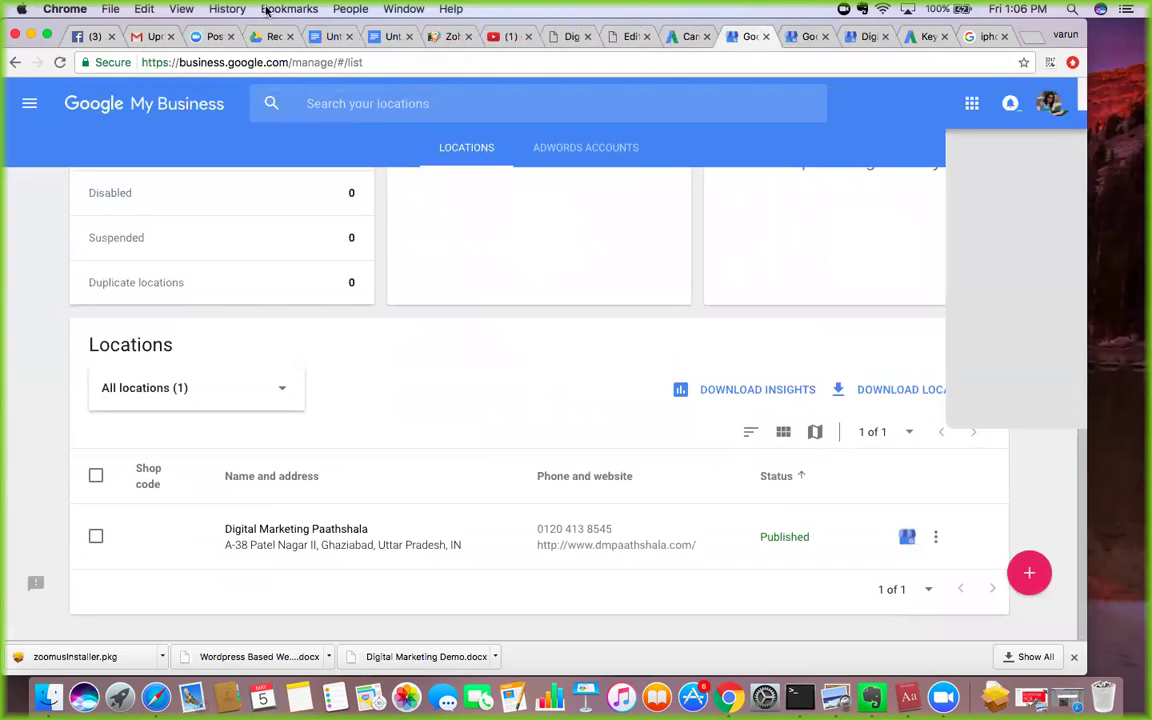
# - Back in AdWords, reopen Google My Business from the Use locations account dropdown
pyautogui.click(685, 37)
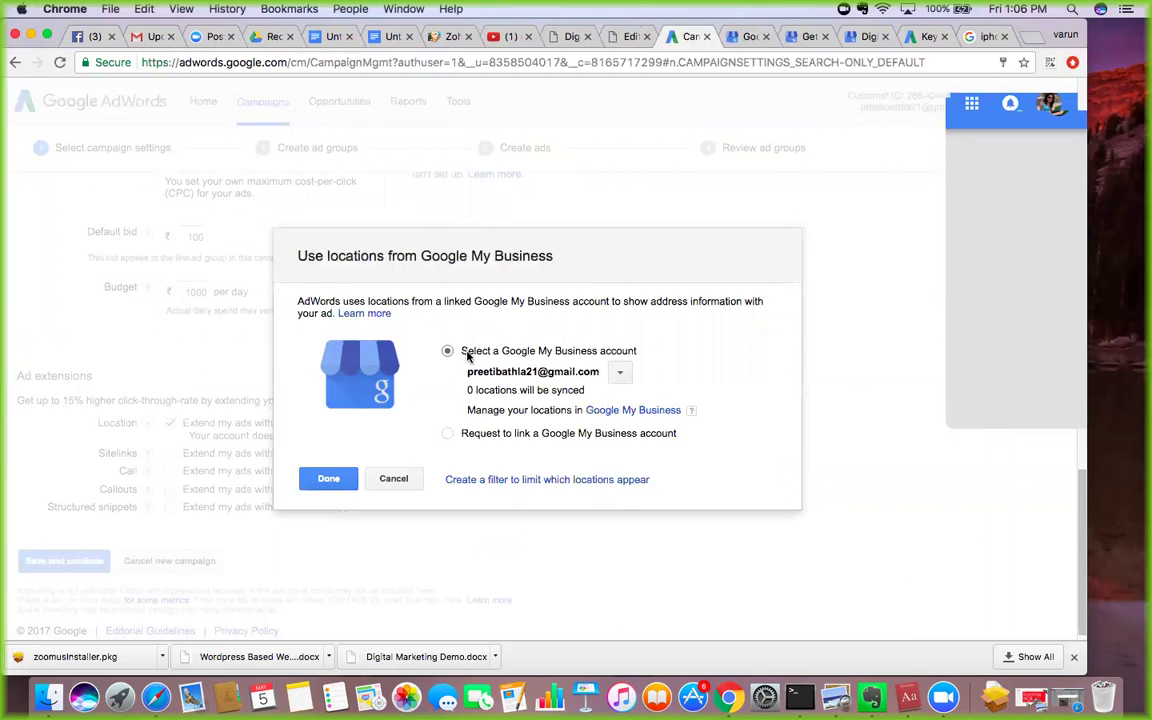
pyautogui.moveTo(463, 352); pyautogui.dragTo(622, 352)
pyautogui.click(565, 350)
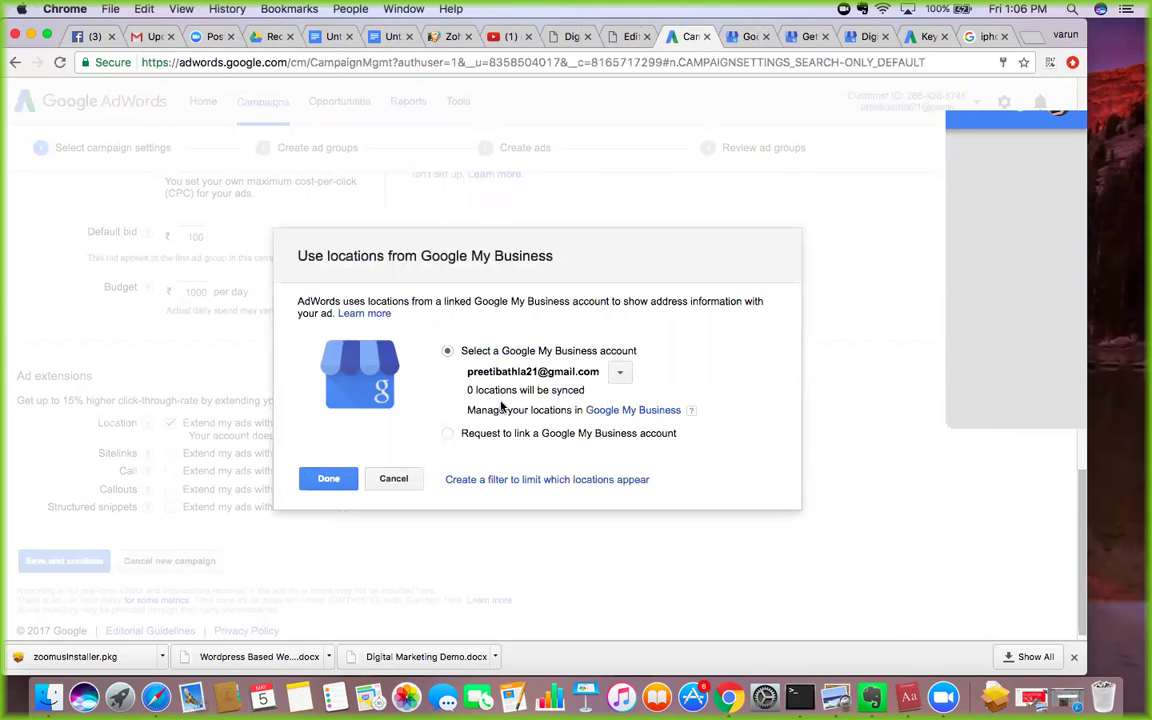
pyautogui.moveTo(467, 371); pyautogui.dragTo(614, 372)
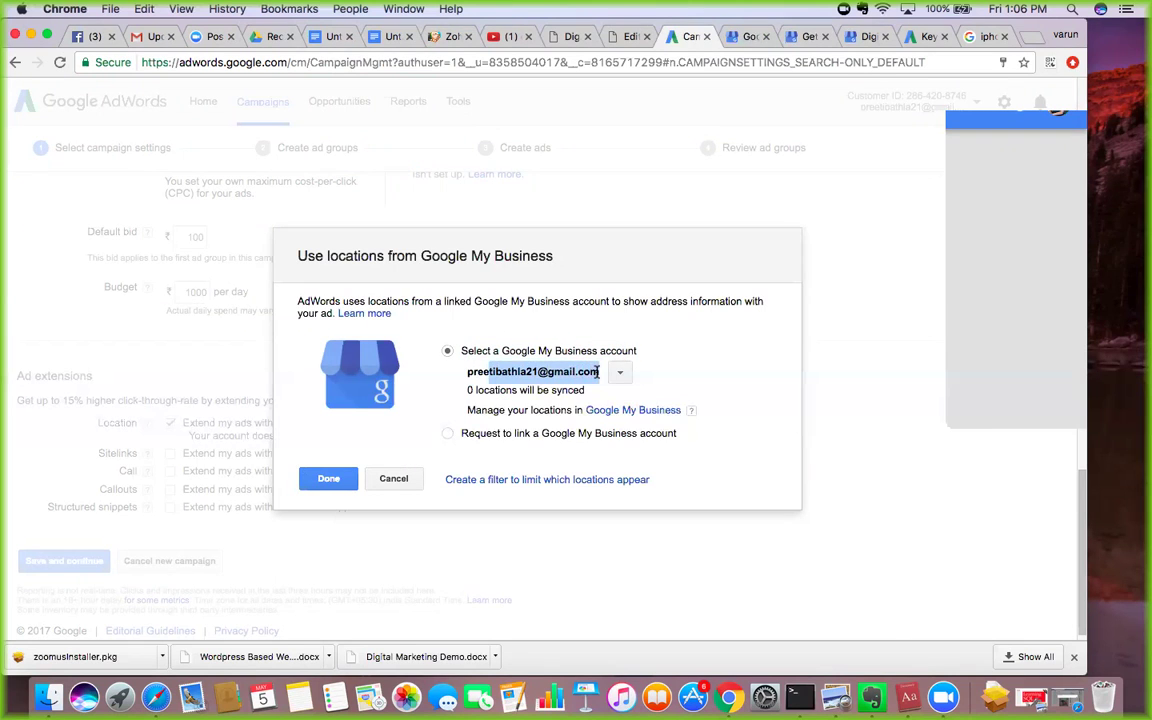
pyautogui.click(601, 372)
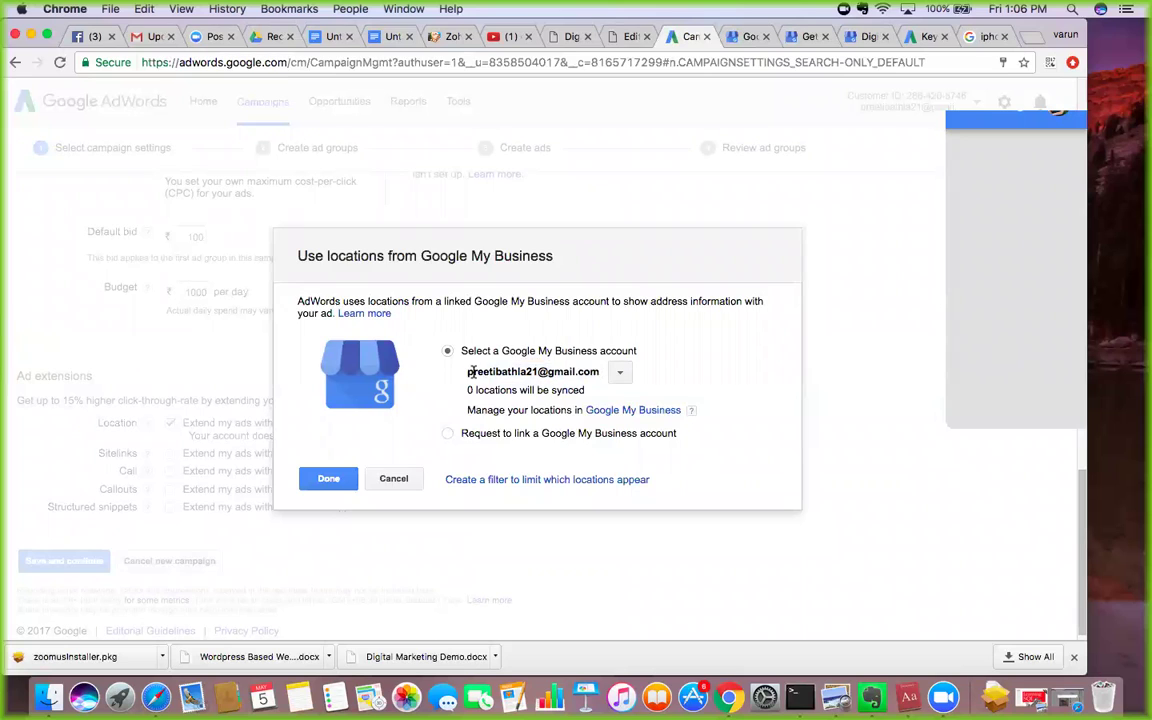
pyautogui.click(620, 374)
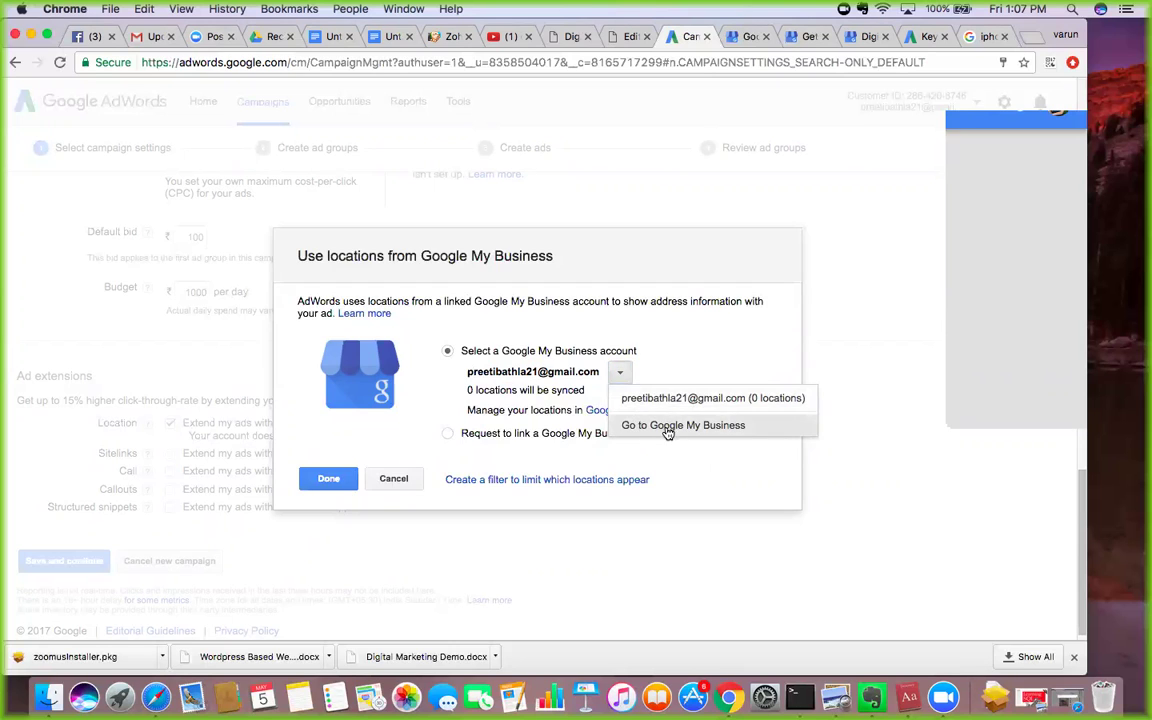
pyautogui.click(667, 428)
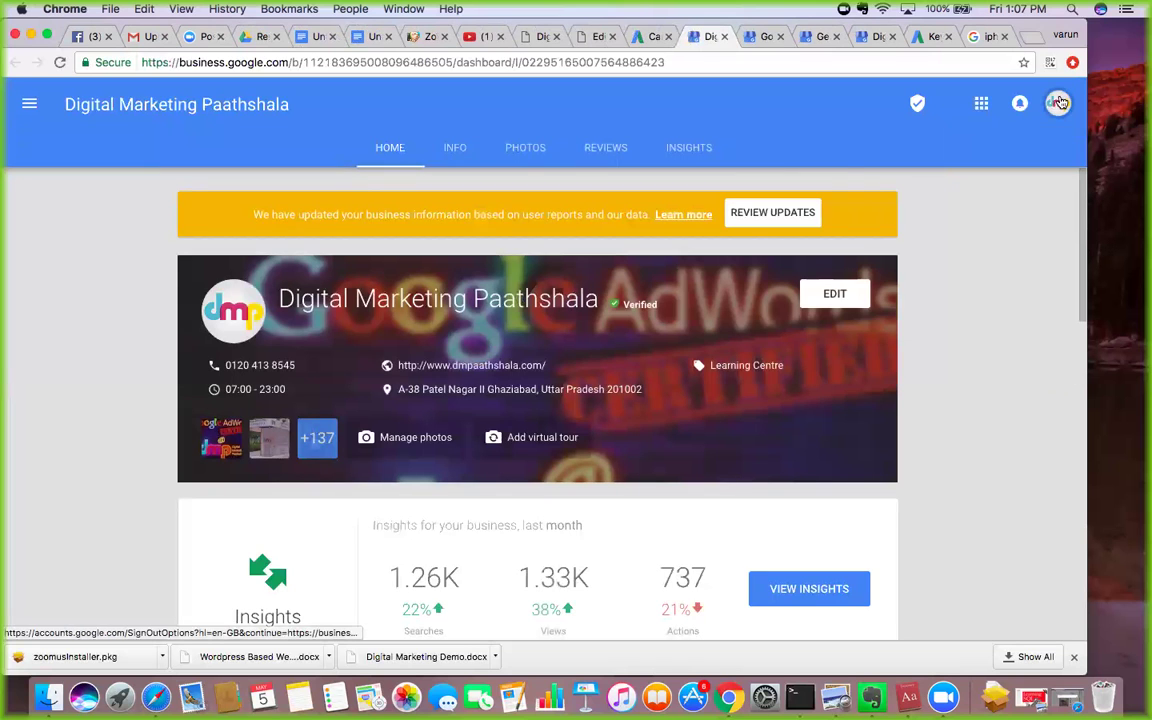
# - Switch to the second signed-in account and choose Add a location from the red + button
pyautogui.click(1058, 103)
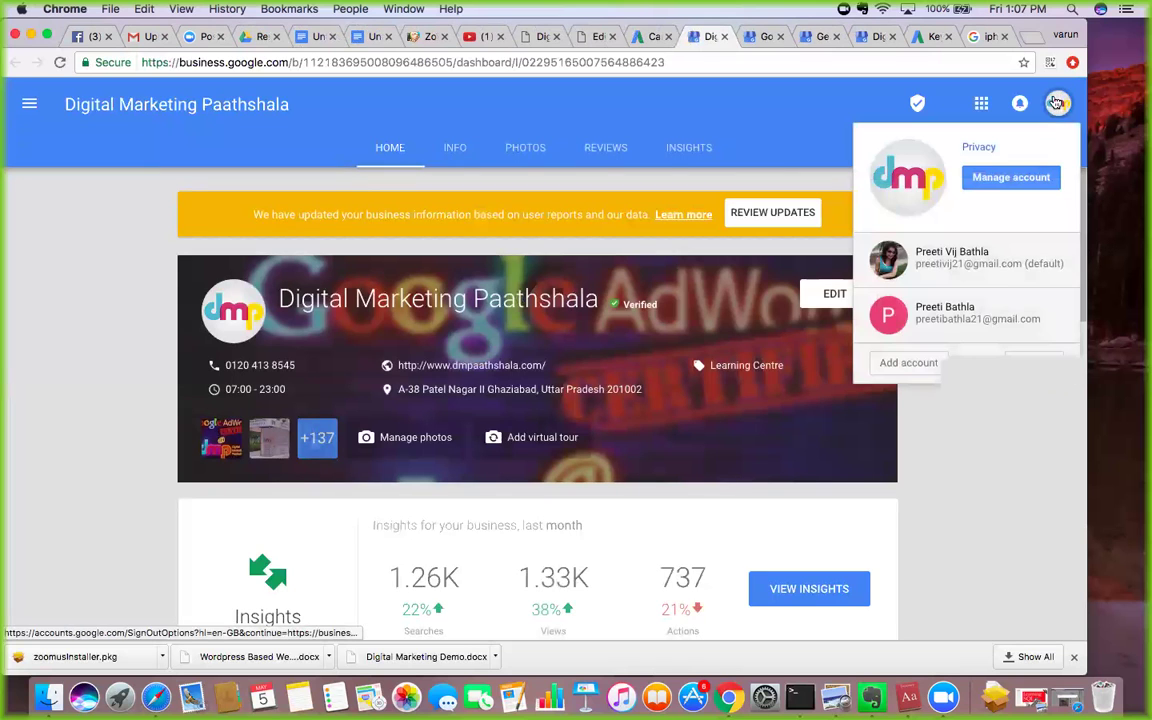
pyautogui.click(933, 318)
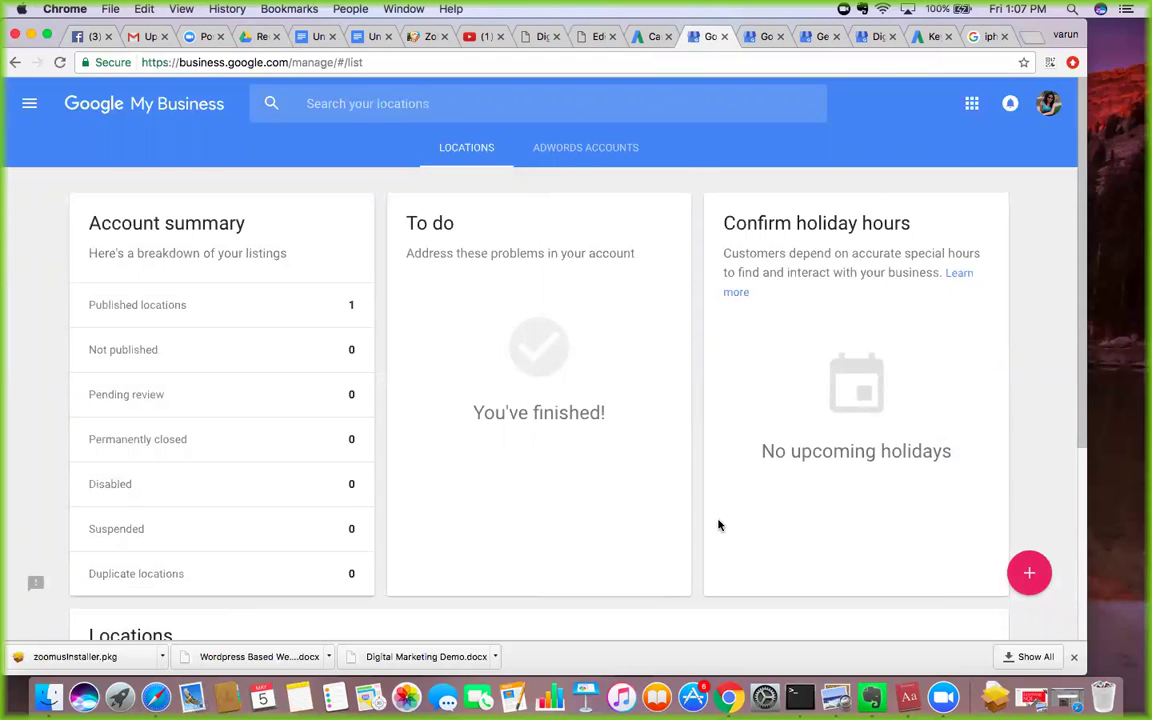
pyautogui.scroll(-5, 718, 525)
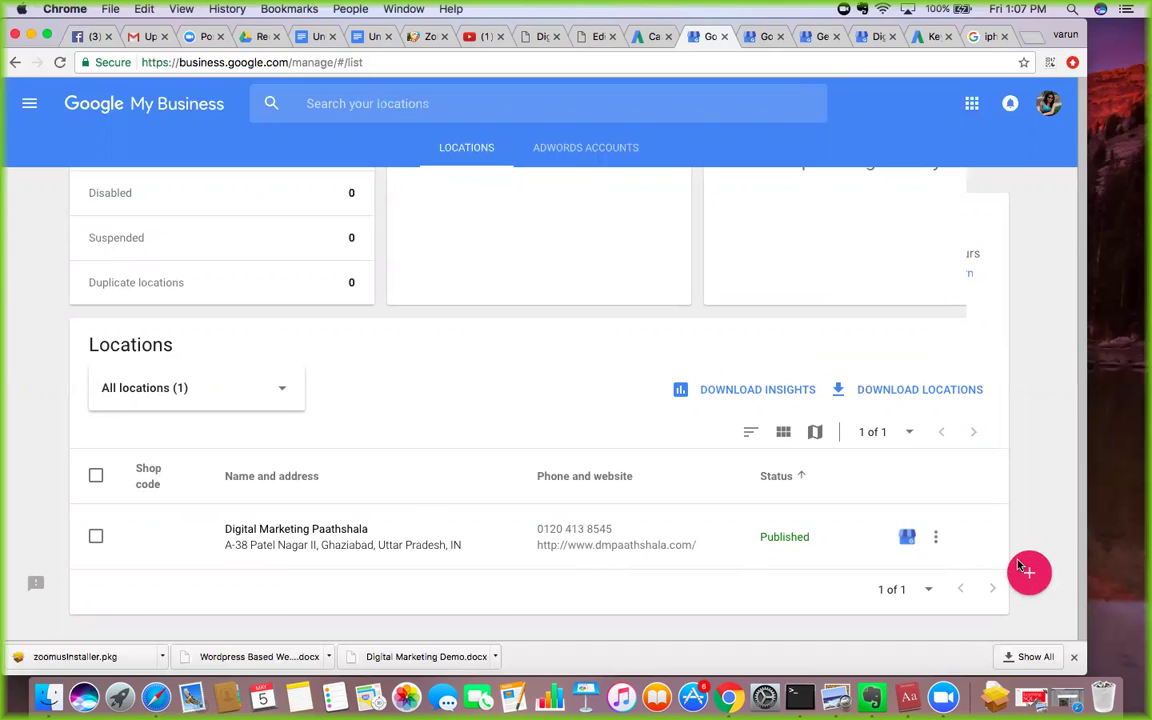
pyautogui.click(1029, 575)
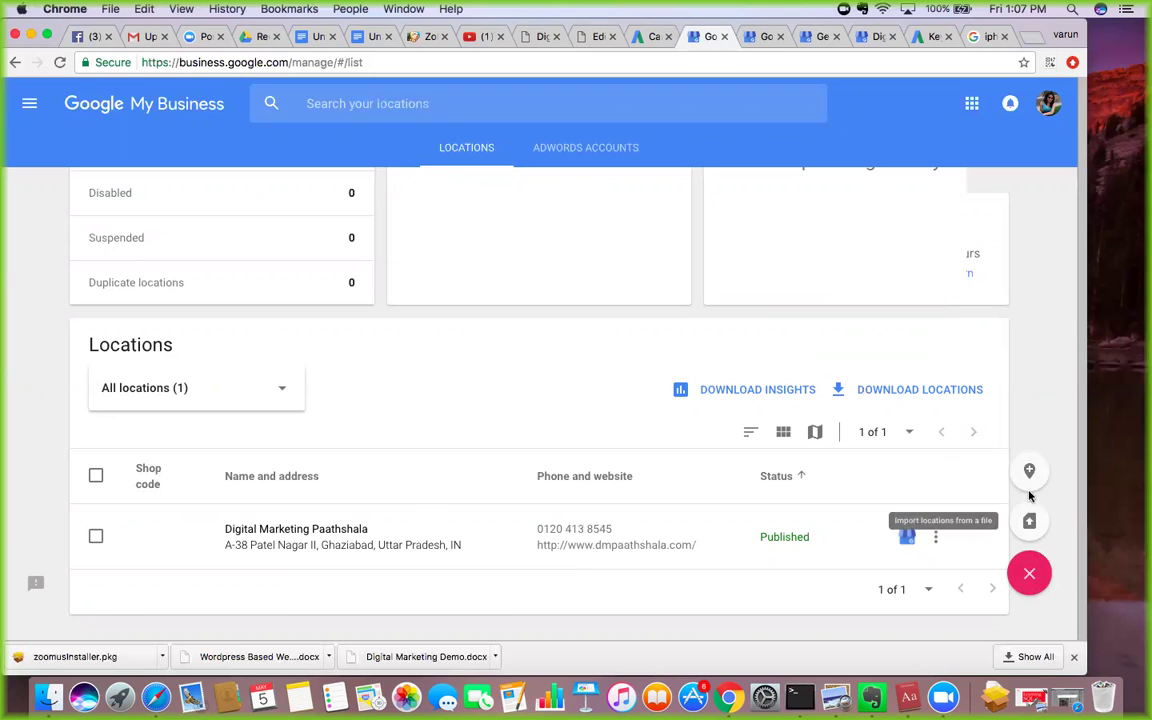
pyautogui.click(1029, 481)
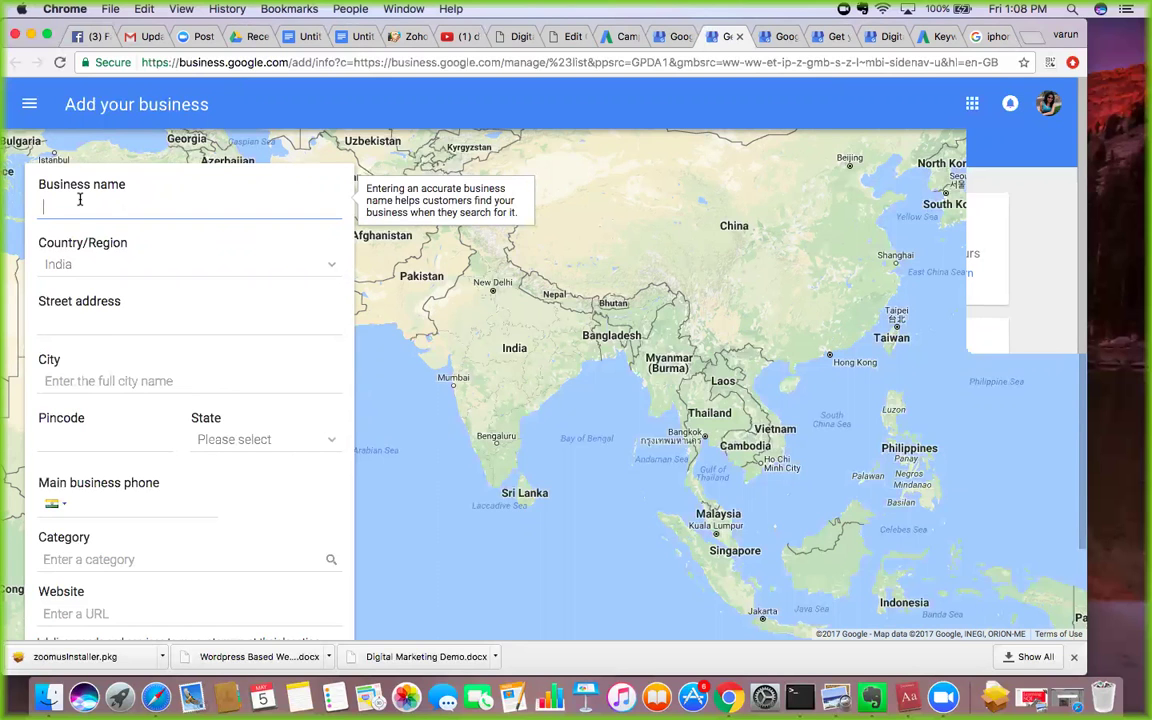
# - Enter the business name 'Yo Creations' along with its street address, city and pincode
pyautogui.scroll(-2, 80, 199)
pyautogui.scroll(2, 80, 199)
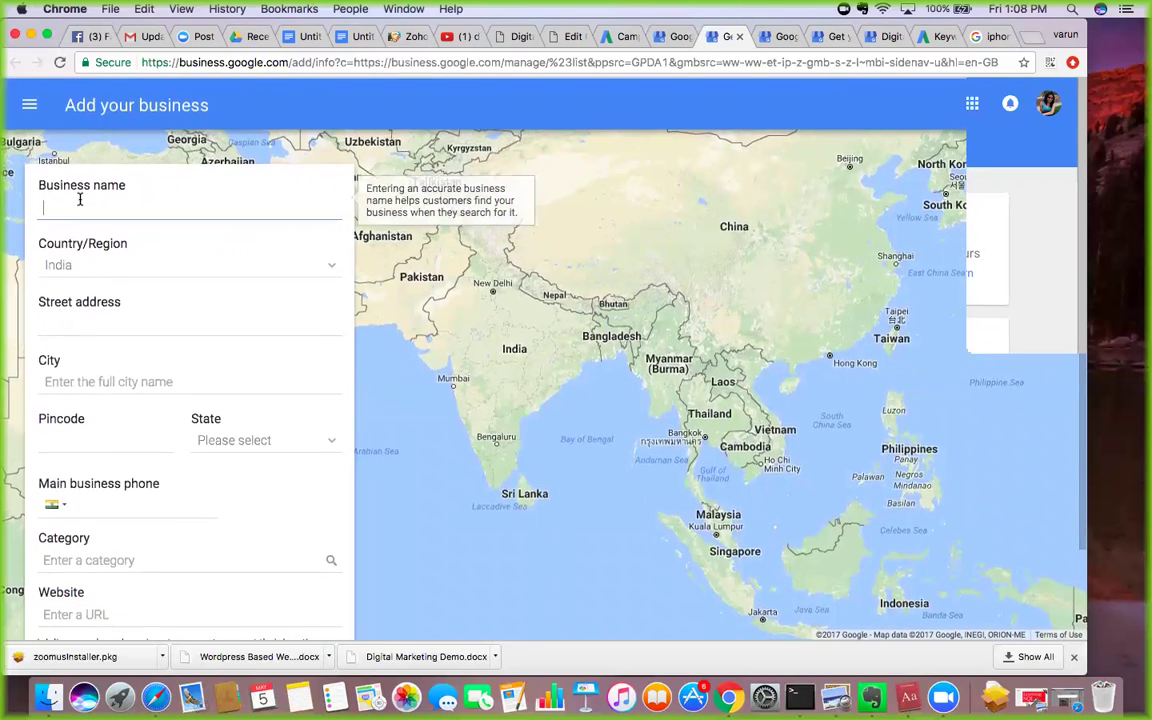
pyautogui.write('Yo')
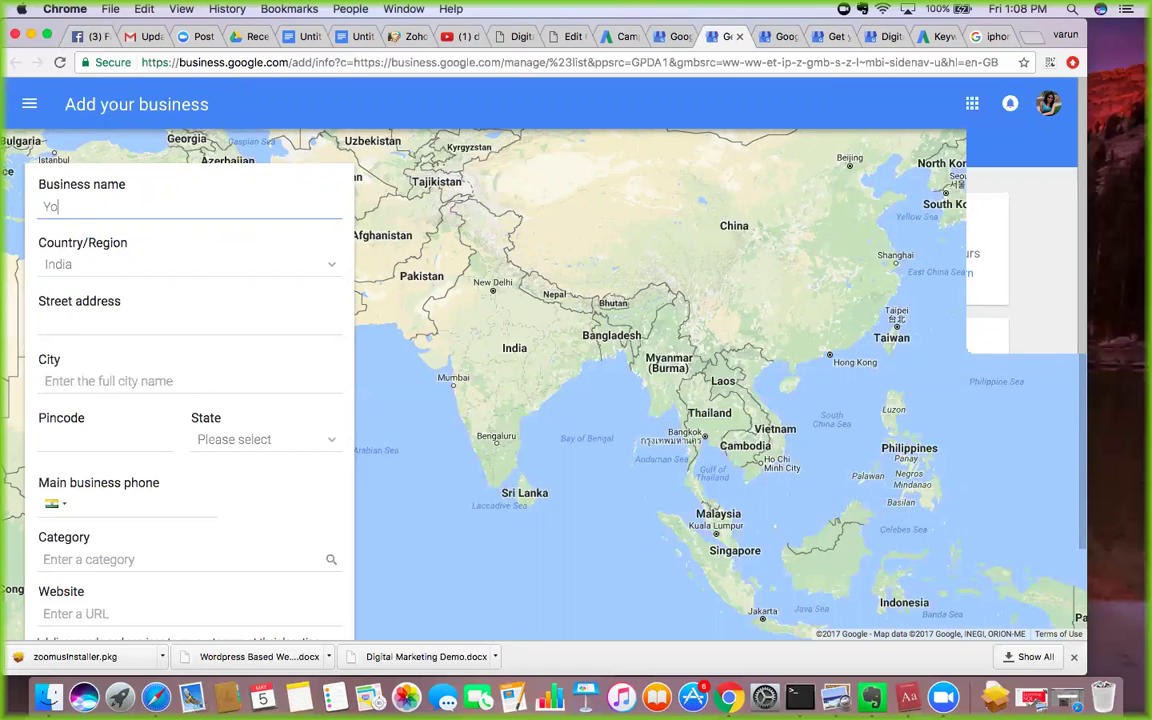
pyautogui.write(' Creations')
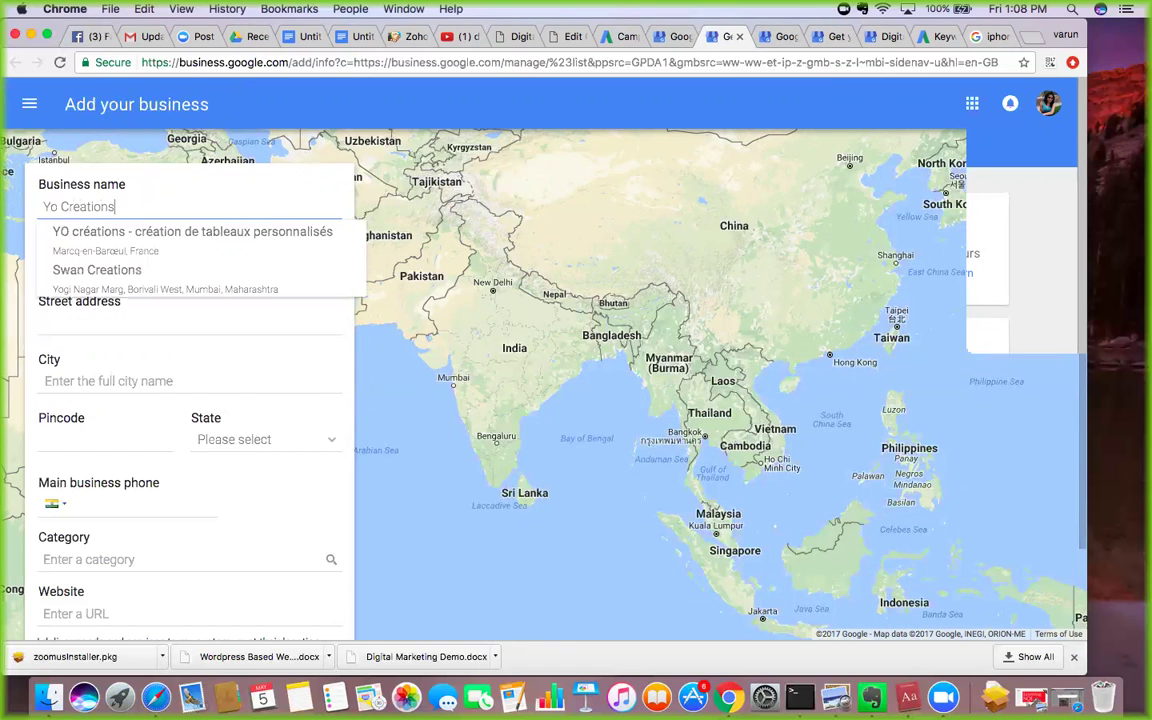
pyautogui.click(85, 308)
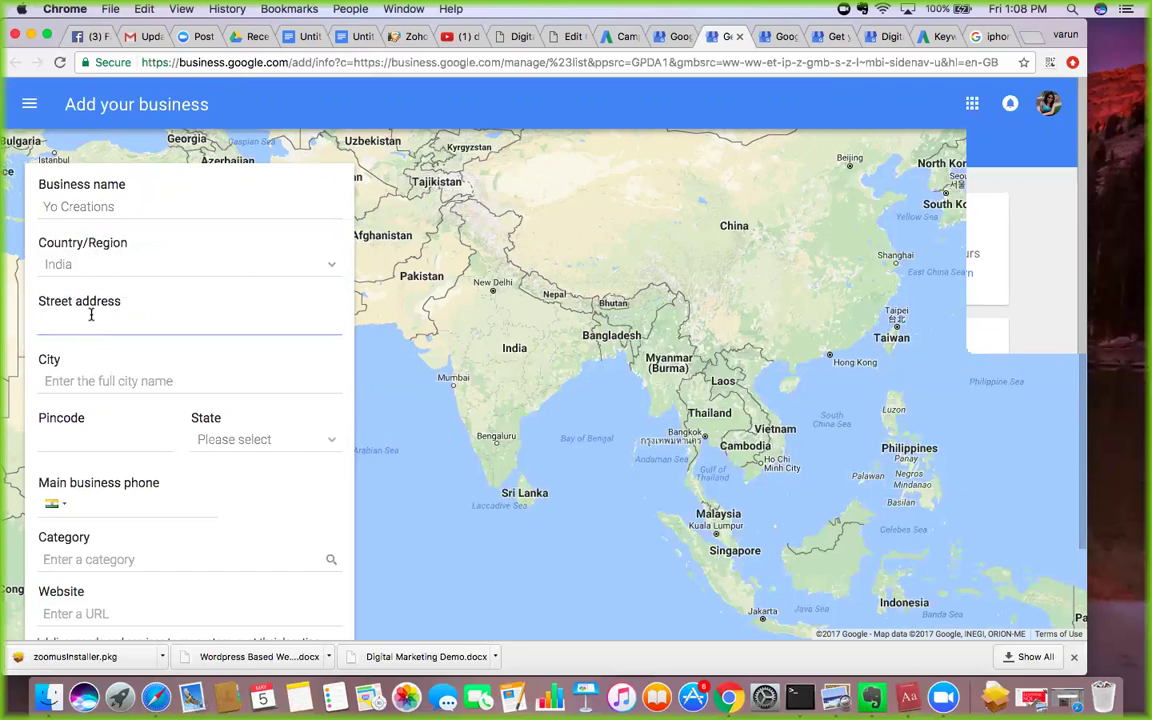
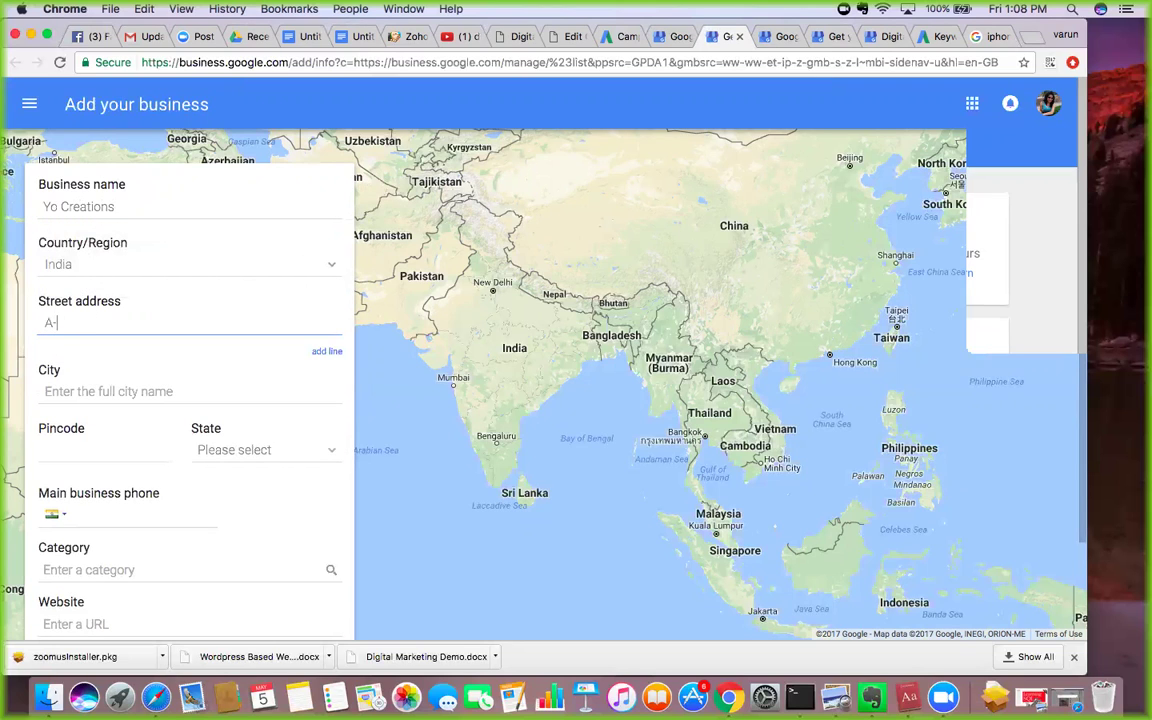
pyautogui.click(62, 394)
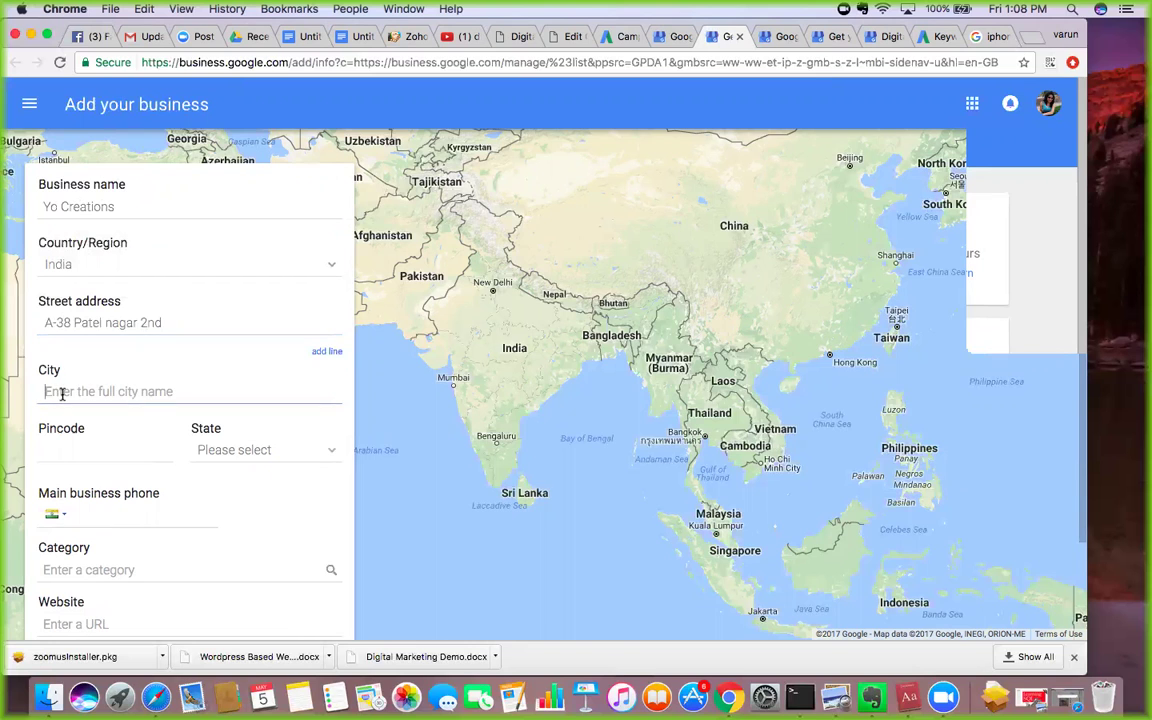
pyautogui.write('Gha')
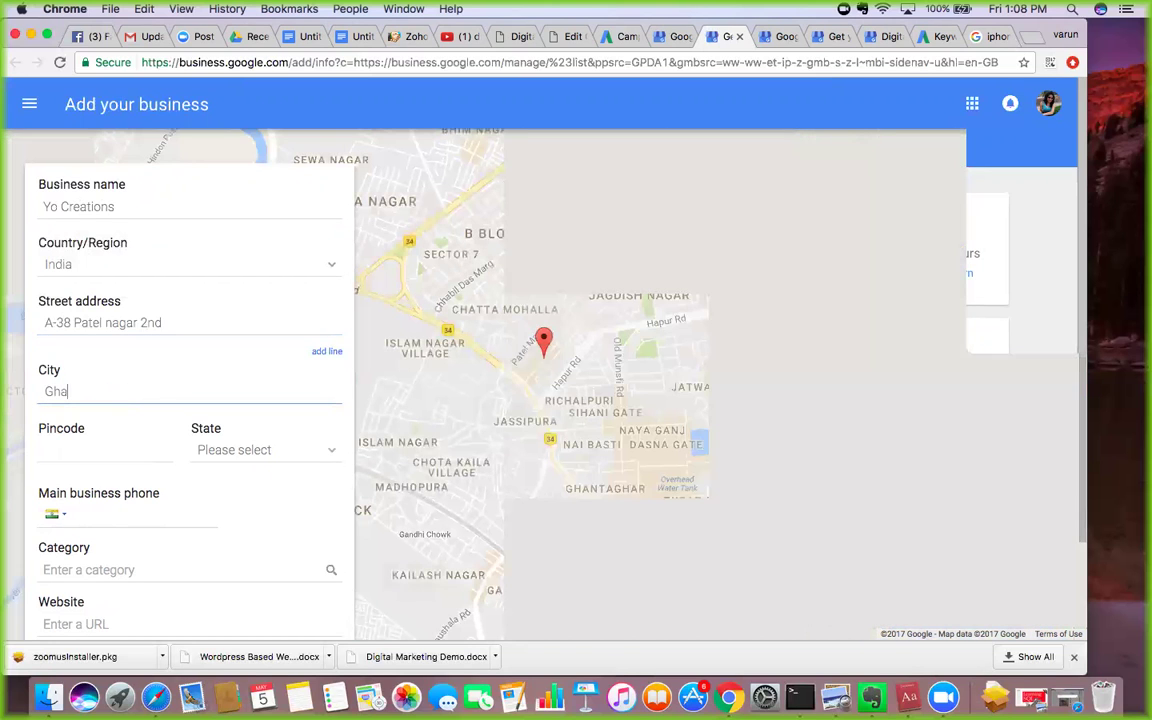
pyautogui.write('zi')
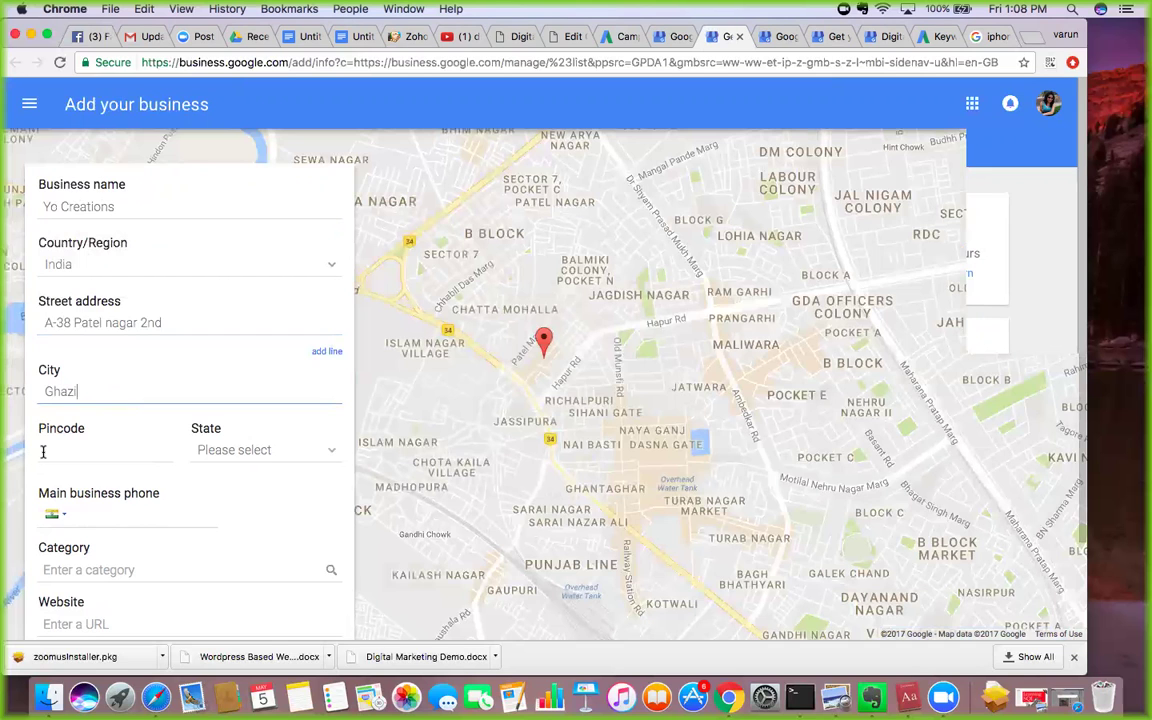
pyautogui.write('abbd')
pyautogui.press('Tab')
pyautogui.write('20')
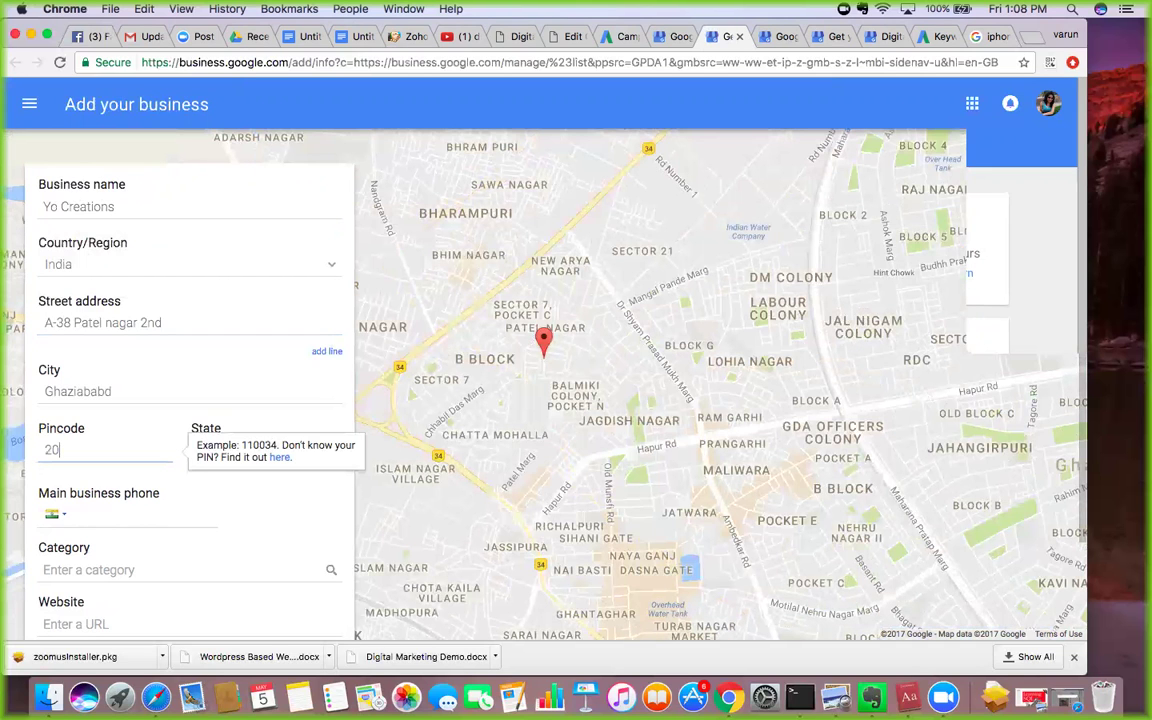
pyautogui.write('1001')
# - Select Uttar Pradesh as the state and enter the main business phone number
pyautogui.click(253, 457)
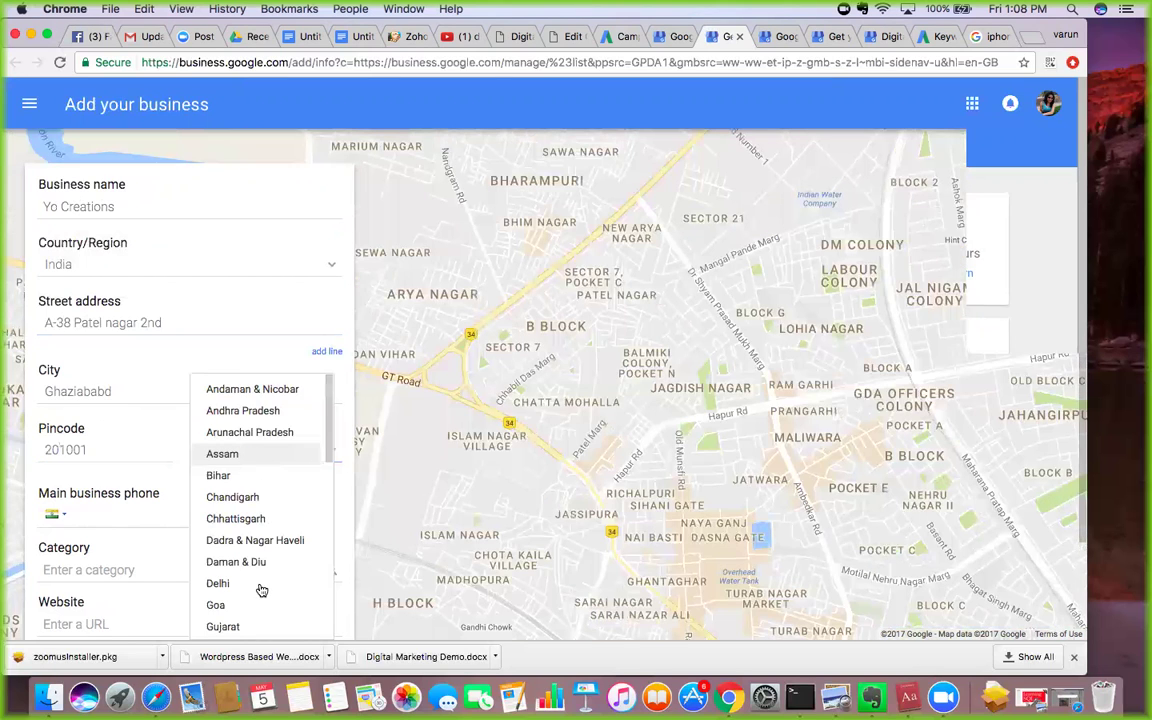
pyautogui.scroll(-5, 261, 590)
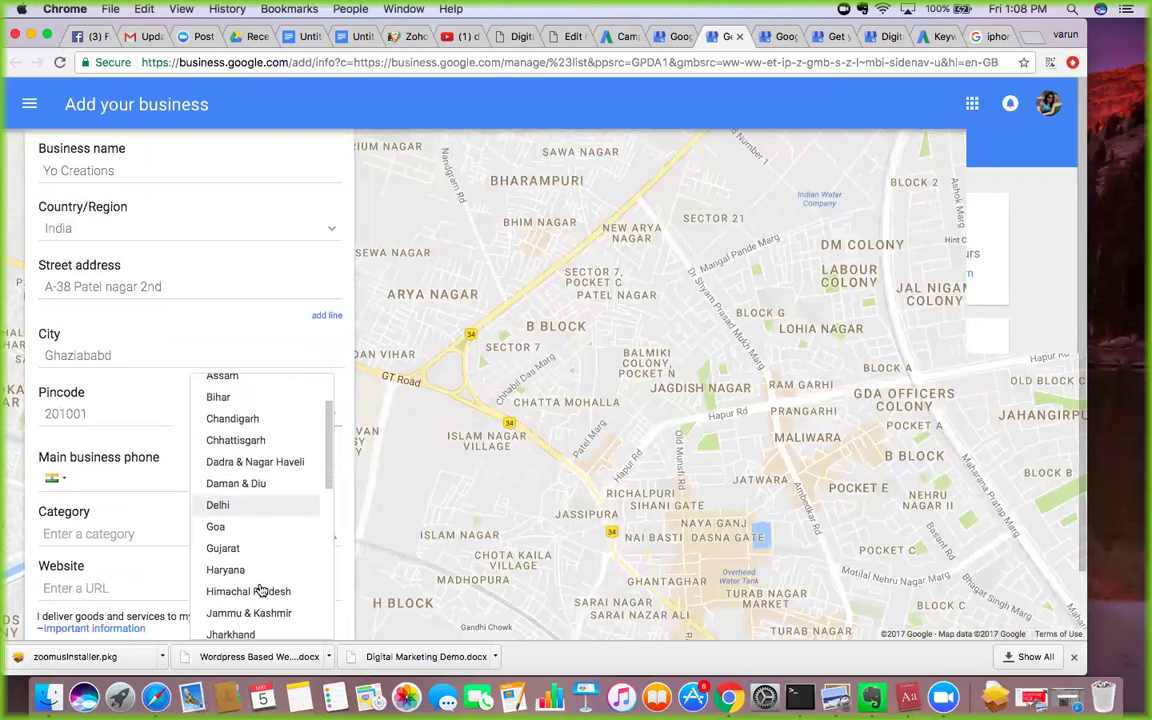
pyautogui.scroll(-5, 261, 590)
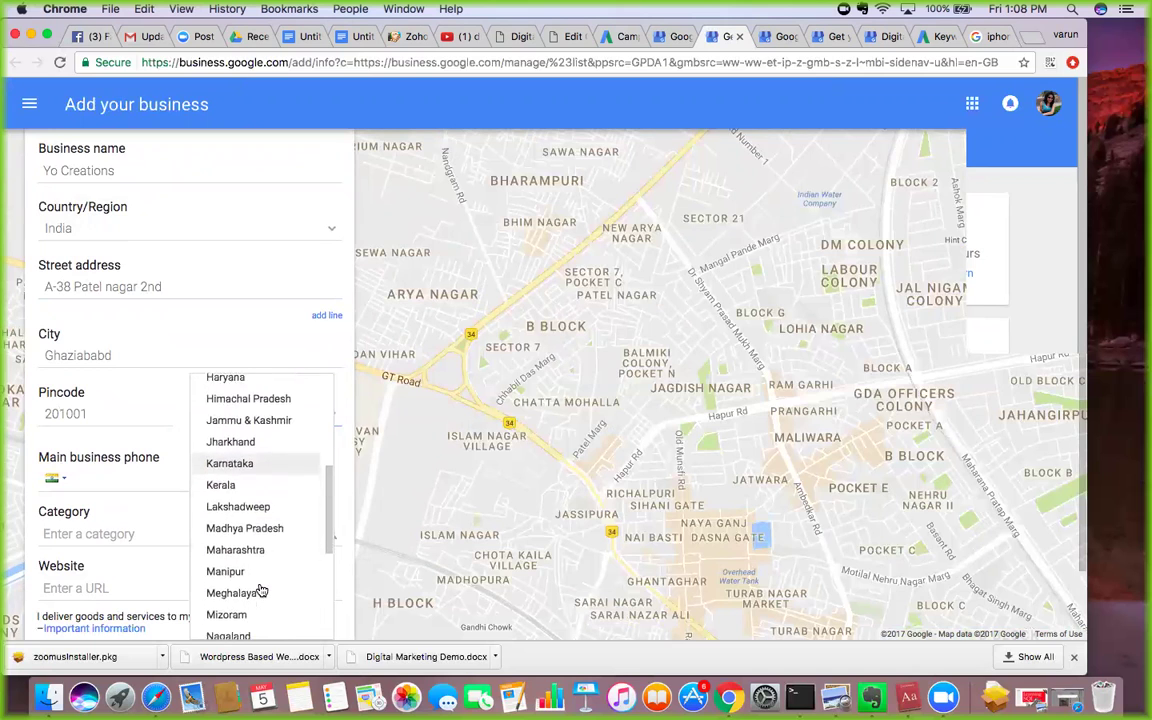
pyautogui.scroll(-10, 261, 590)
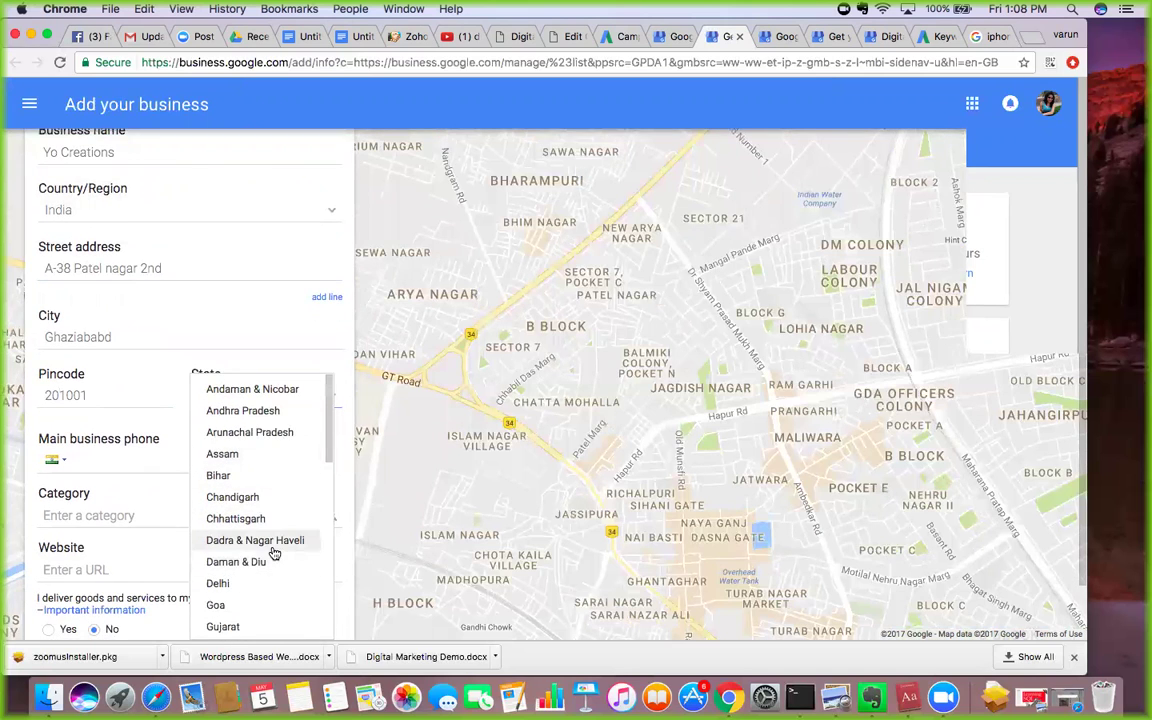
pyautogui.scroll(-5, 265, 545)
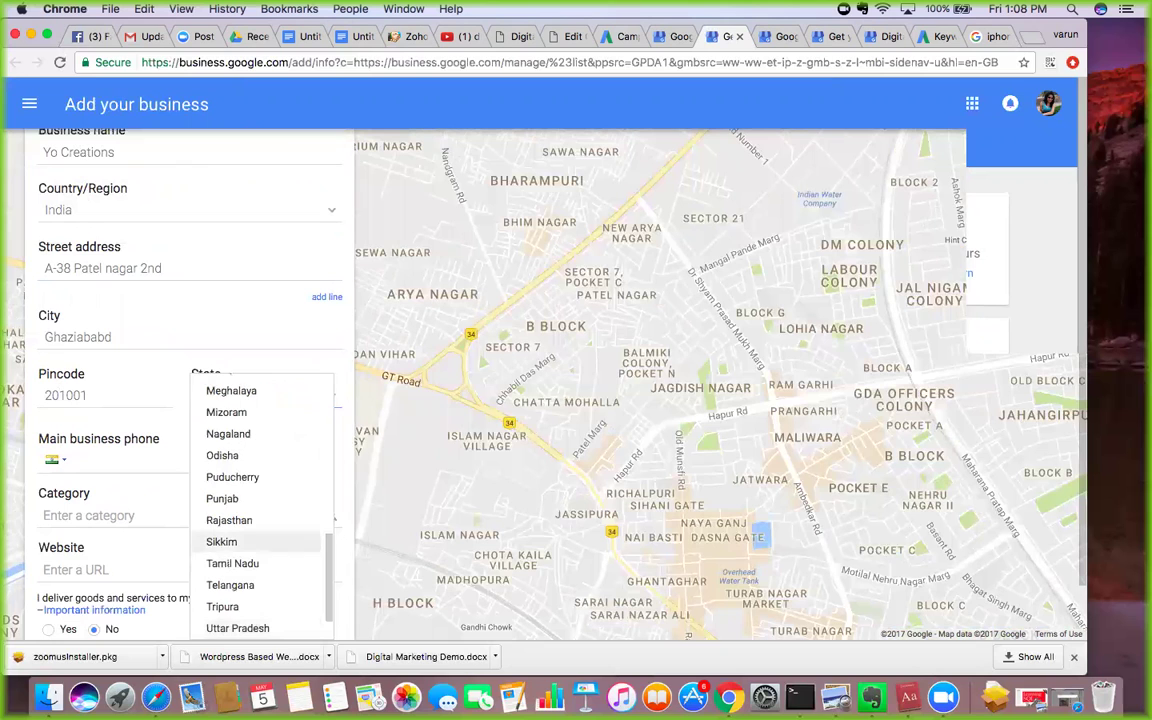
pyautogui.click(258, 628)
pyautogui.click(116, 468)
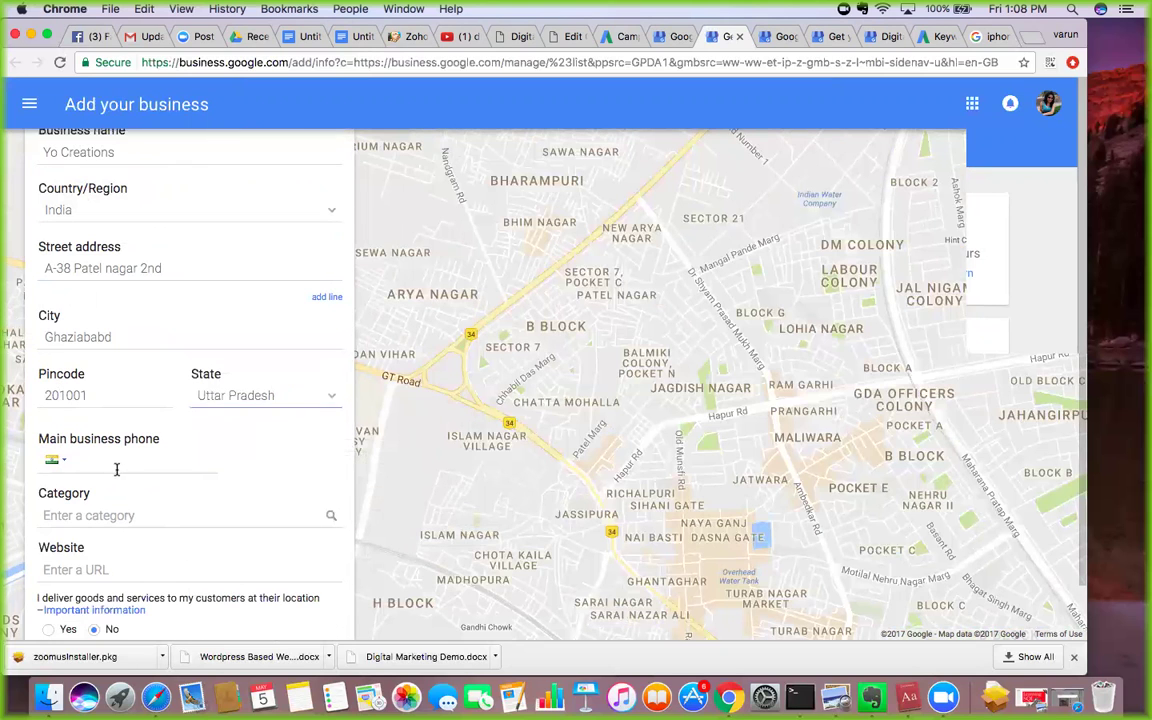
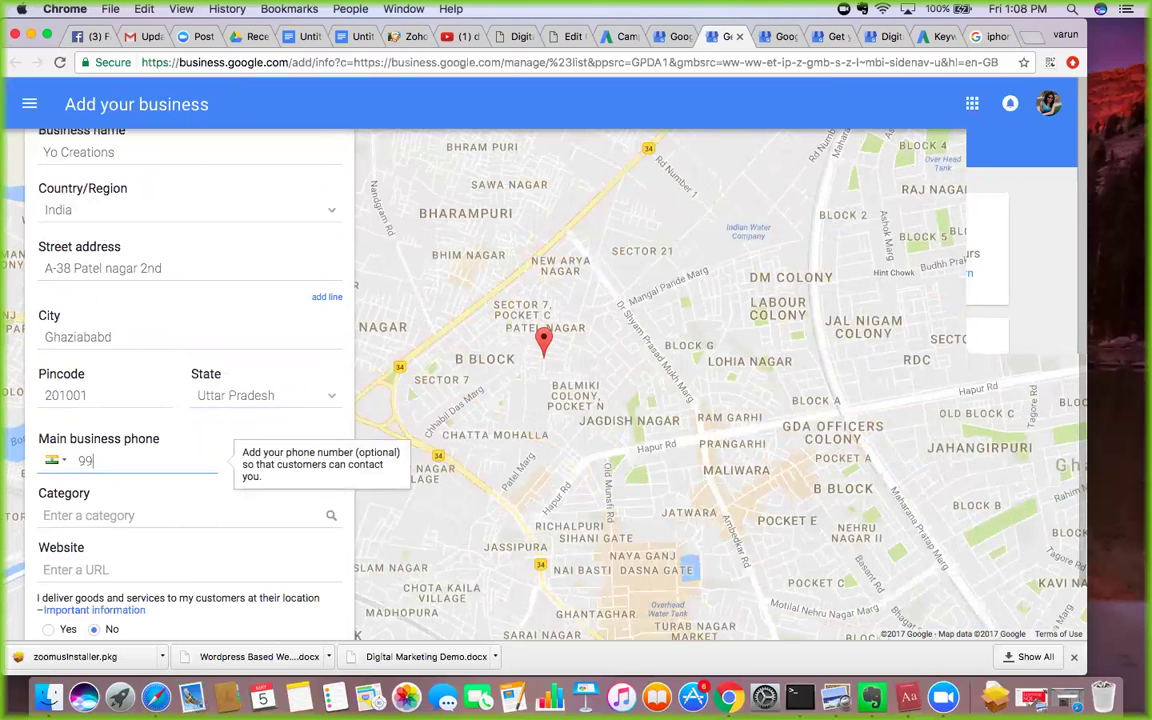
# - Choose Advertising Agency as the business category
pyautogui.click(124, 516)
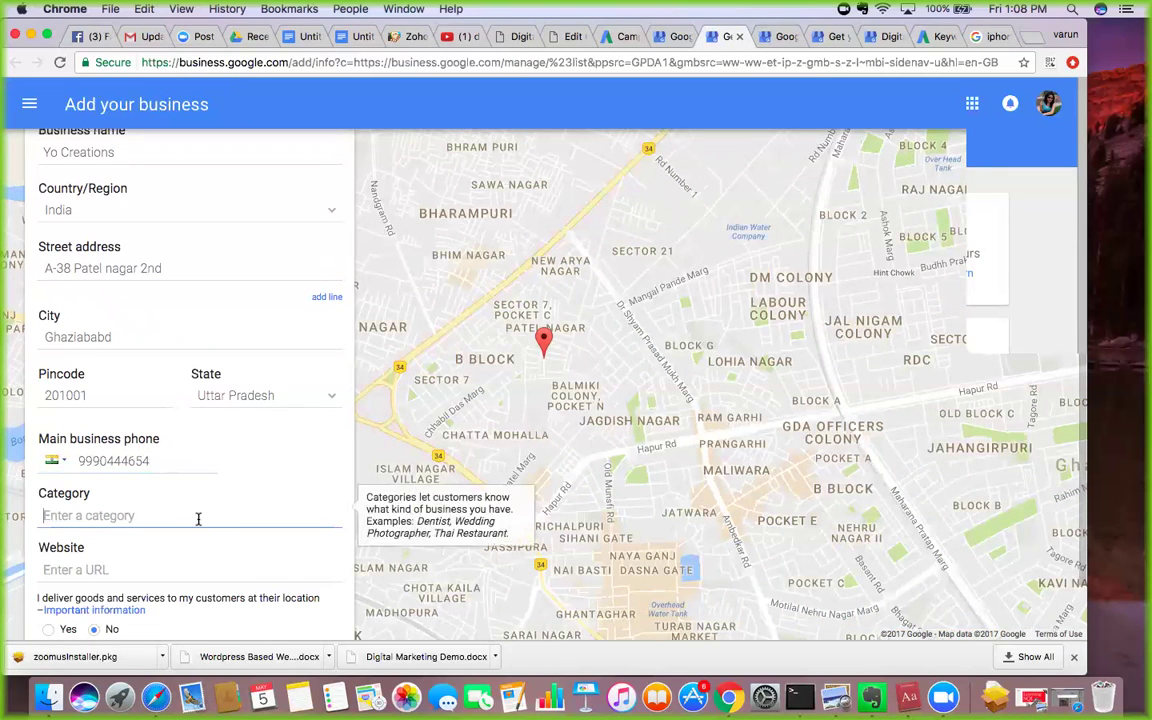
pyautogui.write('Digital ma')
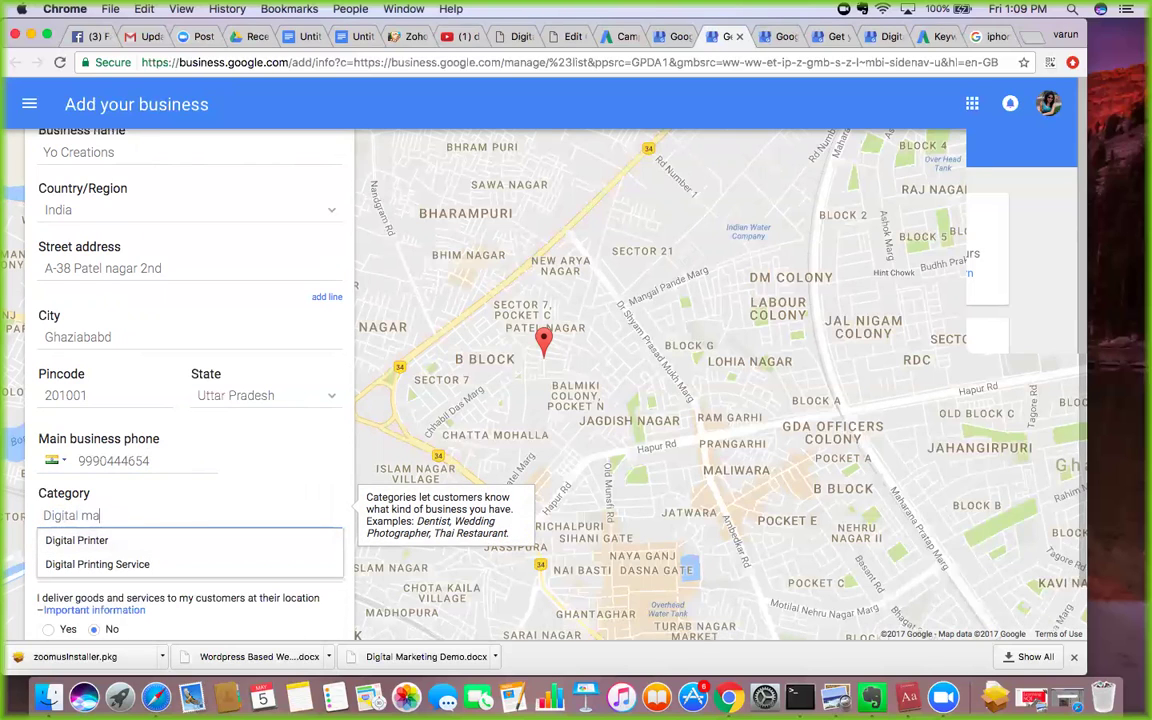
pyautogui.write('rketing')
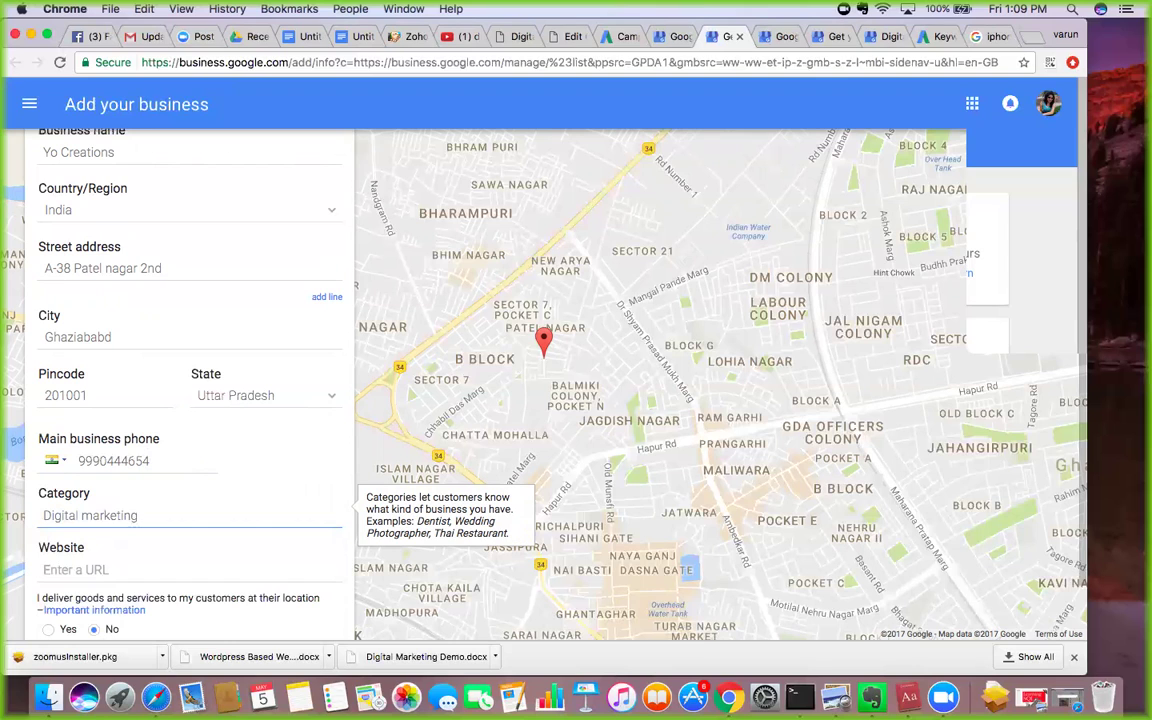
pyautogui.write('i')
pyautogui.press('BackSpace')
pyautogui.press('BackSpace')
pyautogui.press('BackSpace')
pyautogui.press('BackSpace')
pyautogui.press('BackSpace')
pyautogui.press('BackSpace')
pyautogui.press('BackSpace')
pyautogui.press('BackSpace')
pyautogui.press('BackSpace')
pyautogui.press('BackSpace')
pyautogui.press('BackSpace')
pyautogui.press('BackSpace')
pyautogui.press('BackSpace')
pyautogui.press('BackSpace')
pyautogui.press('BackSpace')
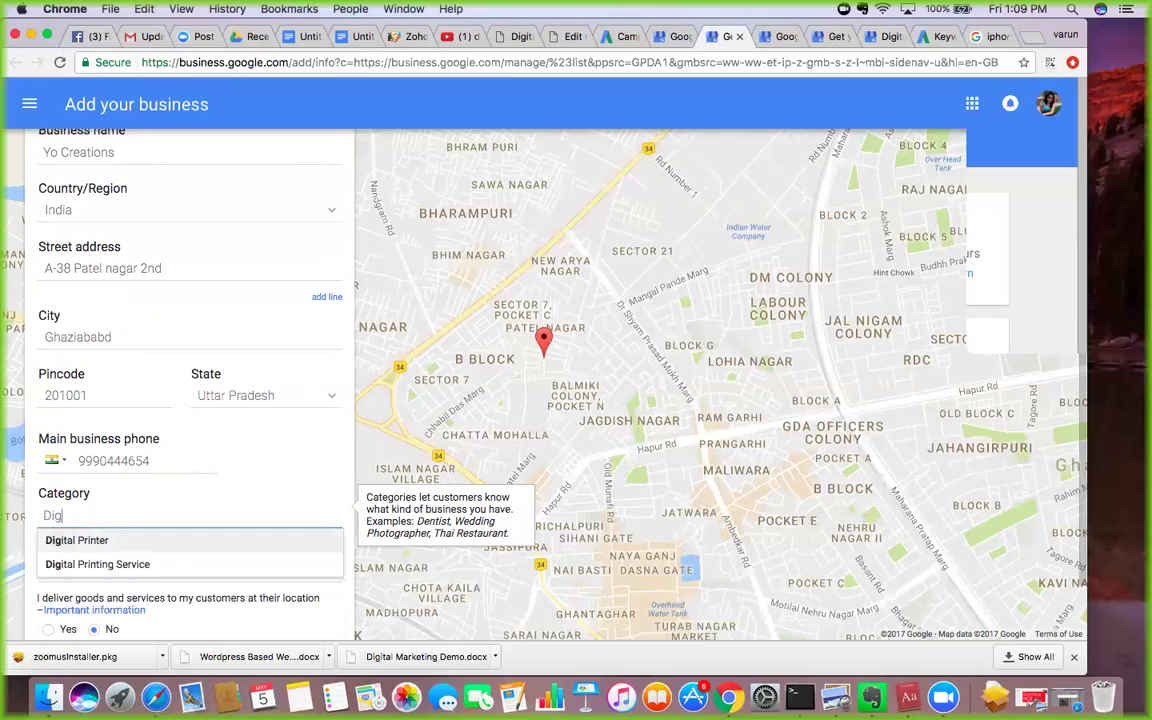
pyautogui.write('Adv')
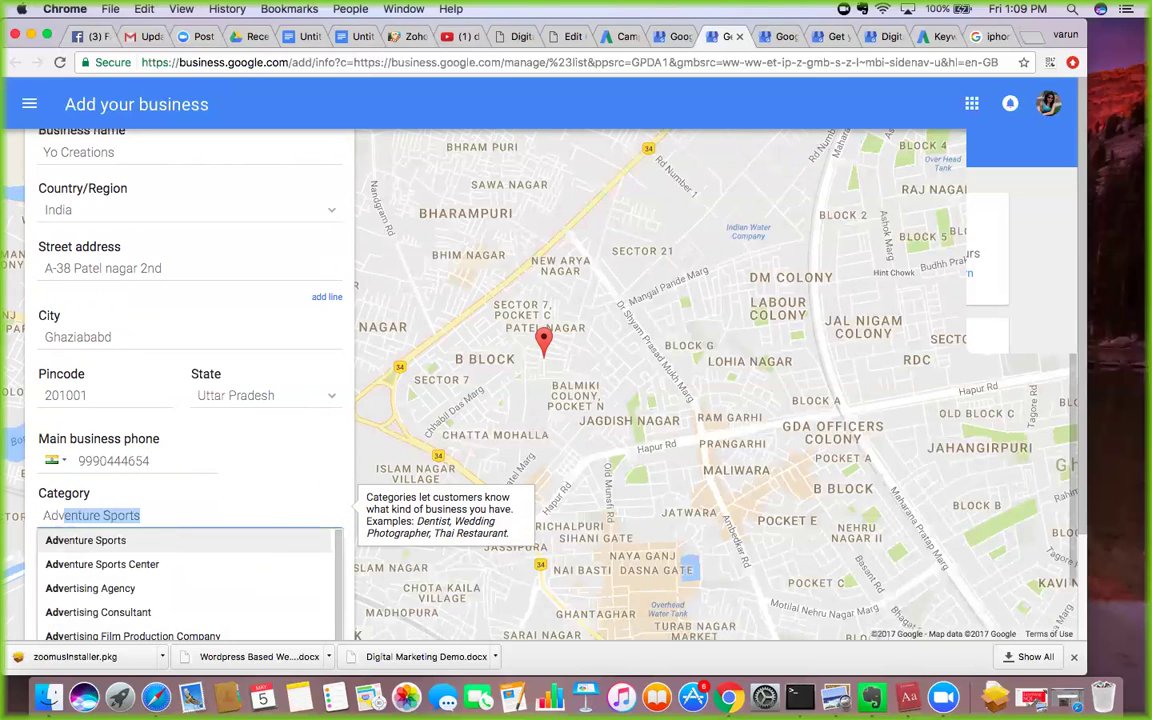
pyautogui.write('ertising')
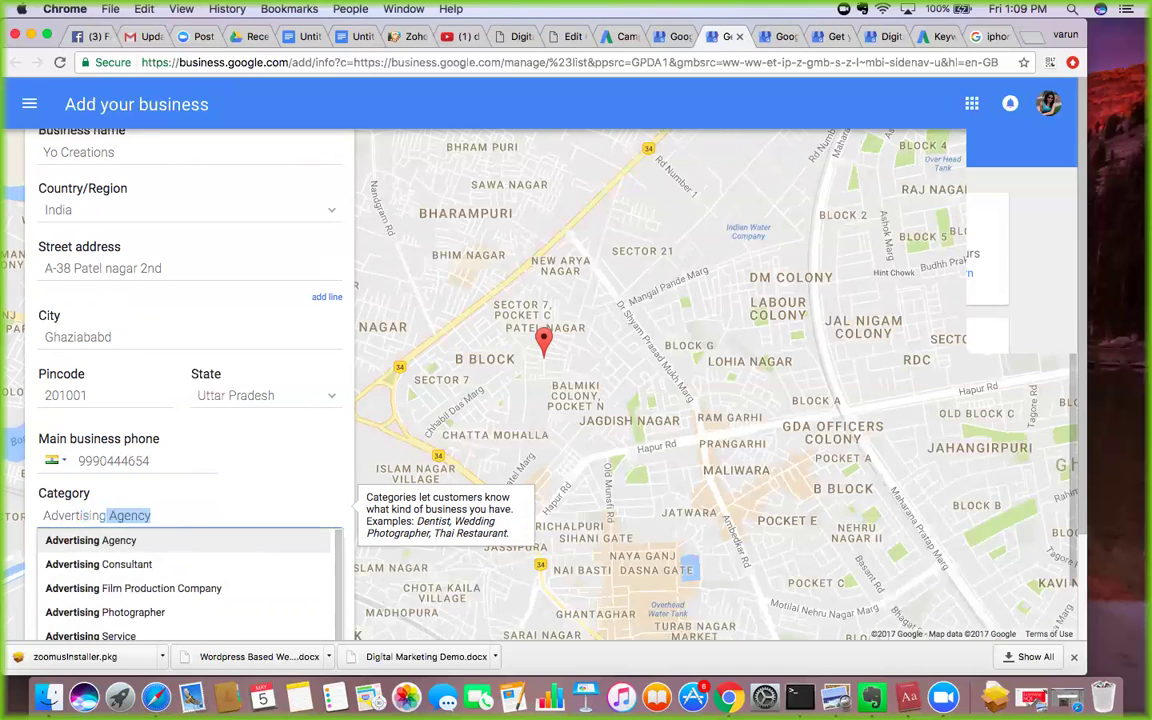
pyautogui.press('Right')
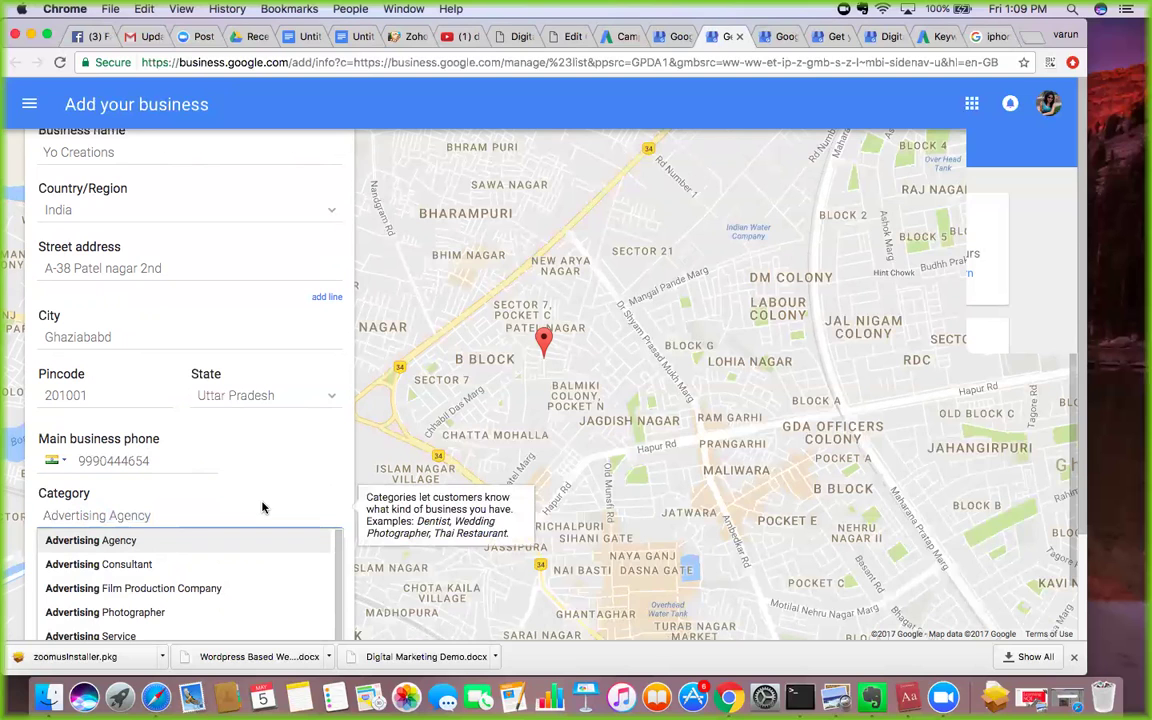
pyautogui.scroll(-2, 262, 508)
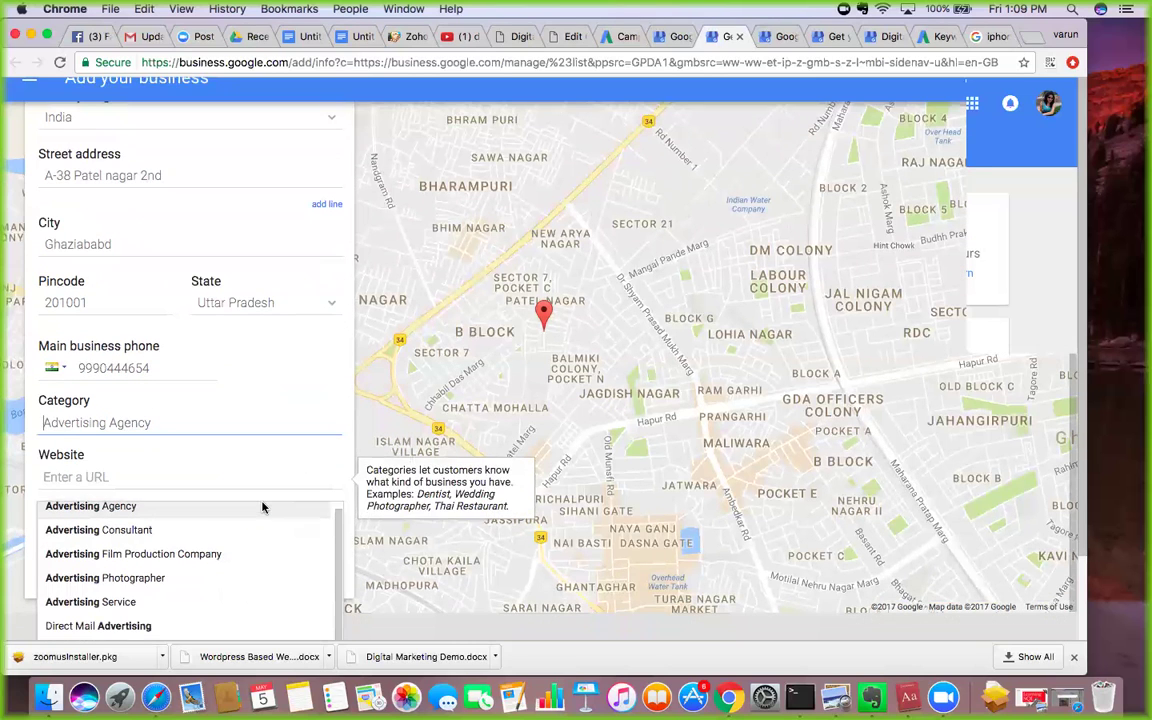
pyautogui.click(193, 512)
pyautogui.click(125, 509)
pyautogui.write('www.yocreations.')
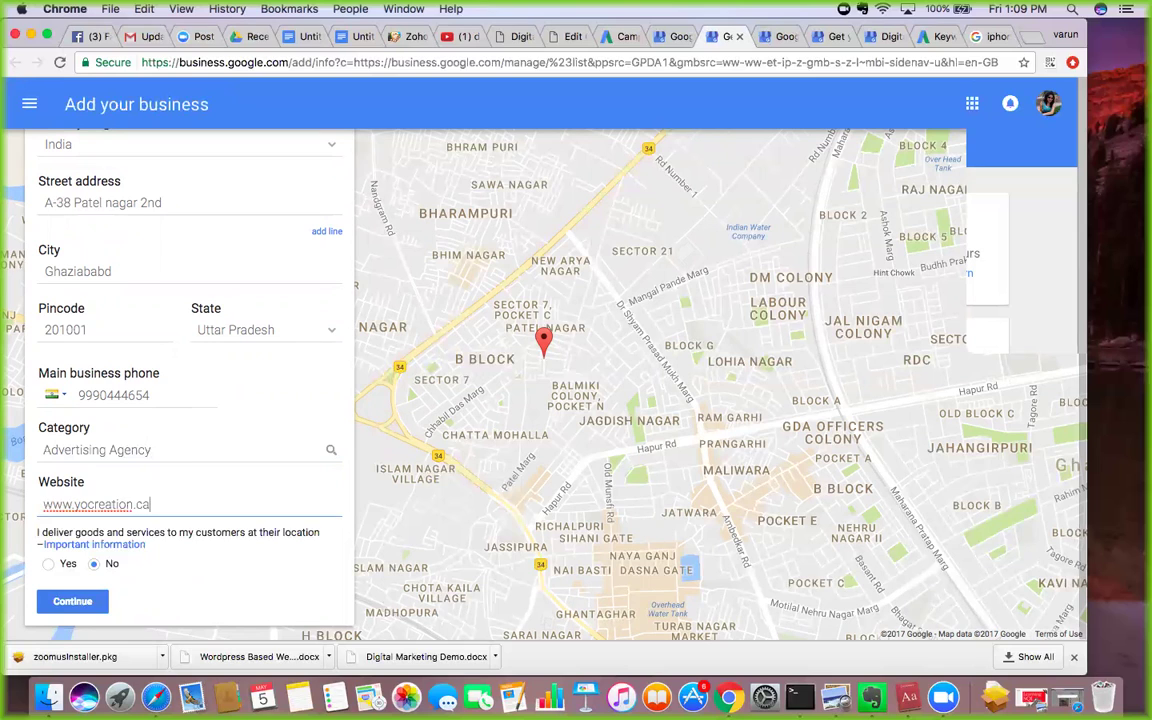
pyautogui.write('ca')
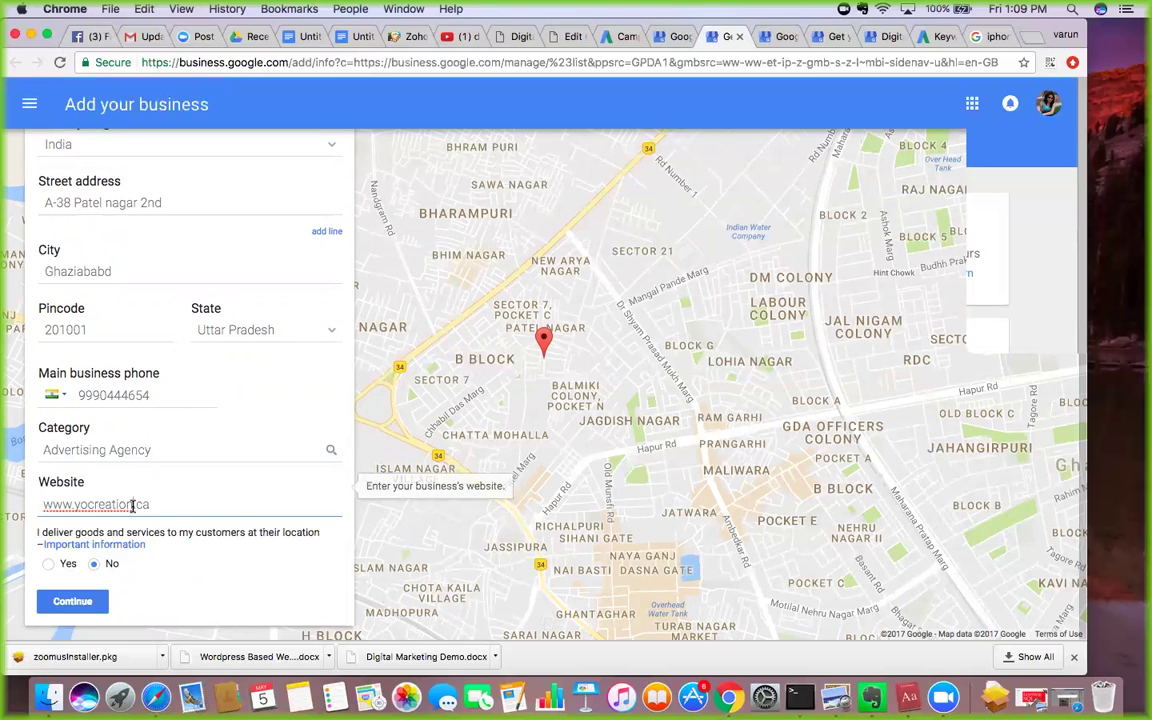
pyautogui.click(135, 505)
pyautogui.write('s')
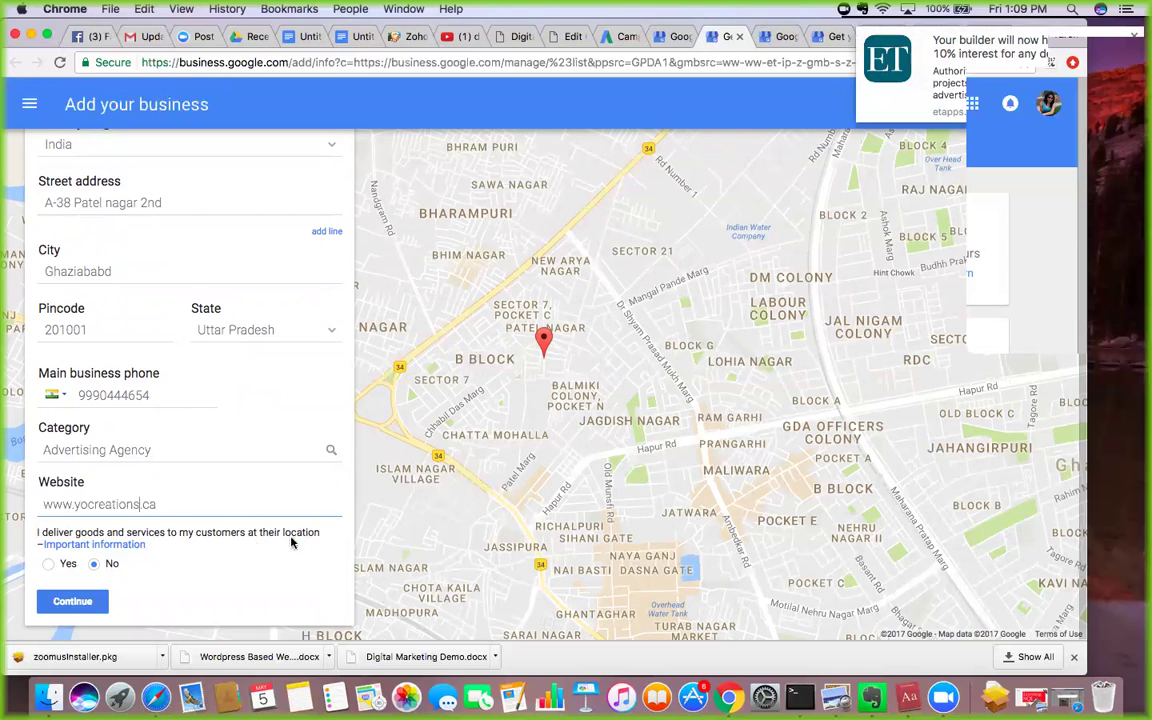
pyautogui.click(83, 600)
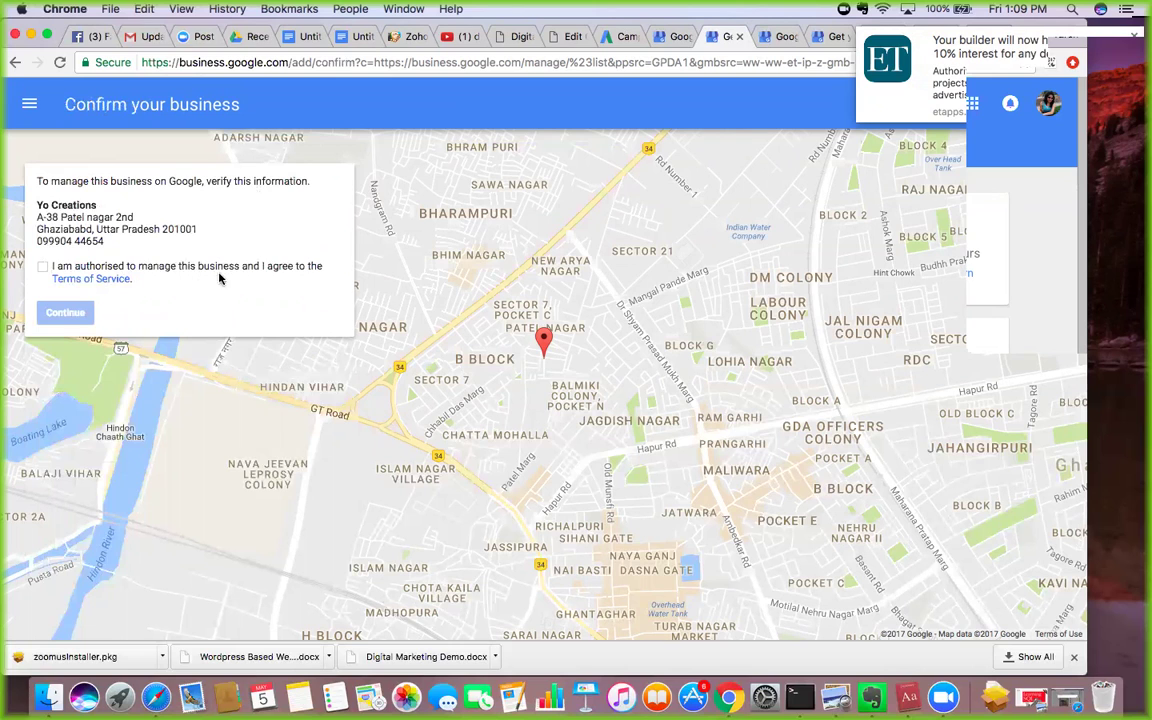
# - Confirm you are authorised to manage Yo Creations and submit the listing
pyautogui.click(42, 266)
pyautogui.click(66, 313)
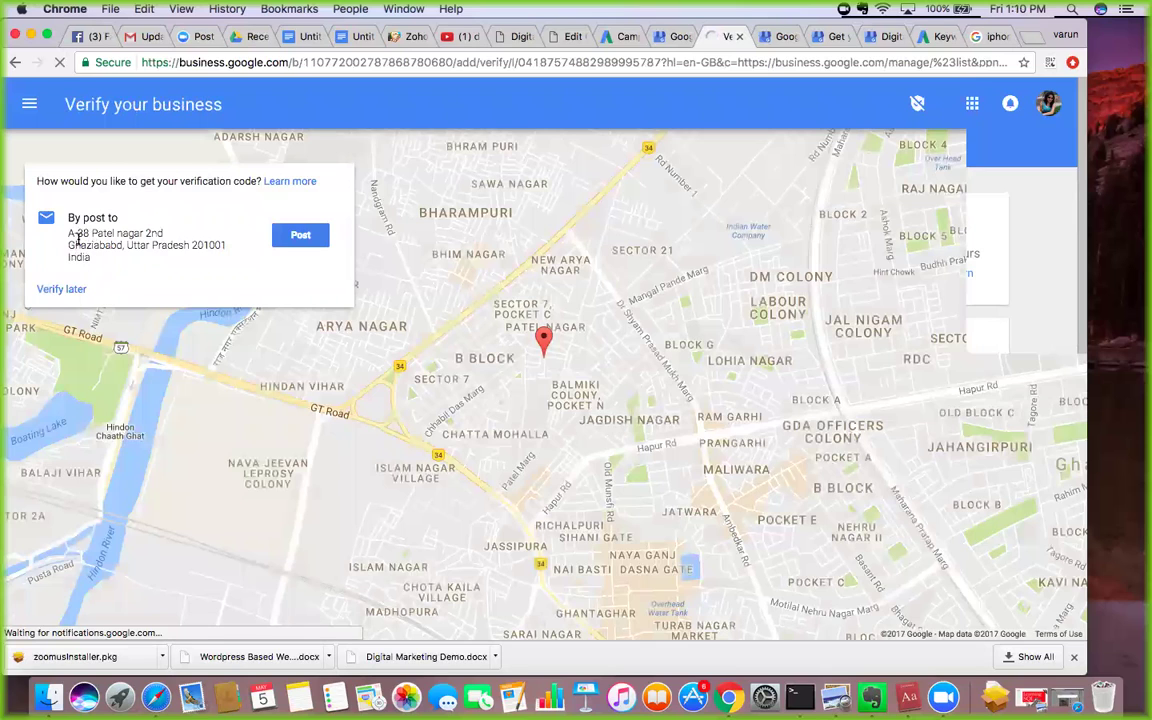
# - Defer postal verification of Yo Creations with 'Verify later' to reach the locations dashboard
pyautogui.moveTo(68, 236); pyautogui.dragTo(303, 238)
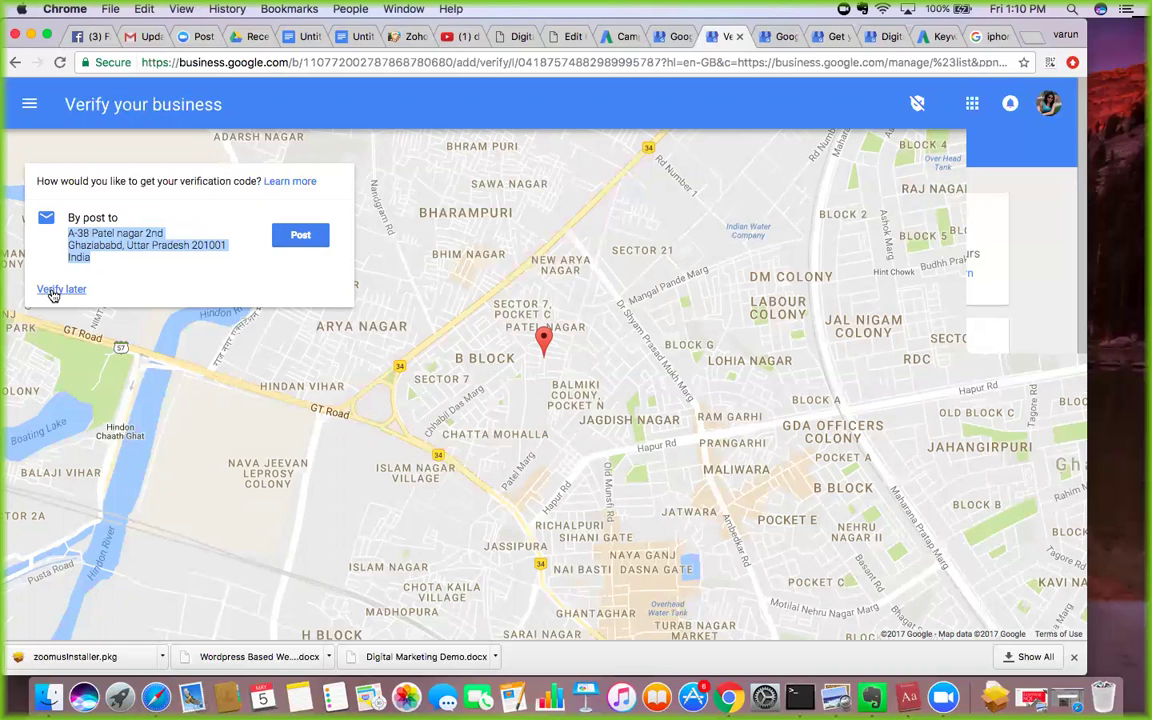
pyautogui.click(62, 290)
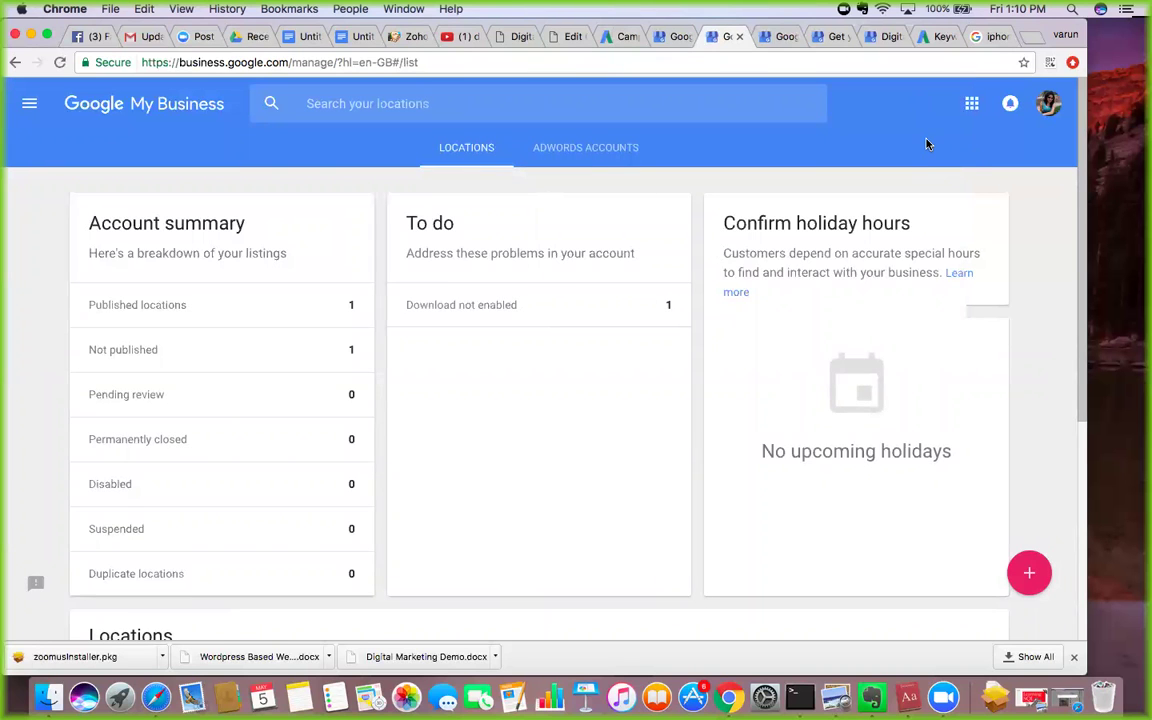
# - Back in AdWords, dismiss the My Business prompt and swap the Location extension for Sitelinks
pyautogui.click(620, 37)
pyautogui.click(456, 303)
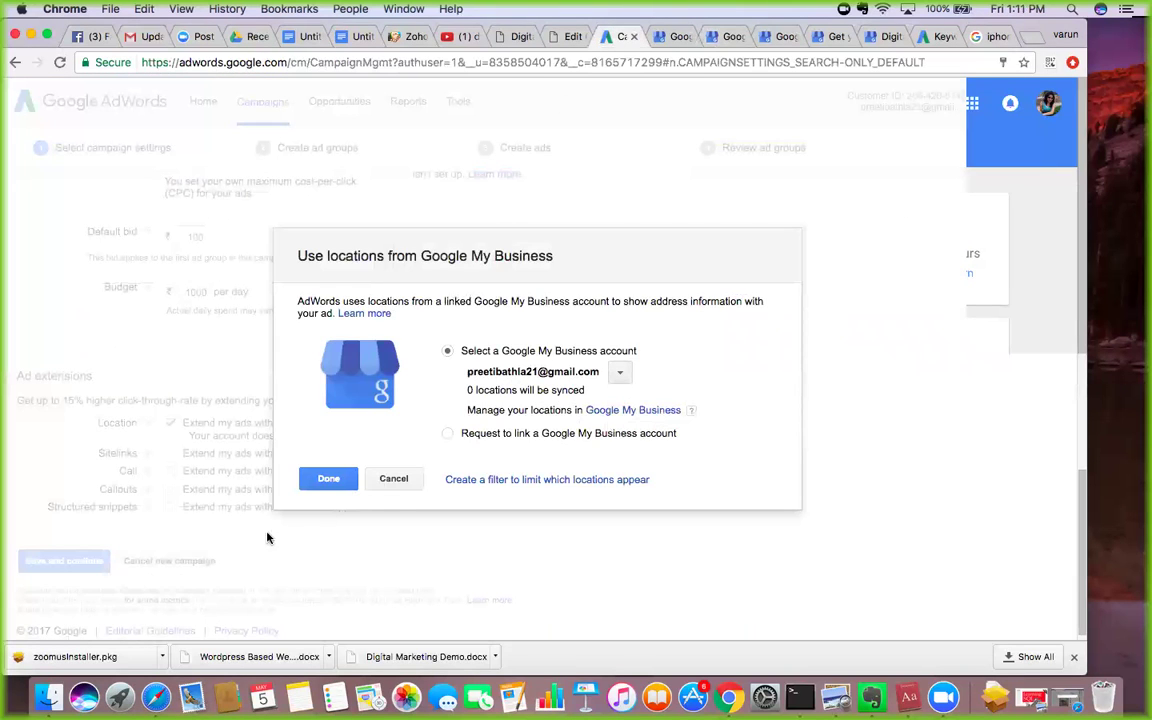
pyautogui.click(394, 480)
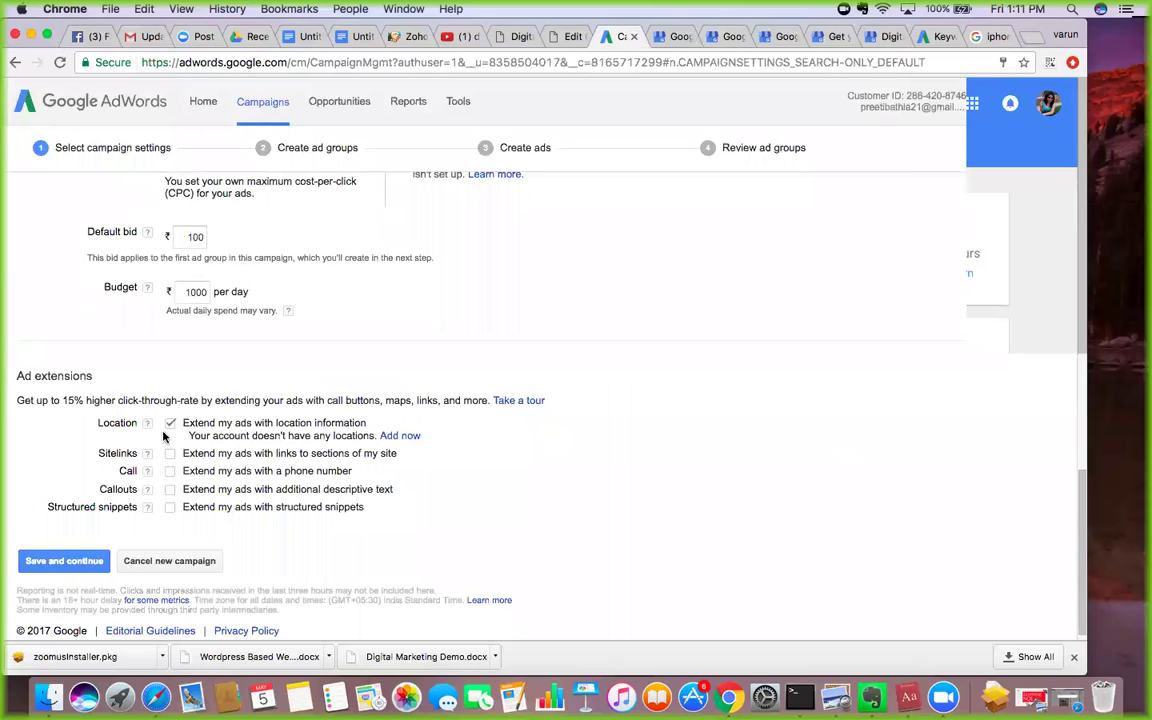
pyautogui.click(170, 423)
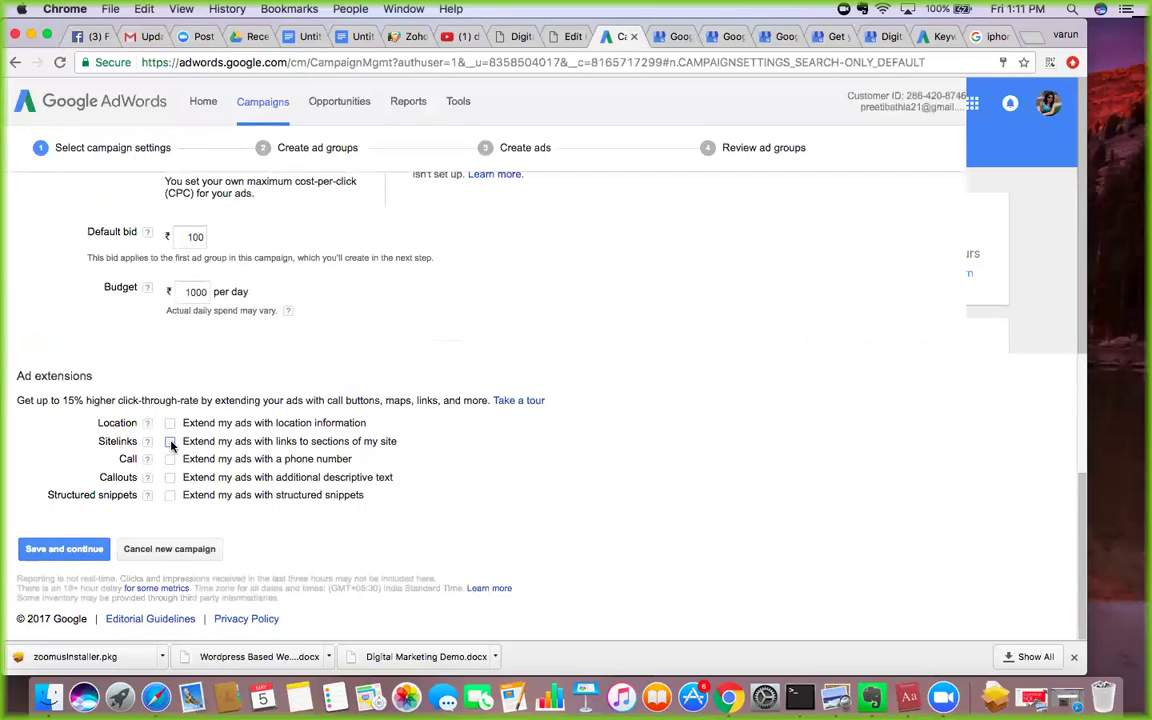
pyautogui.click(170, 441)
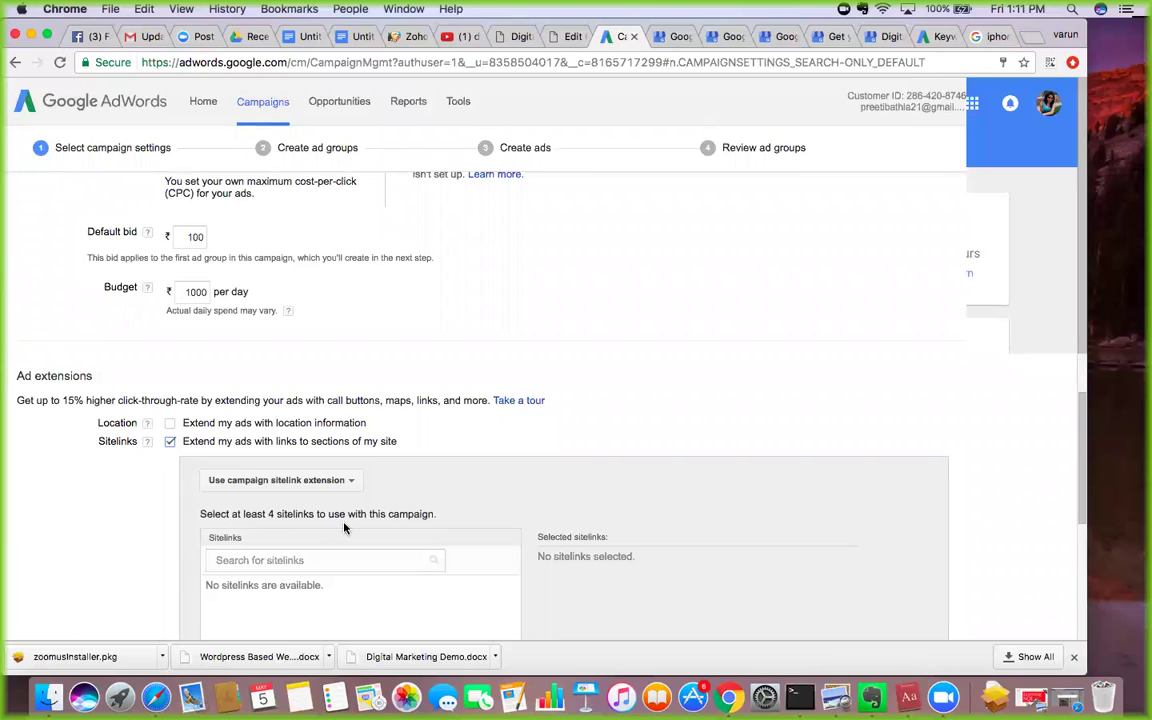
# - Keep the campaign-level sitelink extension option and scroll down to the New sitelink control
pyautogui.scroll(-4, 365, 531)
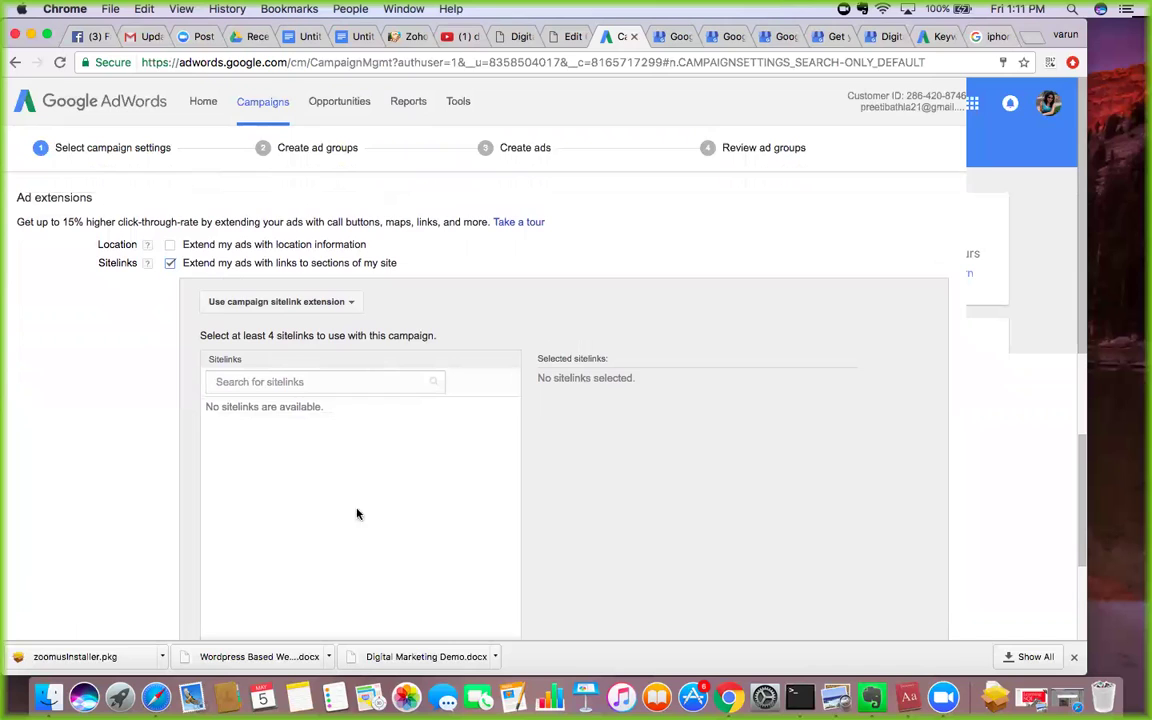
pyautogui.click(371, 380)
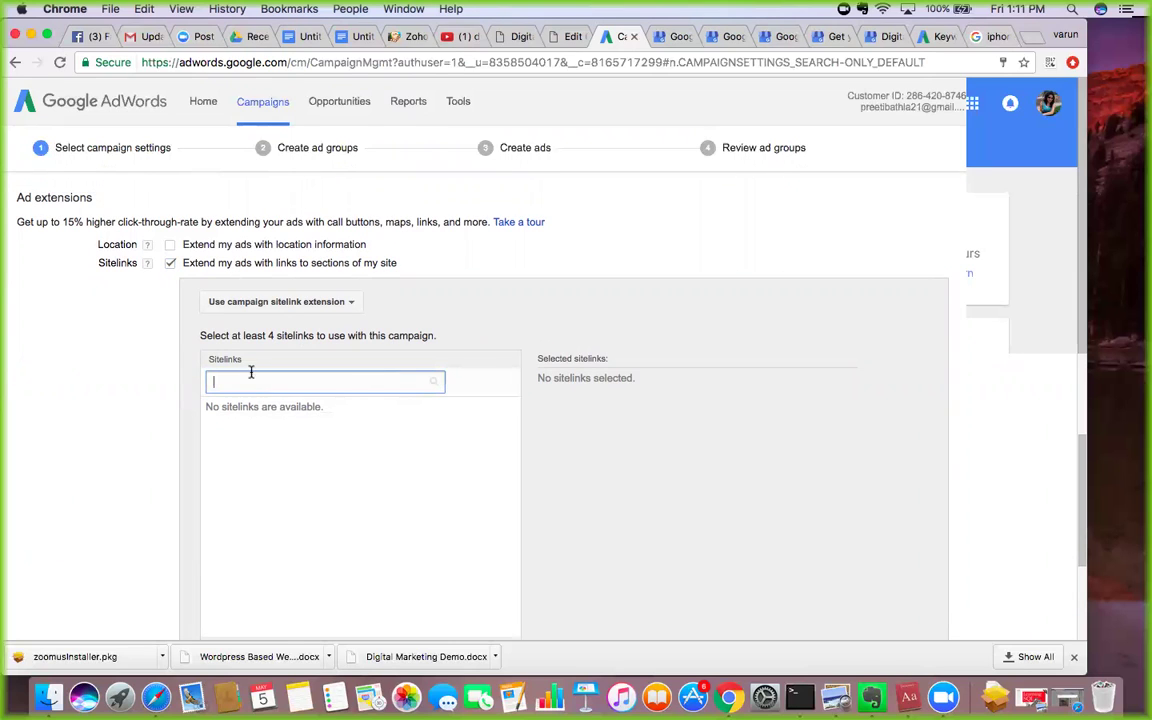
pyautogui.click(282, 309)
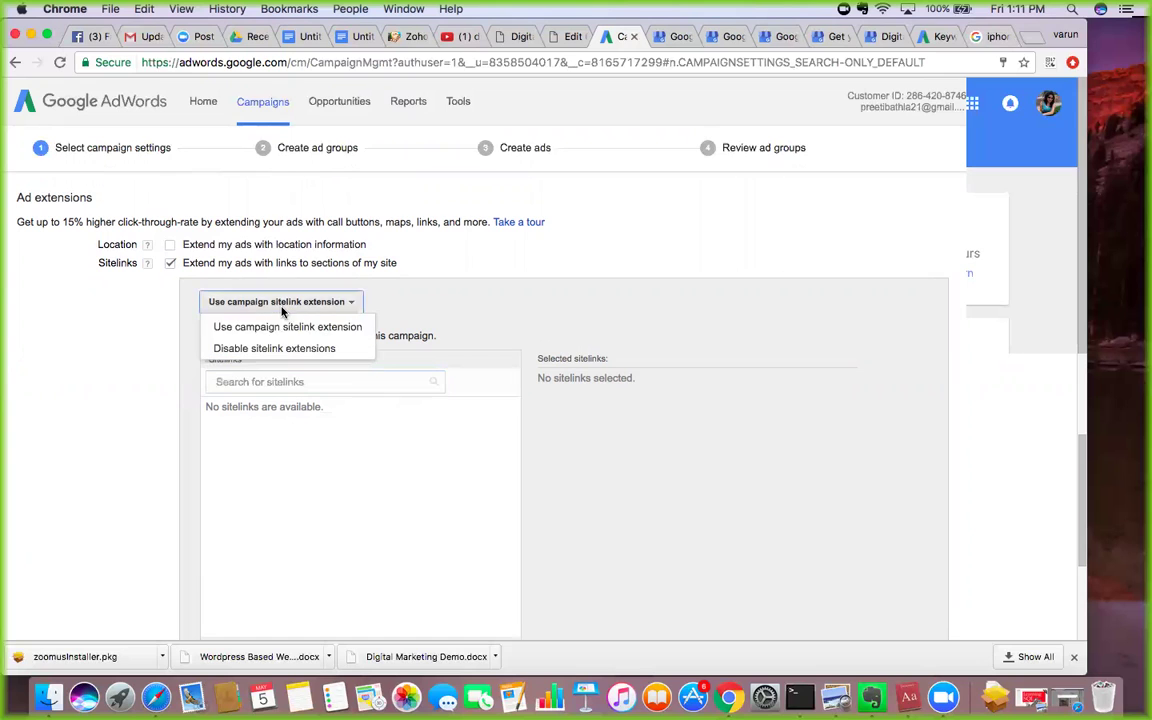
pyautogui.click(288, 327)
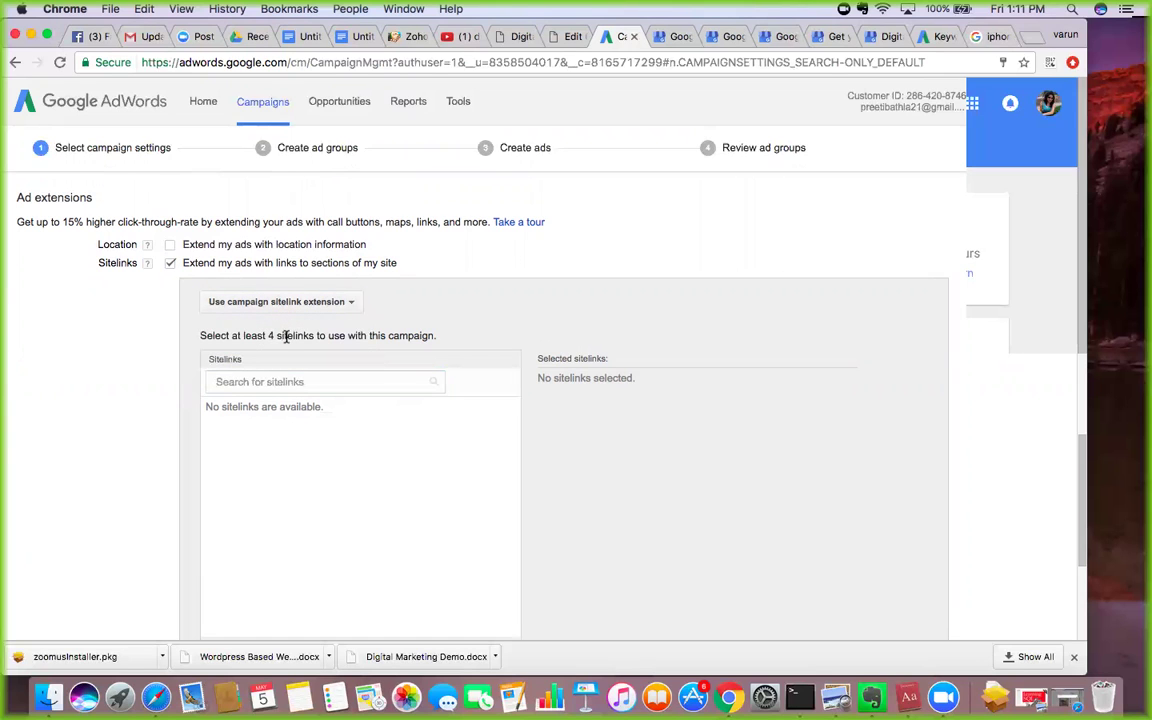
pyautogui.scroll(-3, 296, 381)
pyautogui.scroll(-2, 296, 381)
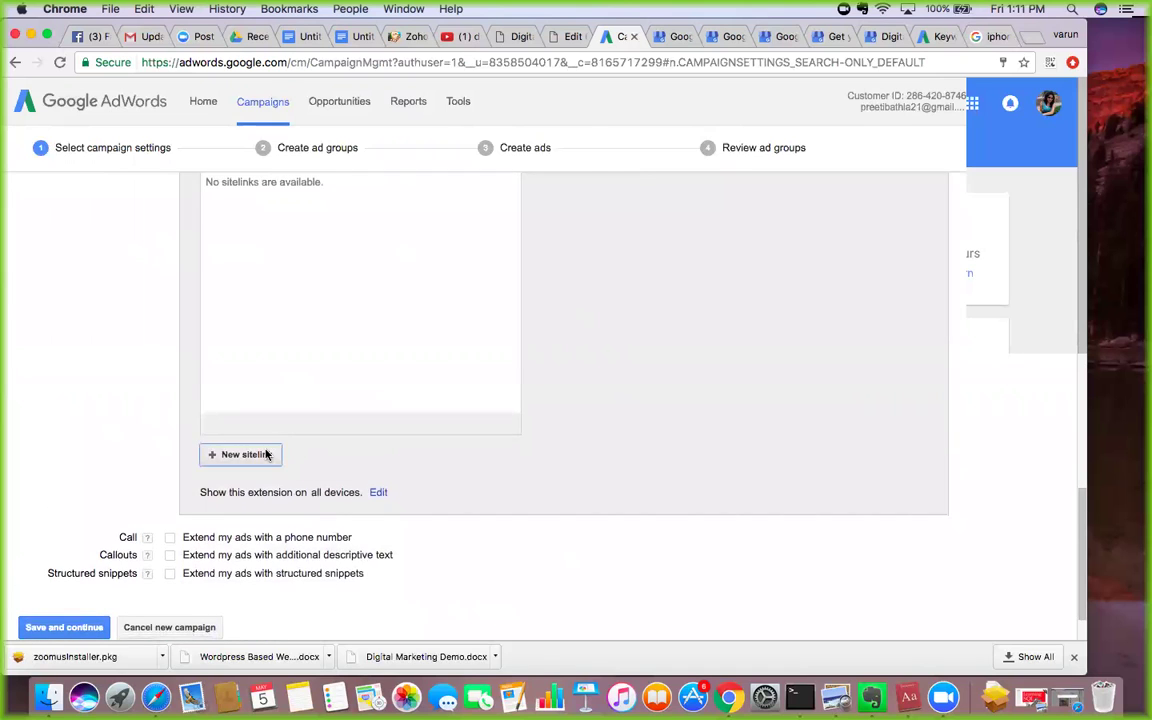
pyautogui.click(243, 454)
pyautogui.click(555, 247)
pyautogui.write('Valentin')
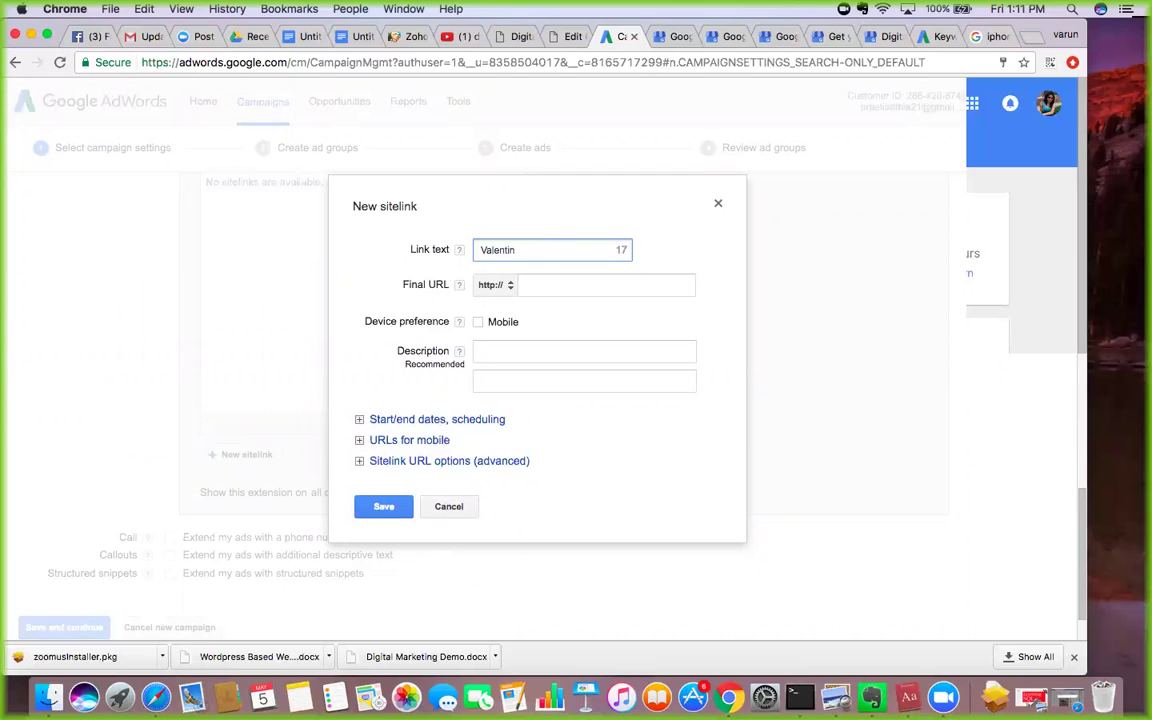
pyautogui.press('BackSpace')
pyautogui.press('BackSpace')
pyautogui.press('BackSpace')
pyautogui.press('BackSpace')
pyautogui.press('BackSpace')
pyautogui.press('BackSpace')
pyautogui.press('BackSpace')
pyautogui.press('BackSpace')
pyautogui.write('Valentine')
pyautogui.click(597, 285)
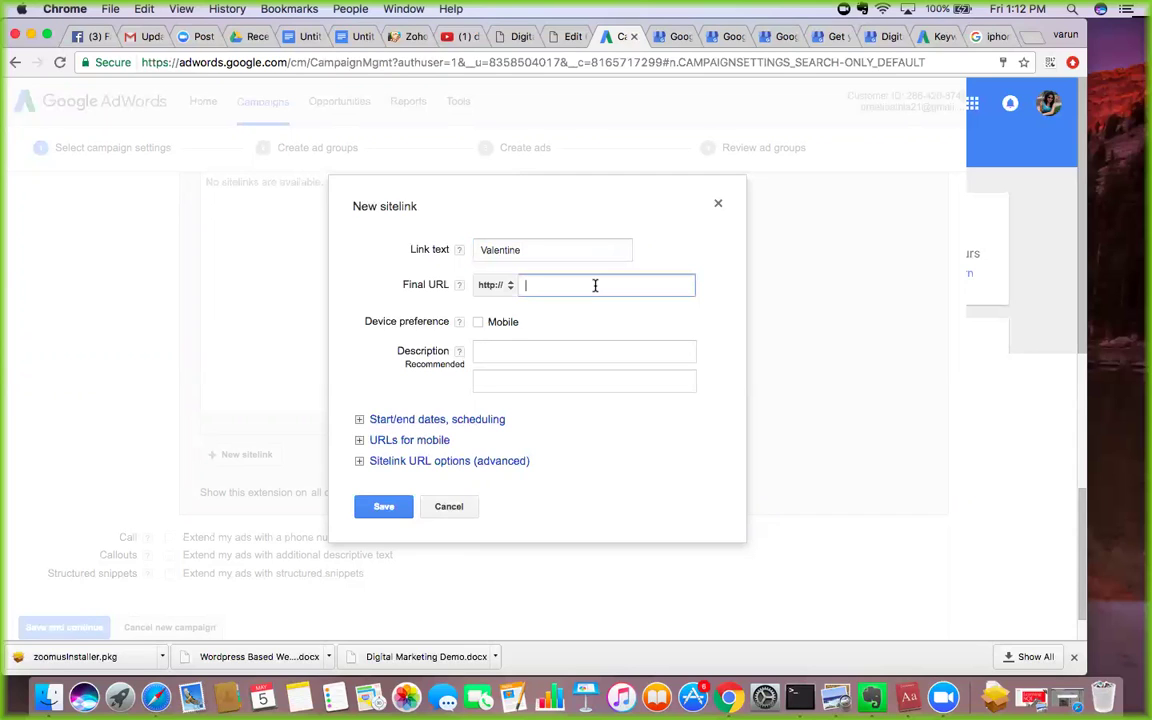
pyautogui.write('www.luxuryrose')
pyautogui.click(598, 249)
pyautogui.write('Gift')
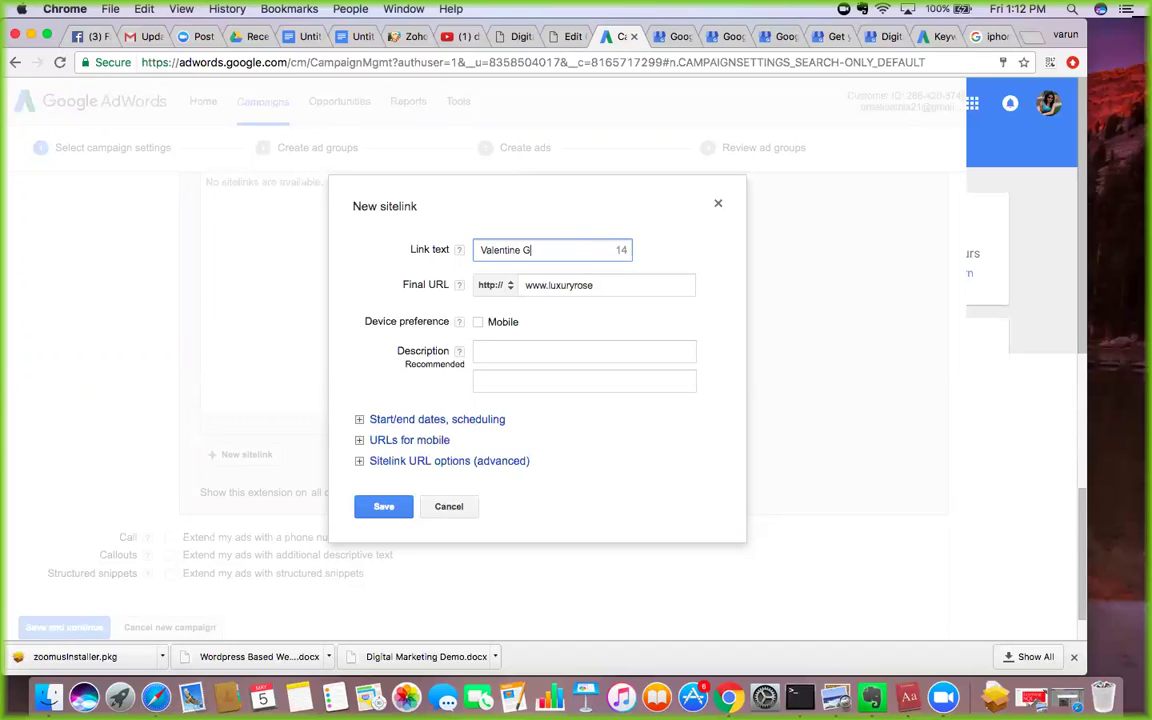
pyautogui.click(613, 287)
pyautogui.write('.on')
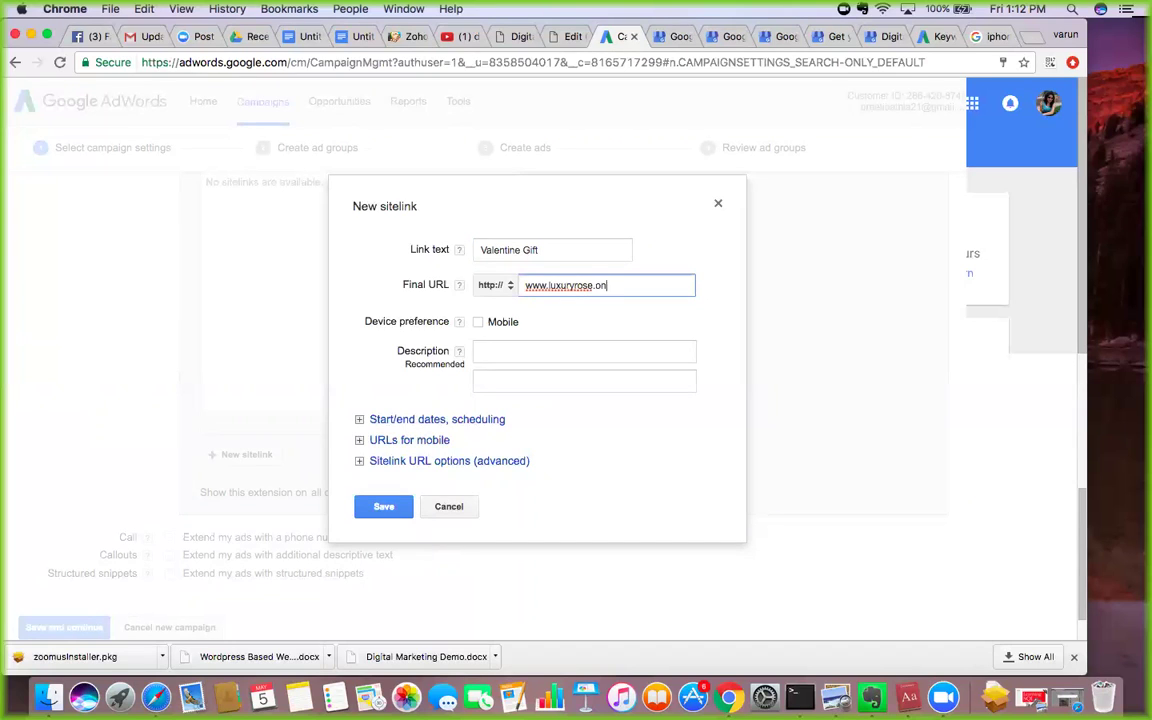
pyautogui.write('line/valentine')
# - Leave the mobile preference off and enter the description 'Buy Valentine Gifts Now'
pyautogui.click(477, 323)
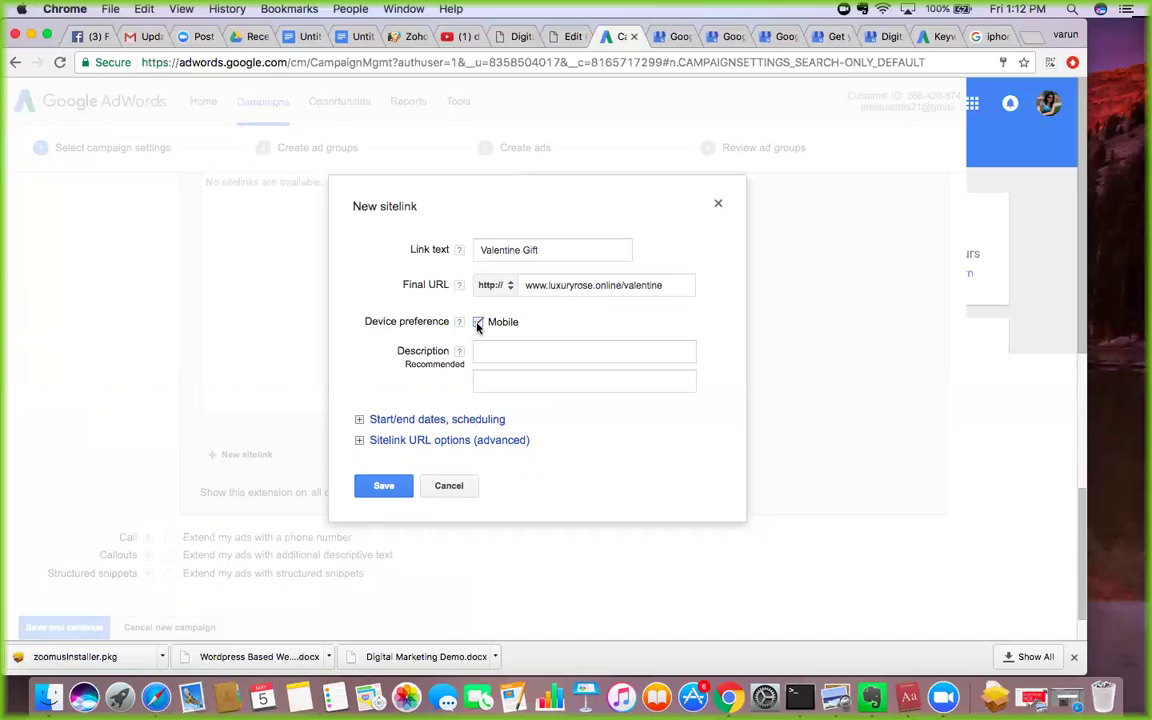
pyautogui.click(478, 323)
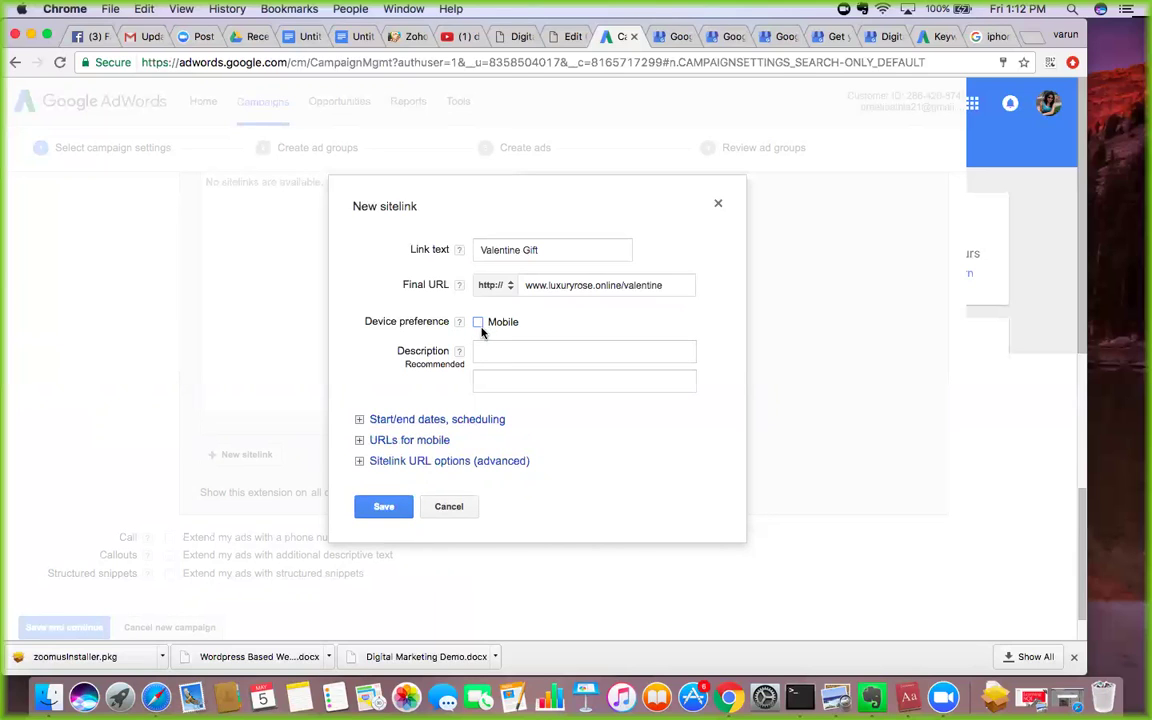
pyautogui.click(483, 350)
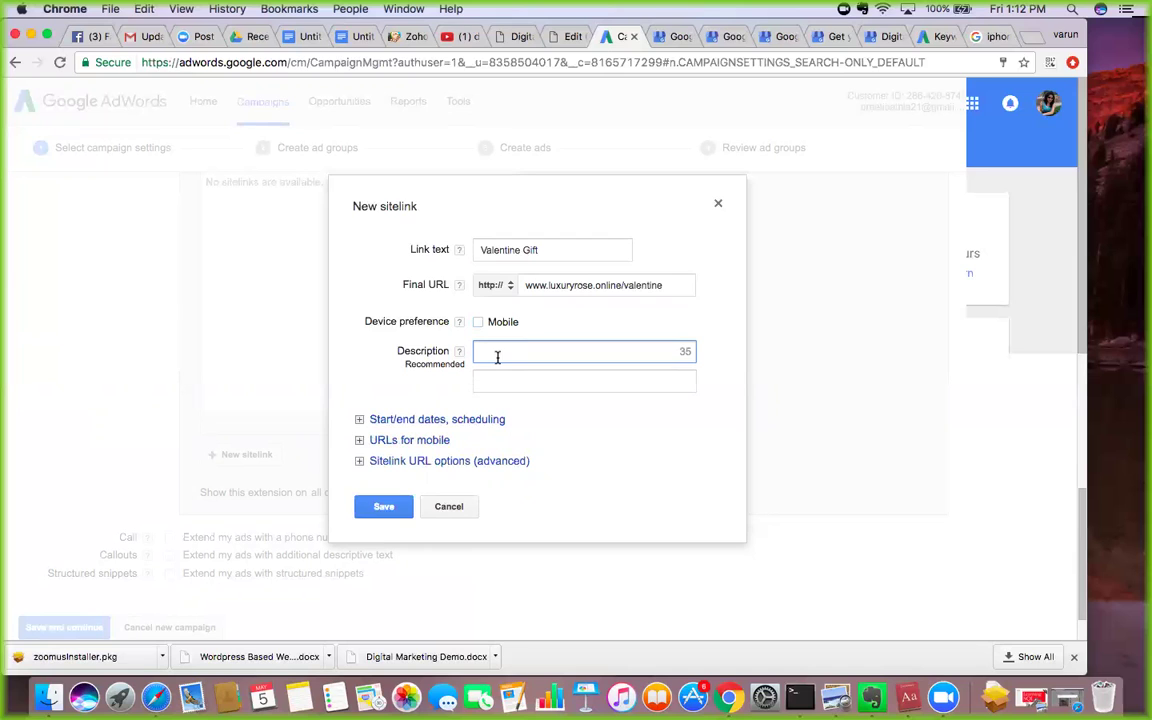
pyautogui.write('Buy Valentine Gifts Now')
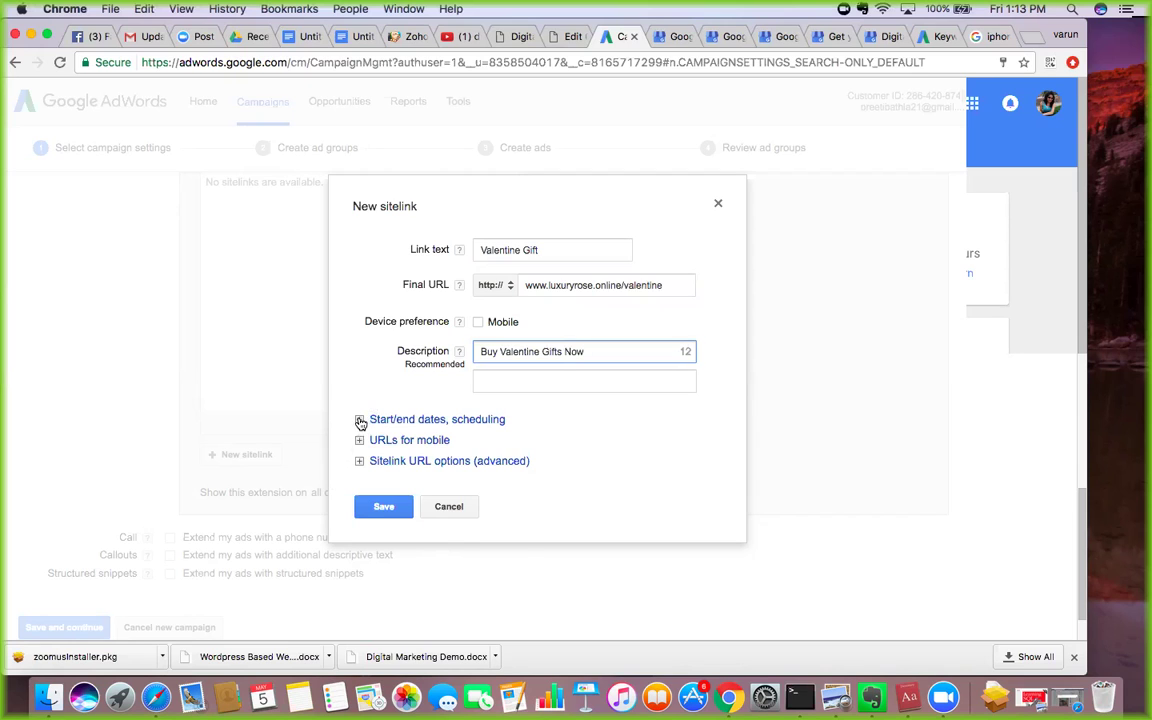
# - Give the sitelink a custom All days 12 AM–12 AM display schedule without start dates
pyautogui.click(360, 421)
pyautogui.click(494, 451)
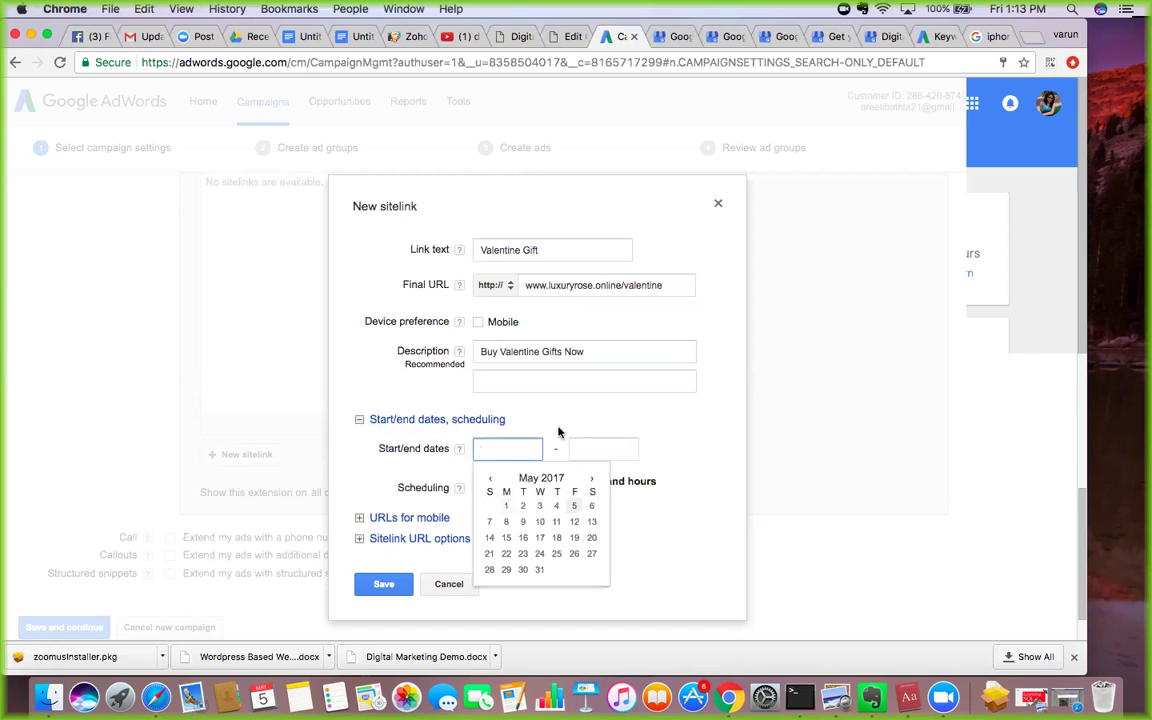
pyautogui.click(517, 437)
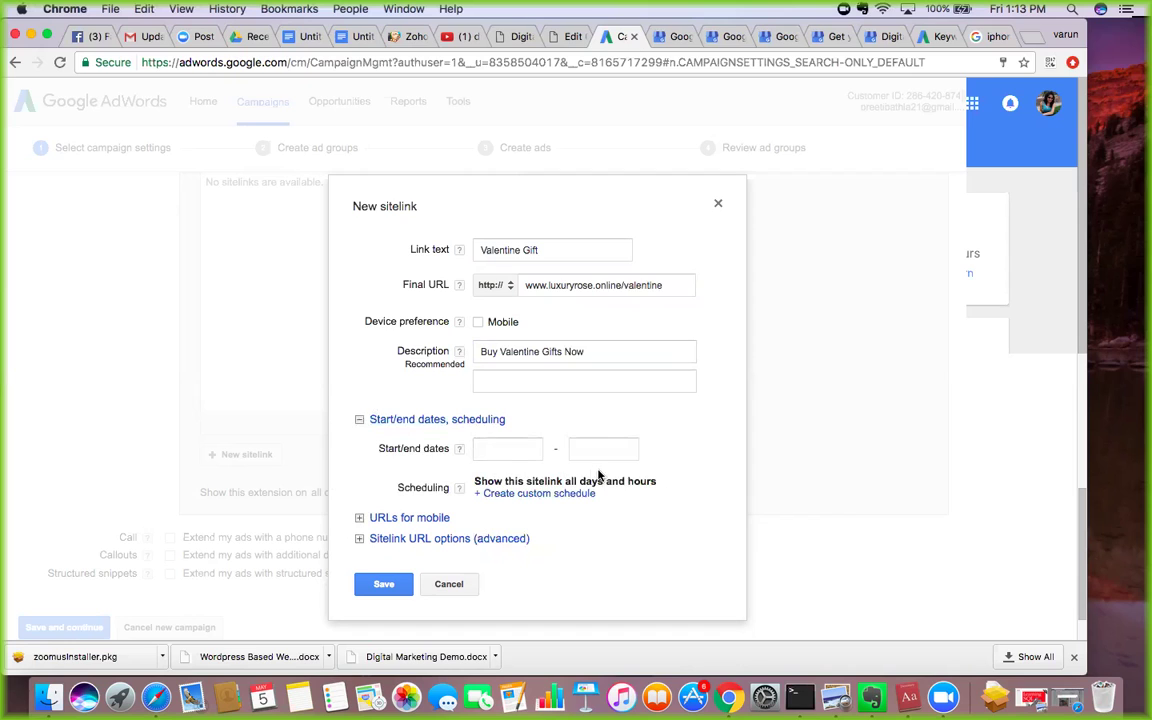
pyautogui.click(484, 494)
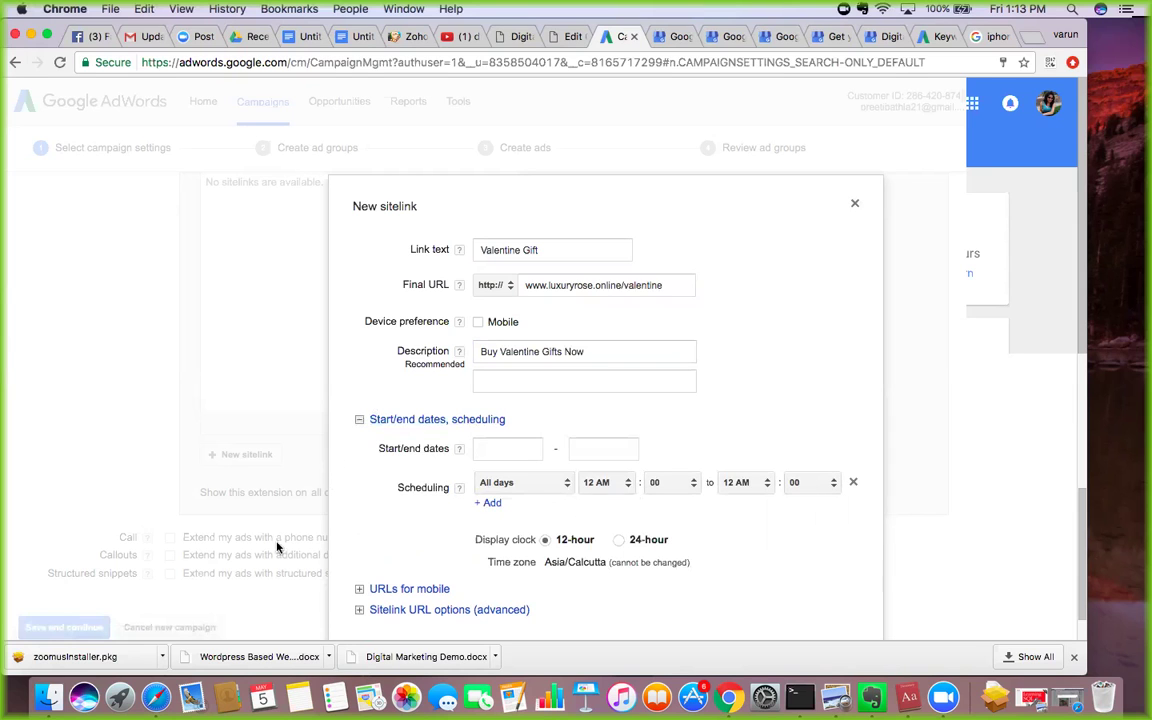
pyautogui.scroll(-1, 753, 545)
pyautogui.scroll(-2, 753, 547)
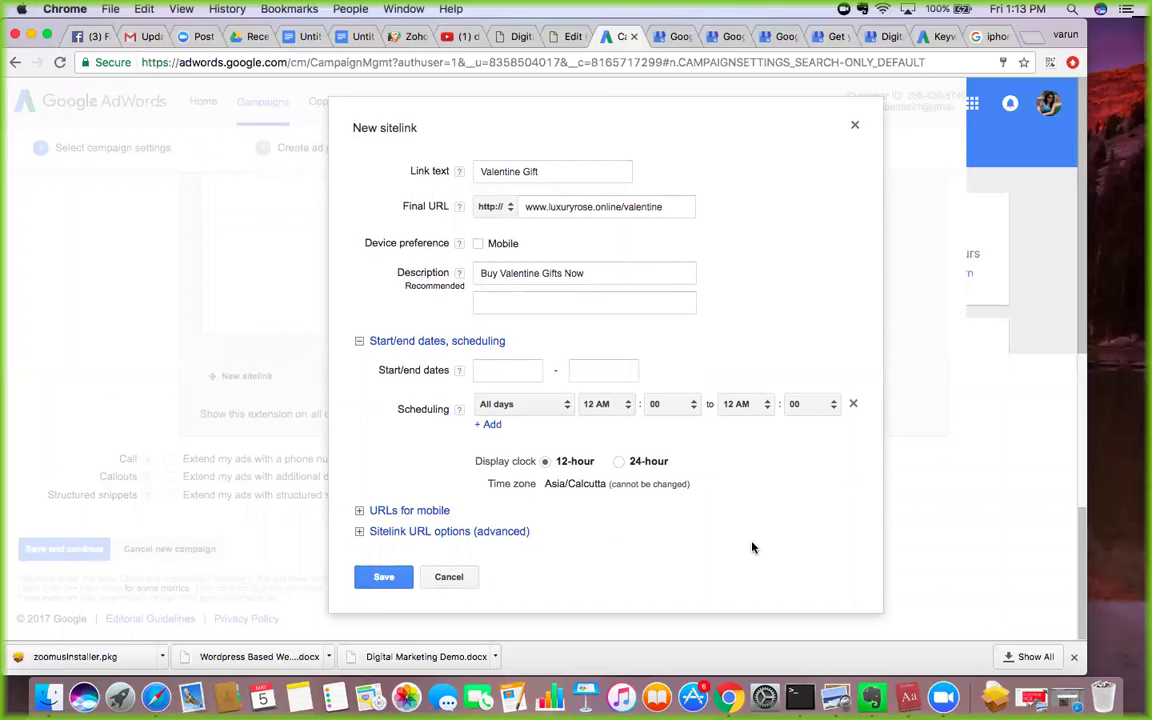
# - Check the advanced URL options, leave the tracking template empty, and return to Final URL
pyautogui.click(360, 532)
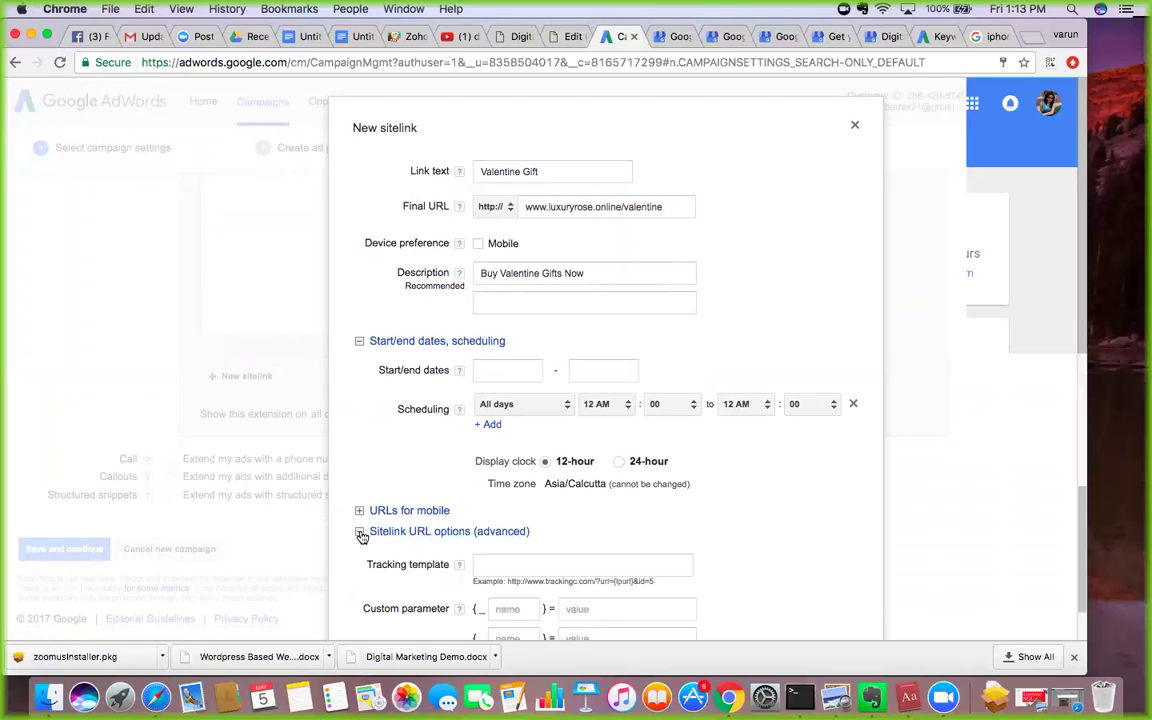
pyautogui.scroll(-3, 694, 546)
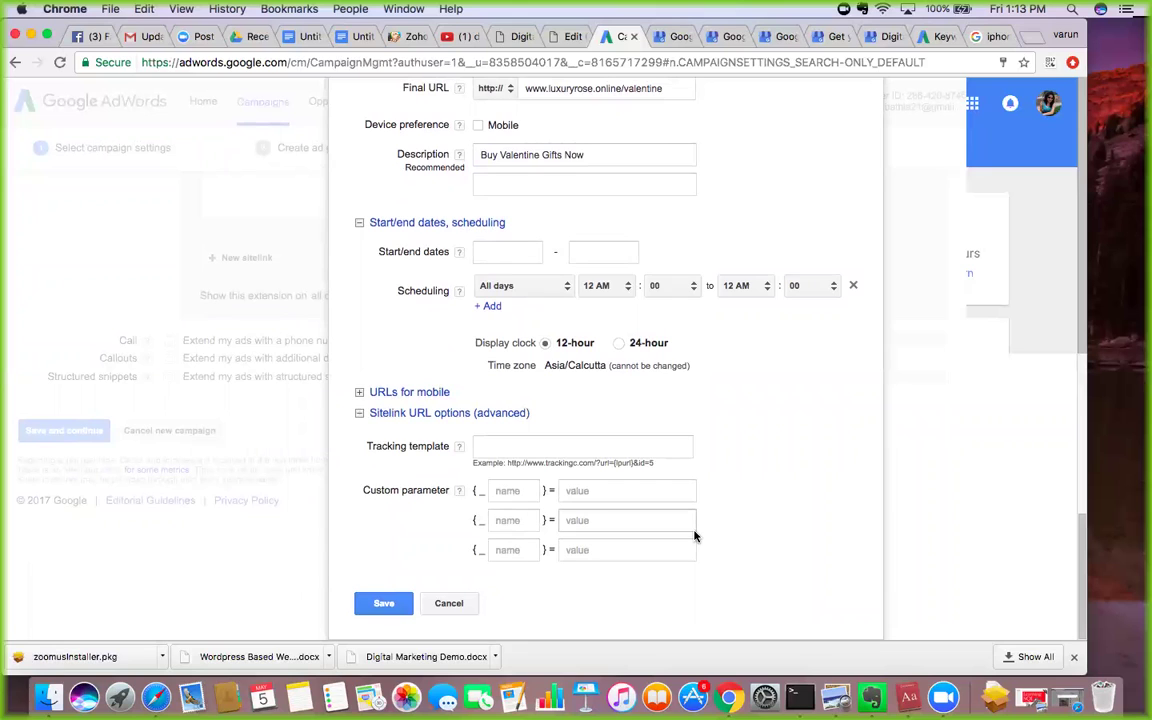
pyautogui.click(558, 447)
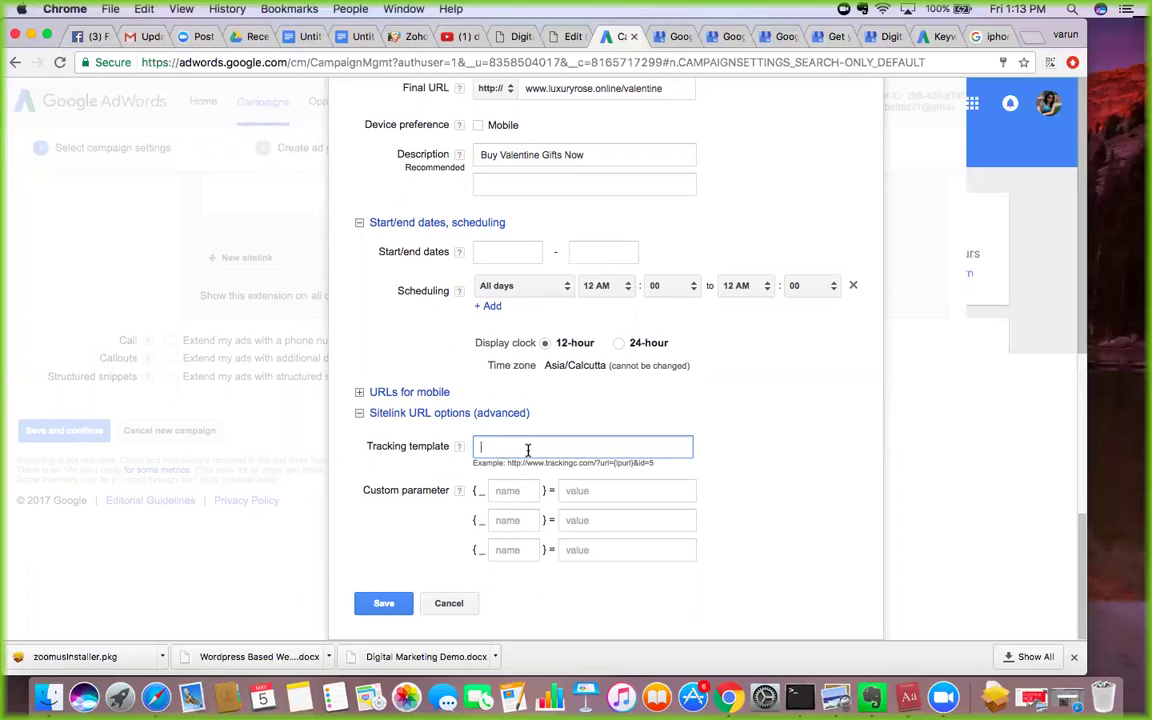
pyautogui.click(359, 416)
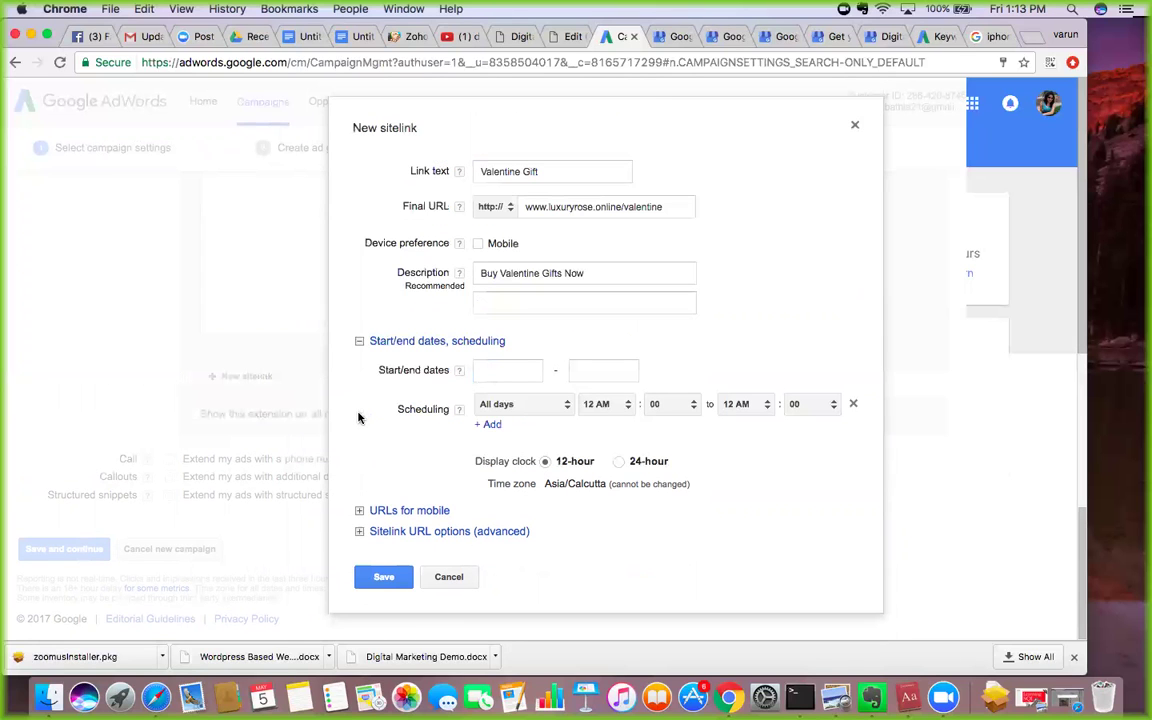
pyautogui.click(679, 204)
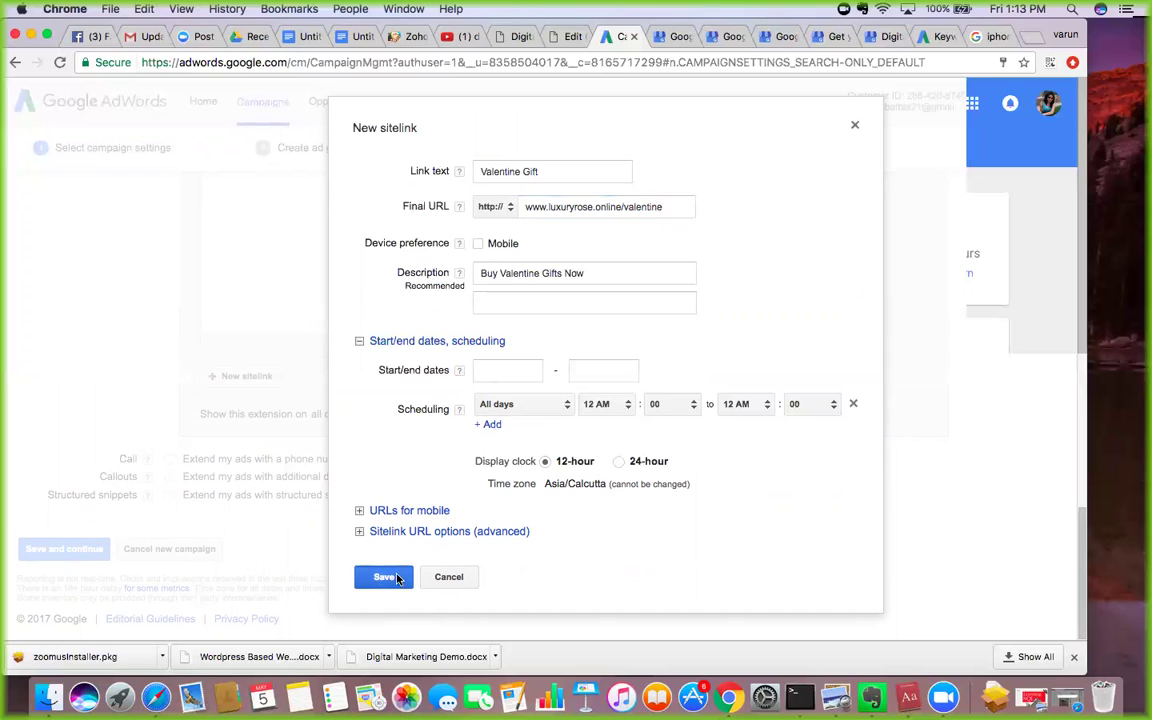
# - Fix the description error by removing the trailing space after 'Buy Valentine Gifts Now'
pyautogui.click(395, 577)
pyautogui.click(530, 299)
pyautogui.click(609, 279)
pyautogui.click(607, 297)
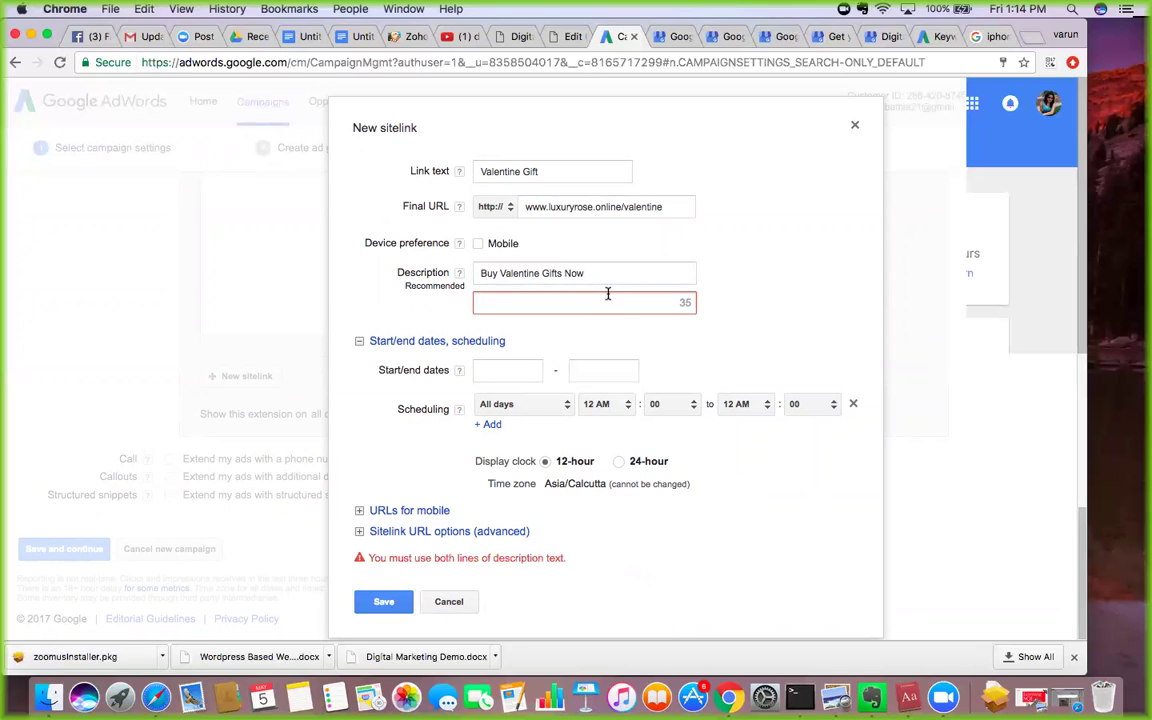
pyautogui.click(635, 268)
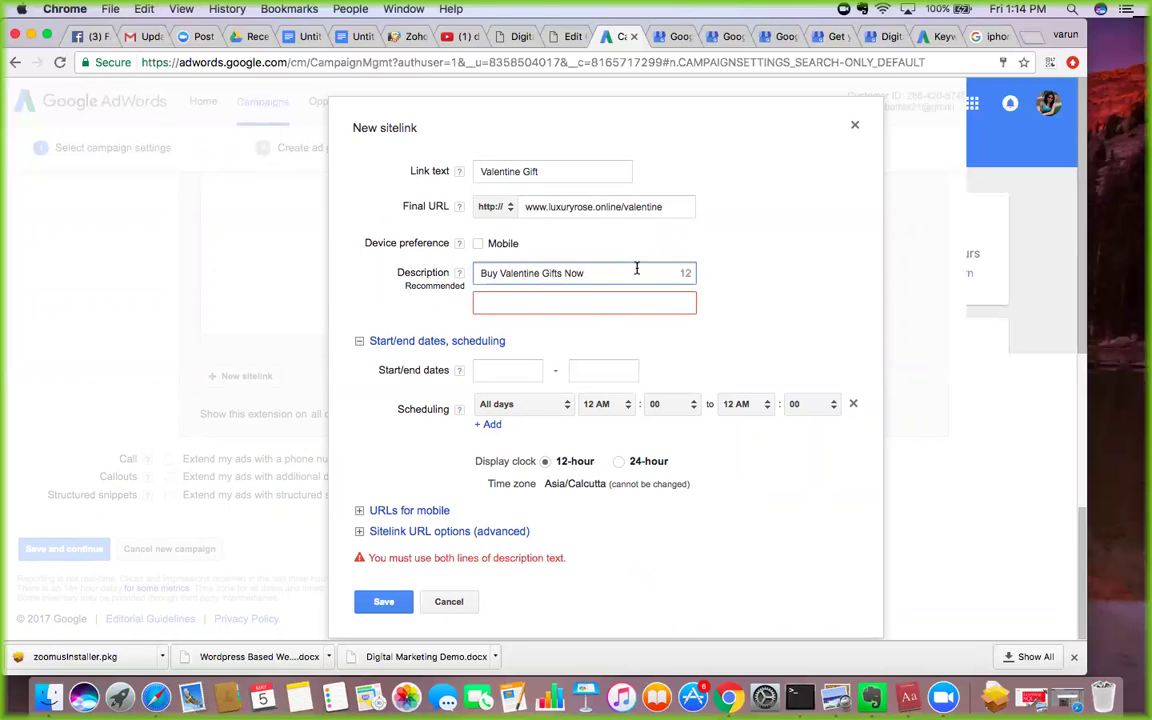
pyautogui.press('BackSpace')
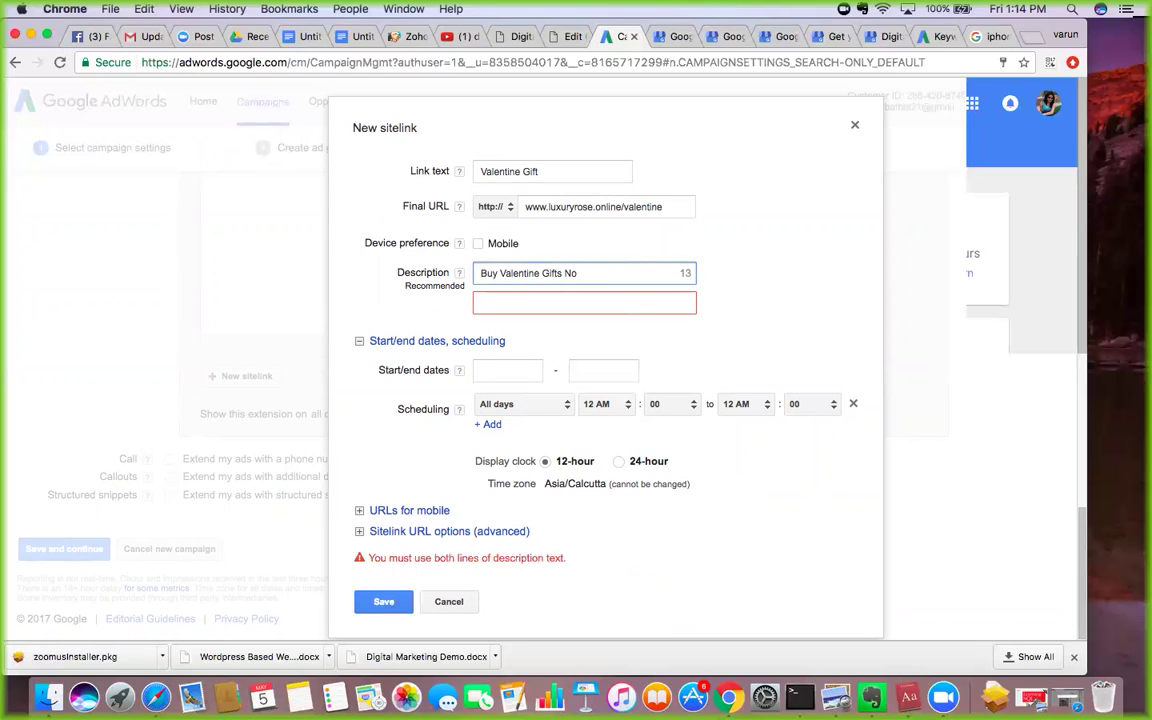
# - Add the second description line 'Celebrate Valentine with Us' and save the Valentine Gift sitelink
pyautogui.click(598, 303)
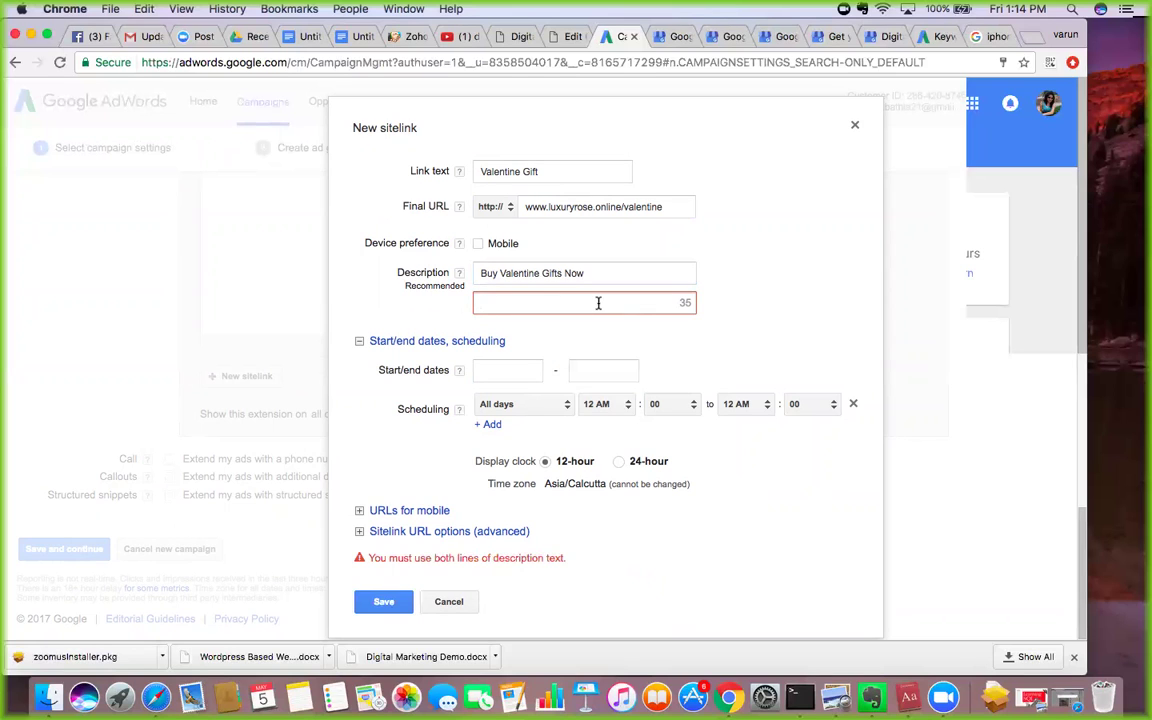
pyautogui.write('Celebrate Valen')
pyautogui.press('BackSpace')
pyautogui.write('ntine with ')
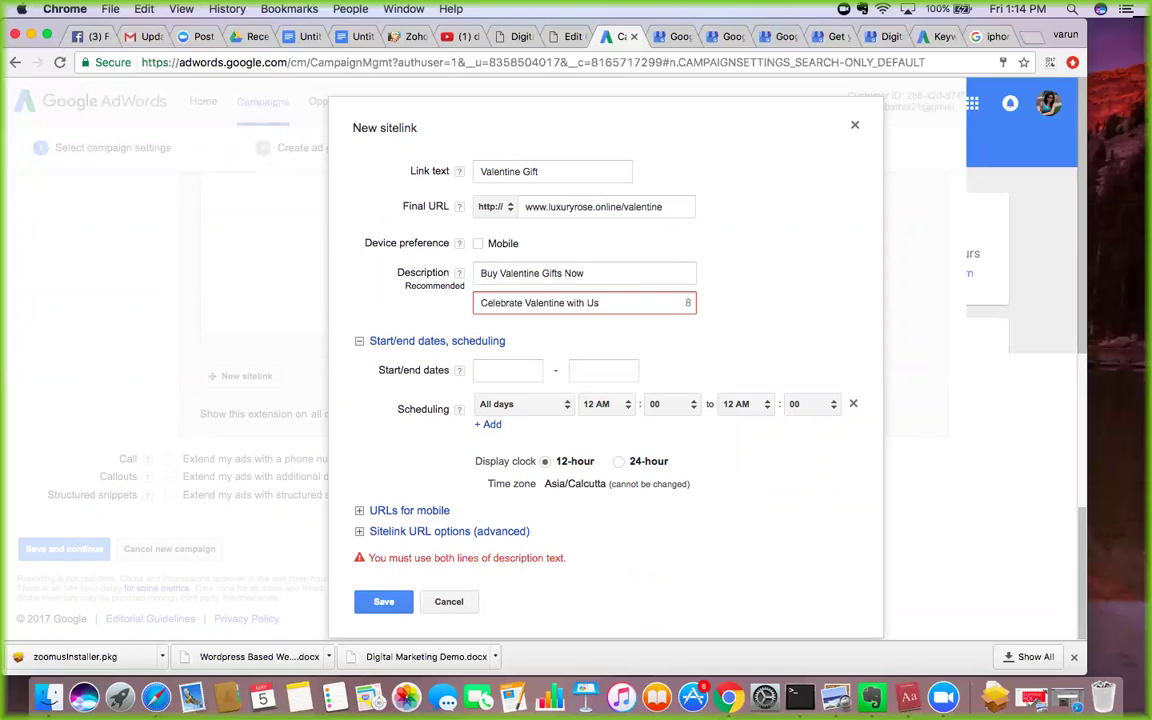
pyautogui.write('Us')
pyautogui.click(680, 384)
pyautogui.click(384, 602)
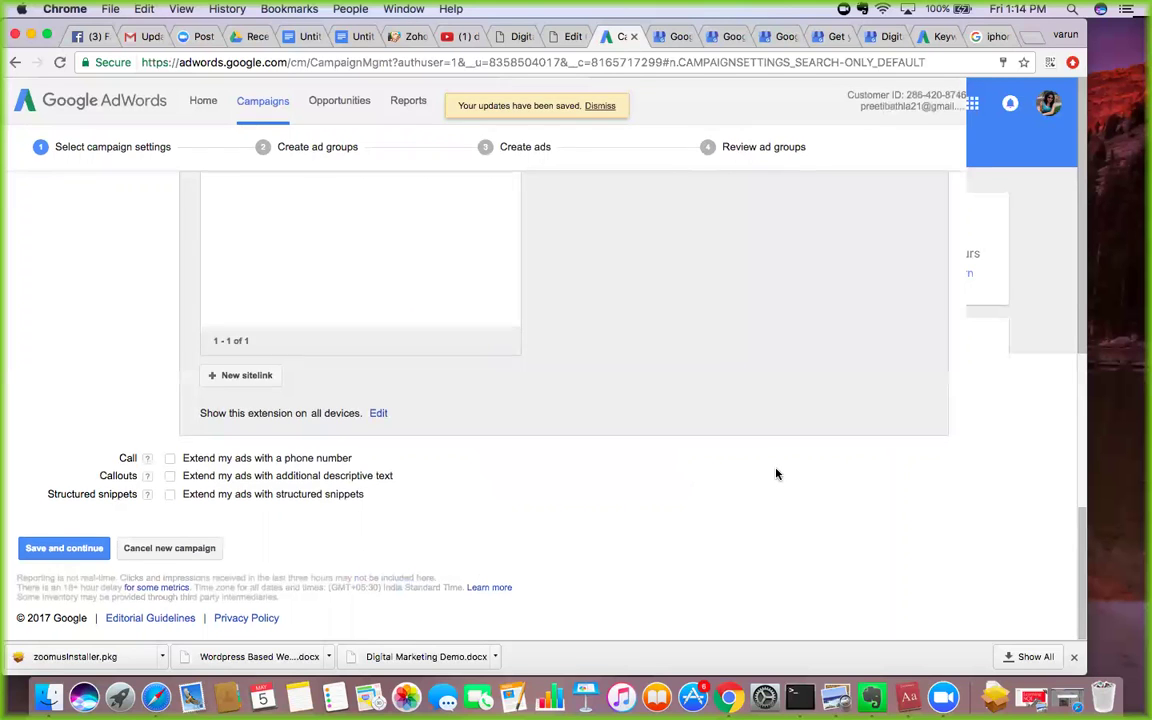
pyautogui.scroll(4, 776, 473)
pyautogui.scroll(-5, 776, 473)
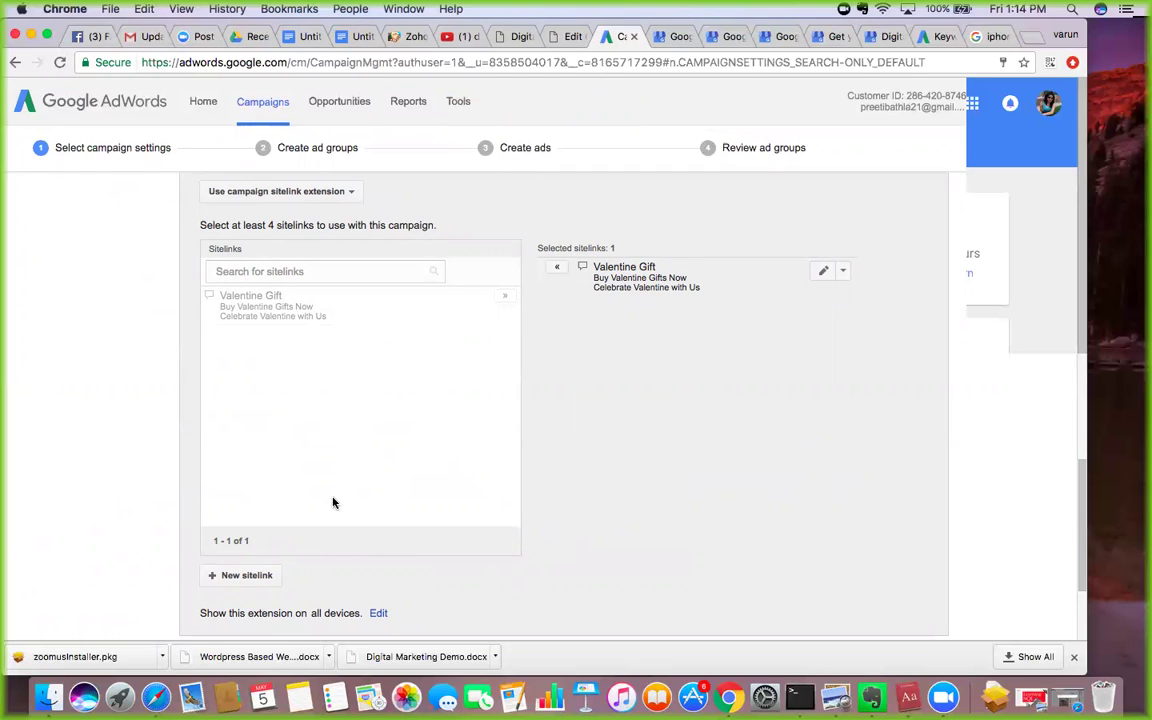
pyautogui.scroll(-2, 330, 547)
pyautogui.scroll(-3, 330, 547)
pyautogui.scroll(5, 330, 547)
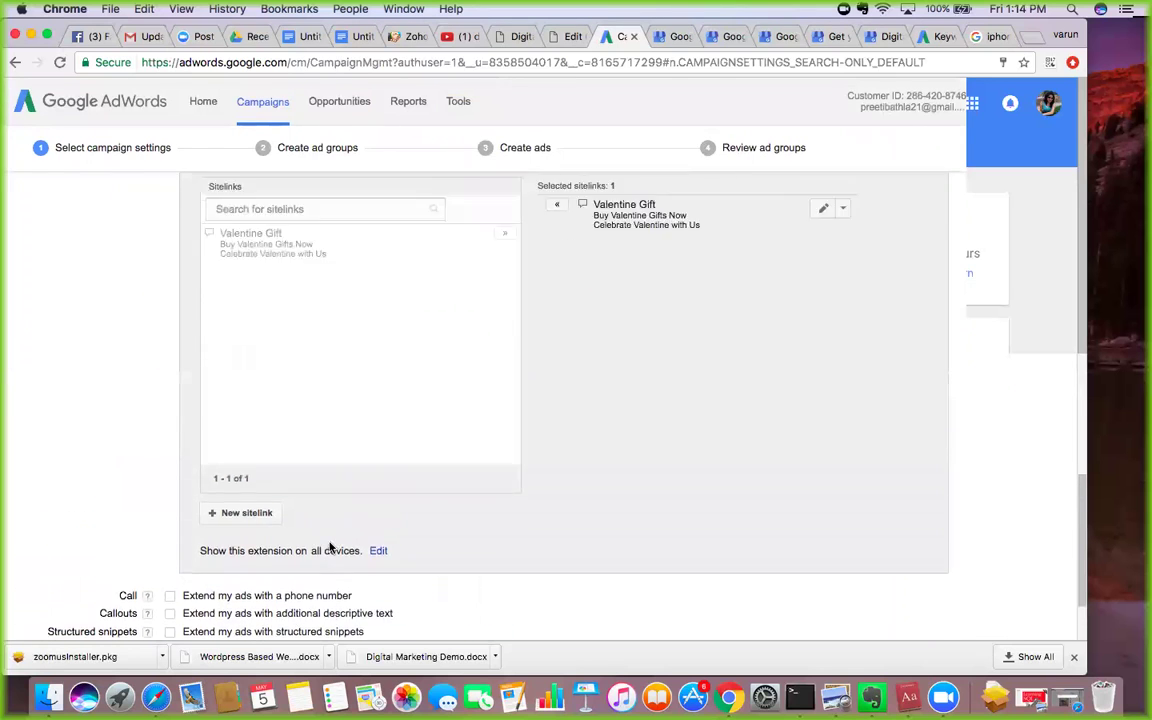
pyautogui.scroll(-5, 330, 547)
pyautogui.scroll(-1, 330, 547)
pyautogui.scroll(6, 330, 547)
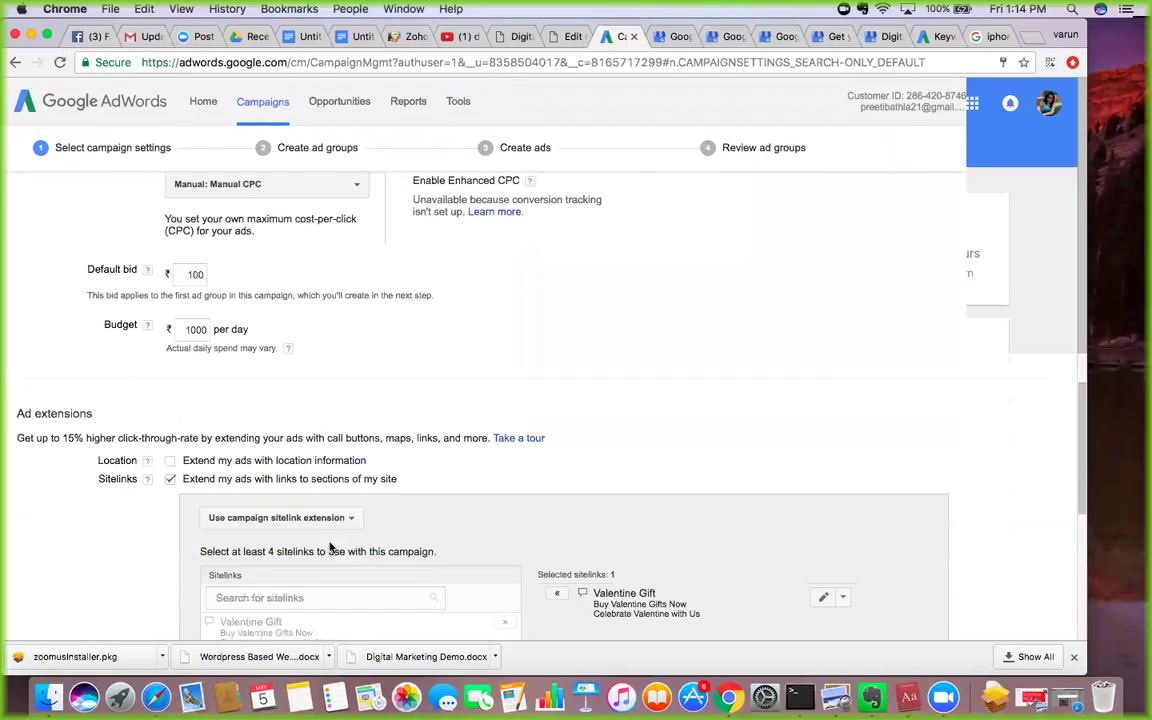
pyautogui.scroll(-6, 330, 547)
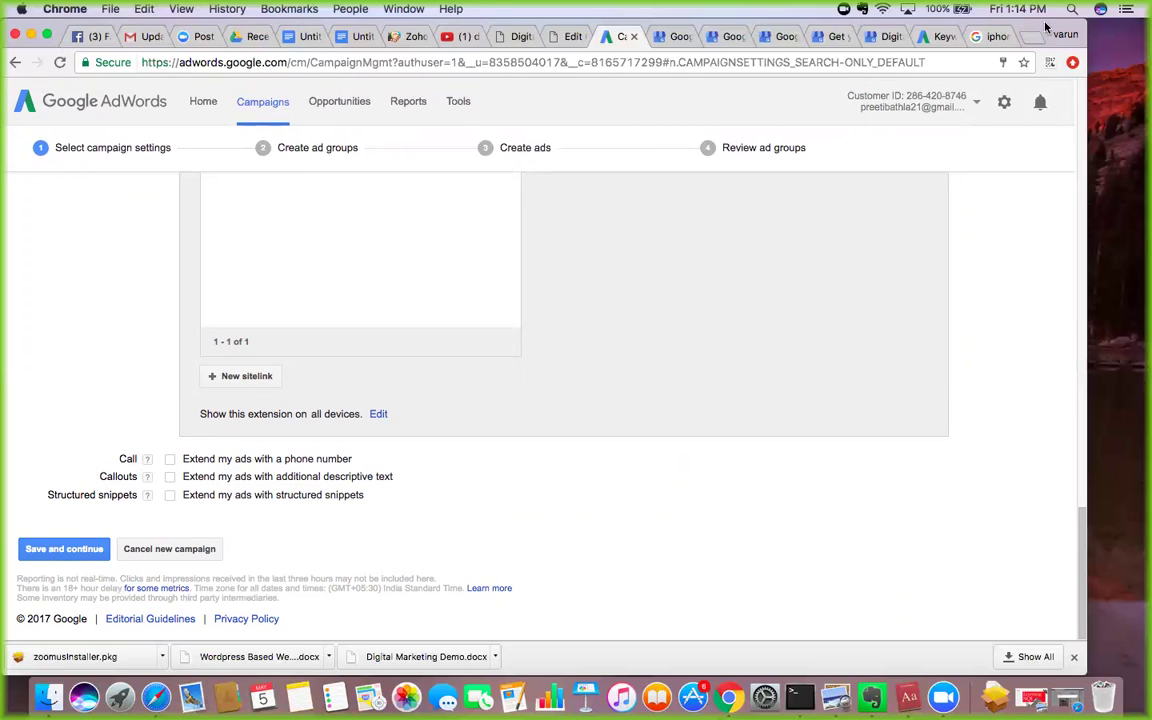
# - Browse the Apple ad's Compare iPhone models sitelink page, then go back to the results
pyautogui.click(990, 36)
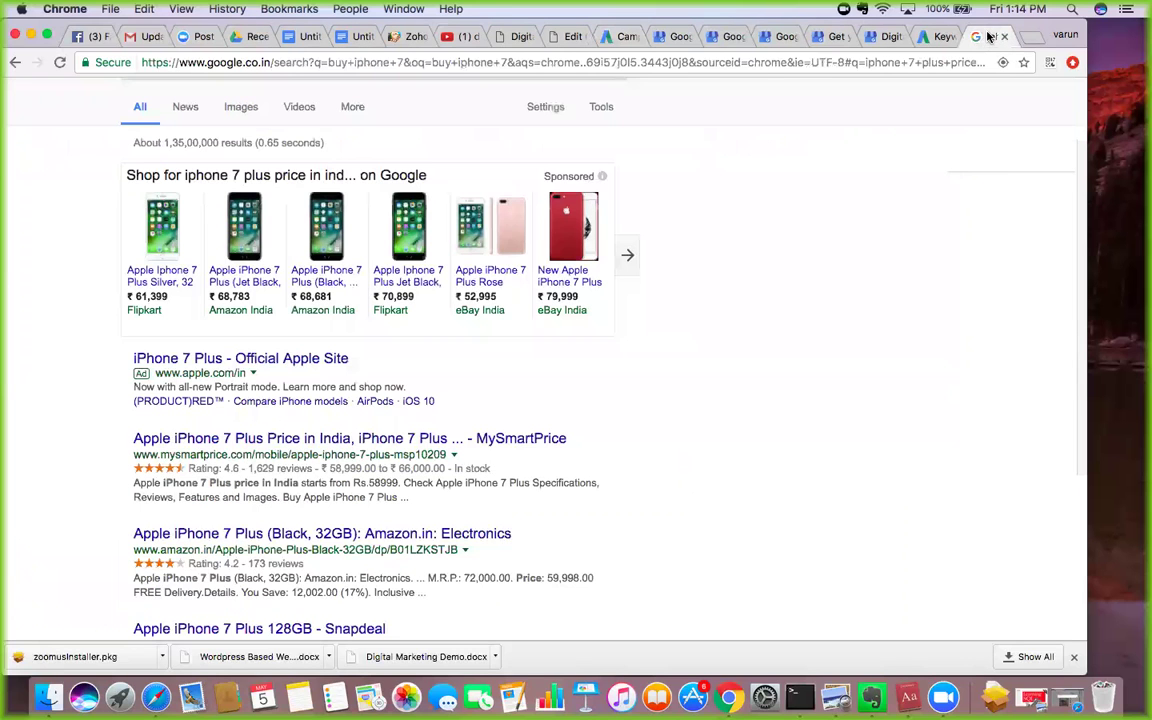
pyautogui.click(323, 402)
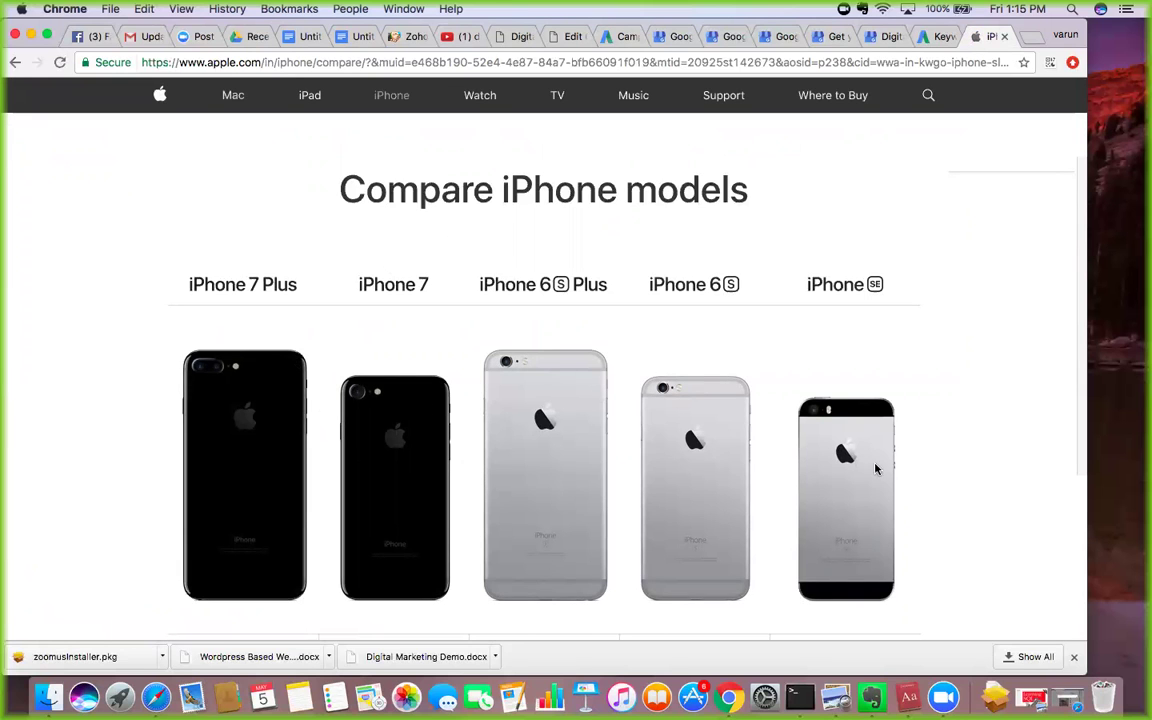
pyautogui.scroll(-3, 848, 324)
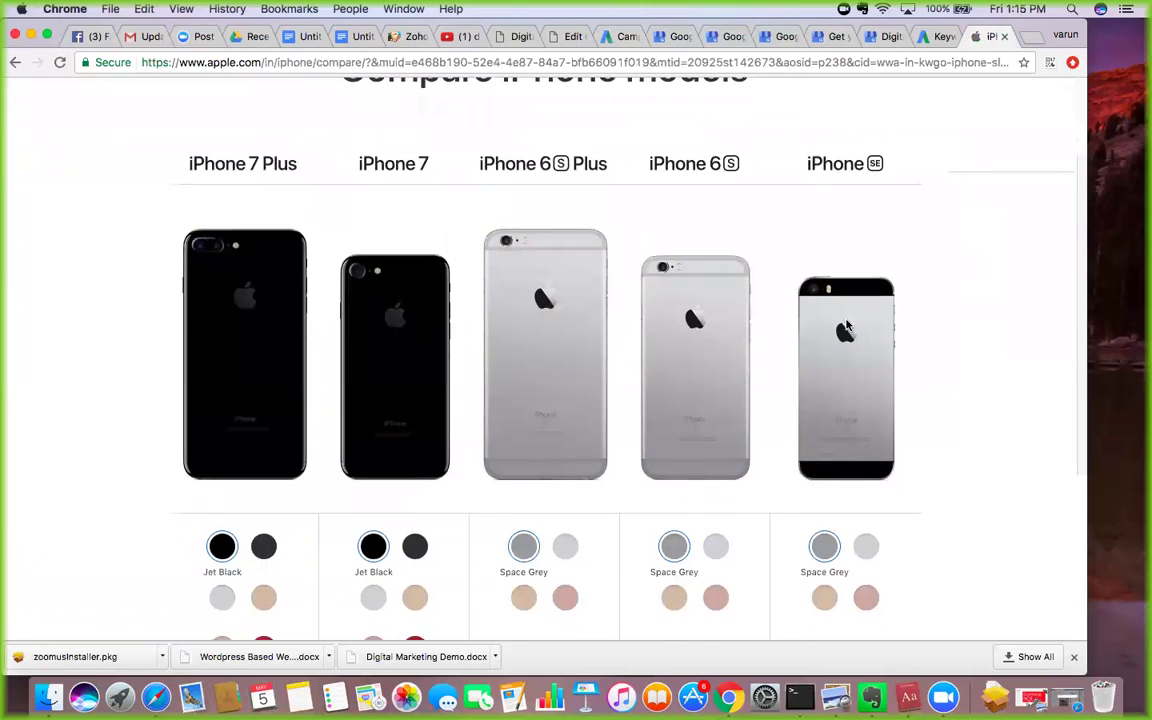
pyautogui.scroll(-5, 848, 324)
pyautogui.scroll(4, 848, 324)
pyautogui.scroll(4, 846, 324)
pyautogui.scroll(-10, 848, 326)
pyautogui.scroll(1, 848, 326)
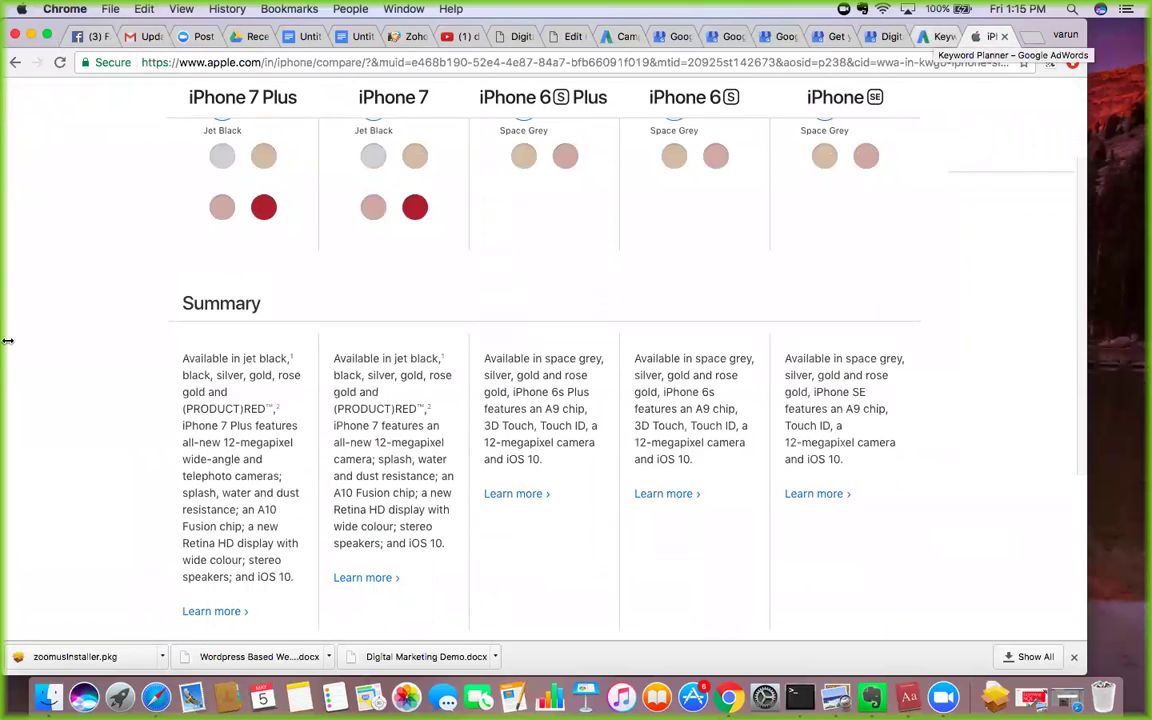
pyautogui.click(14, 63)
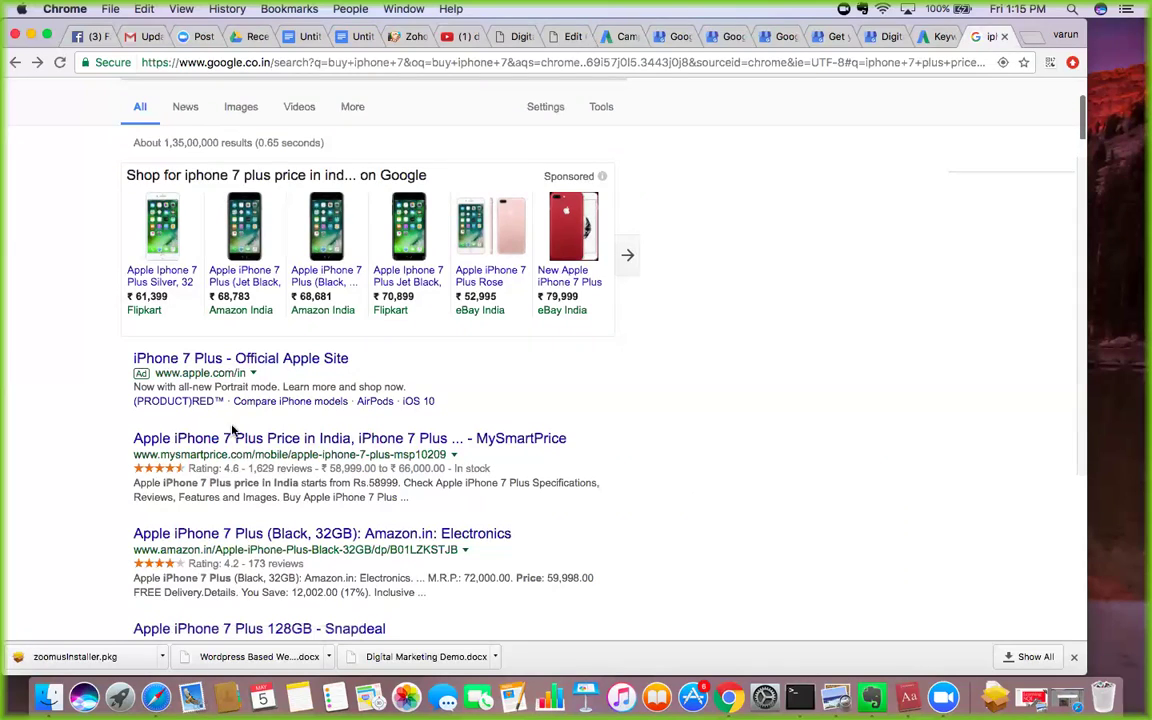
# - Browse the (PRODUCT)RED sitelink page, then return to the iphone 7 plus price in india results
pyautogui.click(190, 408)
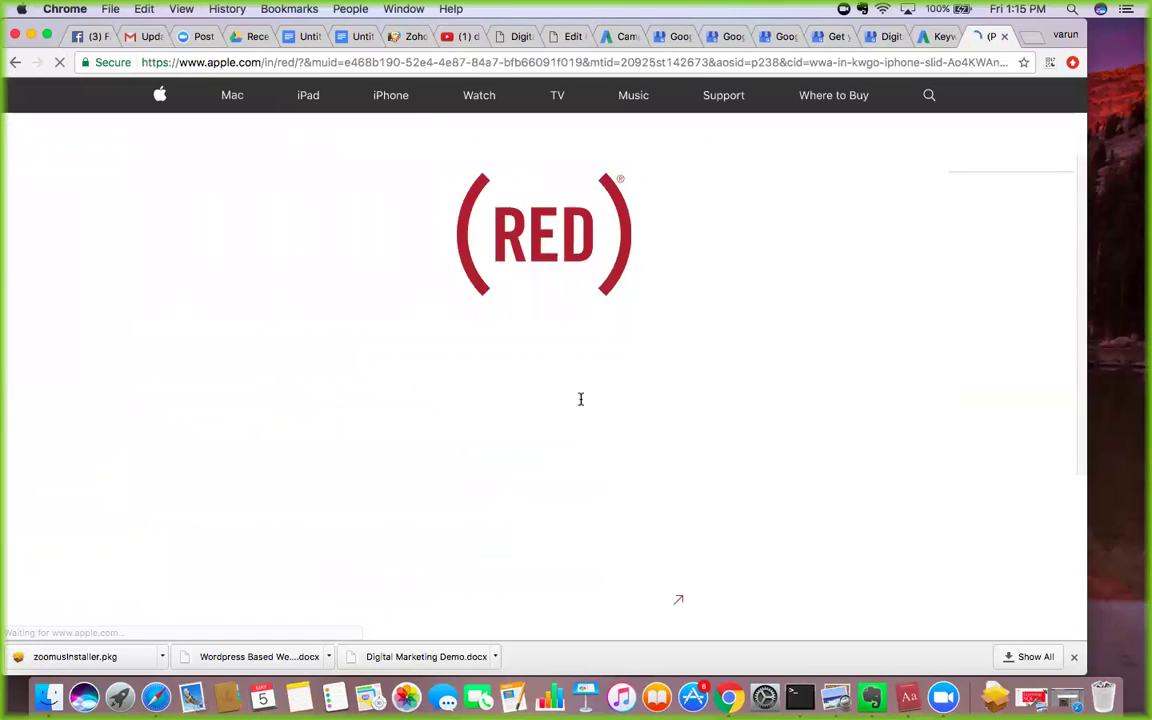
pyautogui.scroll(-1, 812, 214)
pyautogui.scroll(-10, 740, 265)
pyautogui.scroll(-5, 740, 265)
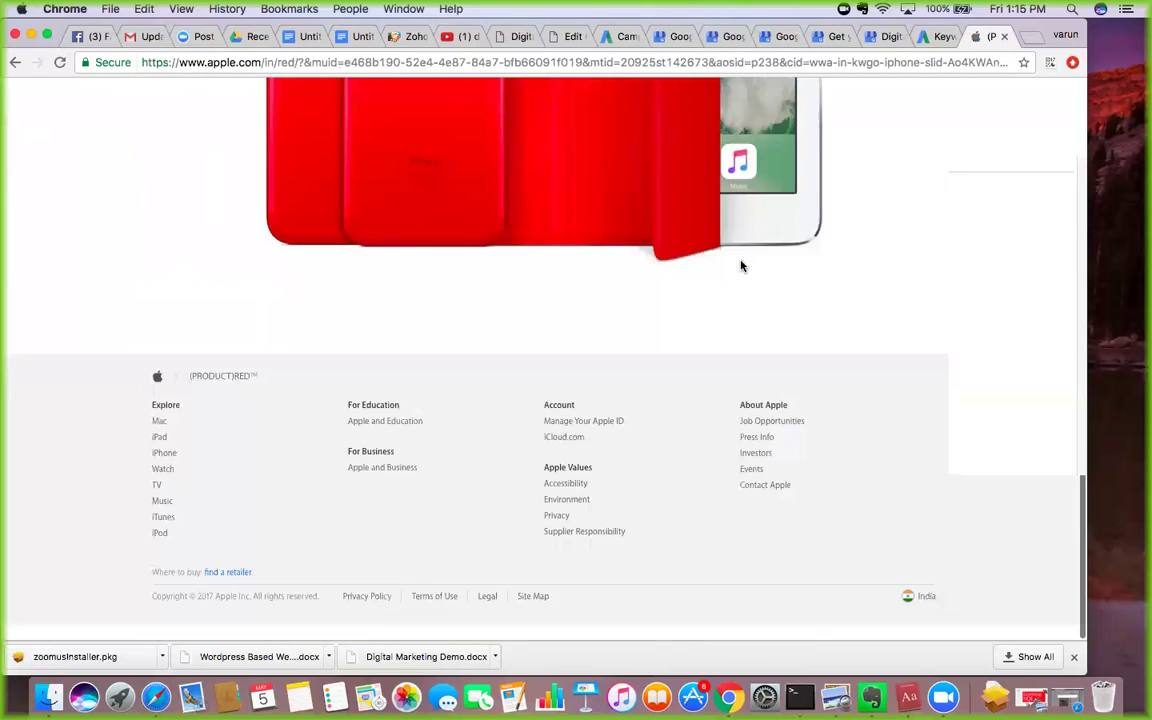
pyautogui.scroll(4, 740, 265)
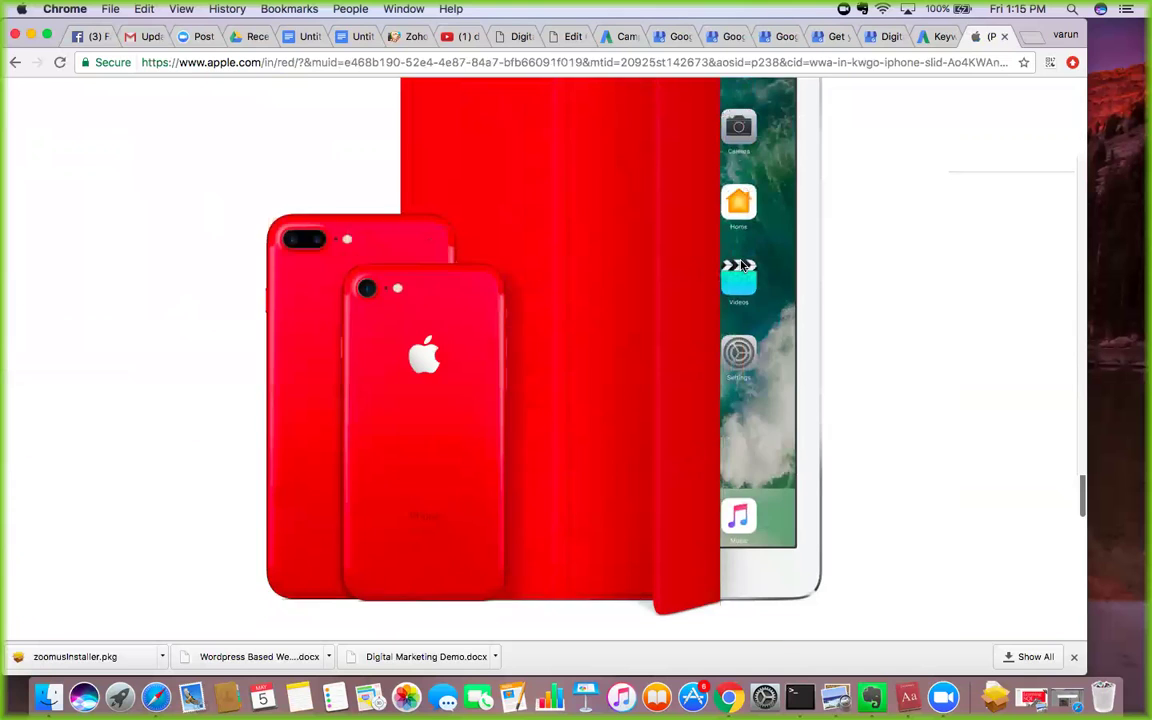
pyautogui.scroll(8, 740, 265)
pyautogui.scroll(-4, 733, 277)
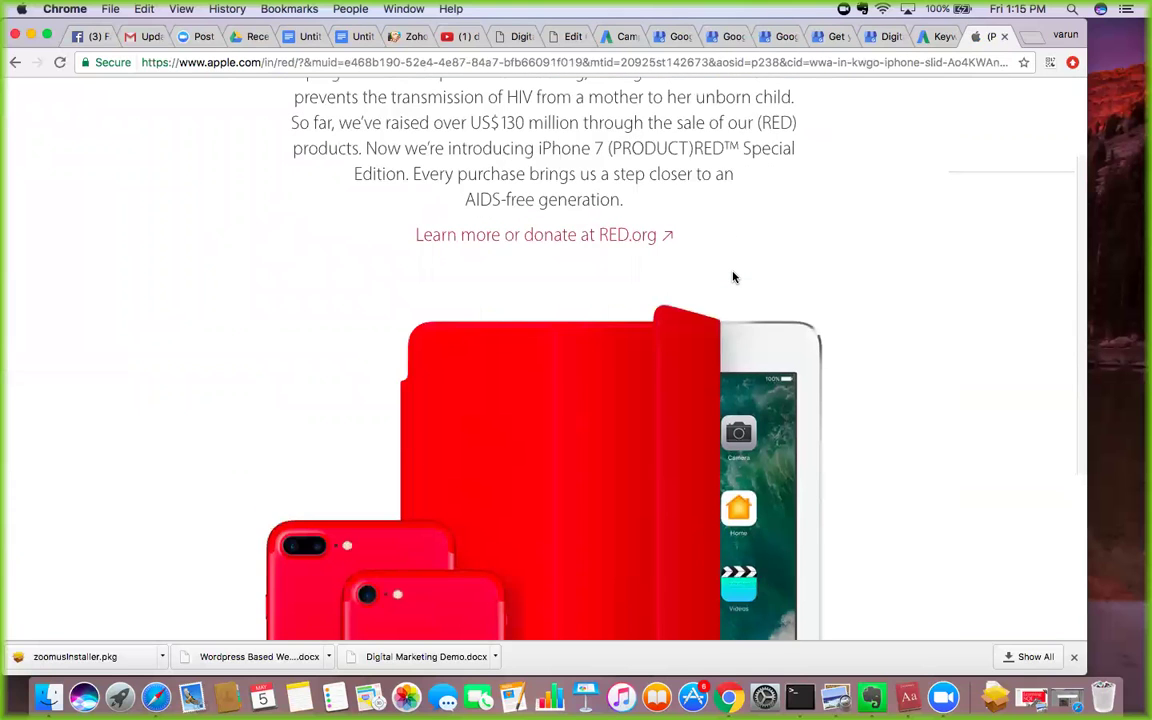
pyautogui.scroll(-5, 733, 277)
pyautogui.scroll(6, 733, 277)
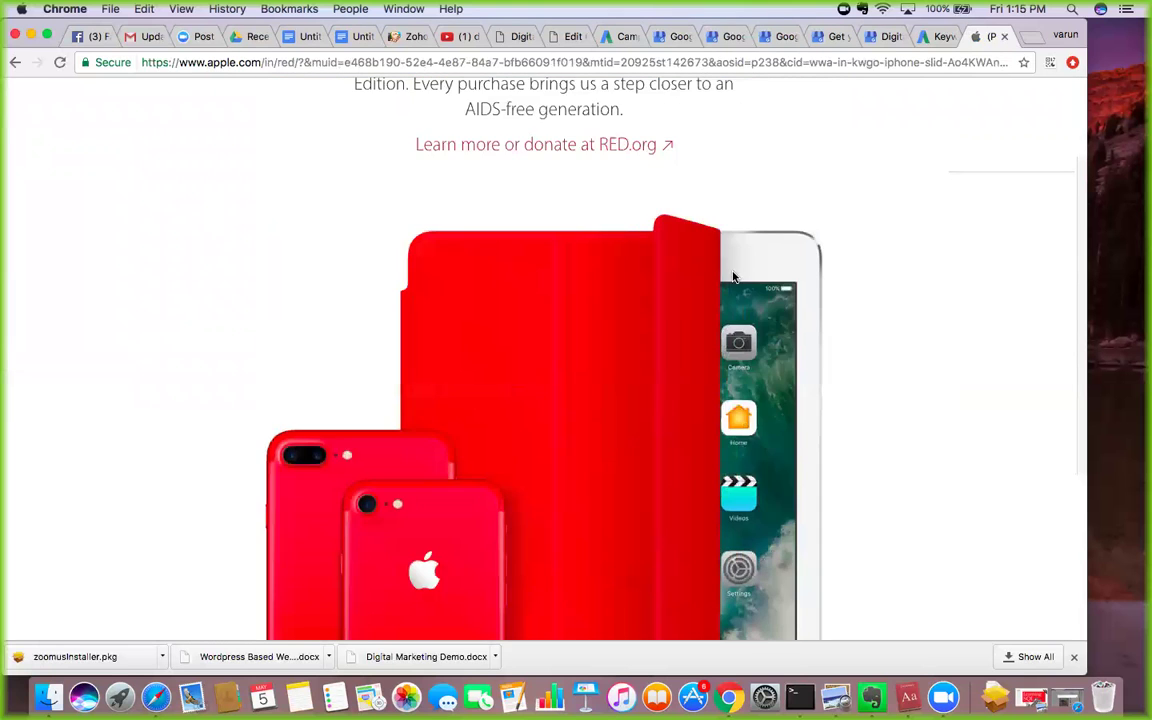
pyautogui.scroll(-4, 807, 116)
pyautogui.scroll(5, 807, 116)
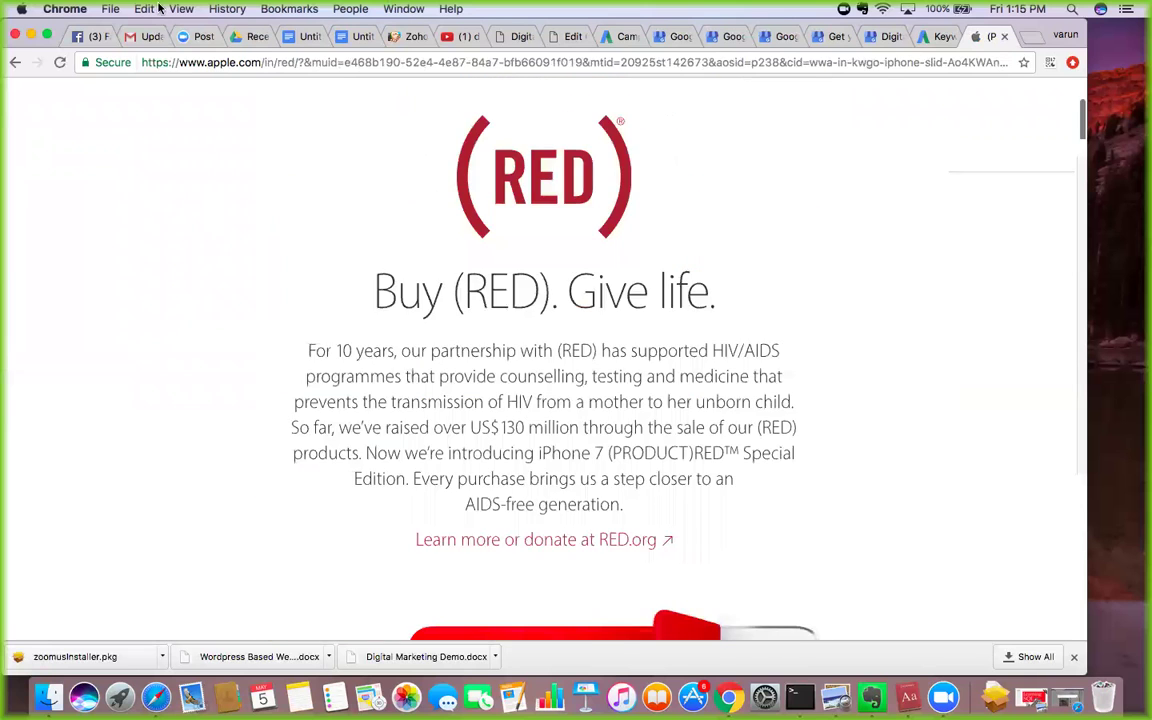
pyautogui.scroll(1, 602, 309)
pyautogui.scroll(-3, 600, 307)
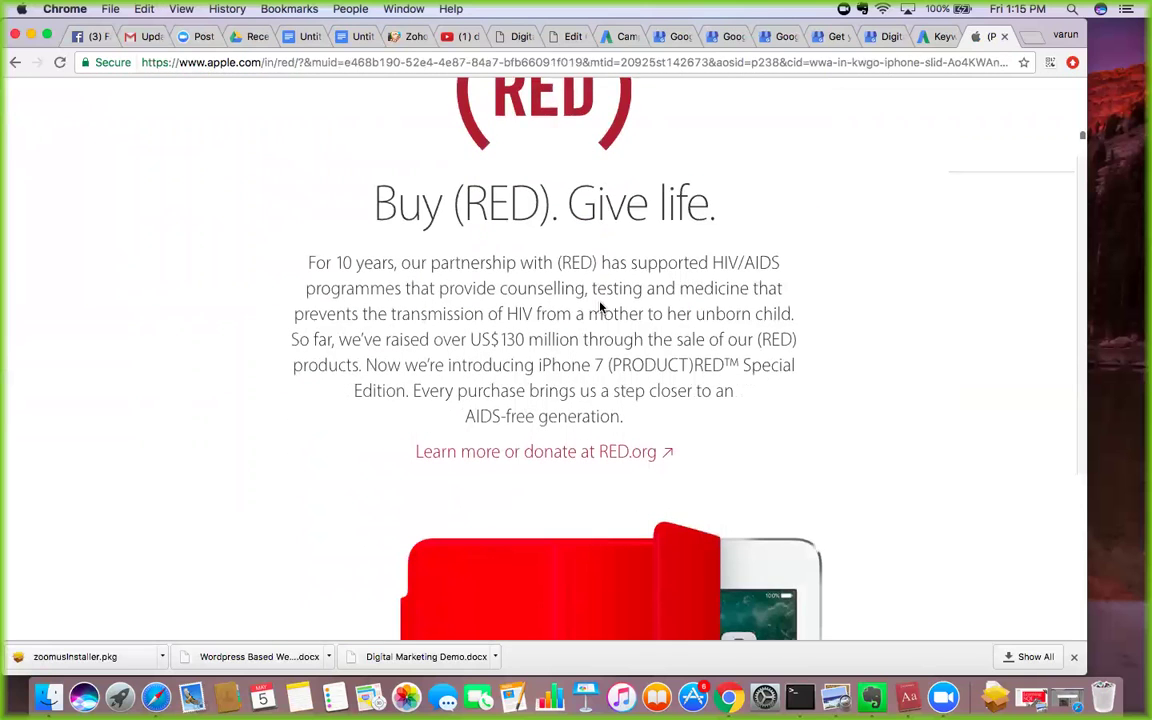
pyautogui.scroll(-5, 600, 307)
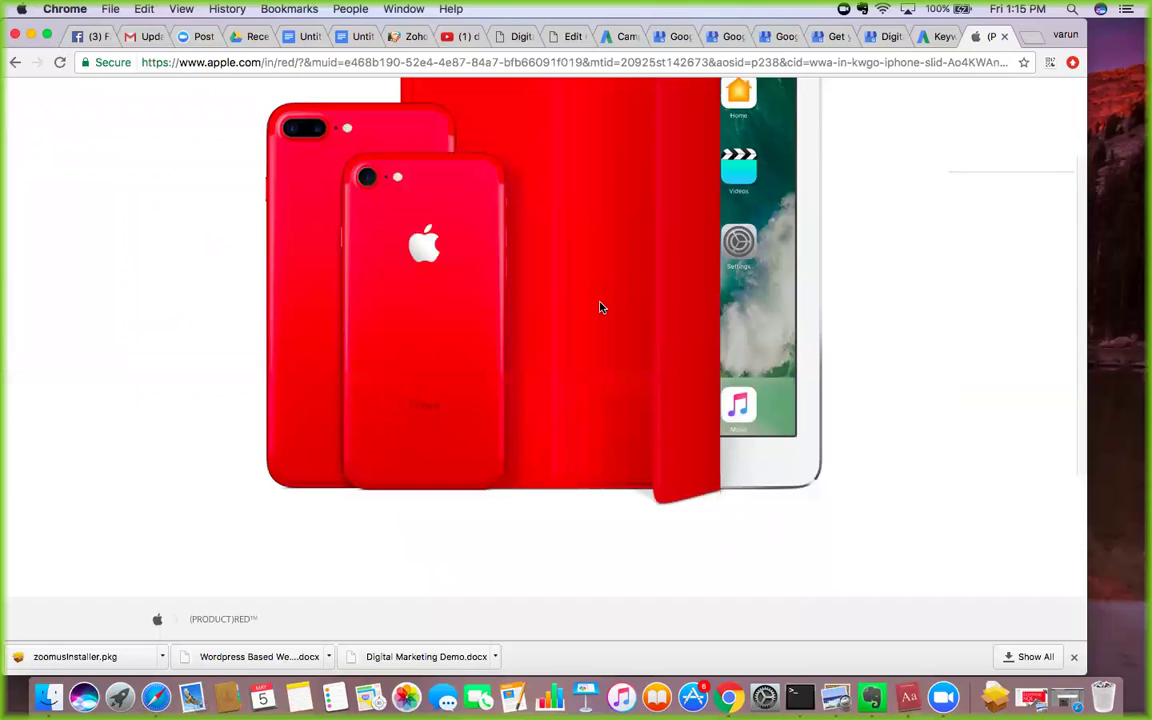
pyautogui.click(14, 61)
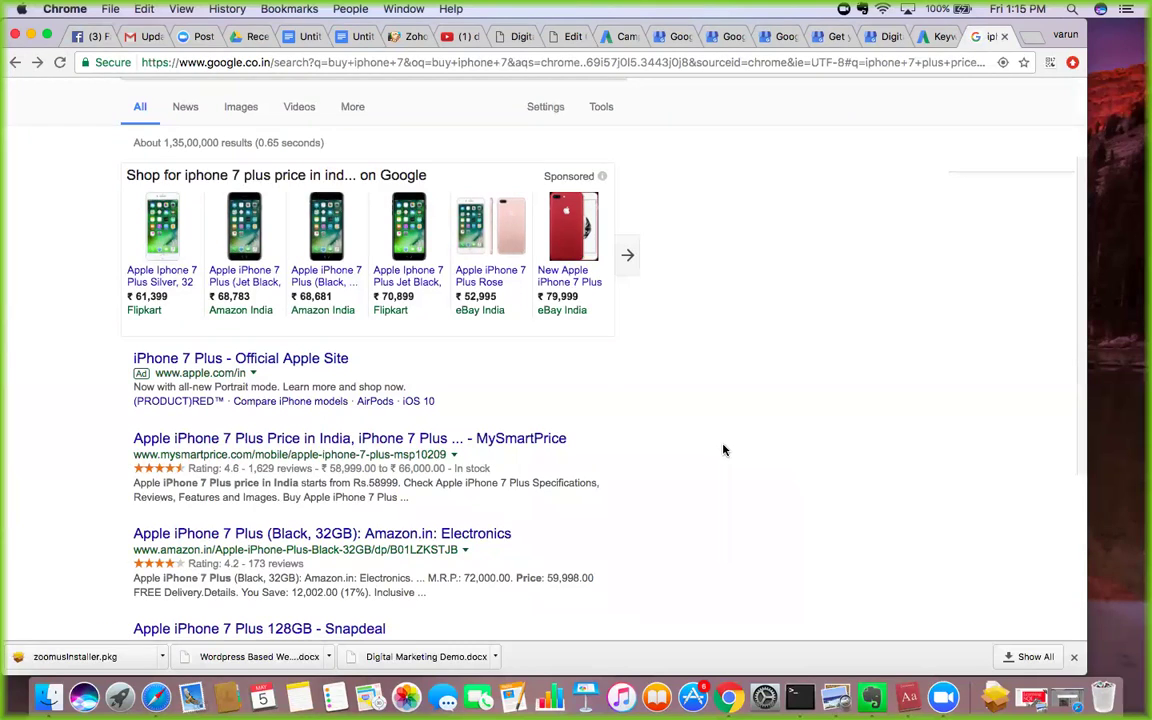
# - Back on the AdWords campaign, enable the Call extension and start a New phone number
pyautogui.click(927, 38)
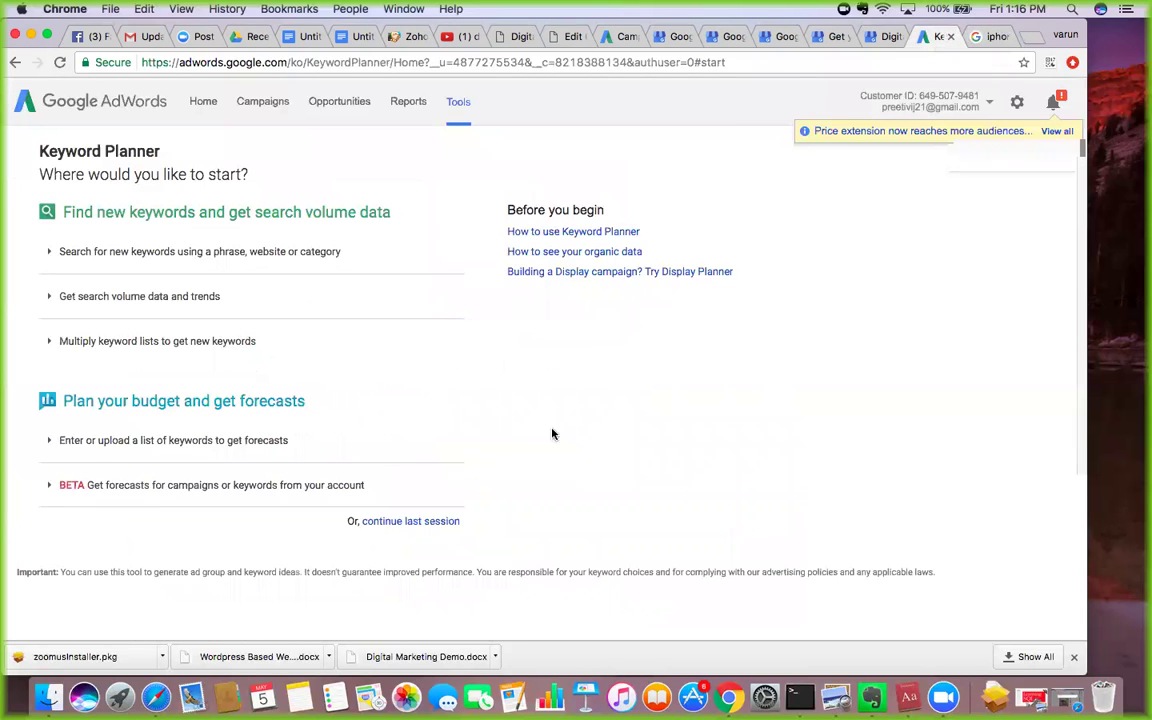
pyautogui.click(885, 38)
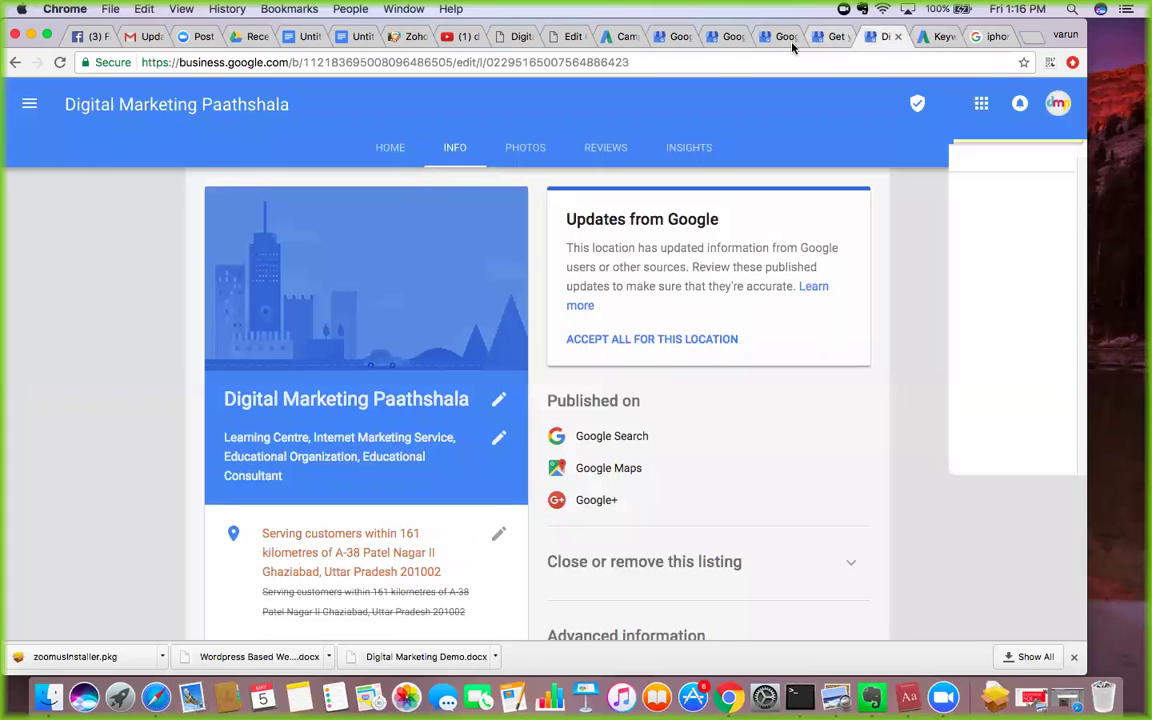
pyautogui.scroll(1, 568, 491)
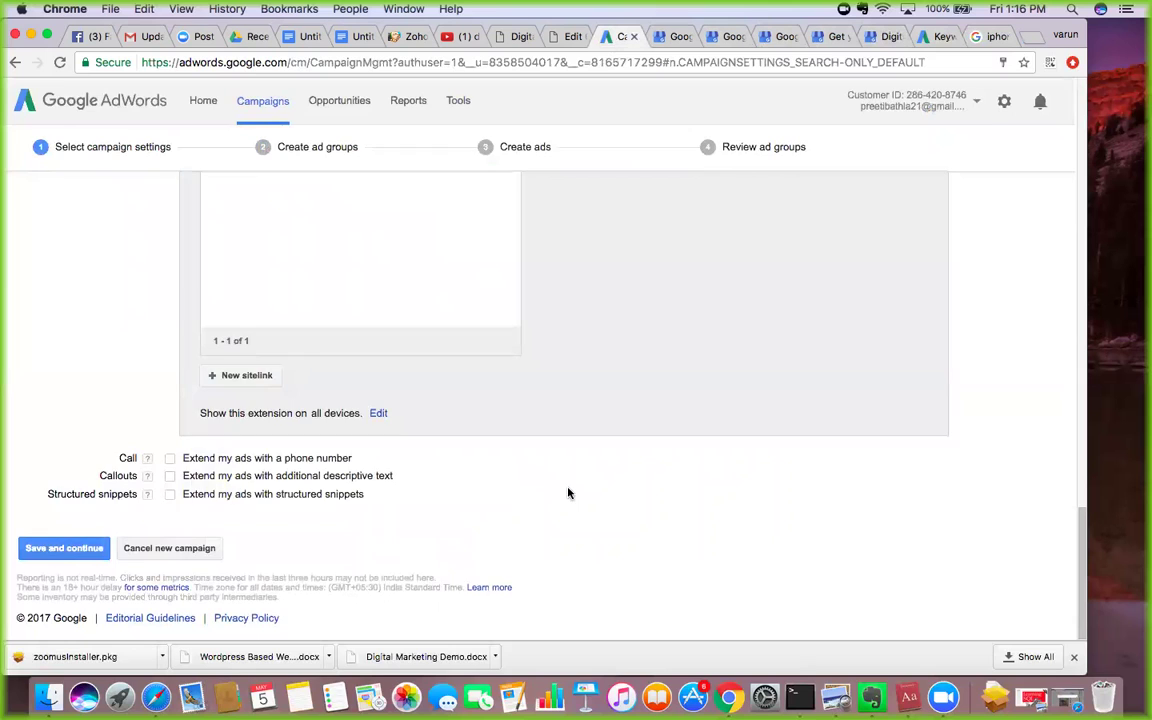
pyautogui.click(170, 462)
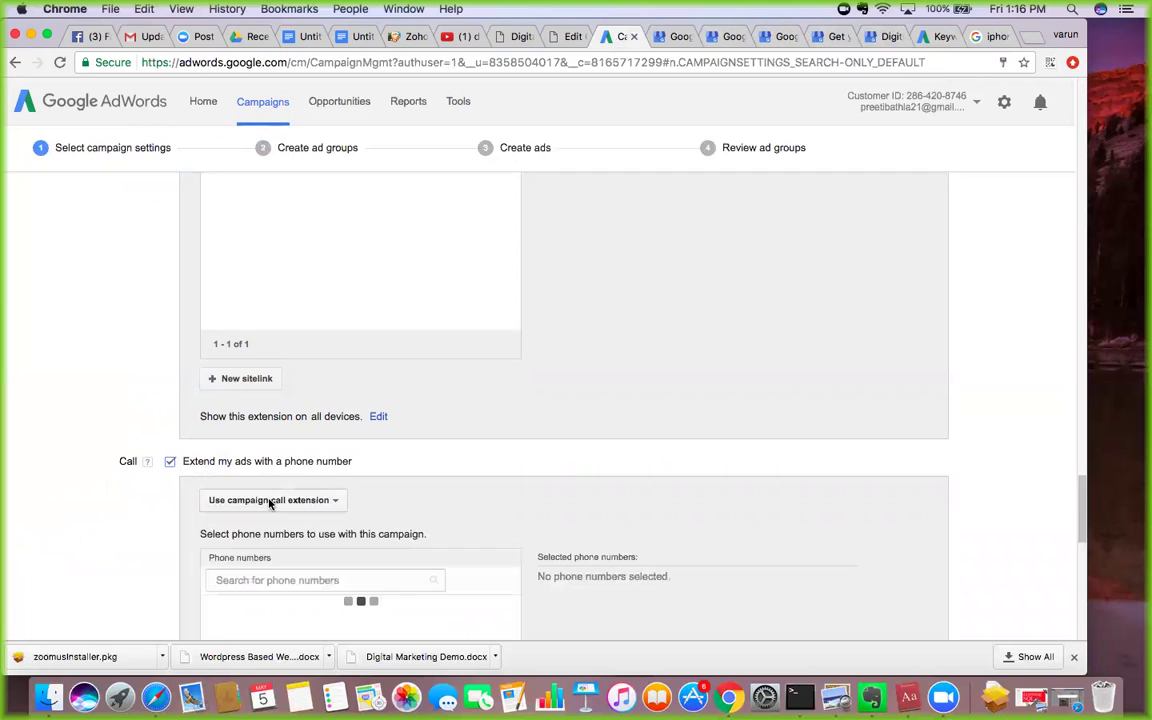
pyautogui.scroll(-10, 342, 545)
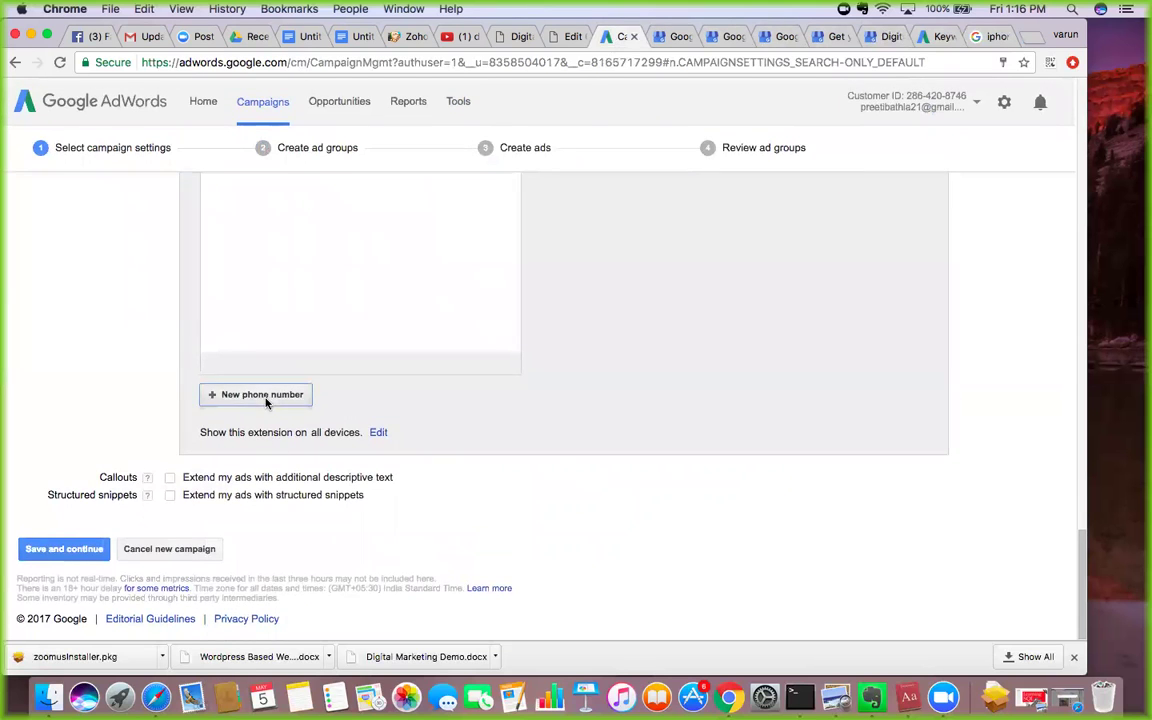
pyautogui.click(265, 400)
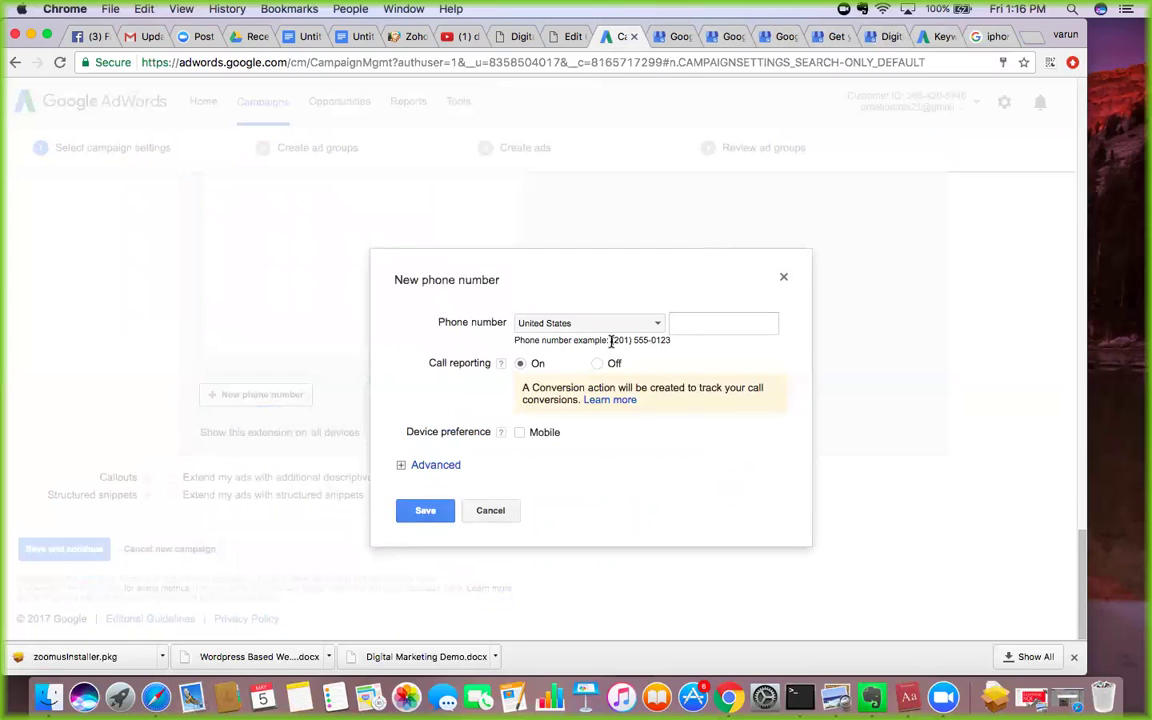
# - Choose India as the phone number's country and enter the business phone number
pyautogui.click(605, 324)
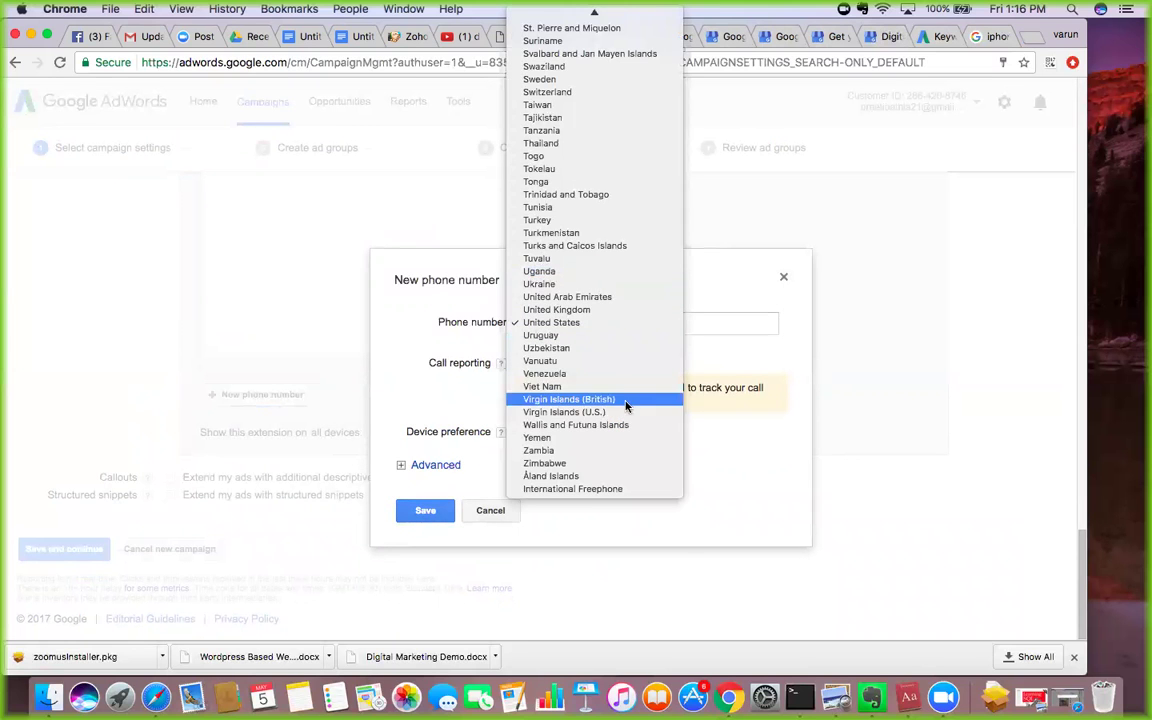
pyautogui.moveTo(590, 8)
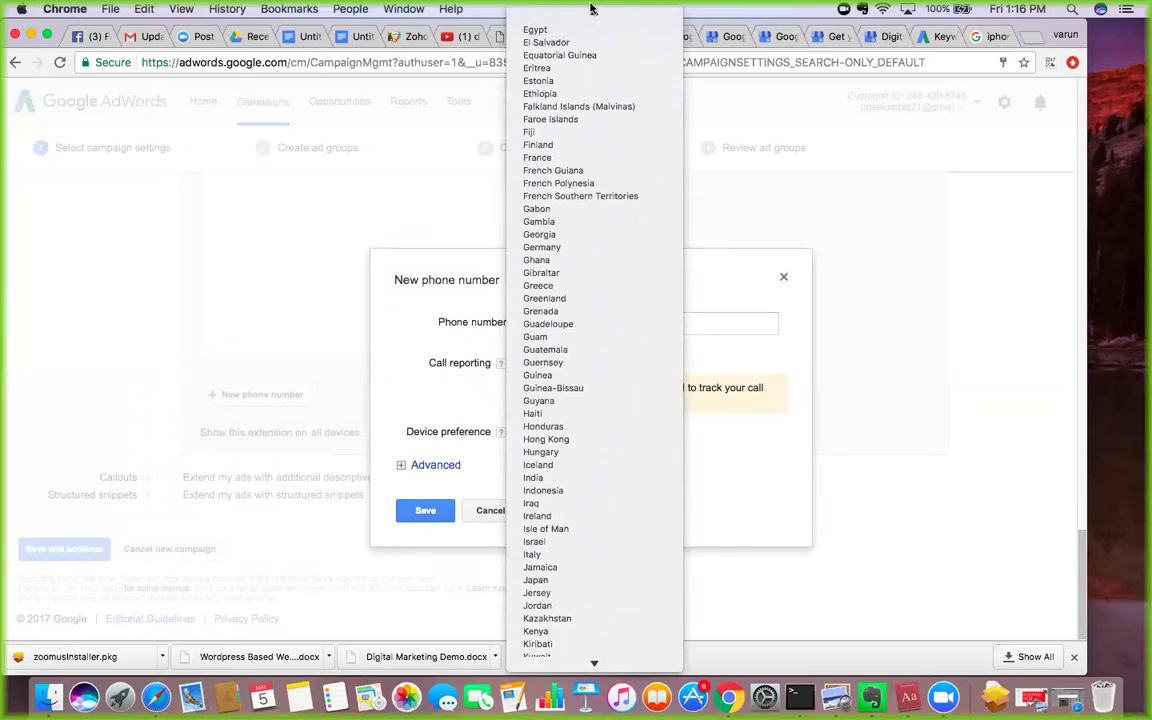
pyautogui.scroll(10, 680, 590)
pyautogui.scroll(-15, 626, 570)
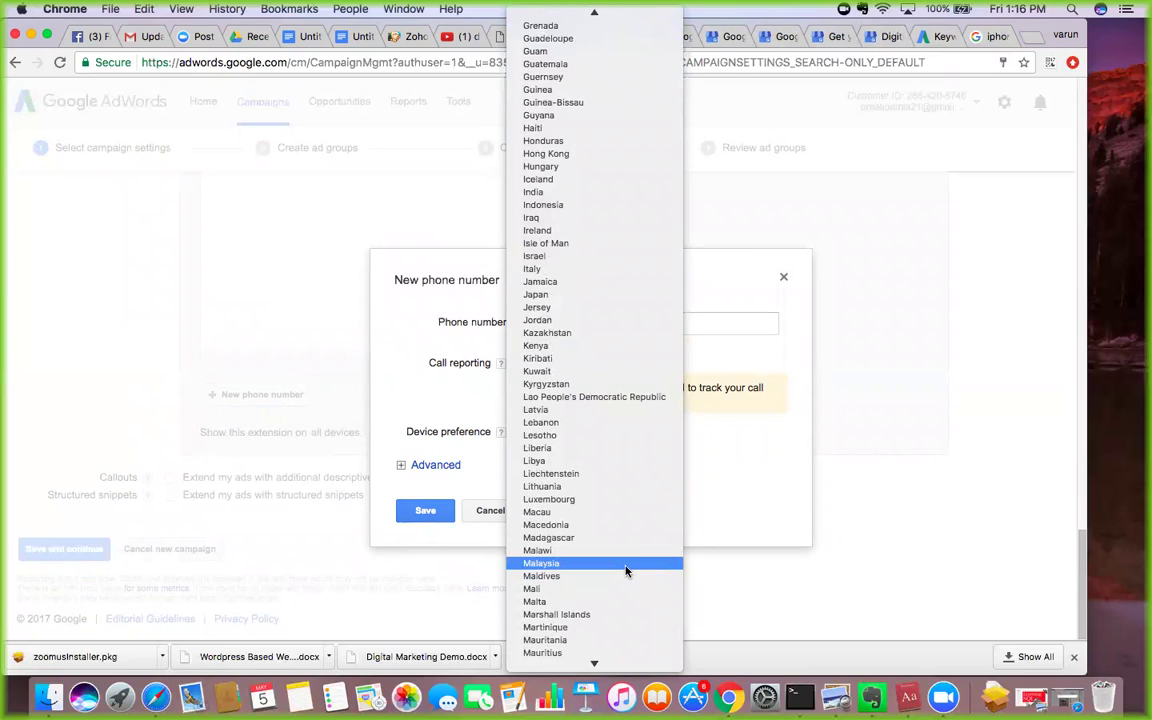
pyautogui.scroll(3, 626, 570)
pyautogui.scroll(12, 626, 570)
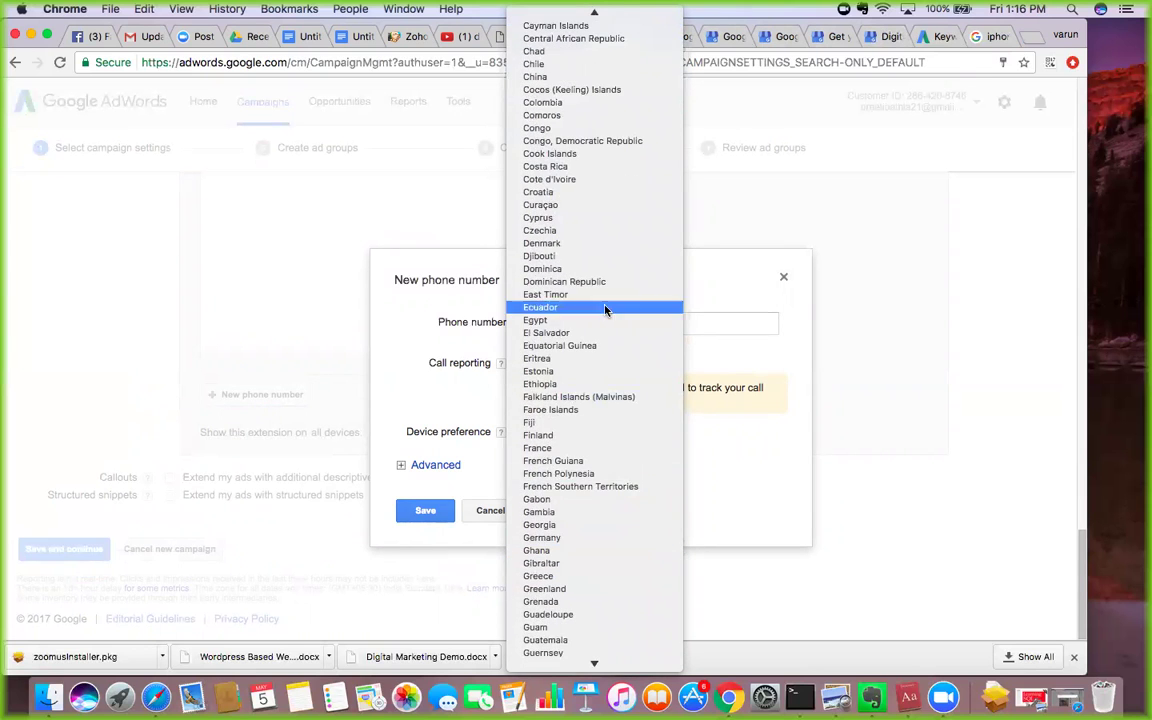
pyautogui.scroll(-20, 603, 449)
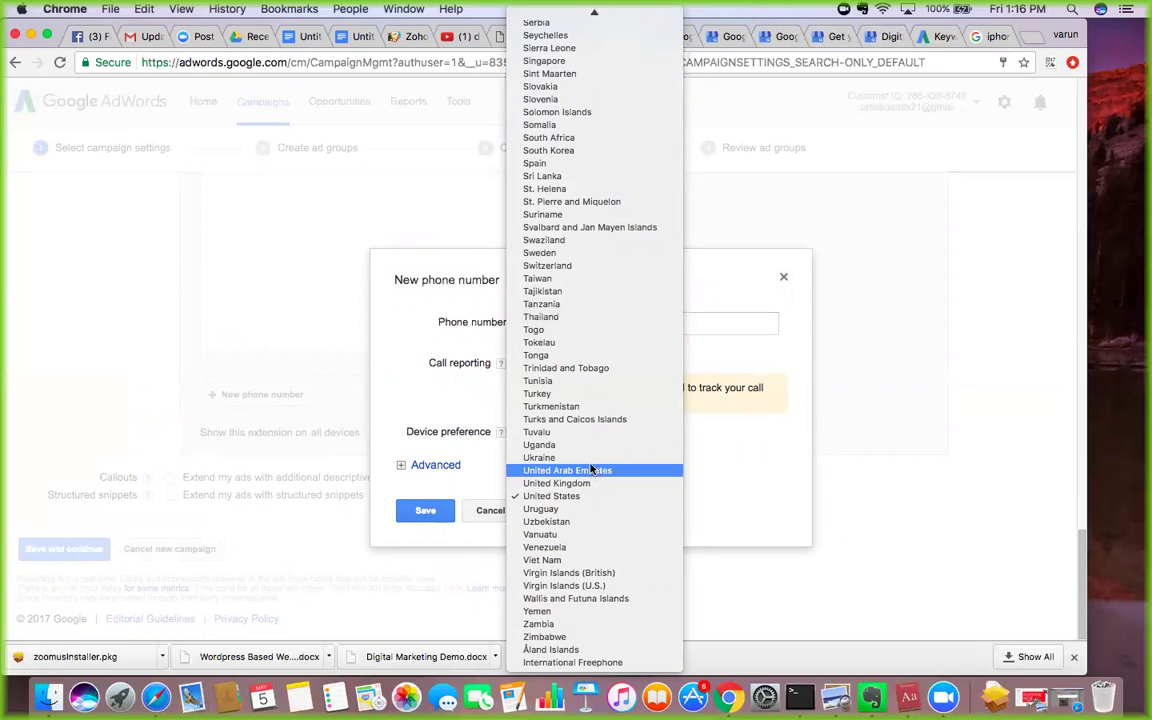
pyautogui.scroll(15, 597, 378)
pyautogui.scroll(15, 597, 378)
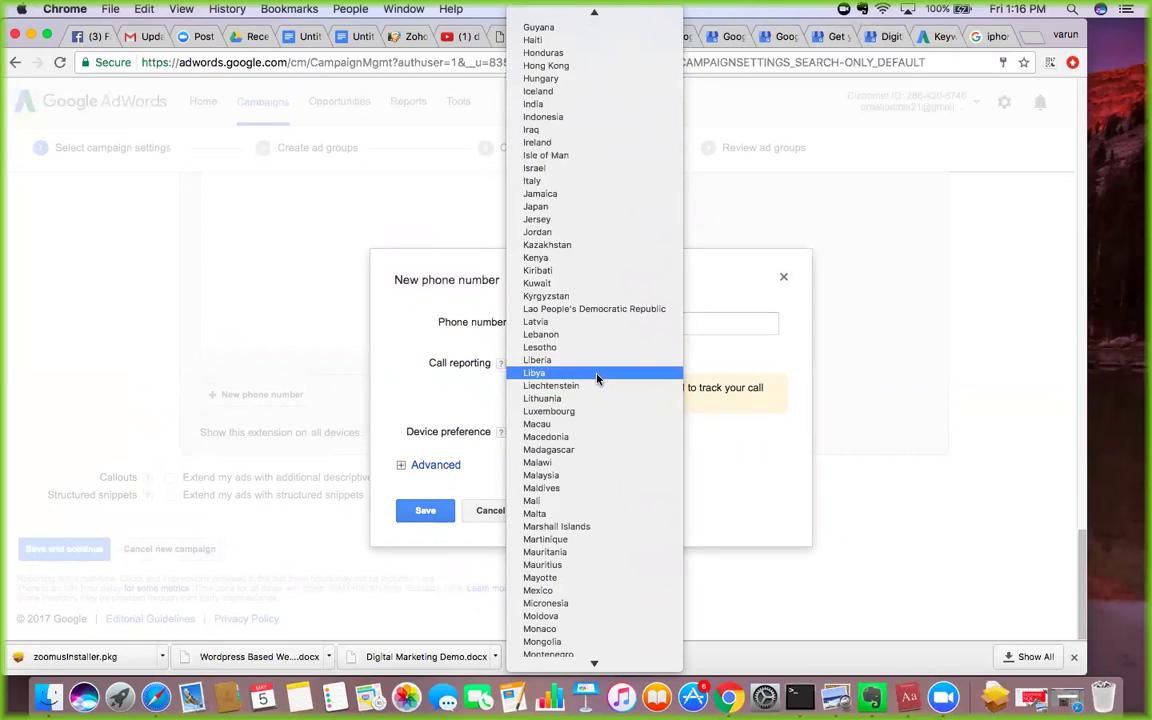
pyautogui.scroll(5, 597, 378)
pyautogui.click(556, 236)
pyautogui.click(690, 324)
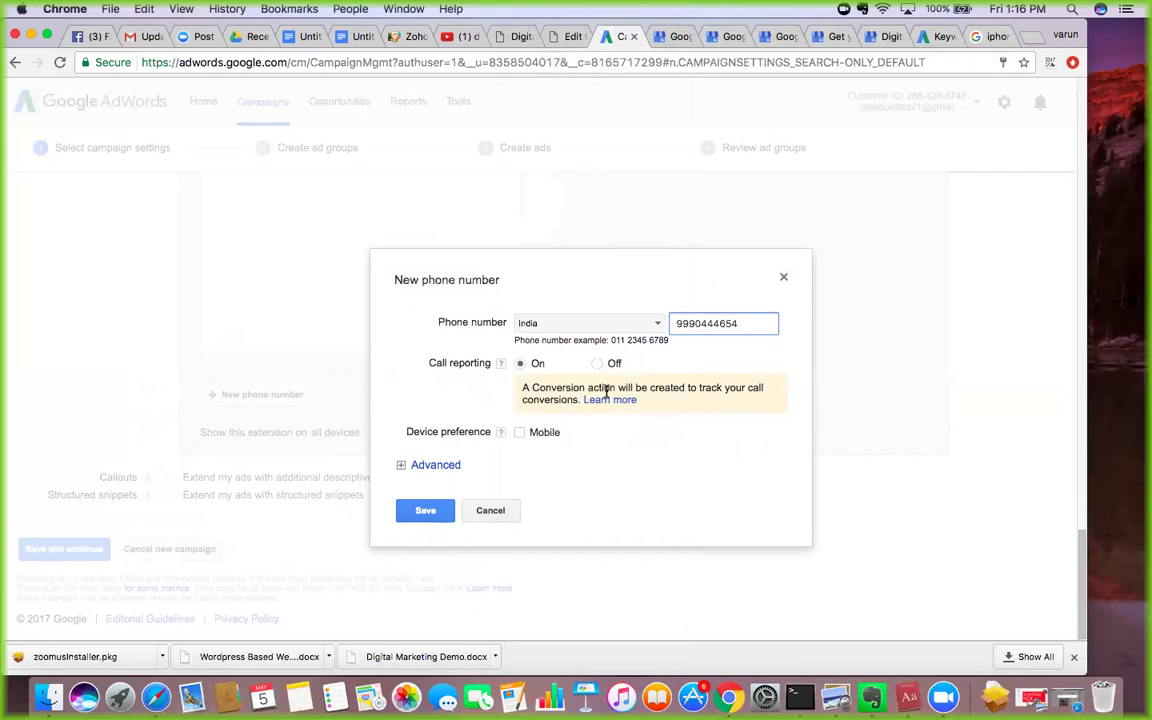
# - Expand the call extension's advanced options and mark the phone number as mobile-preferred
pyautogui.click(430, 466)
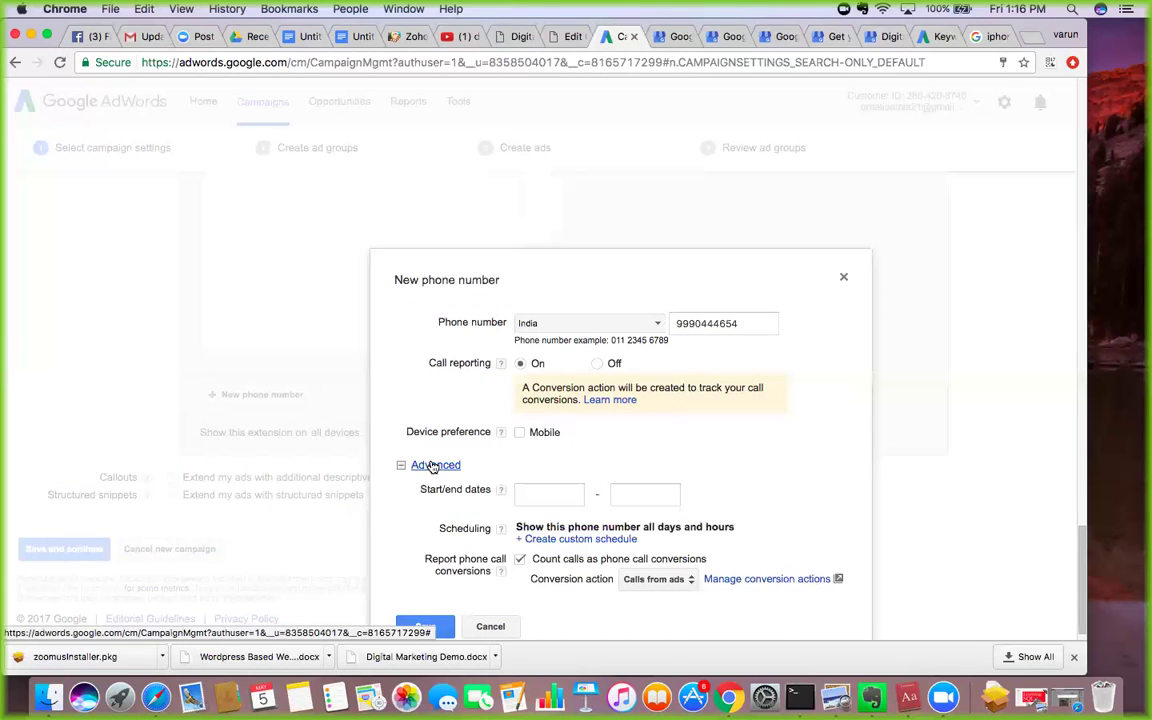
pyautogui.click(537, 492)
pyautogui.click(645, 494)
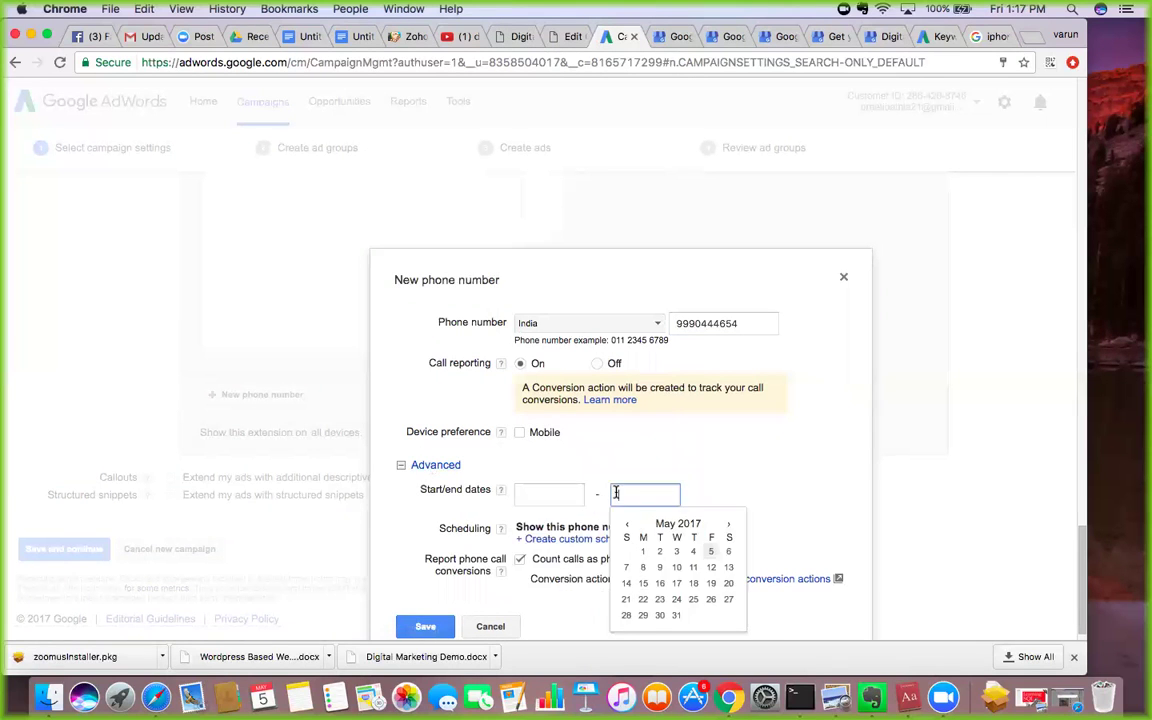
pyautogui.click(550, 491)
pyautogui.click(676, 488)
pyautogui.click(531, 490)
pyautogui.click(631, 495)
pyautogui.click(519, 433)
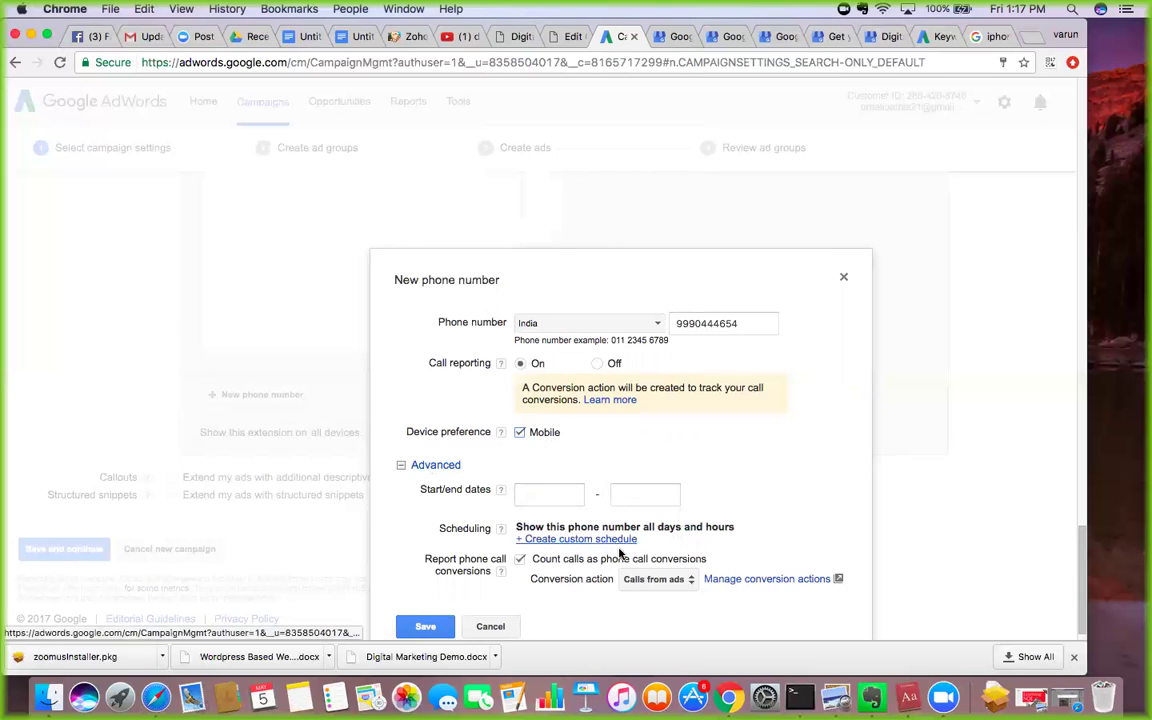
# - Leave the start and end dates empty and save the new phone number
pyautogui.scroll(-1, 619, 600)
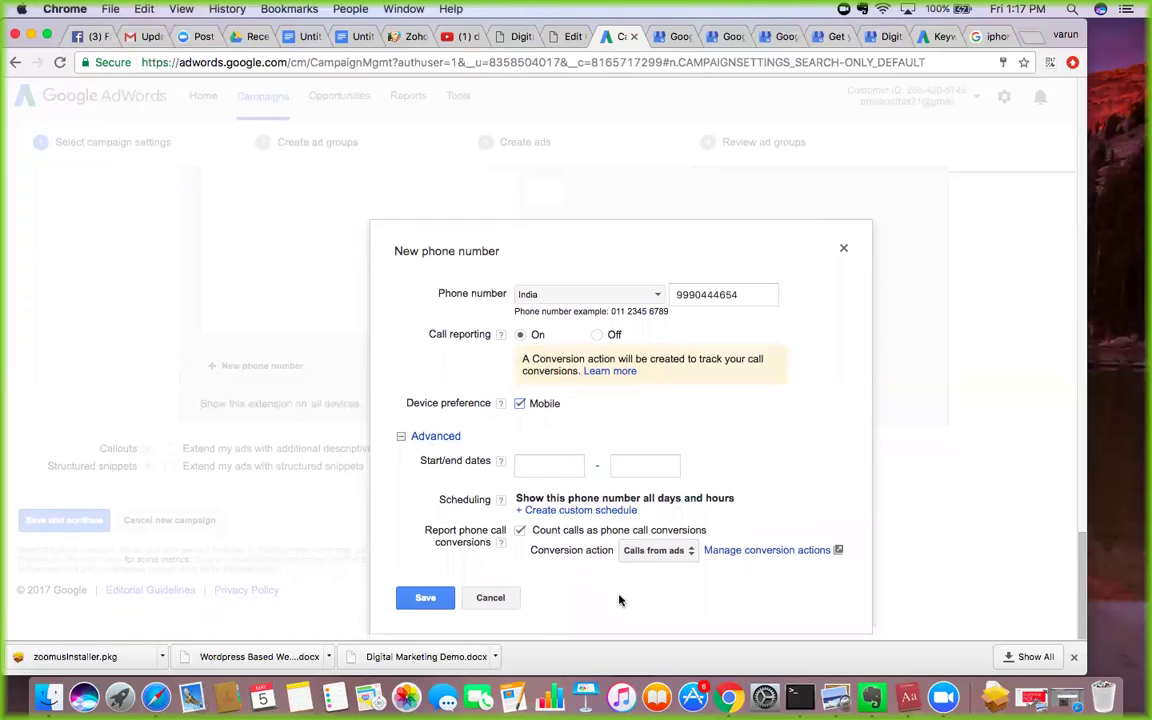
pyautogui.click(551, 464)
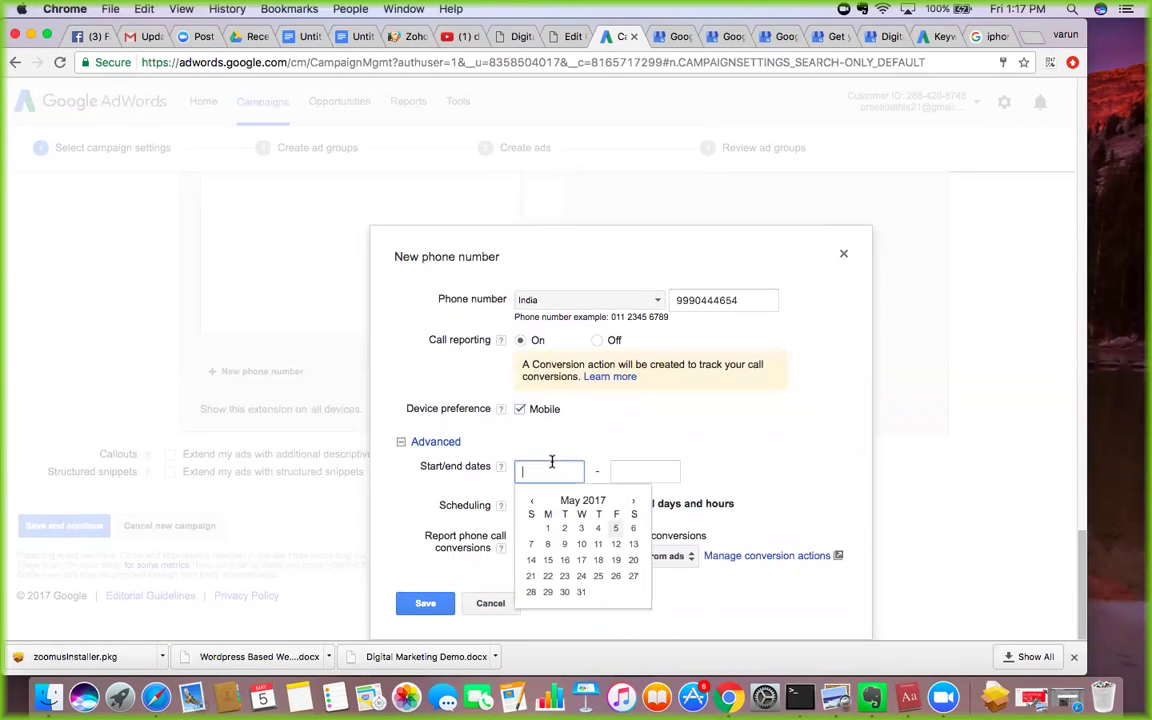
pyautogui.click(650, 467)
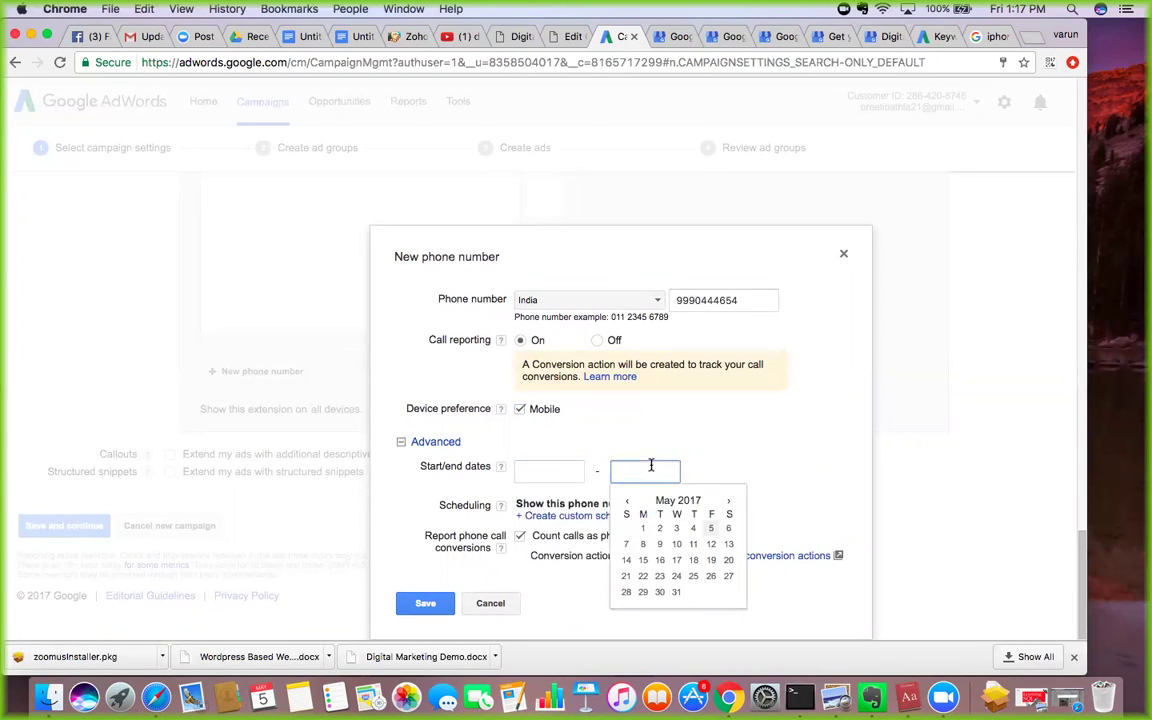
pyautogui.click(582, 465)
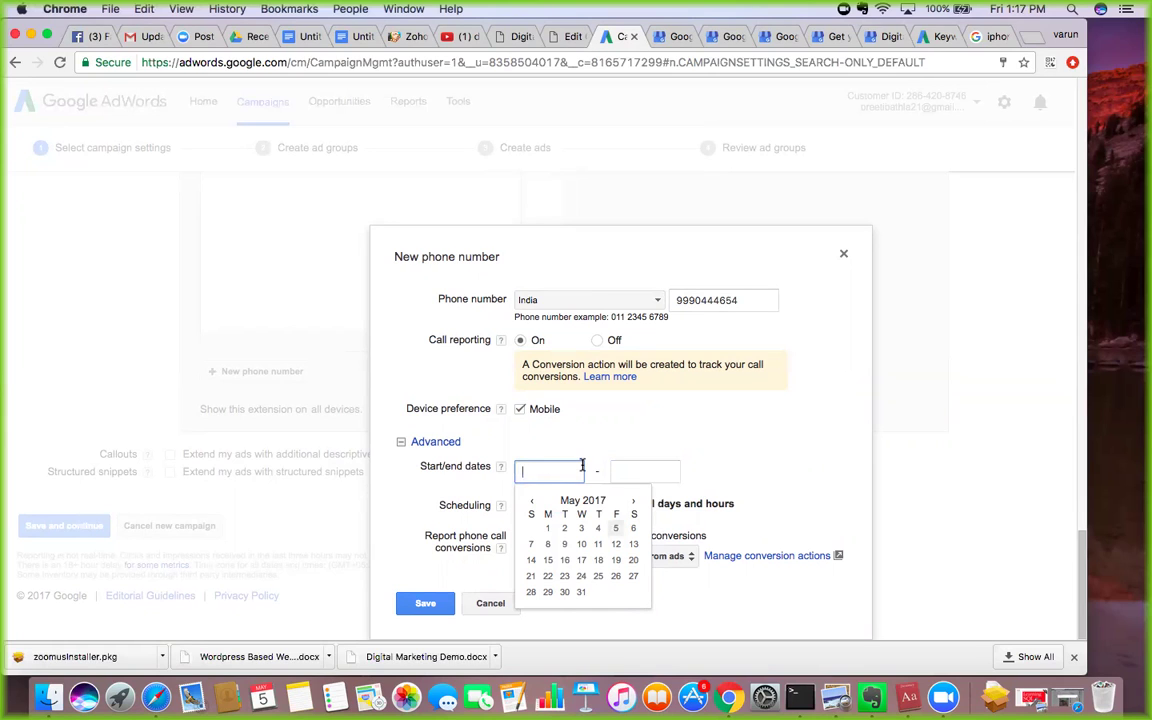
pyautogui.click(587, 443)
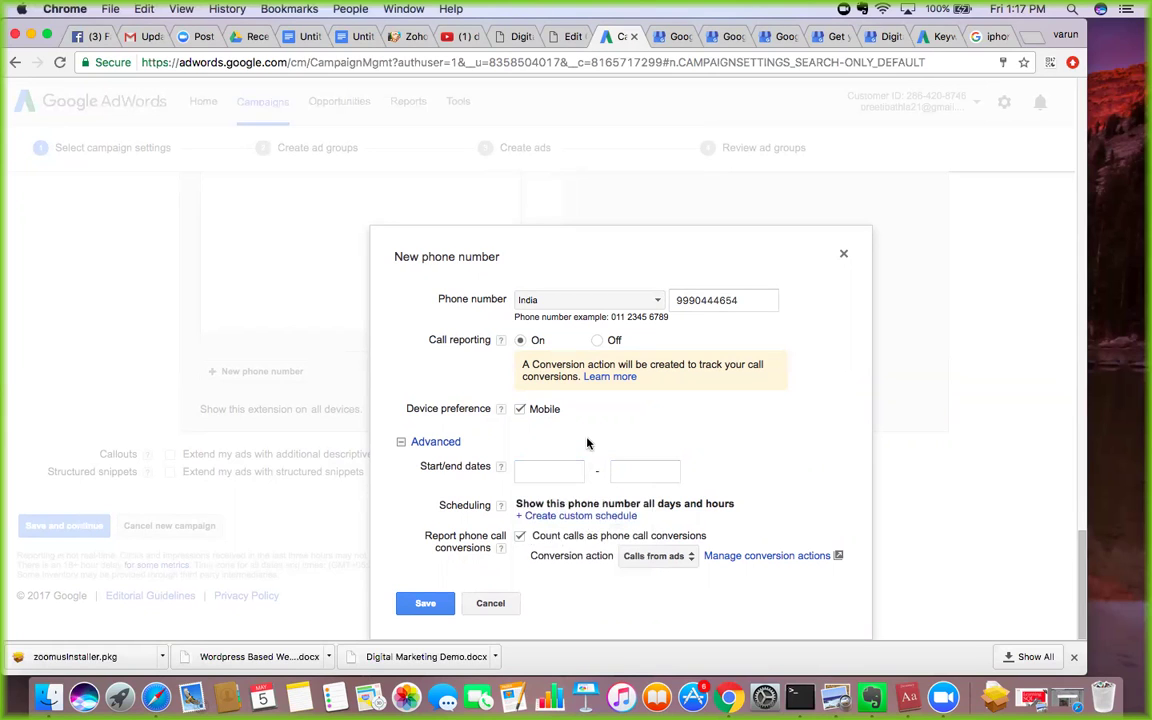
pyautogui.click(438, 612)
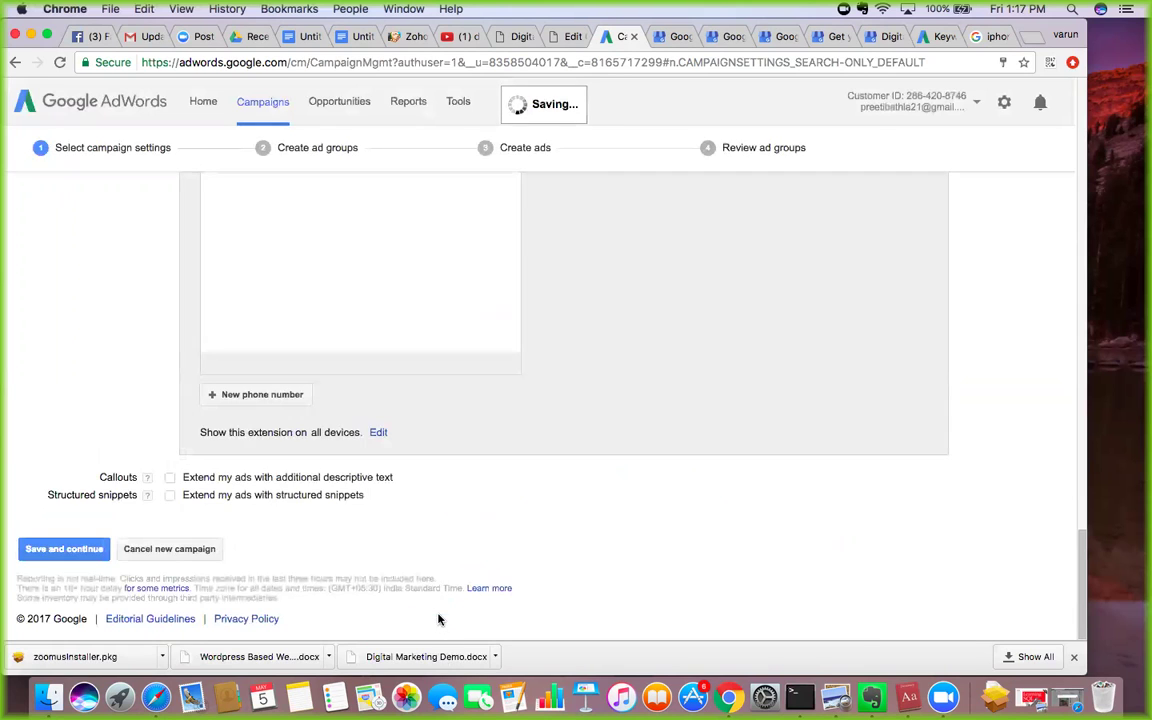
# - Switch on callout extensions for the campaign
pyautogui.scroll(5, 442, 594)
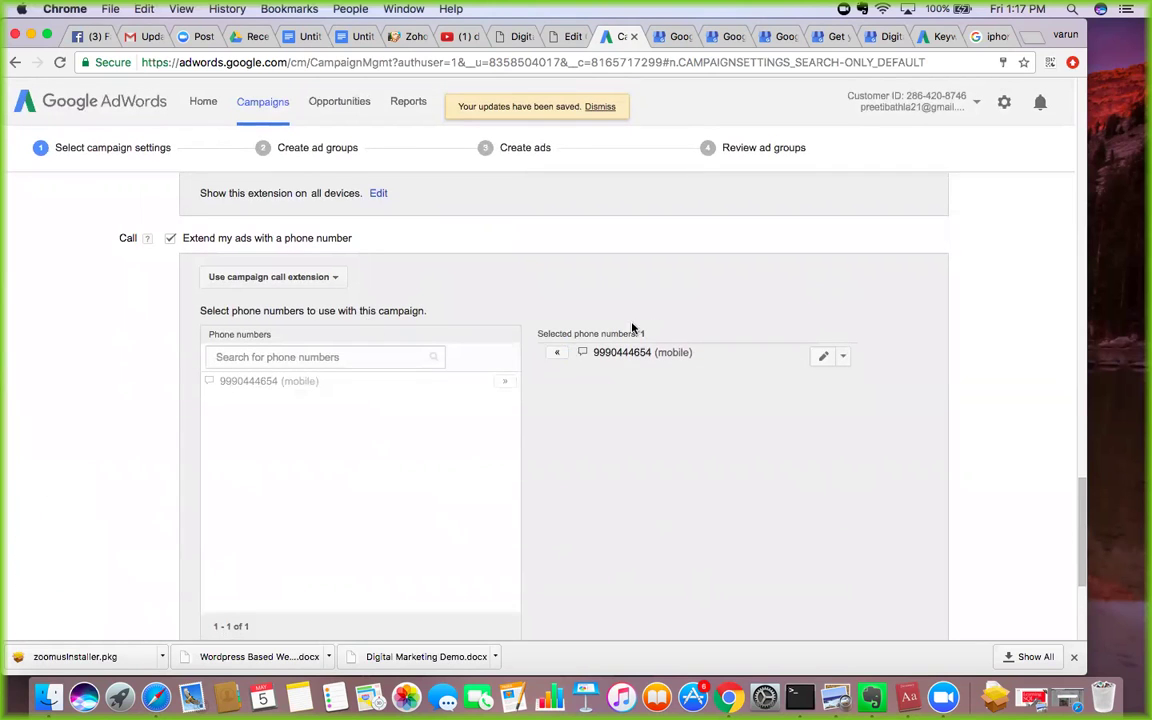
pyautogui.scroll(-5, 692, 566)
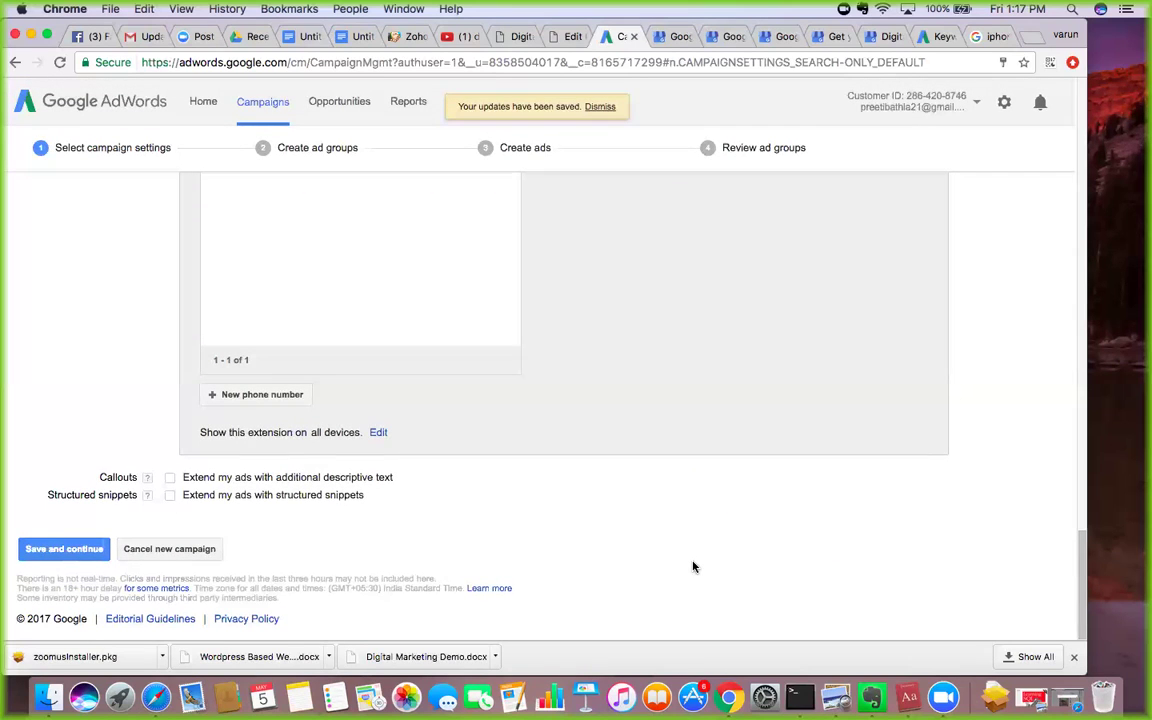
pyautogui.click(169, 478)
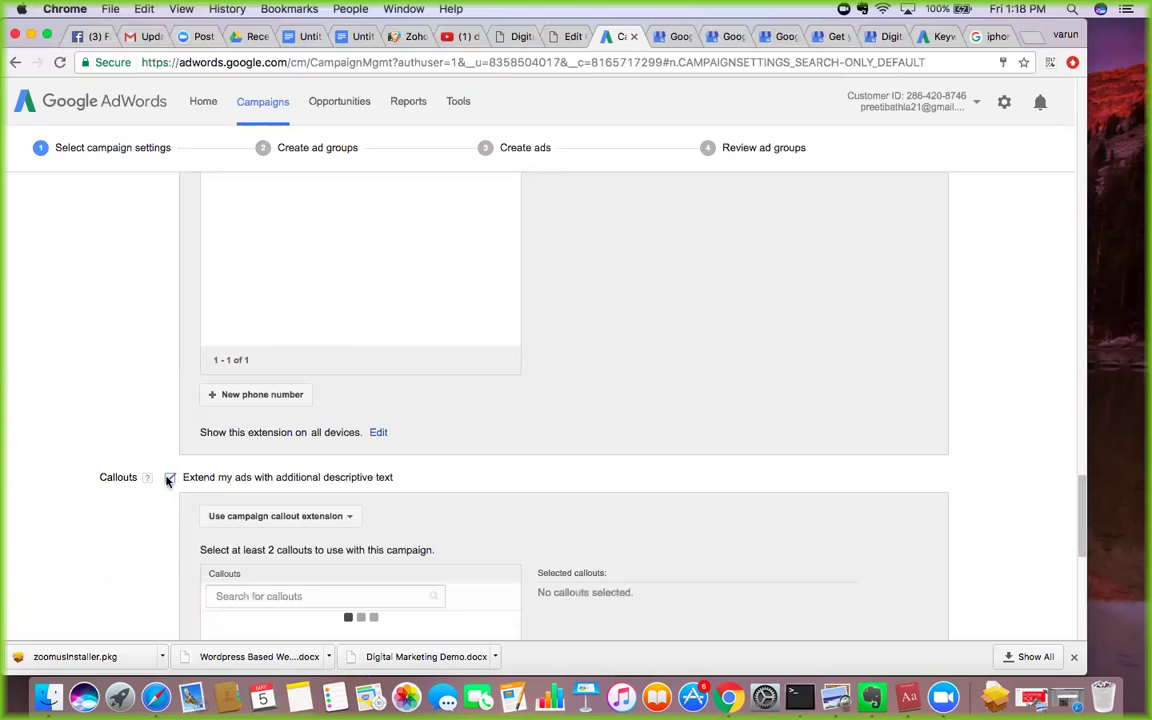
# - In the iPhone 7 Plus results, inspect Flipkart's Hassle Free Shopping and EMI Option Available callouts
pyautogui.click(995, 37)
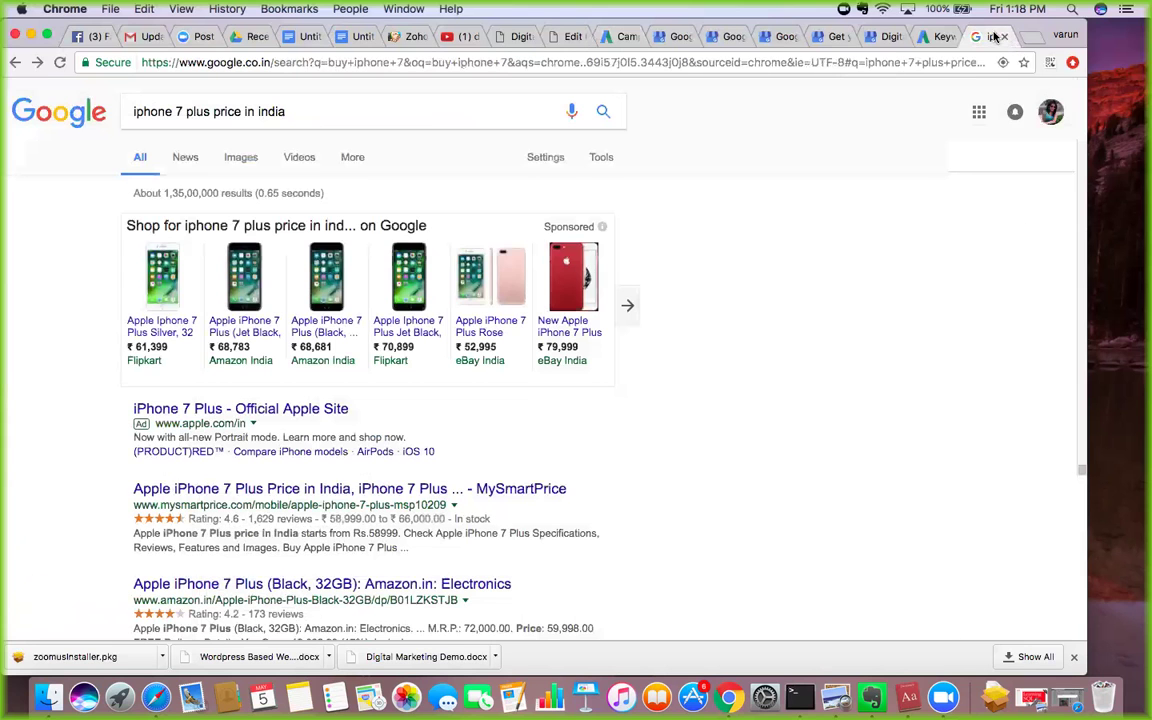
pyautogui.scroll(-10, 705, 397)
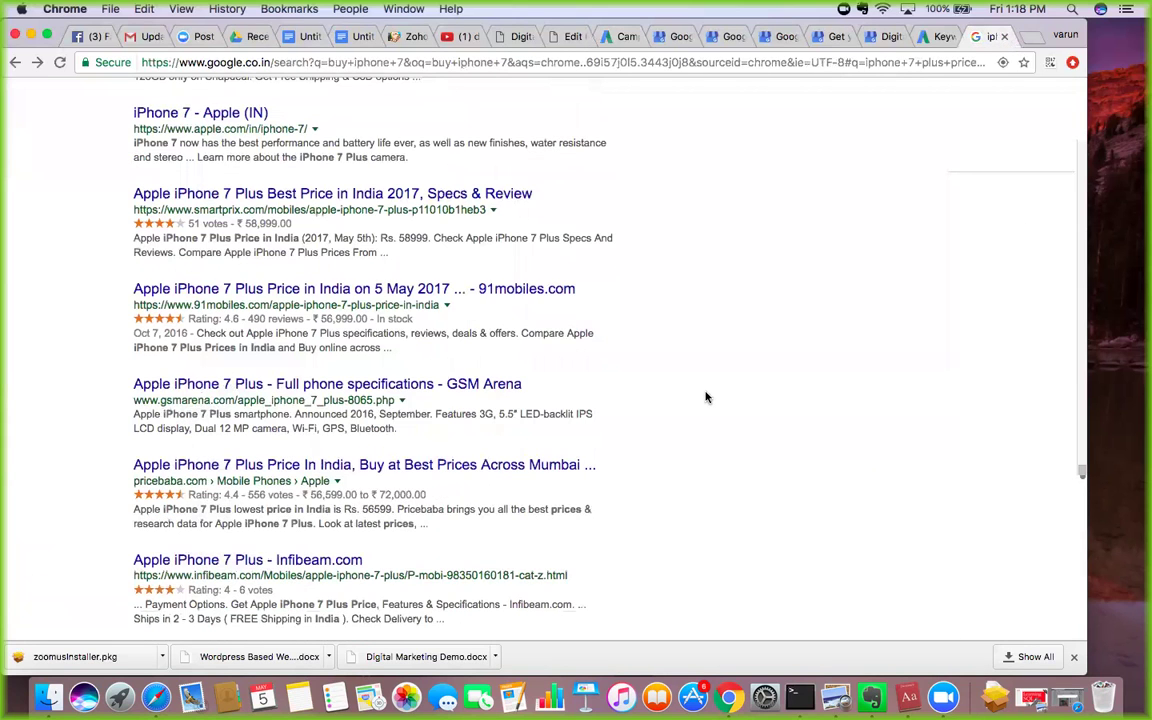
pyautogui.scroll(-5, 140, 284)
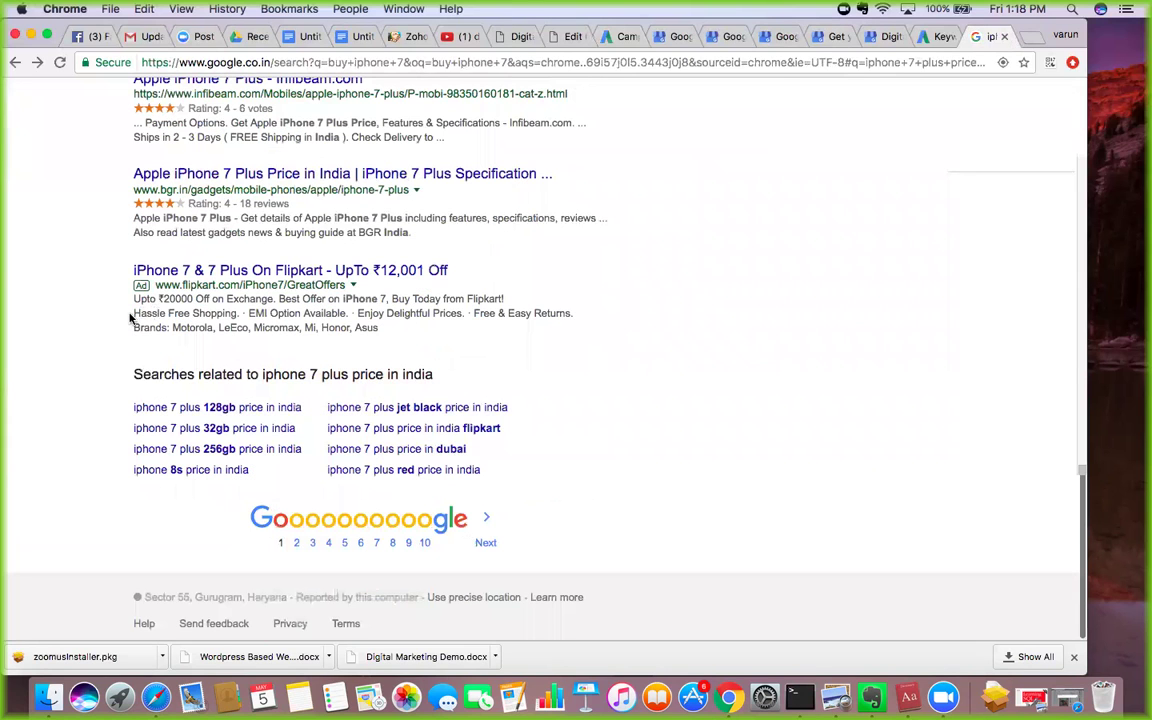
pyautogui.moveTo(245, 313); pyautogui.dragTo(134, 313)
pyautogui.moveTo(248, 313); pyautogui.dragTo(584, 332)
pyautogui.click(578, 324)
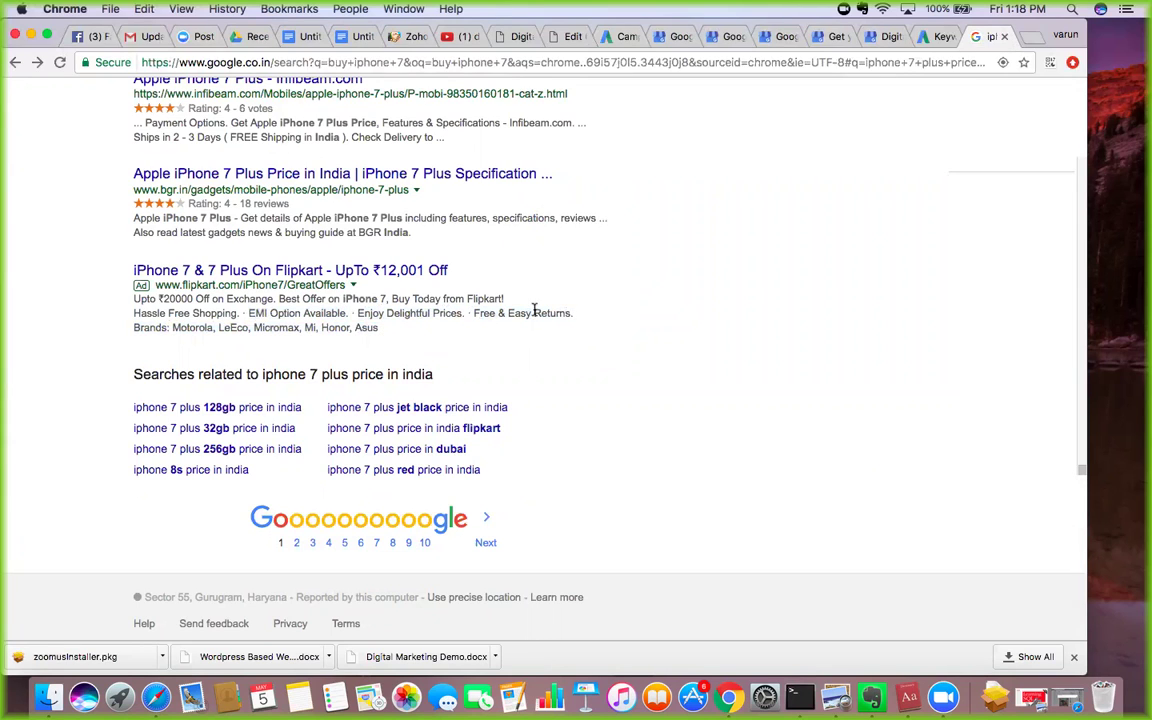
# - Highlight the Flipkart ad's description and extension lines, then move to the Keyword Planner page
pyautogui.moveTo(134, 299); pyautogui.dragTo(229, 299)
pyautogui.moveTo(299, 299); pyautogui.dragTo(517, 304)
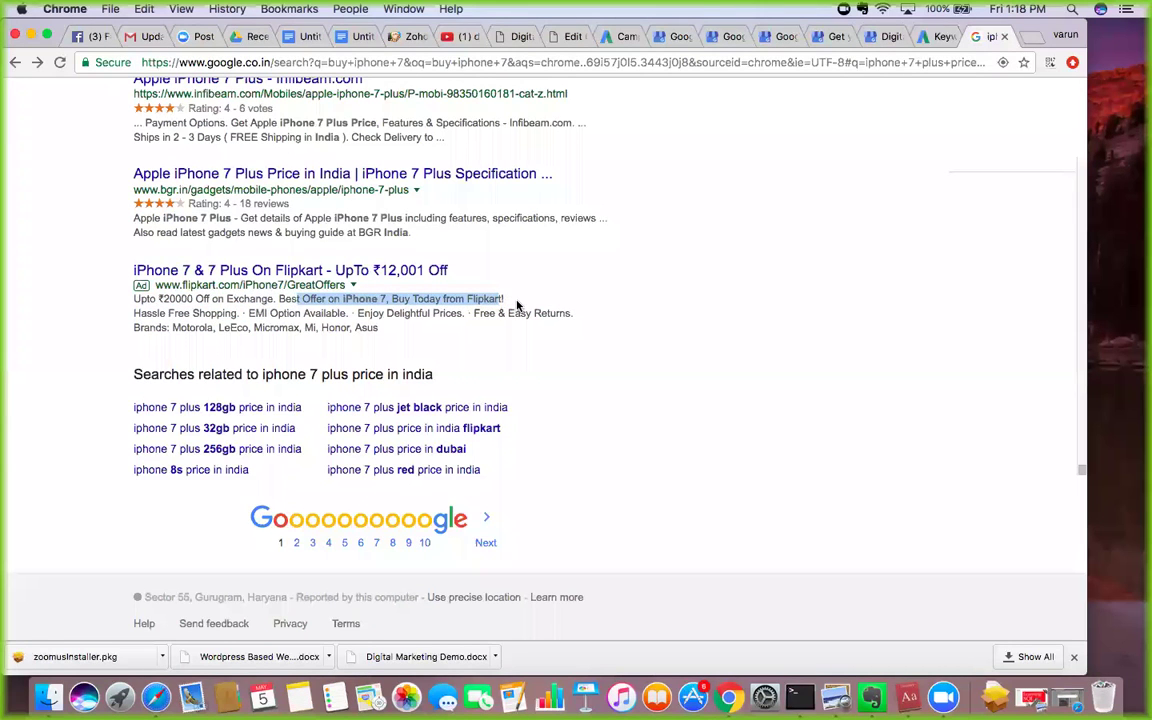
pyautogui.click(517, 304)
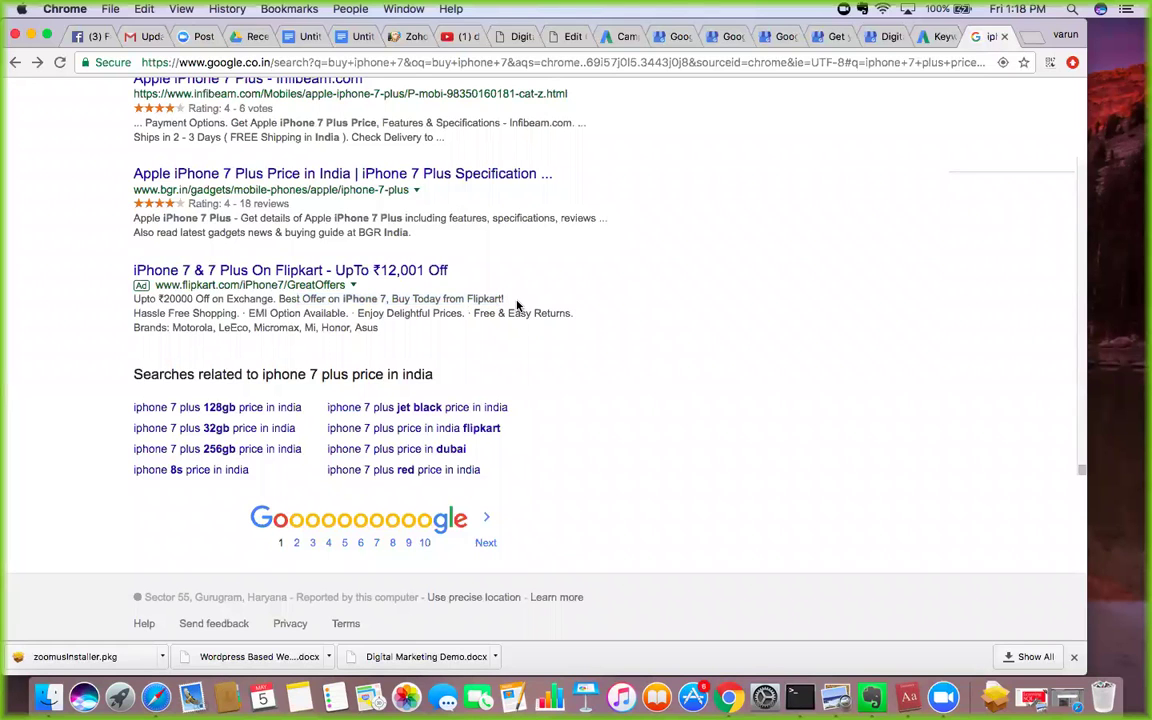
pyautogui.moveTo(134, 312); pyautogui.dragTo(448, 340)
pyautogui.moveTo(508, 298); pyautogui.dragTo(398, 338)
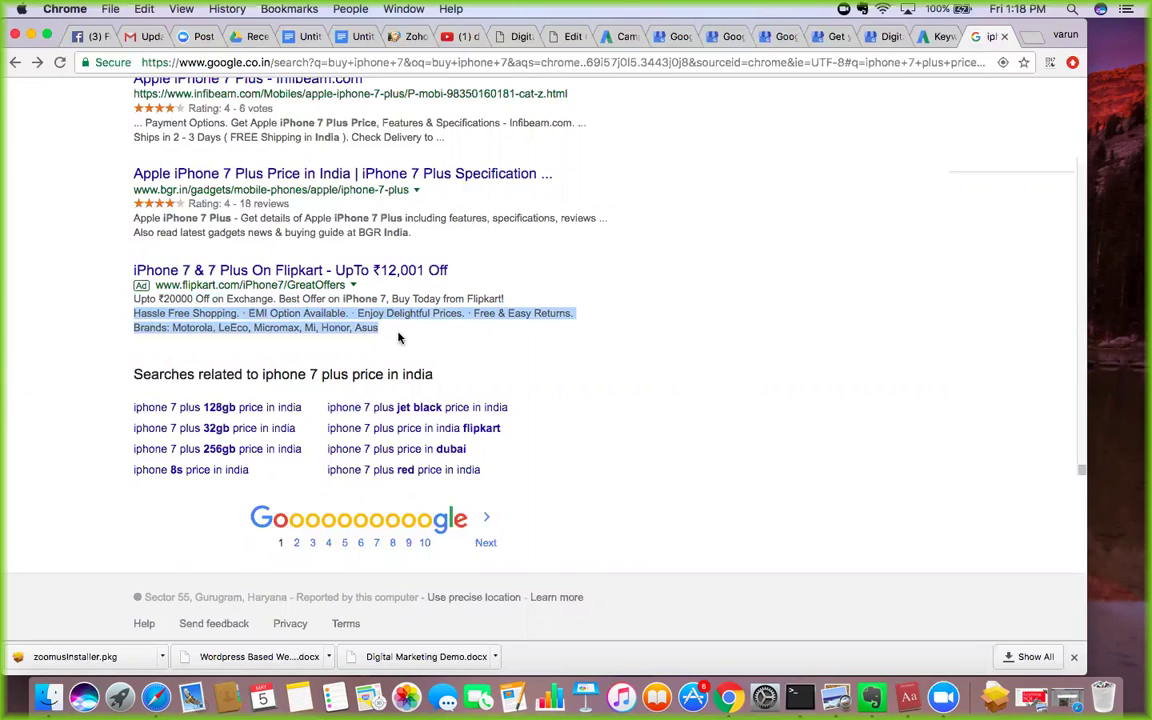
pyautogui.rightClick(390, 330)
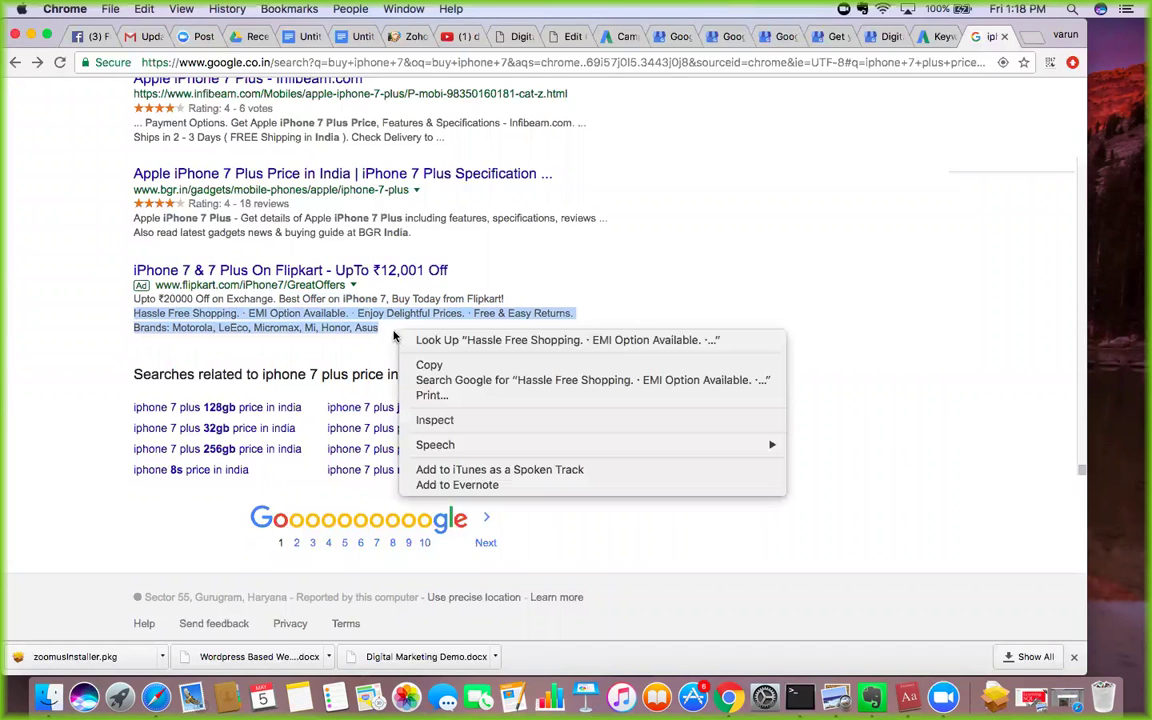
pyautogui.click(398, 318)
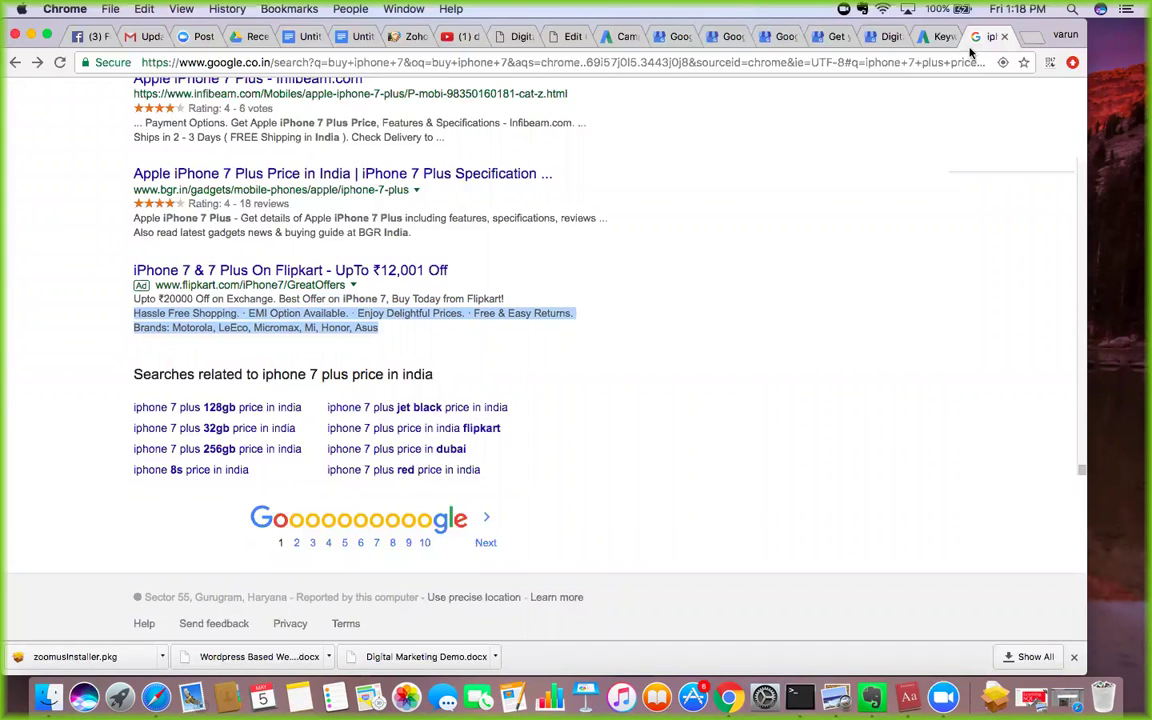
pyautogui.click(940, 36)
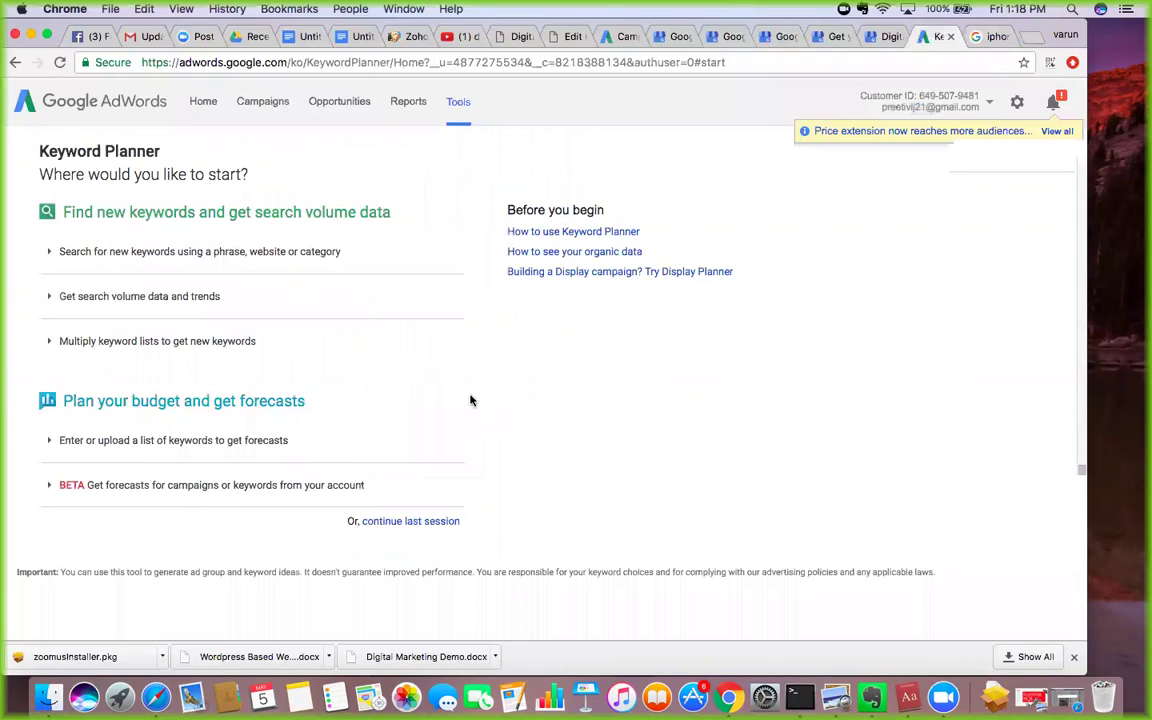
# - Back in the campaign settings, add and save a new callout reading 'Fresh Flowers'
pyautogui.click(607, 44)
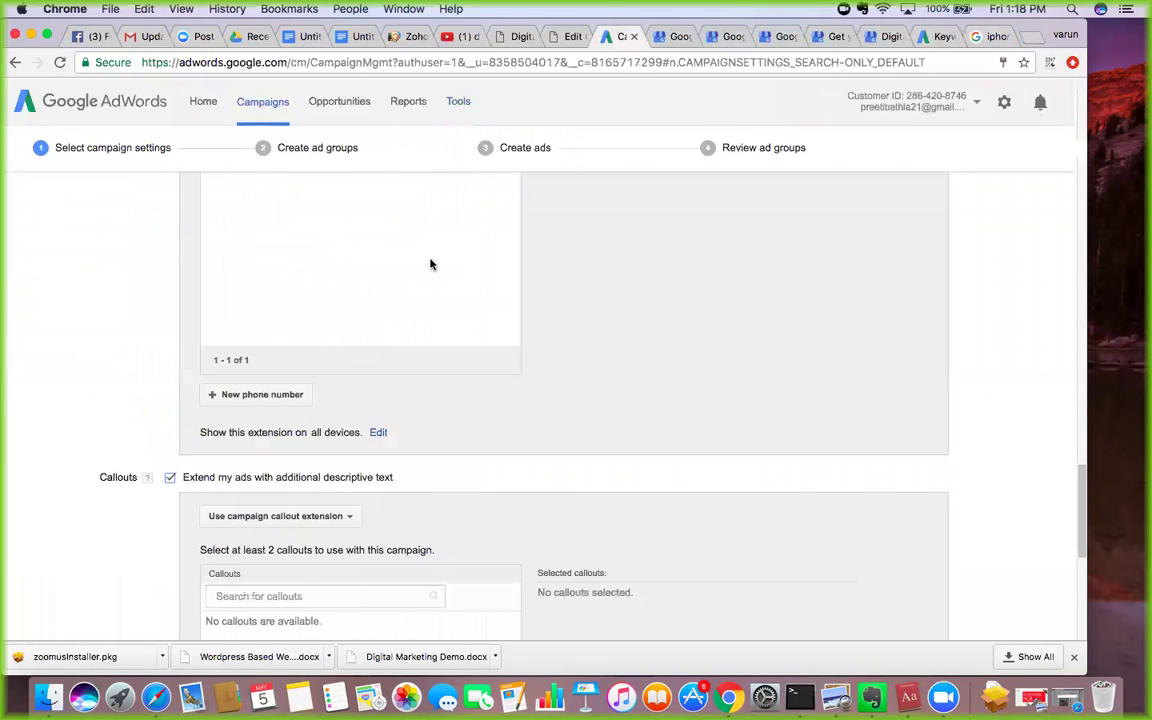
pyautogui.scroll(-5, 390, 509)
pyautogui.scroll(3, 390, 509)
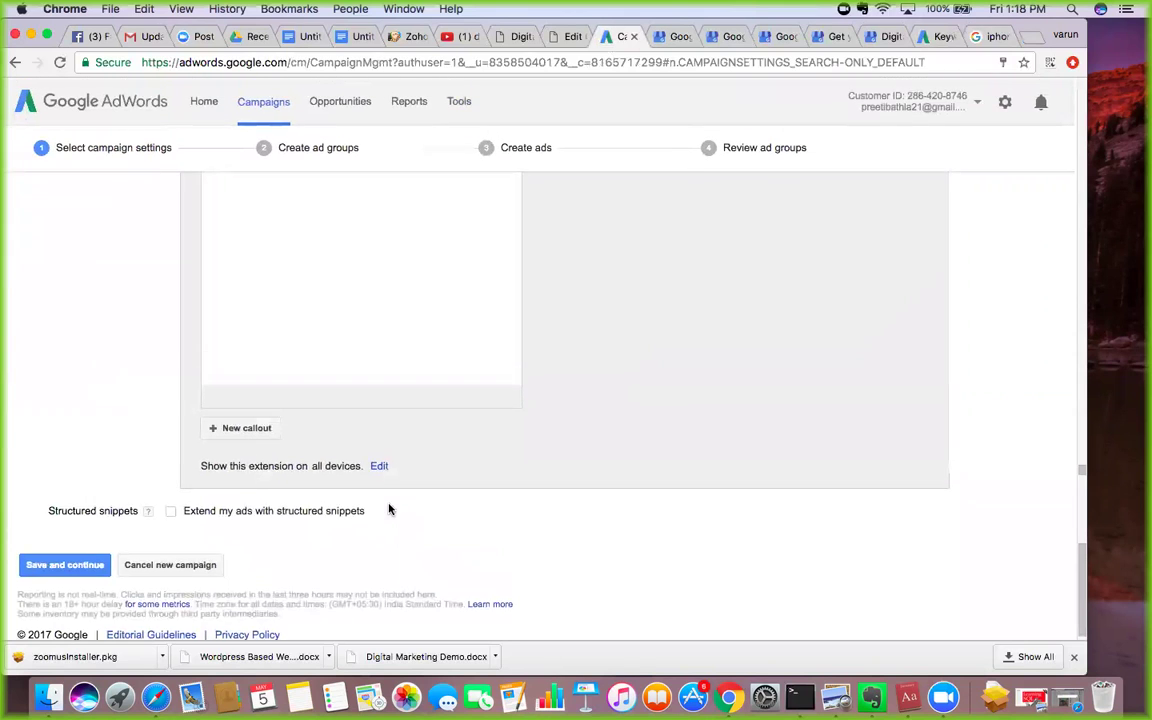
pyautogui.click(238, 525)
pyautogui.click(579, 324)
pyautogui.write('Fresh Flowers')
pyautogui.click(446, 431)
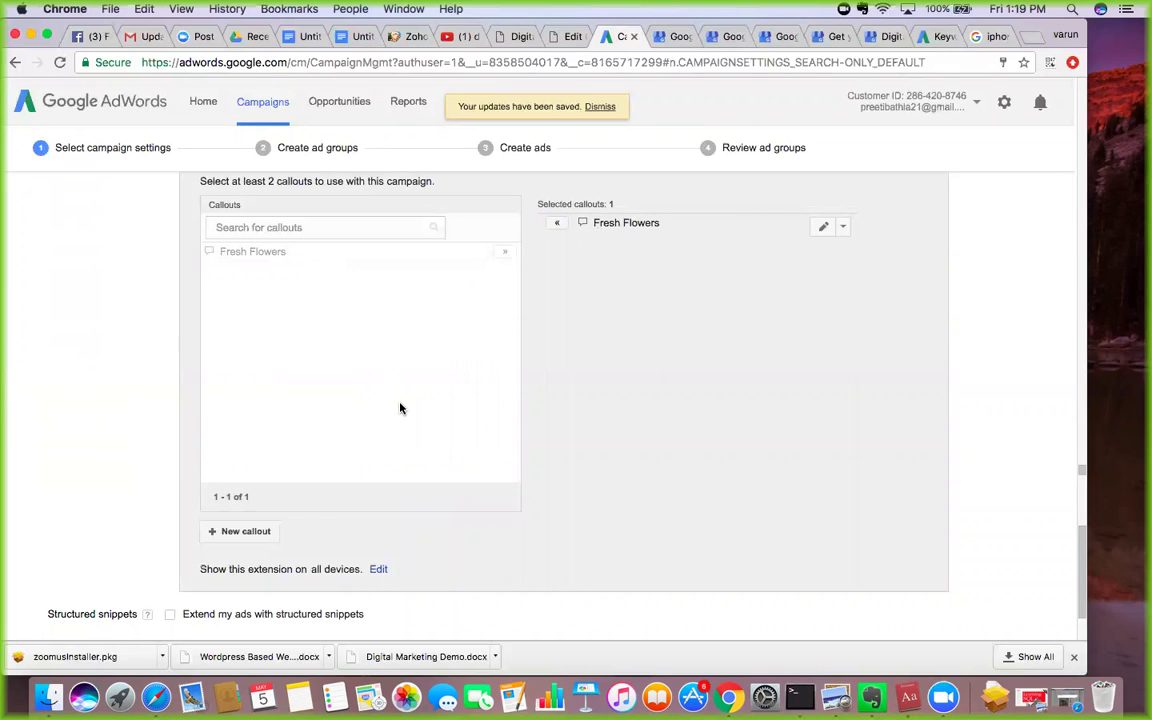
pyautogui.scroll(-3, 411, 569)
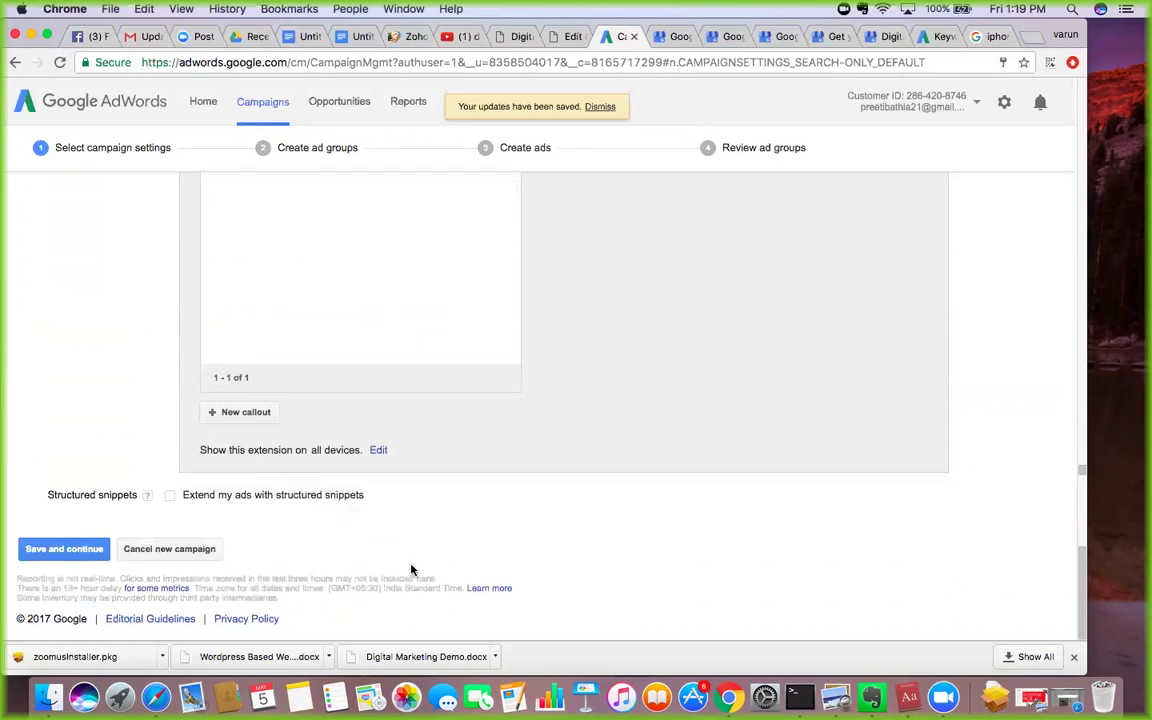
# - Tick 'Extend my ads with structured snippets', then go to the iPhone 7 Plus search results
pyautogui.click(172, 499)
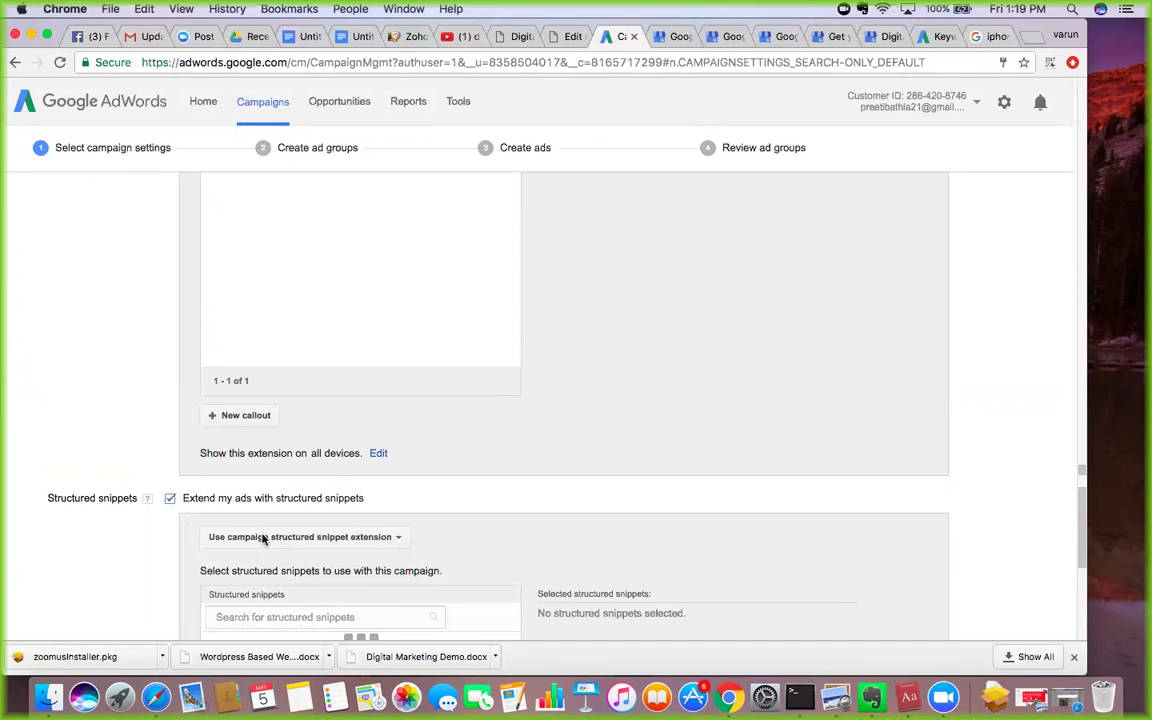
pyautogui.scroll(-4, 499, 571)
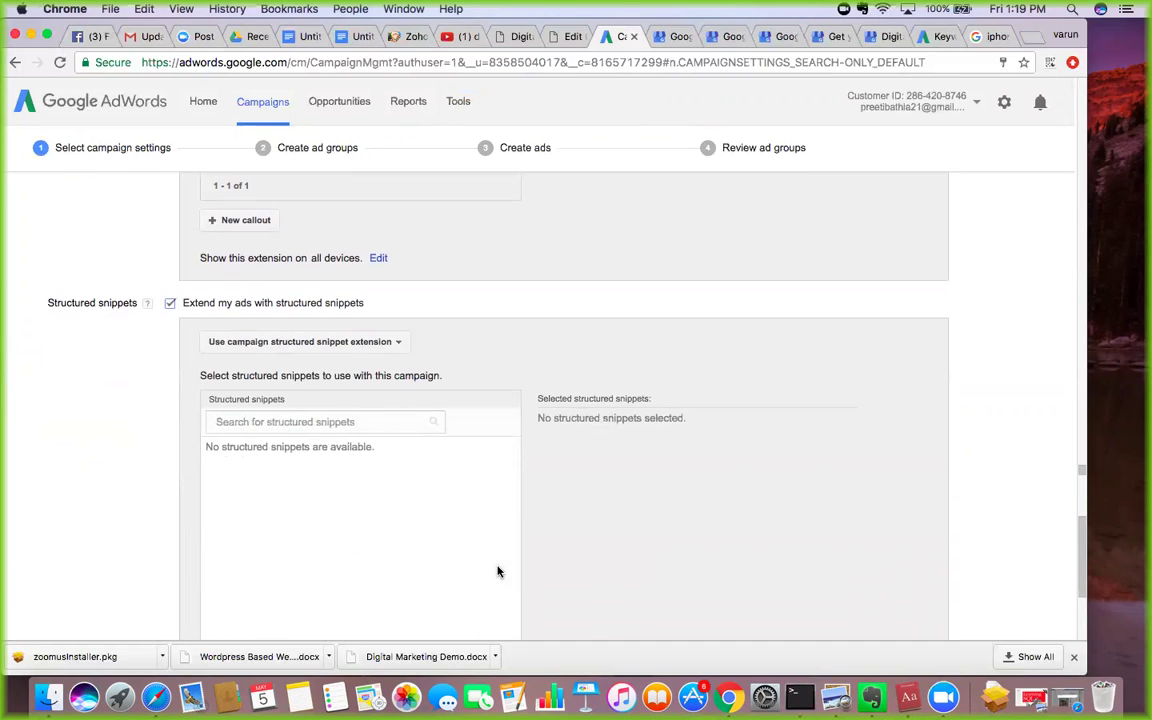
pyautogui.scroll(-4, 531, 531)
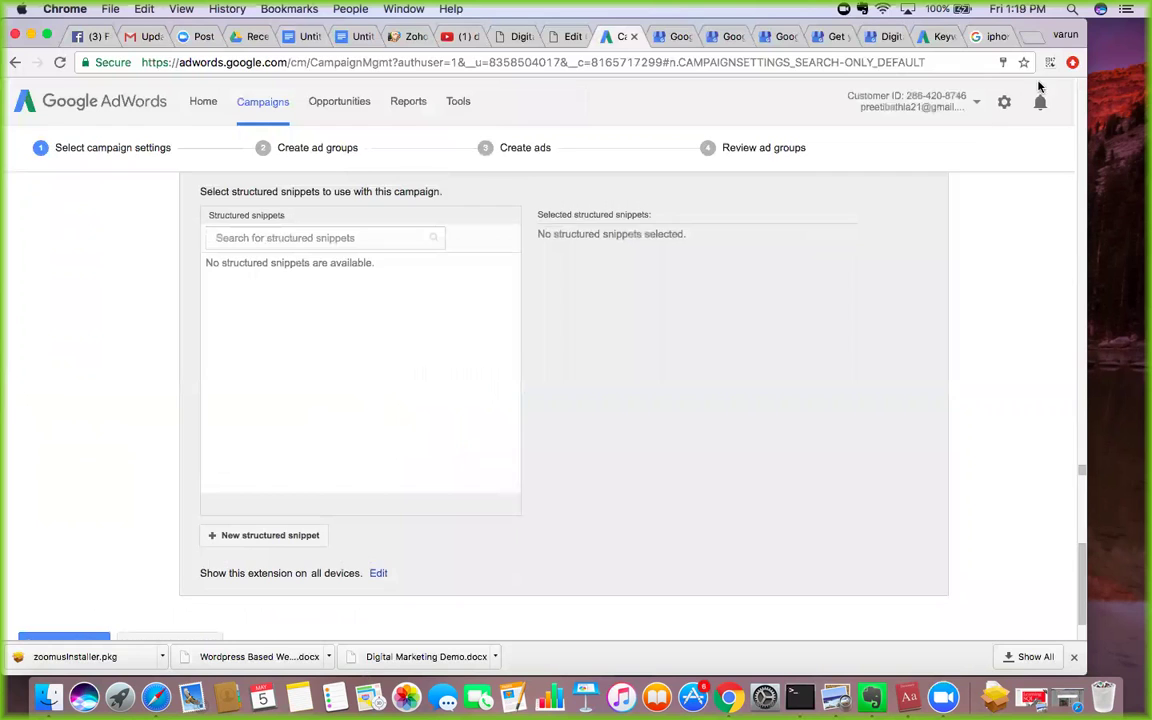
pyautogui.click(990, 36)
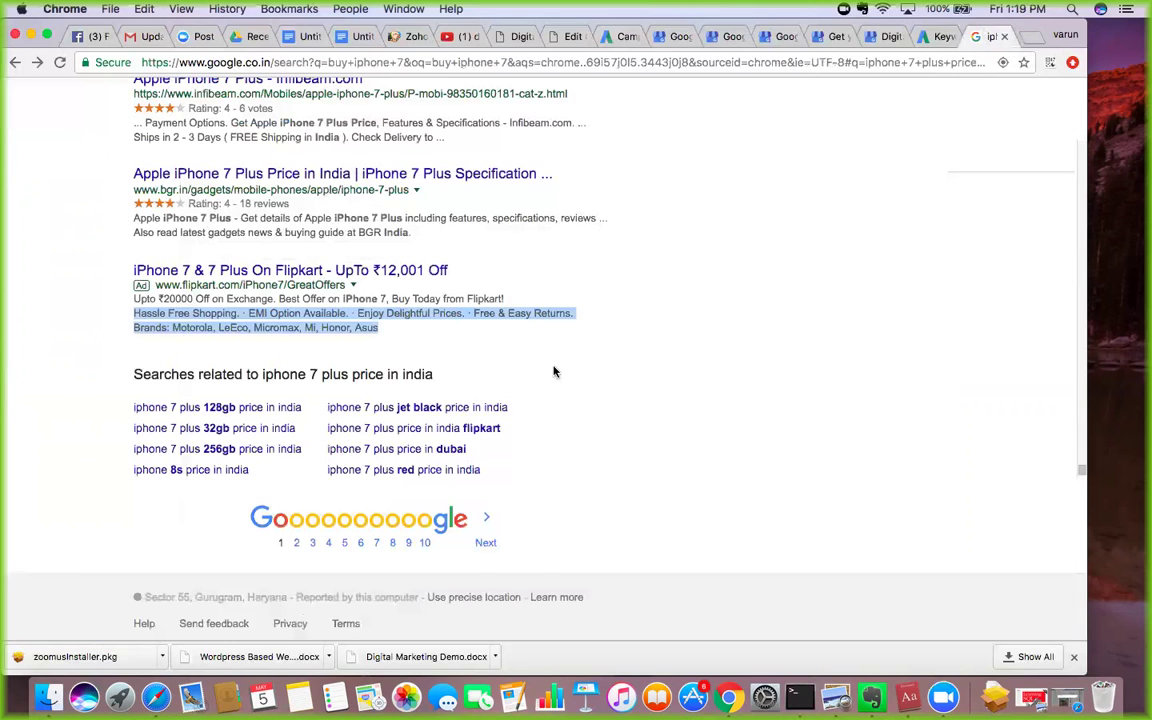
# - Highlight Free & Easy Returns and the Brands names in Flipkart's ad, then return to AdWords
pyautogui.click(329, 324)
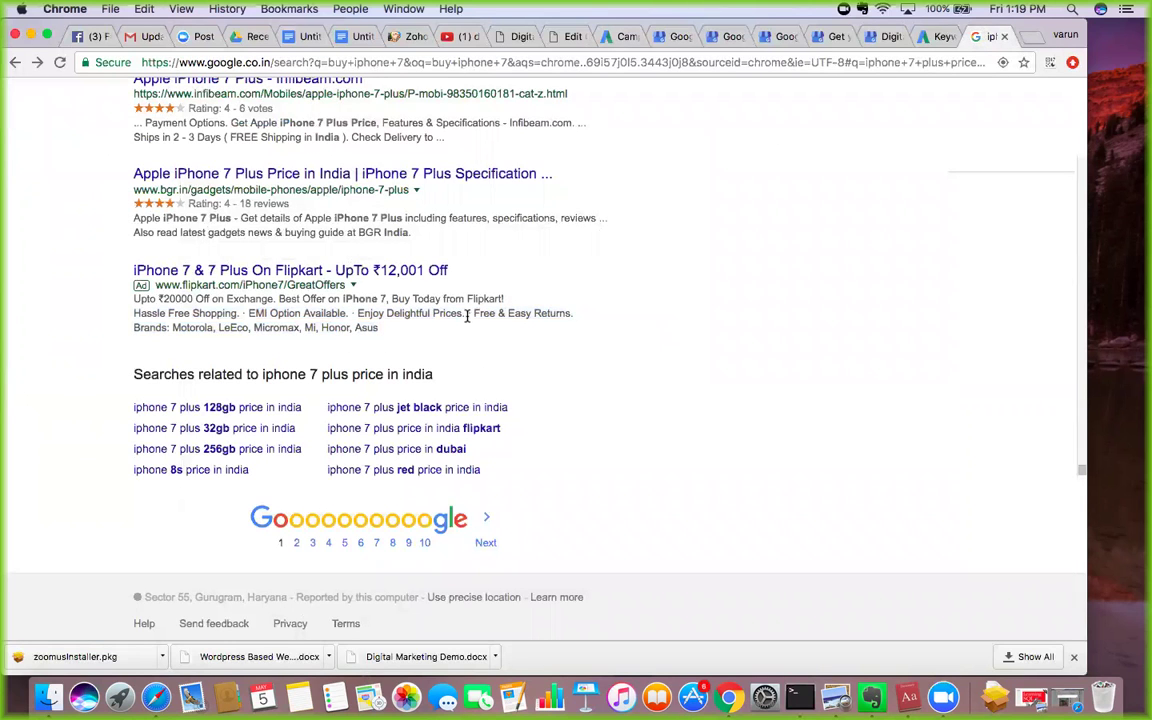
pyautogui.moveTo(470, 313); pyautogui.dragTo(588, 314)
pyautogui.moveTo(172, 327); pyautogui.dragTo(349, 327)
pyautogui.click(380, 340)
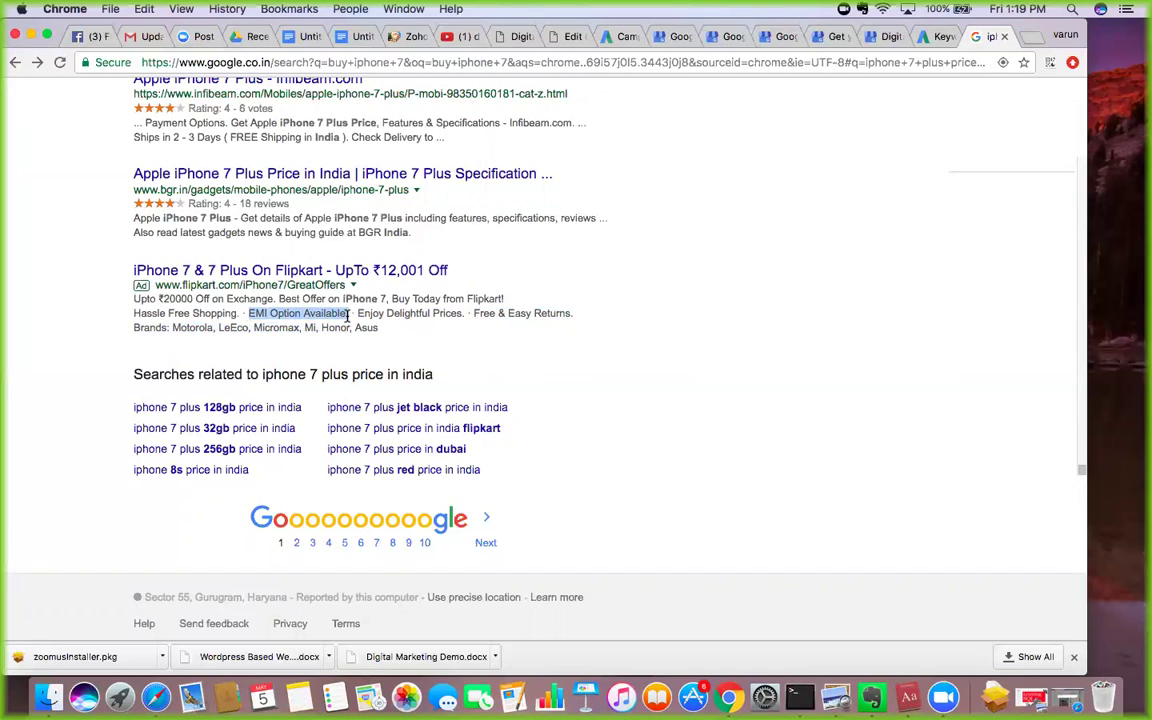
pyautogui.click(405, 296)
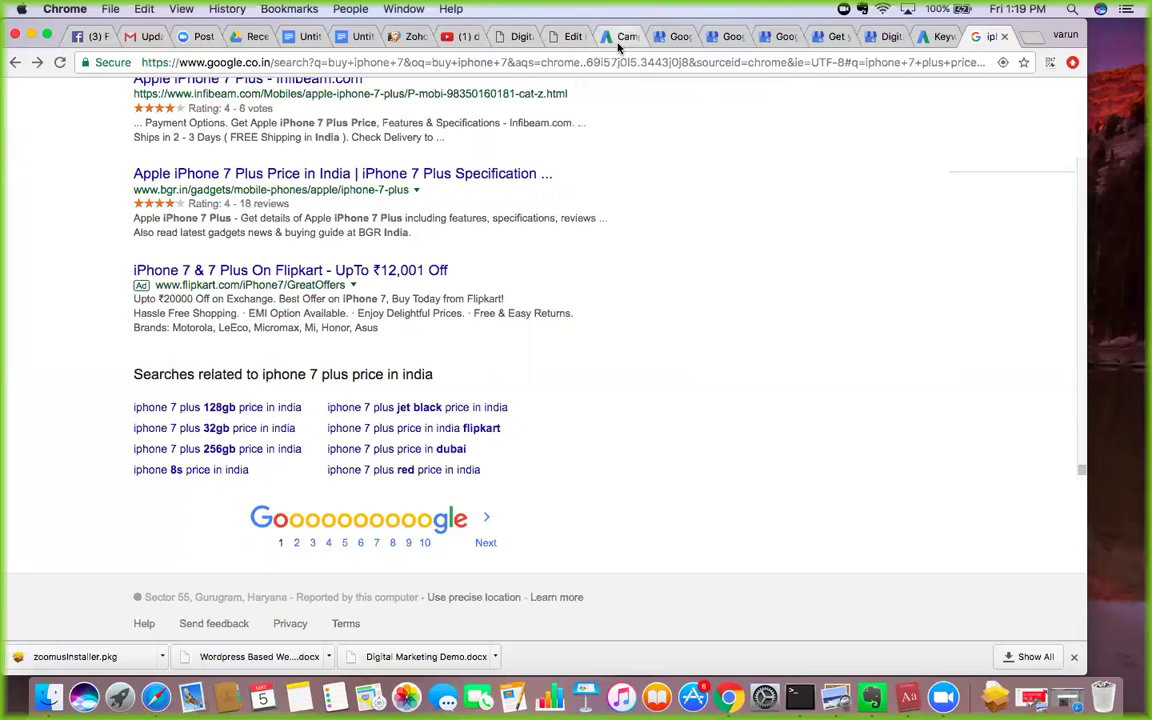
pyautogui.click(618, 37)
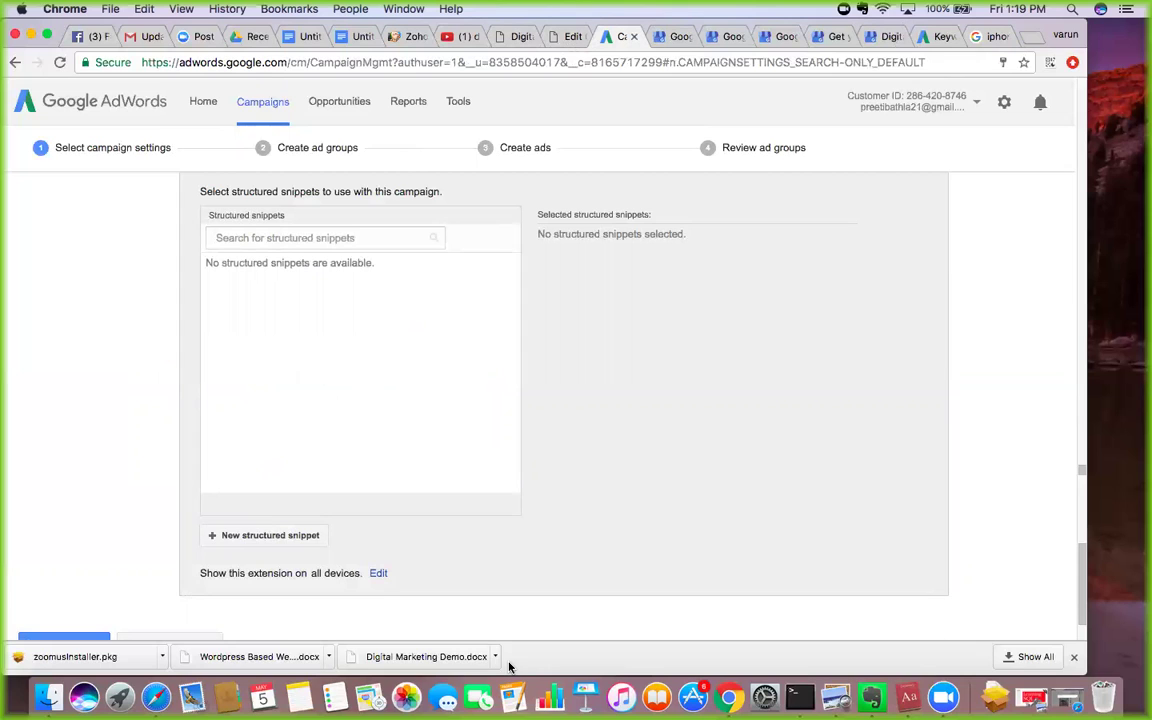
pyautogui.click(274, 533)
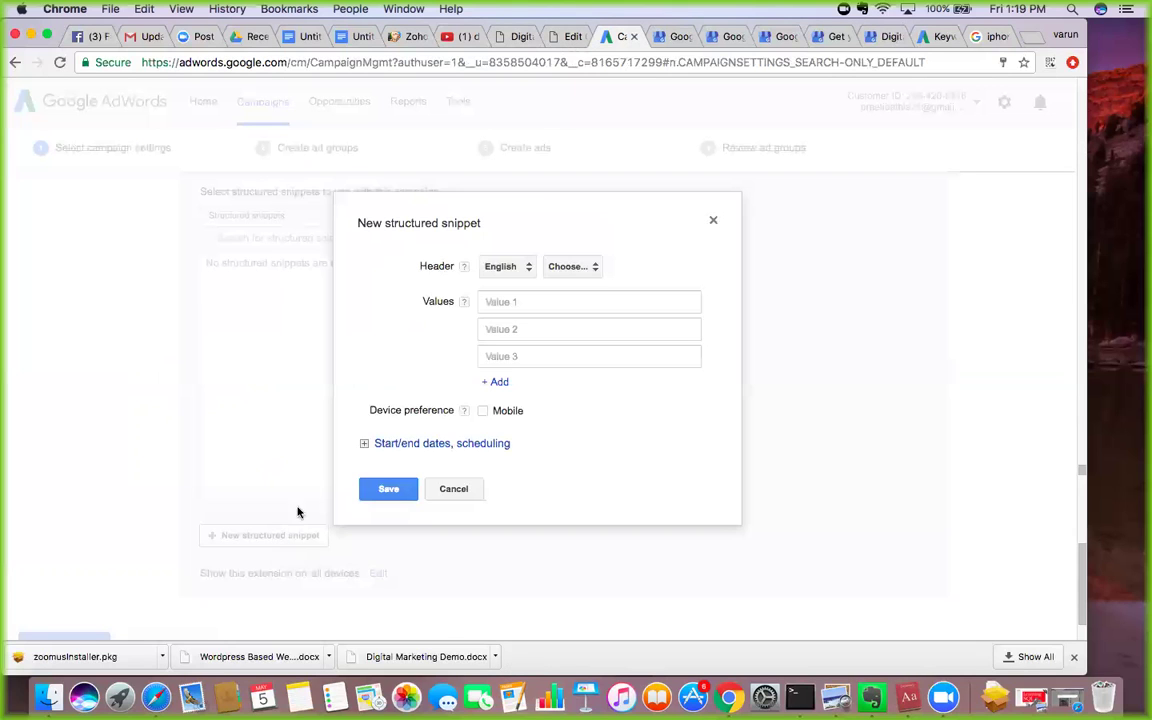
pyautogui.click(515, 272)
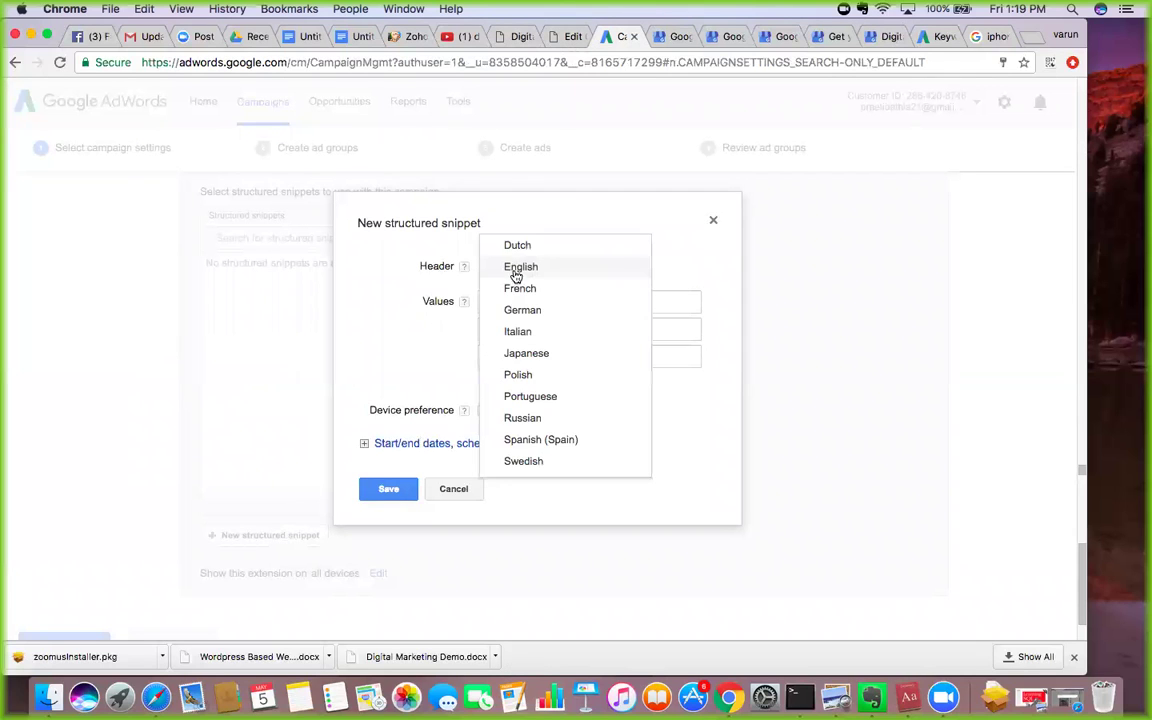
pyautogui.click(556, 205)
pyautogui.click(576, 266)
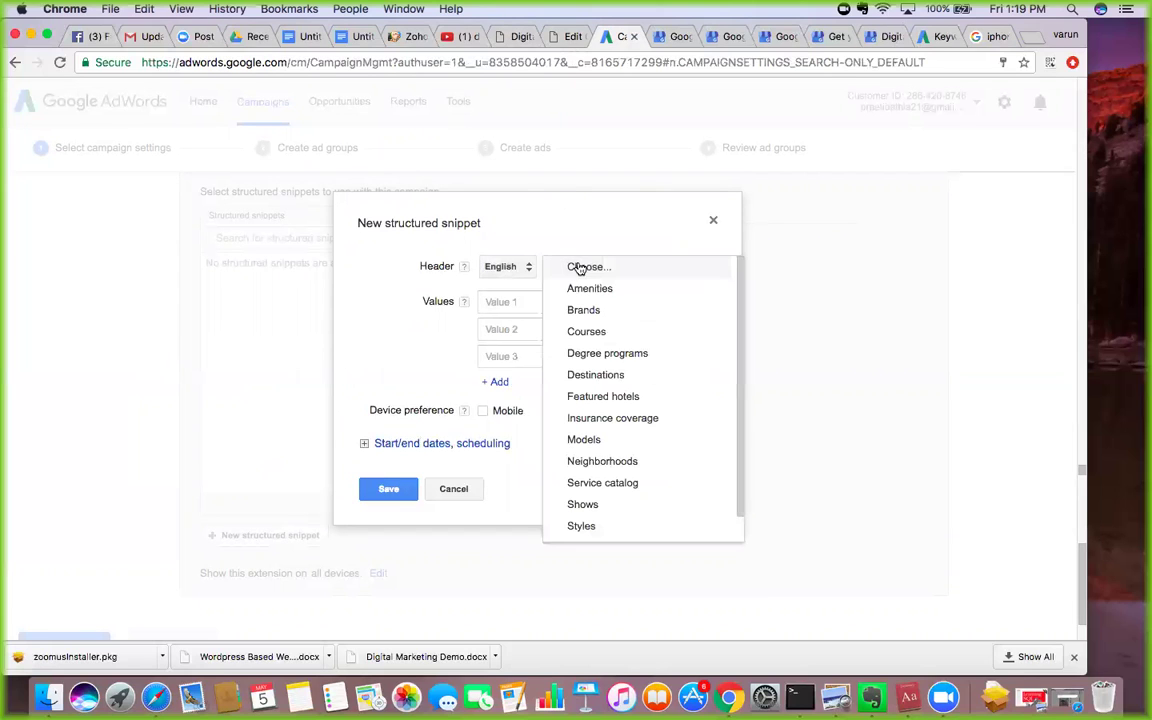
pyautogui.click(605, 311)
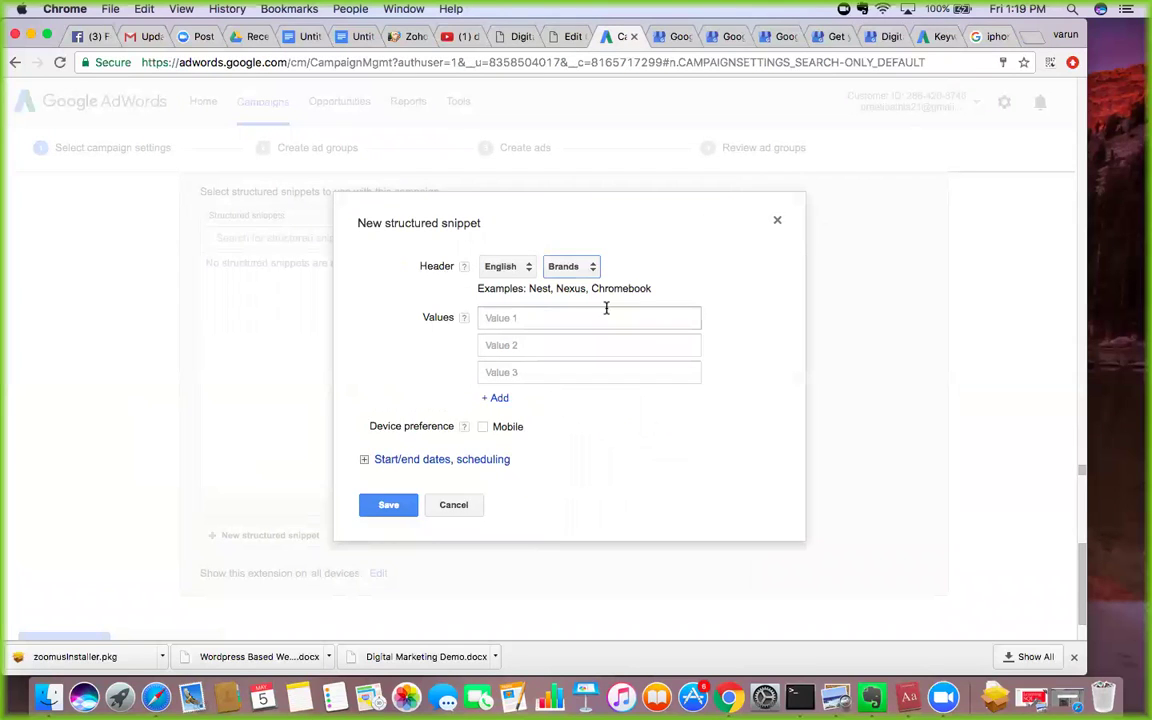
pyautogui.click(555, 313)
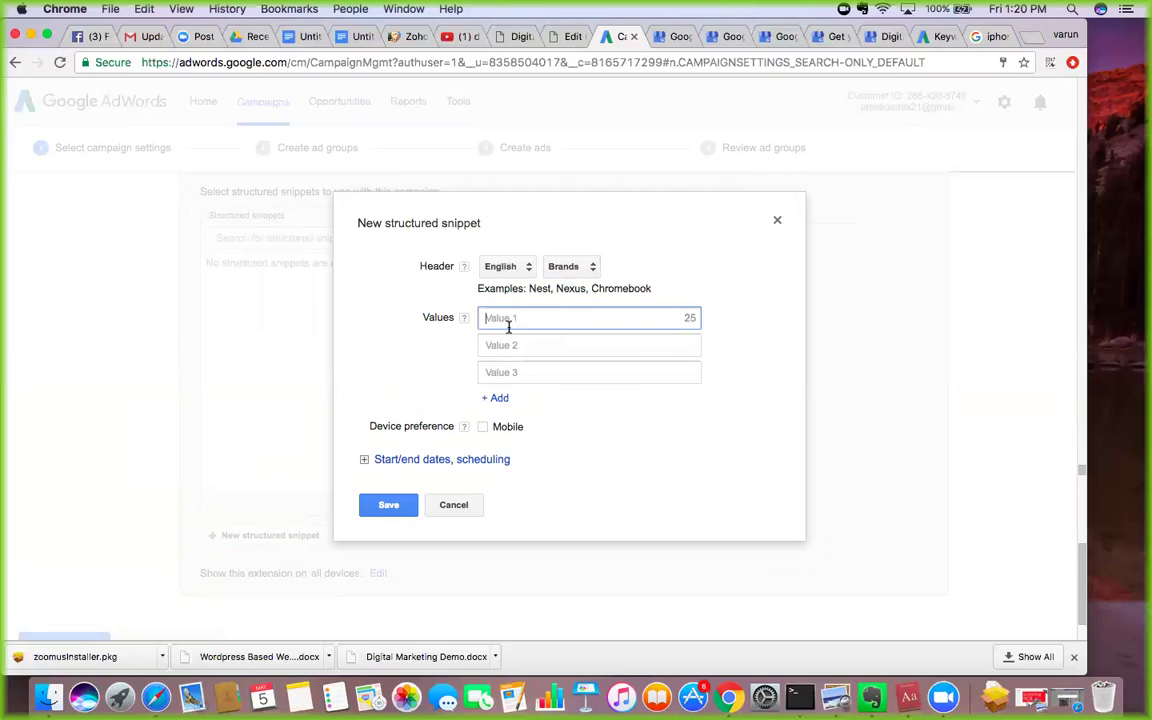
pyautogui.press('Tab')
pyautogui.click(524, 375)
pyautogui.click(524, 345)
pyautogui.click(524, 321)
pyautogui.click(526, 345)
pyautogui.click(527, 372)
pyautogui.click(527, 316)
pyautogui.click(531, 347)
pyautogui.click(532, 366)
pyautogui.click(542, 320)
pyautogui.scroll(1, 440, 505)
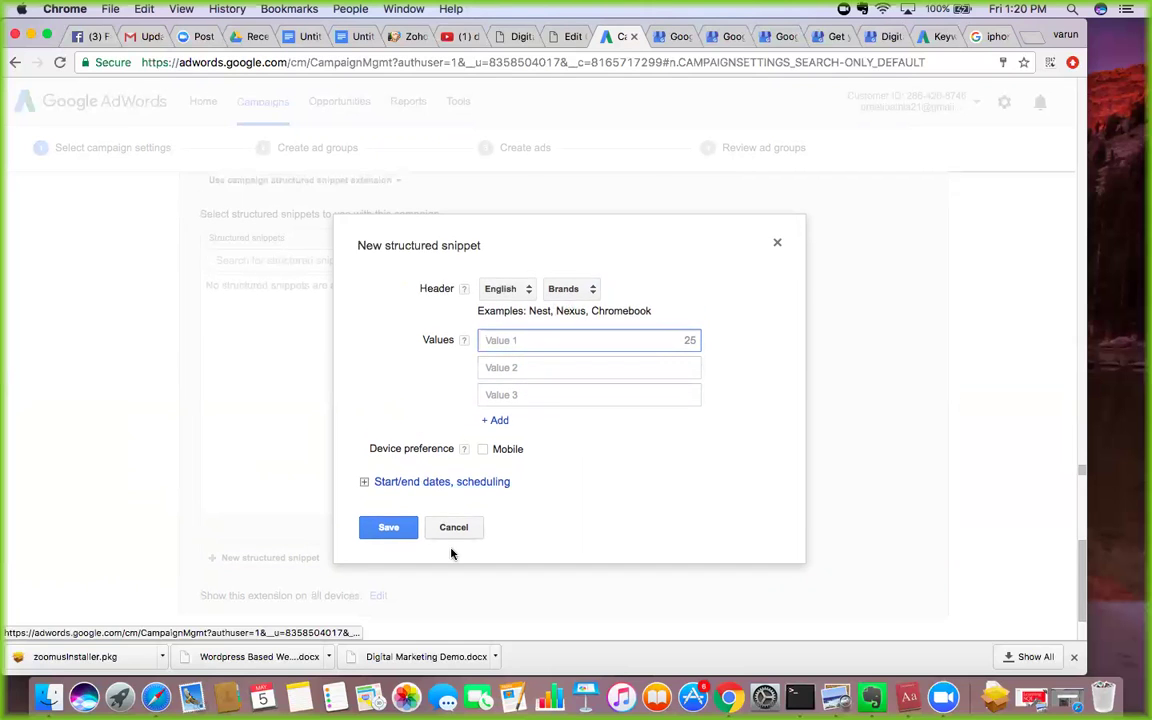
pyautogui.click(455, 535)
pyautogui.scroll(-2, 561, 570)
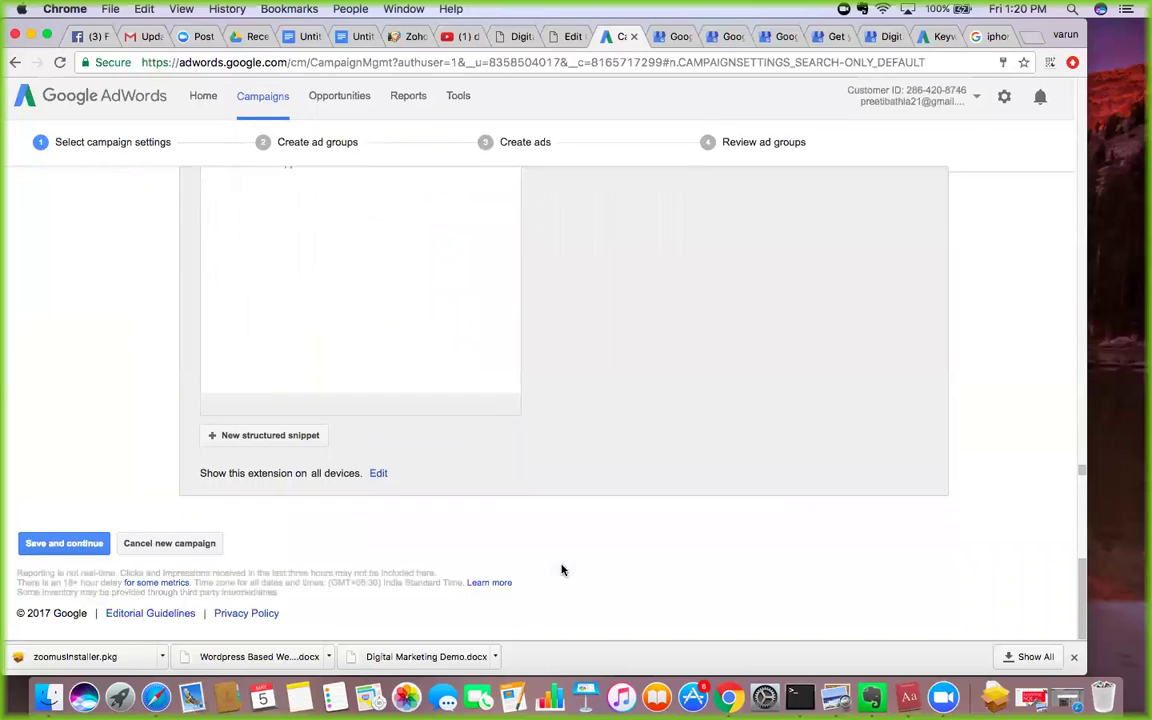
pyautogui.scroll(6, 561, 570)
pyautogui.scroll(-4, 561, 570)
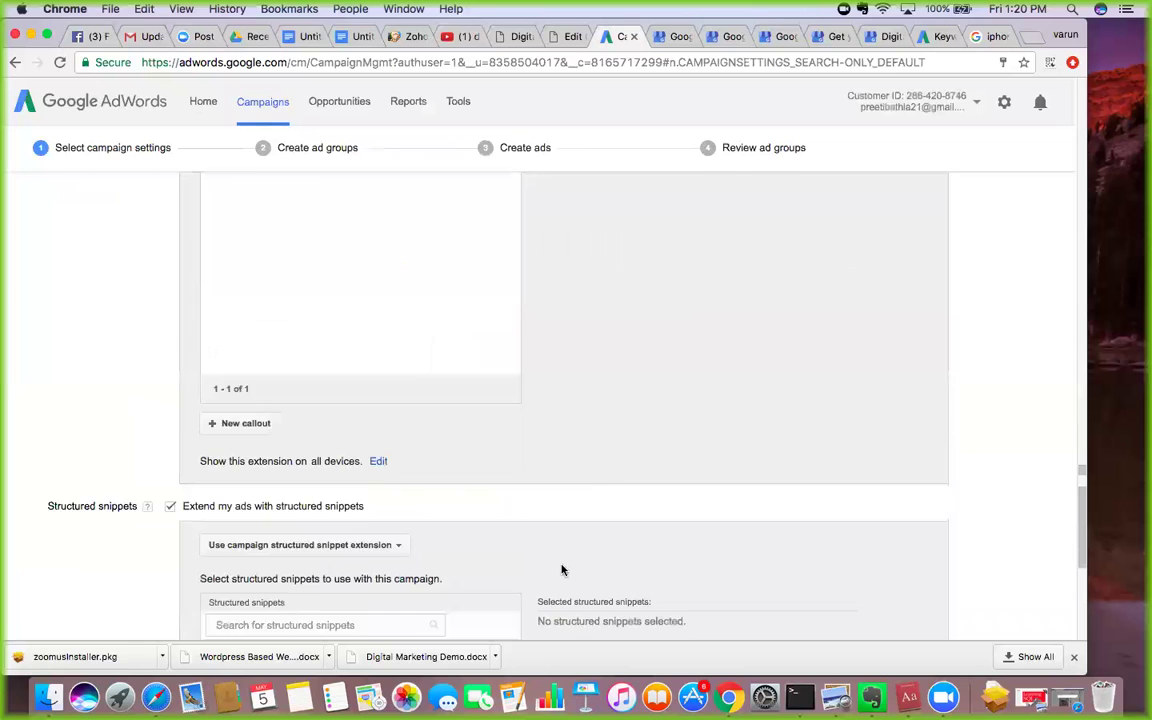
pyautogui.scroll(5, 561, 570)
pyautogui.scroll(6, 561, 570)
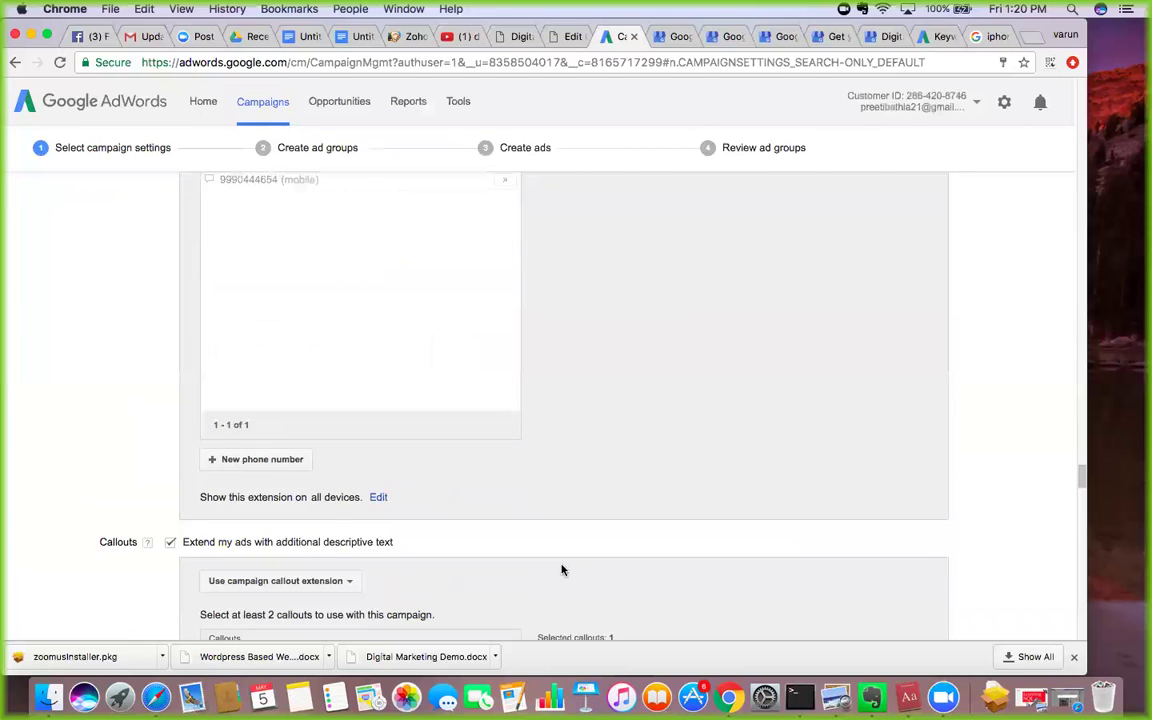
pyautogui.scroll(2, 561, 570)
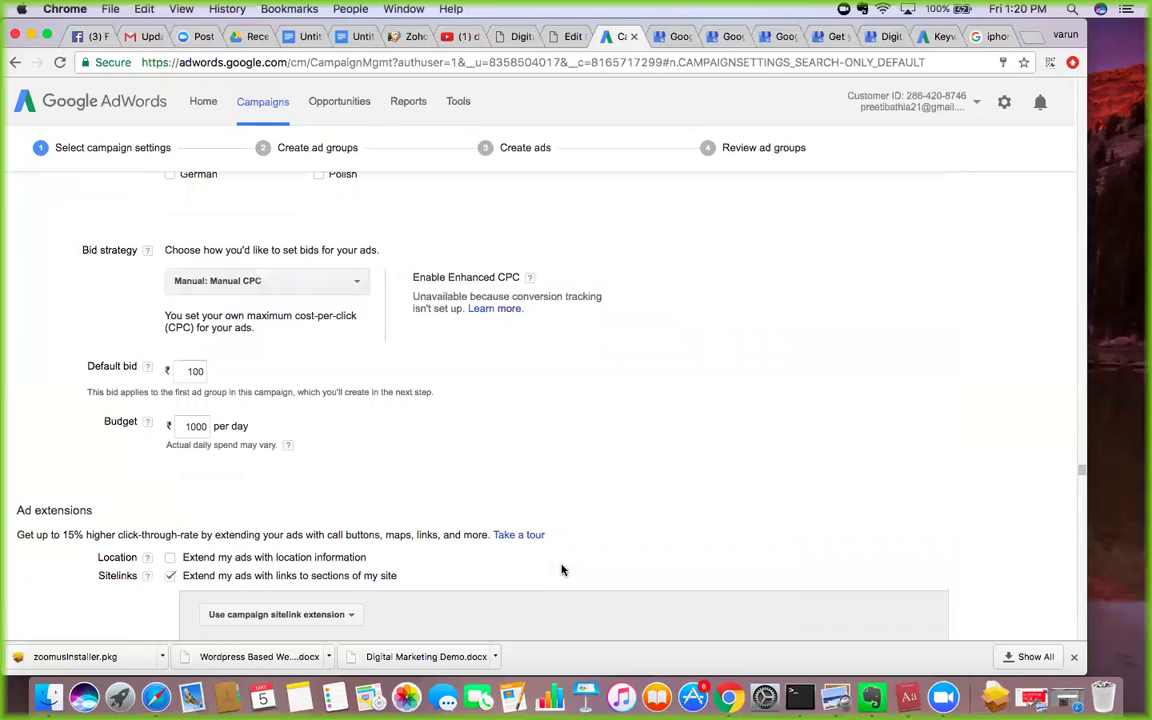
pyautogui.scroll(4, 561, 570)
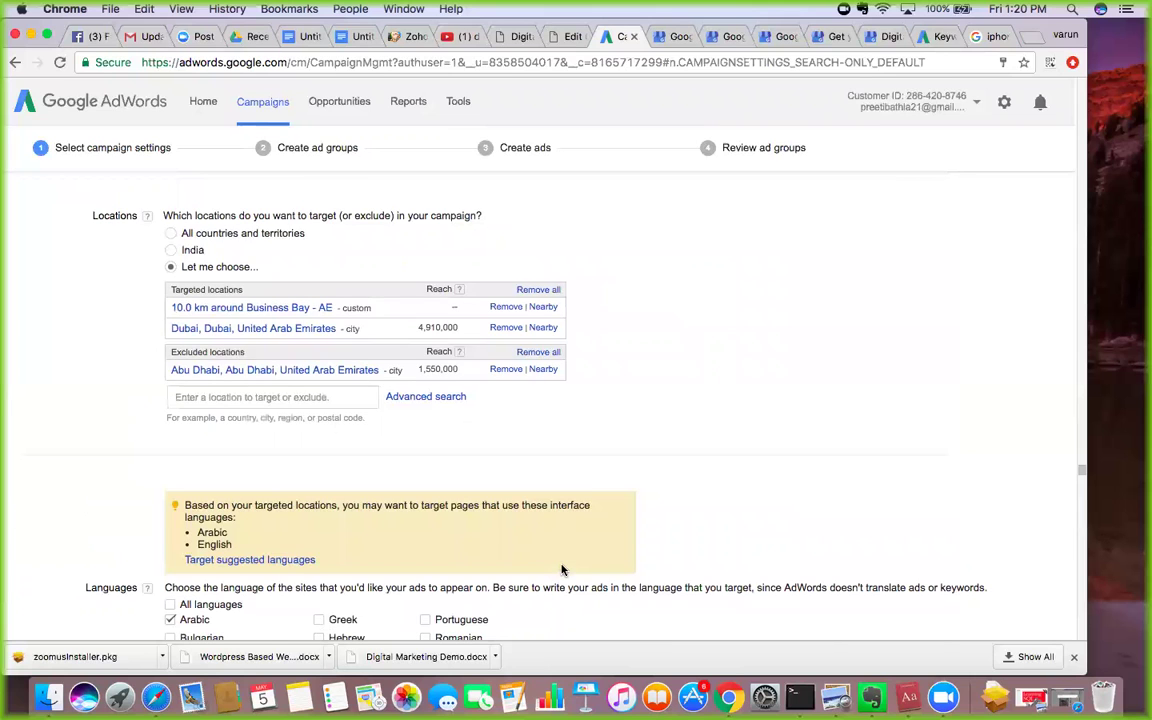
pyautogui.scroll(-2, 578, 399)
pyautogui.scroll(-8, 576, 399)
pyautogui.scroll(-10, 576, 399)
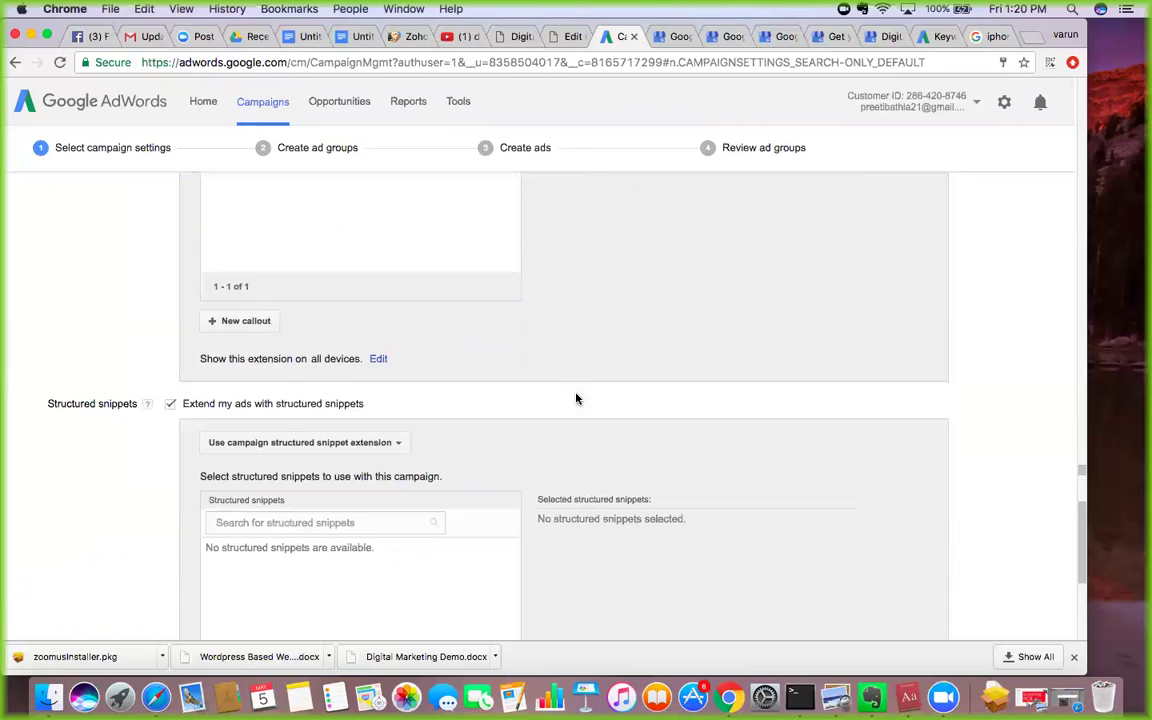
pyautogui.scroll(-3, 576, 399)
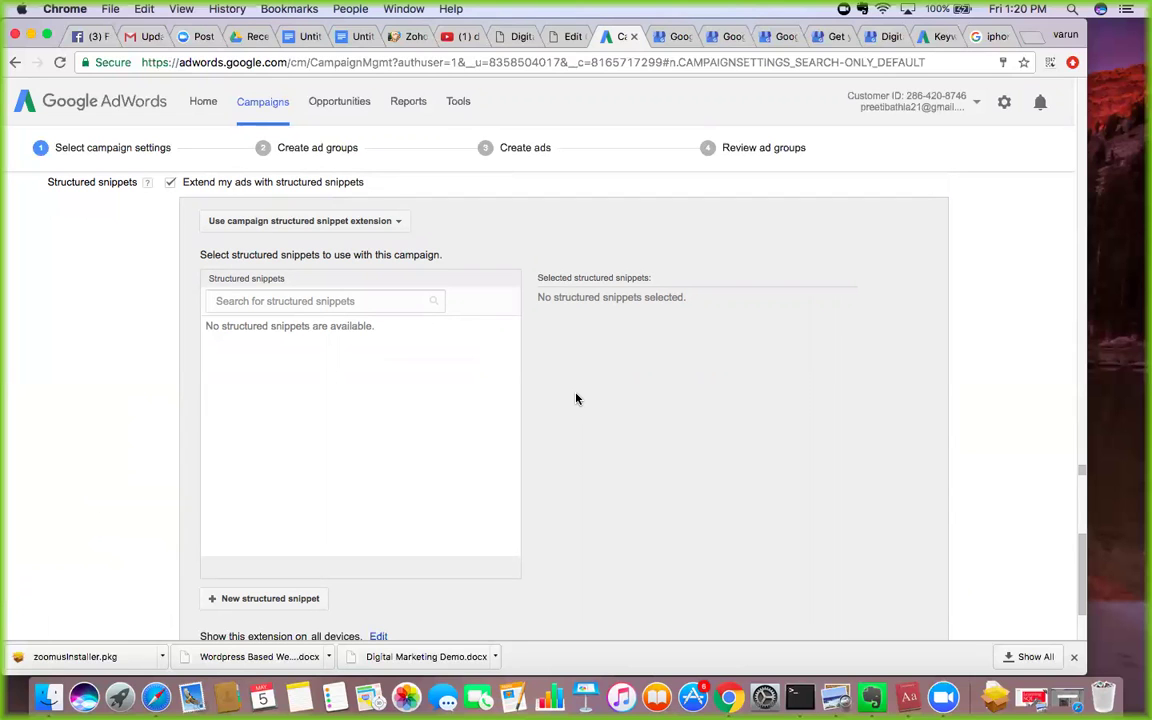
pyautogui.scroll(-3, 576, 399)
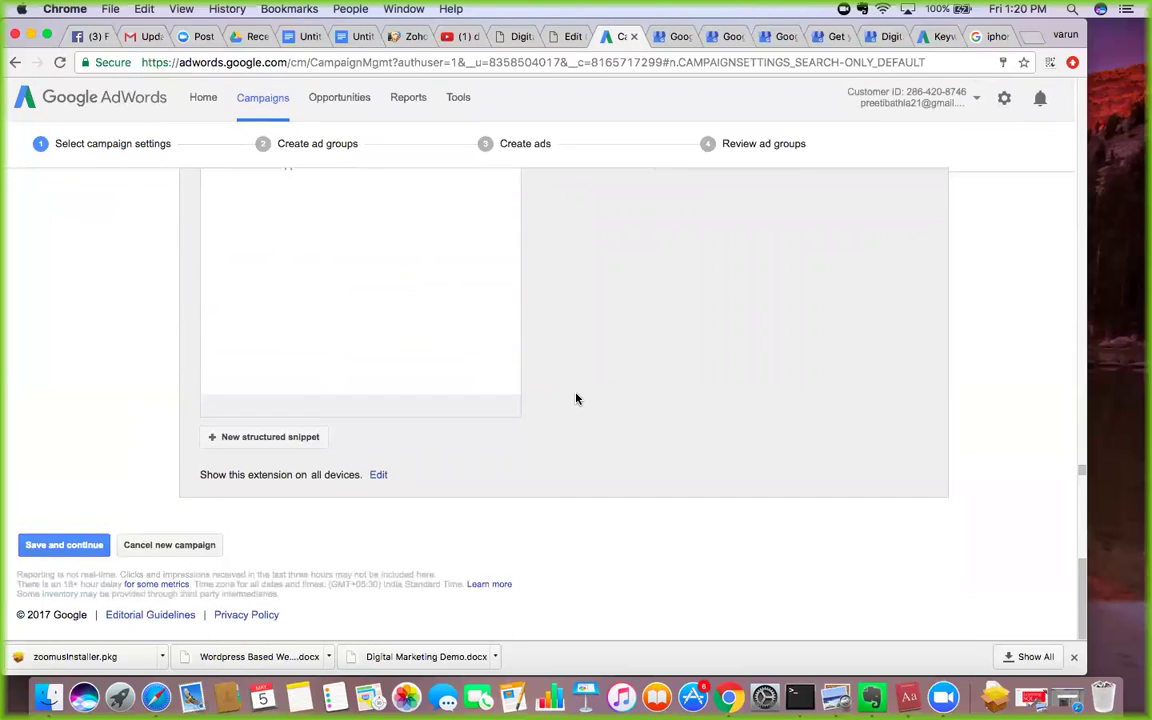
pyautogui.scroll(5, 576, 399)
pyautogui.scroll(-5, 576, 399)
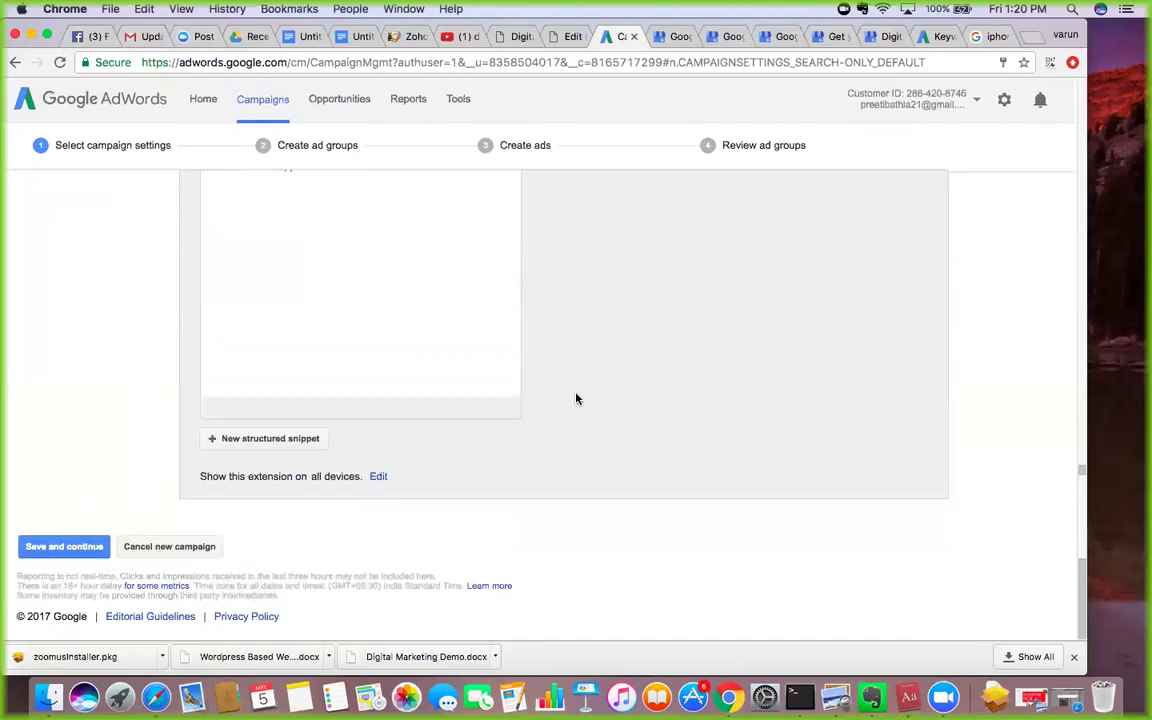
pyautogui.scroll(1, 576, 399)
pyautogui.scroll(10, 576, 399)
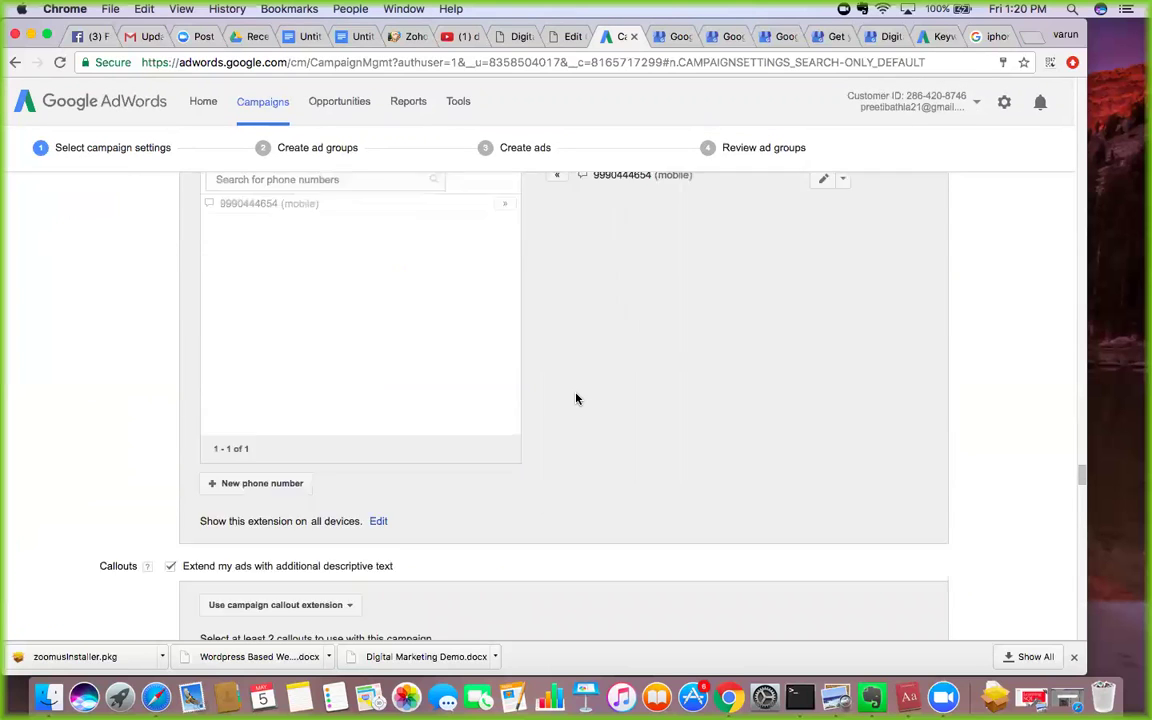
pyautogui.scroll(10, 576, 399)
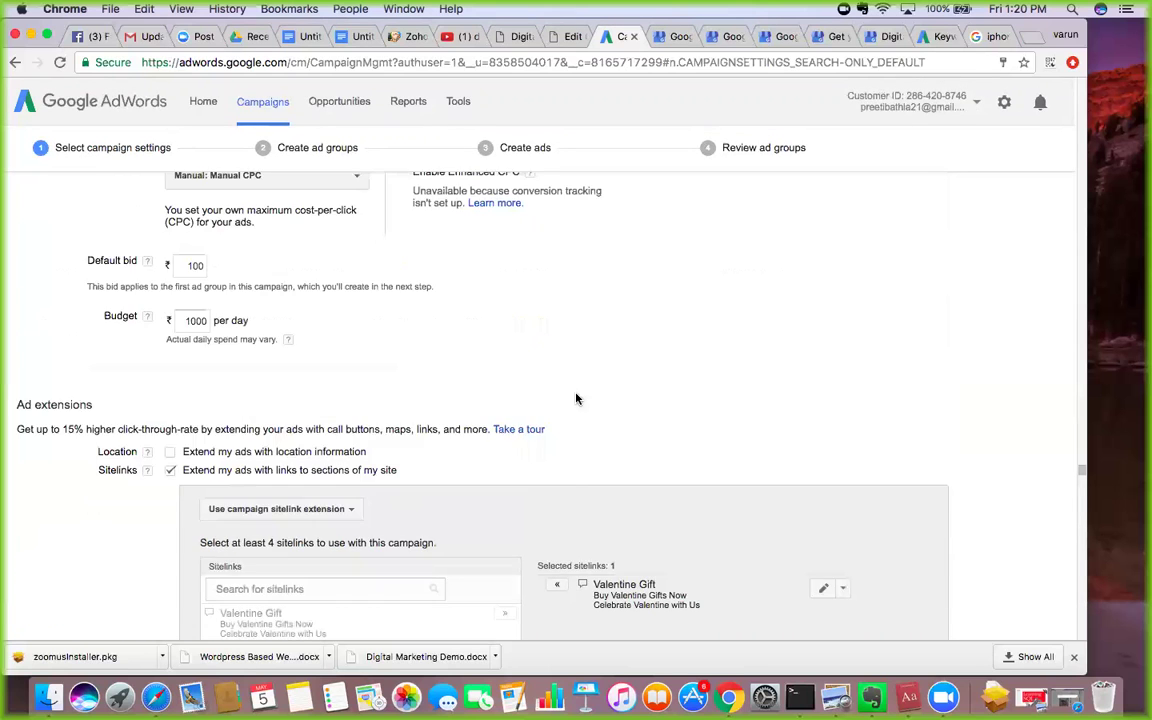
pyautogui.scroll(-12, 576, 399)
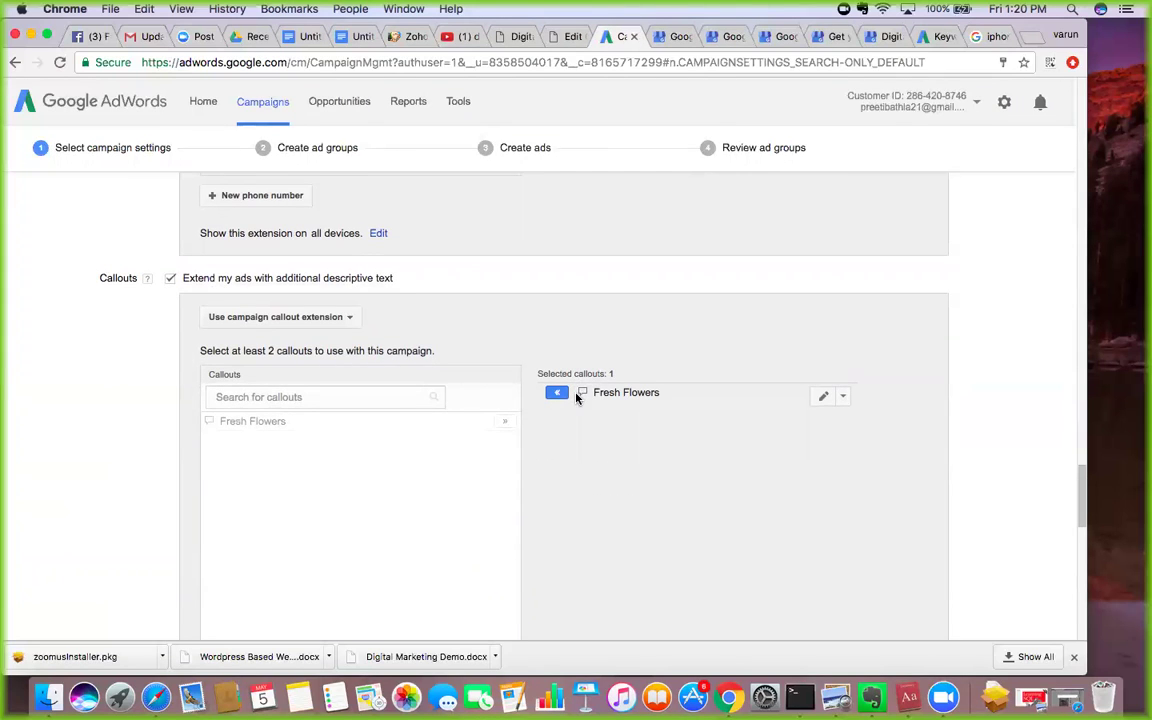
pyautogui.scroll(-10, 576, 398)
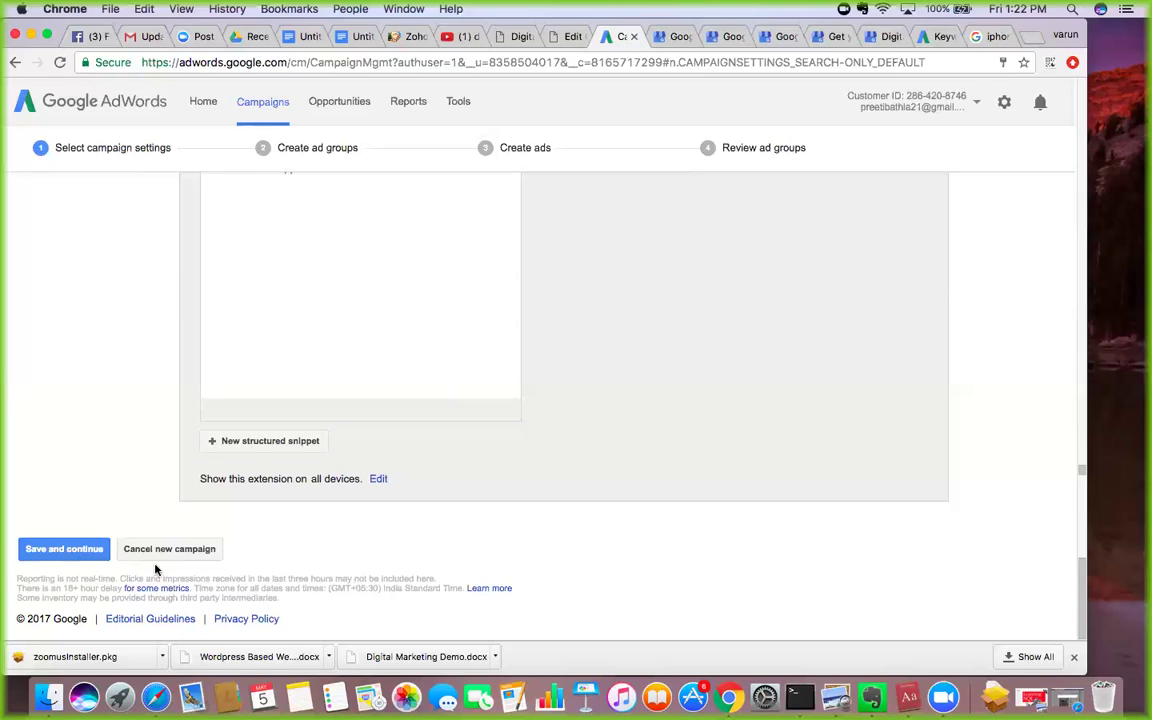
# - Scroll through the campaign settings to check the configured extensions
pyautogui.click(58, 550)
pyautogui.scroll(10, 541, 399)
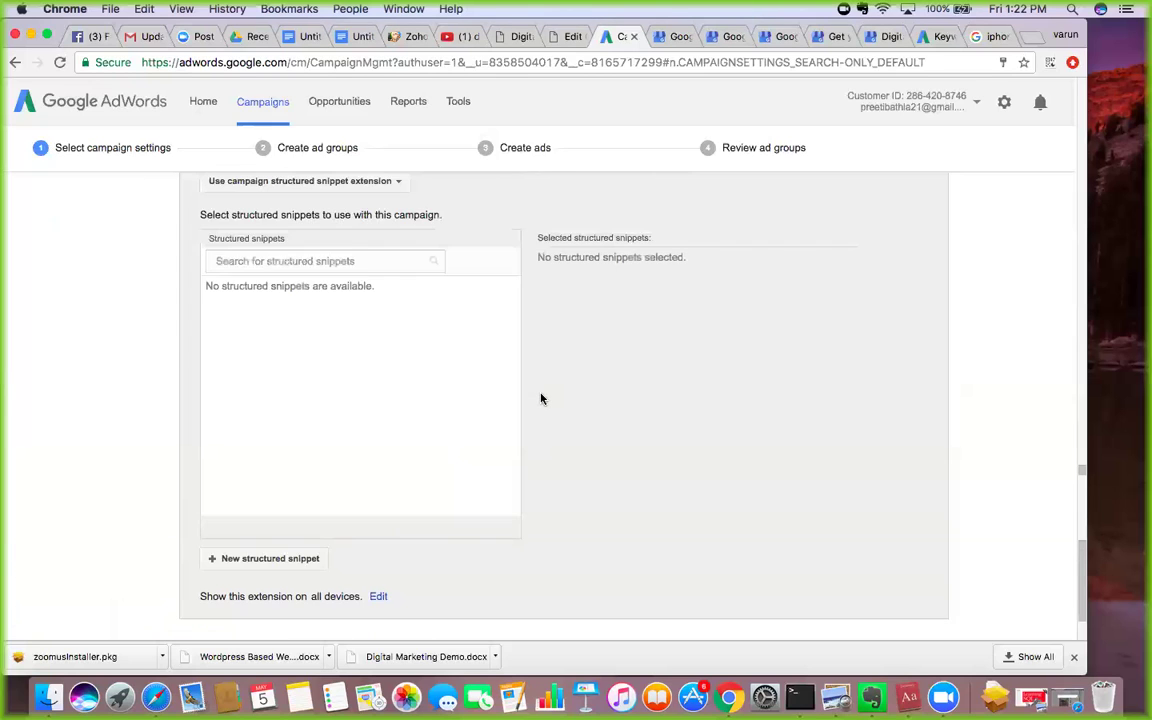
pyautogui.scroll(20, 541, 399)
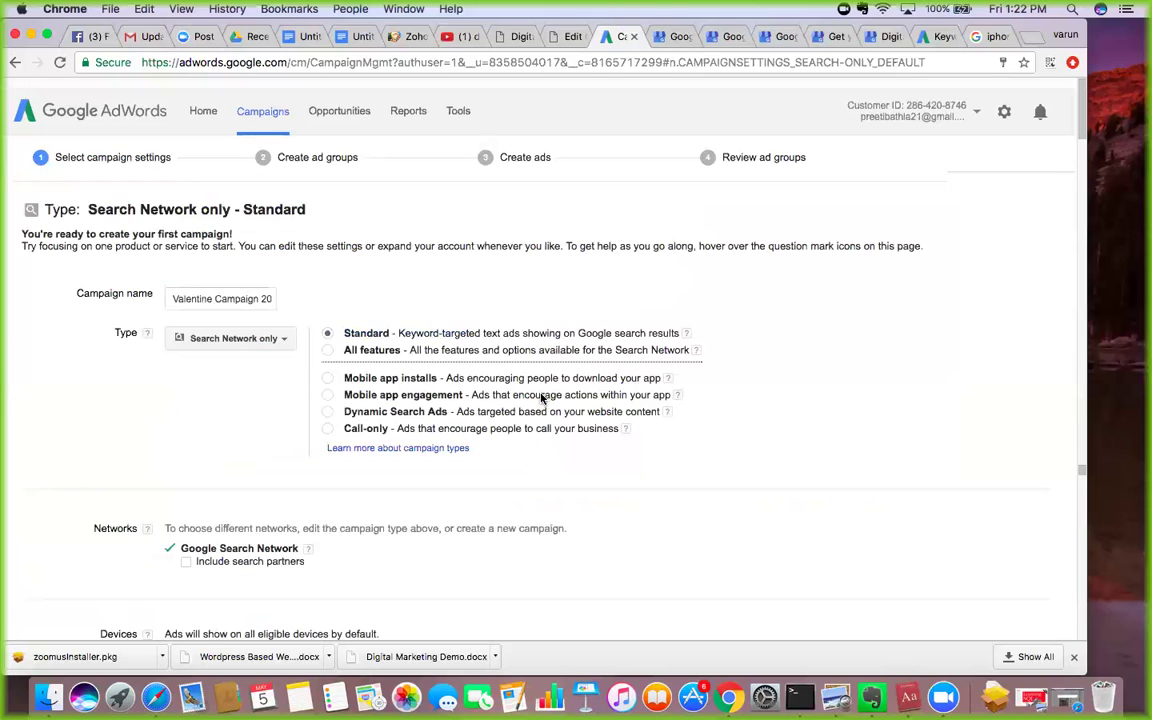
pyautogui.scroll(-10, 541, 399)
pyautogui.scroll(-20, 541, 399)
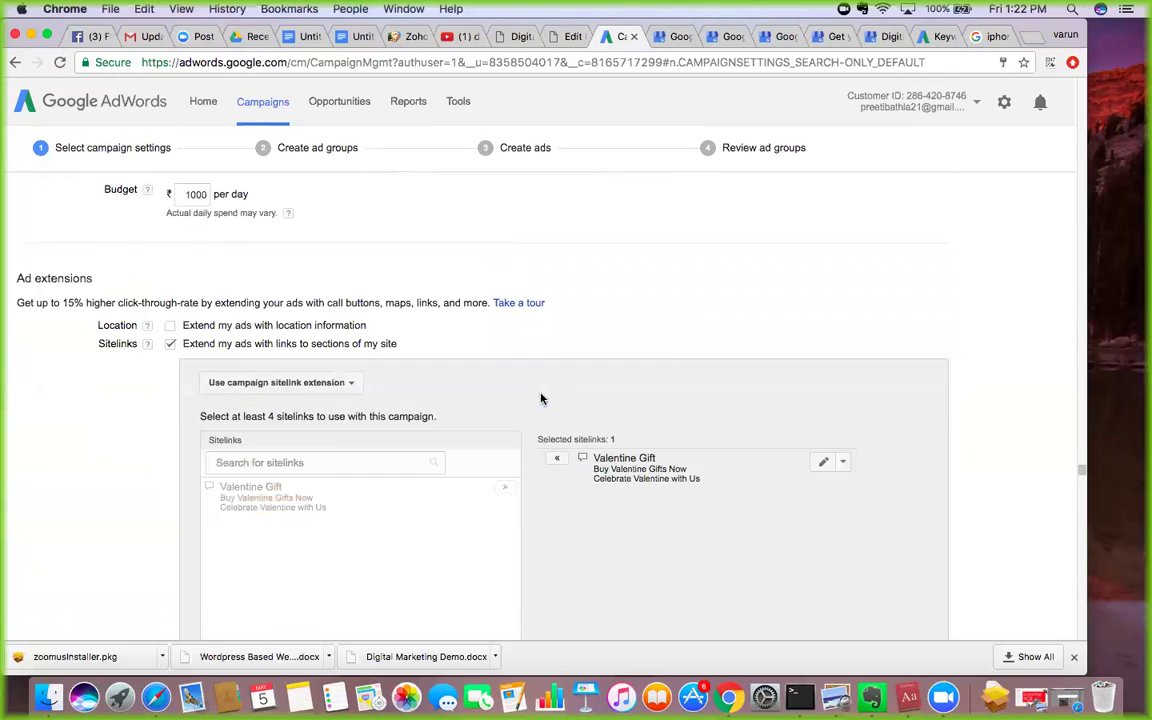
pyautogui.rightClick(541, 399)
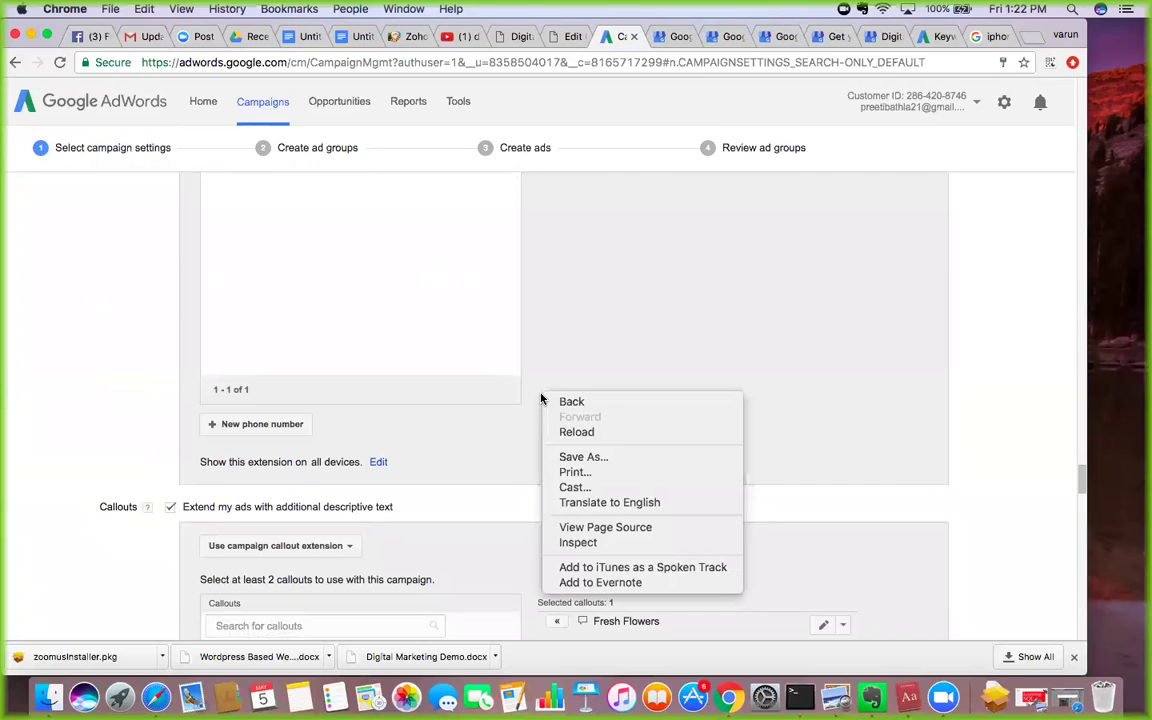
pyautogui.click(570, 293)
# - Finish reviewing the settings and click Save and continue
pyautogui.scroll(-10, 570, 293)
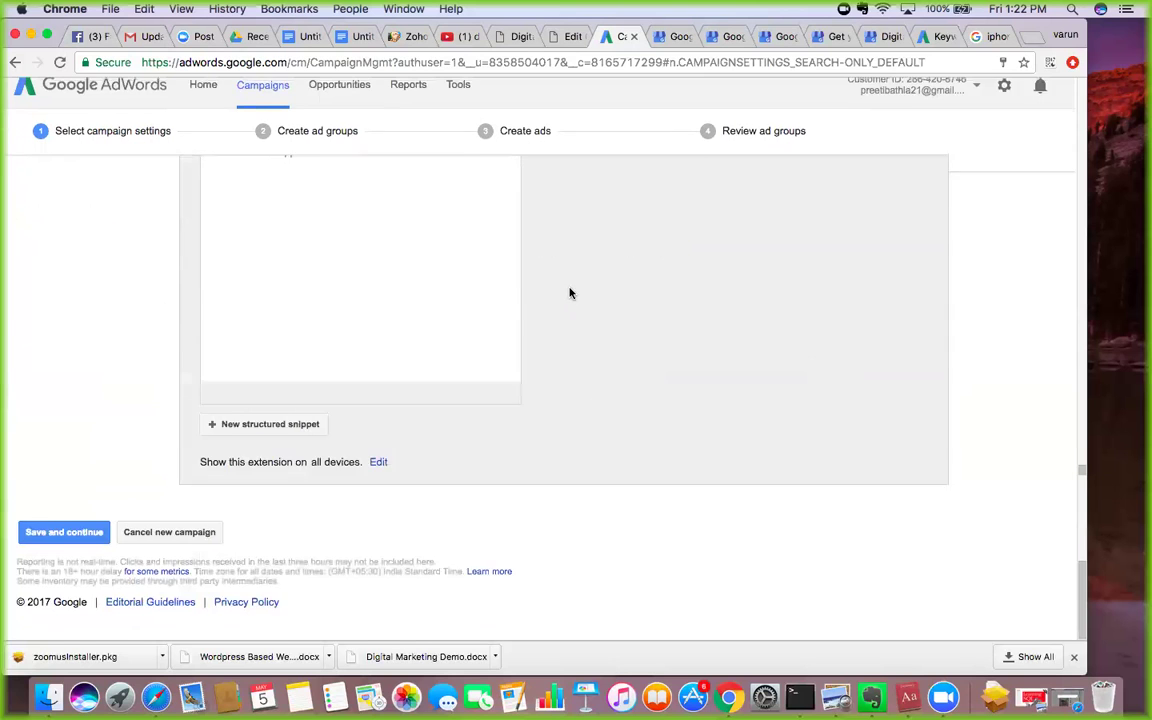
pyautogui.scroll(5, 570, 293)
pyautogui.scroll(20, 570, 293)
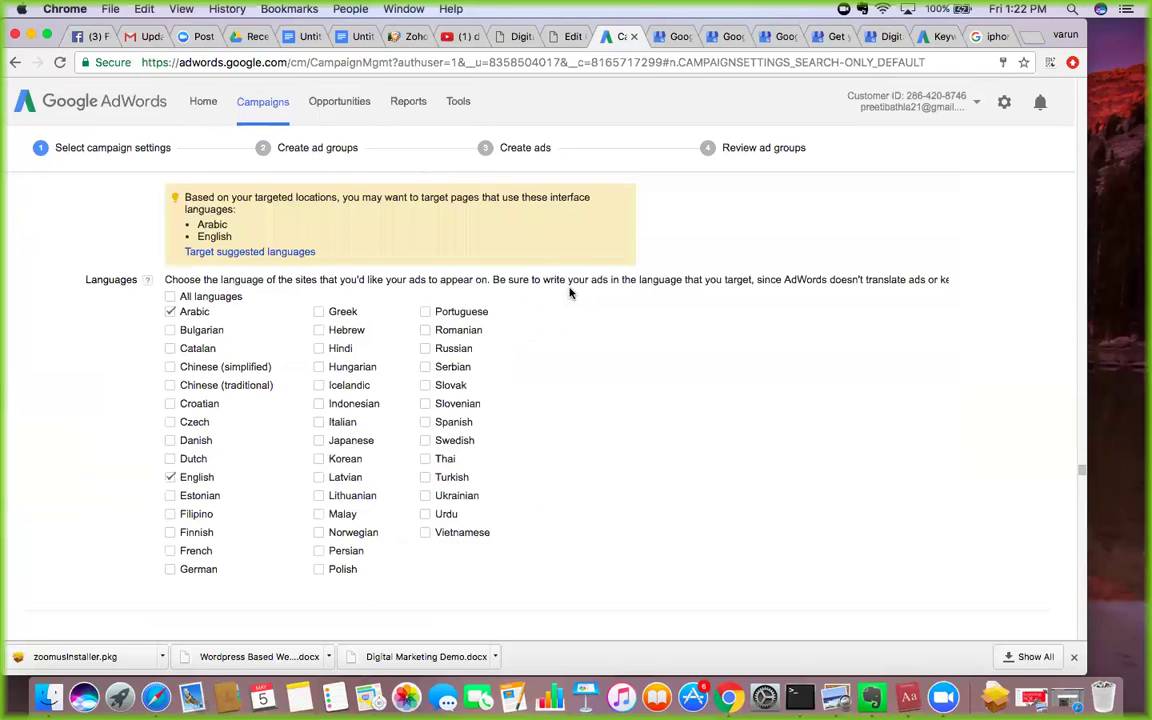
pyautogui.scroll(5, 570, 293)
pyautogui.scroll(-15, 570, 293)
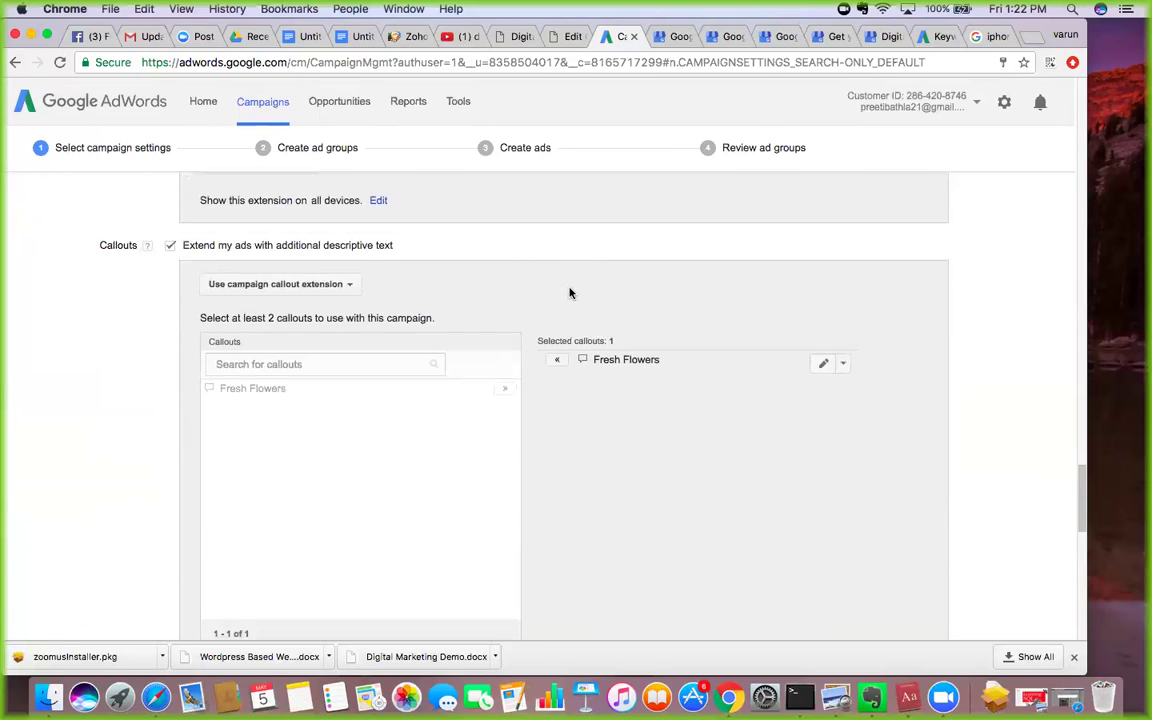
pyautogui.scroll(-5, 570, 290)
pyautogui.scroll(-5, 570, 286)
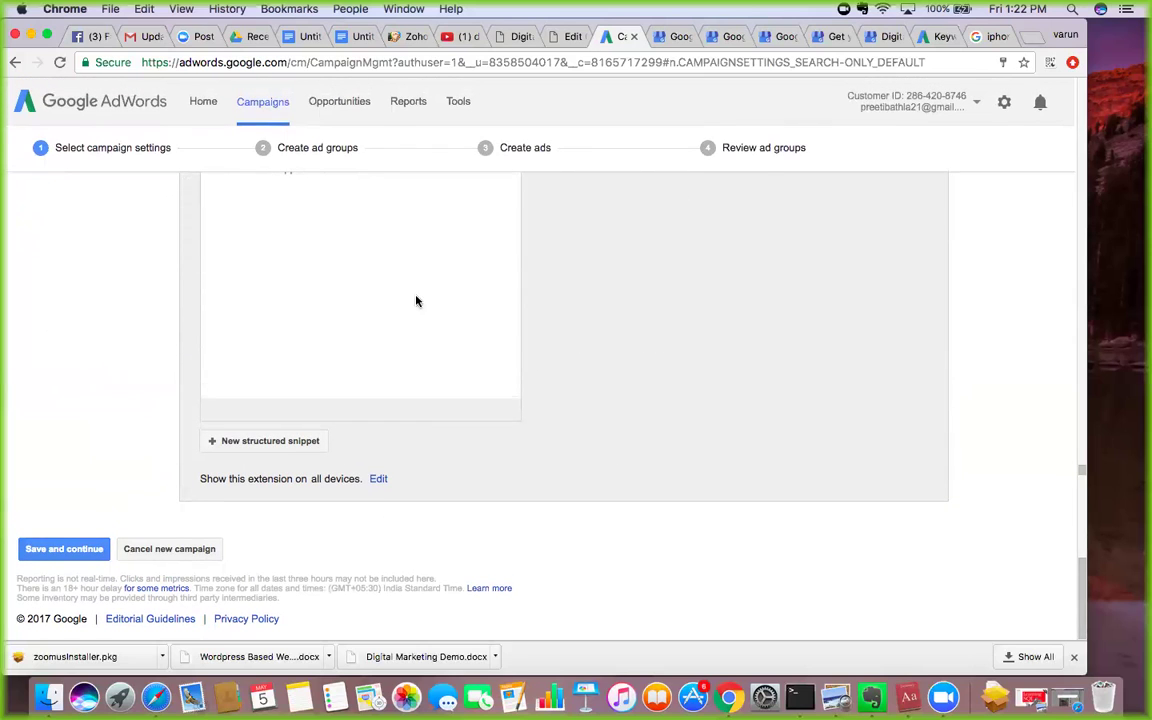
pyautogui.click(70, 553)
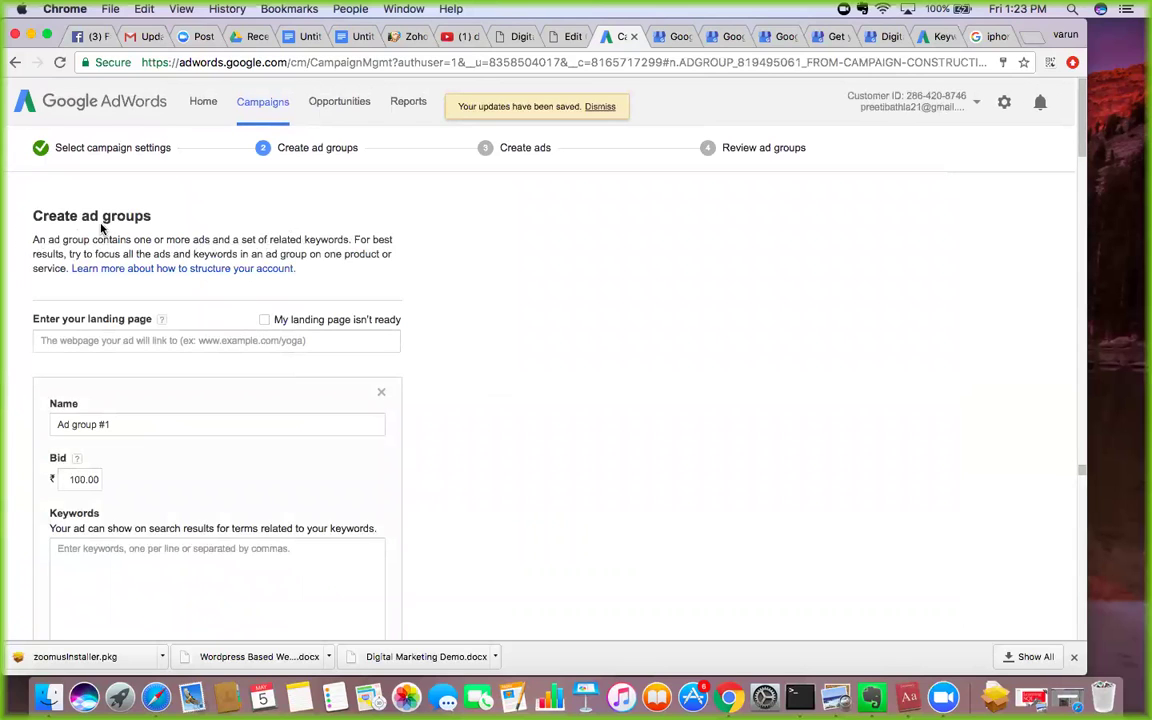
# - Review the Create ad groups form showing Ad group #1 at a ₹100.00 bid
pyautogui.moveTo(83, 216); pyautogui.dragTo(10, 206)
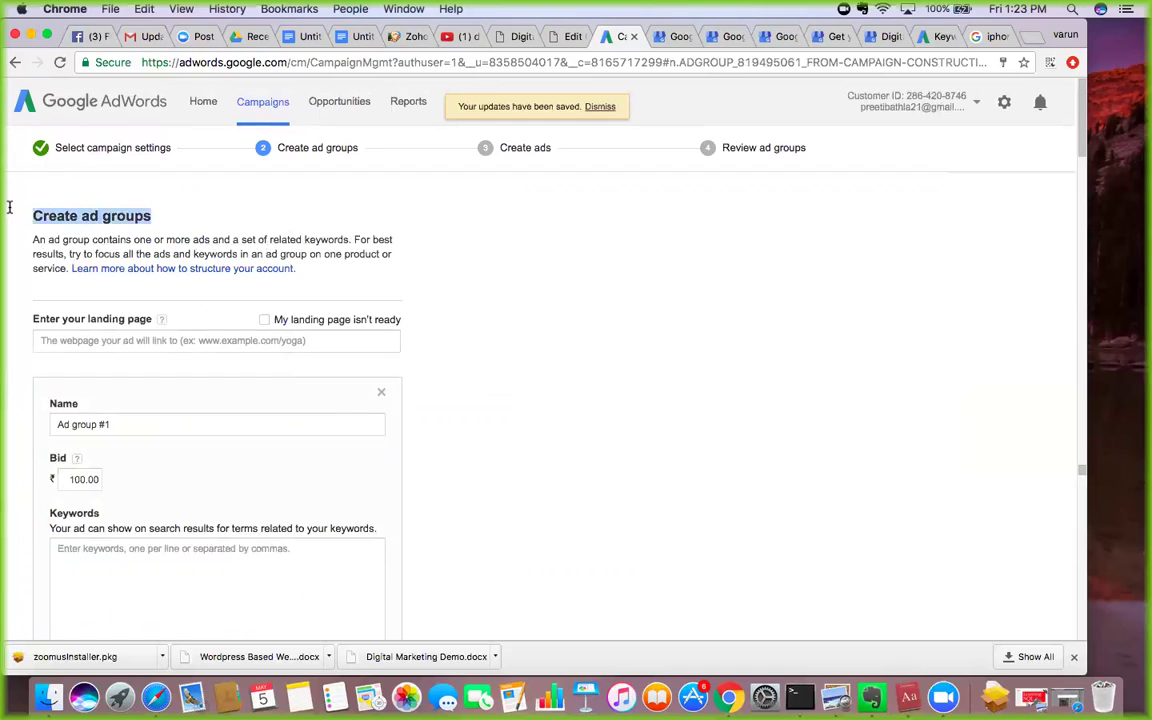
pyautogui.click(213, 199)
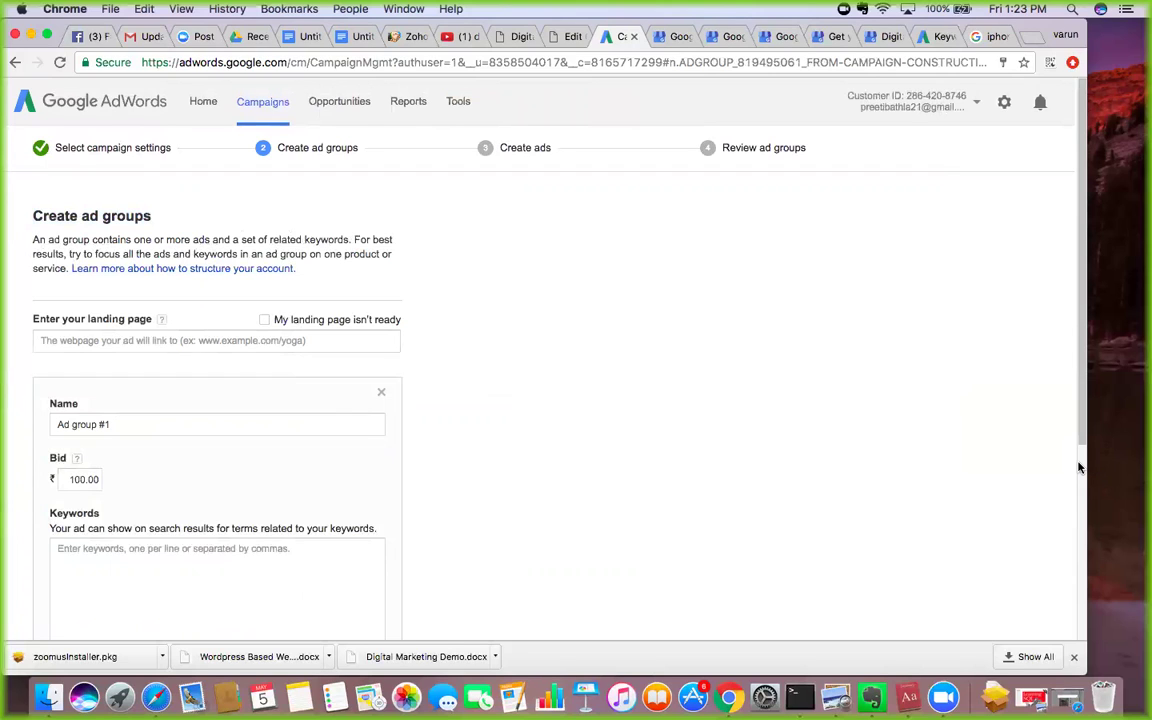
pyautogui.scroll(-4, 581, 429)
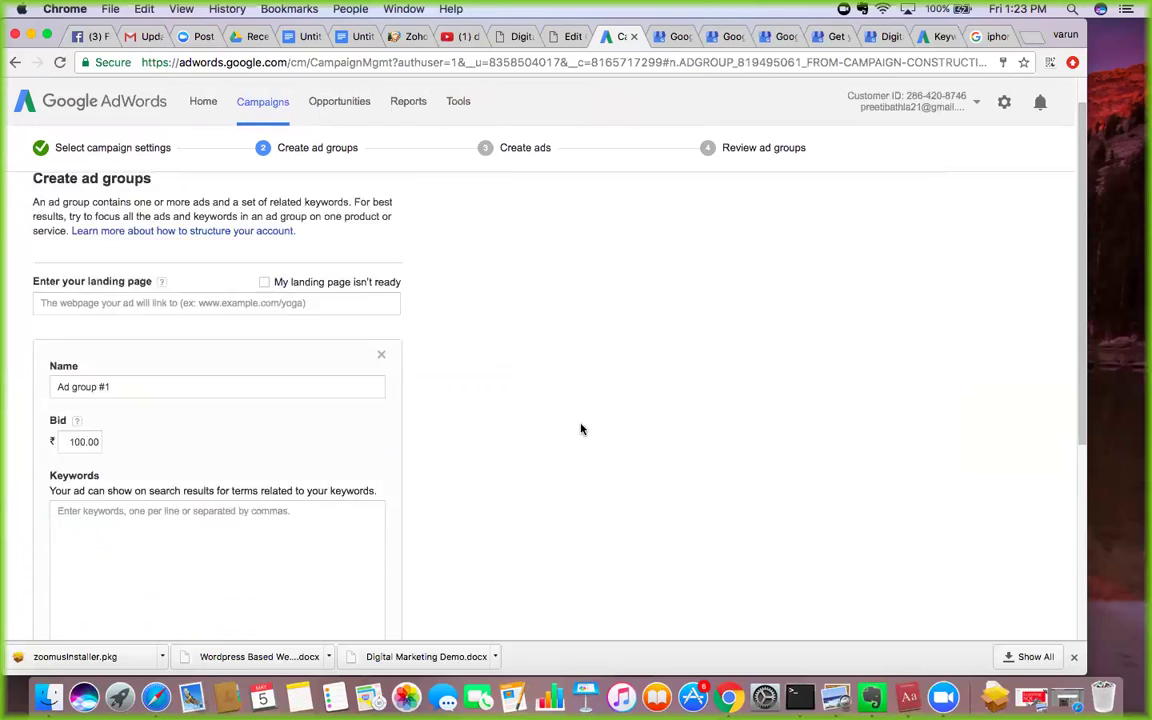
pyautogui.scroll(4, 581, 429)
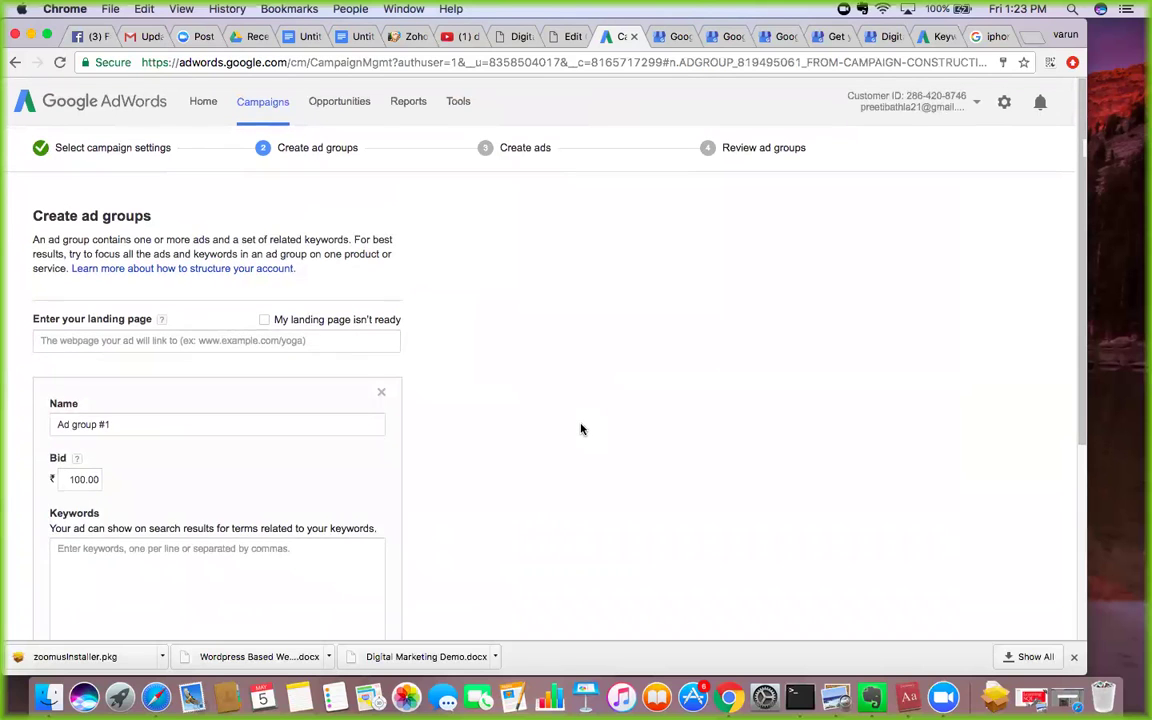
pyautogui.scroll(-6, 581, 429)
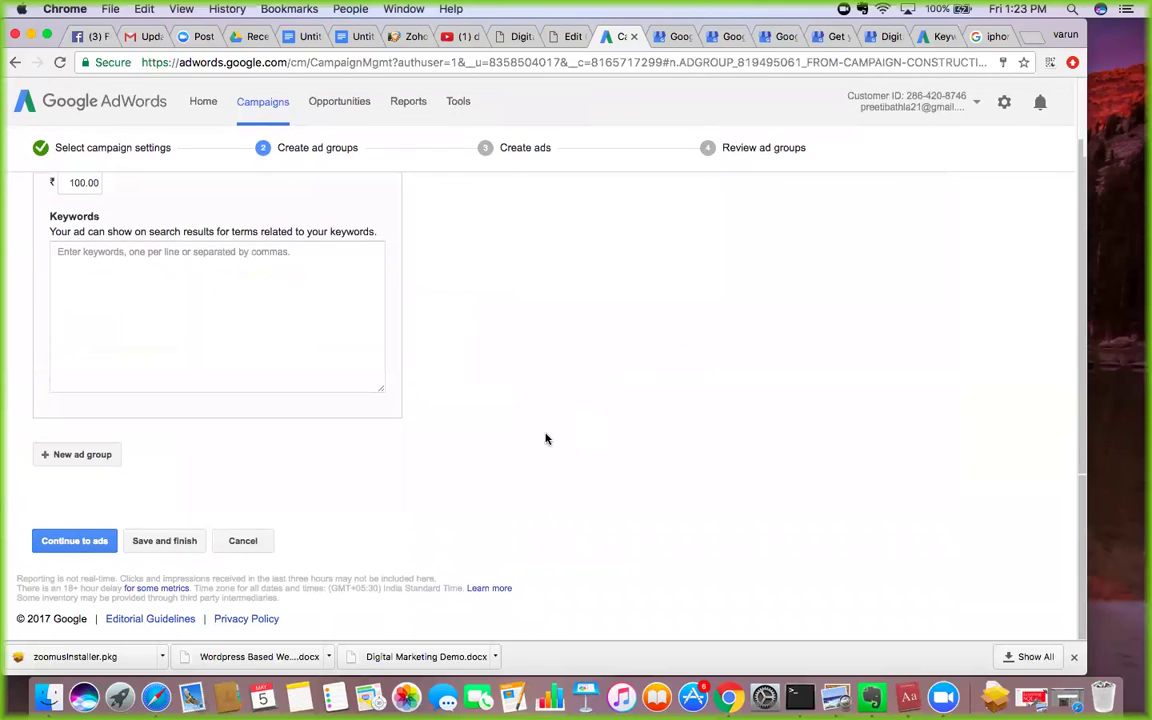
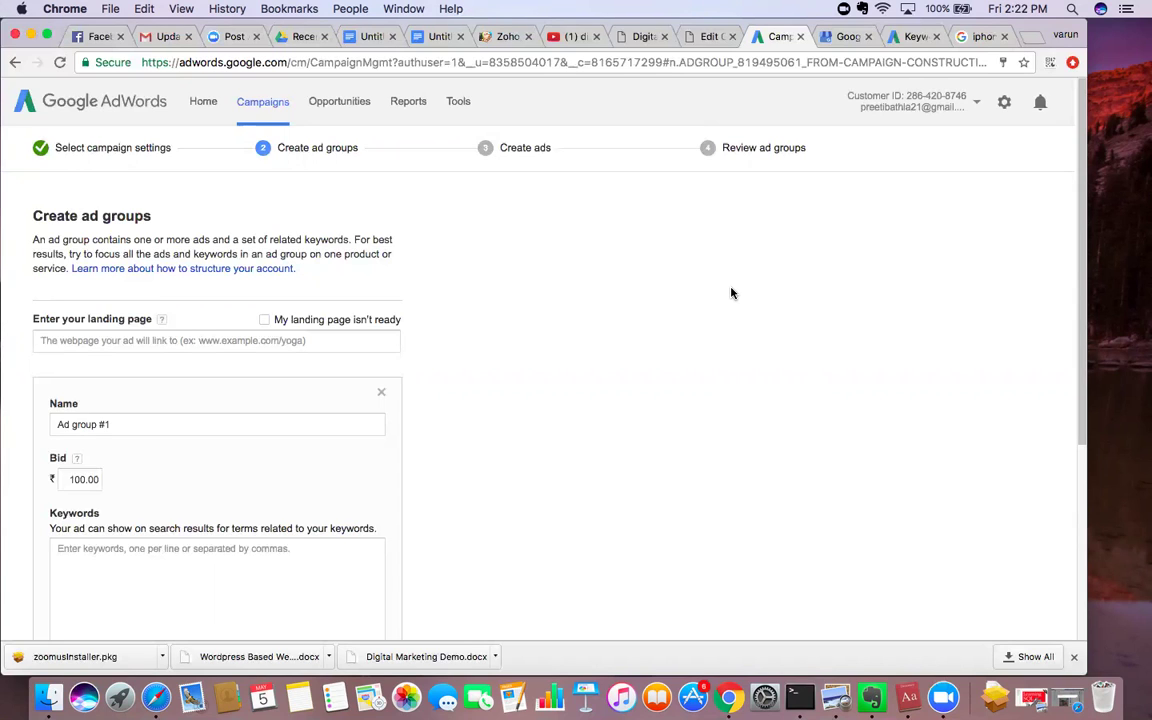
# - Scroll the Create ad groups page, then highlight and deselect the ad group explanation paragraph
pyautogui.scroll(-3, 731, 293)
pyautogui.scroll(3, 731, 293)
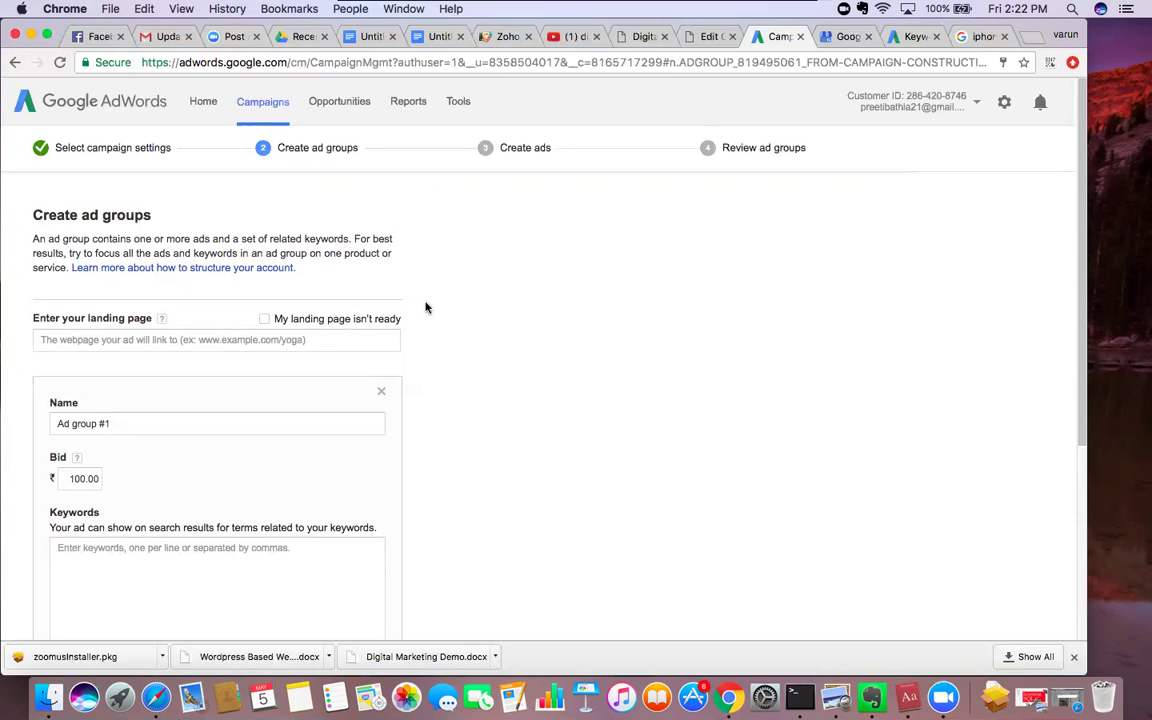
pyautogui.scroll(-2, 466, 296)
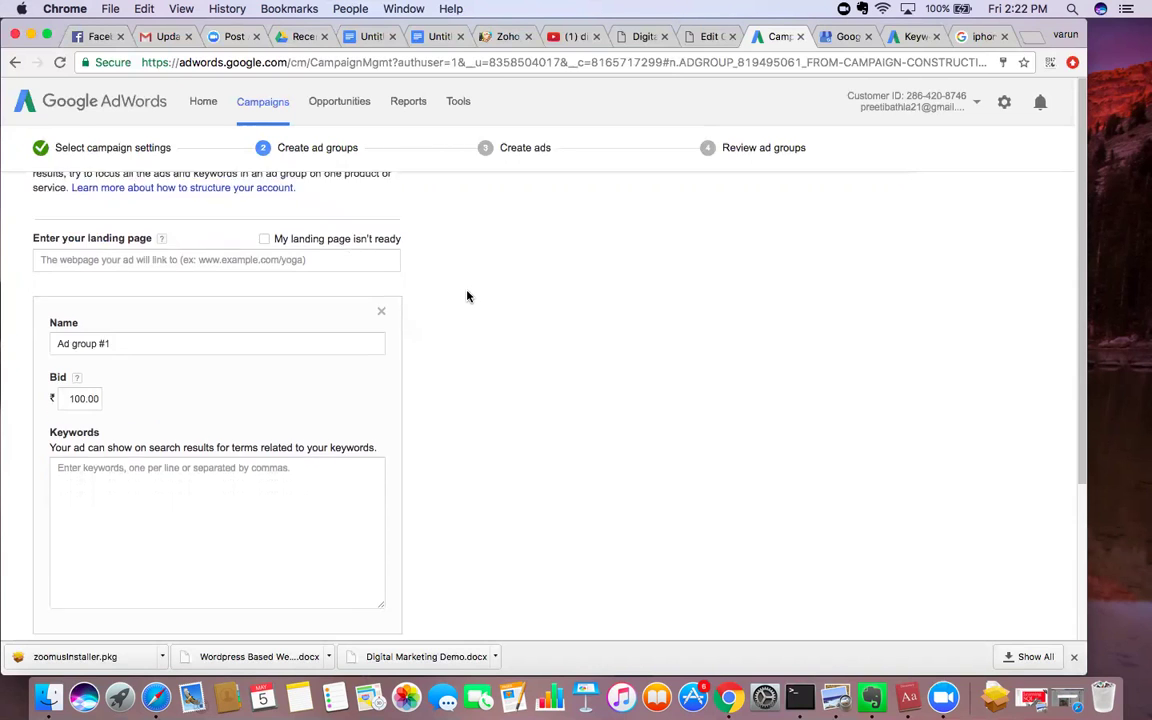
pyautogui.scroll(2, 466, 296)
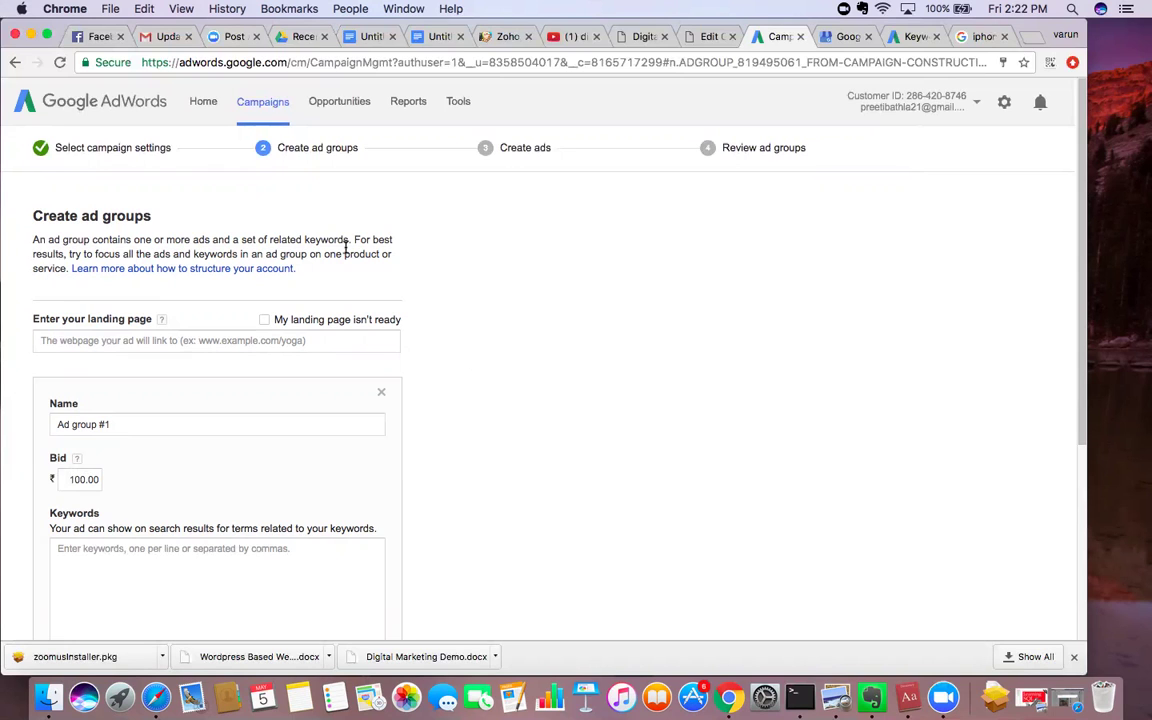
pyautogui.moveTo(33, 240); pyautogui.dragTo(59, 203)
pyautogui.click(349, 291)
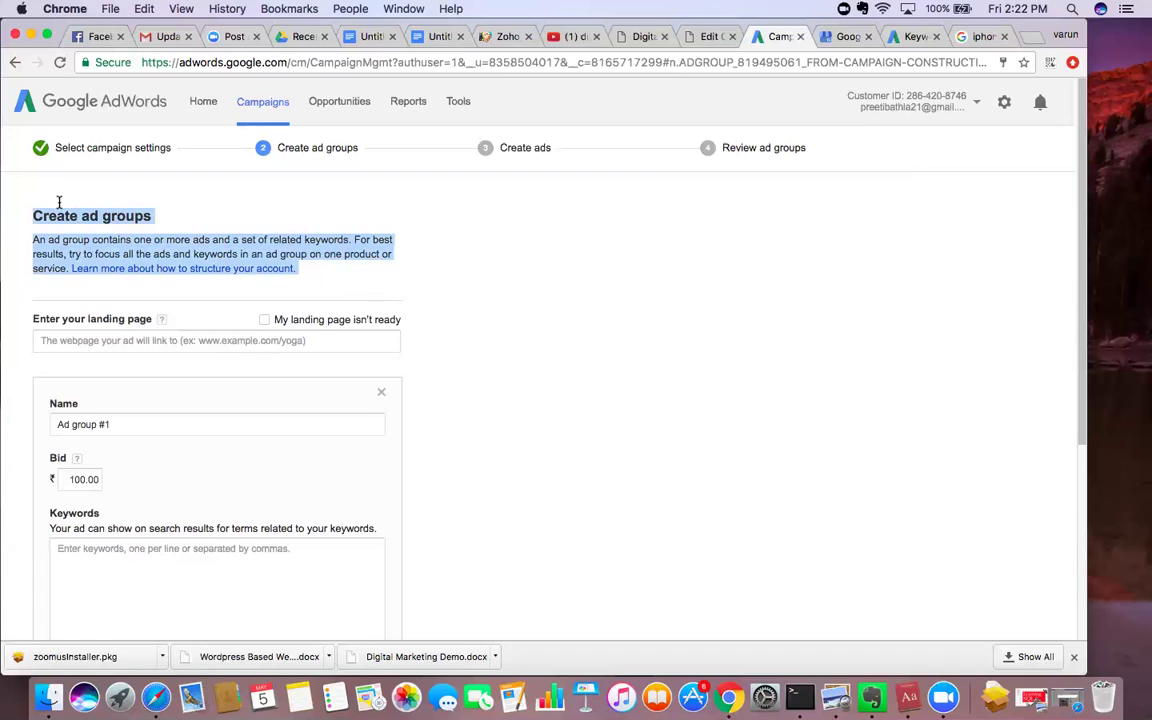
pyautogui.click(550, 228)
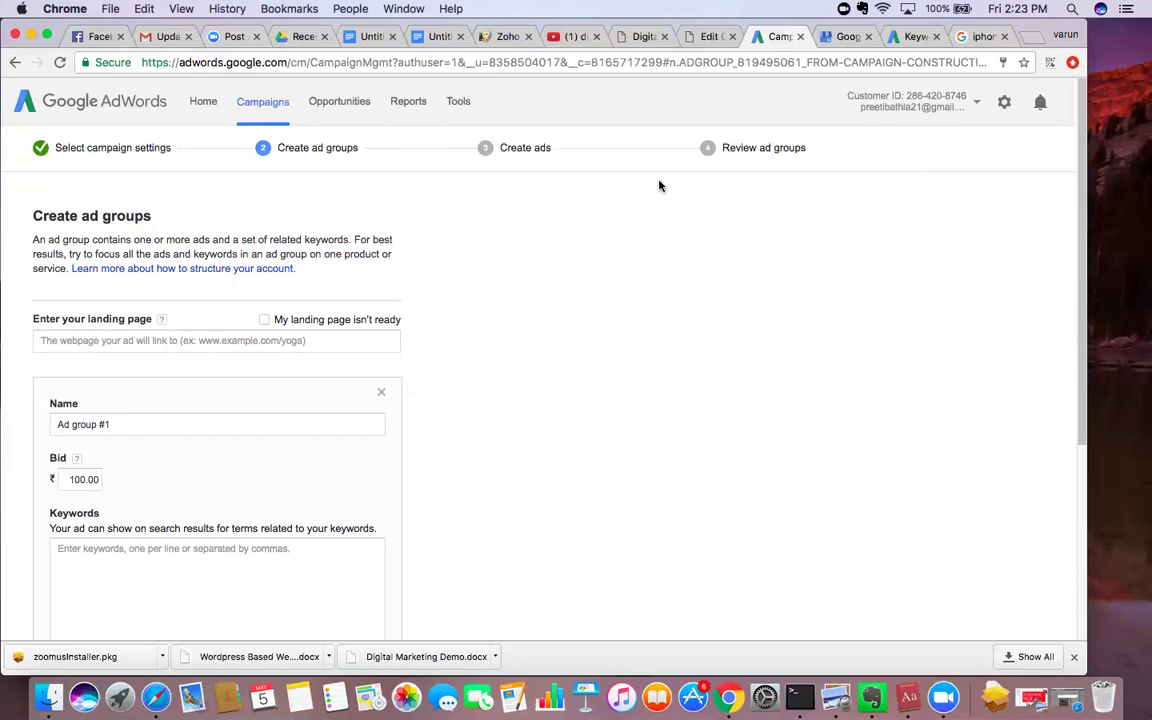
# - Bring up the iphone 7 plus results and highlight the shopping listings through the Apple ad
pyautogui.click(993, 36)
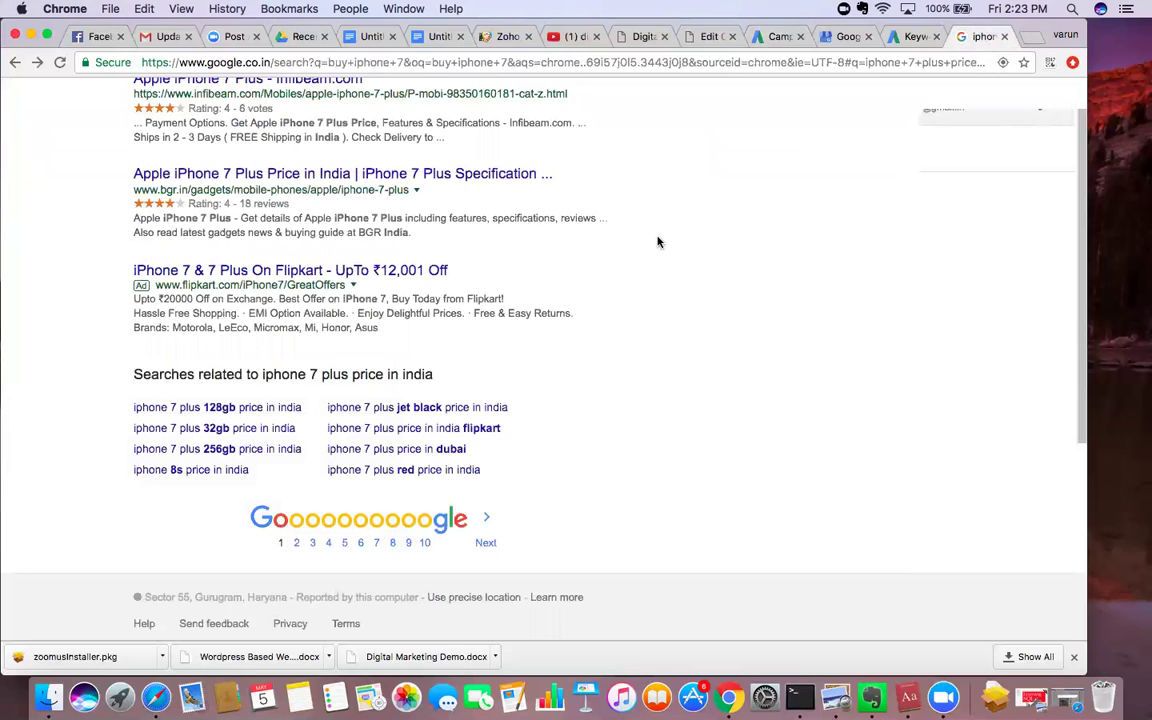
pyautogui.scroll(6, 658, 242)
pyautogui.scroll(6, 658, 242)
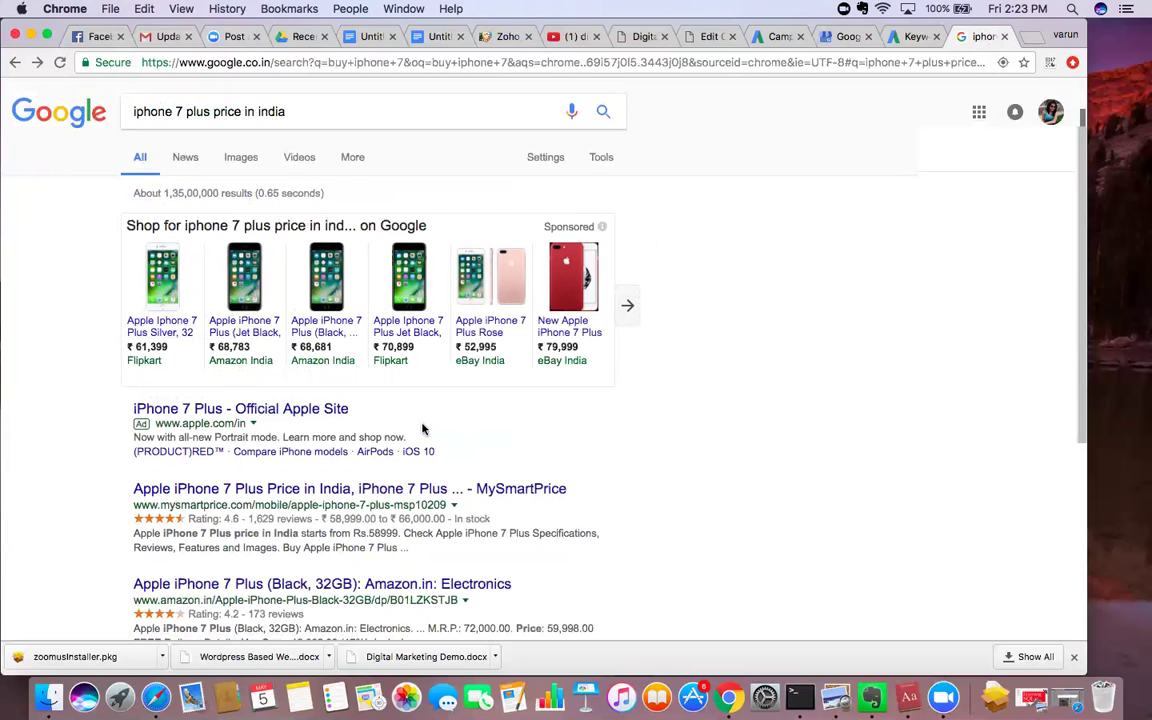
pyautogui.moveTo(458, 453); pyautogui.dragTo(134, 452)
pyautogui.moveTo(259, 411); pyautogui.dragTo(127, 220)
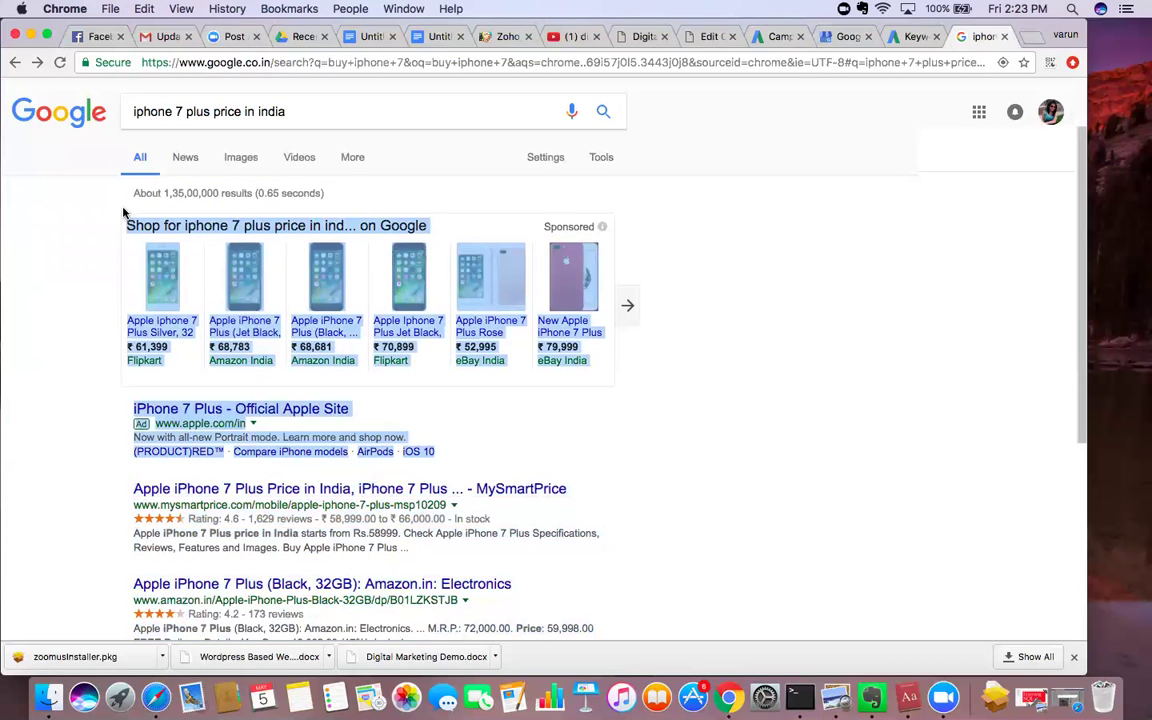
pyautogui.click(121, 207)
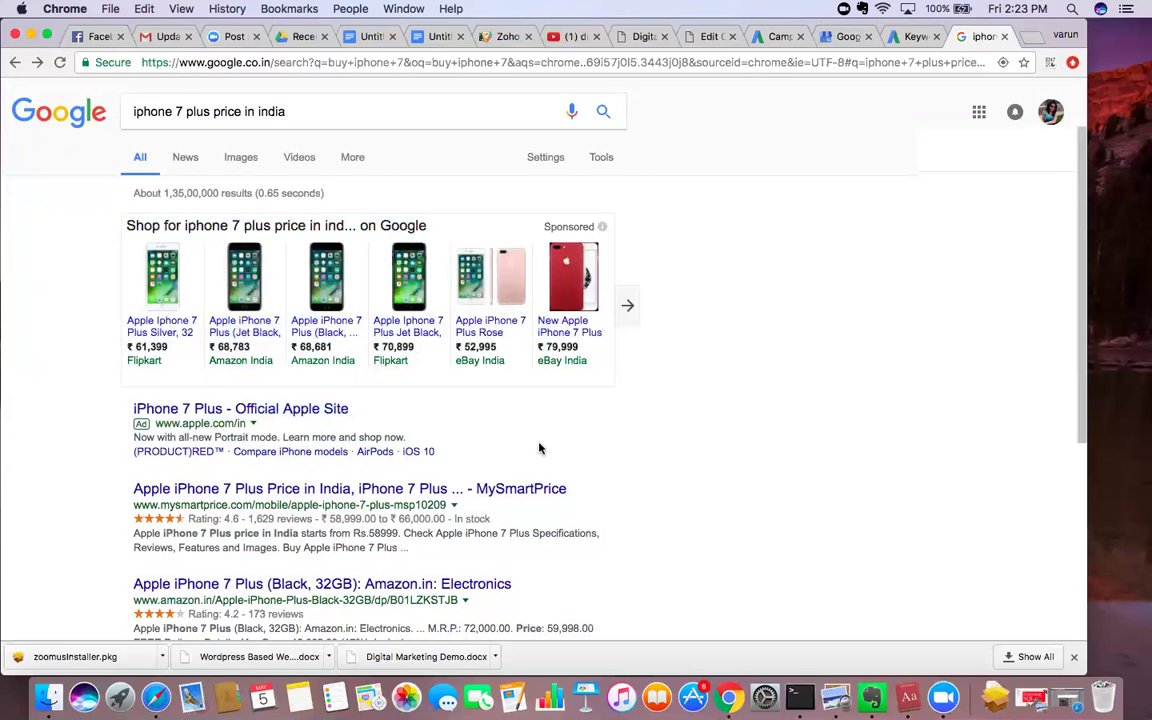
# - Highlight the Apple ad's address, check Create ad groups, then return to the search results
pyautogui.scroll(-2, 539, 447)
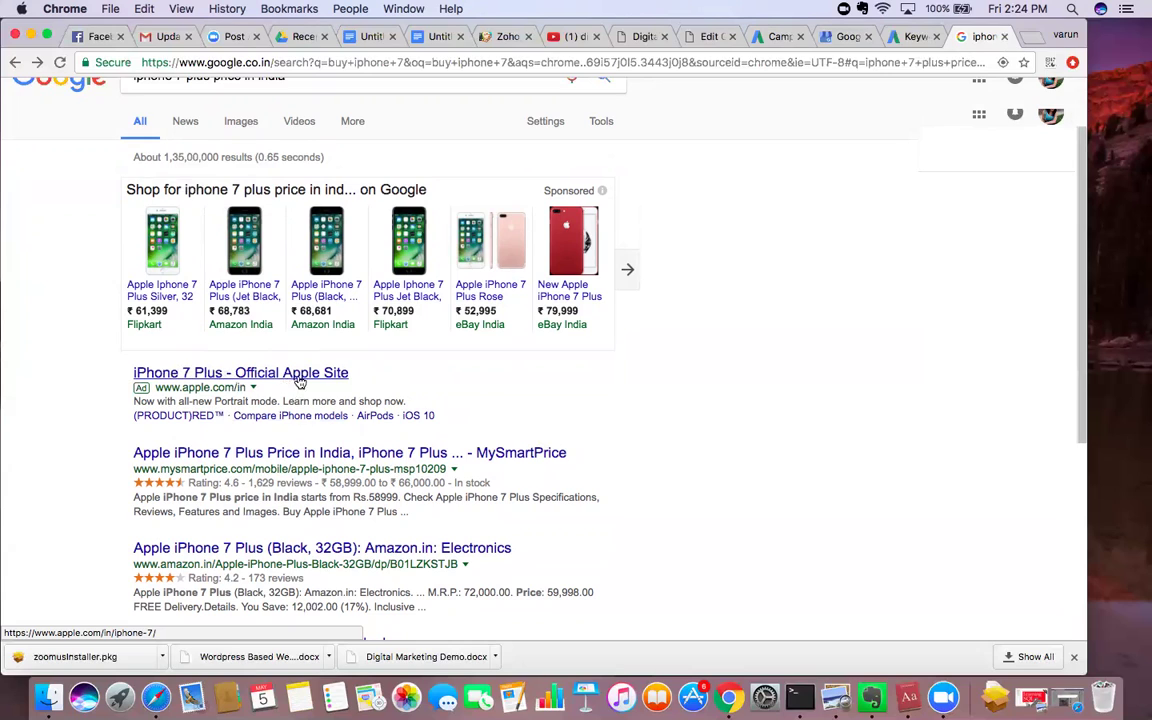
pyautogui.moveTo(238, 387); pyautogui.dragTo(428, 393)
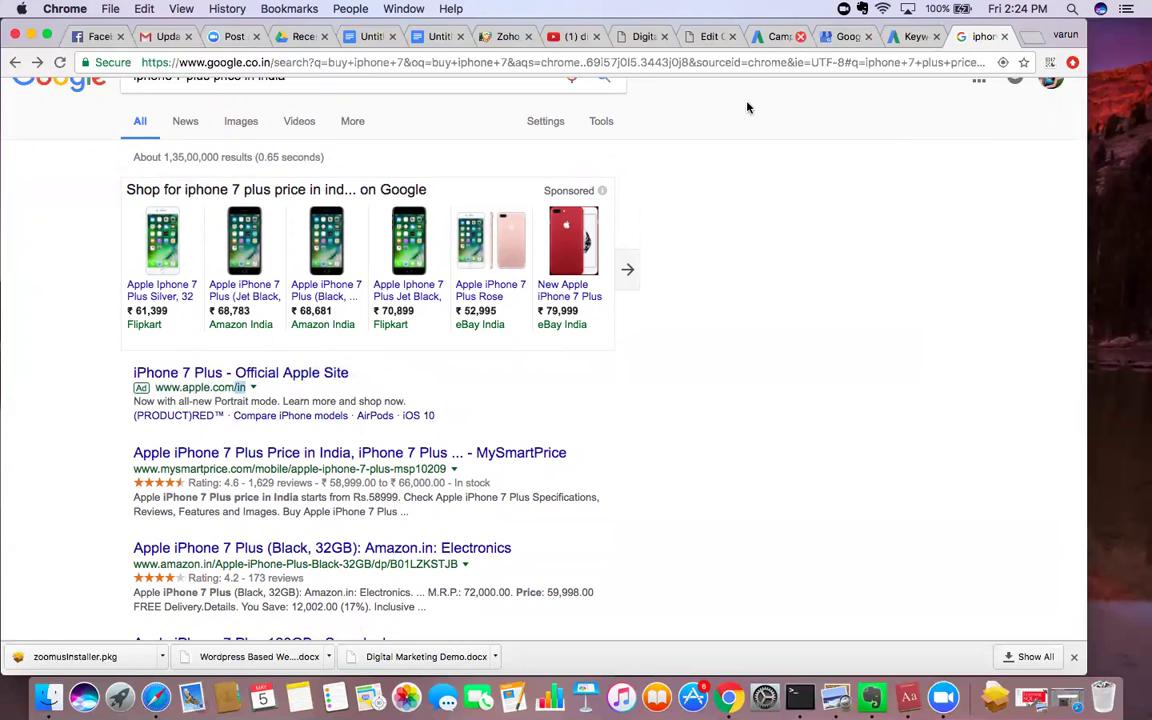
pyautogui.click(766, 38)
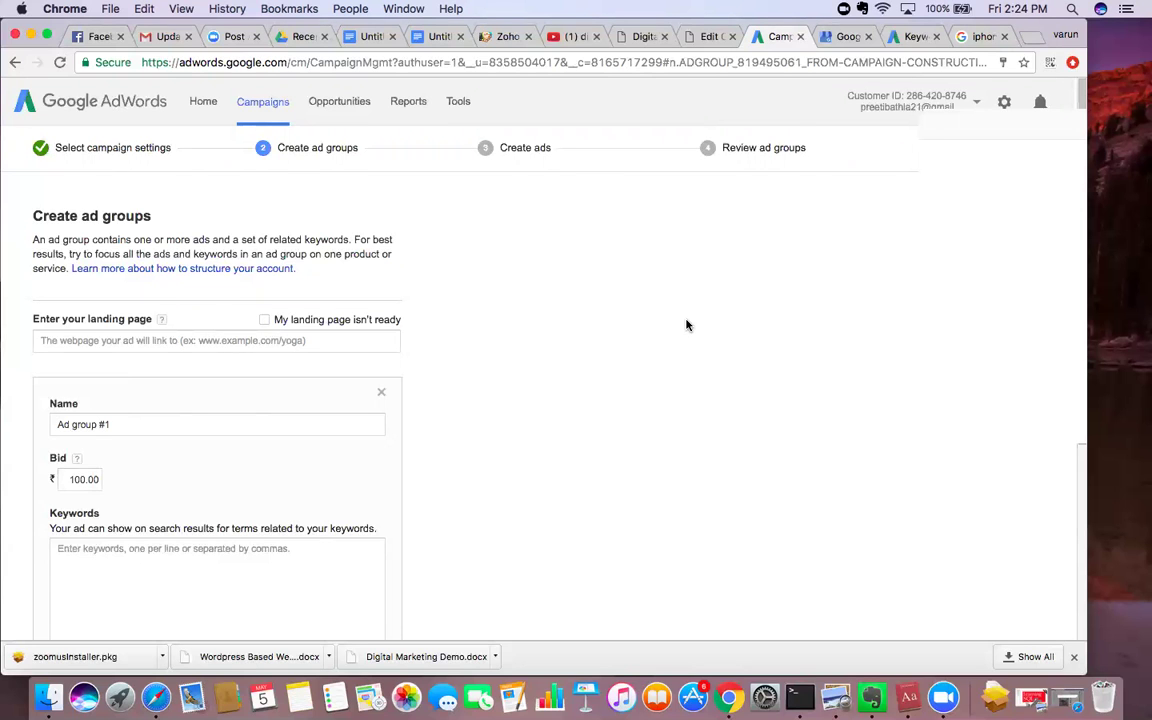
pyautogui.click(978, 36)
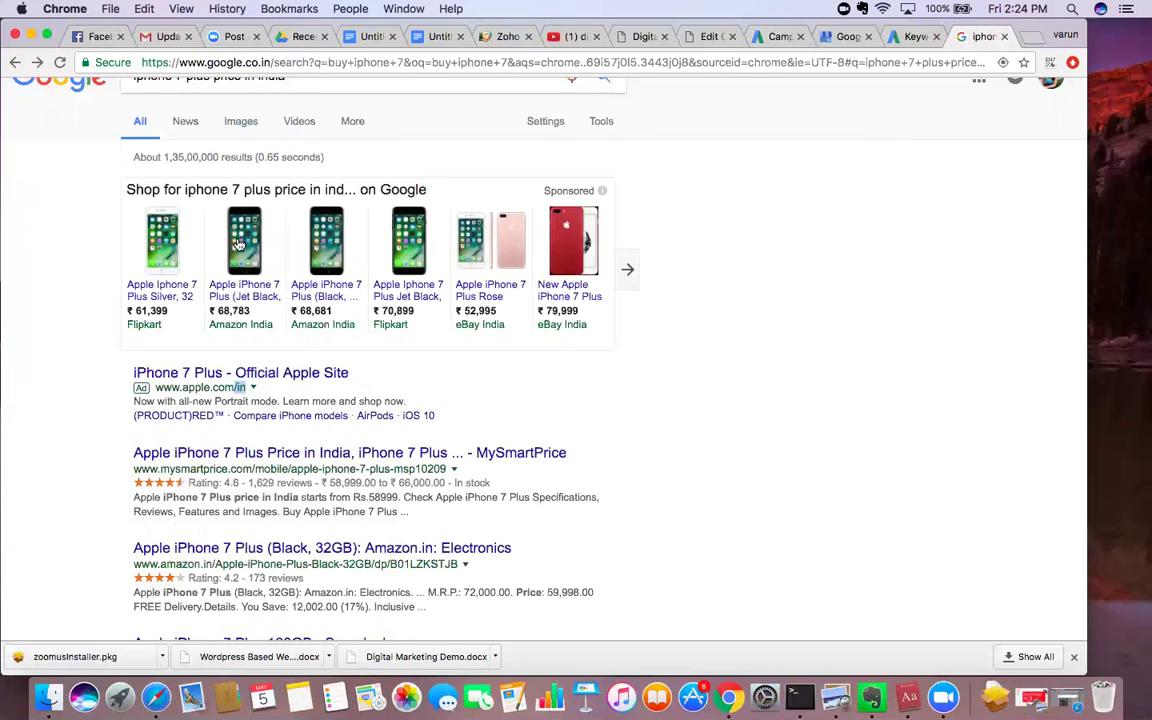
# - Load ndtv.com in a new tab, scroll its homepage, then return to the iPhone results
pyautogui.click(1025, 38)
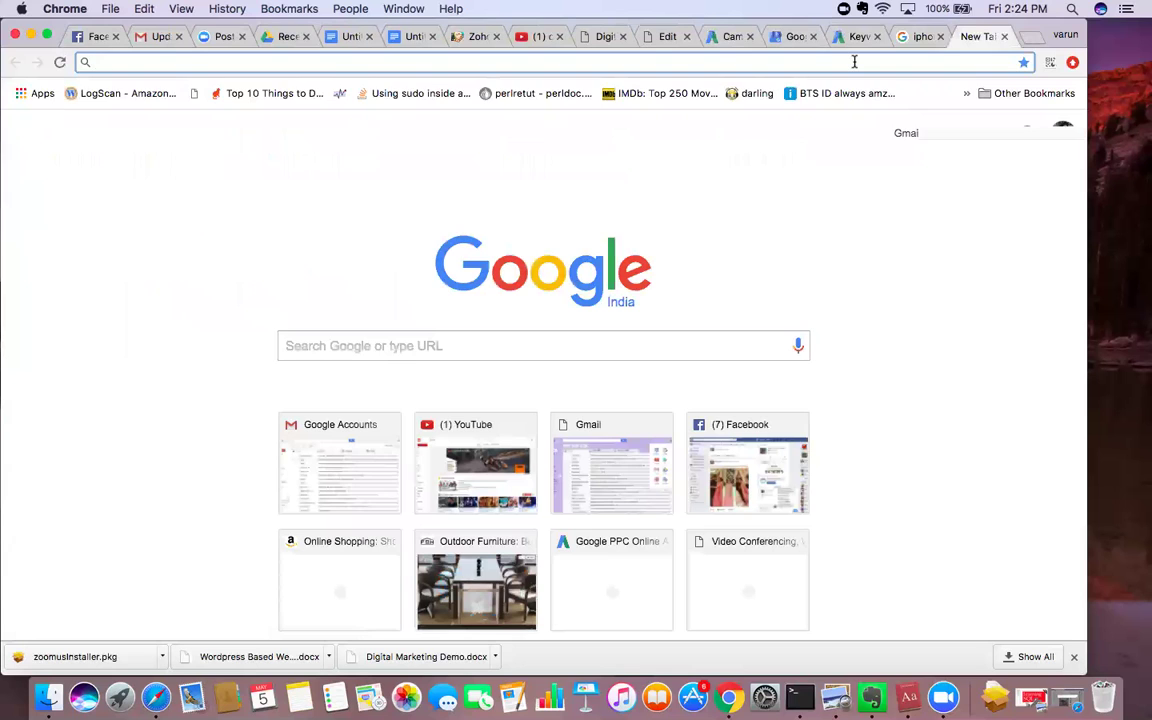
pyautogui.write('ndtv.com')
pyautogui.press('Return')
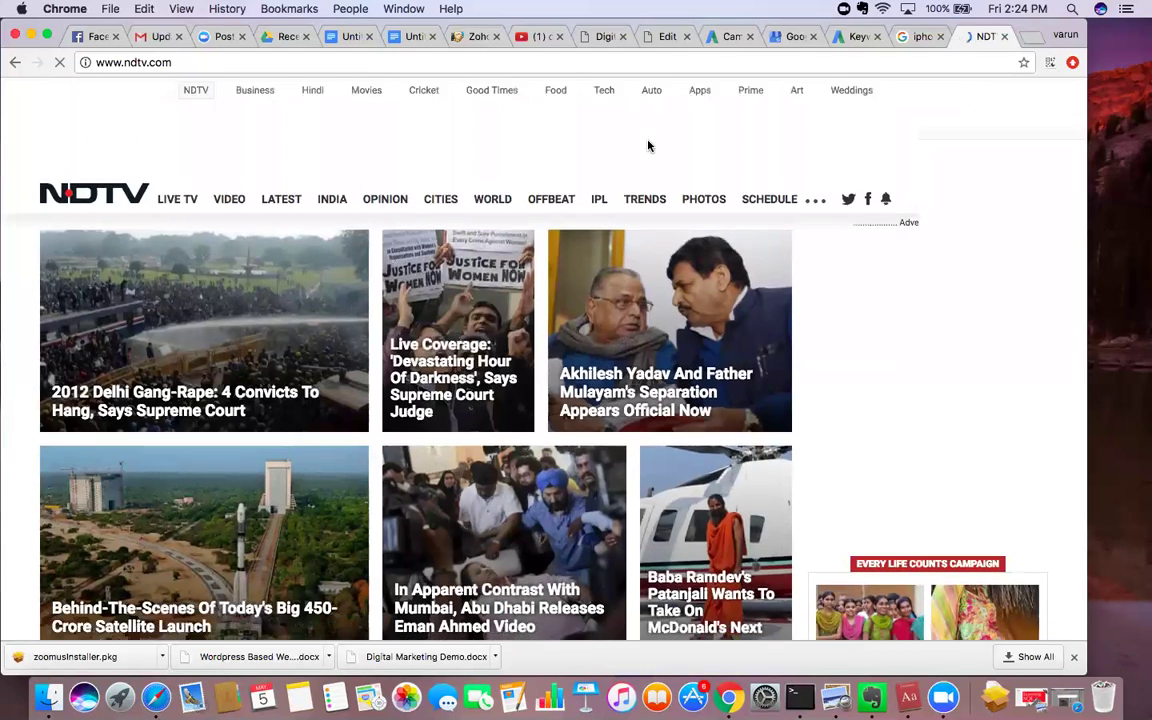
pyautogui.scroll(-3, 648, 146)
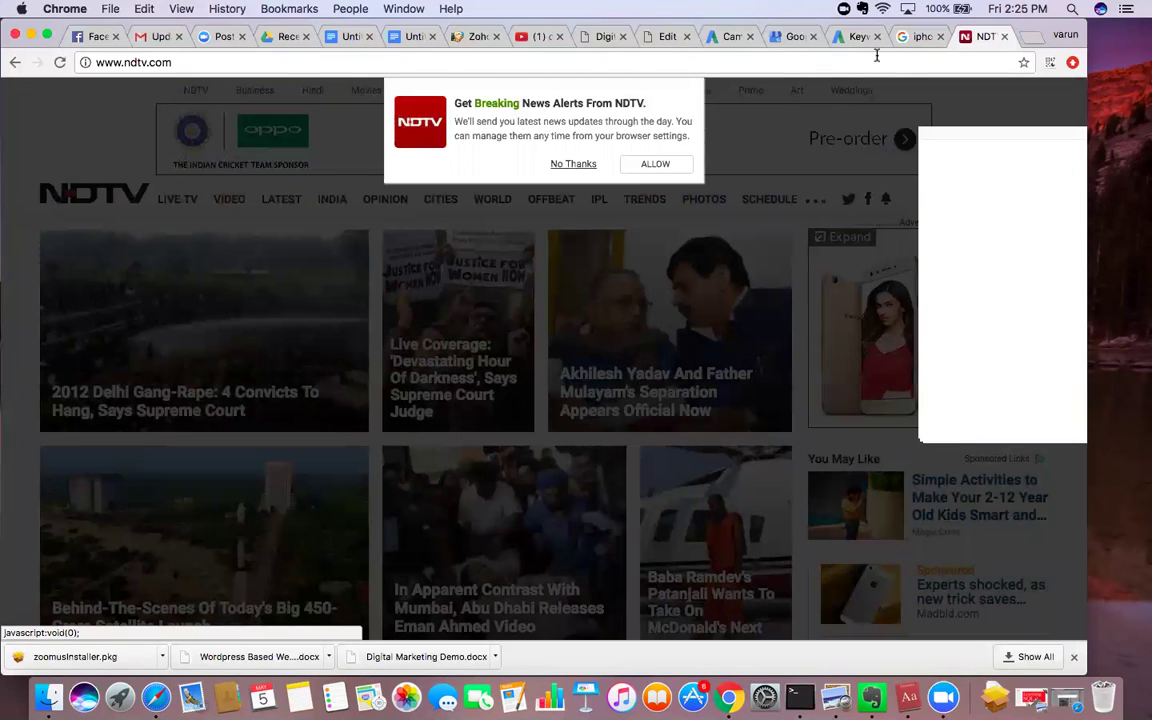
pyautogui.click(904, 40)
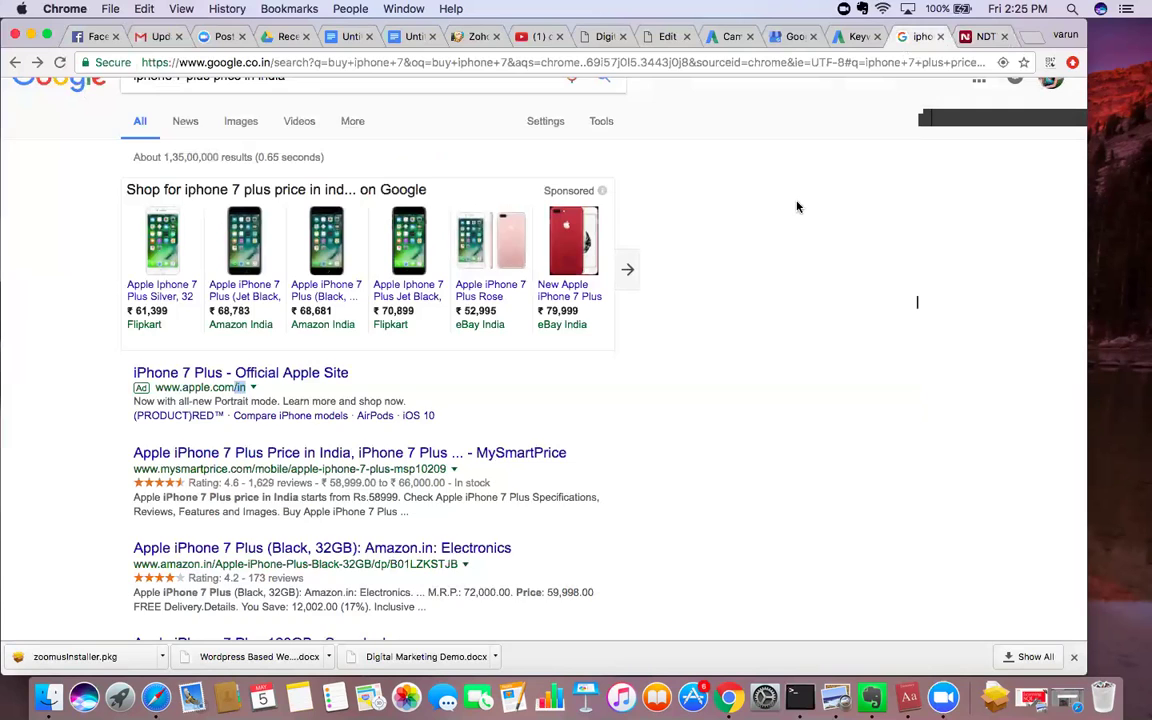
pyautogui.scroll(-3, 797, 207)
pyautogui.scroll(3, 797, 207)
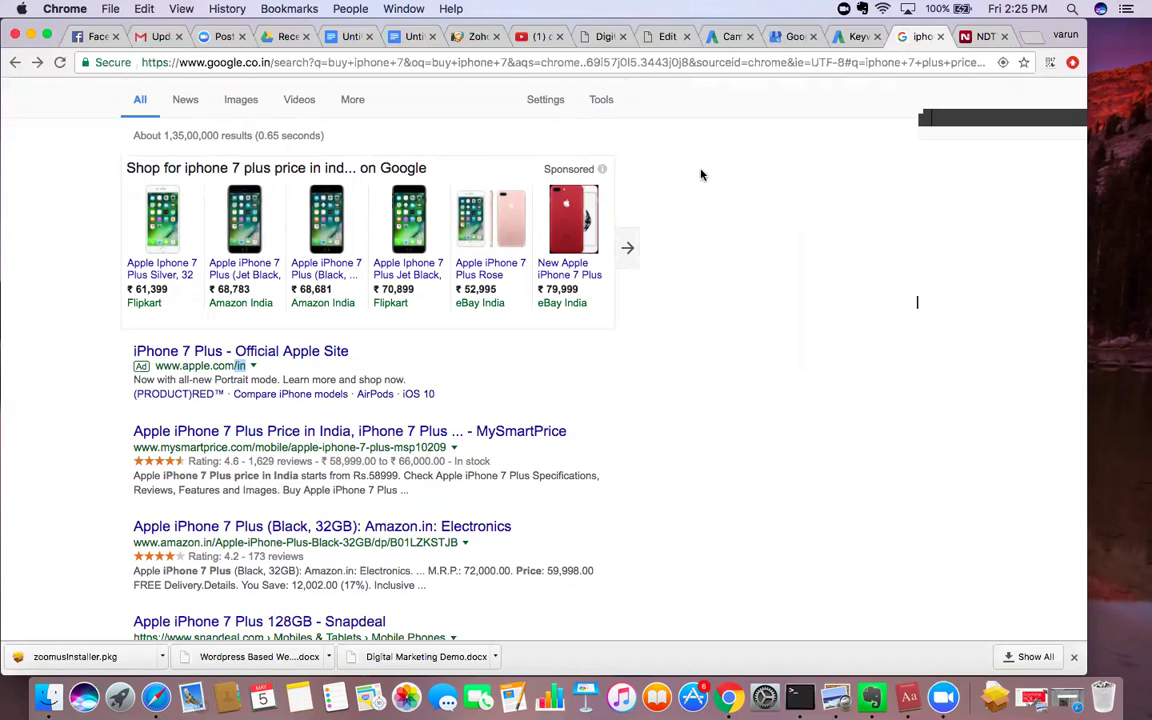
pyautogui.scroll(2, 702, 175)
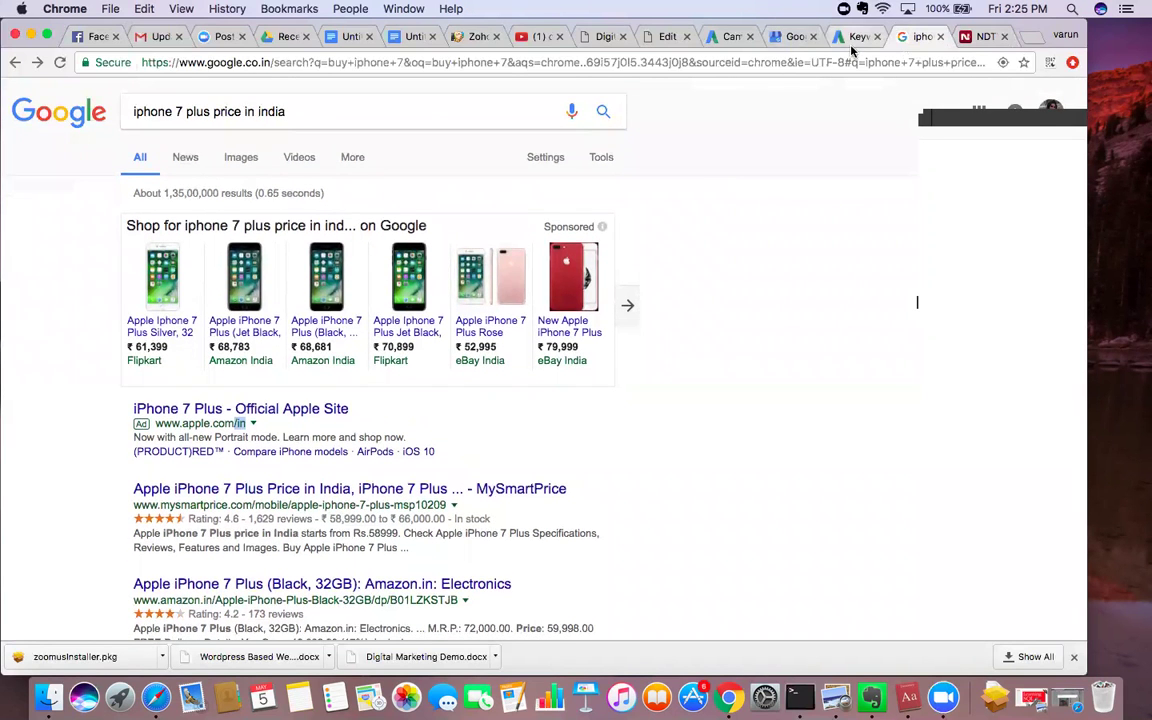
# - Review the three bidding options in the notes, including the Automated (Maximize Clicks) line
pyautogui.click(314, 38)
pyautogui.scroll(-15, 473, 434)
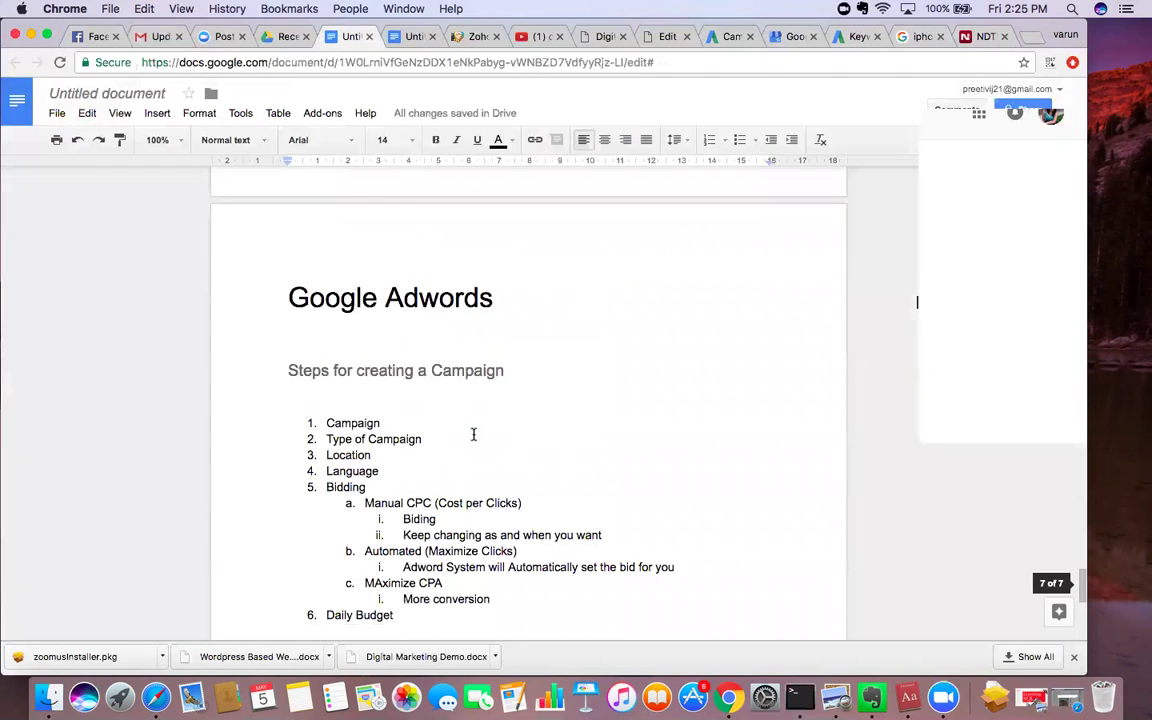
pyautogui.scroll(5, 516, 306)
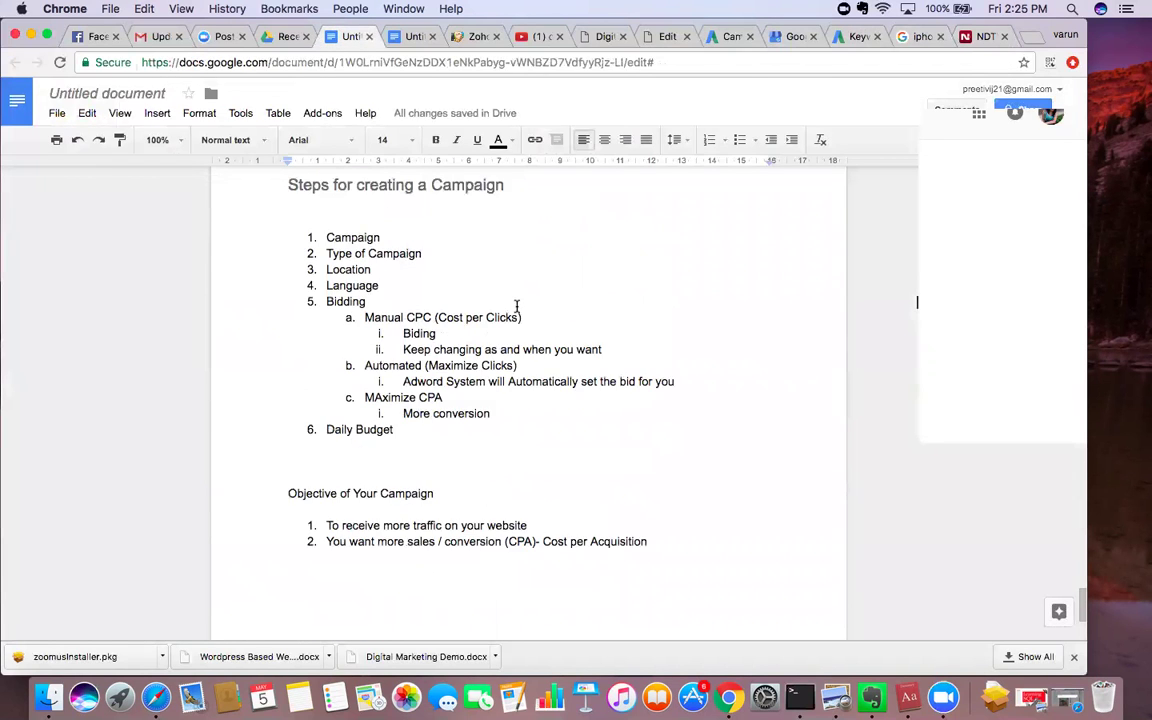
pyautogui.moveTo(504, 394); pyautogui.dragTo(505, 298)
pyautogui.click(505, 298)
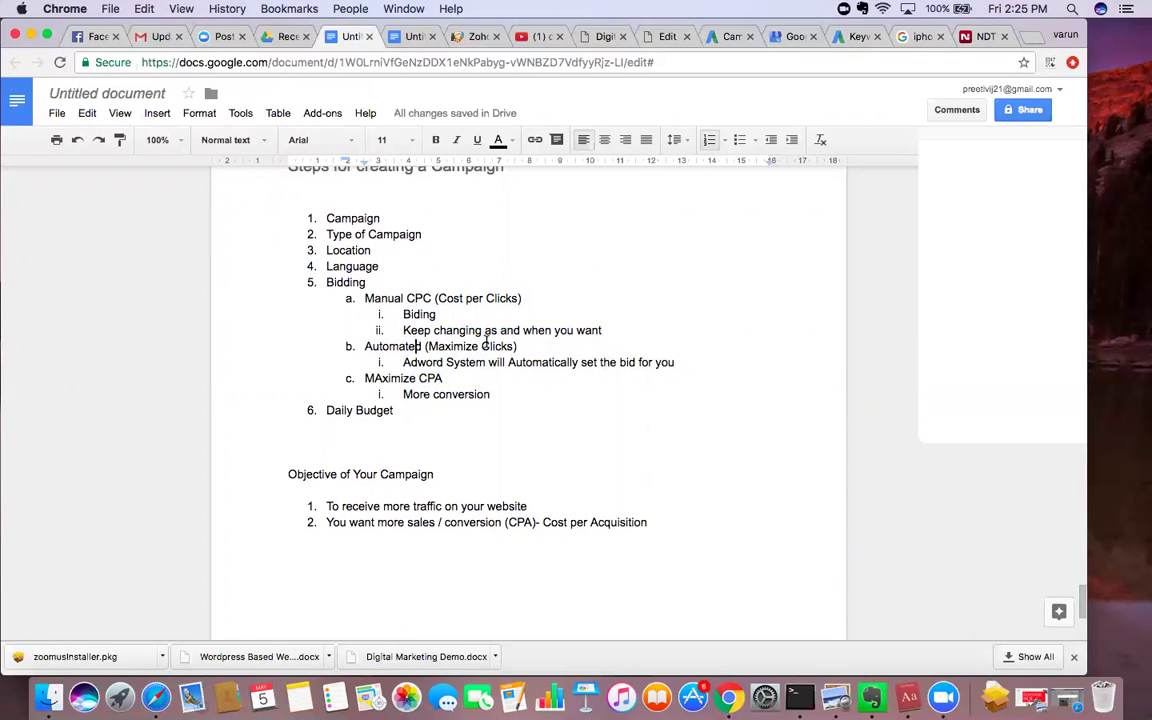
pyautogui.moveTo(417, 346); pyautogui.dragTo(521, 342)
pyautogui.click(521, 344)
# - Delete the trailing space after 'Biding', then follow the sponsored Apple ad to its iPhone page
pyautogui.click(455, 314)
pyautogui.press('BackSpace')
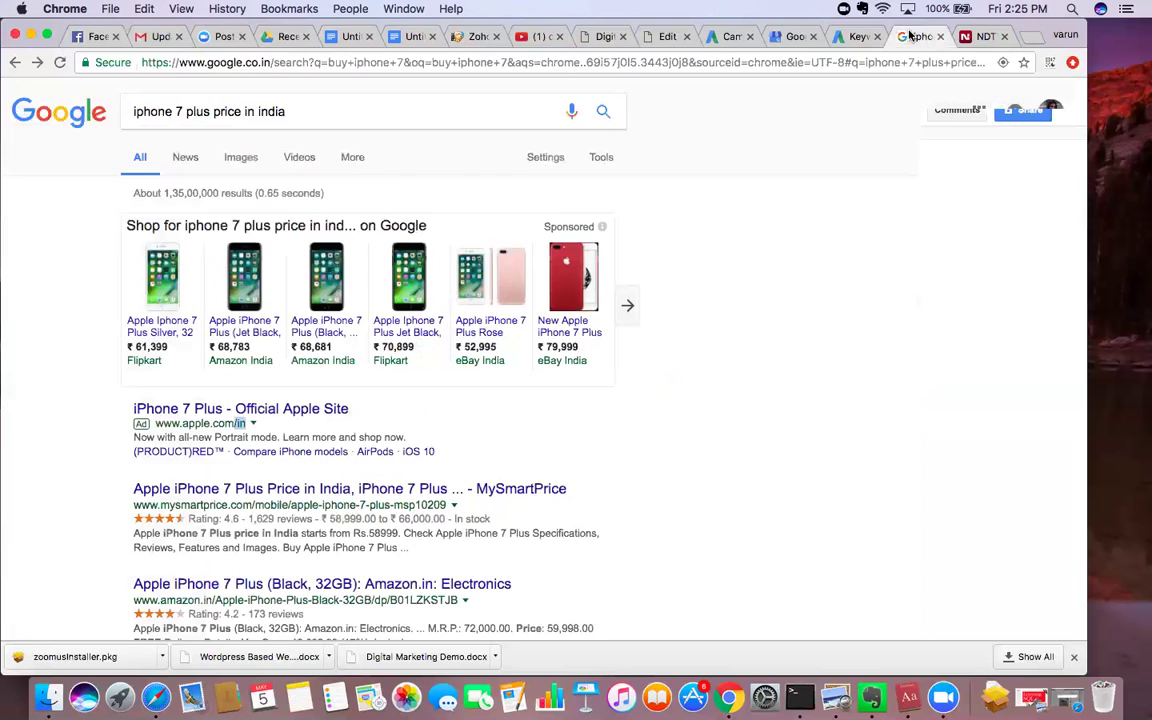
pyautogui.click(916, 36)
pyautogui.click(217, 410)
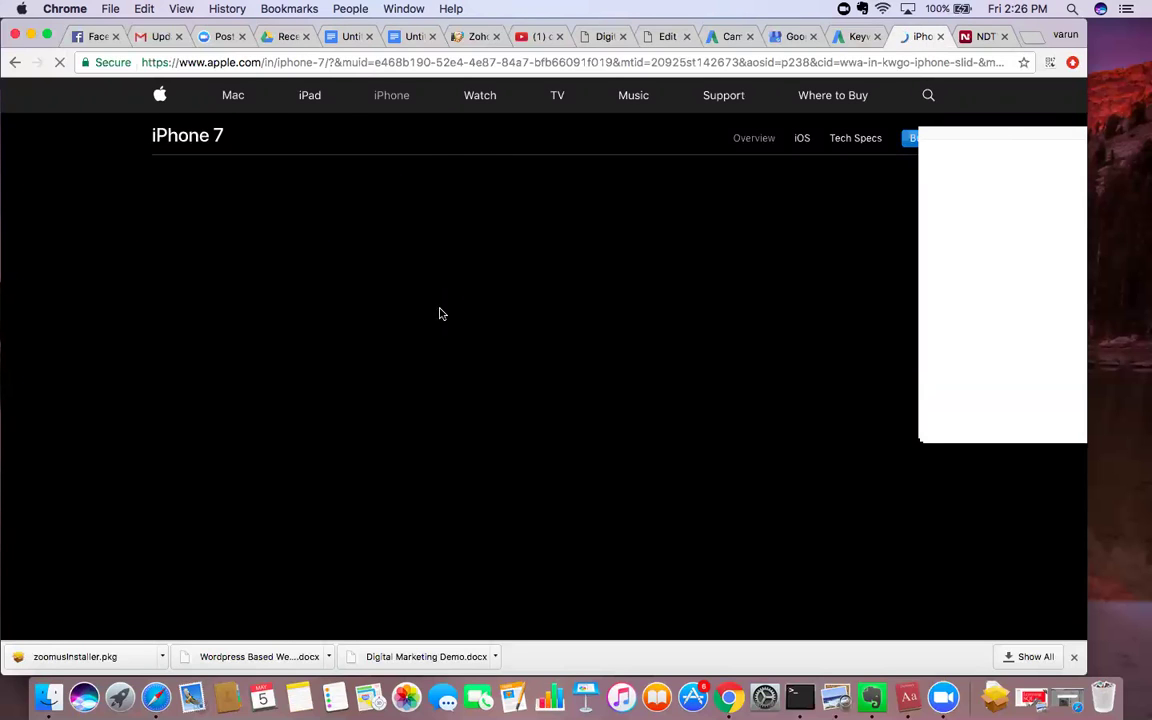
pyautogui.click(14, 62)
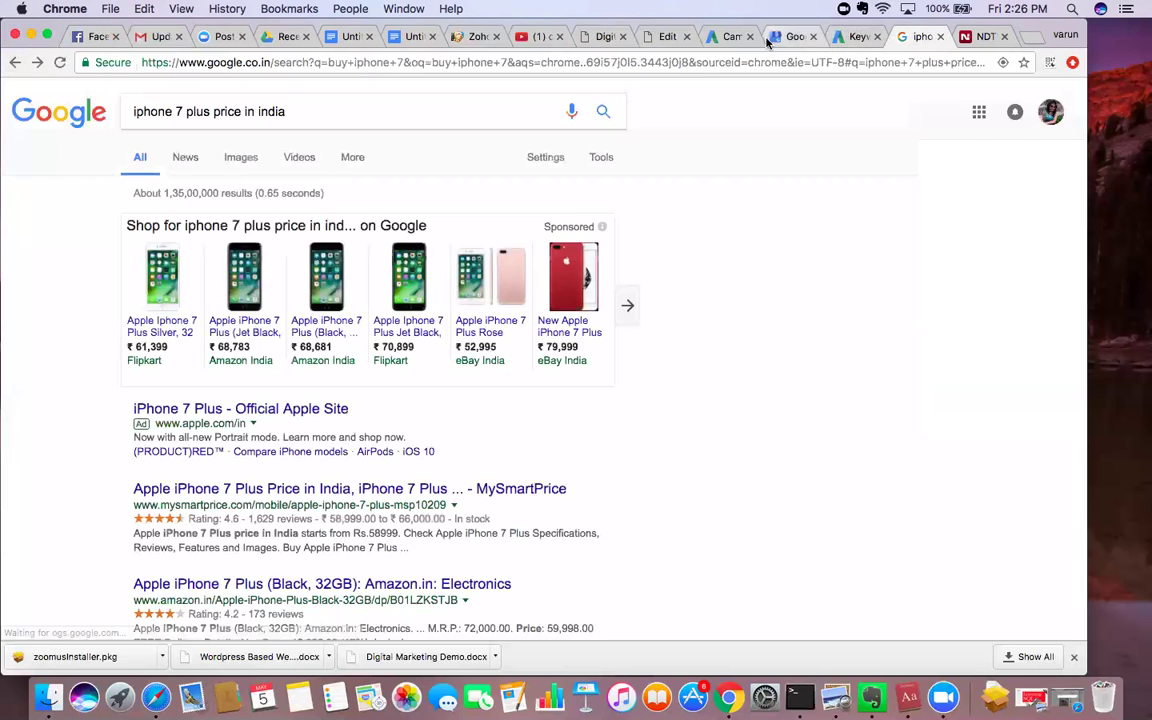
pyautogui.click(726, 37)
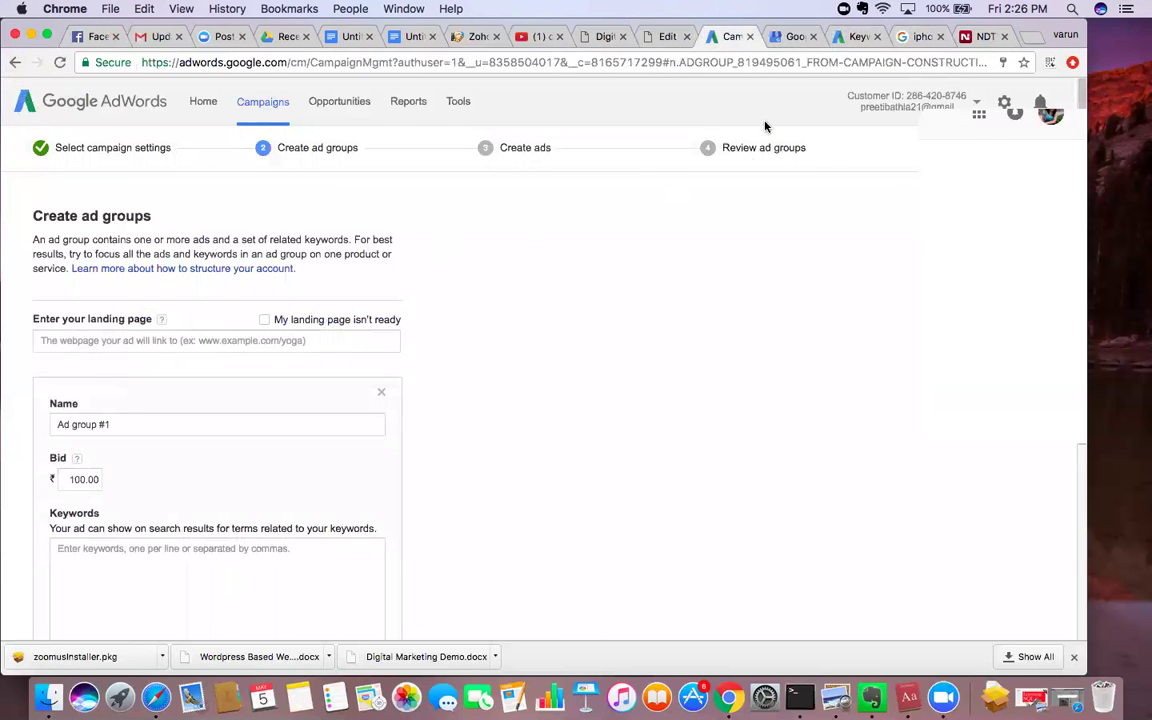
pyautogui.click(352, 37)
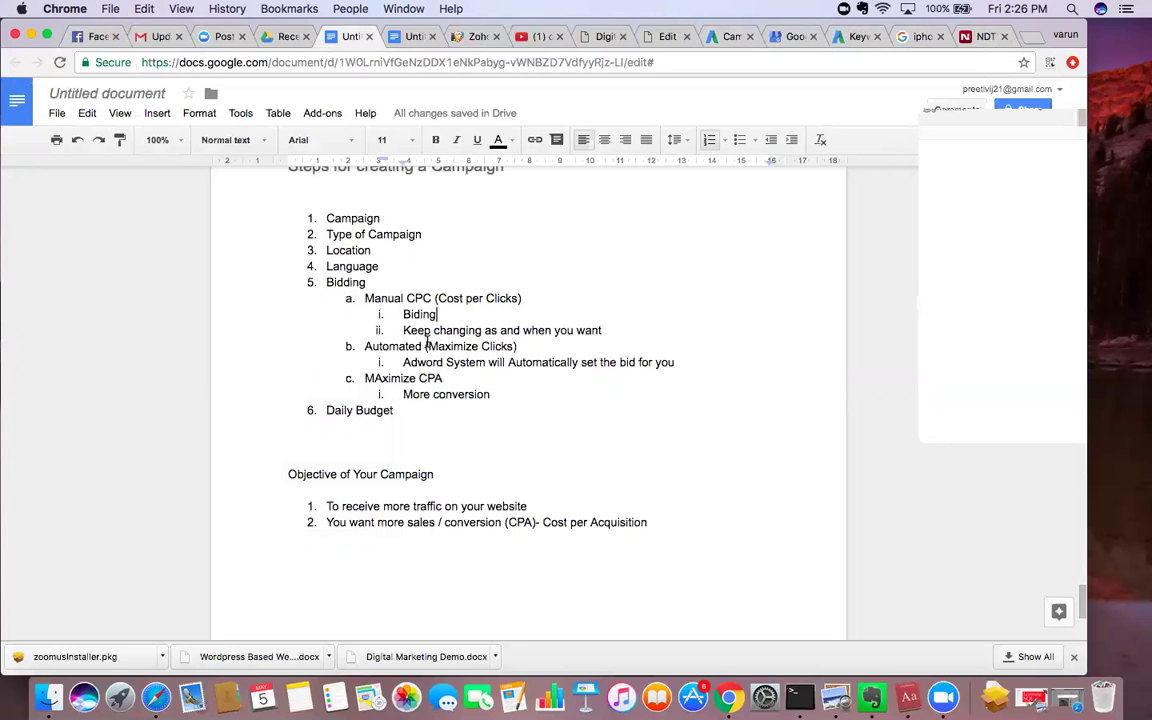
pyautogui.moveTo(425, 330); pyautogui.dragTo(608, 331)
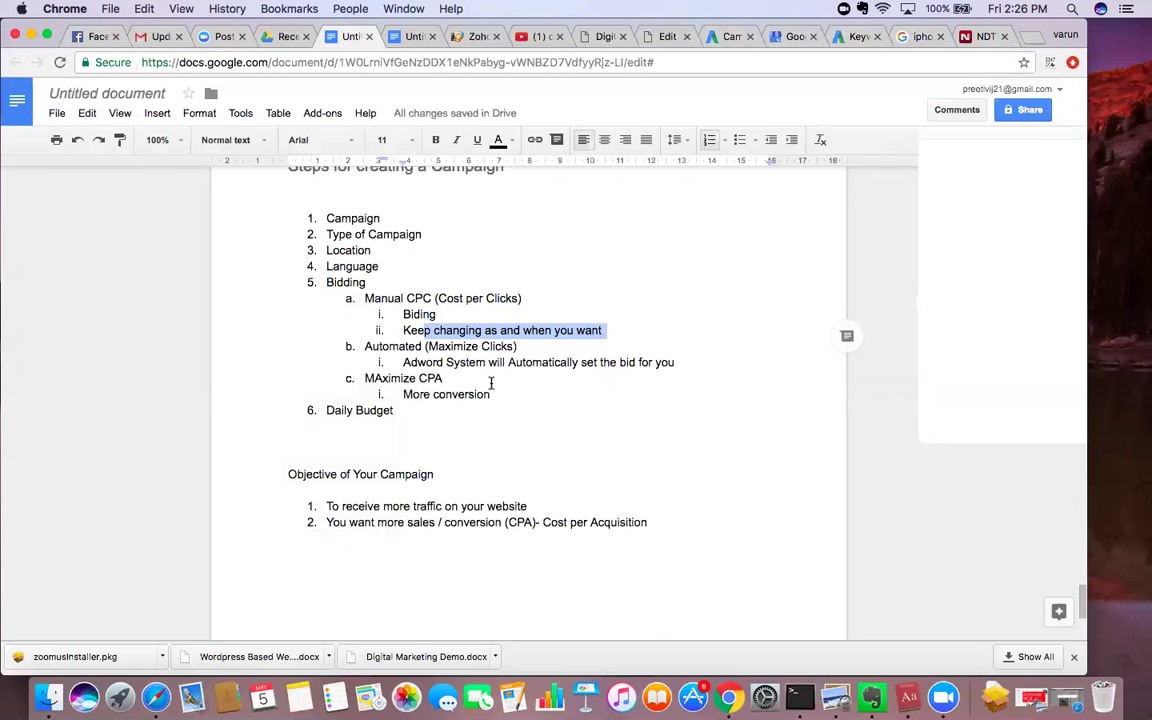
pyautogui.click(466, 362)
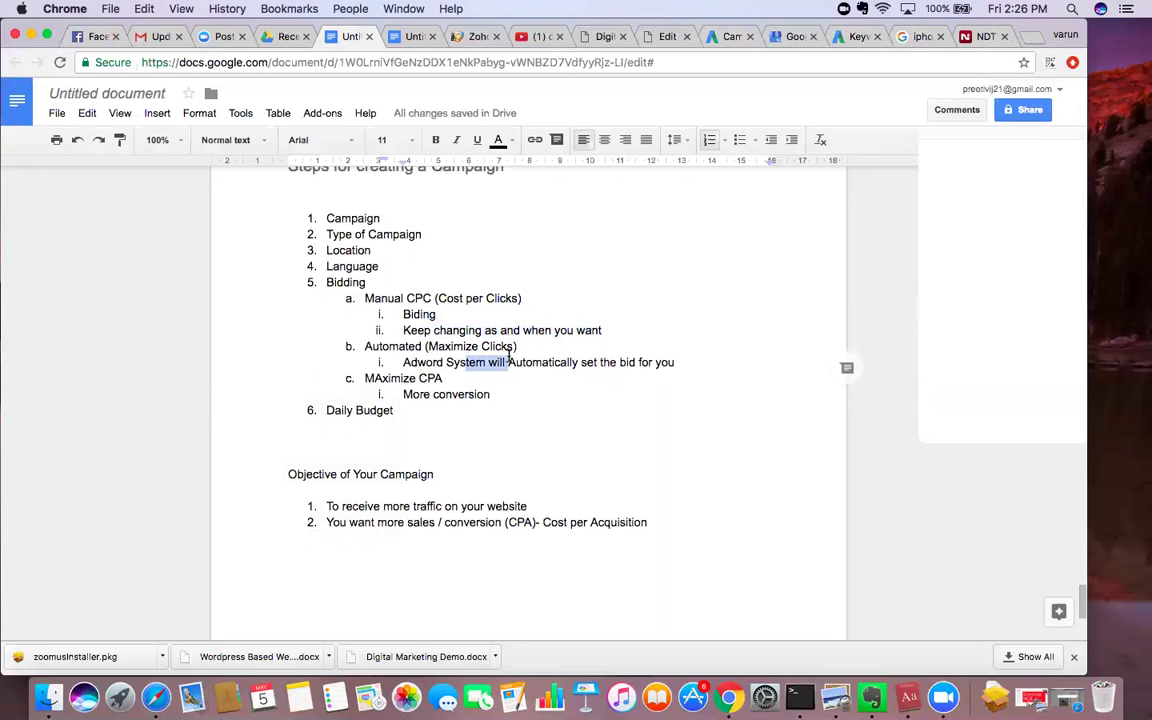
pyautogui.moveTo(527, 344); pyautogui.dragTo(77, 340)
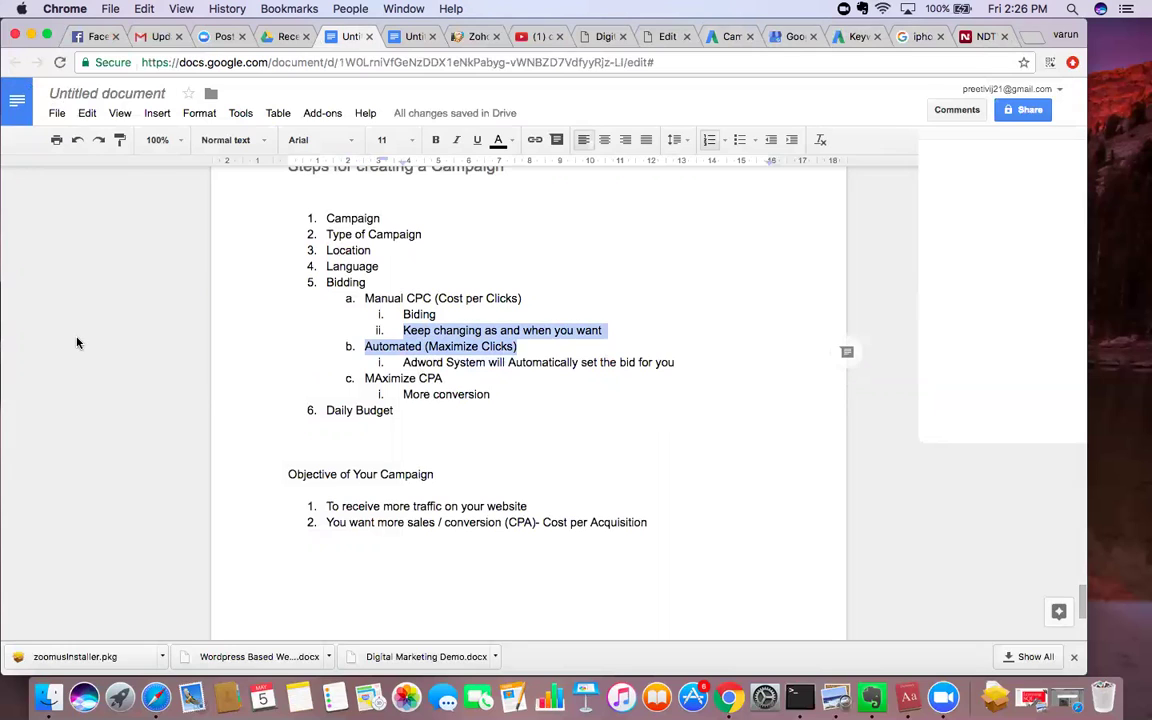
pyautogui.click(167, 358)
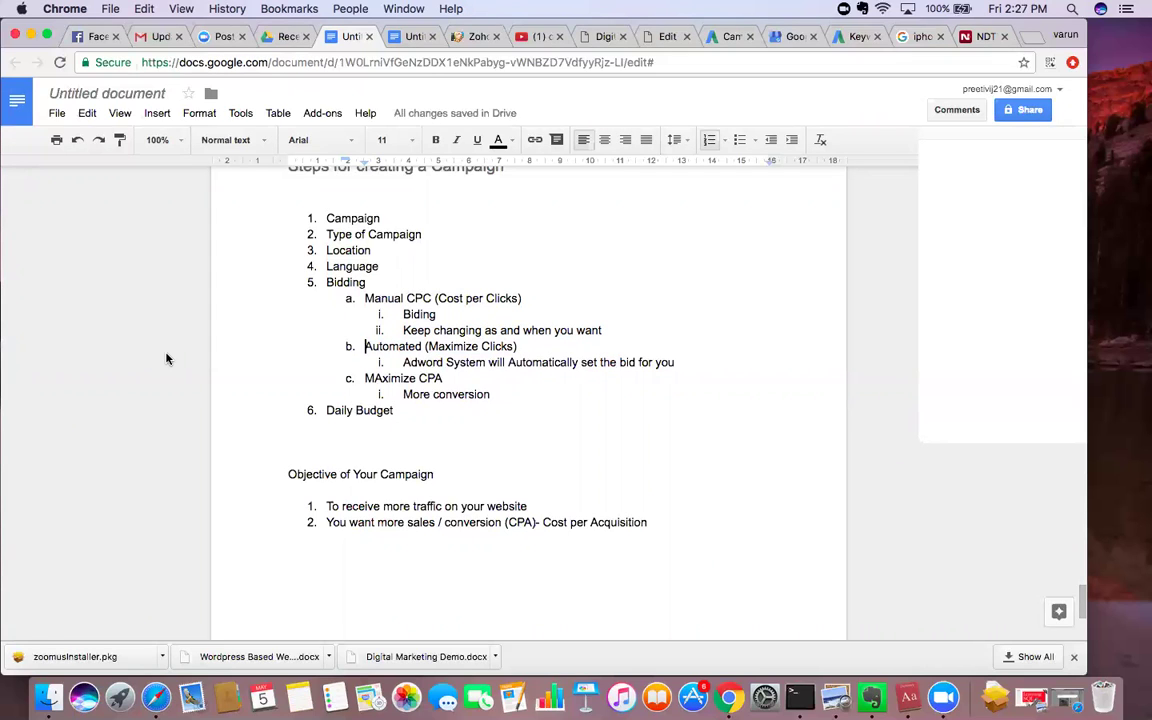
# - Append '- Cost per Acquistion' after the MAximize CPA bidding option
pyautogui.click(467, 377)
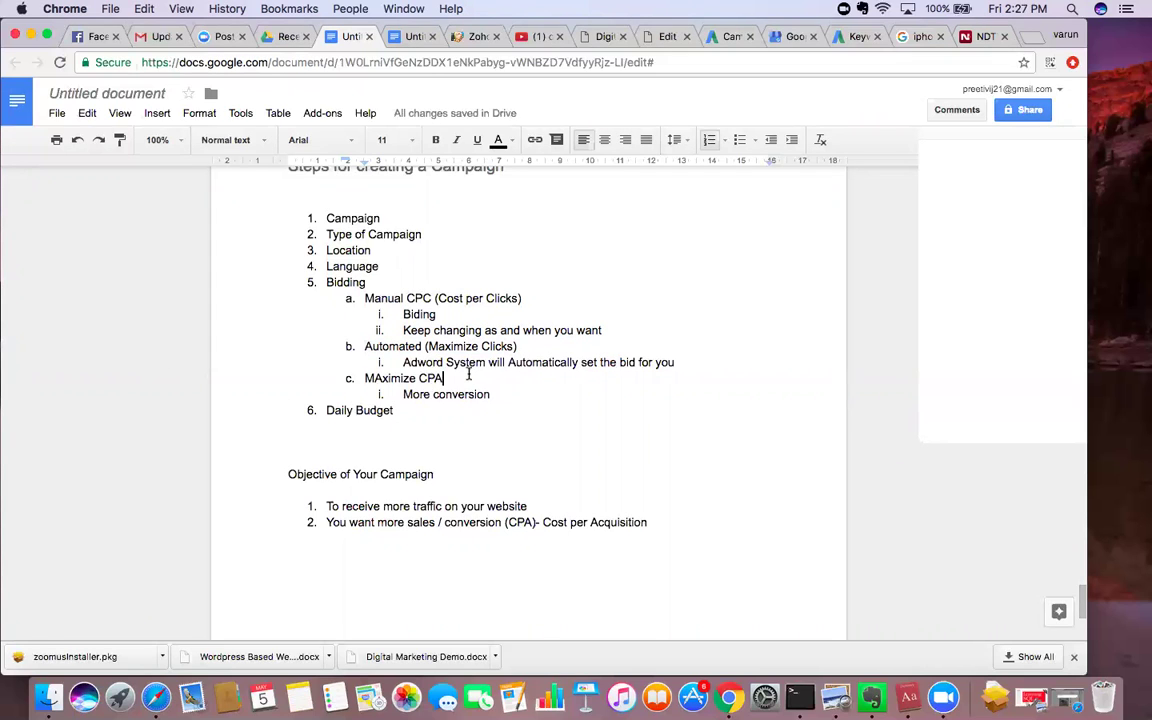
pyautogui.keyDown('shift'); pyautogui.click(366, 378); pyautogui.keyUp('shift')
pyautogui.click(450, 378)
pyautogui.write('- ')
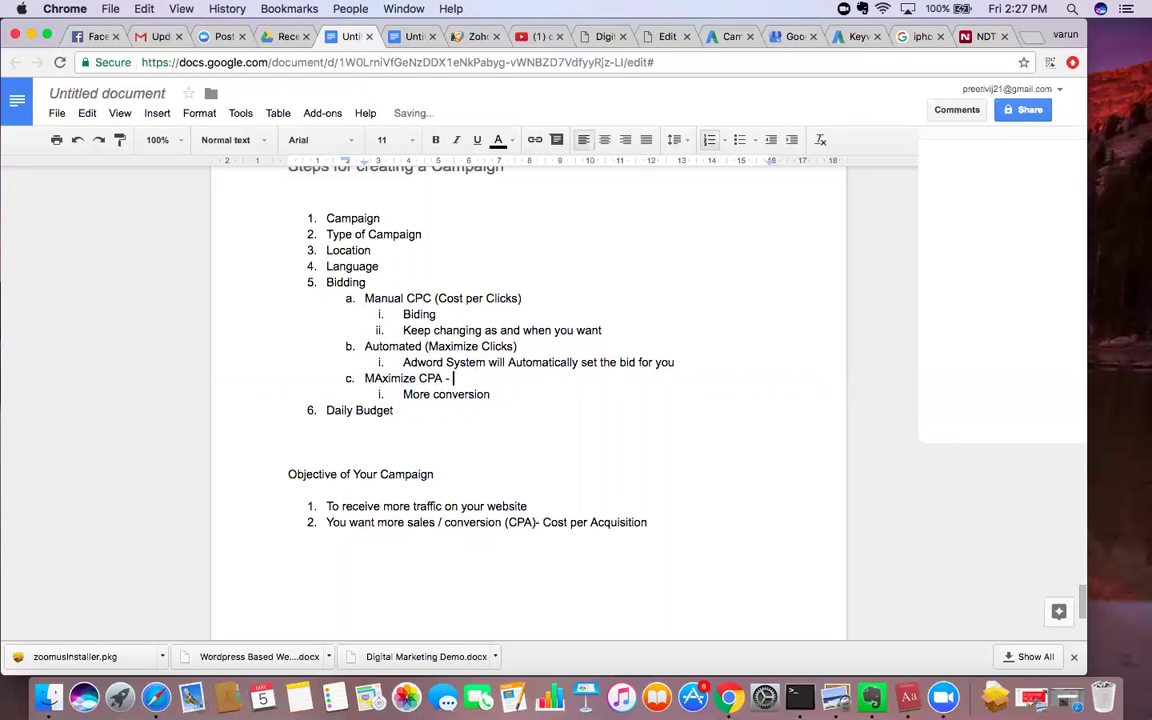
pyautogui.write('Cost per Acquistion')
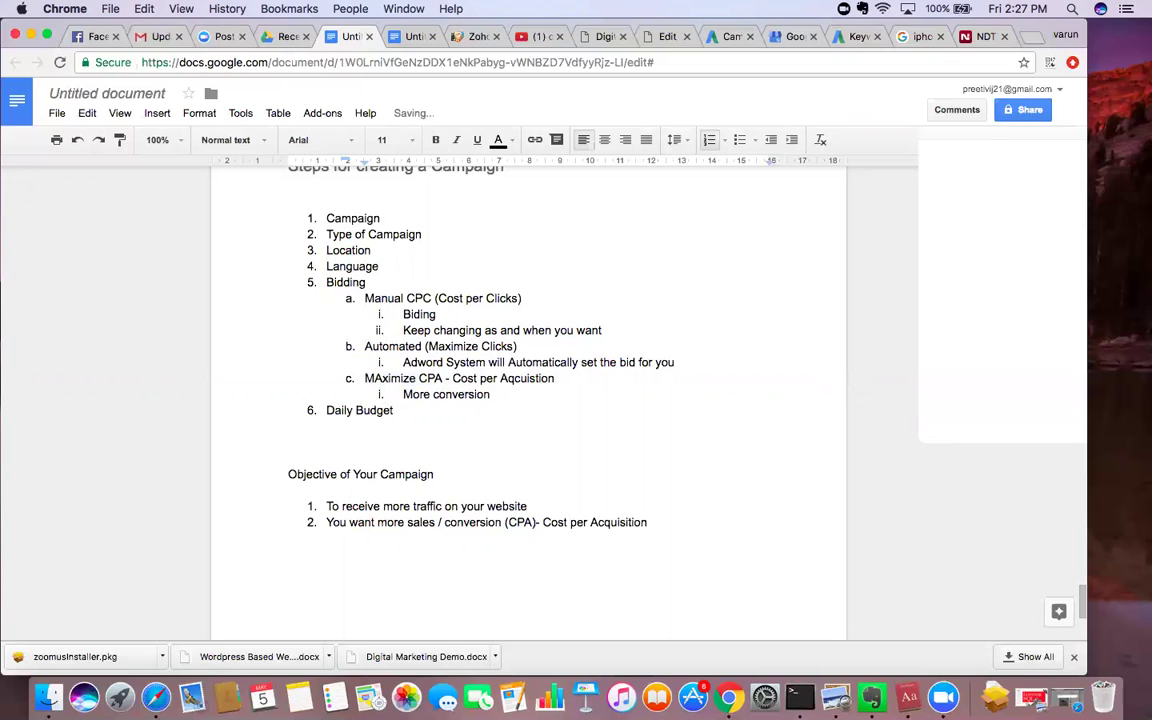
pyautogui.click(493, 394)
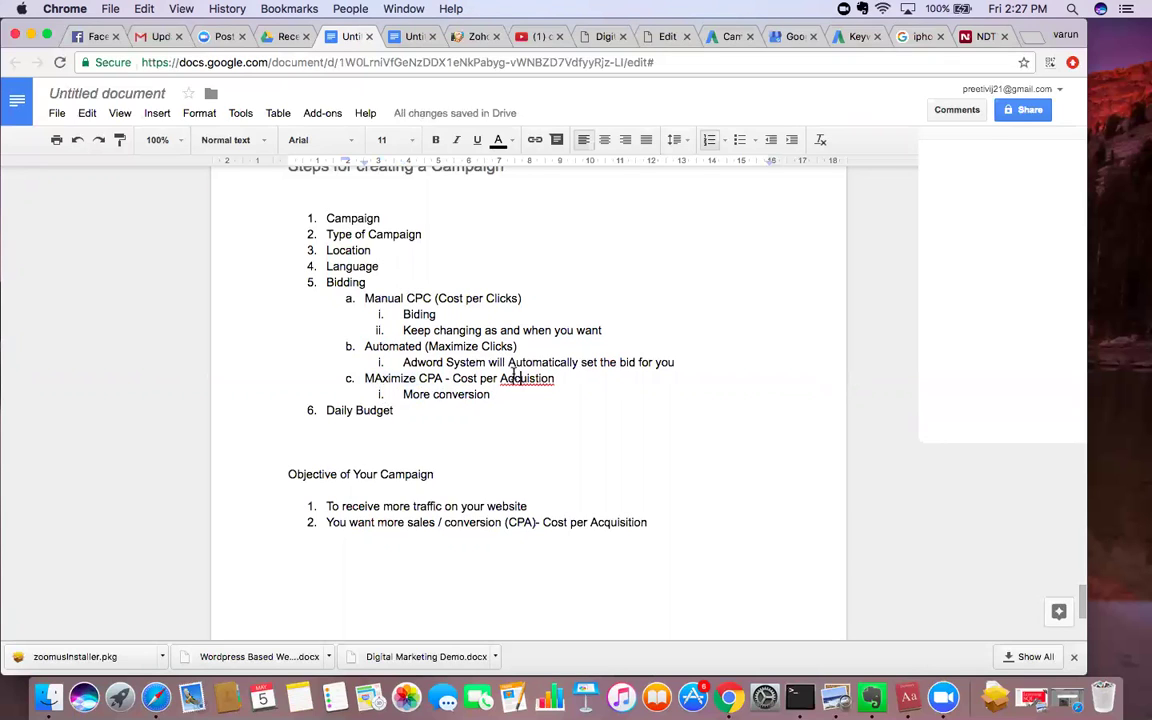
# - Start correcting 'Acquistion' by inserting the missing i and removing a stray a
pyautogui.click(520, 380)
pyautogui.write('a')
pyautogui.click(531, 390)
pyautogui.click(541, 380)
pyautogui.write('i')
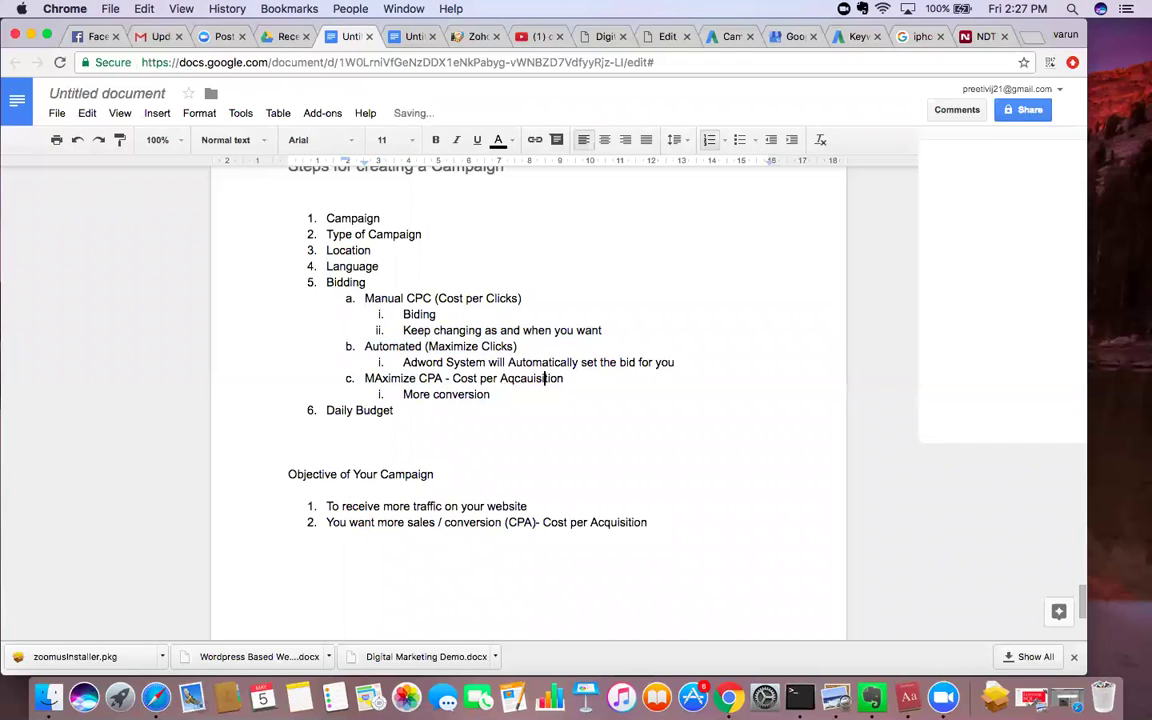
pyautogui.click(532, 378)
pyautogui.press('BackSpace')
pyautogui.click(542, 400)
# - Finish spelling 'Acquisition' by retyping 'cqa' and deleting the leftover a
pyautogui.click(521, 378)
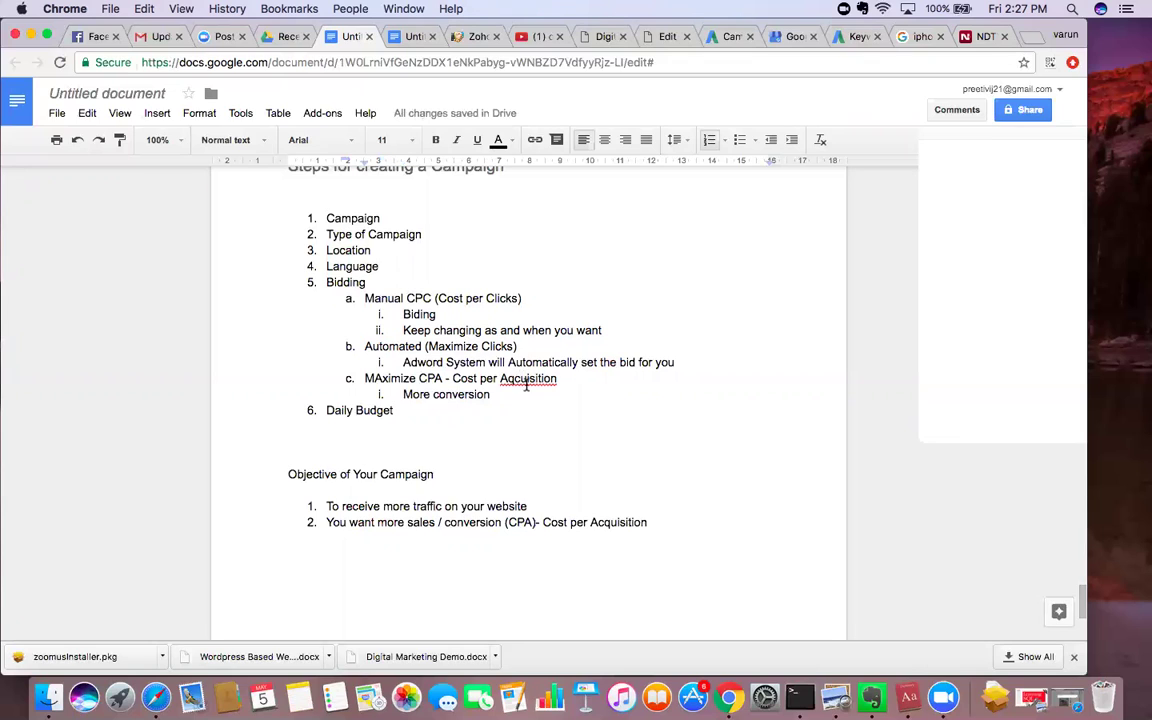
pyautogui.press('BackSpace')
pyautogui.press('BackSpace')
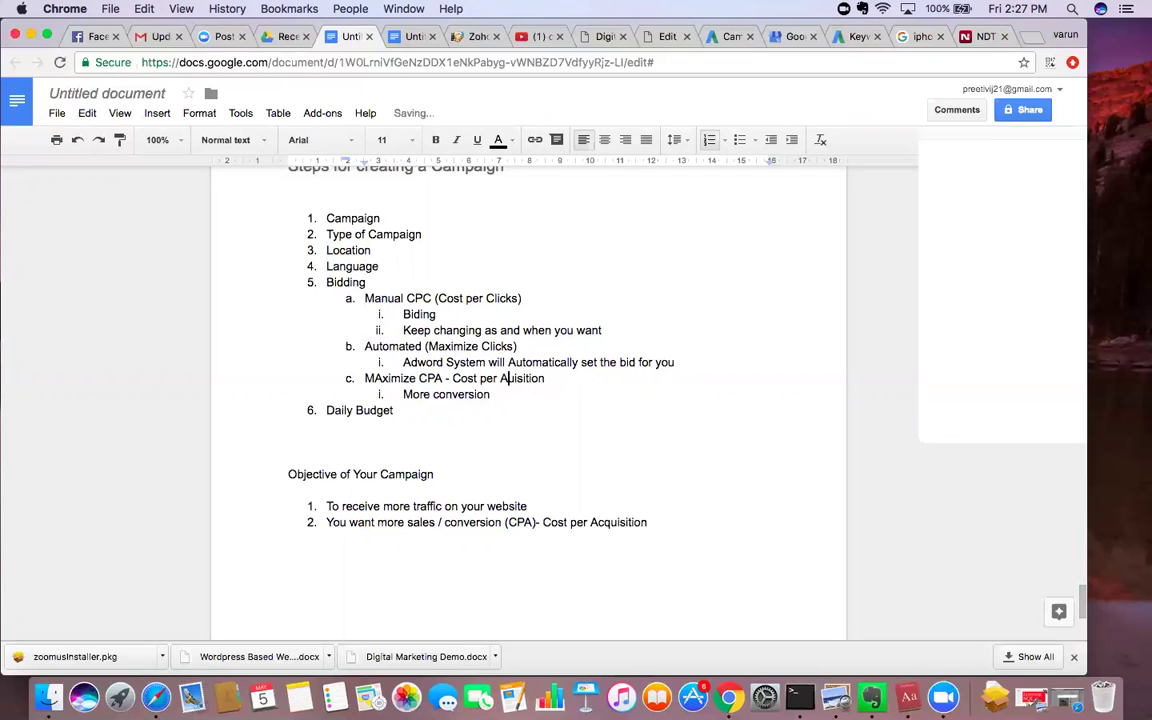
pyautogui.write('cqa')
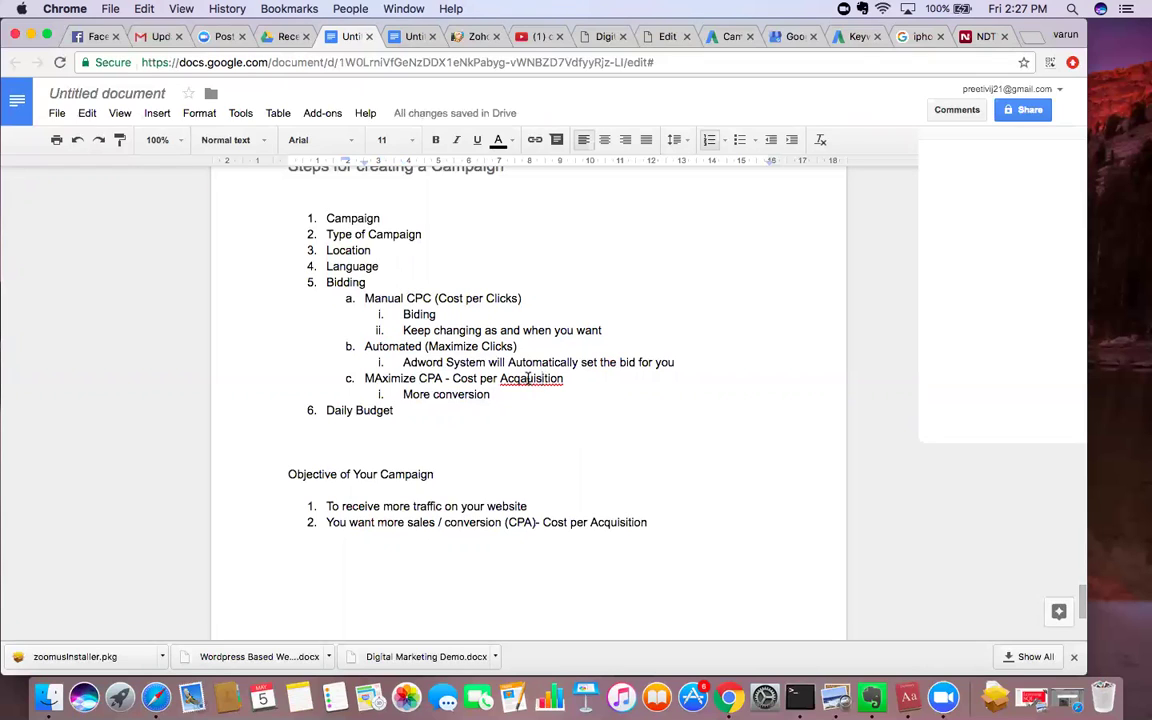
pyautogui.click(520, 378)
pyautogui.press('Right')
pyautogui.press('BackSpace')
pyautogui.click(566, 420)
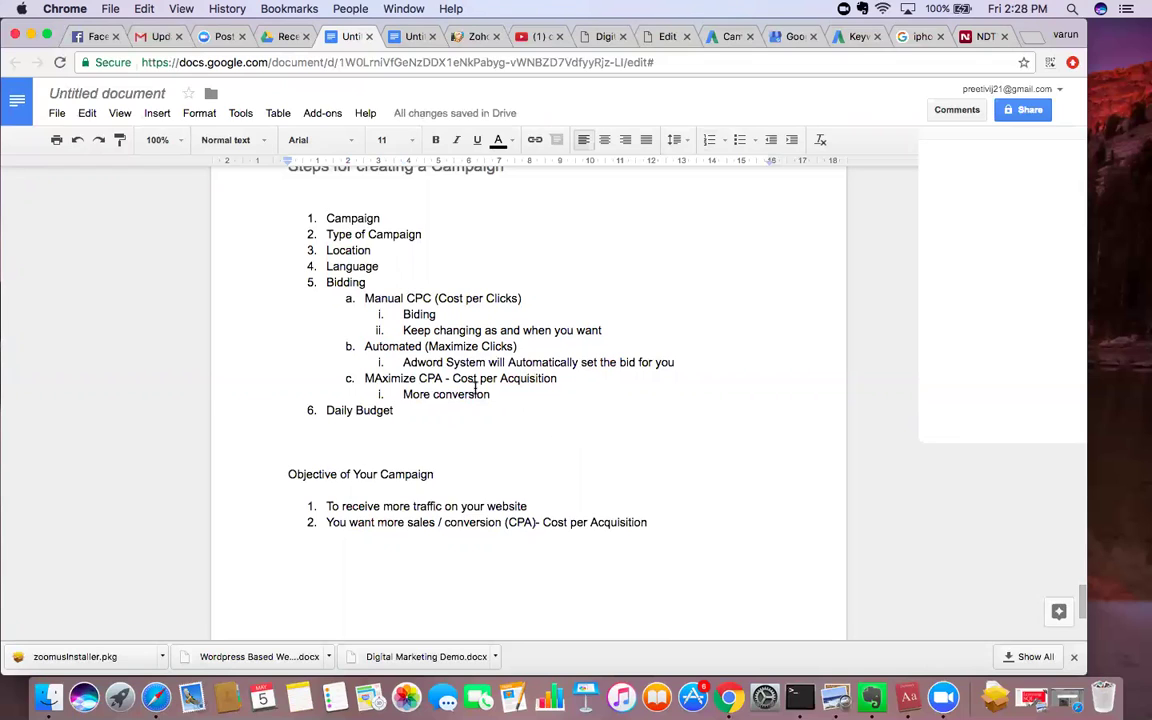
pyautogui.click(529, 378)
pyautogui.moveTo(519, 399); pyautogui.dragTo(365, 378)
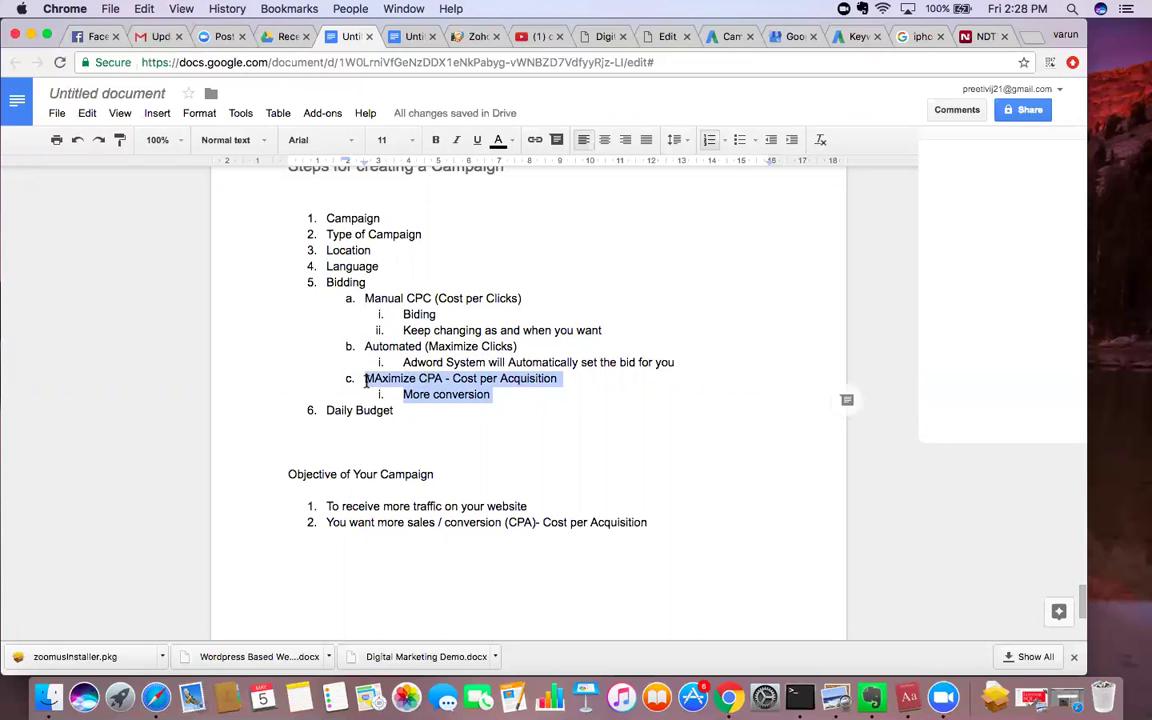
pyautogui.tripleClick(466, 398)
pyautogui.click(501, 394)
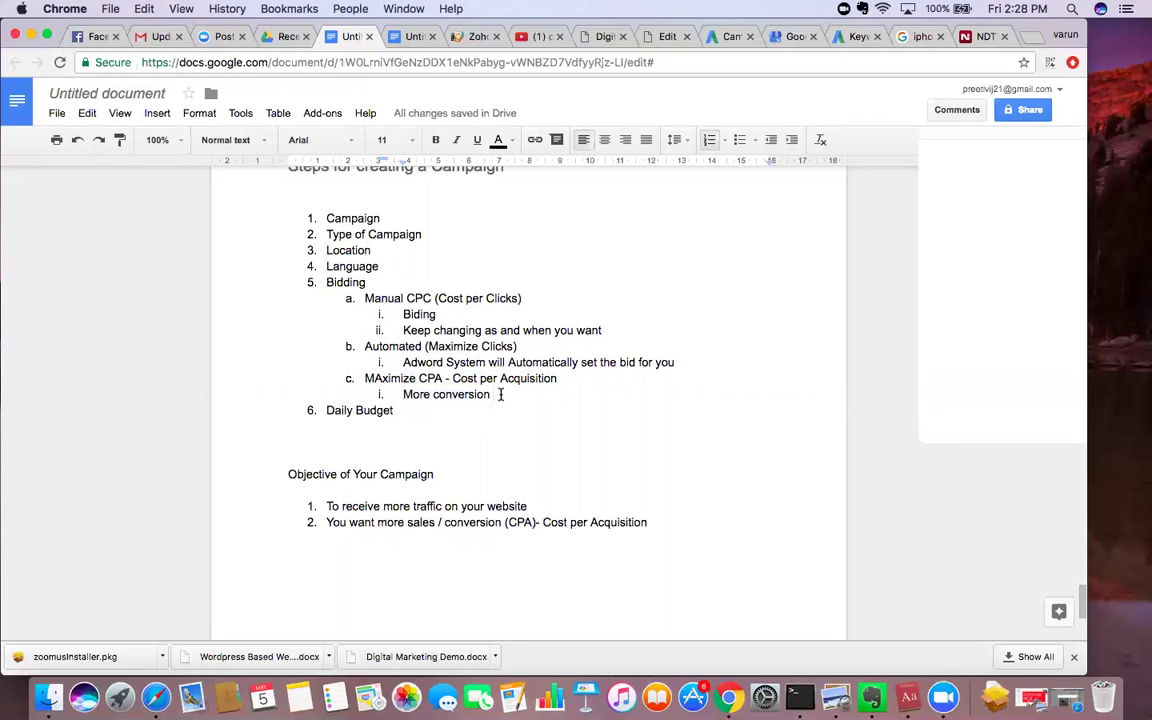
pyautogui.moveTo(417, 379); pyautogui.dragTo(576, 381)
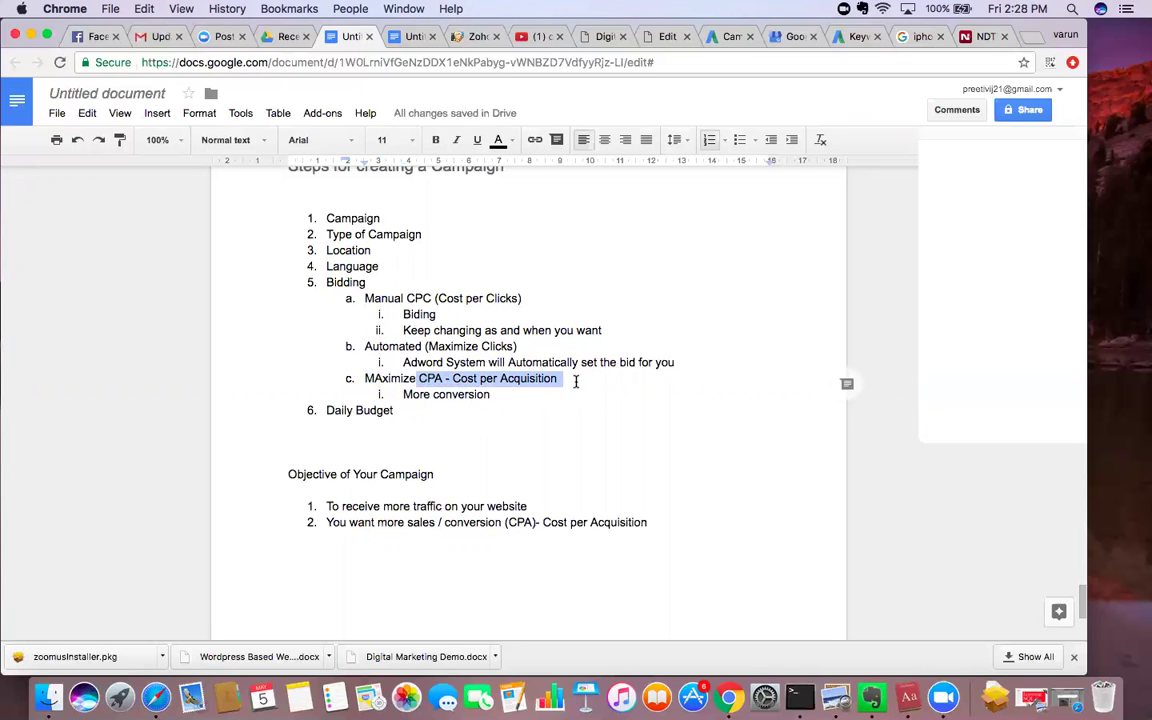
pyautogui.click(517, 347)
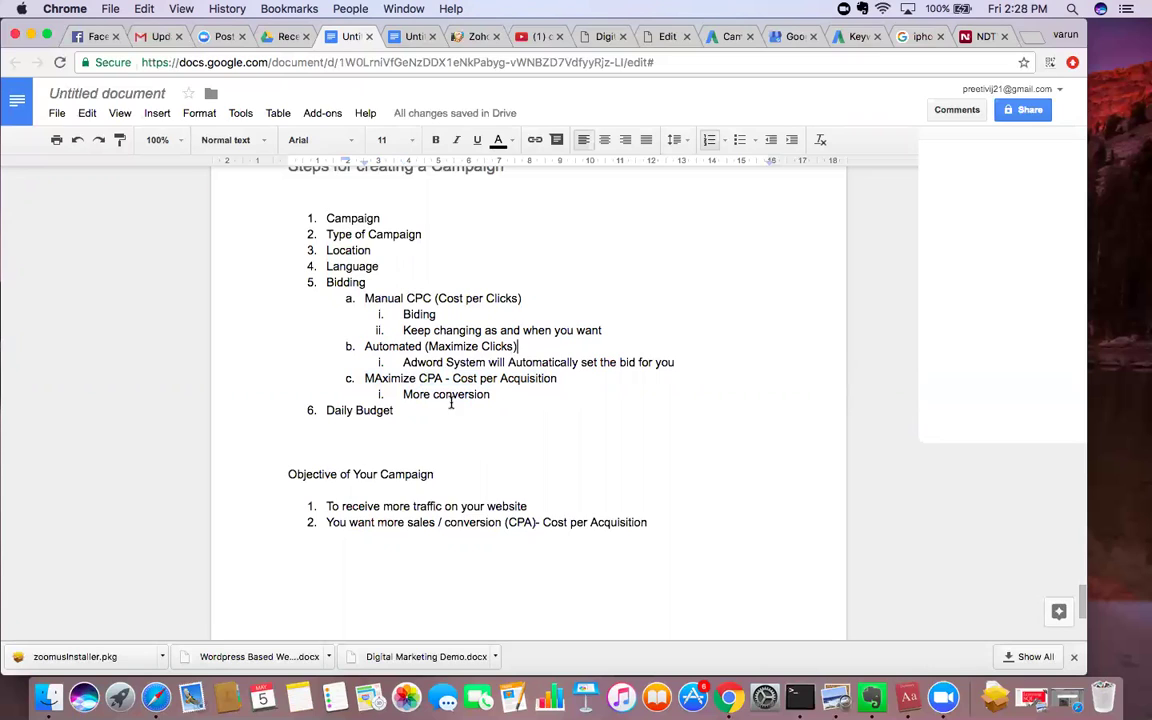
pyautogui.moveTo(534, 395); pyautogui.dragTo(362, 378)
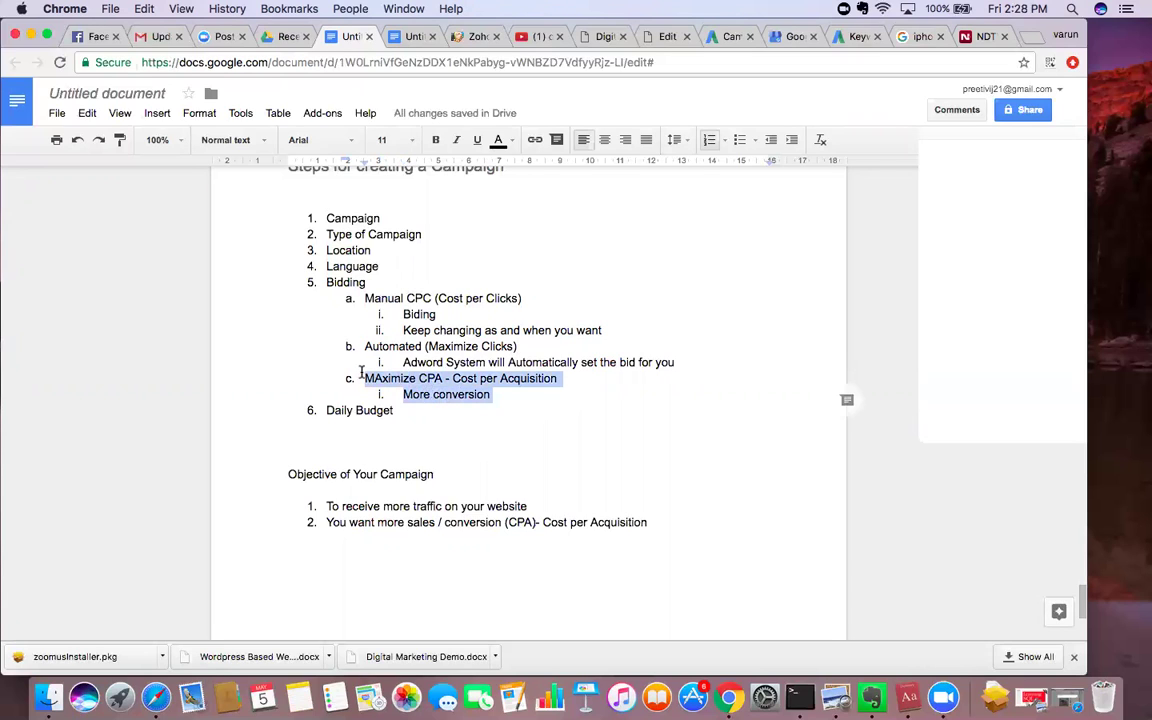
pyautogui.click(521, 386)
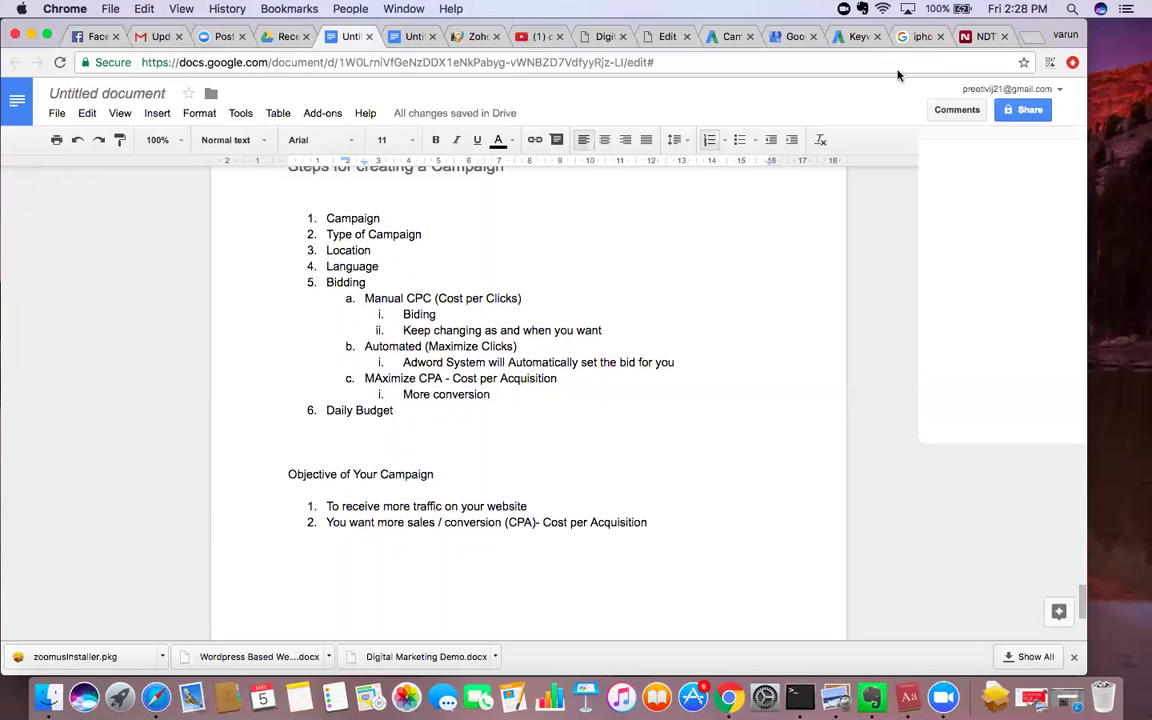
# - Open the Flipkart iPhone 7 Plus listing from the results and choose Buy Now to reach checkout
pyautogui.click(915, 37)
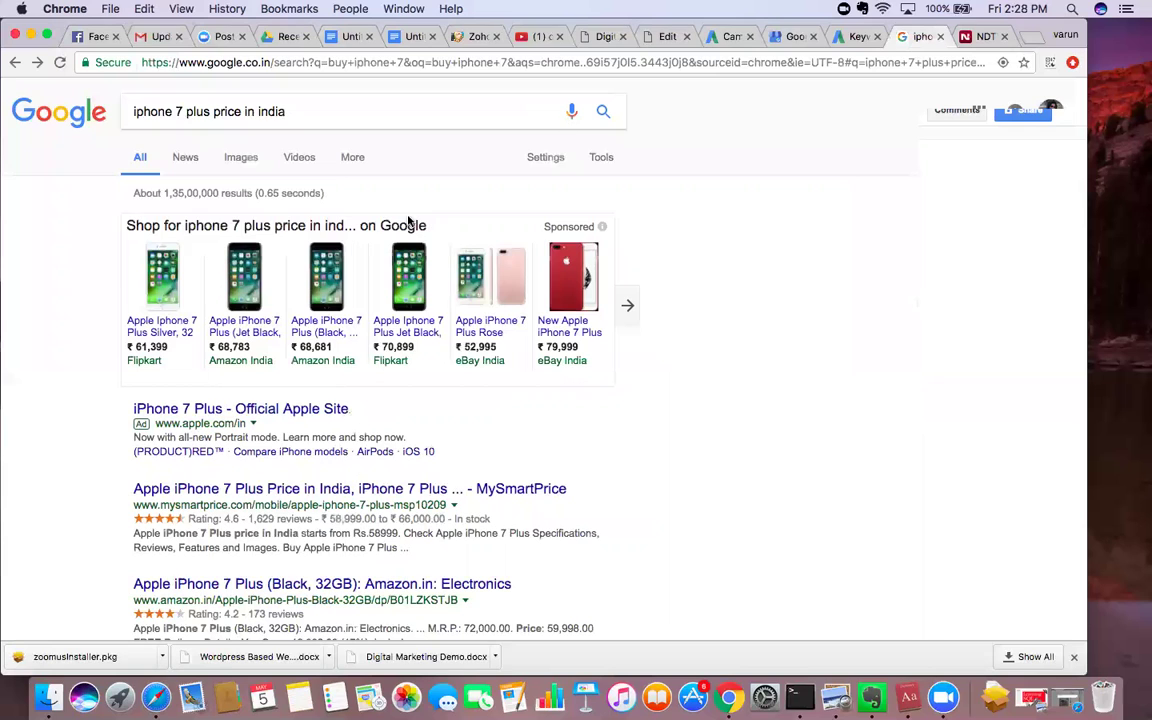
pyautogui.click(173, 293)
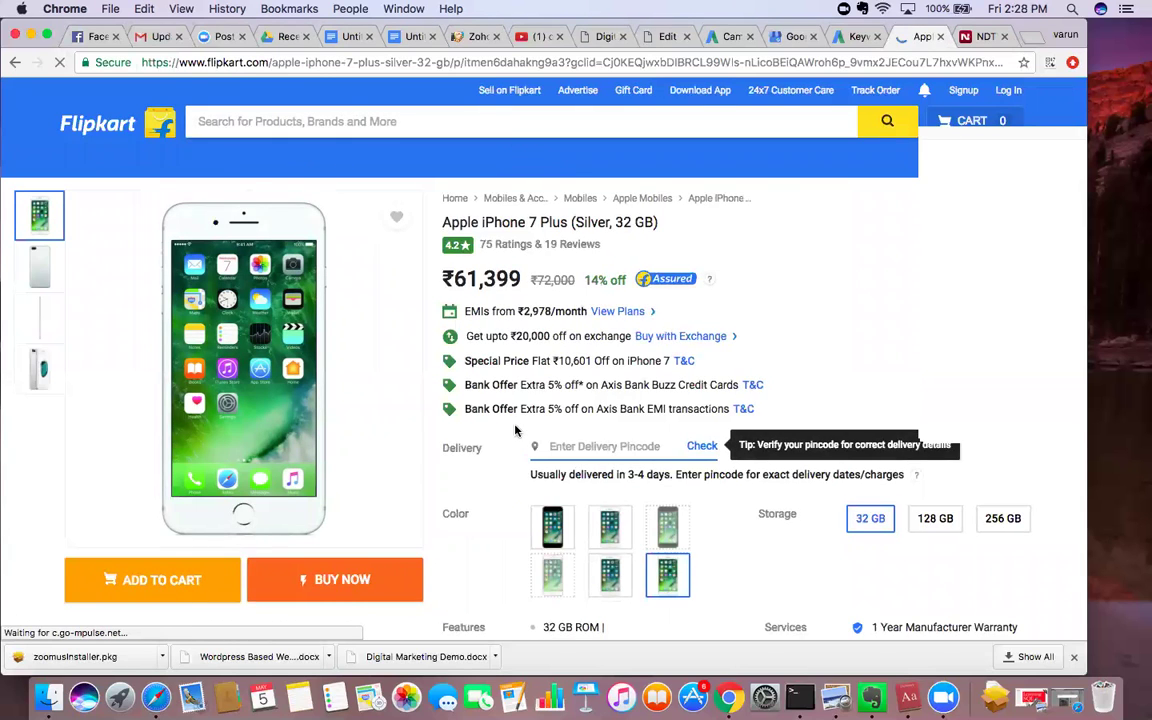
pyautogui.scroll(-3, 515, 430)
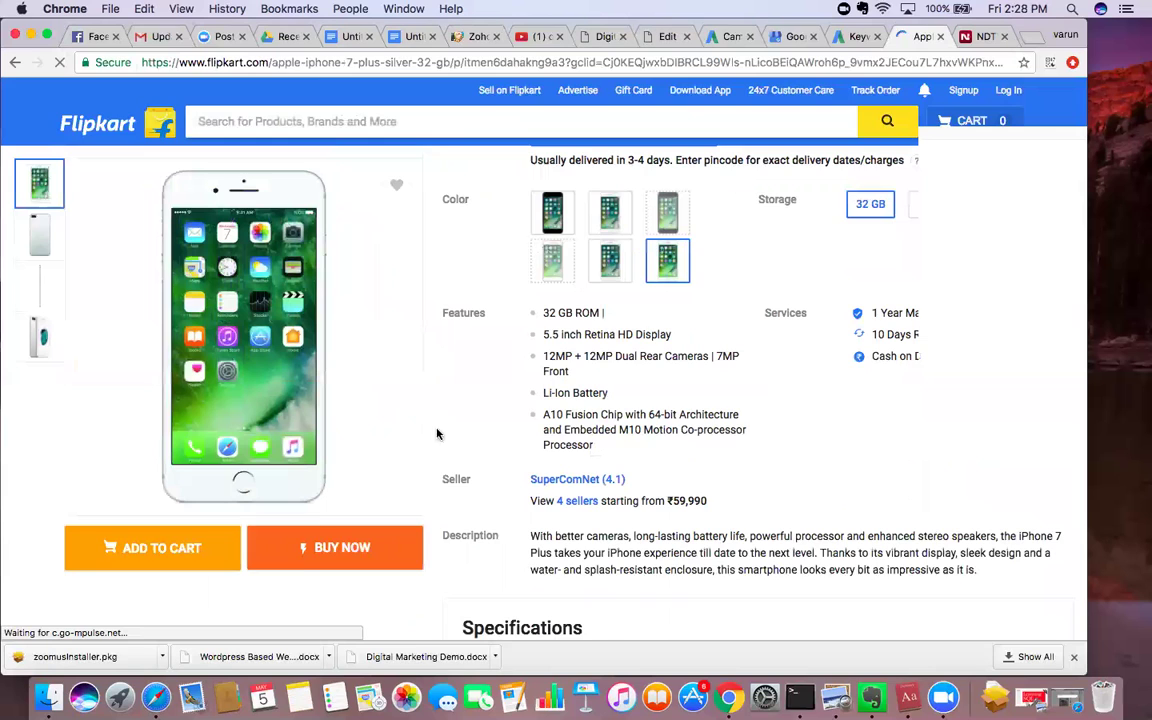
pyautogui.click(315, 581)
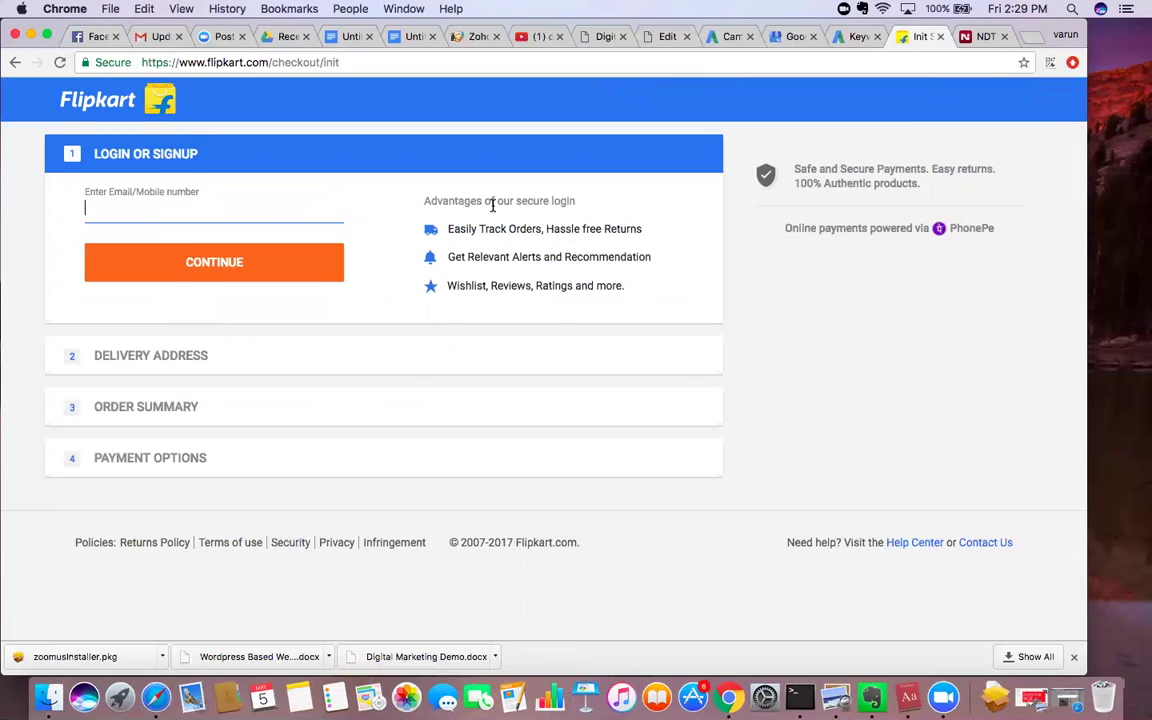
# - Return to the AdWords Create ad groups page and scroll through it
pyautogui.click(733, 37)
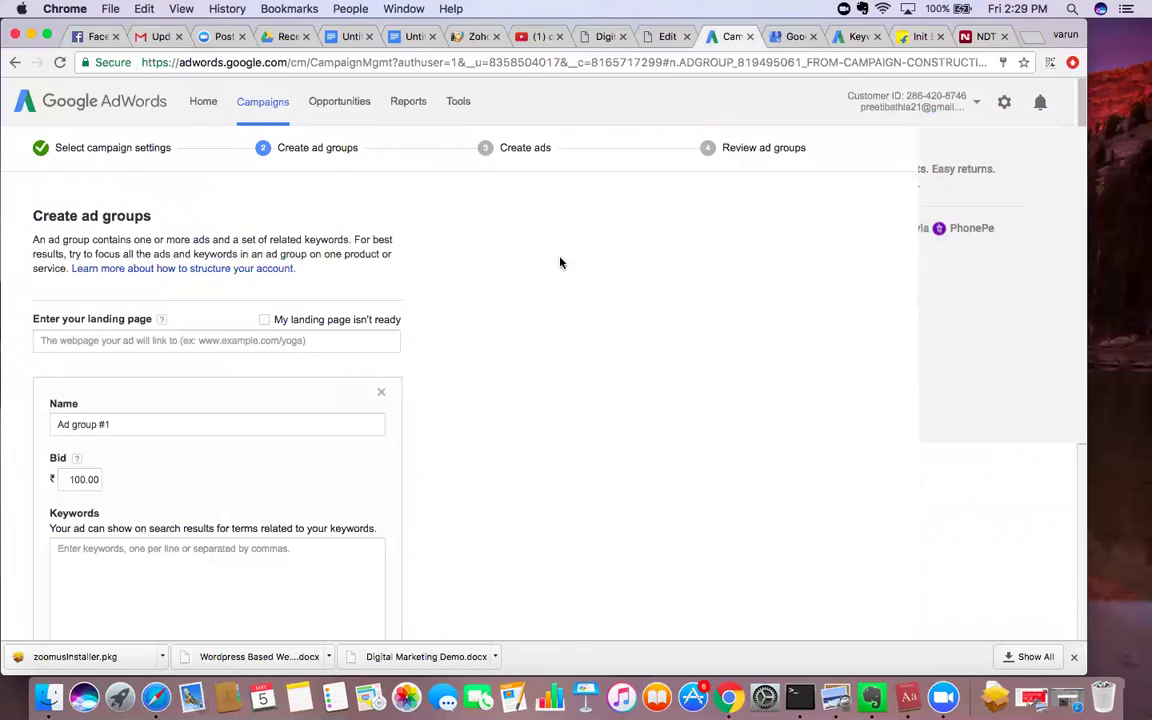
pyautogui.scroll(-5, 564, 367)
pyautogui.scroll(5, 564, 367)
# - Append '- Name a Campaign' to the Campaign step in the notes
pyautogui.click(331, 38)
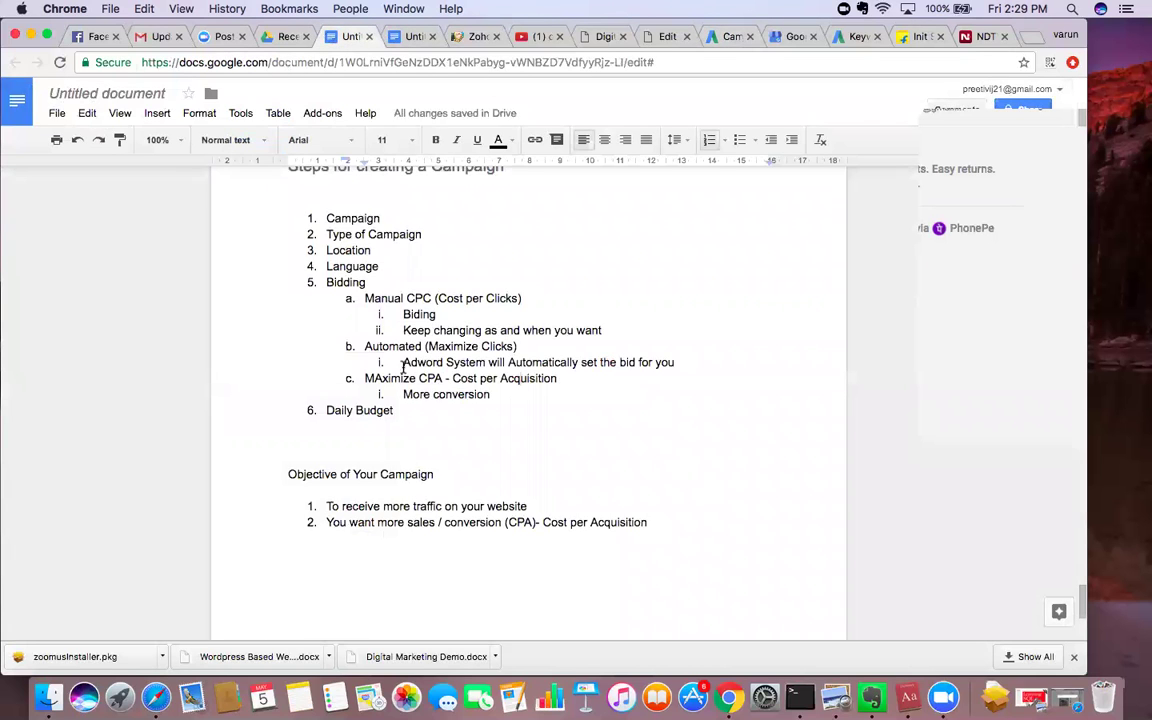
pyautogui.scroll(8, 401, 365)
pyautogui.scroll(-3, 403, 367)
pyautogui.scroll(-7, 403, 367)
pyautogui.scroll(2, 403, 367)
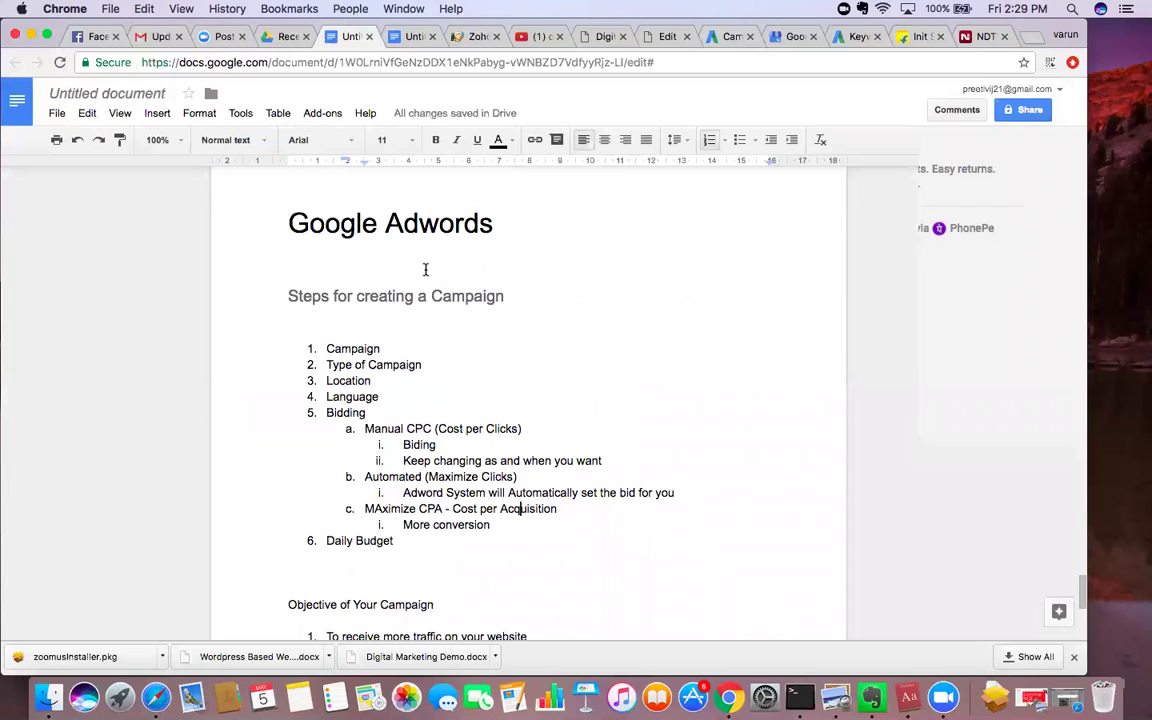
pyautogui.click(407, 350)
pyautogui.write('- ')
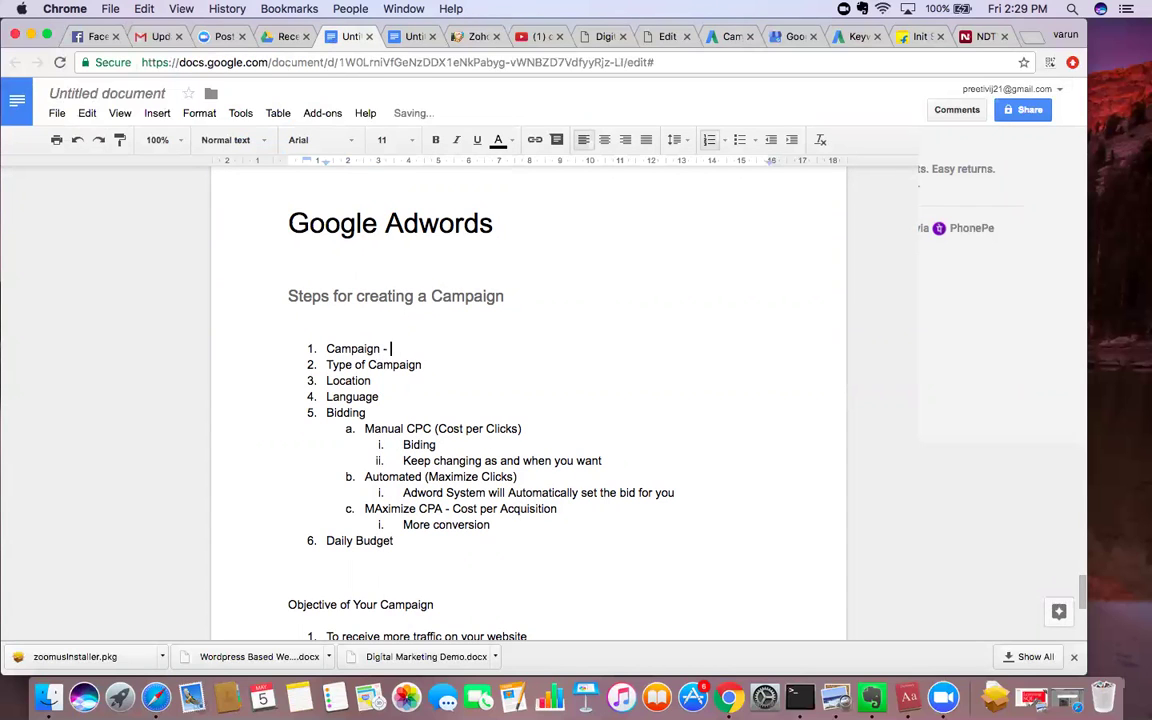
pyautogui.write('Name a Campaign')
# - Append '- Search Ad' to the Type of Campaign step
pyautogui.click(423, 365)
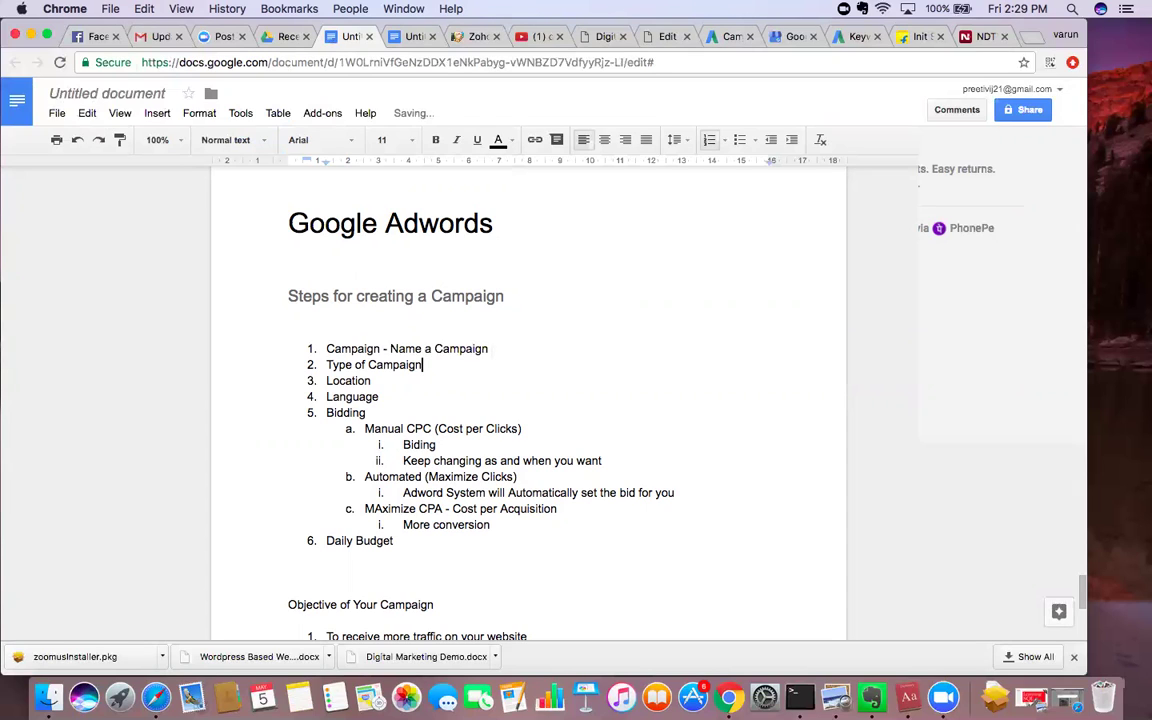
pyautogui.write('- Search Ad')
pyautogui.click(472, 365)
pyautogui.press('Right')
pyautogui.press('Right')
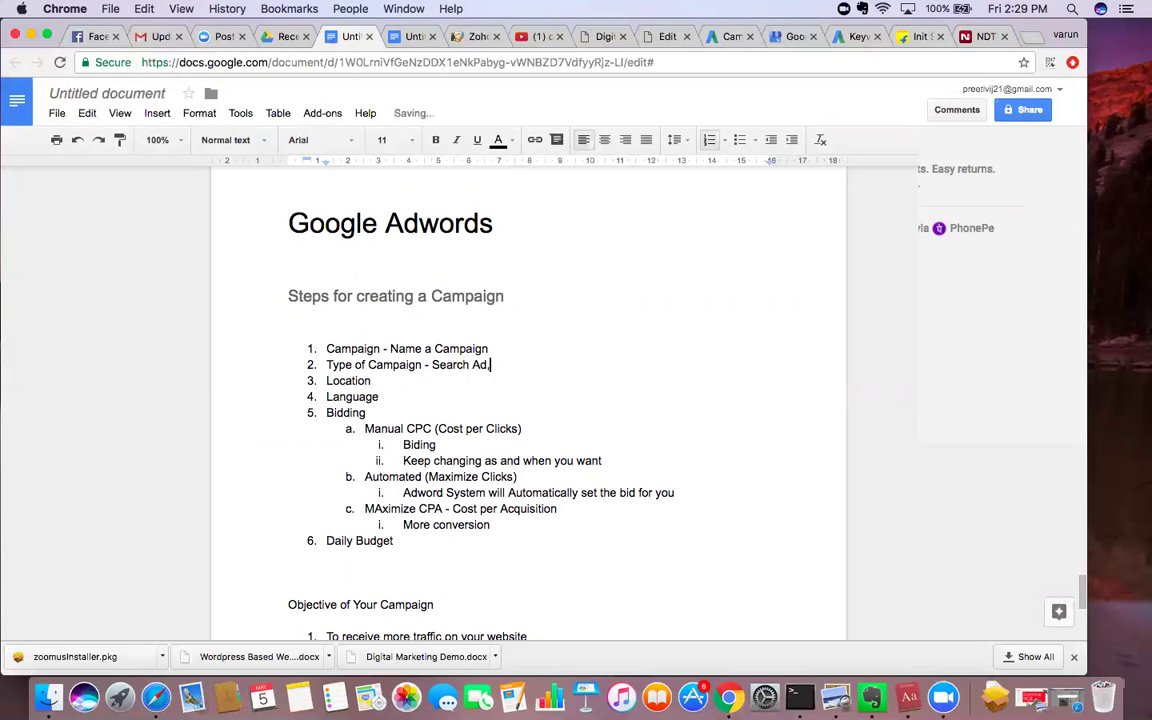
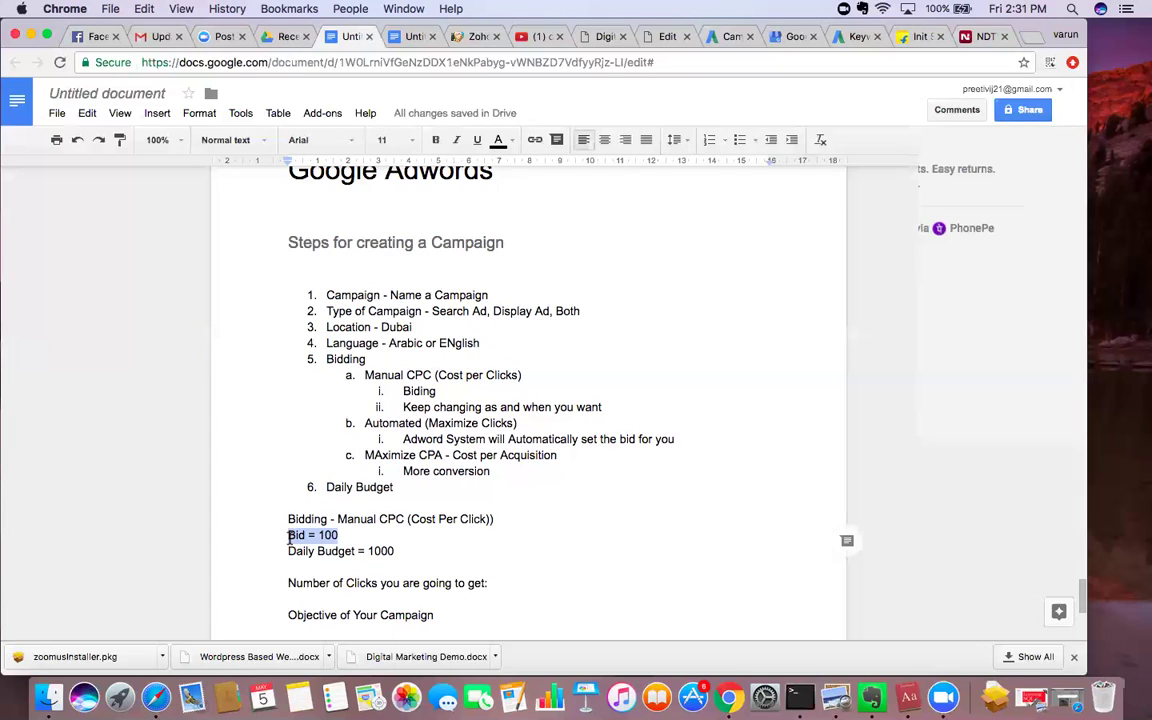
# - Enter 10 as the number of expected clicks and start the numbered objectives list below
pyautogui.click(393, 551)
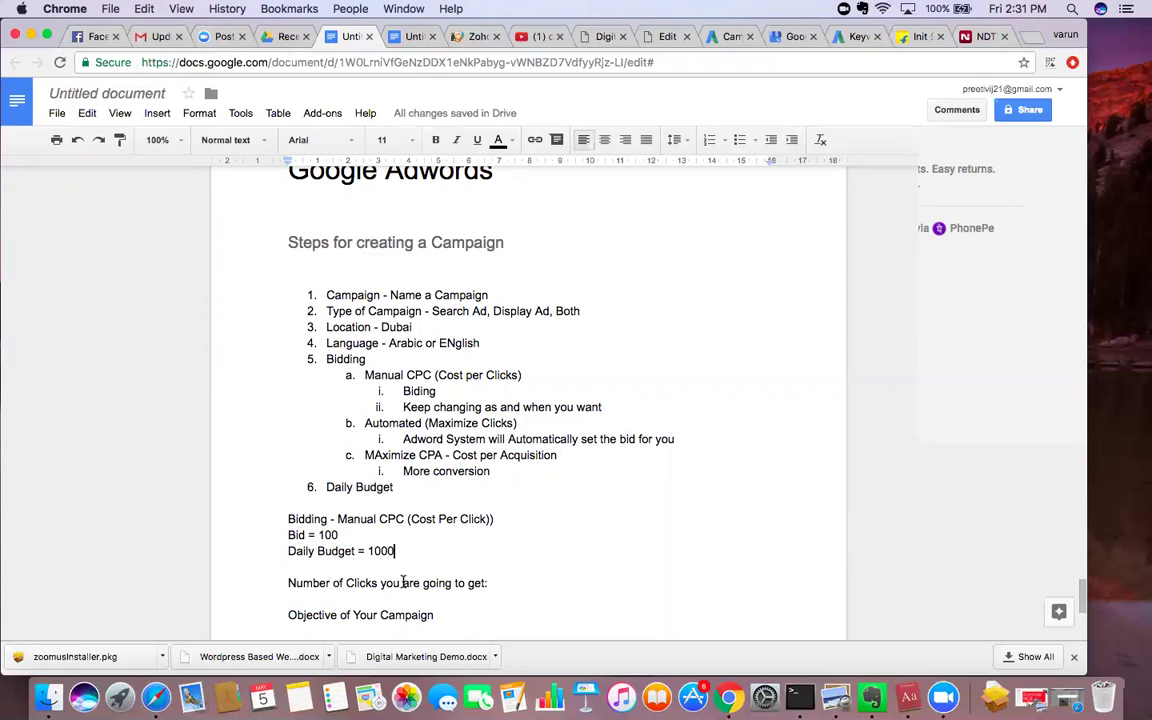
pyautogui.click(533, 588)
pyautogui.write('10')
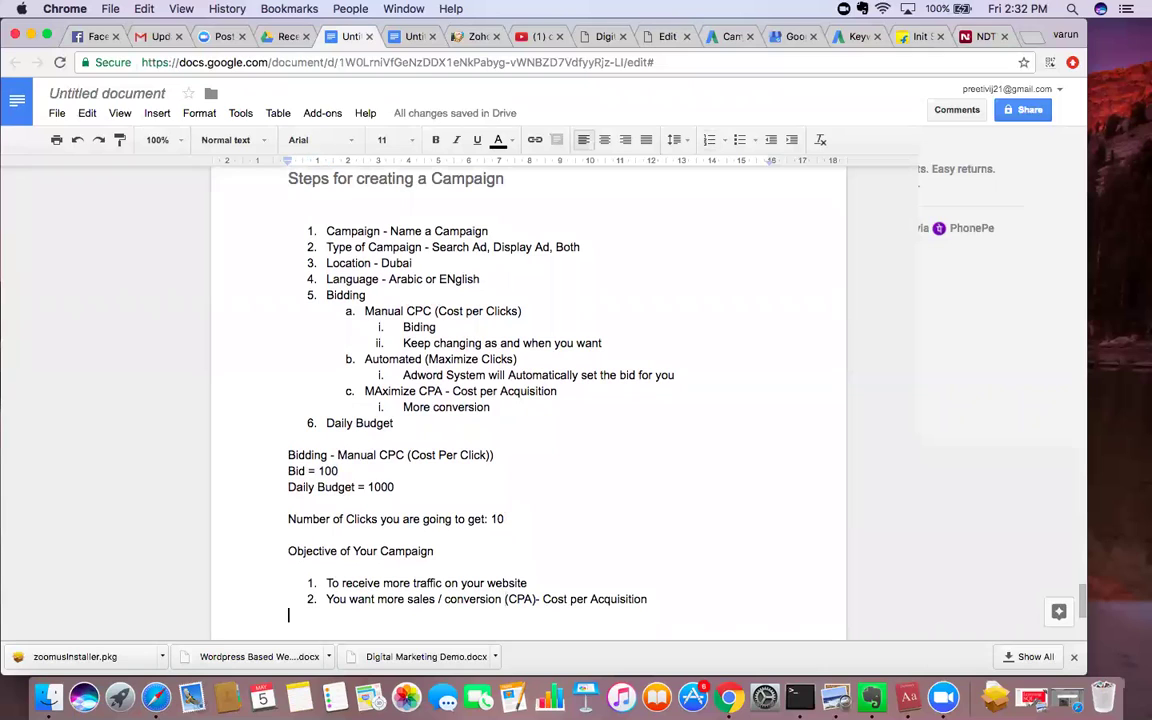
pyautogui.press('Return')
pyautogui.press('Return')
pyautogui.press('super+shift+period')
pyautogui.press('super+shift+period')
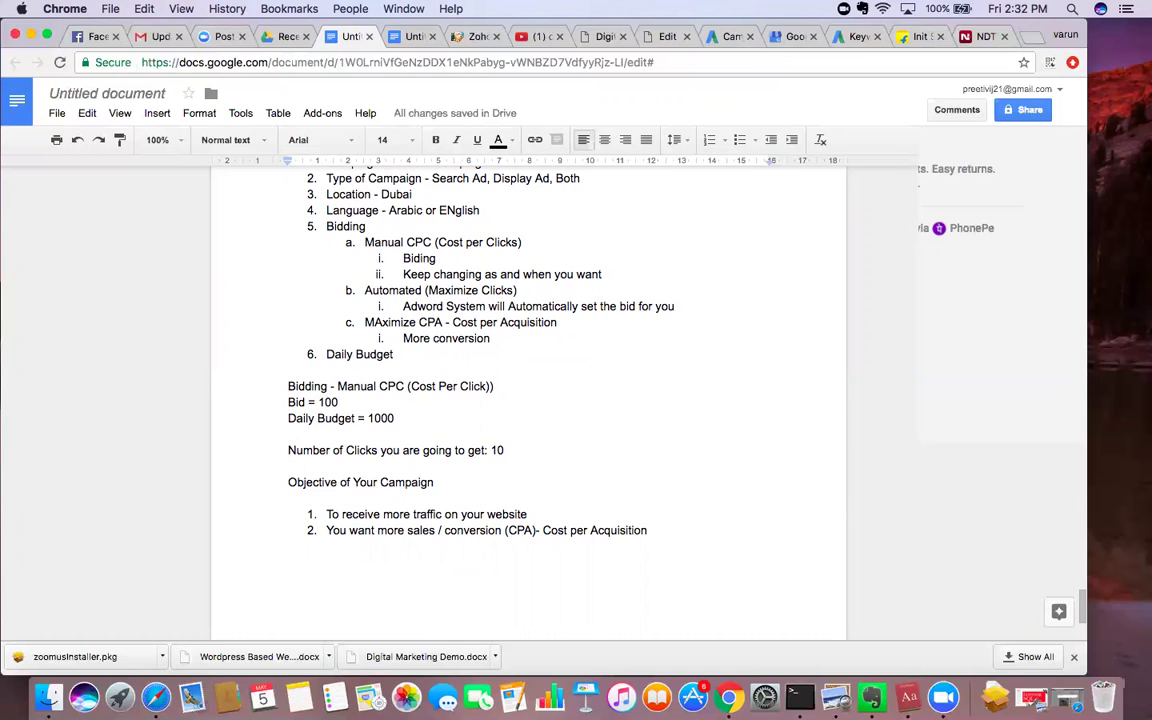
pyautogui.click(468, 531)
pyautogui.moveTo(681, 530); pyautogui.dragTo(312, 491)
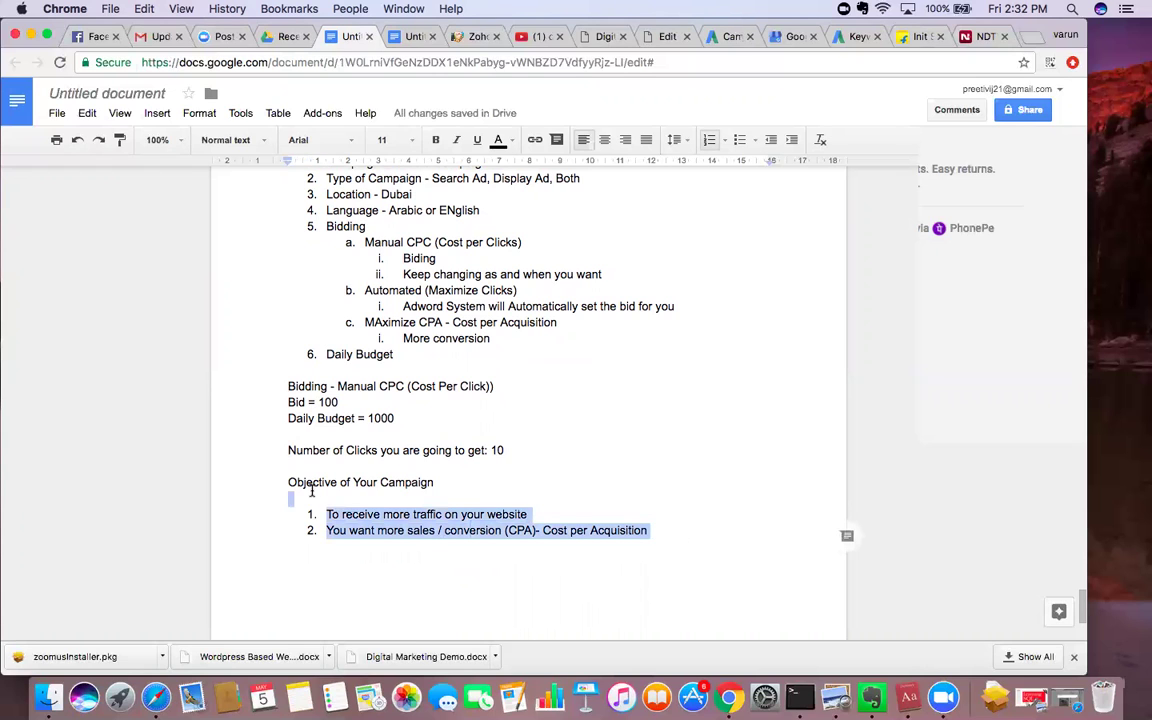
pyautogui.click(404, 515)
pyautogui.moveTo(393, 515); pyautogui.dragTo(522, 518)
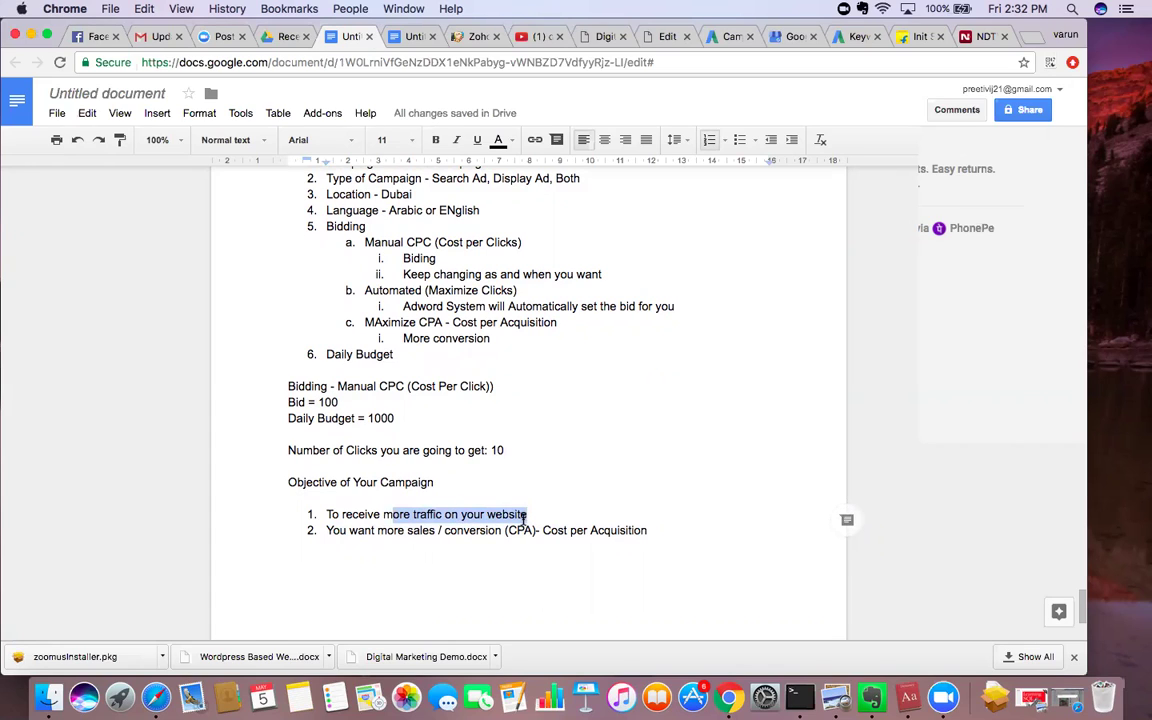
pyautogui.click(522, 517)
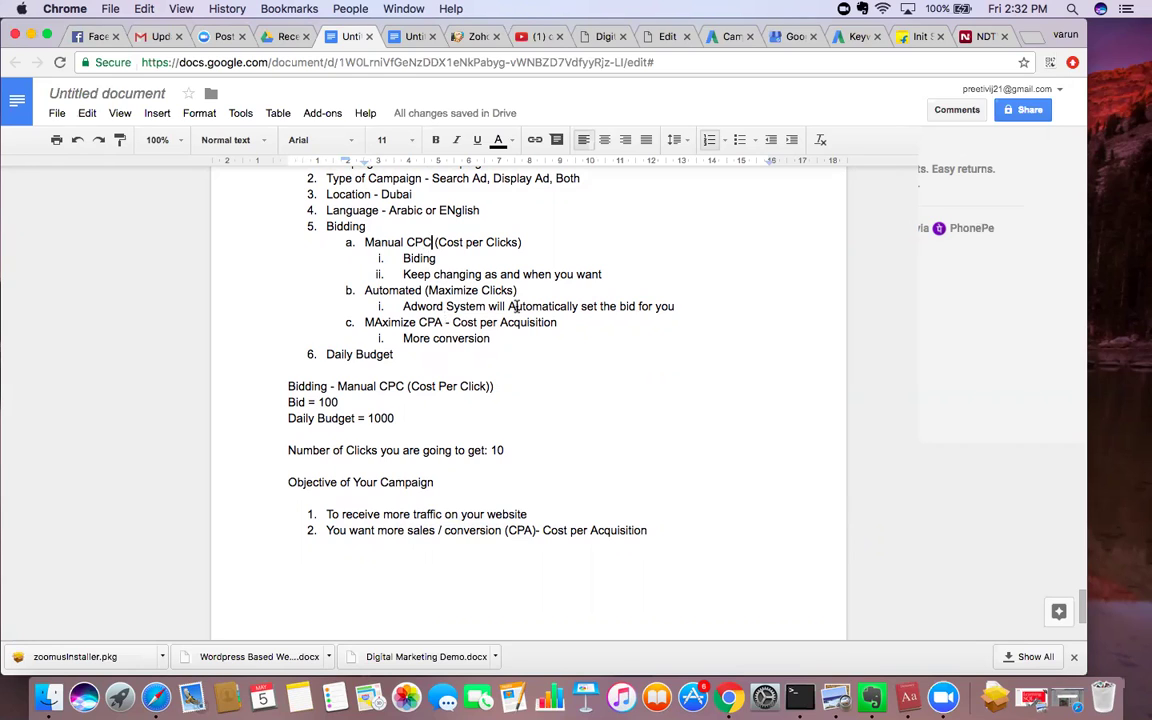
pyautogui.moveTo(516, 290); pyautogui.dragTo(355, 247)
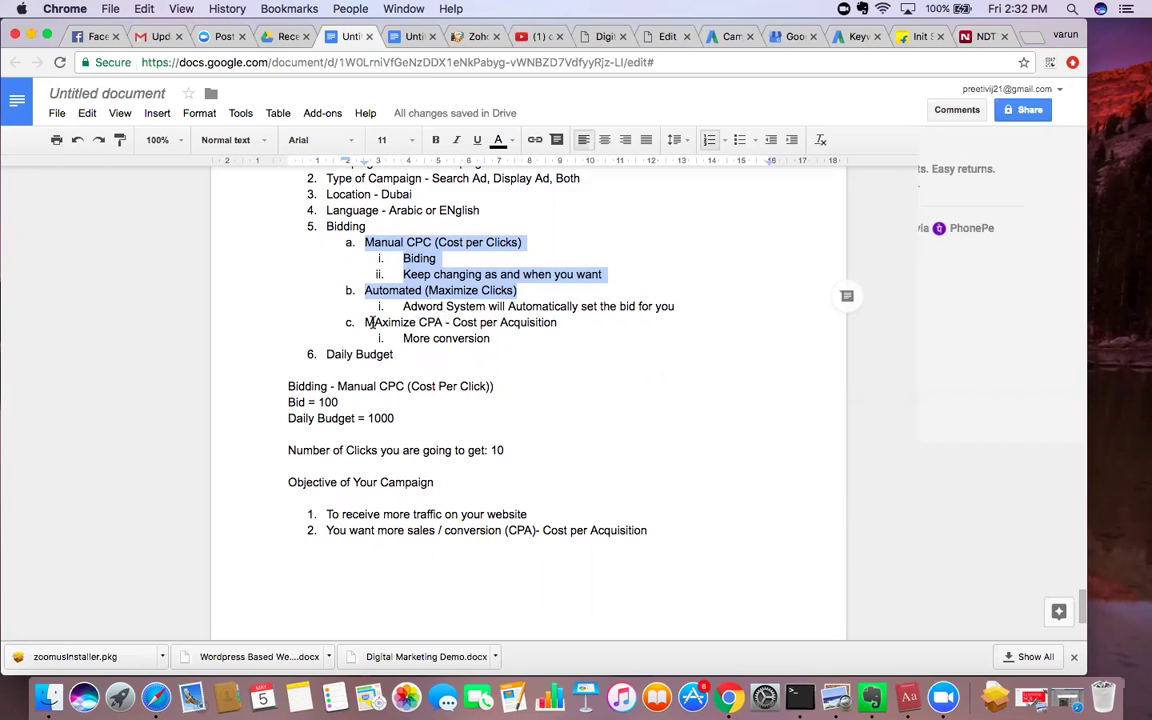
pyautogui.moveTo(369, 322); pyautogui.dragTo(551, 333)
pyautogui.click(551, 333)
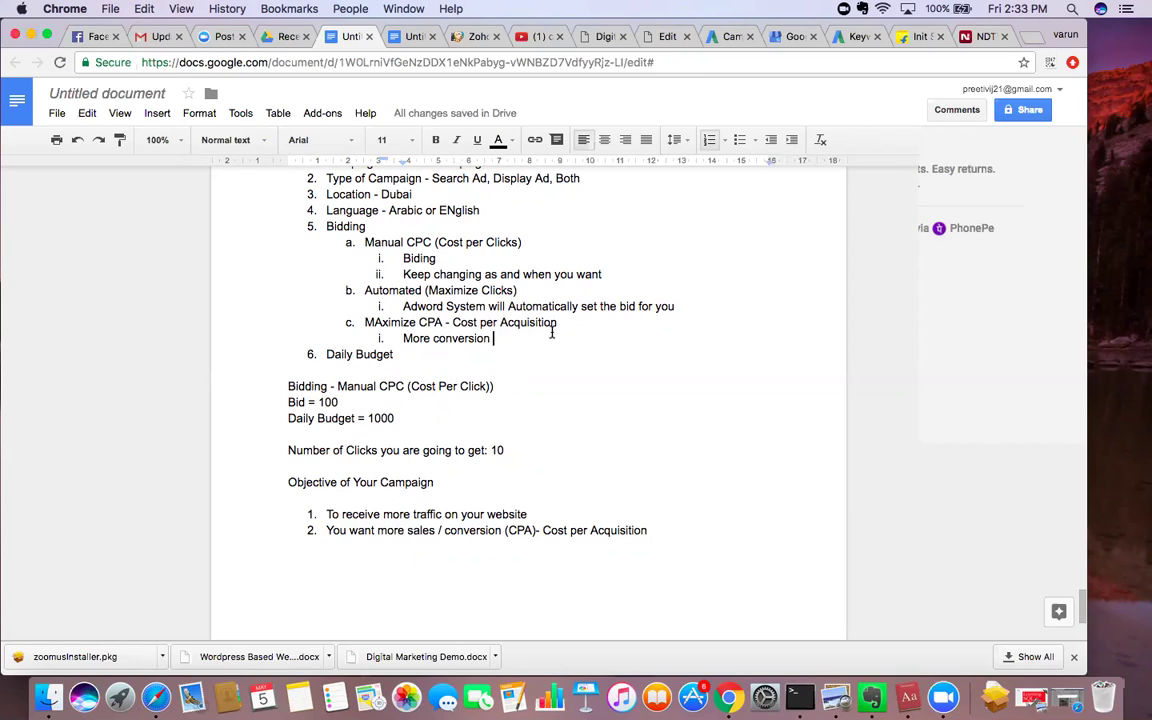
pyautogui.scroll(-5, 485, 540)
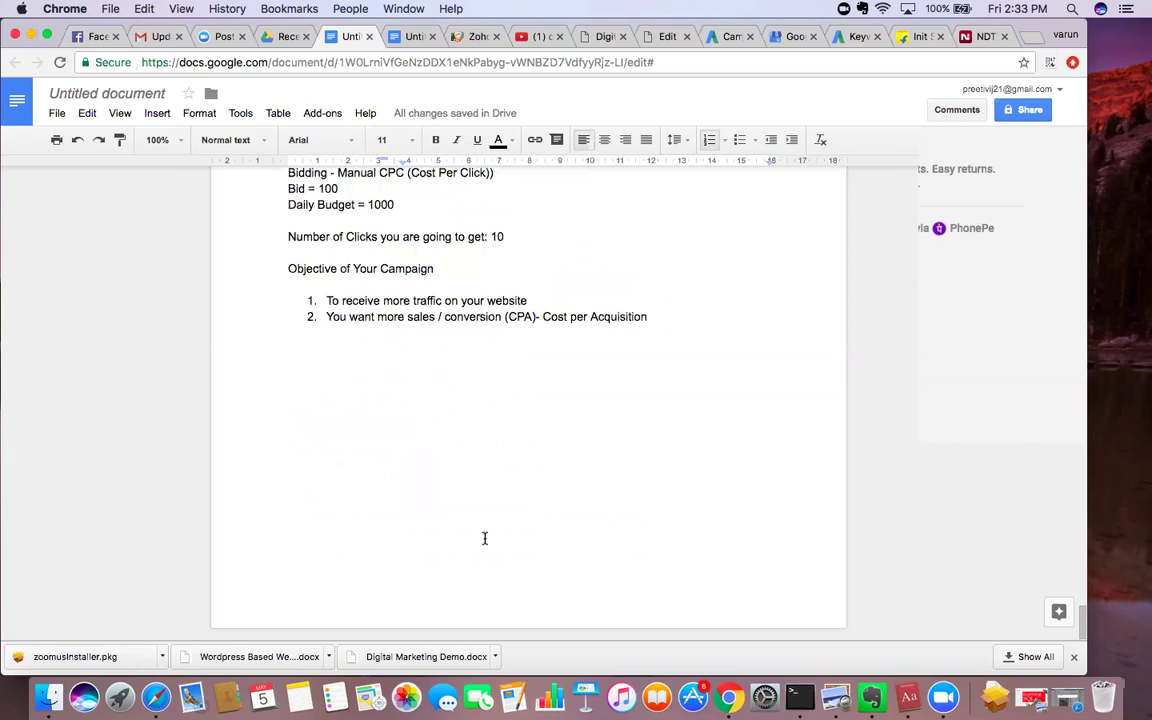
# - Type the 'Ad Extension' heading below the objectives list
pyautogui.click(314, 370)
pyautogui.write('As Extension')
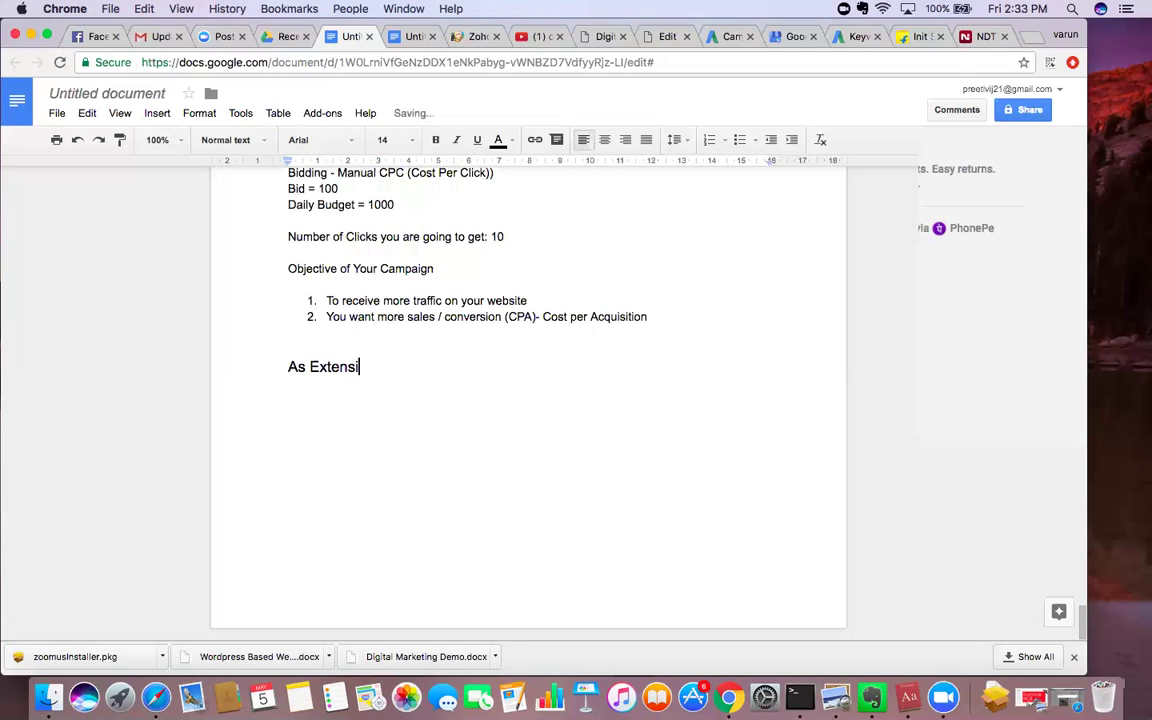
pyautogui.press('Return')
# - Correct 'As' to 'Ad' in the heading, then switch to the Google My Business tab
pyautogui.click(288, 367)
pyautogui.click(306, 367)
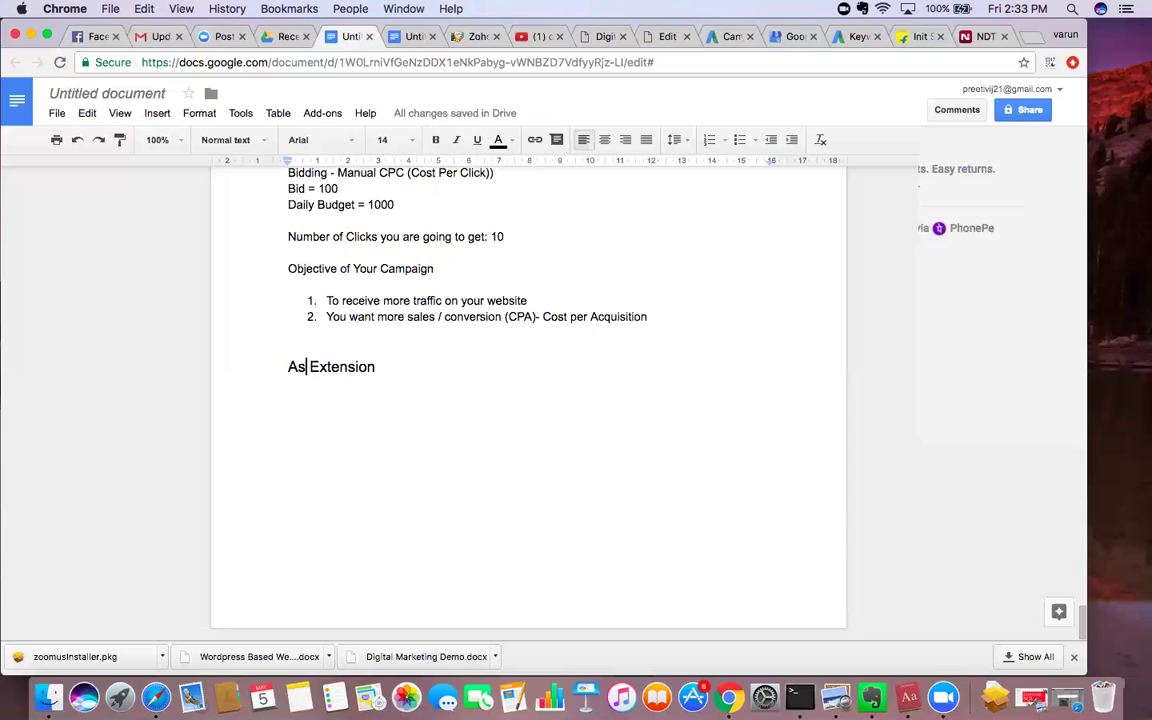
pyautogui.press('BackSpace')
pyautogui.write('d')
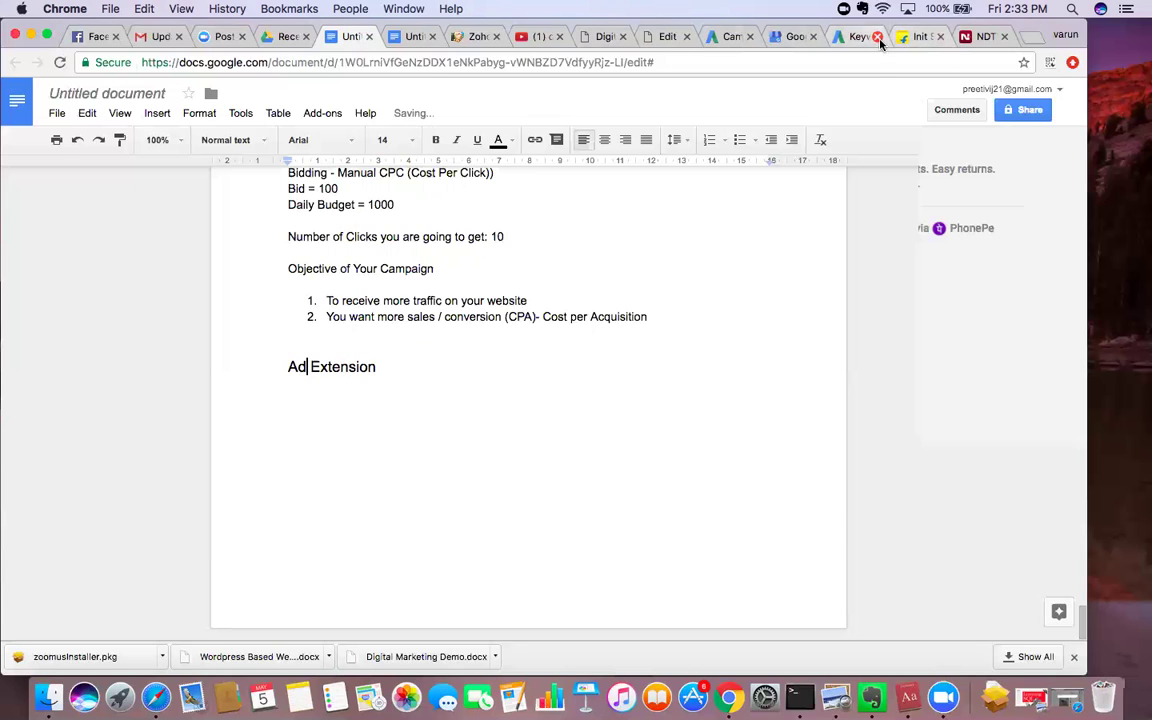
pyautogui.click(900, 38)
pyautogui.click(790, 38)
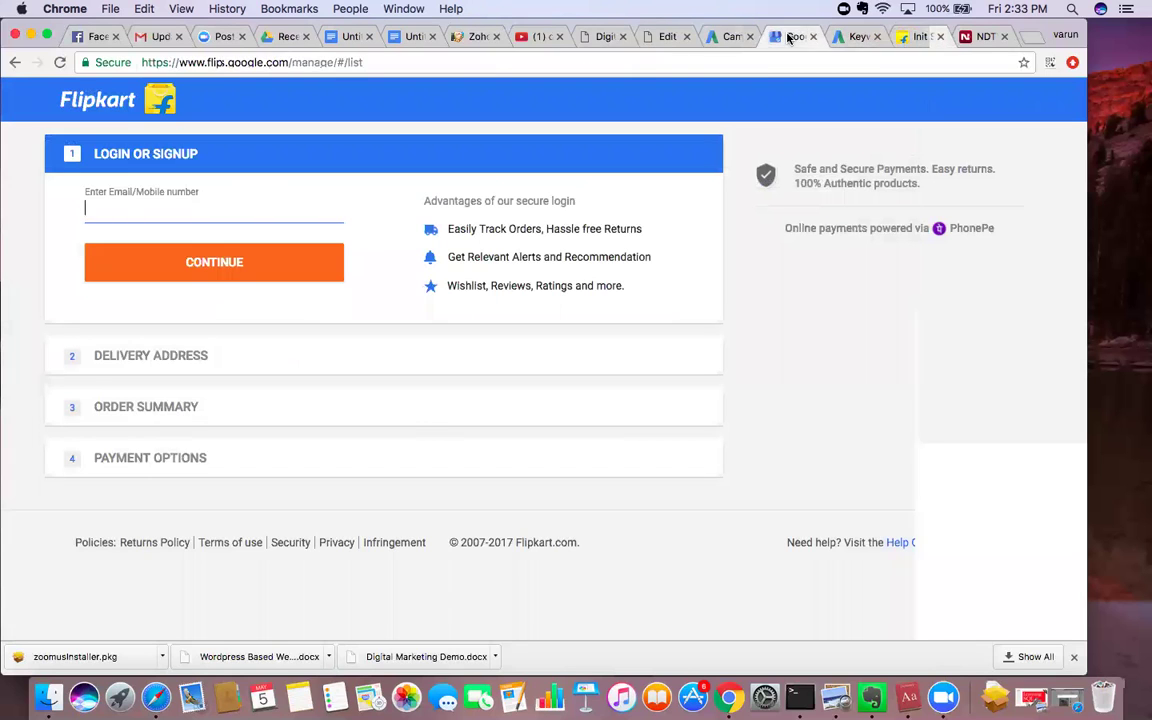
# - Go to google.com and search for 'buy iphone 7'
pyautogui.click(726, 70)
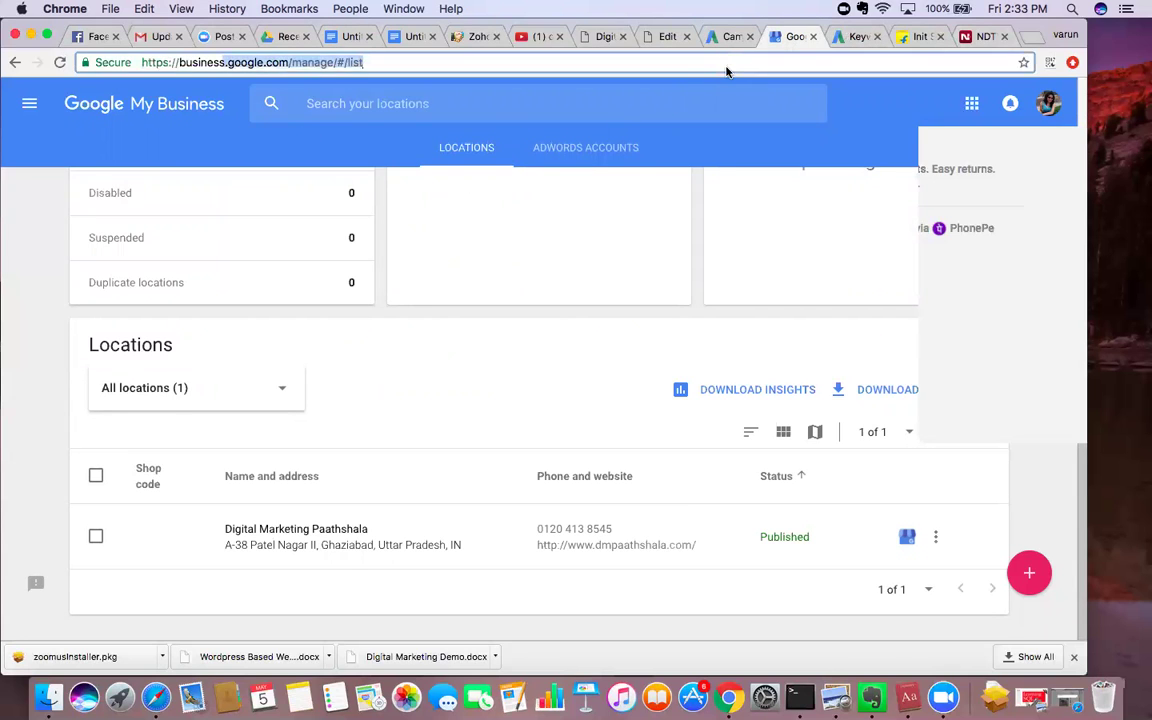
pyautogui.write('go')
pyautogui.press('Down')
pyautogui.press('Return')
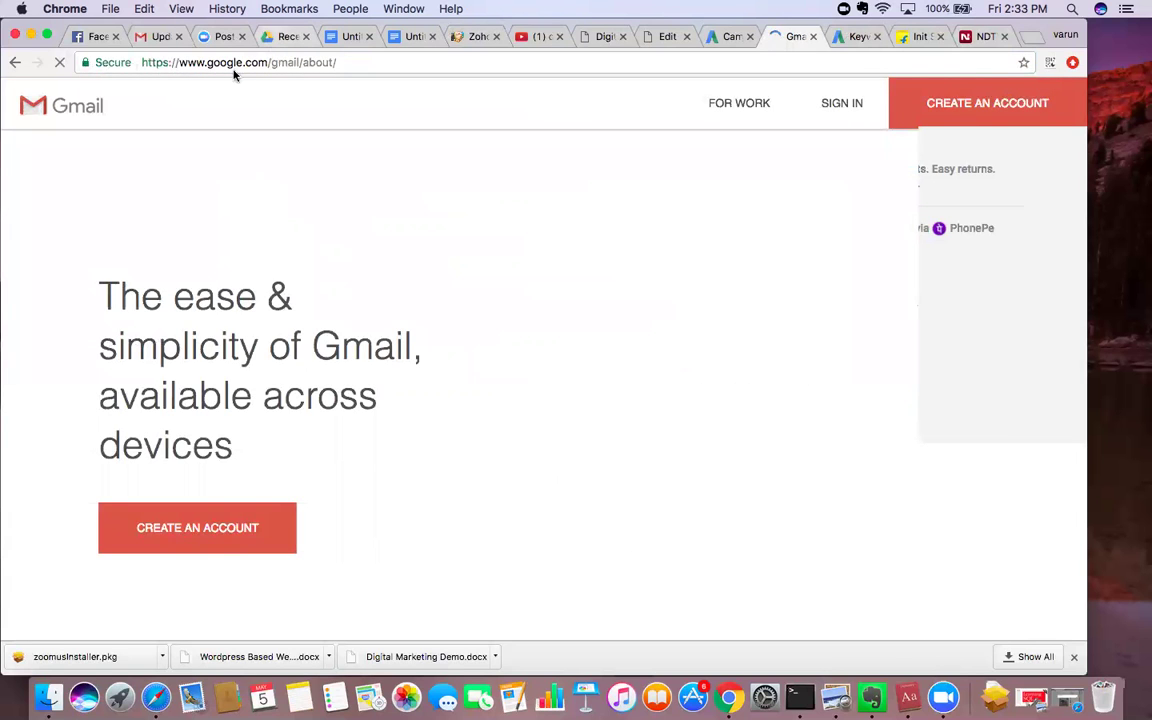
pyautogui.moveTo(268, 62); pyautogui.dragTo(411, 71)
pyautogui.press('BackSpace')
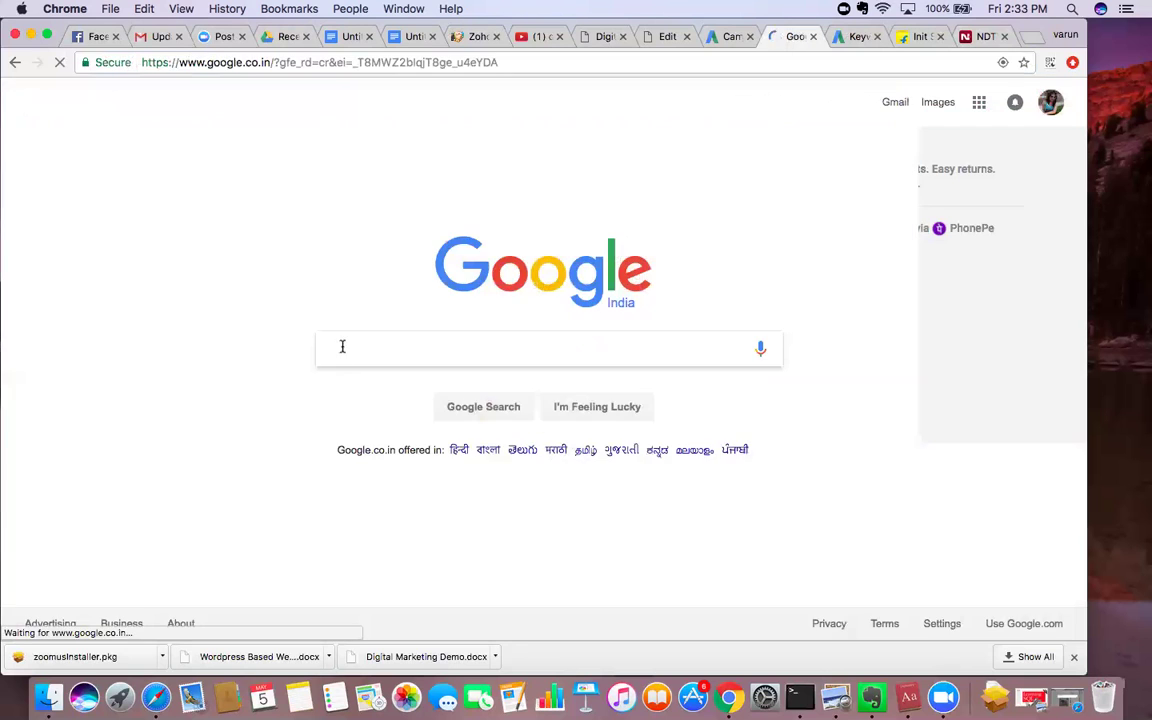
pyautogui.click(342, 346)
pyautogui.write('buy ipho')
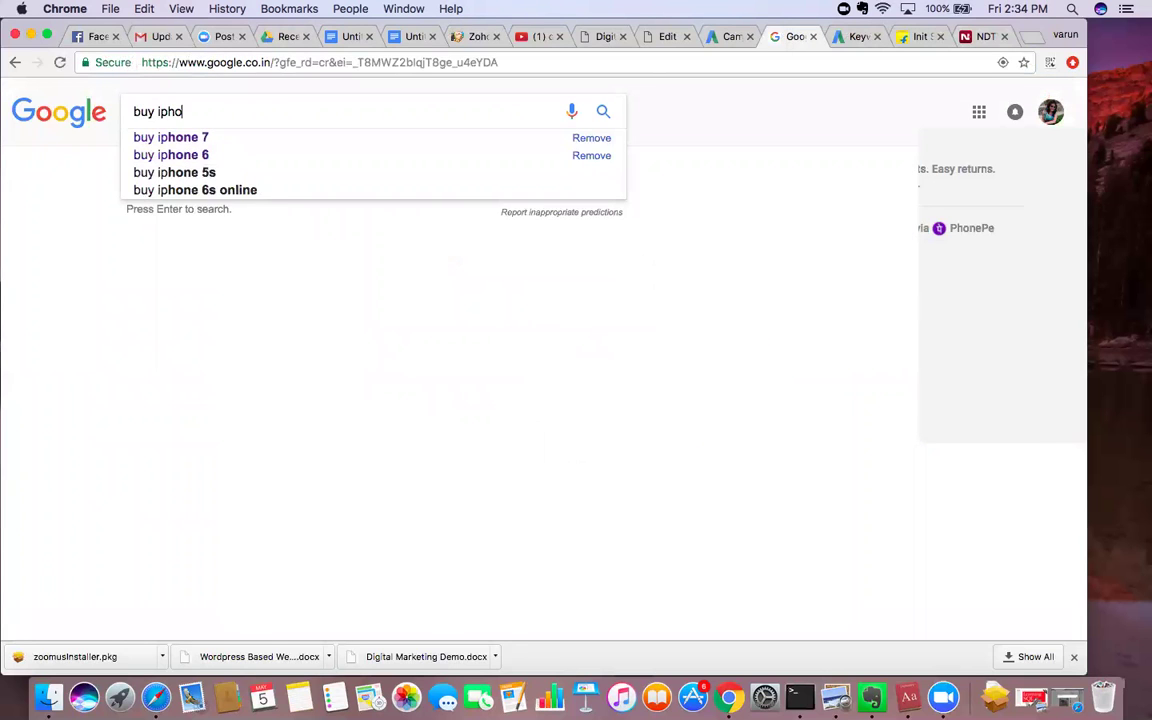
pyautogui.write('ne 7')
pyautogui.press('Return')
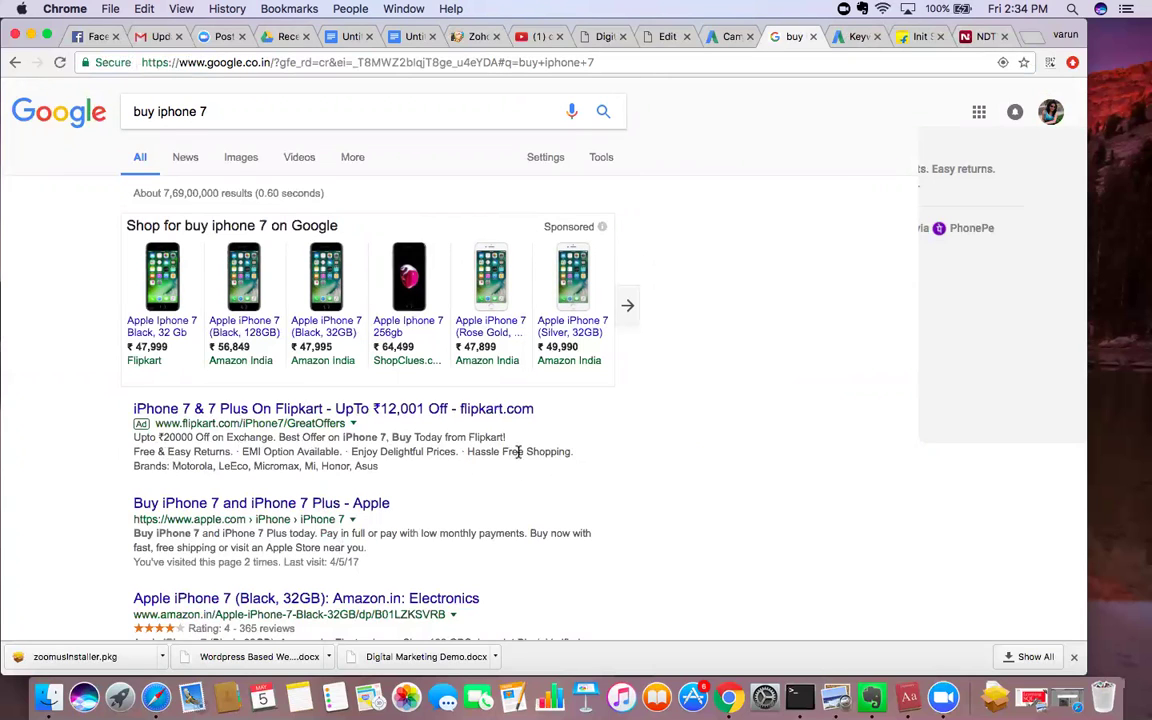
# - Highlight the Flipkart ad's brand and benefits lines, then return to the campaign notes
pyautogui.tripleClick(360, 466)
pyautogui.moveTo(250, 455); pyautogui.dragTo(136, 447)
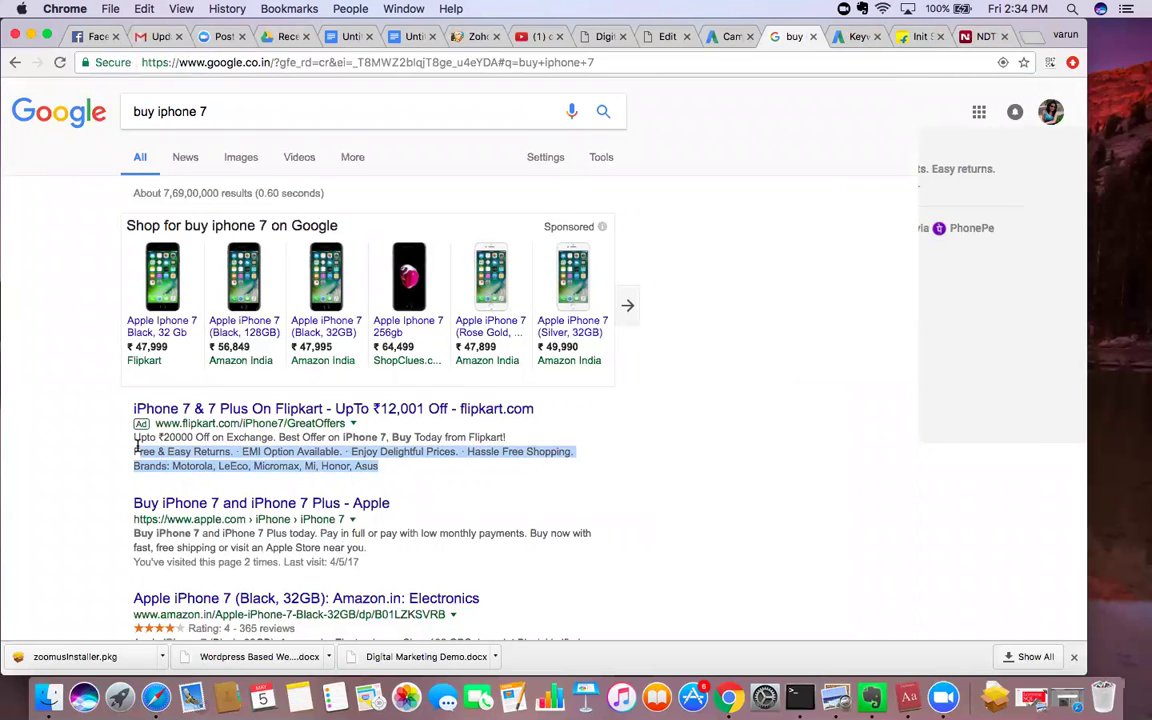
pyautogui.click(389, 471)
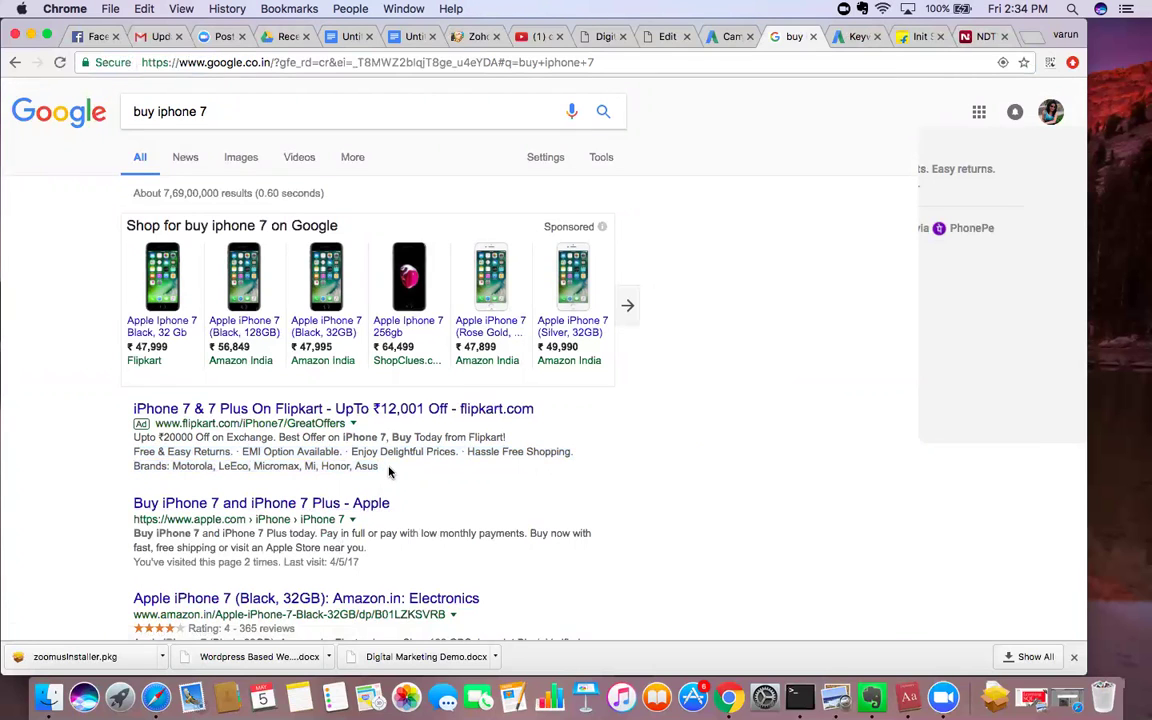
pyautogui.scroll(-3, 389, 471)
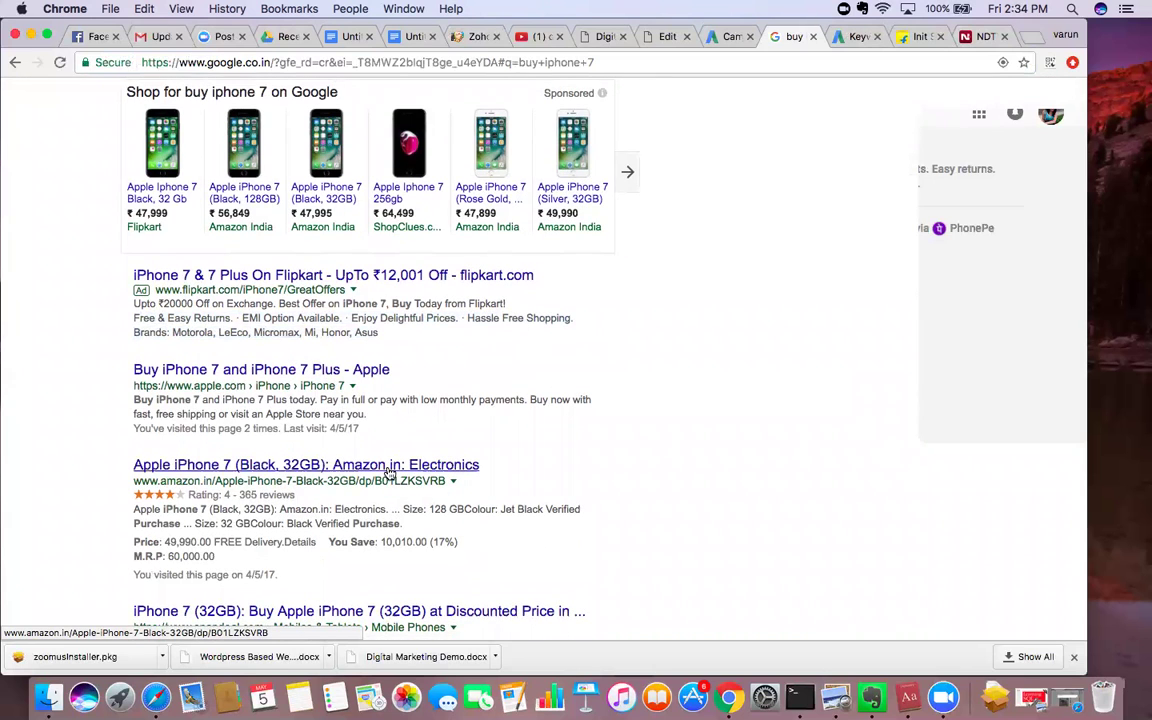
pyautogui.click(650, 421)
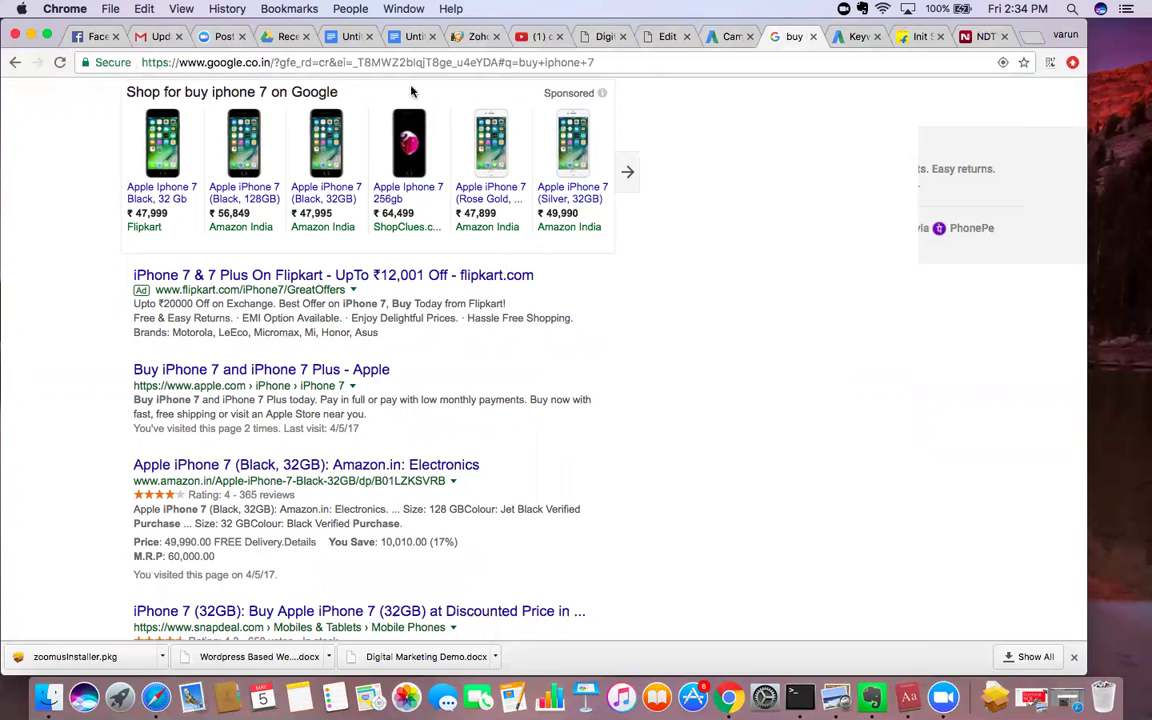
pyautogui.click(350, 36)
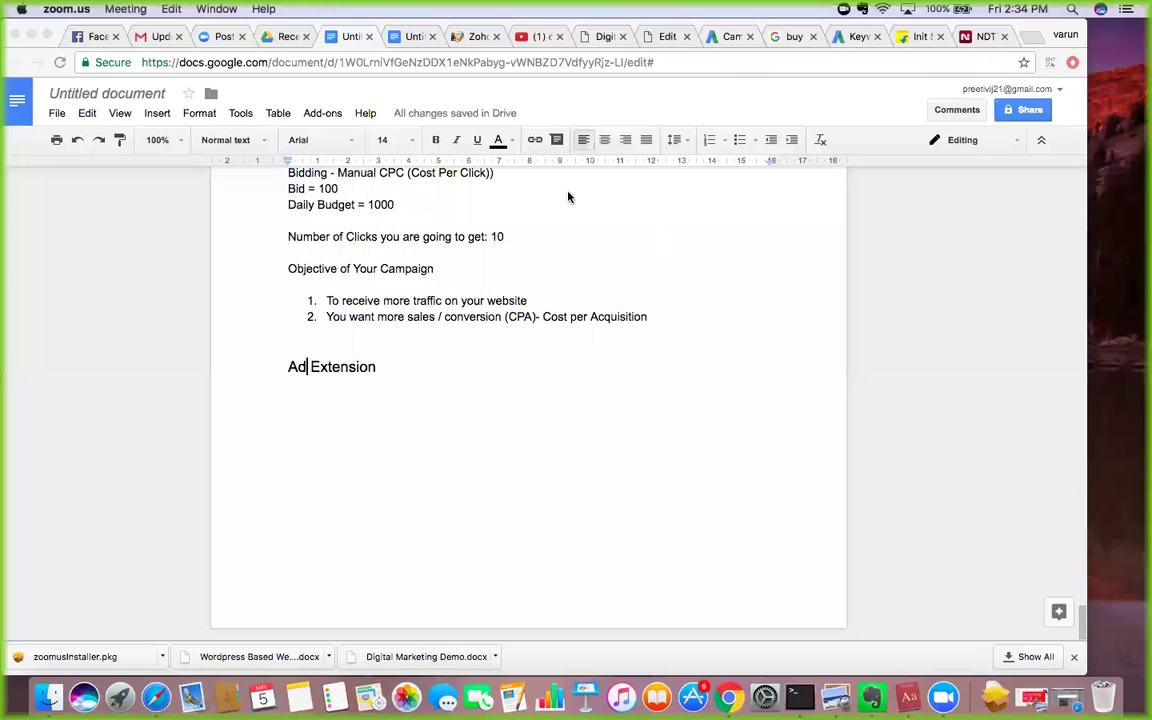
# - Add 'Call Extension' and 'Location Extension' lines under the Ad Extension heading
pyautogui.click(395, 370)
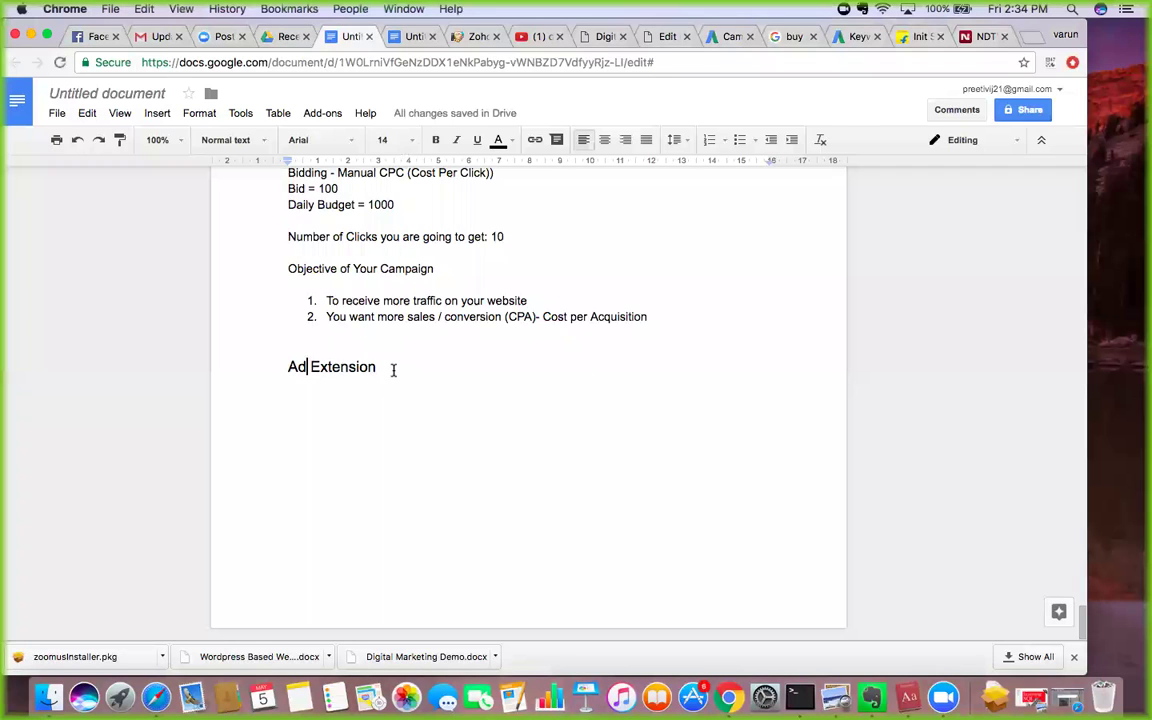
pyautogui.press('Return')
pyautogui.write('C')
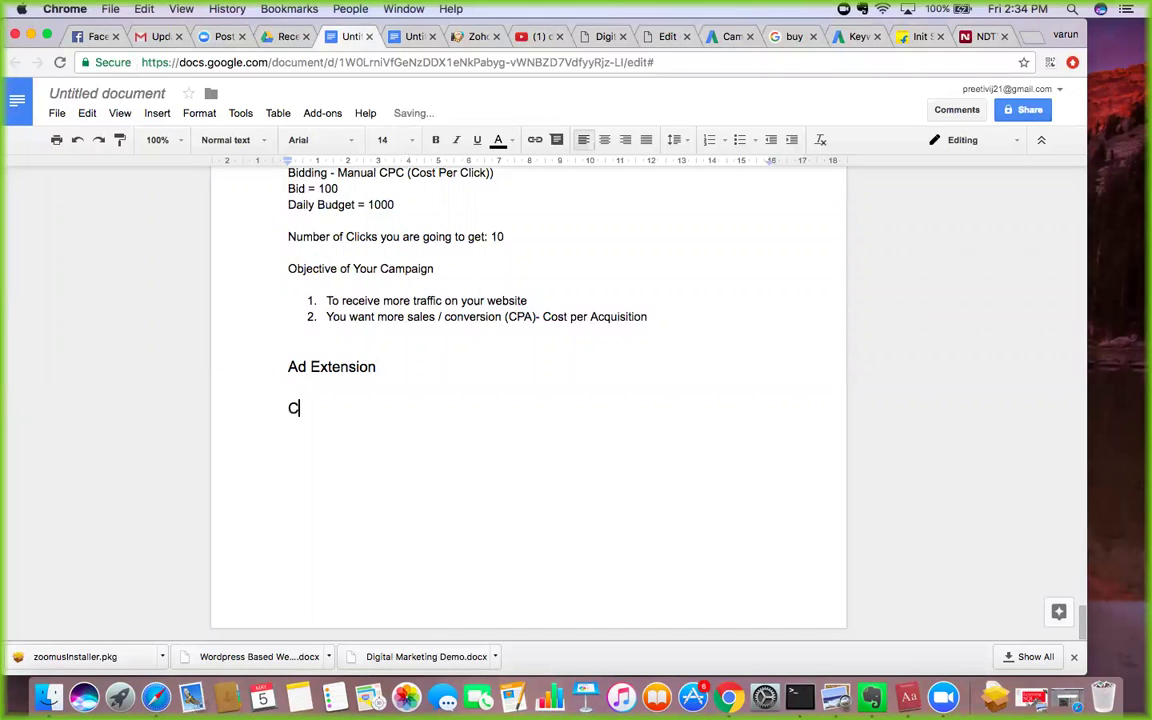
pyautogui.write('all Extension')
pyautogui.press('Return')
pyautogui.write('Locat')
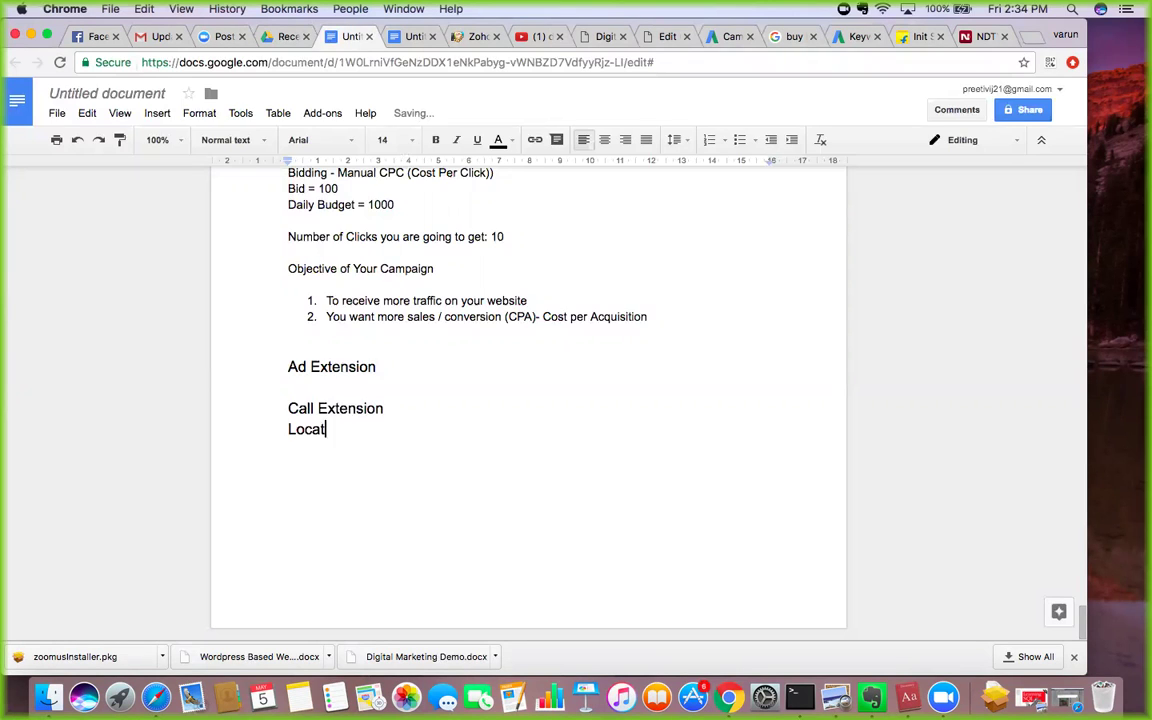
pyautogui.write('ion Extension')
pyautogui.press('Return')
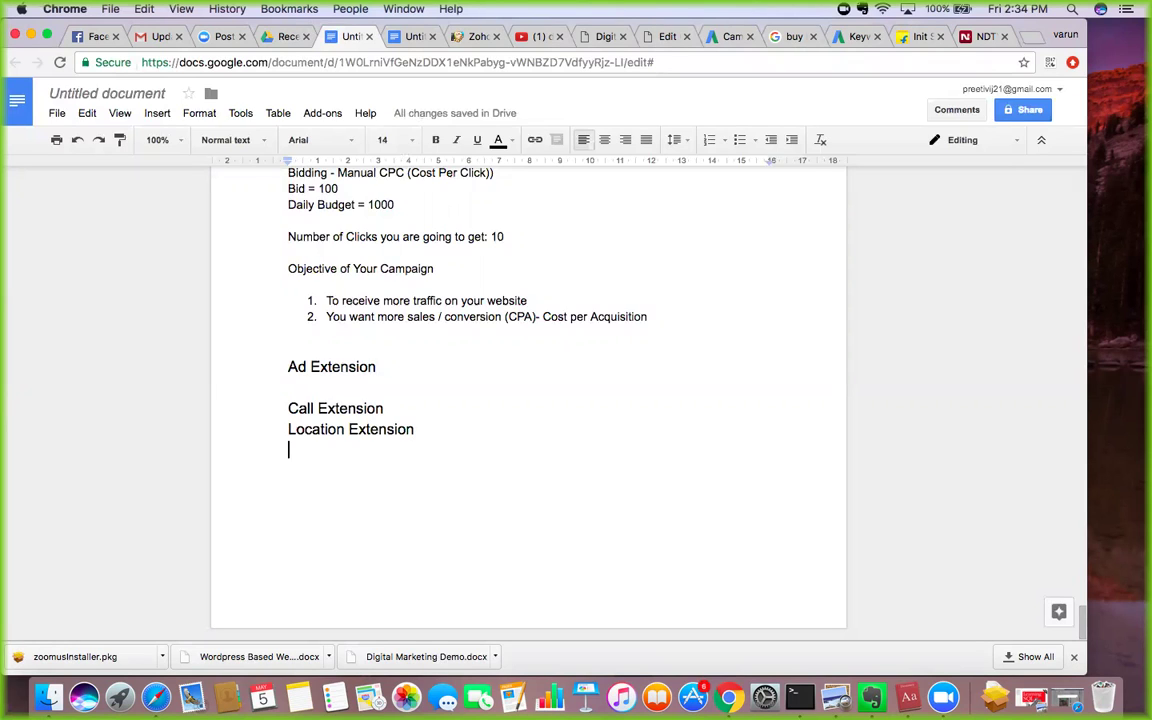
# - Add 'Site Links - Web Pages of your Website' and select all three extension lines
pyautogui.write('S')
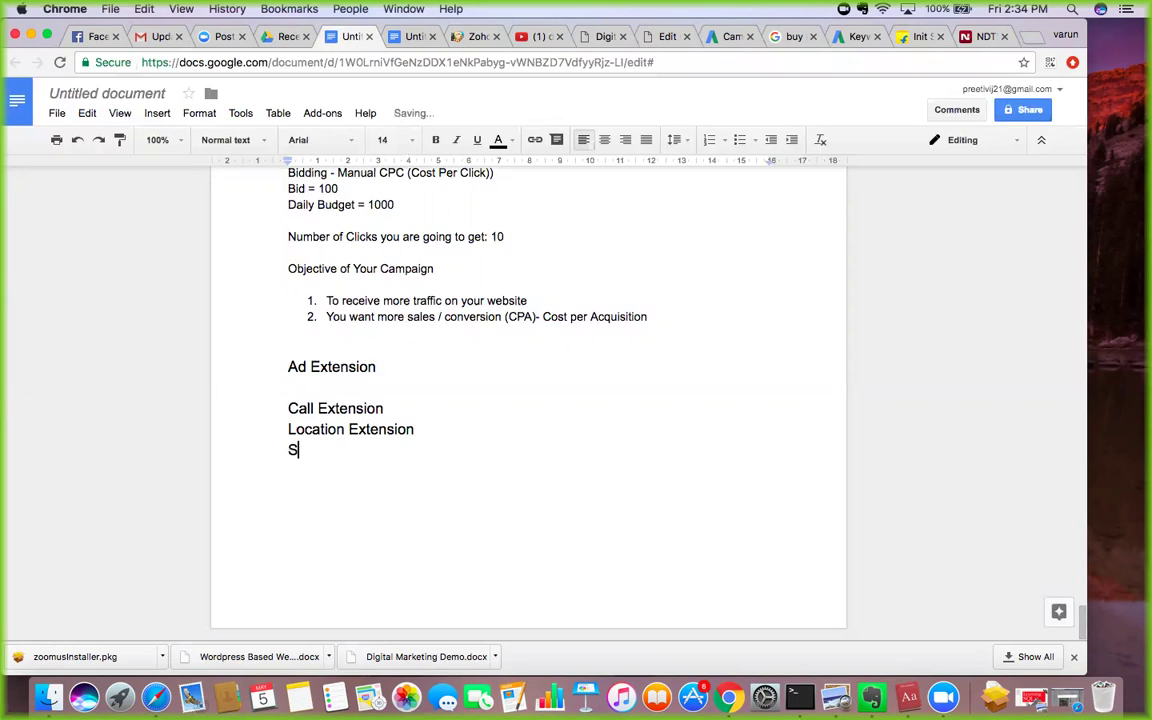
pyautogui.write('ite Links')
pyautogui.write('- We')
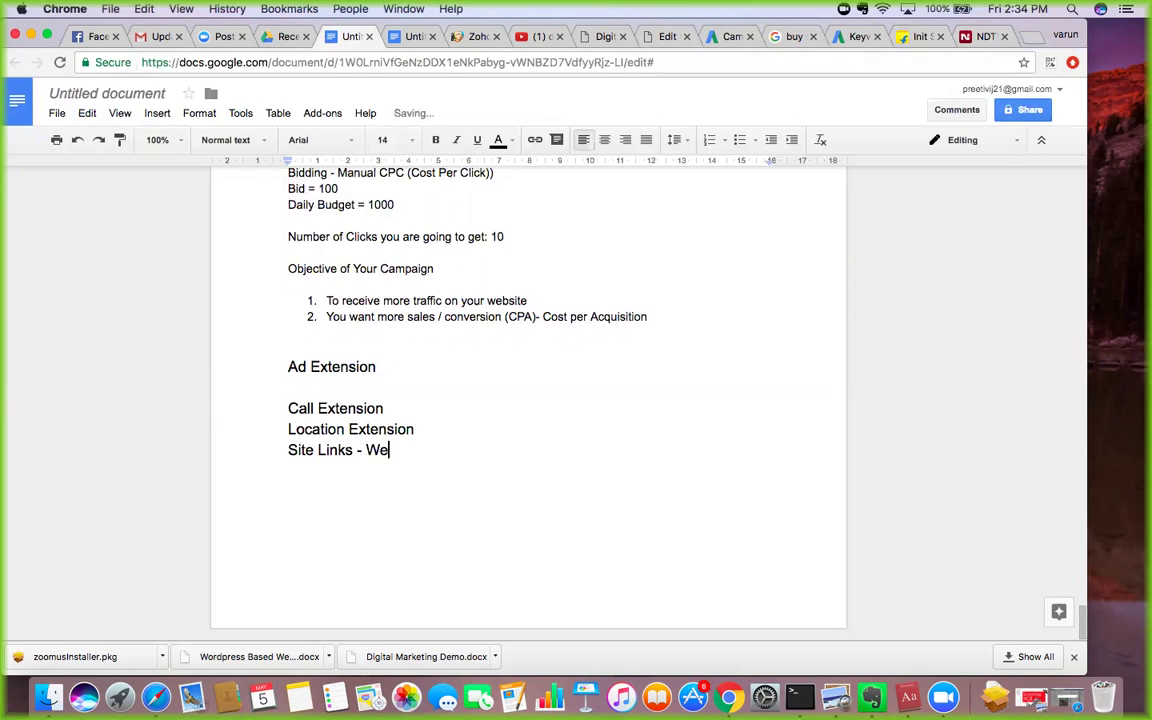
pyautogui.write('b Pages of your w')
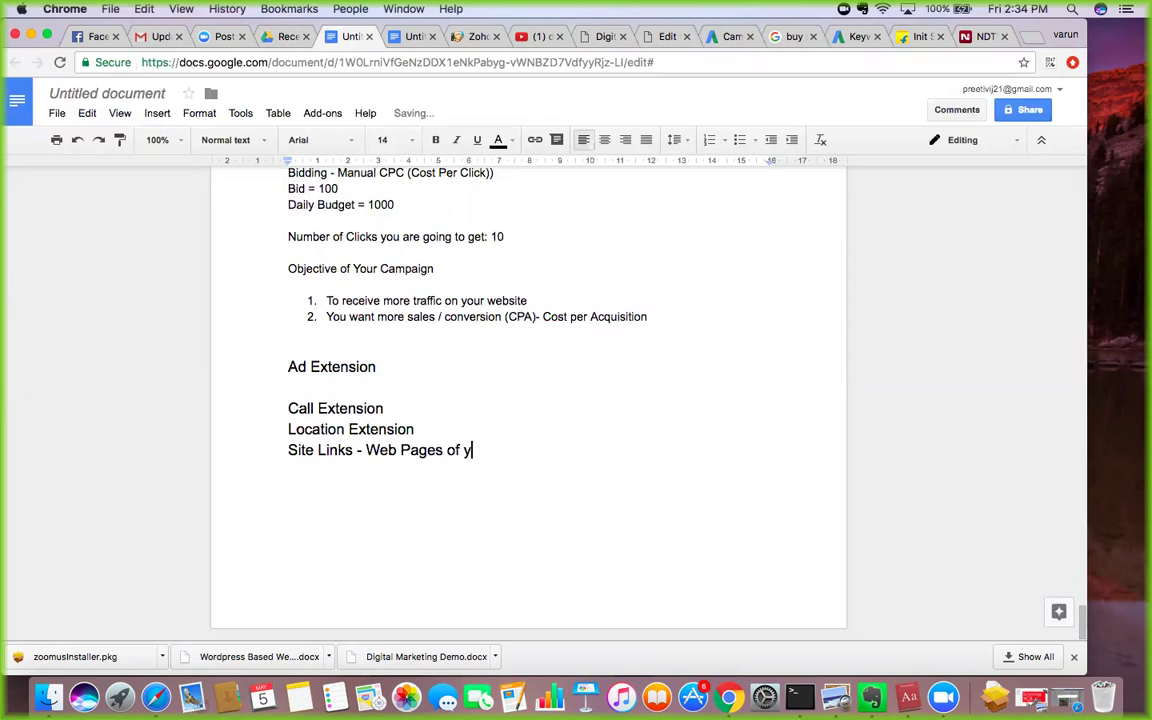
pyautogui.press('BackSpace')
pyautogui.write('Website')
pyautogui.press('Return')
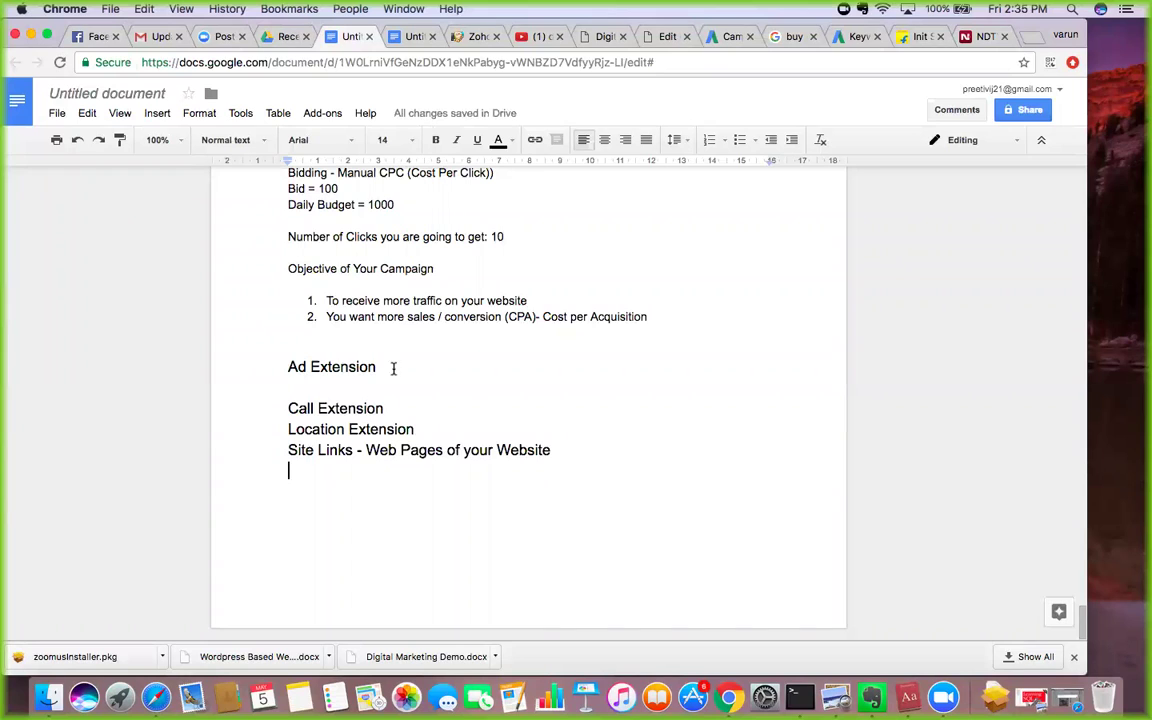
pyautogui.click(317, 410)
pyautogui.moveTo(328, 409); pyautogui.dragTo(324, 430)
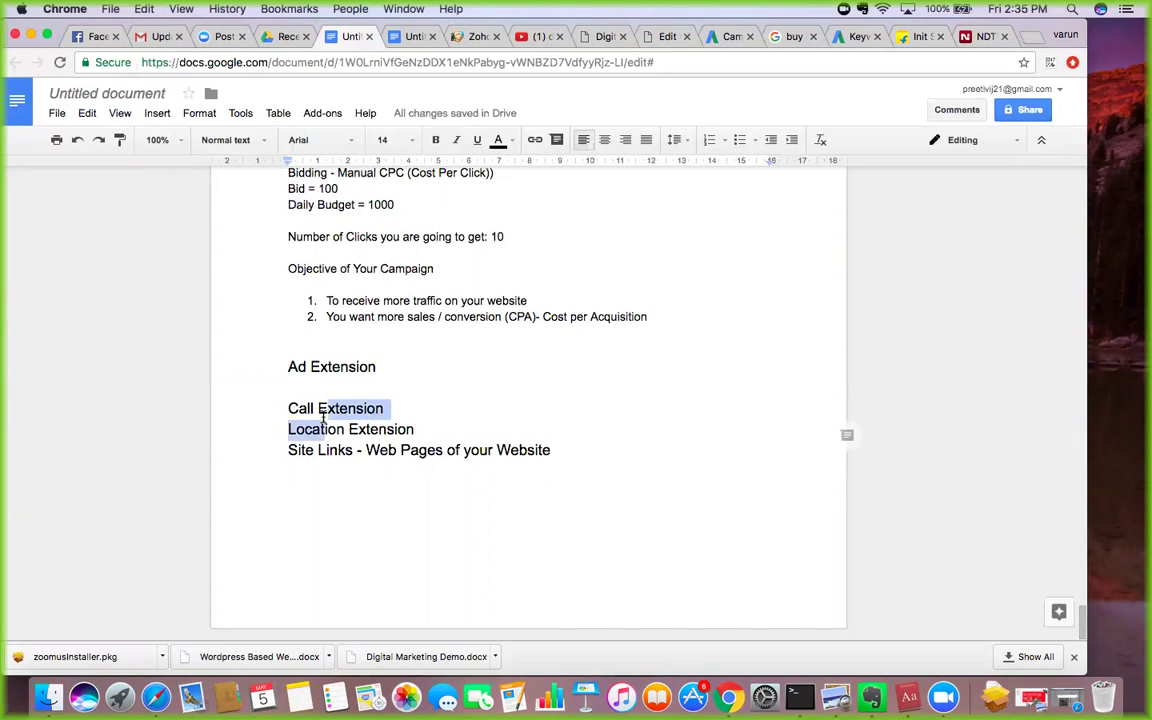
pyautogui.moveTo(593, 440); pyautogui.dragTo(275, 411)
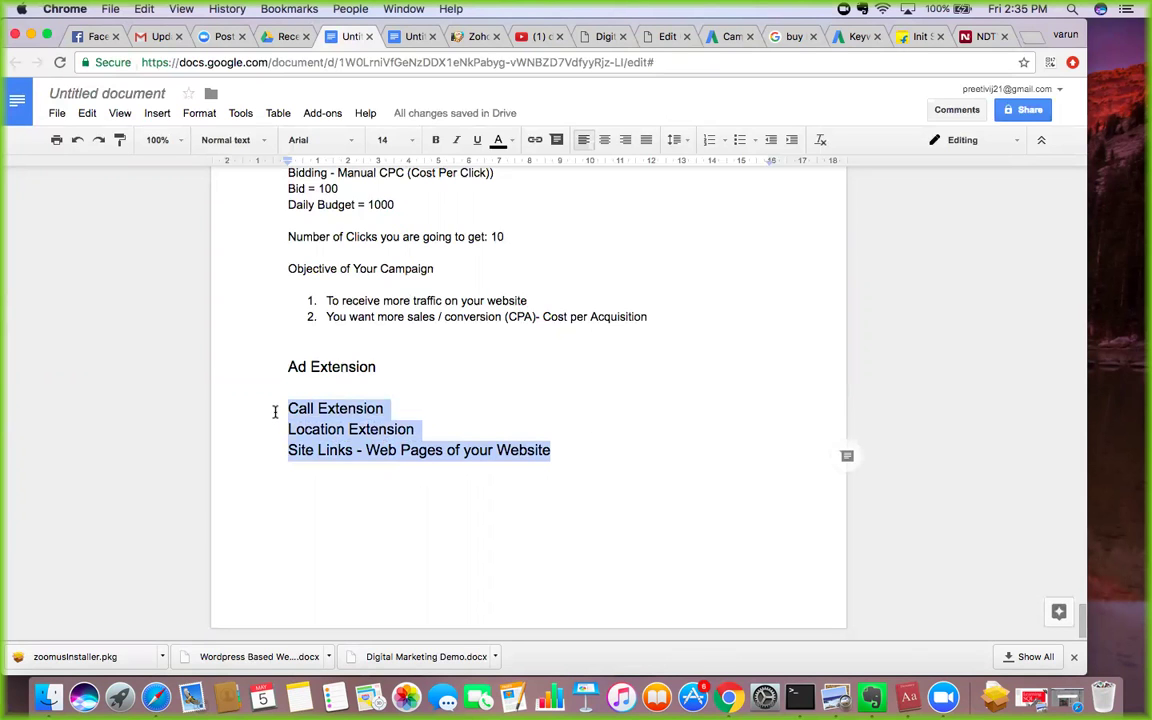
pyautogui.click(548, 368)
pyautogui.scroll(5, 549, 372)
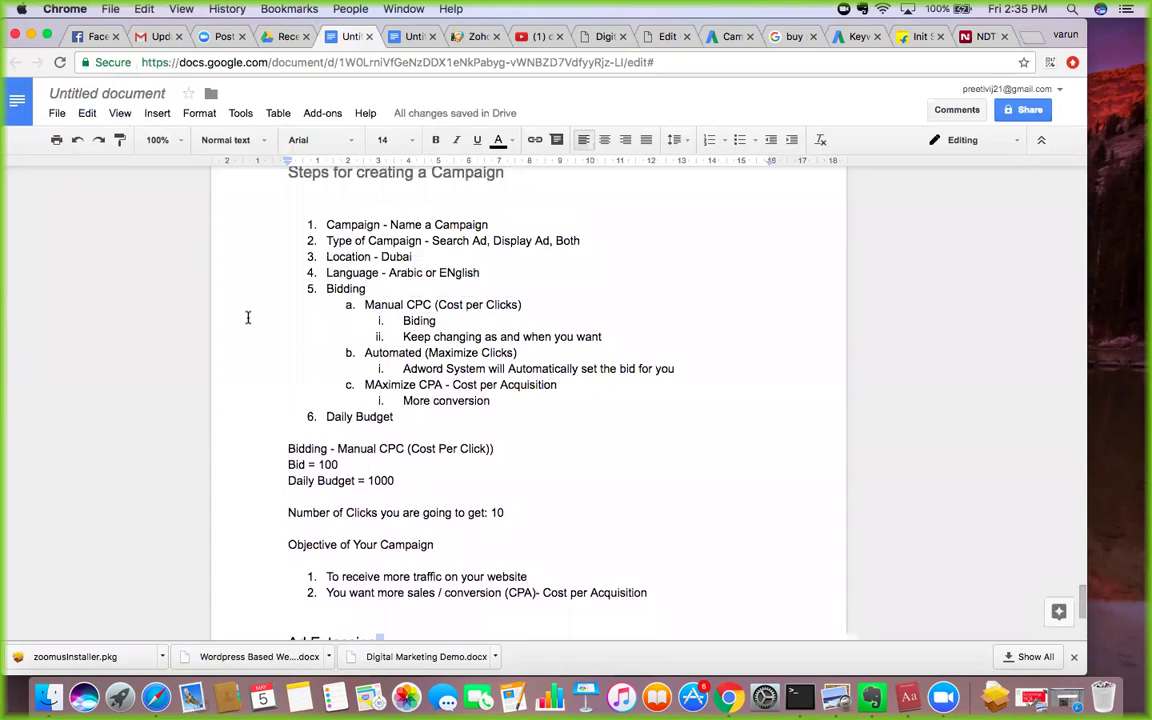
pyautogui.moveTo(368, 304); pyautogui.dragTo(529, 398)
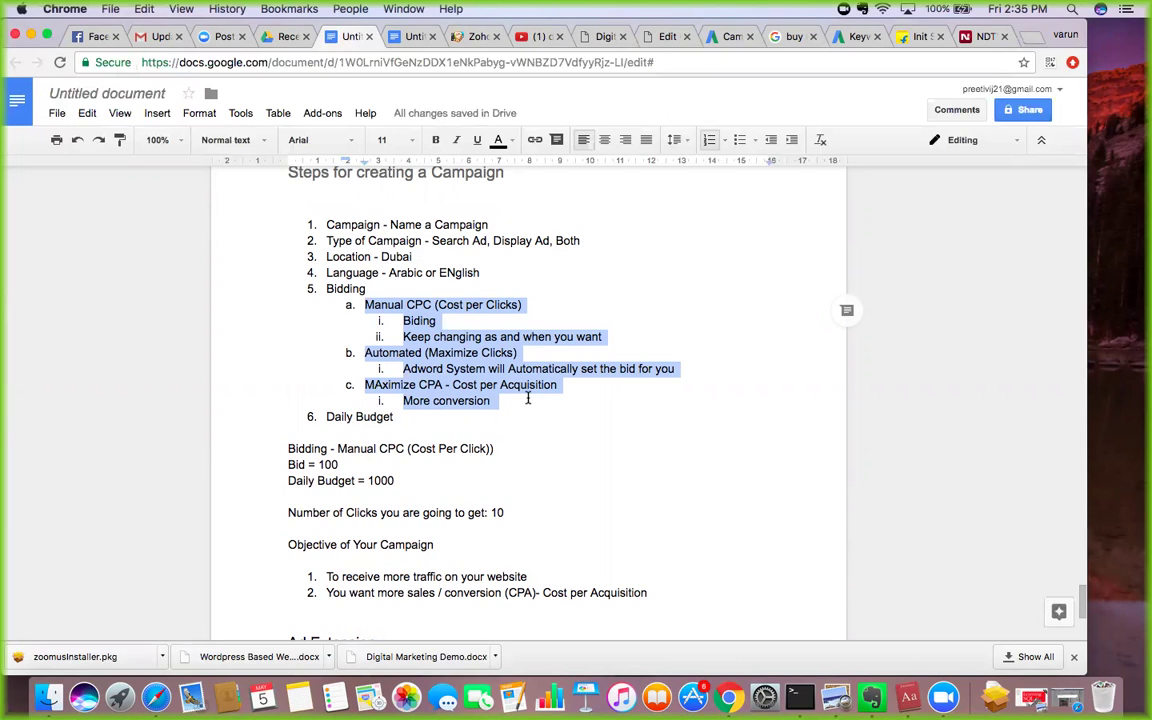
pyautogui.click(514, 411)
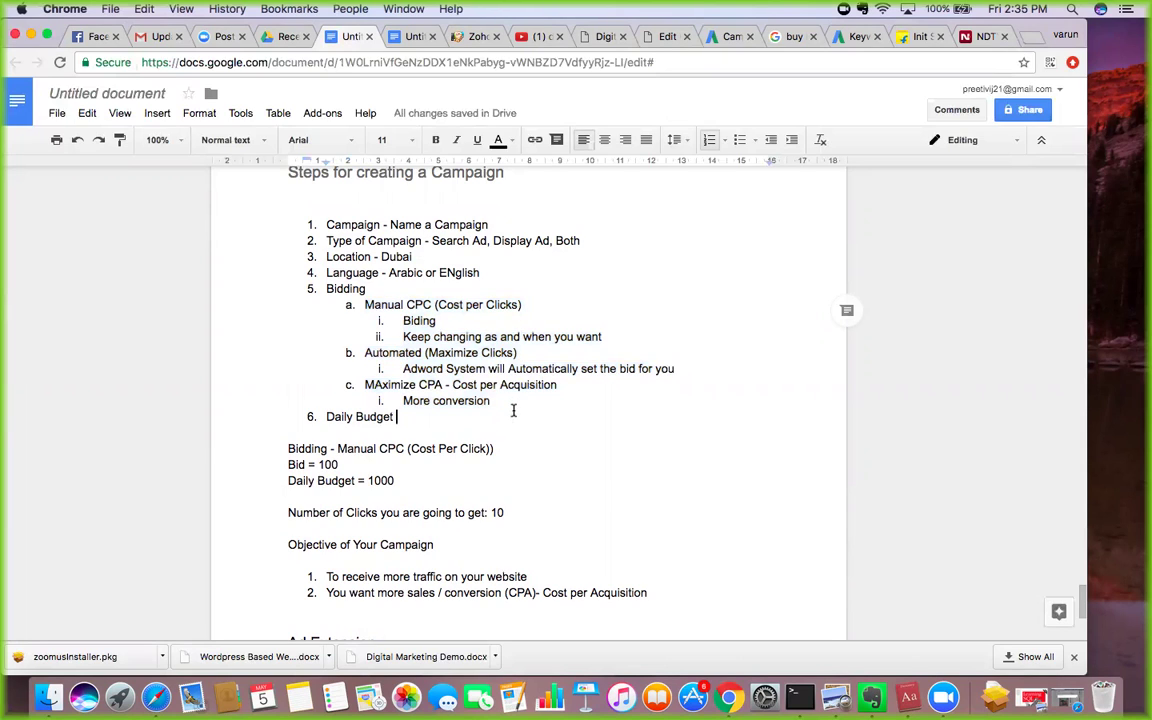
pyautogui.rightClick(513, 410)
pyautogui.click(465, 352)
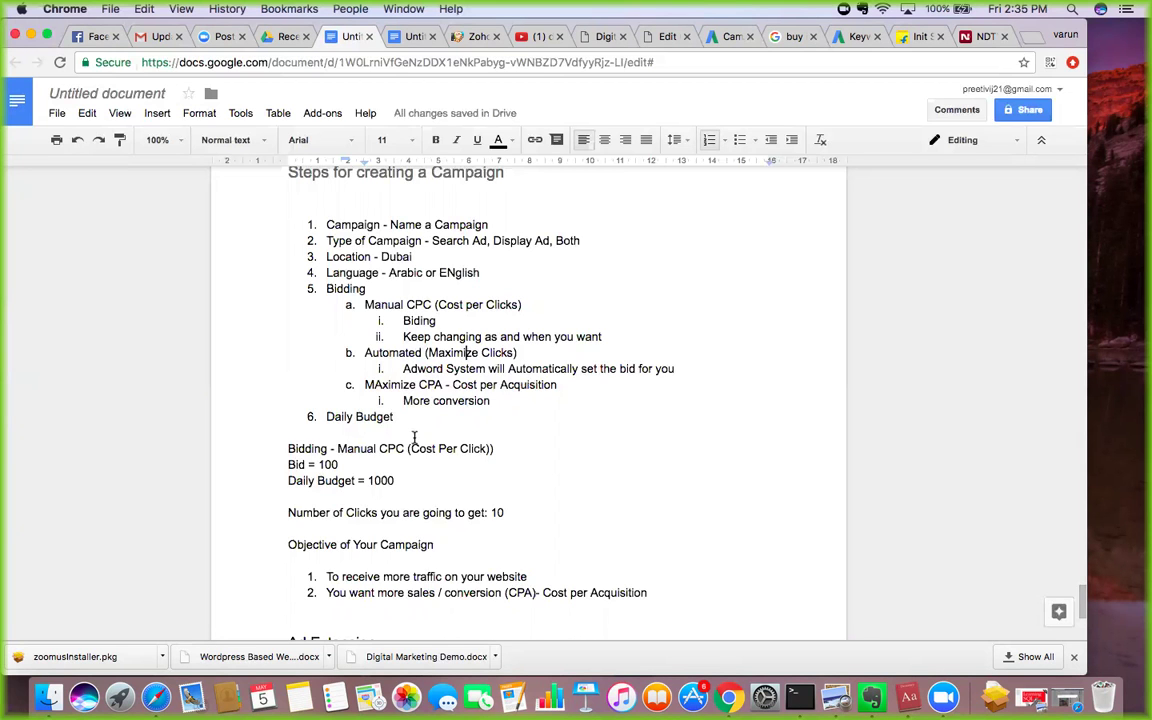
pyautogui.scroll(-5, 508, 505)
pyautogui.scroll(10, 508, 505)
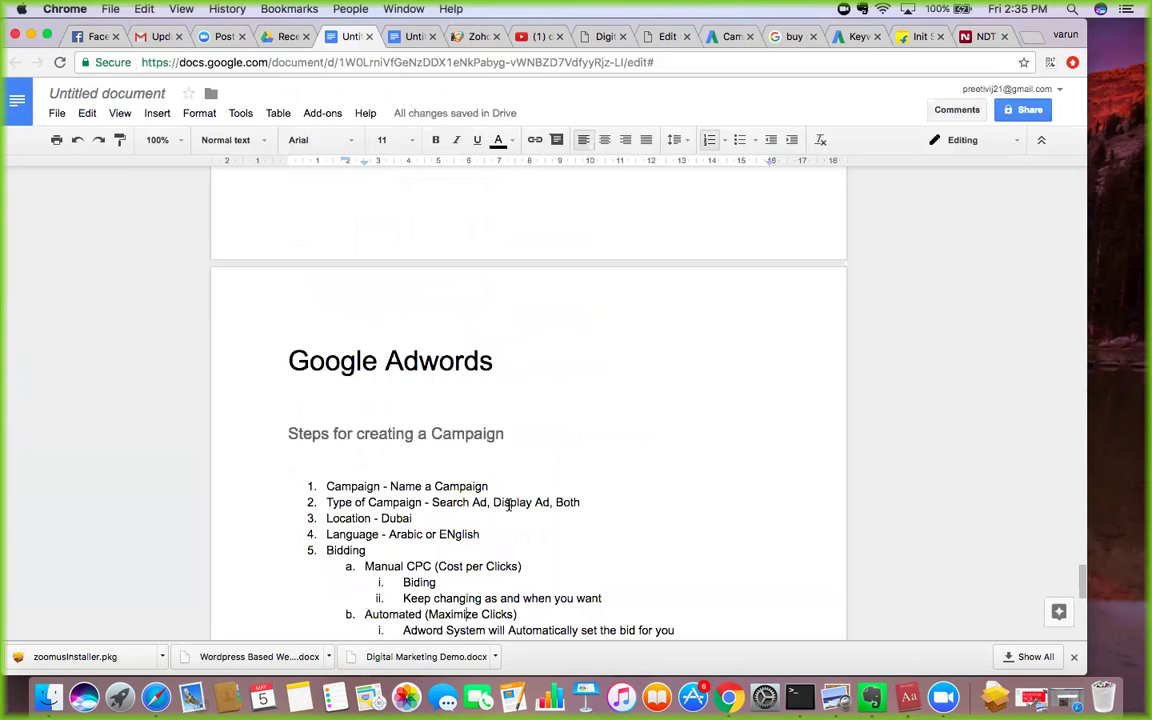
pyautogui.scroll(-10, 508, 505)
pyautogui.scroll(1, 508, 505)
pyautogui.scroll(15, 508, 505)
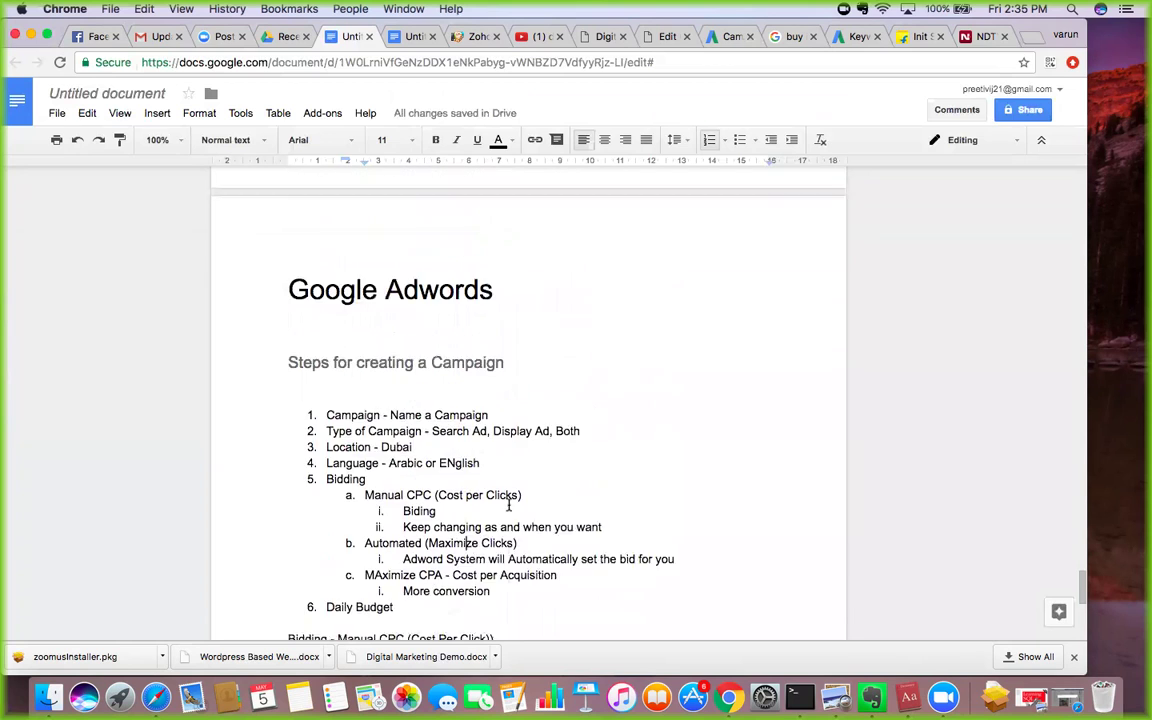
pyautogui.scroll(20, 508, 505)
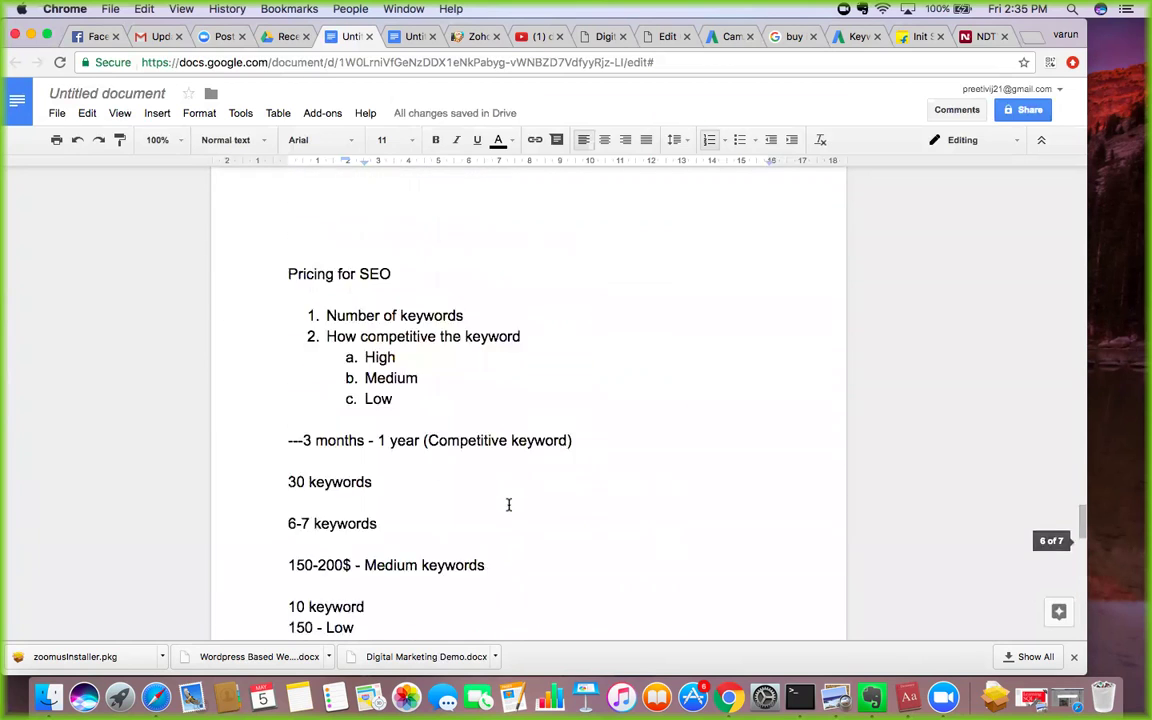
pyautogui.scroll(20, 508, 505)
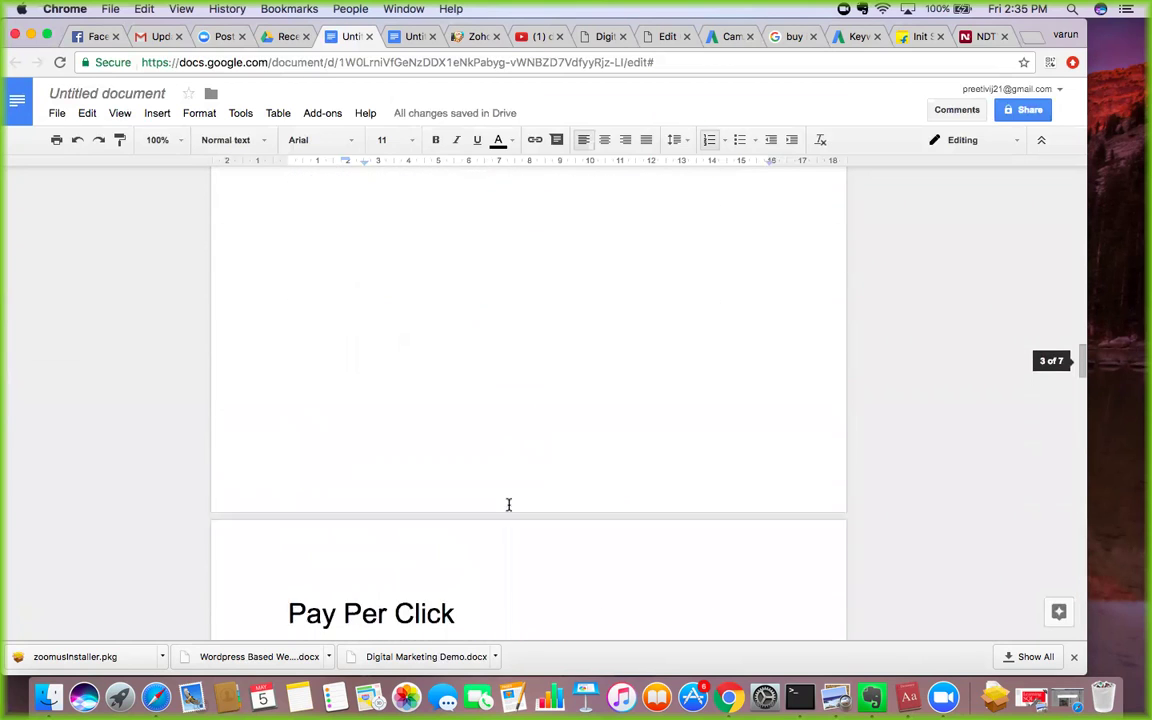
pyautogui.scroll(20, 508, 505)
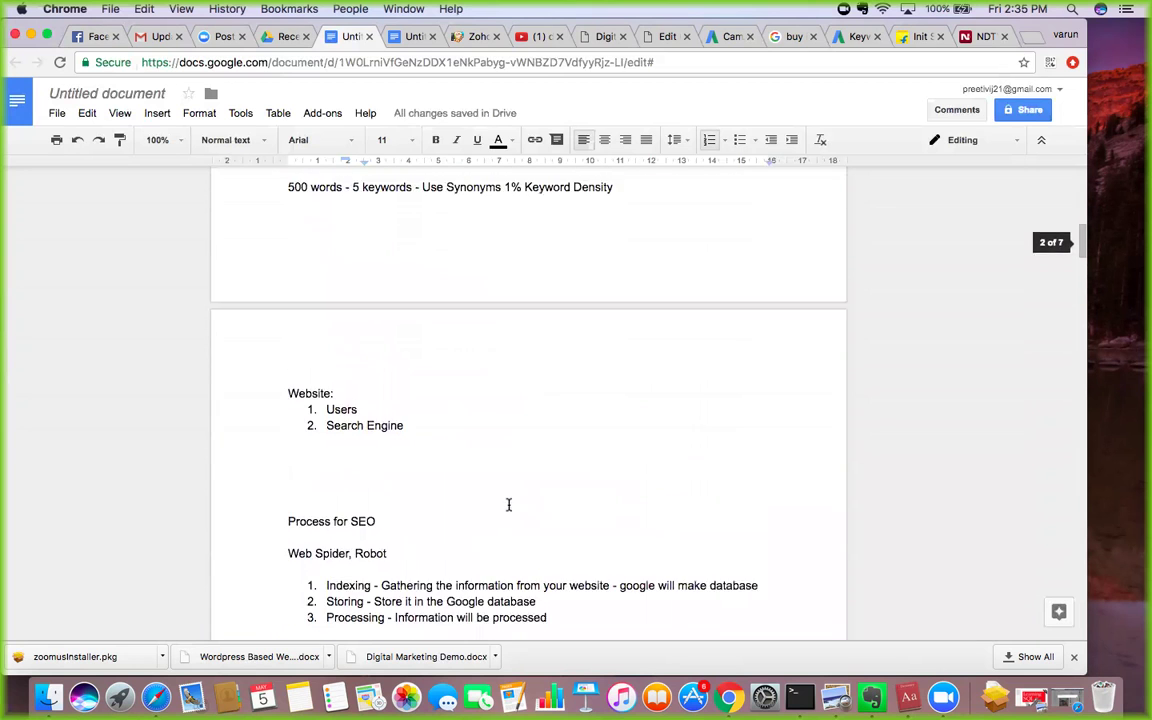
pyautogui.click(650, 440)
pyautogui.click(656, 412)
pyautogui.scroll(-20, 656, 412)
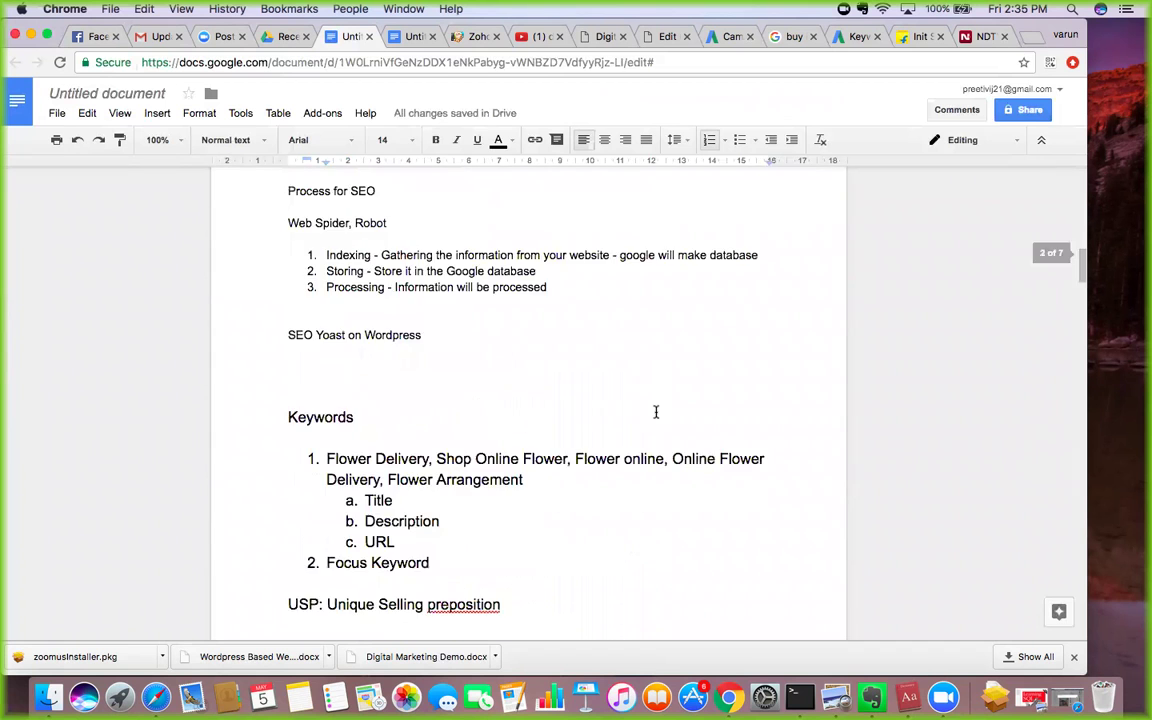
pyautogui.scroll(-5, 656, 410)
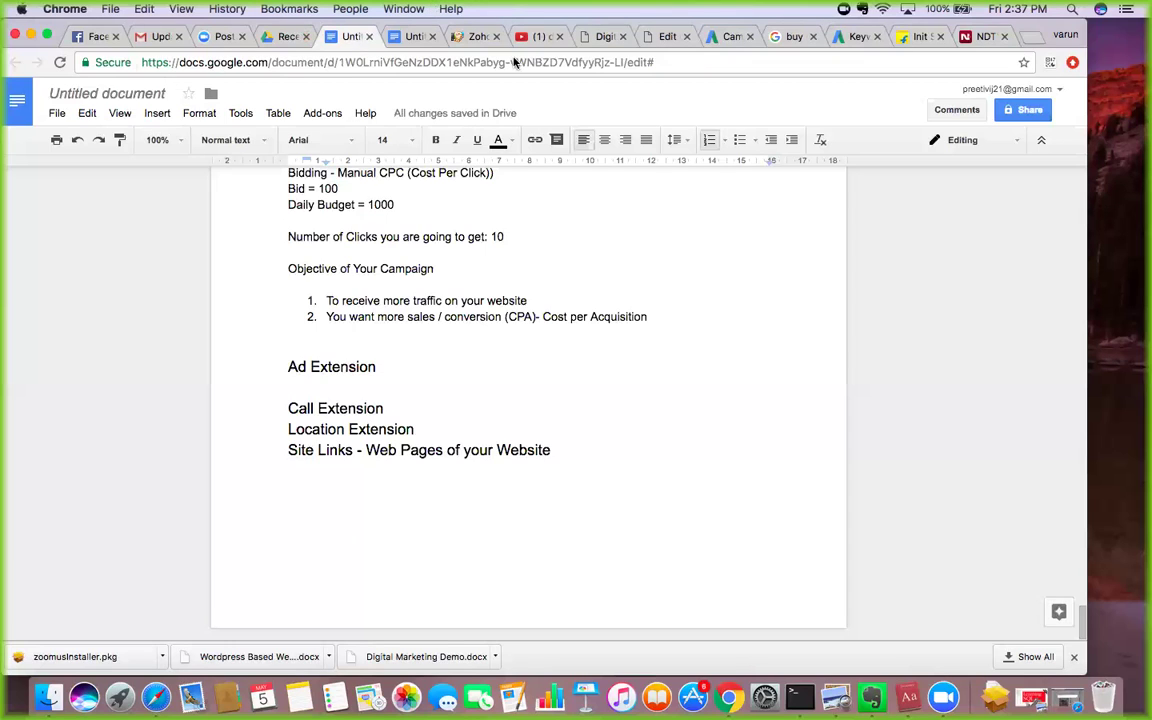
# - Bring back the AdWords wizard and highlight the campaign settings and Create ad groups step names
pyautogui.click(733, 45)
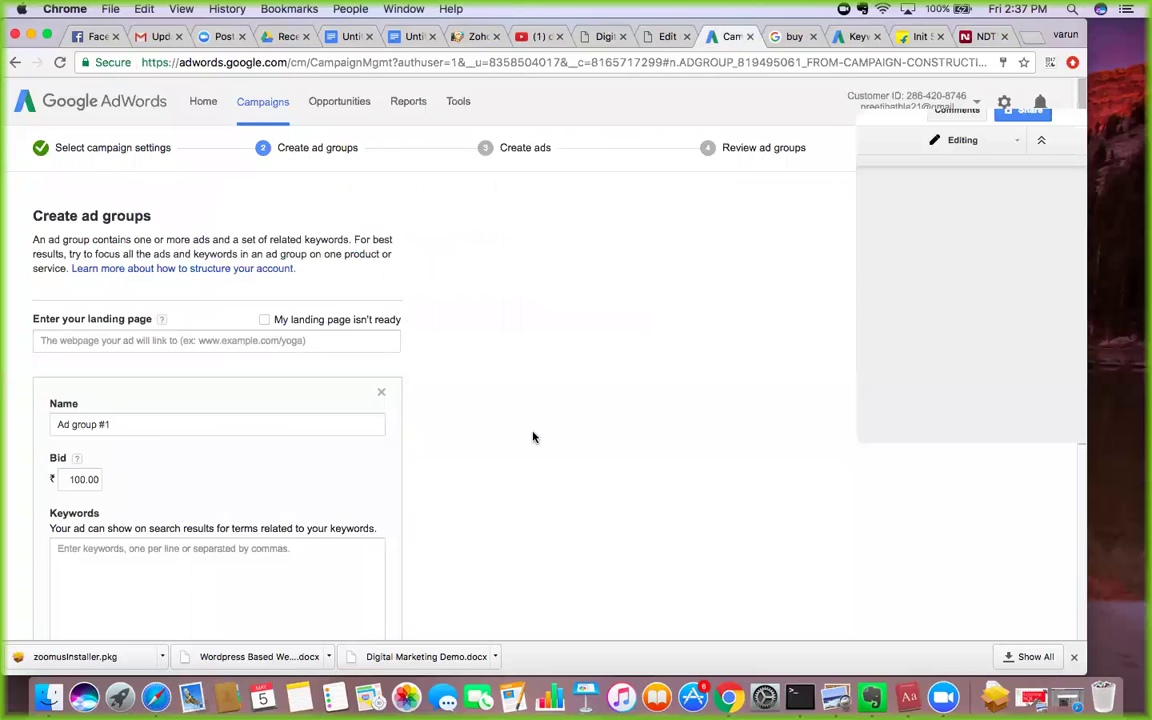
pyautogui.scroll(-5, 533, 437)
pyautogui.scroll(5, 533, 437)
pyautogui.moveTo(85, 147); pyautogui.dragTo(186, 156)
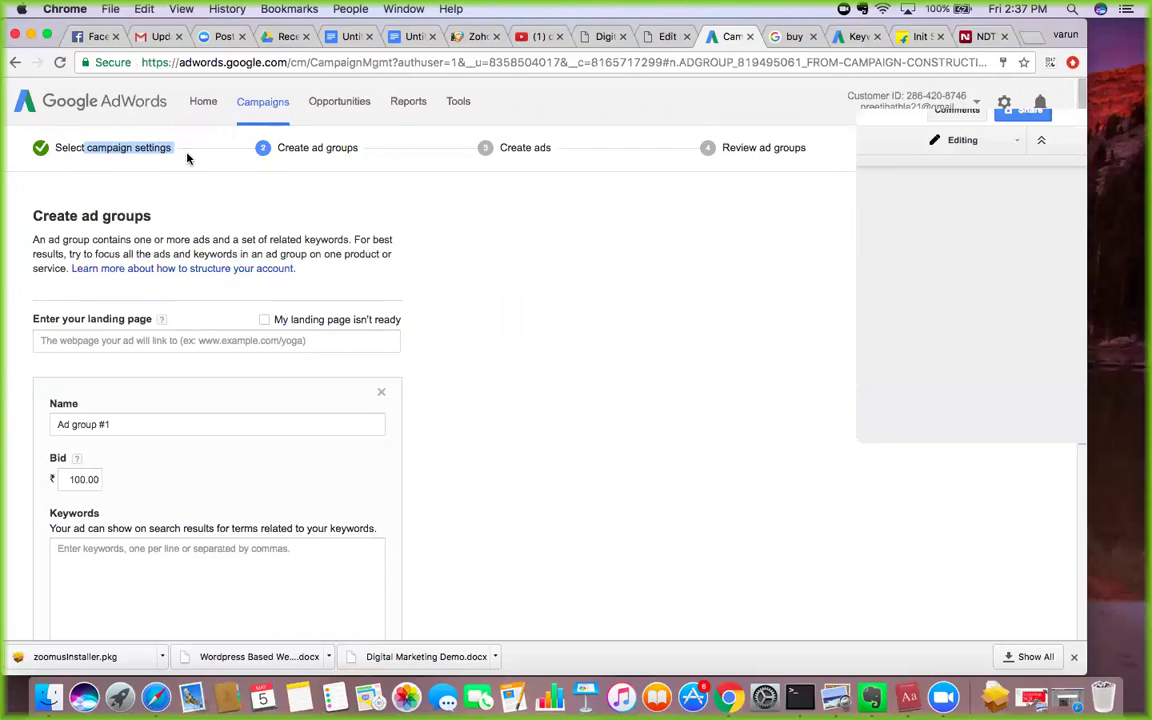
pyautogui.click(186, 156)
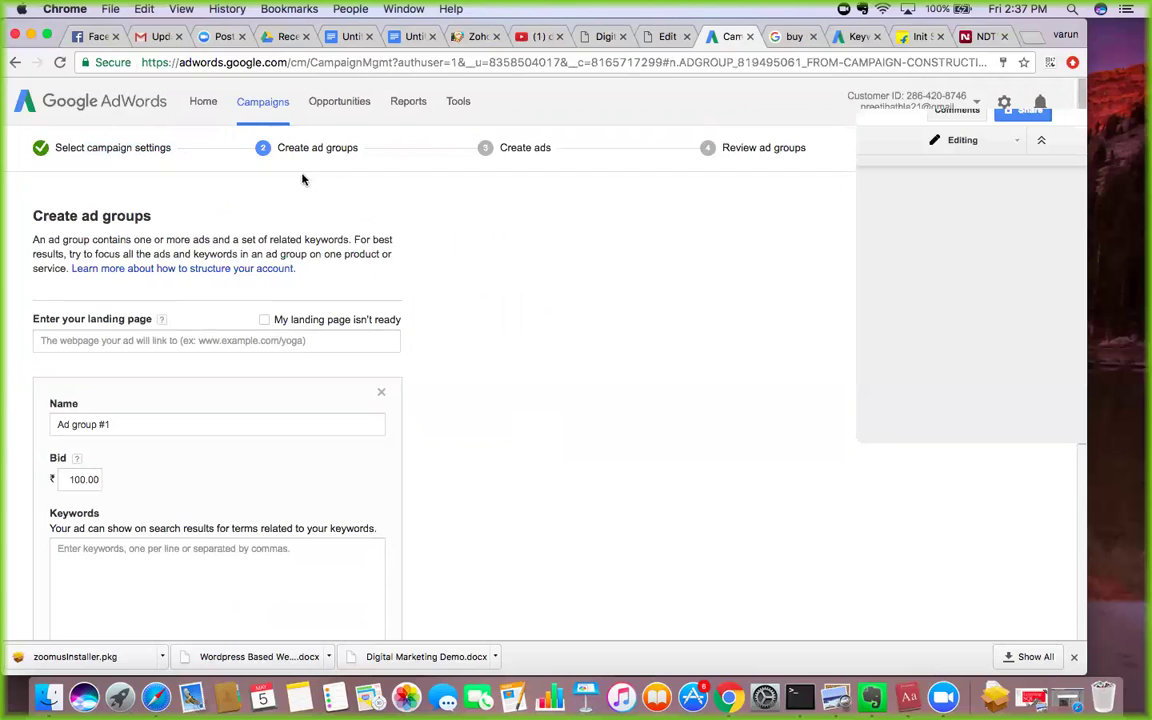
pyautogui.moveTo(258, 146); pyautogui.dragTo(359, 150)
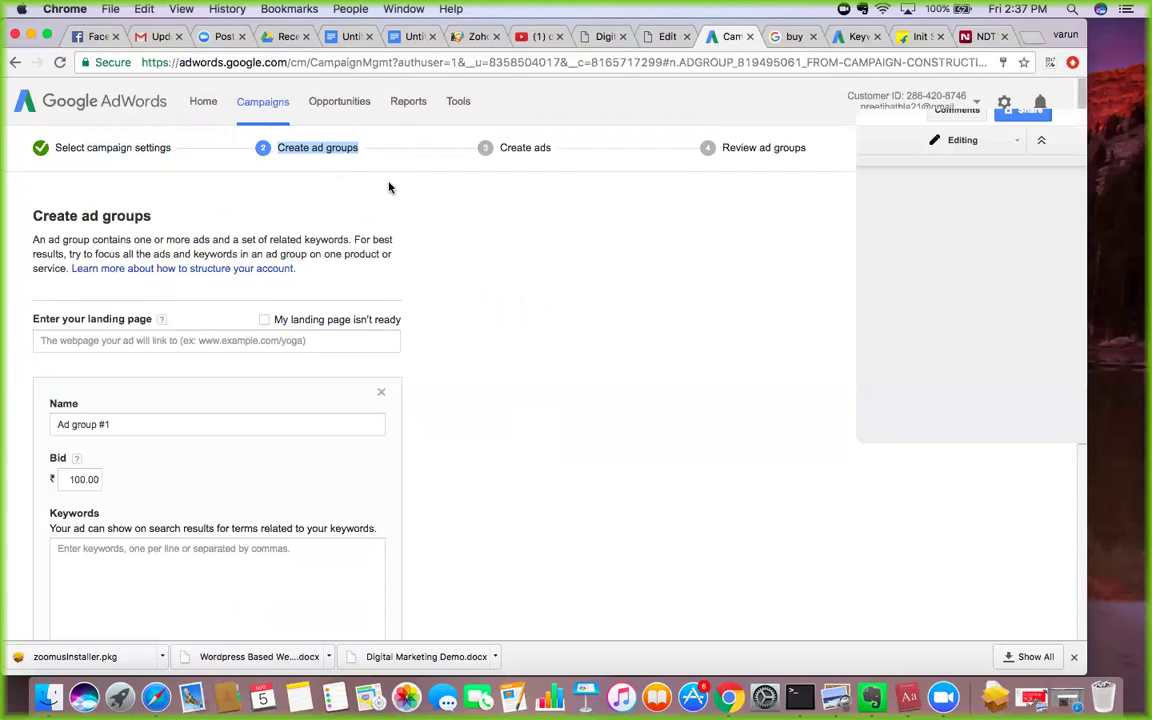
pyautogui.click(369, 204)
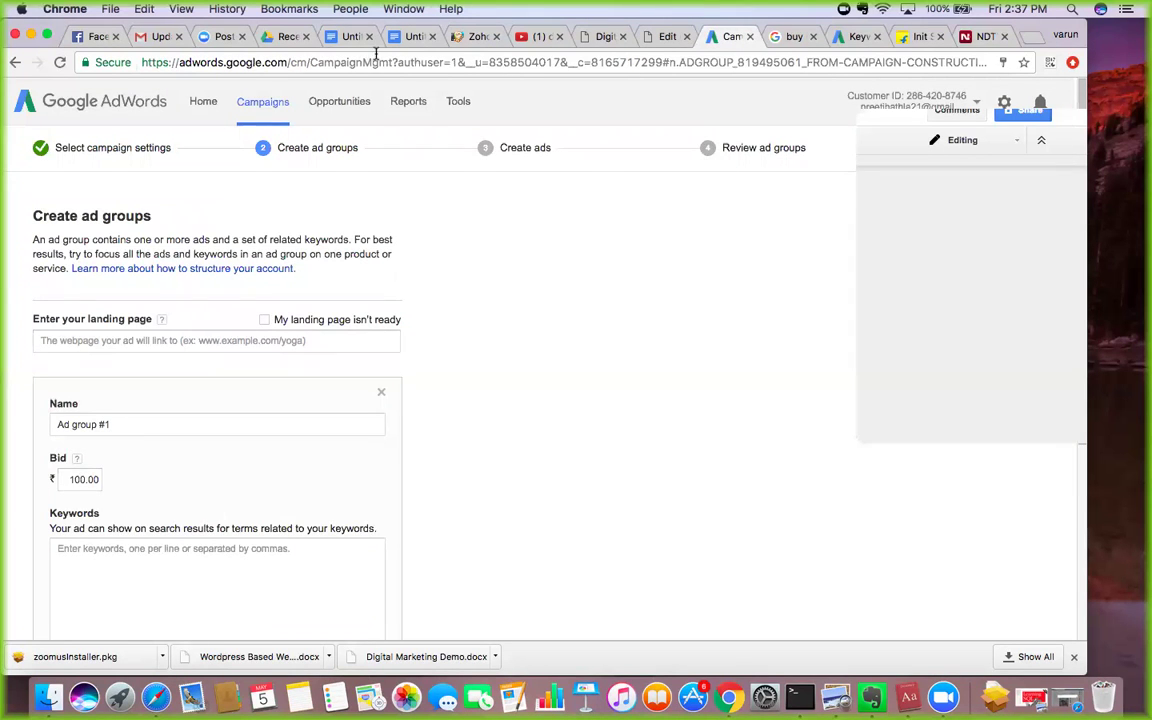
# - Return to the notes and highlight 'Flower Delivery' in the Google Campaign heading
pyautogui.click(339, 37)
pyautogui.scroll(5, 558, 429)
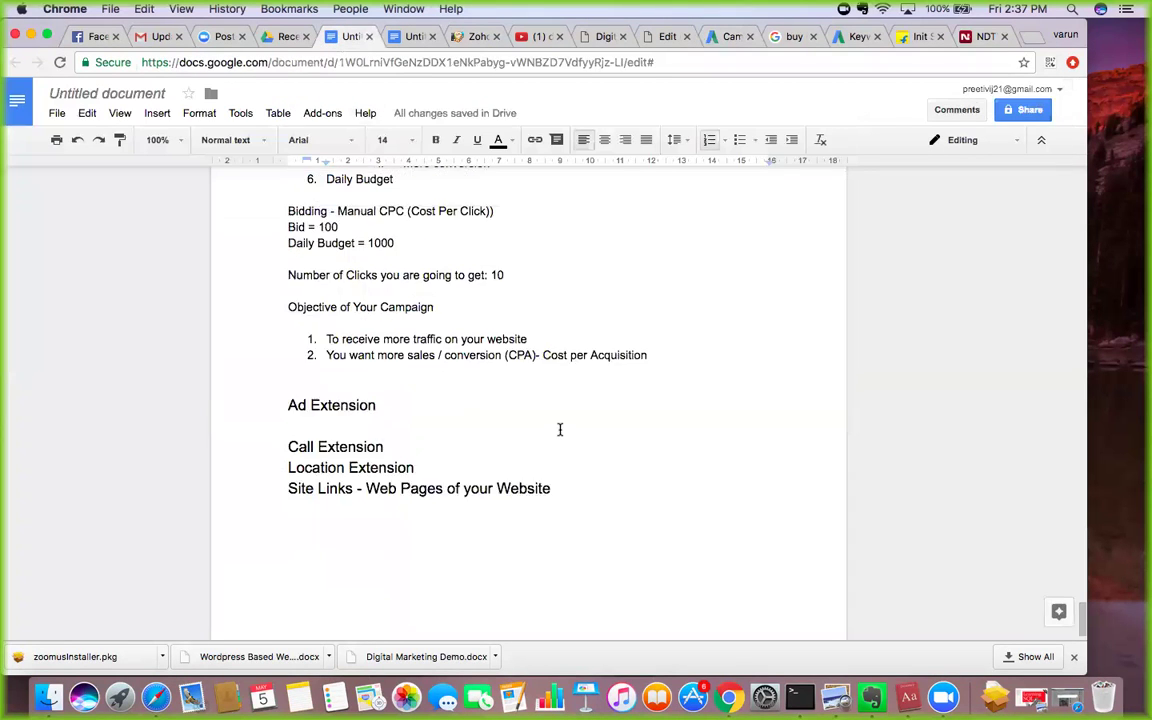
pyautogui.scroll(-15, 560, 429)
pyautogui.scroll(15, 560, 429)
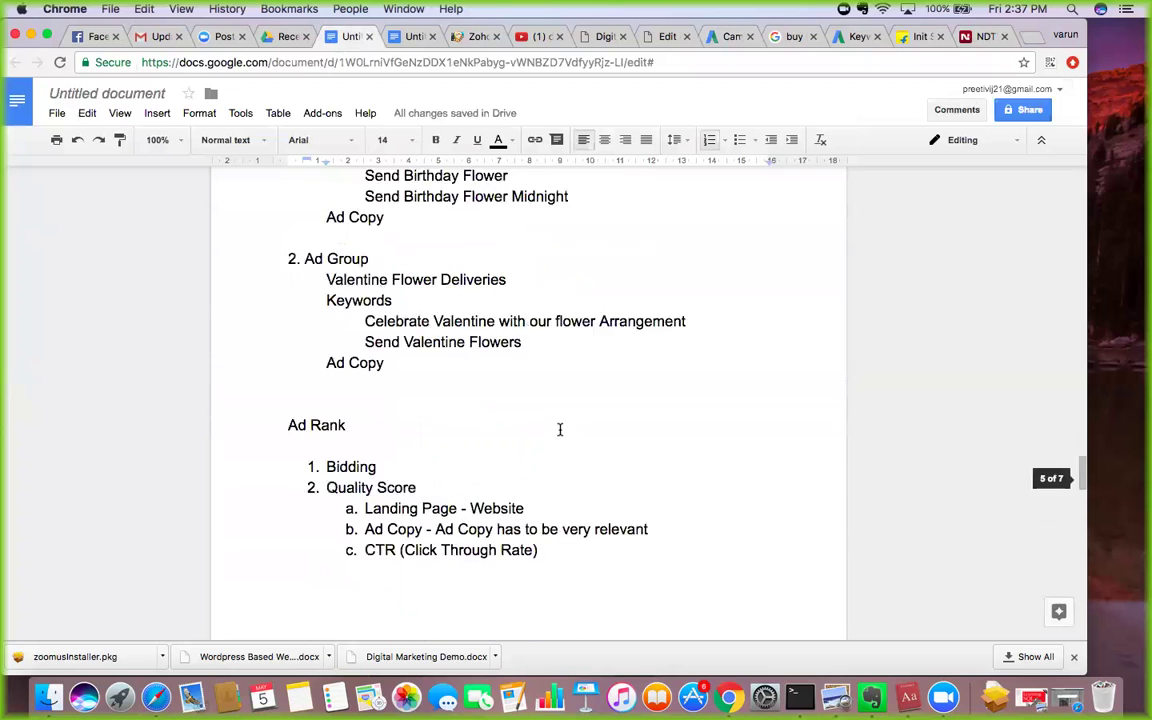
pyautogui.scroll(-3, 560, 429)
pyautogui.scroll(4, 561, 431)
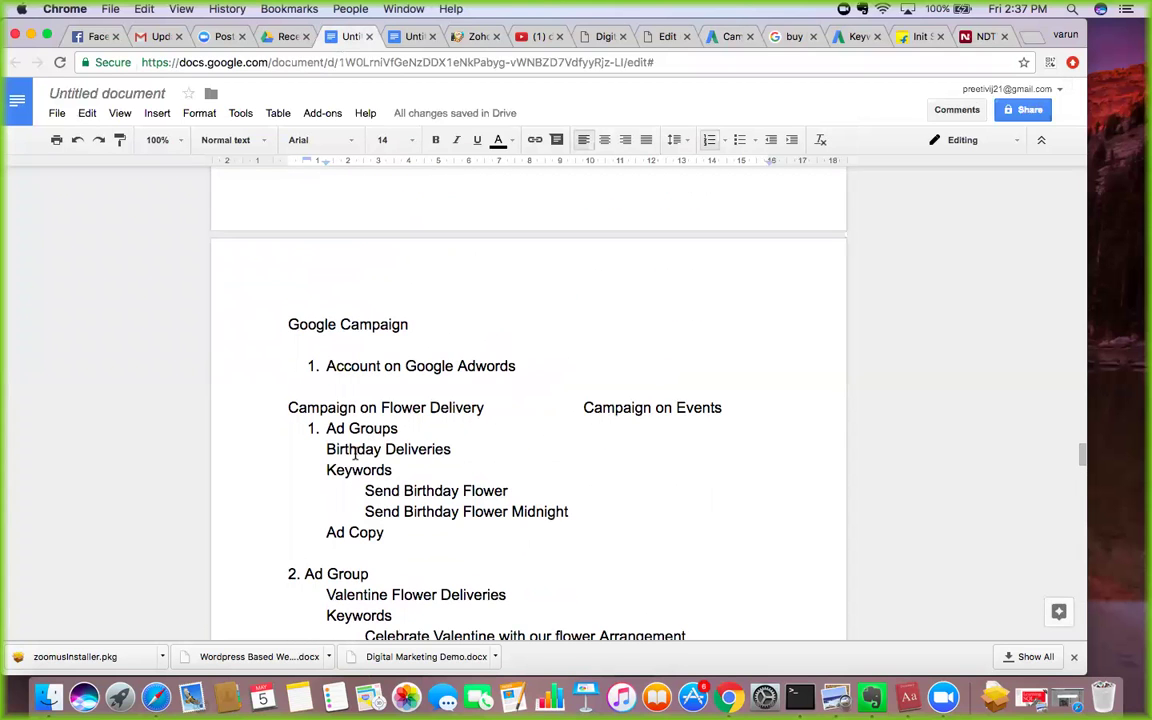
pyautogui.scroll(-2, 409, 497)
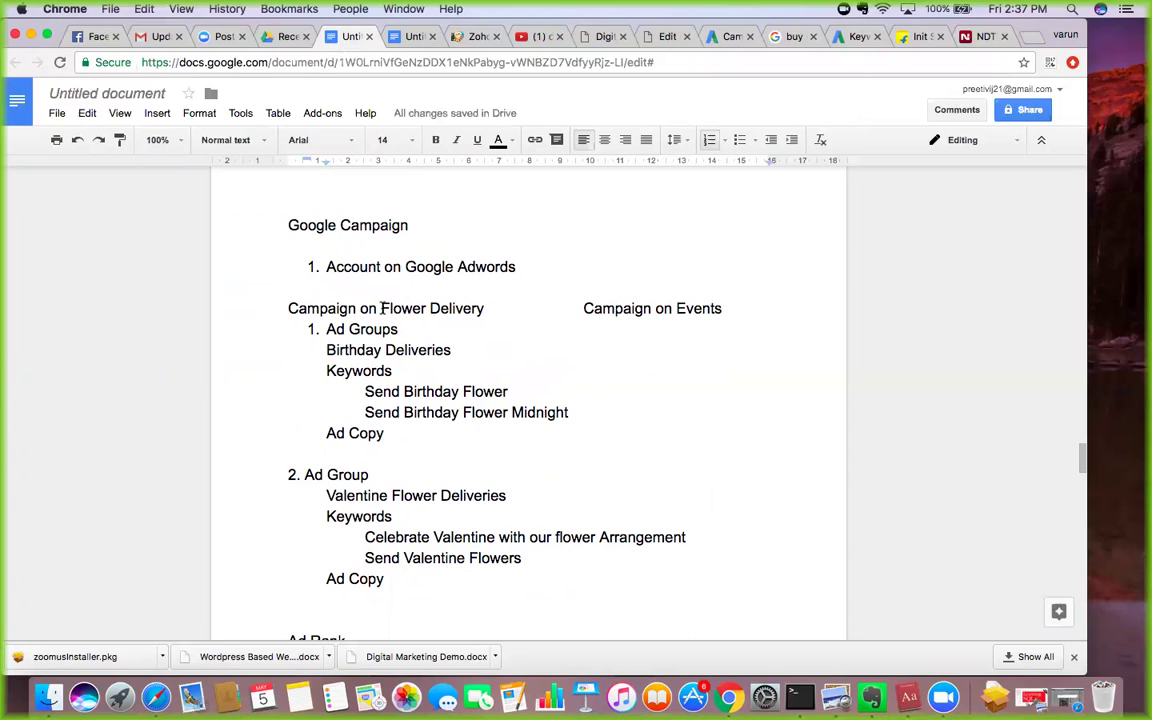
pyautogui.moveTo(381, 309); pyautogui.dragTo(496, 309)
pyautogui.click(496, 309)
# - Highlight the Birthday Deliveries group, its keywords, and the Valentine keywords, then show the 'buy iphone 7' results
pyautogui.doubleClick(392, 330)
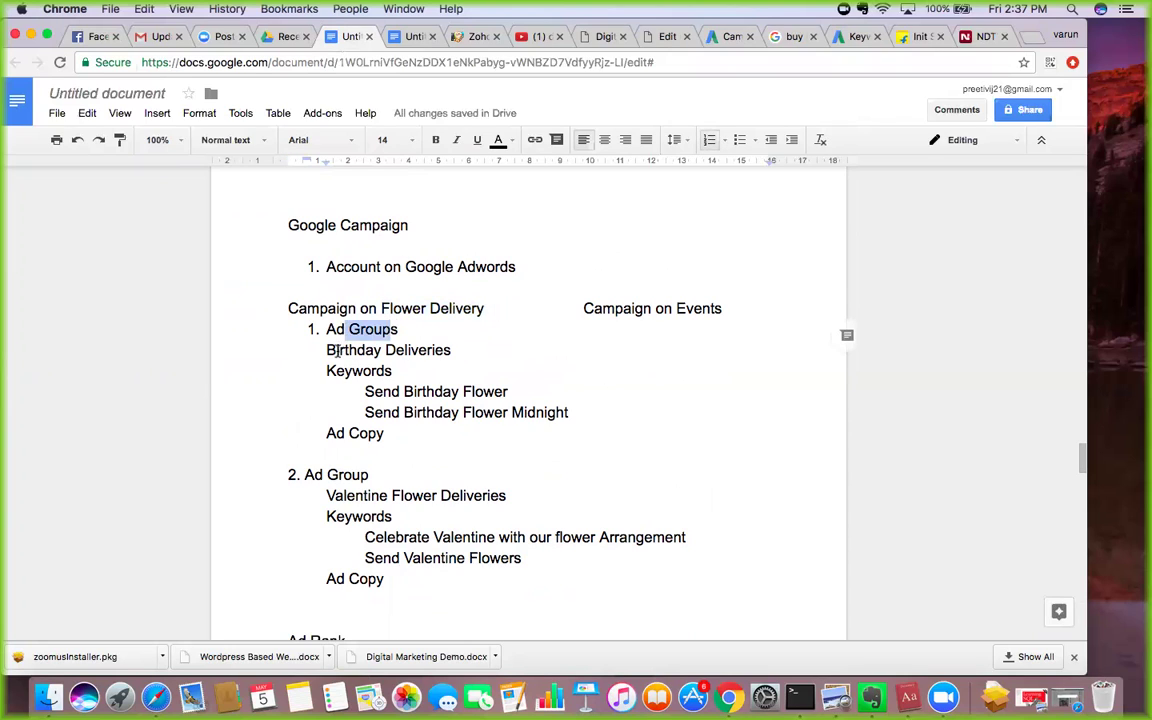
pyautogui.moveTo(340, 350); pyautogui.dragTo(462, 355)
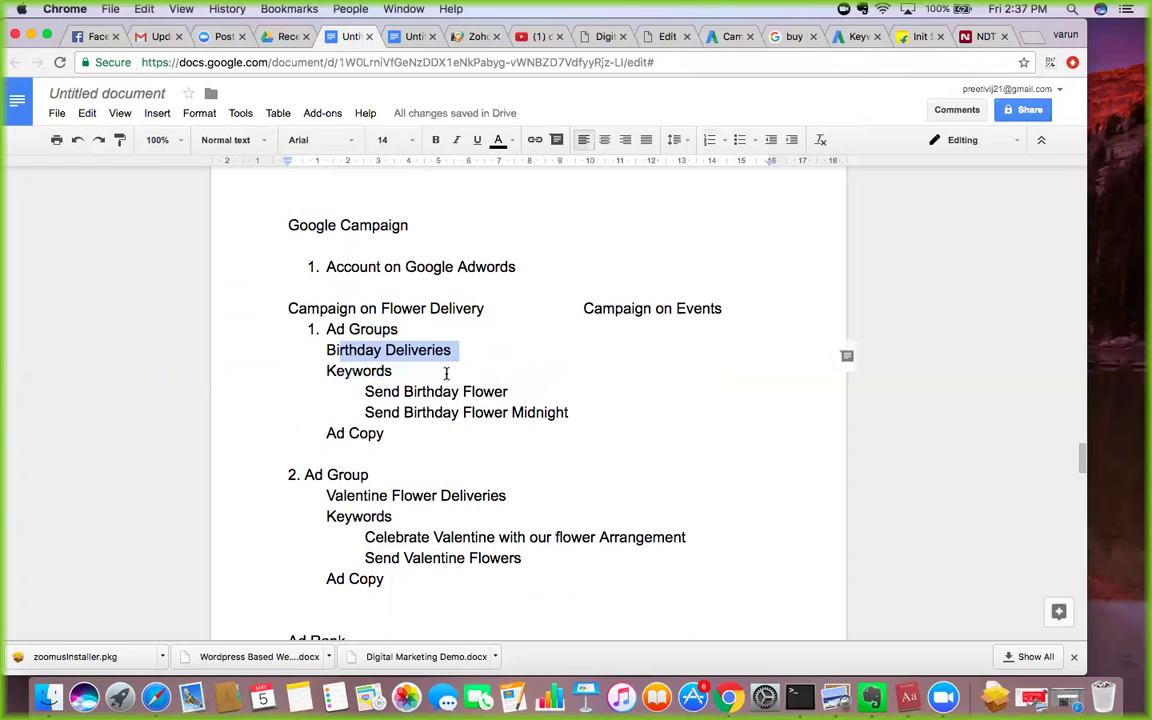
pyautogui.moveTo(379, 391); pyautogui.dragTo(566, 412)
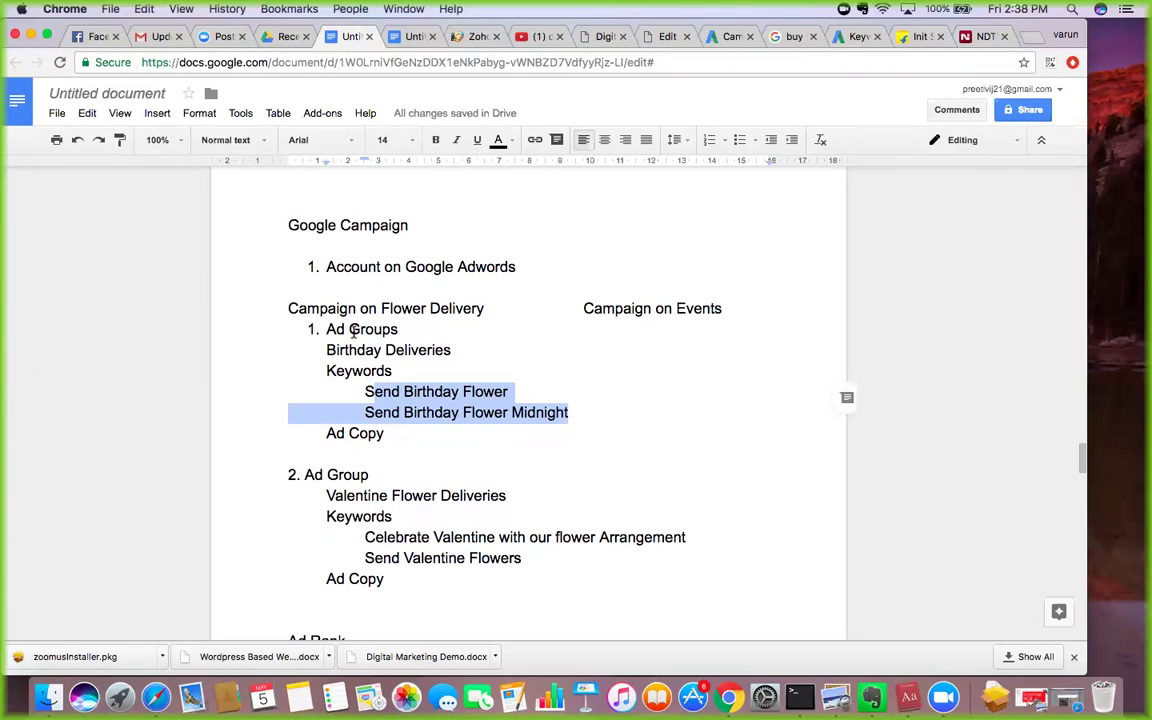
pyautogui.click(409, 436)
pyautogui.scroll(-3, 409, 436)
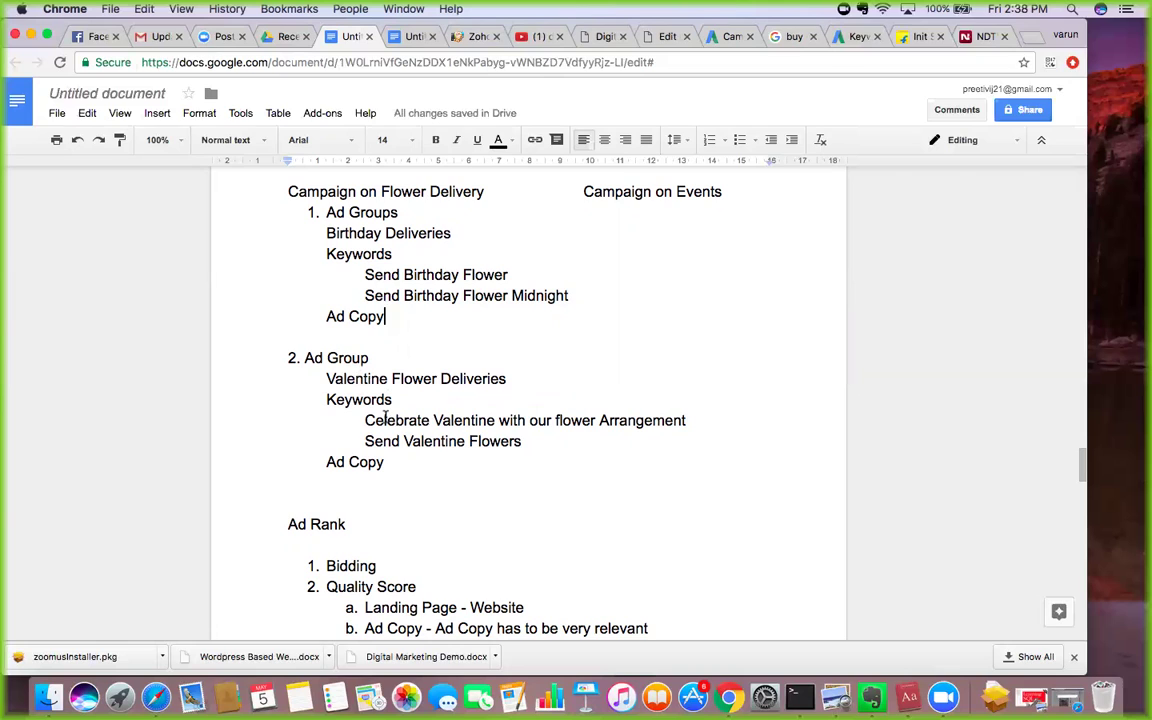
pyautogui.moveTo(366, 420)
pyautogui.mouseDown()
pyautogui.moveTo(539, 446)
pyautogui.moveTo(442, 440)
pyautogui.moveTo(368, 418)
pyautogui.mouseUp()
pyautogui.click(539, 446)
pyautogui.click(436, 465)
pyautogui.click(794, 36)
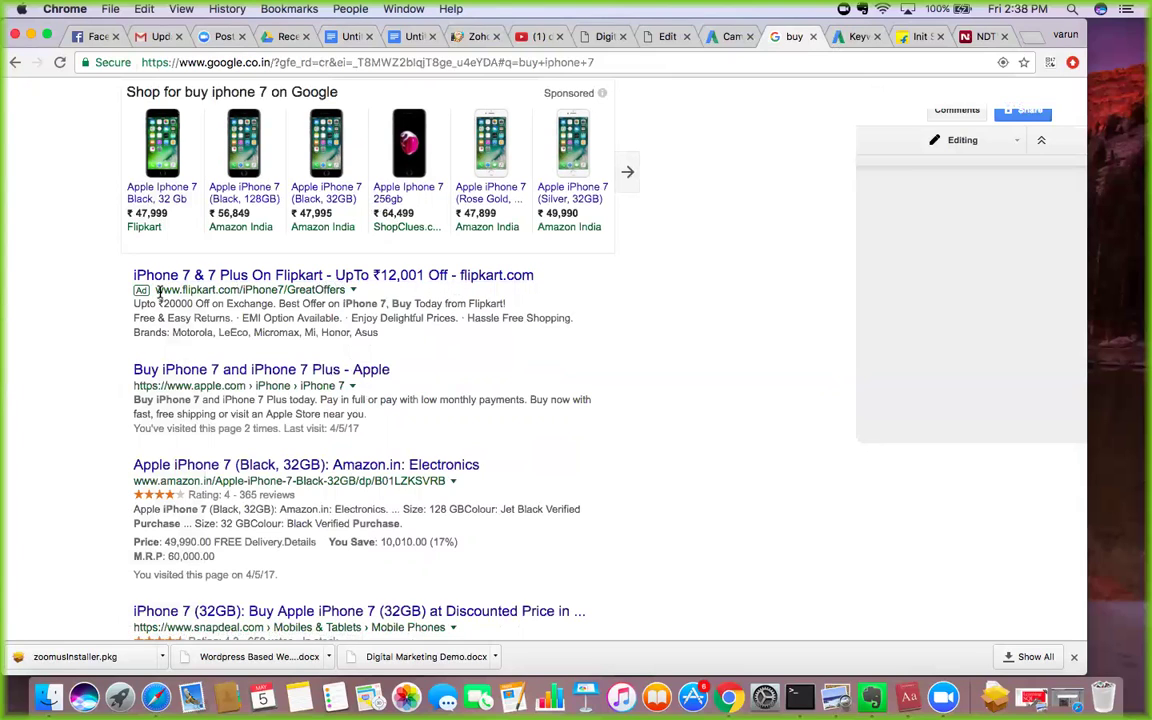
pyautogui.moveTo(153, 289); pyautogui.dragTo(359, 289)
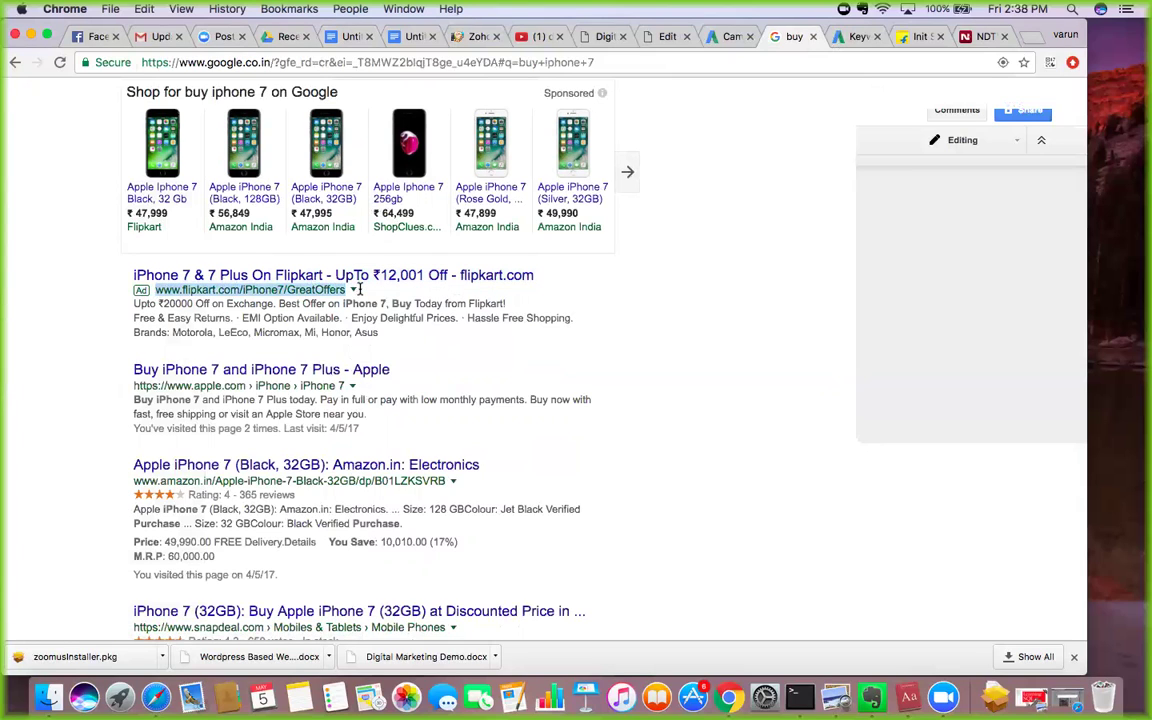
pyautogui.moveTo(135, 305); pyautogui.dragTo(550, 308)
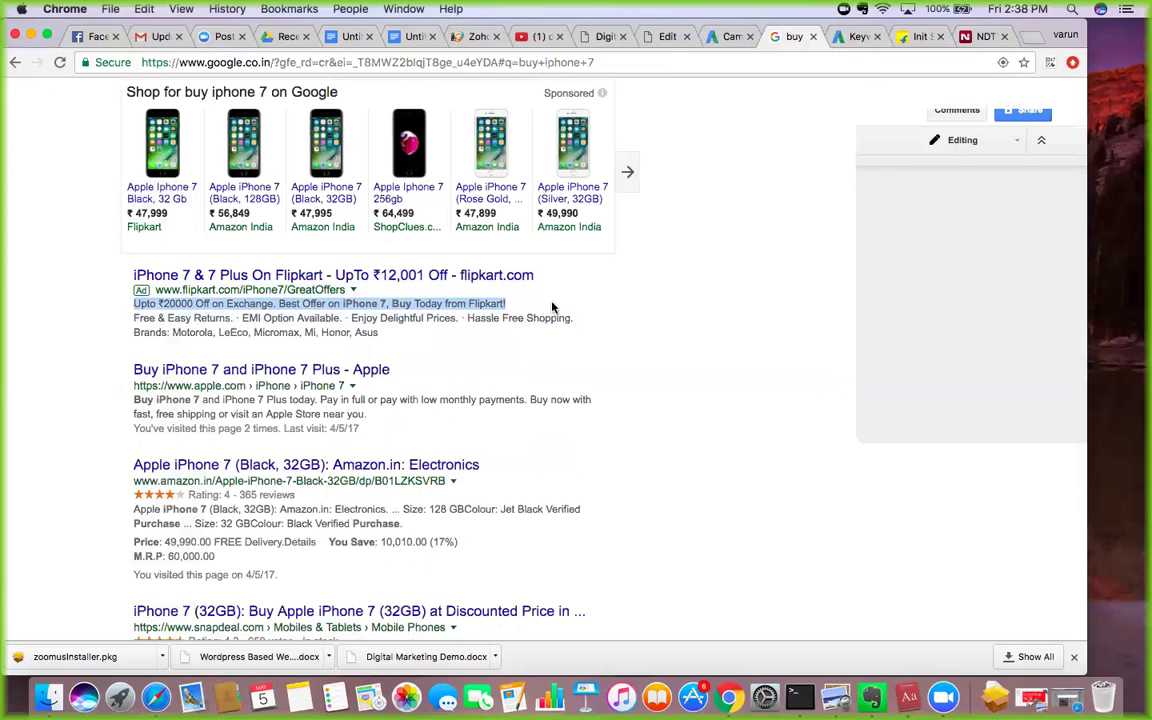
pyautogui.click(552, 307)
pyautogui.moveTo(442, 342); pyautogui.dragTo(112, 268)
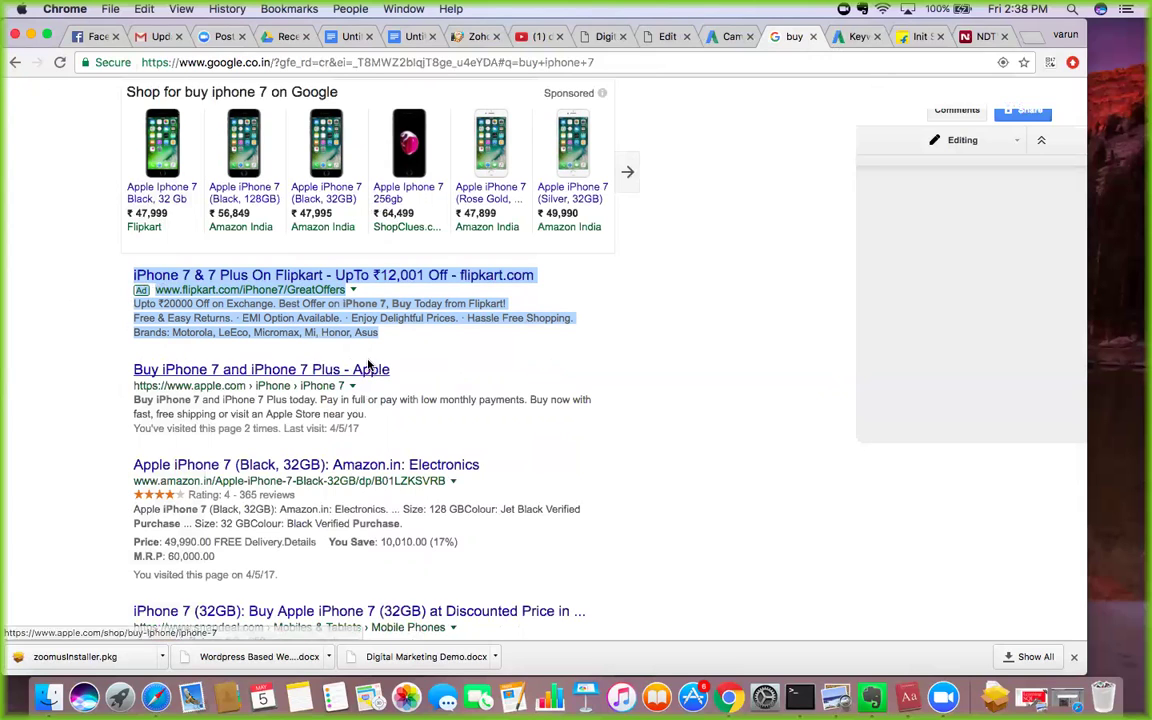
pyautogui.click(517, 344)
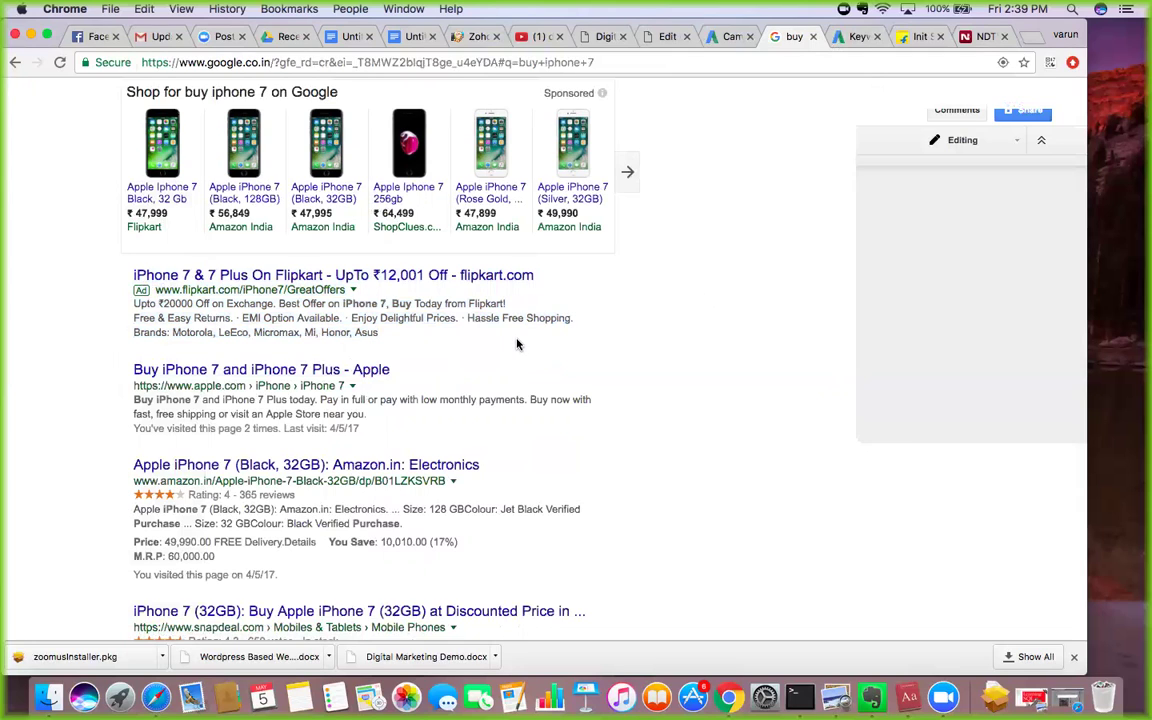
# - Highlight the Valentine ad group's keywords and ad copy in the outline, then return to AdWords
pyautogui.click(729, 37)
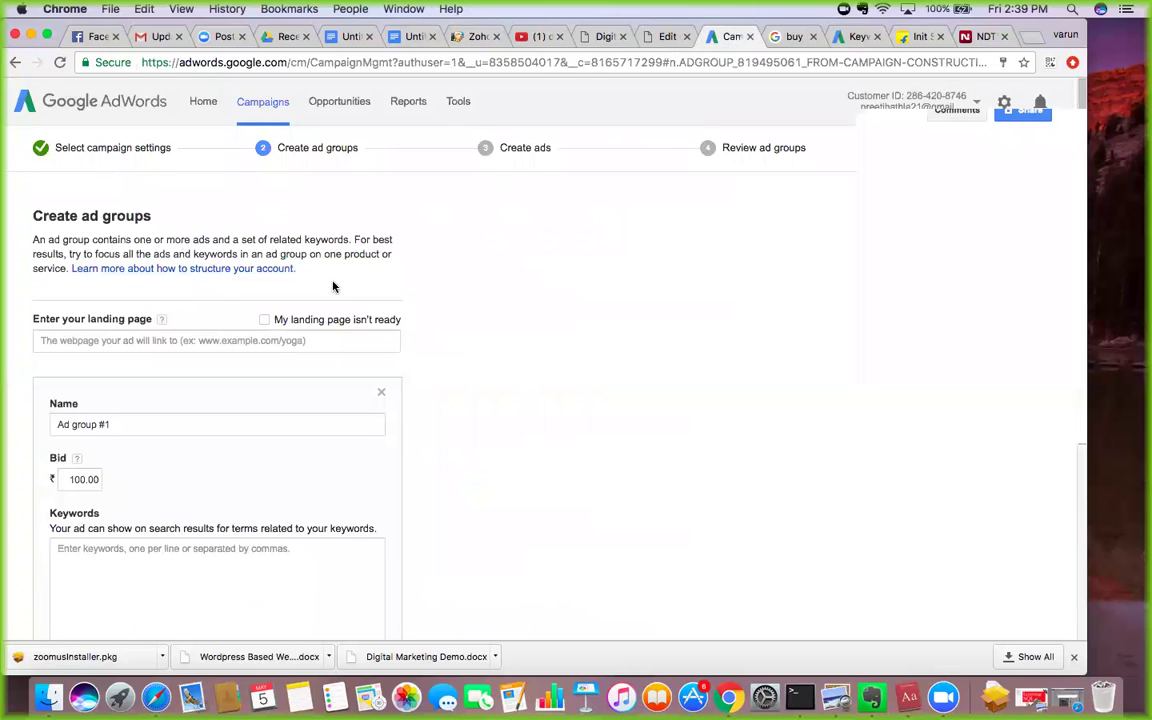
pyautogui.click(340, 37)
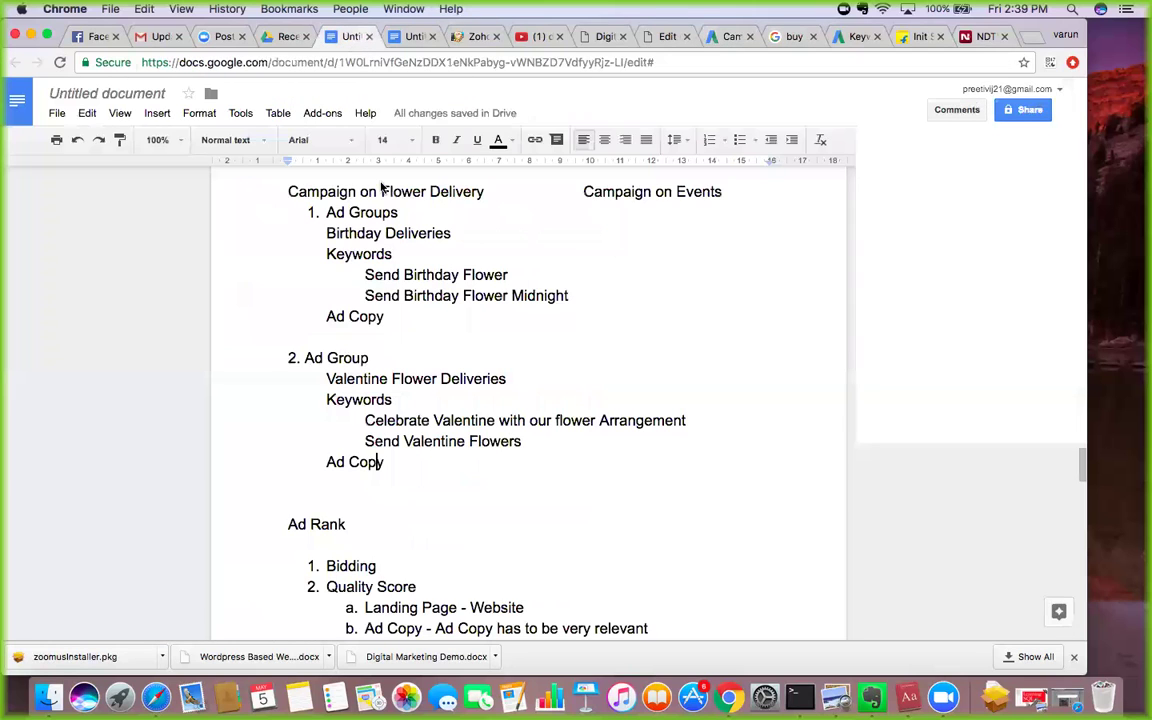
pyautogui.moveTo(385, 463); pyautogui.dragTo(326, 405)
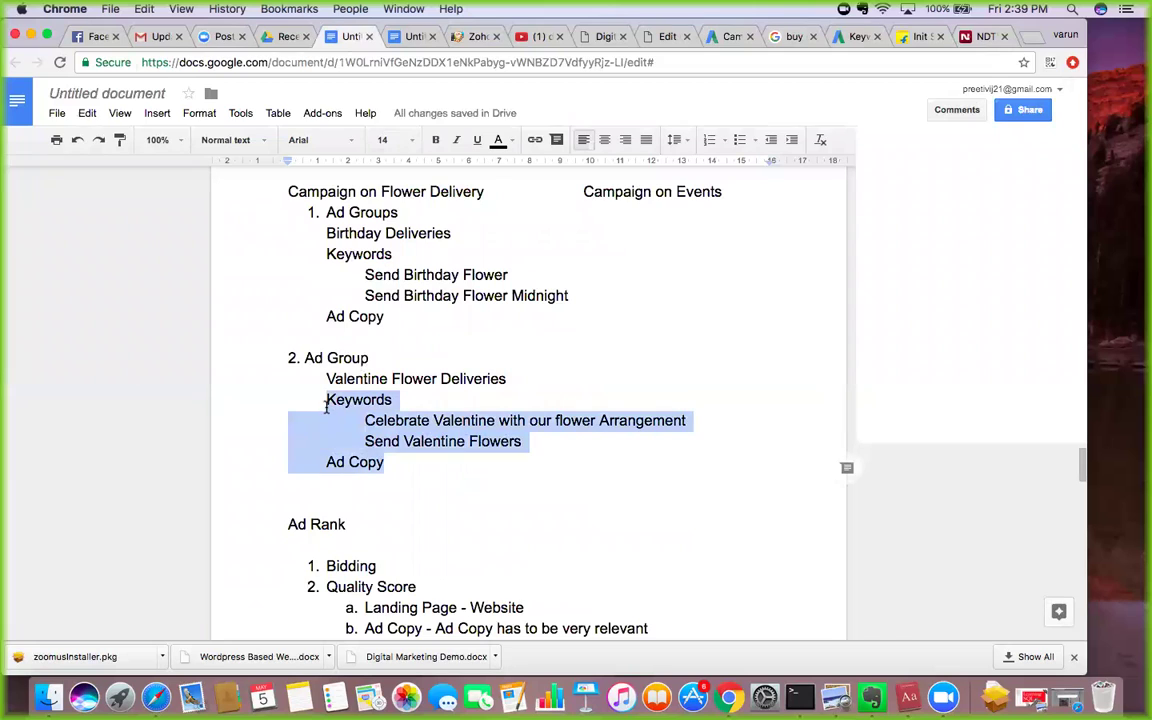
pyautogui.click(450, 495)
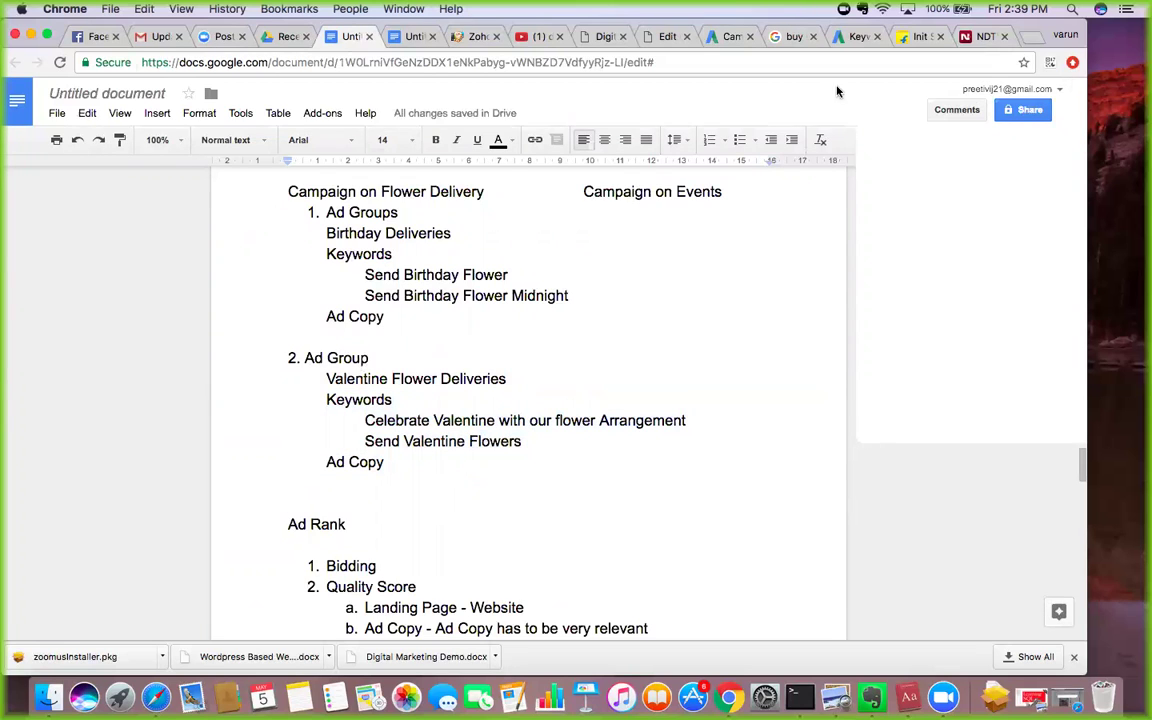
pyautogui.click(726, 37)
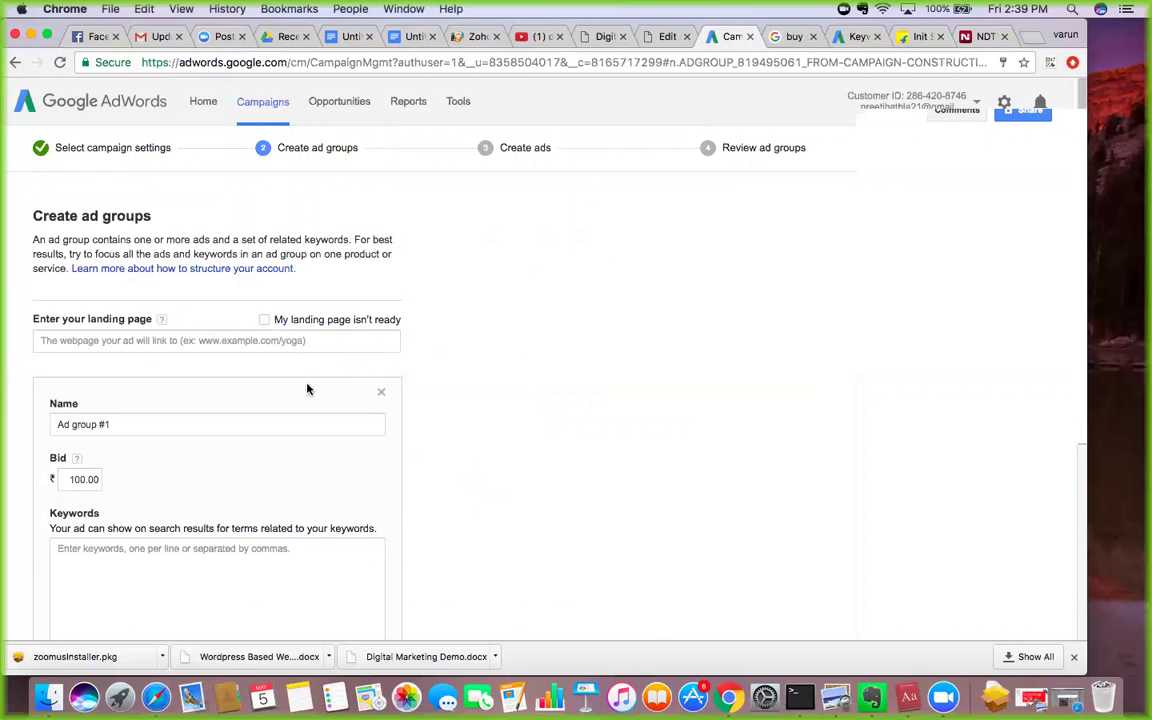
pyautogui.click(286, 343)
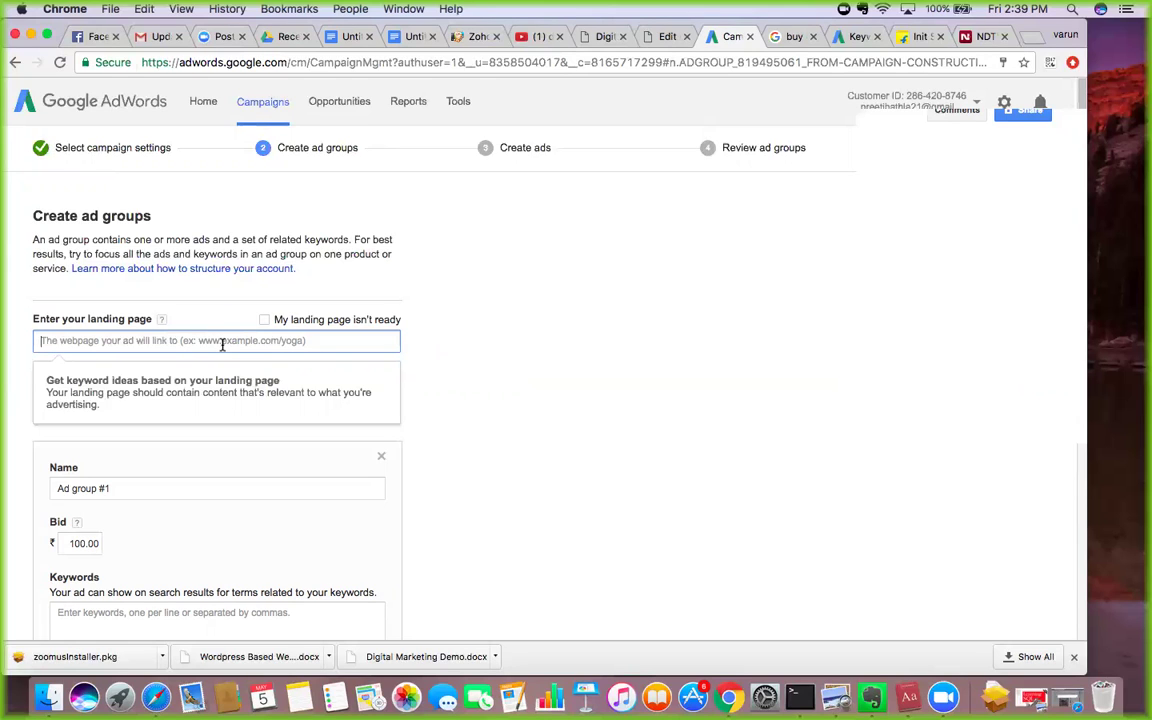
pyautogui.click(147, 300)
pyautogui.click(131, 339)
pyautogui.write('www.')
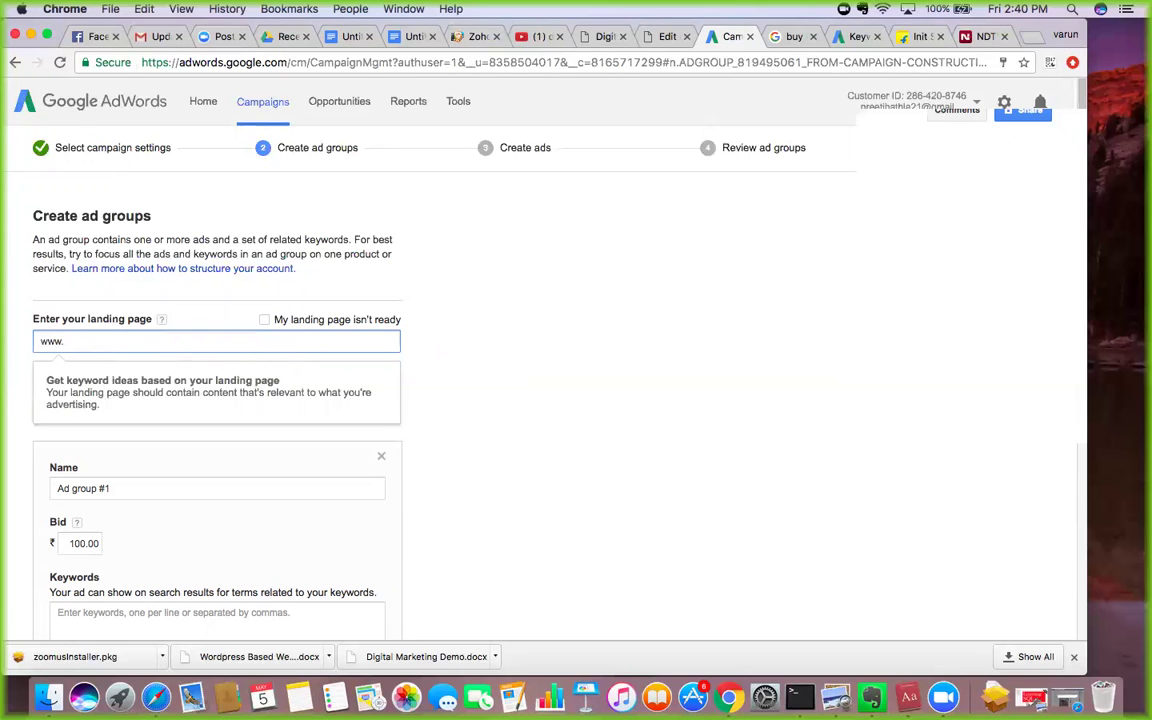
pyautogui.write('luxuryrose.com/valentine')
pyautogui.click(127, 341)
pyautogui.press('BackSpace')
pyautogui.press('BackSpace')
pyautogui.press('BackSpace')
pyautogui.press('BackSpace')
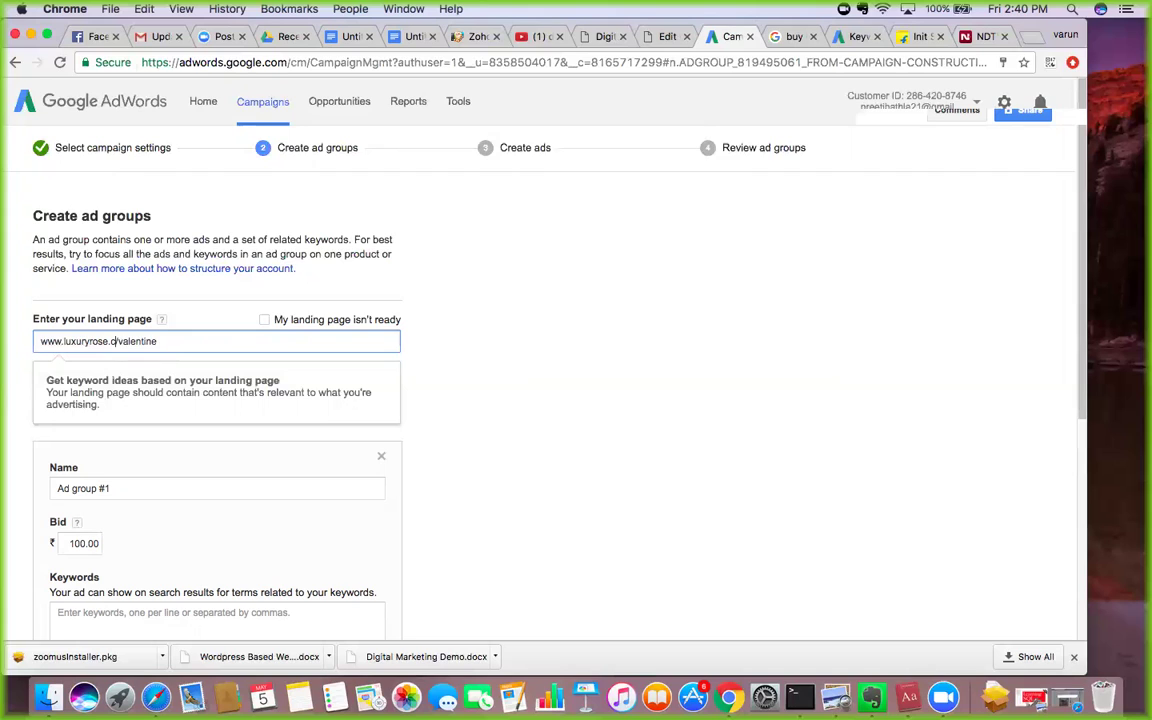
pyautogui.write('.online')
pyautogui.click(209, 349)
pyautogui.moveTo(193, 347)
pyautogui.mouseDown()
pyautogui.moveTo(137, 341)
pyautogui.moveTo(182, 342)
pyautogui.mouseUp()
pyautogui.click(182, 342)
pyautogui.moveTo(182, 343); pyautogui.dragTo(139, 341)
pyautogui.click(208, 340)
# - Fetch ad group ideas from the landing page and search ideas for 'Flower Delivery'
pyautogui.click(286, 396)
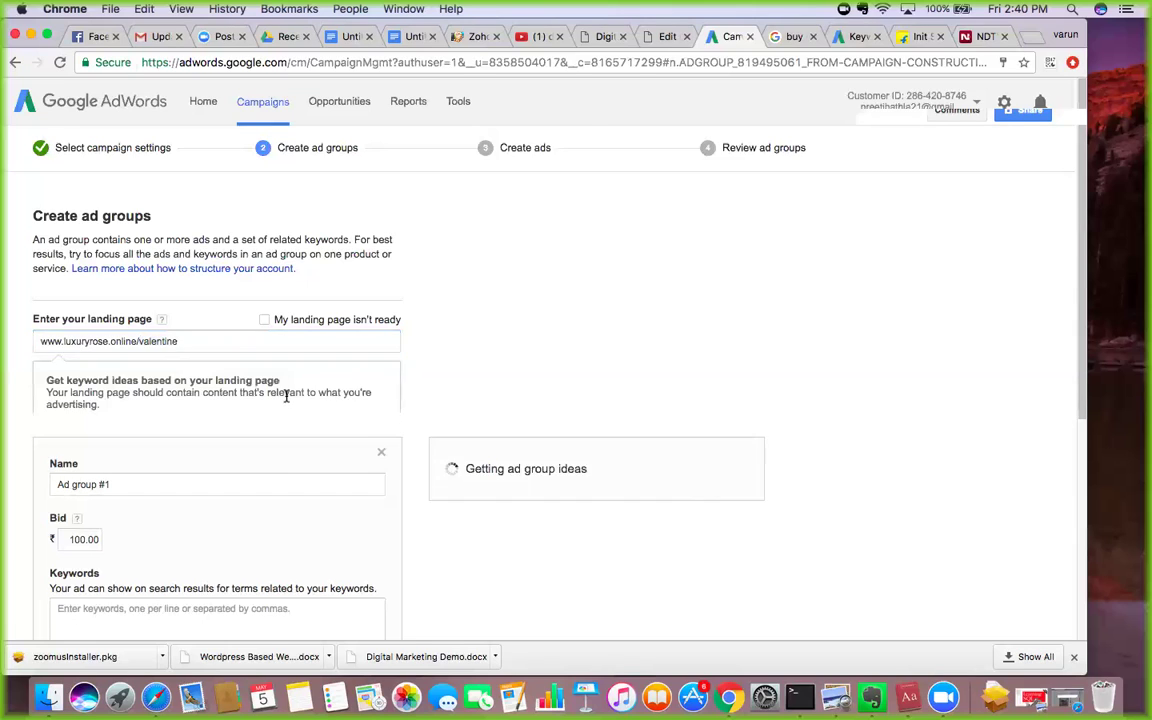
pyautogui.click(281, 346)
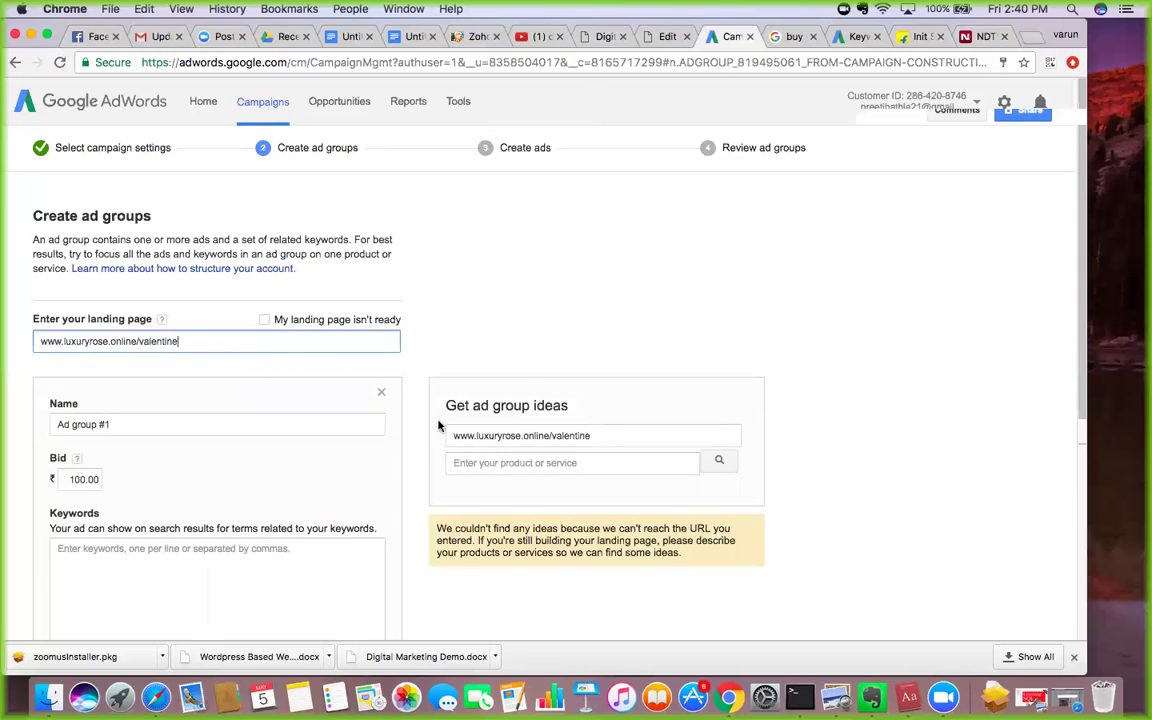
pyautogui.click(160, 427)
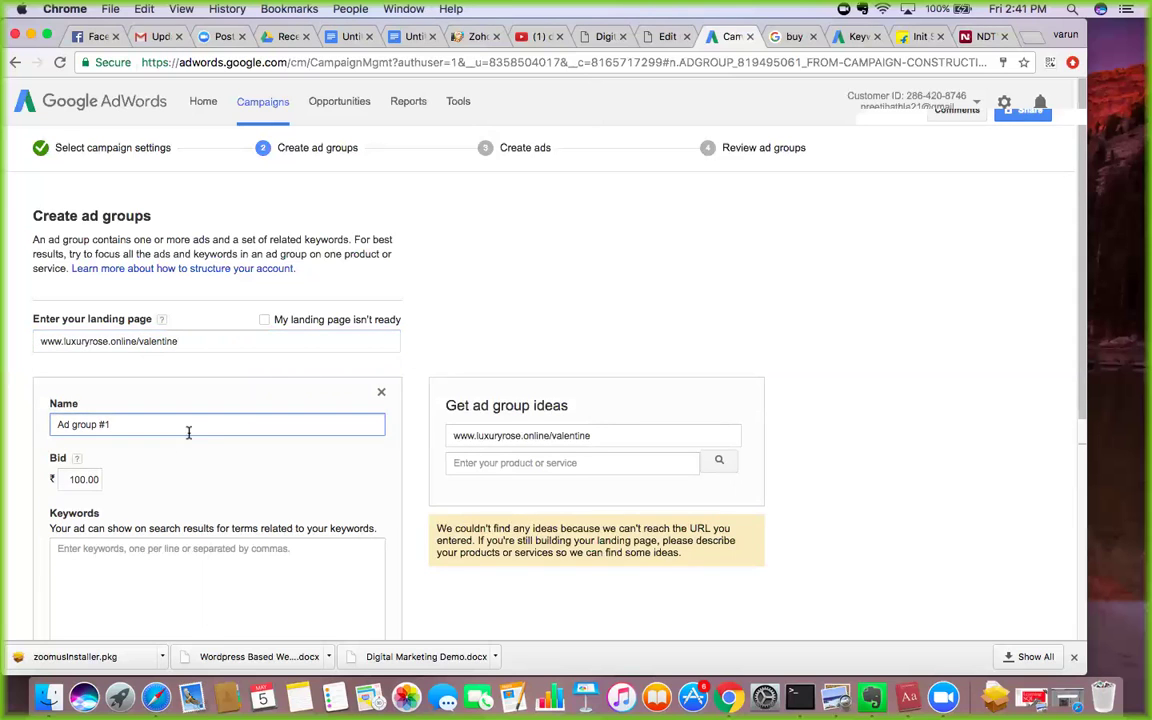
pyautogui.scroll(-3, 238, 427)
pyautogui.scroll(1, 238, 427)
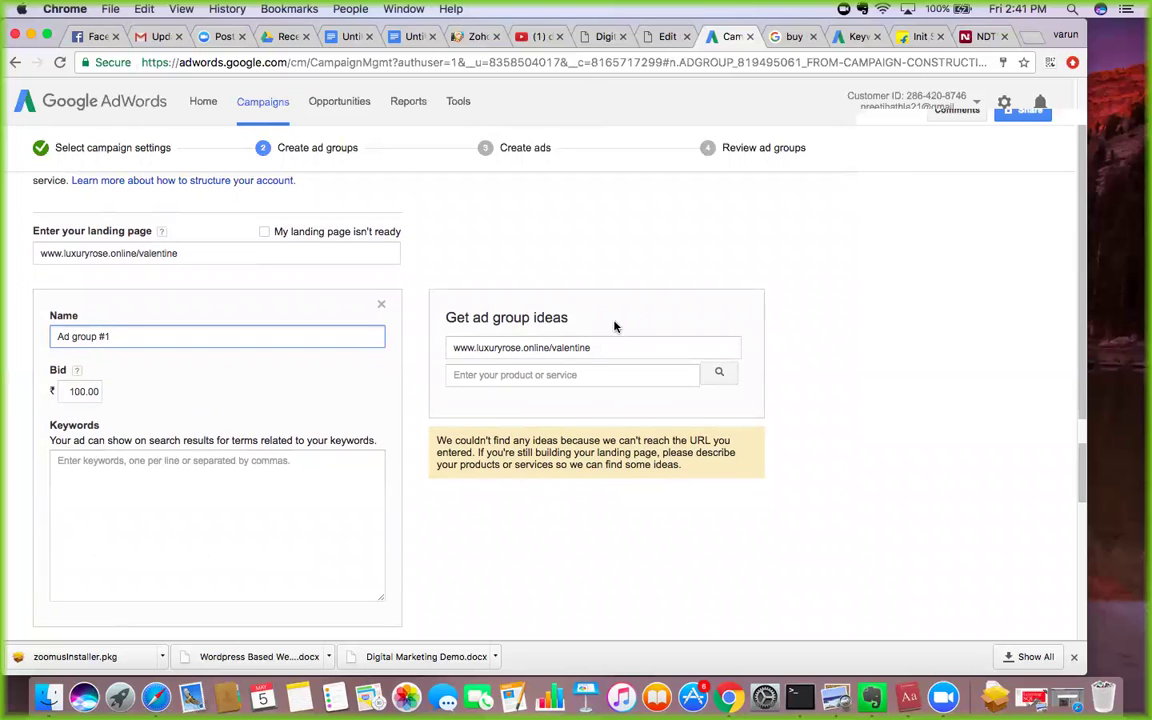
pyautogui.click(593, 373)
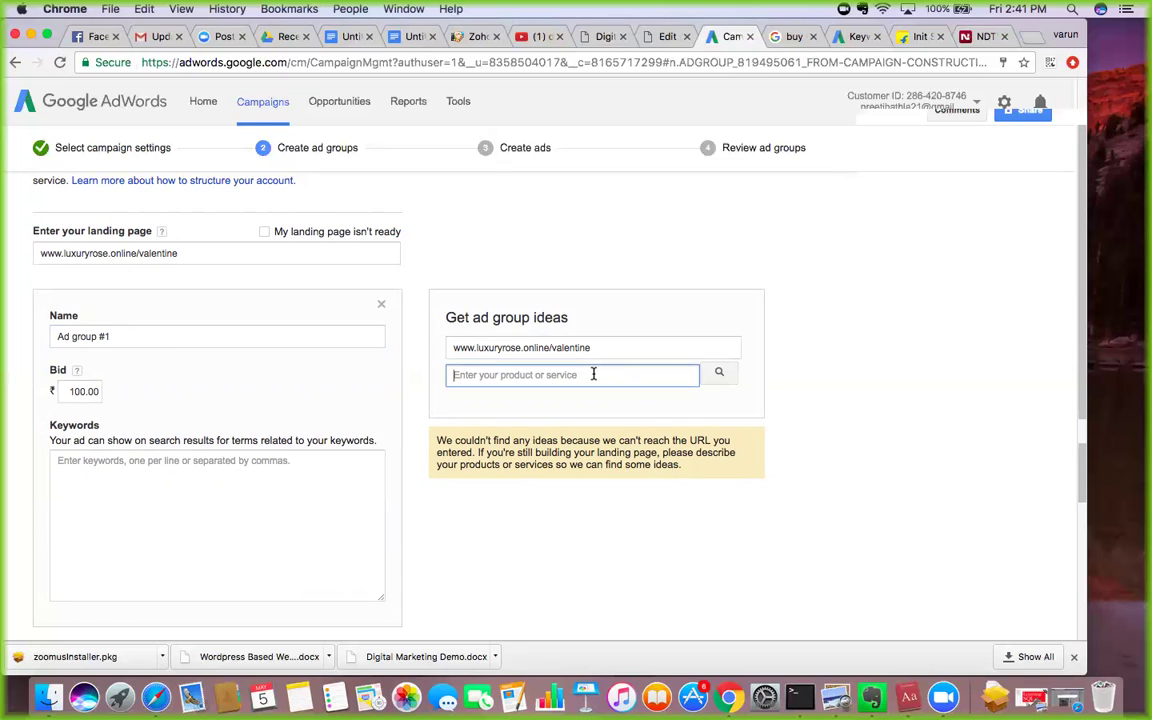
pyautogui.write('Fl')
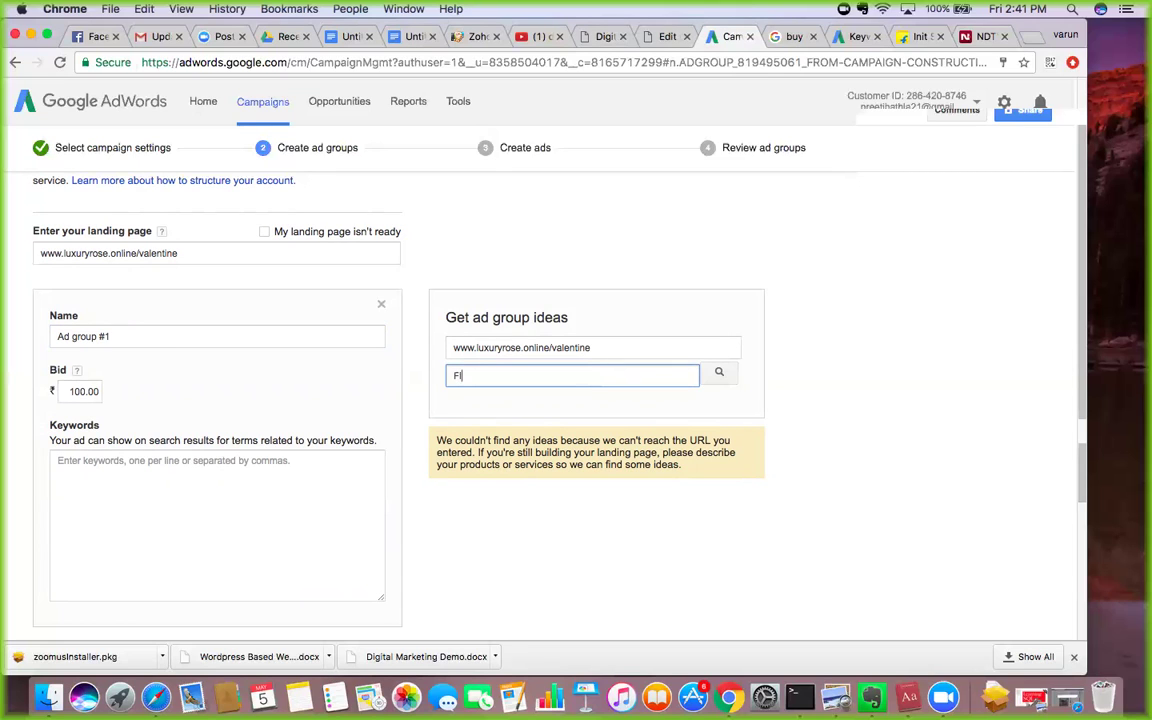
pyautogui.write('ower D')
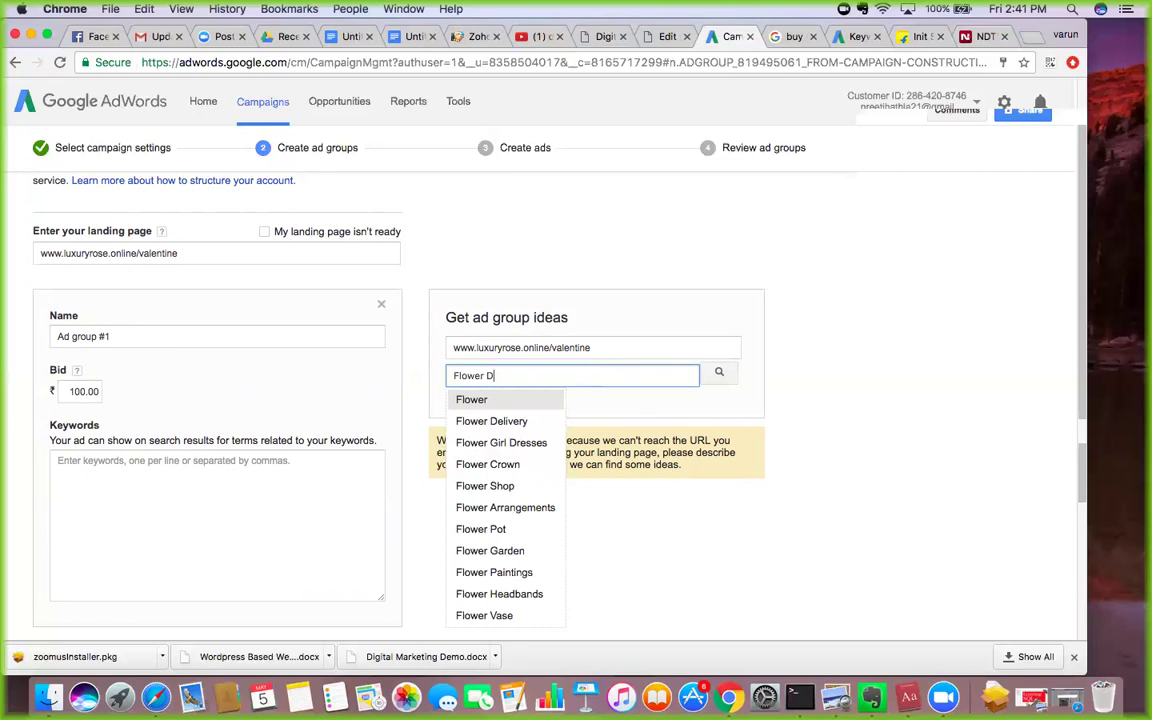
pyautogui.click(537, 427)
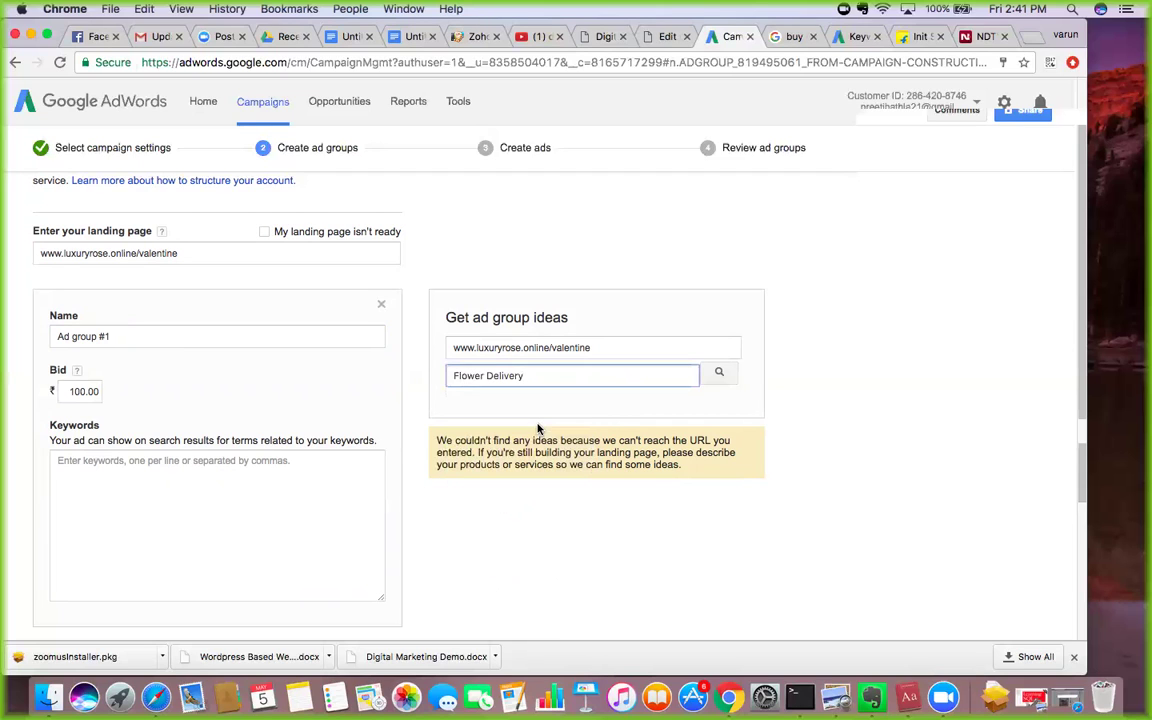
pyautogui.click(720, 372)
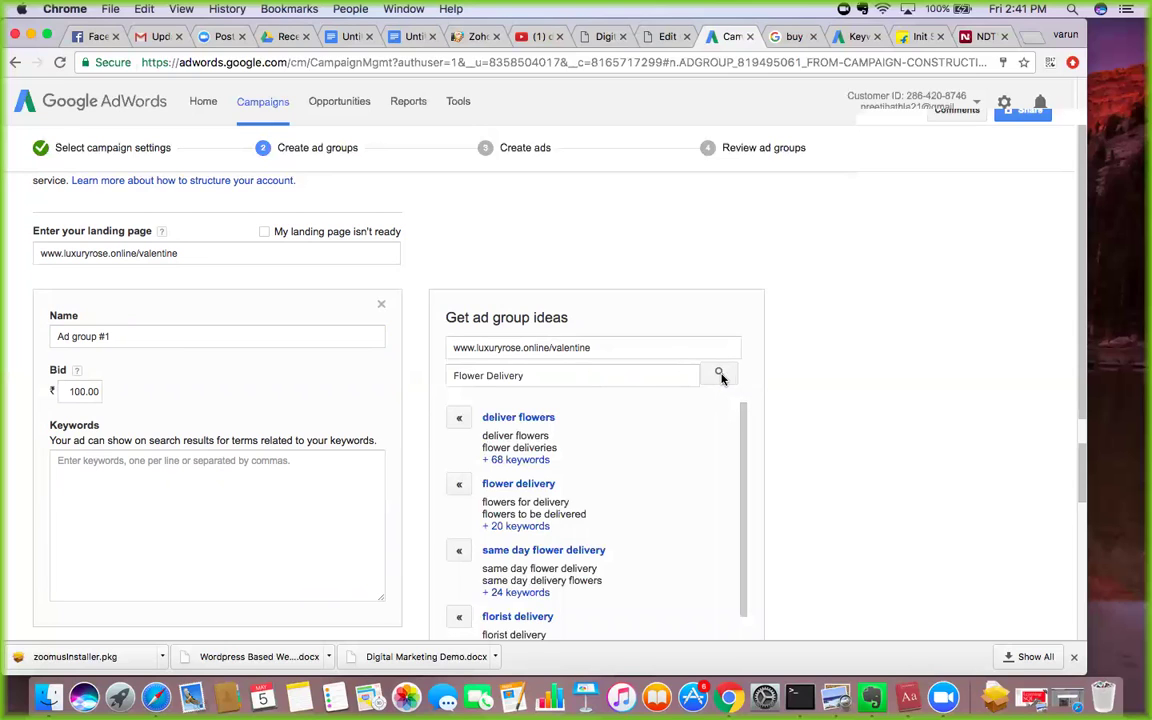
pyautogui.click(305, 251)
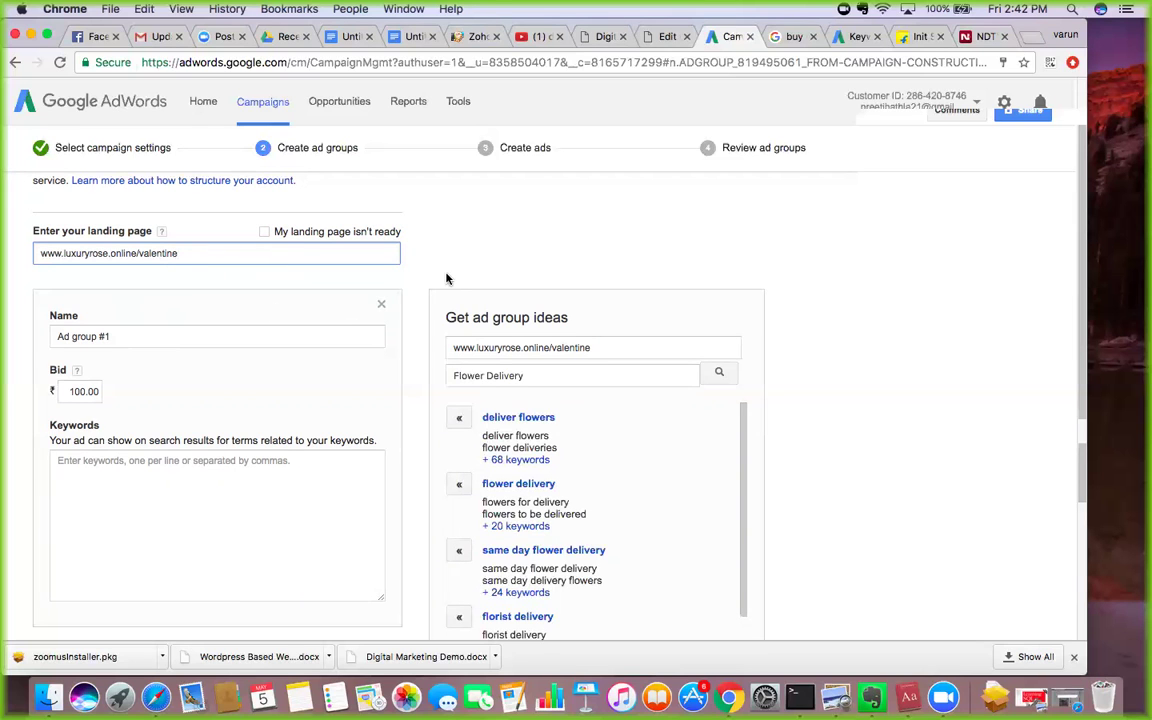
# - Browse the suggested ideas and add 'same day flower delivery' as the ad group
pyautogui.scroll(-3, 447, 279)
pyautogui.scroll(1, 447, 279)
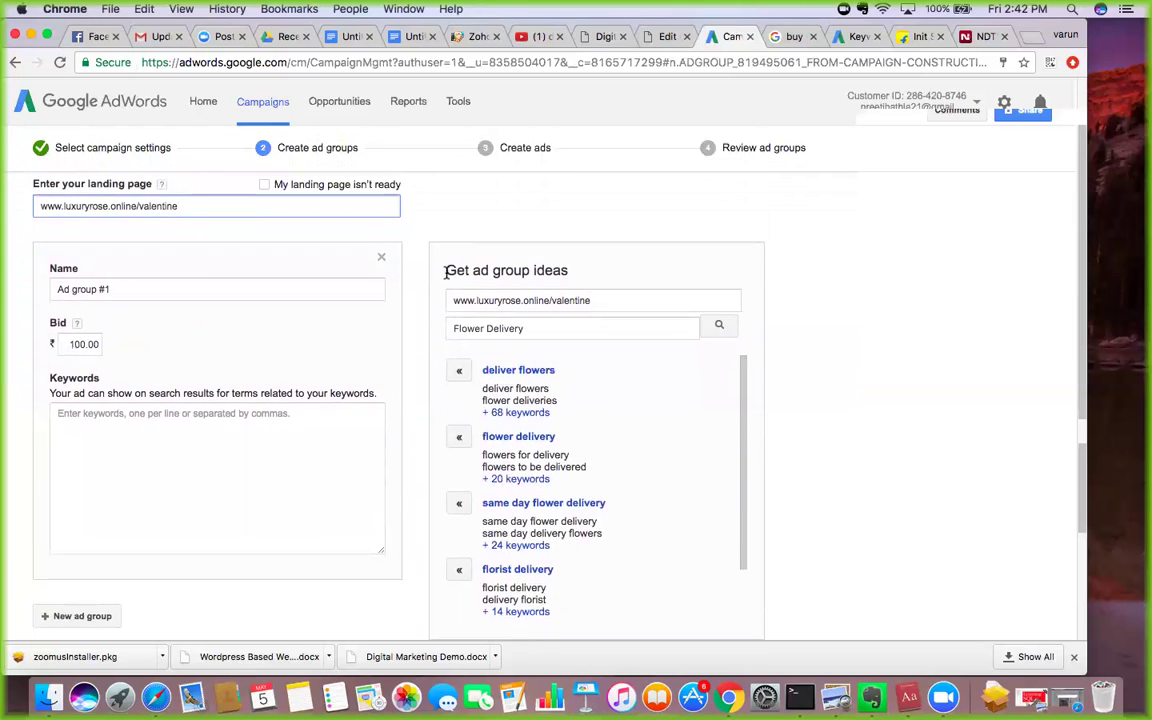
pyautogui.scroll(1, 447, 275)
pyautogui.scroll(-2, 447, 277)
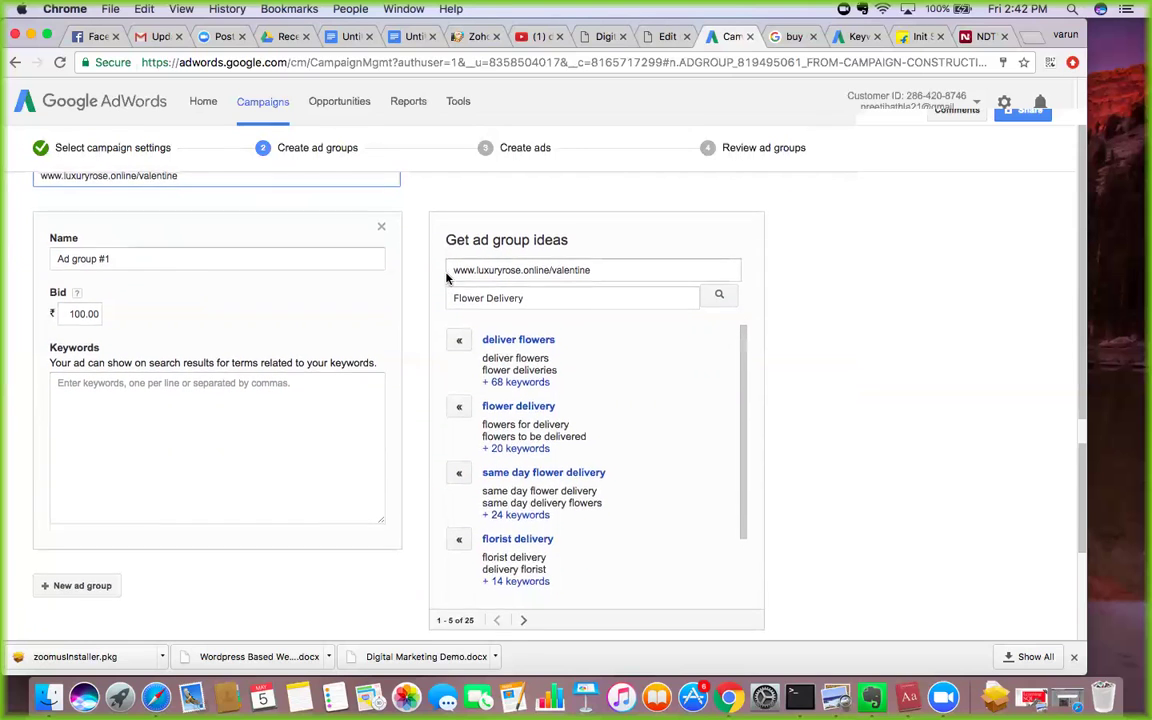
pyautogui.scroll(1, 447, 279)
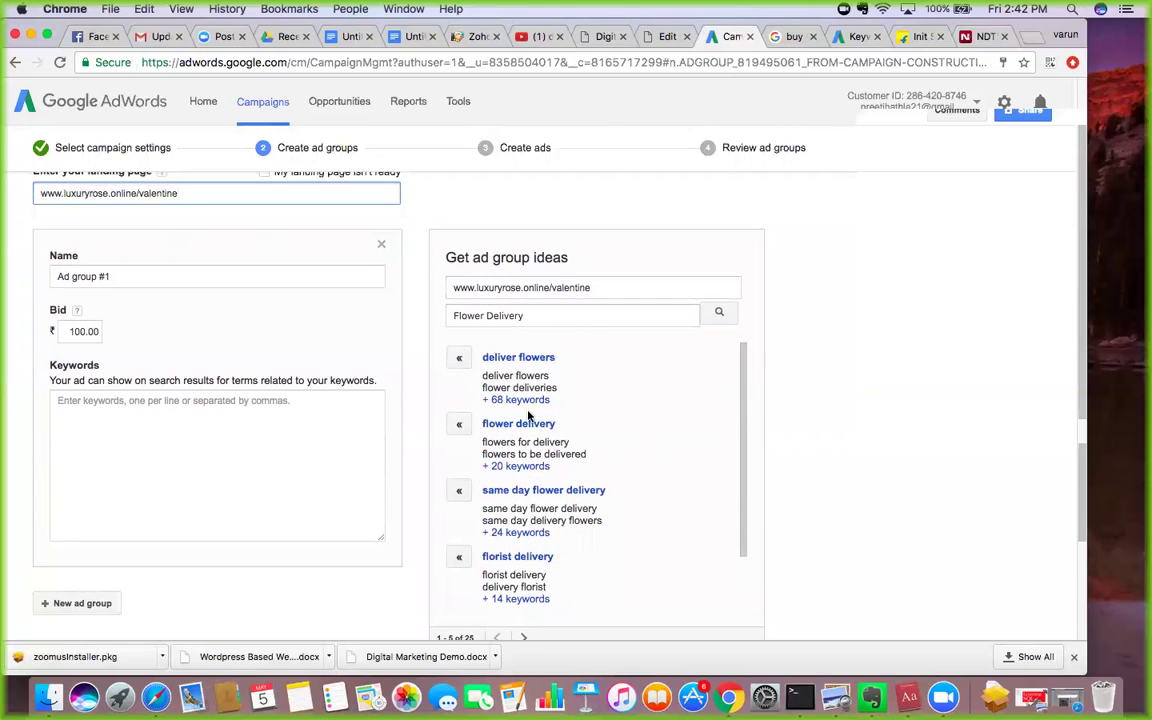
pyautogui.click(742, 414)
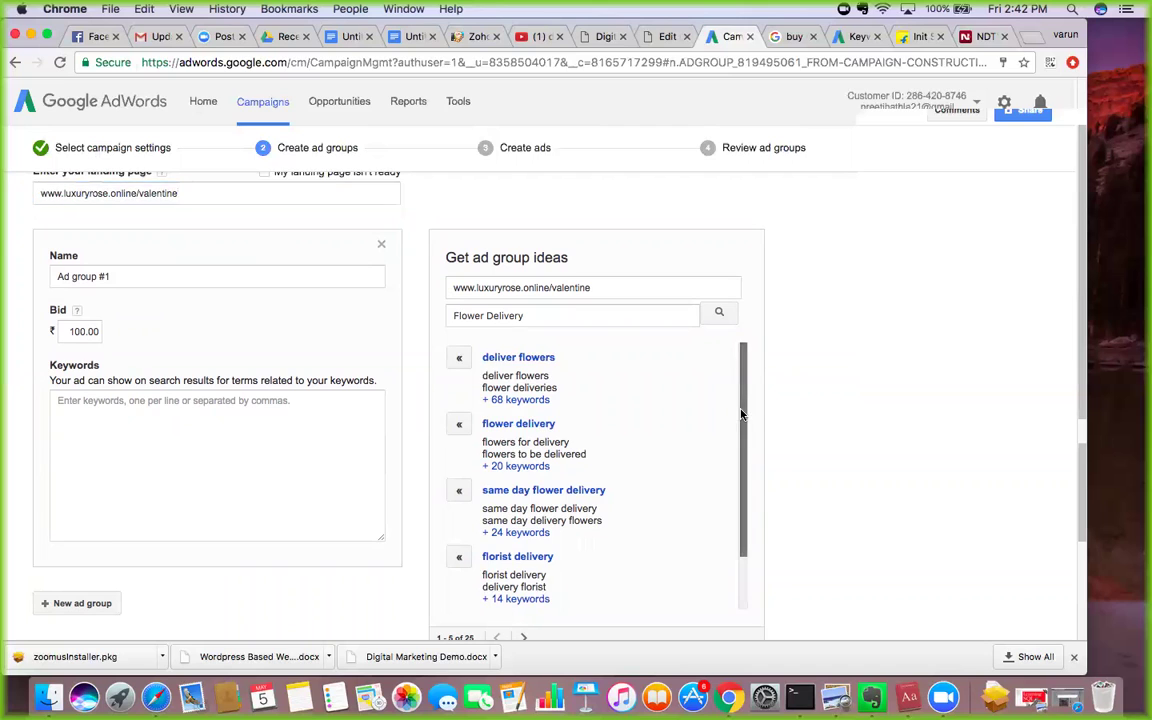
pyautogui.moveTo(742, 414); pyautogui.dragTo(749, 514)
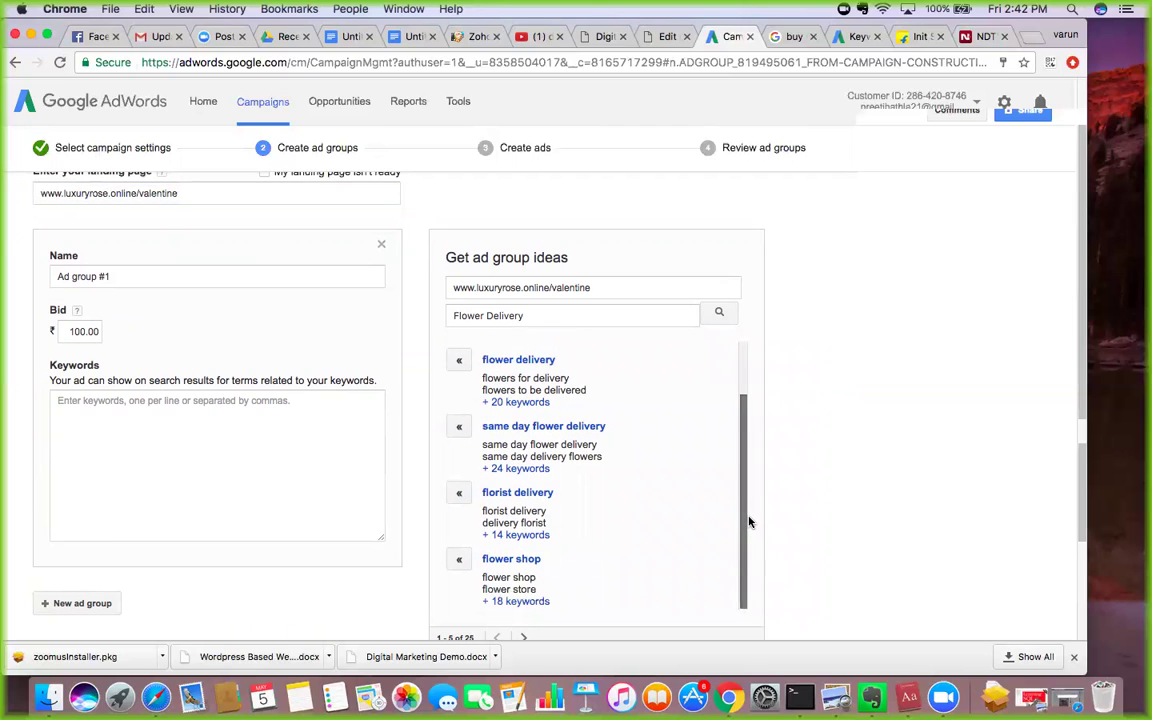
pyautogui.moveTo(749, 521); pyautogui.dragTo(741, 443)
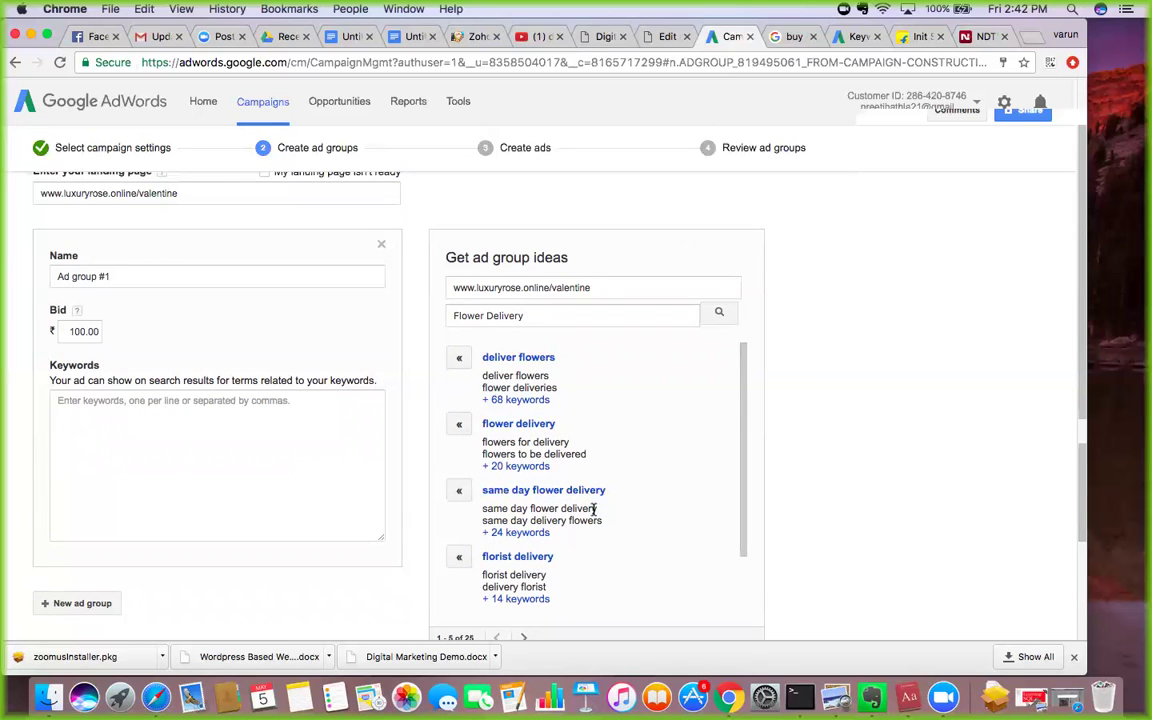
pyautogui.click(459, 491)
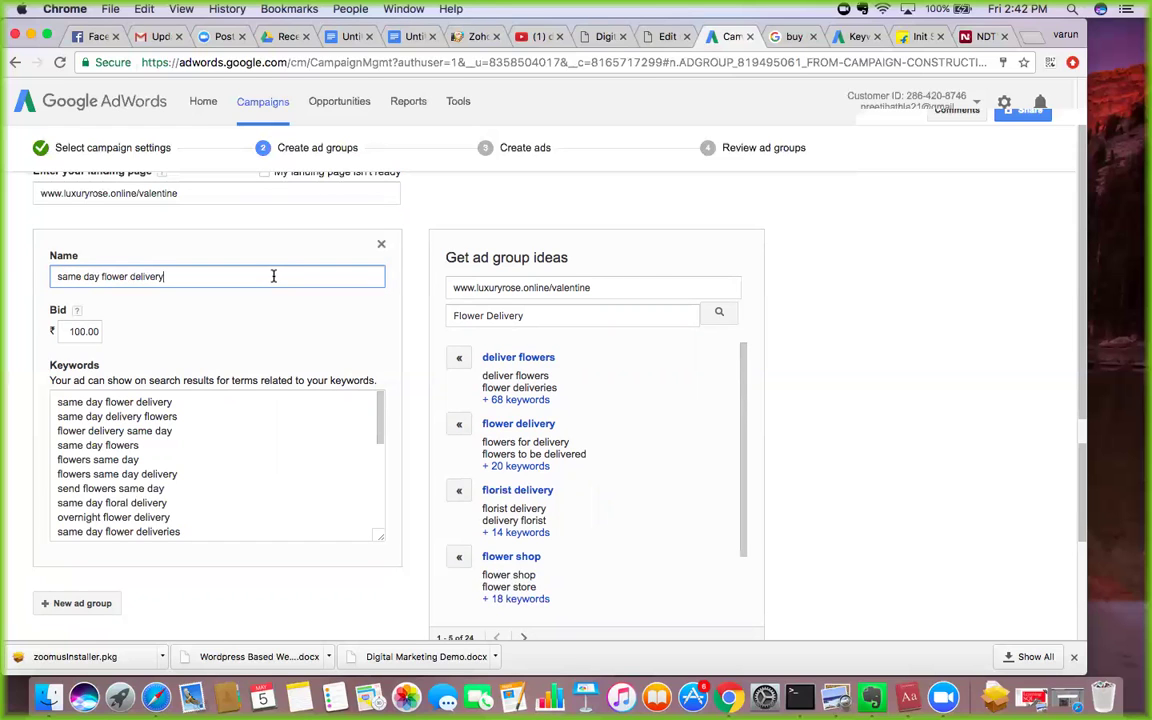
# - Capitalise 'Same', 'Day' and 'Flower' in the ad group name
pyautogui.scroll(2, 273, 275)
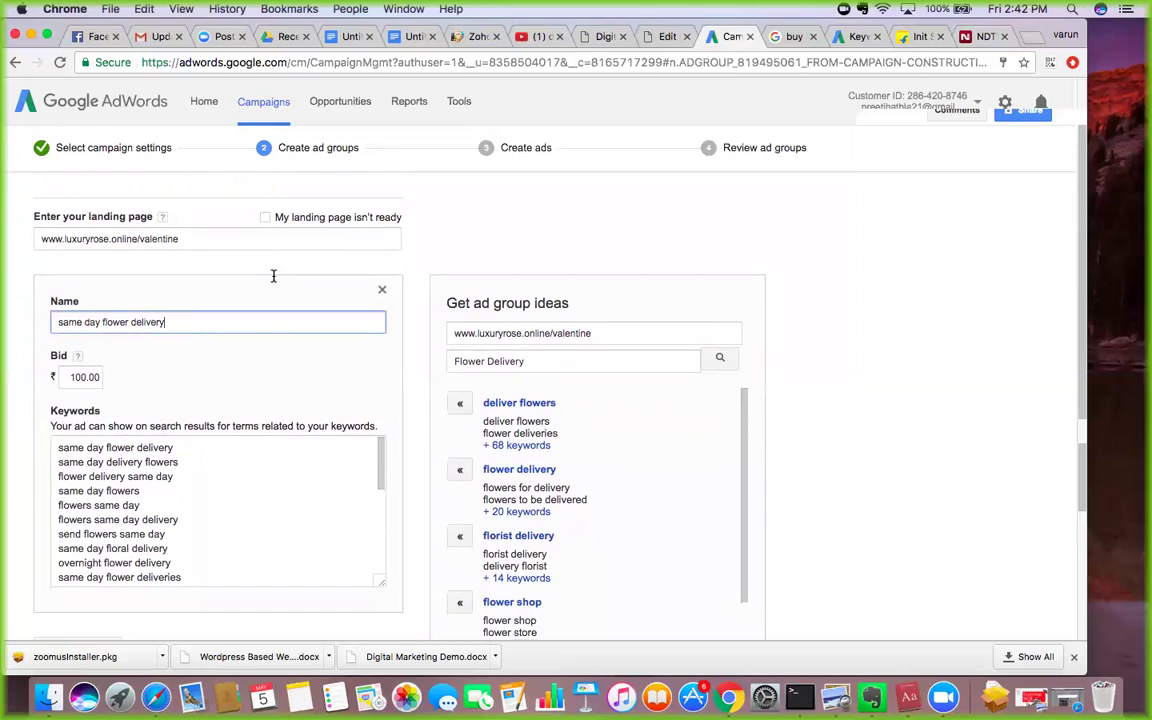
pyautogui.scroll(-1, 273, 275)
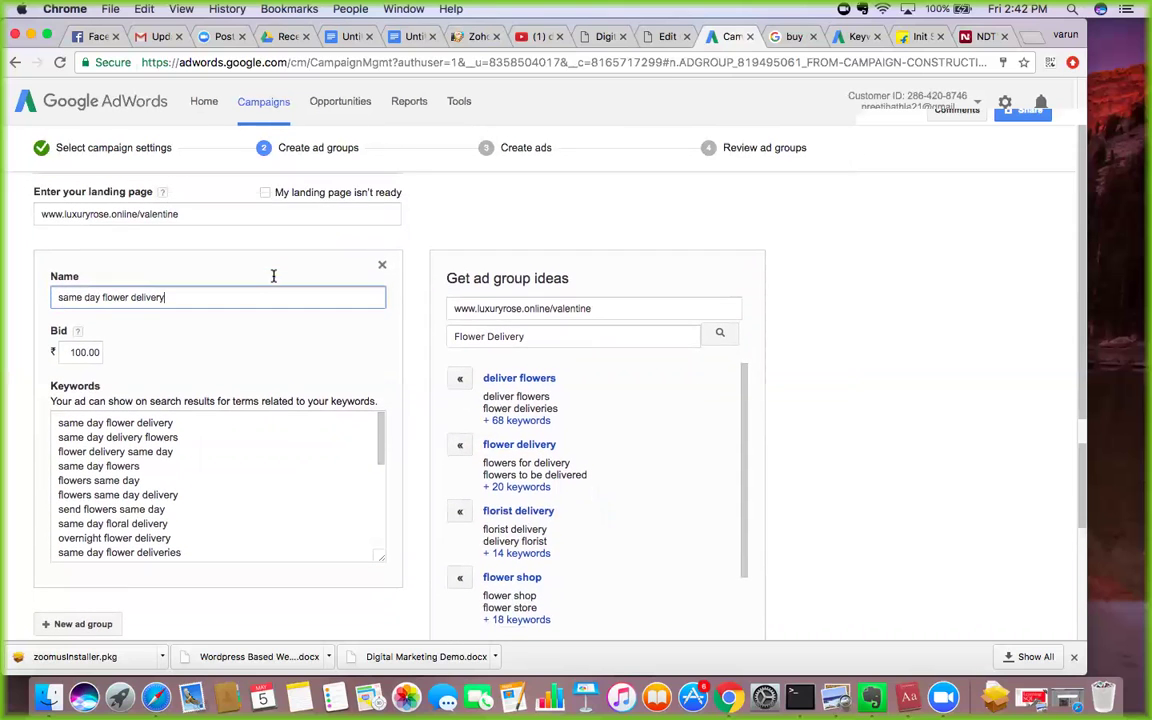
pyautogui.click(58, 297)
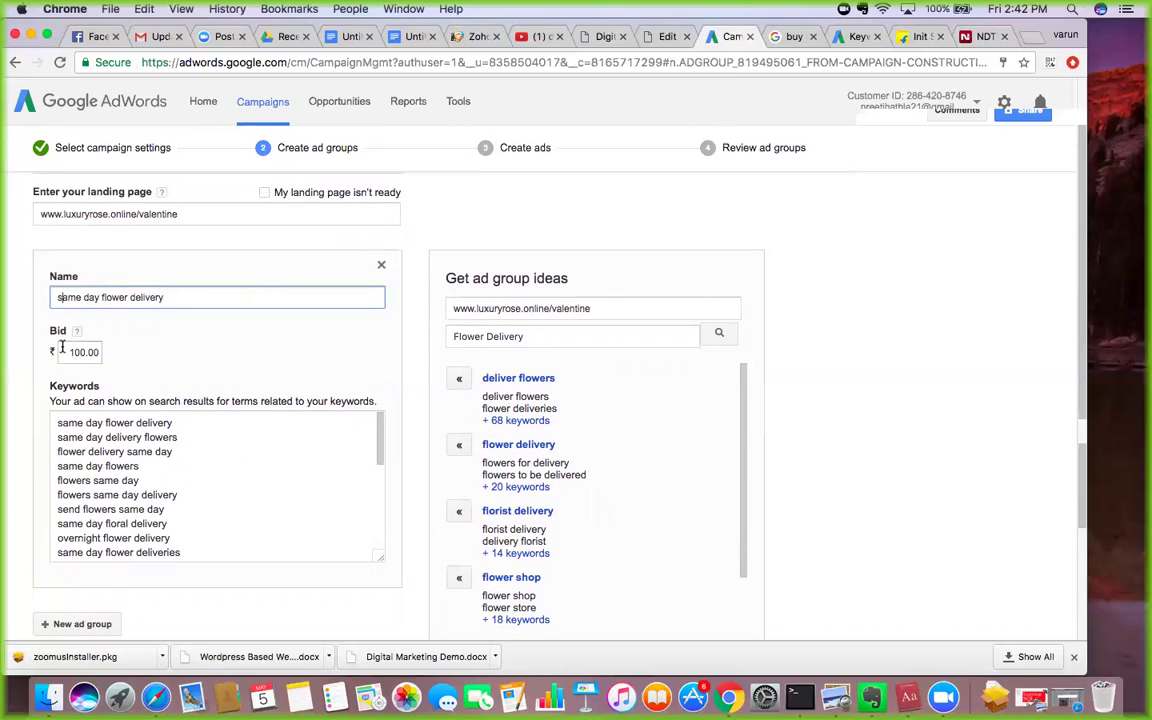
pyautogui.press('BackSpace')
pyautogui.write('S')
pyautogui.click(89, 297)
pyautogui.press('BackSpace')
pyautogui.write('D')
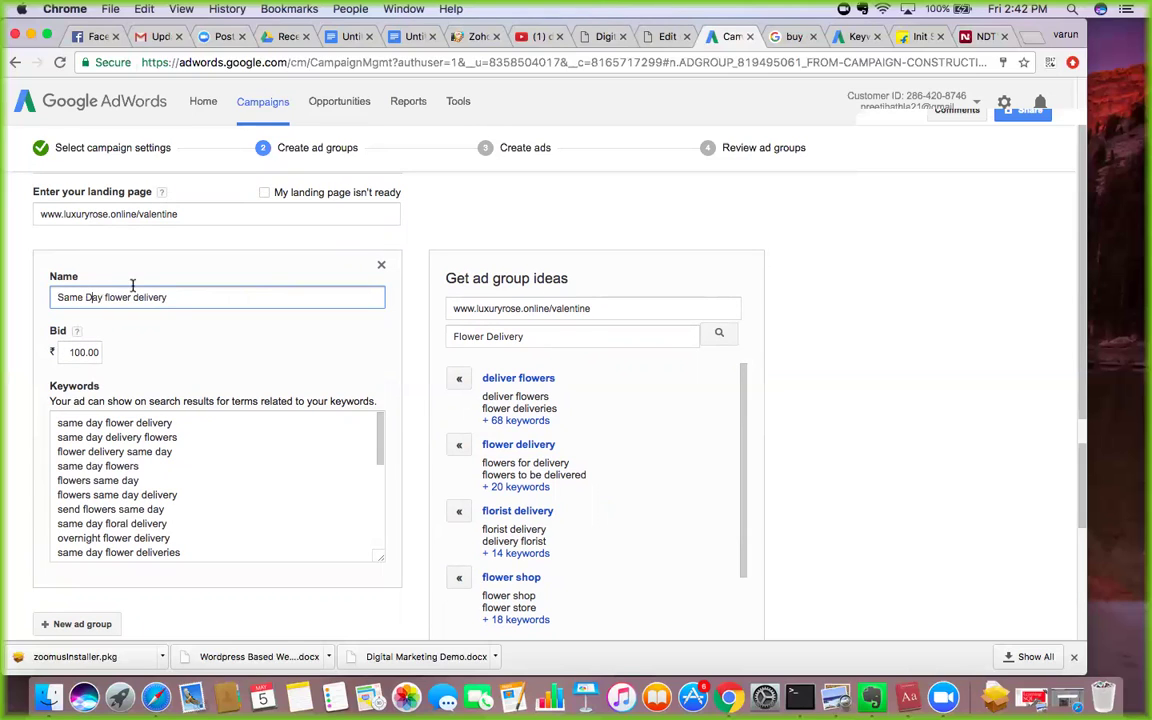
pyautogui.click(109, 306)
pyautogui.press('BackSpace')
pyautogui.write('F')
# - Capitalise 'Delivery' so the name reads 'Same Day Flower Delivery'
pyautogui.moveTo(55, 297); pyautogui.dragTo(142, 301)
pyautogui.click(142, 301)
pyautogui.press('BackSpace')
pyautogui.write('D')
pyautogui.moveTo(380, 461); pyautogui.dragTo(381, 552)
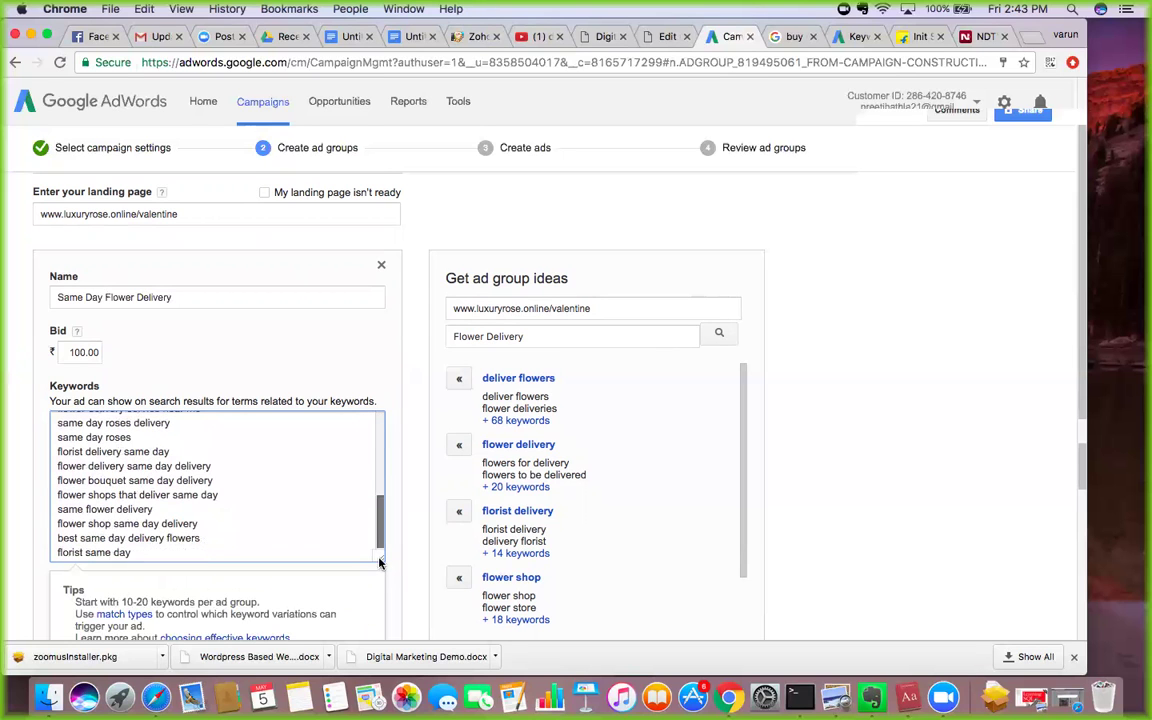
# - Start editing the Same Day Flower Delivery keywords, deleting part of the last keyword lines
pyautogui.scroll(-3, 278, 568)
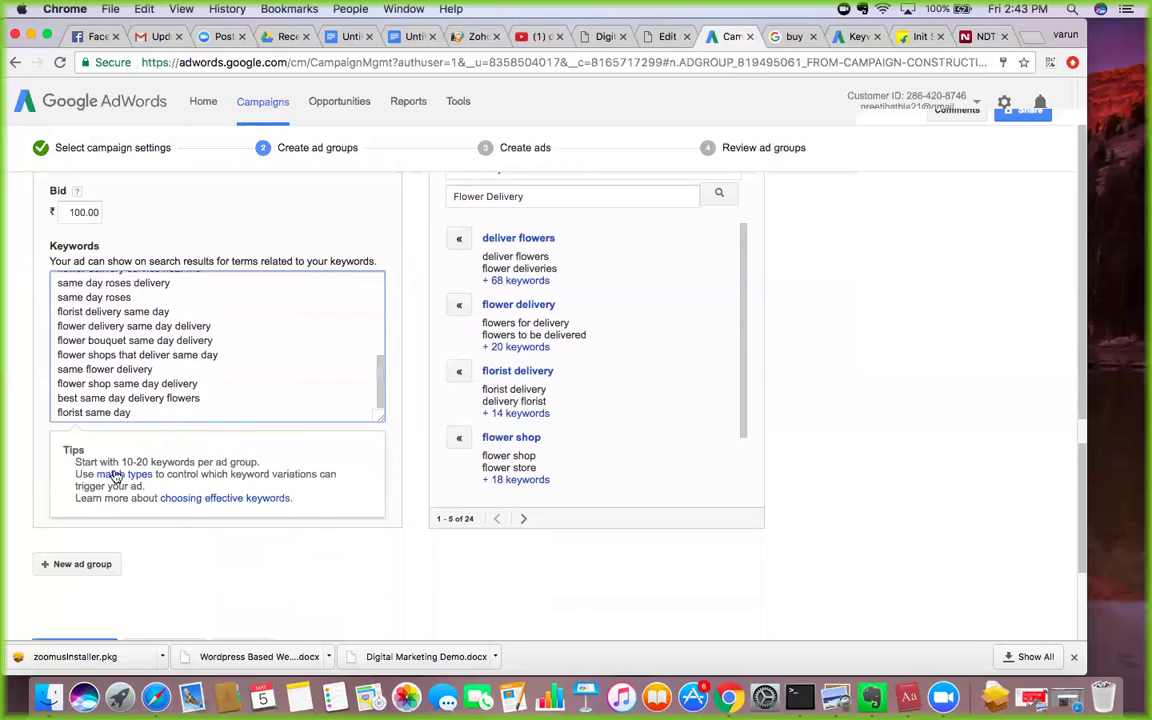
pyautogui.moveTo(120, 462); pyautogui.dragTo(264, 461)
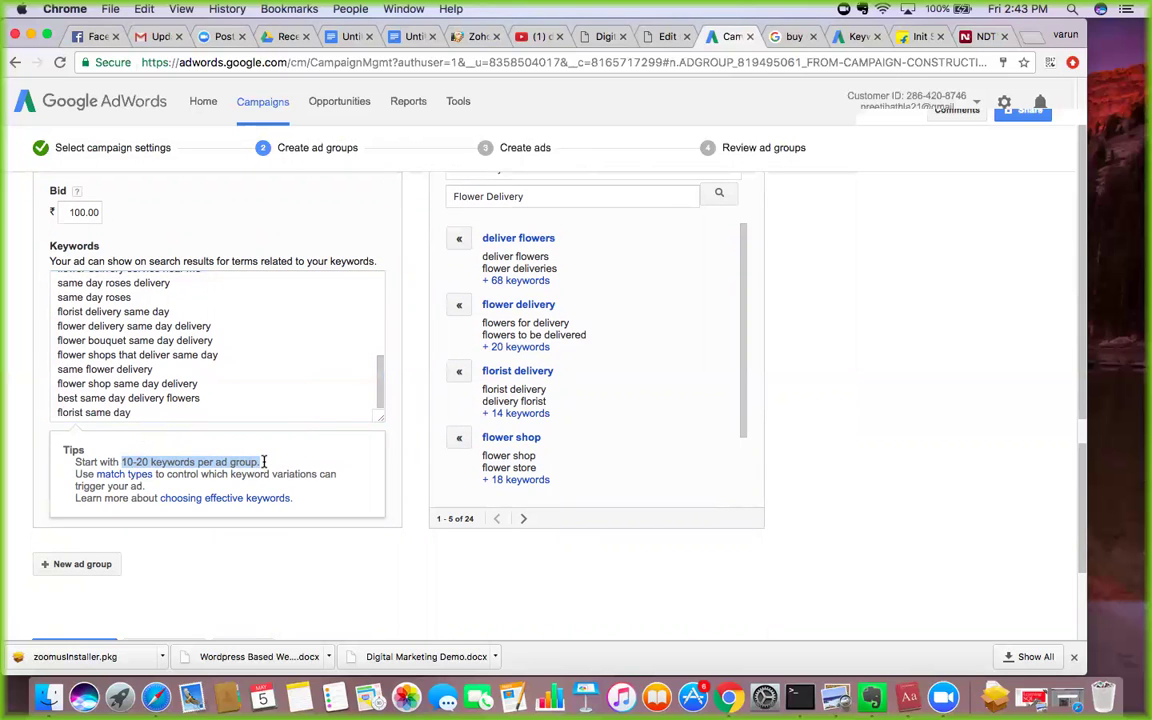
pyautogui.moveTo(379, 390); pyautogui.dragTo(376, 330)
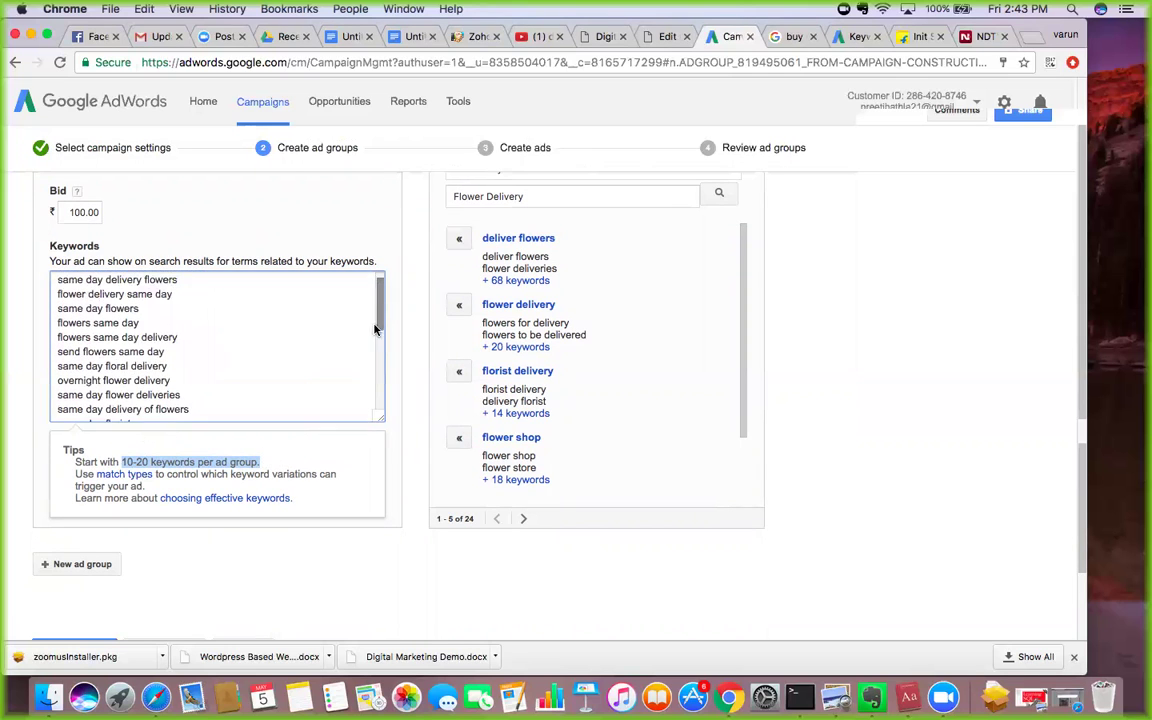
pyautogui.click(264, 279)
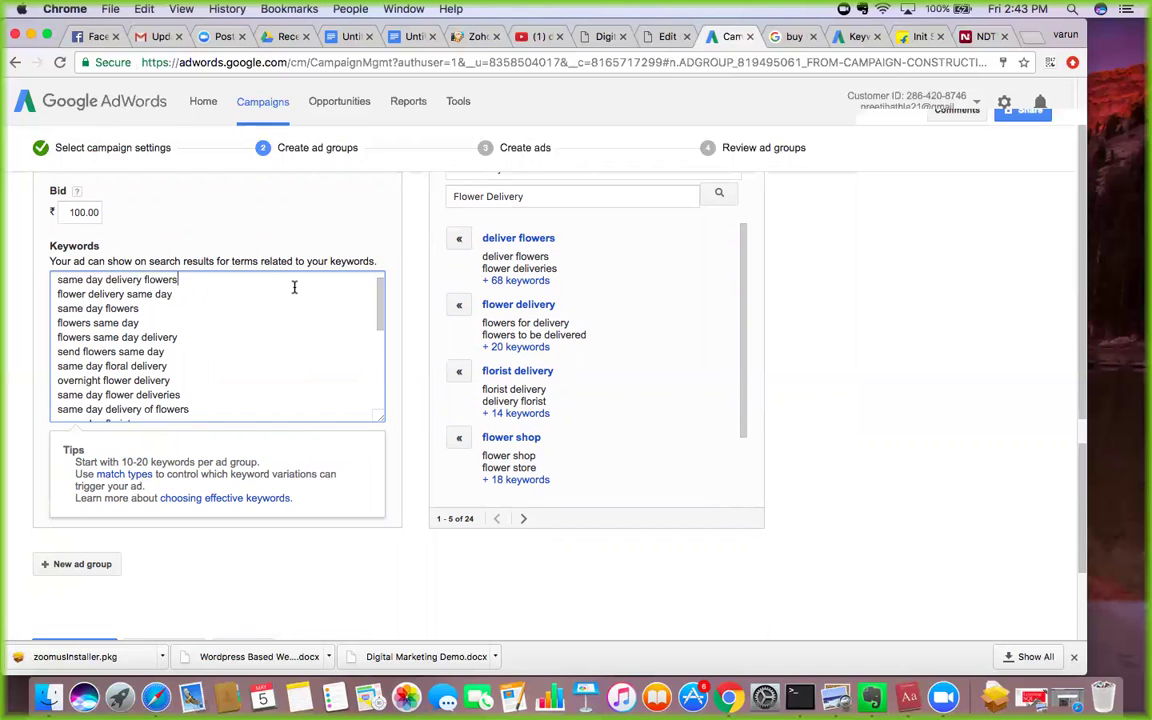
pyautogui.scroll(4, 294, 290)
pyautogui.scroll(-2, 294, 290)
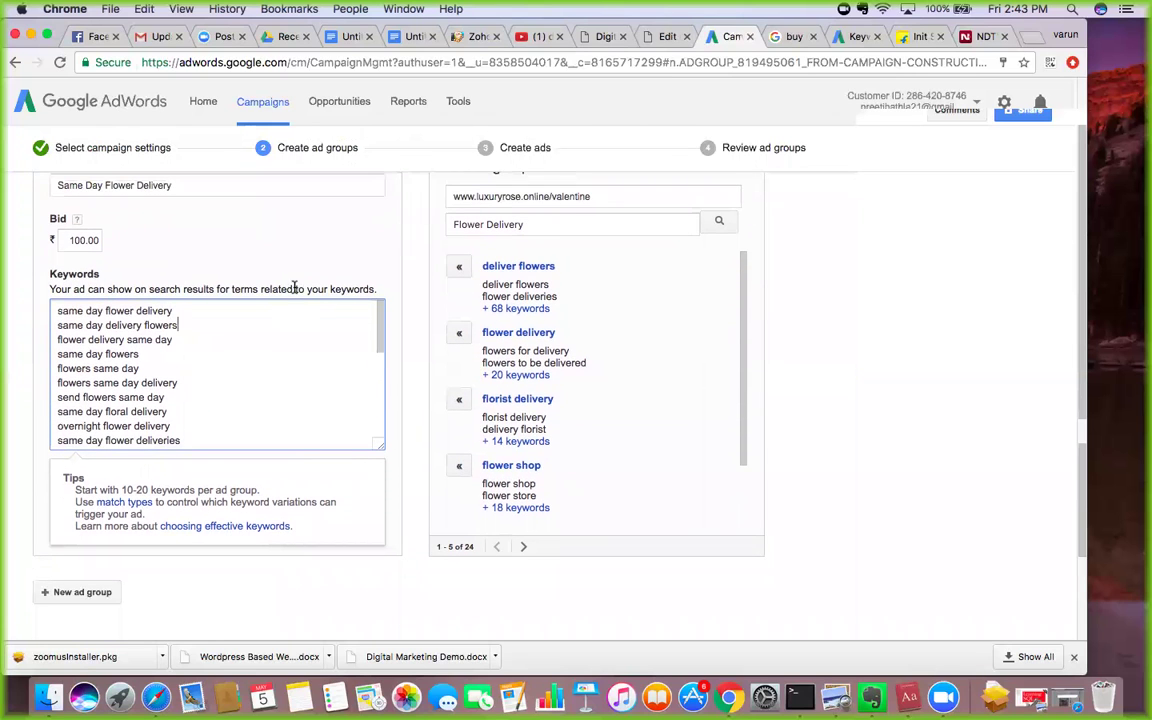
pyautogui.moveTo(380, 340); pyautogui.dragTo(365, 581)
pyautogui.moveTo(80, 426); pyautogui.dragTo(213, 427)
pyautogui.press('BackSpace')
pyautogui.press('Delete')
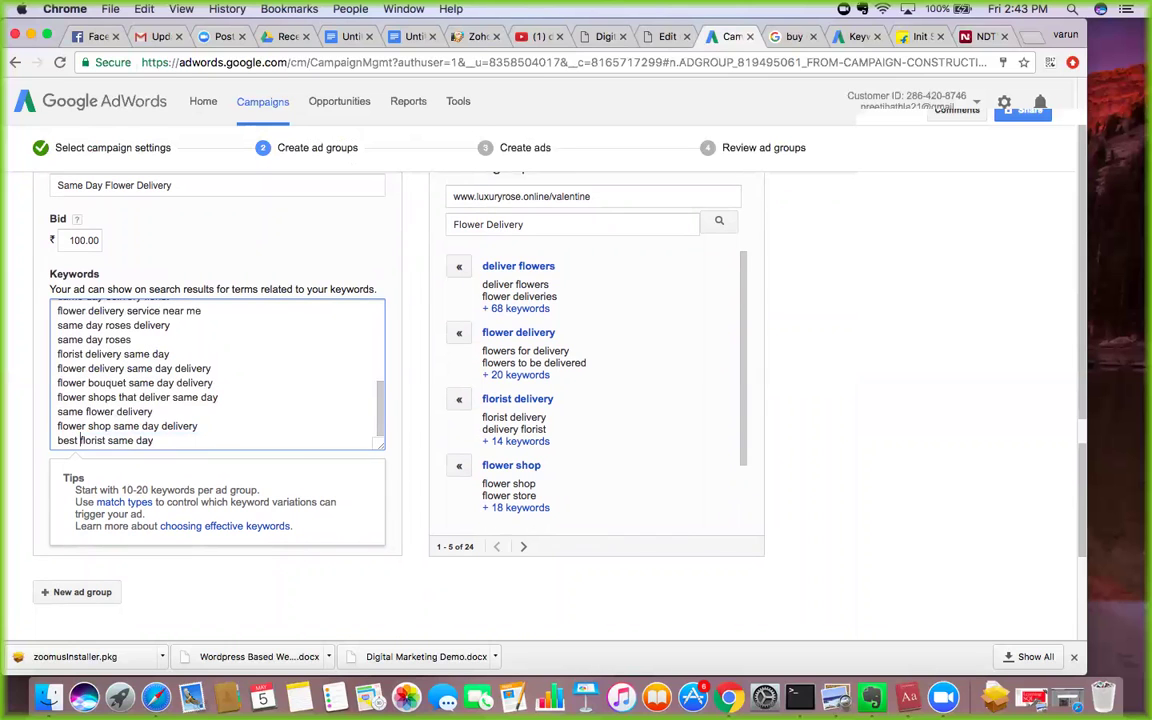
# - Delete every keyword after 'overnight flower delivery', leaving nine same-day keywords
pyautogui.scroll(10, 242, 368)
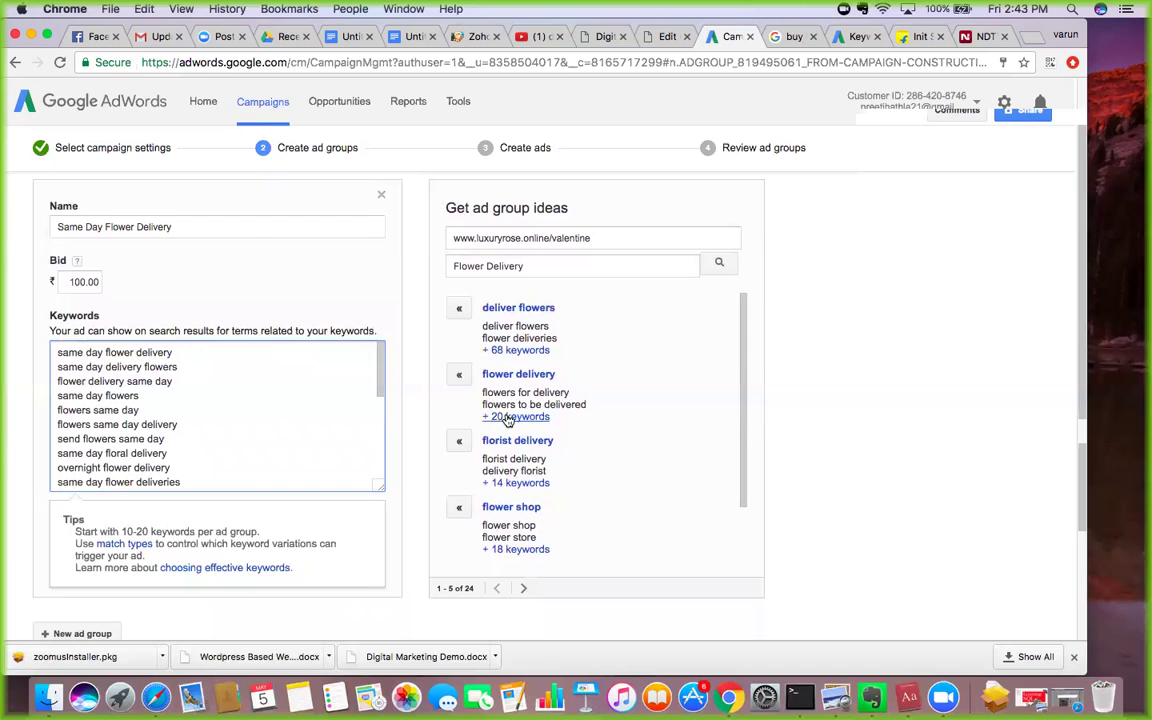
pyautogui.scroll(-3, 507, 475)
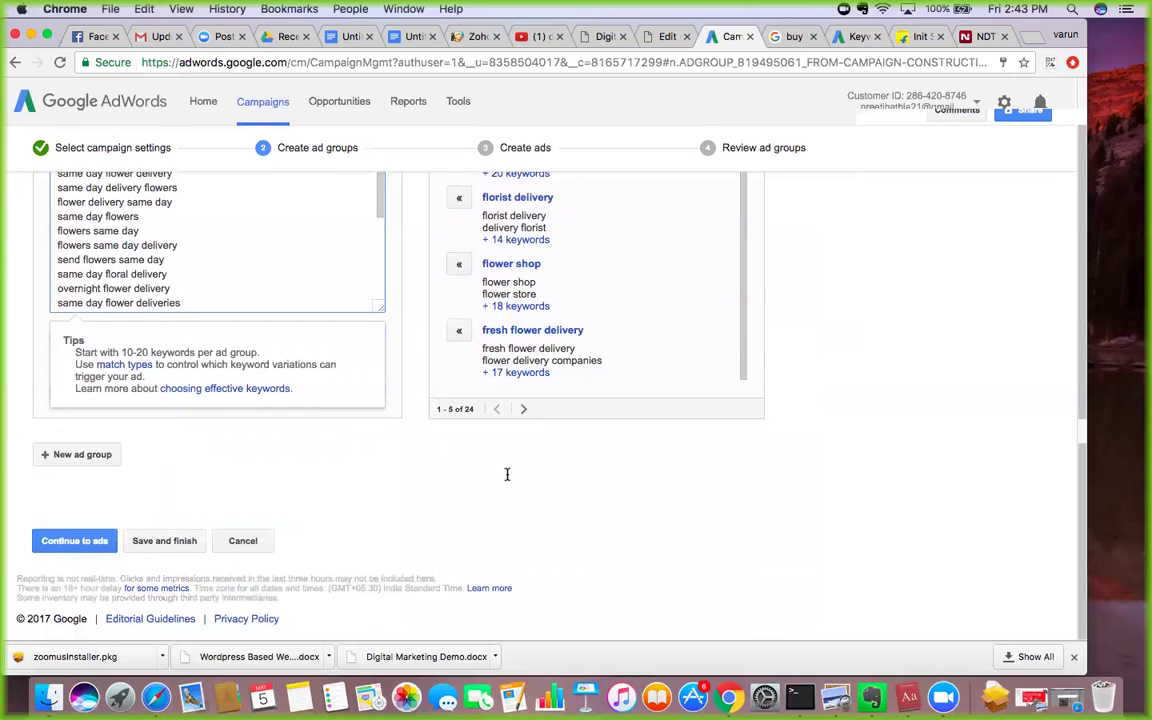
pyautogui.scroll(5, 548, 262)
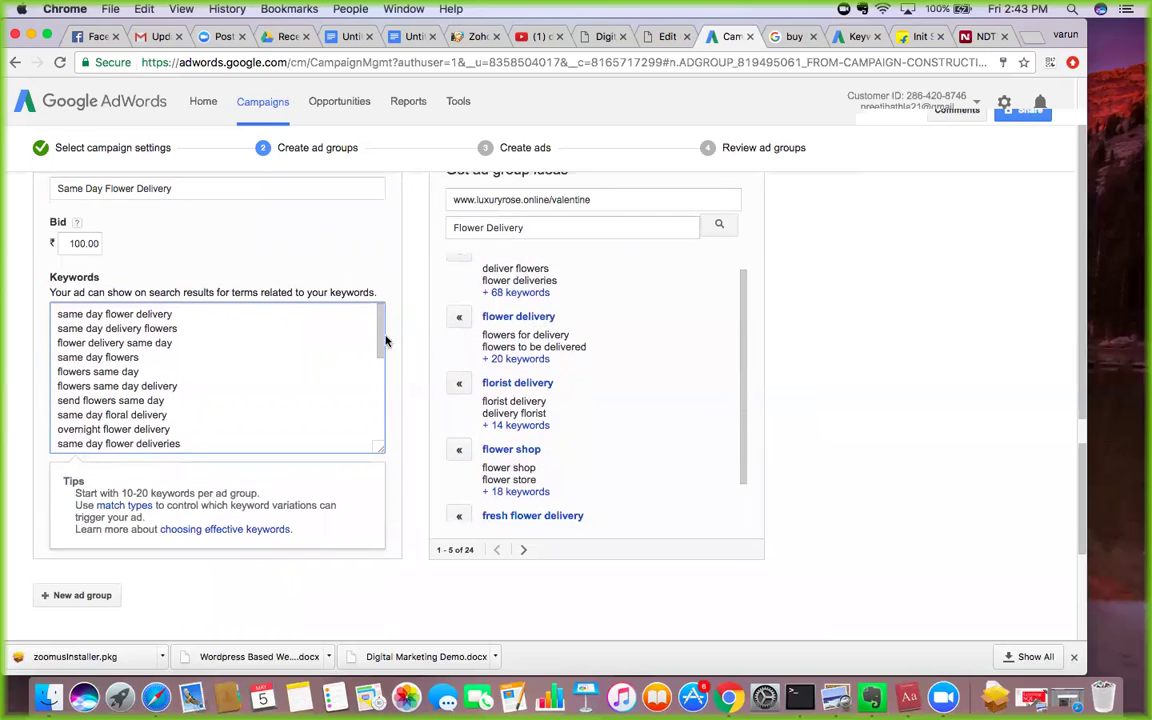
pyautogui.scroll(-1, 380, 337)
pyautogui.scroll(-5, 390, 389)
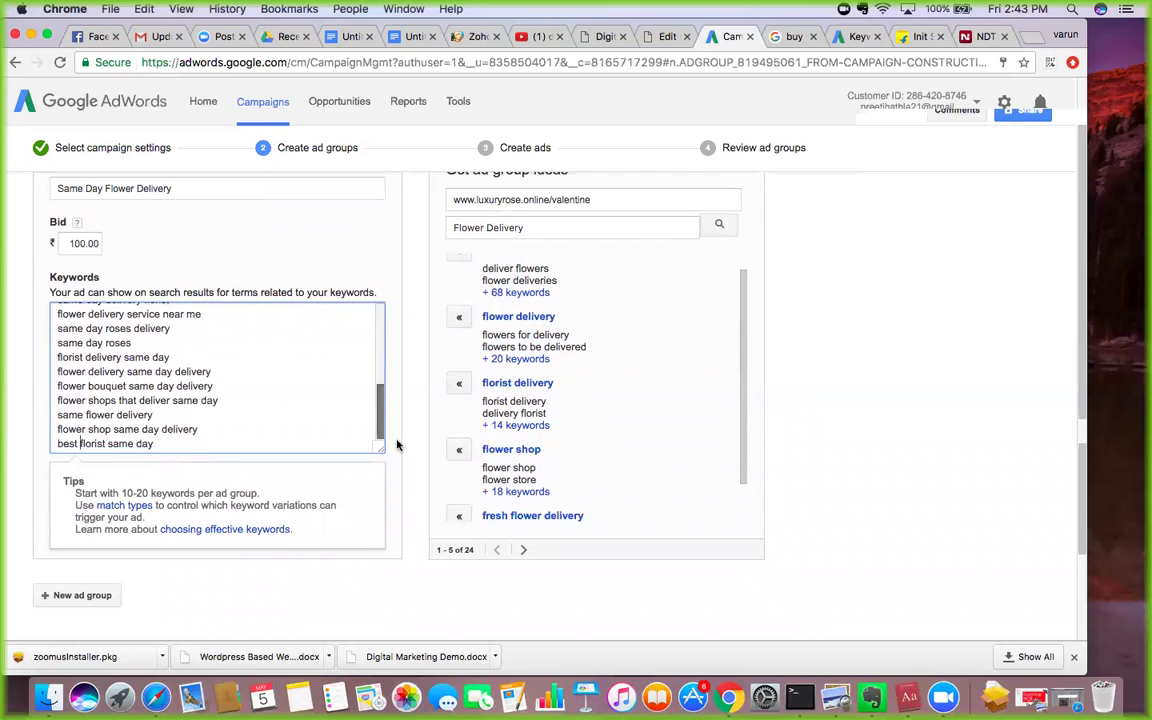
pyautogui.scroll(2, 388, 389)
pyautogui.scroll(5, 388, 389)
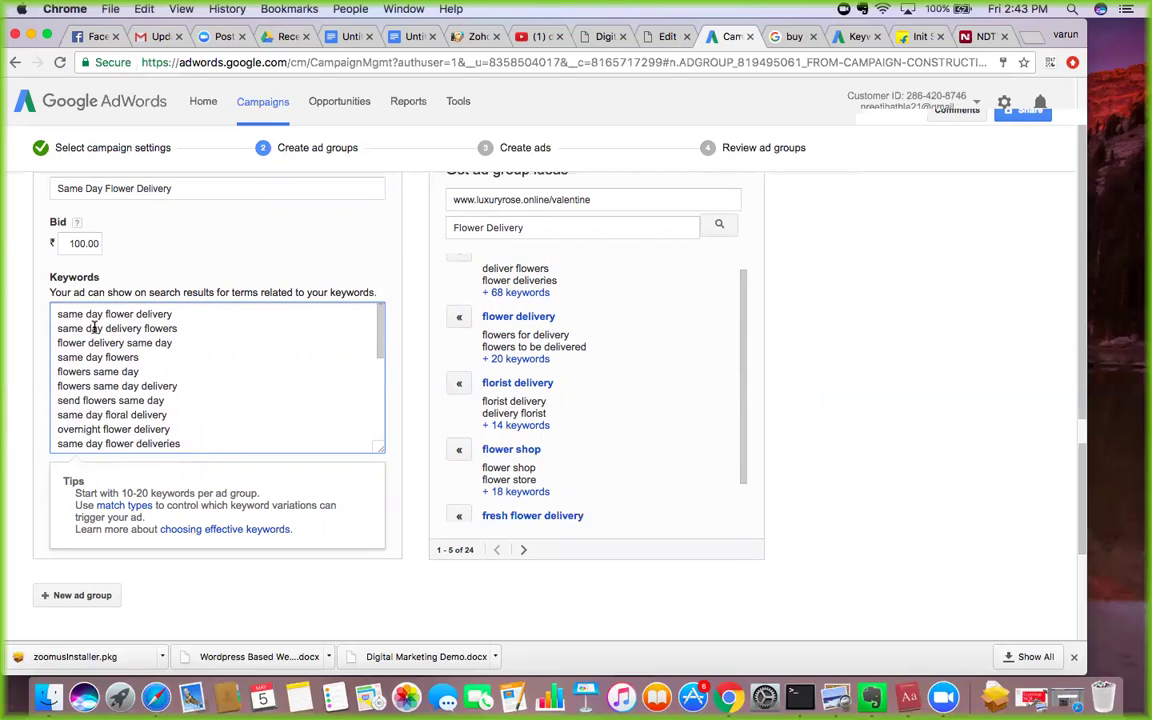
pyautogui.moveTo(191, 327); pyautogui.dragTo(50, 329)
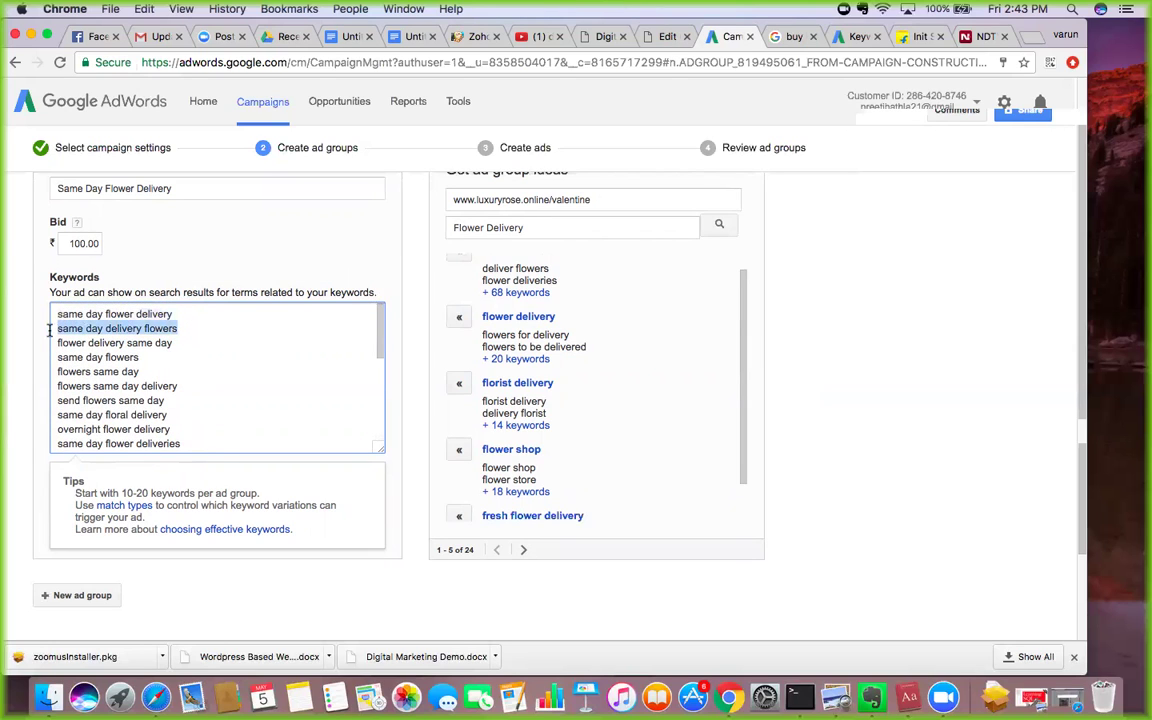
pyautogui.click(180, 357)
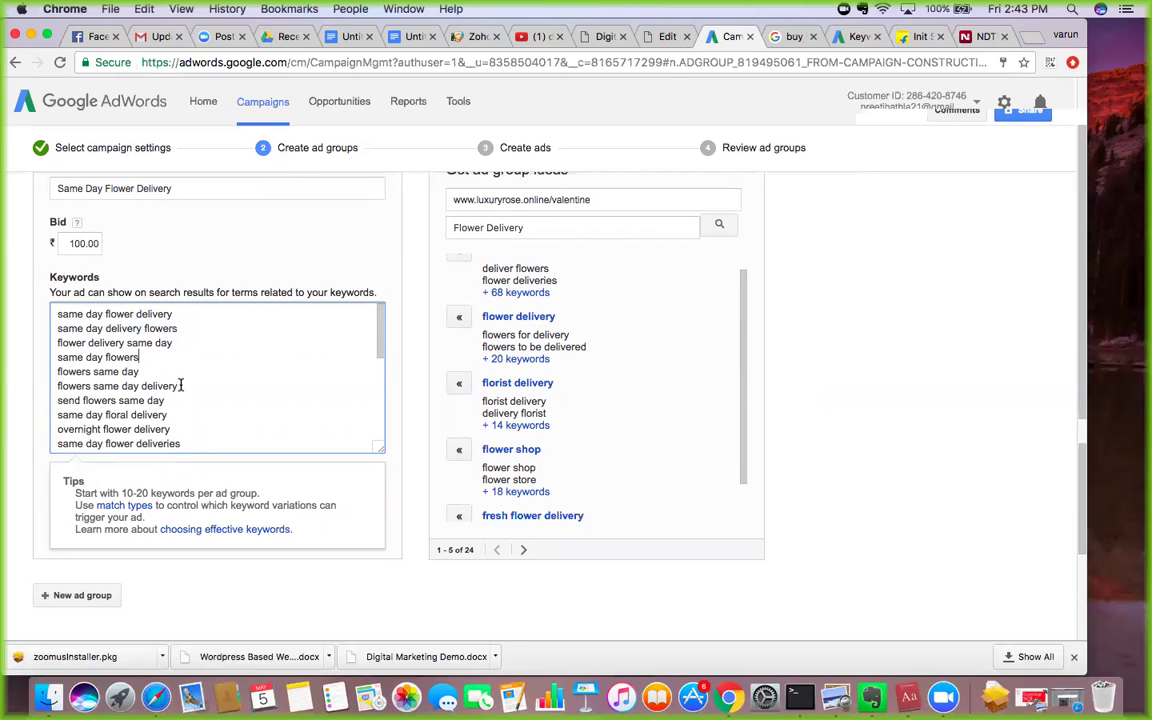
pyautogui.click(181, 386)
pyautogui.moveTo(57, 443); pyautogui.dragTo(277, 513)
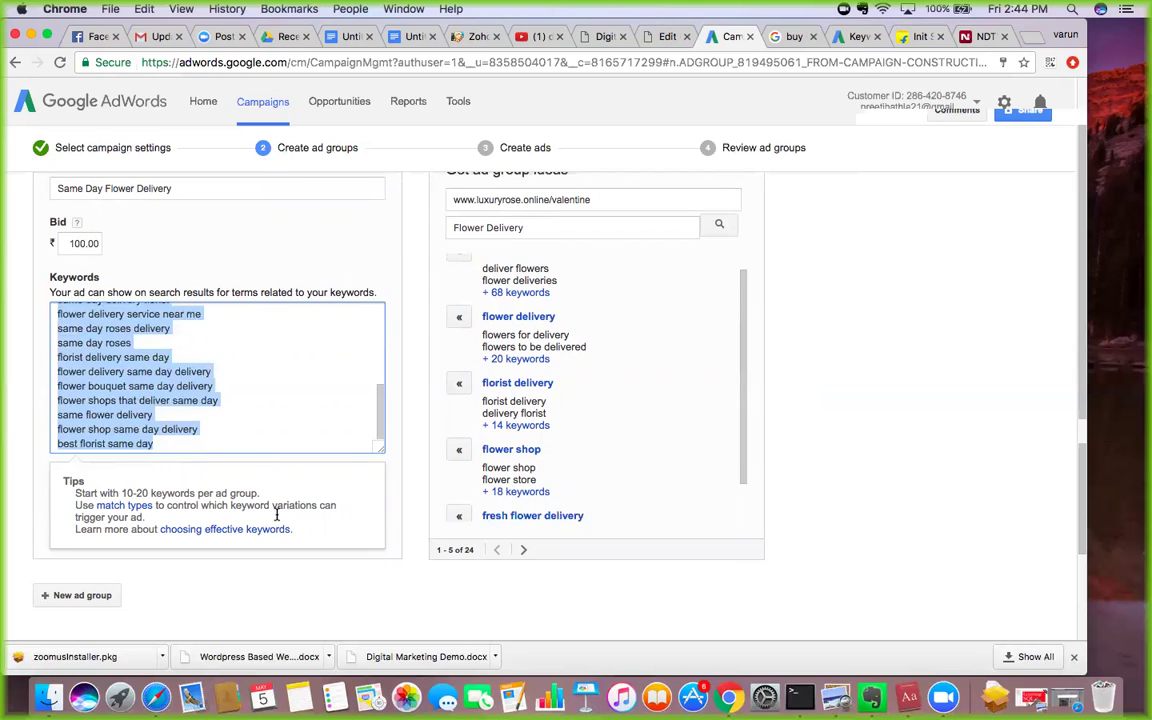
pyautogui.write('s')
pyautogui.press('BackSpace')
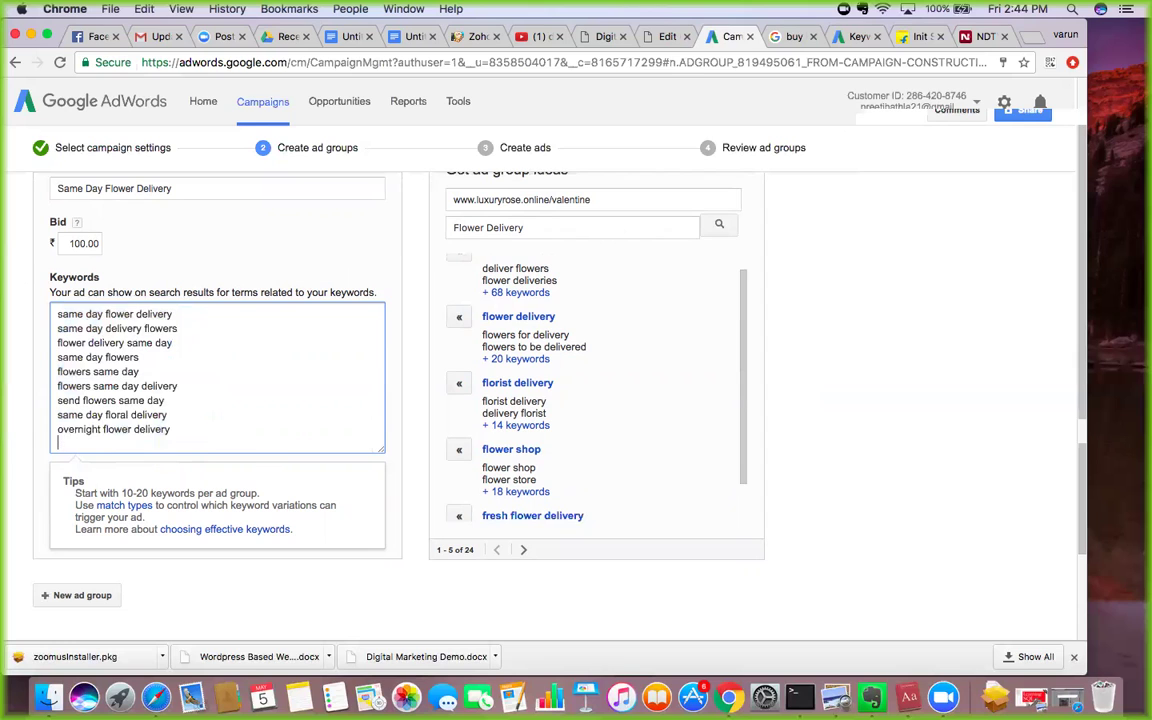
pyautogui.click(222, 425)
pyautogui.moveTo(222, 425); pyautogui.dragTo(36, 321)
pyautogui.click(186, 191)
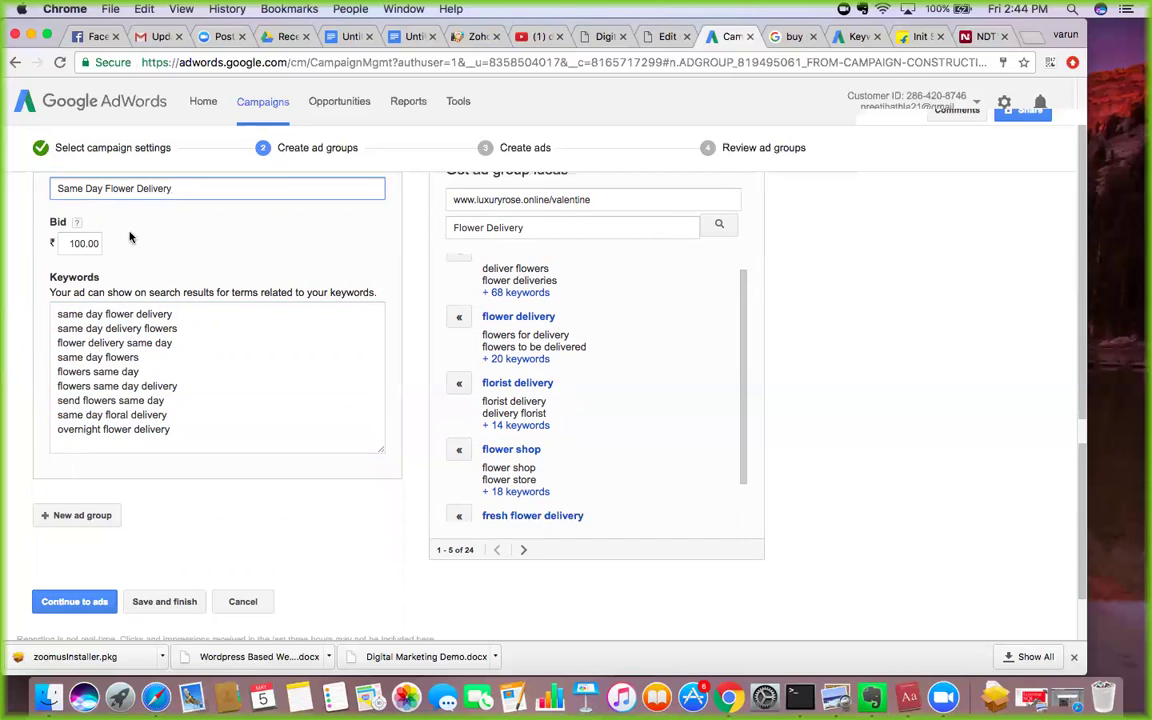
# - Lower the Same Day Flower Delivery ad group's bid from 100.00 to 80
pyautogui.click(64, 242)
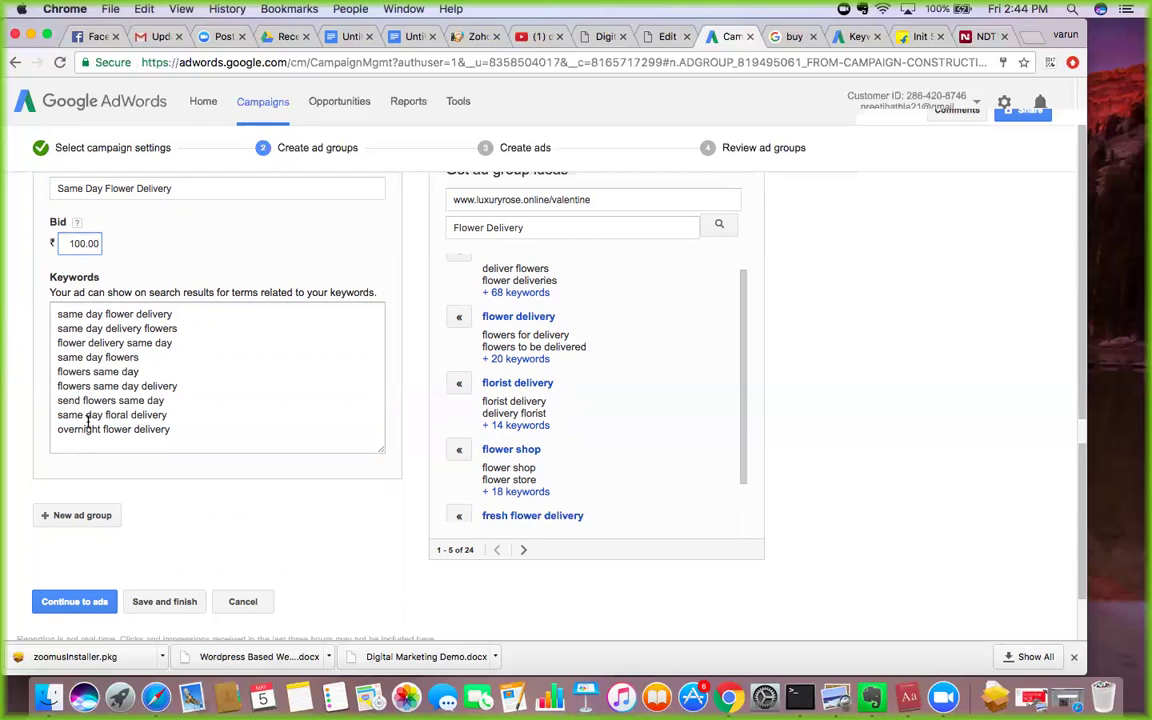
pyautogui.click(201, 261)
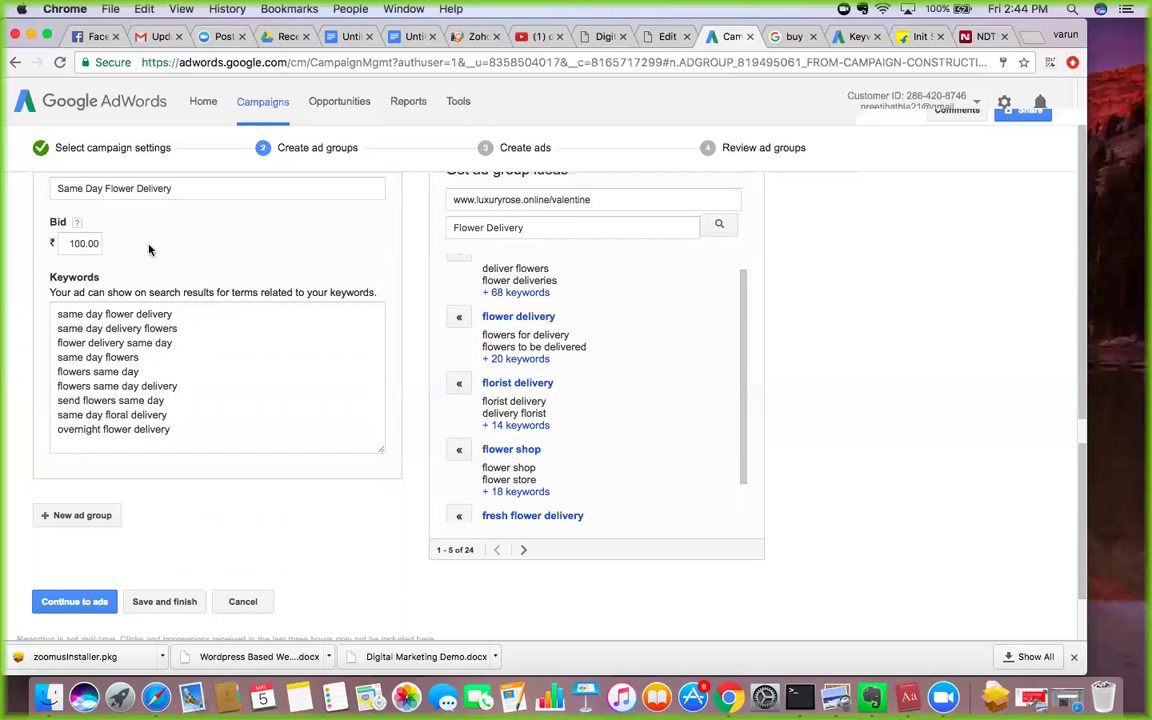
pyautogui.scroll(2, 139, 244)
pyautogui.scroll(-2, 139, 244)
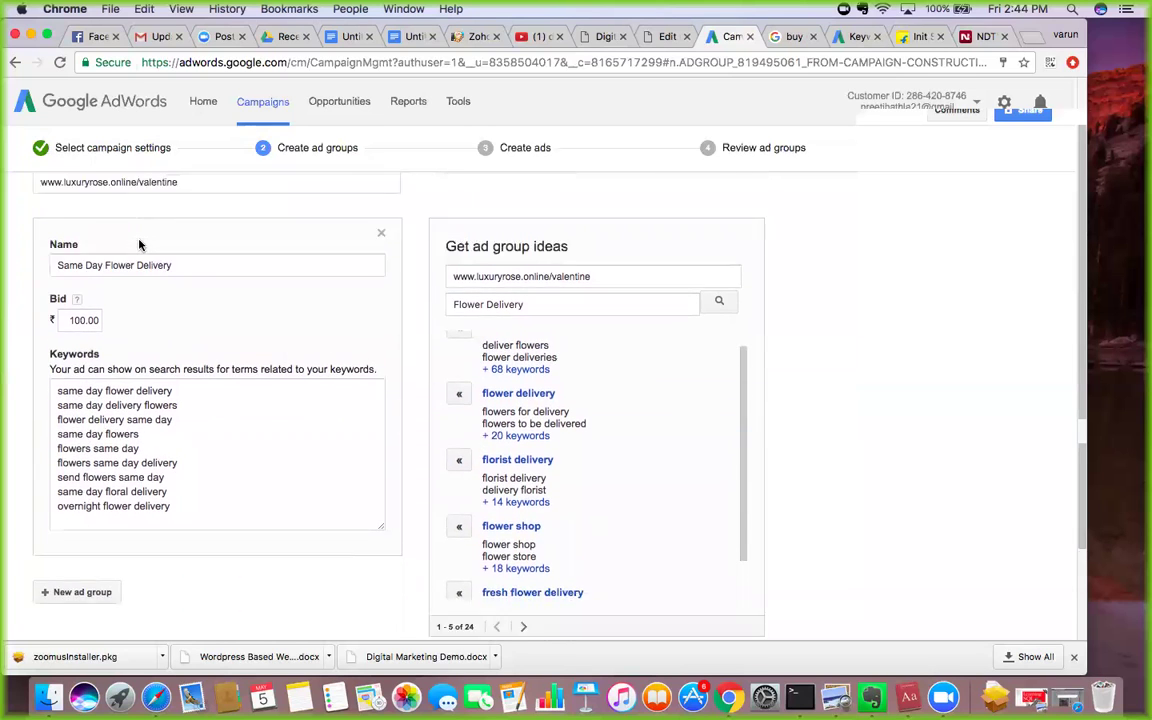
pyautogui.scroll(1, 139, 244)
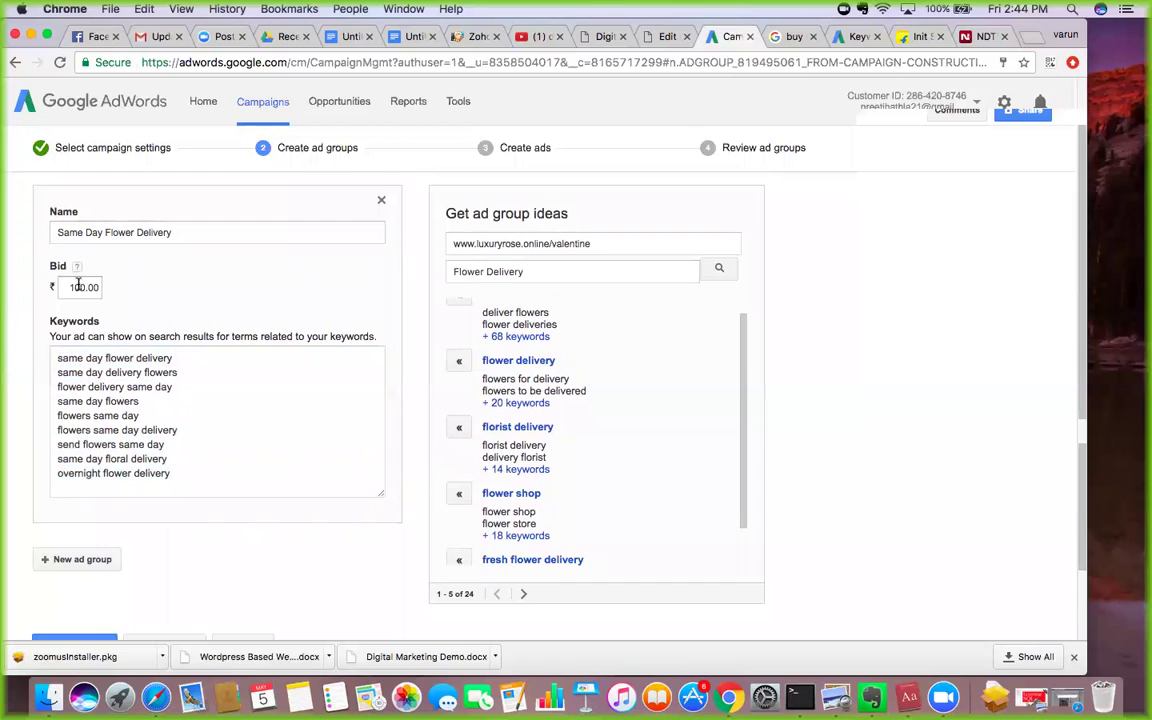
pyautogui.moveTo(64, 287); pyautogui.dragTo(110, 285)
pyautogui.click(110, 285)
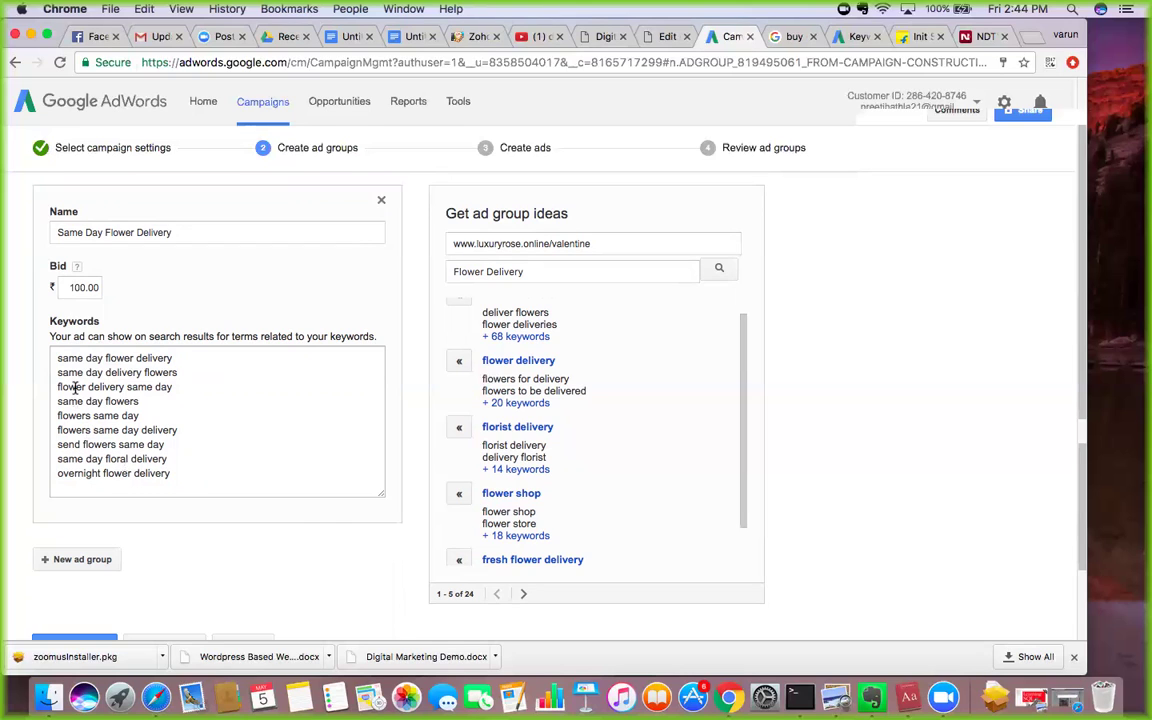
pyautogui.moveTo(58, 289); pyautogui.dragTo(99, 291)
pyautogui.write('80')
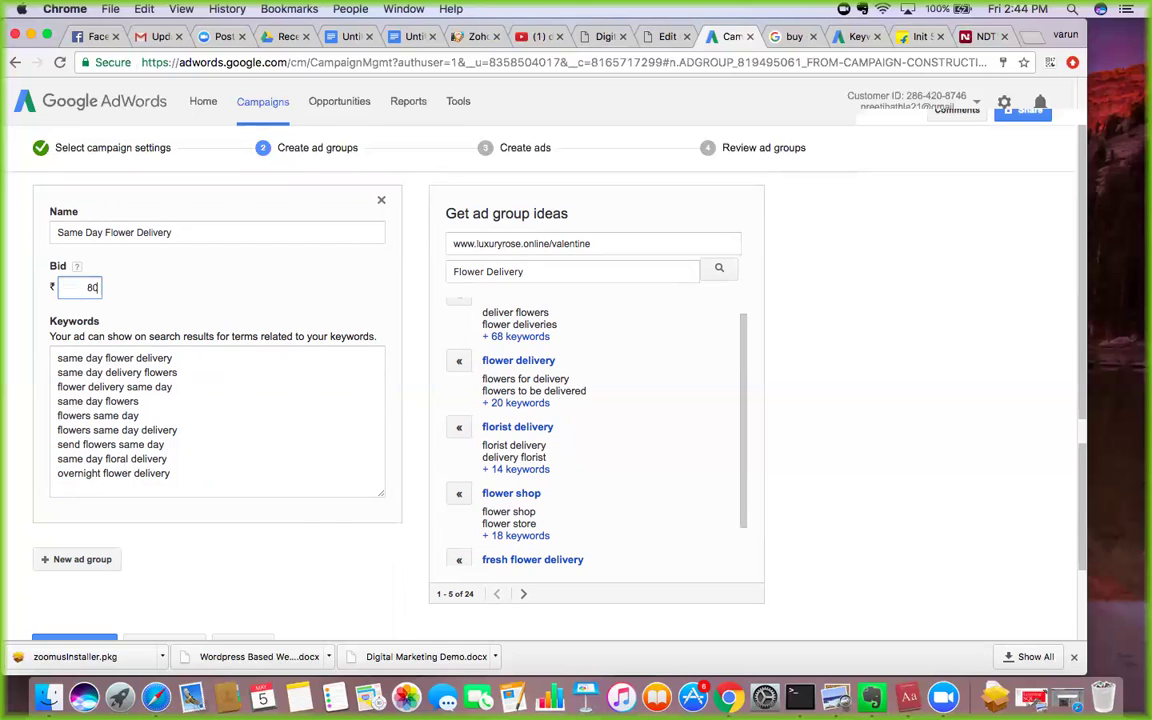
pyautogui.click(142, 313)
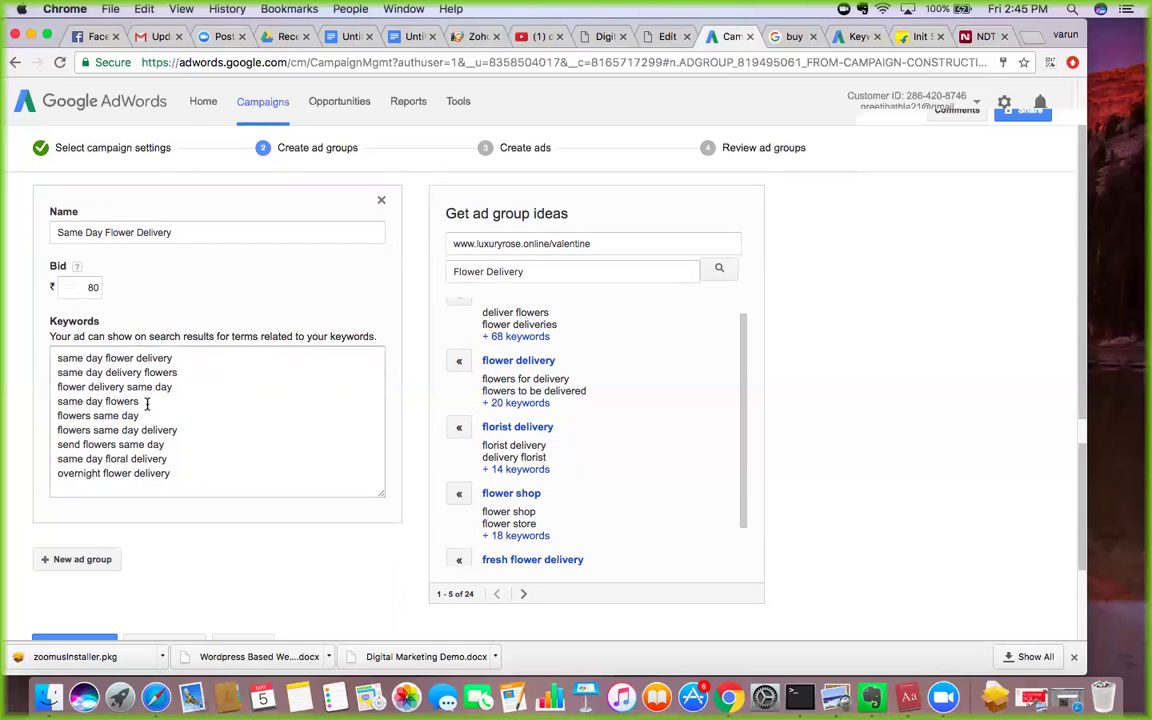
# - Check the 80 bid and add a new ad group to the campaign
pyautogui.scroll(-2, 147, 405)
pyautogui.click(101, 227)
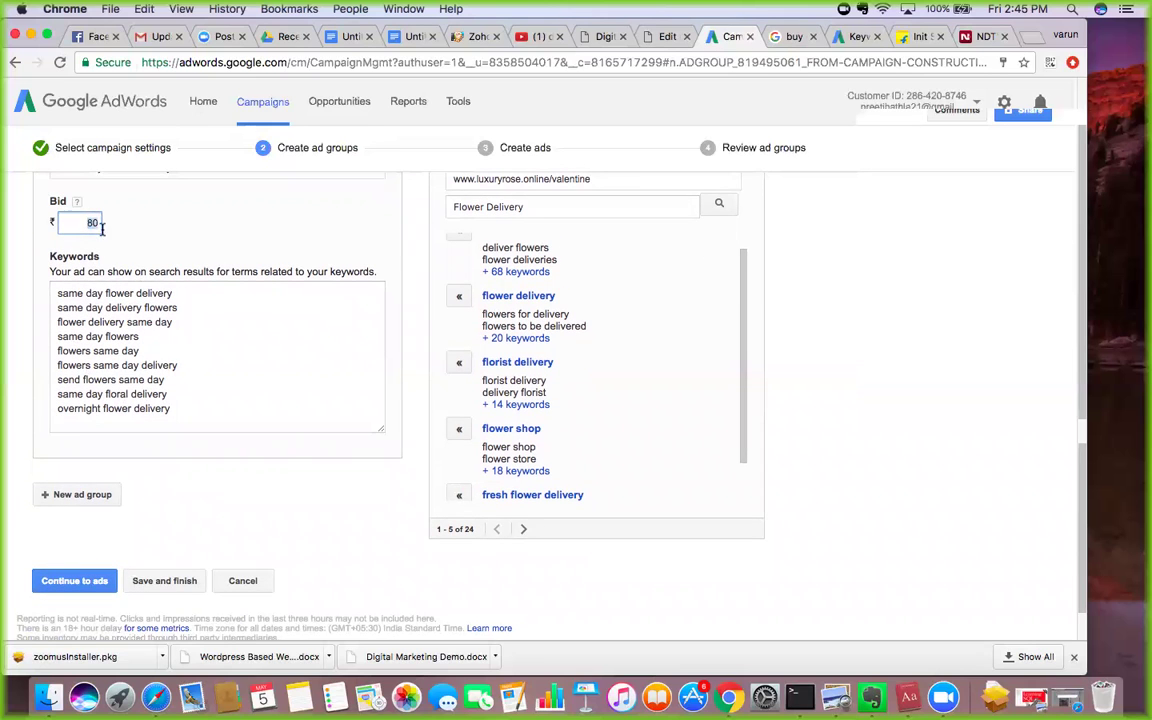
pyautogui.click(95, 495)
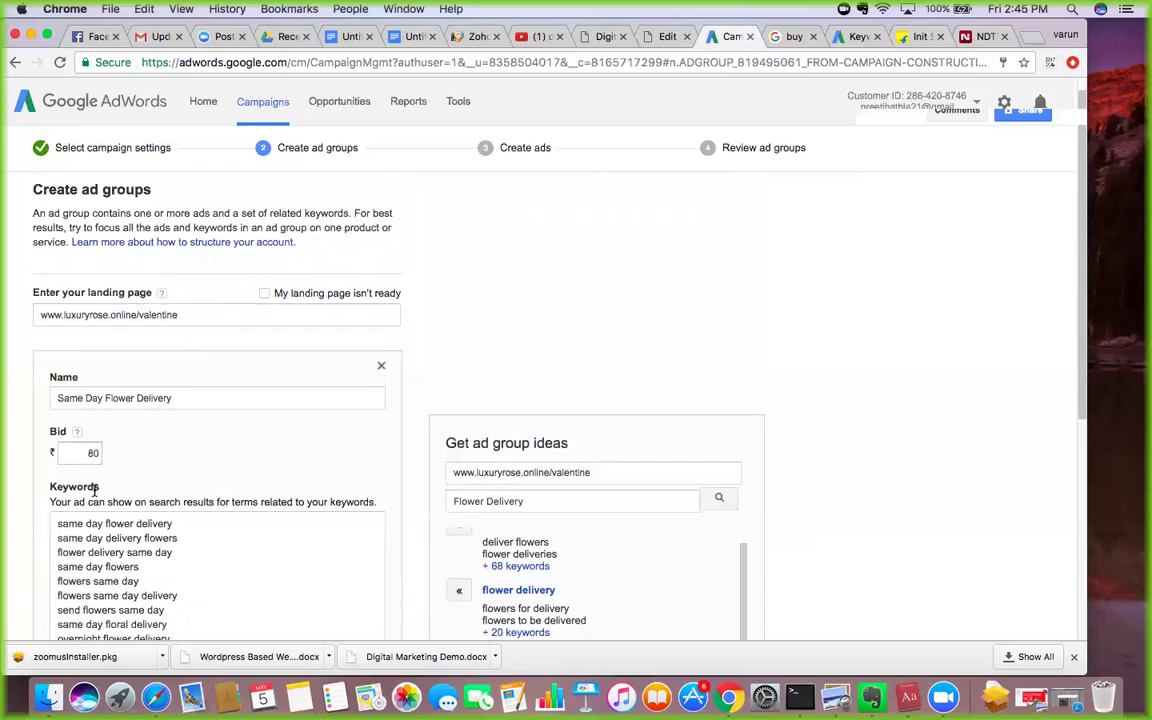
# - Rename 'Ad group #2' to 'Birthday Deliveries'
pyautogui.moveTo(152, 419); pyautogui.dragTo(7, 424)
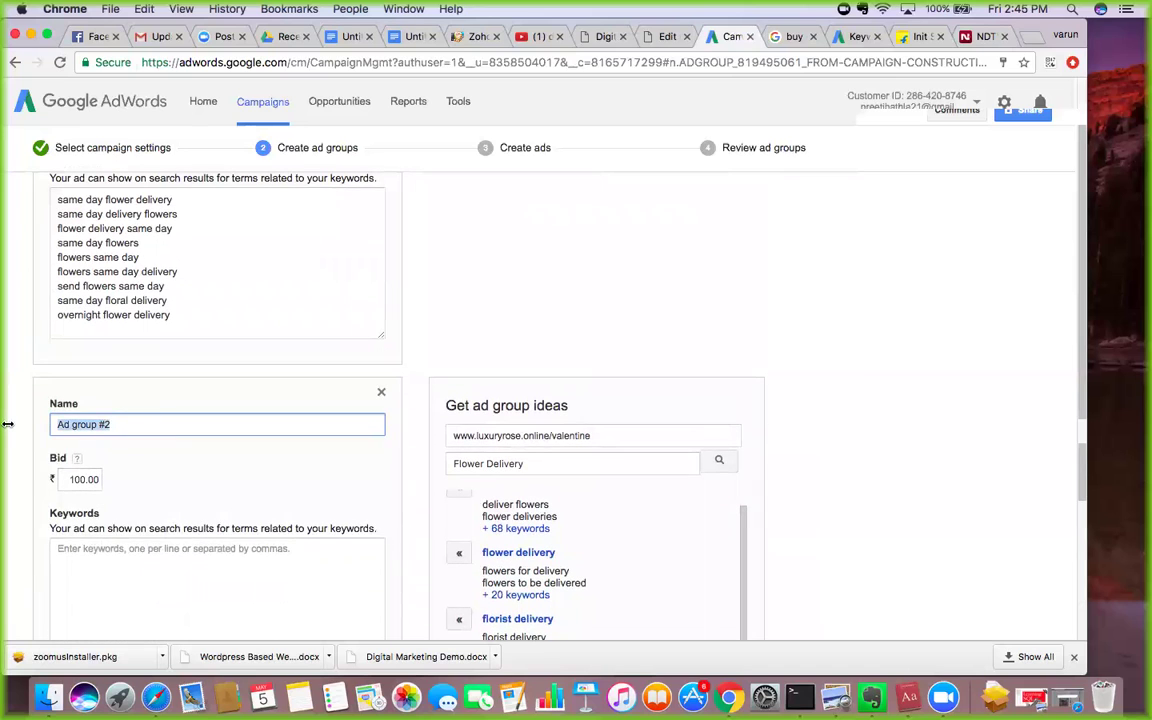
pyautogui.press('BackSpace')
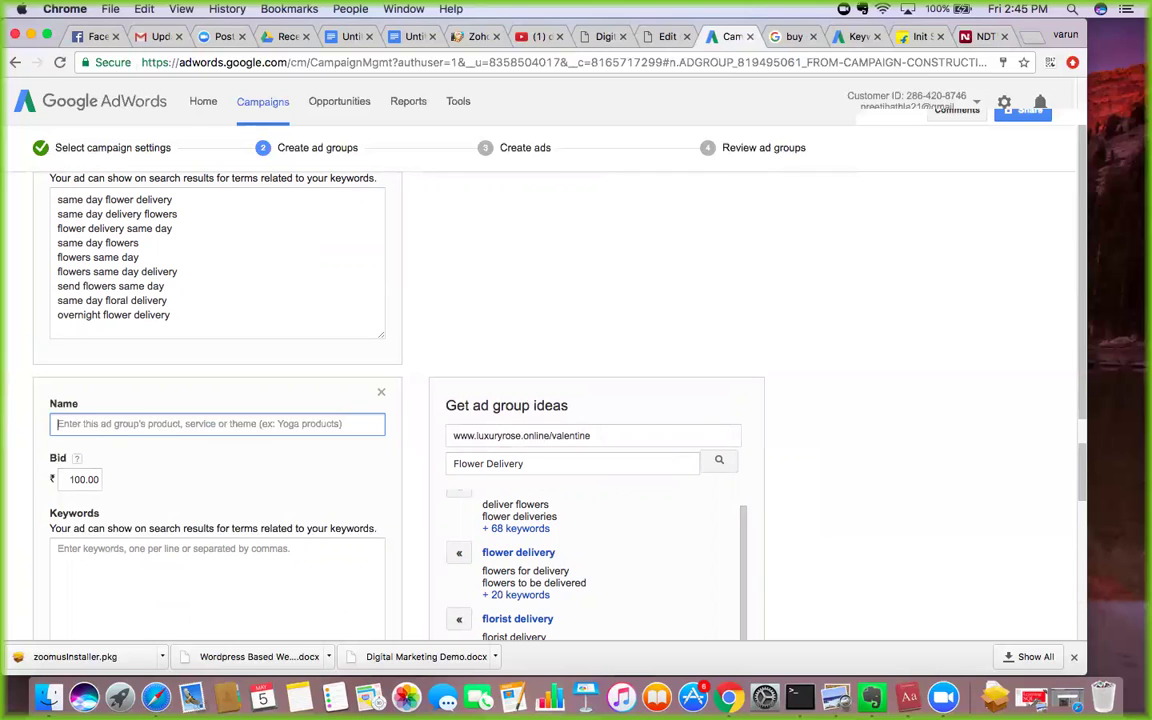
pyautogui.write('Birthday ')
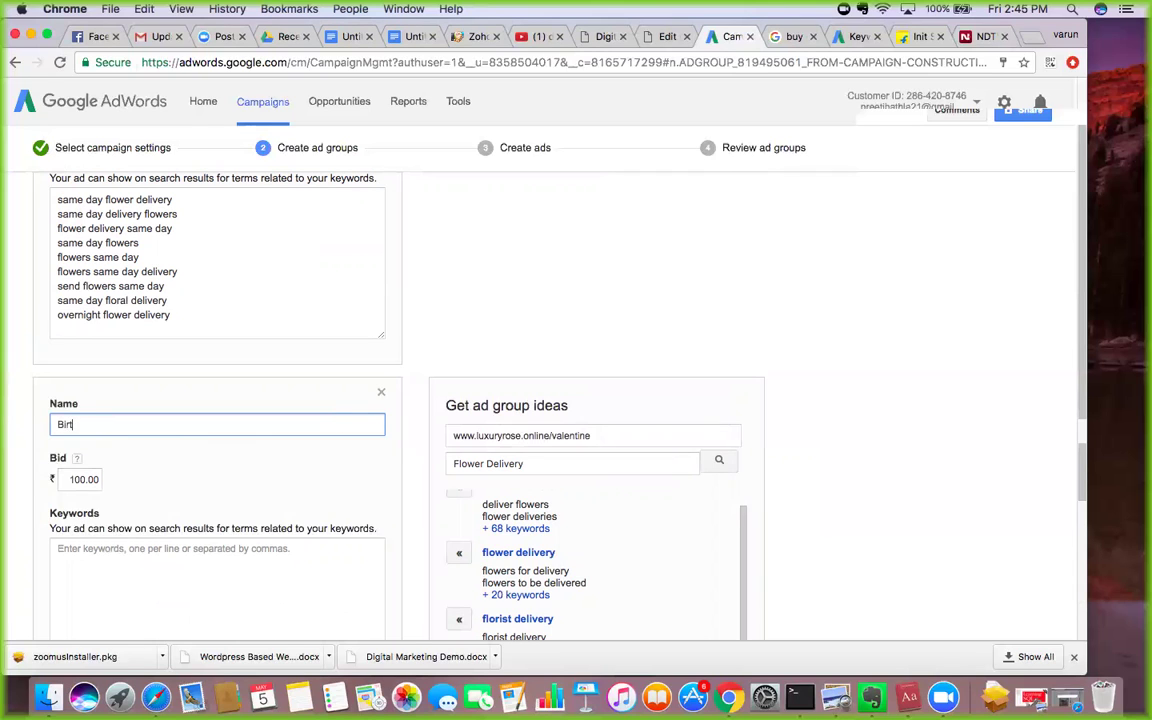
pyautogui.write('Deliveries')
# - Search ad group ideas for 'Flower Delivery on Birthday' and browse the results
pyautogui.click(555, 465)
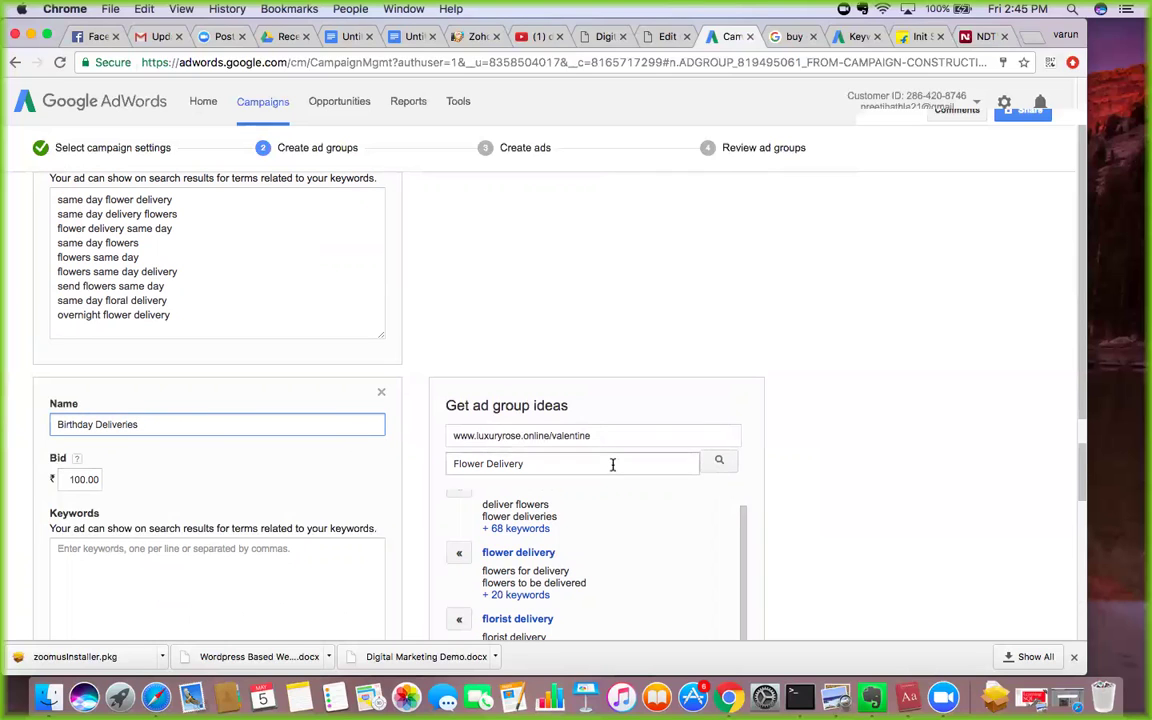
pyautogui.write('on Birthday')
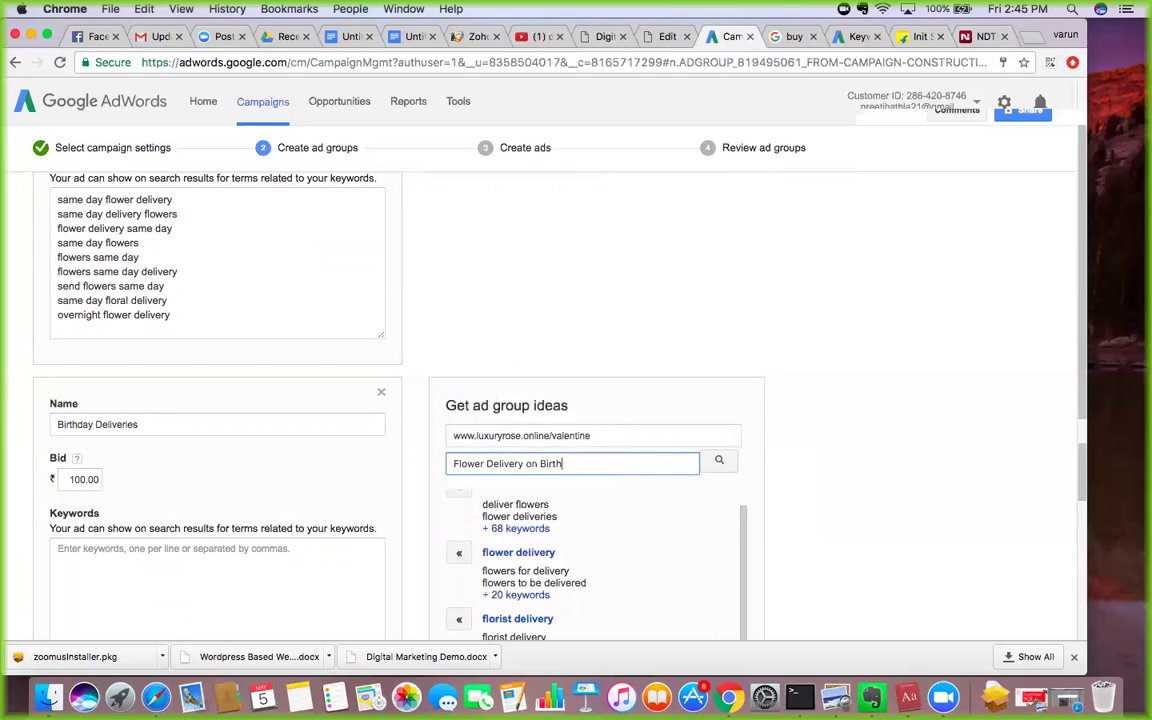
pyautogui.click(715, 462)
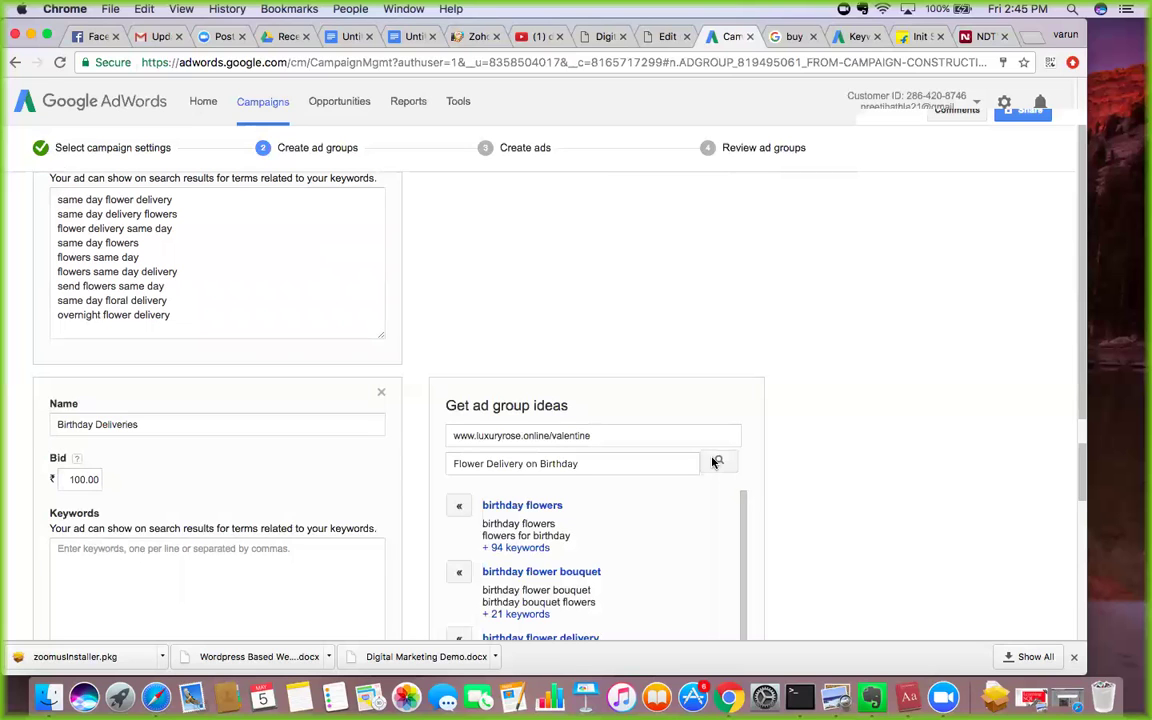
pyautogui.scroll(-3, 603, 511)
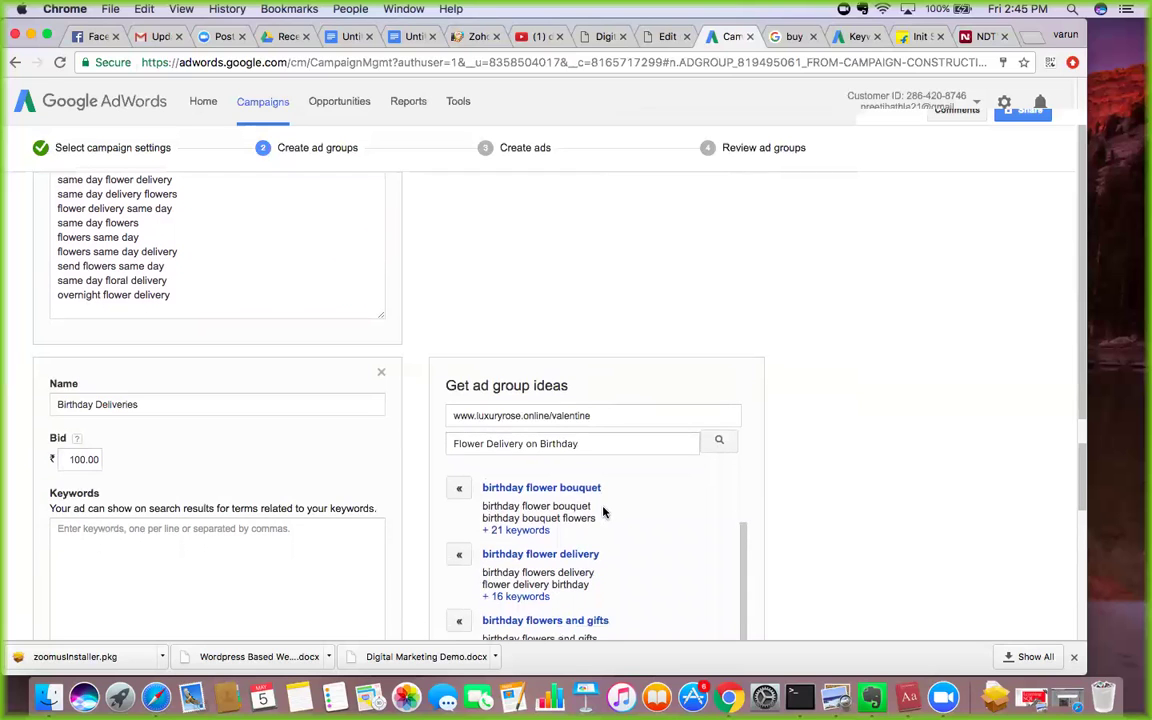
pyautogui.scroll(-3, 603, 511)
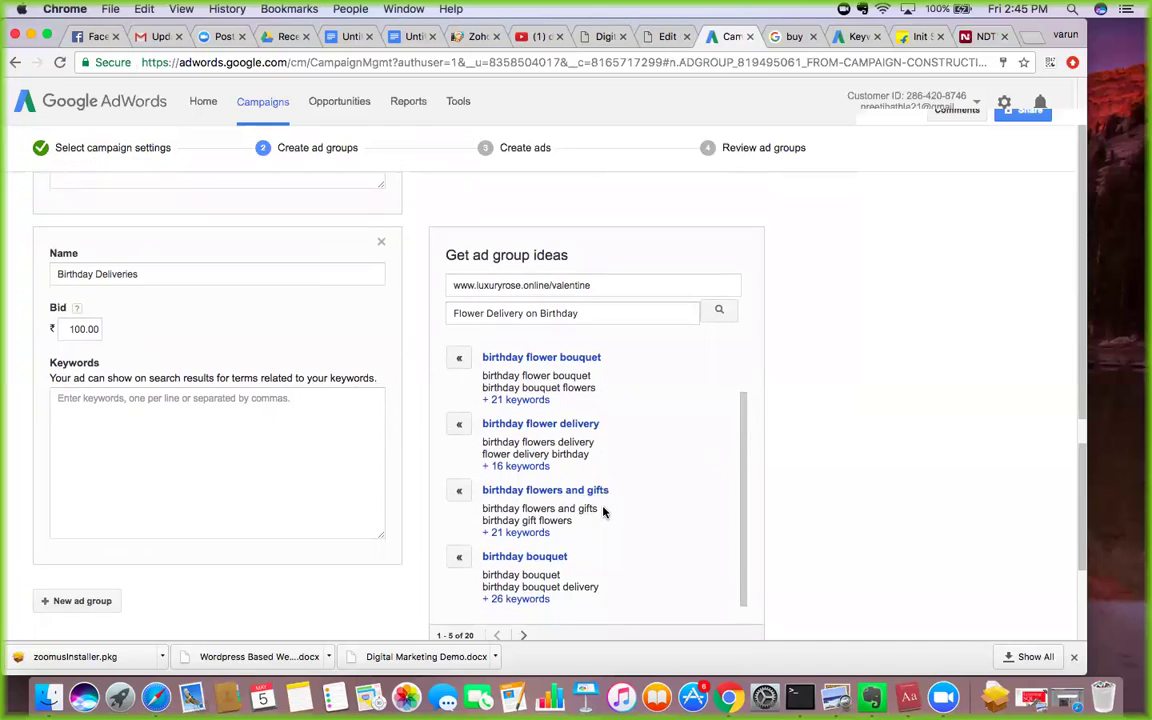
pyautogui.scroll(-2, 603, 511)
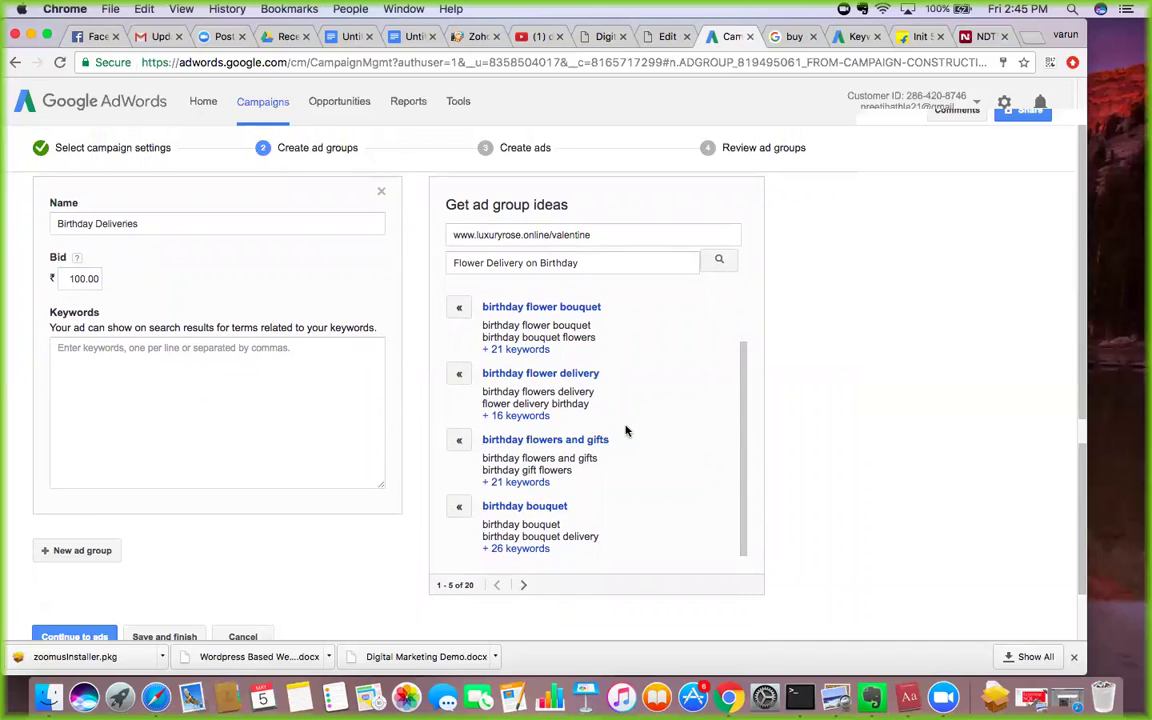
# - Add the birthday flowers and gifts idea as an ad group with its first five keywords only
pyautogui.click(510, 482)
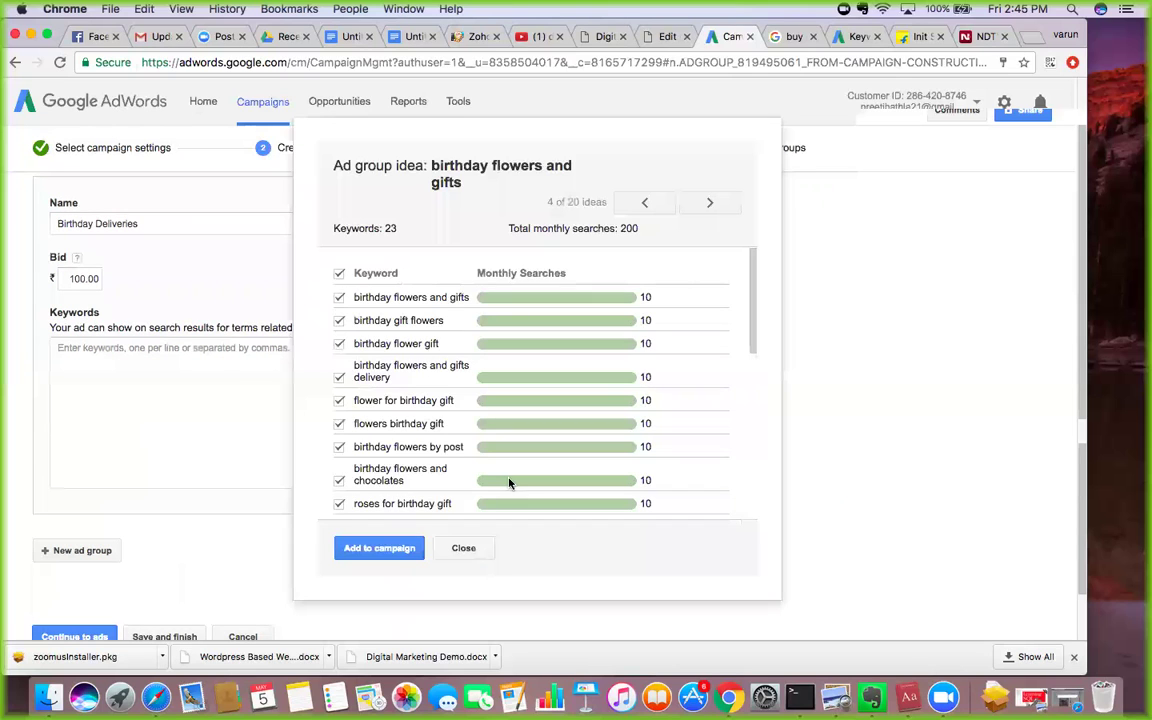
pyautogui.moveTo(752, 310)
pyautogui.mouseDown()
pyautogui.moveTo(748, 473)
pyautogui.moveTo(761, 295)
pyautogui.mouseUp()
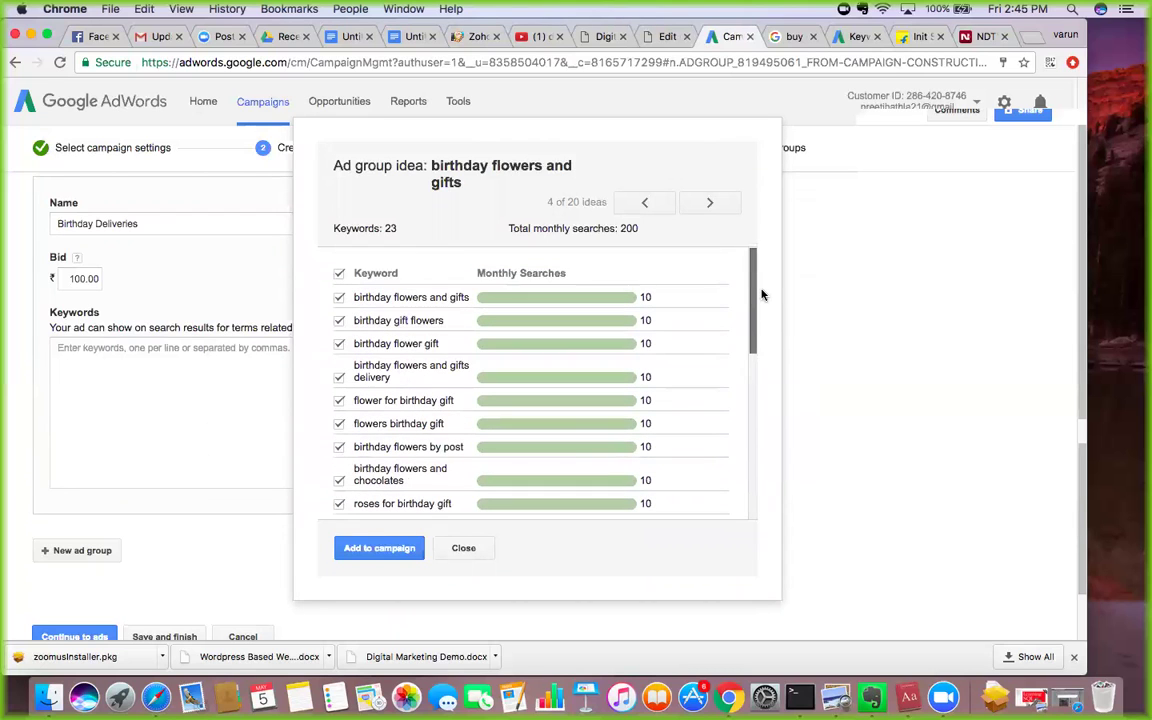
pyautogui.click(339, 274)
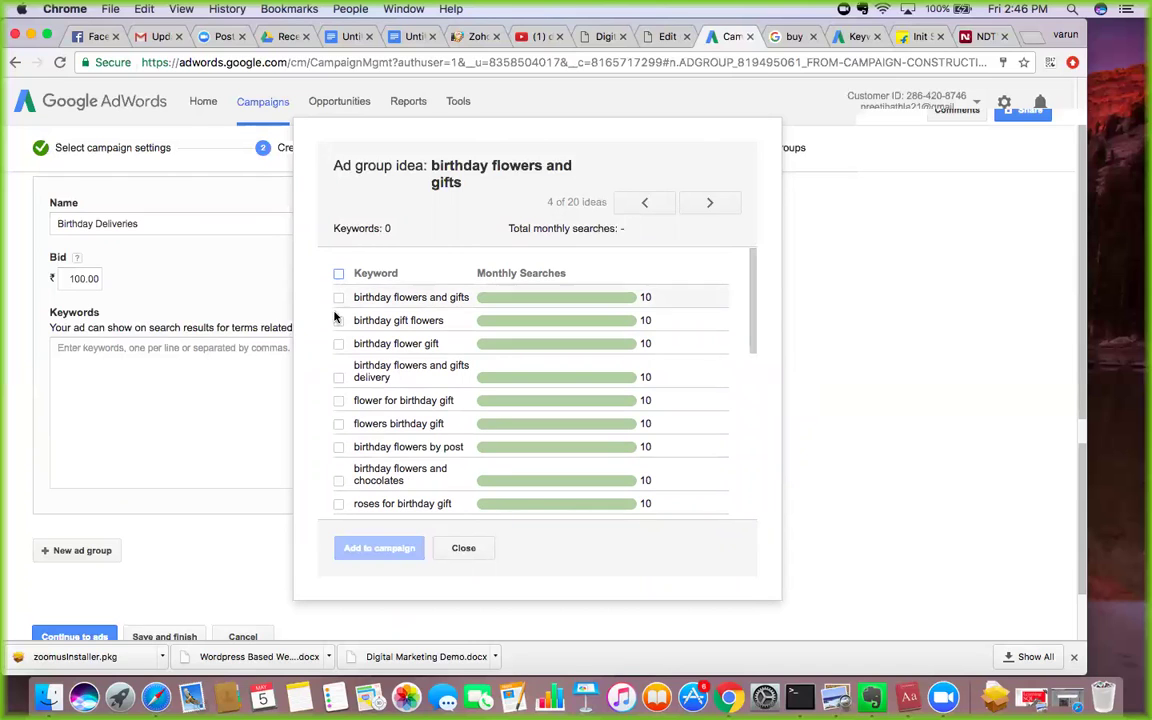
pyautogui.click(339, 298)
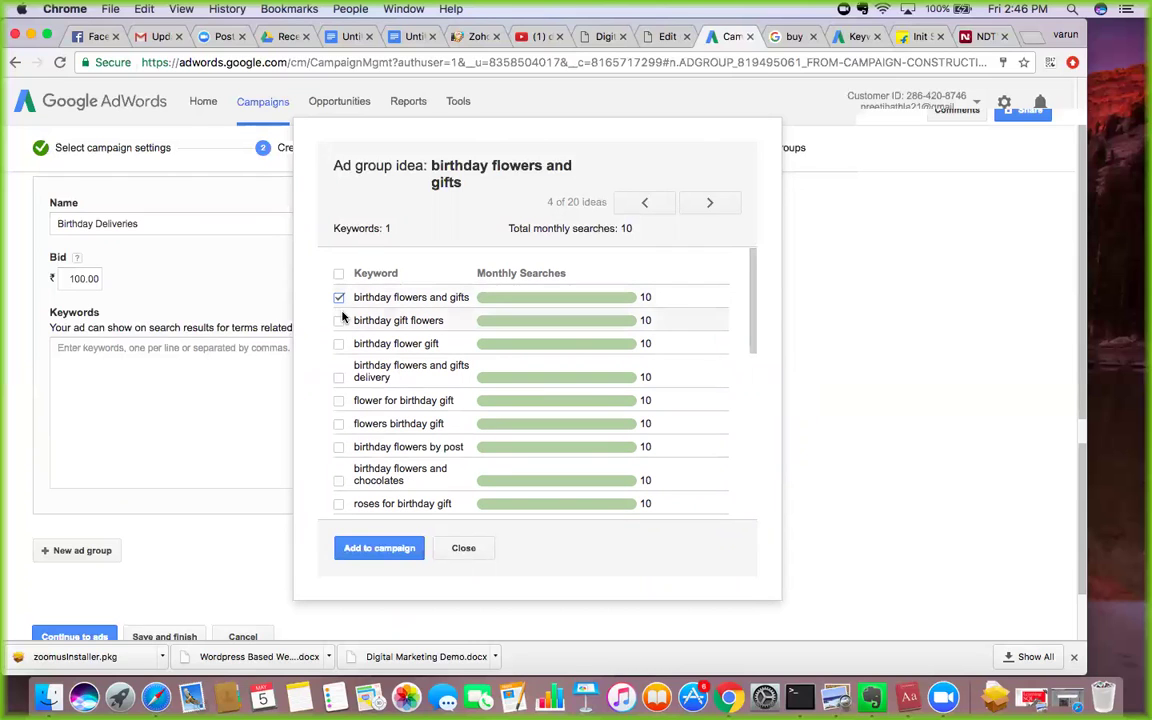
pyautogui.click(339, 321)
pyautogui.click(339, 344)
pyautogui.click(339, 378)
pyautogui.click(339, 401)
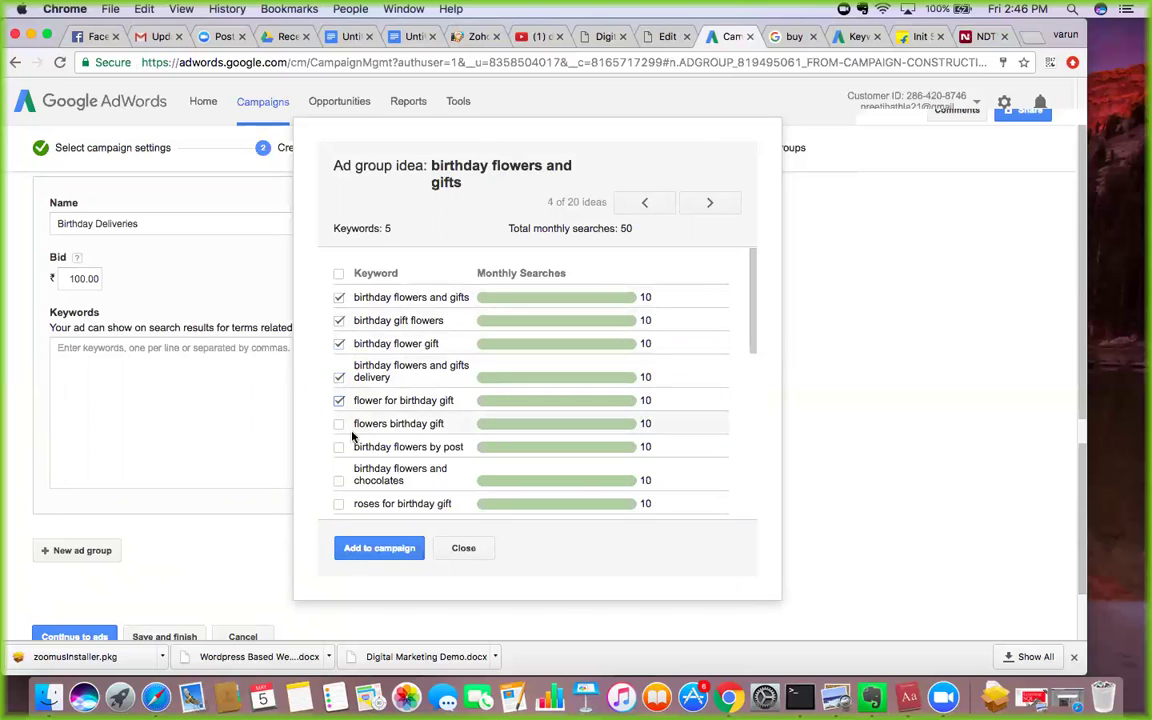
pyautogui.click(396, 546)
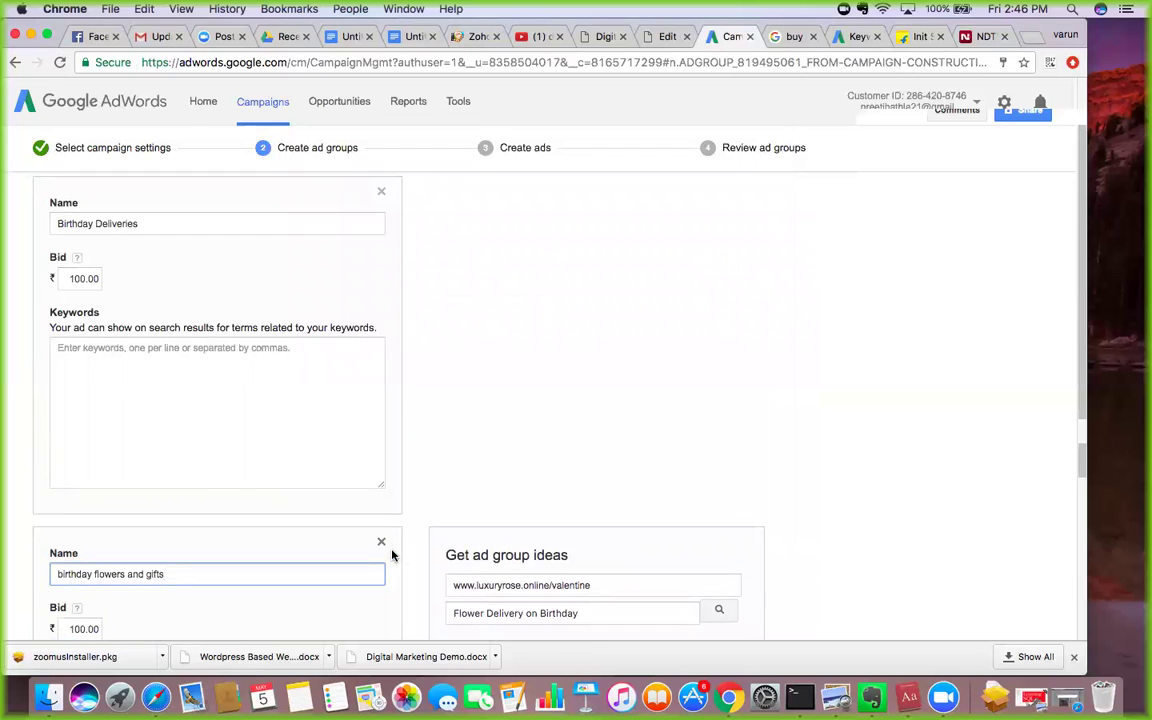
# - Delete the empty Birthday Deliveries ad group
pyautogui.scroll(2, 392, 555)
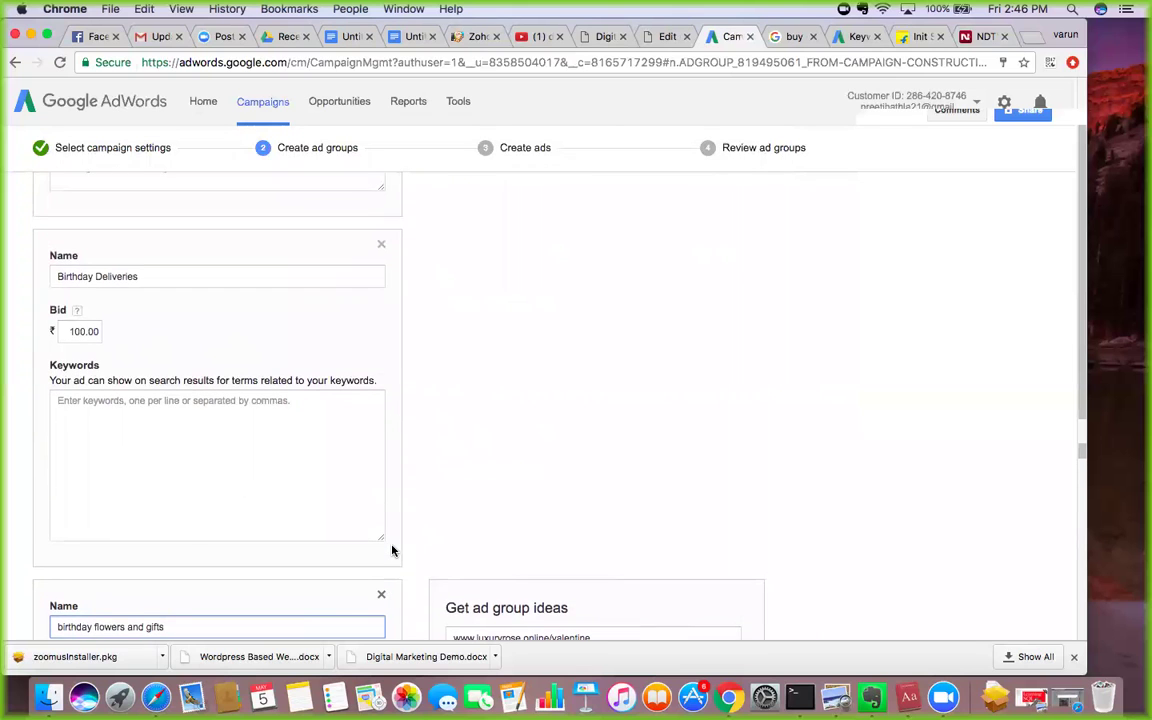
pyautogui.scroll(-5, 392, 551)
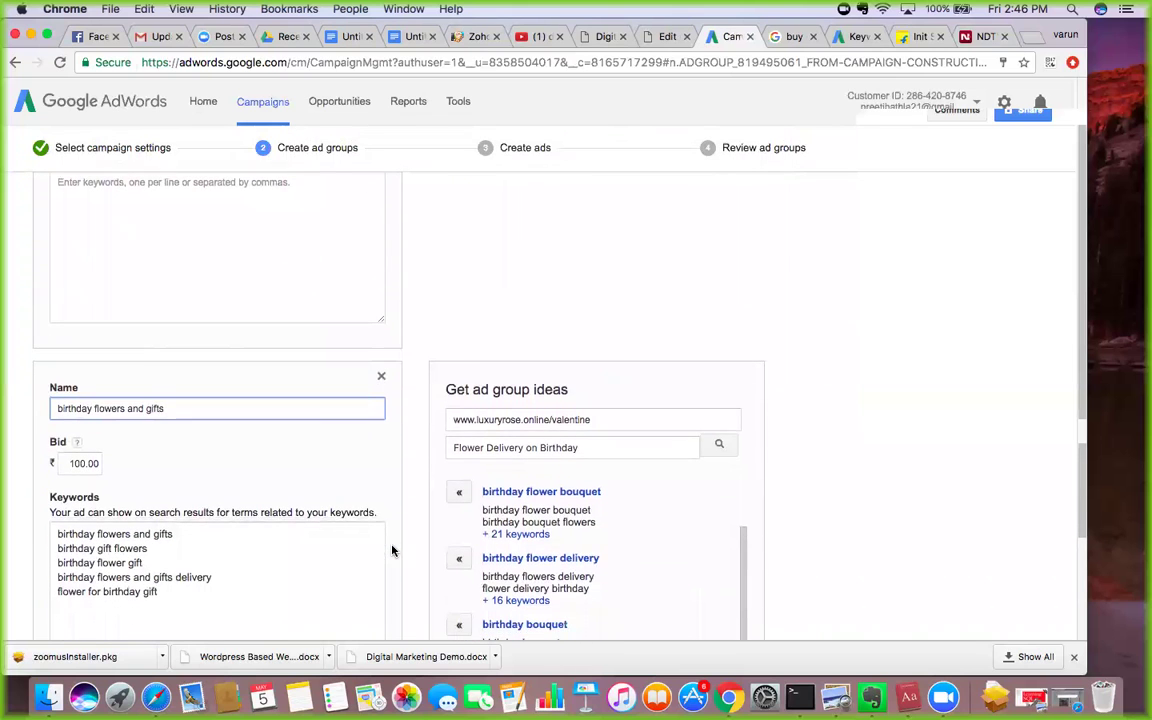
pyautogui.scroll(5, 392, 551)
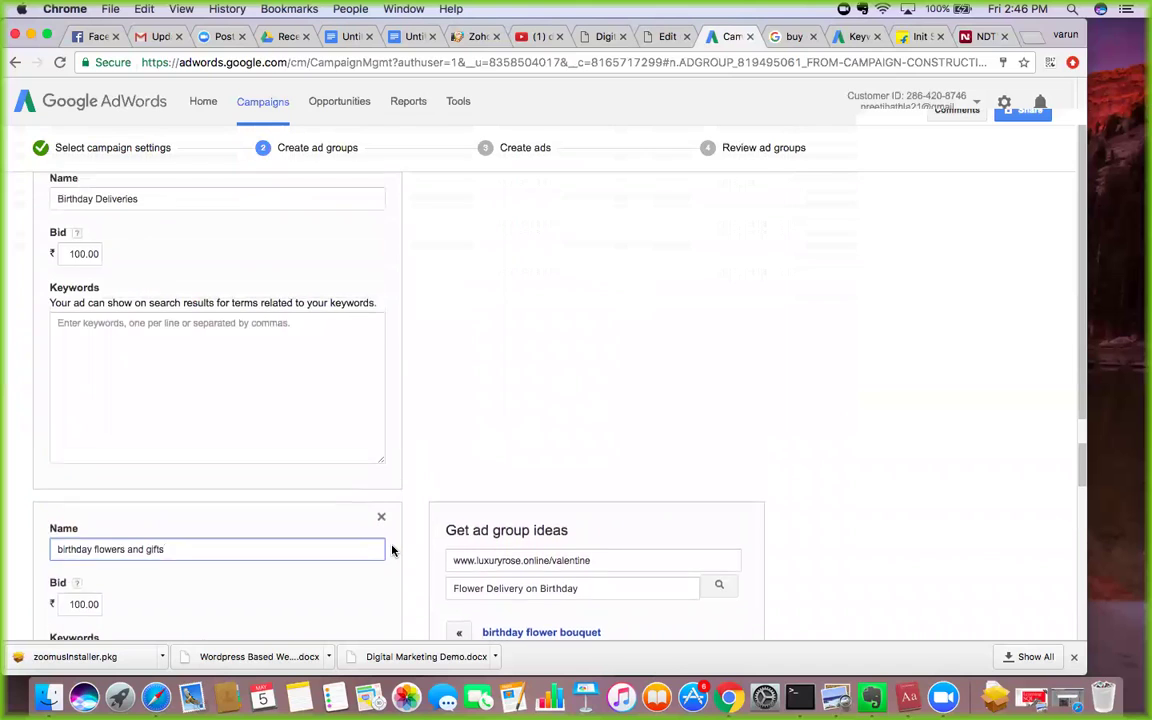
pyautogui.scroll(-3, 392, 551)
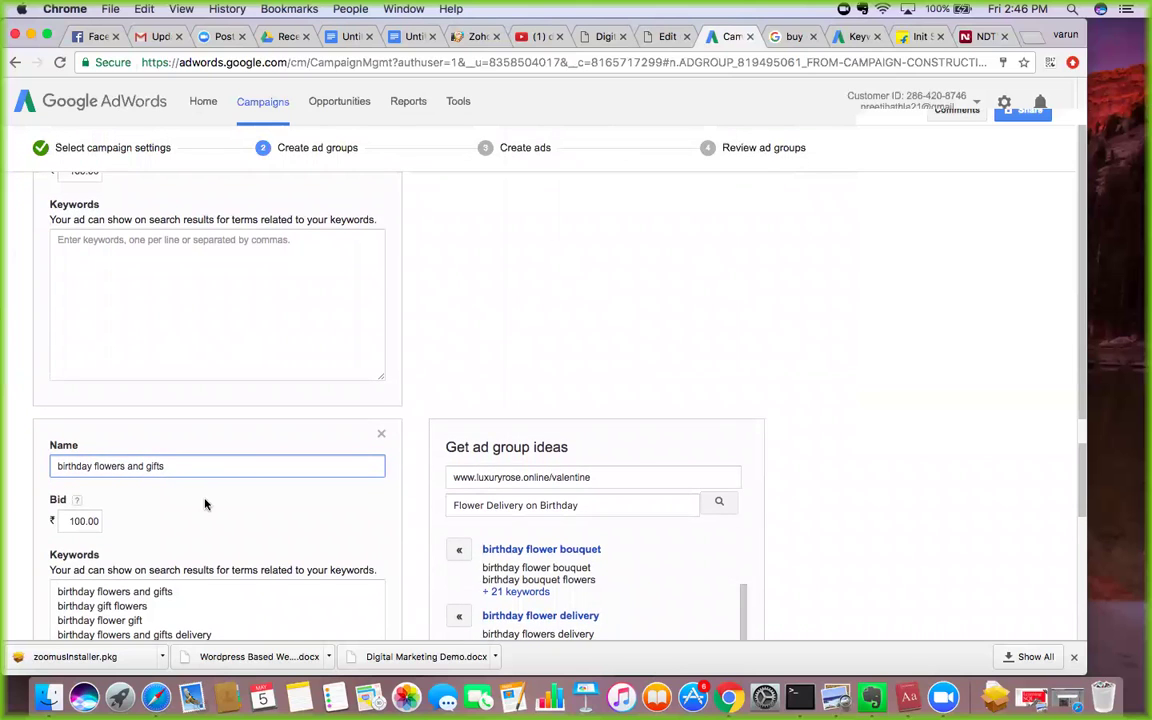
pyautogui.scroll(3, 206, 510)
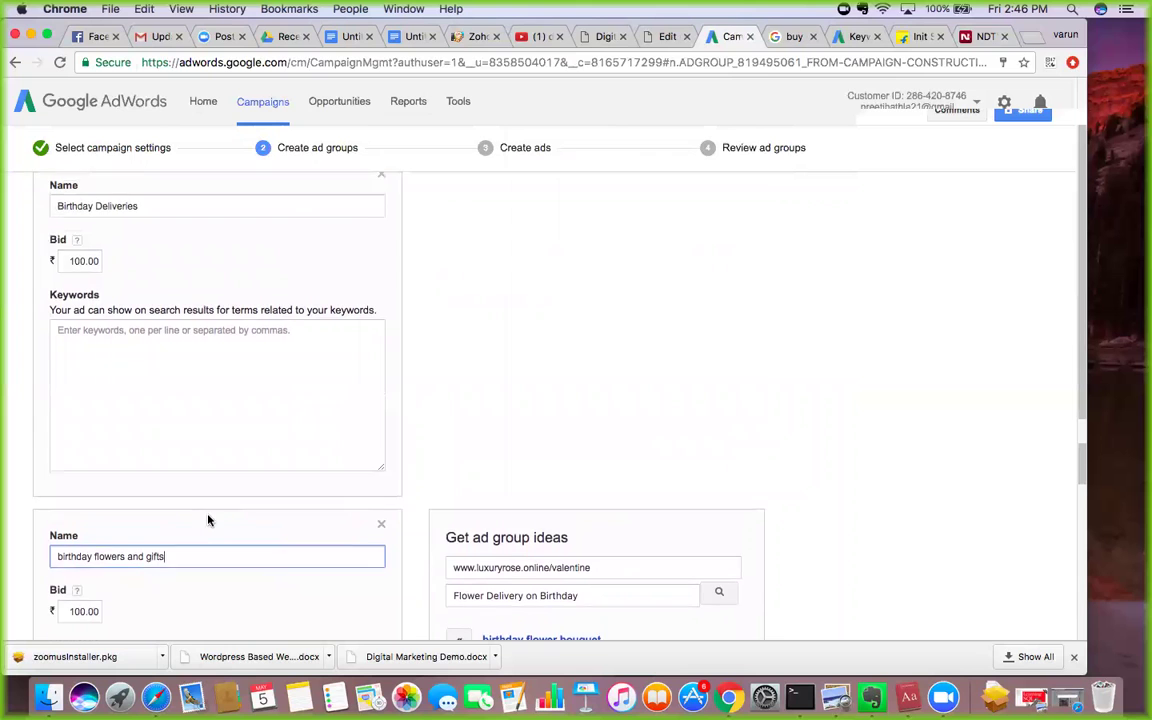
pyautogui.click(381, 195)
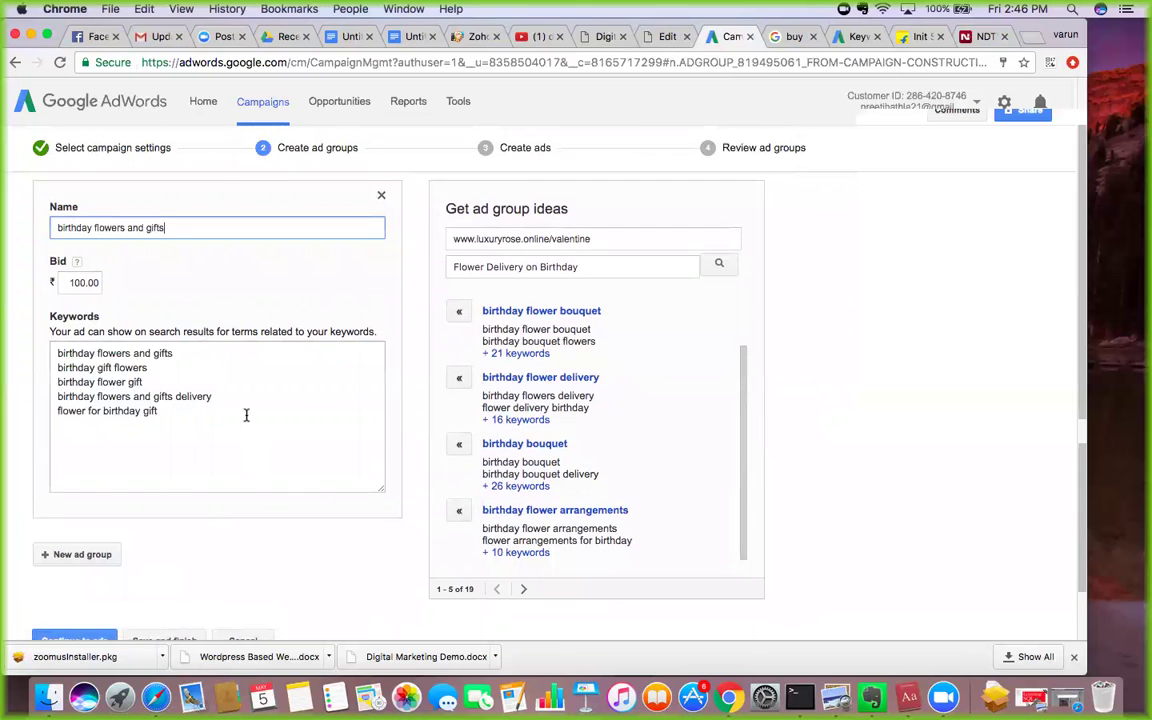
# - Review the remaining Same Day Flower Delivery and birthday flowers and gifts ad groups
pyautogui.scroll(3, 244, 405)
pyautogui.scroll(3, 243, 397)
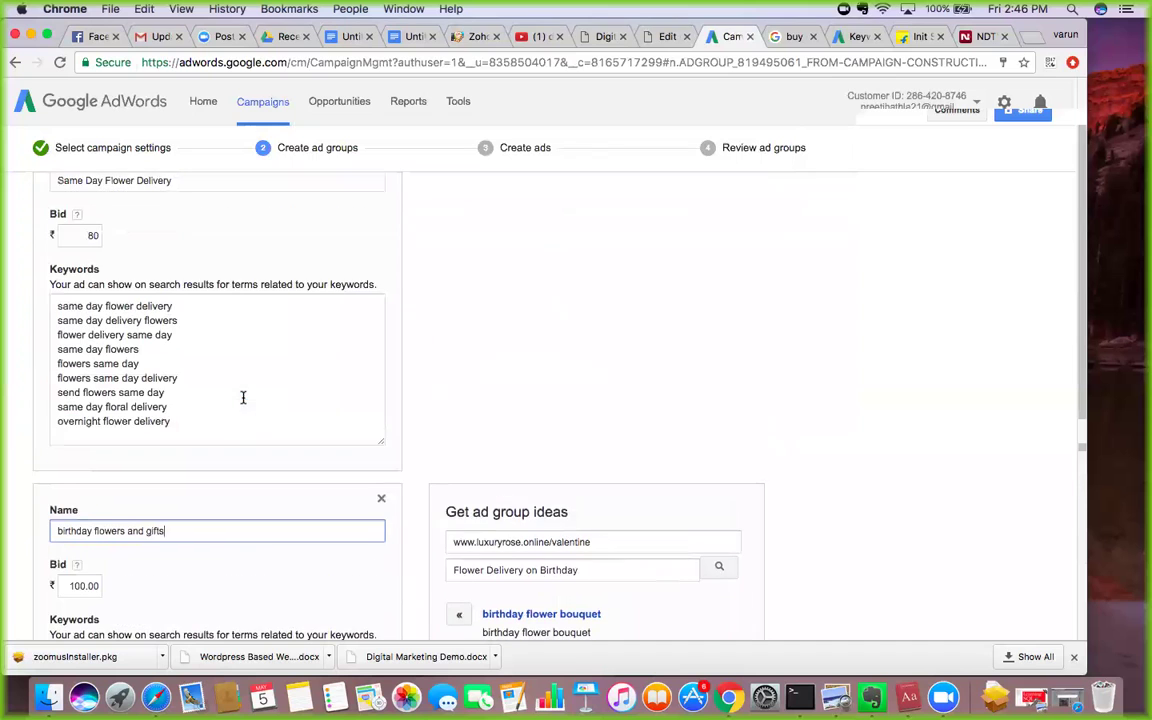
pyautogui.click(179, 183)
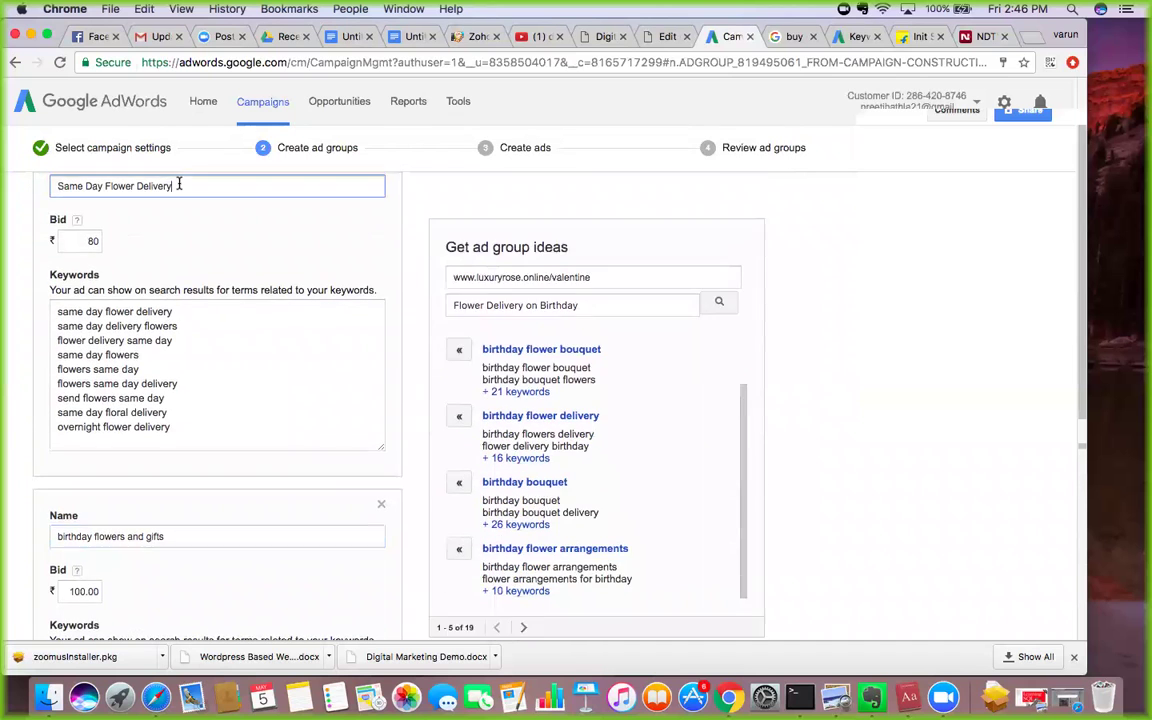
pyautogui.scroll(3, 179, 183)
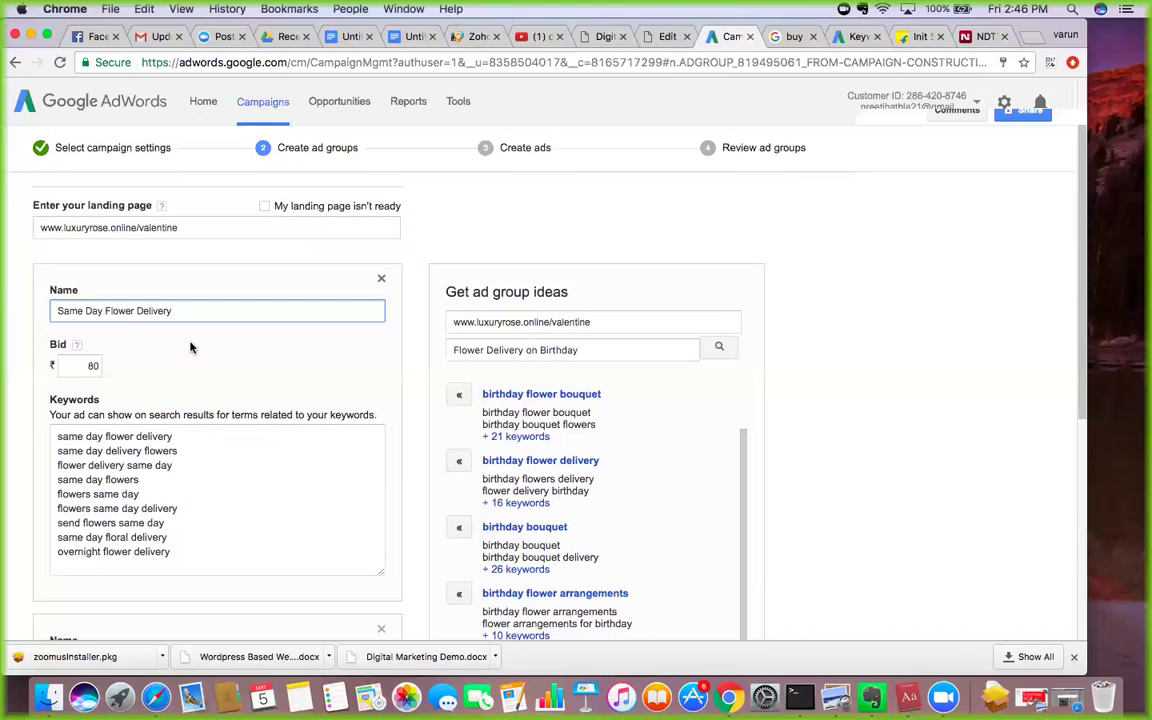
pyautogui.scroll(-5, 191, 347)
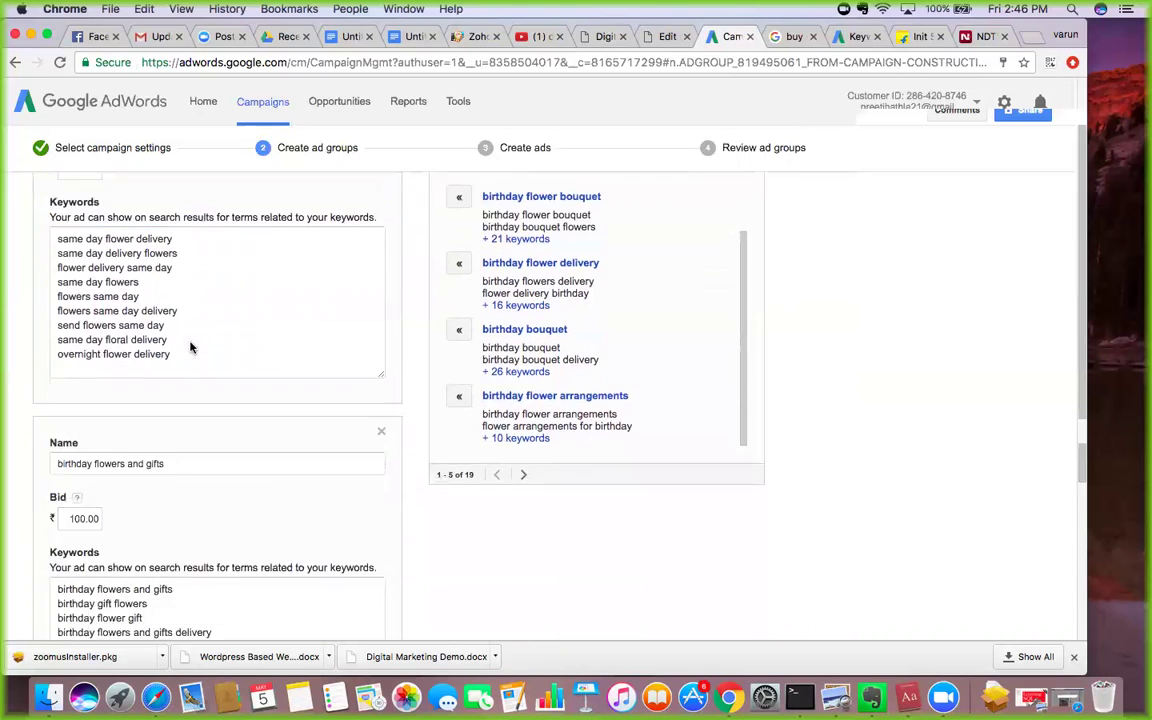
pyautogui.scroll(-2, 191, 347)
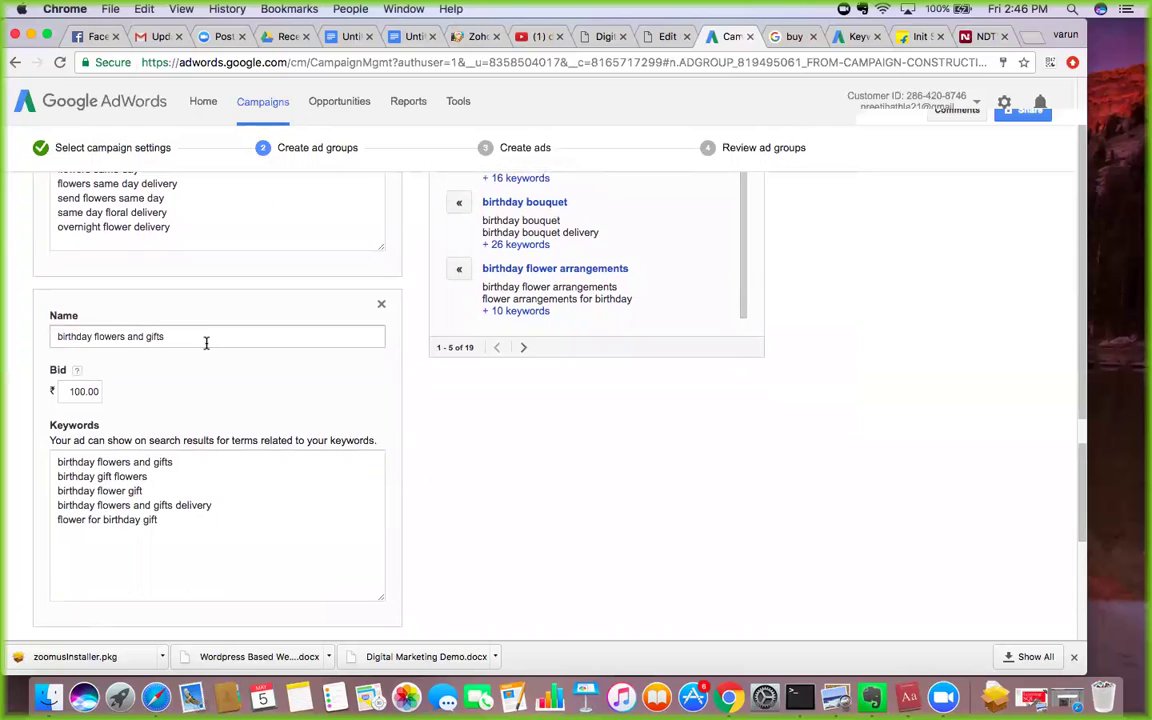
pyautogui.click(206, 342)
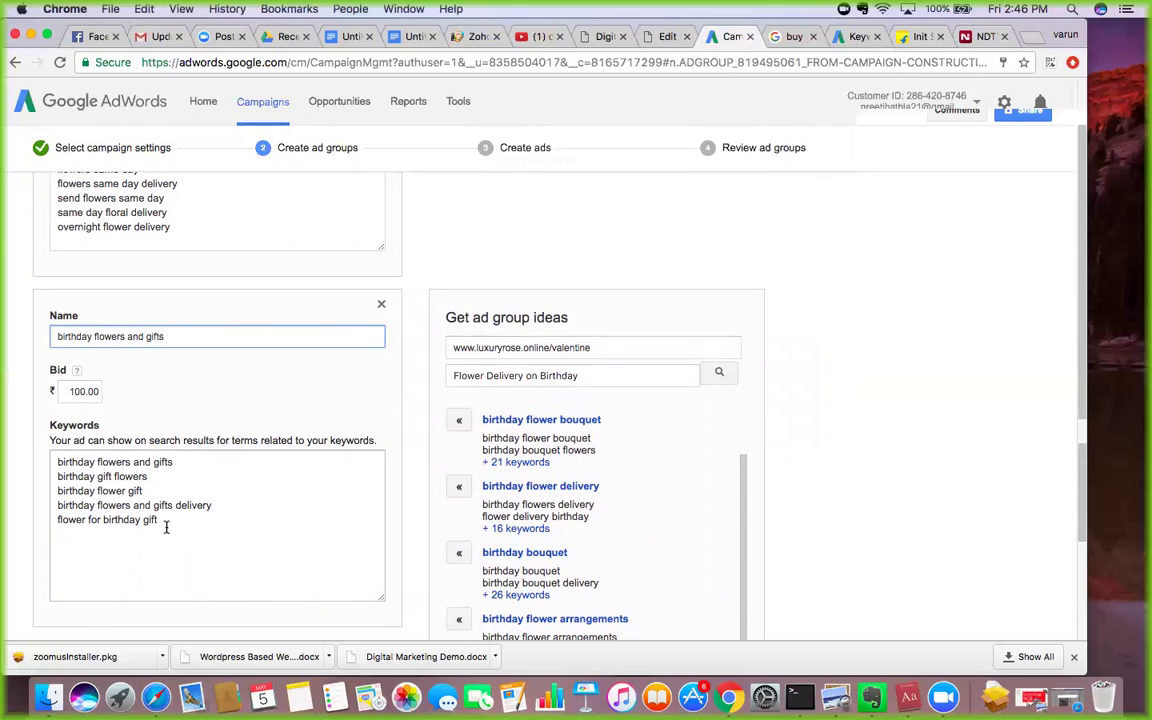
pyautogui.click(75, 392)
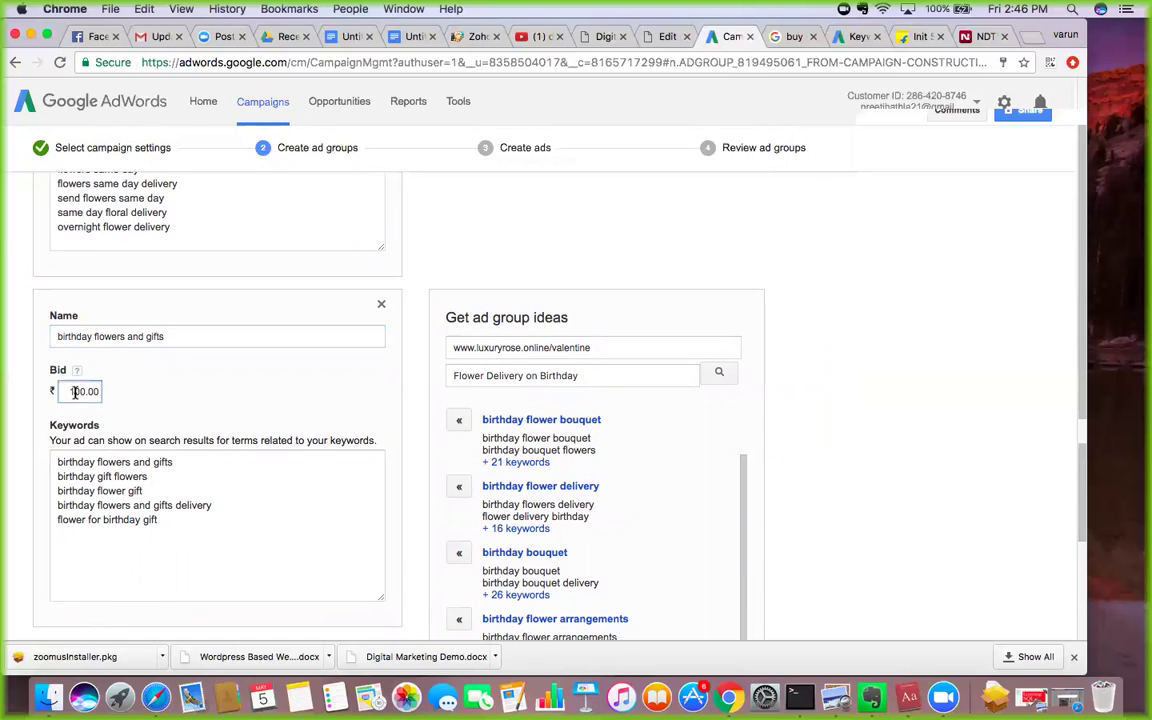
# - Lower the birthday flowers and gifts ad group's bid from 100.00 to 50
pyautogui.write('1')
pyautogui.click(162, 411)
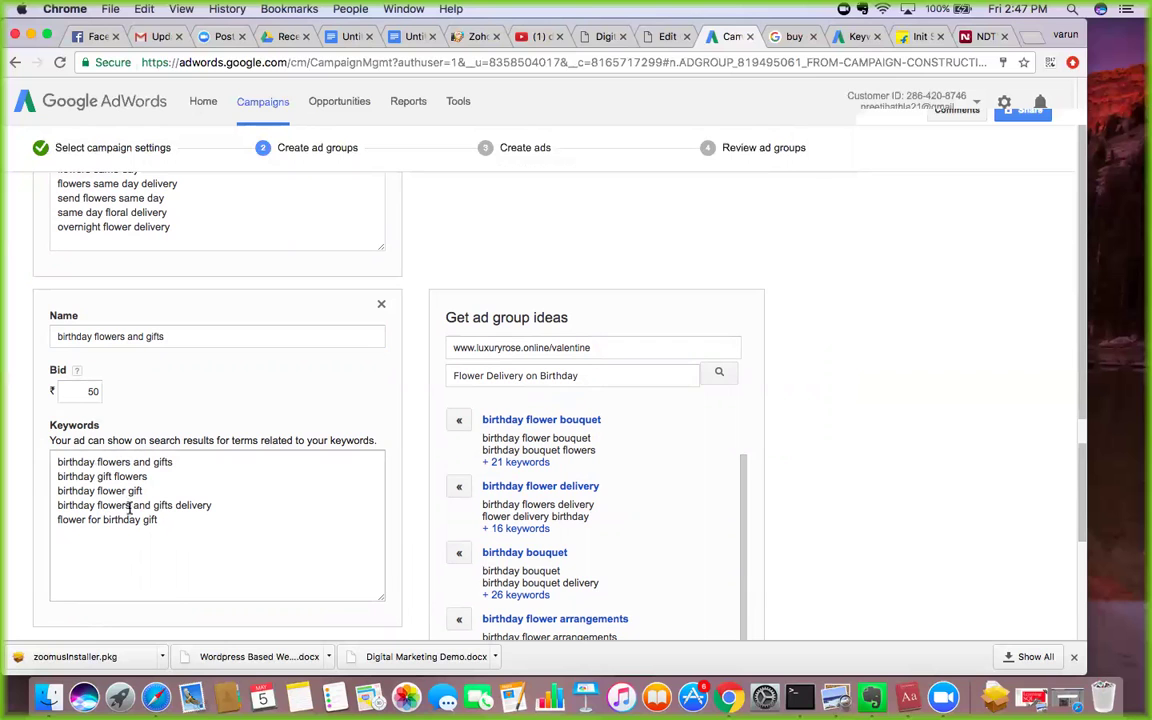
pyautogui.scroll(3, 100, 527)
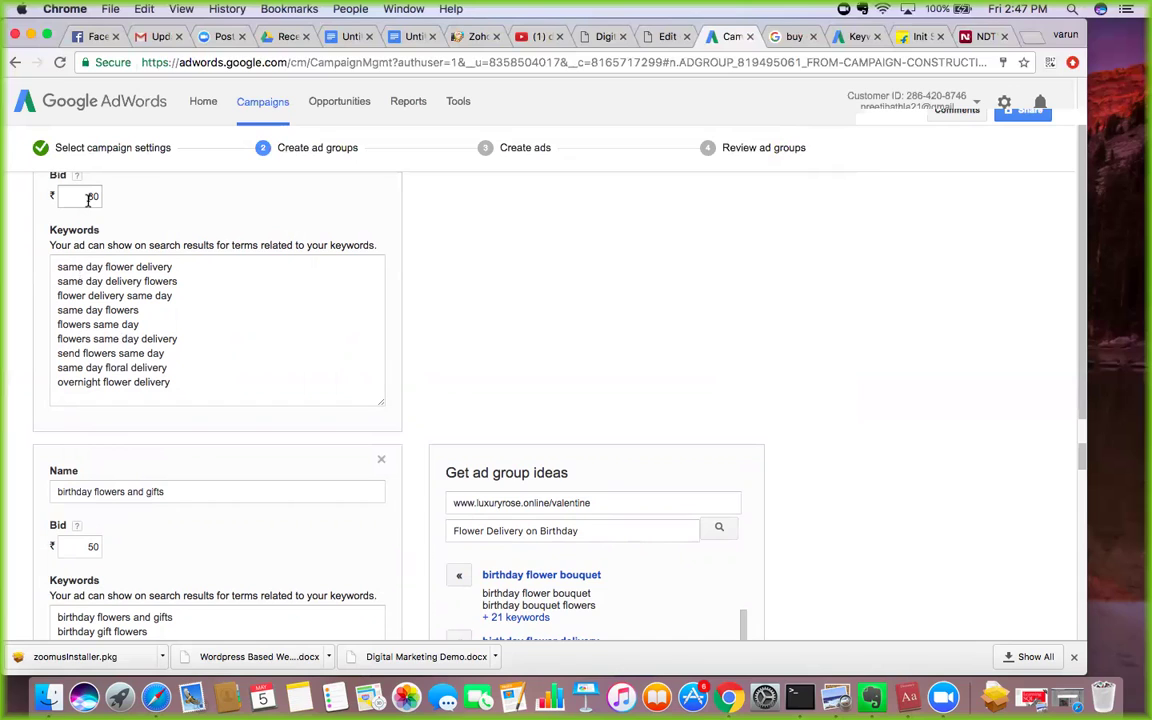
pyautogui.click(133, 354)
pyautogui.scroll(-3, 197, 435)
pyautogui.scroll(5, 197, 435)
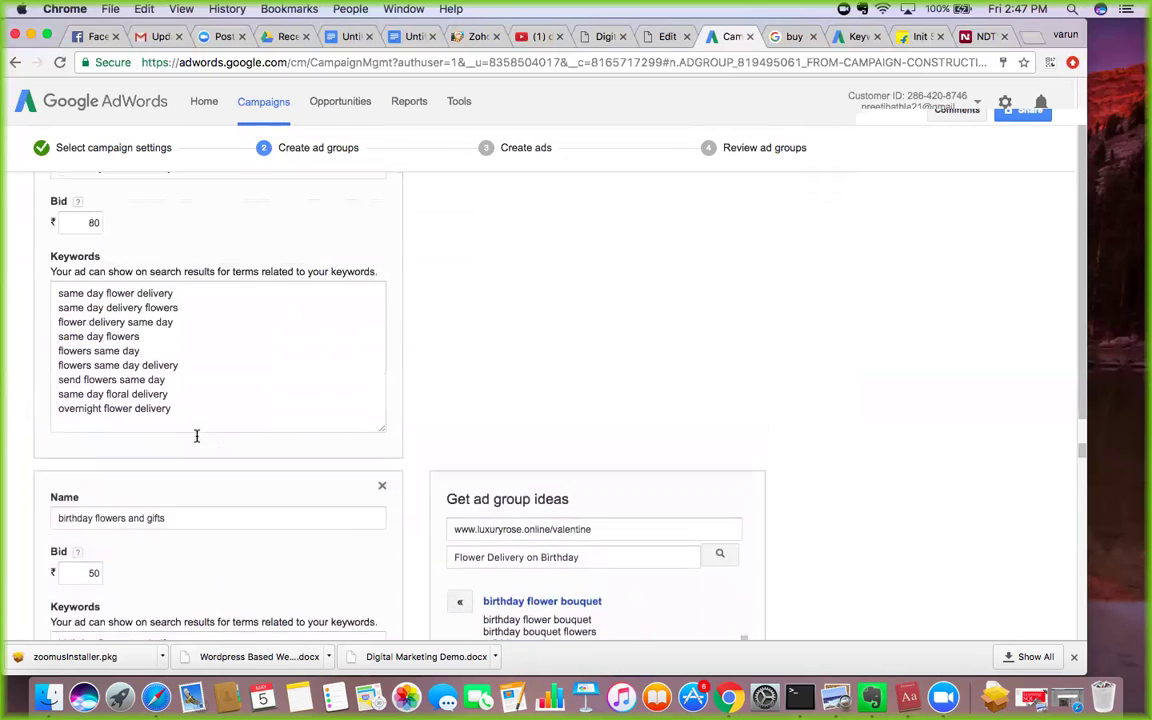
pyautogui.scroll(-5, 197, 435)
pyautogui.scroll(5, 197, 435)
pyautogui.scroll(-5, 197, 435)
pyautogui.scroll(6, 197, 435)
pyautogui.scroll(-6, 197, 435)
pyautogui.scroll(5, 197, 435)
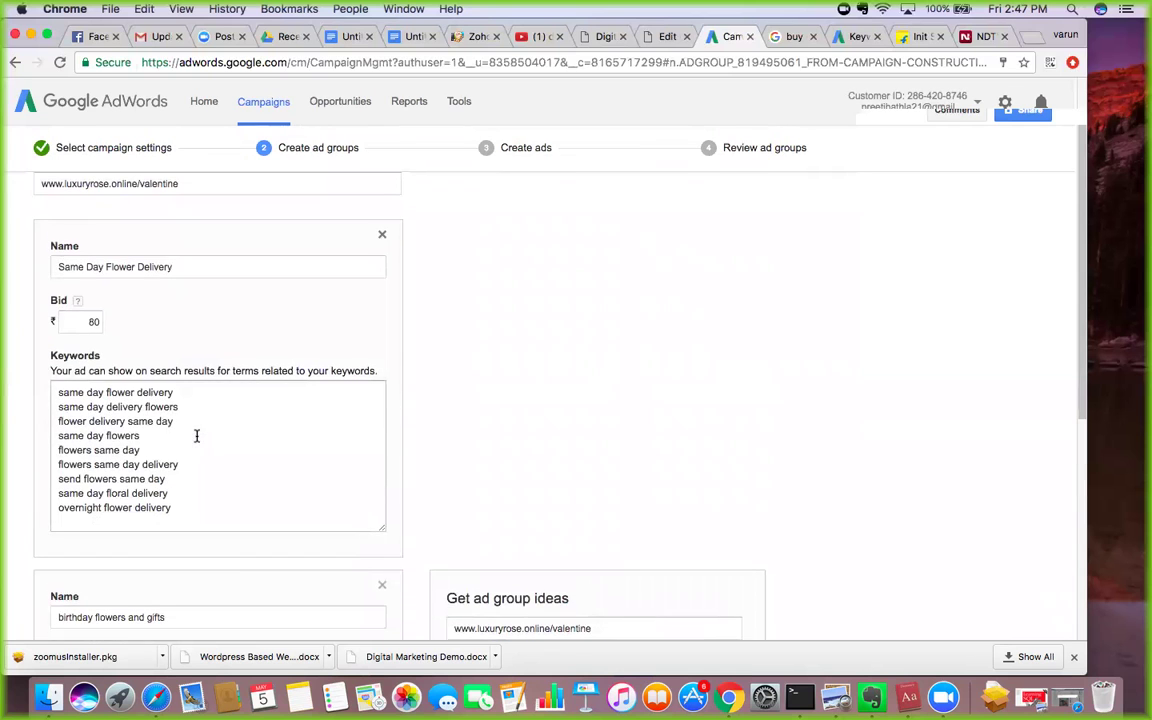
pyautogui.scroll(4, 197, 436)
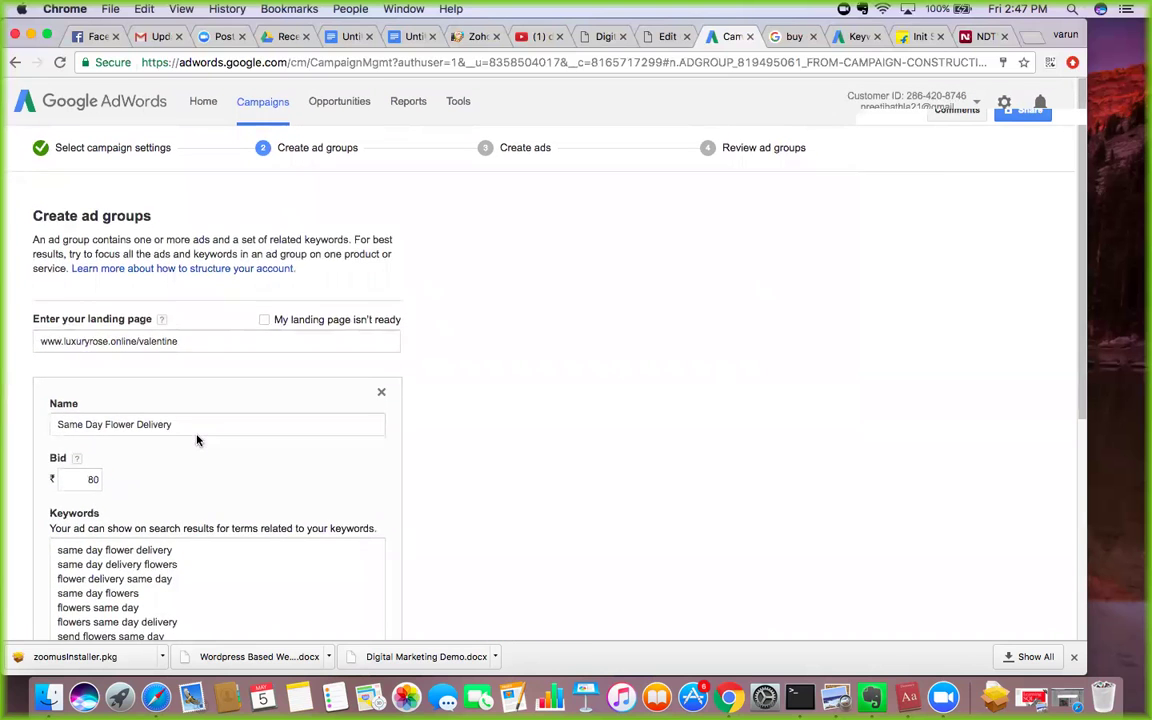
pyautogui.scroll(-10, 197, 440)
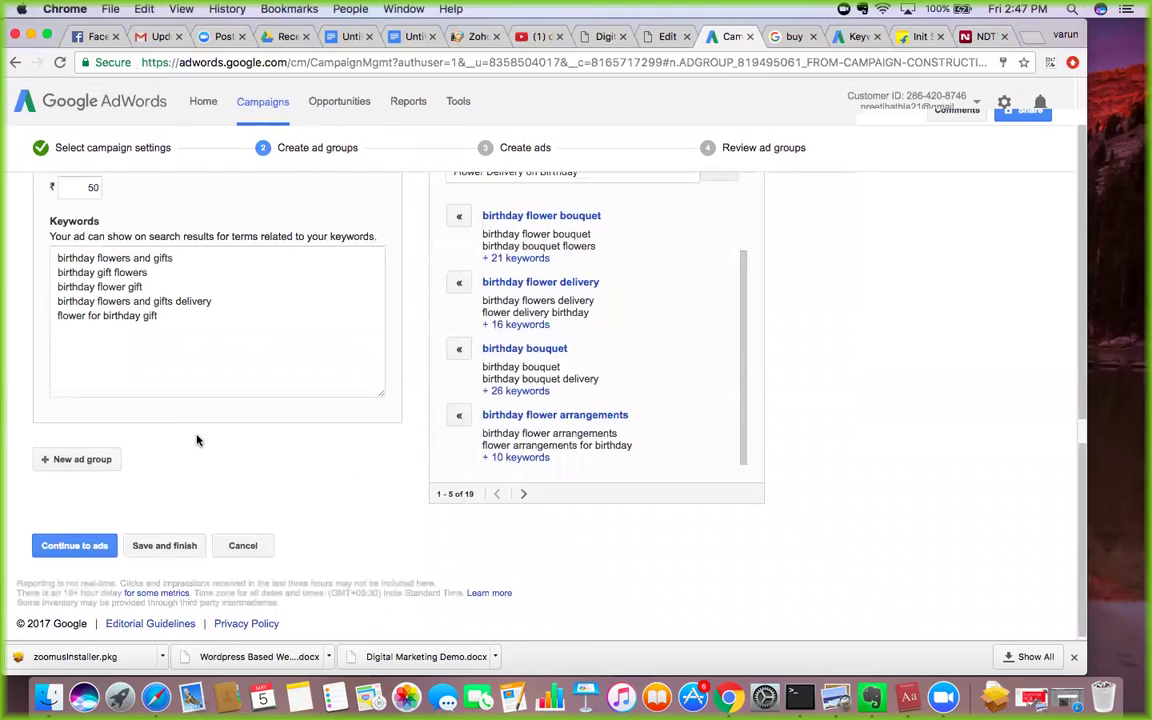
pyautogui.click(77, 459)
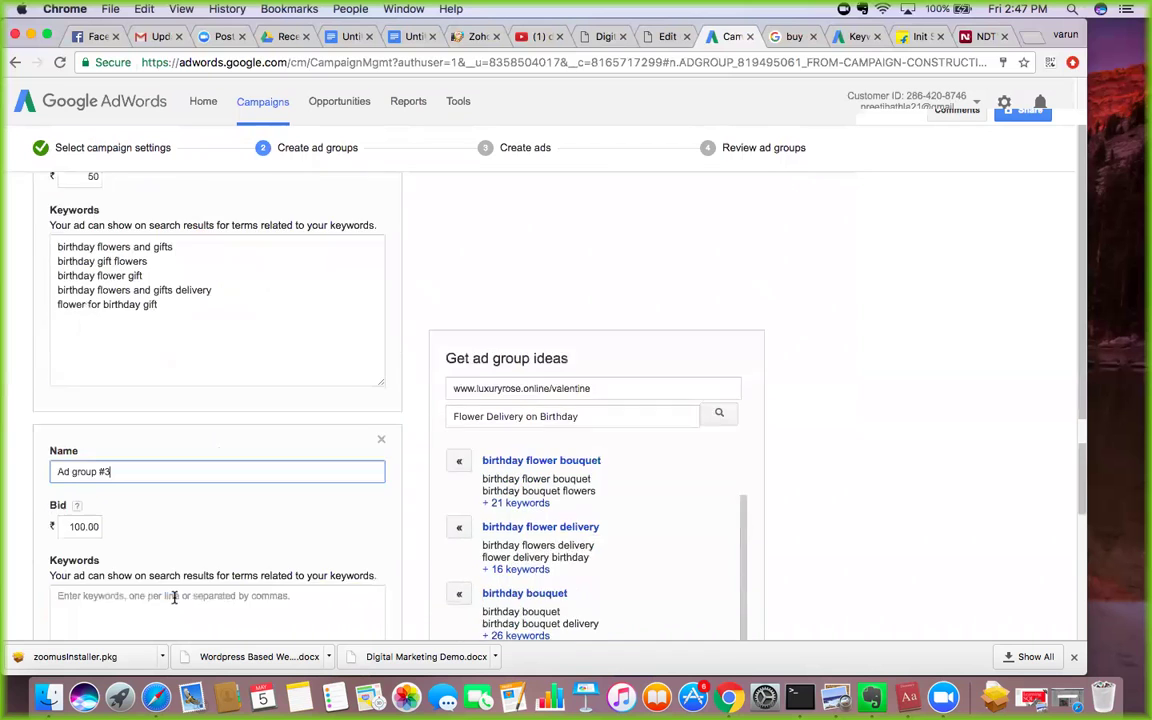
pyautogui.scroll(-1, 174, 597)
pyautogui.scroll(10, 362, 458)
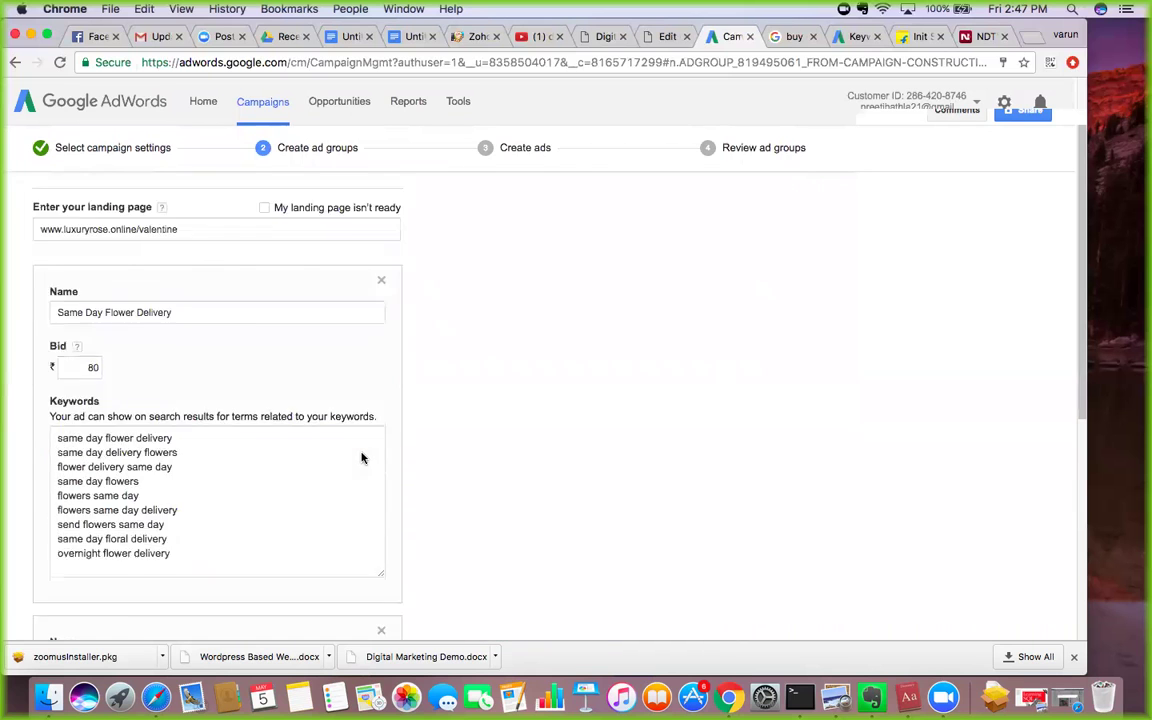
pyautogui.scroll(-8, 362, 458)
pyautogui.scroll(-2, 362, 458)
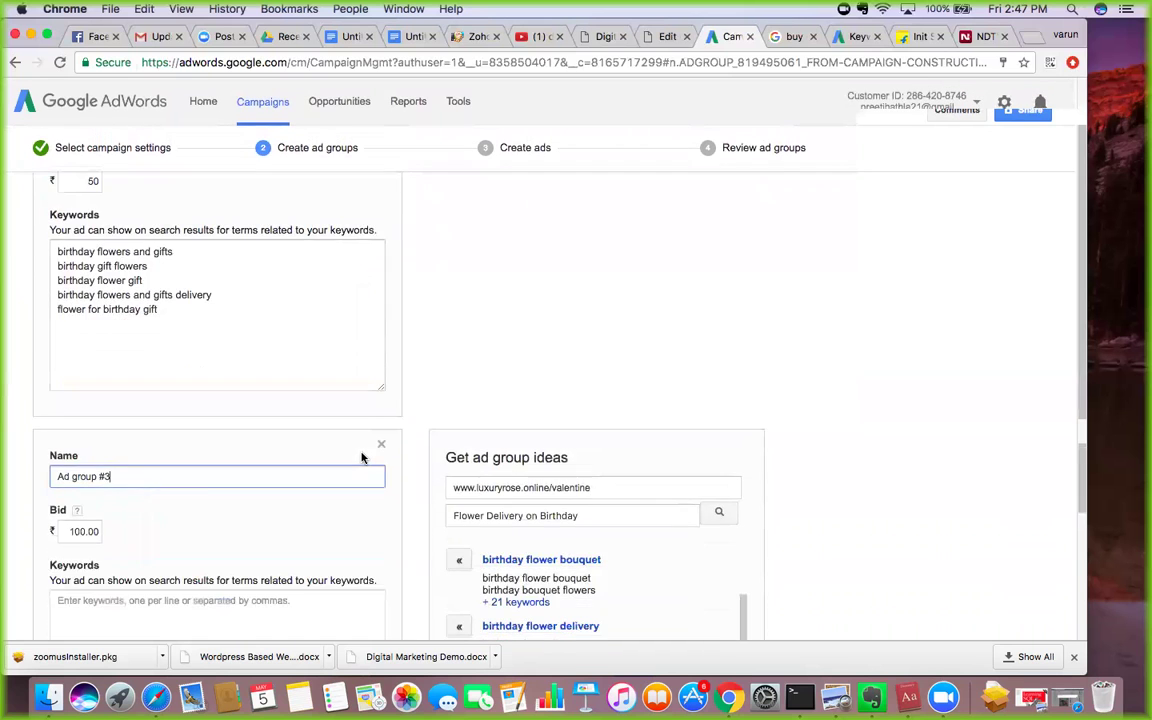
pyautogui.click(381, 447)
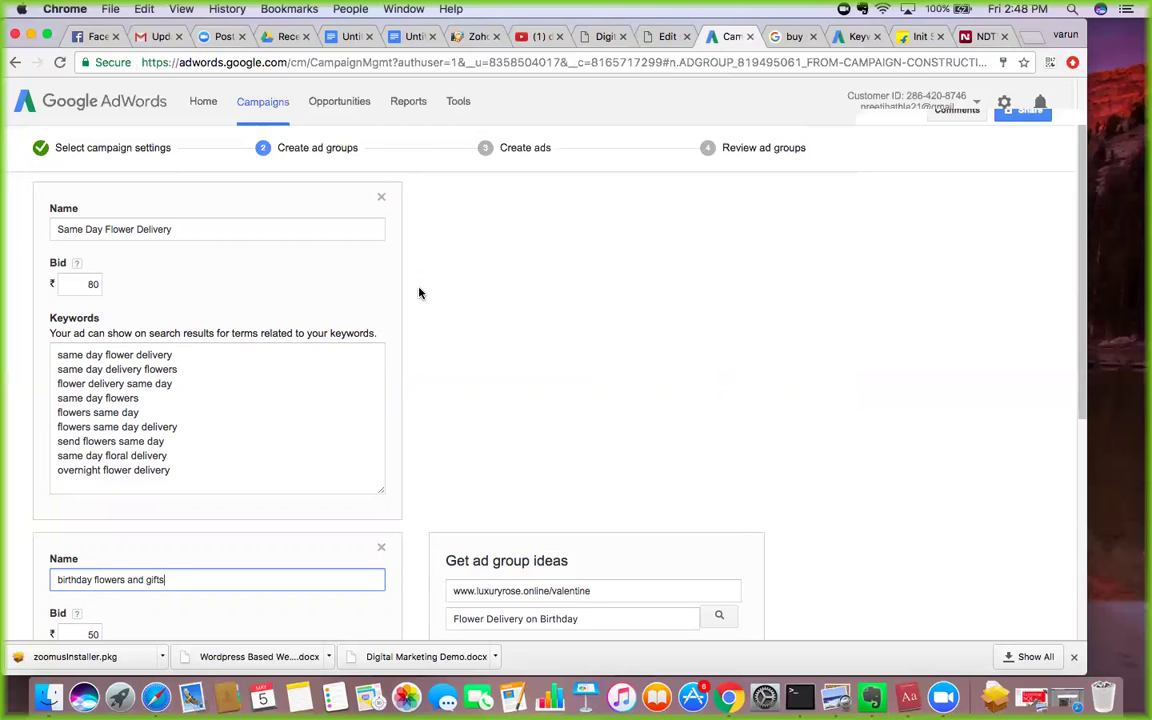
pyautogui.scroll(-10, 419, 293)
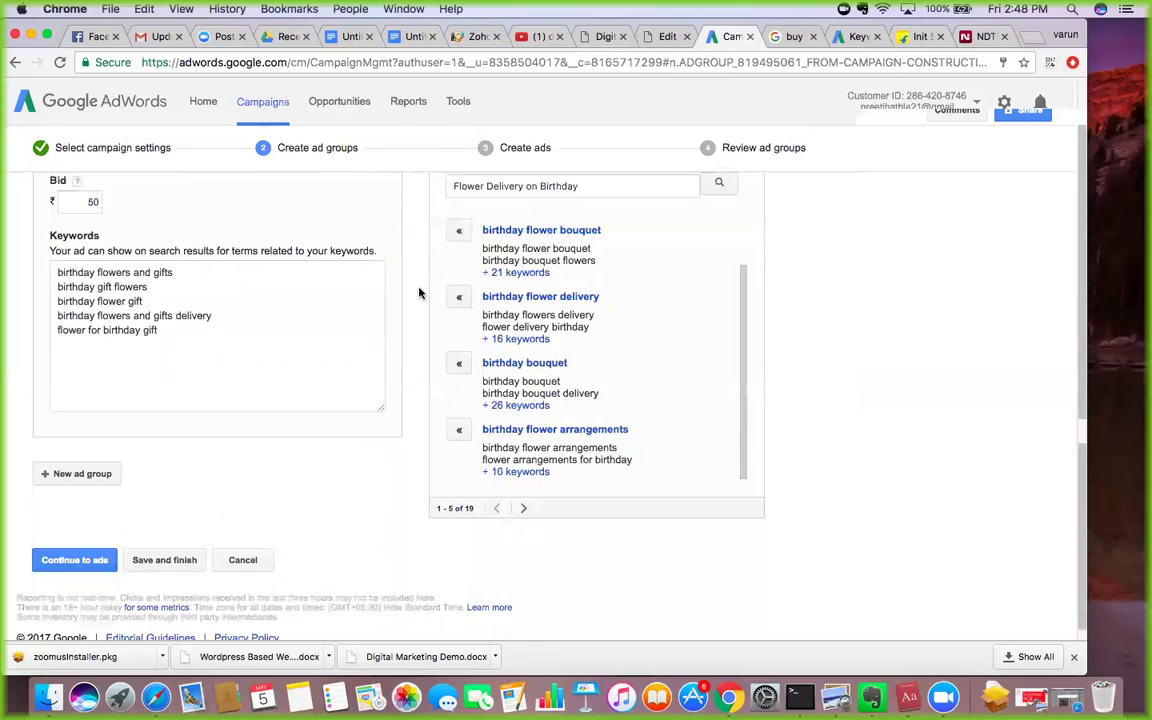
pyautogui.scroll(15, 419, 293)
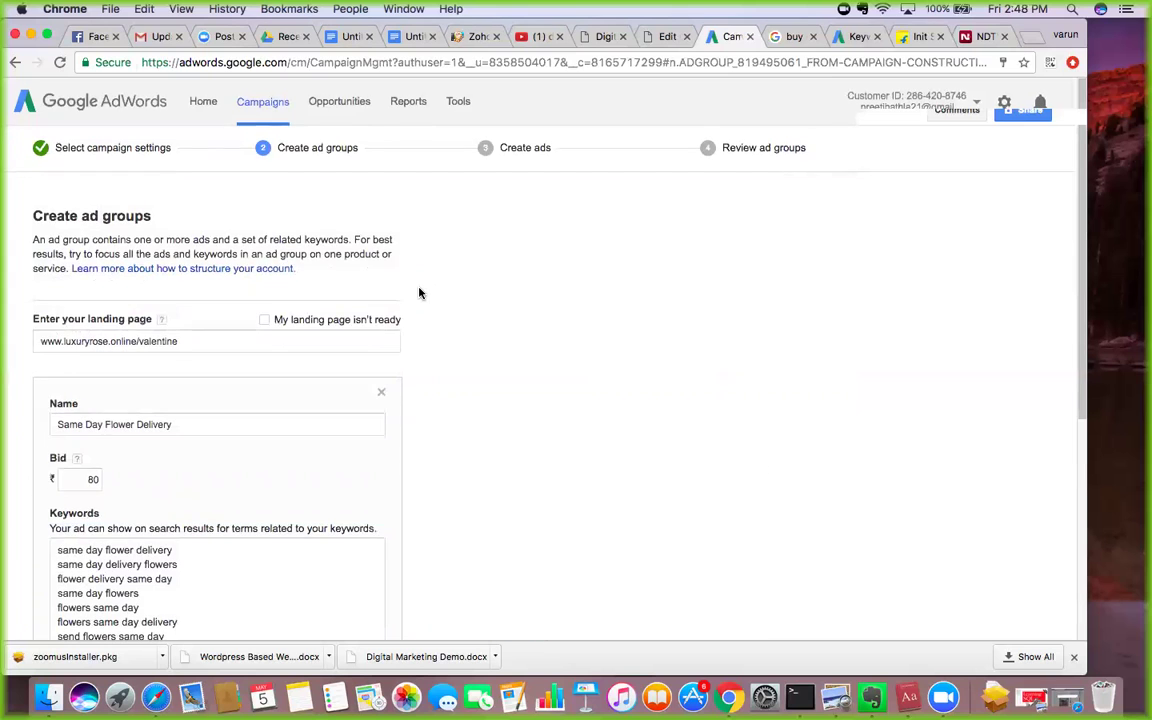
pyautogui.scroll(-3, 419, 293)
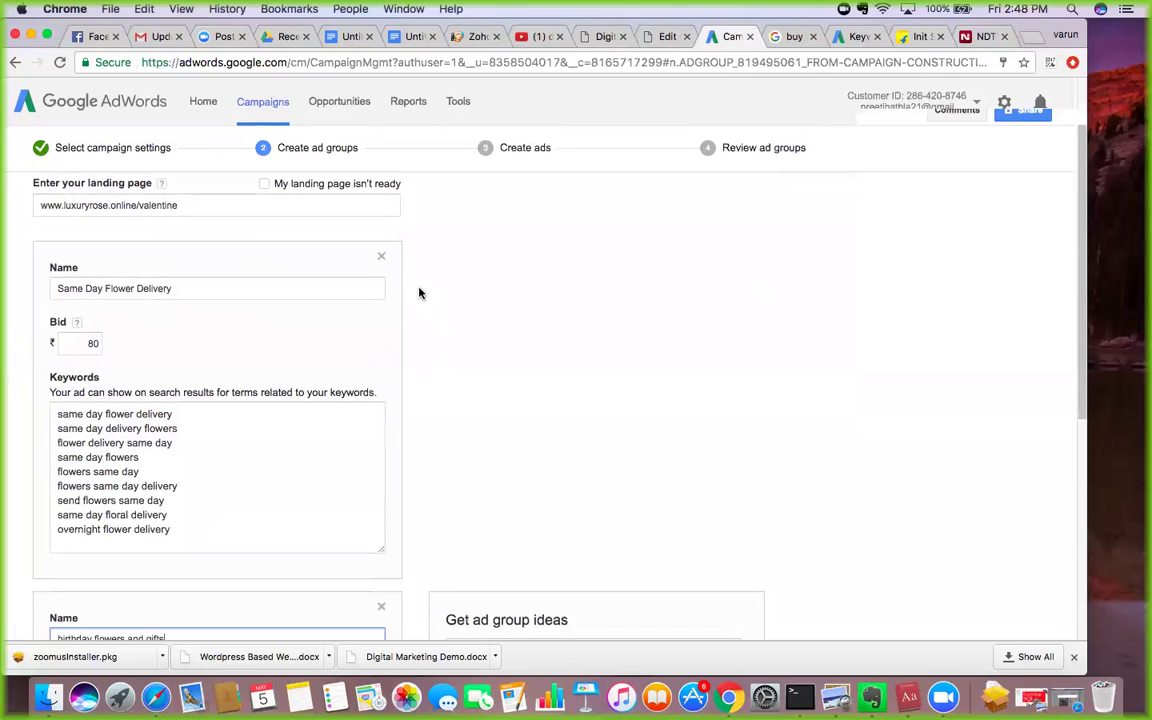
pyautogui.scroll(-4, 419, 293)
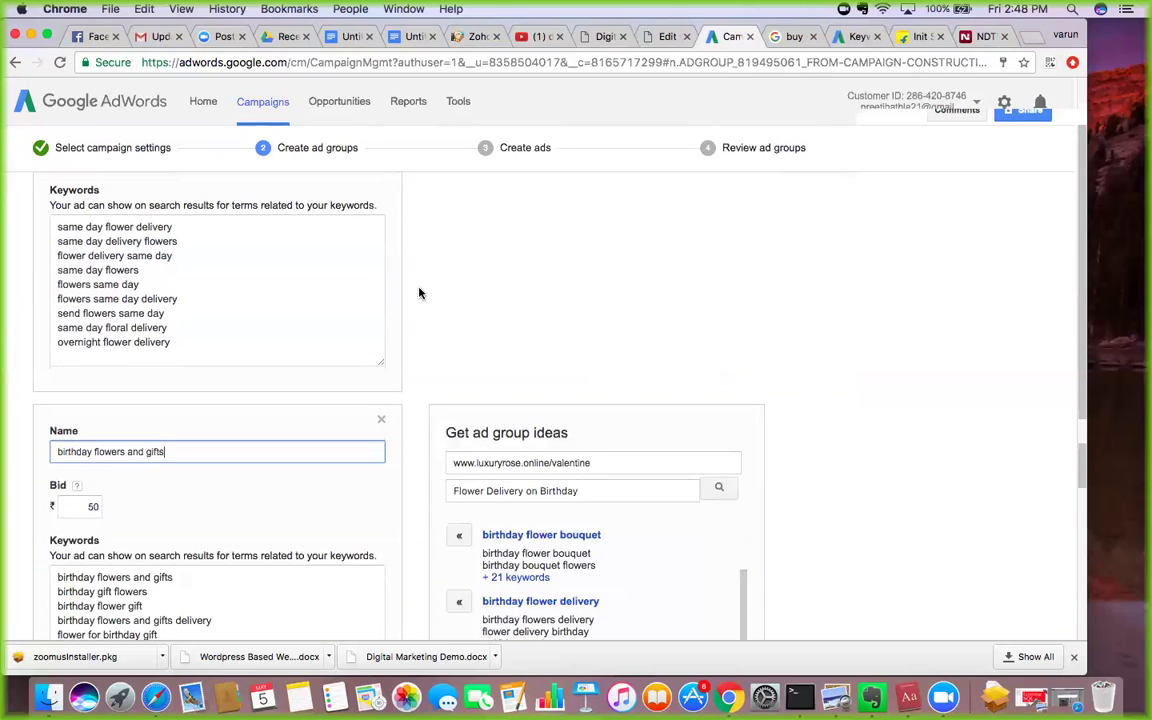
pyautogui.scroll(1, 419, 293)
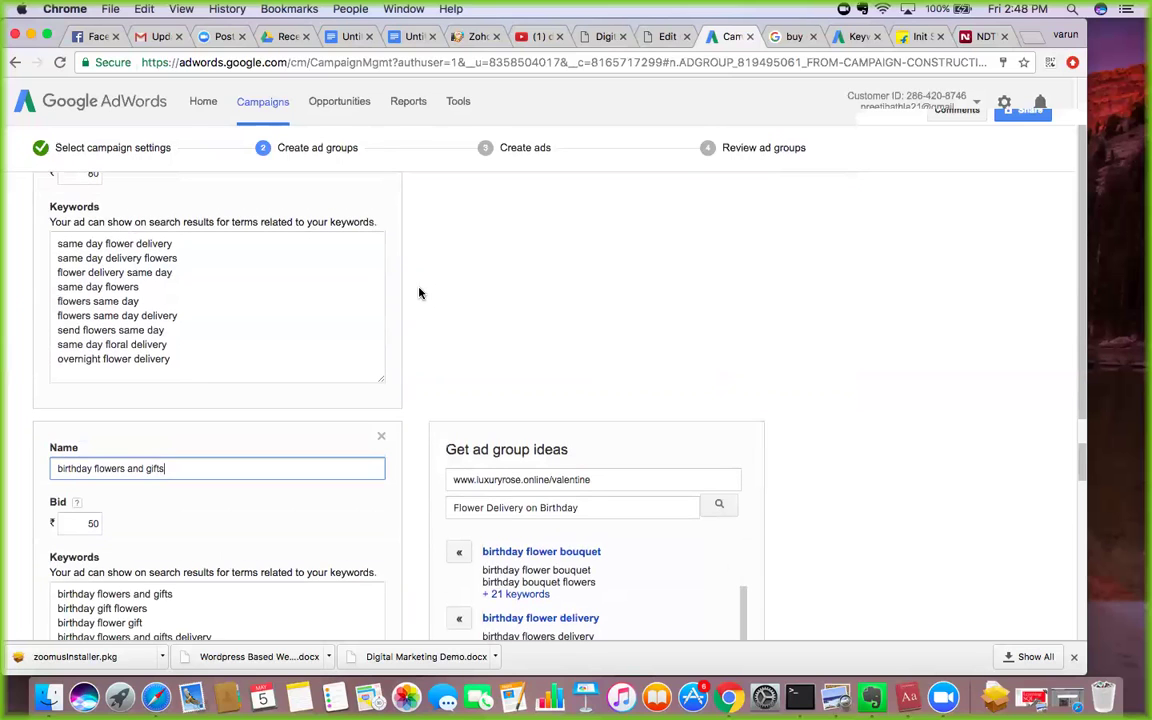
pyautogui.scroll(-4, 419, 293)
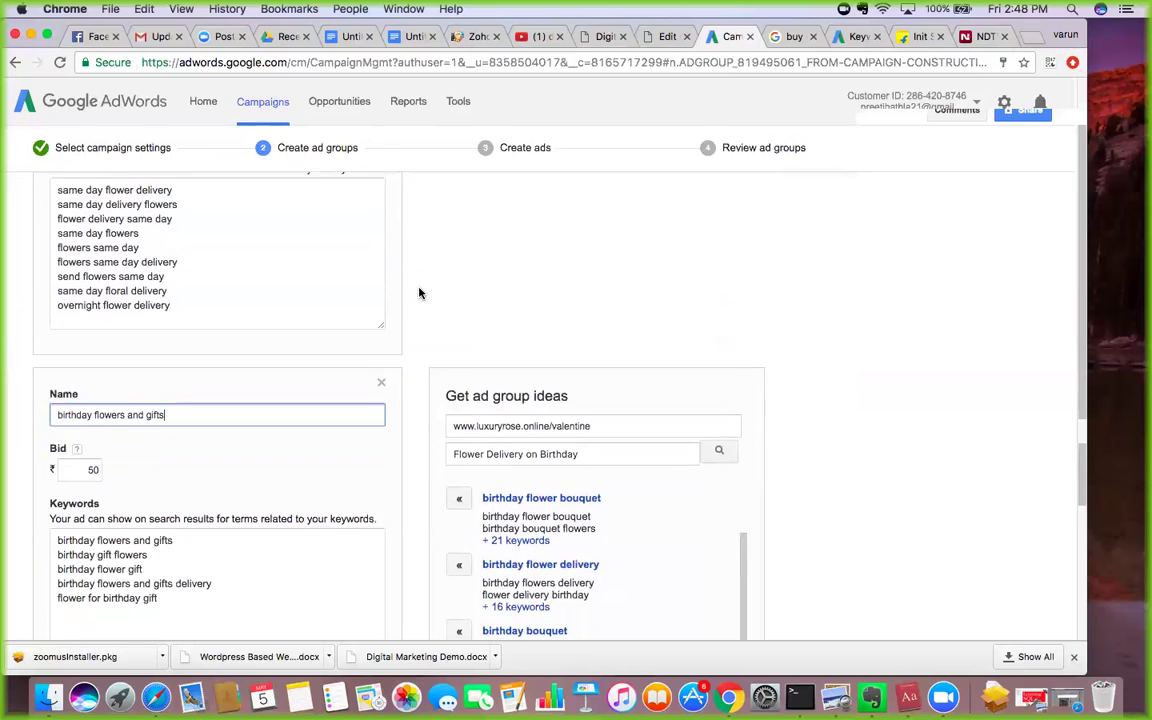
pyautogui.scroll(7, 419, 293)
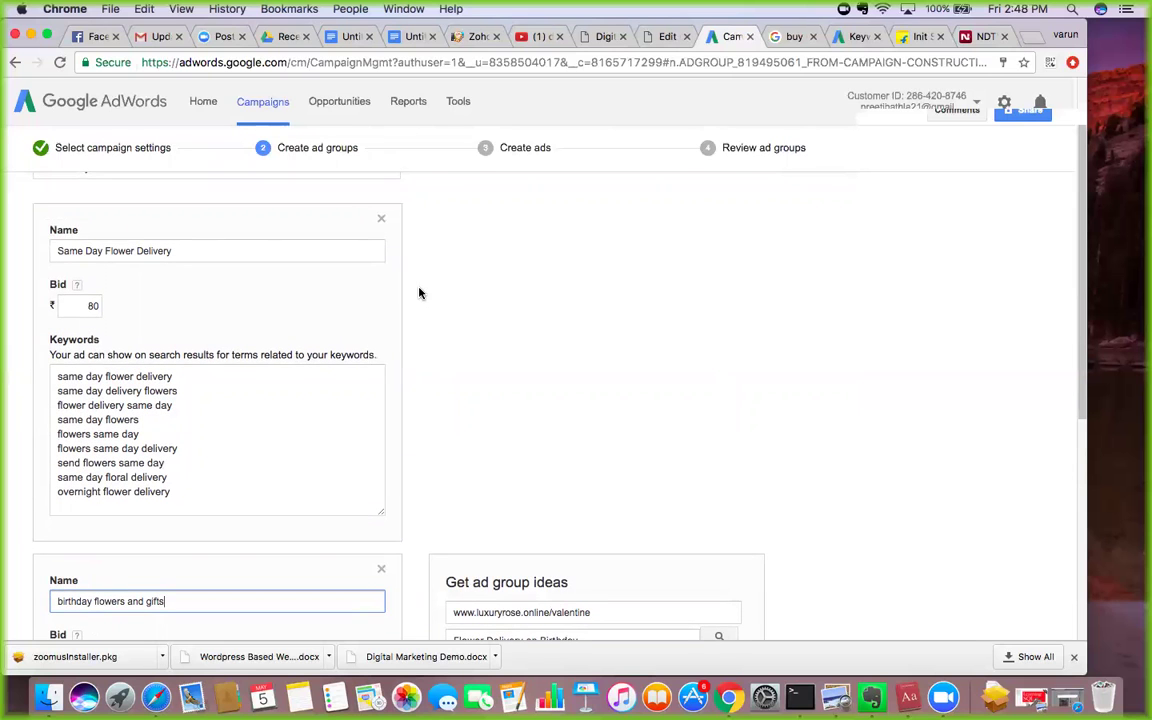
pyautogui.scroll(4, 419, 293)
pyautogui.scroll(-11, 419, 293)
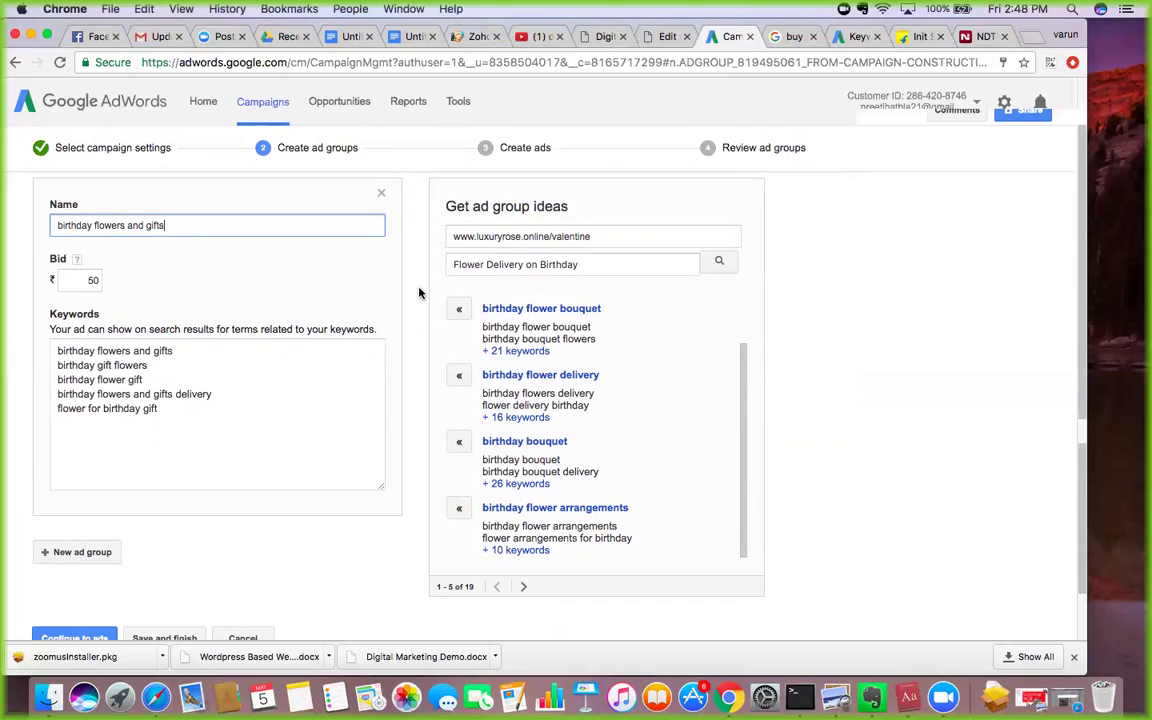
pyautogui.scroll(10, 419, 293)
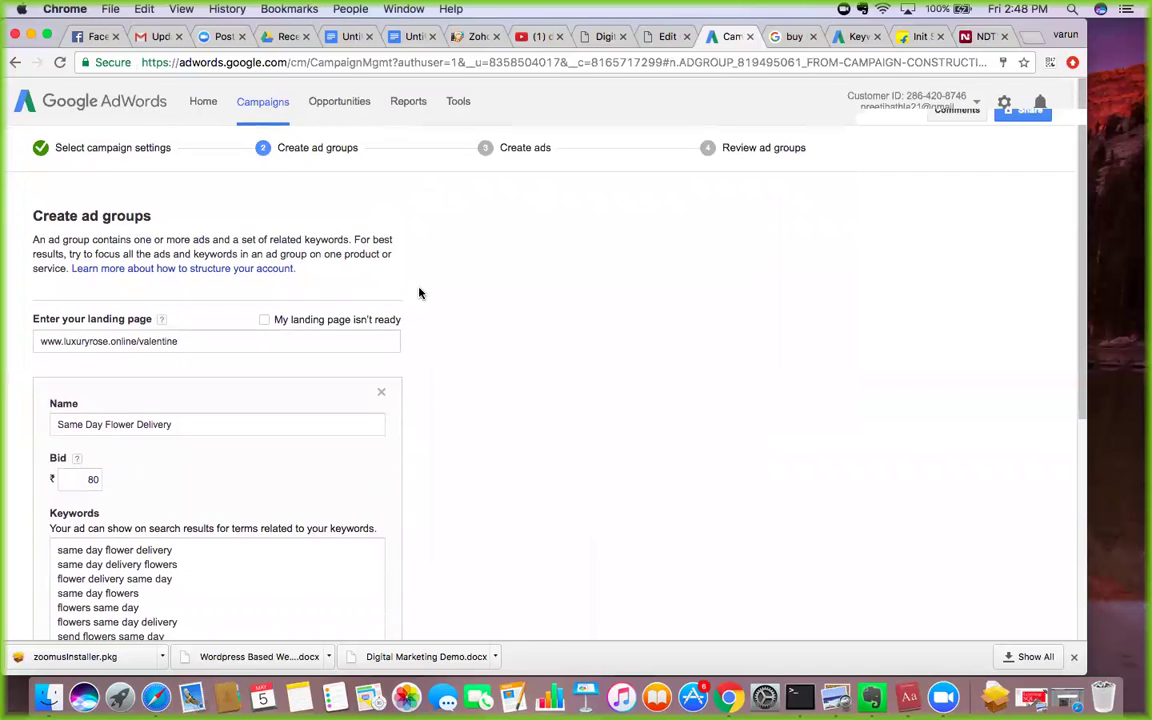
pyautogui.scroll(-10, 419, 293)
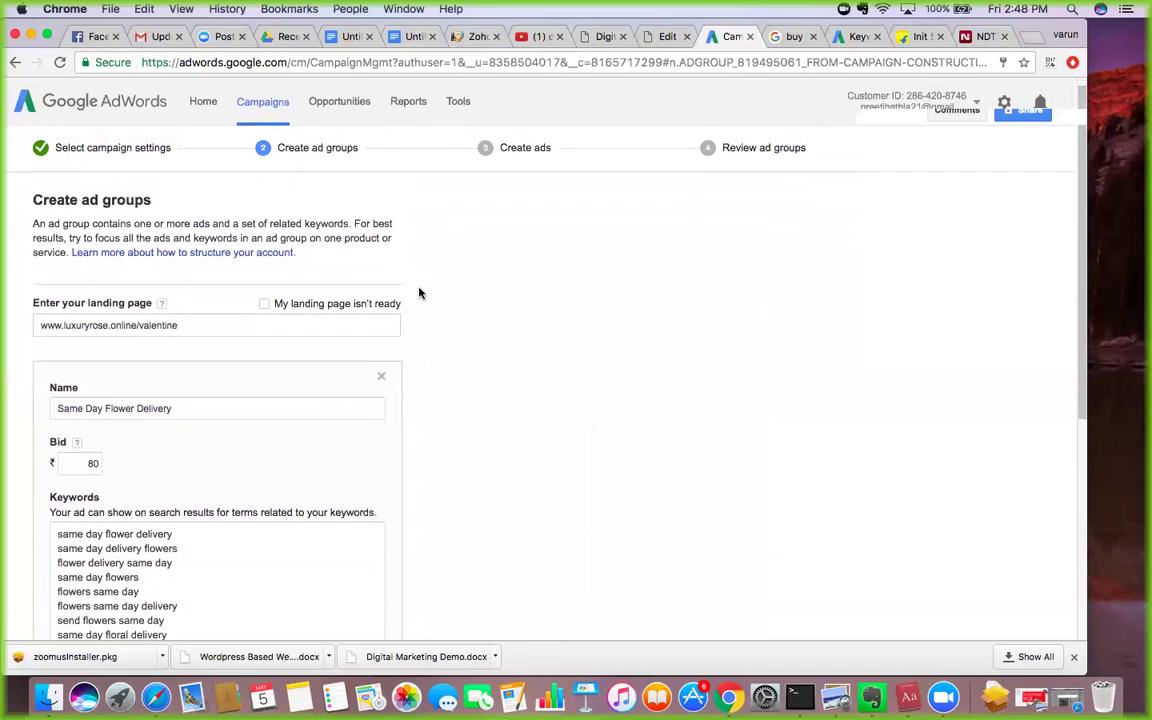
pyautogui.scroll(-3, 419, 293)
pyautogui.scroll(7, 419, 293)
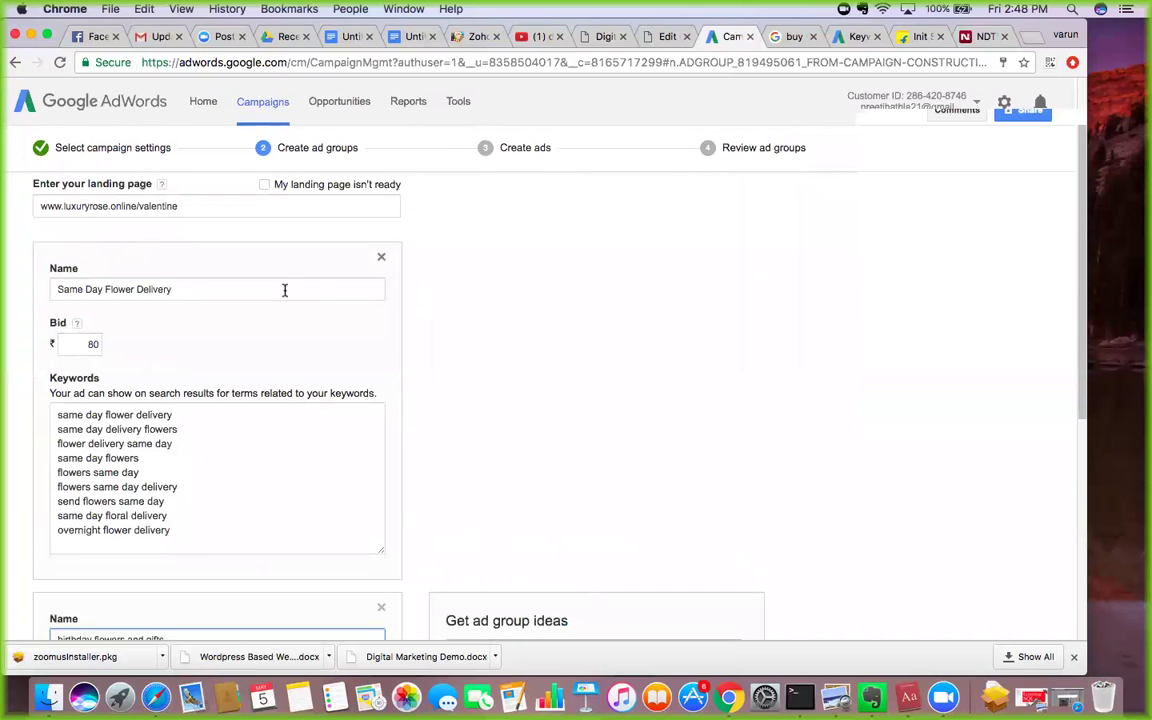
pyautogui.scroll(-3, 508, 443)
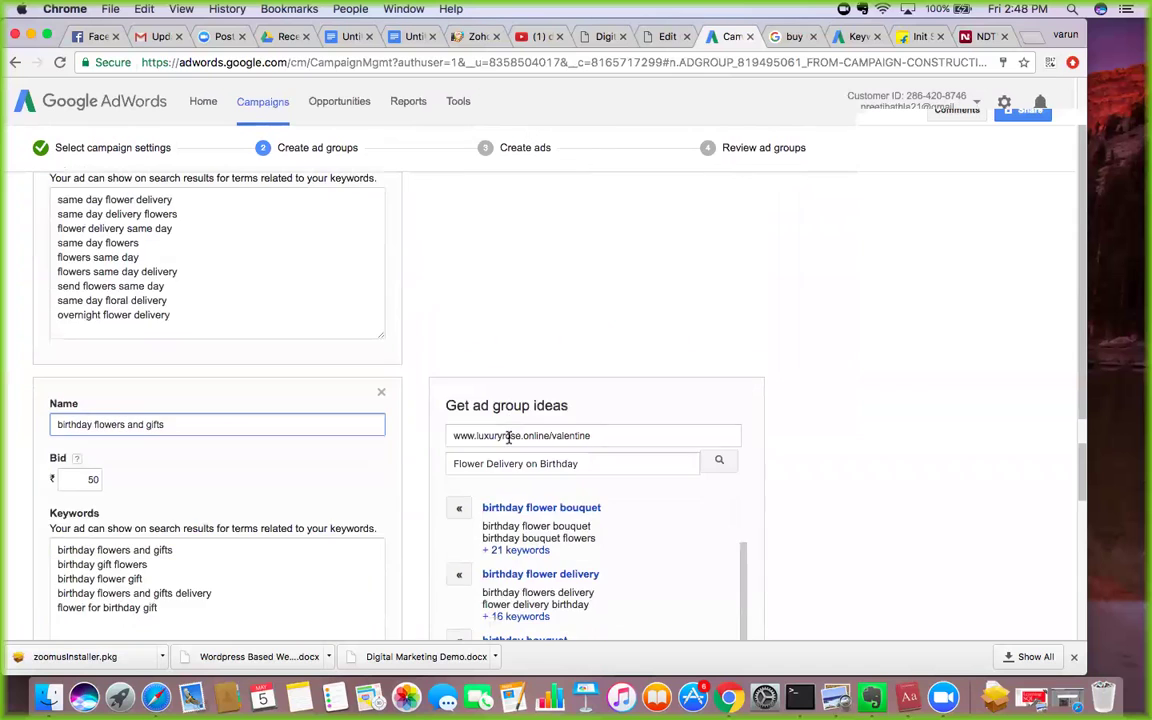
pyautogui.scroll(-3, 508, 443)
pyautogui.scroll(3, 508, 437)
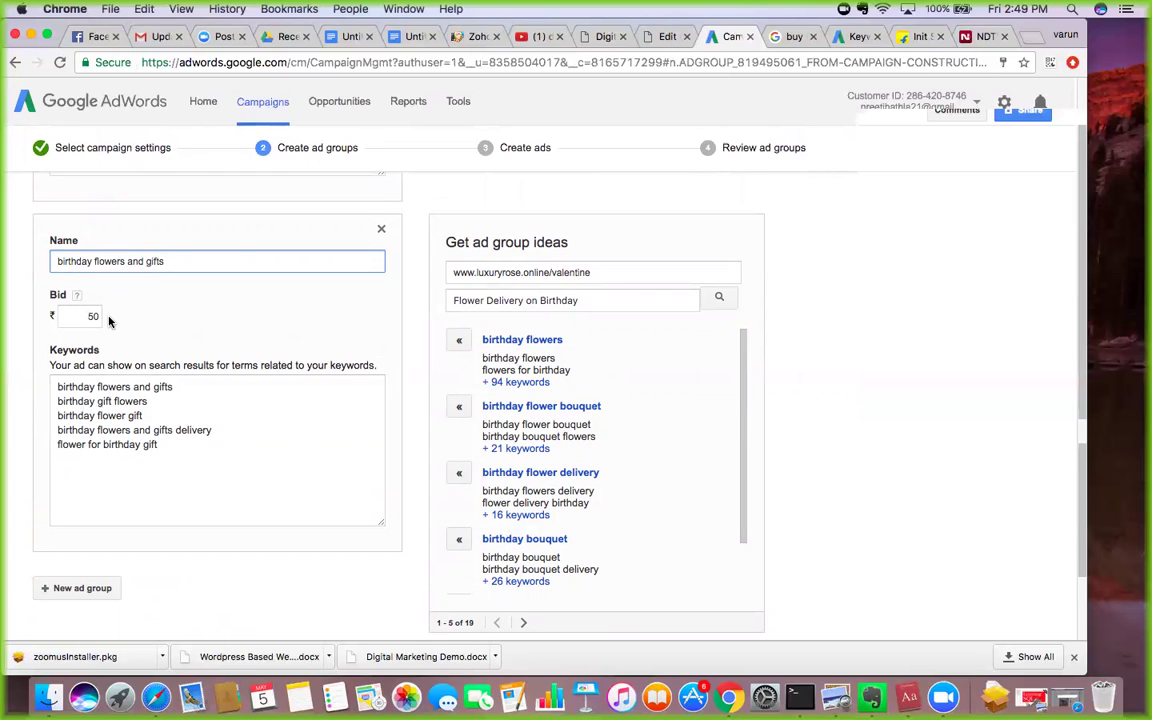
pyautogui.scroll(5, 194, 375)
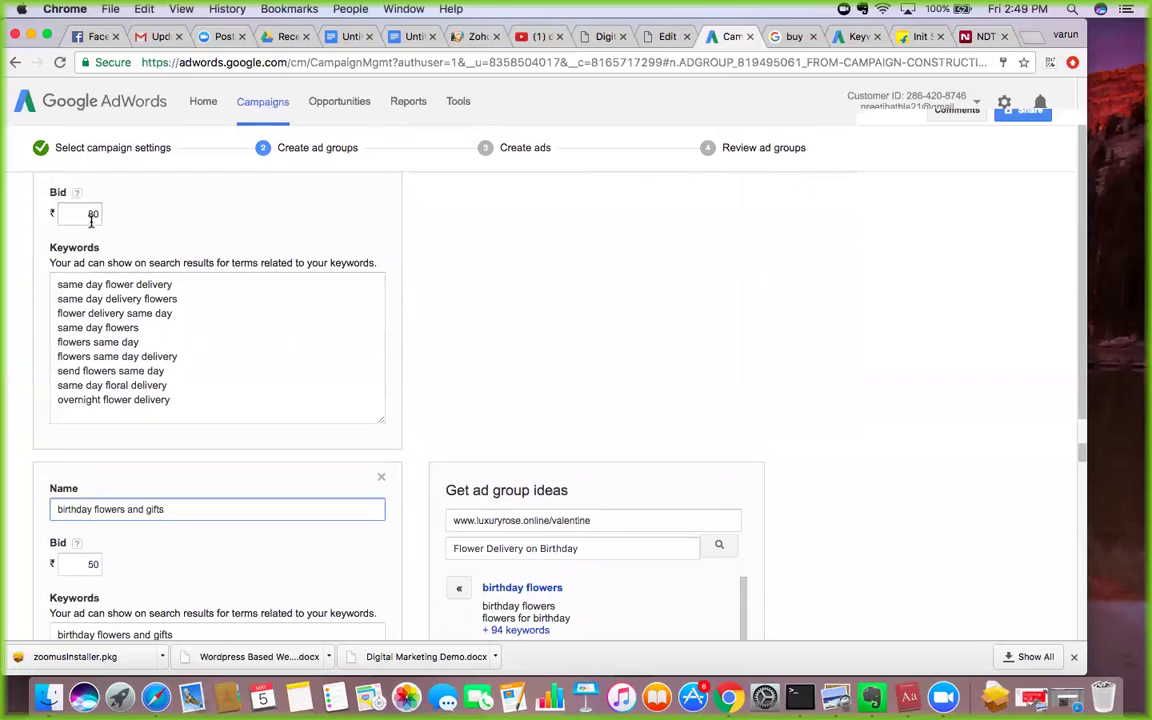
# - Set the Same Day Flower Delivery bid back to 100
pyautogui.doubleClick(90, 214)
pyautogui.write('1')
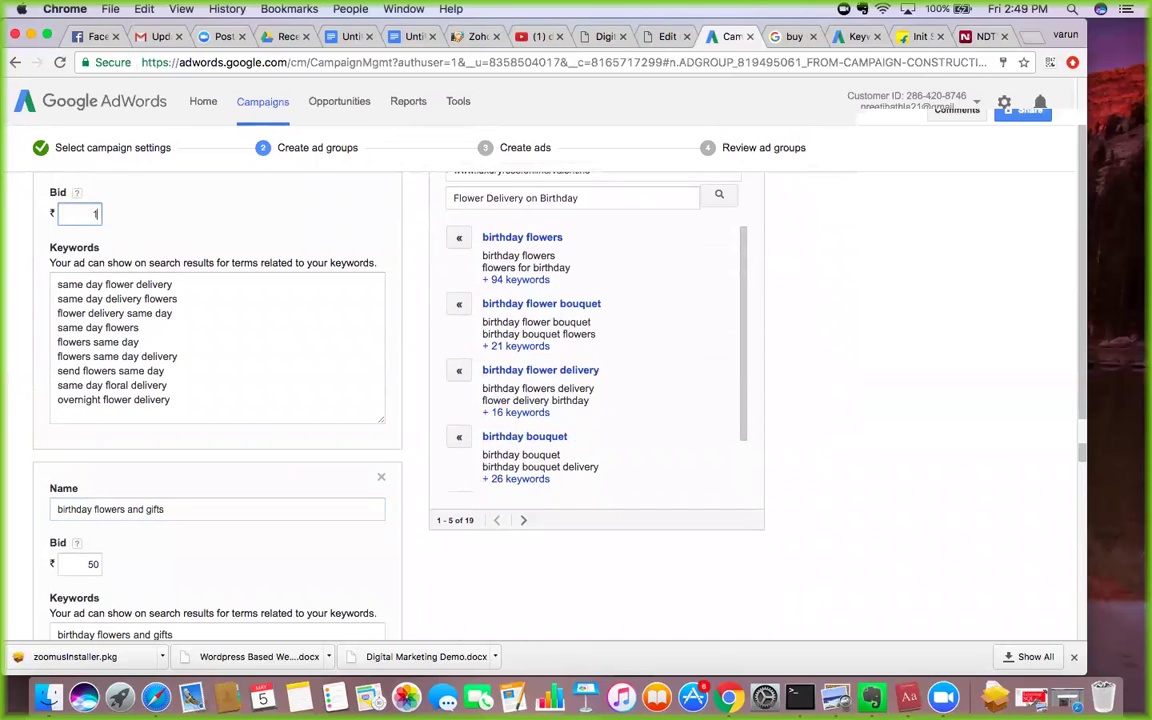
pyautogui.write('00')
pyautogui.click(420, 460)
pyautogui.scroll(-5, 420, 460)
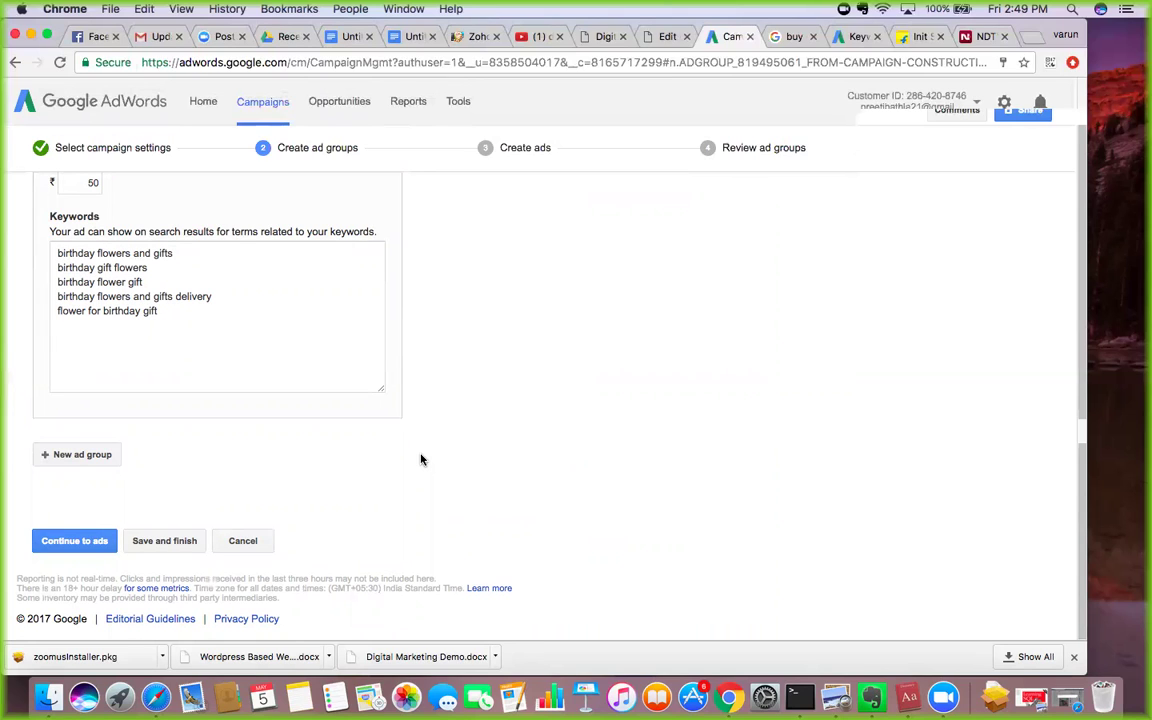
# - Add another ad group, Ad group #4, to the campaign
pyautogui.click(76, 455)
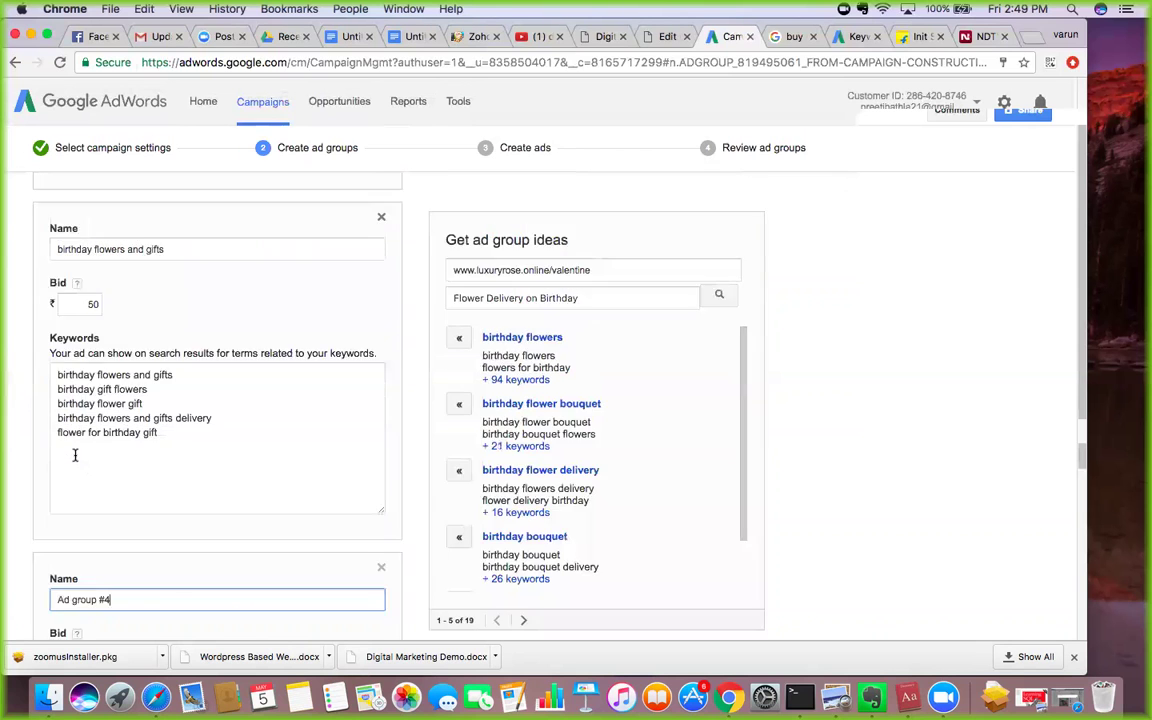
pyautogui.scroll(-3, 455, 535)
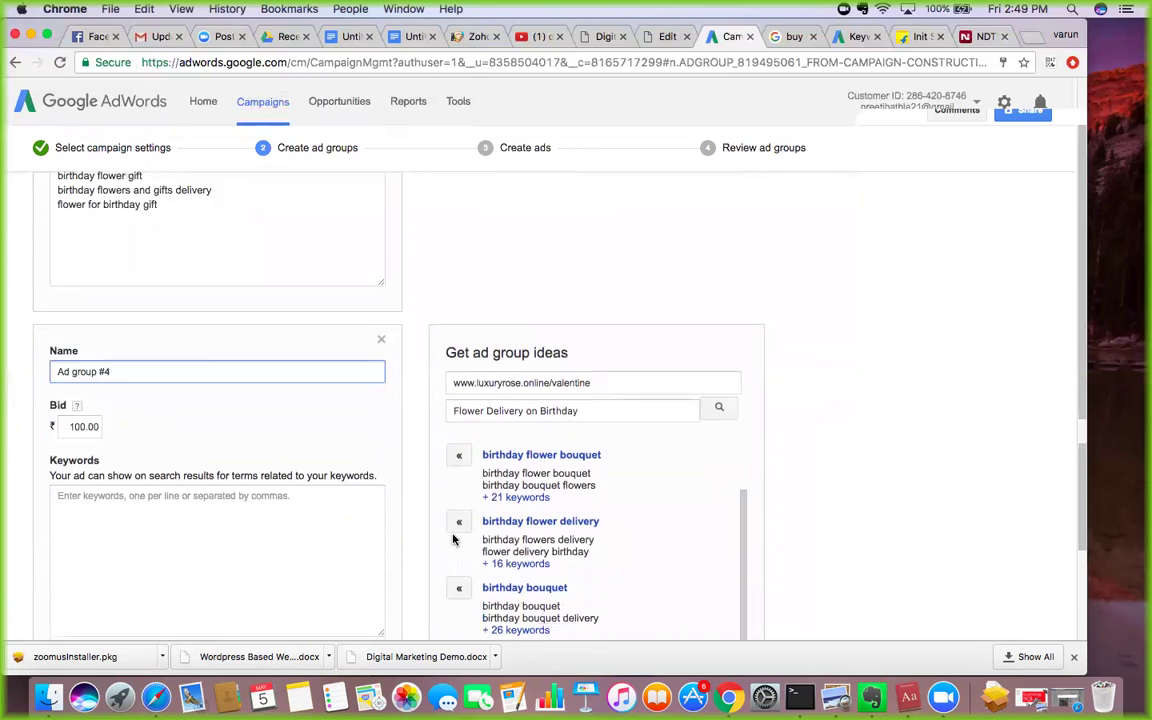
pyautogui.scroll(3, 455, 535)
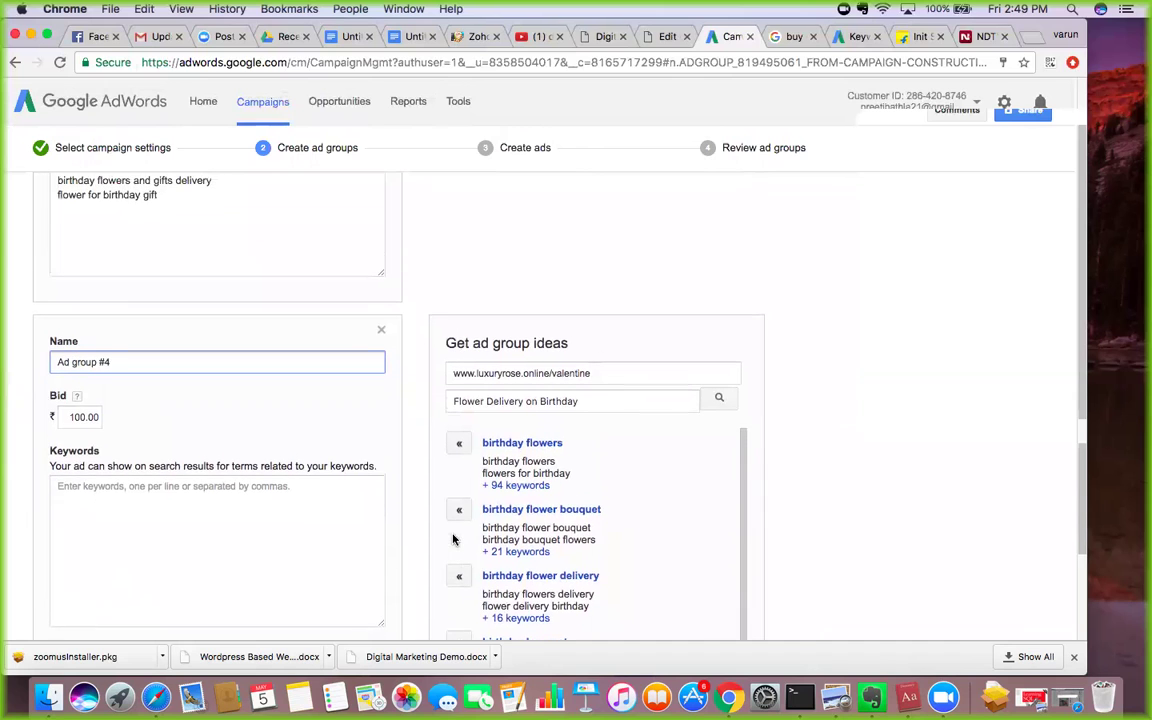
# - Replace the birthday search with 'Valentine Cards' and list its ad group ideas
pyautogui.moveTo(607, 412); pyautogui.dragTo(408, 405)
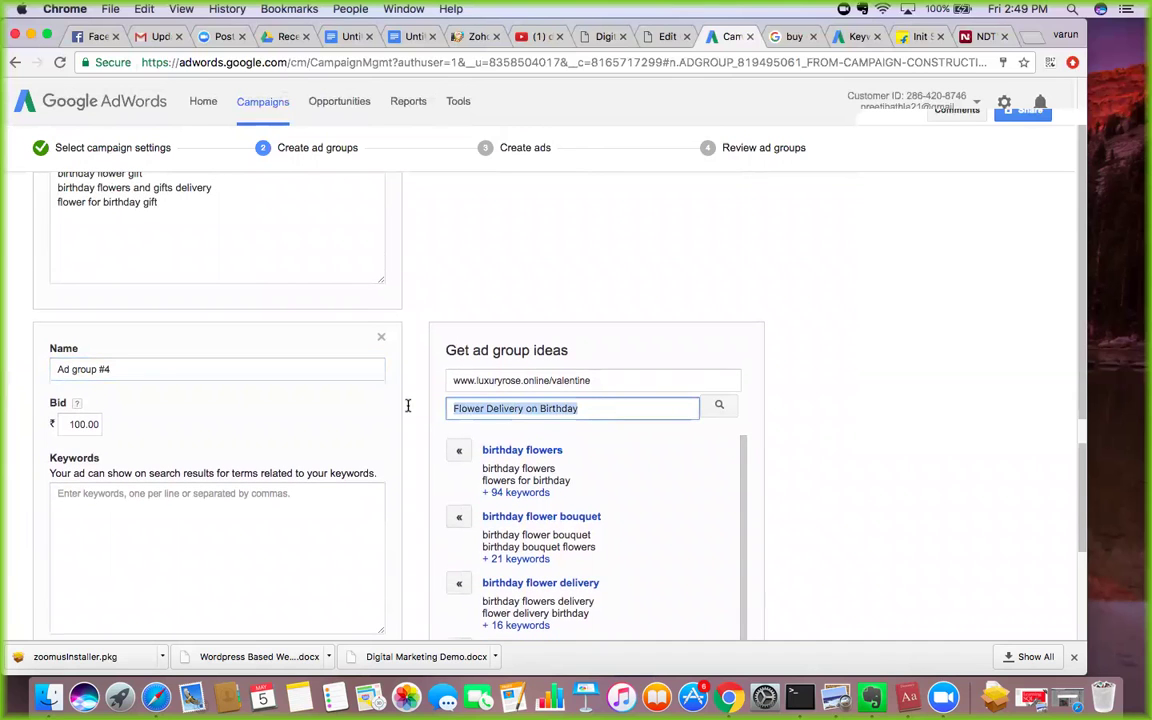
pyautogui.press('BackSpace')
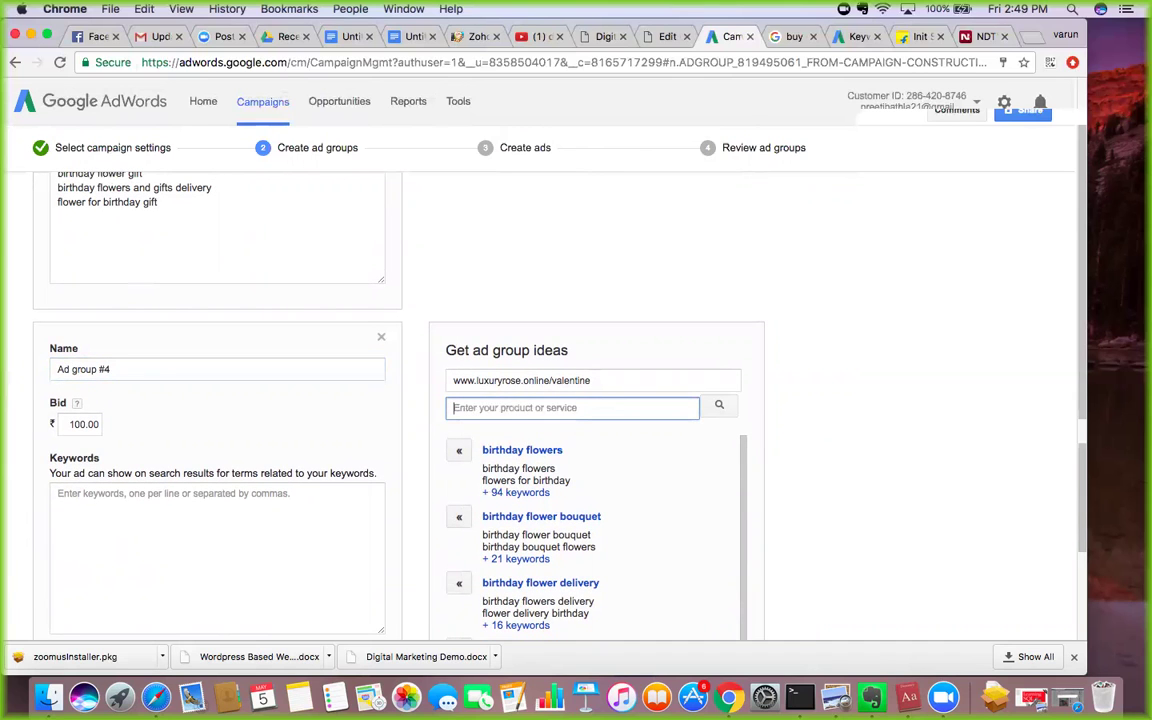
pyautogui.write('valentine')
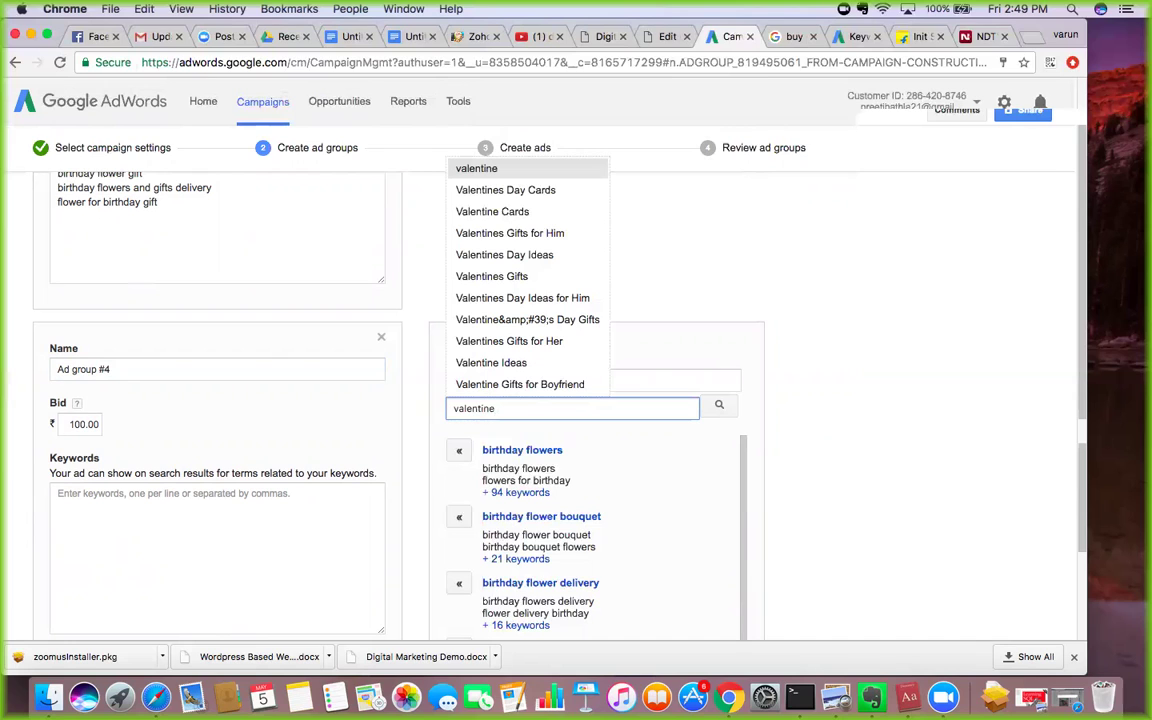
pyautogui.click(540, 218)
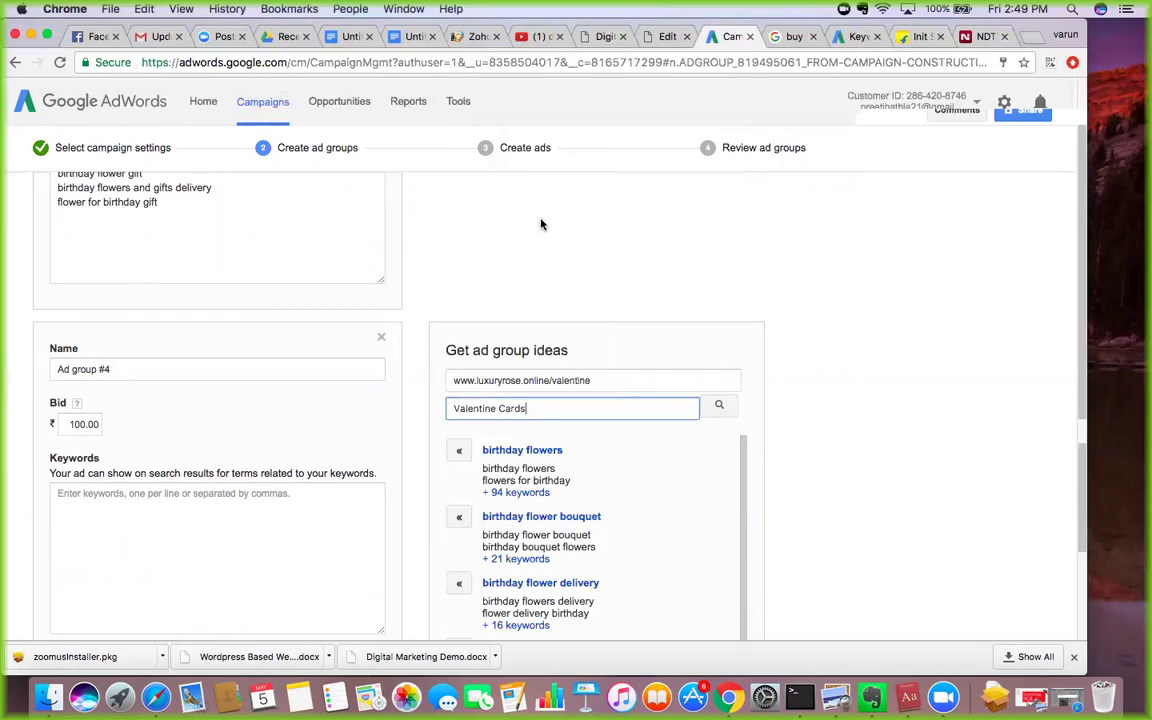
pyautogui.click(721, 406)
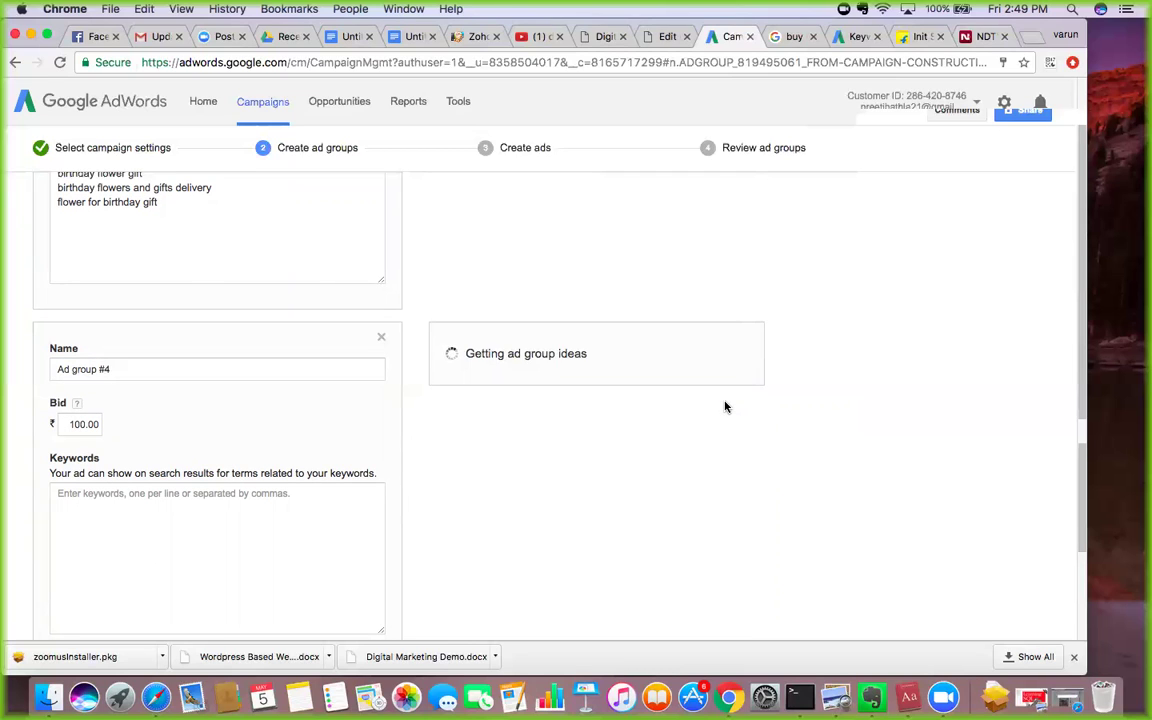
pyautogui.scroll(-2, 674, 486)
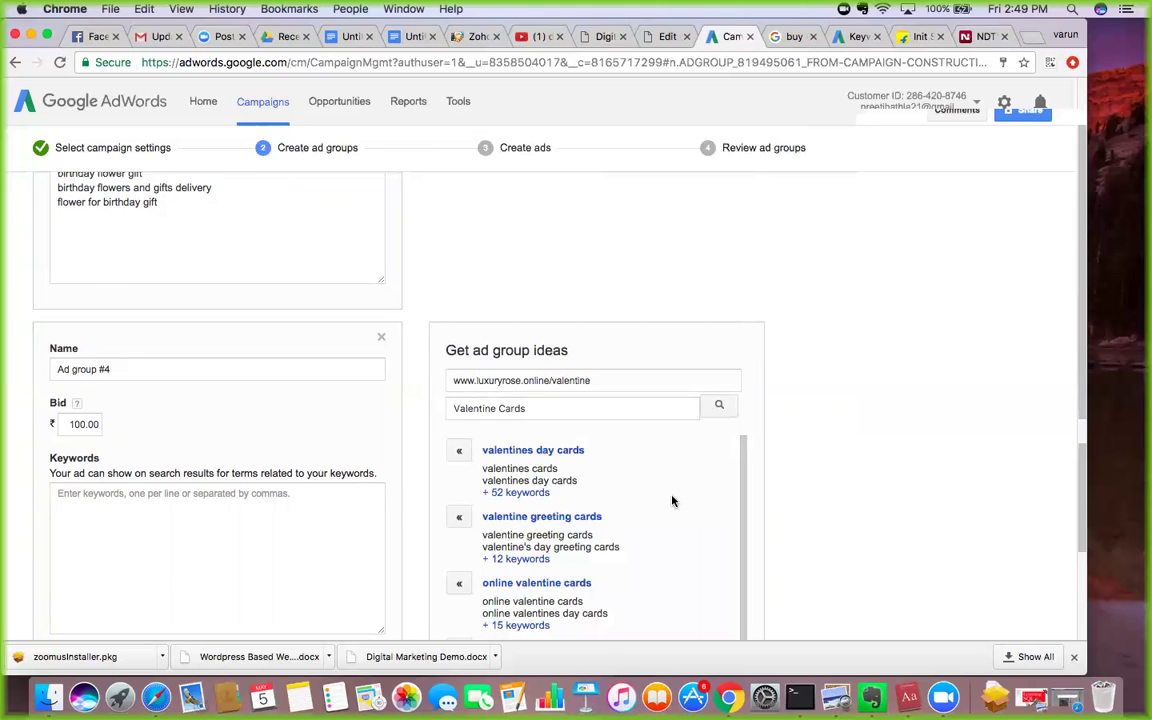
pyautogui.scroll(1, 672, 500)
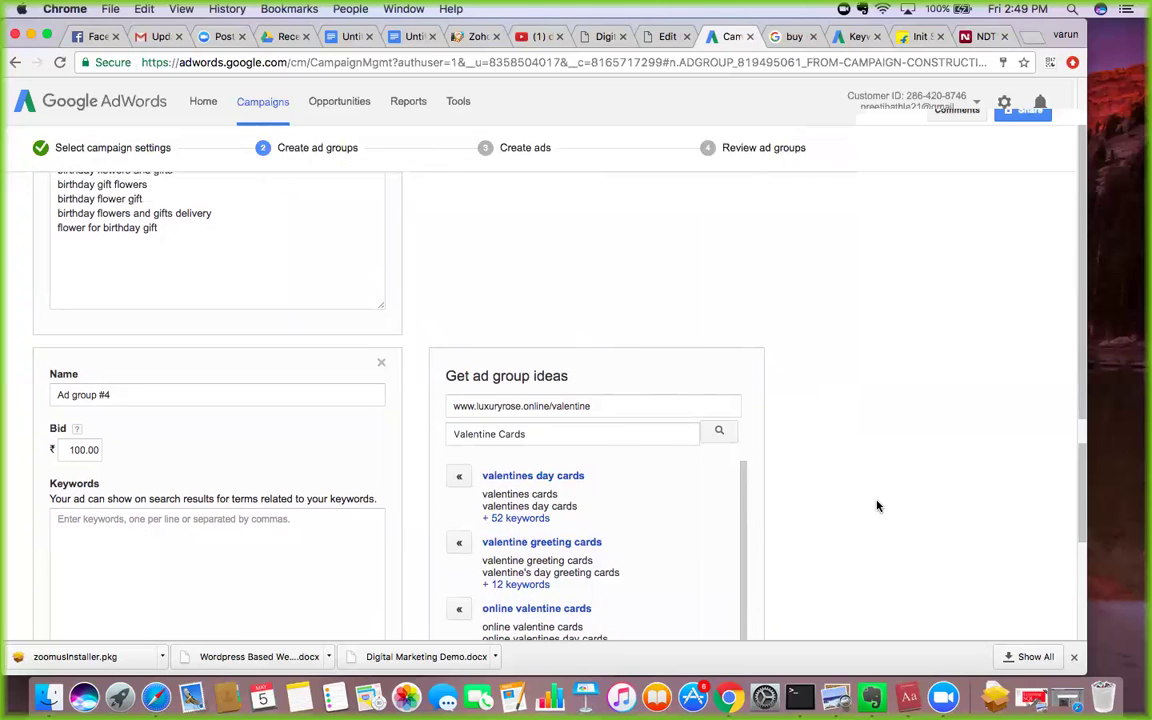
pyautogui.scroll(-3, 877, 505)
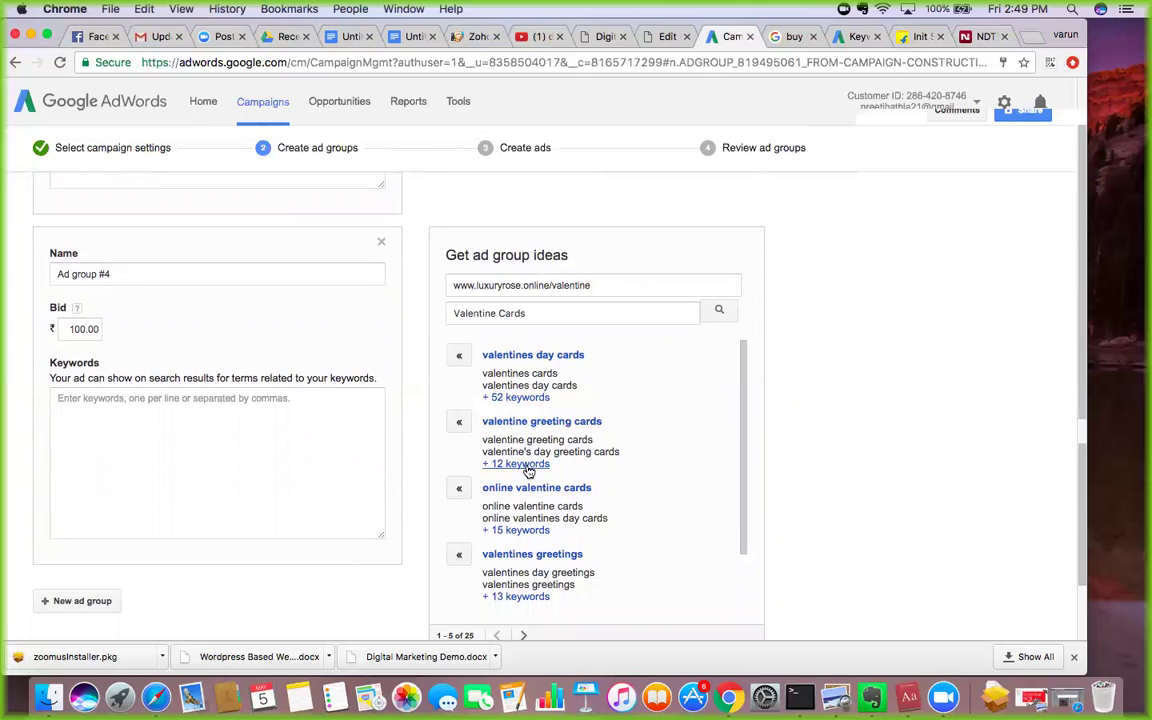
# - Add the valentine greeting cards idea with five keywords, including lovers day greeting cards and valentine card wishes
pyautogui.click(527, 467)
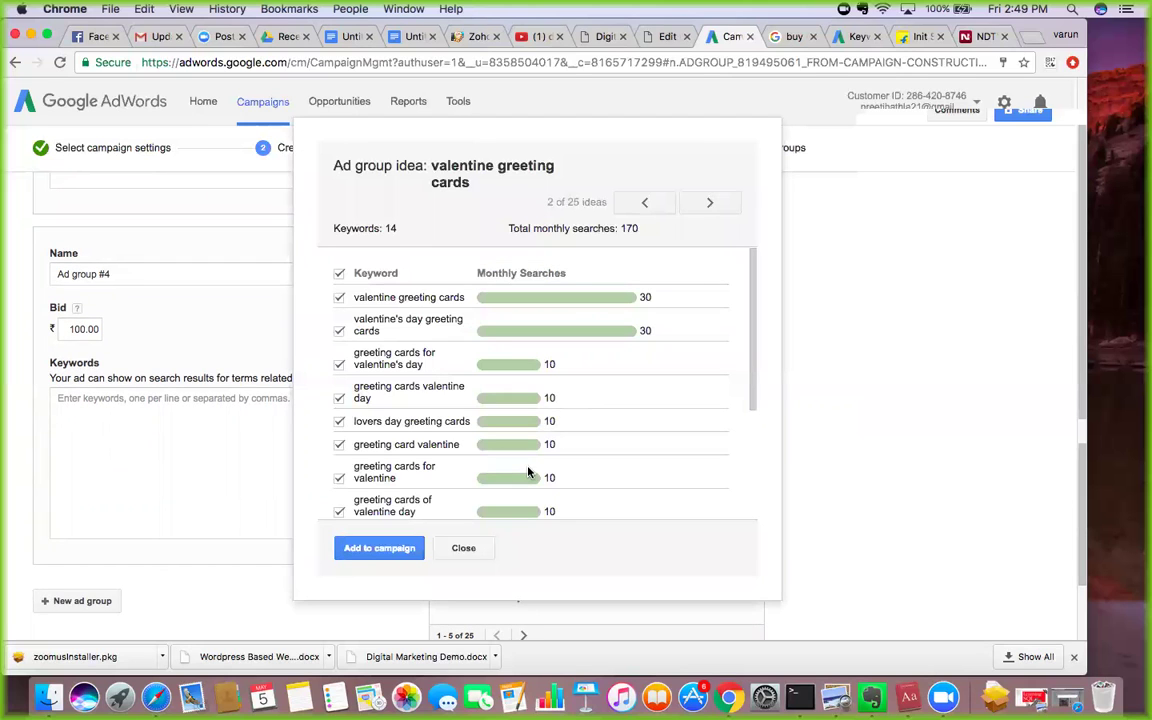
pyautogui.click(340, 274)
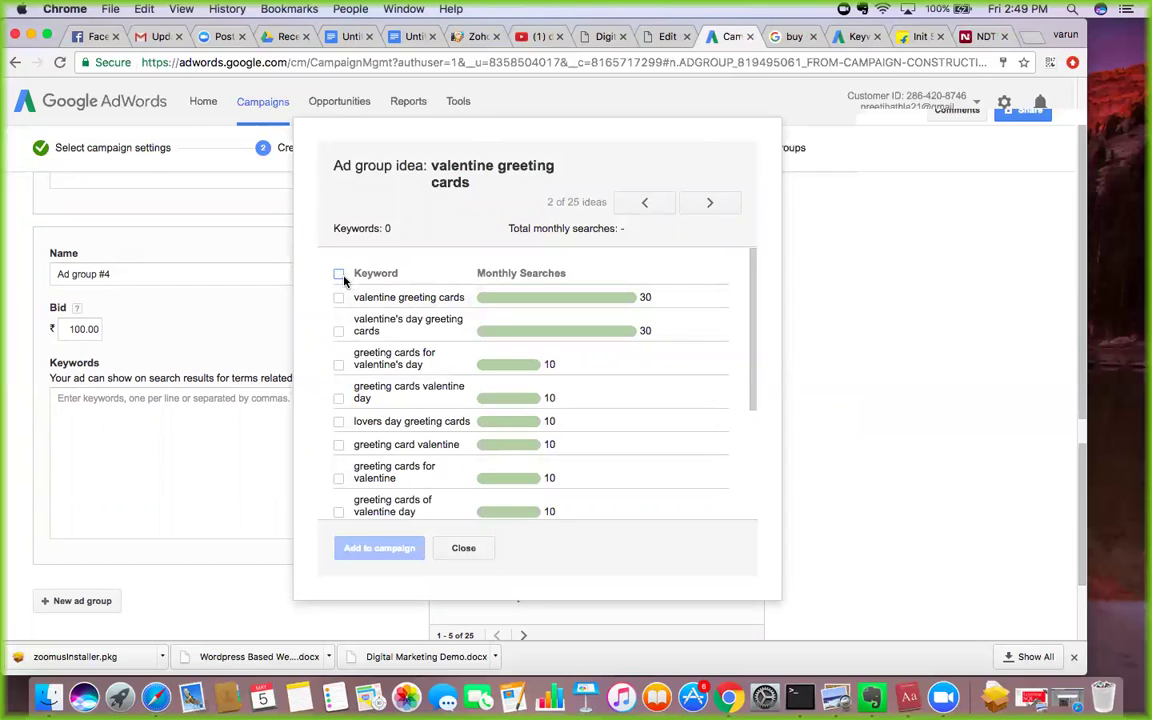
pyautogui.click(339, 299)
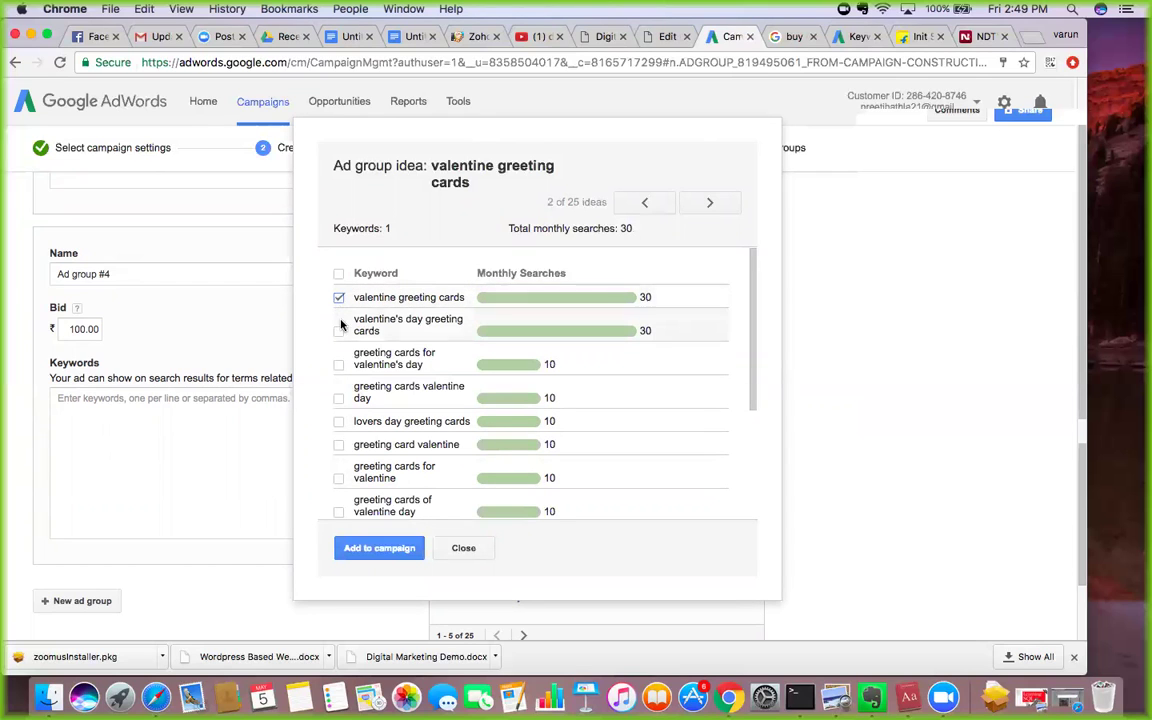
pyautogui.click(340, 331)
pyautogui.click(340, 365)
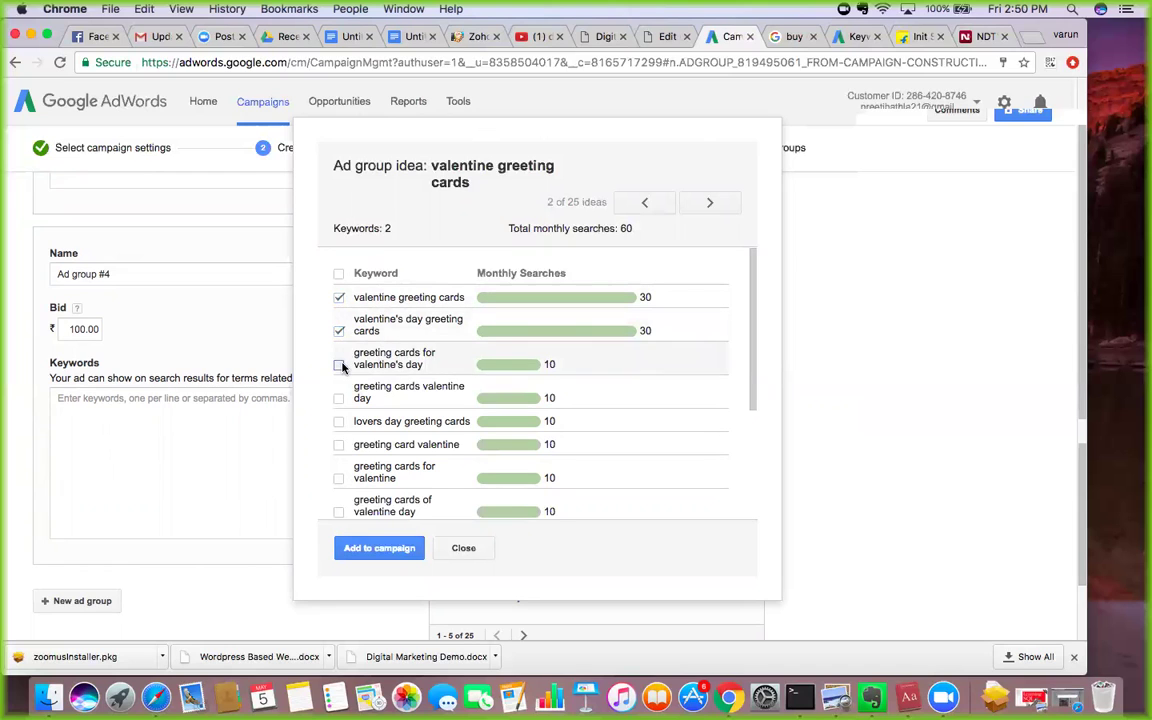
pyautogui.click(341, 421)
pyautogui.scroll(-1, 380, 470)
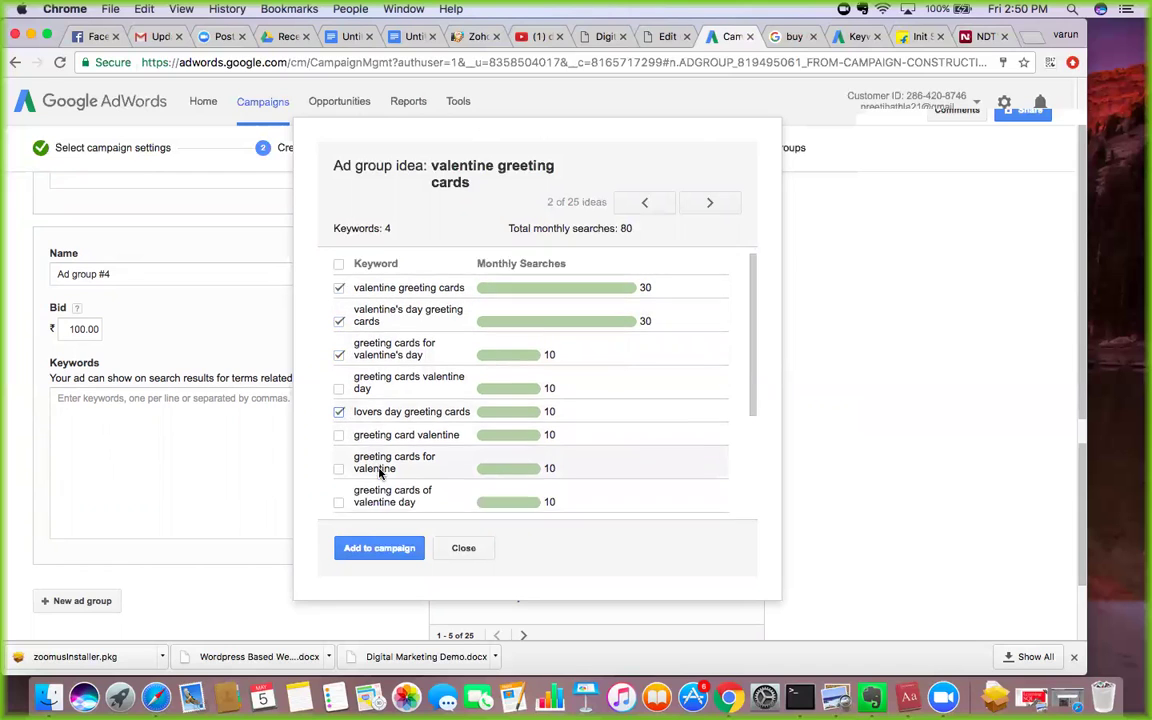
pyautogui.scroll(-5, 380, 472)
pyautogui.click(340, 454)
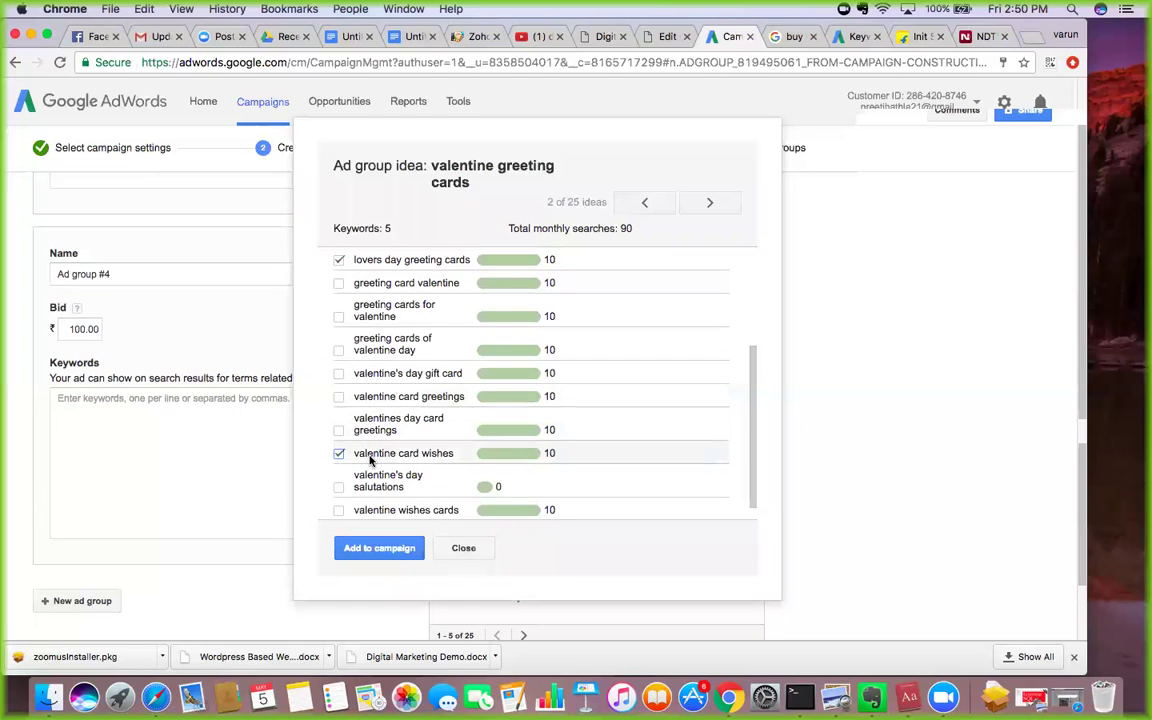
pyautogui.scroll(-3, 370, 459)
pyautogui.click(379, 402)
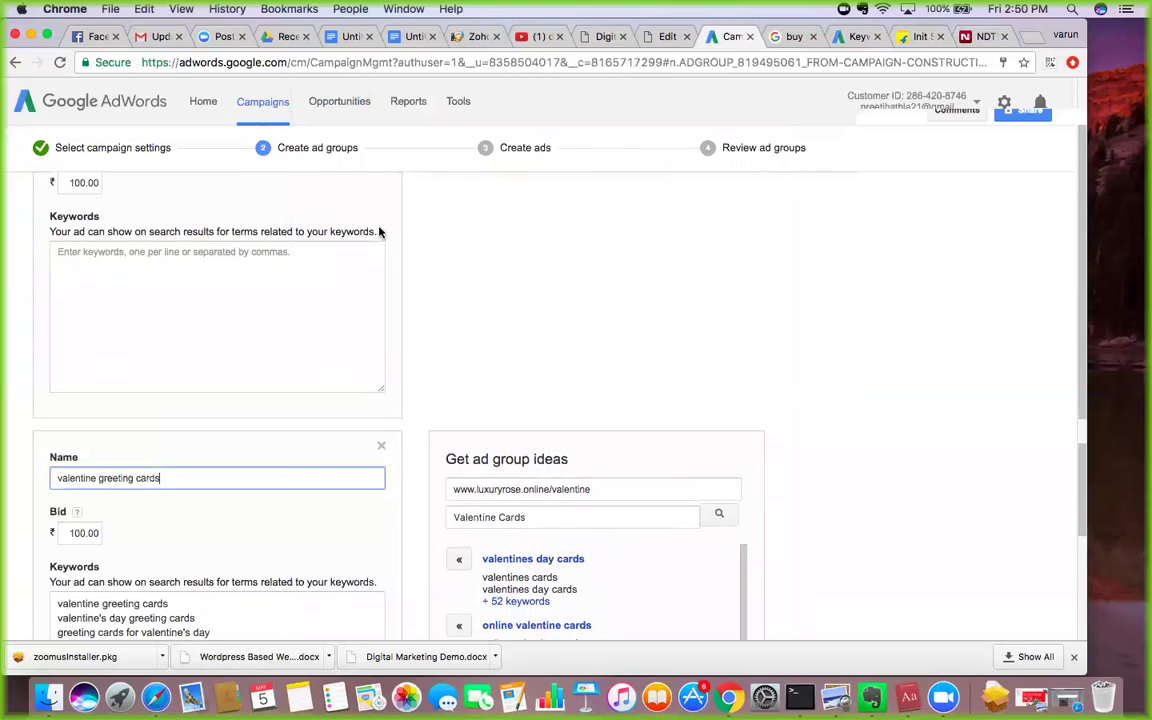
# - Delete the empty Ad group #4 and set the valentine greeting cards bid to 80
pyautogui.scroll(3, 379, 232)
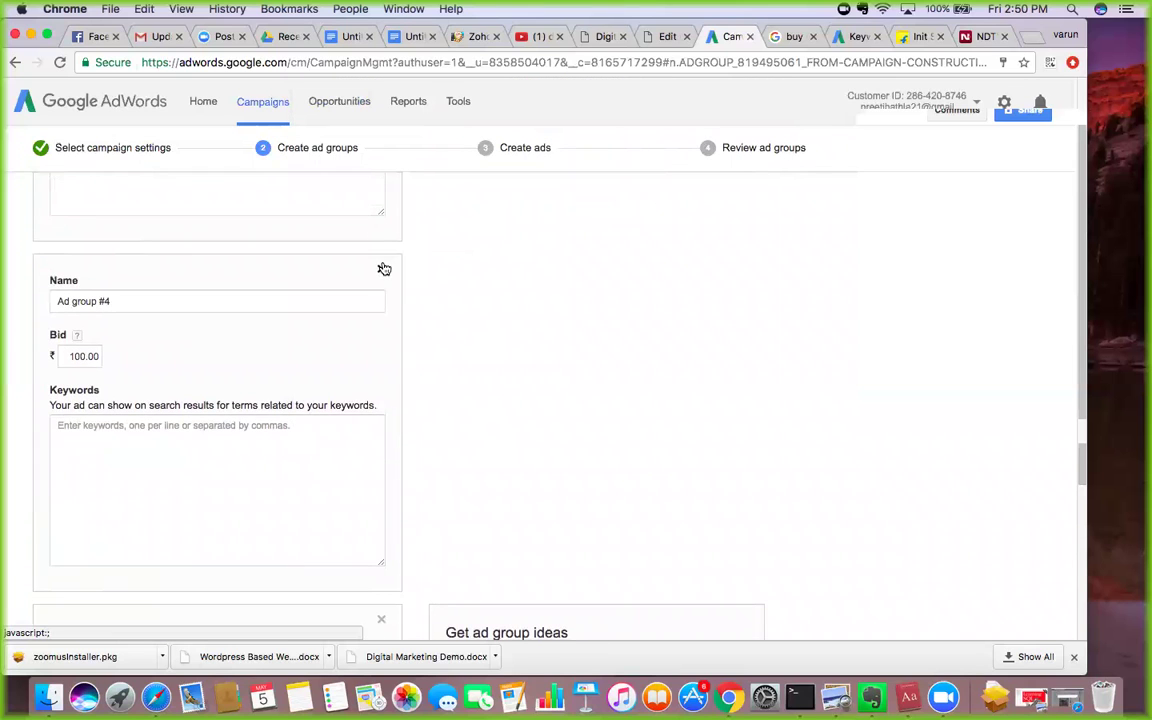
pyautogui.click(382, 268)
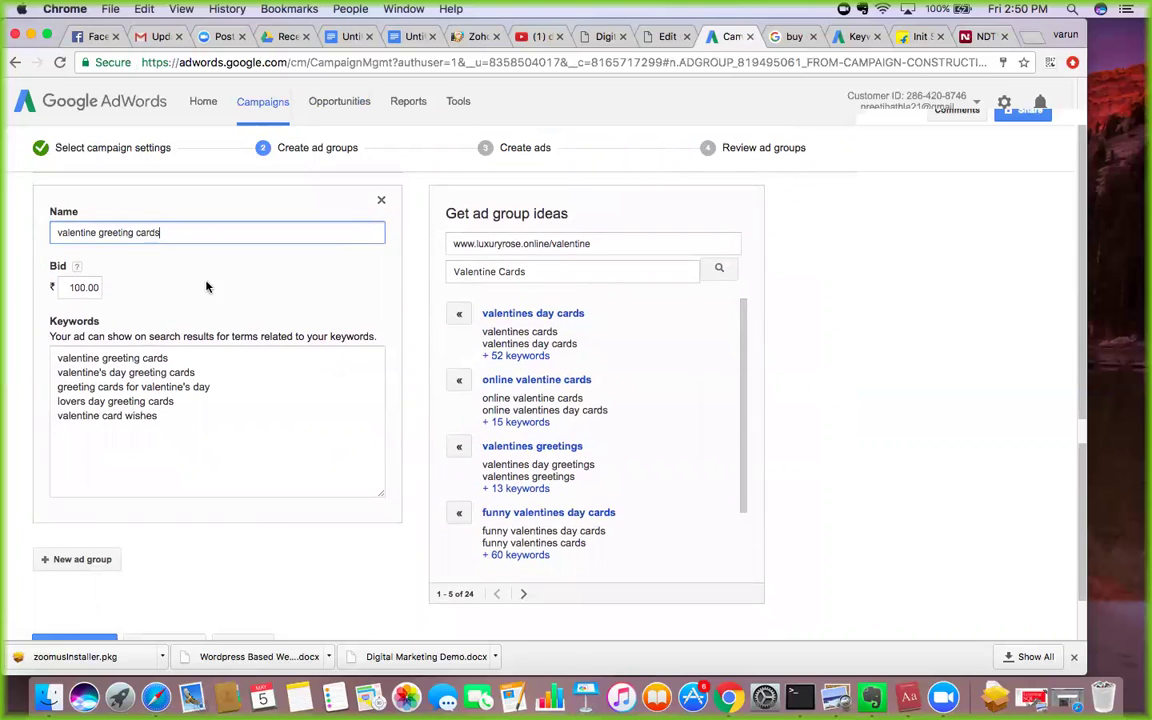
pyautogui.press('Tab')
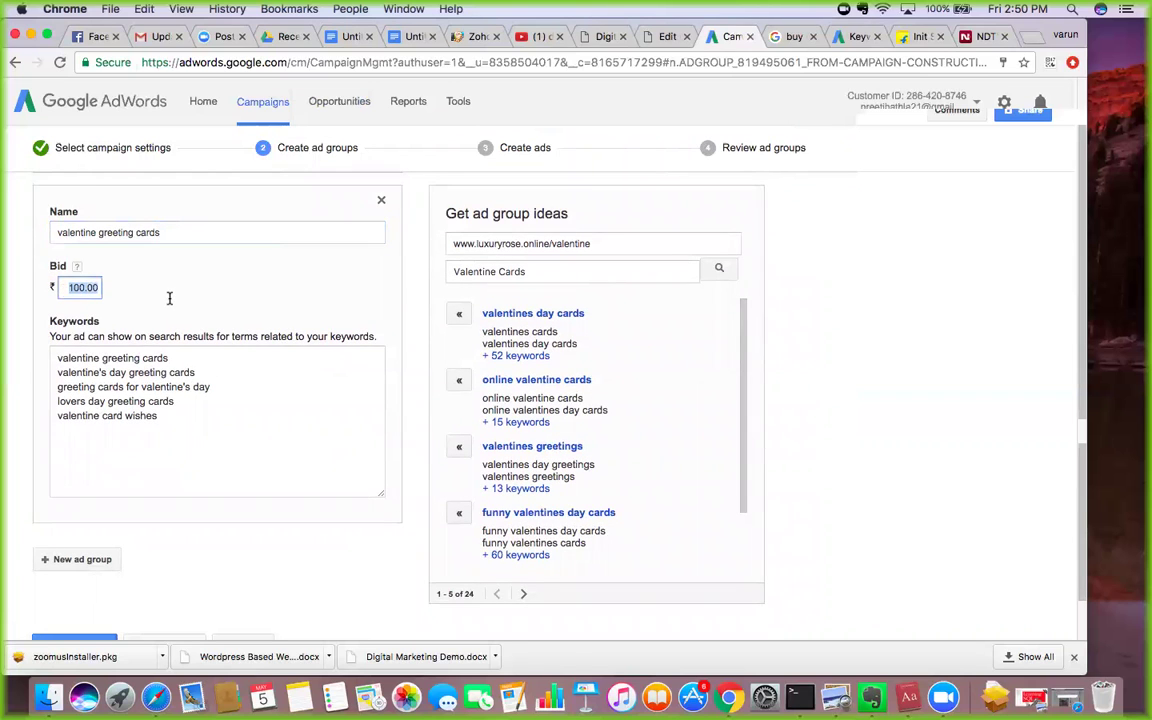
pyautogui.write('80')
pyautogui.click(6, 330)
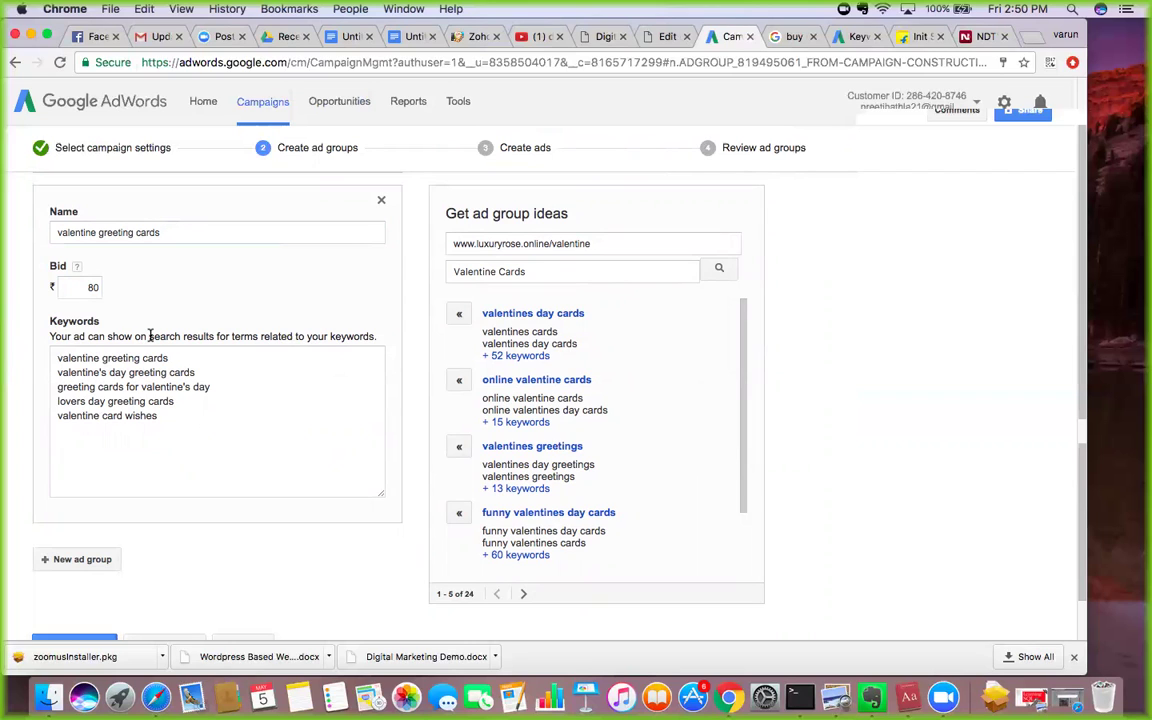
pyautogui.scroll(3, 185, 440)
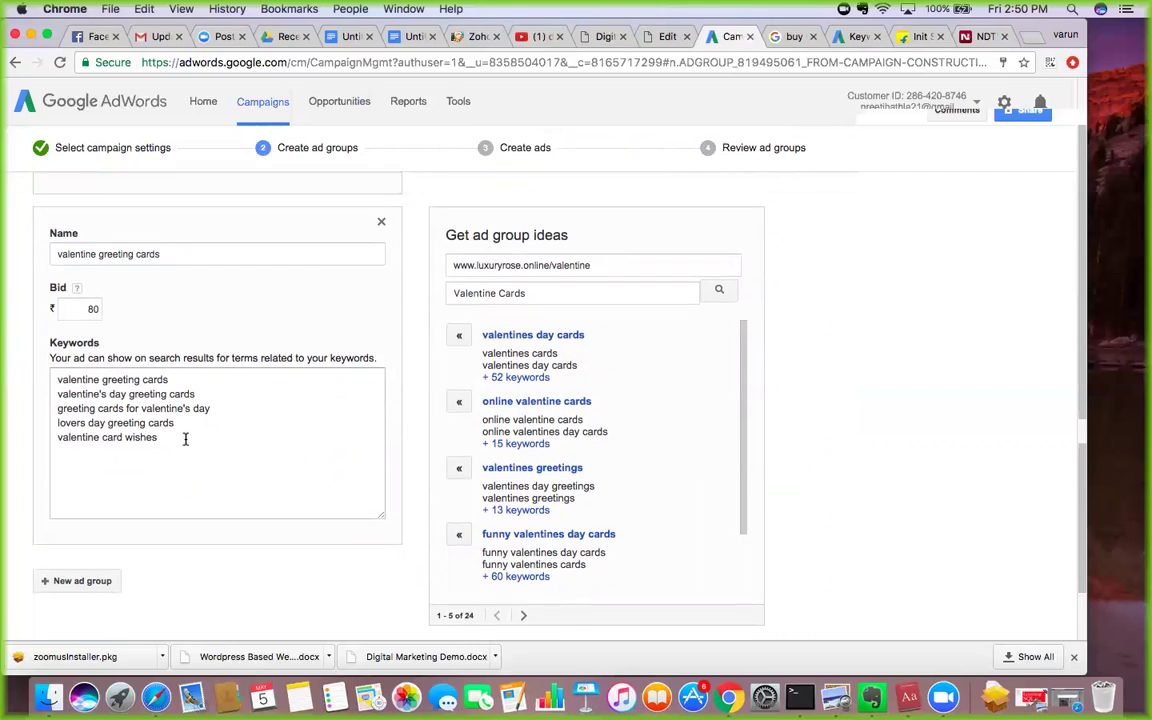
pyautogui.scroll(-6, 185, 440)
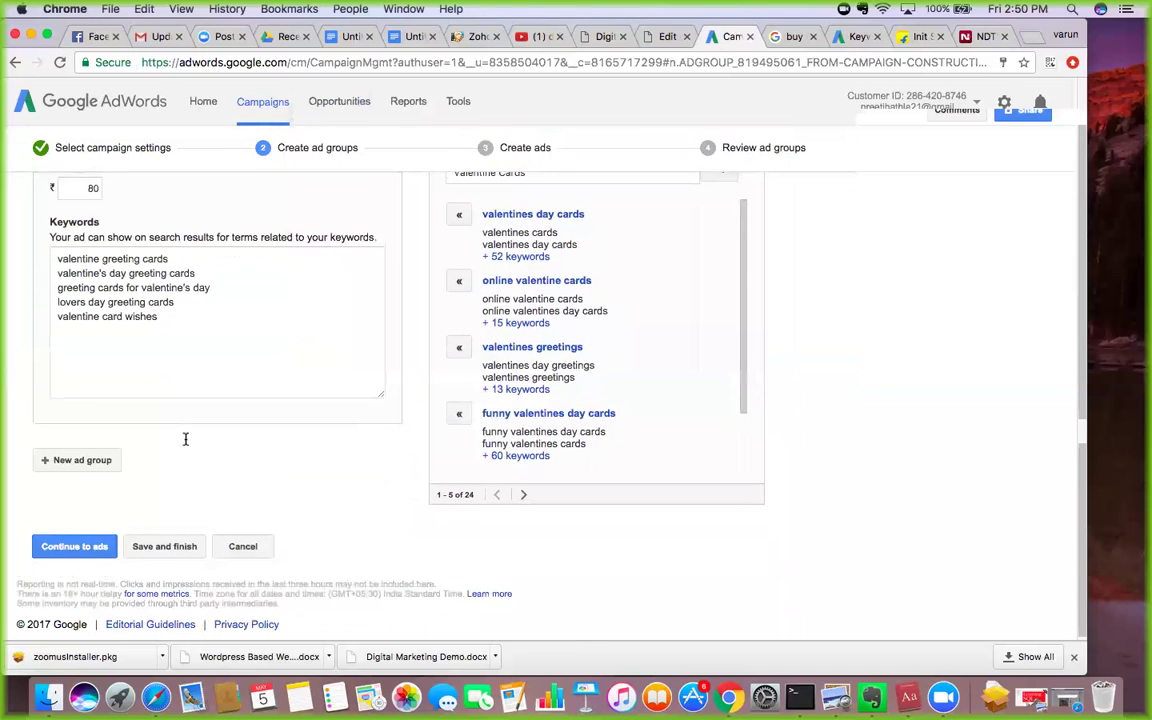
pyautogui.scroll(10, 185, 440)
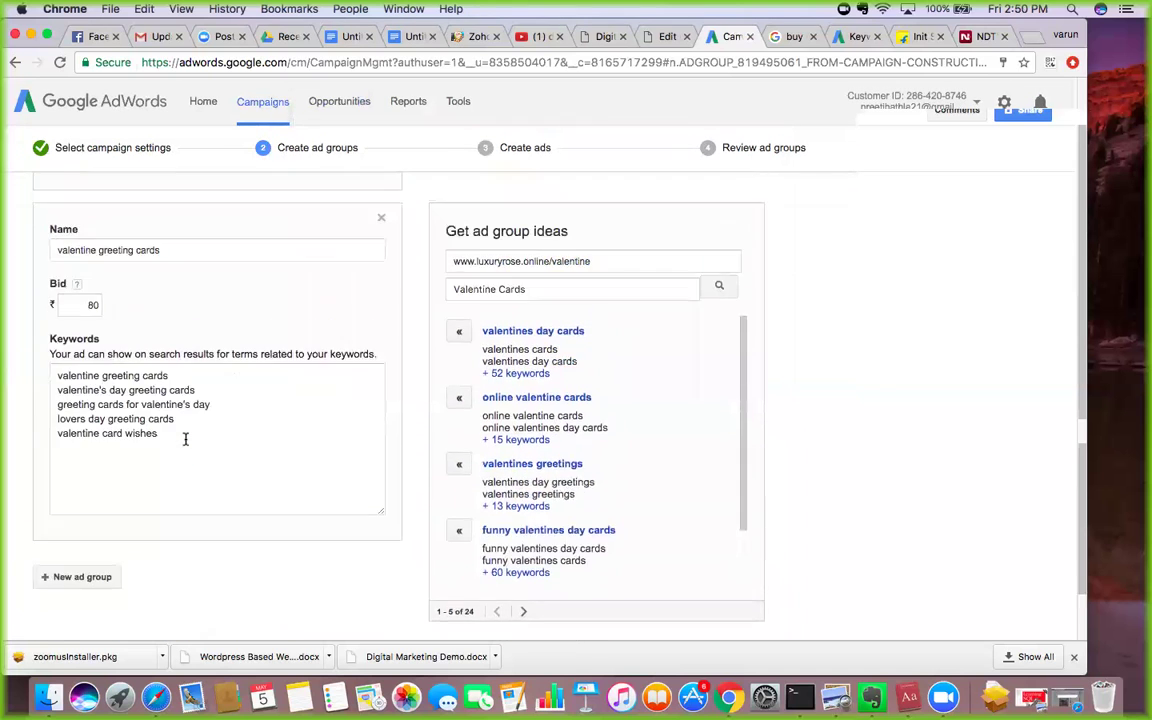
pyautogui.scroll(6, 185, 456)
pyautogui.scroll(-20, 185, 456)
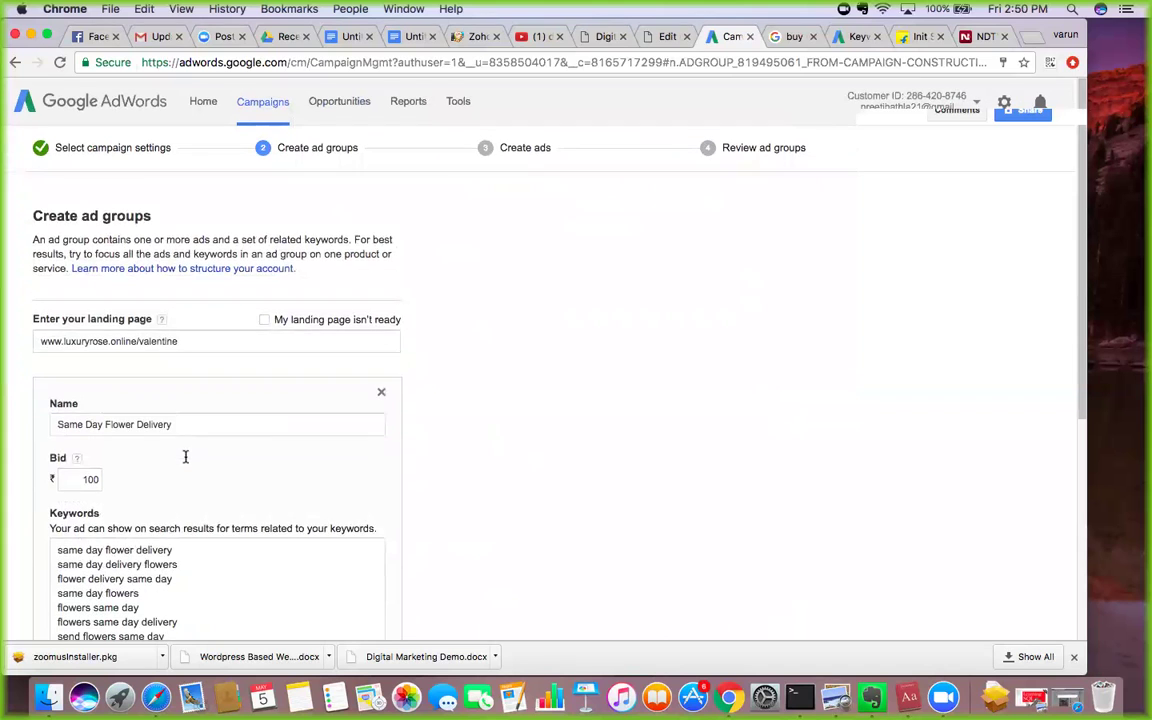
pyautogui.scroll(-3, 185, 456)
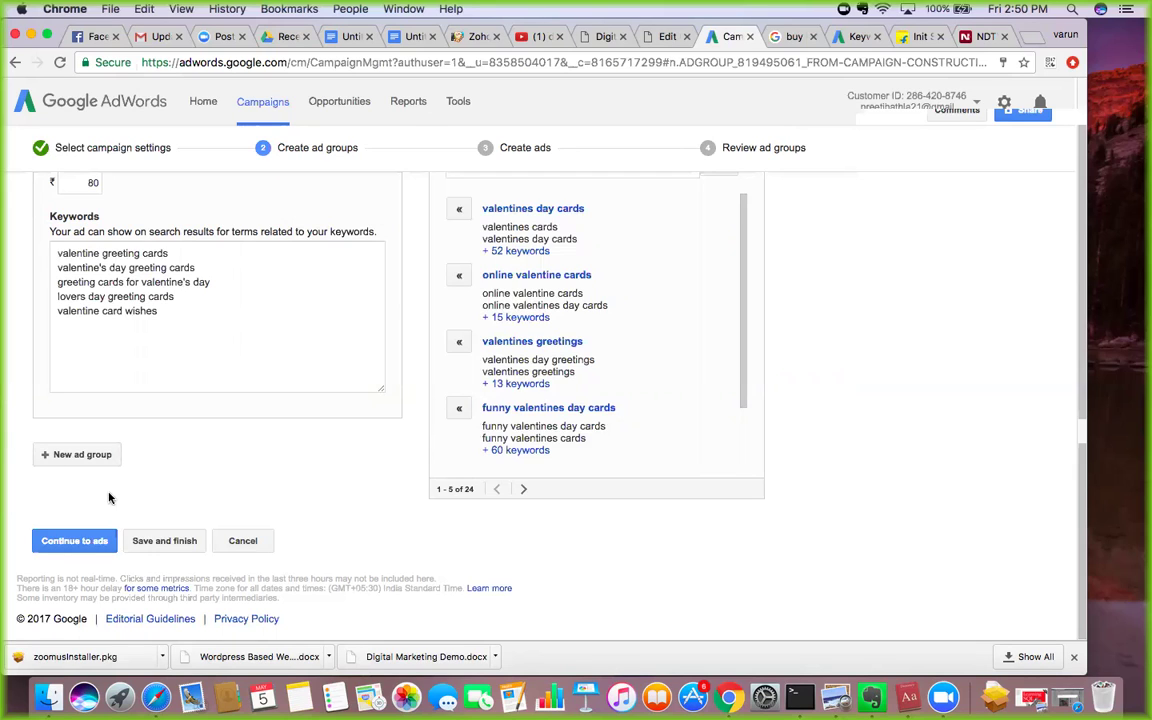
pyautogui.click(71, 542)
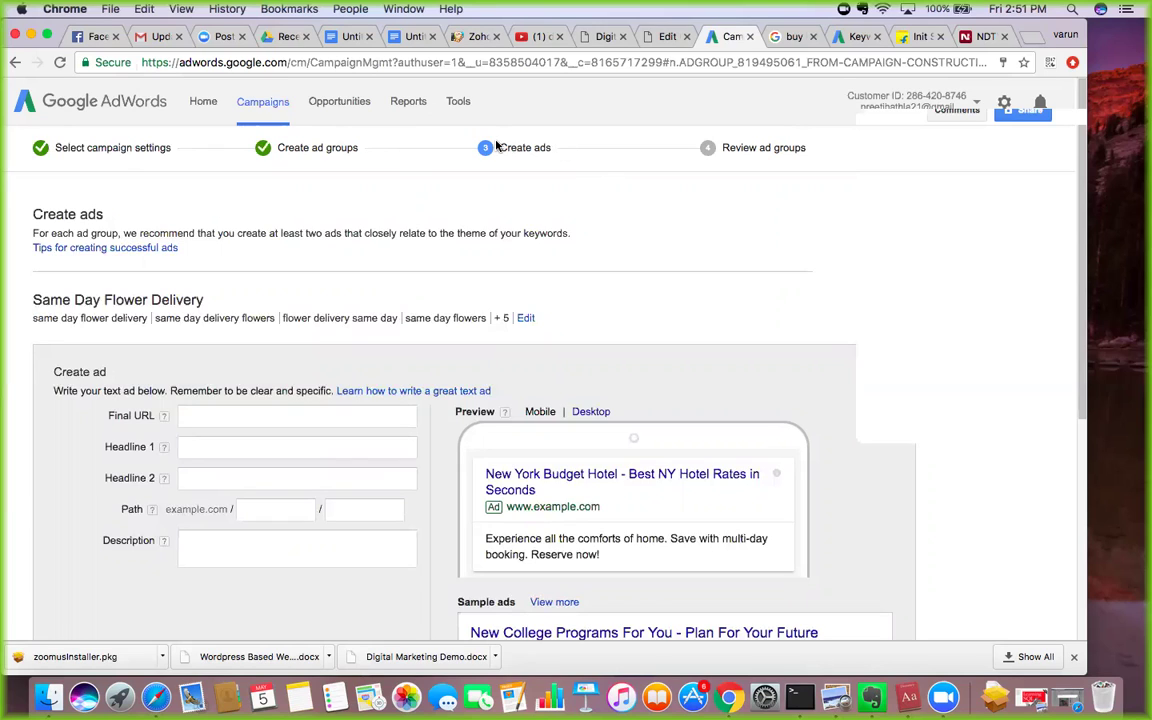
pyautogui.click(291, 415)
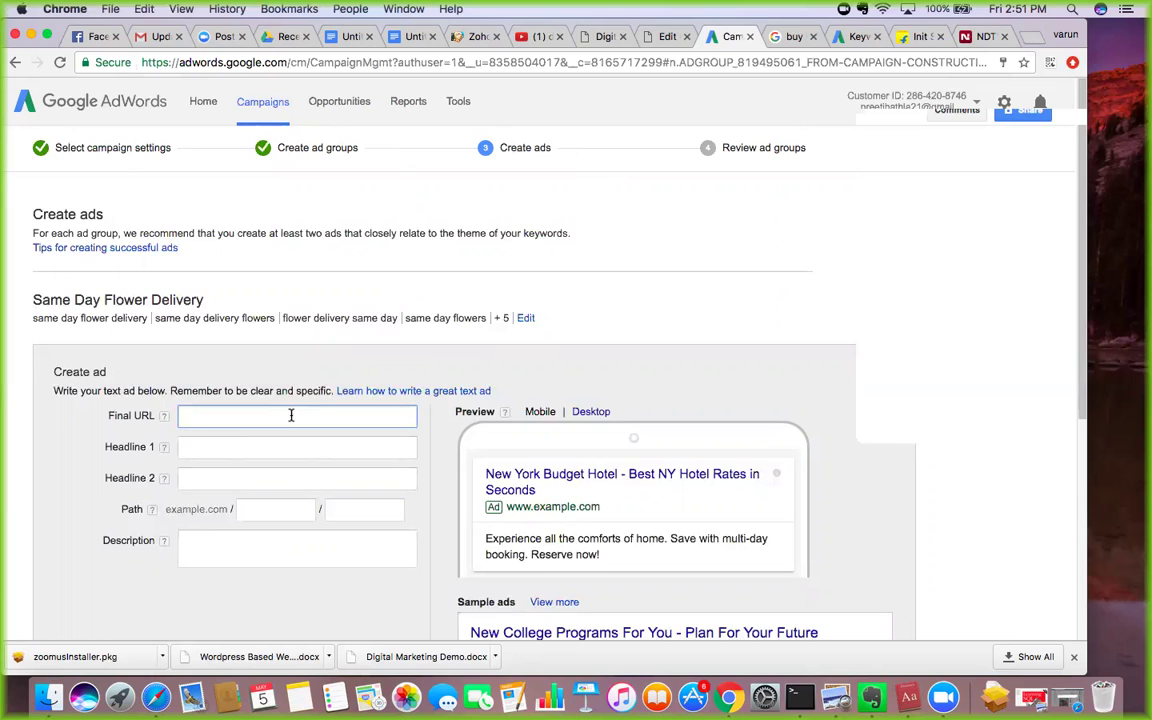
pyautogui.scroll(-2, 291, 414)
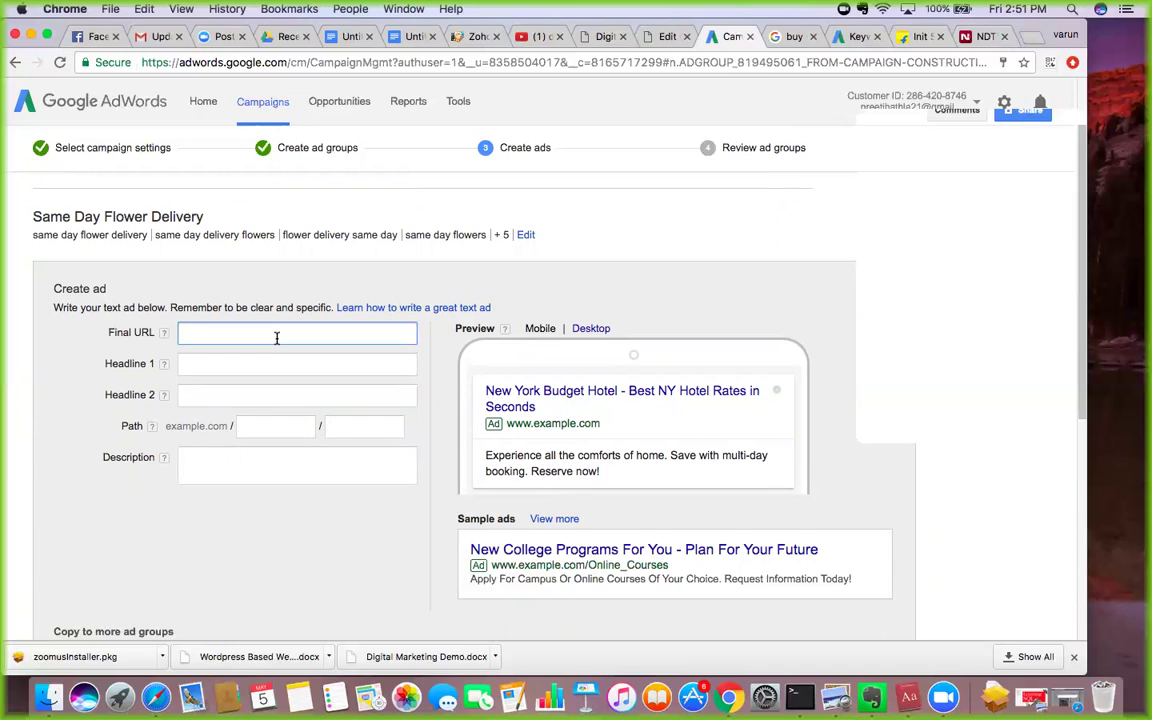
pyautogui.write('www.luxuryrose.online')
# - Write Headline 1 'Send Valentine Gift' and Headline 2 'To Your Loved Ones'
pyautogui.click(254, 365)
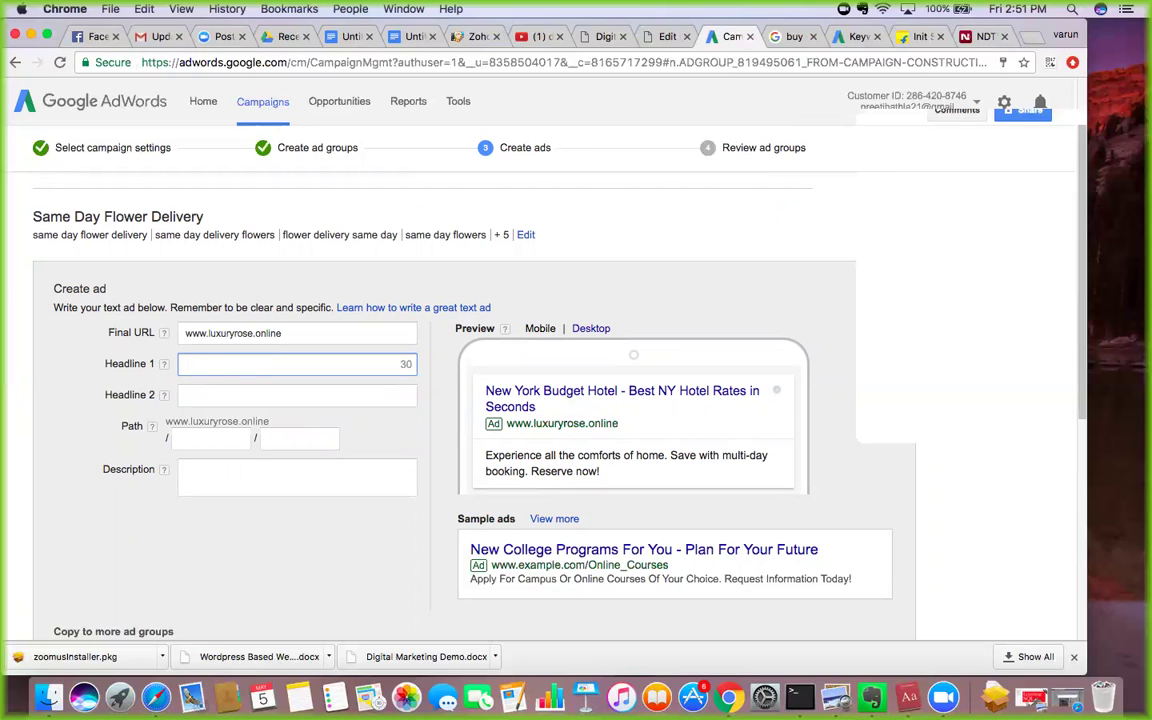
pyautogui.write('Celebrate ')
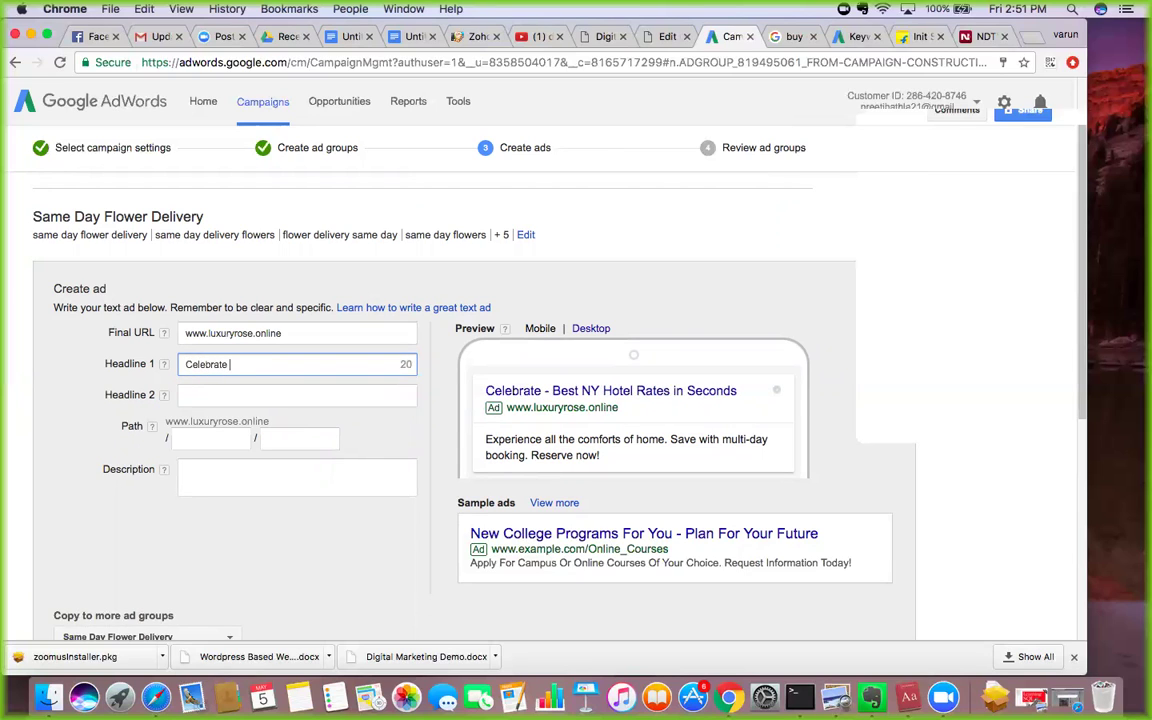
pyautogui.write('Valentine ')
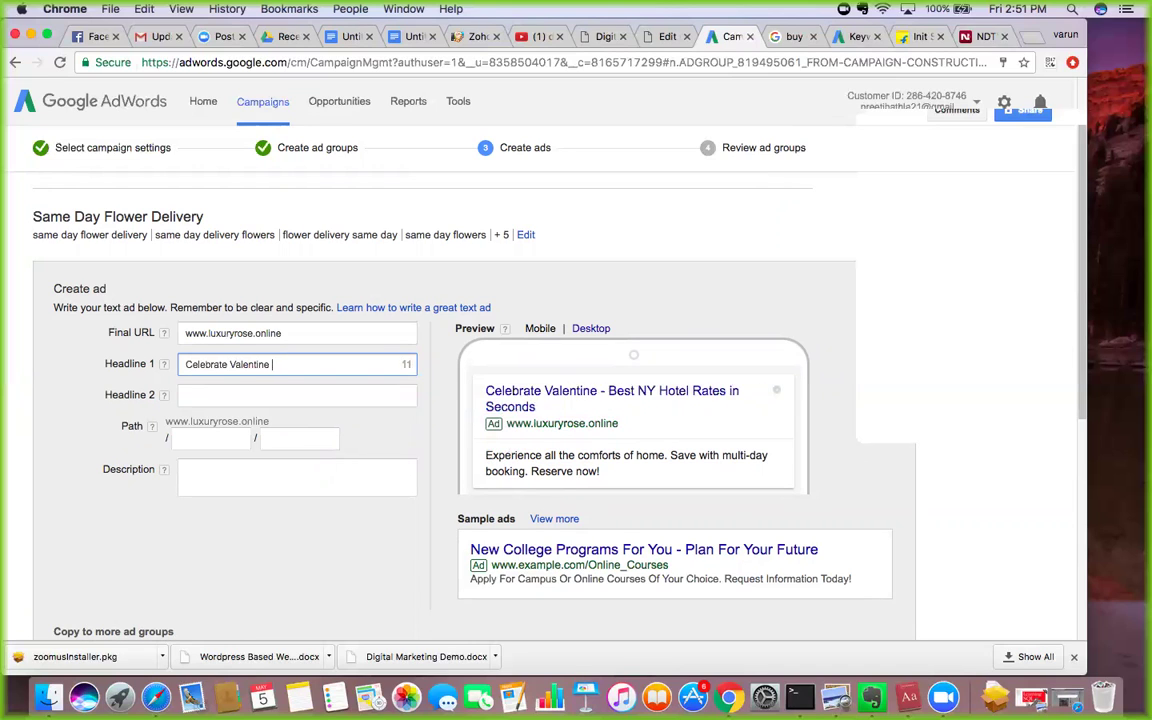
pyautogui.write('with your Lo')
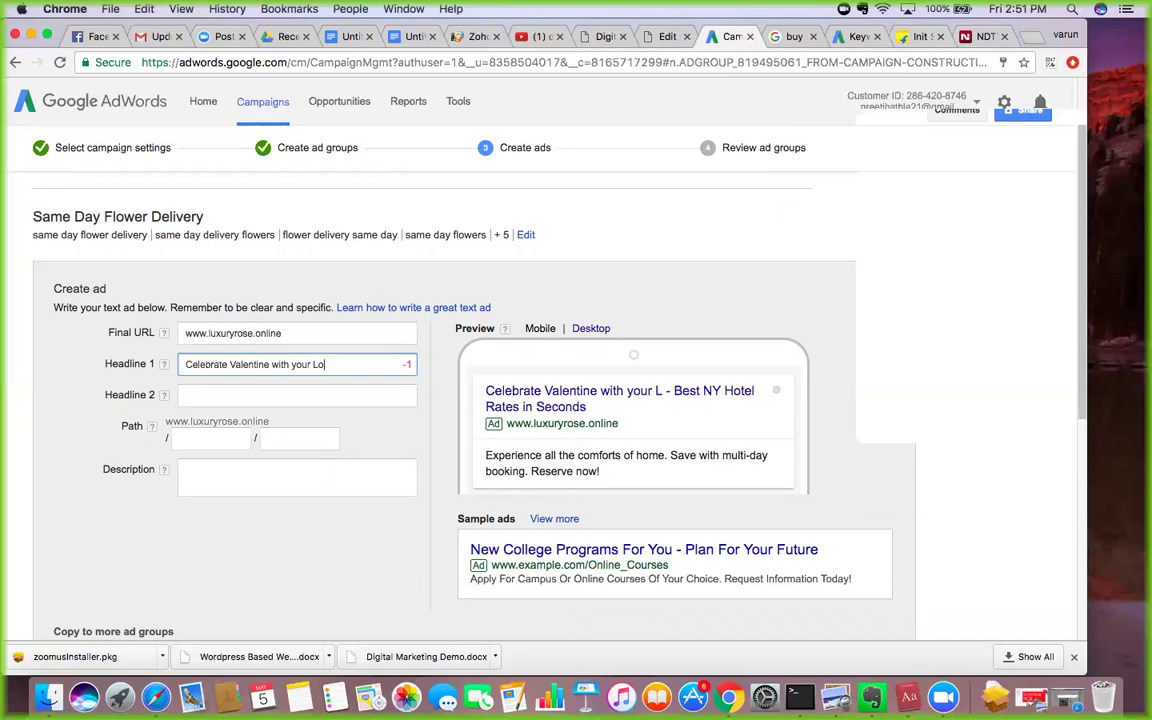
pyautogui.write('ved Ones')
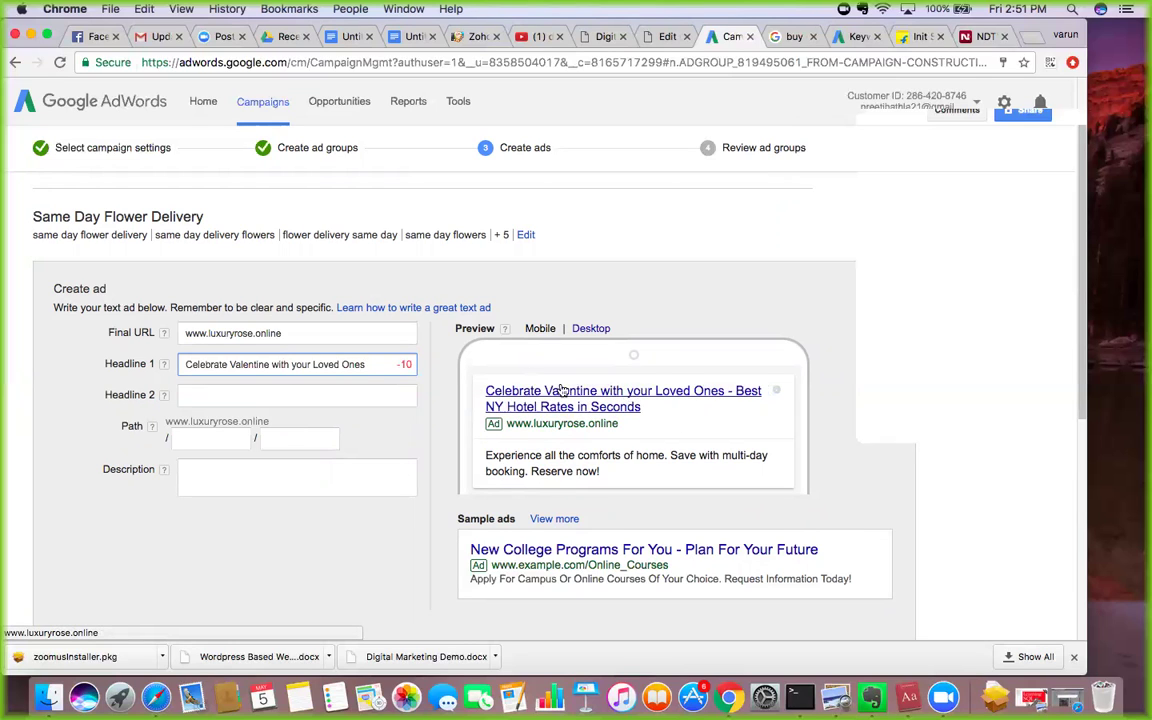
pyautogui.moveTo(374, 367); pyautogui.dragTo(183, 366)
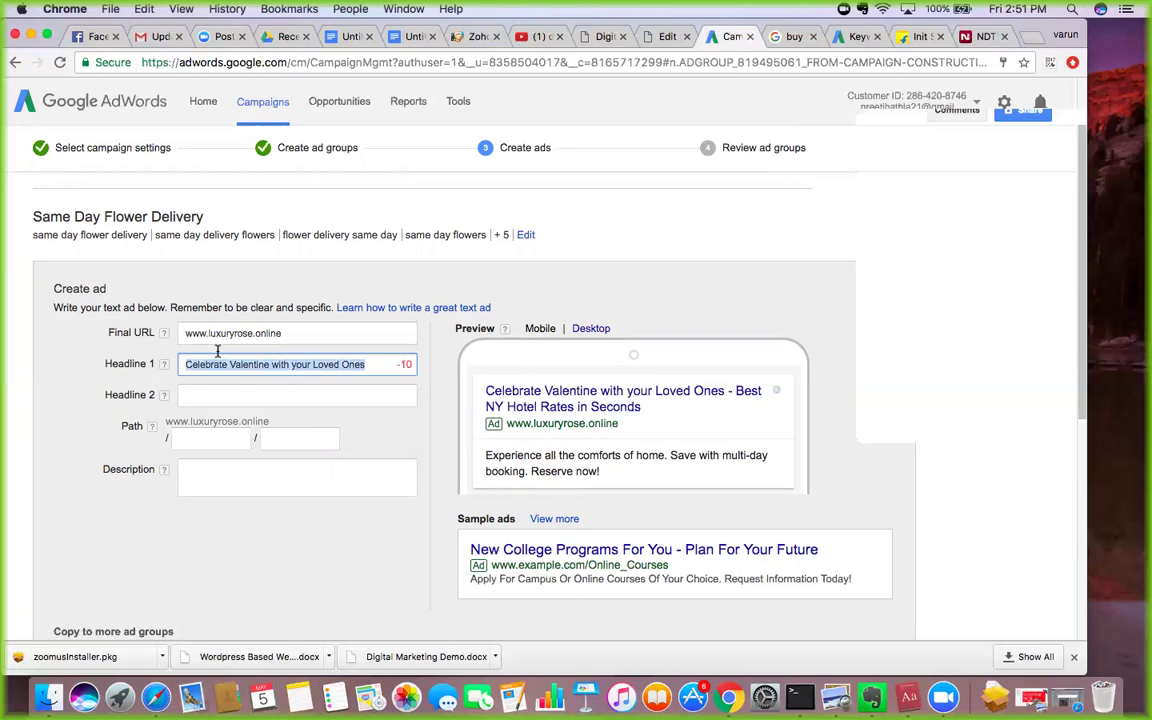
pyautogui.click(316, 370)
pyautogui.moveTo(281, 366); pyautogui.dragTo(364, 368)
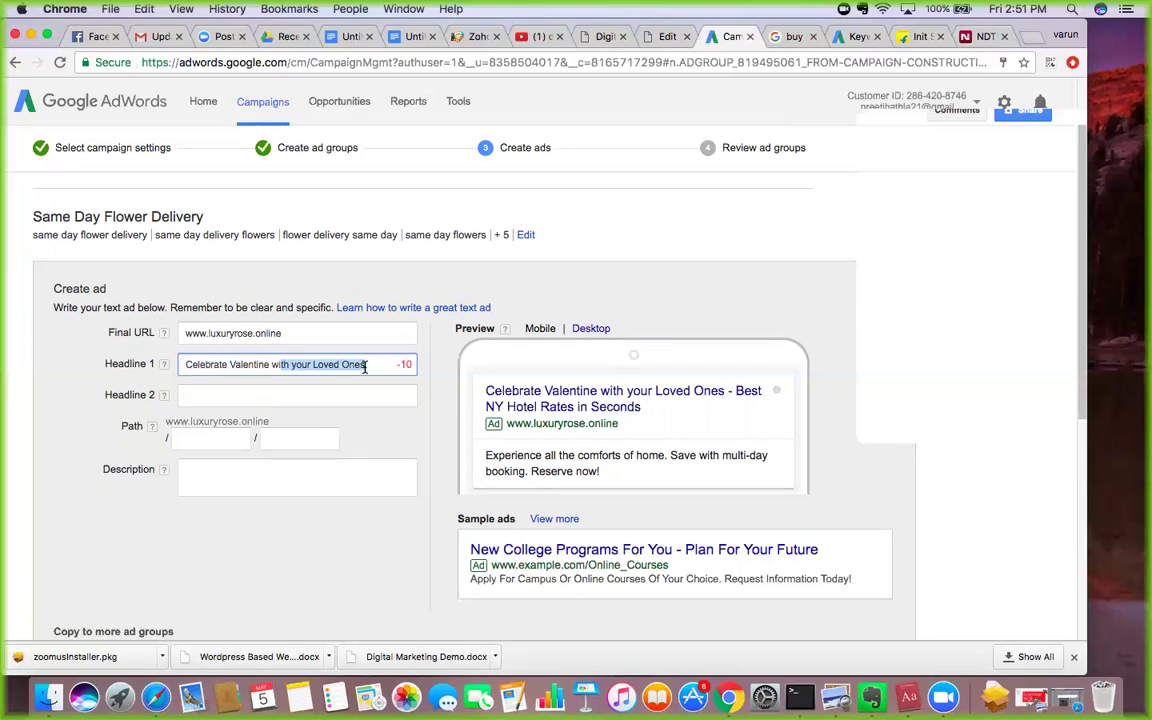
pyautogui.press('BackSpace')
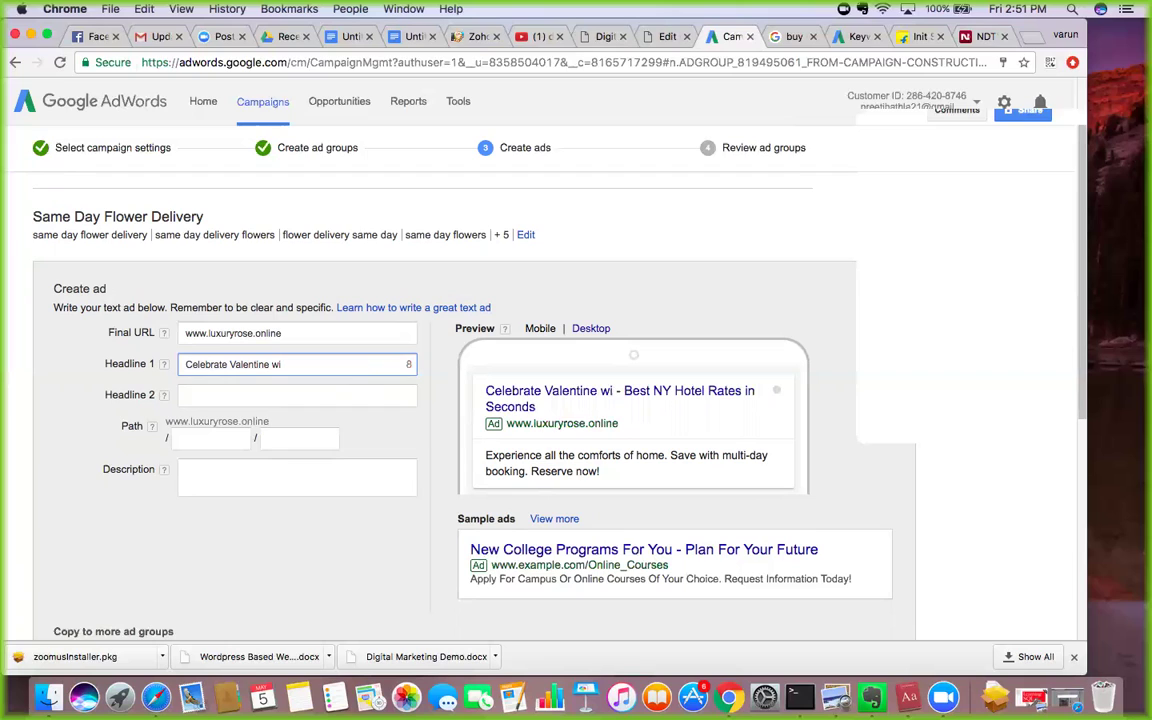
pyautogui.press('BackSpace')
pyautogui.press('BackSpace')
pyautogui.press('BackSpace')
pyautogui.press('BackSpace')
pyautogui.press('BackSpace')
pyautogui.press('BackSpace')
pyautogui.press('BackSpace')
pyautogui.press('BackSpace')
pyautogui.press('BackSpace')
pyautogui.press('BackSpace')
pyautogui.press('BackSpace')
pyautogui.press('BackSpace')
pyautogui.press('BackSpace')
pyautogui.press('BackSpace')
pyautogui.press('BackSpace')
pyautogui.press('BackSpace')
pyautogui.press('BackSpace')
pyautogui.press('BackSpace')
pyautogui.press('BackSpace')
pyautogui.press('BackSpace')
pyautogui.write('Send Valen')
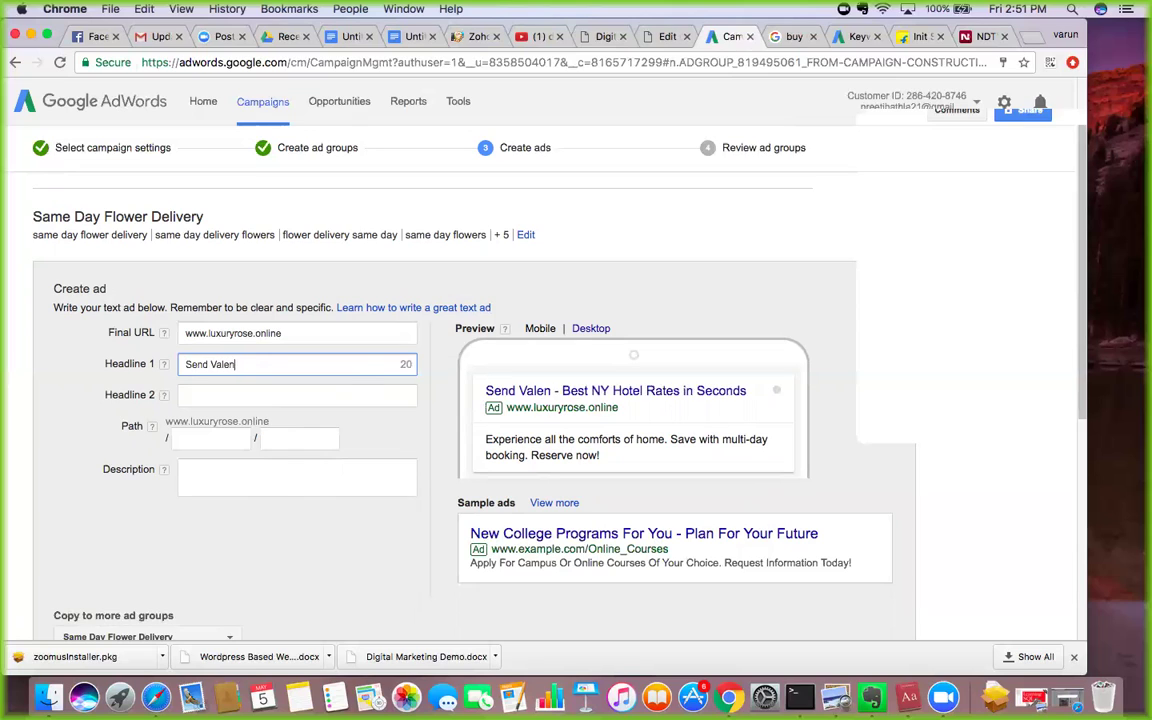
pyautogui.write('tine Gift')
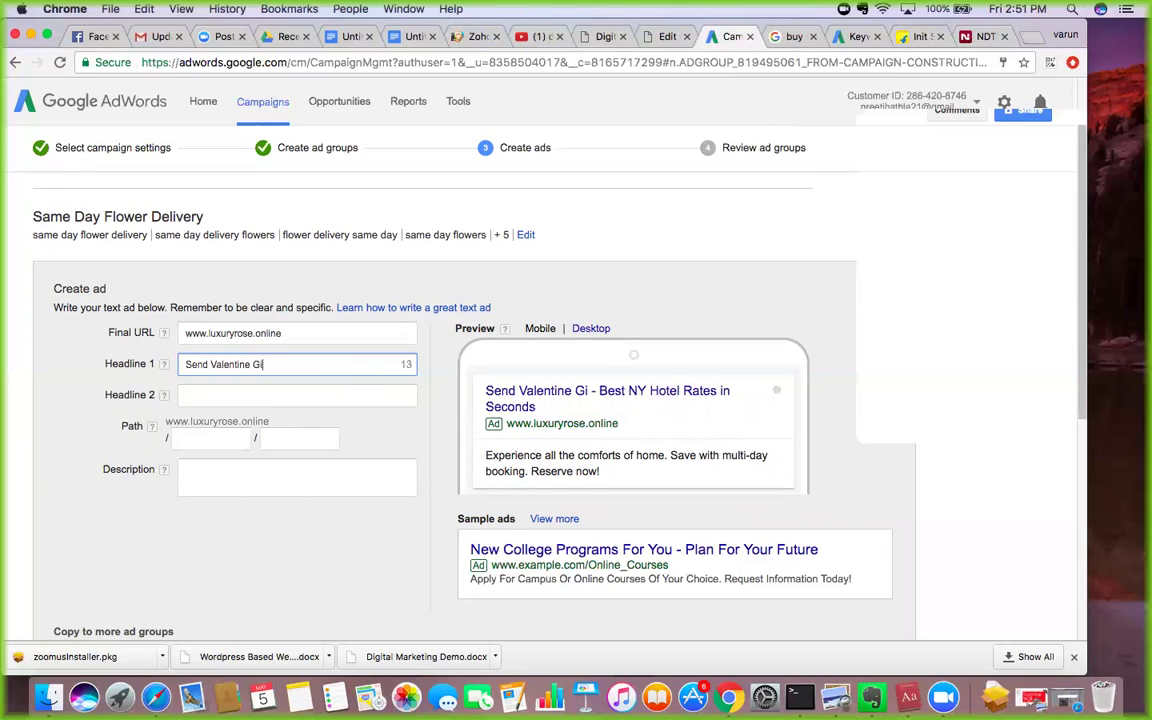
pyautogui.click(321, 395)
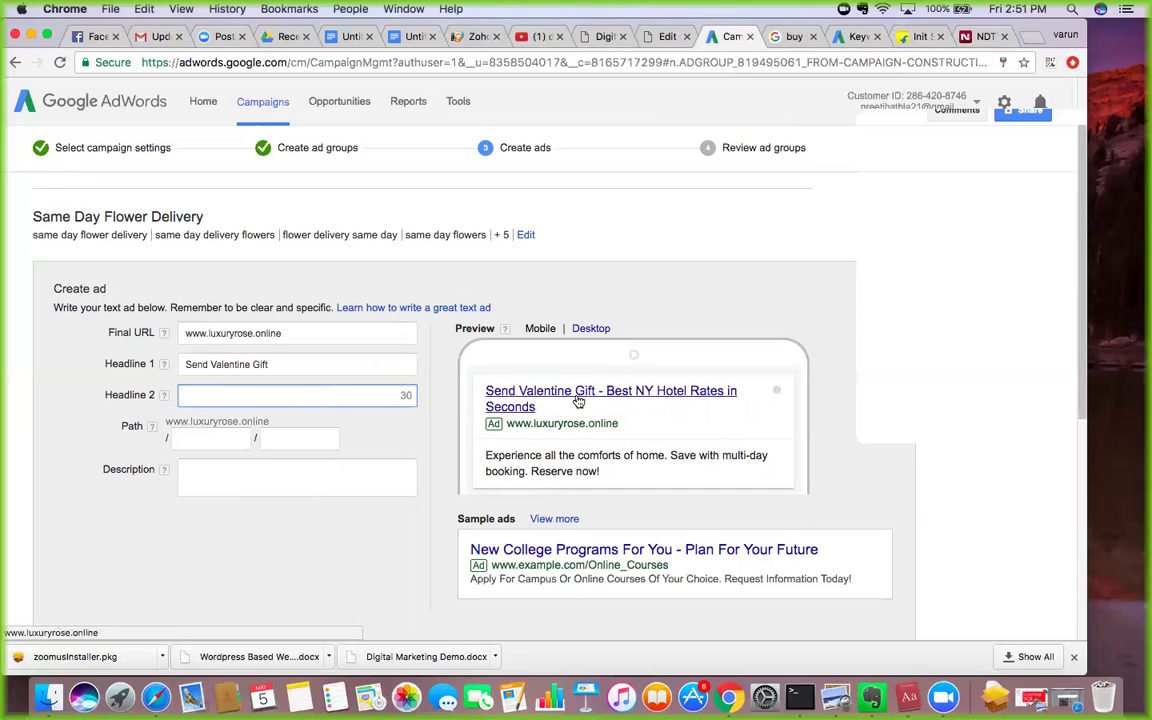
pyautogui.write('To')
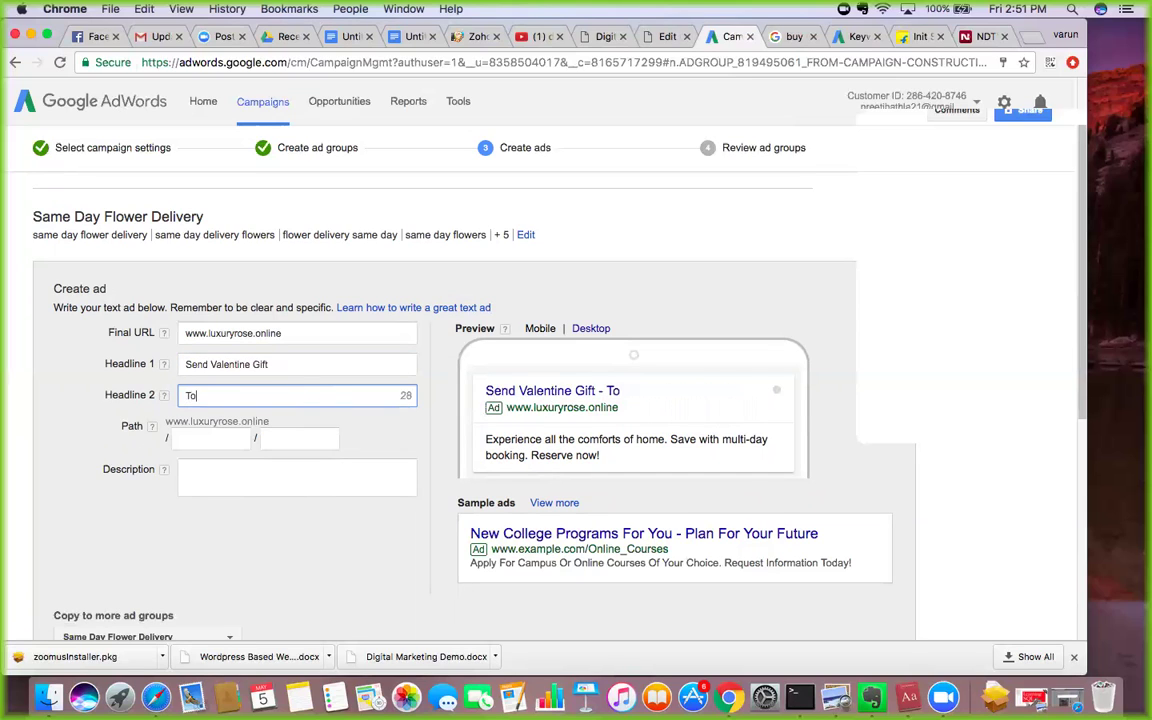
pyautogui.write(' Your Loved Ones')
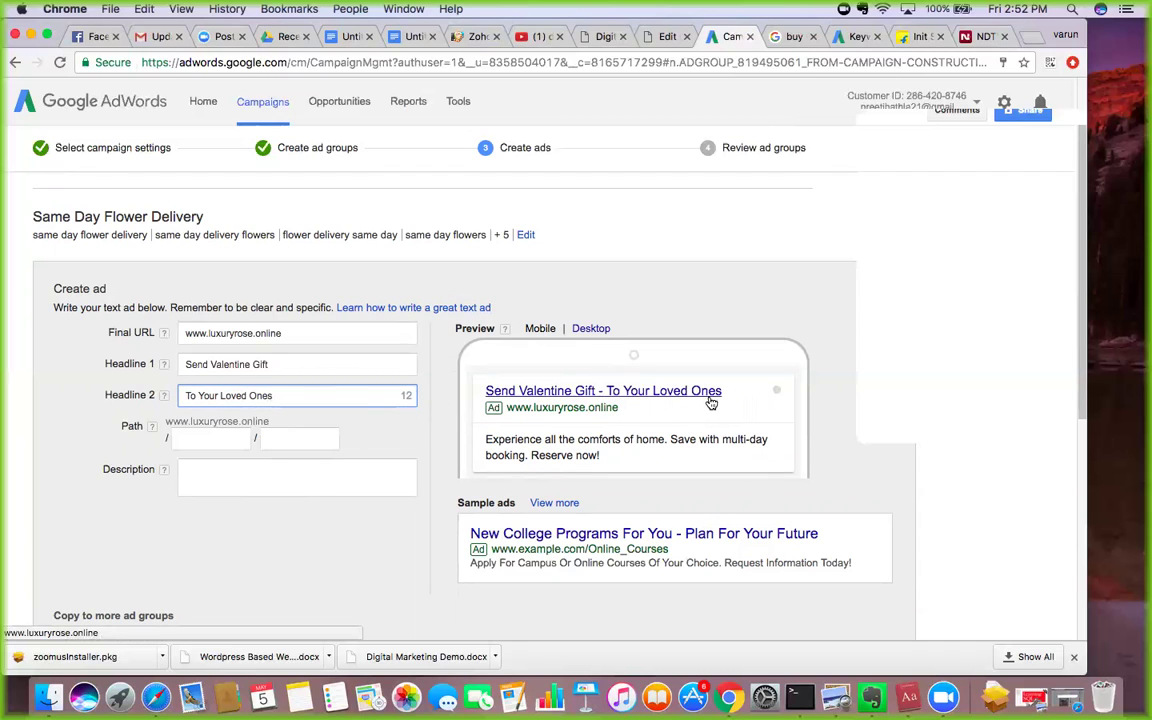
# - Set the first display path segment to 'valentine'
pyautogui.click(227, 431)
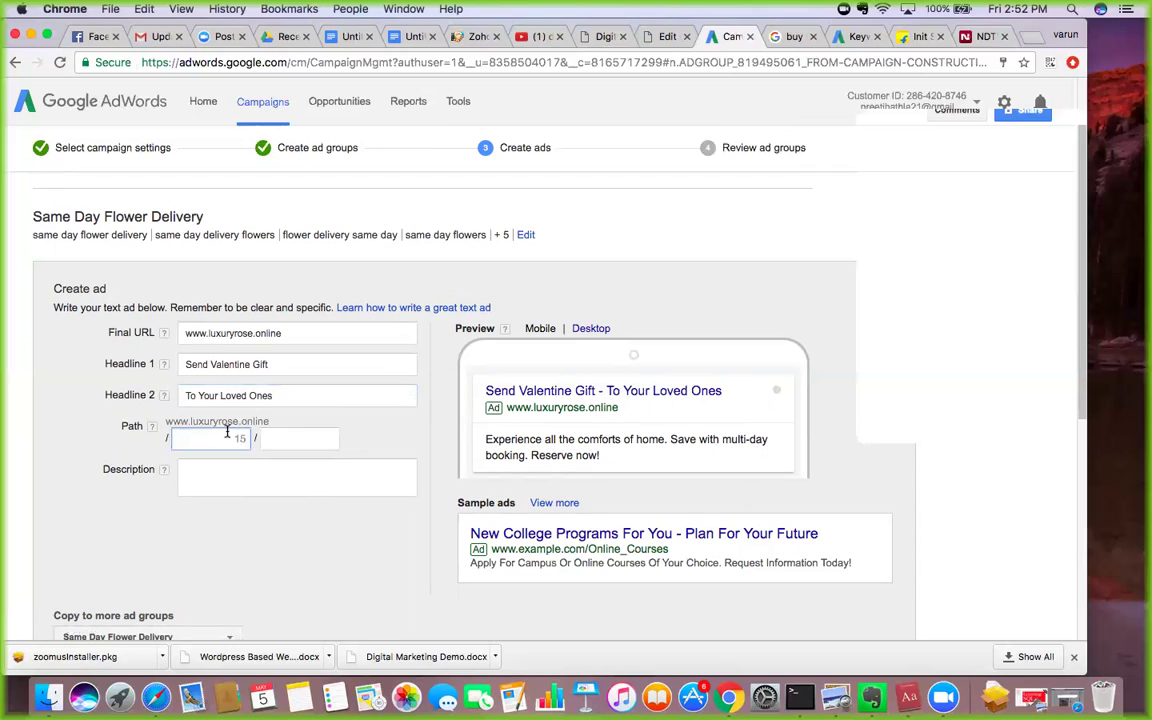
pyautogui.write('valentine')
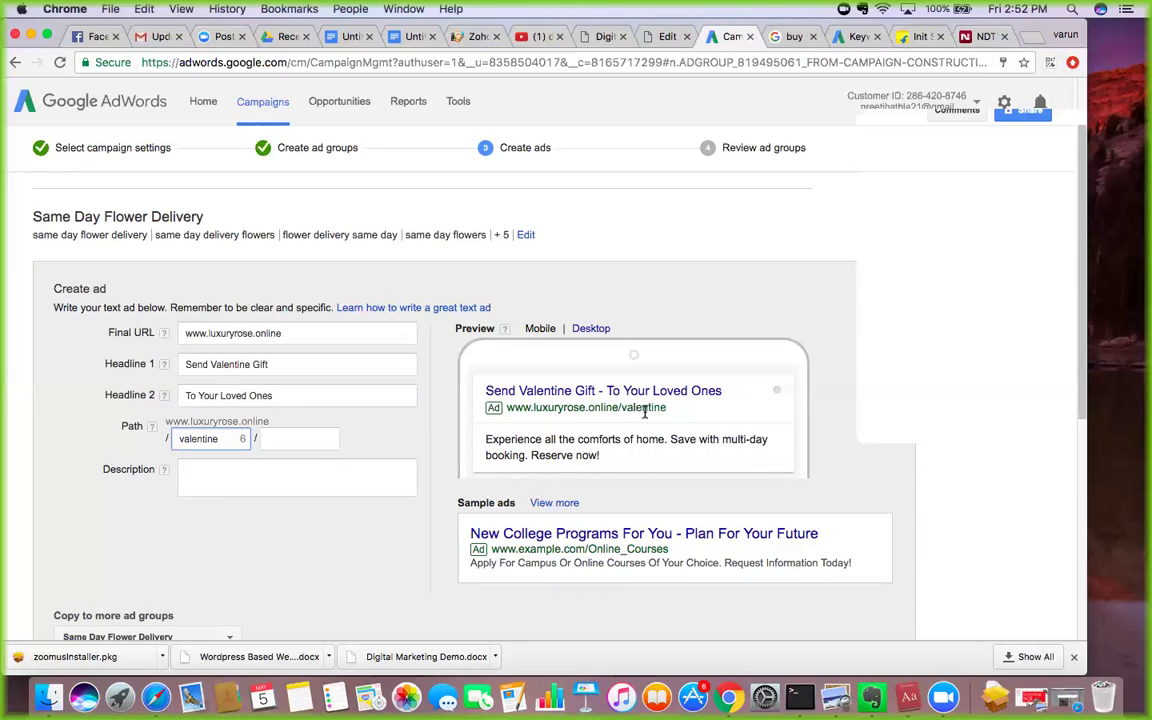
pyautogui.click(279, 440)
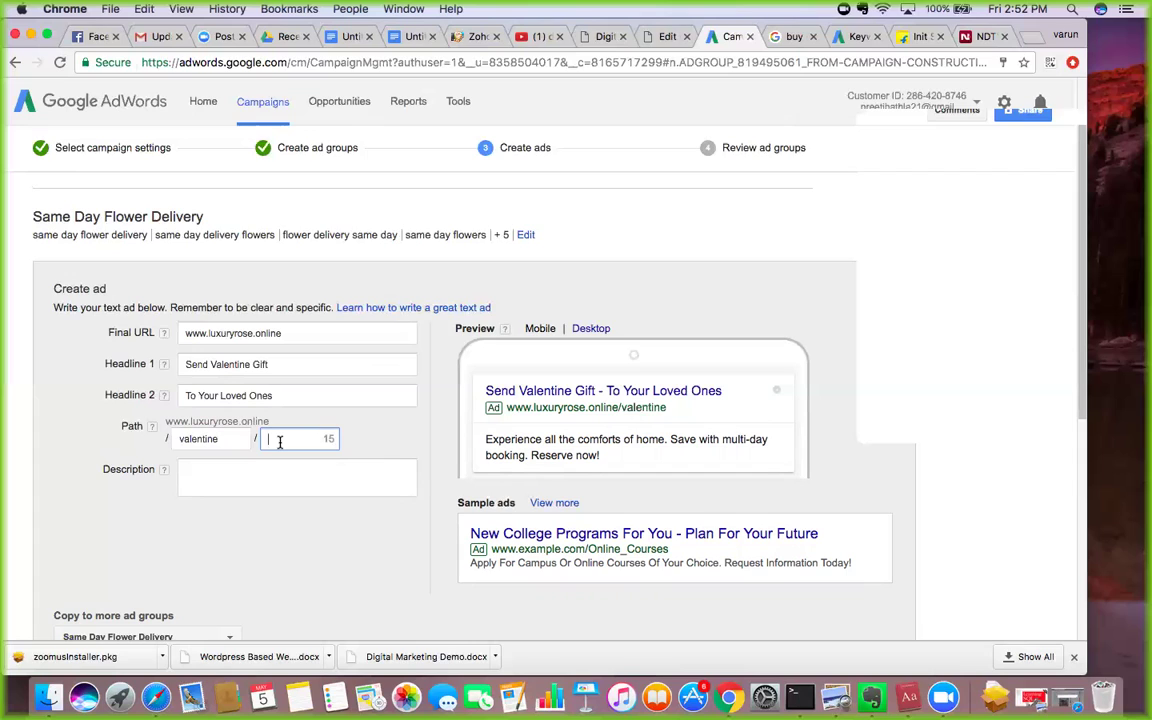
# - Write the description 'Celebrate Valentine with Your Loved Ones by sending some freah flowers and Gift'
pyautogui.click(186, 476)
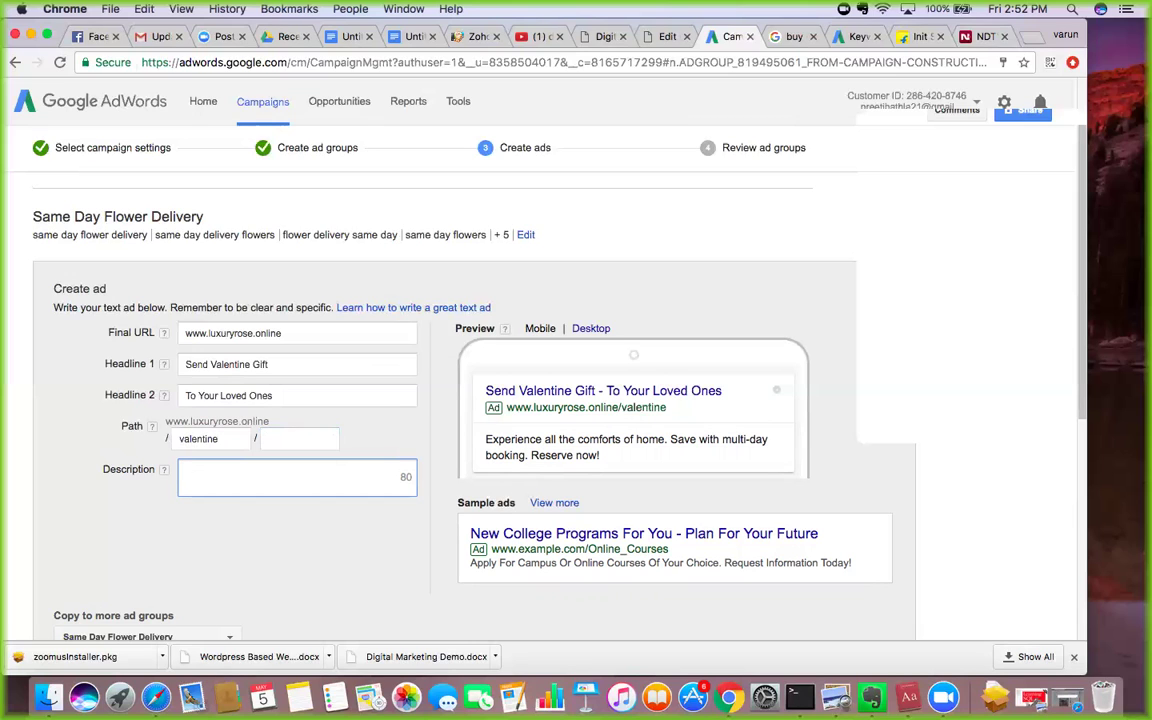
pyautogui.write('Cele')
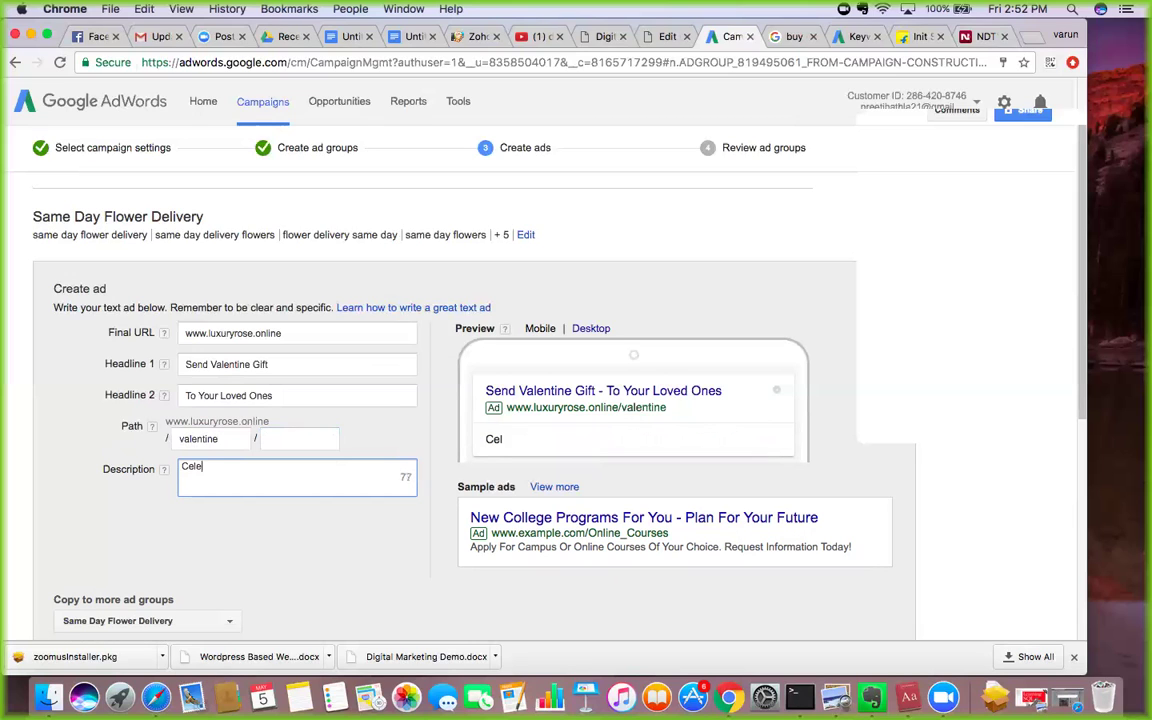
pyautogui.write('brate Valentine wit')
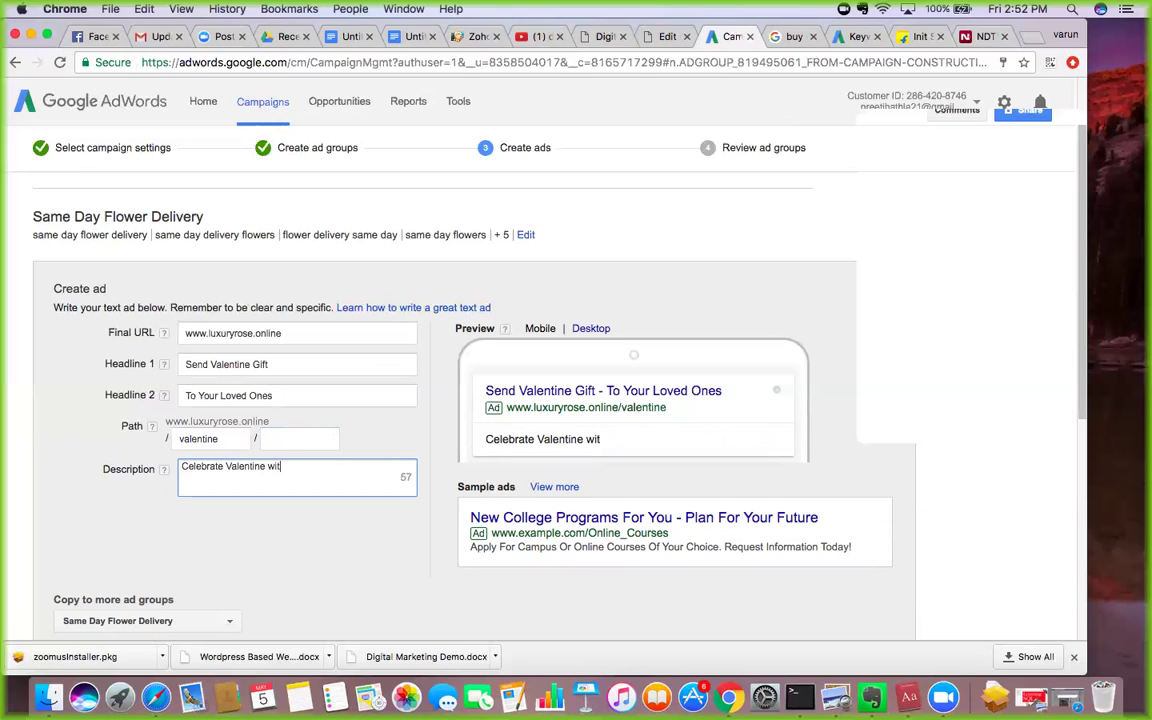
pyautogui.write('h Youe Lov')
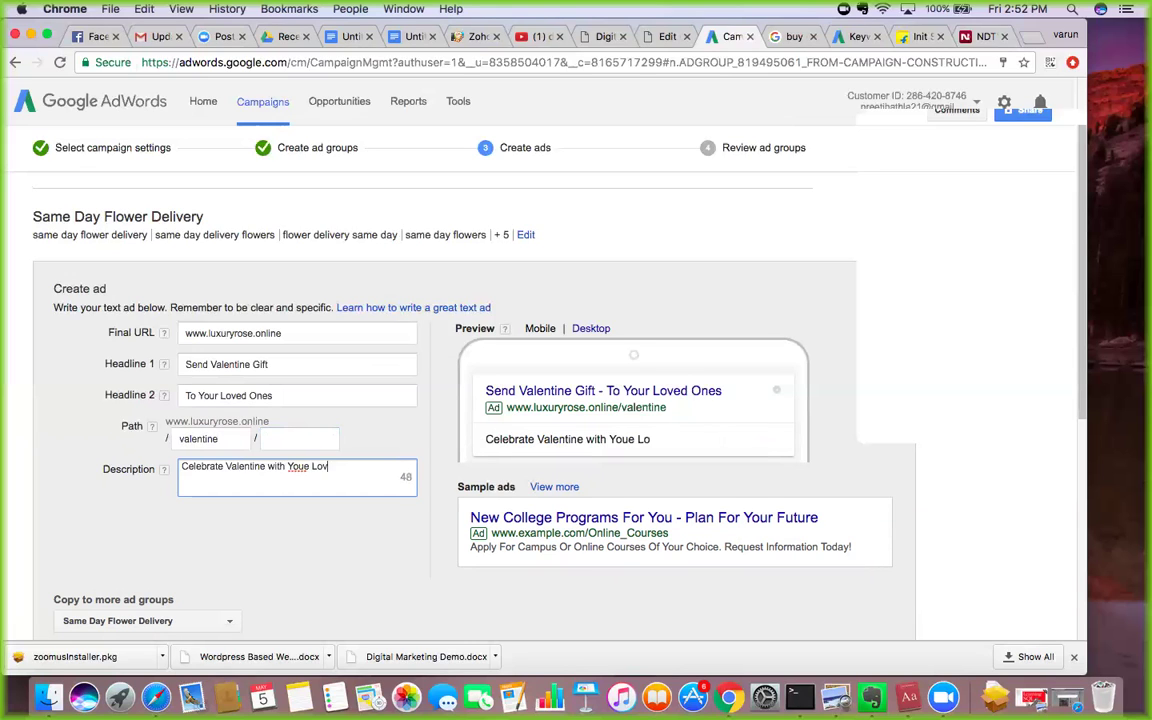
pyautogui.write('ed Ones by ')
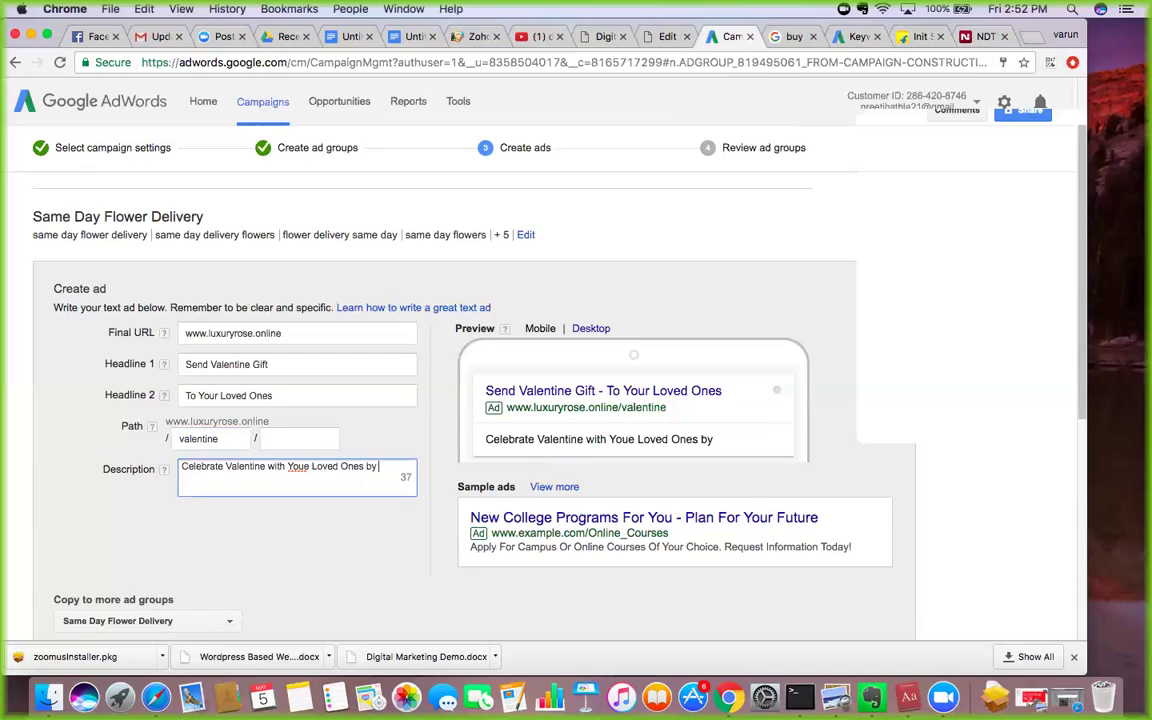
pyautogui.write('sending so')
pyautogui.write('me ')
pyautogui.write('frea')
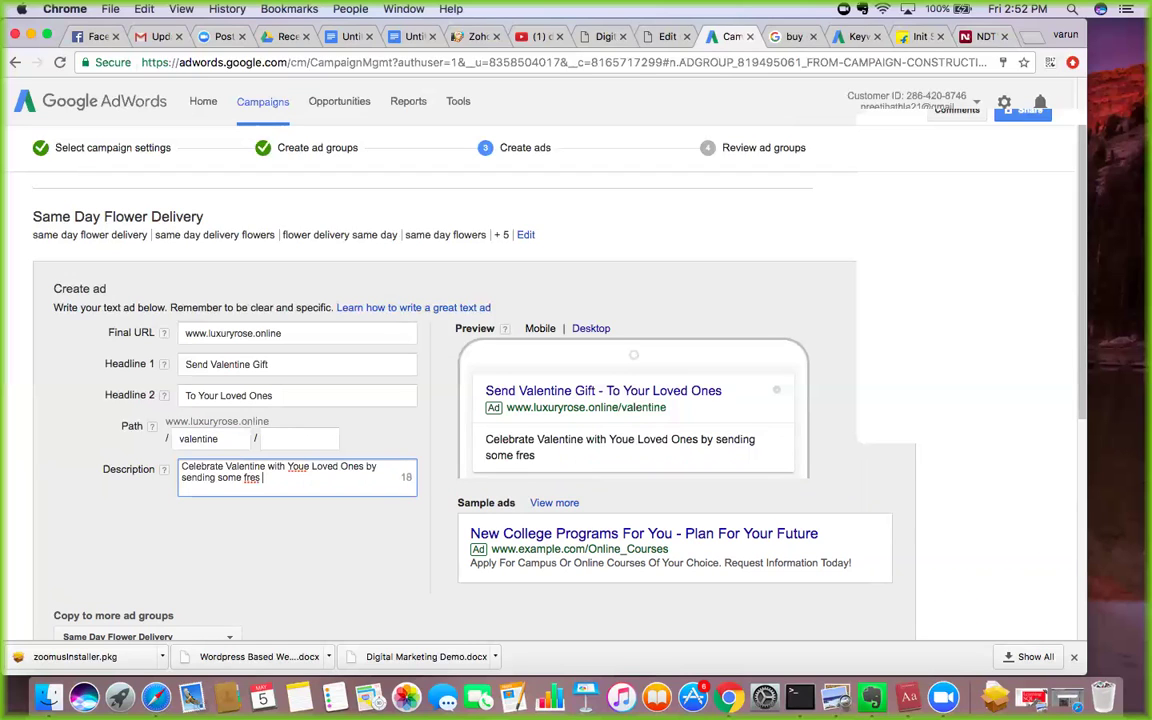
pyautogui.write('h flowers and')
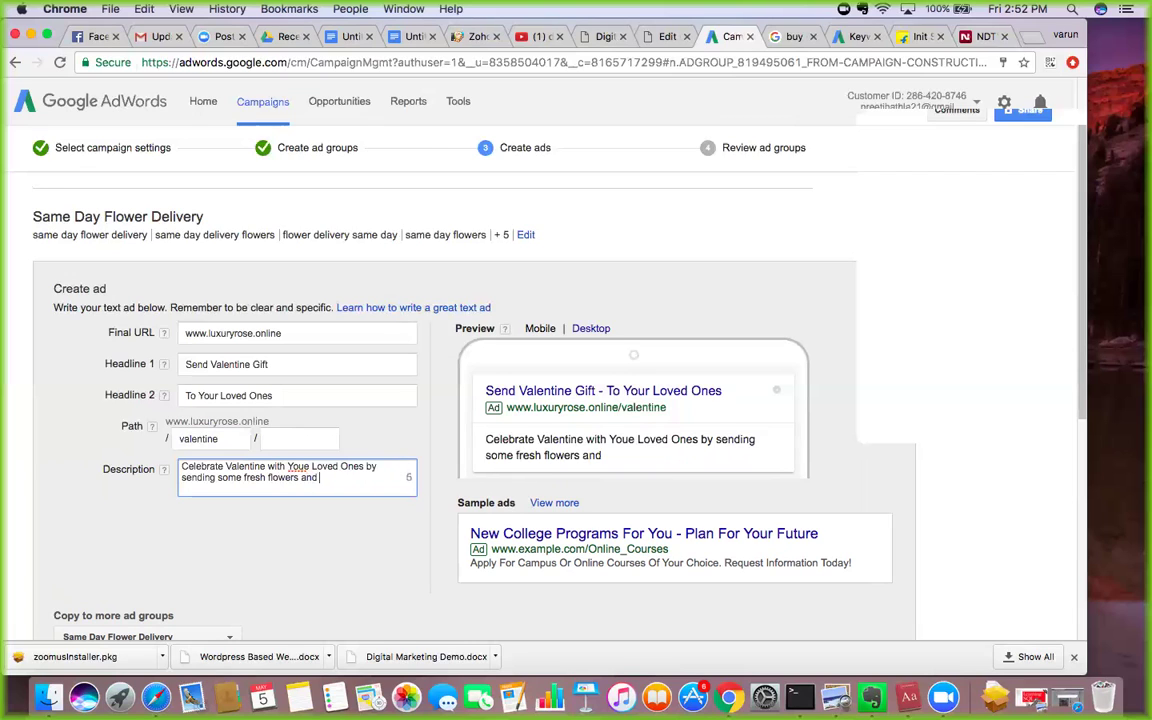
pyautogui.write(' Gift')
pyautogui.click(310, 467)
pyautogui.press('BackSpace')
pyautogui.write('r')
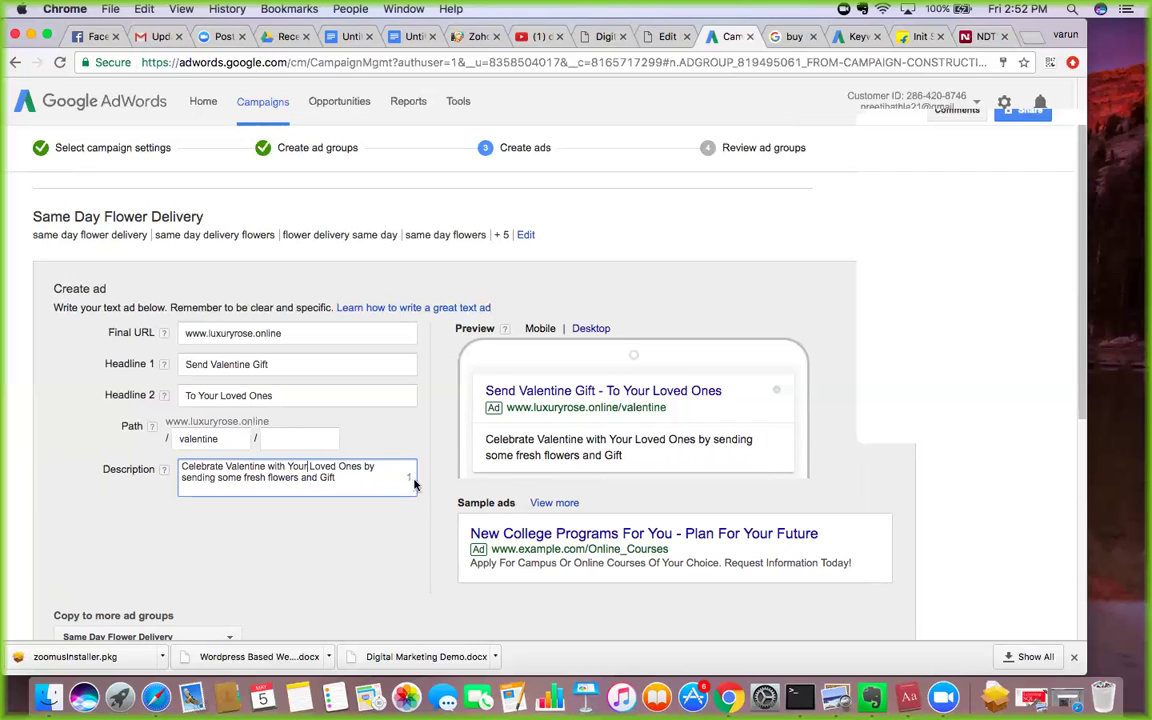
pyautogui.click(405, 546)
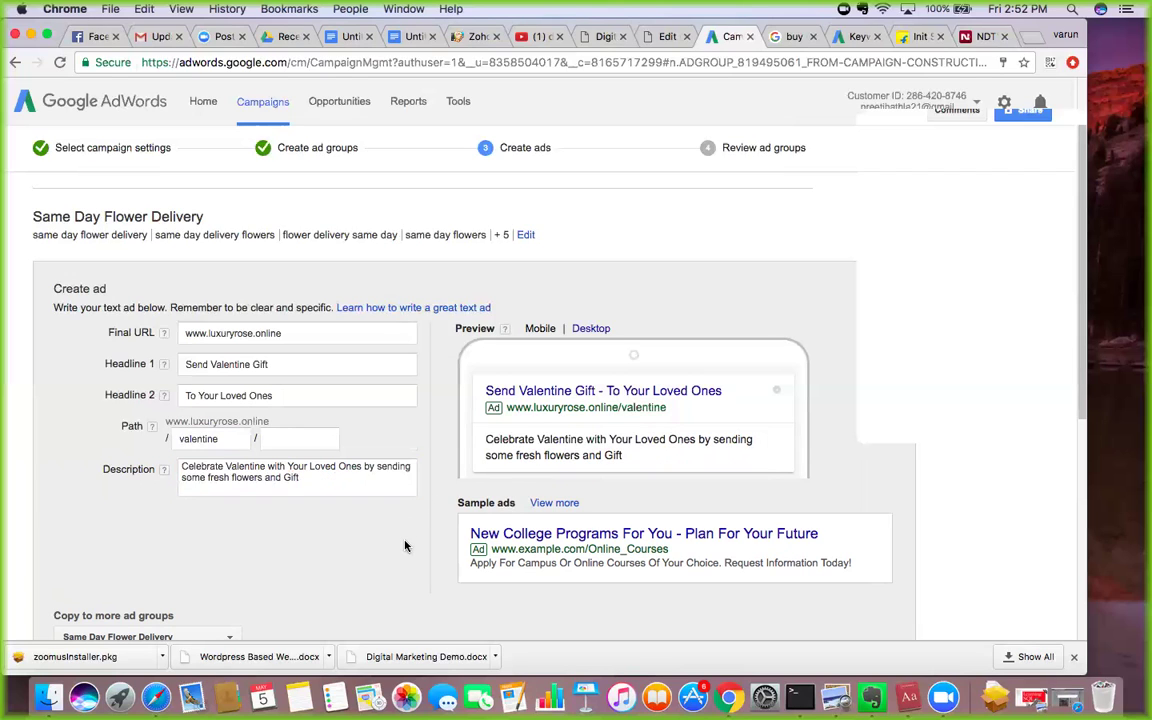
# - Review both headlines and return to the description field
pyautogui.click(358, 363)
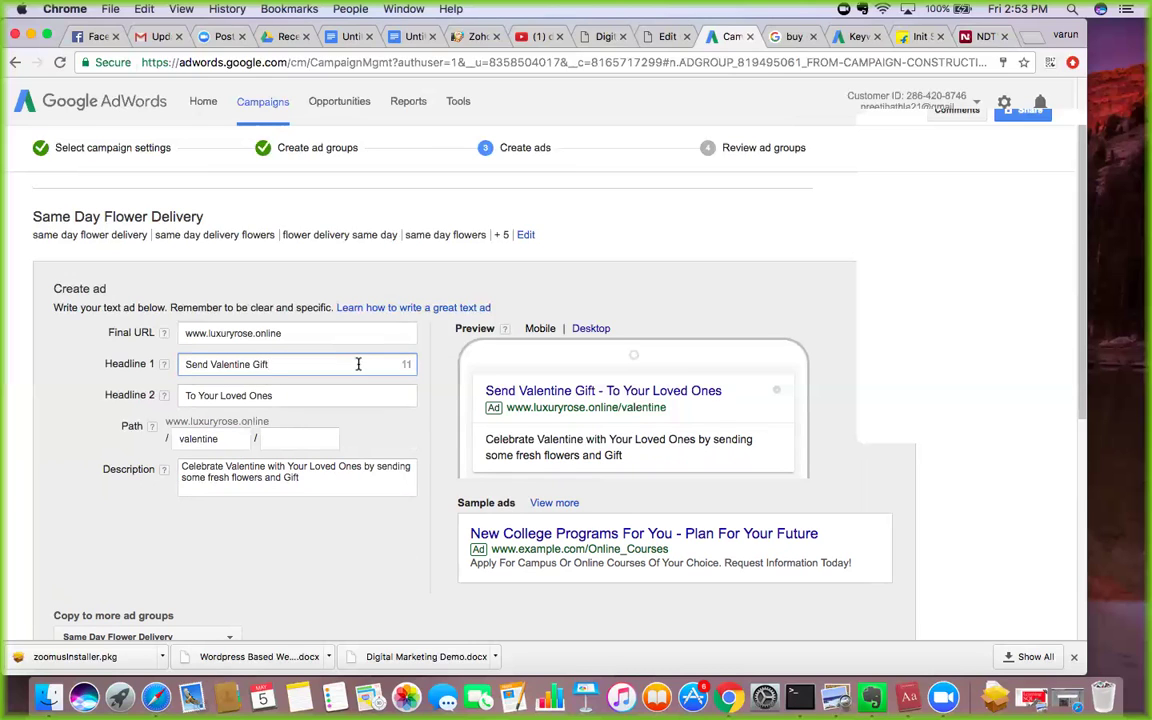
pyautogui.click(358, 393)
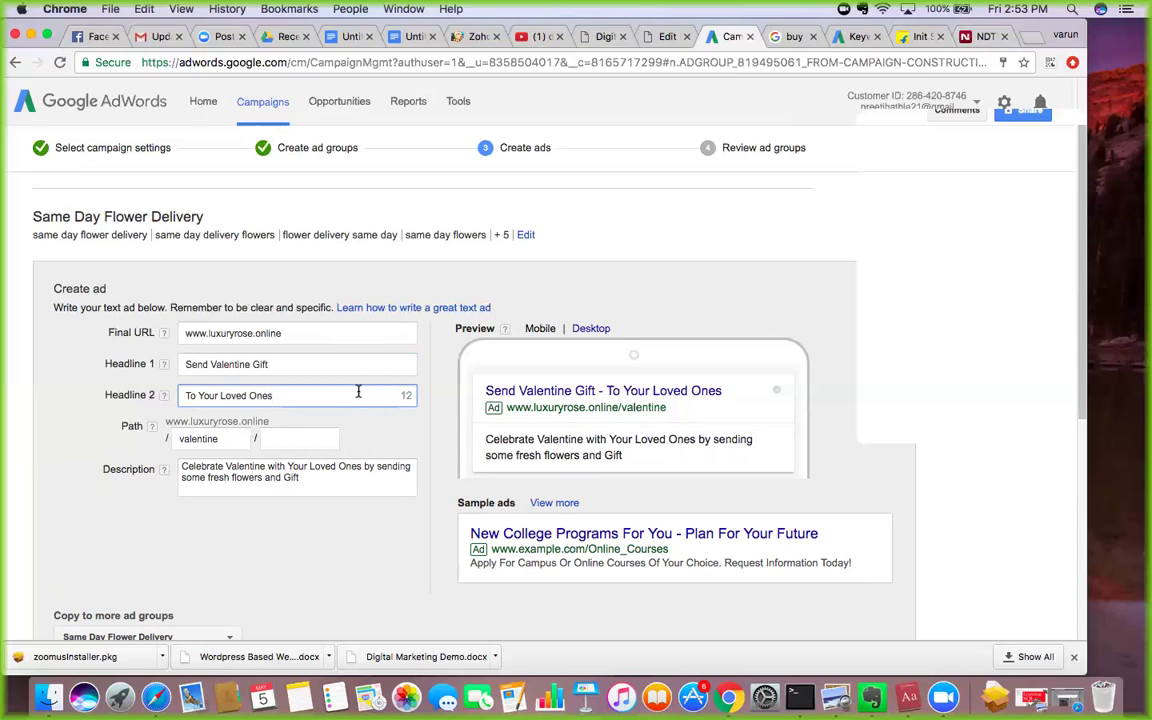
pyautogui.click(355, 484)
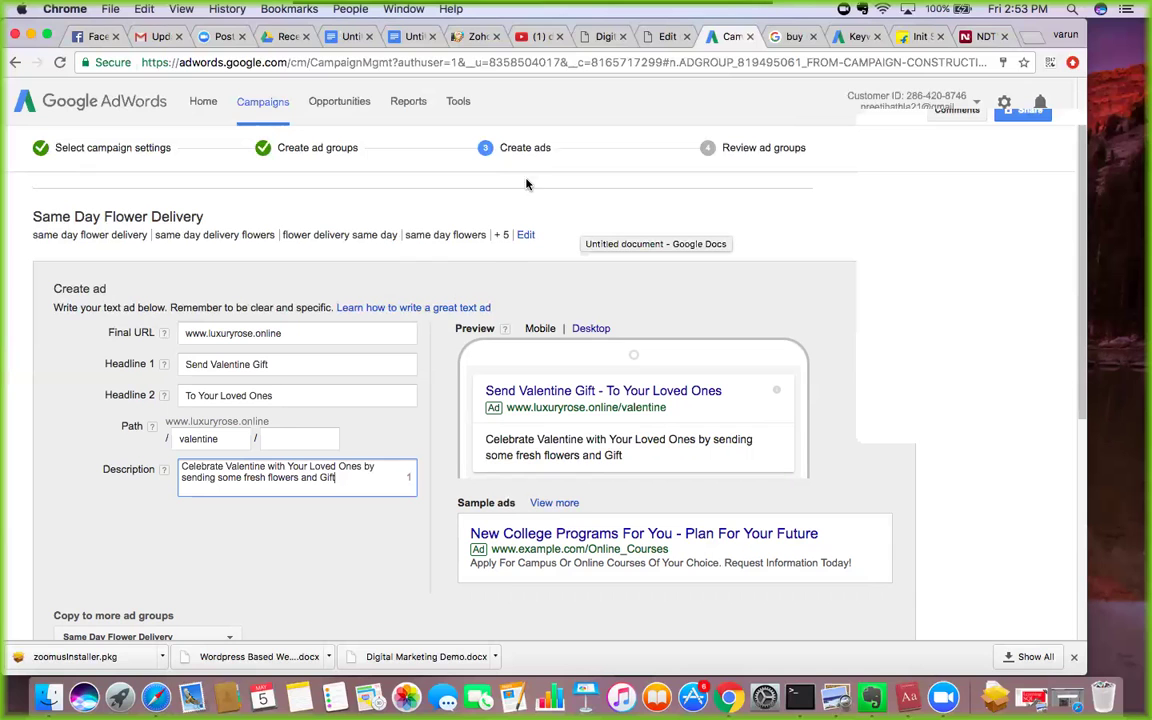
# - In the campaign notes, add the line 'Ad Groups: Selected Keywords' below Site Links
pyautogui.click(338, 40)
pyautogui.scroll(-10, 404, 404)
pyautogui.scroll(-6, 404, 404)
pyautogui.scroll(2, 404, 404)
pyautogui.scroll(-1, 404, 404)
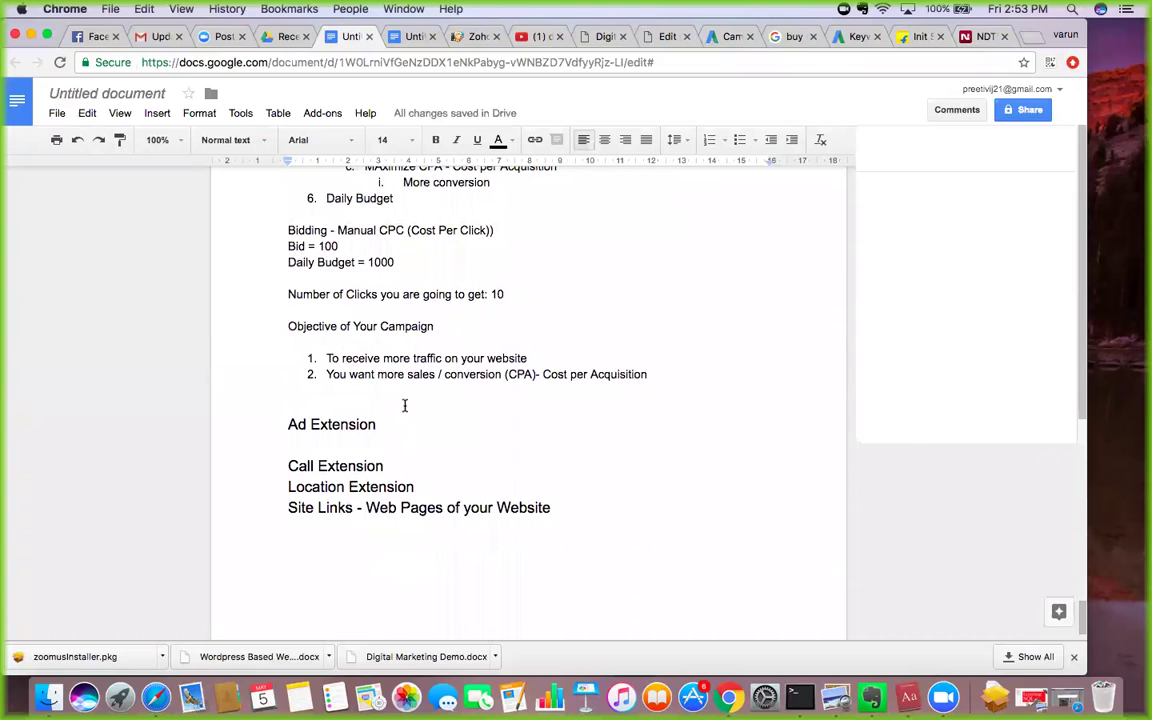
pyautogui.scroll(3, 404, 404)
pyautogui.scroll(1, 406, 412)
pyautogui.scroll(-5, 406, 412)
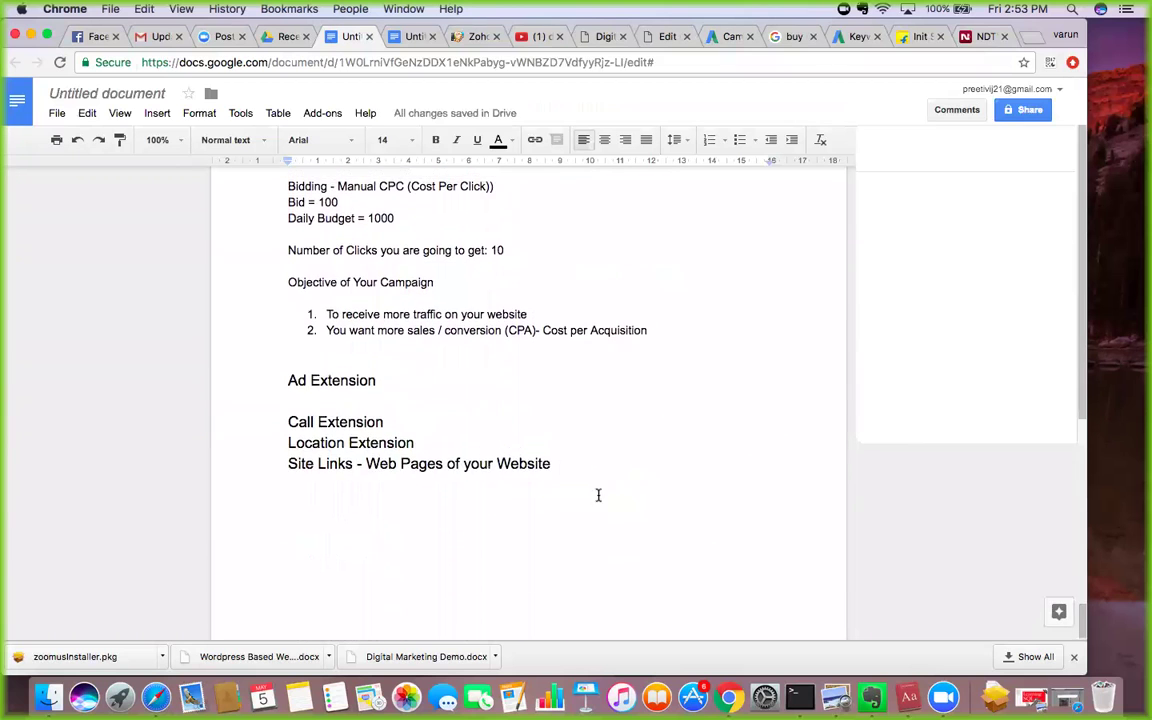
pyautogui.press('Return')
pyautogui.write('Ad Groups')
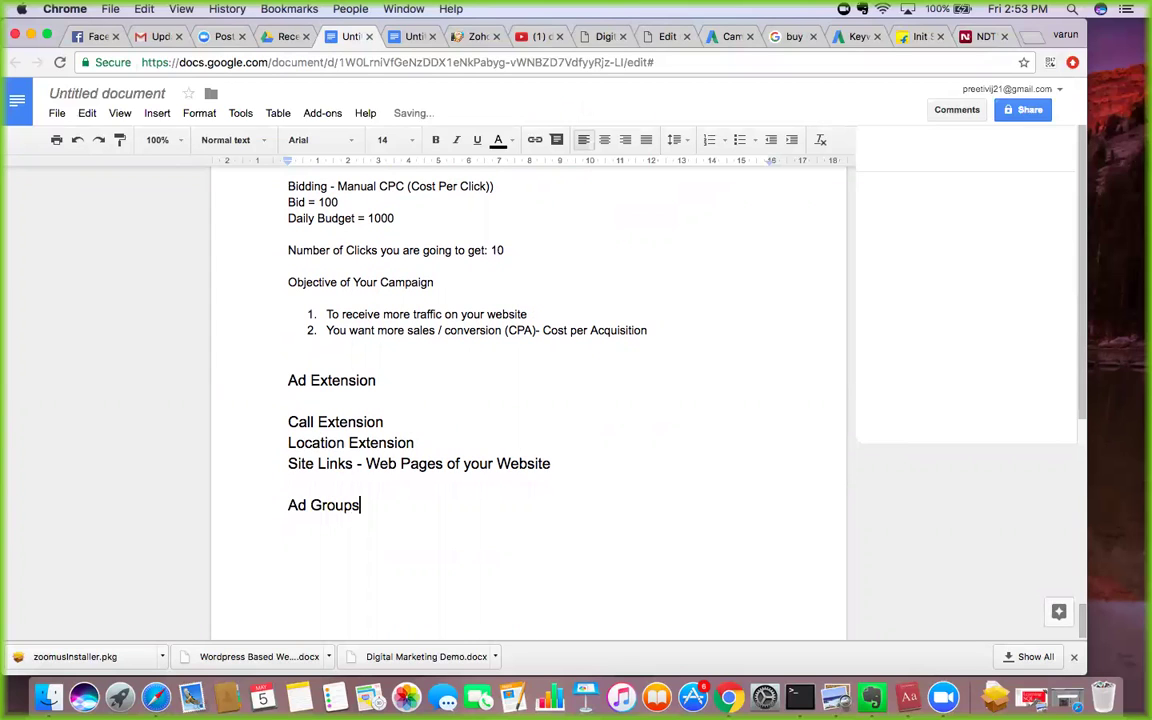
pyautogui.write(': Selected Keywords')
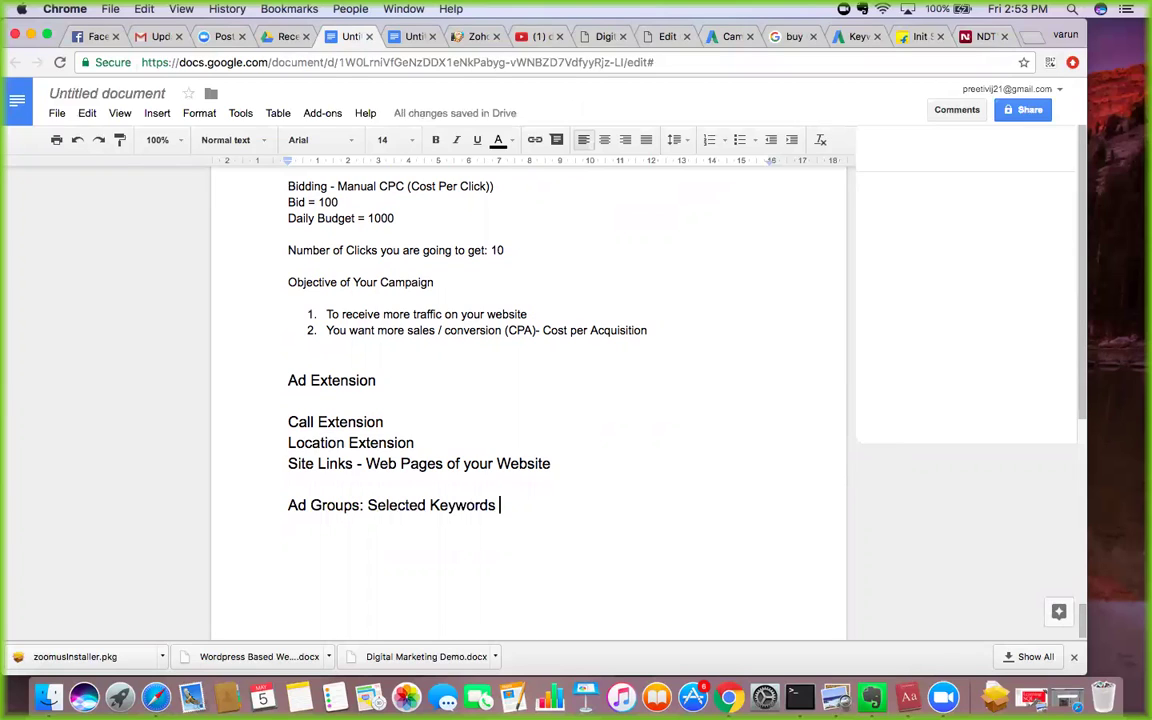
# - Add an 'Ad Copy' heading, pushed onto page 2
pyautogui.press('Return')
pyautogui.write('N')
pyautogui.press('BackSpace')
pyautogui.write('Ad Copy')
pyautogui.press('Return')
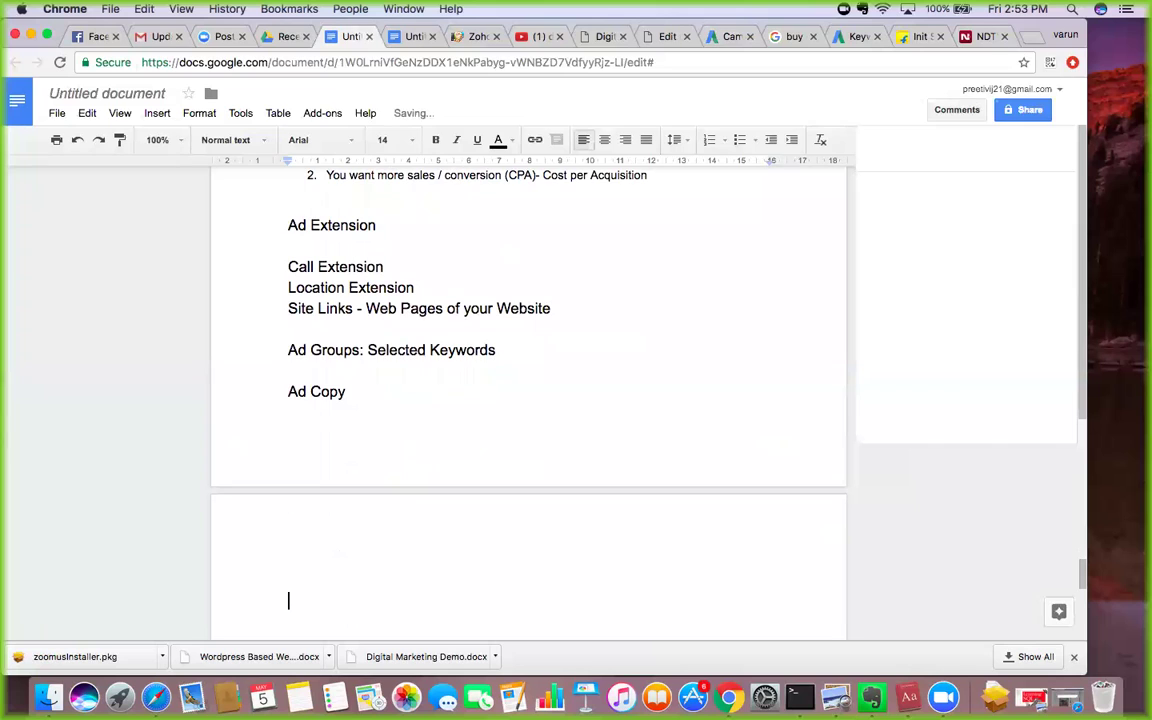
pyautogui.click(287, 391)
pyautogui.press('Return')
pyautogui.press('Return')
pyautogui.press('Return')
pyautogui.press('Return')
pyautogui.press('Down')
pyautogui.press('Return')
# - List 'Headline 1: 30 Word Limit', 'Headline 2: 30 Word Limit' and 'Description : 80 Word Limit'
pyautogui.write('Headline 1: 30 Wor')
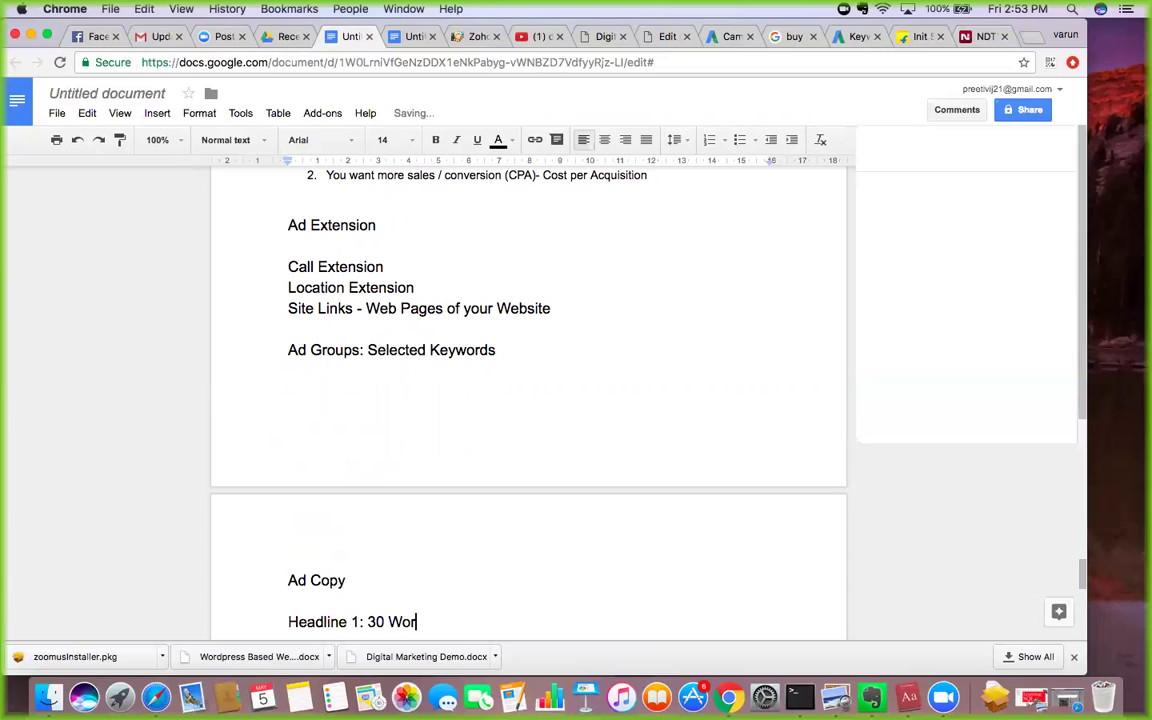
pyautogui.write('dlinmy')
pyautogui.press('BackSpace')
pyautogui.press('BackSpace')
pyautogui.press('BackSpace')
pyautogui.press('BackSpace')
pyautogui.press('BackSpace')
pyautogui.write('Limit')
pyautogui.press('Return')
pyautogui.write('H')
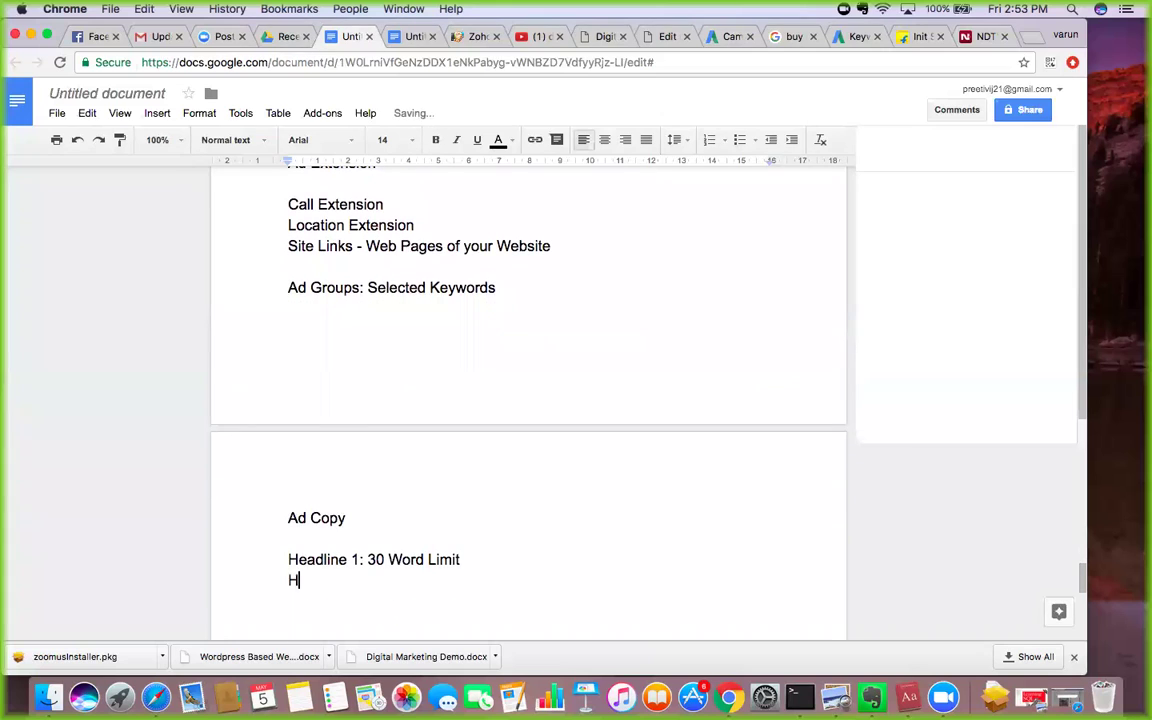
pyautogui.write('eadline 2: 30 Word Limit')
pyautogui.press('Return')
pyautogui.write('D')
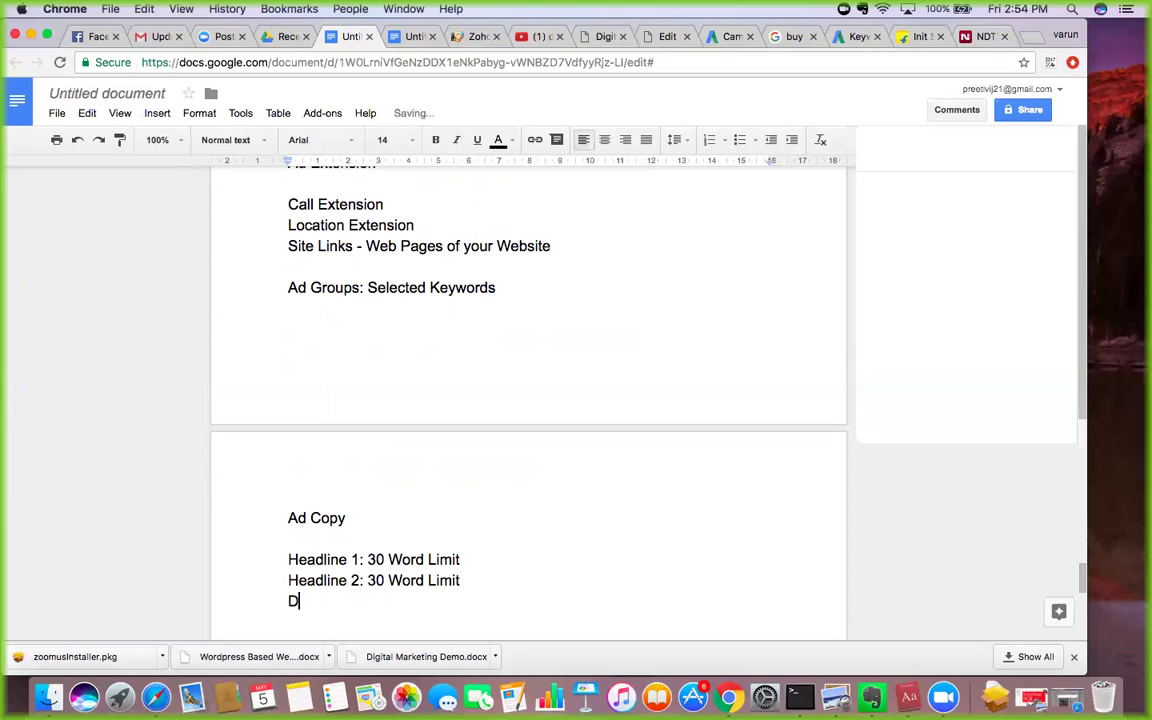
pyautogui.write('escription : 80 W')
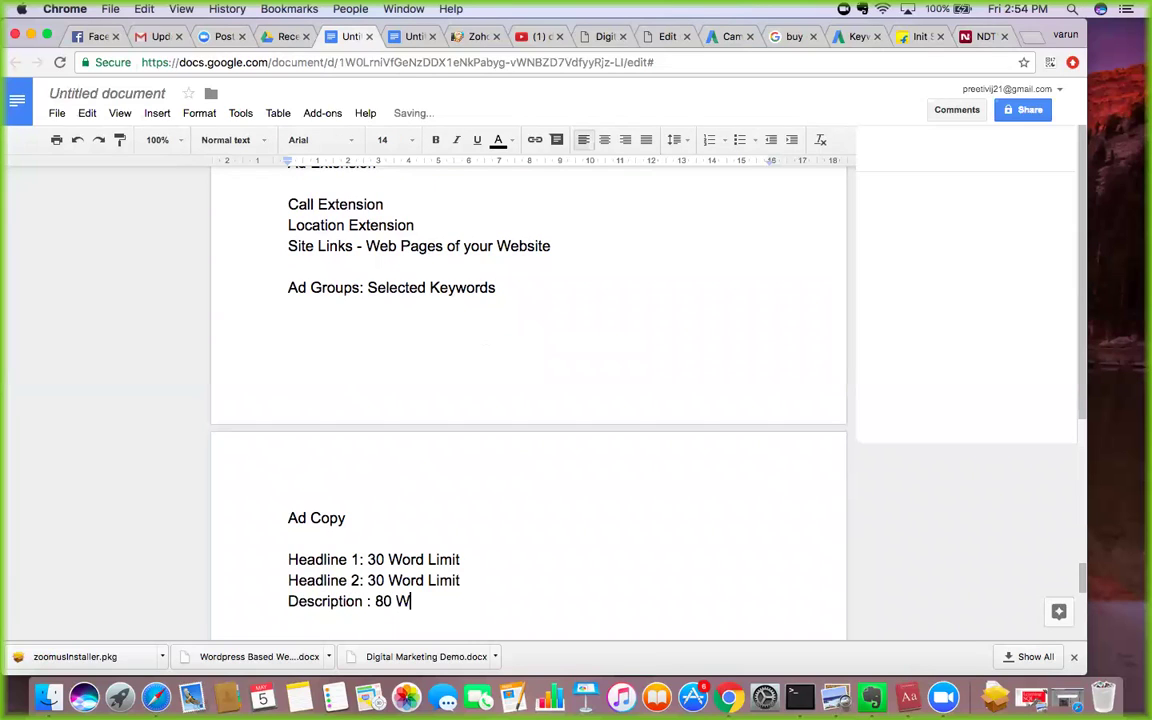
pyautogui.write('ord Limit')
pyautogui.press('Return')
pyautogui.press('Return')
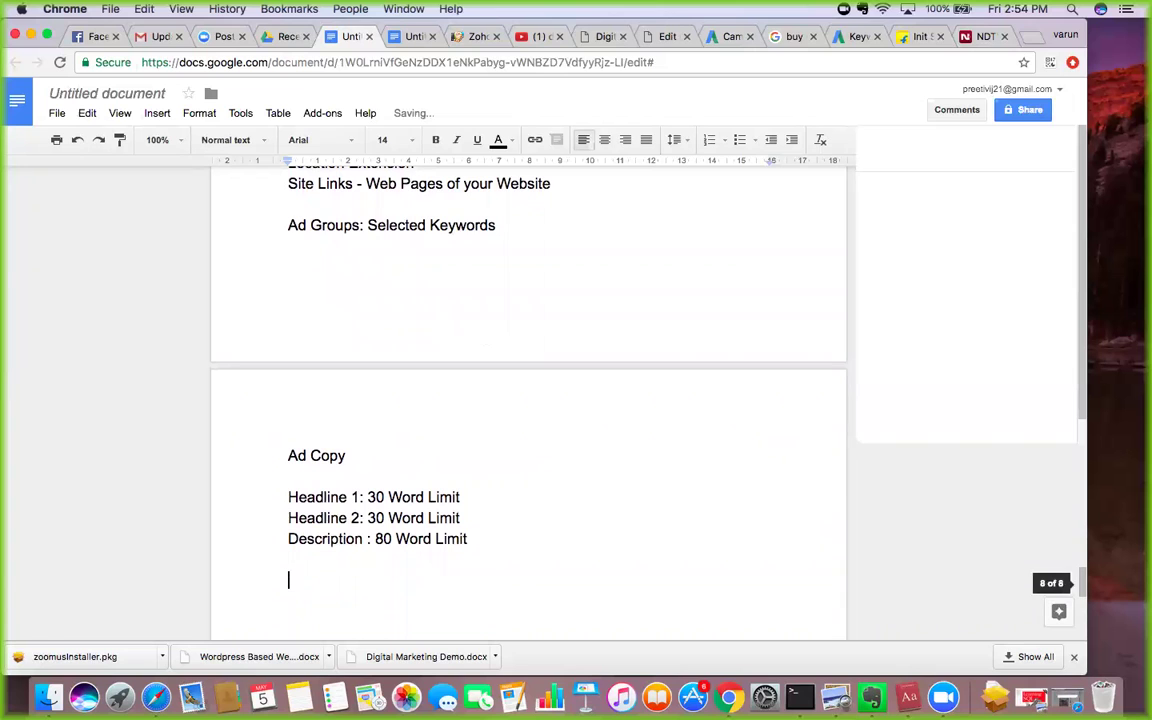
pyautogui.click(716, 37)
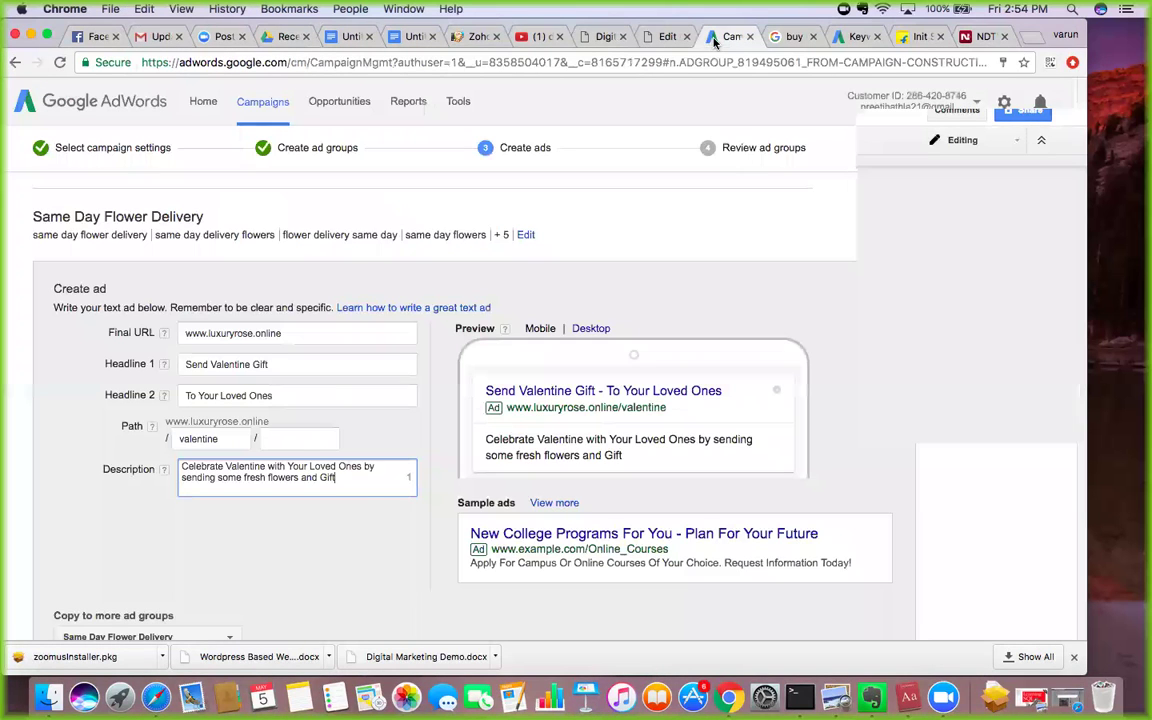
# - Create the Valentine ad for Same Day Flower Delivery without copying it to birthday flowers and gifts
pyautogui.click(346, 554)
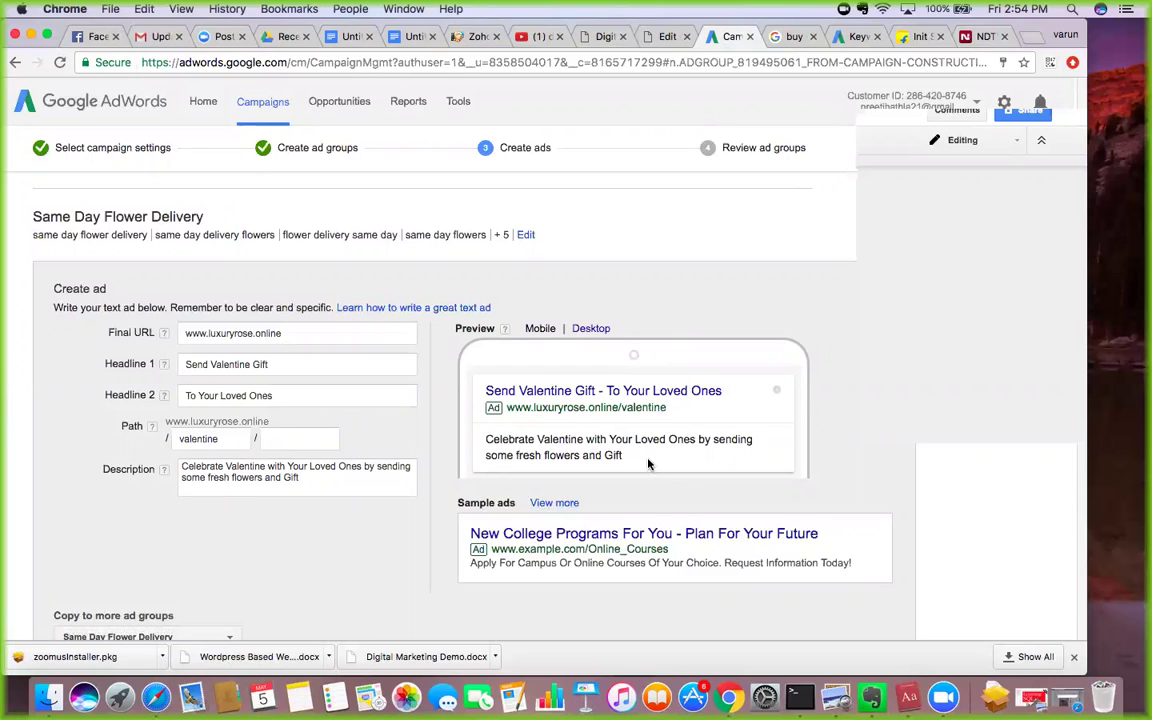
pyautogui.moveTo(648, 464); pyautogui.dragTo(486, 388)
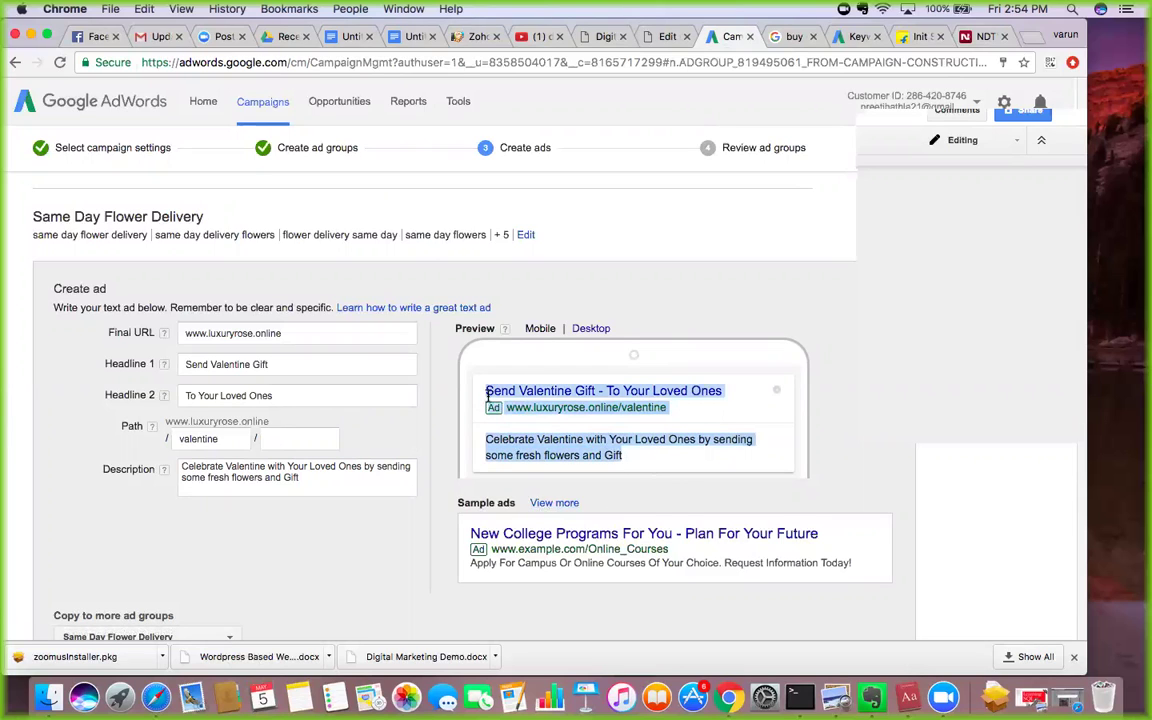
pyautogui.click(541, 492)
pyautogui.scroll(-3, 541, 492)
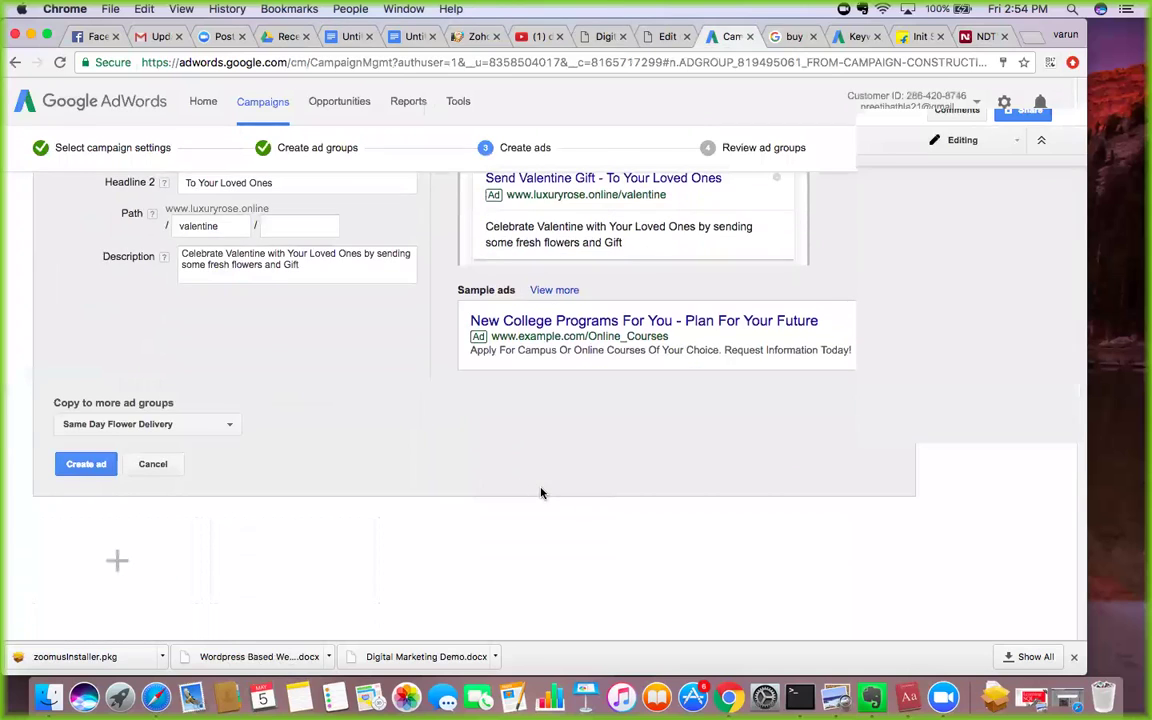
pyautogui.click(210, 434)
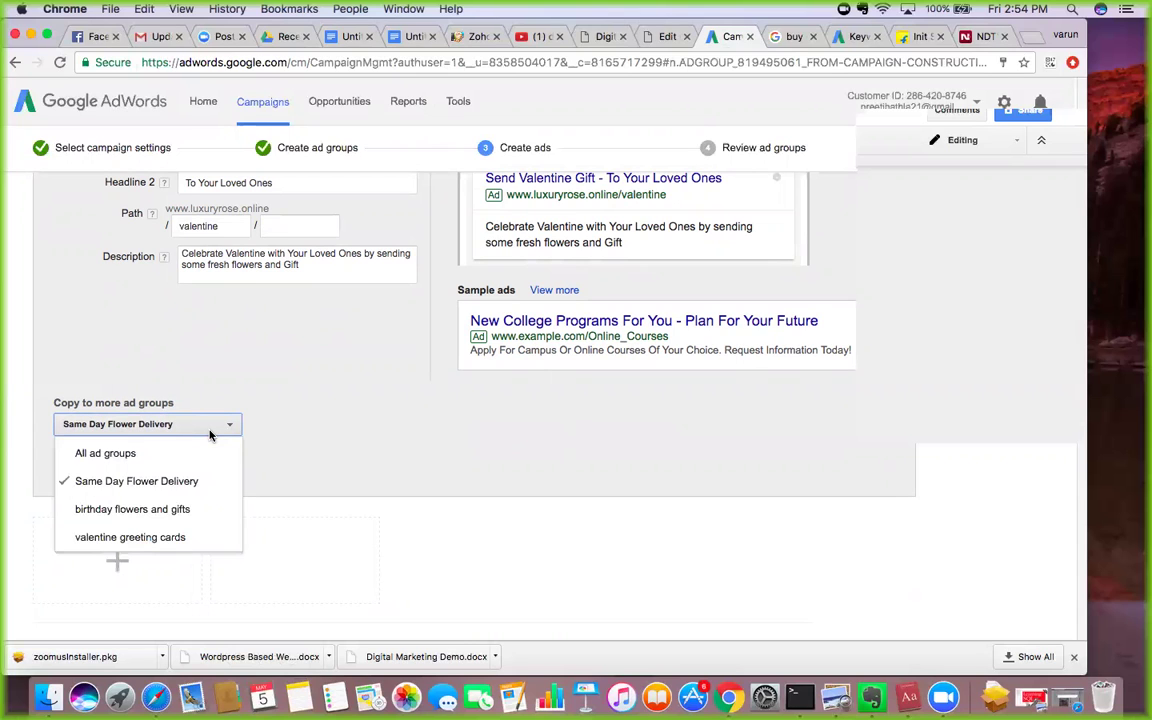
pyautogui.click(101, 517)
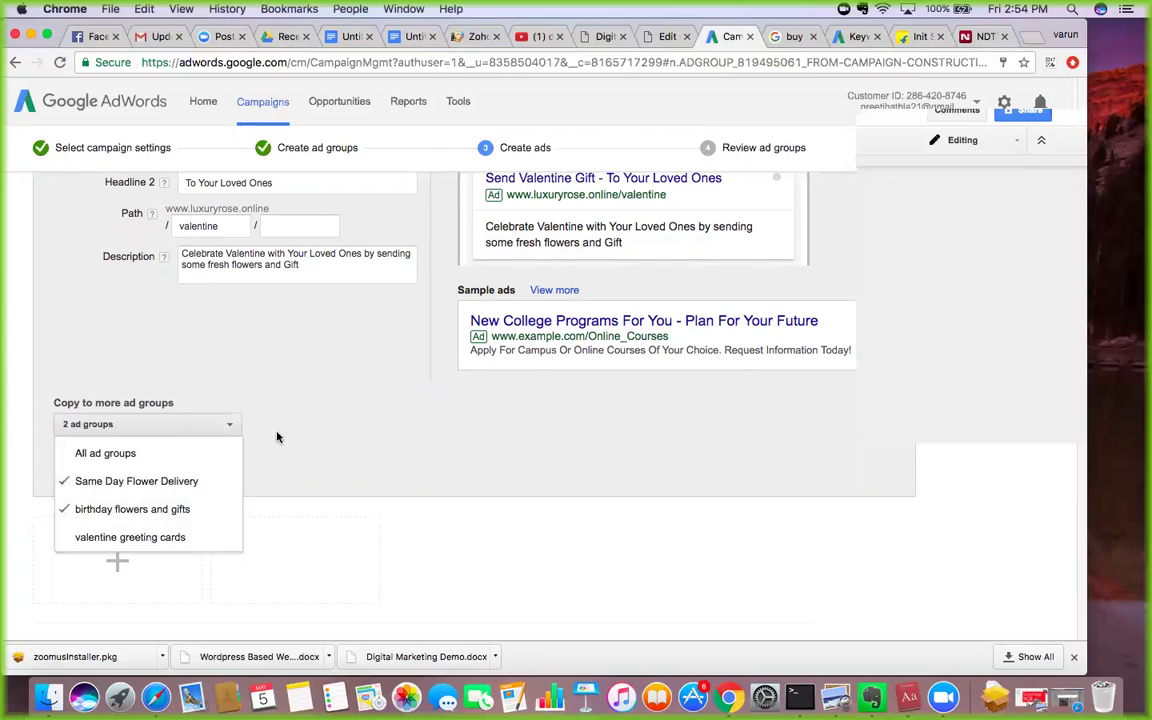
pyautogui.click(92, 511)
pyautogui.click(288, 447)
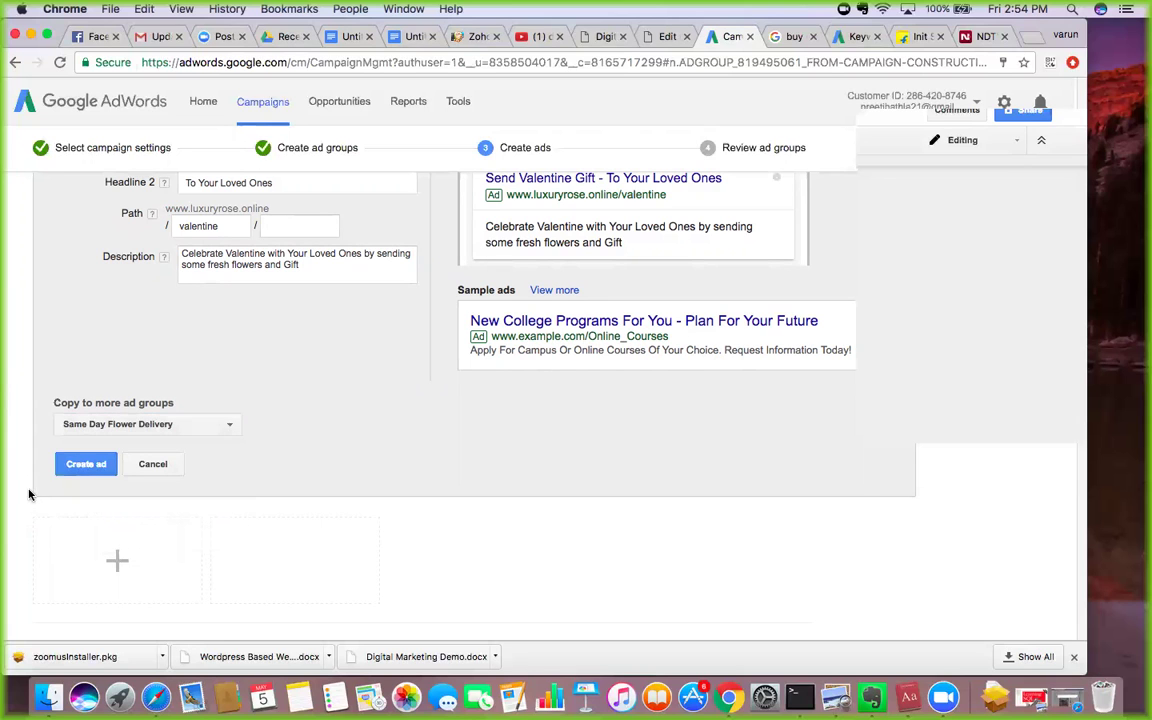
pyautogui.click(84, 471)
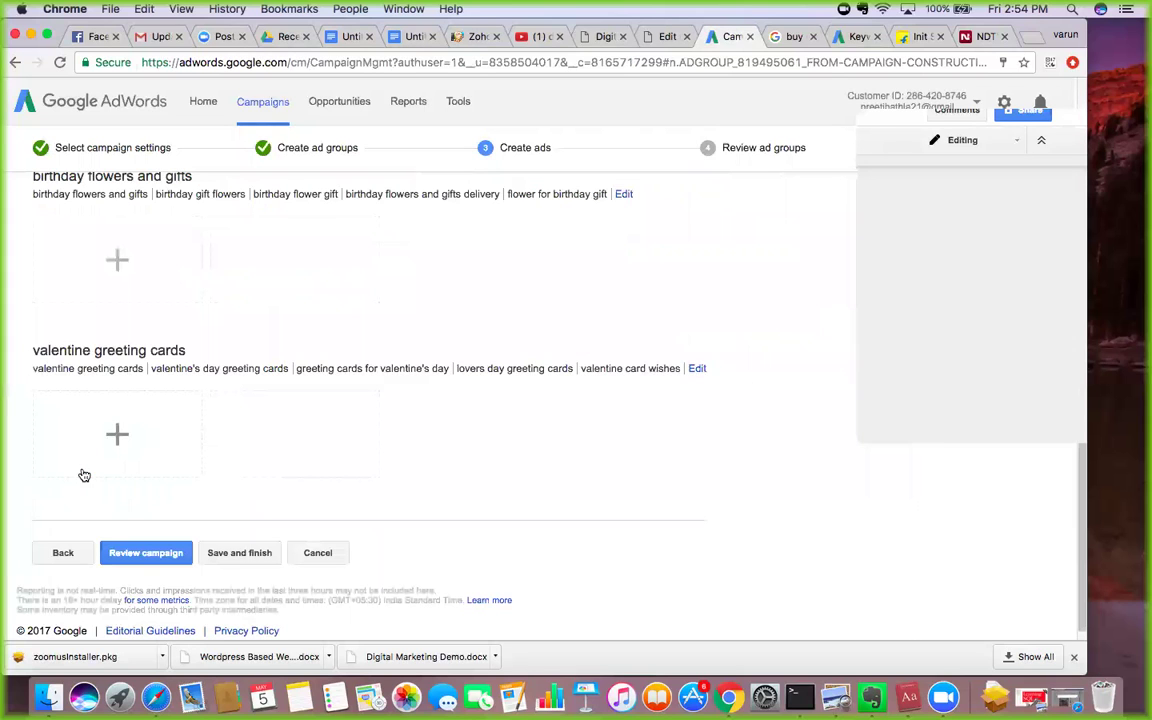
pyautogui.scroll(5, 244, 432)
pyautogui.scroll(-1, 243, 433)
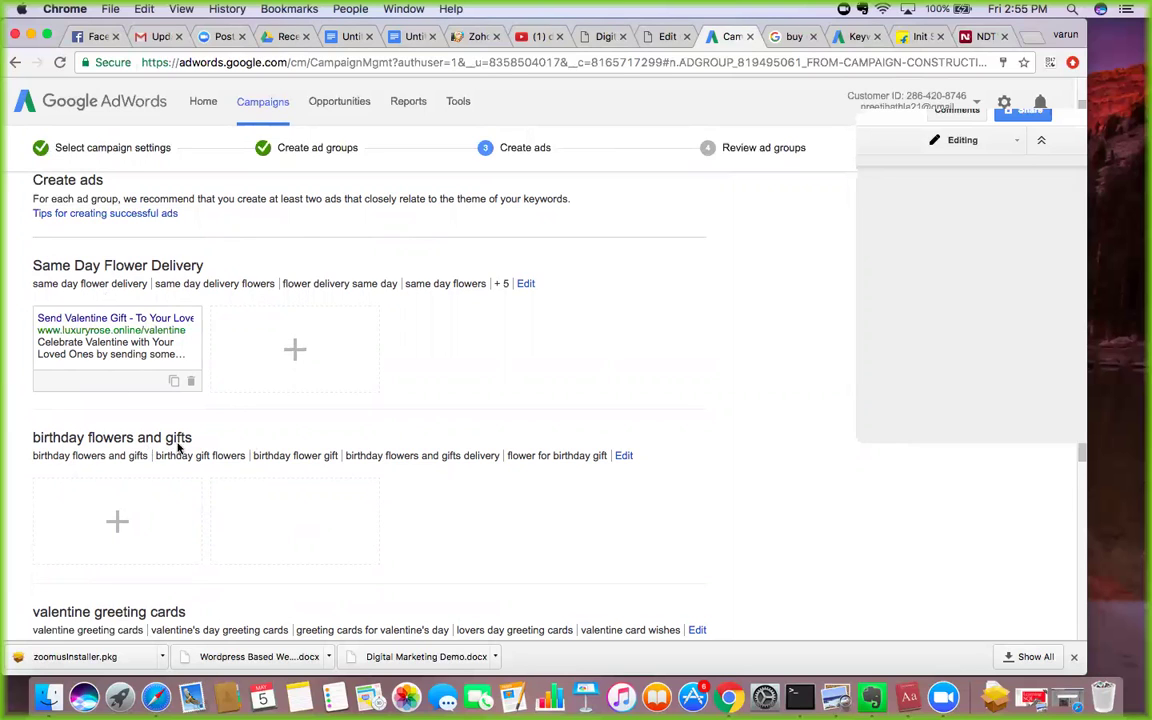
pyautogui.scroll(-2, 245, 553)
pyautogui.scroll(-1, 245, 553)
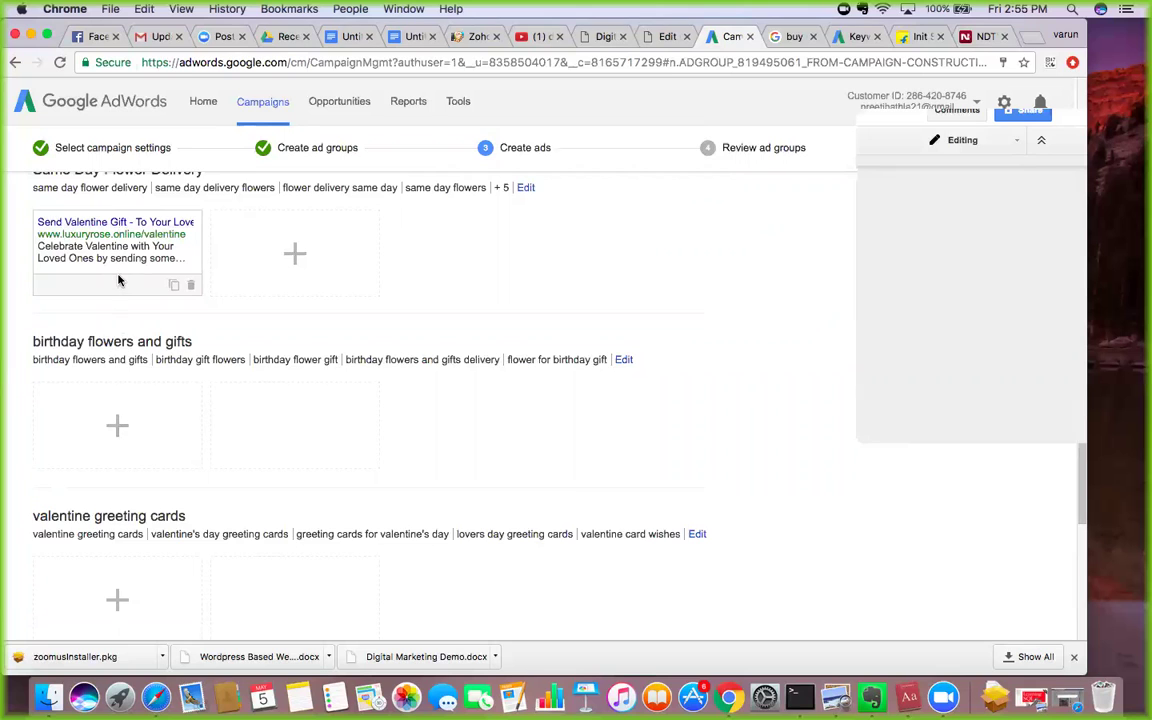
pyautogui.scroll(-2, 290, 428)
pyautogui.scroll(-2, 290, 428)
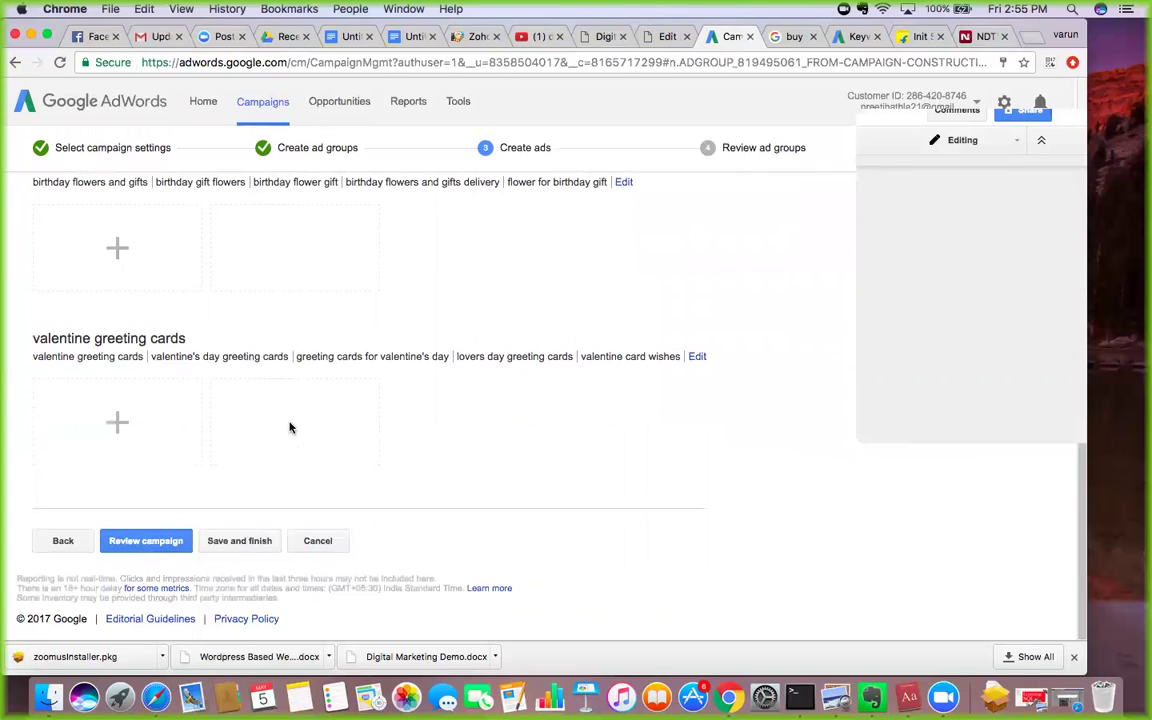
pyautogui.click(63, 540)
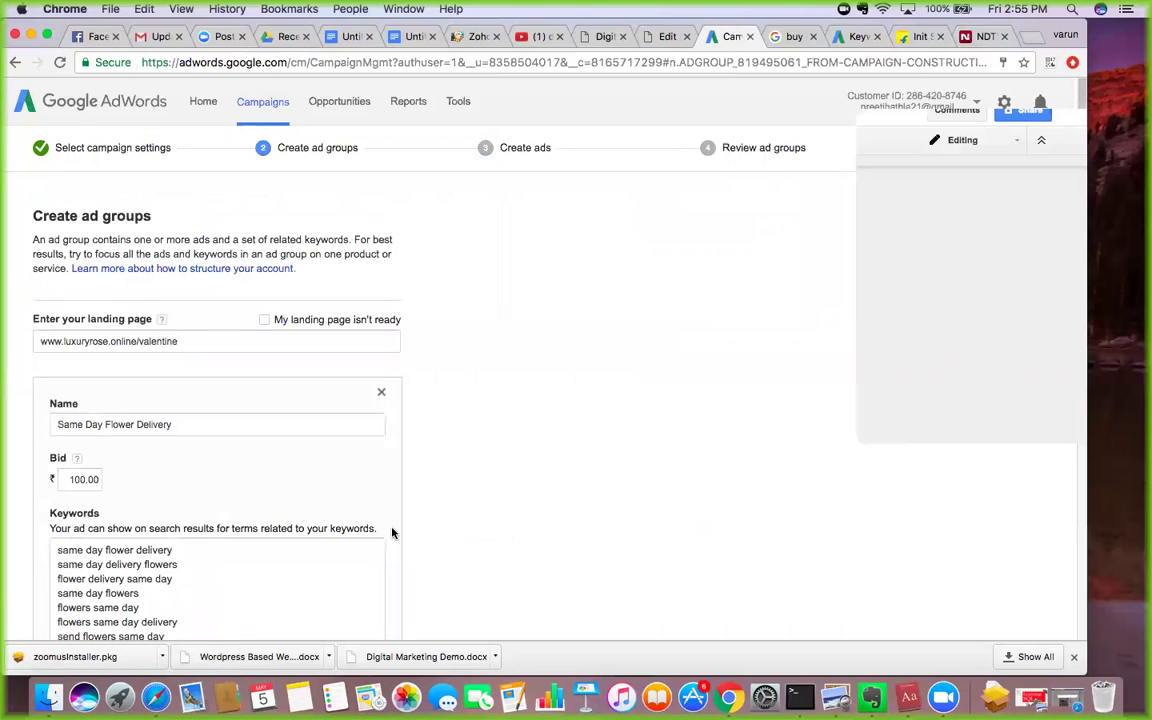
pyautogui.scroll(-4, 392, 530)
pyautogui.scroll(-5, 392, 530)
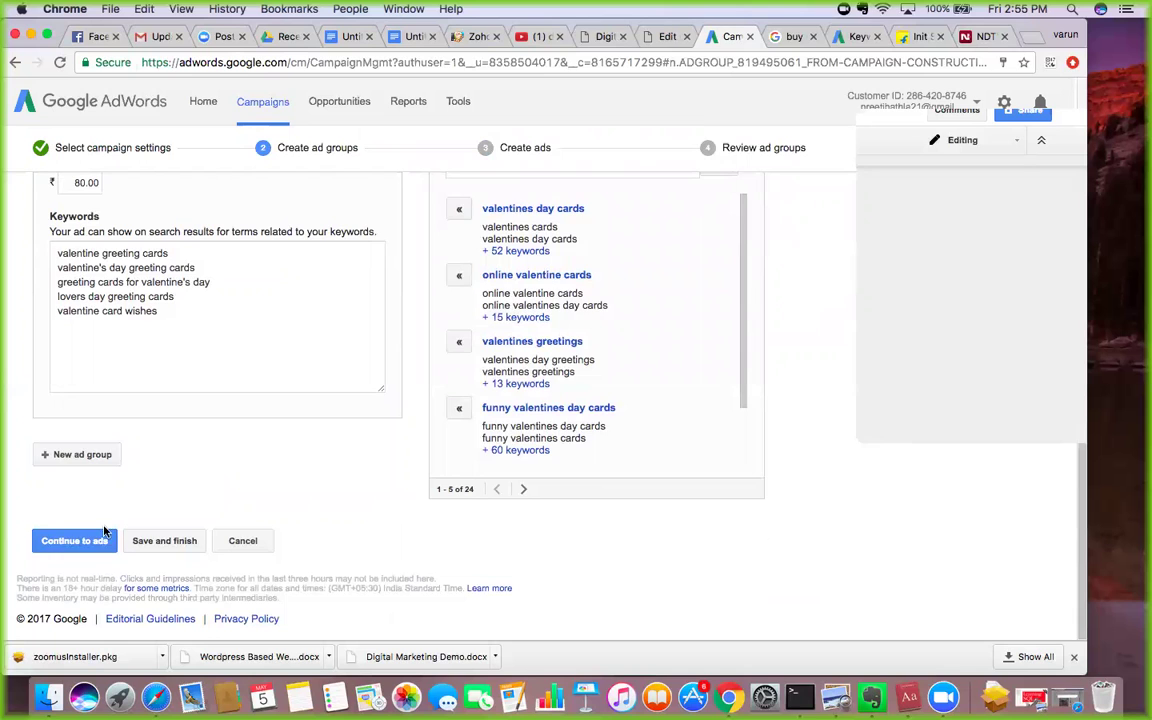
pyautogui.click(74, 541)
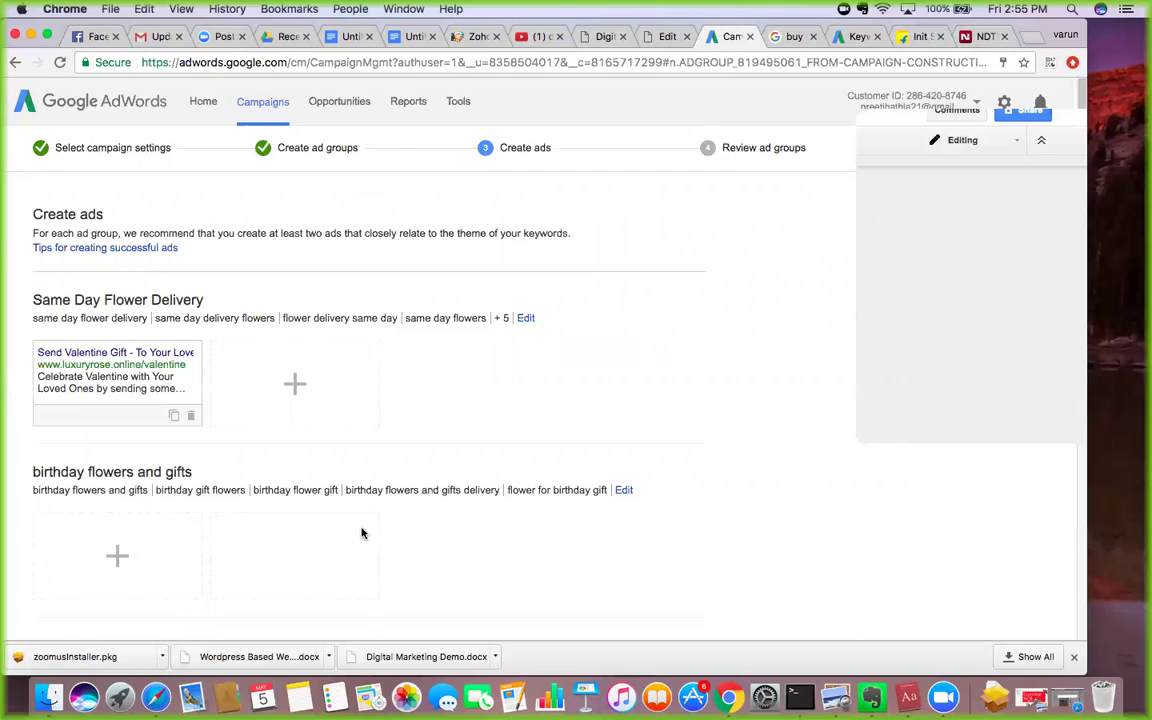
pyautogui.scroll(-4, 362, 530)
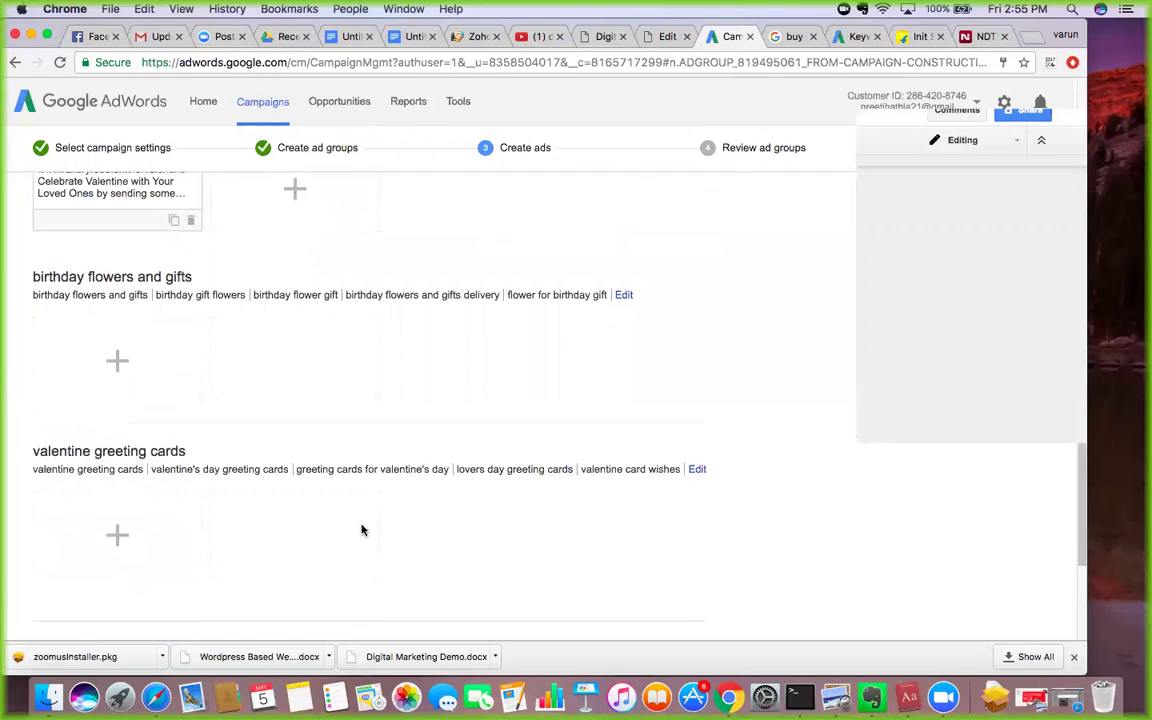
pyautogui.scroll(2, 362, 530)
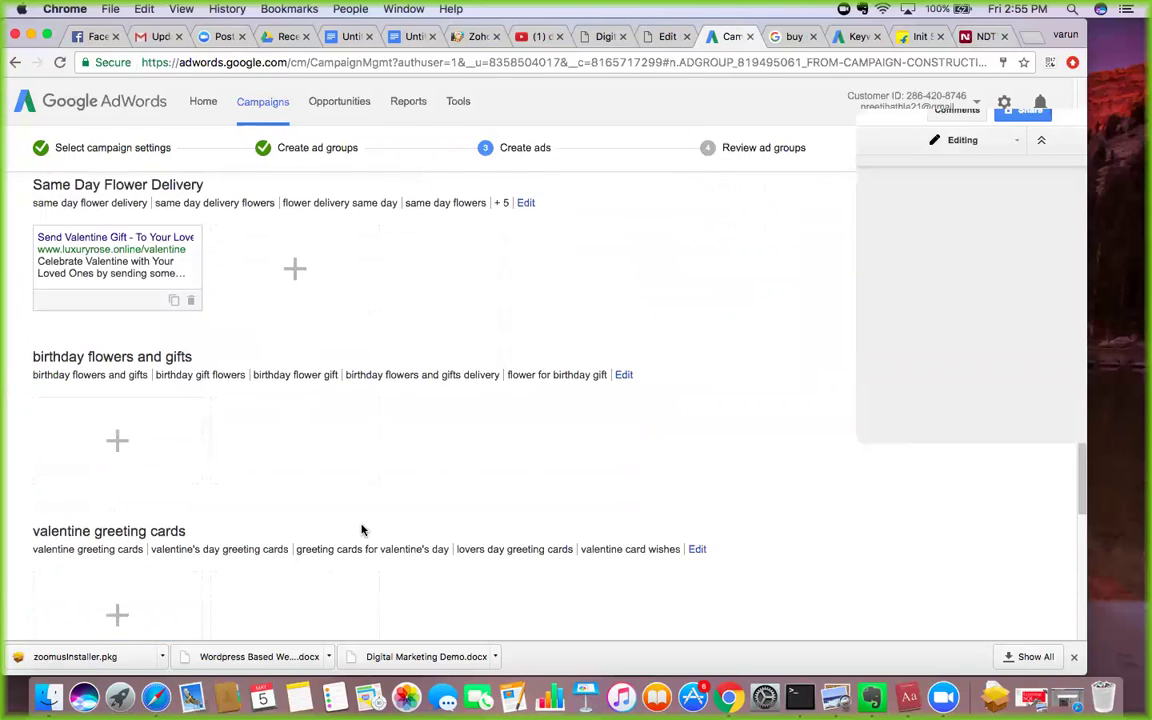
# - Reopen the Send Valentine Gift ad and review its URL, headlines and description
pyautogui.click(63, 258)
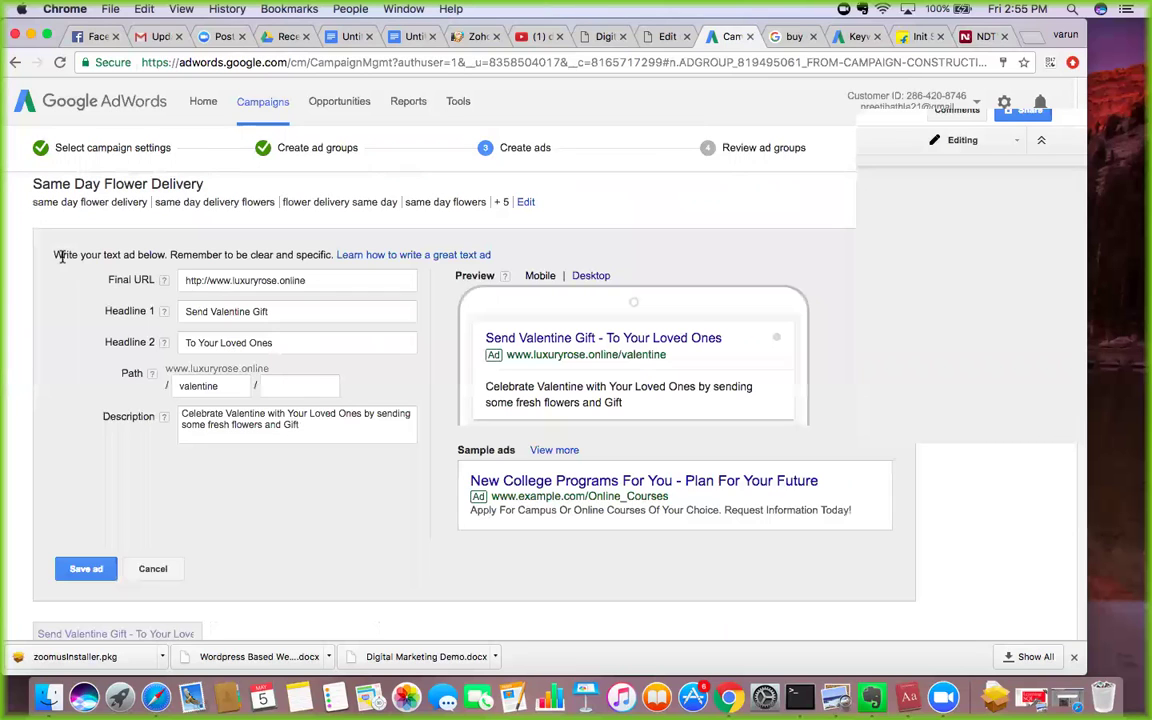
pyautogui.click(306, 281)
pyautogui.click(330, 312)
pyautogui.click(339, 340)
pyautogui.click(325, 424)
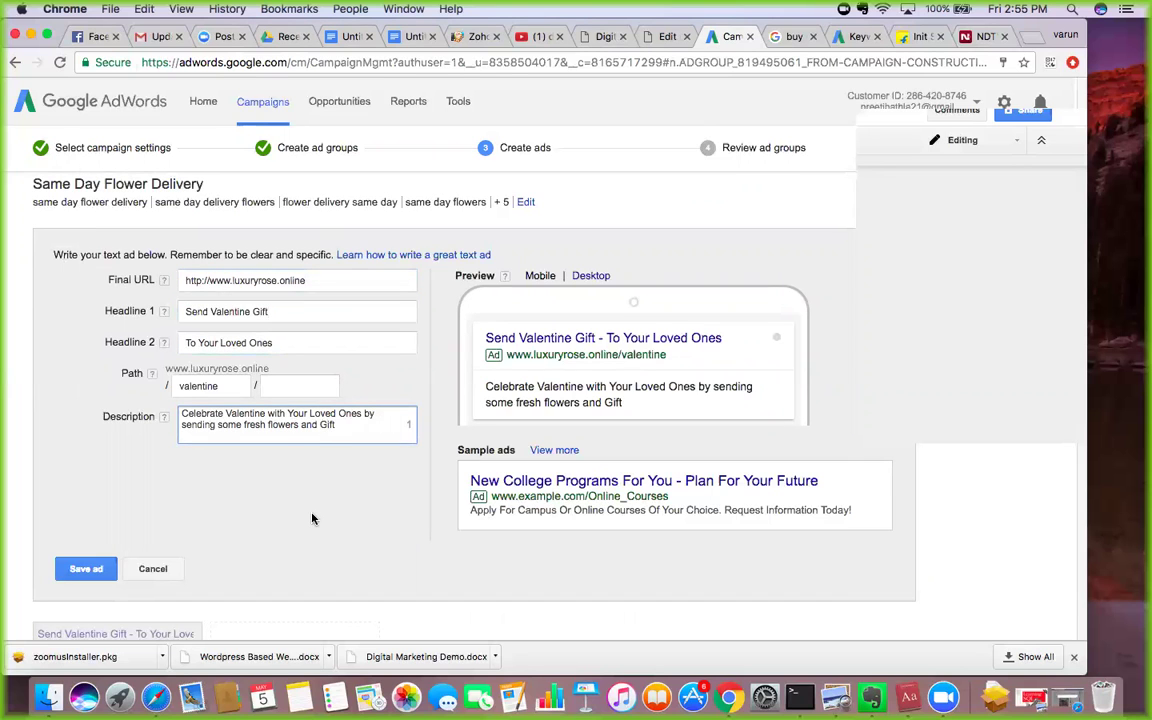
pyautogui.scroll(-4, 311, 519)
pyautogui.scroll(1, 311, 519)
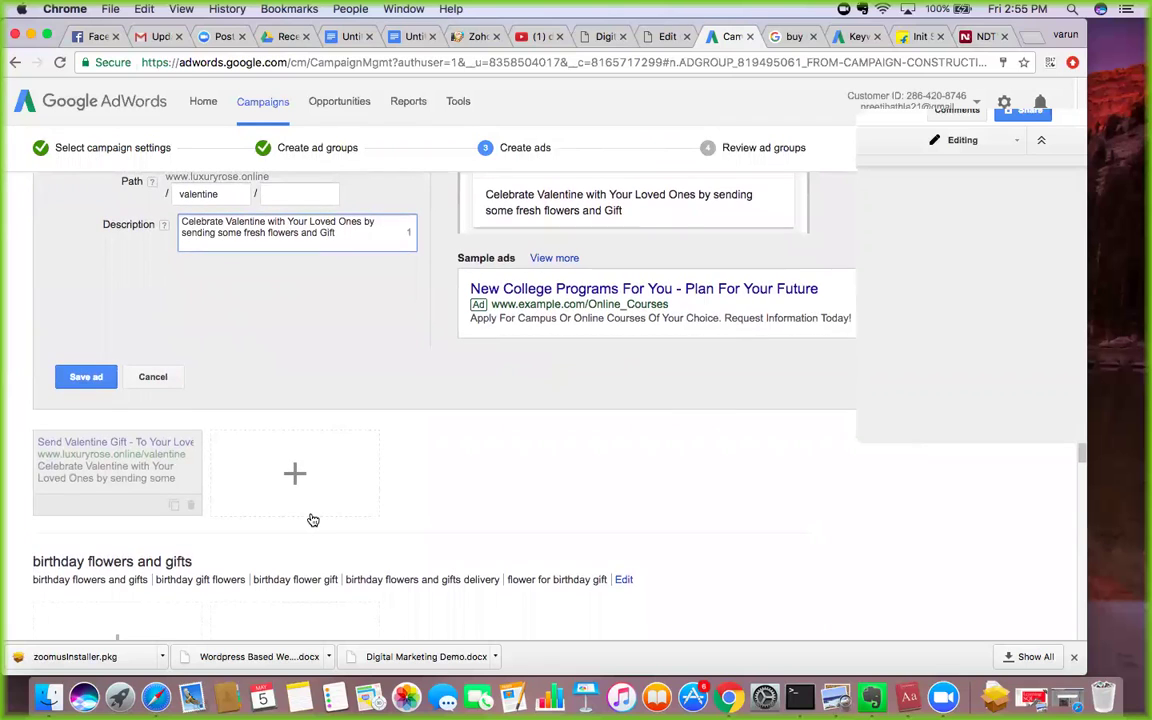
pyautogui.scroll(3, 311, 517)
pyautogui.scroll(-4, 311, 515)
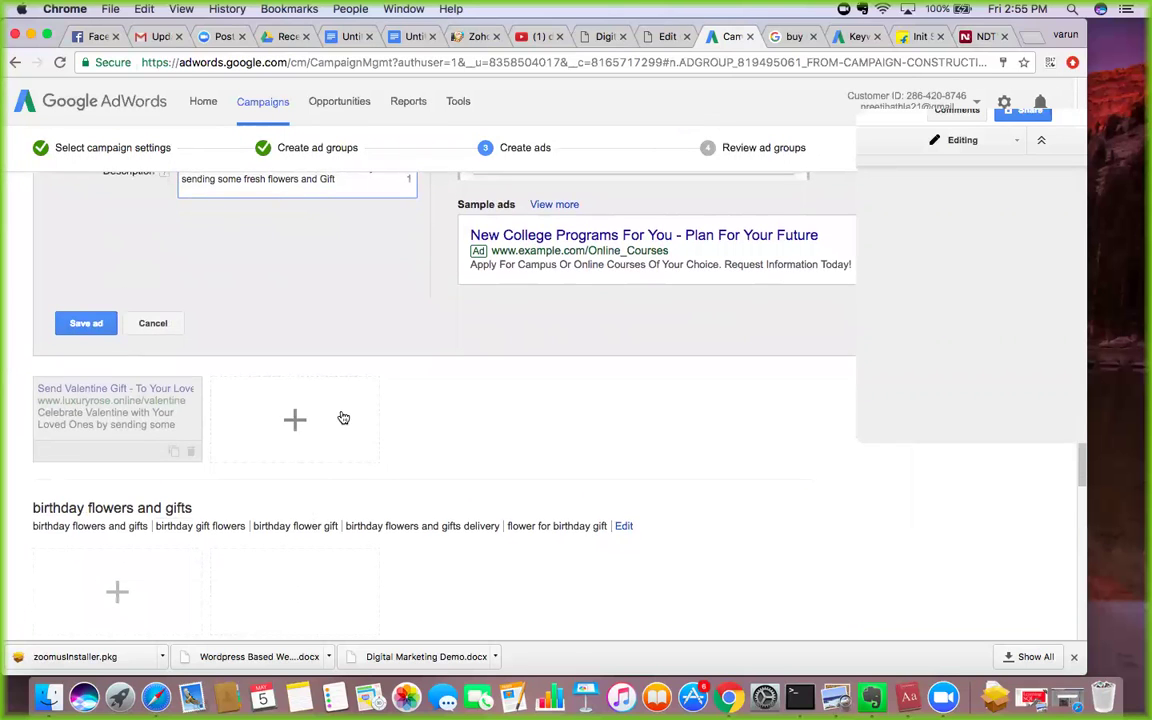
pyautogui.scroll(7, 342, 416)
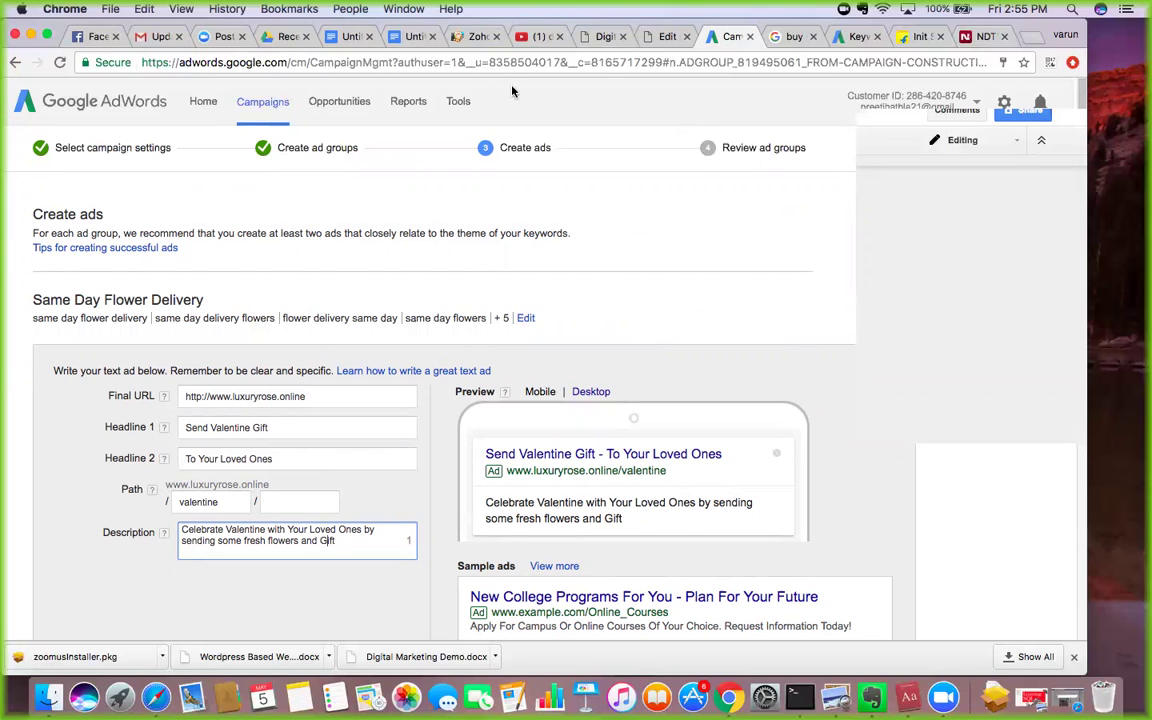
pyautogui.click(345, 36)
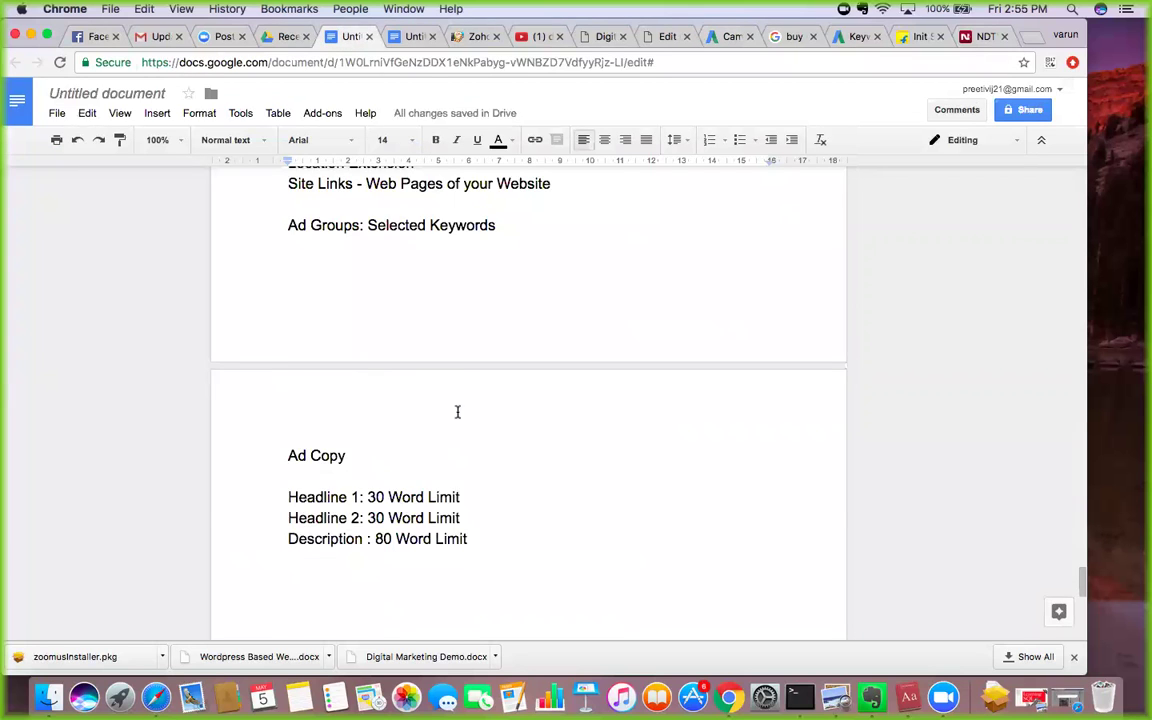
pyautogui.scroll(5, 457, 411)
pyautogui.scroll(-10, 457, 411)
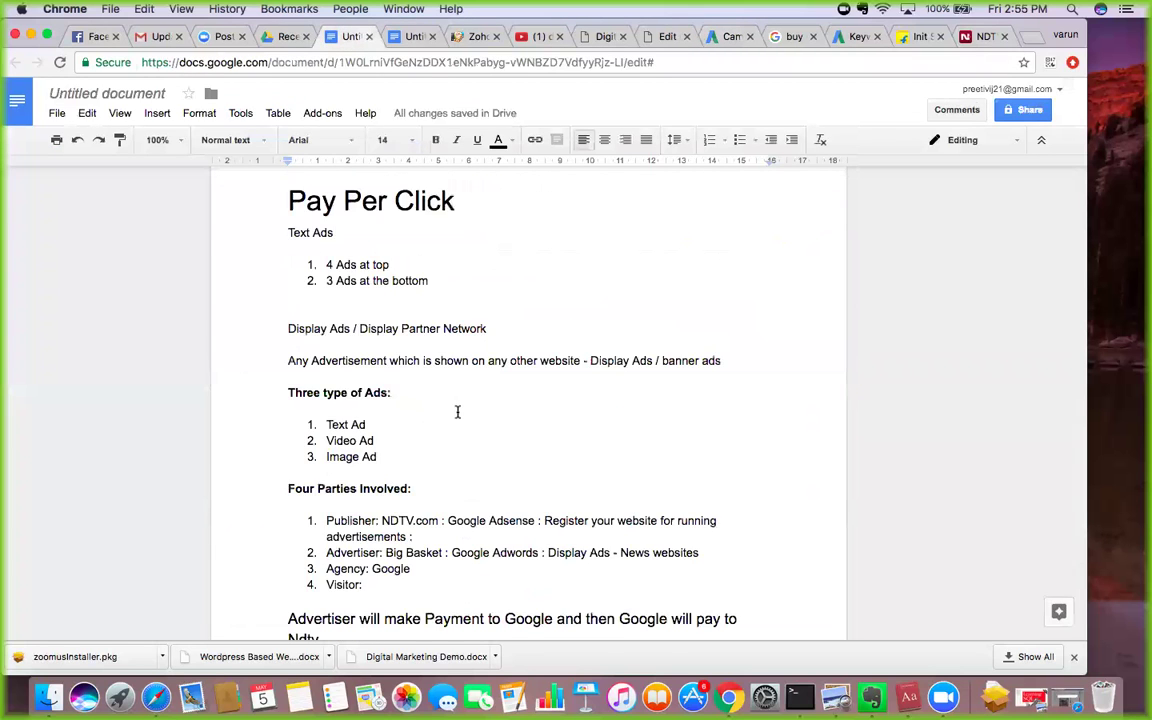
pyautogui.scroll(5, 457, 411)
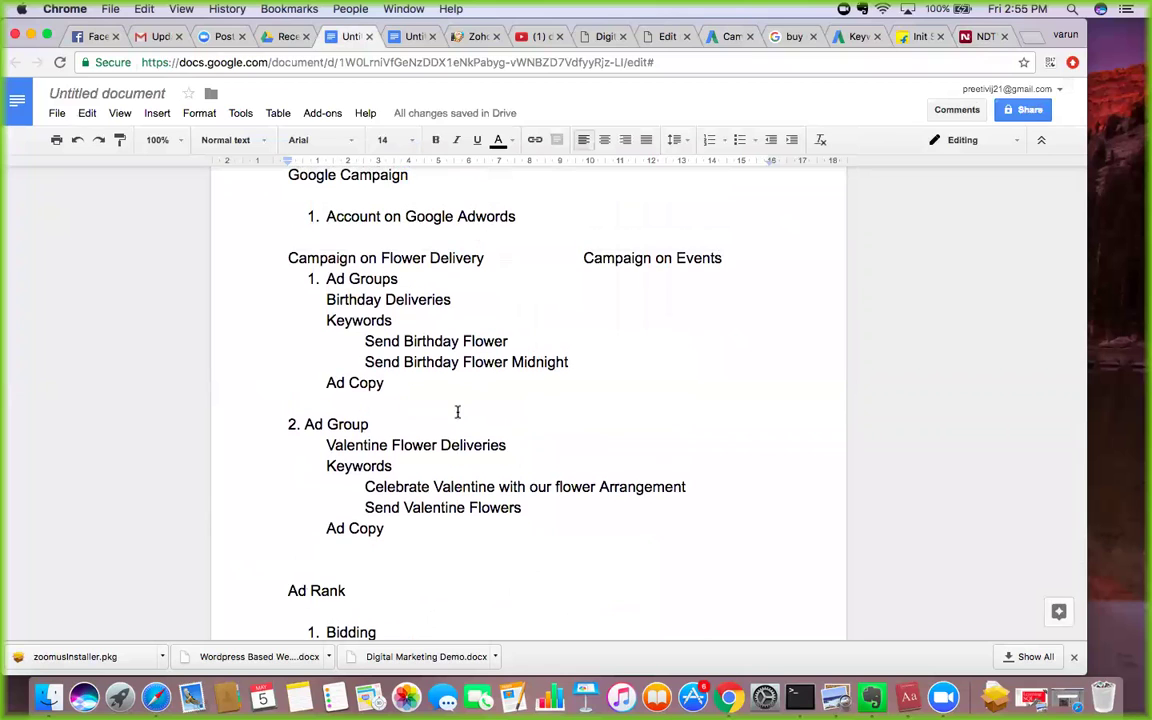
pyautogui.moveTo(325, 277); pyautogui.dragTo(404, 281)
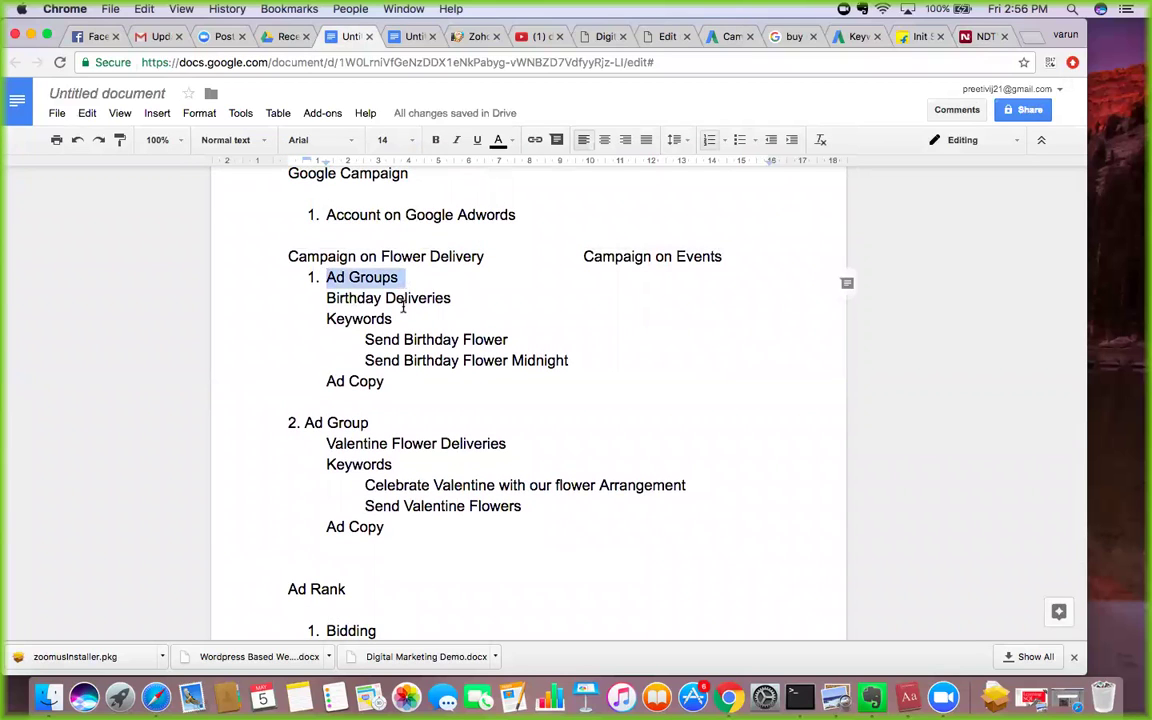
pyautogui.click(326, 318)
pyautogui.moveTo(326, 318); pyautogui.dragTo(470, 388)
pyautogui.click(471, 389)
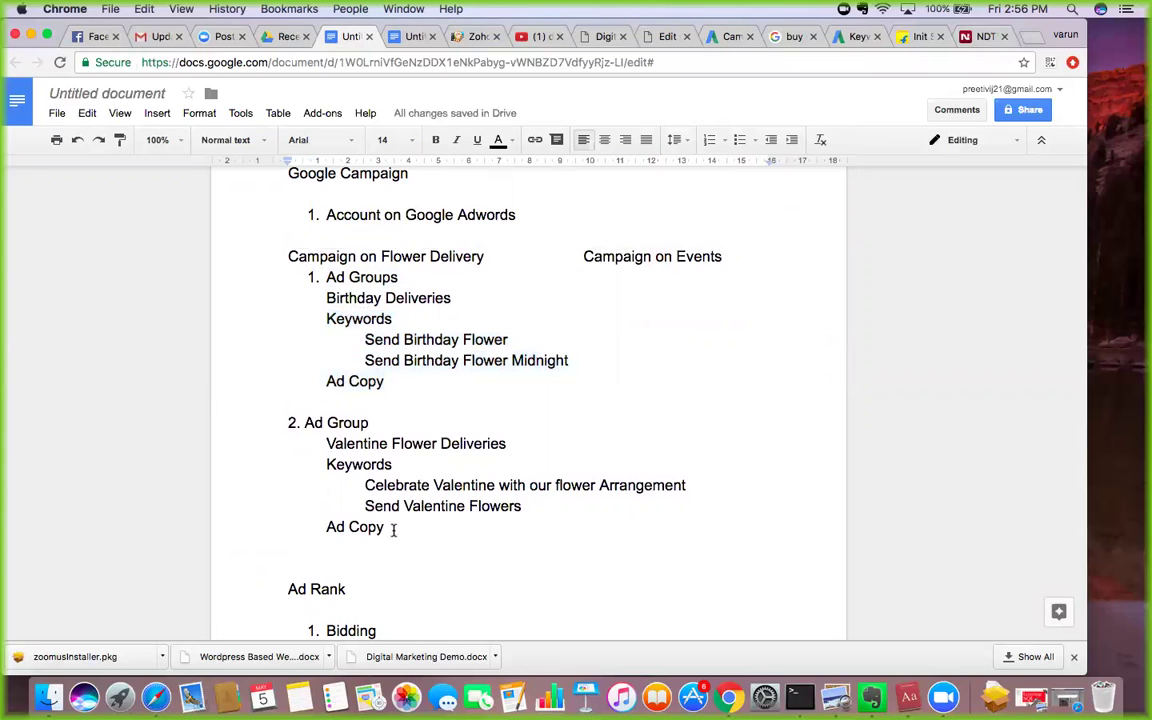
pyautogui.moveTo(458, 524); pyautogui.dragTo(347, 468)
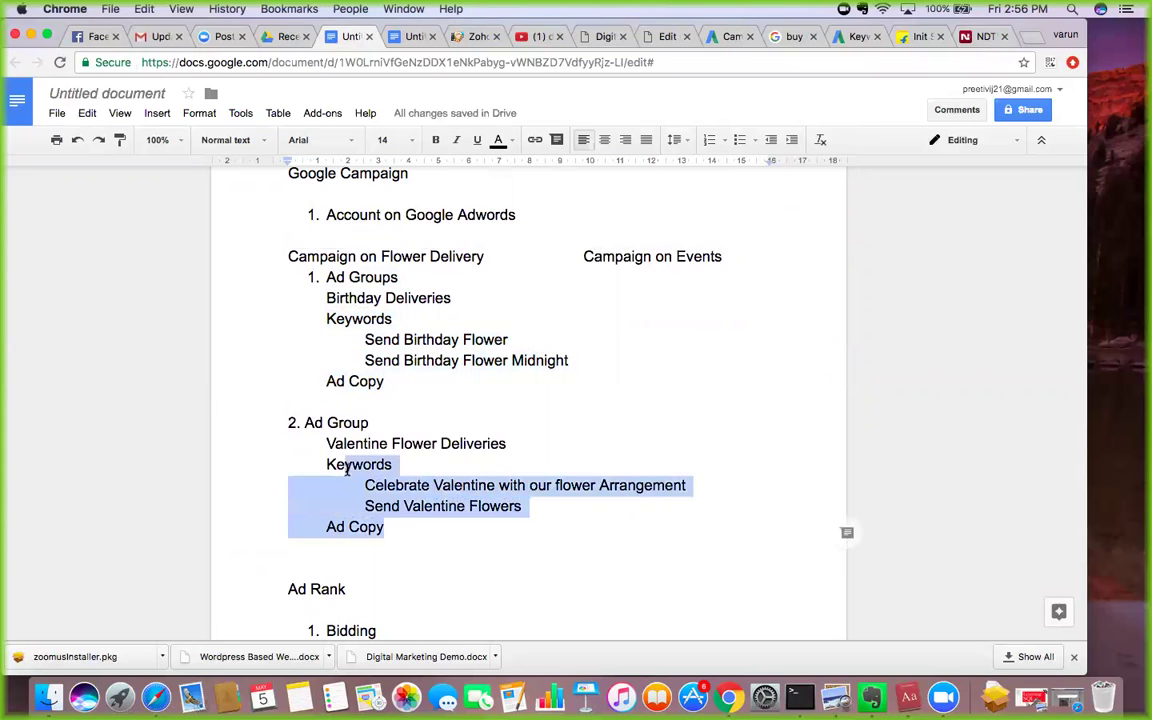
pyautogui.click(472, 445)
pyautogui.press('Down')
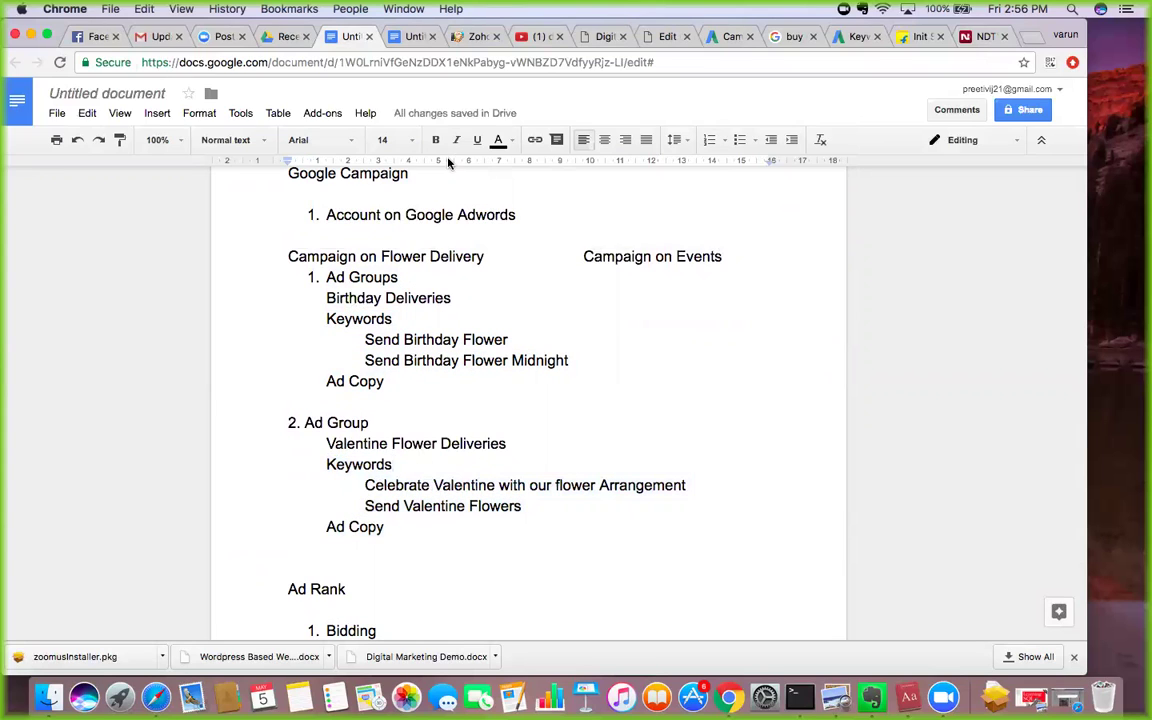
pyautogui.click(433, 161)
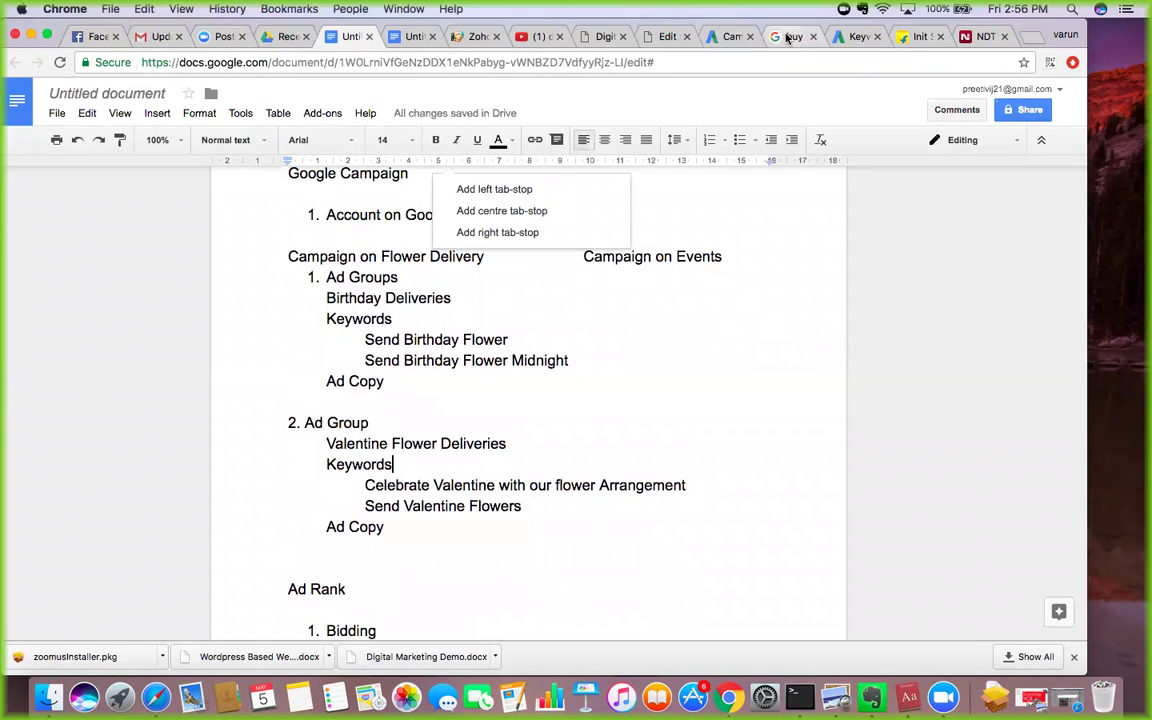
pyautogui.click(728, 37)
pyautogui.click(366, 570)
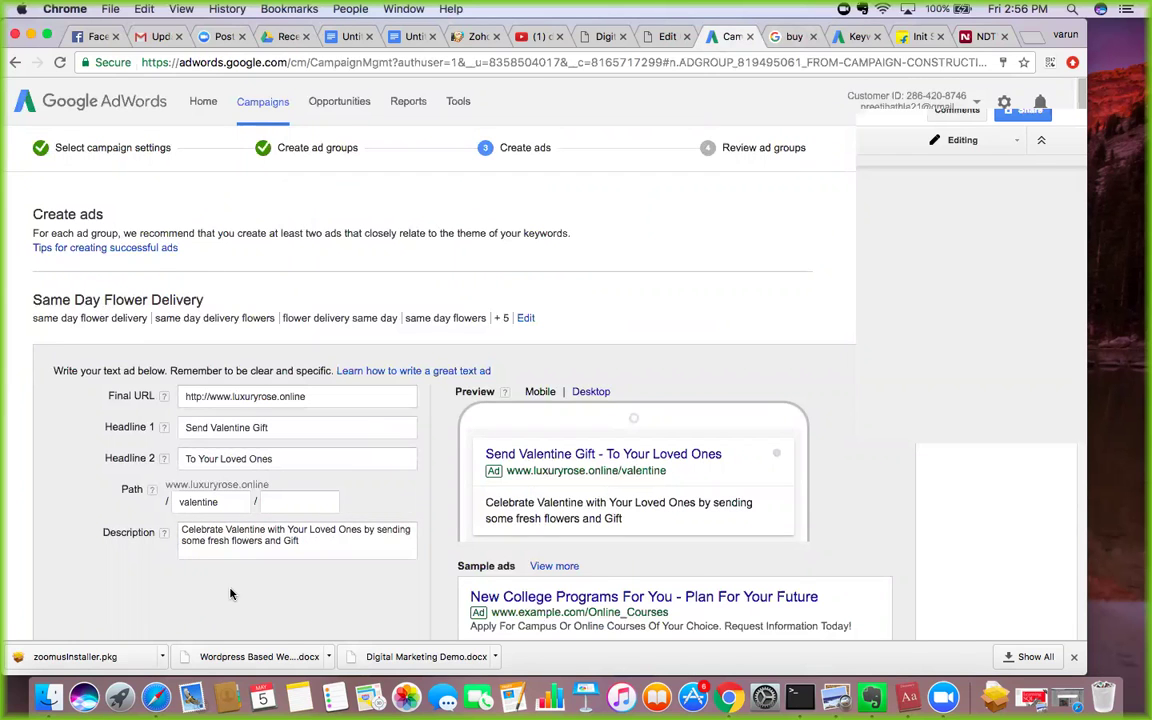
pyautogui.scroll(-5, 229, 594)
pyautogui.scroll(-6, 233, 595)
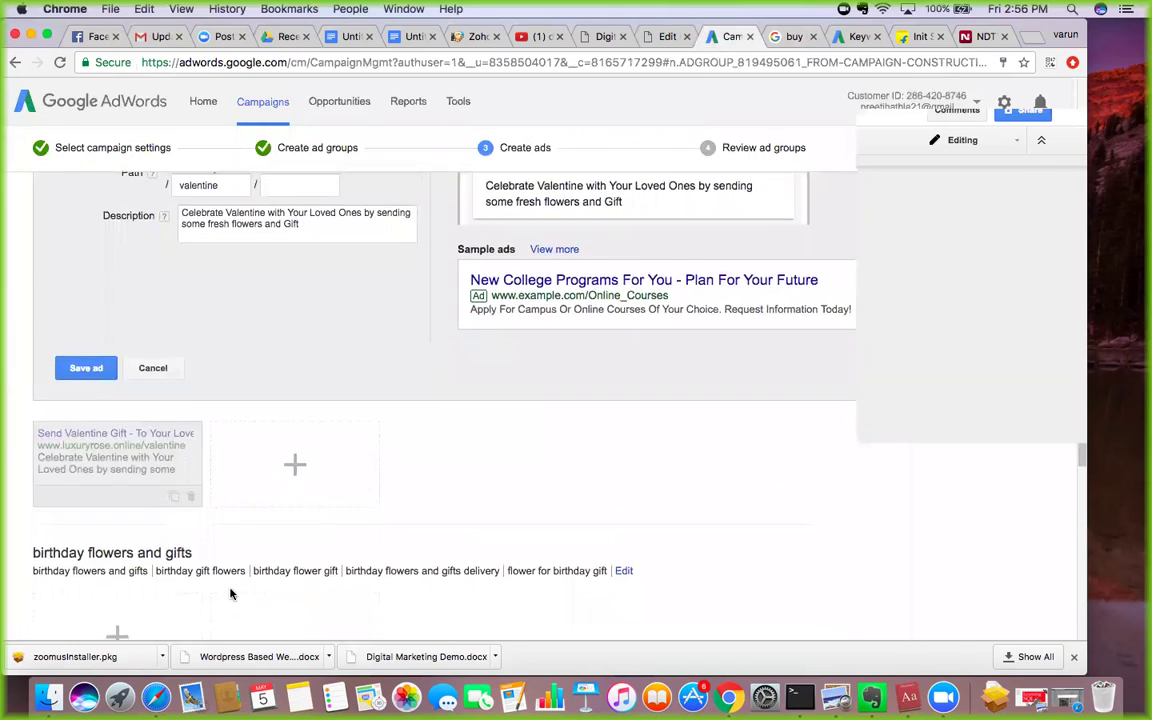
pyautogui.moveTo(60, 379); pyautogui.dragTo(201, 378)
# - Start a blank new text ad under birthday flowers and gifts, ready for its Final URL
pyautogui.click(201, 378)
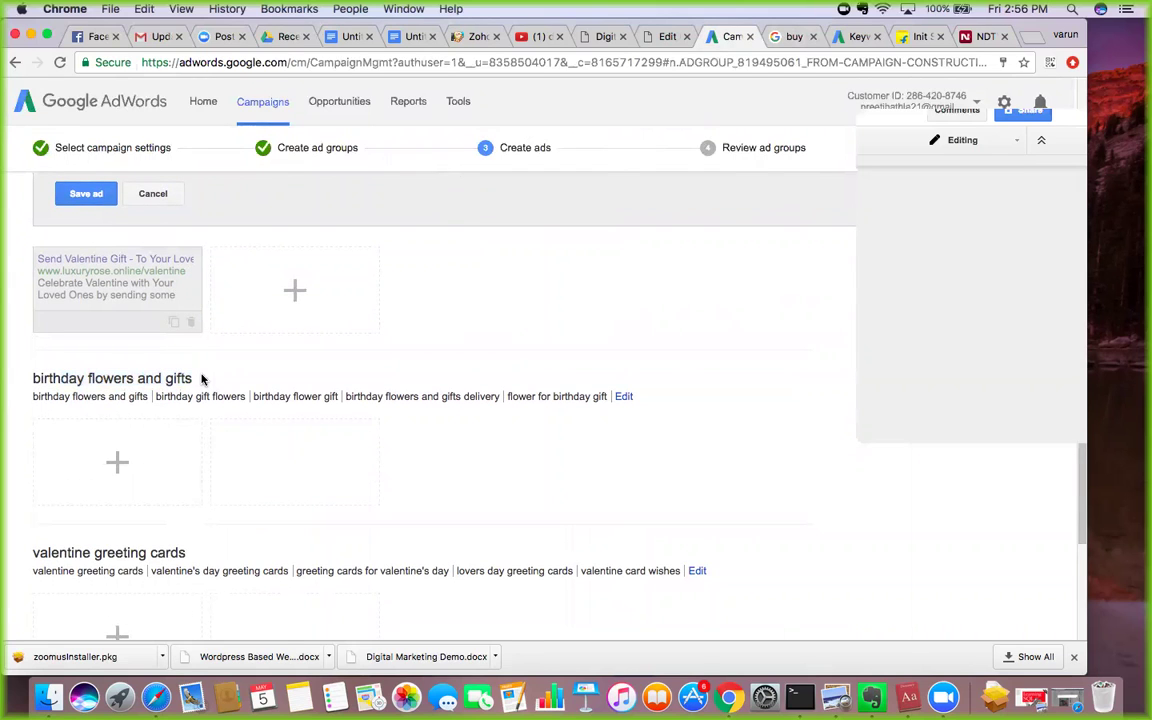
pyautogui.click(121, 460)
pyautogui.scroll(5, 293, 401)
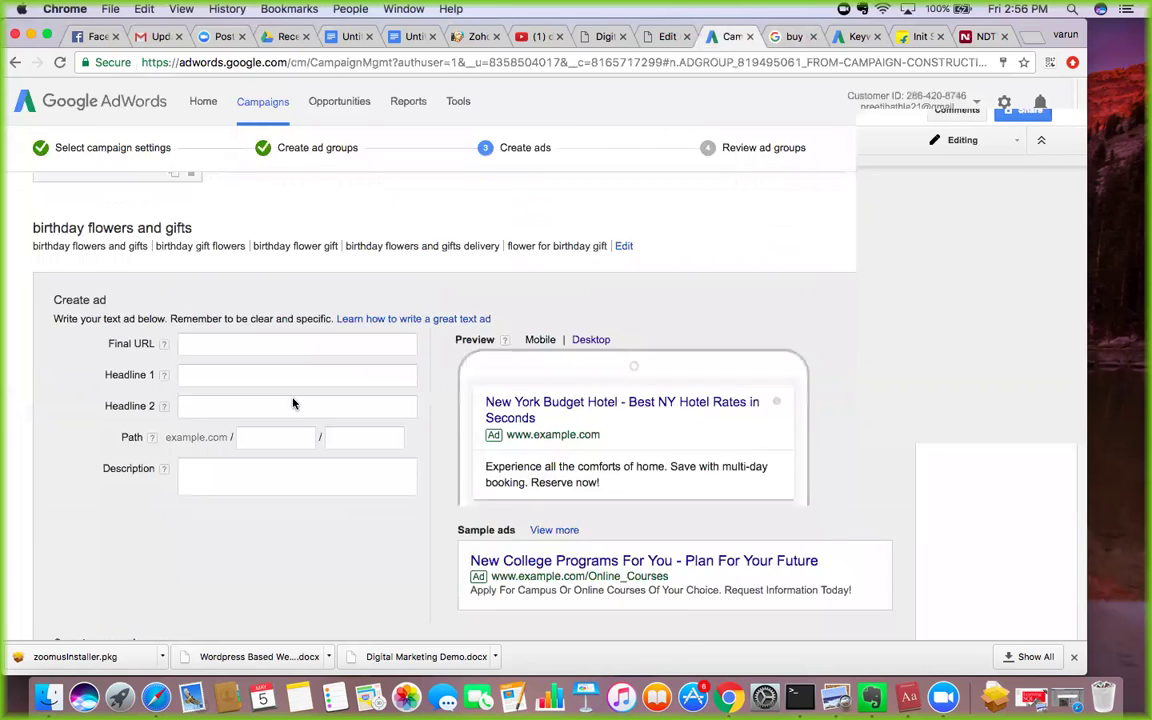
pyautogui.moveTo(44, 293); pyautogui.dragTo(200, 298)
pyautogui.click(200, 298)
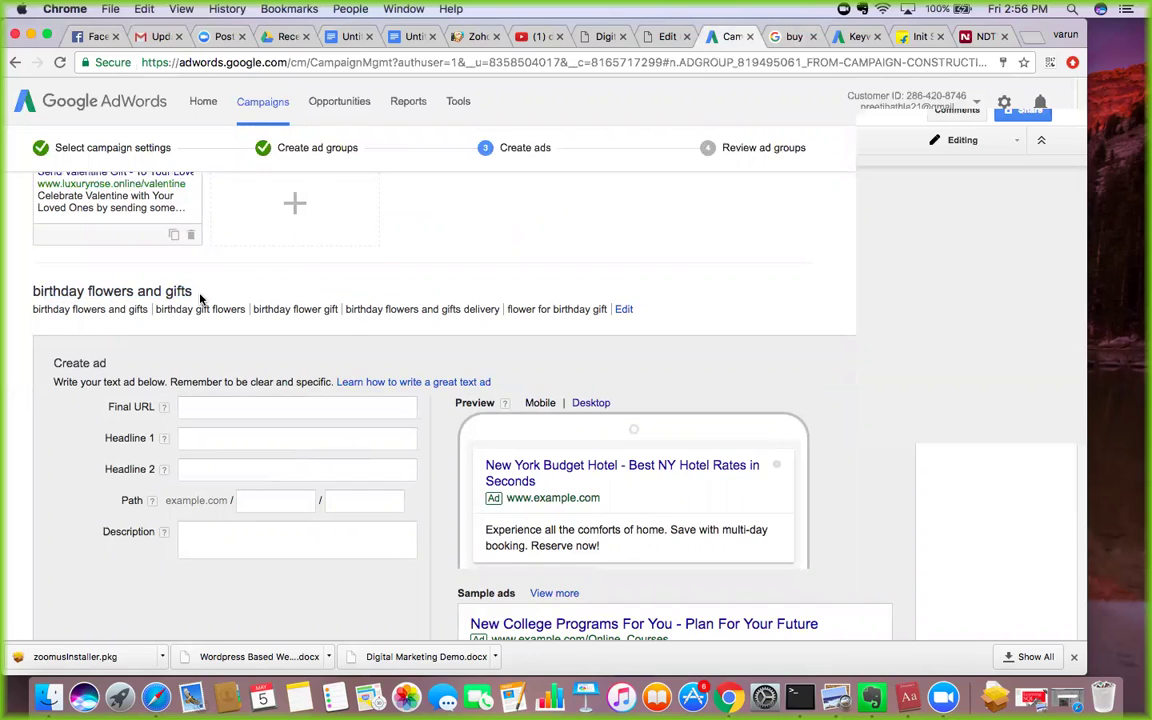
pyautogui.click(211, 408)
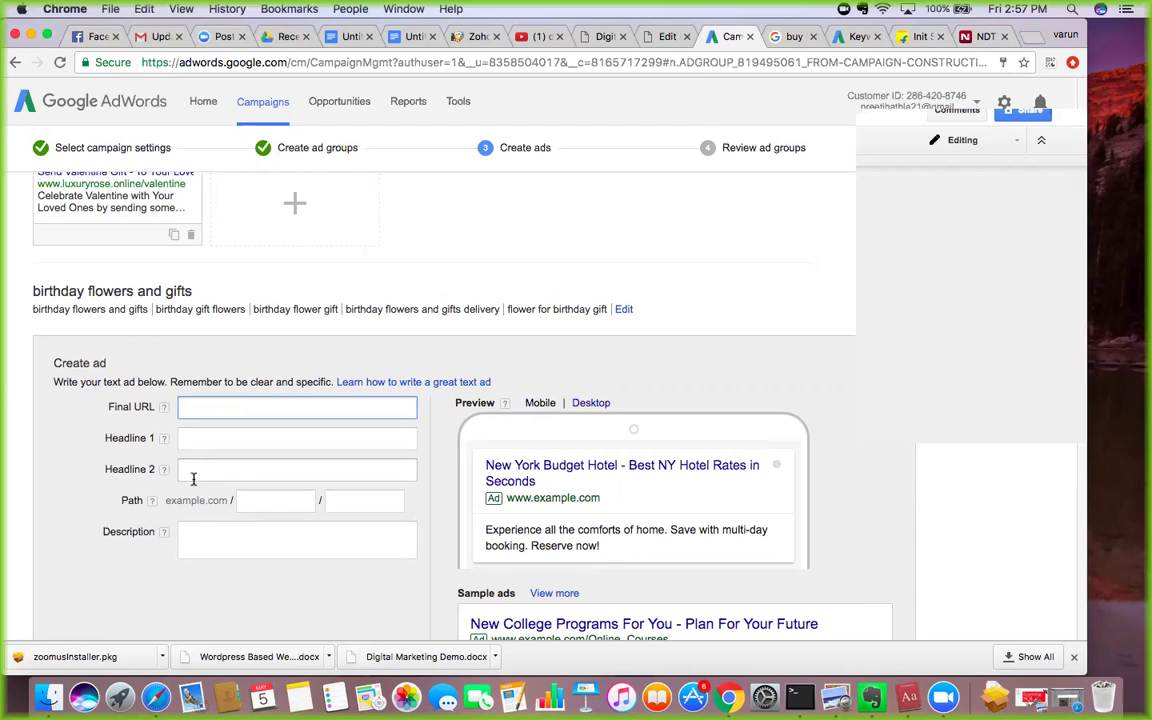
pyautogui.scroll(4, 193, 479)
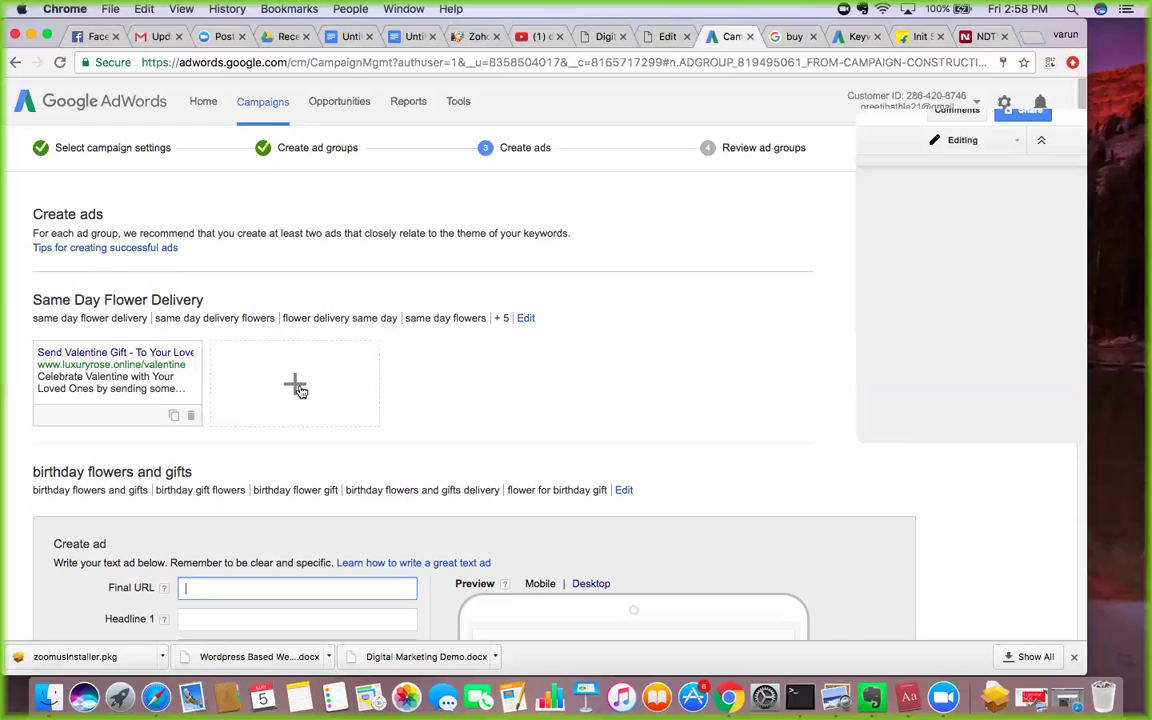
# - Keep the pending changes, check the ad's landing page, and save the Send Valentine Gift ad
pyautogui.click(294, 388)
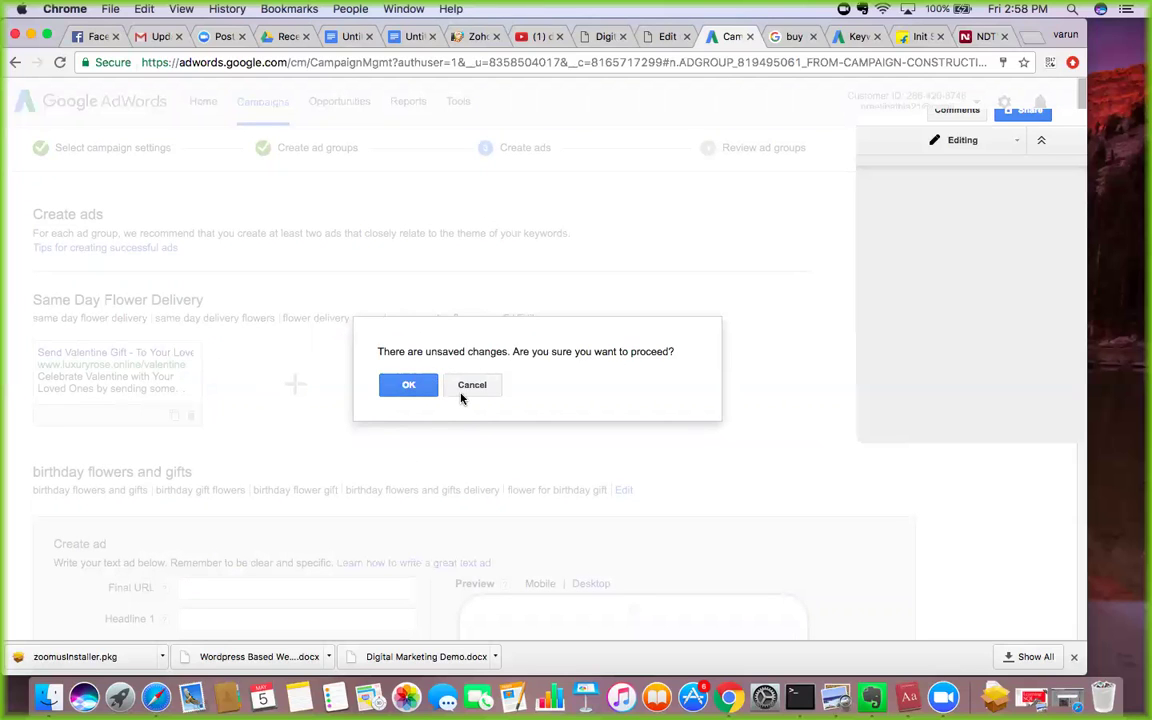
pyautogui.click(461, 394)
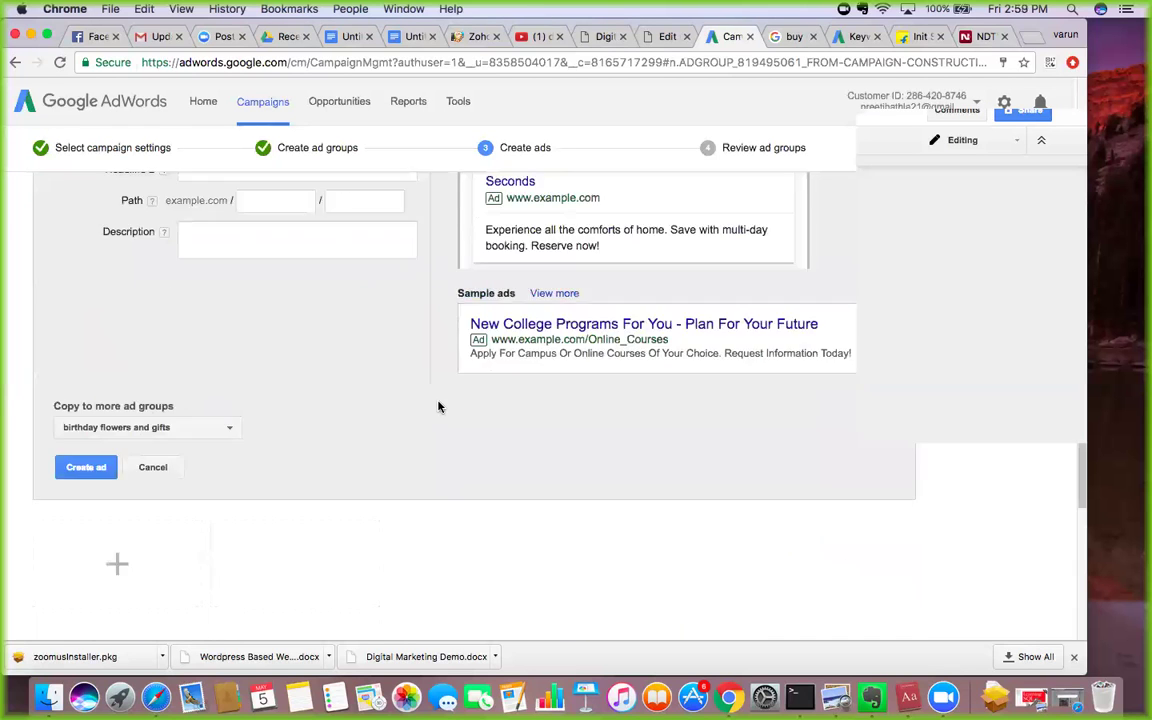
pyautogui.scroll(5, 438, 405)
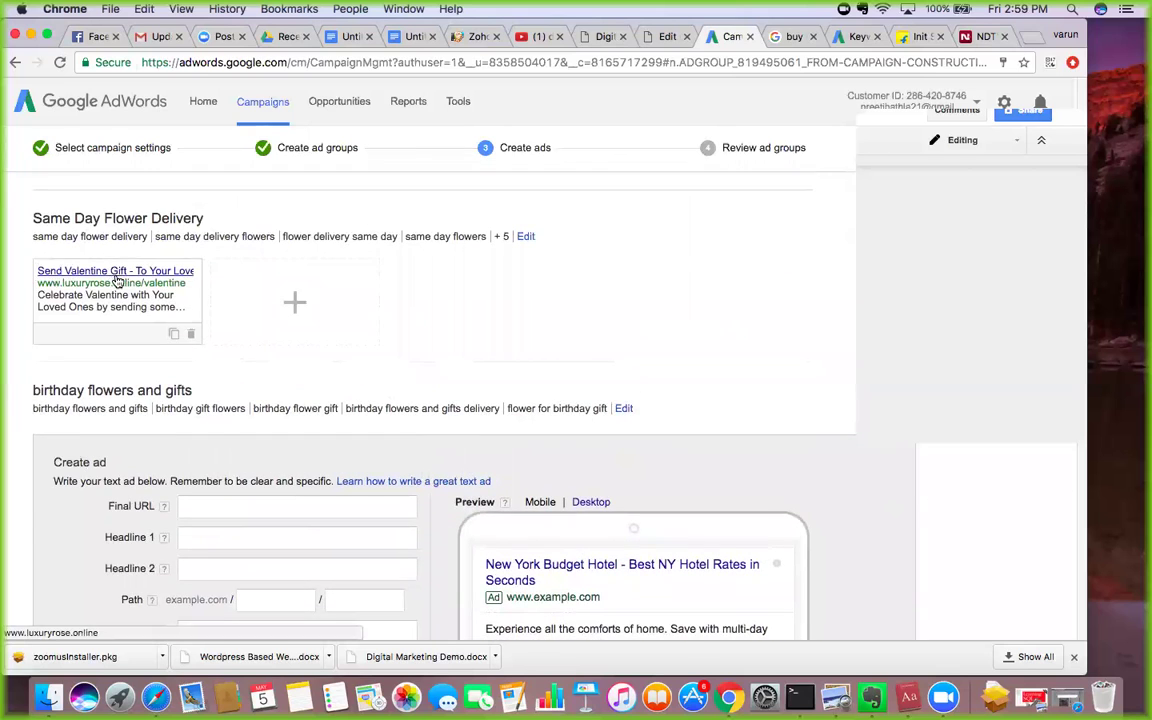
pyautogui.click(116, 280)
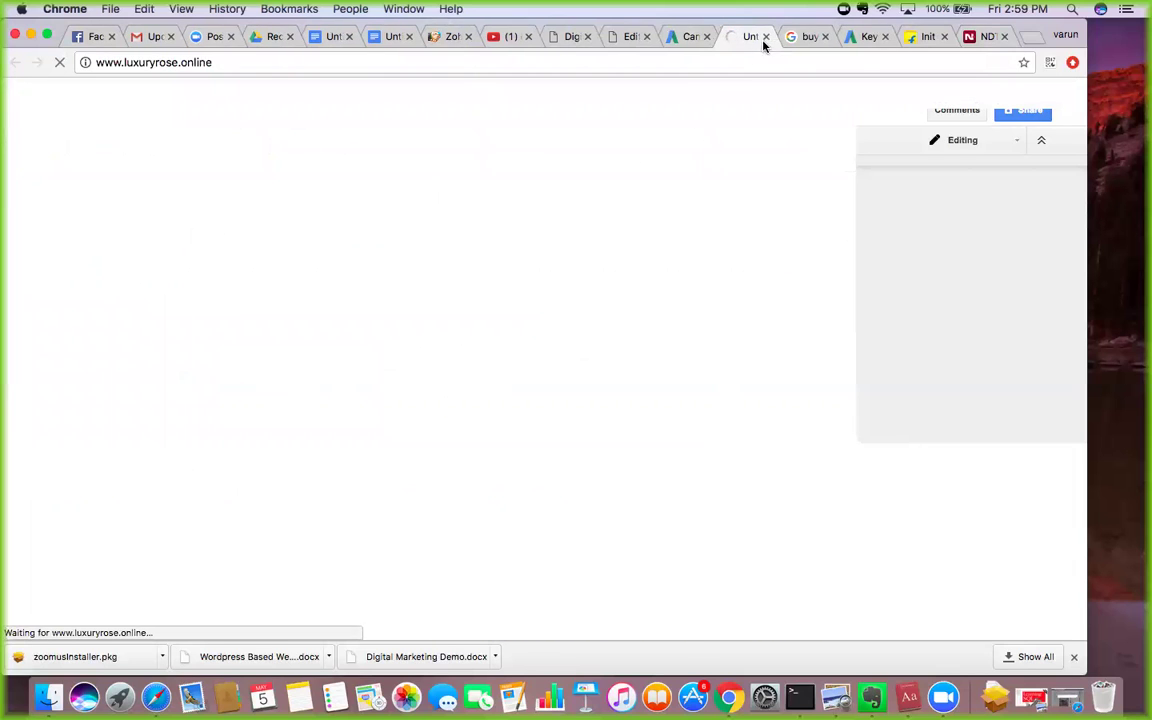
pyautogui.click(766, 36)
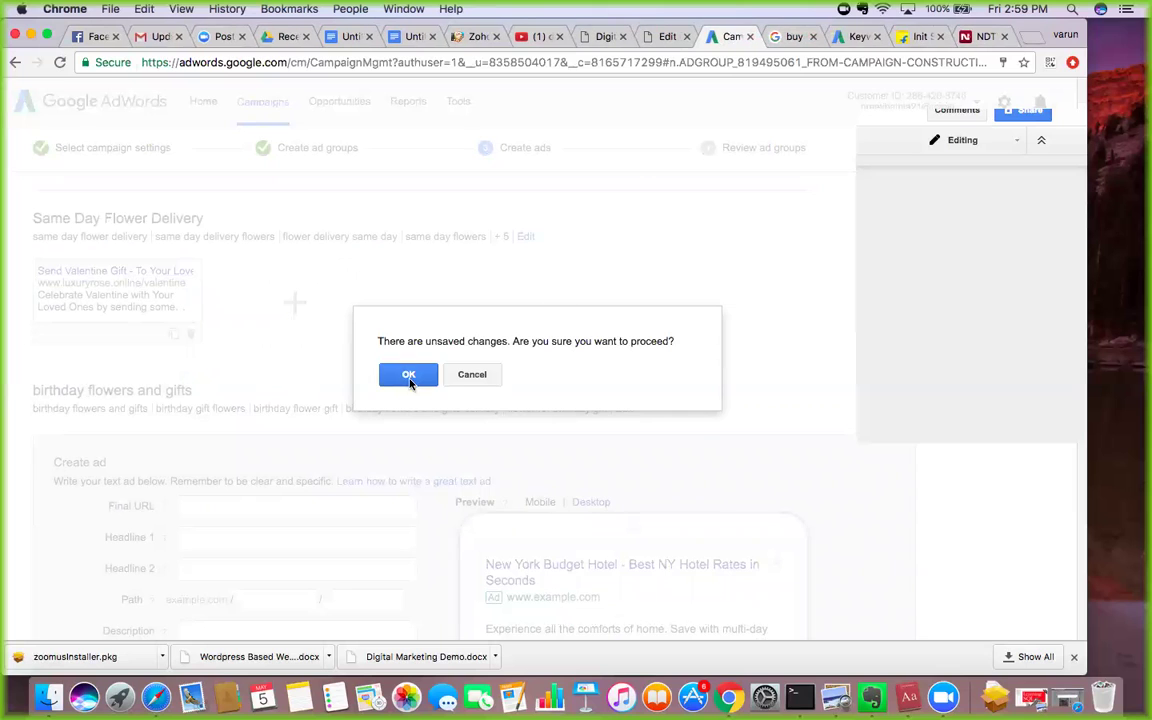
pyautogui.click(407, 376)
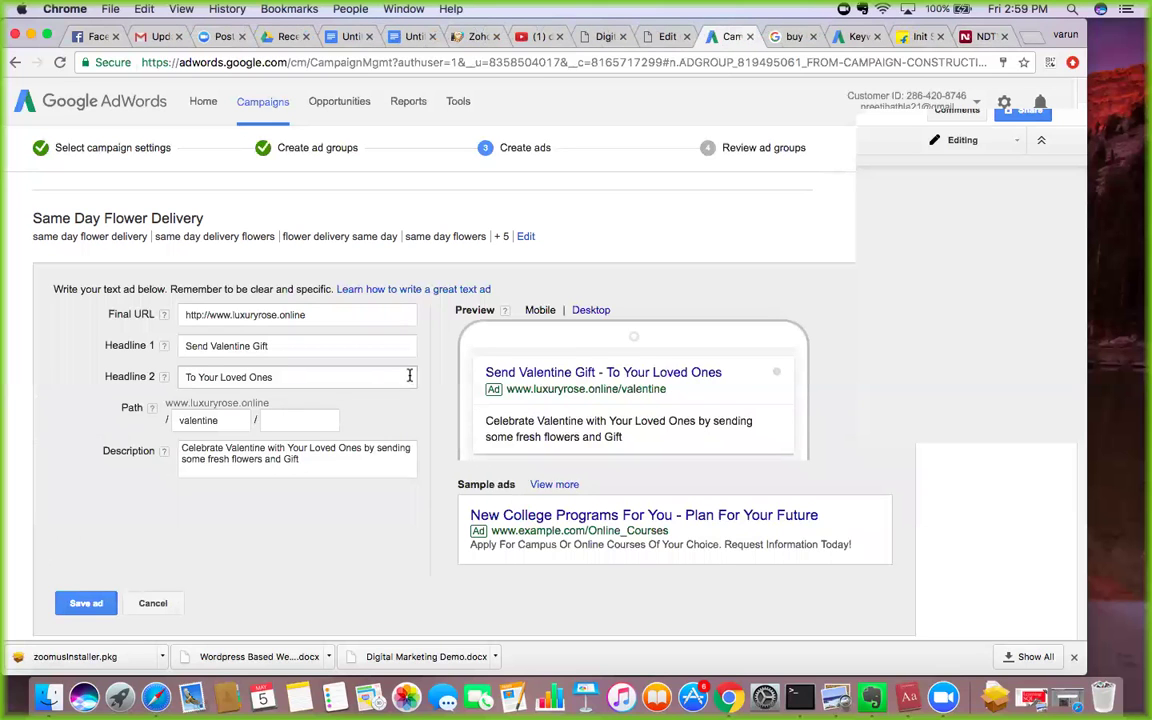
pyautogui.click(85, 603)
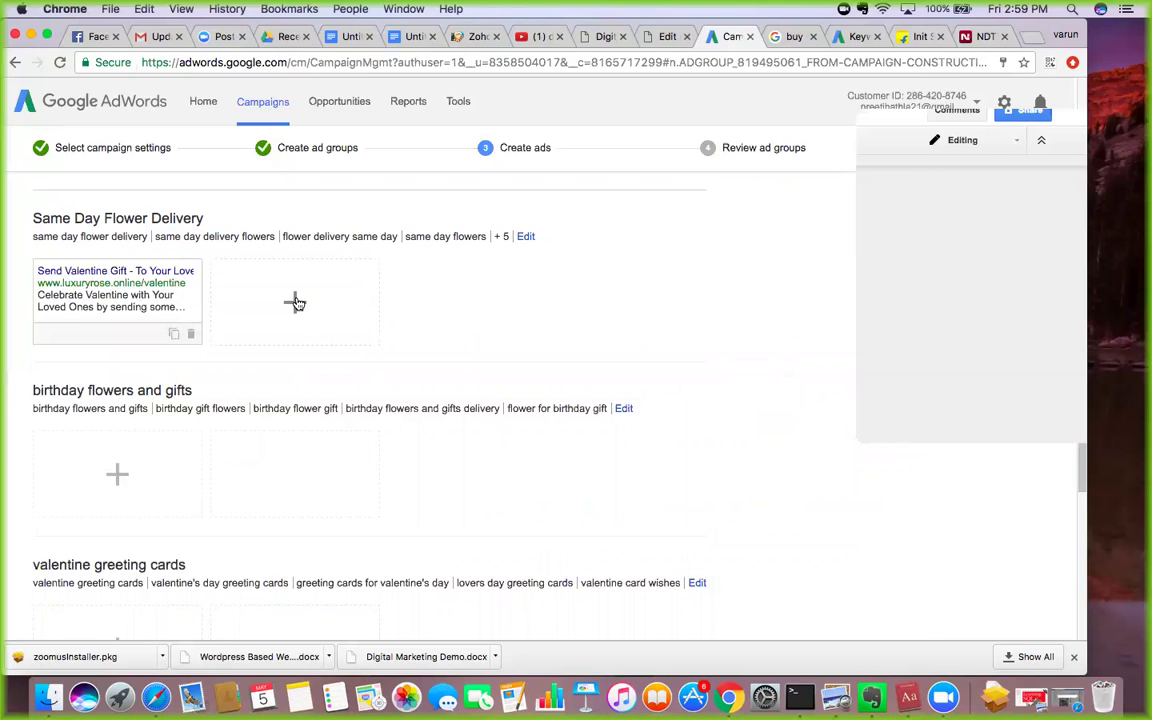
pyautogui.click(295, 302)
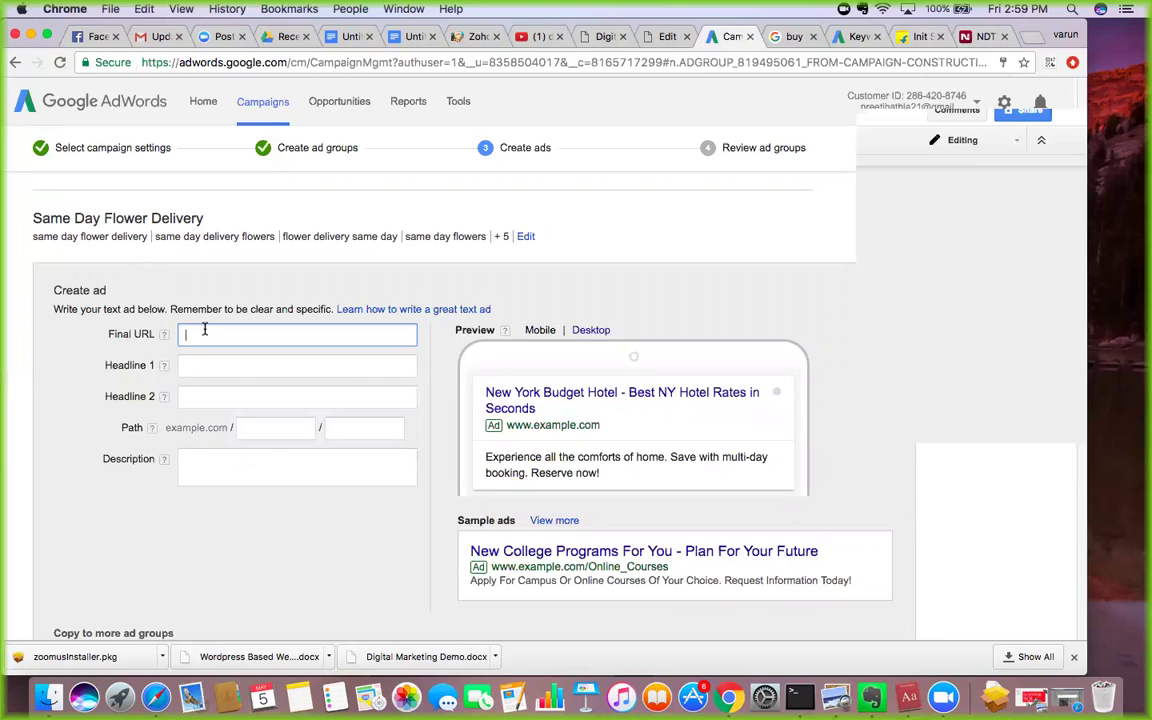
pyautogui.write('www.')
pyautogui.write('luc')
pyautogui.write('ury')
pyautogui.write('rose.on')
pyautogui.write('line')
pyautogui.click(253, 362)
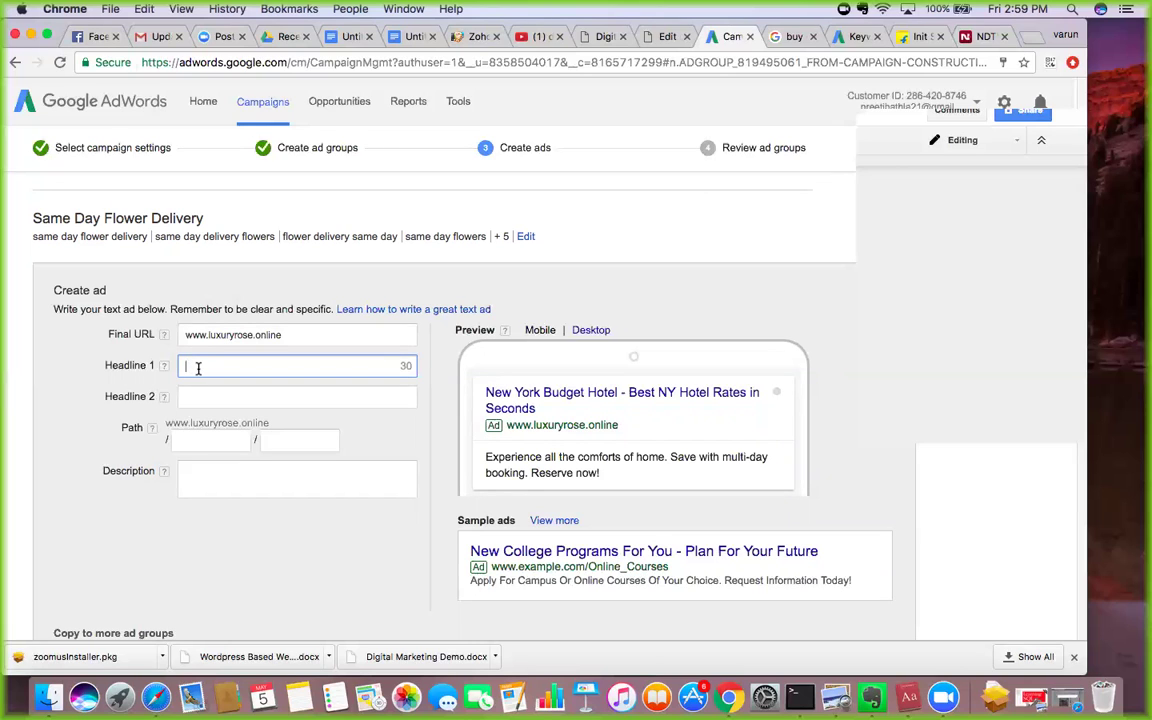
pyautogui.write('Valentine Special')
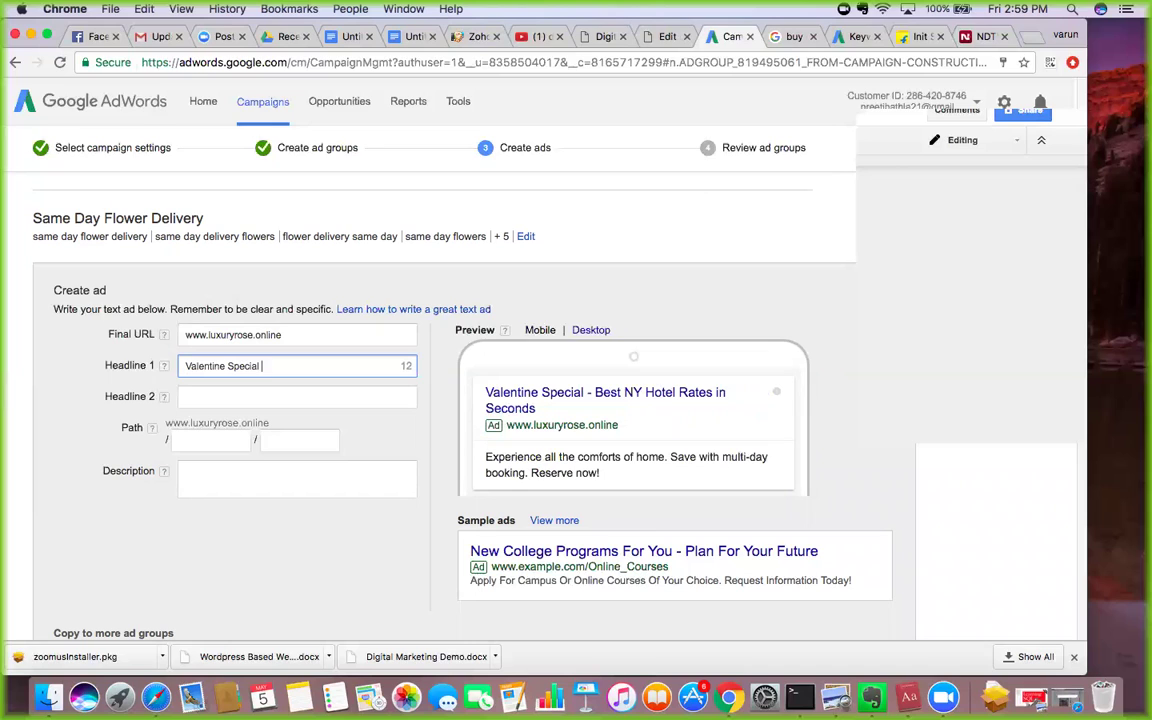
pyautogui.click(196, 398)
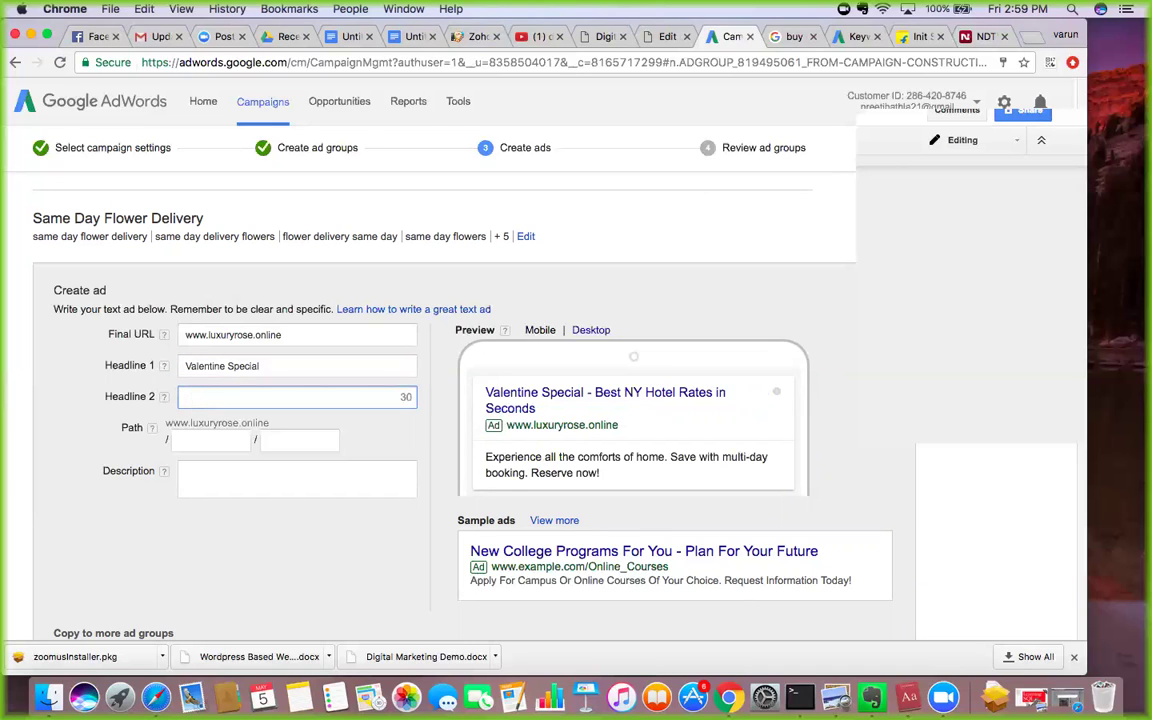
pyautogui.write('Flower Del')
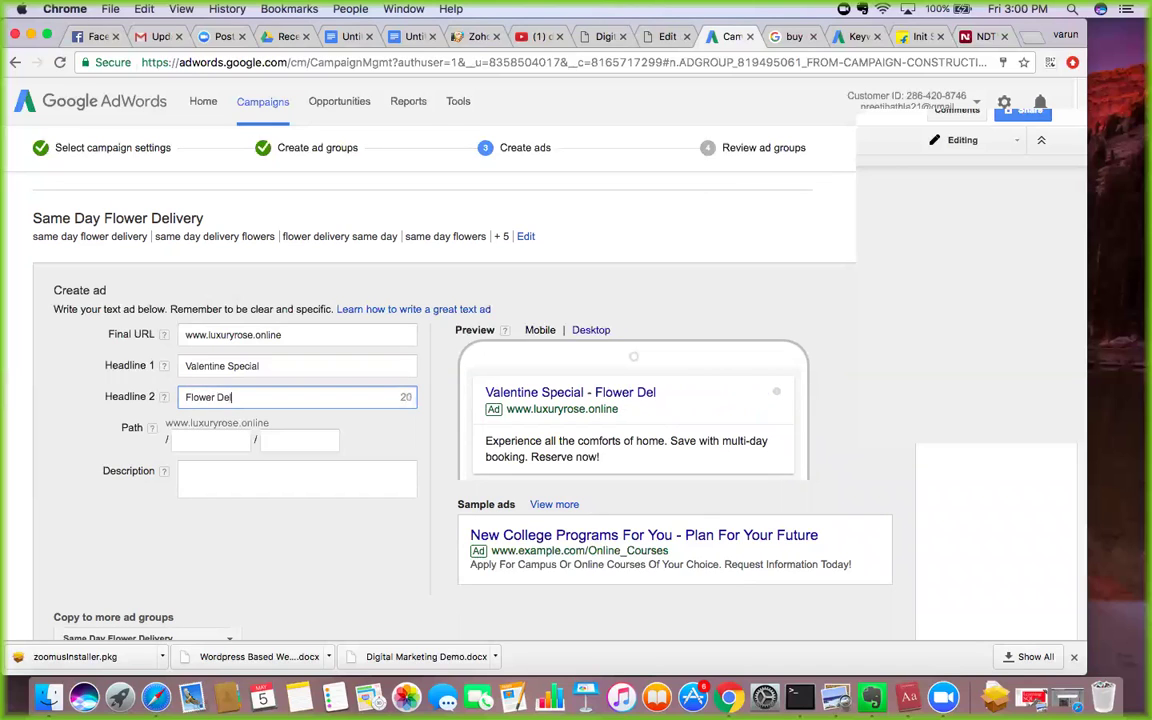
pyautogui.write('ivery on Same Day')
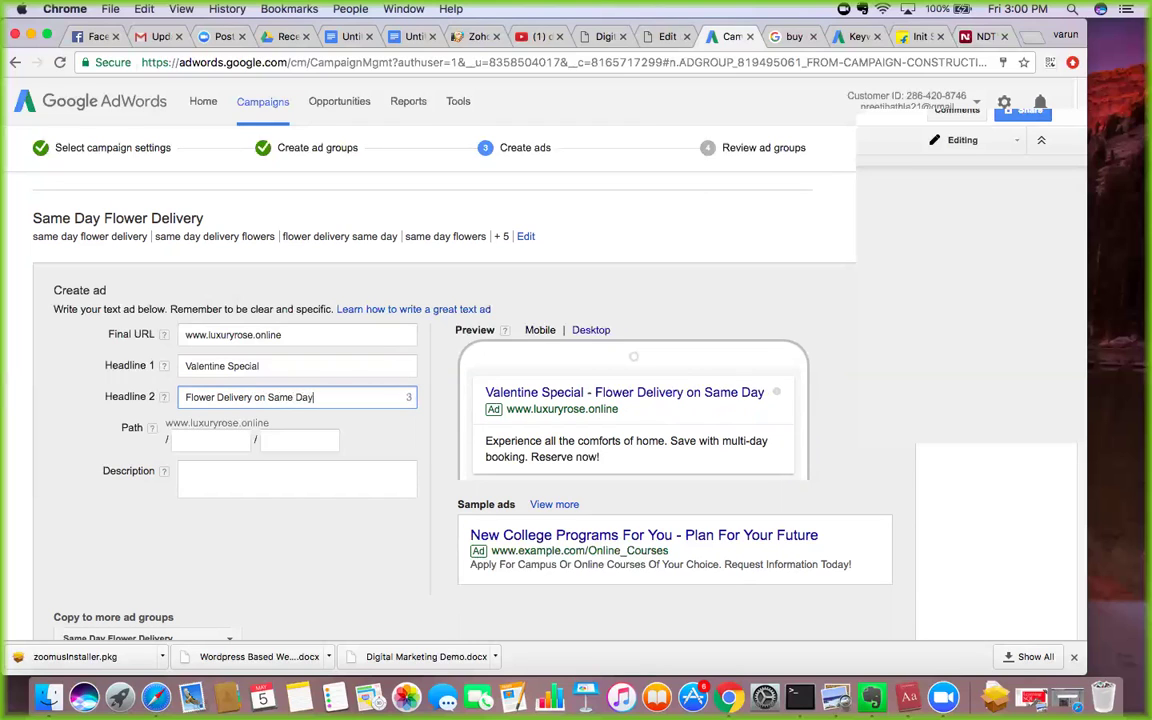
pyautogui.click(284, 365)
pyautogui.press('BackSpace')
pyautogui.click(321, 396)
# - Add path 'valentine' and description 'Delivery Flowers to your loved ones on the Valentine Day', then create it
pyautogui.click(200, 441)
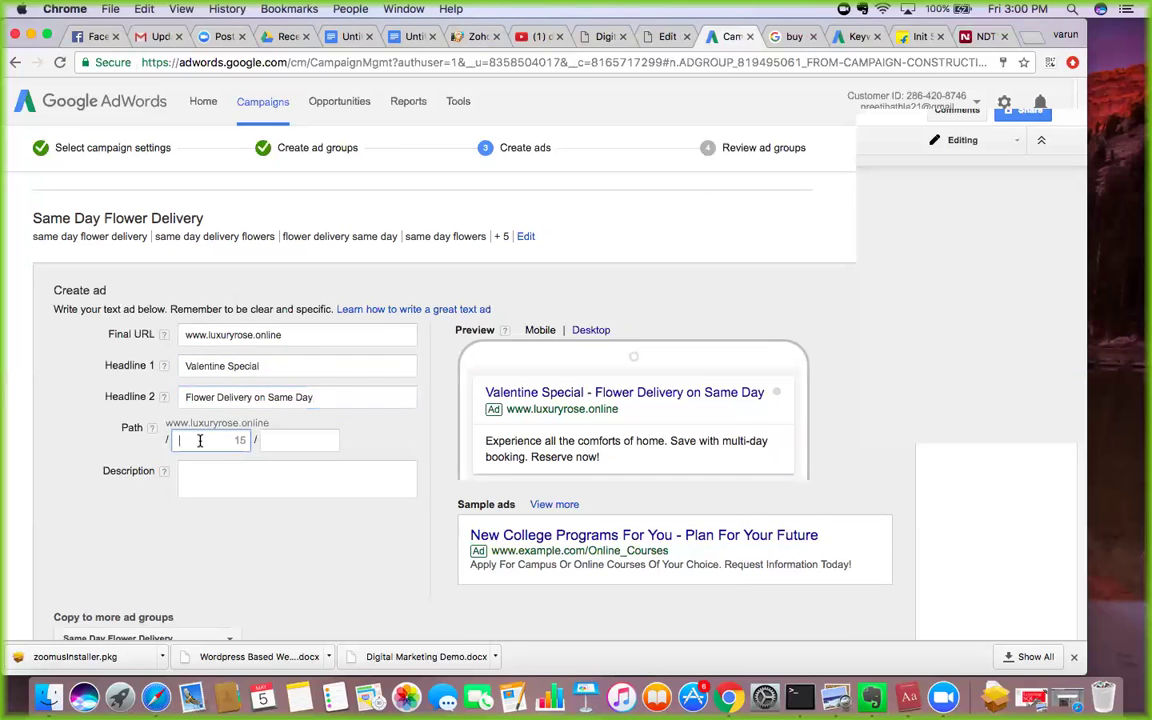
pyautogui.write('valentine')
pyautogui.click(201, 478)
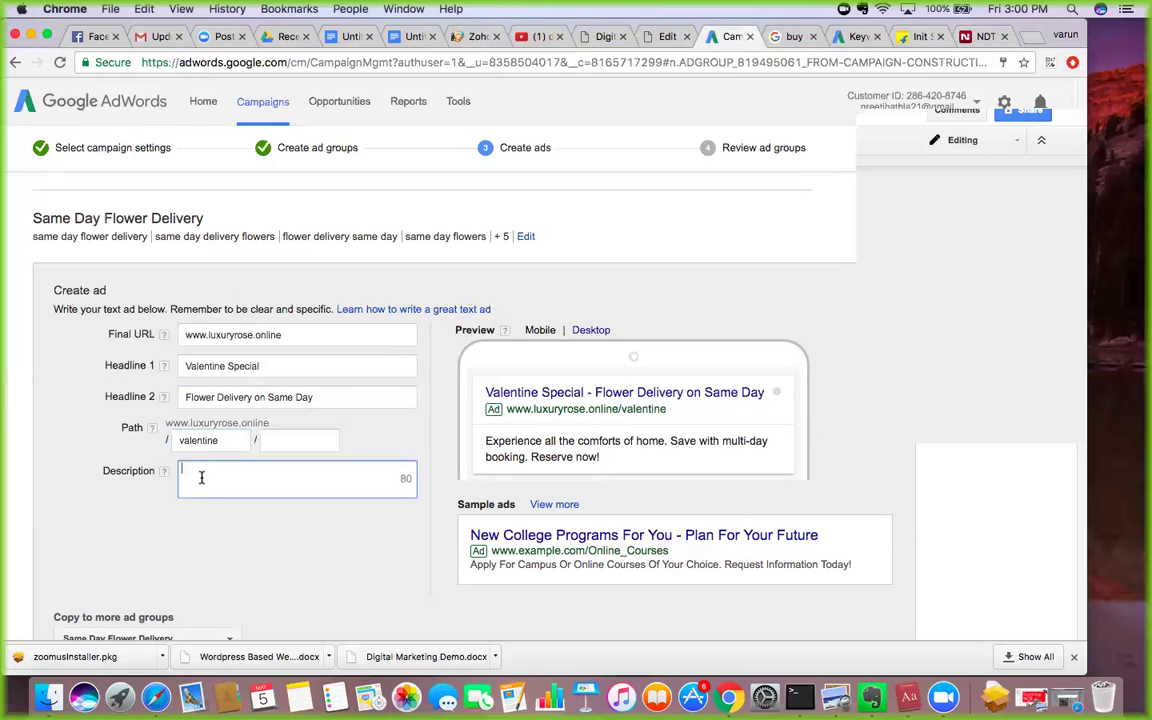
pyautogui.write('De')
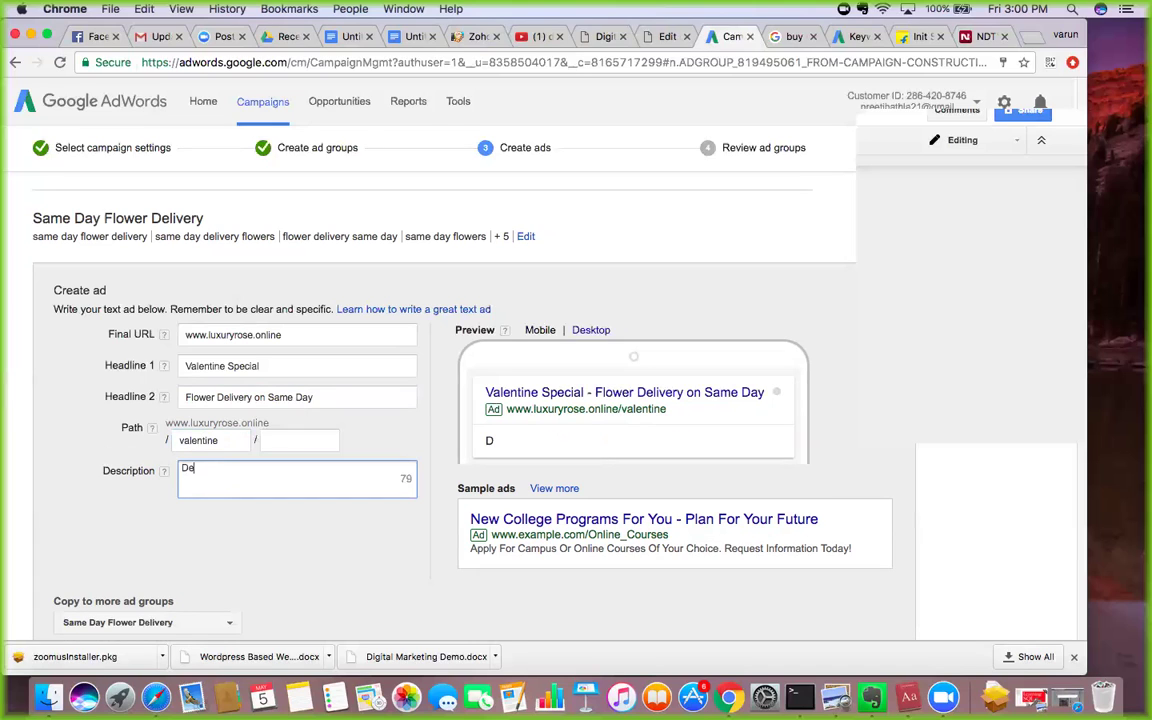
pyautogui.write('livery Flowers to ')
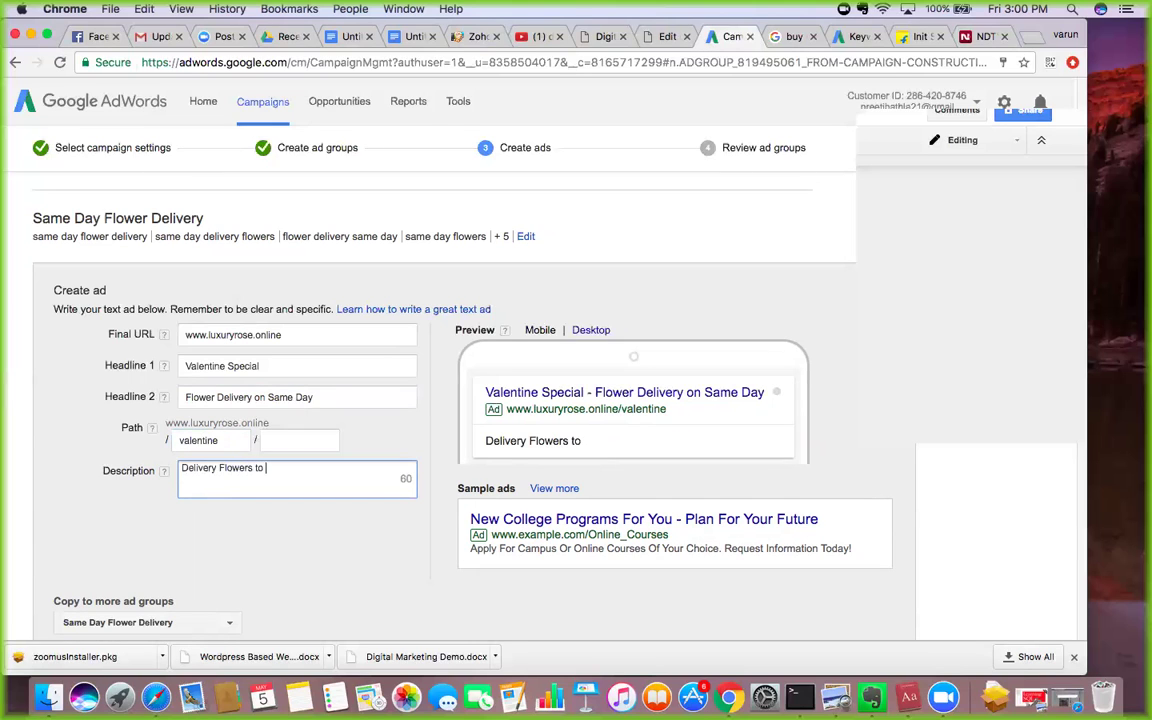
pyautogui.write('your loved ones')
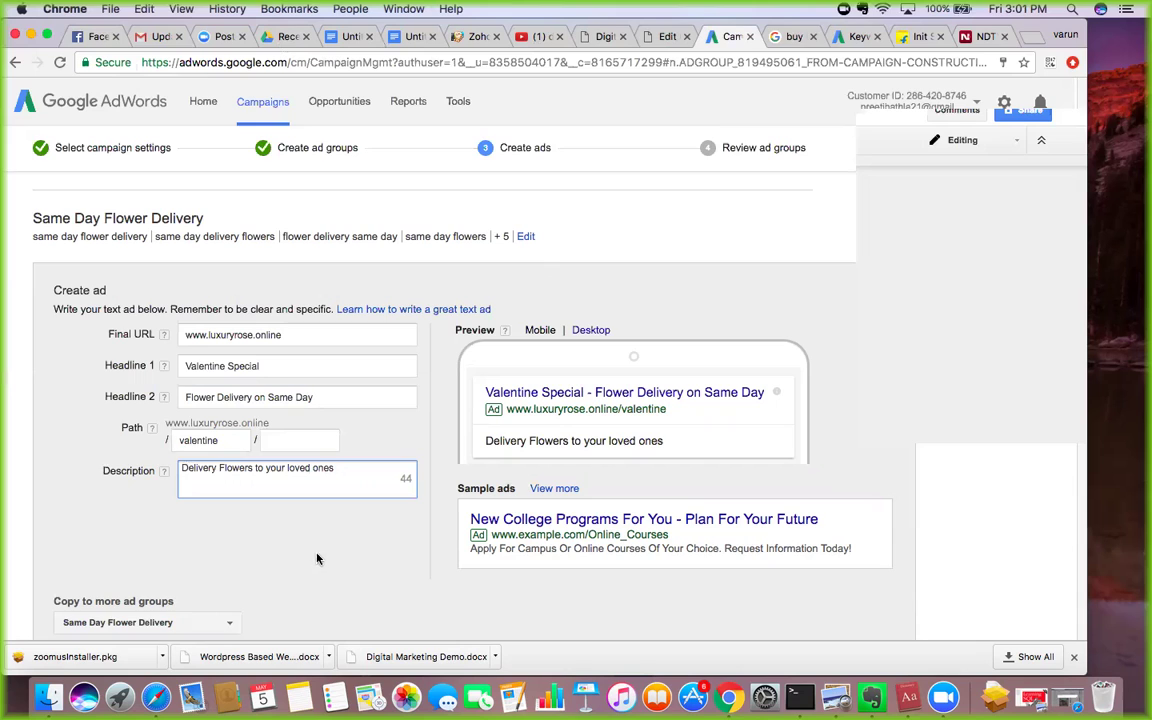
pyautogui.write('on the Valentine Day')
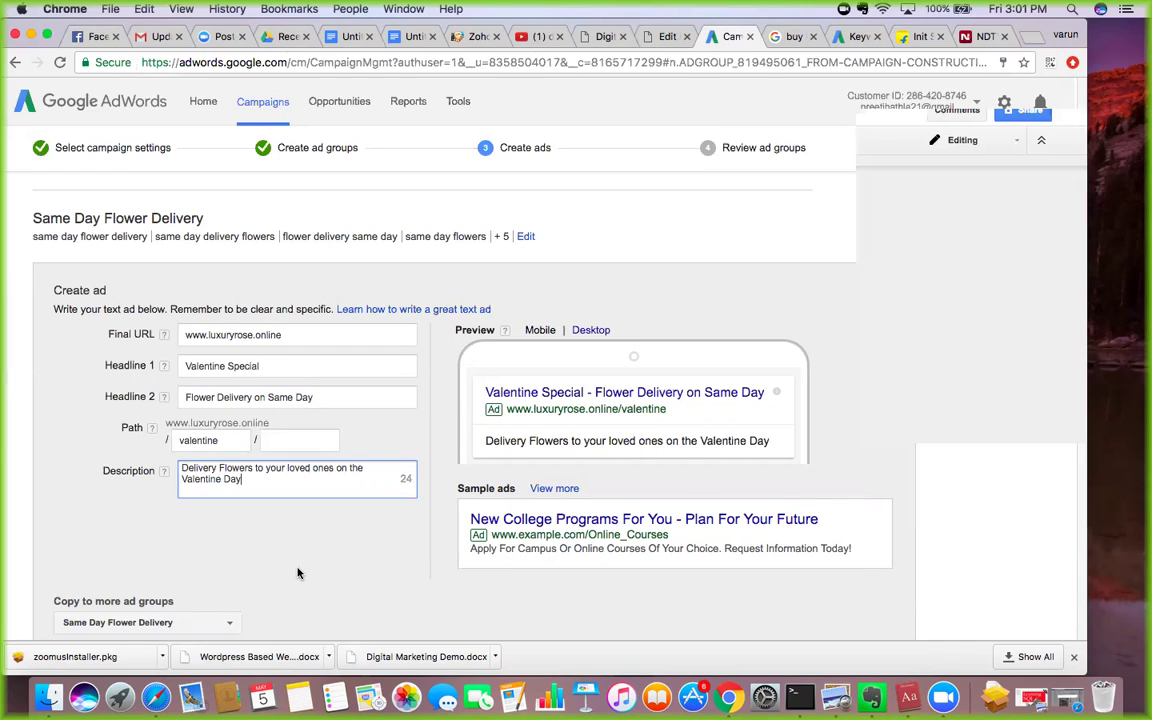
pyautogui.scroll(-3, 298, 571)
pyautogui.click(92, 573)
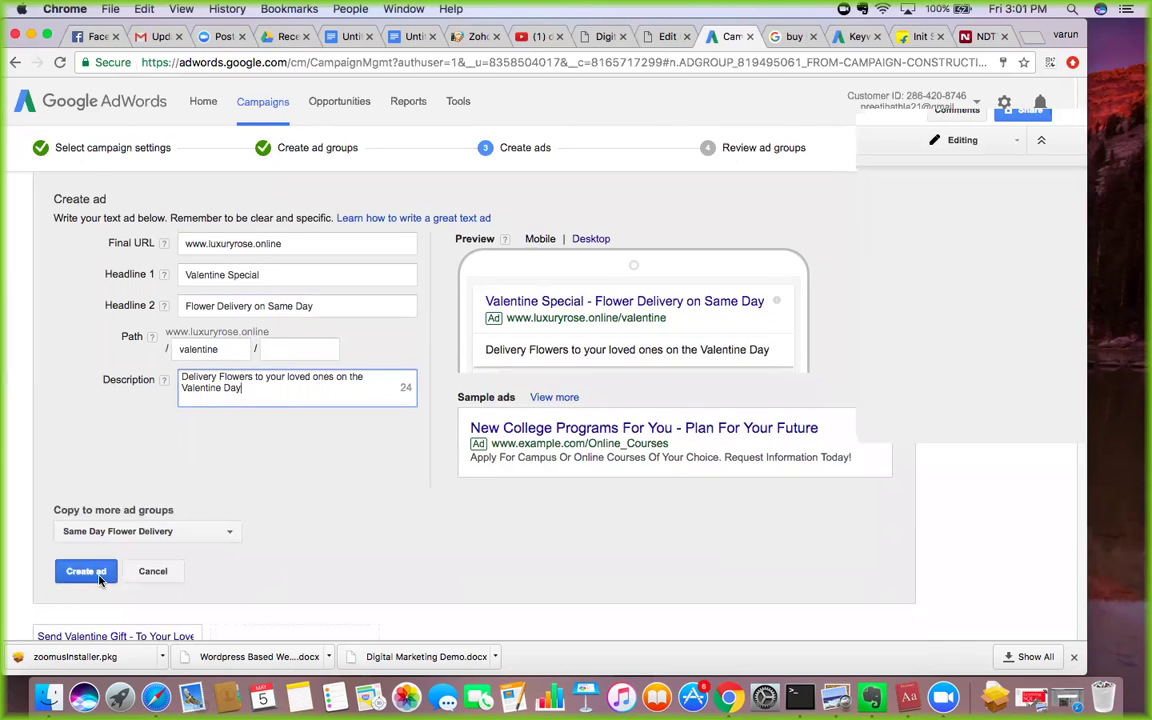
pyautogui.scroll(5, 502, 393)
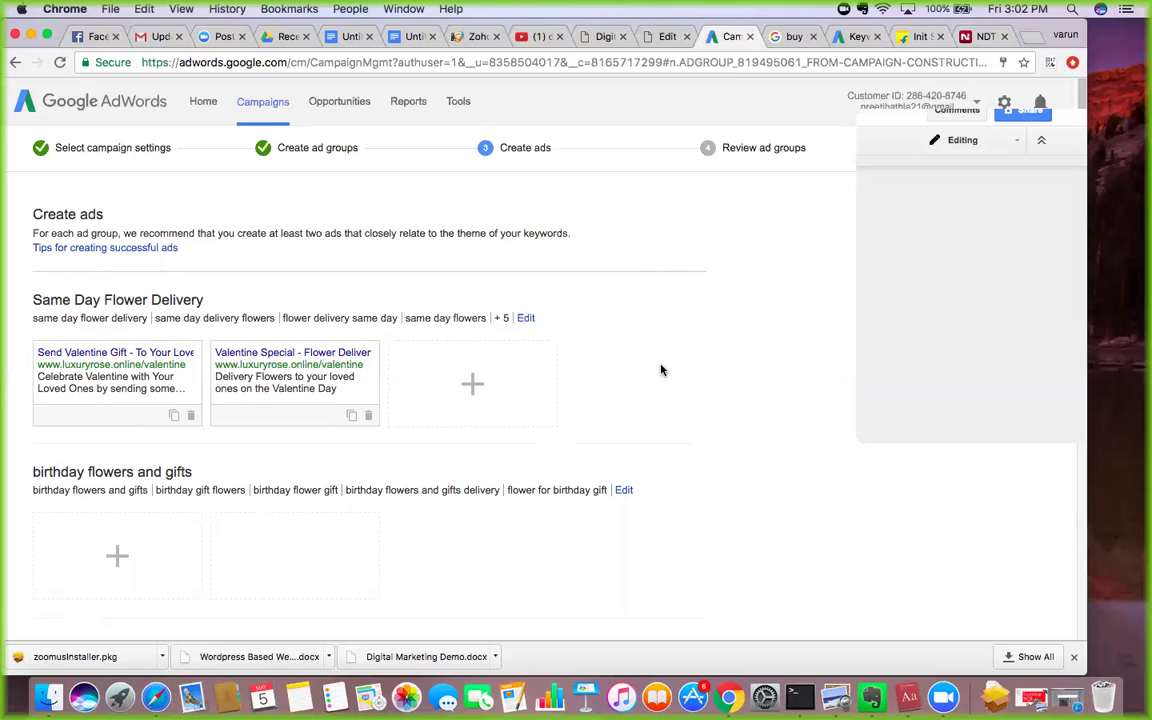
pyautogui.scroll(-3, 660, 370)
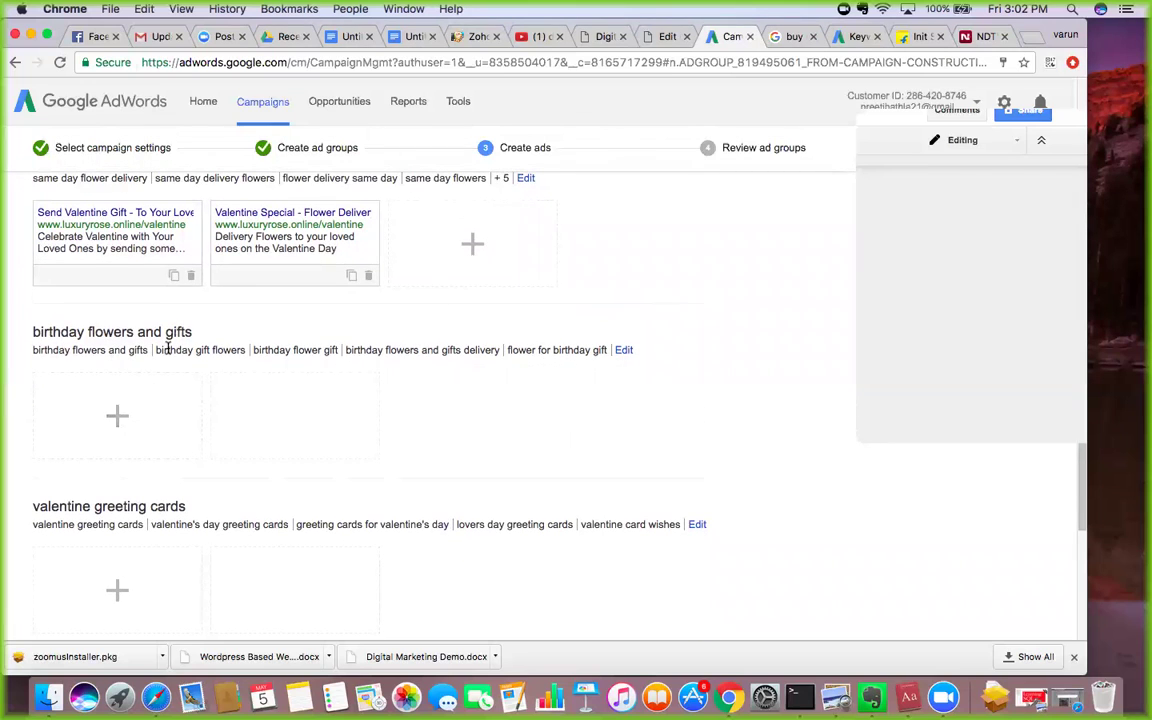
pyautogui.scroll(3, 150, 390)
pyautogui.scroll(-5, 149, 389)
pyautogui.scroll(-2, 149, 389)
pyautogui.scroll(3, 149, 387)
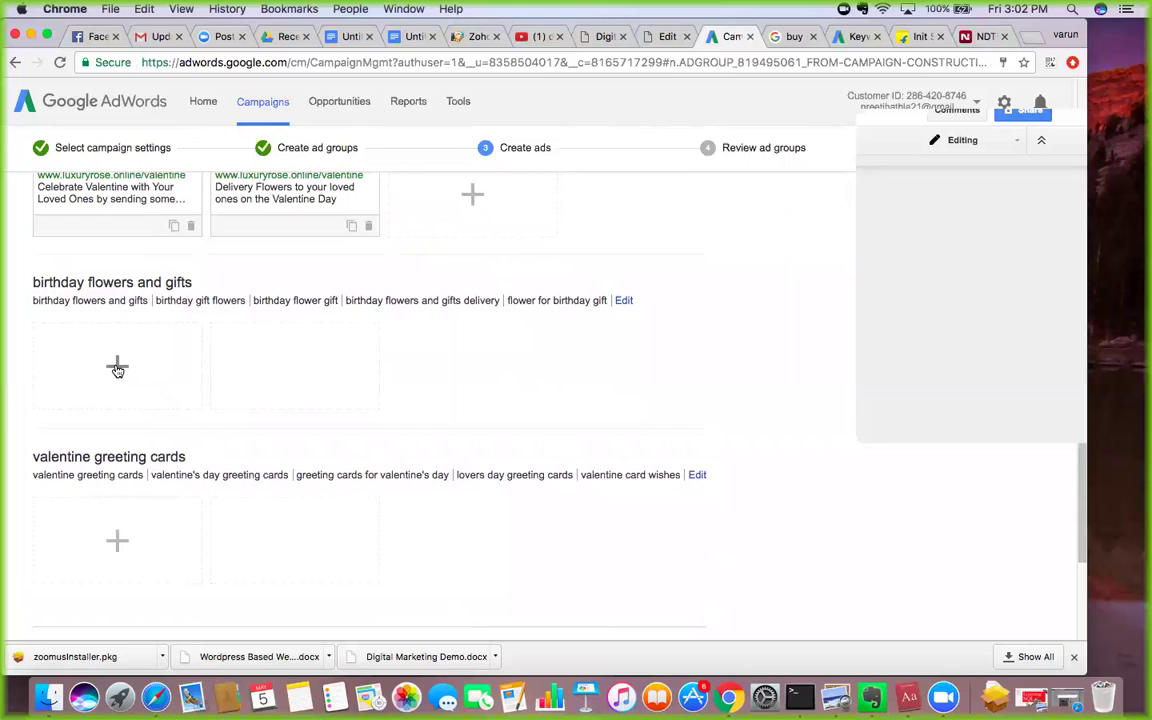
pyautogui.click(117, 367)
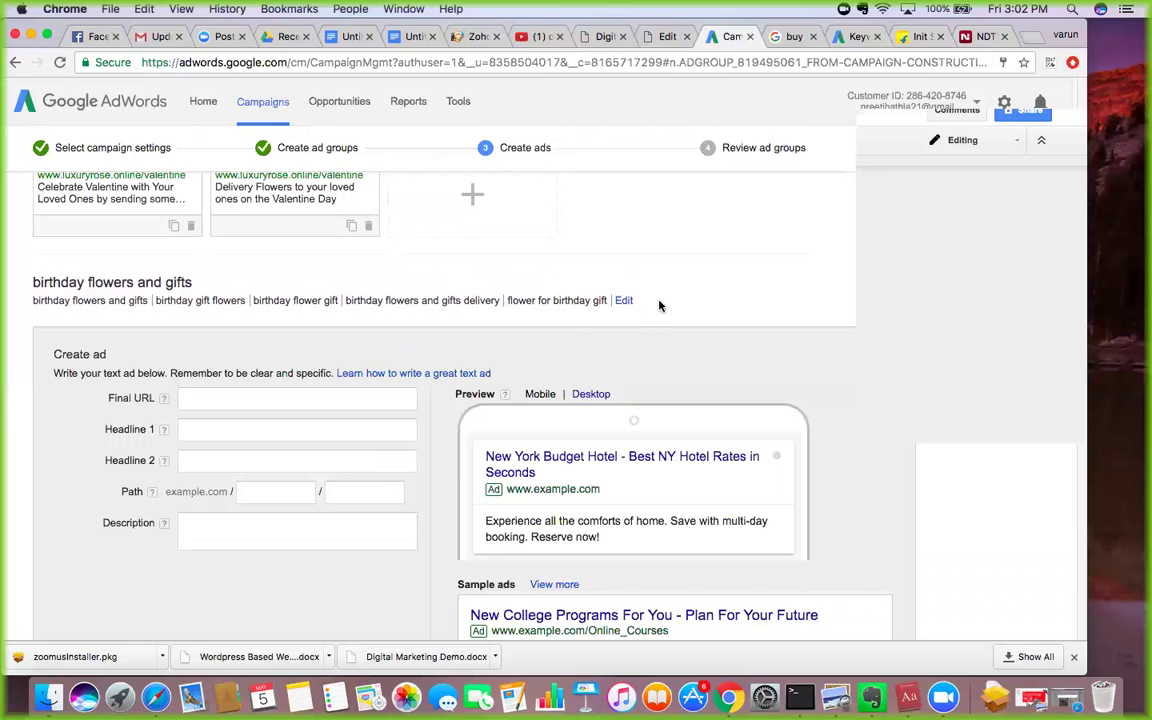
pyautogui.scroll(-1, 661, 304)
pyautogui.scroll(-1, 661, 304)
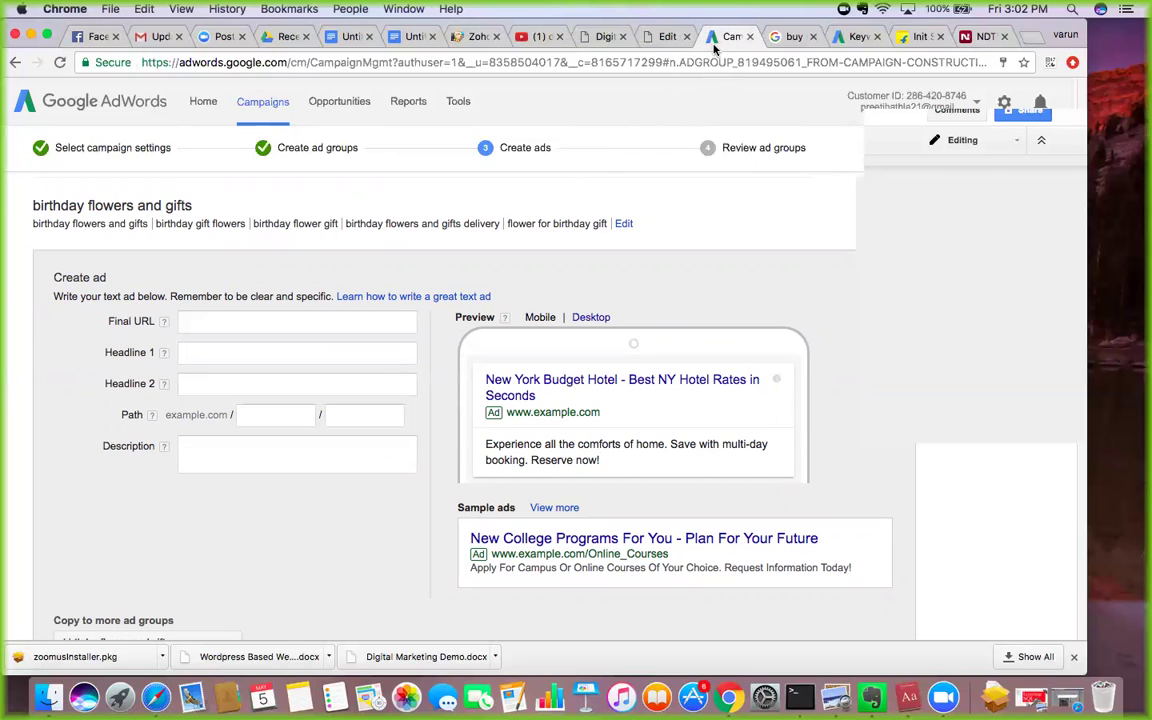
pyautogui.click(334, 324)
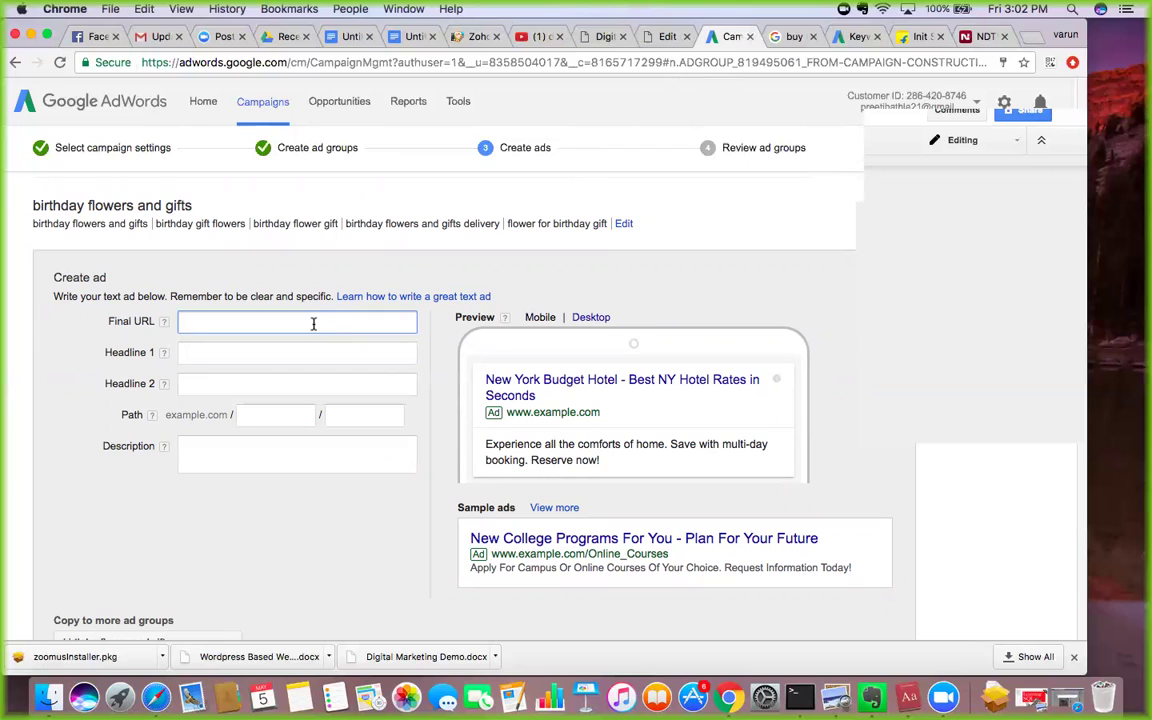
pyautogui.write('wwwwww.')
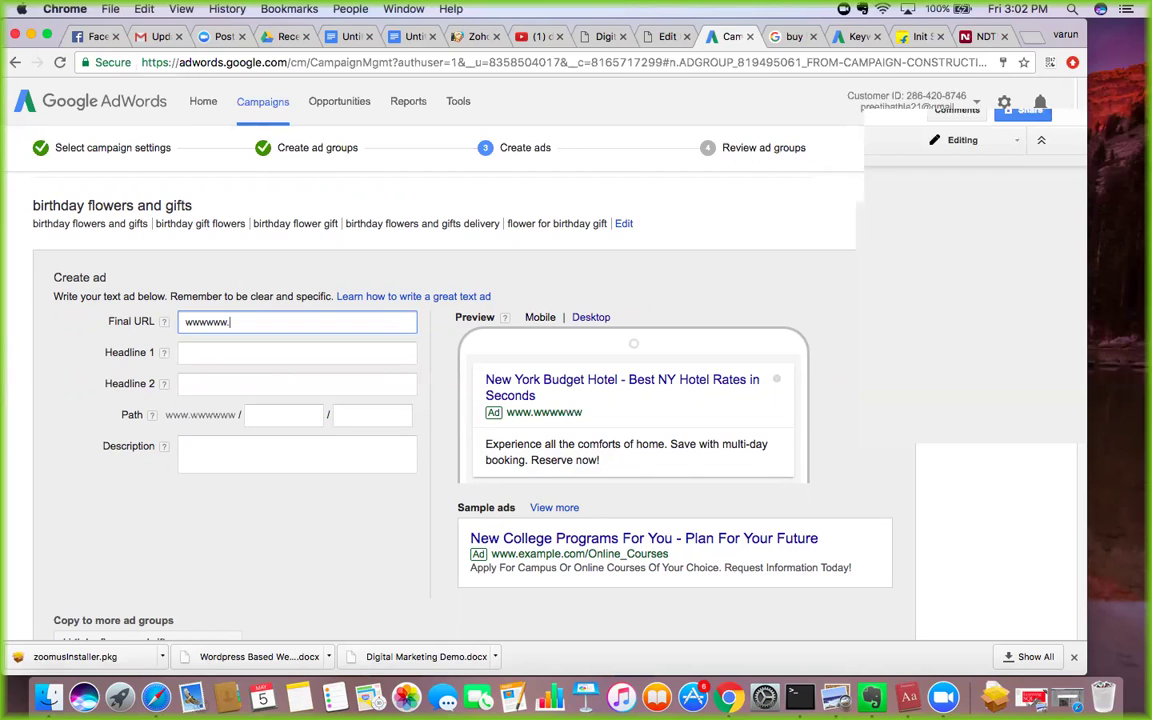
pyautogui.press('super+a')
pyautogui.press('Left')
pyautogui.press('super+a')
pyautogui.press('BackSpace')
pyautogui.write('www.luxury')
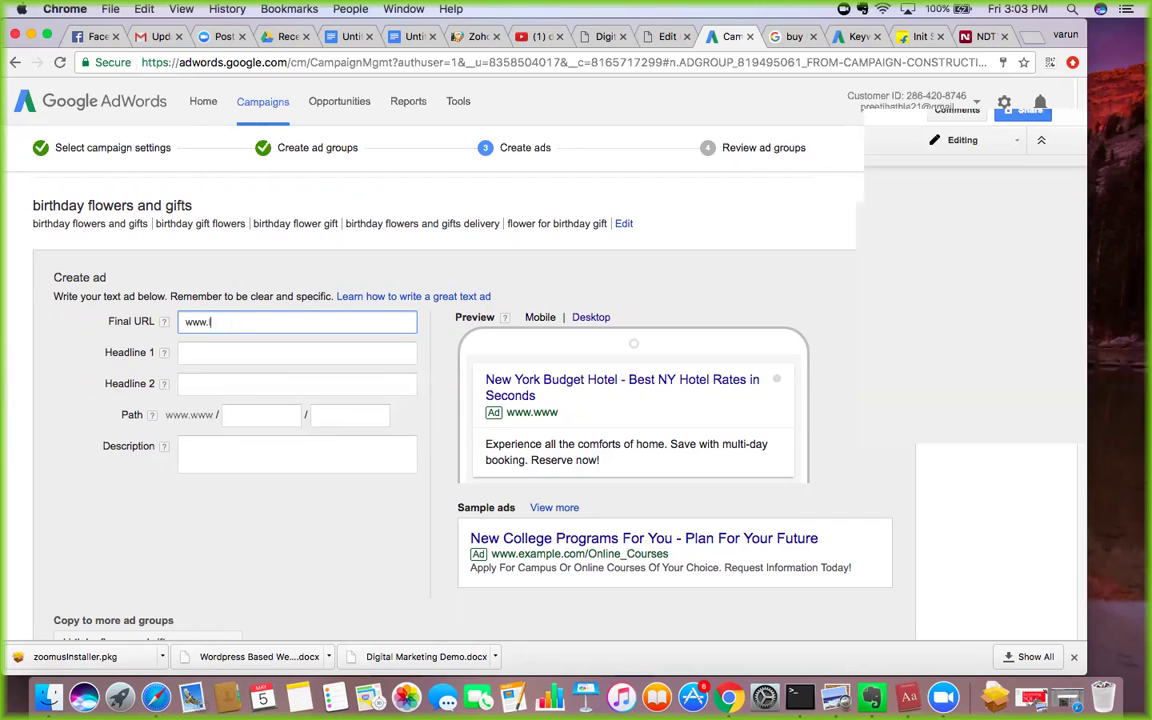
pyautogui.write('rose')
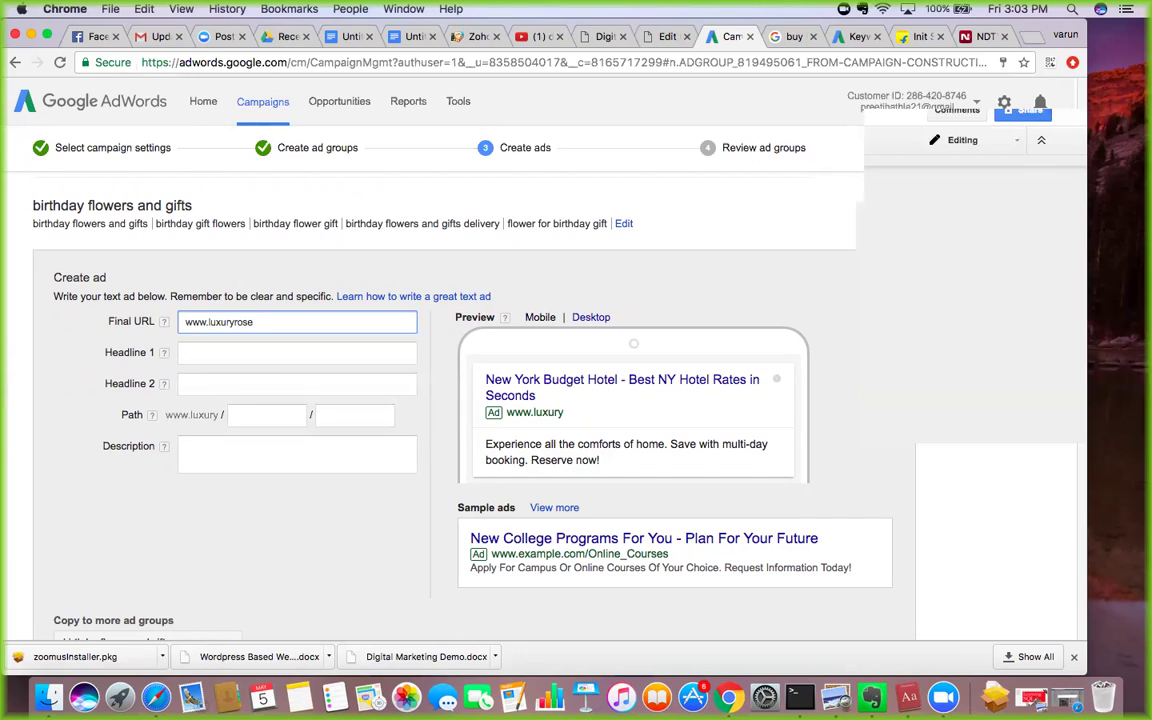
pyautogui.write('.online')
pyautogui.click(297, 352)
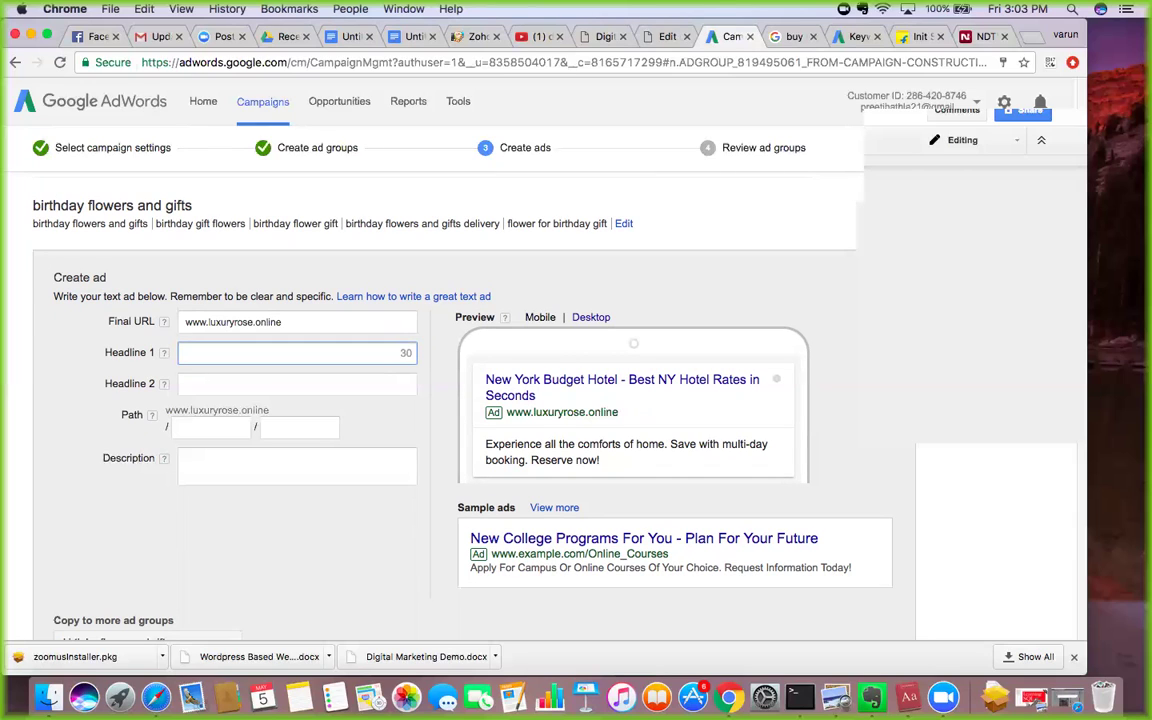
# - Enter headlines 'Birthday Gifts' and 'Send Greetings', then switch to Google Drive's Recent files
pyautogui.write('Bir')
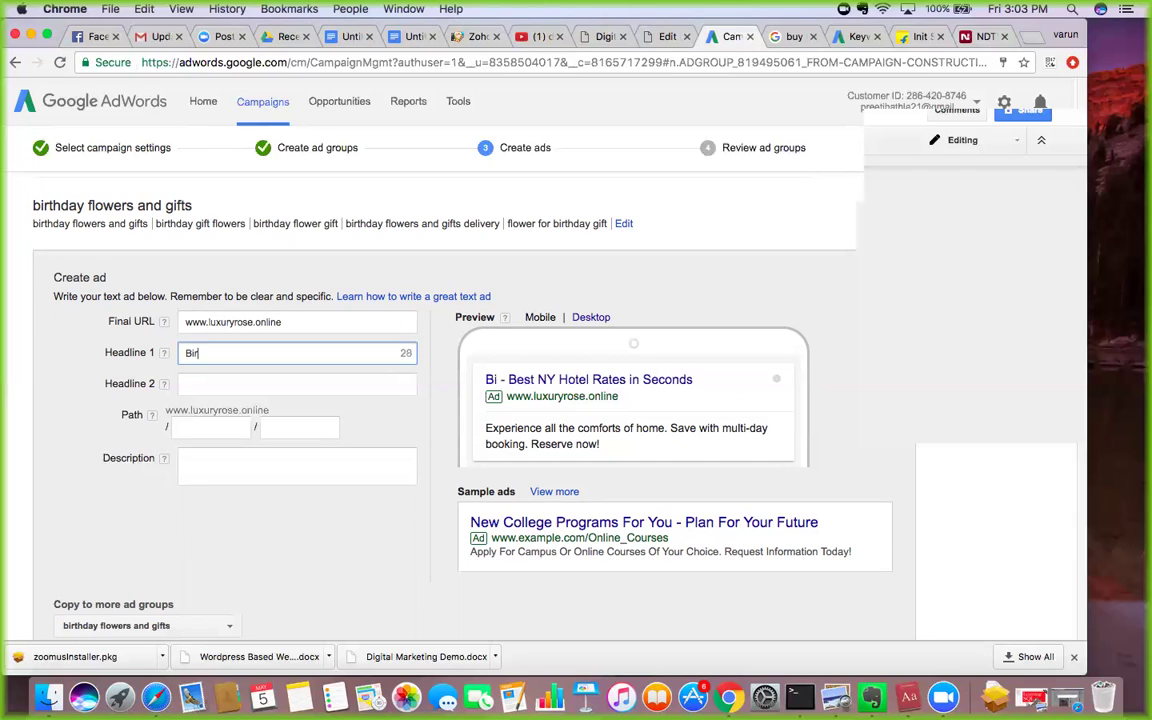
pyautogui.write('thday ')
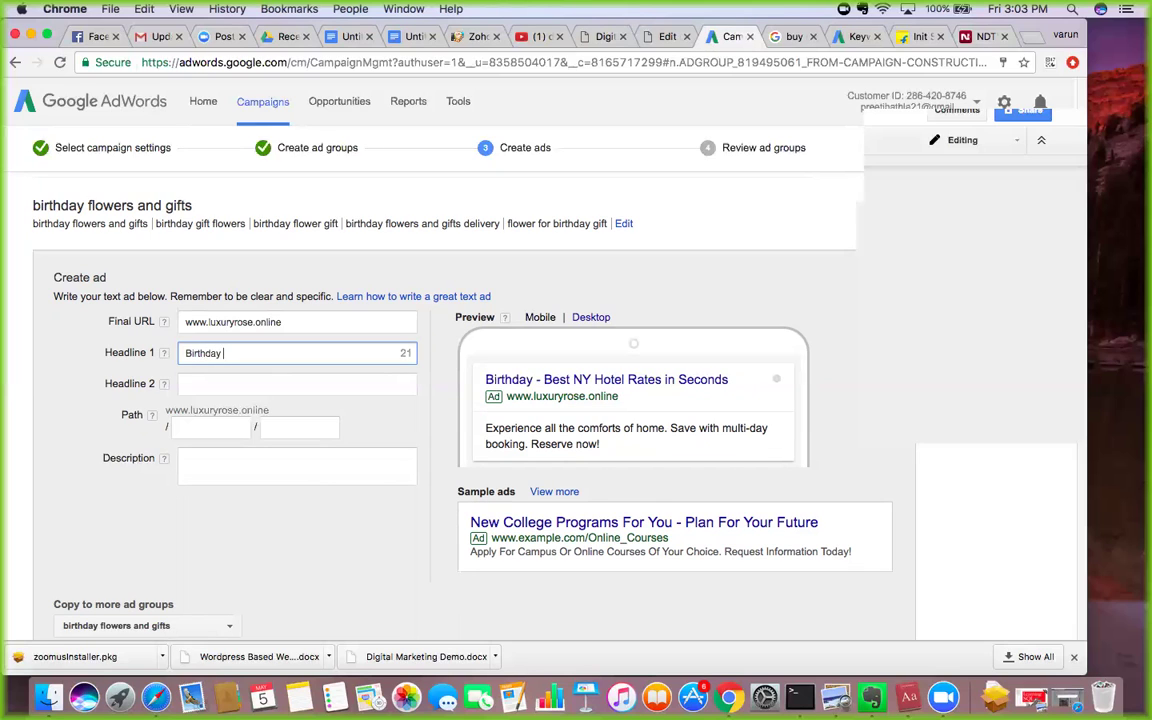
pyautogui.write('G')
pyautogui.press('BackSpace')
pyautogui.write('gi')
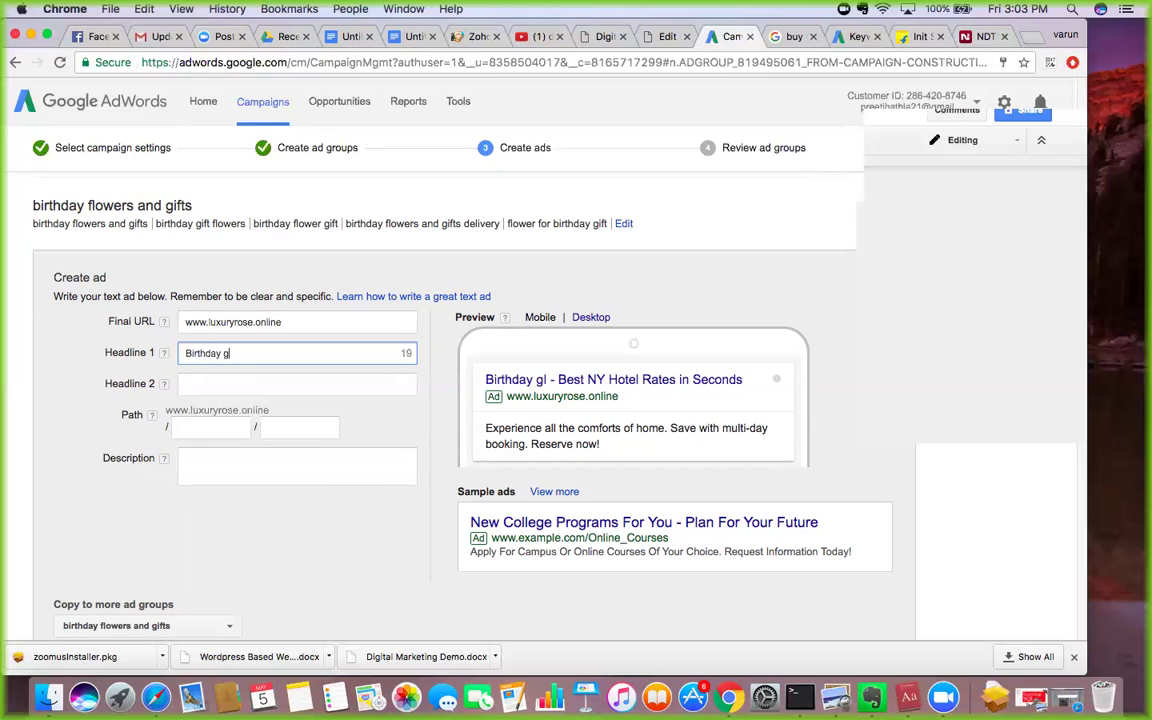
pyautogui.press('BackSpace')
pyautogui.press('BackSpace')
pyautogui.write('Gifts')
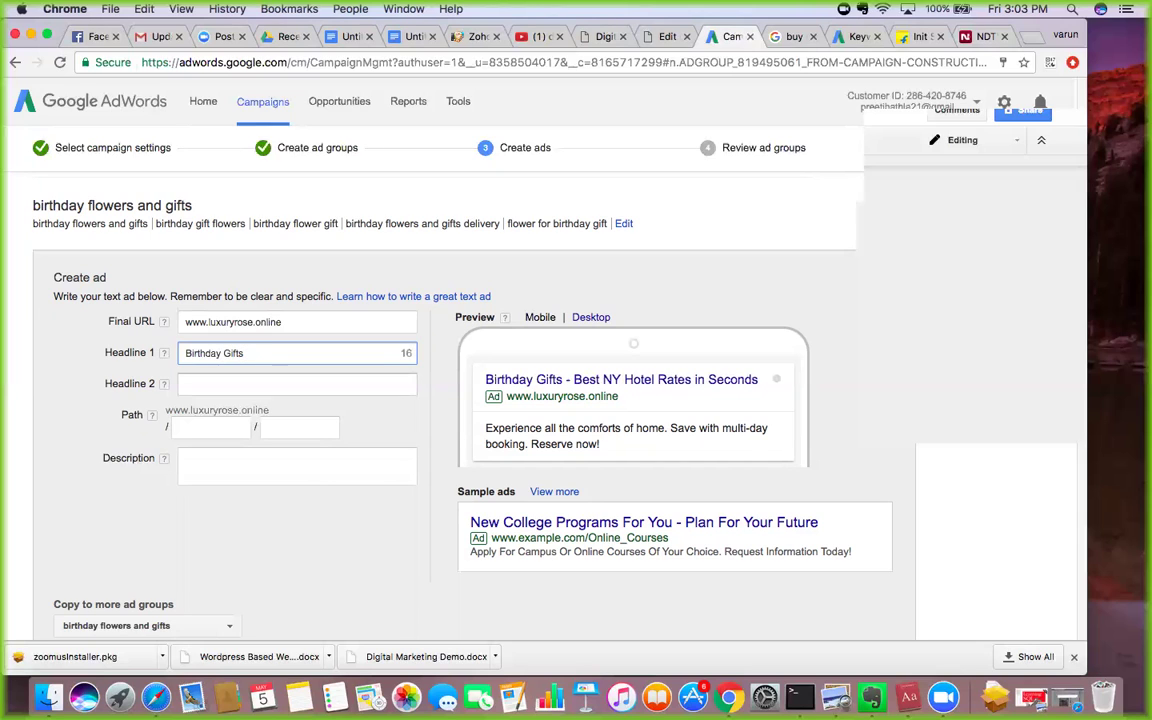
pyautogui.click(296, 384)
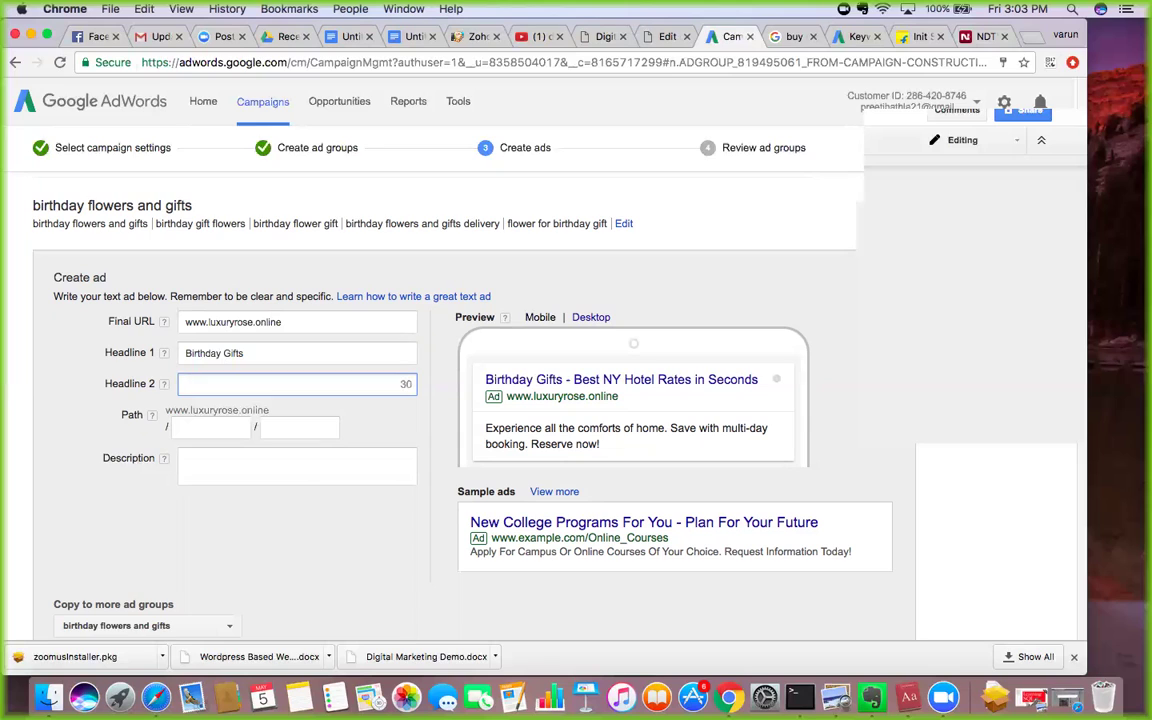
pyautogui.write('Send Greetings')
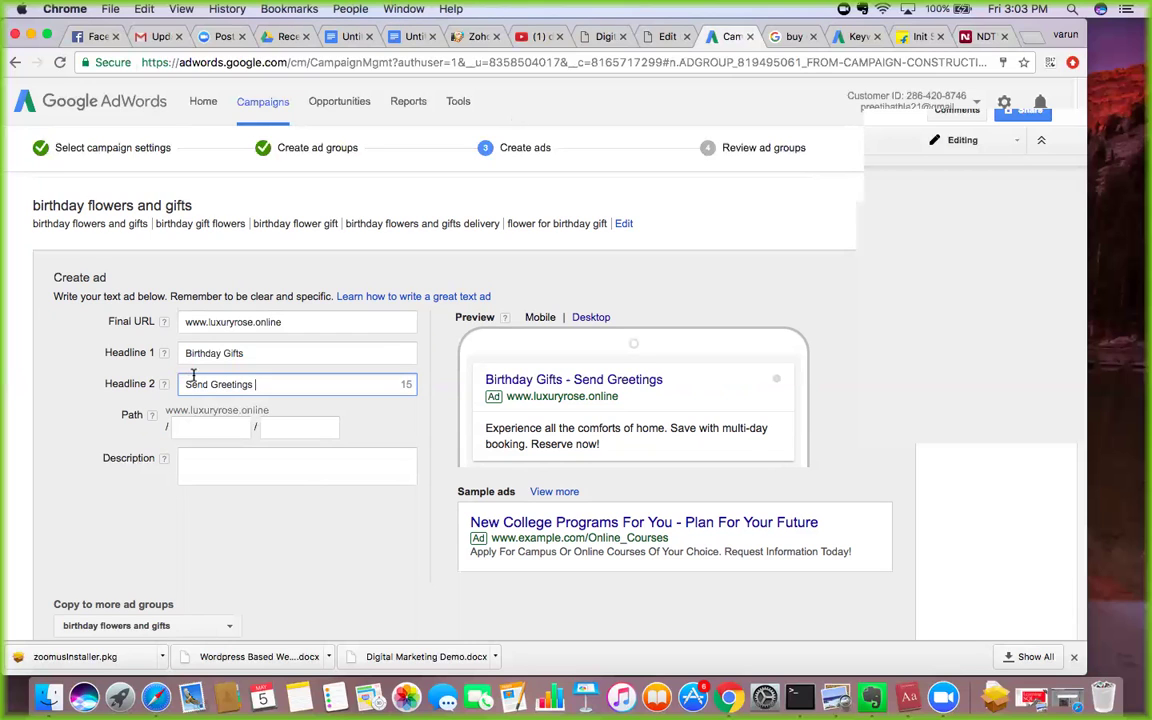
pyautogui.click(280, 37)
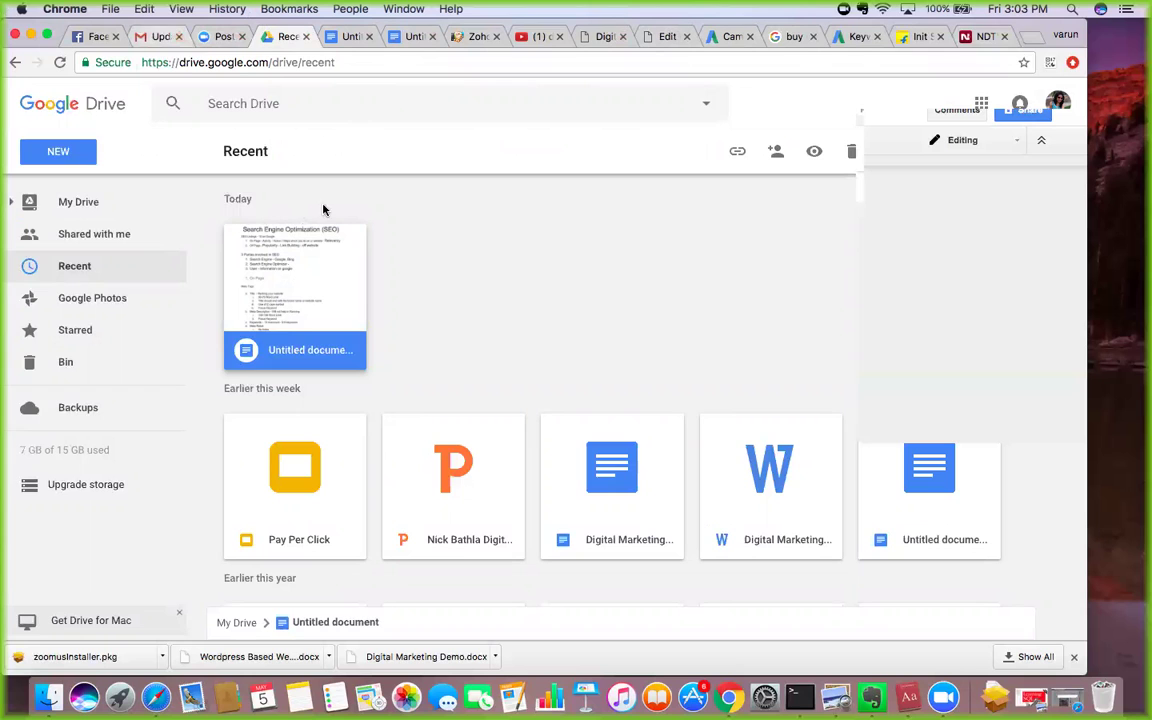
# - Cycle through the CRM, Drive, Keyword Planner and search pages, then return to the AdWords birthday ad draft
pyautogui.click(478, 37)
pyautogui.click(294, 36)
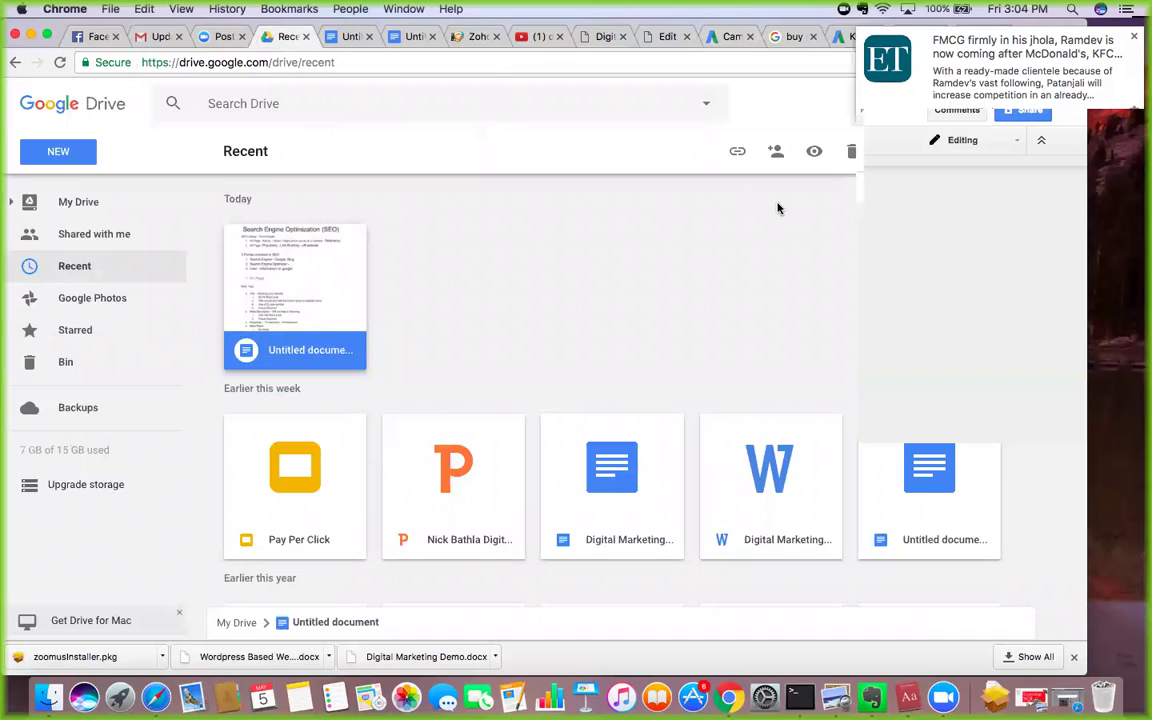
pyautogui.click(712, 198)
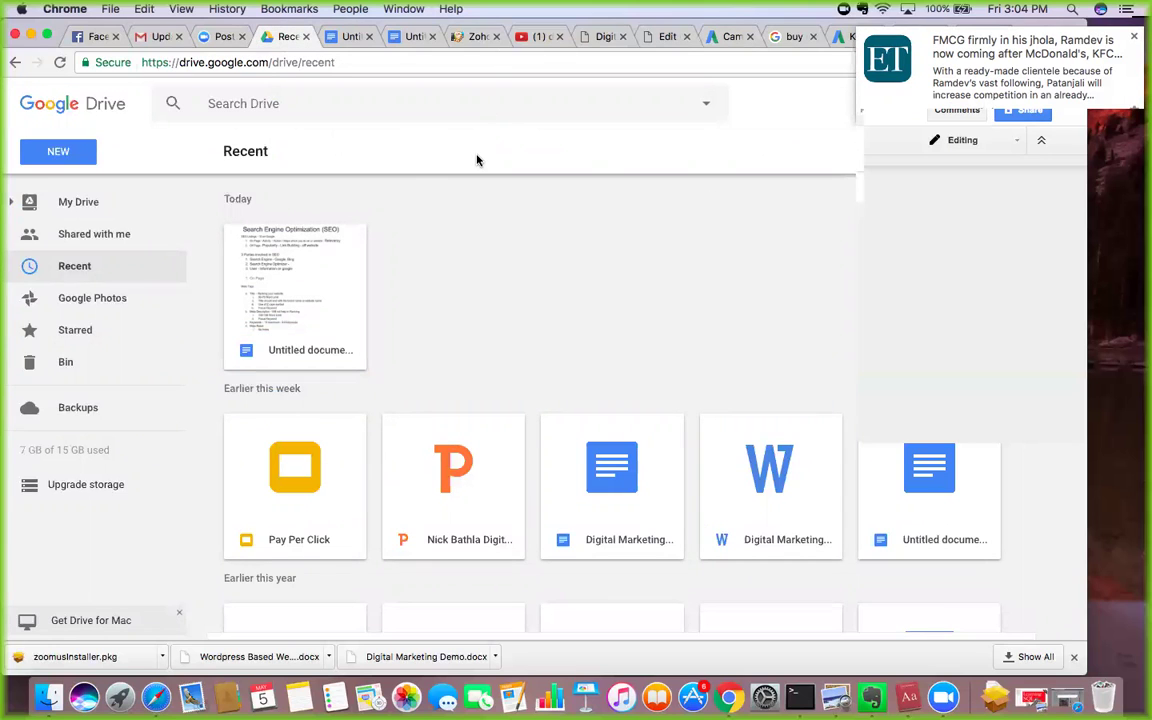
pyautogui.click(851, 37)
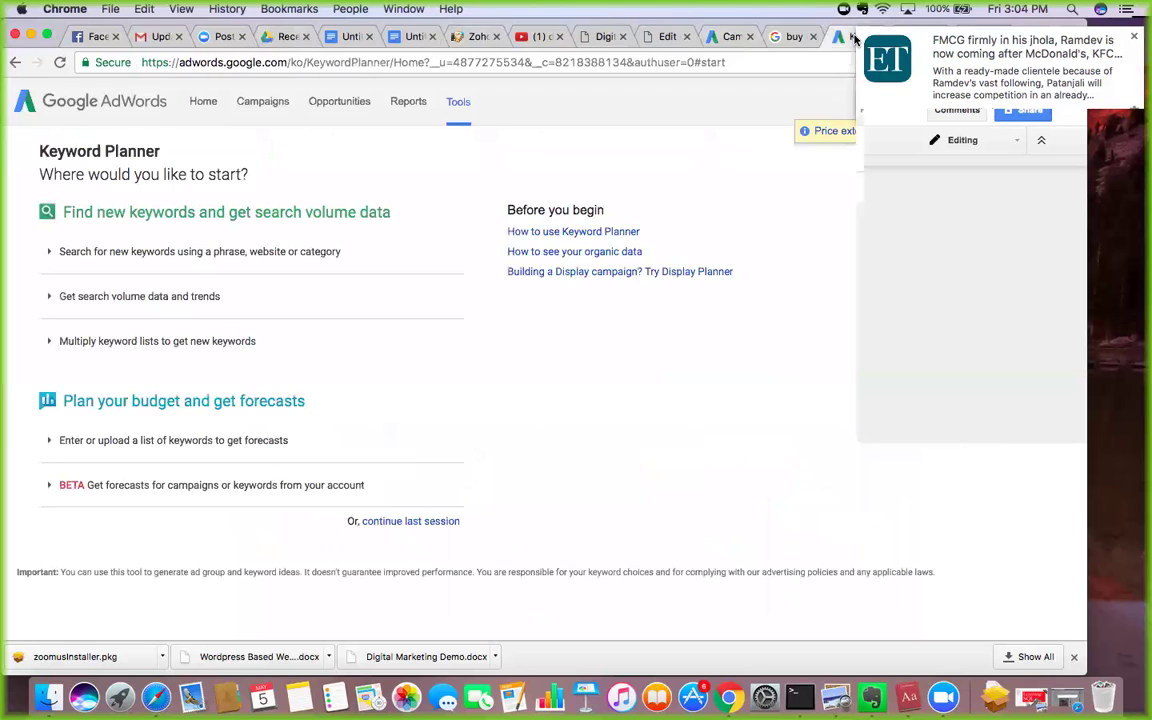
pyautogui.click(800, 40)
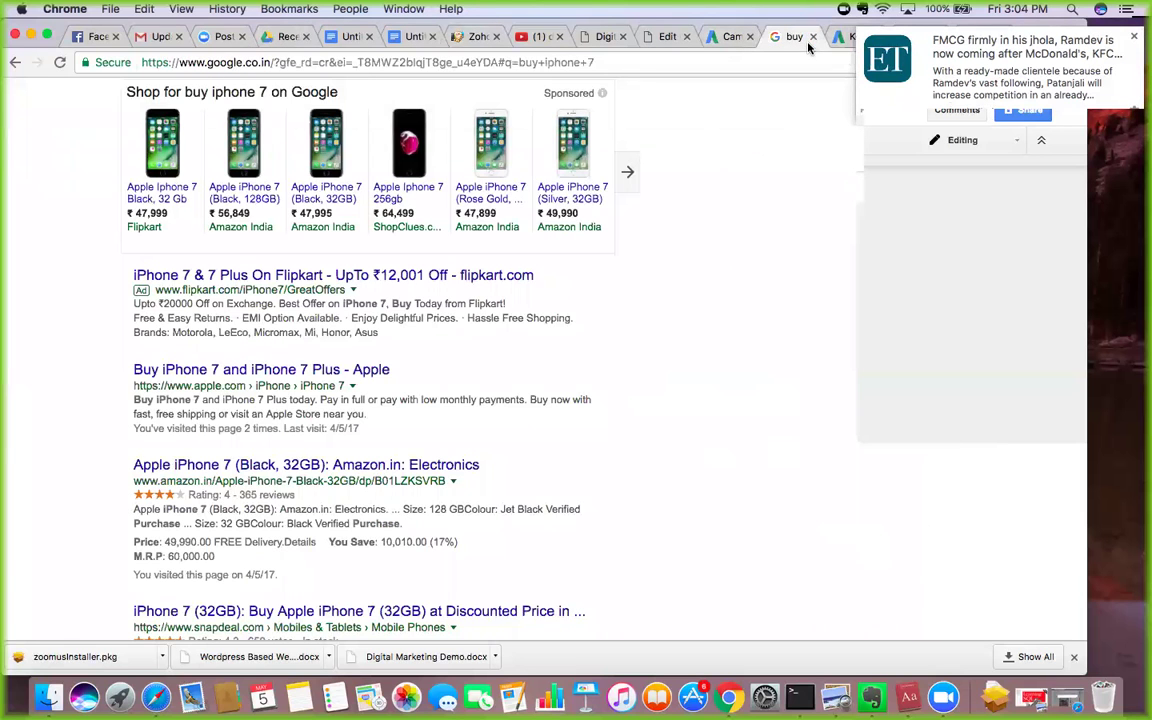
pyautogui.click(727, 39)
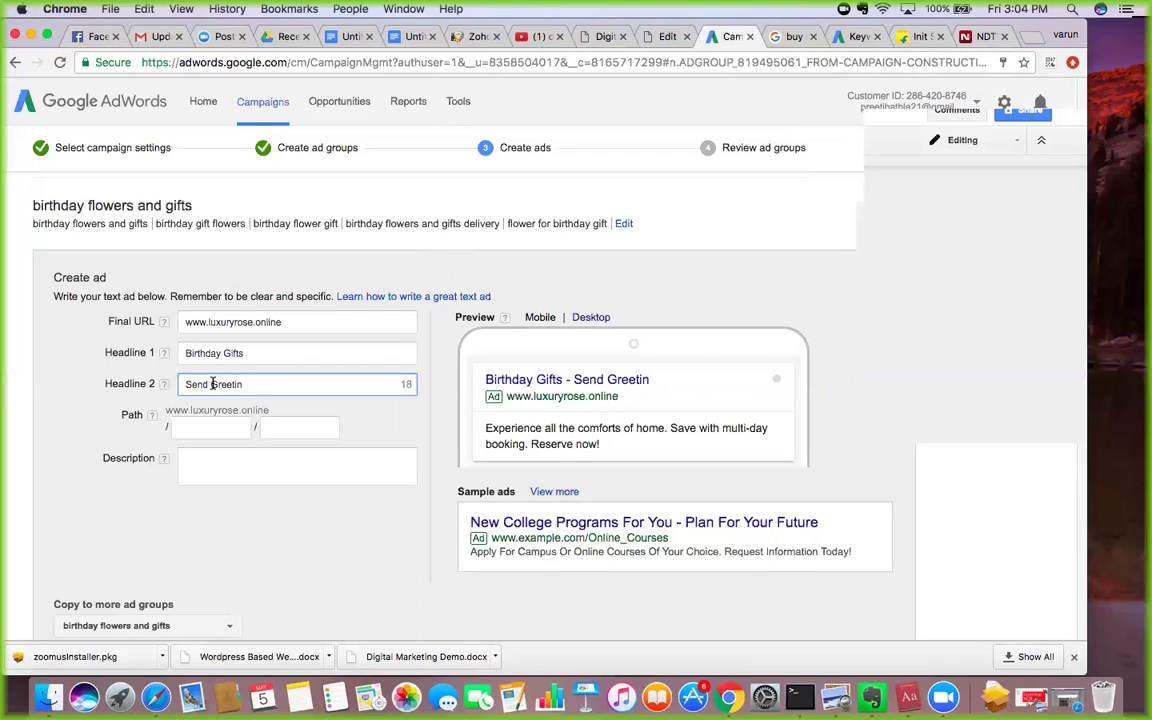
# - Change the birthday ad's Headline 2 to 'Send Flower Greetings'
pyautogui.click(211, 384)
pyautogui.write('Flower')
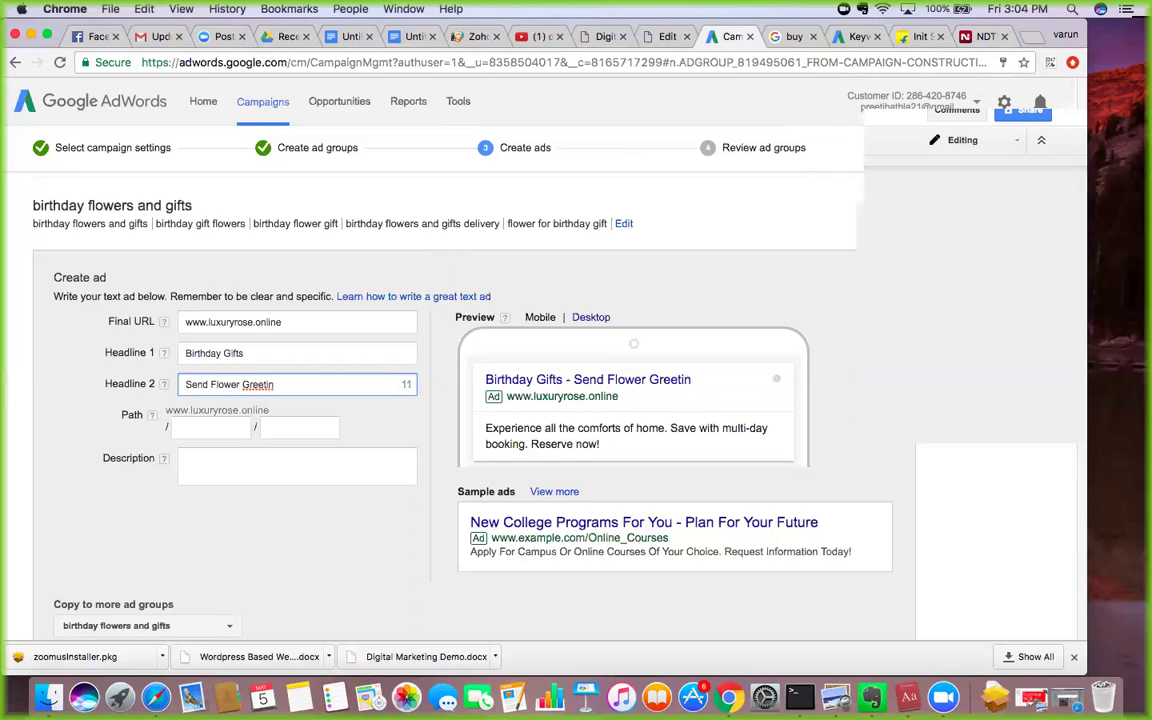
pyautogui.click(185, 384)
pyautogui.write('gs')
# - Glance at the Drive and search results pages, then come back to the AdWords ad draft
pyautogui.click(286, 36)
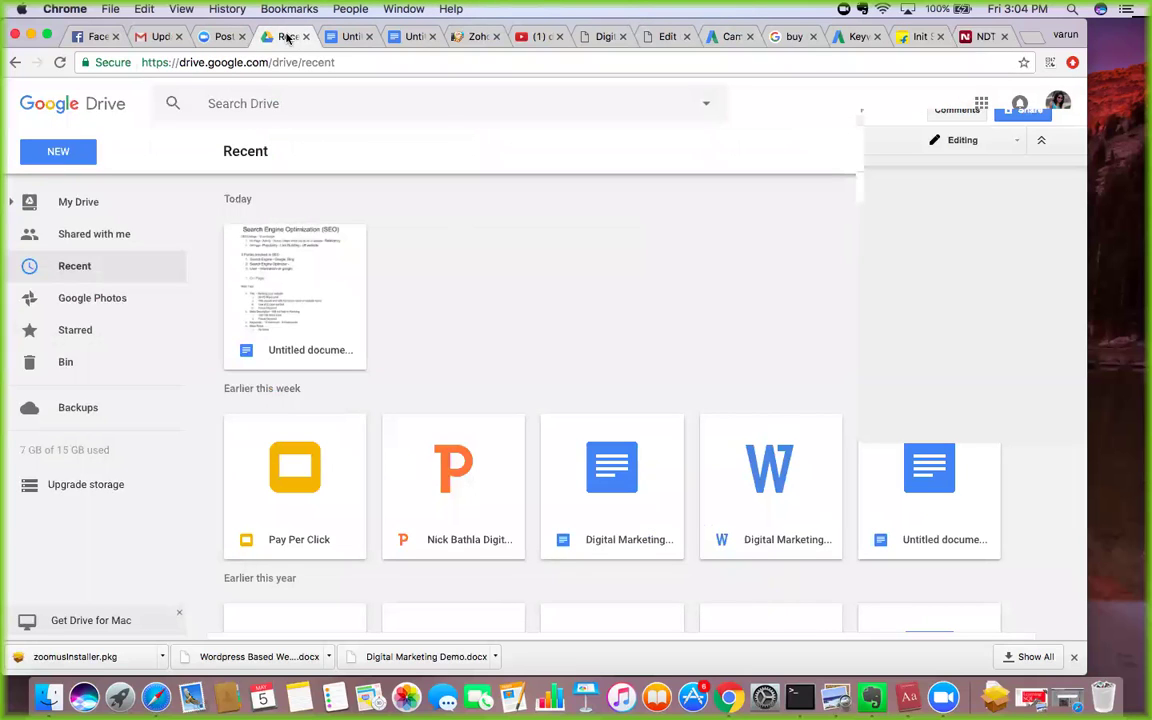
pyautogui.click(808, 40)
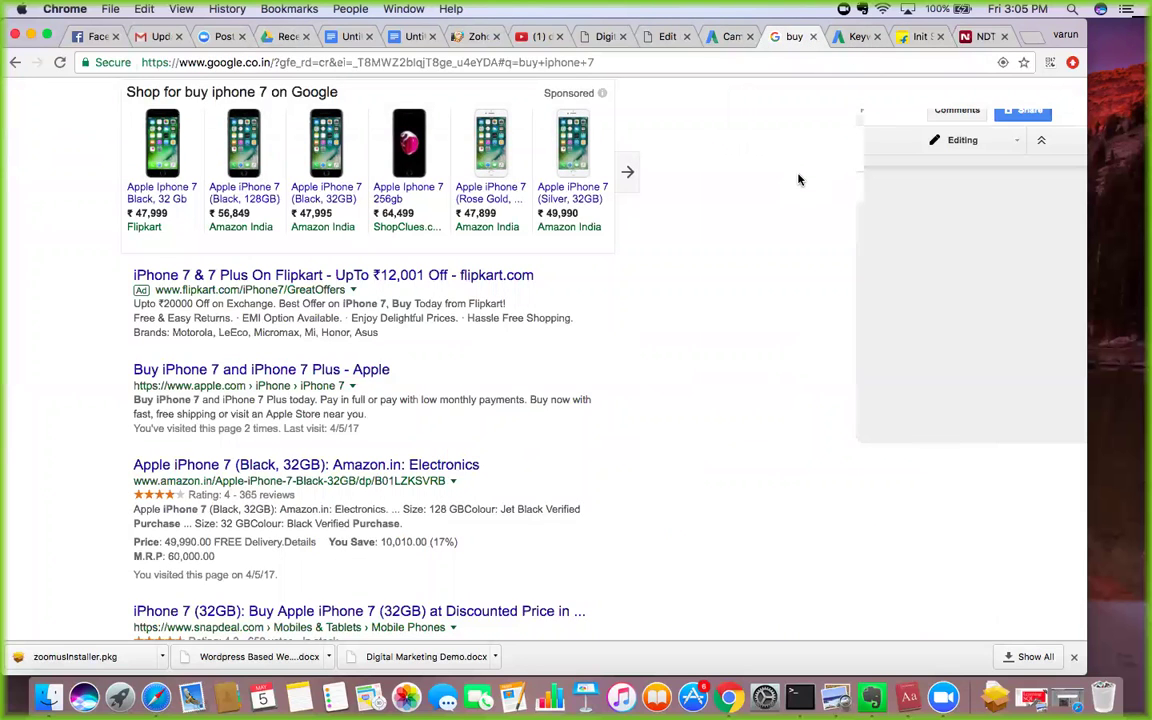
pyautogui.click(728, 37)
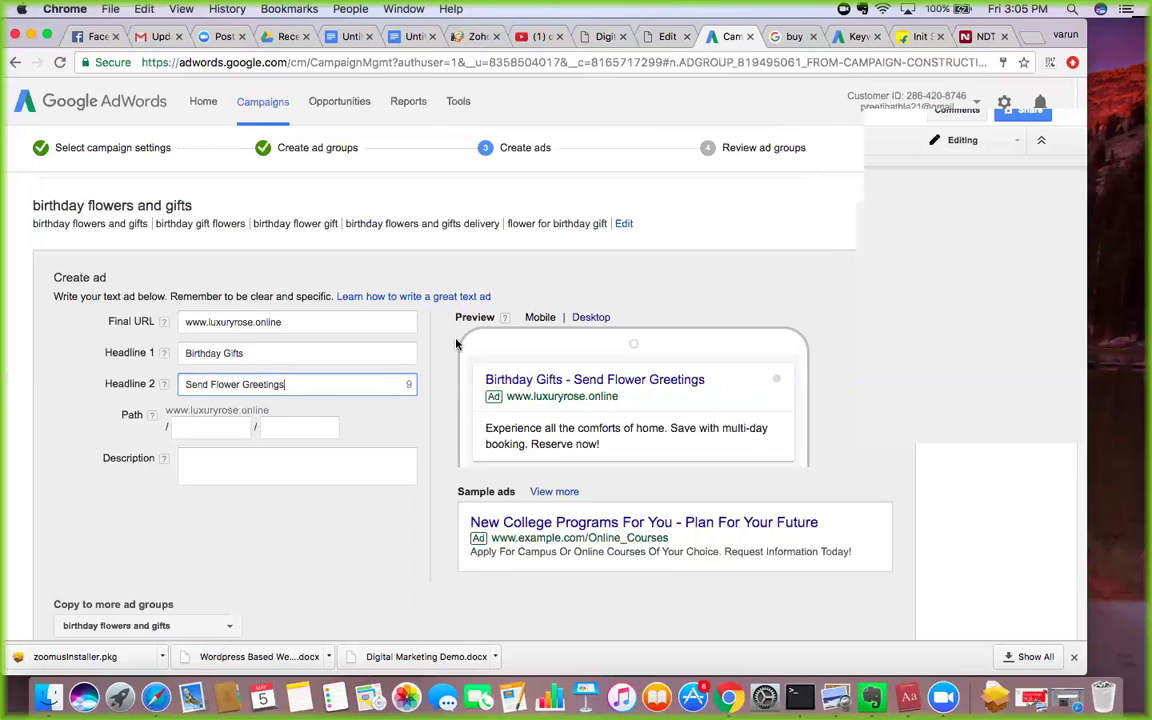
# - Give the birthday ad display path 'birthay' and description 'Free Delivery for Birthday'
pyautogui.click(193, 426)
pyautogui.write('birt')
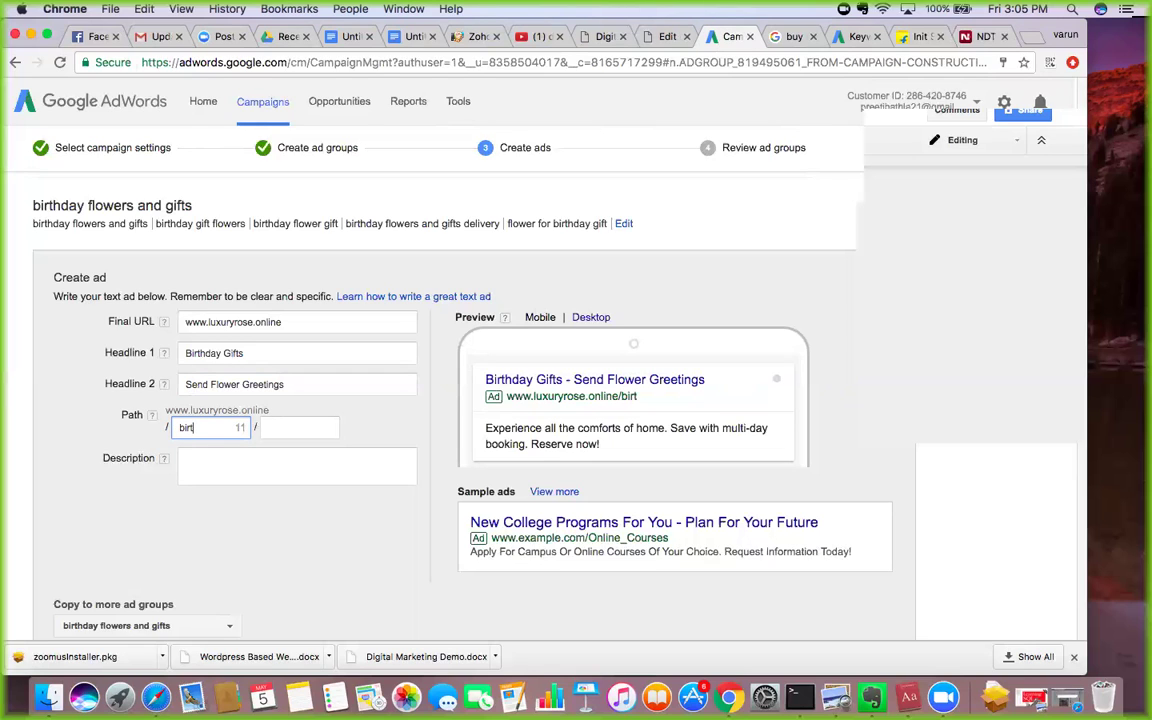
pyautogui.write('hay')
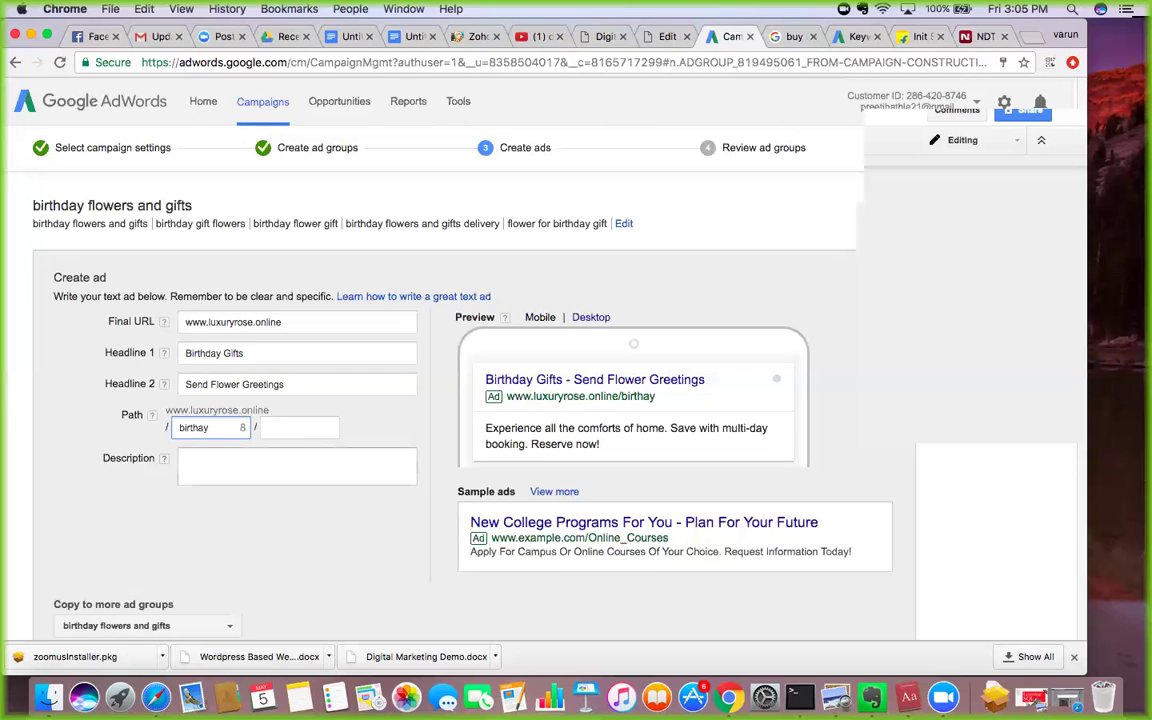
pyautogui.click(290, 465)
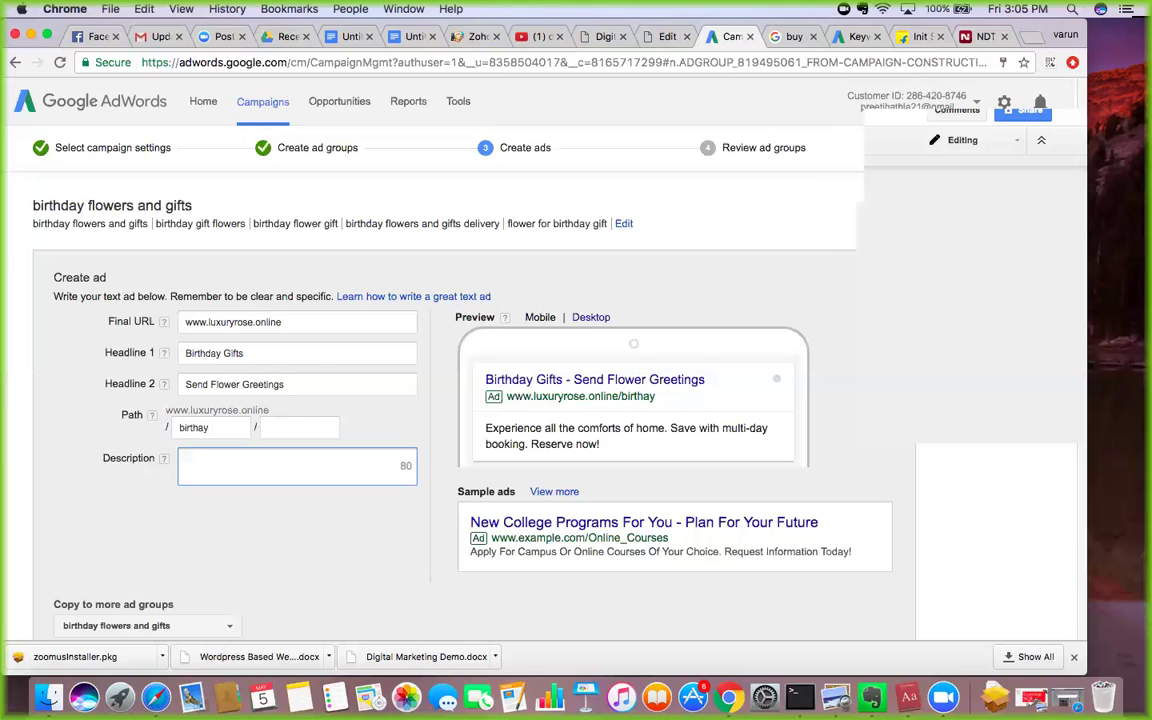
pyautogui.write('Great ')
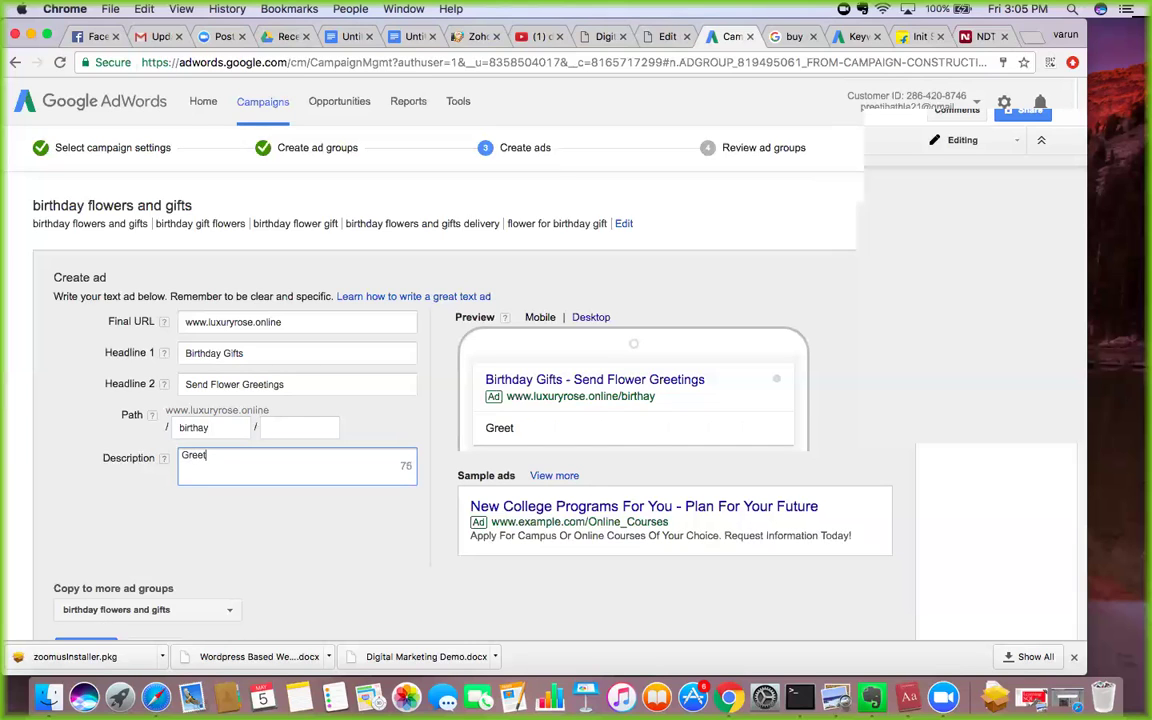
pyautogui.write('your')
pyautogui.press('BackSpace')
pyautogui.press('BackSpace')
pyautogui.press('BackSpace')
pyautogui.press('BackSpace')
pyautogui.press('BackSpace')
pyautogui.press('BackSpace')
pyautogui.press('BackSpace')
pyautogui.press('BackSpace')
pyautogui.press('BackSpace')
pyautogui.press('BackSpace')
pyautogui.press('BackSpace')
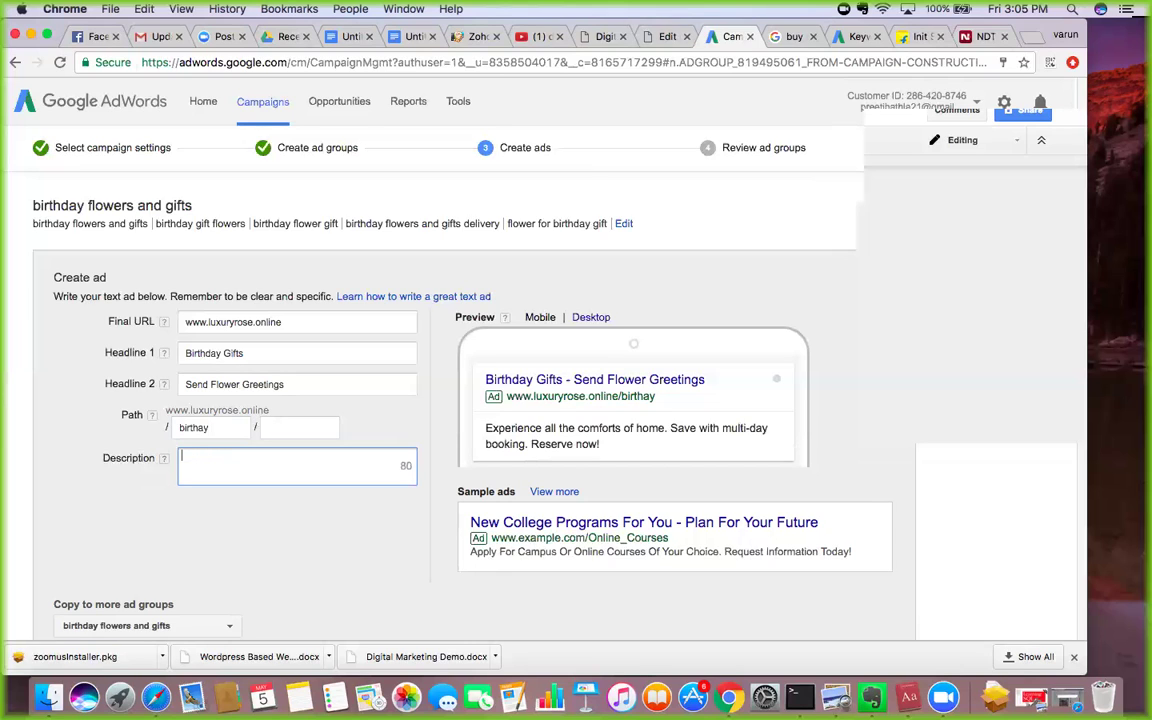
pyautogui.write('G')
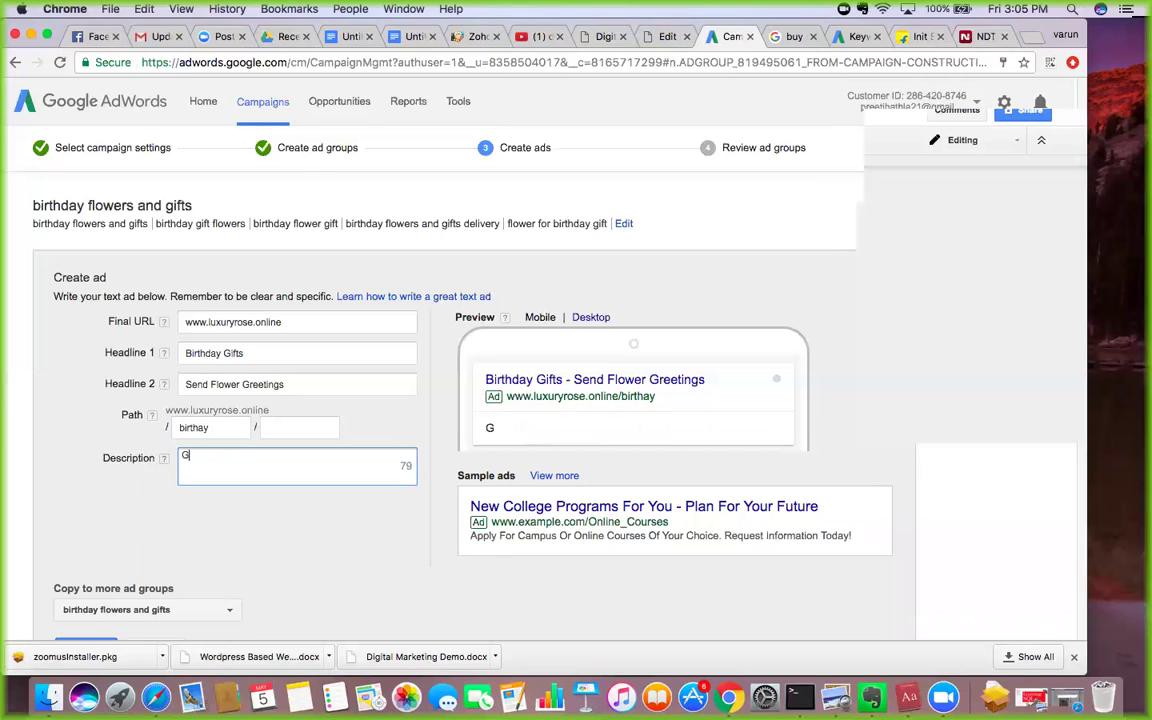
pyautogui.press('BackSpace')
pyautogui.write('fREE')
pyautogui.press('BackSpace')
pyautogui.press('BackSpace')
pyautogui.press('BackSpace')
pyautogui.press('BackSpace')
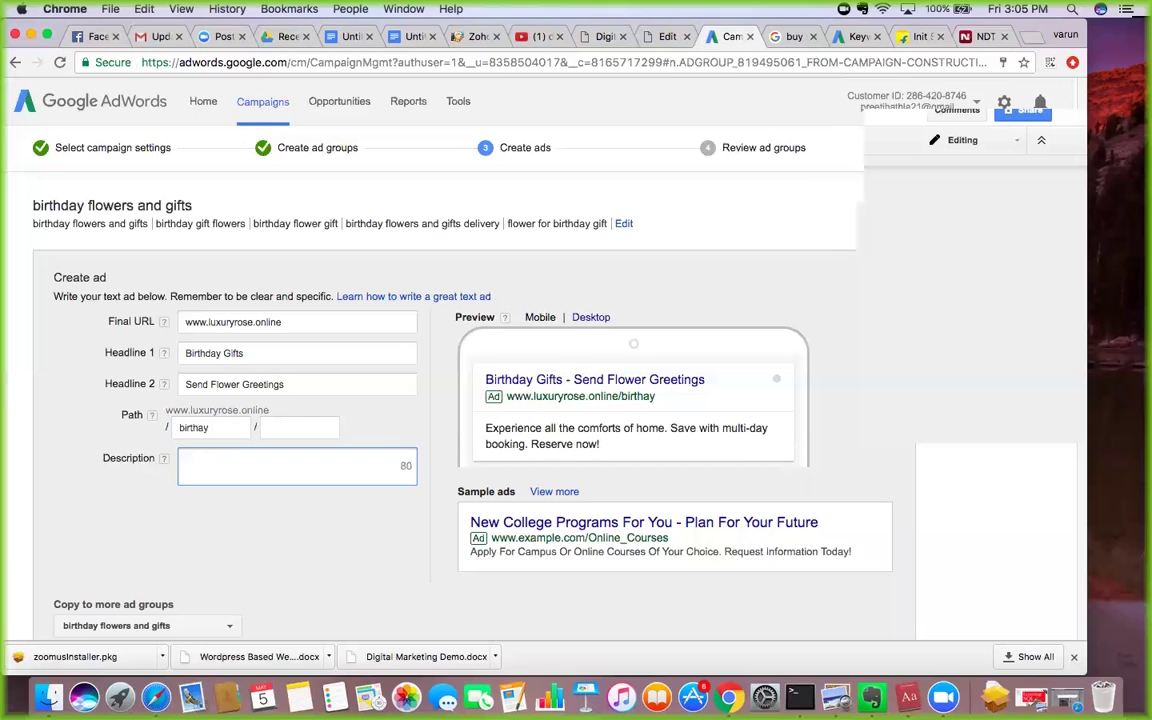
pyautogui.write('Free')
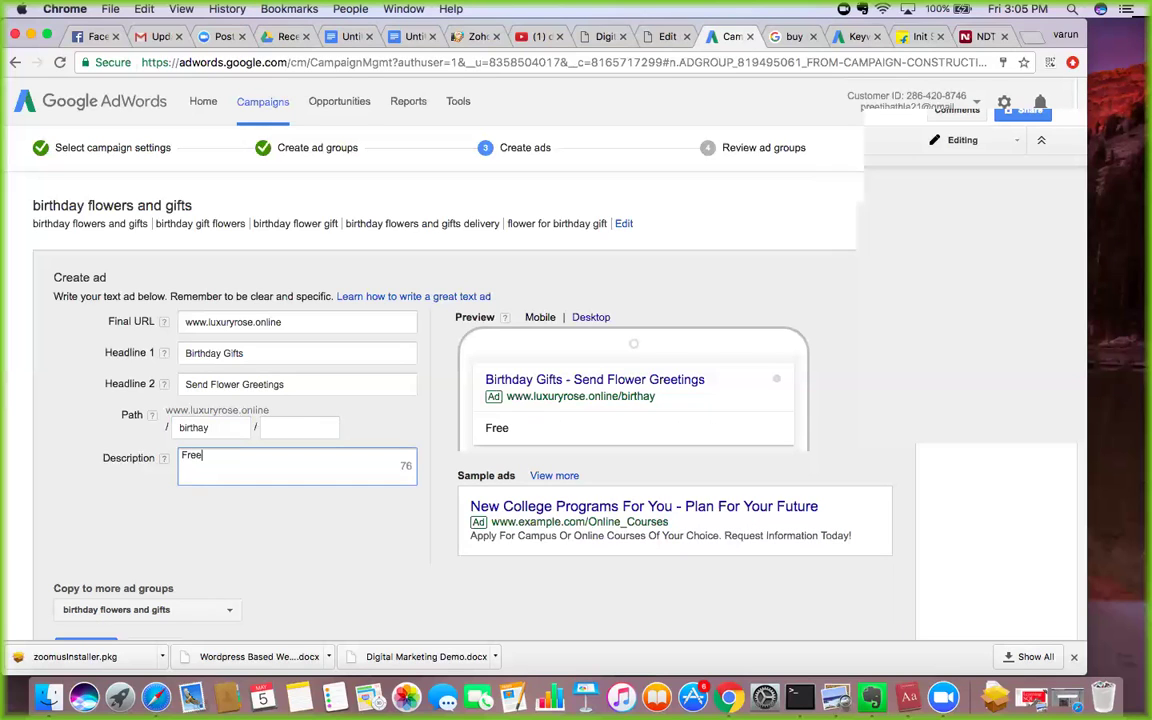
pyautogui.write(' Delivery for')
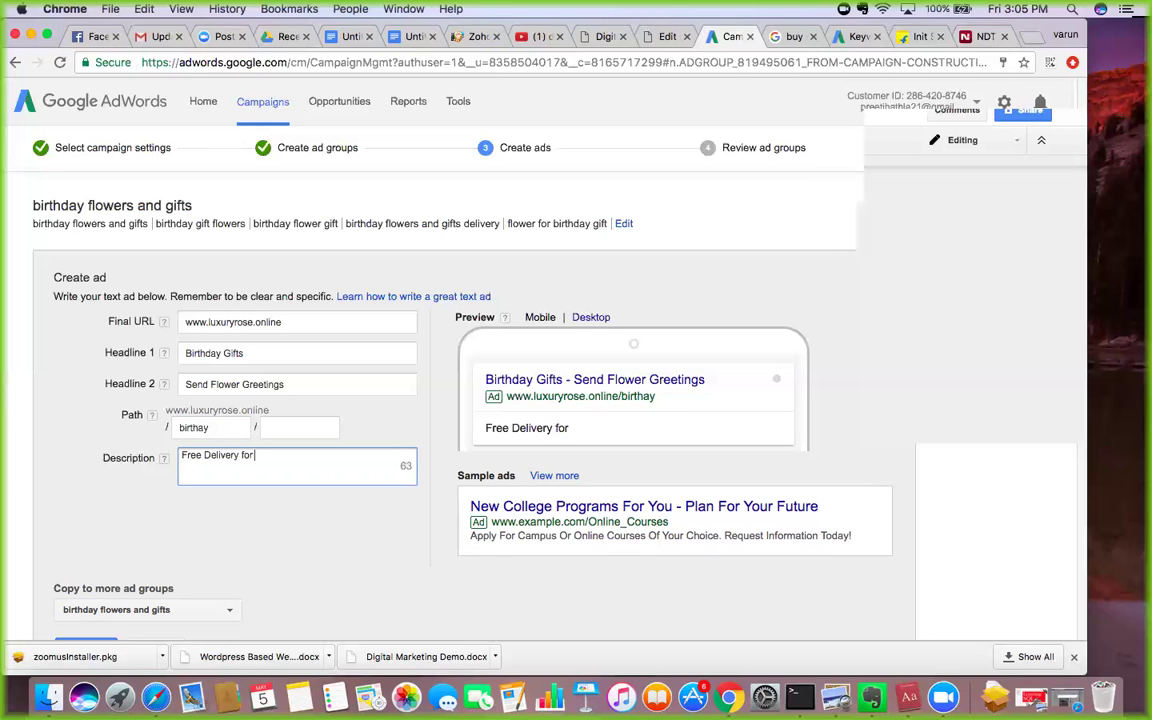
pyautogui.write(' Birthday')
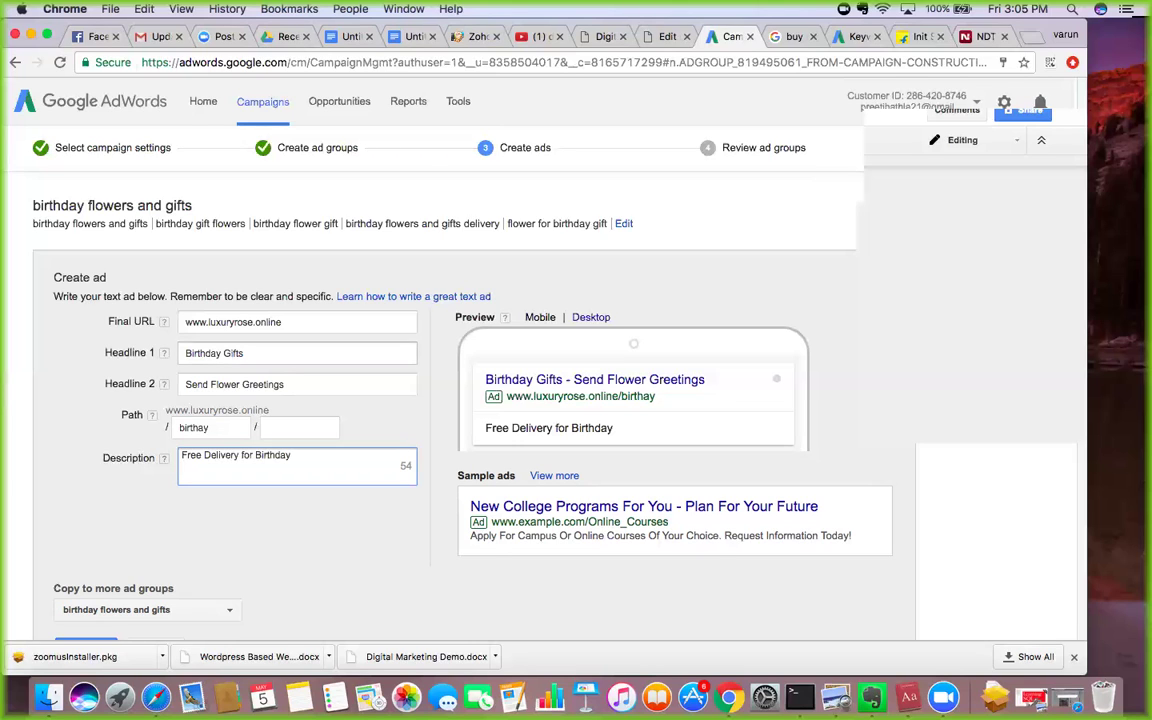
pyautogui.press('Tab')
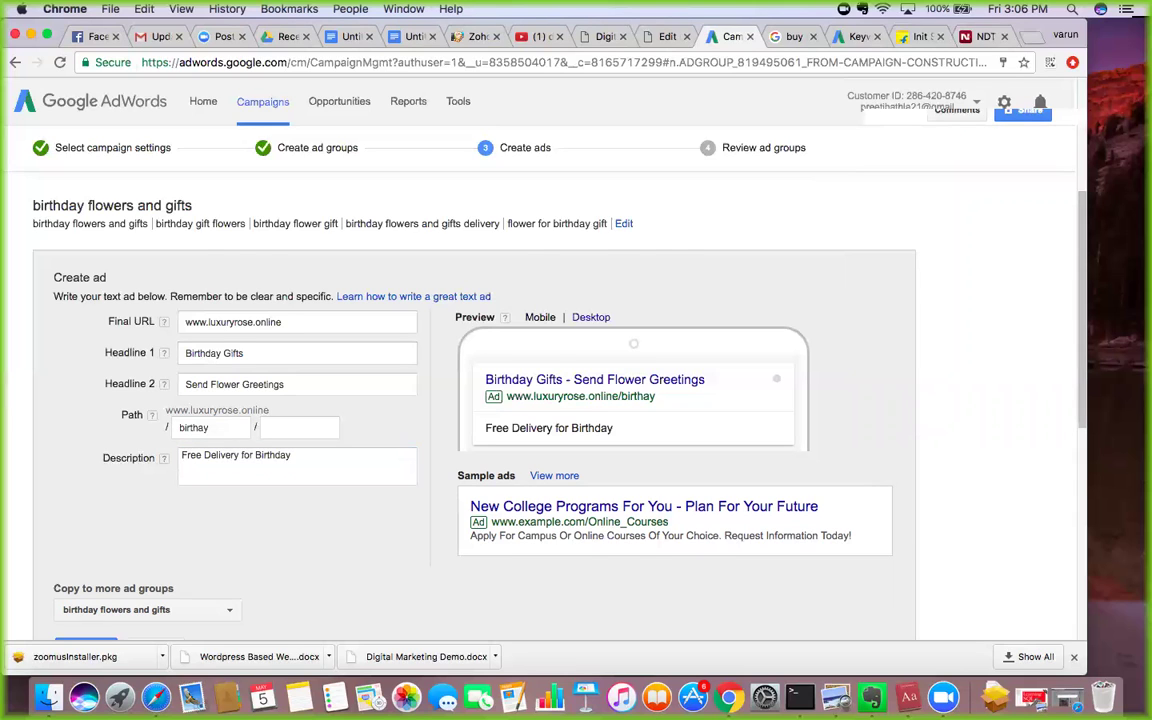
# - Save the Birthday Gifts – Send Flower Greetings ad into the birthday flowers and gifts group
pyautogui.scroll(-3, 540, 400)
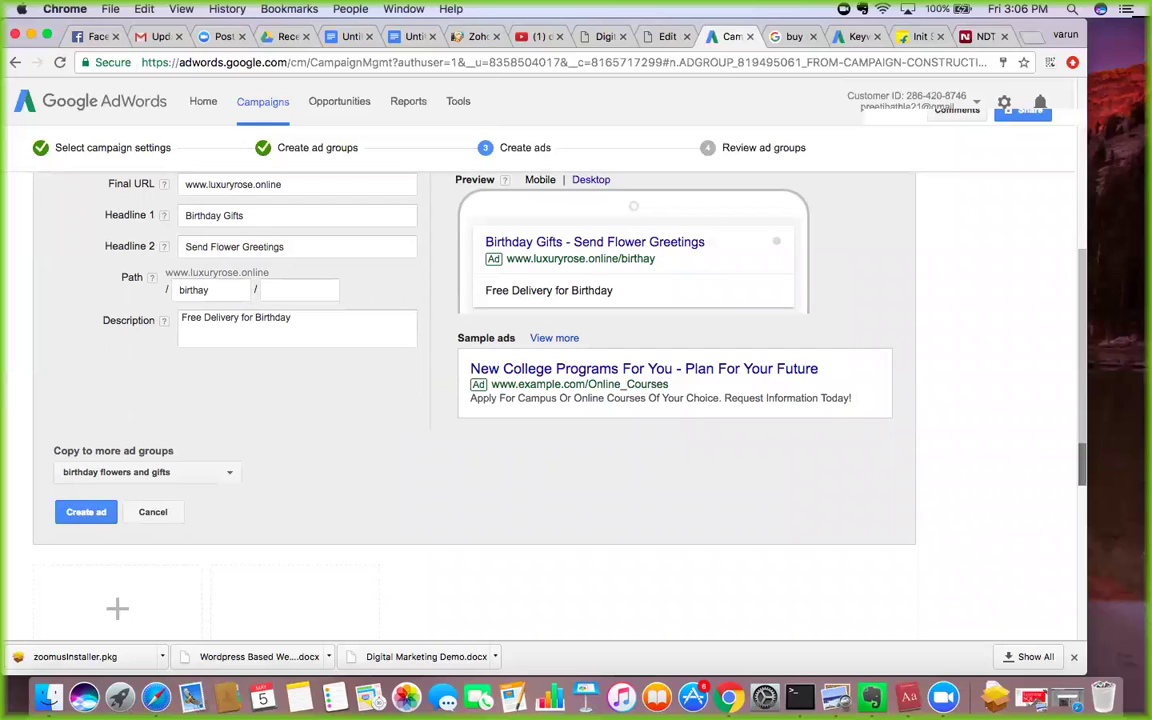
pyautogui.scroll(-3, 540, 400)
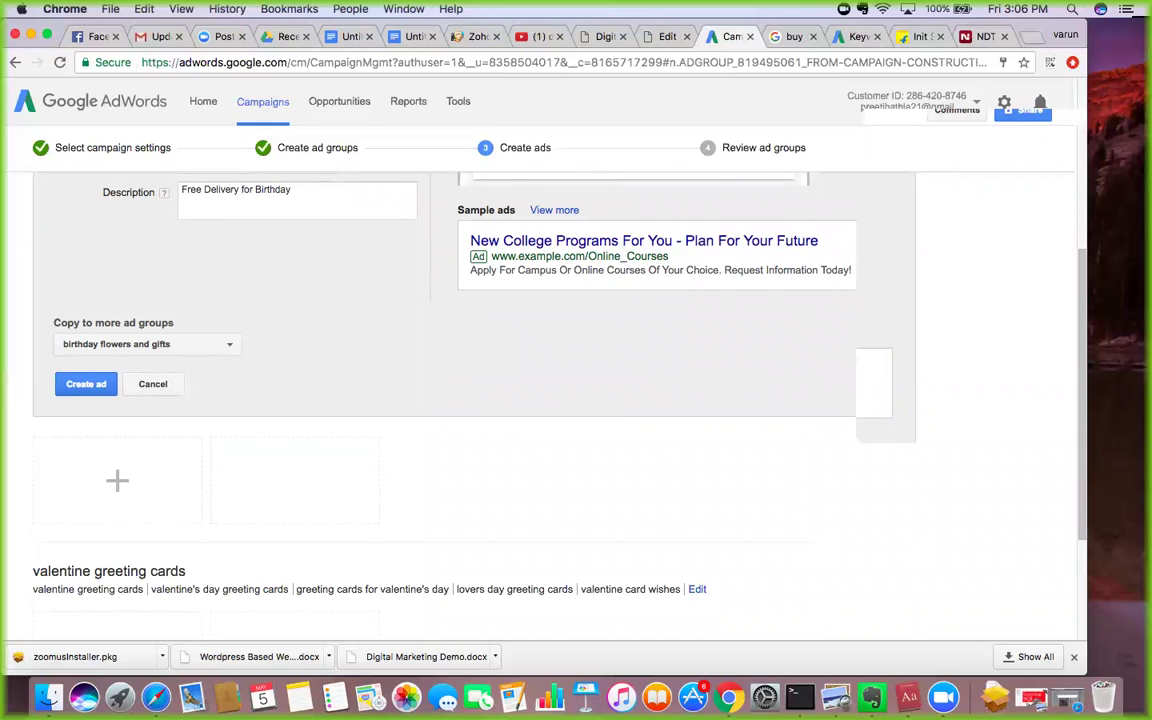
pyautogui.click(86, 384)
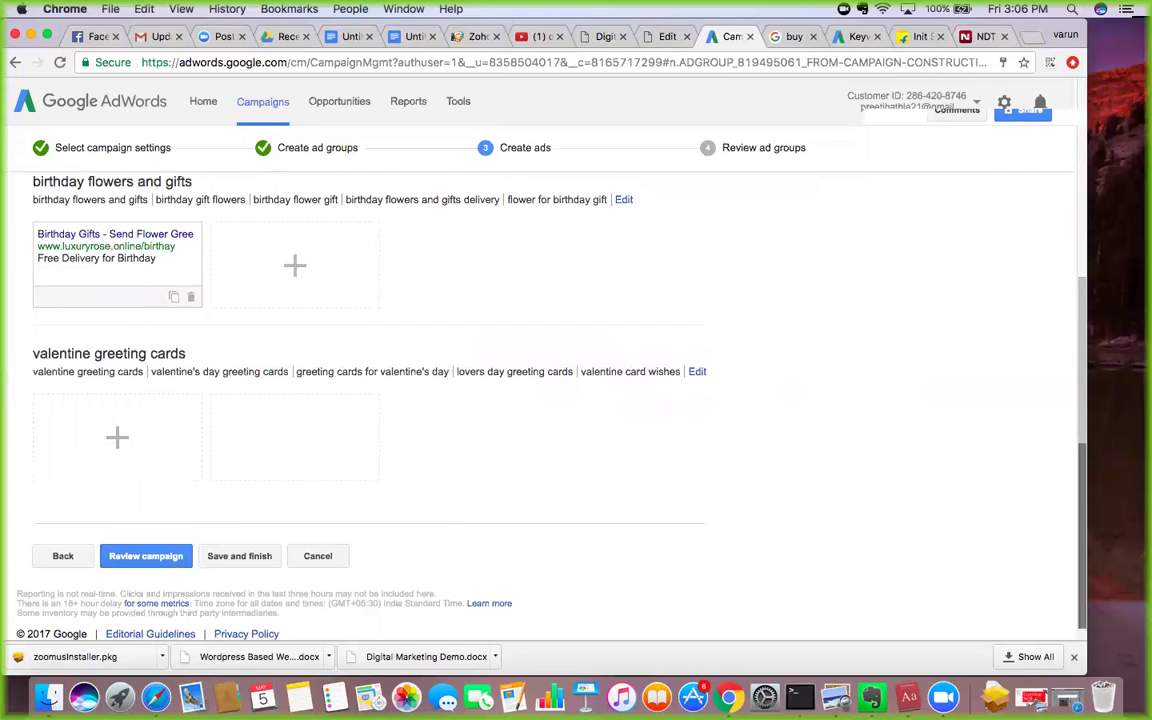
pyautogui.scroll(1, 500, 380)
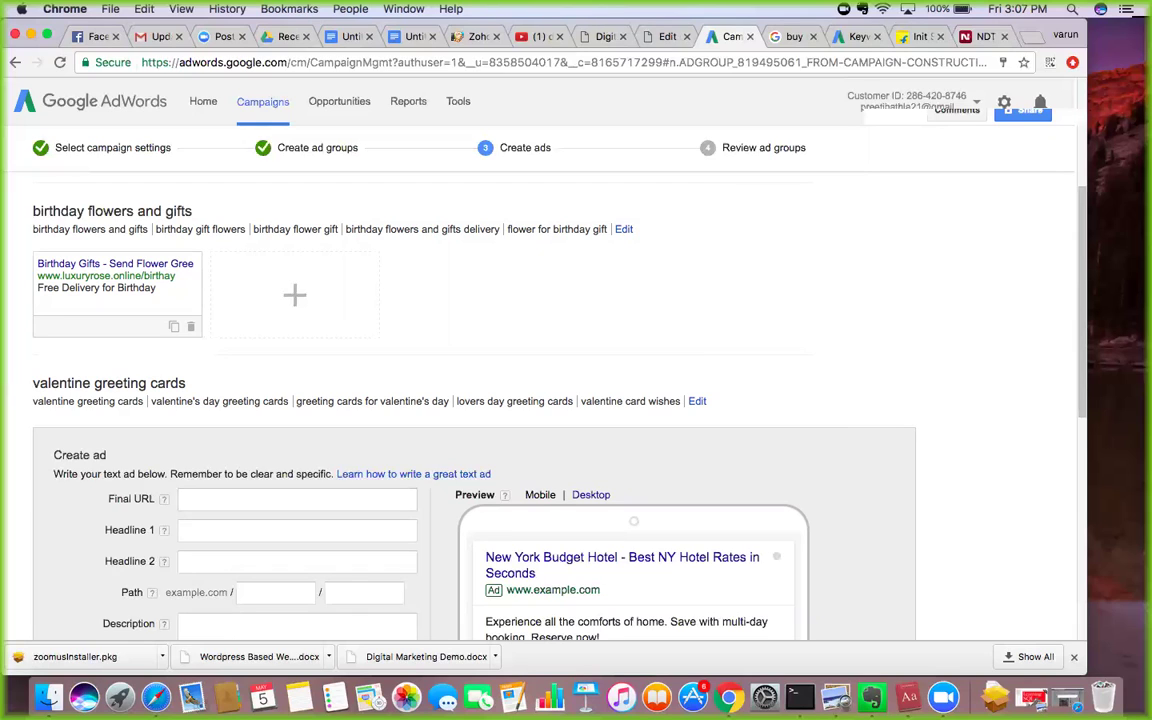
pyautogui.scroll(-1, 400, 365)
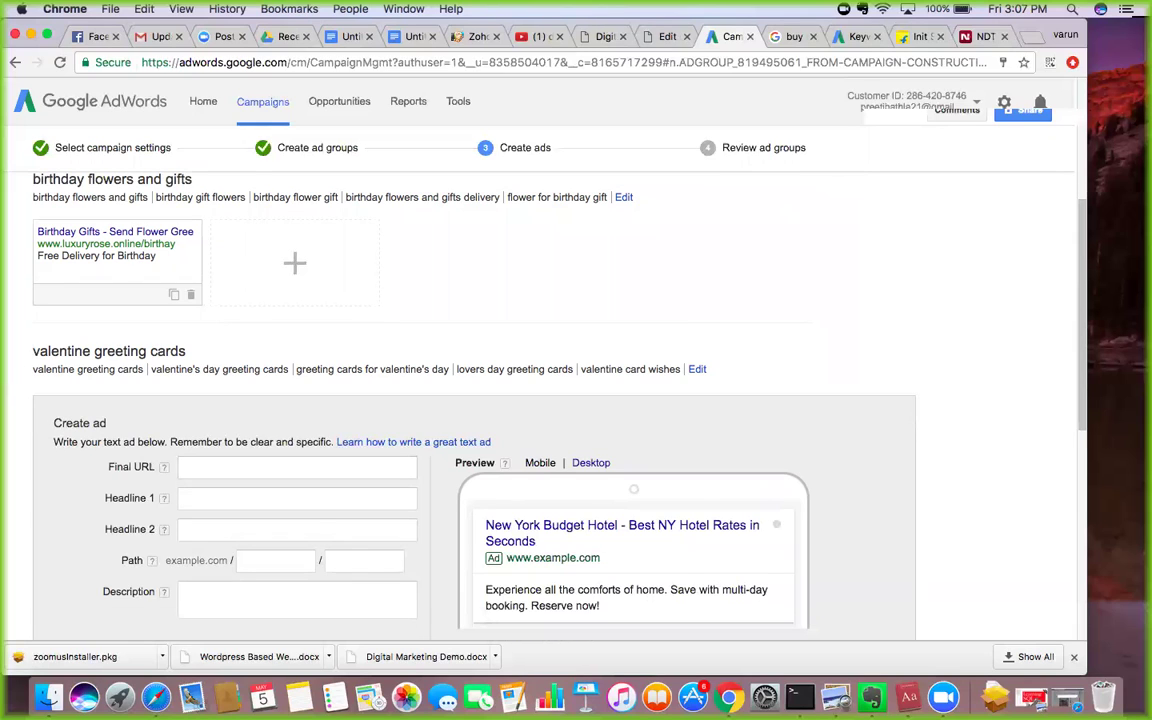
pyautogui.click(297, 467)
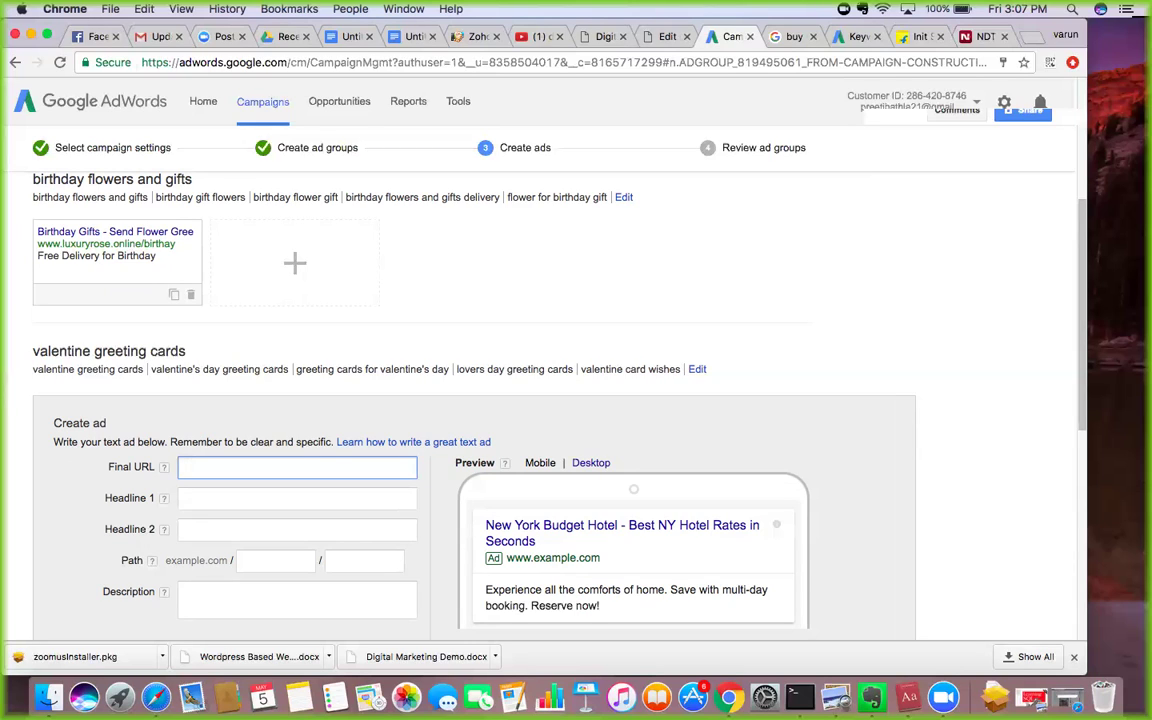
pyautogui.write('wwwww')
pyautogui.press('BackSpace')
pyautogui.press('BackSpace')
pyautogui.press('BackSpace')
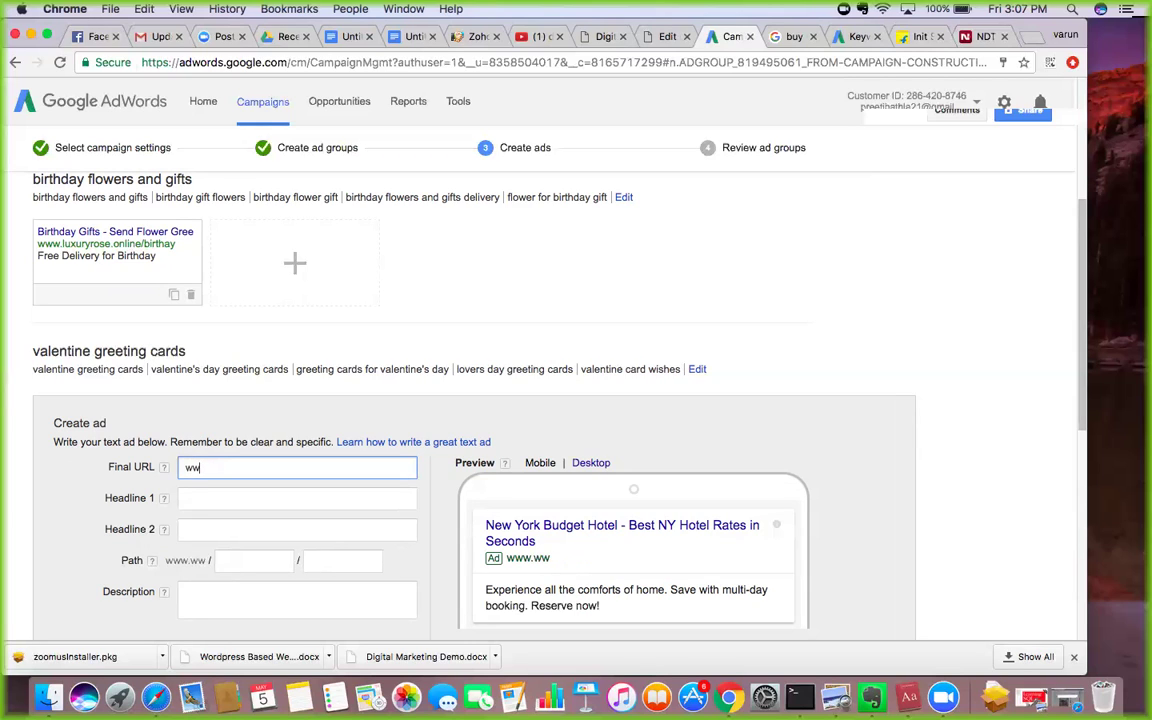
pyautogui.write('.')
pyautogui.write('w')
pyautogui.press('BackSpace')
pyautogui.press('BackSpace')
pyautogui.press('BackSpace')
pyautogui.press('BackSpace')
pyautogui.write('wwww')
pyautogui.press('BackSpace')
pyautogui.write('.')
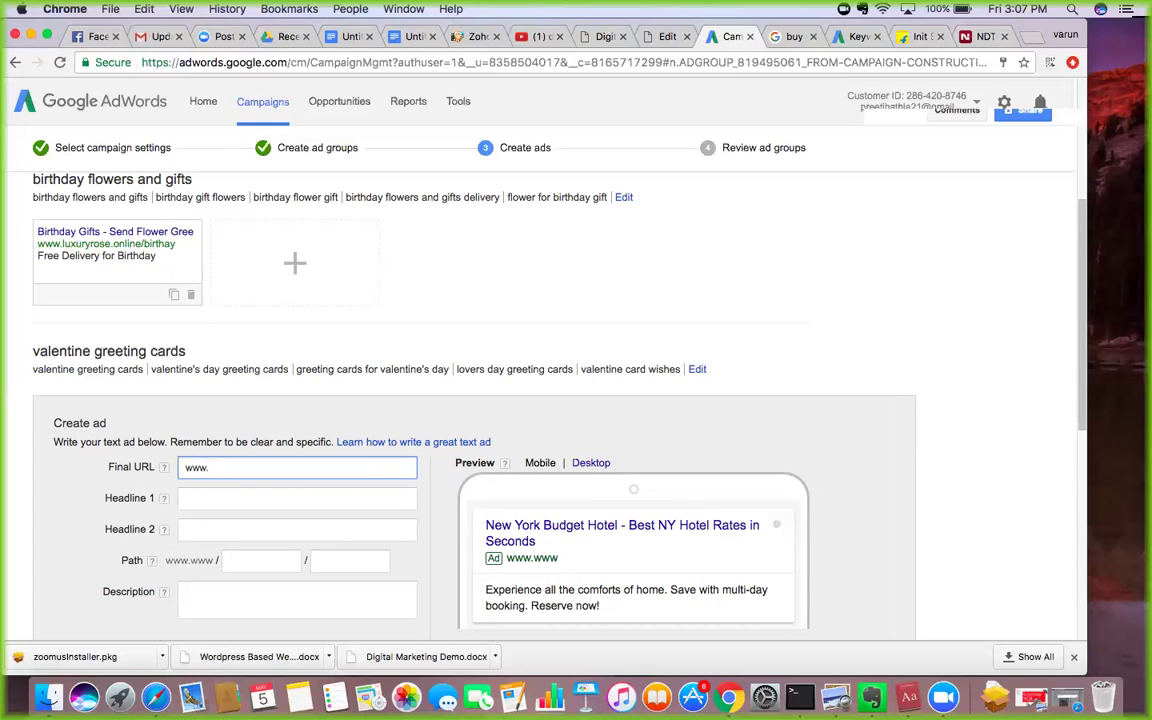
pyautogui.write('val')
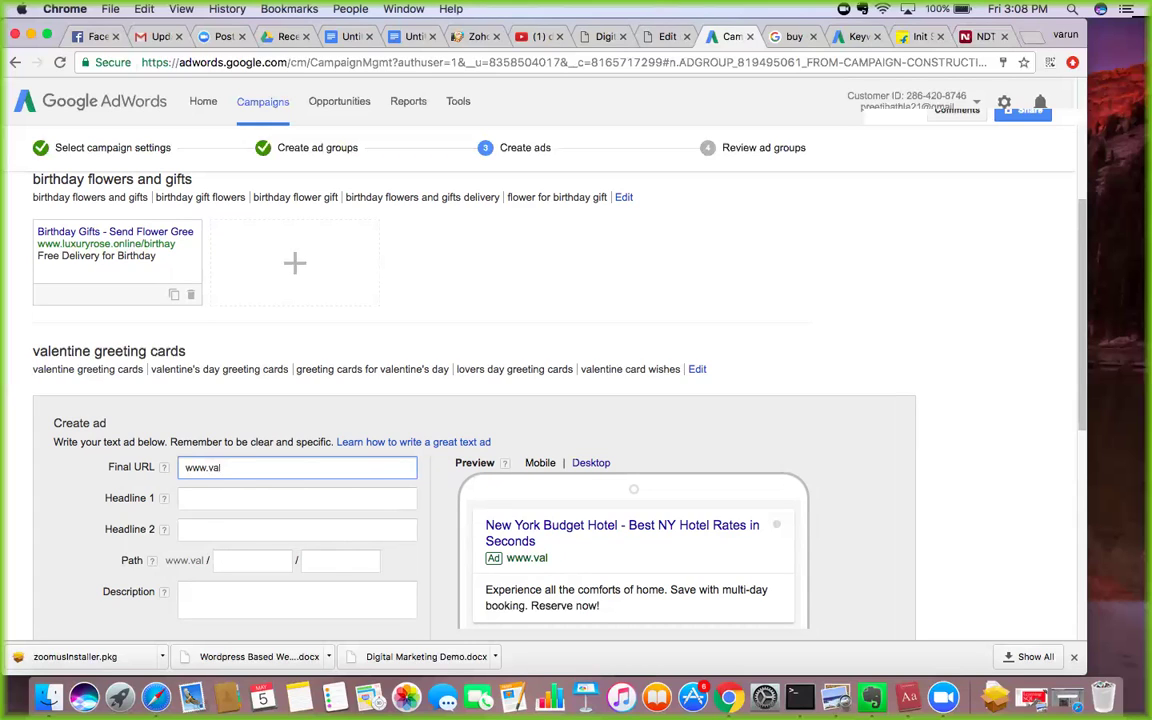
pyautogui.write('entin')
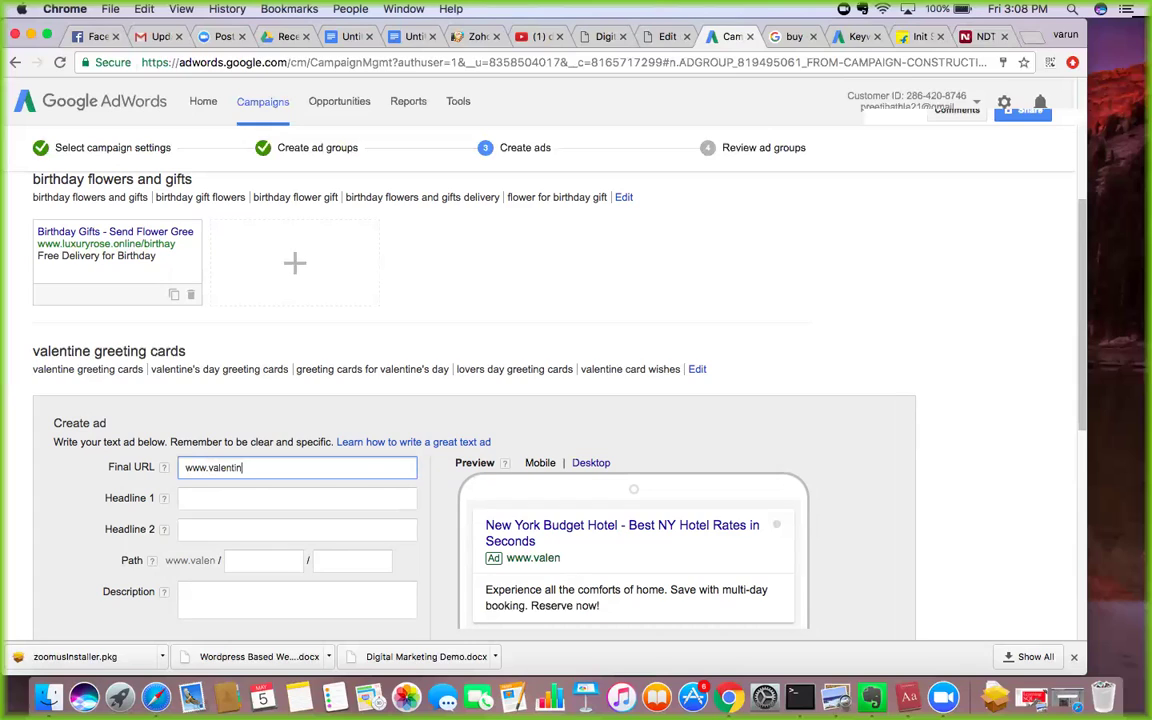
pyautogui.write('e')
pyautogui.write('e.')
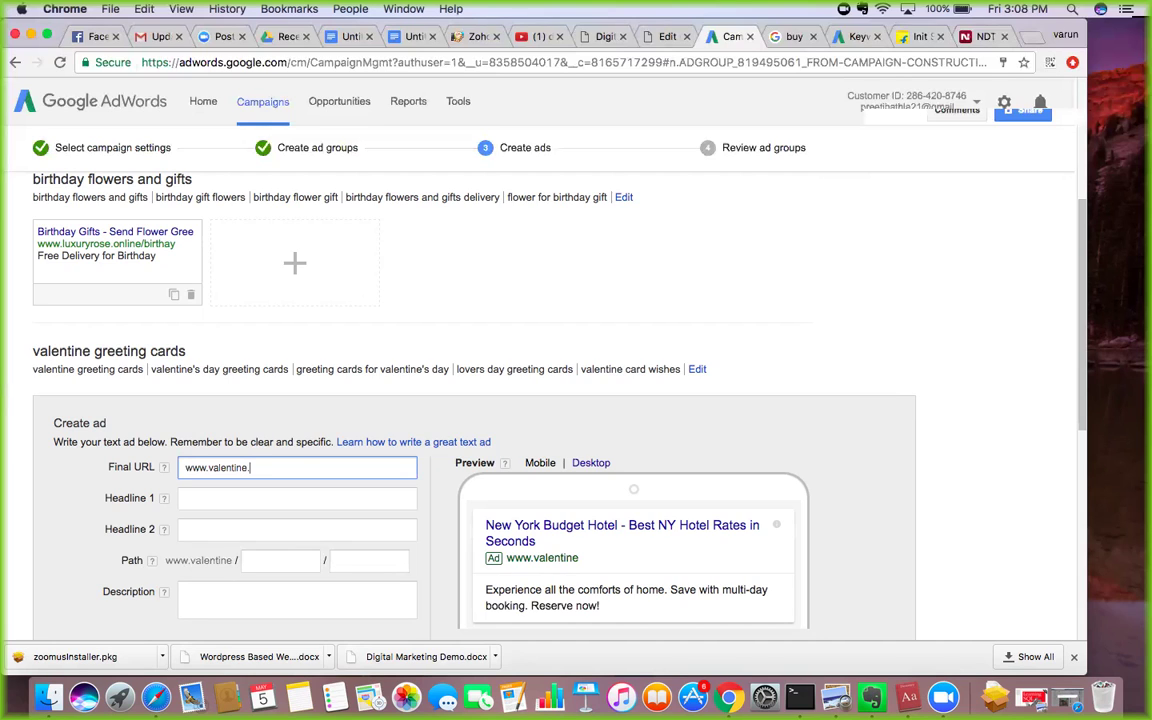
pyautogui.write('online')
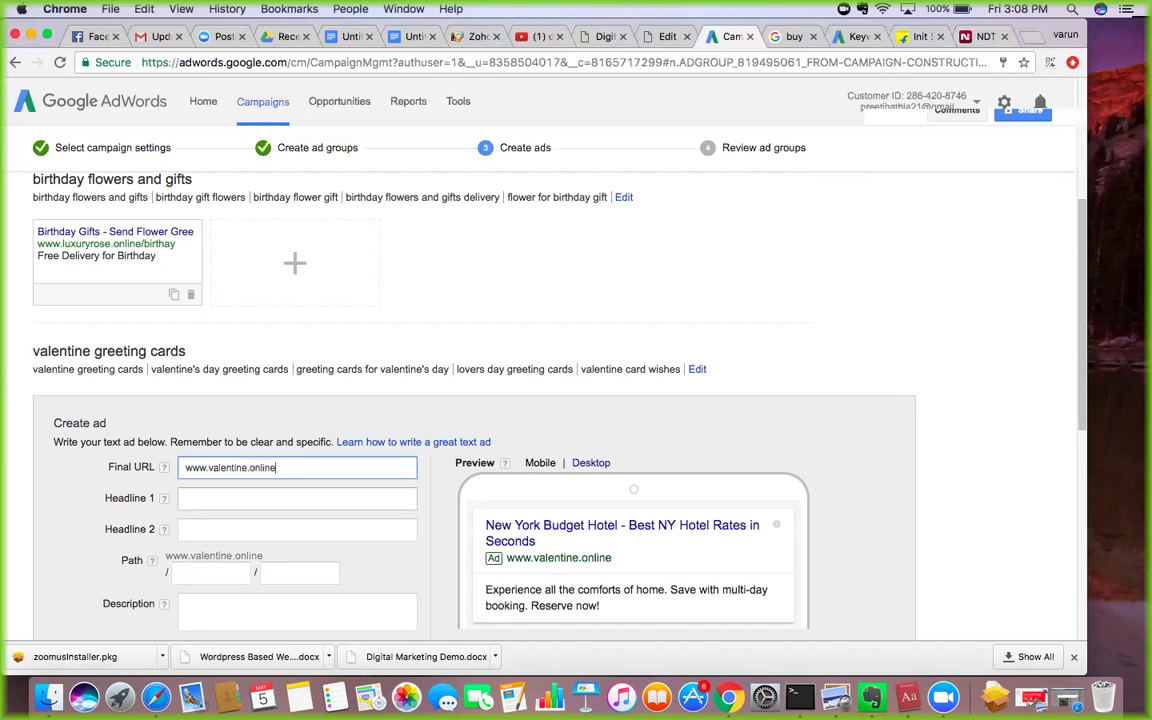
pyautogui.press('Tab')
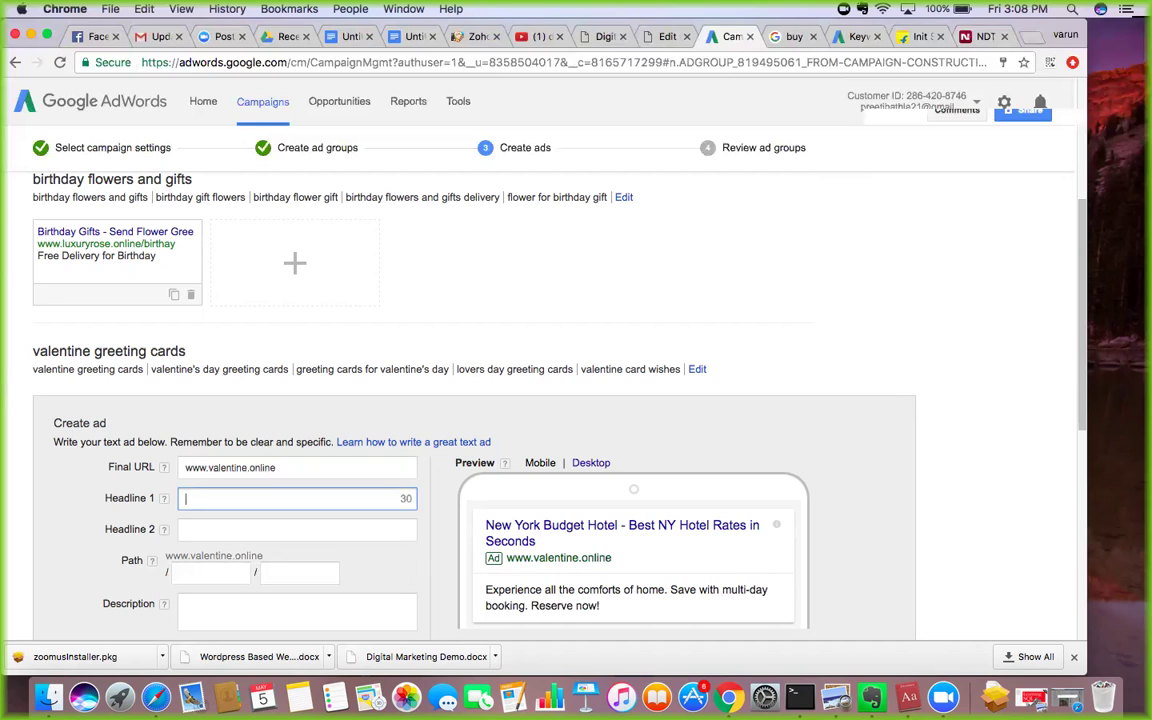
# - Set Headline 1 to 'Best gifts', fixing the lowercase first letter
pyautogui.write('b')
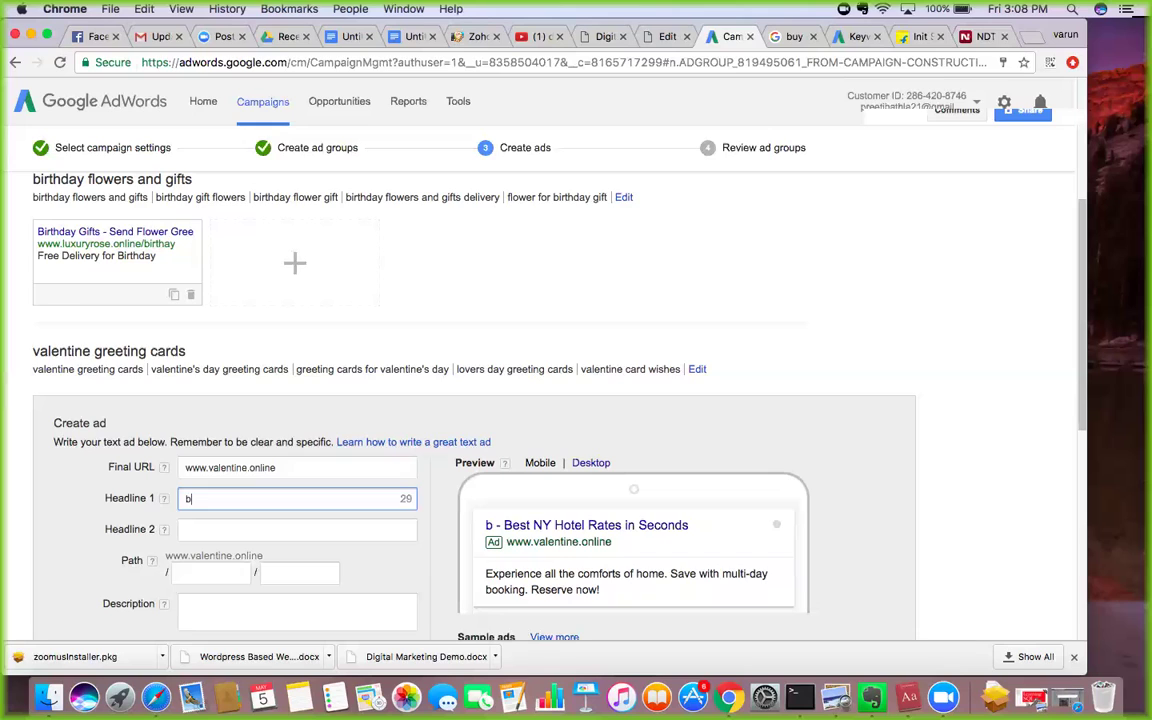
pyautogui.write('est')
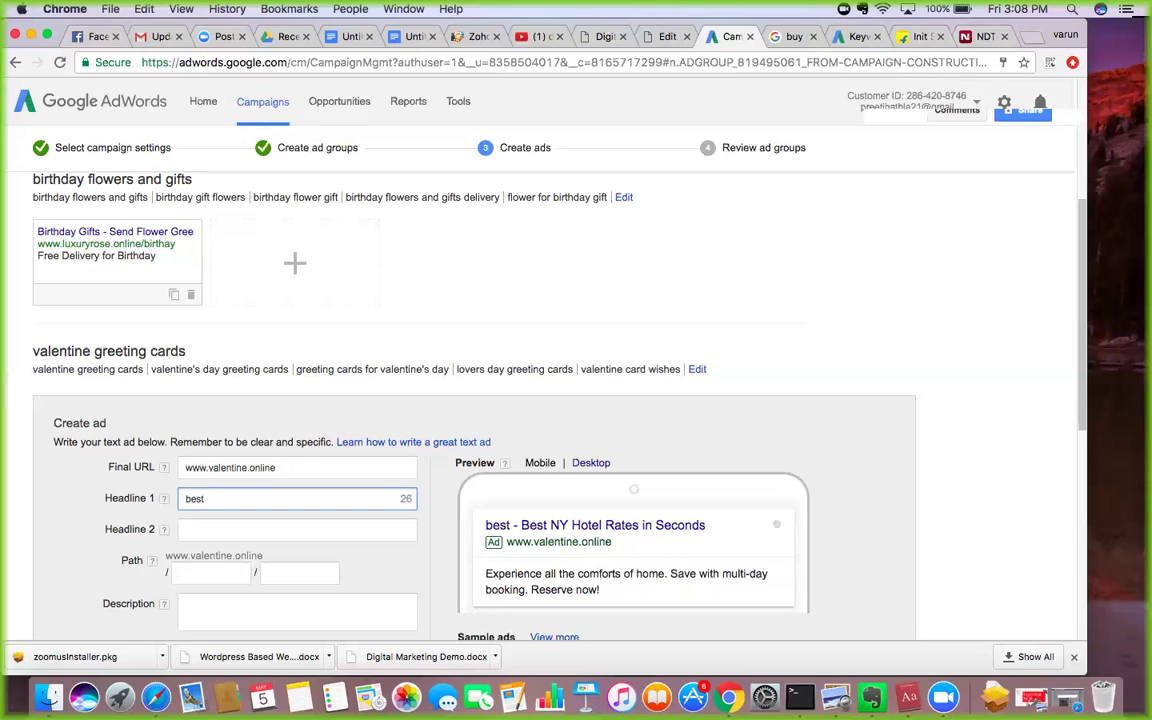
pyautogui.write(' g')
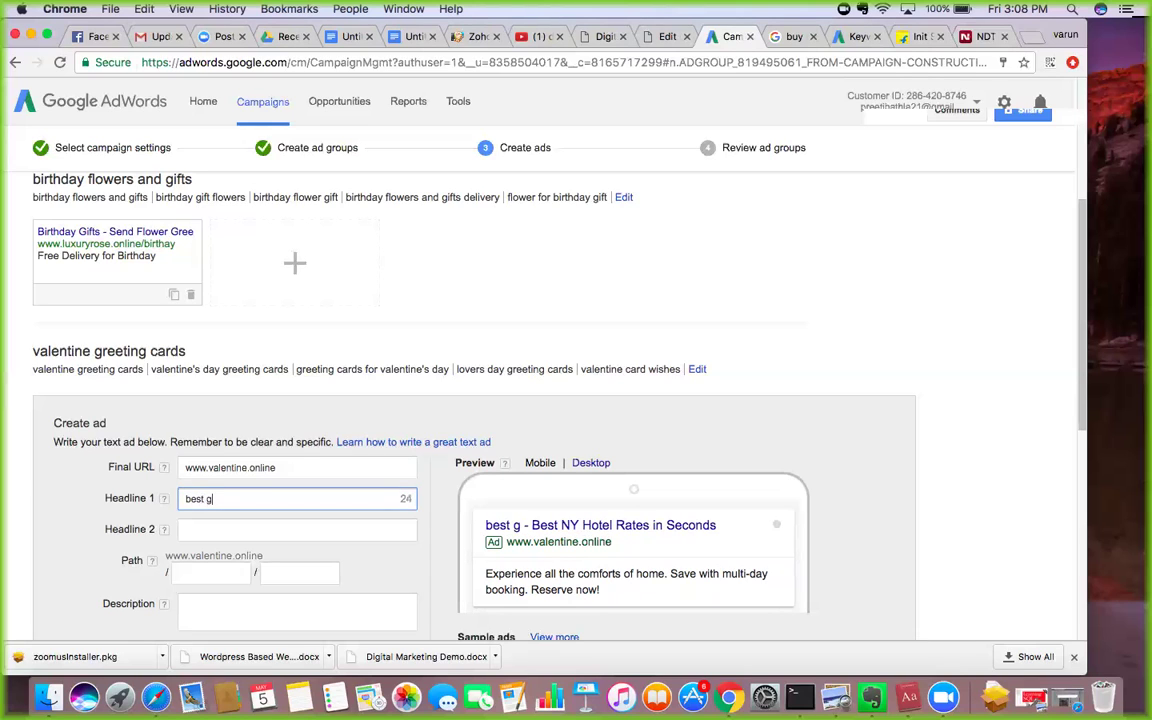
pyautogui.write('ifts')
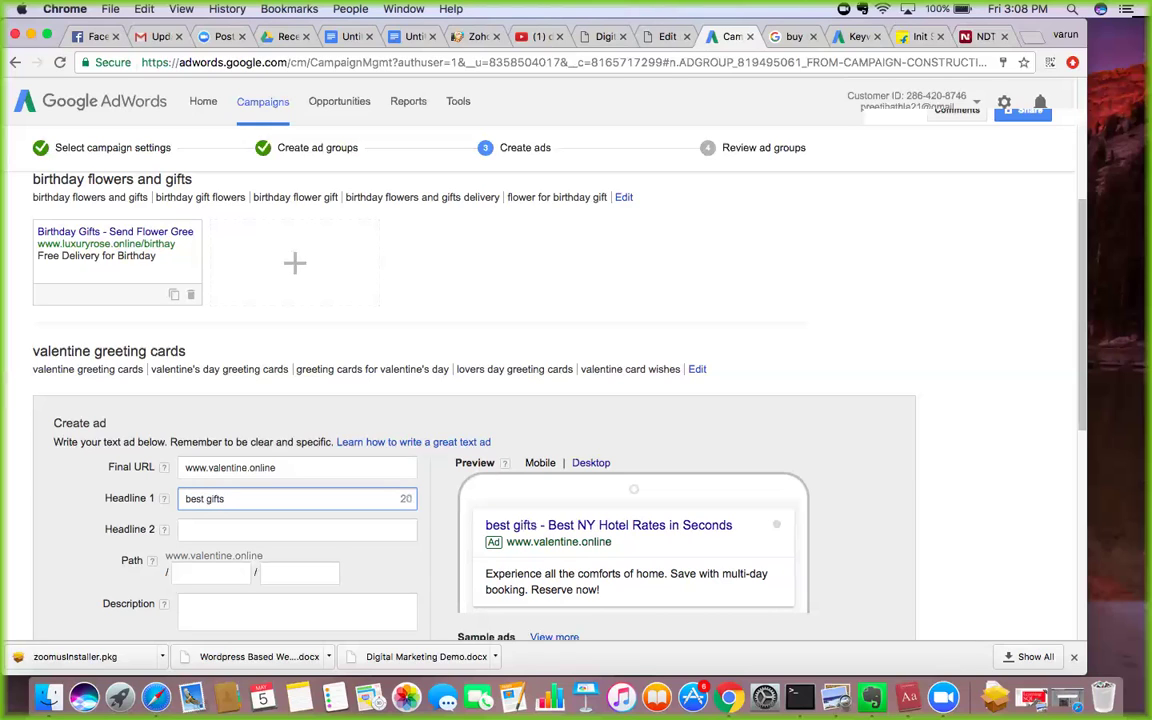
pyautogui.click(182, 529)
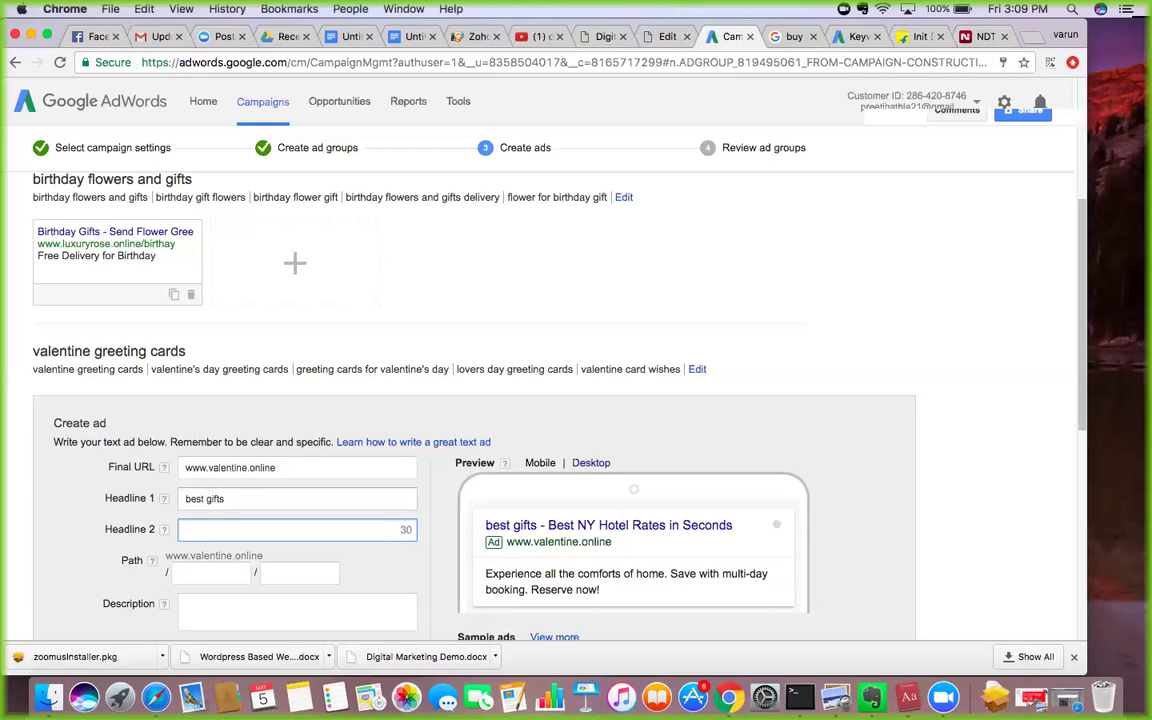
pyautogui.click(186, 498)
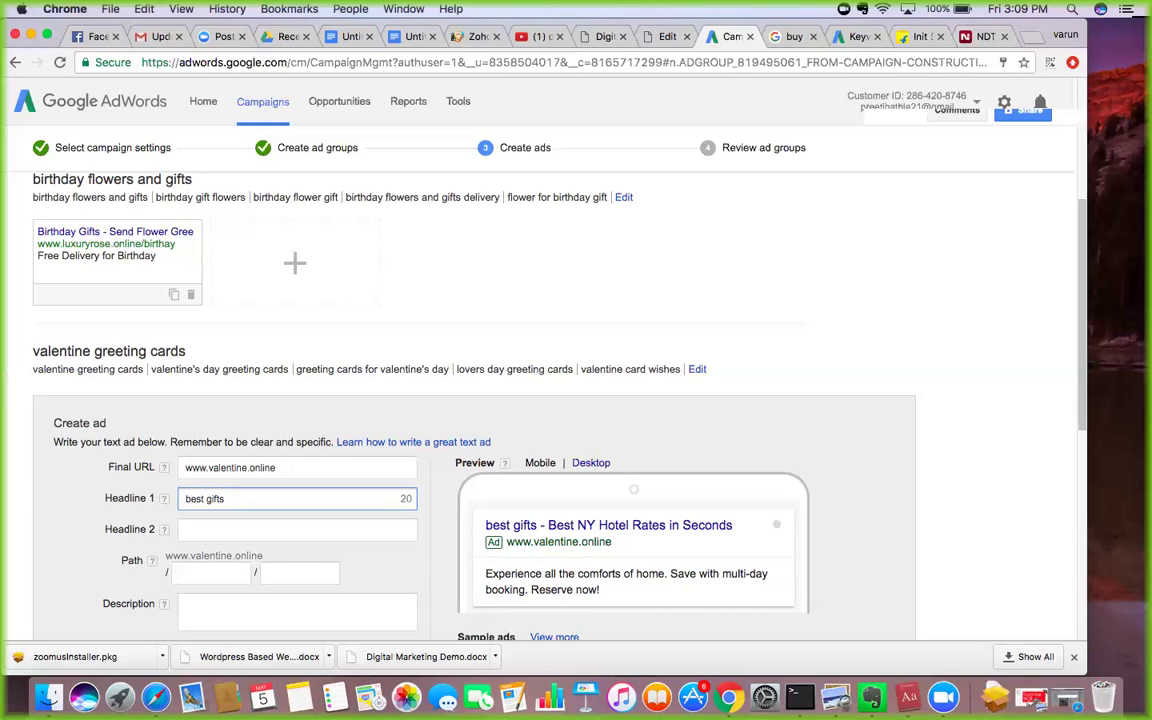
pyautogui.press('BackSpace')
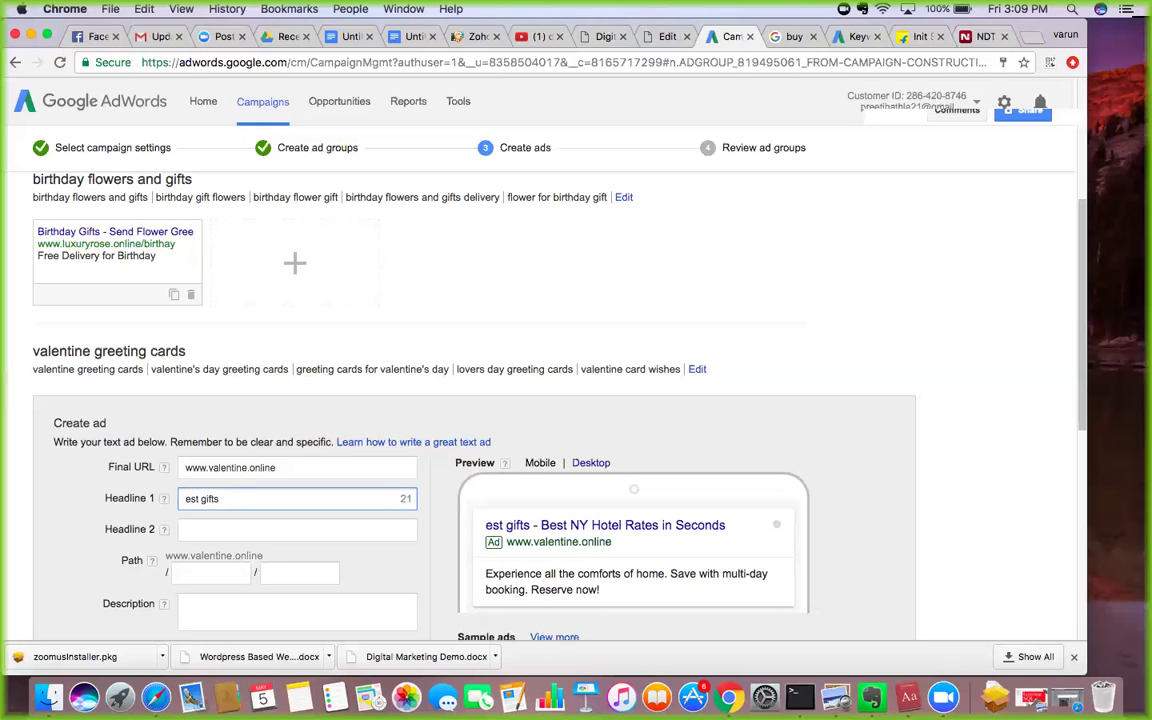
pyautogui.write('B')
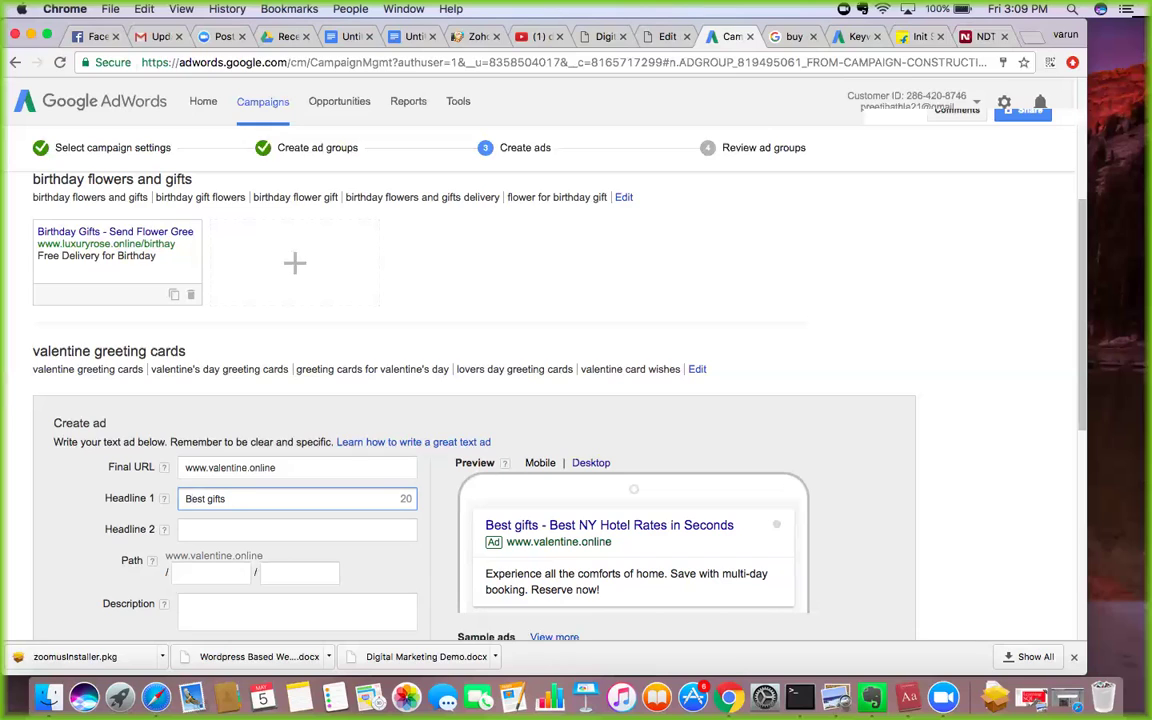
pyautogui.click(297, 529)
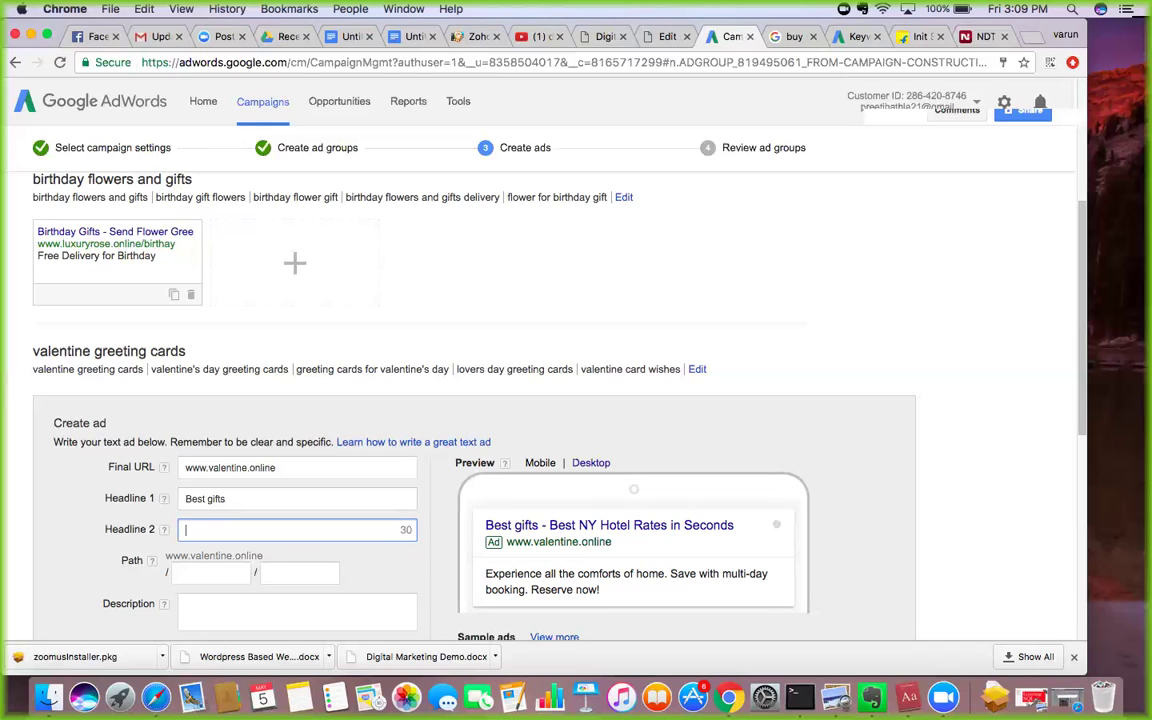
# - Enter 'Valentine day' as the valentine ad's Headline 2
pyautogui.write('V')
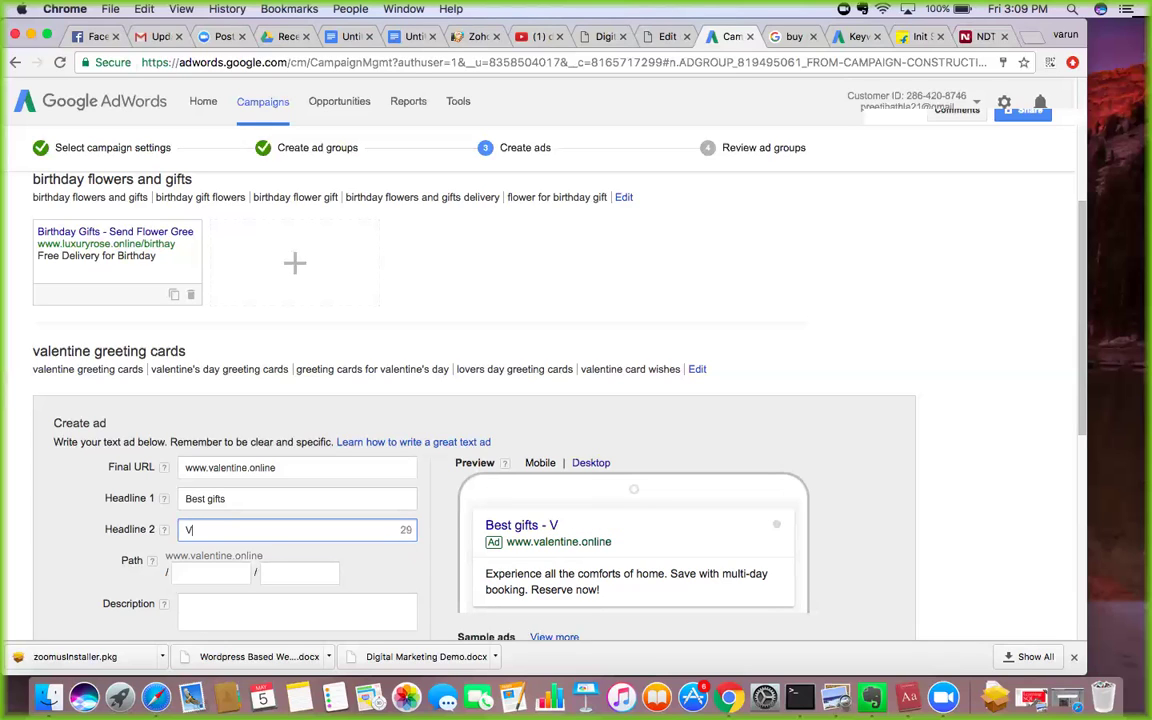
pyautogui.write('A')
pyautogui.press('BackSpace')
pyautogui.write('alentine day')
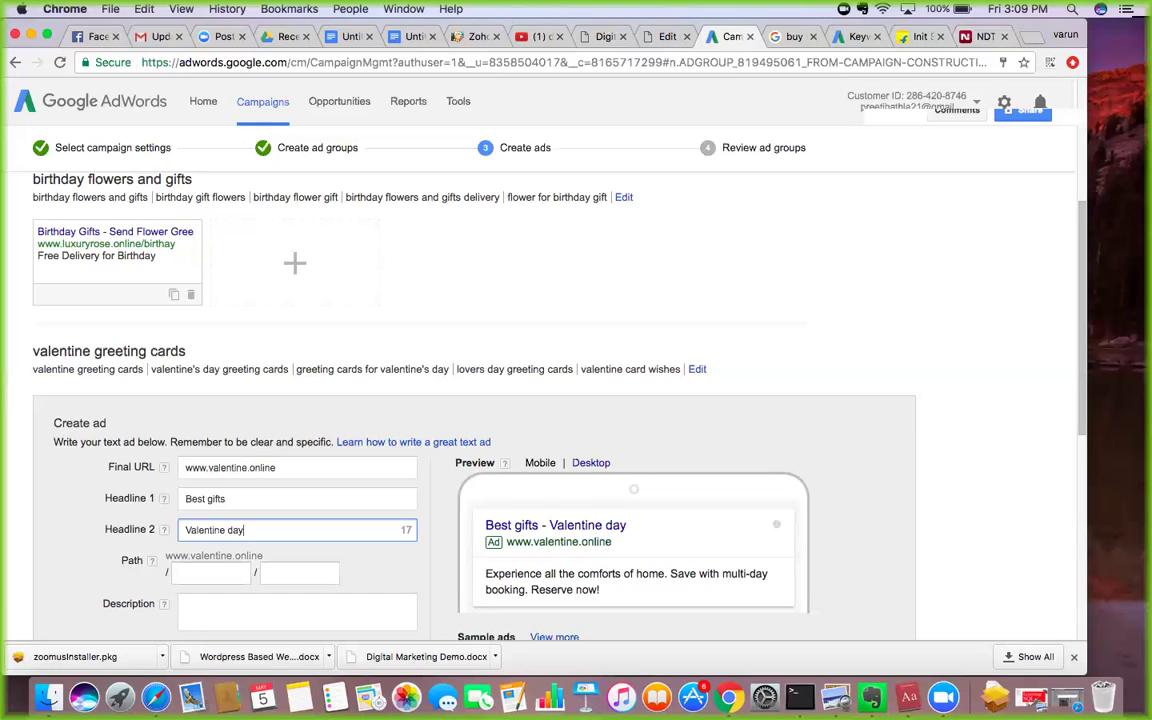
pyautogui.click(210, 572)
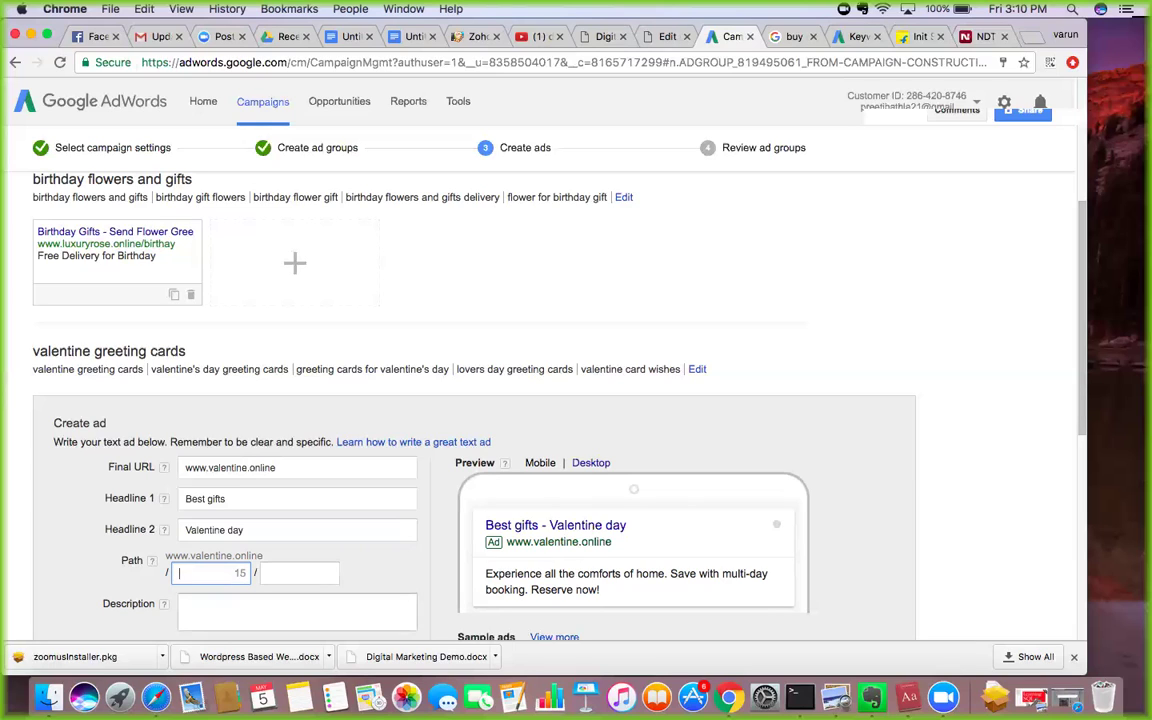
pyautogui.click(297, 611)
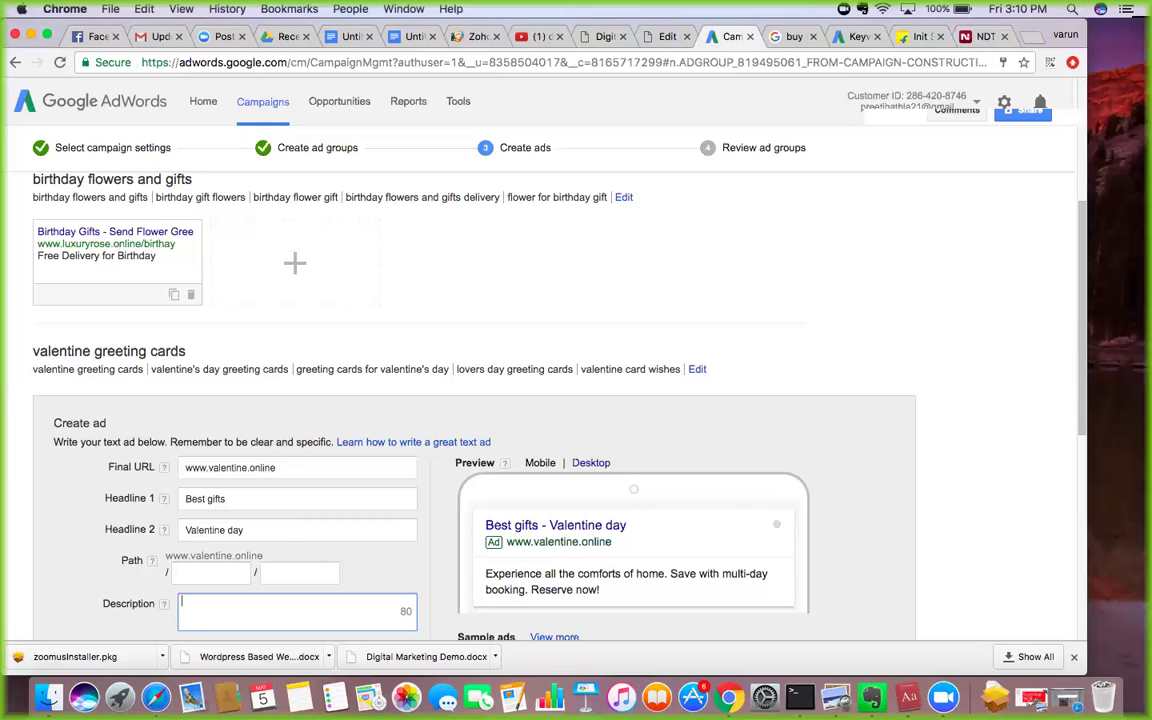
# - Write the description 'Buy the best gifts by less price from valentine online'
pyautogui.write('t')
pyautogui.press('BackSpace')
pyautogui.write('B')
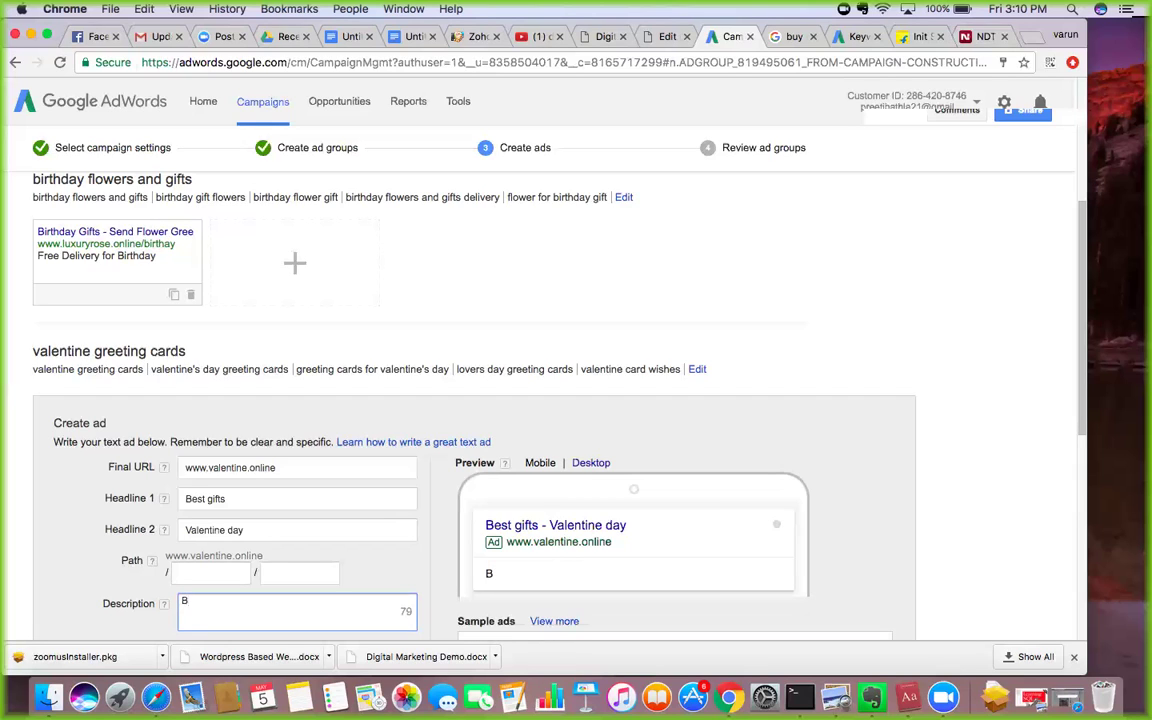
pyautogui.write('uy the best gifts')
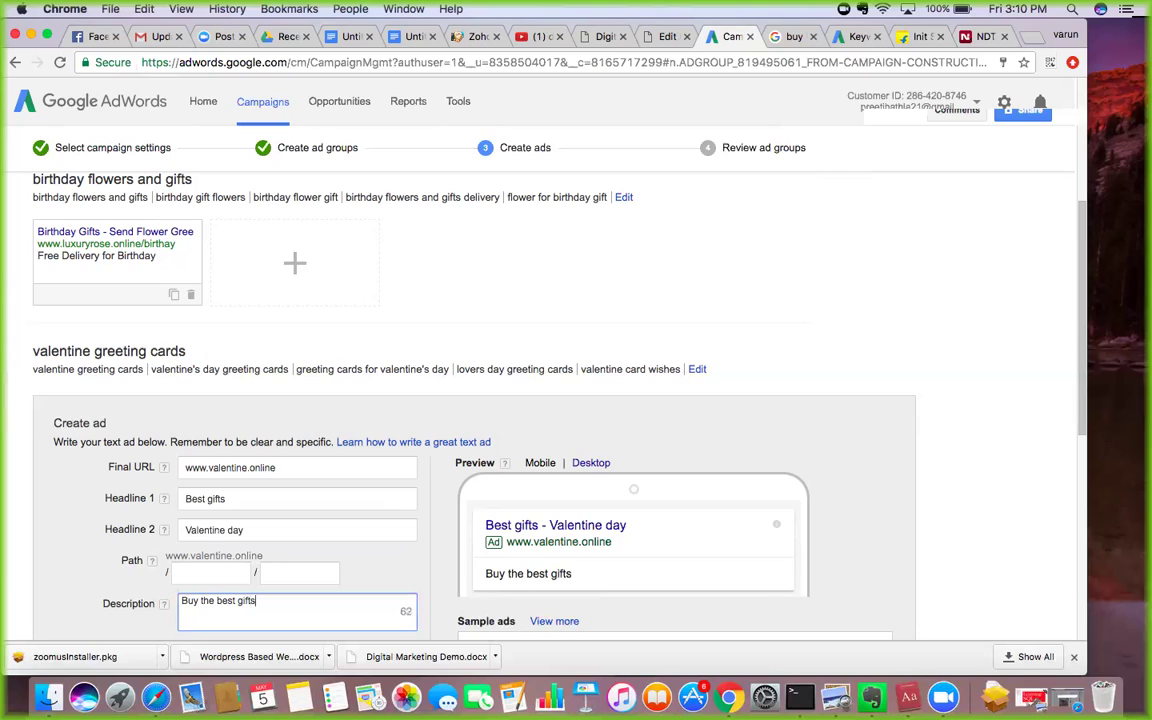
pyautogui.write(' by less')
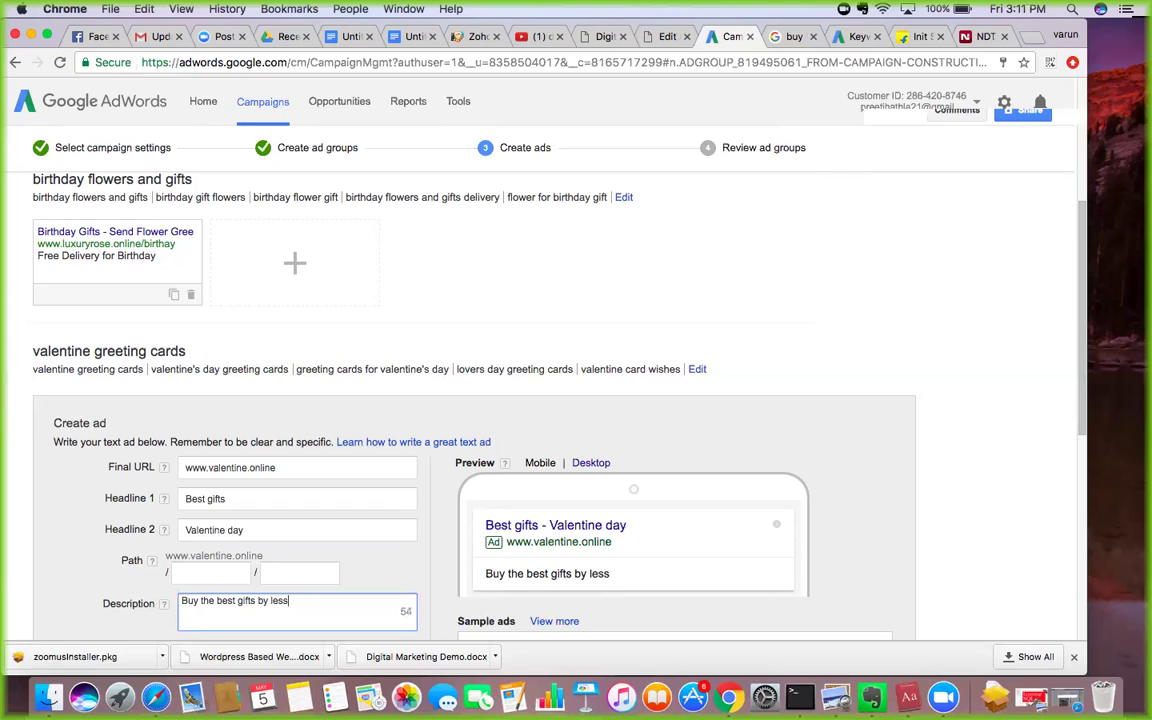
pyautogui.write(' price fr')
pyautogui.write('om va')
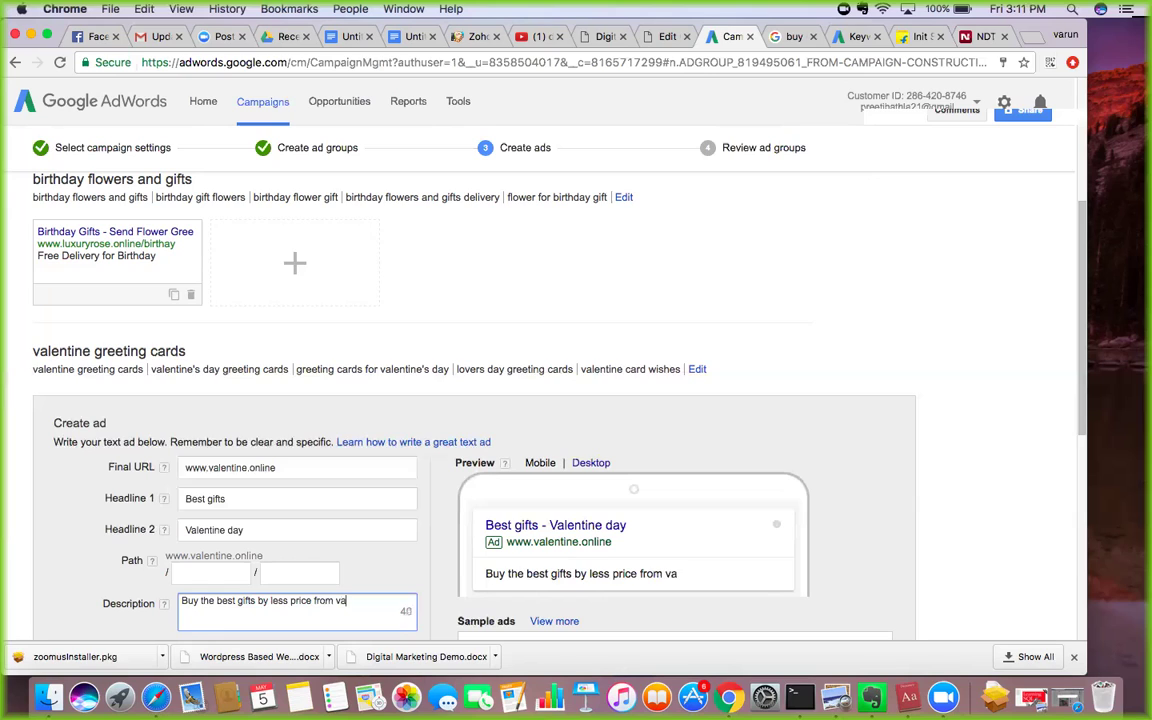
pyautogui.write('lentine online')
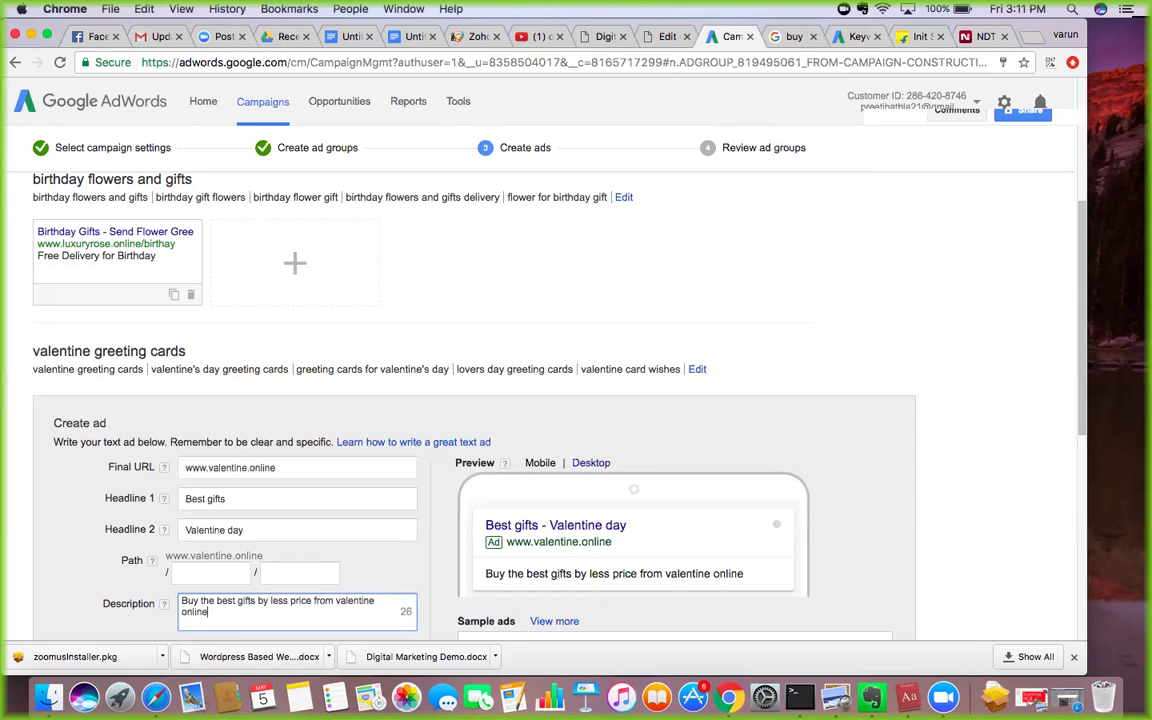
pyautogui.scroll(-1, 503, 380)
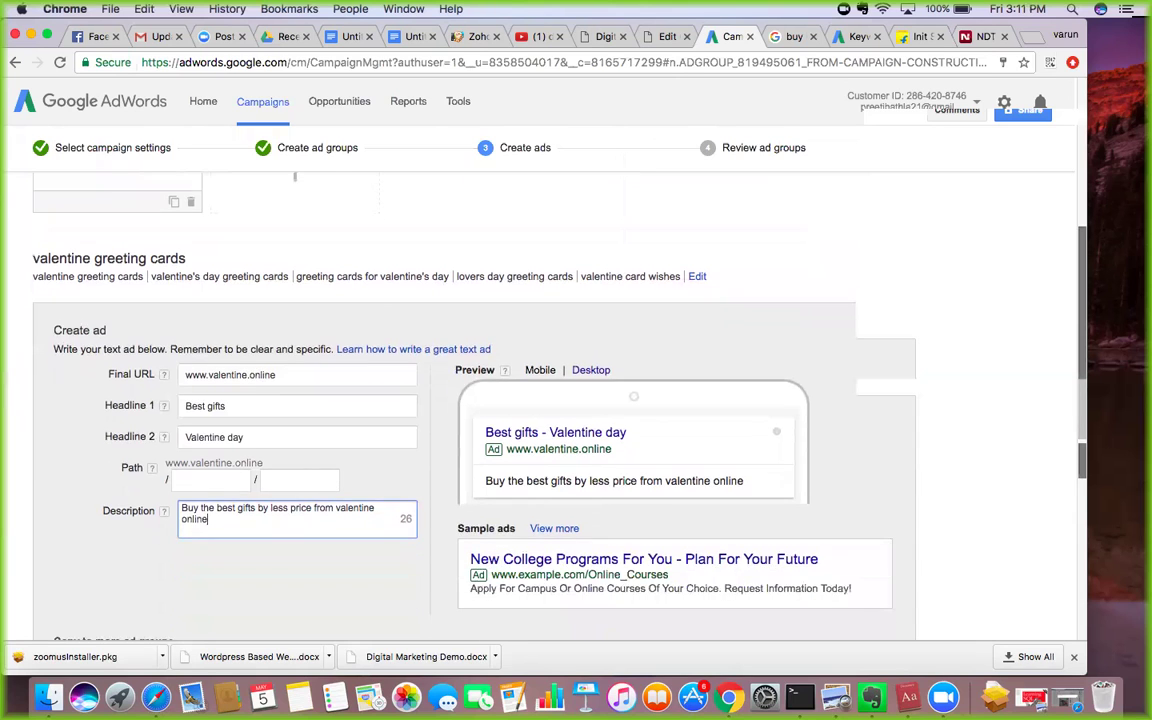
pyautogui.scroll(1, 503, 380)
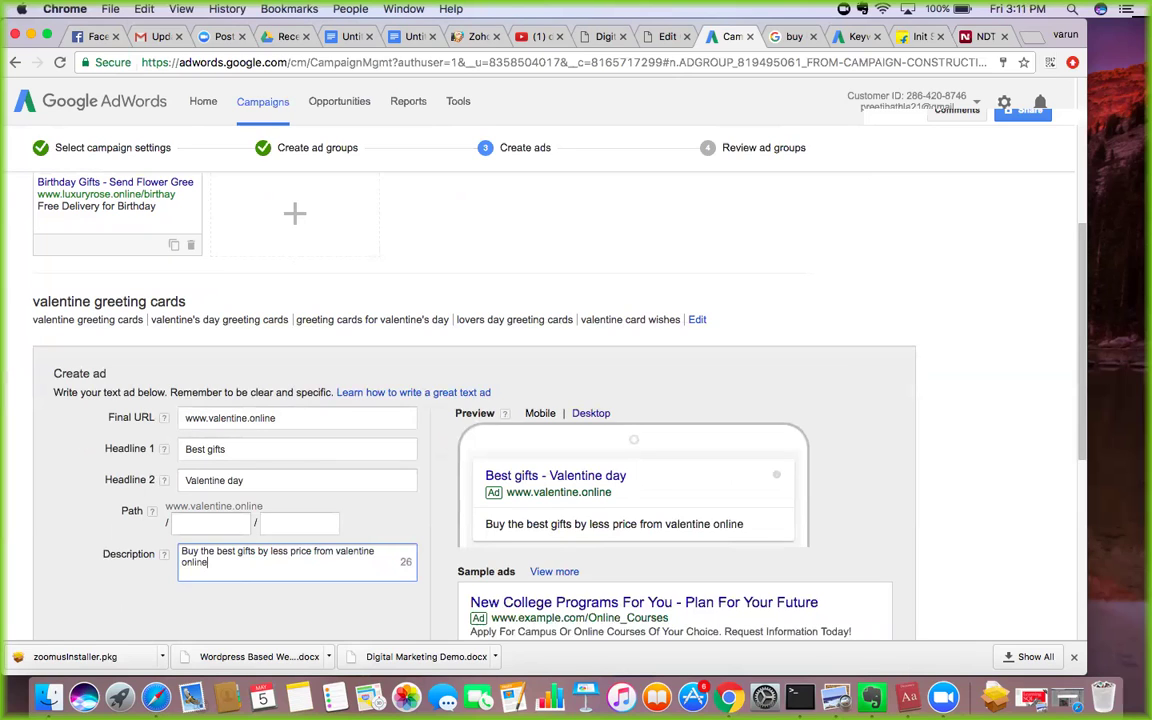
pyautogui.click(210, 523)
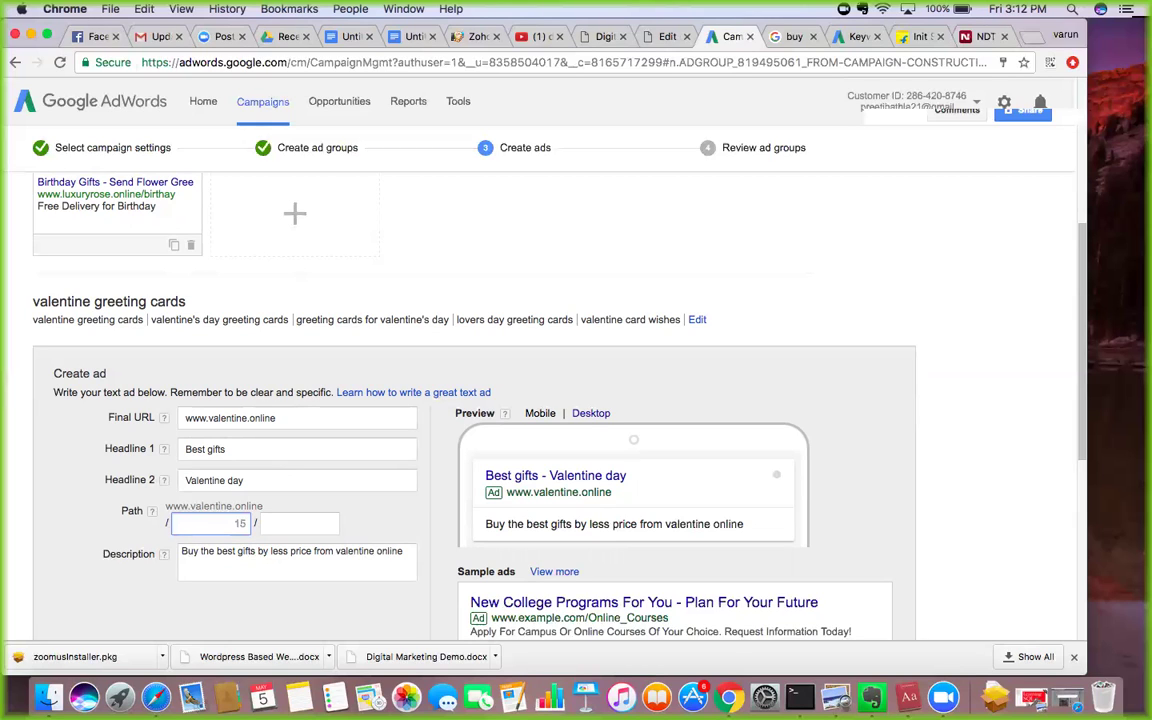
# - Set the valentine ad's first display path to 'greetingcards'
pyautogui.write('ww')
pyautogui.press('BackSpace')
pyautogui.press('BackSpace')
pyautogui.write('greetin')
pyautogui.press('BackSpace')
pyautogui.write('g ')
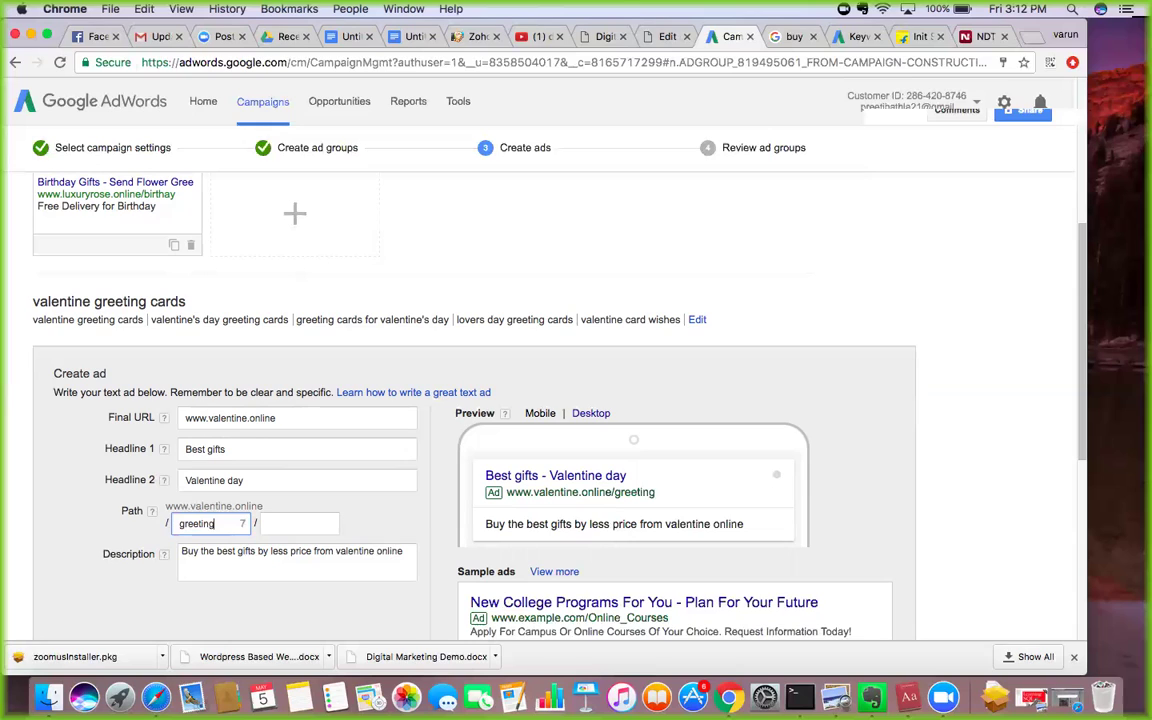
pyautogui.write('cards')
pyautogui.press('BackSpace')
pyautogui.write('g')
pyautogui.press('Delete')
# - Save the Best gifts - Valentine day ad under valentine greeting cards
pyautogui.scroll(-1, 212, 501)
pyautogui.scroll(-5, 210, 501)
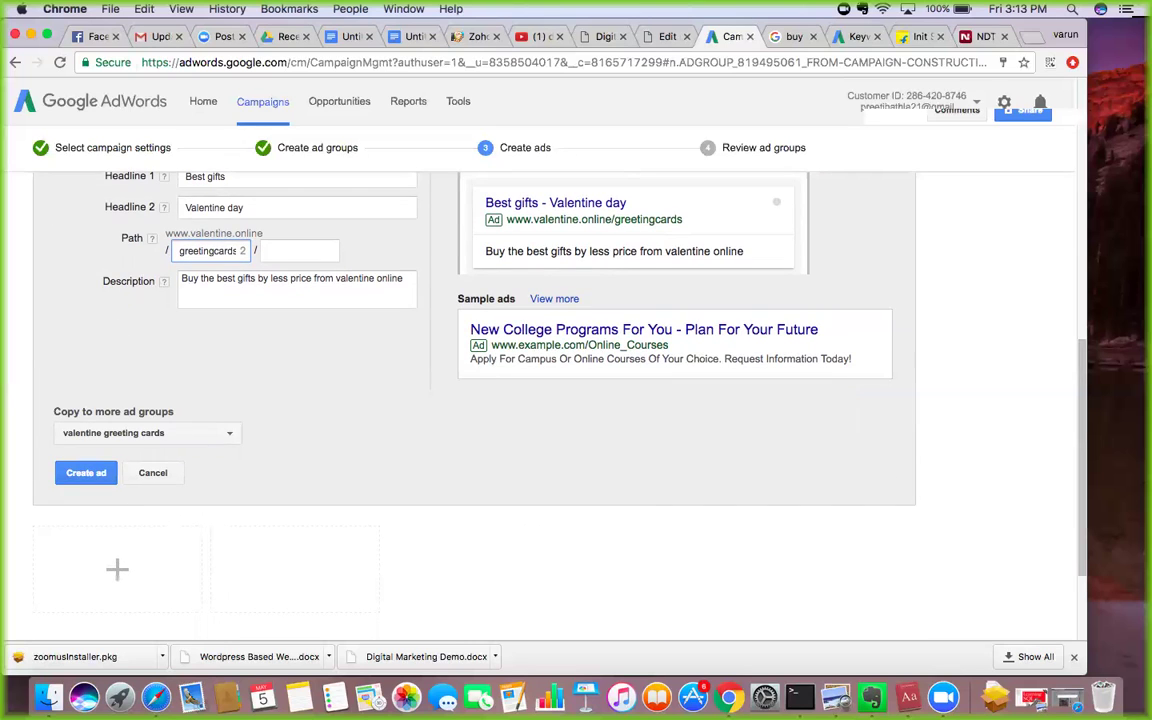
pyautogui.press('Return')
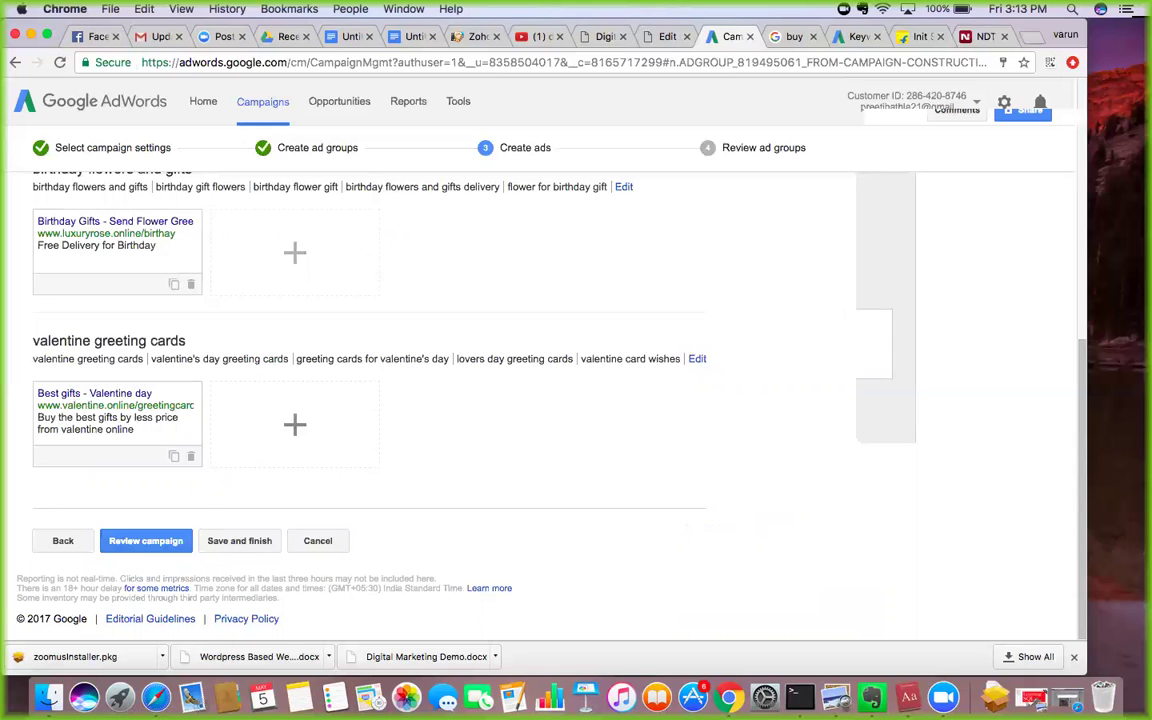
pyautogui.scroll(1, 450, 400)
pyautogui.scroll(3, 450, 400)
pyautogui.scroll(-3, 450, 400)
pyautogui.scroll(2, 450, 400)
pyautogui.scroll(2, 450, 400)
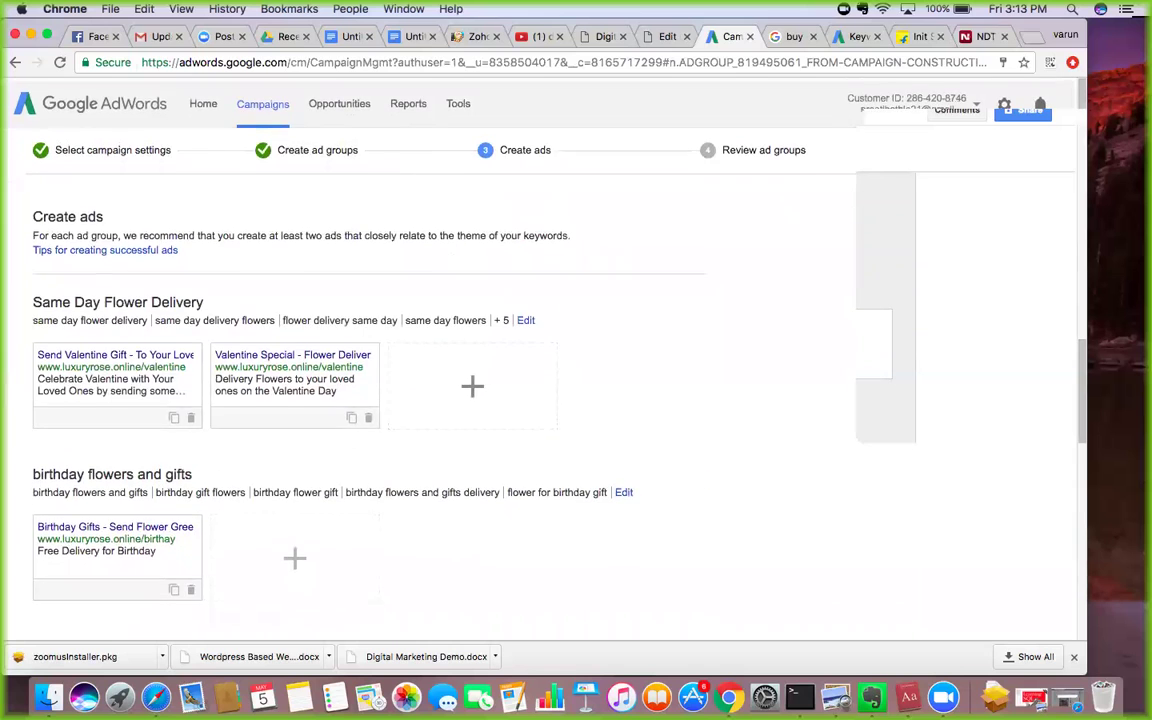
pyautogui.scroll(-3, 450, 400)
pyautogui.scroll(3, 450, 400)
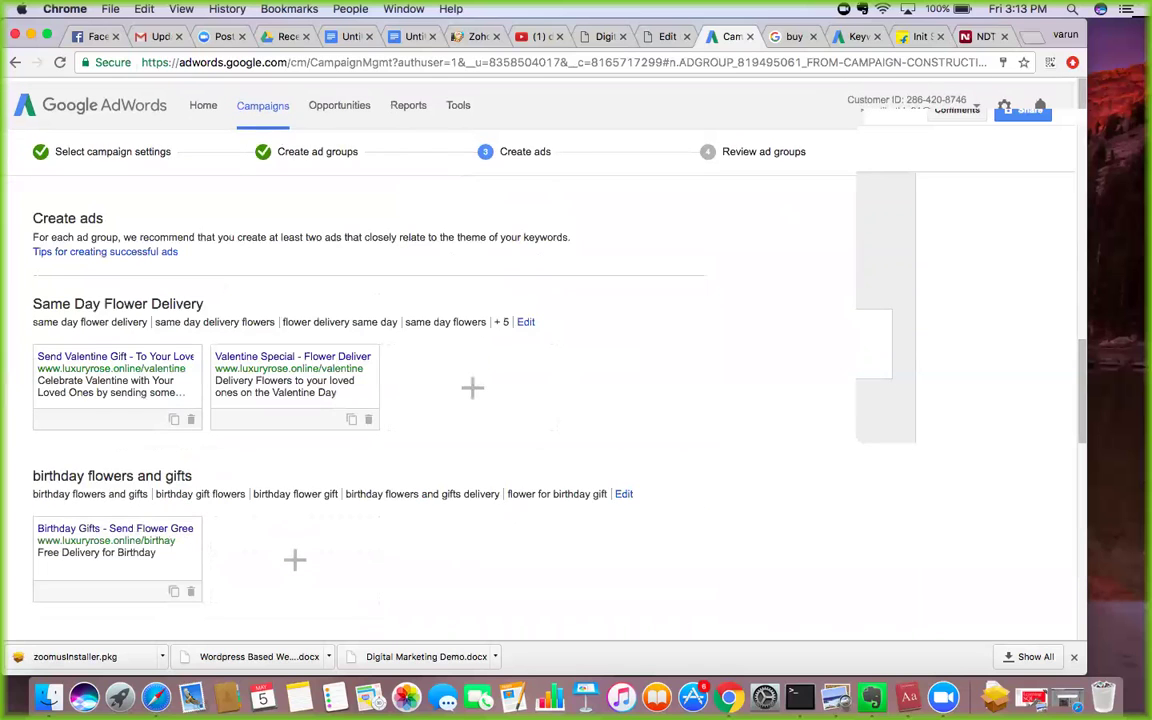
pyautogui.scroll(-1, 450, 400)
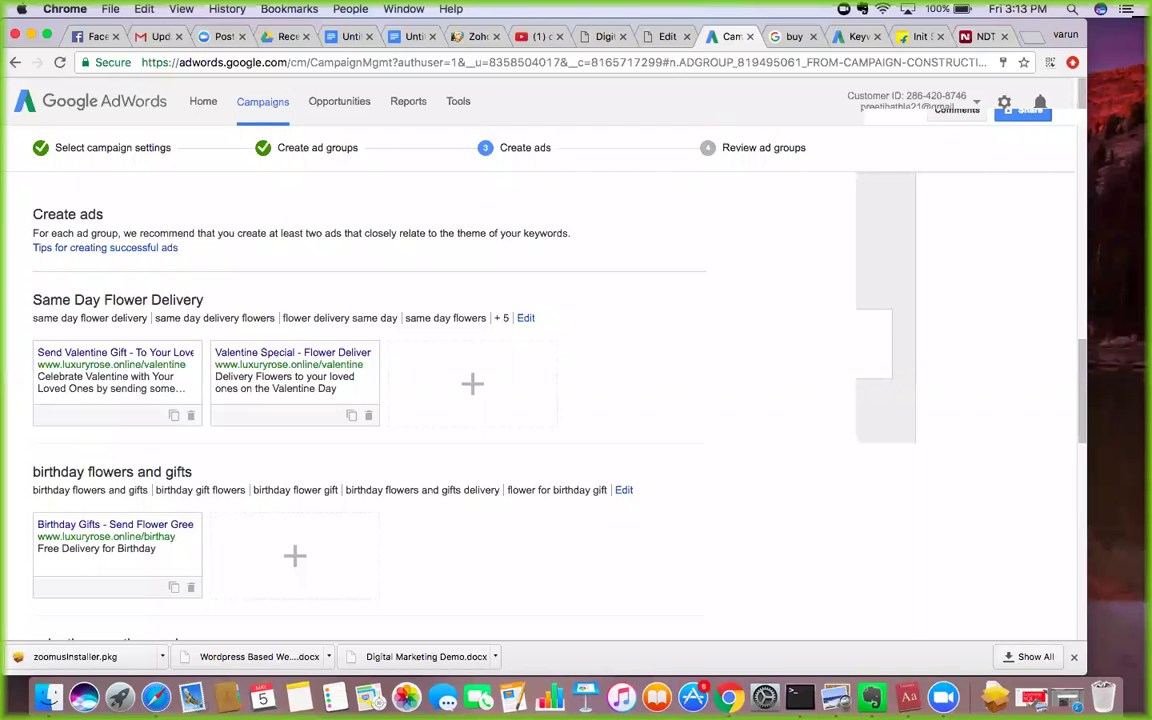
pyautogui.scroll(-4, 450, 400)
pyautogui.scroll(4, 450, 400)
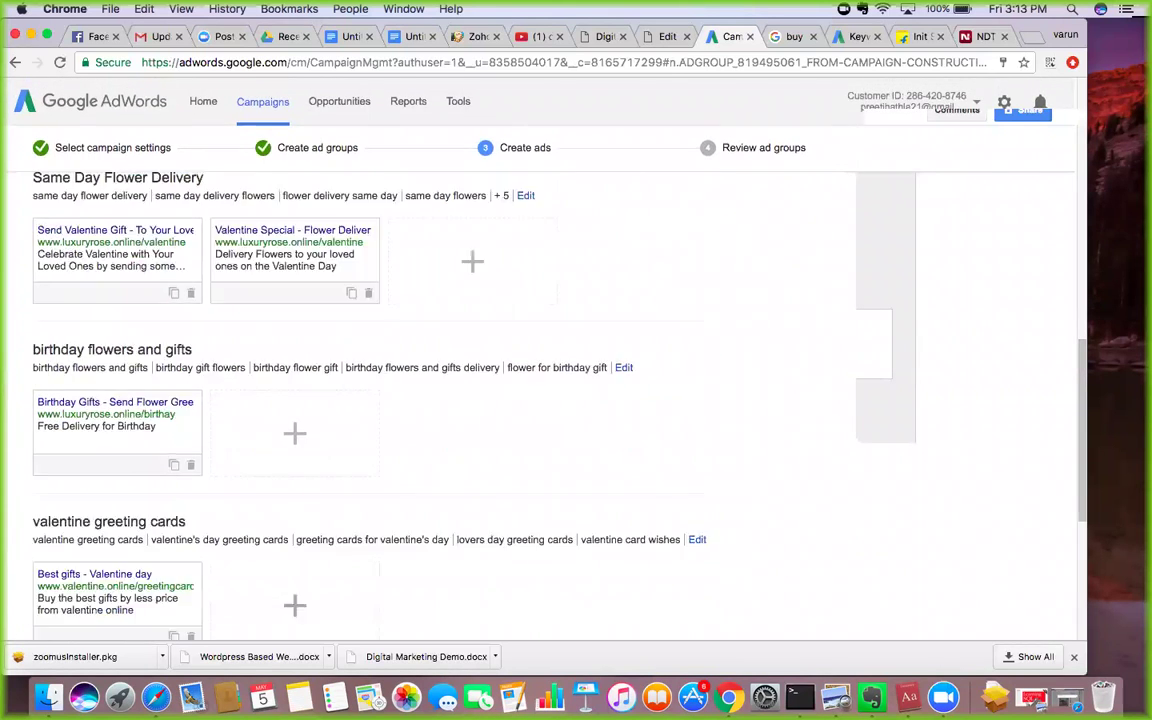
pyautogui.scroll(-4, 450, 400)
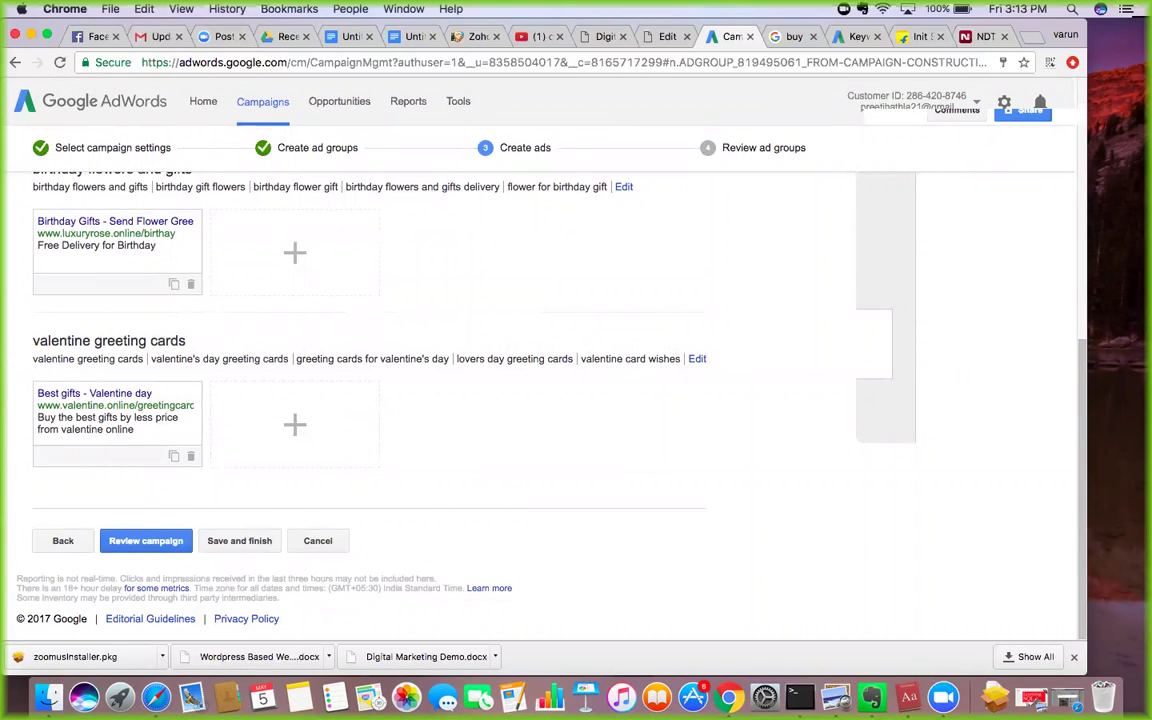
pyautogui.click(146, 540)
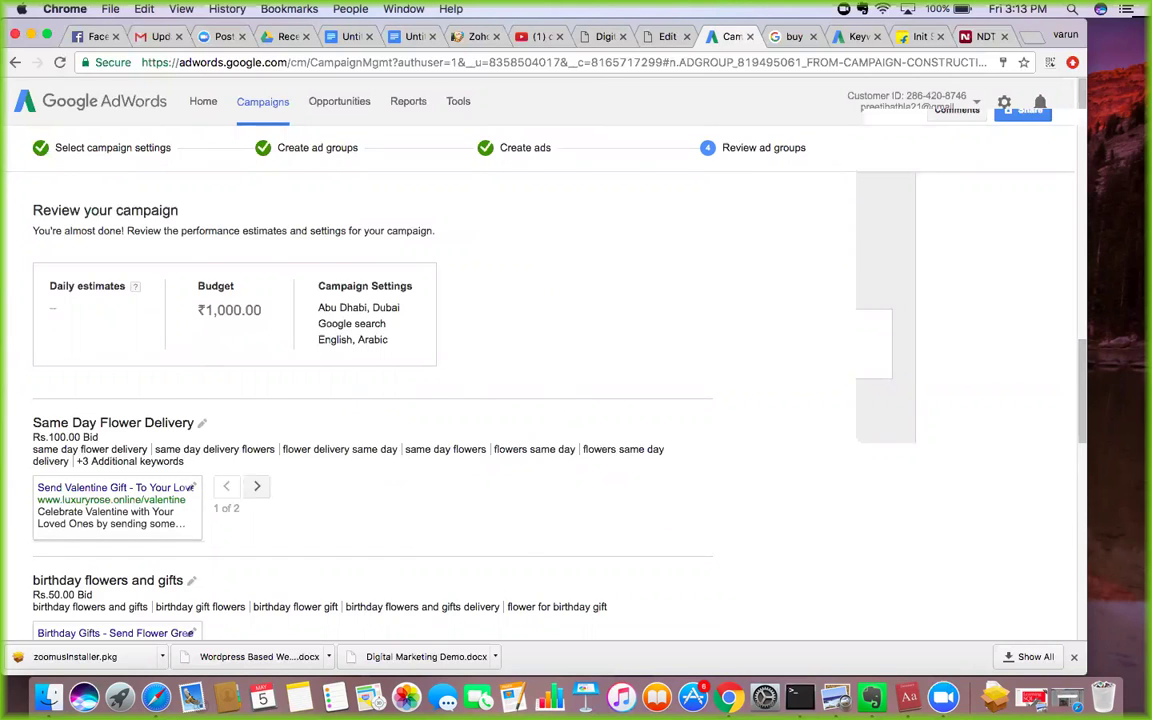
pyautogui.doubleClick(233, 310)
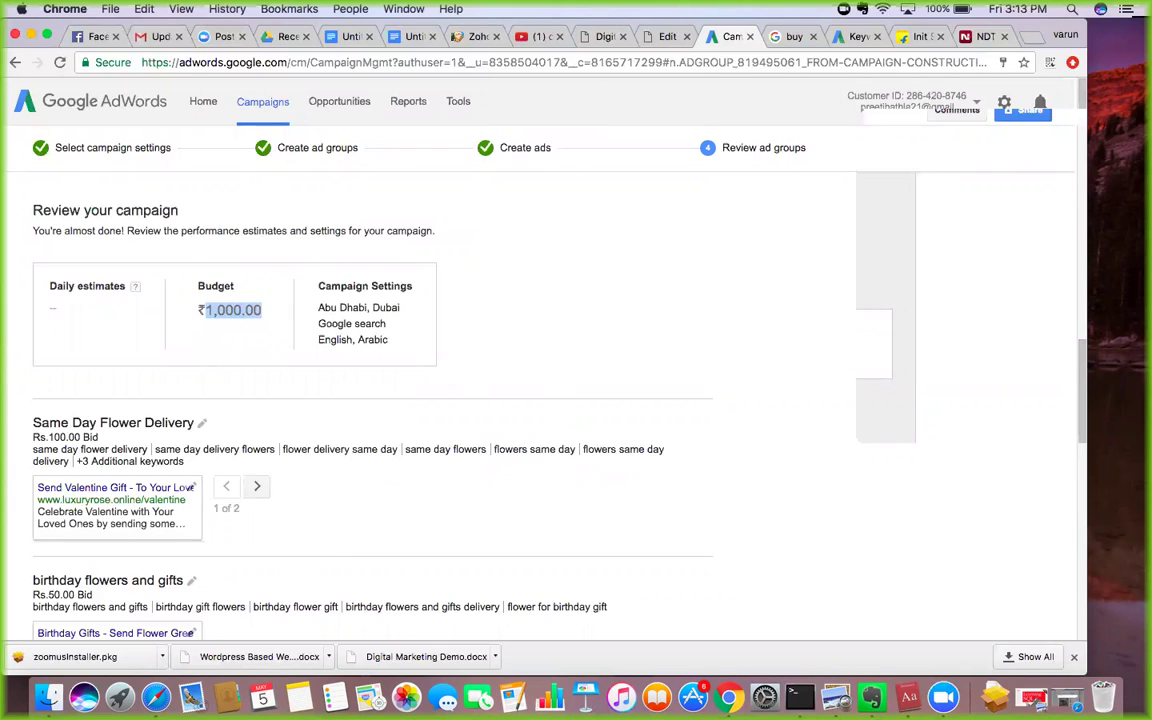
pyautogui.moveTo(347, 286); pyautogui.dragTo(413, 286)
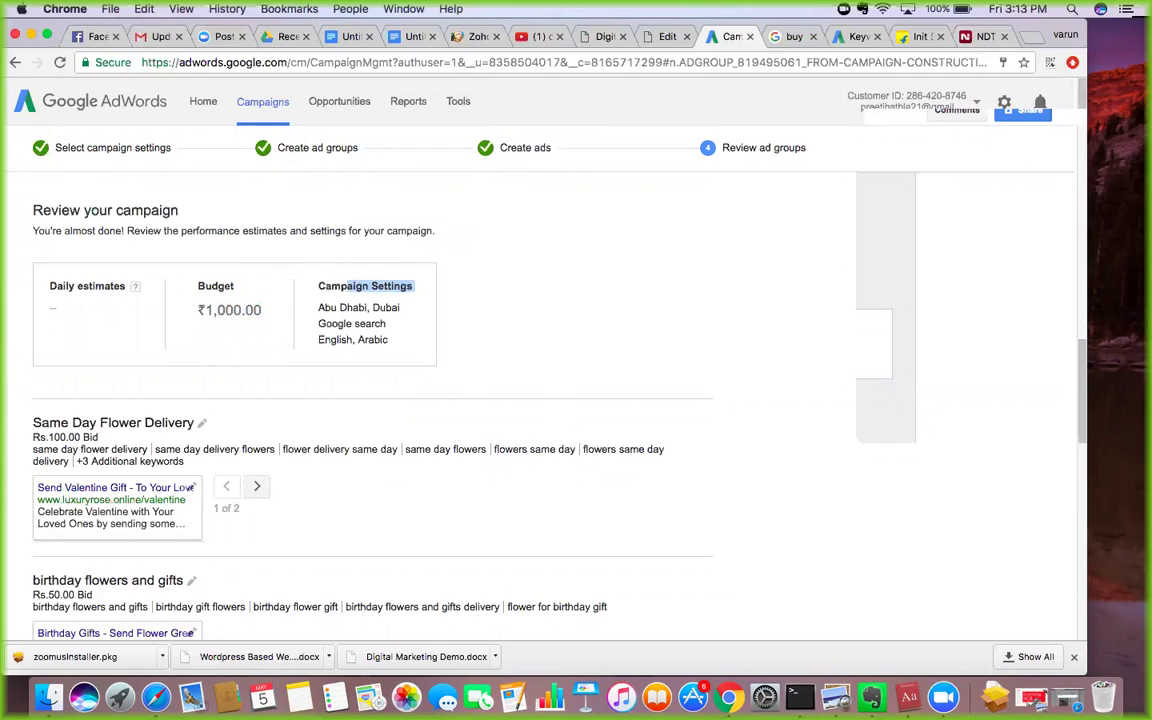
pyautogui.click(413, 286)
pyautogui.moveTo(318, 307); pyautogui.dragTo(389, 340)
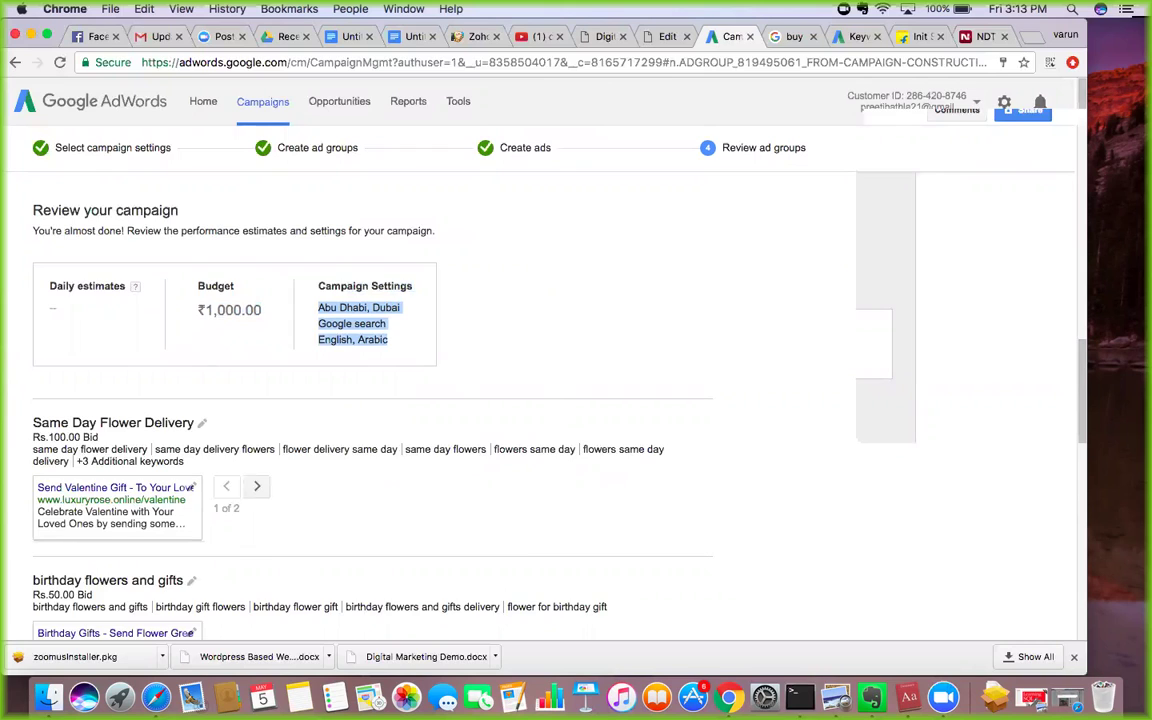
pyautogui.moveTo(386, 323); pyautogui.dragTo(327, 323)
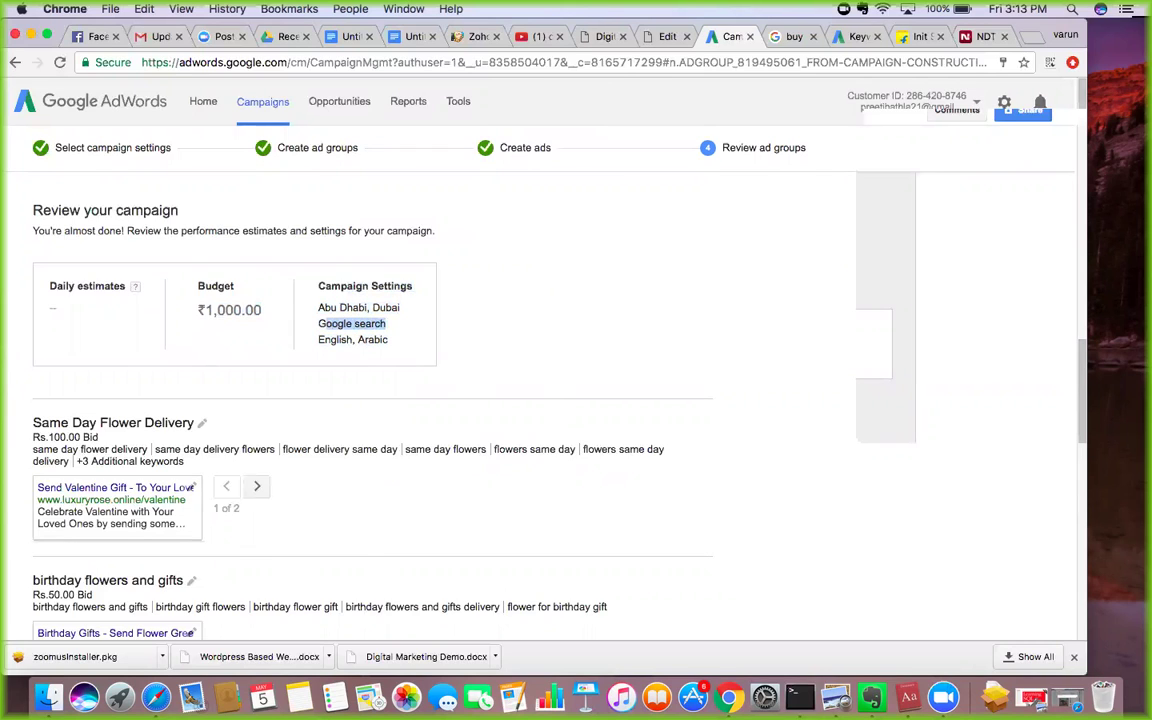
pyautogui.click(327, 323)
pyautogui.tripleClick(352, 339)
pyautogui.click(340, 339)
pyautogui.scroll(-3, 400, 400)
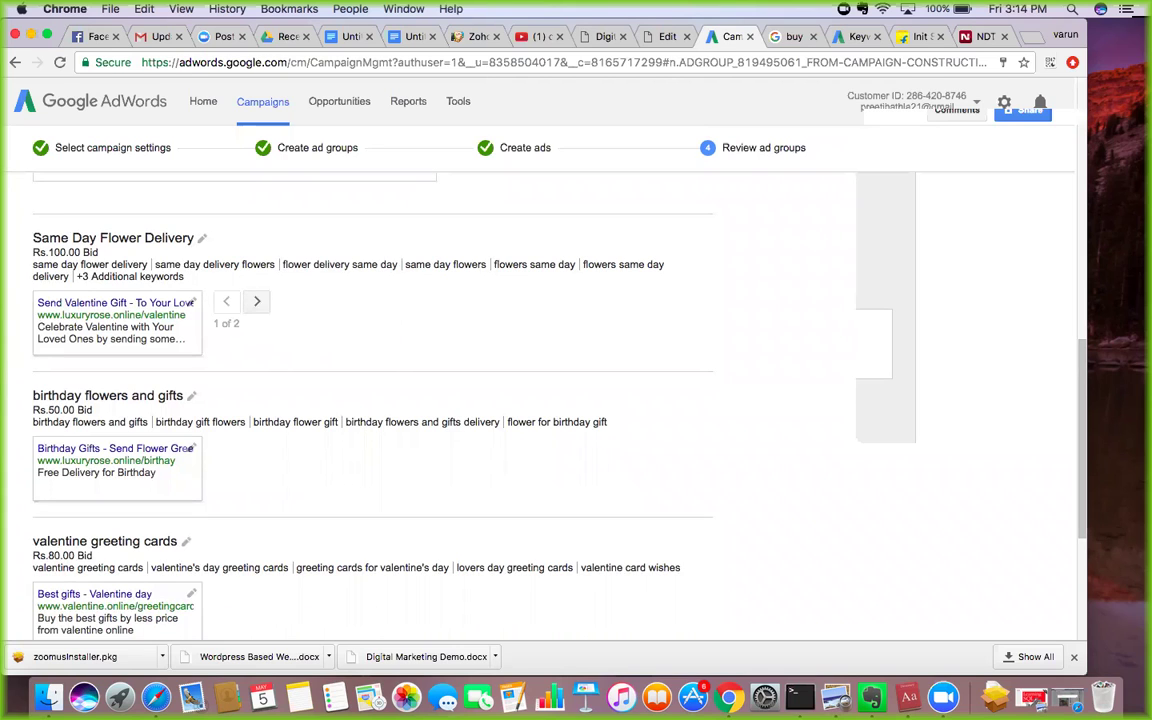
pyautogui.moveTo(33, 252); pyautogui.dragTo(98, 252)
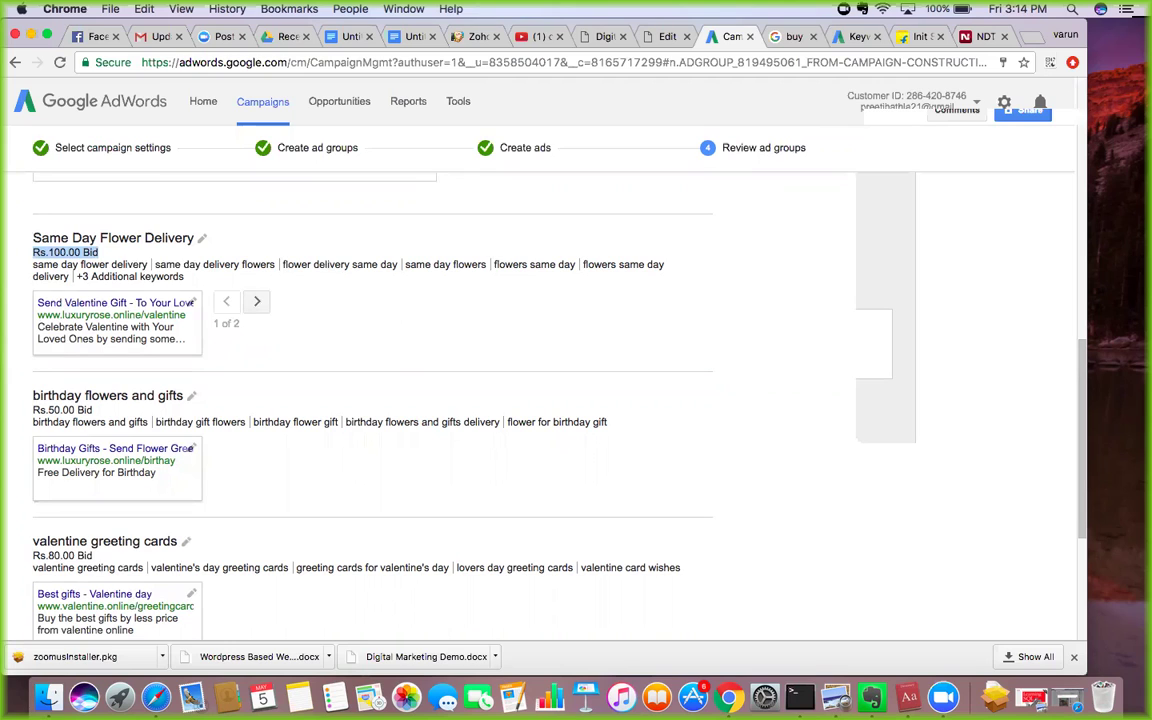
pyautogui.moveTo(58, 264); pyautogui.dragTo(184, 276)
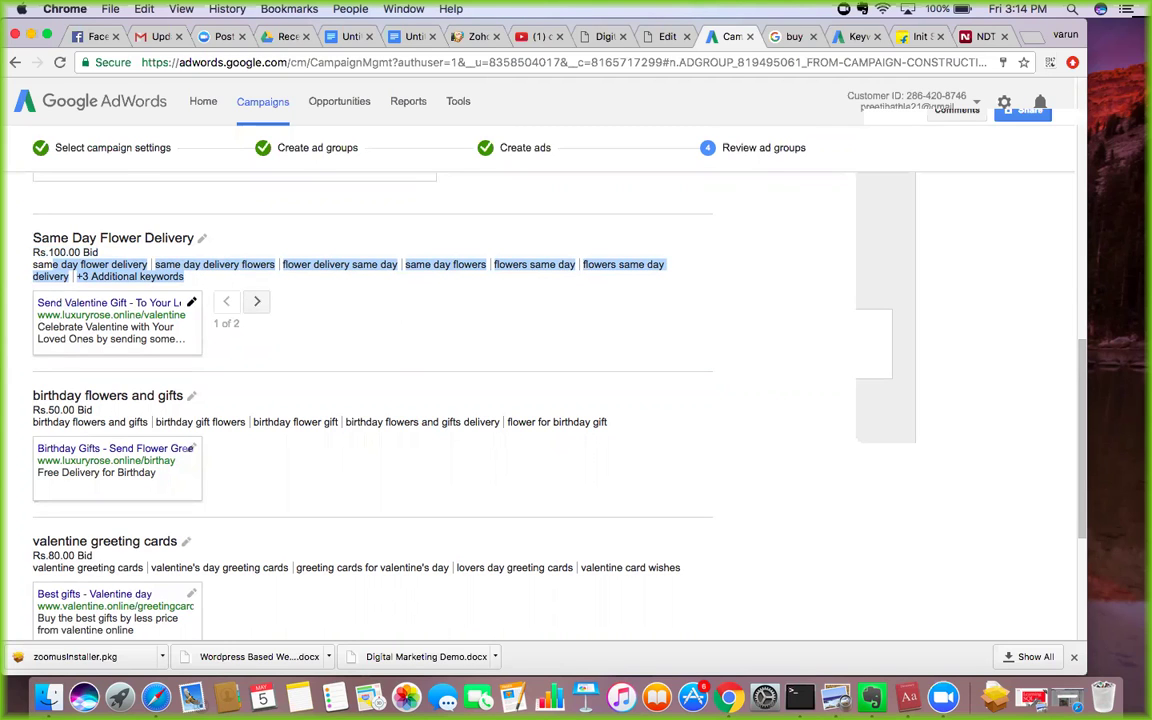
pyautogui.click(256, 301)
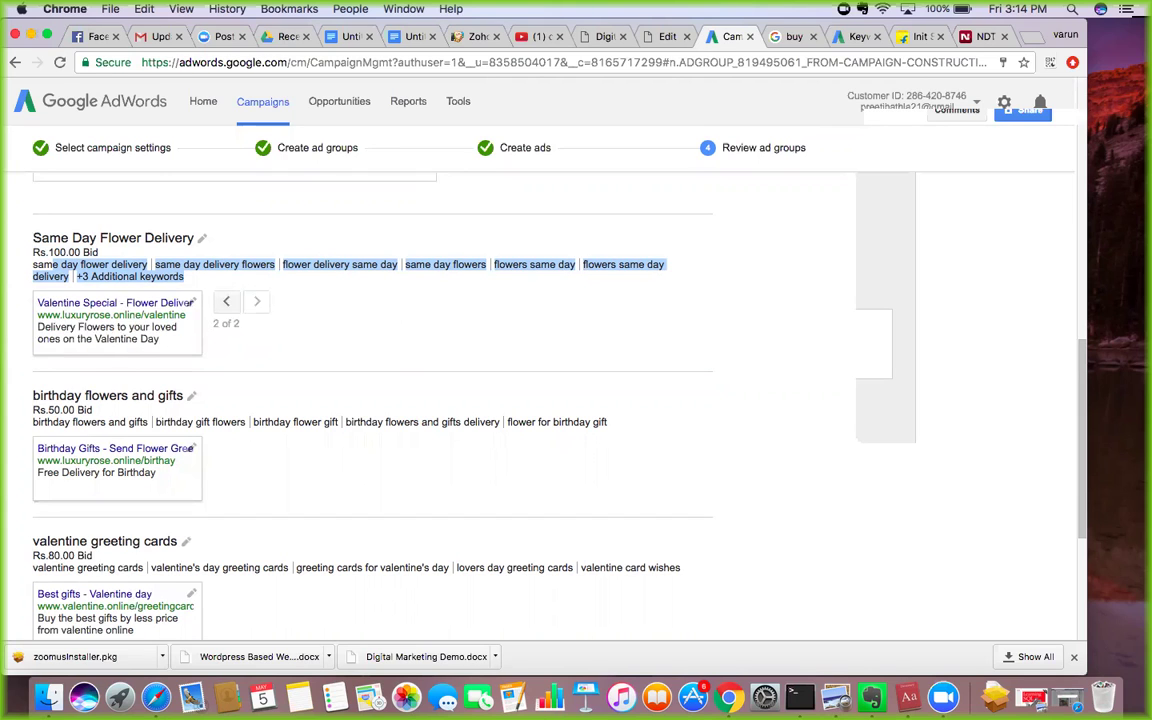
pyautogui.click(226, 301)
pyautogui.click(256, 301)
pyautogui.click(226, 301)
pyautogui.click(256, 301)
pyautogui.click(256, 301)
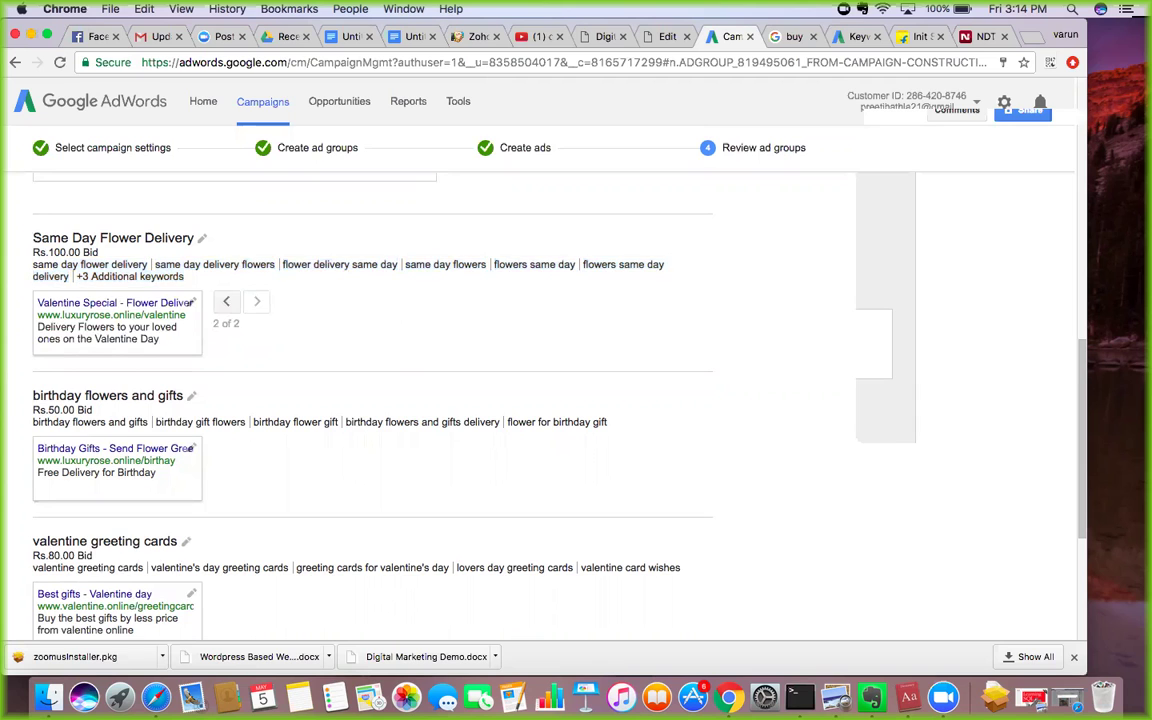
pyautogui.scroll(-1, 256, 301)
pyautogui.scroll(-3, 170, 285)
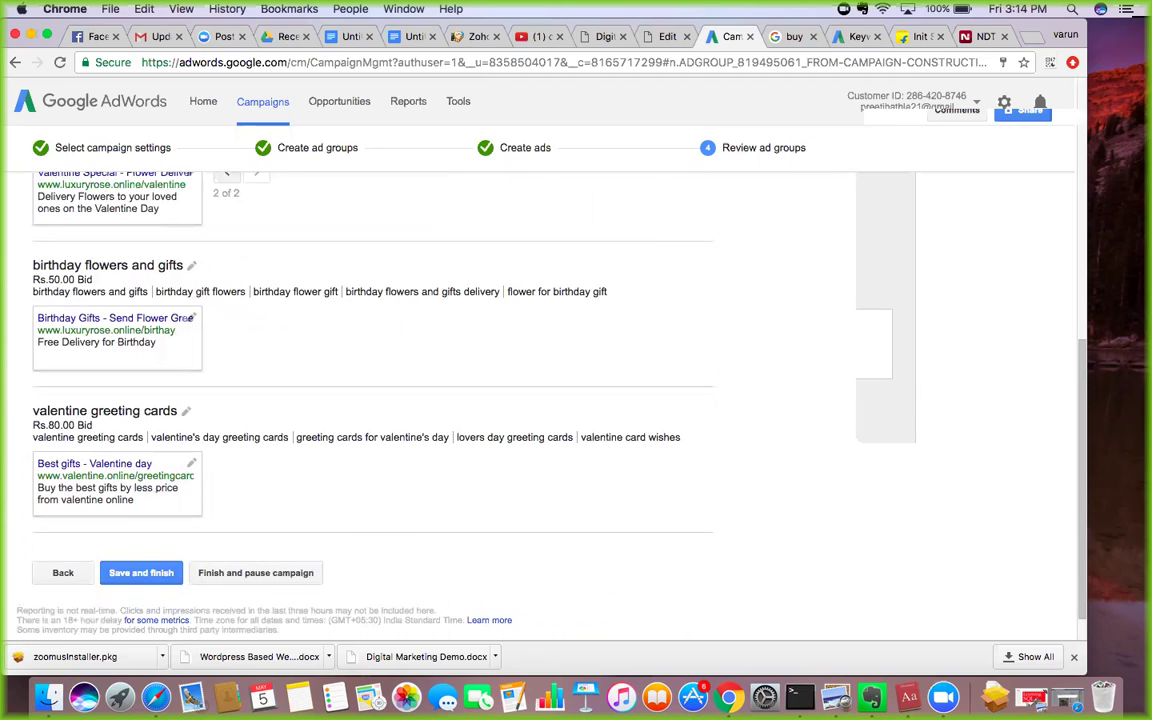
pyautogui.moveTo(33, 279); pyautogui.dragTo(607, 291)
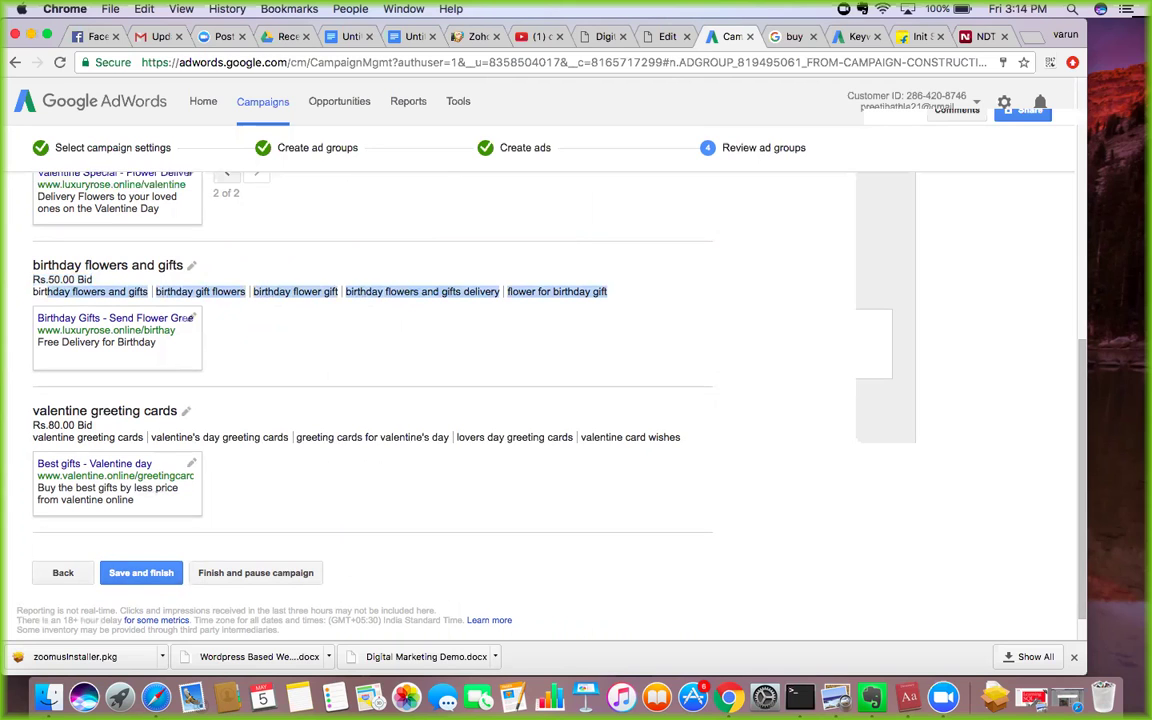
pyautogui.click(607, 291)
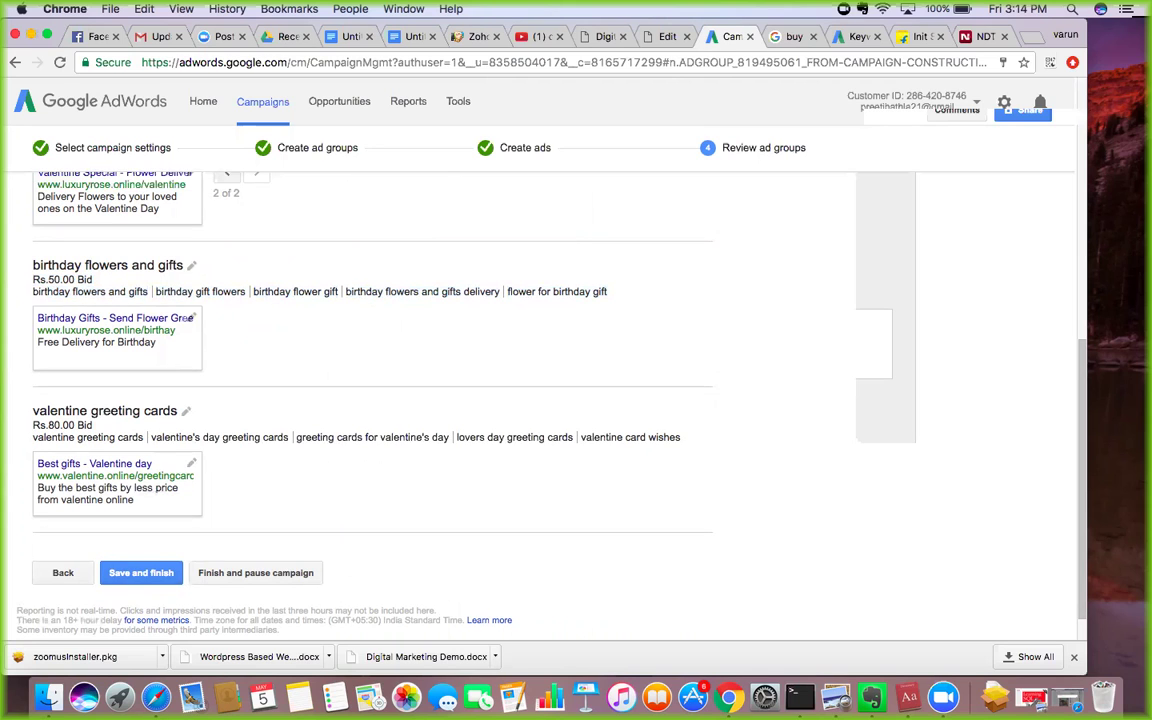
pyautogui.moveTo(57, 410); pyautogui.dragTo(177, 410)
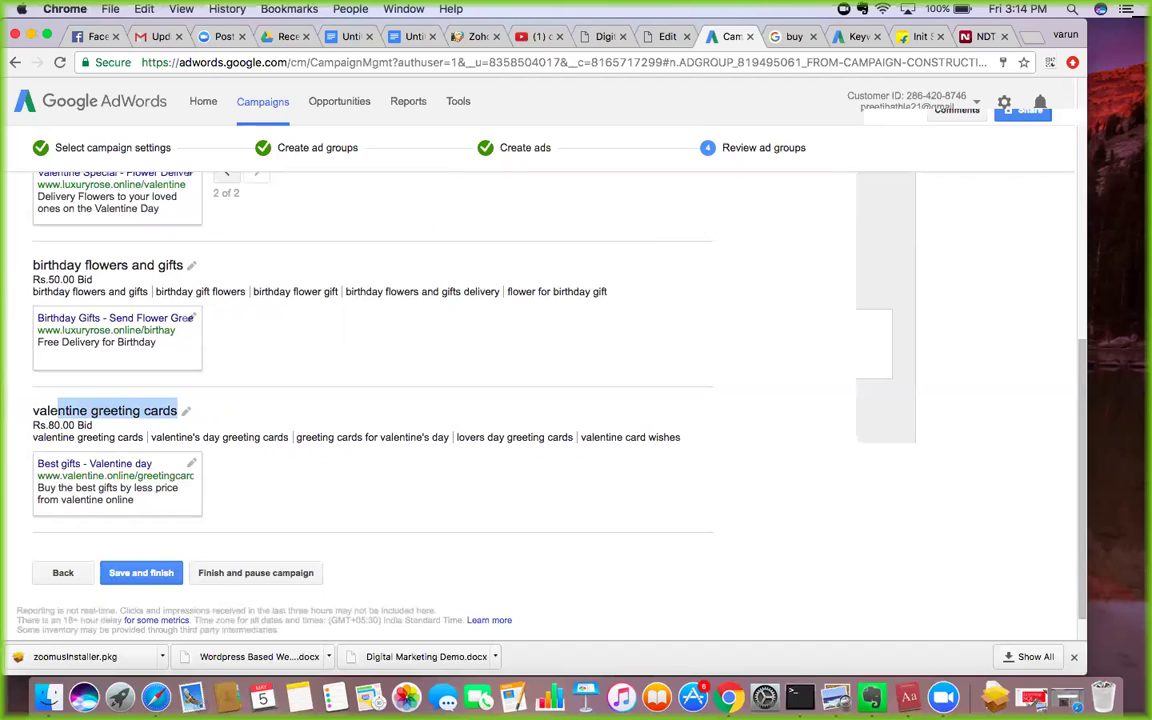
pyautogui.click(177, 410)
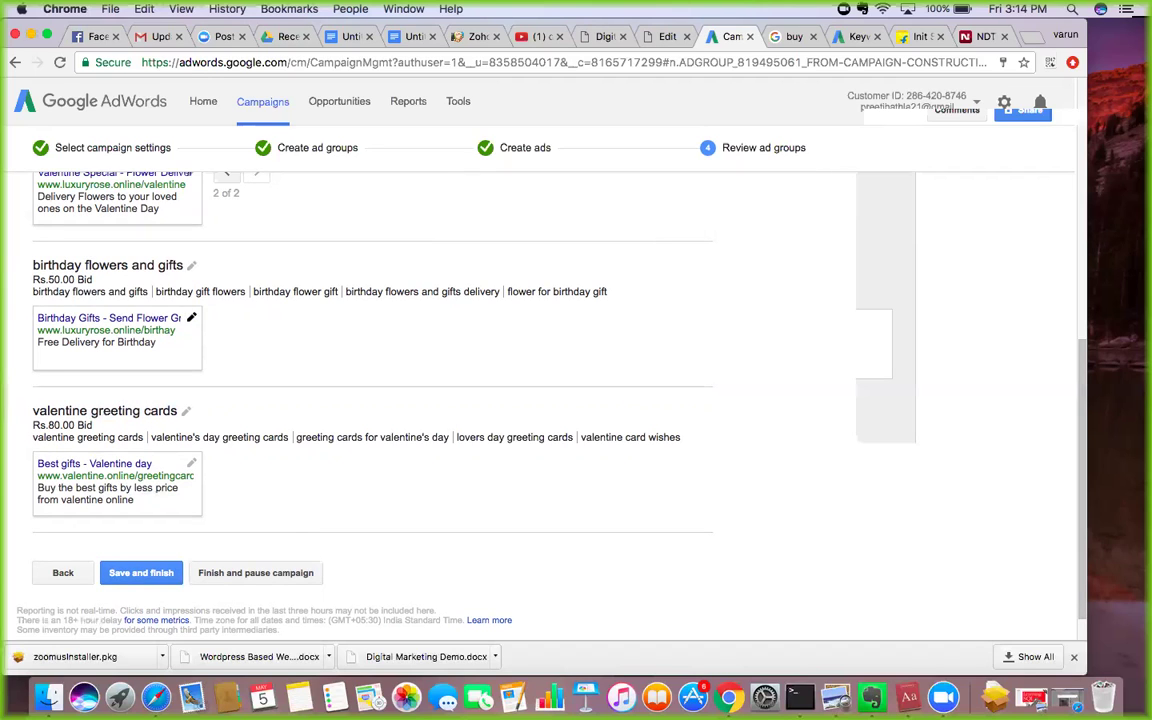
pyautogui.scroll(3, 150, 340)
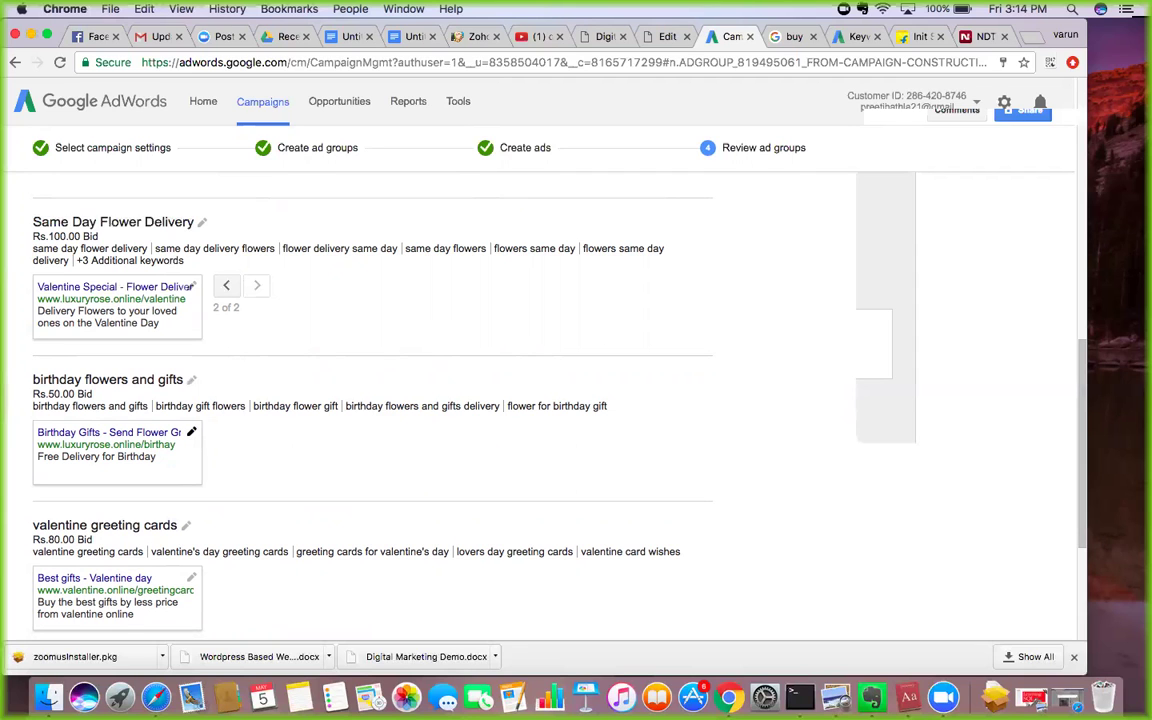
pyautogui.scroll(-3, 400, 400)
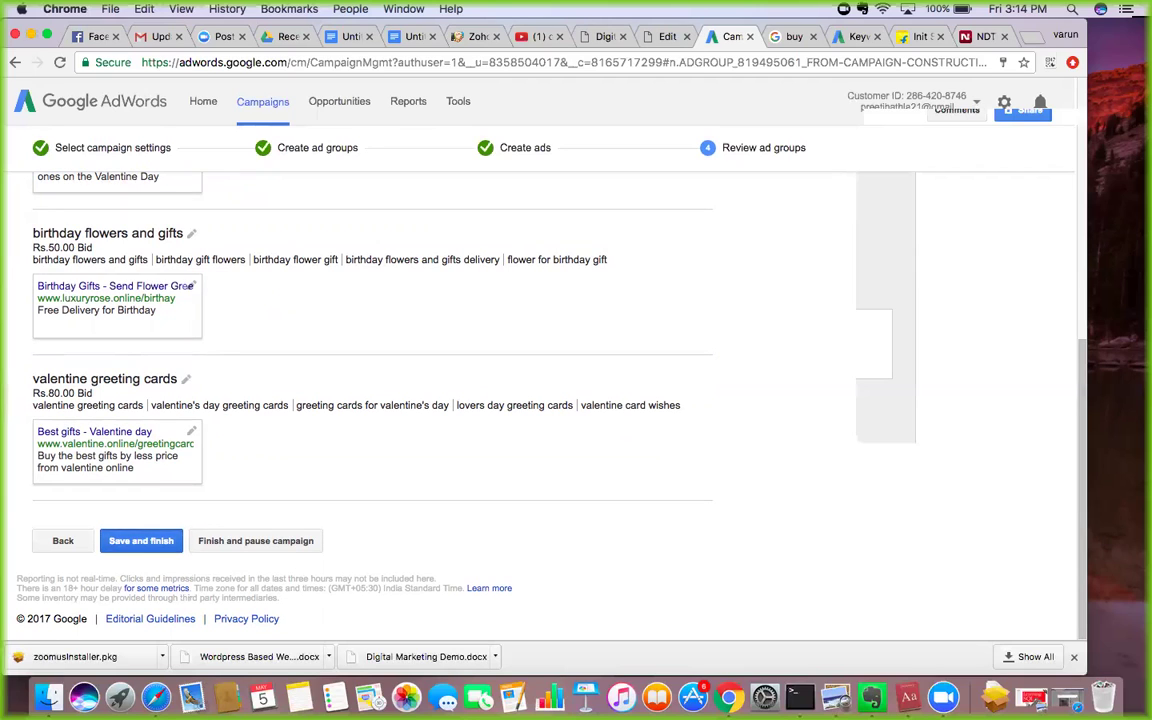
# - Save and finish Valentine Campaign 2017, then open the Same Day Flower Delivery ad group
pyautogui.click(141, 540)
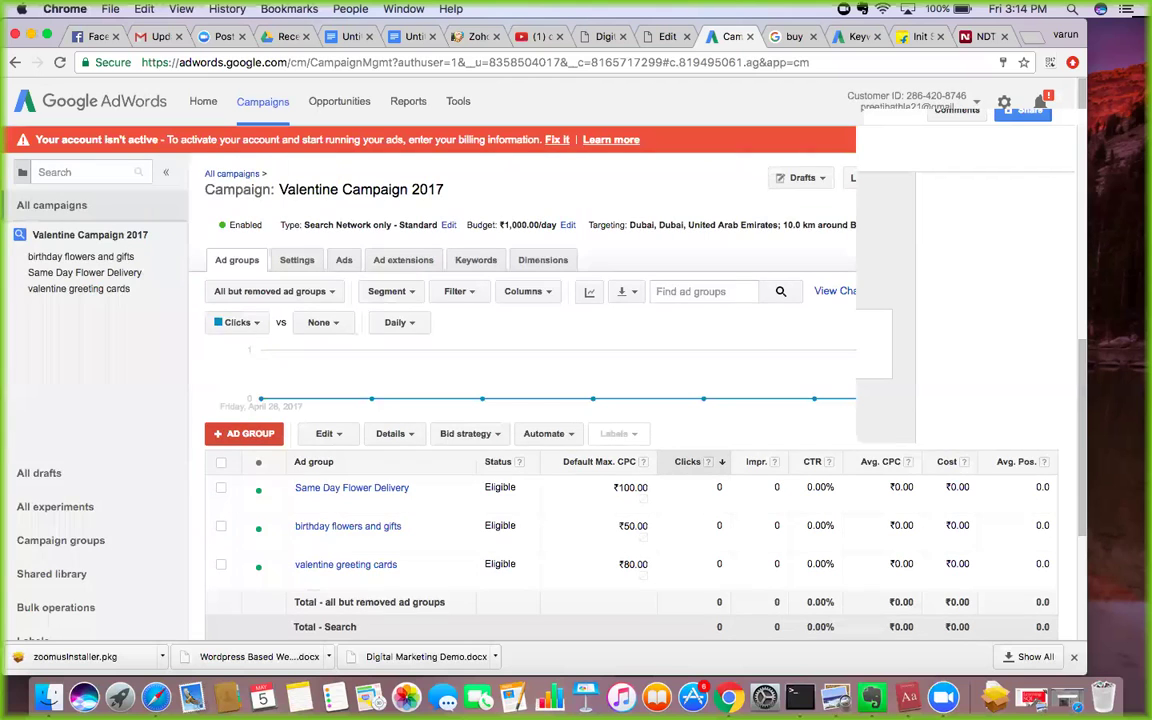
pyautogui.scroll(-3, 460, 530)
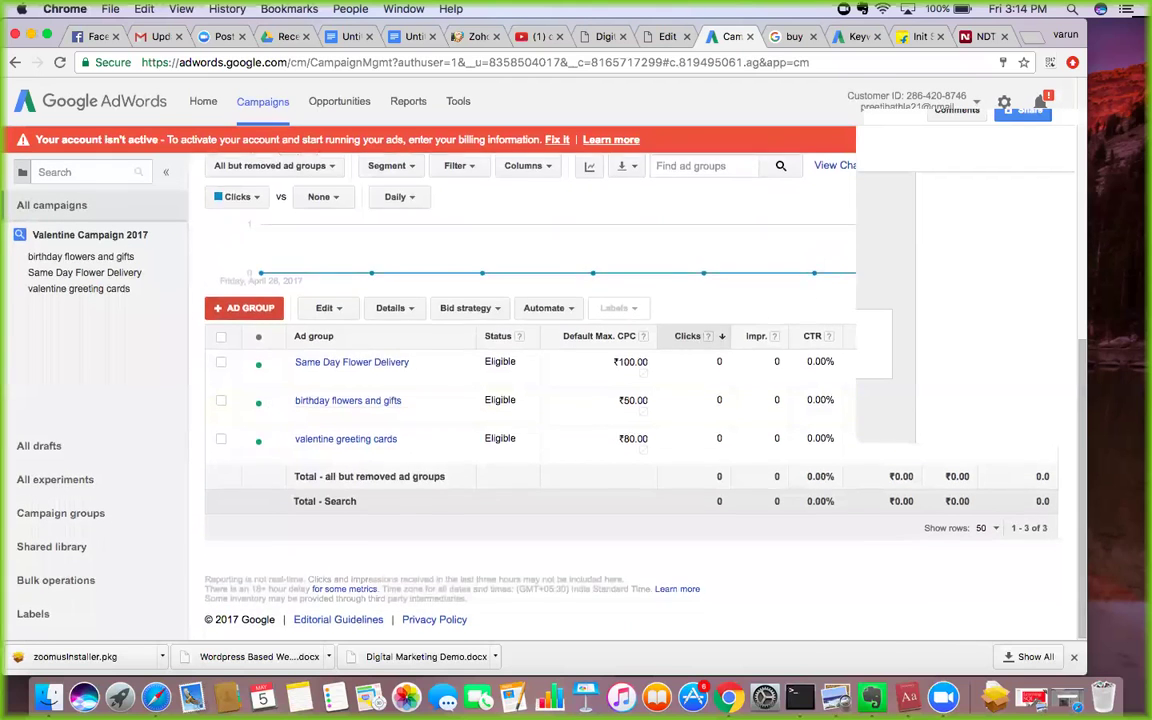
pyautogui.scroll(2, 460, 530)
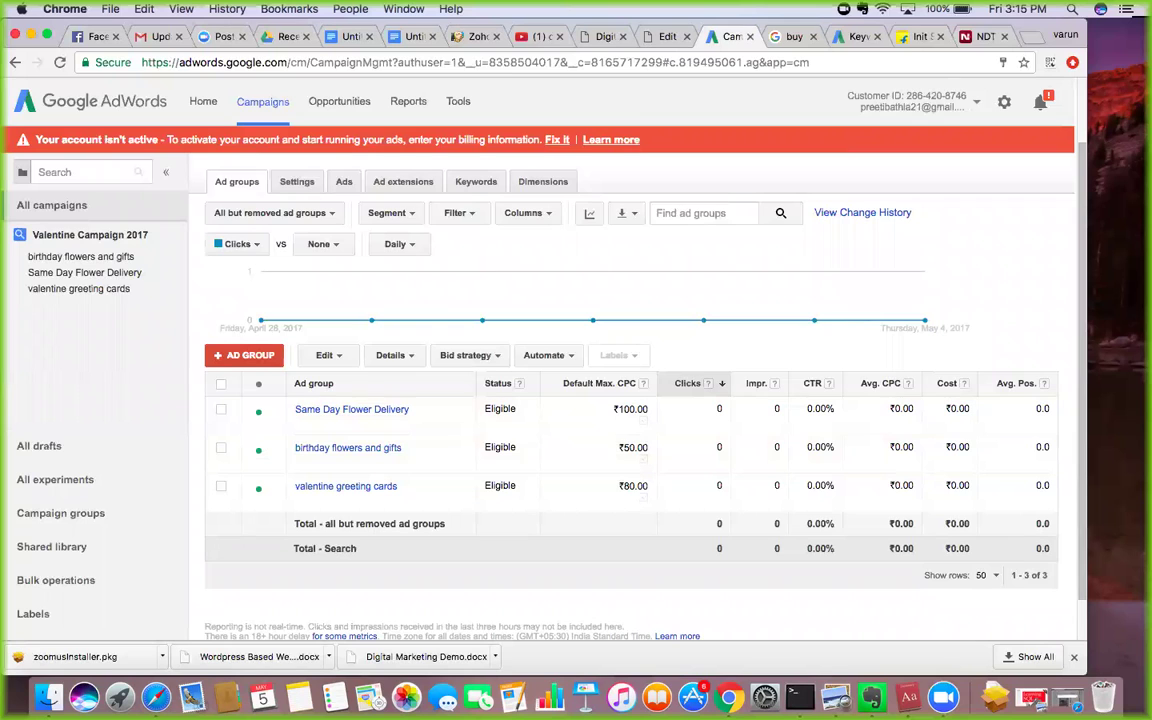
pyautogui.click(352, 409)
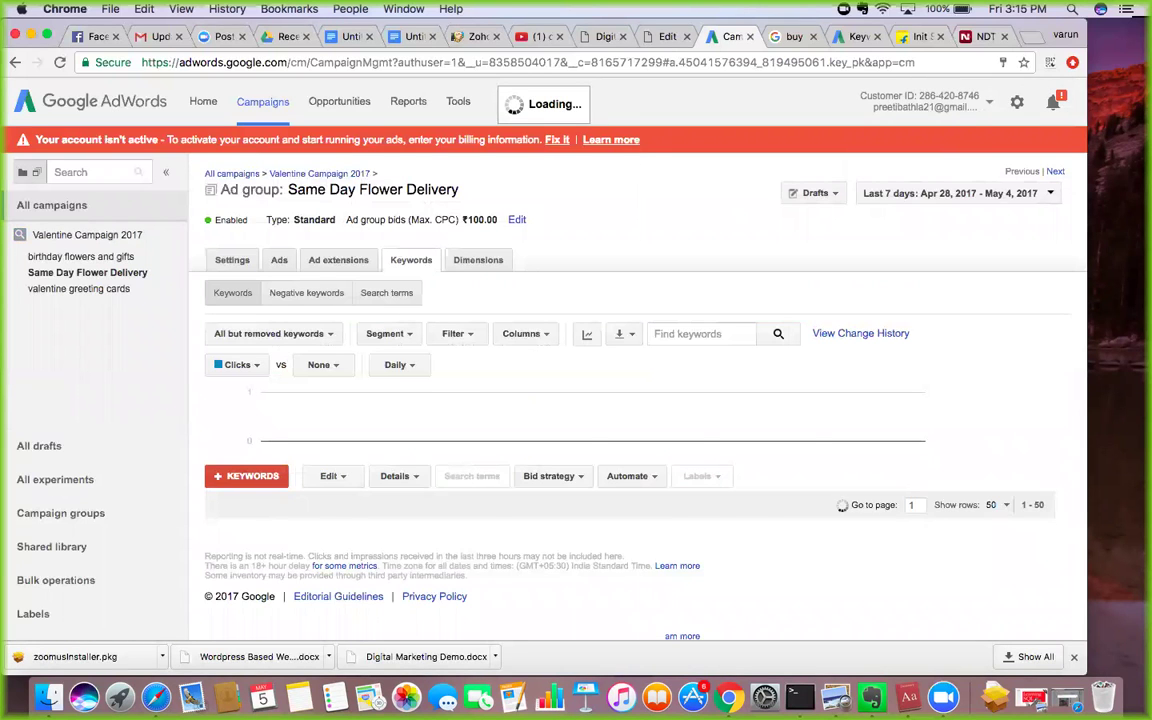
# - Scroll through the nine Same Day Flower Delivery keywords, all Eligible at ₹100.00
pyautogui.scroll(-3, 482, 440)
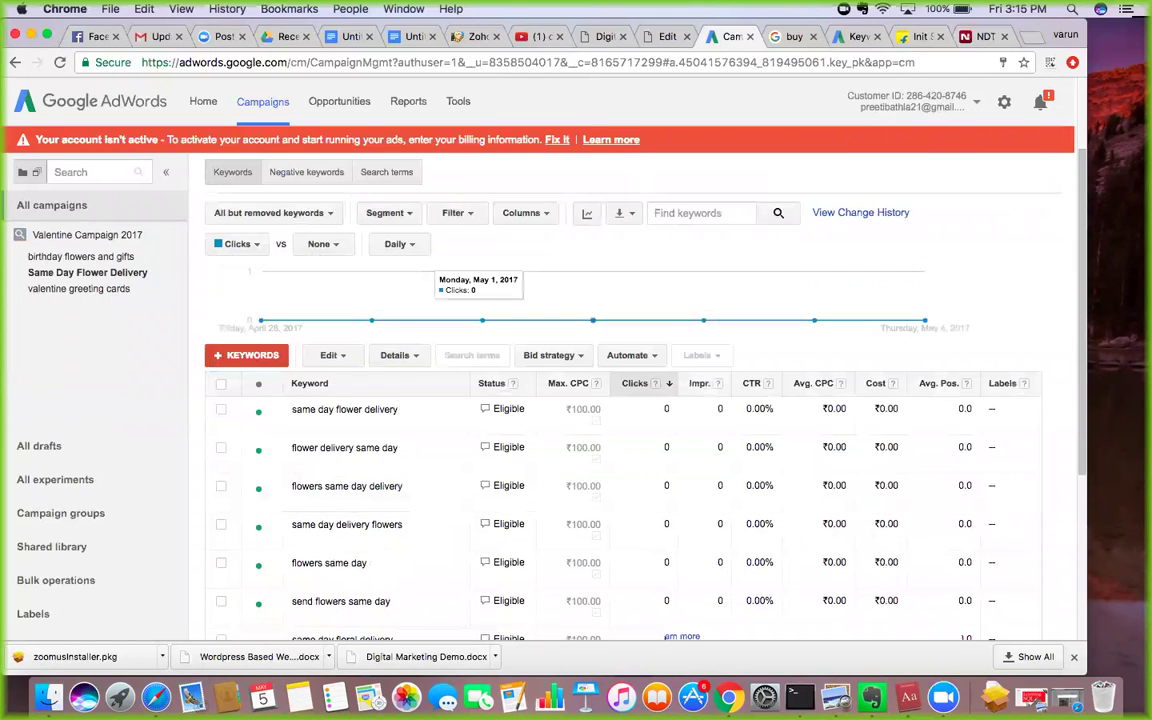
pyautogui.scroll(-6, 482, 413)
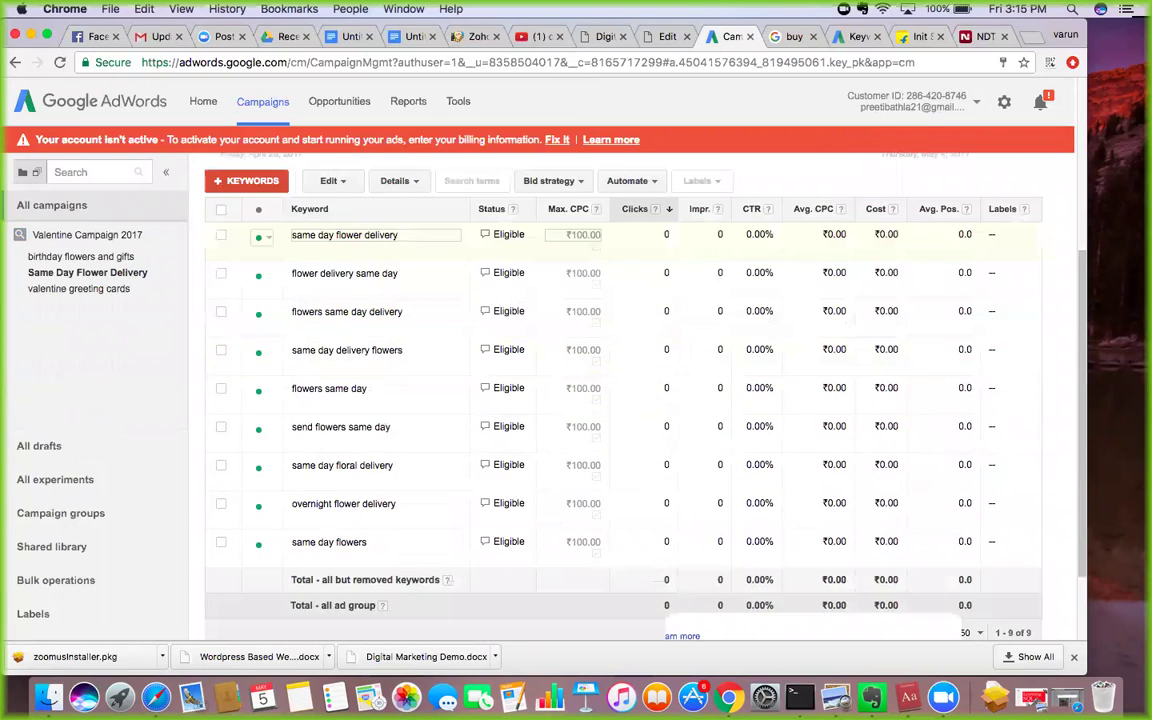
pyautogui.scroll(5, 482, 420)
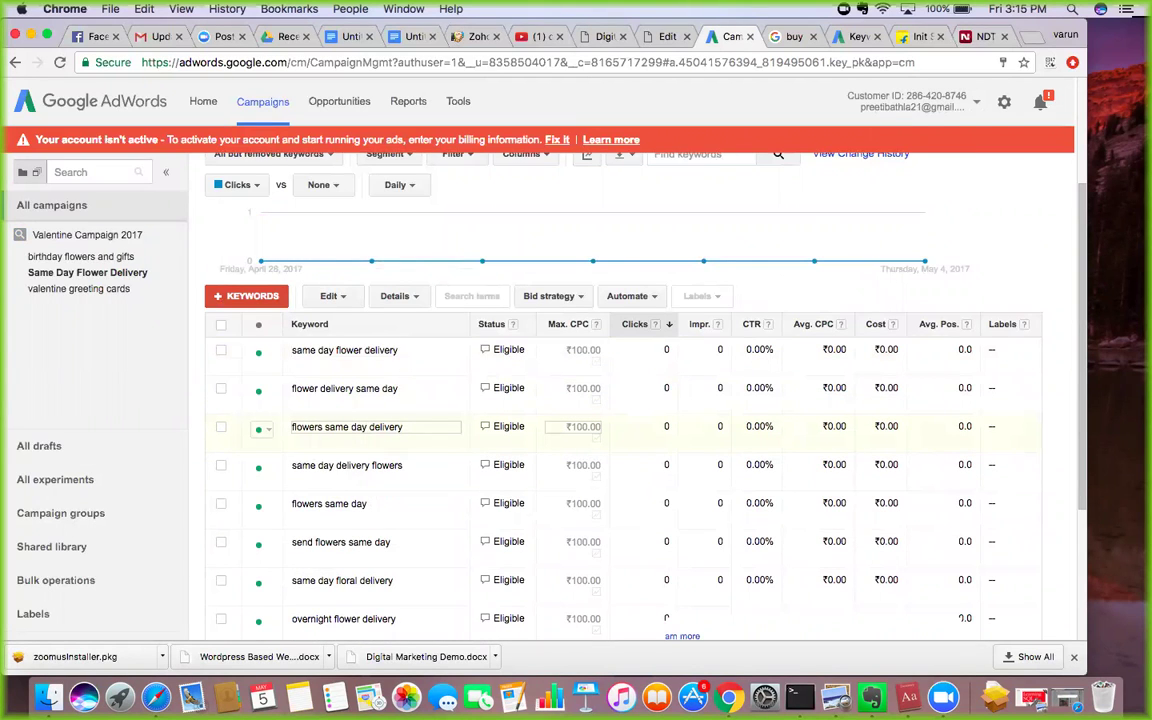
pyautogui.scroll(-3, 482, 420)
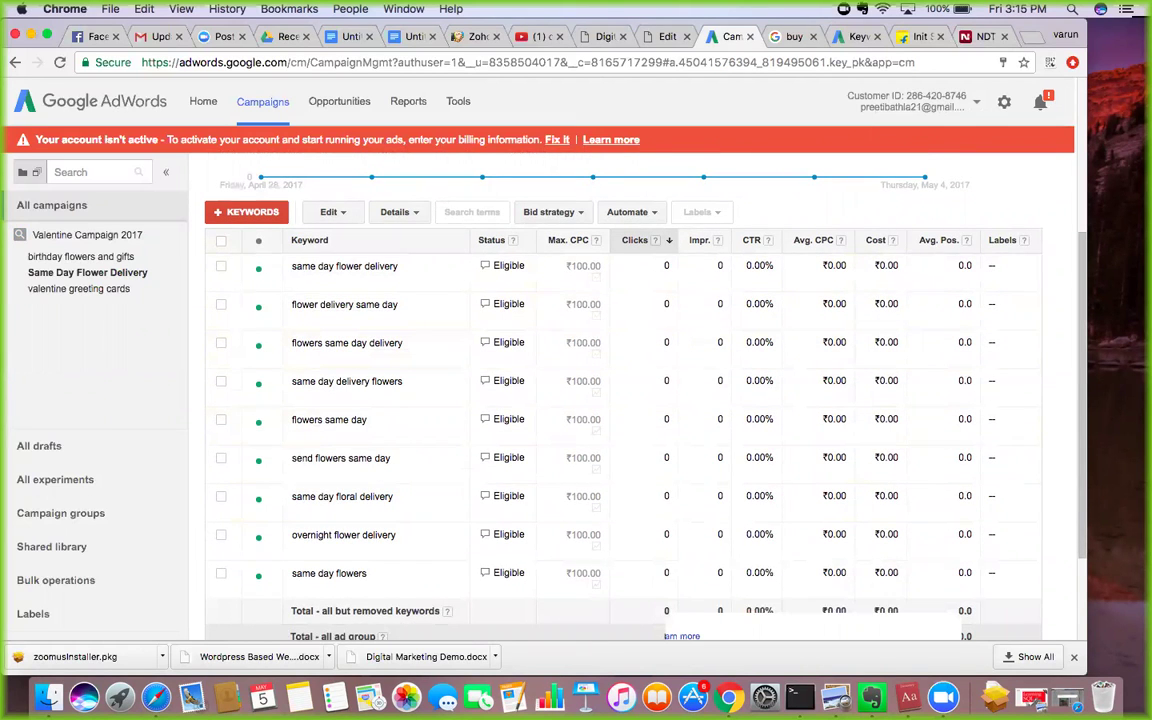
pyautogui.scroll(-2, 482, 420)
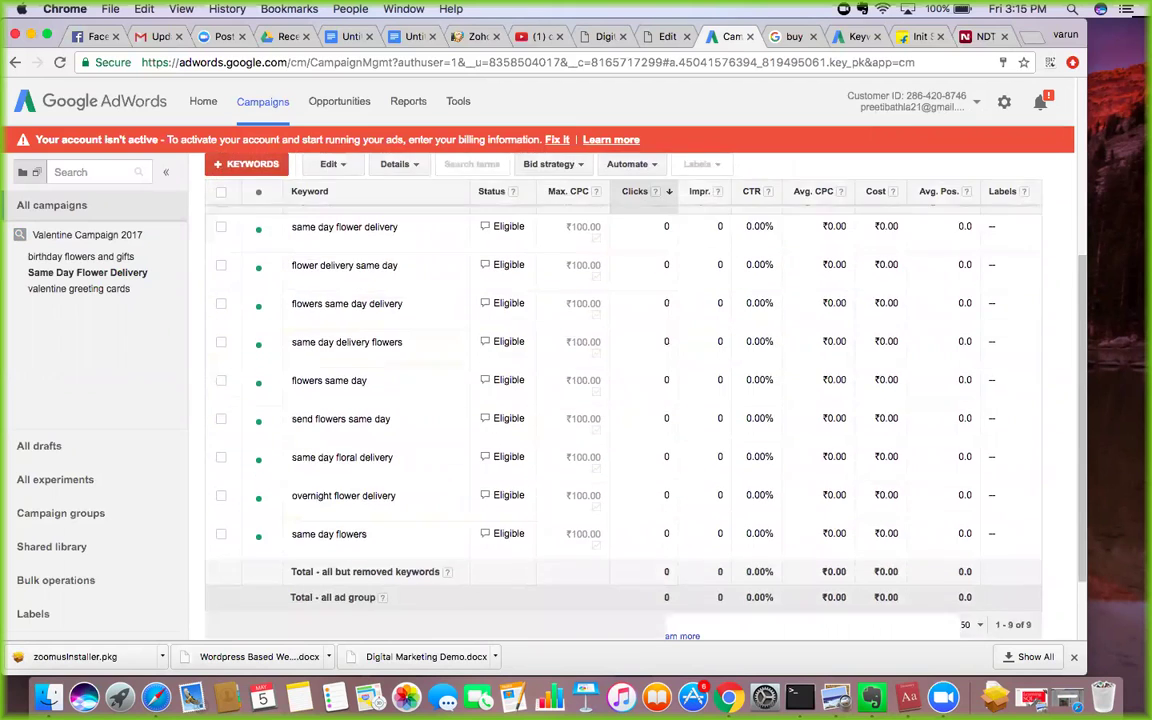
pyautogui.scroll(3, 482, 420)
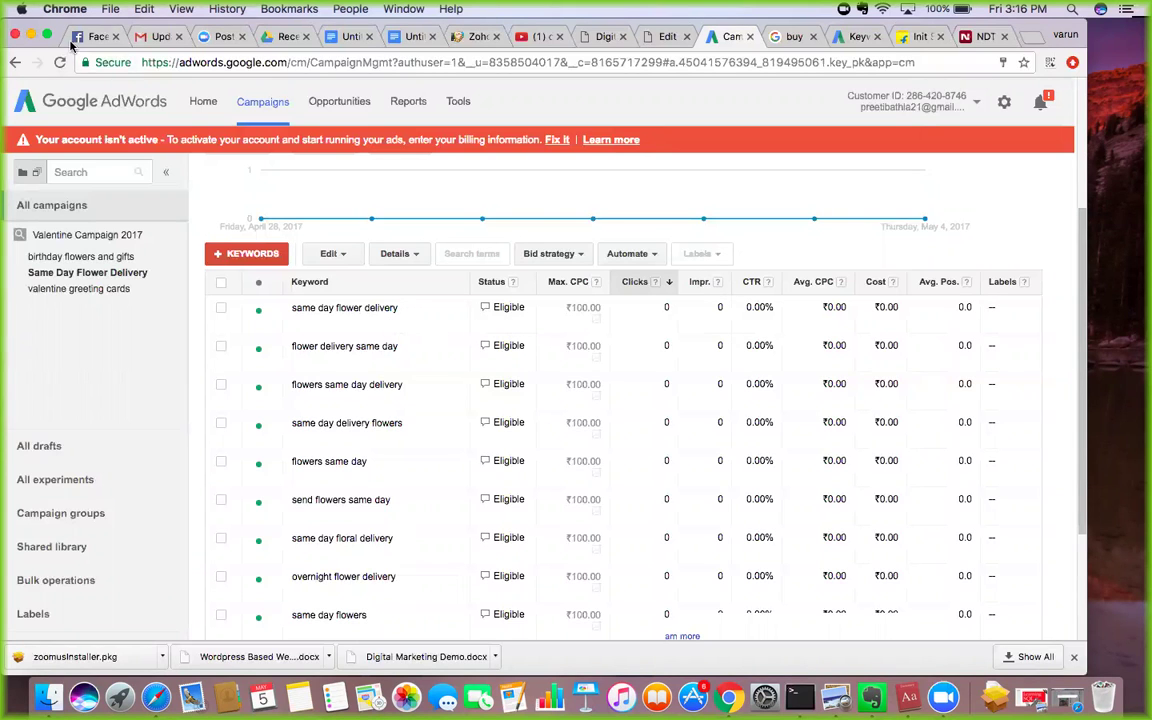
# - Go back to Valentine Campaign 2017's ad groups list showing the three Eligible groups
pyautogui.click(13, 63)
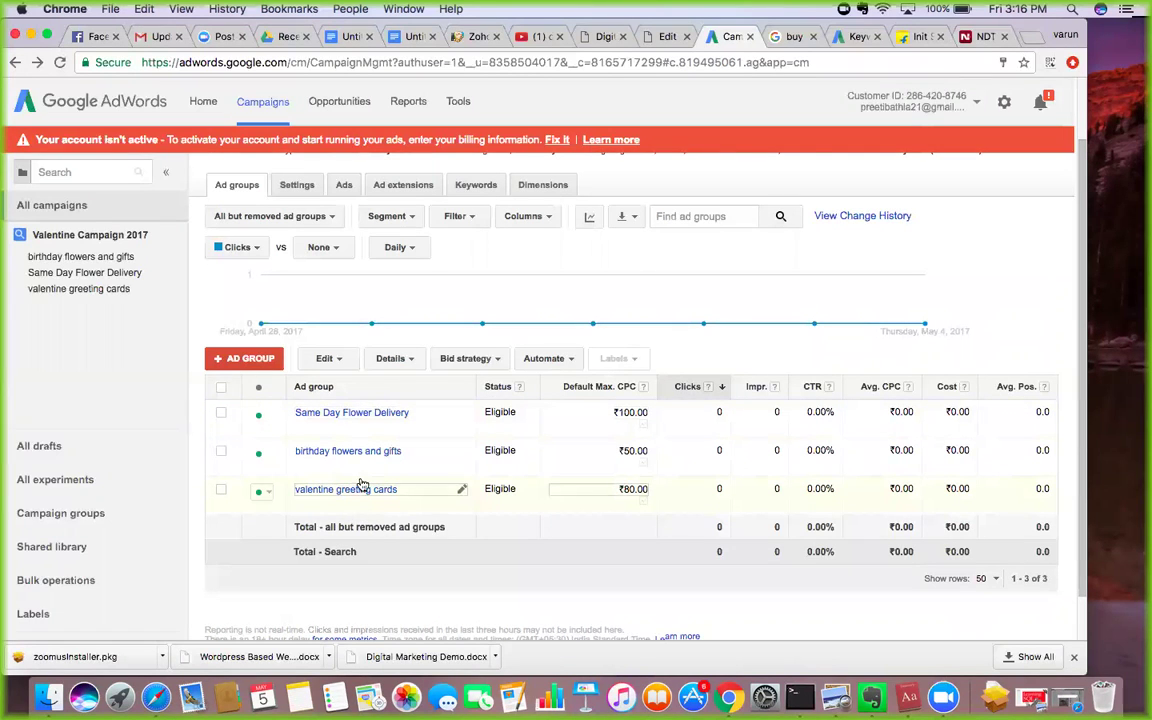
# - Reopen the Same Day Flower Delivery keyword list and scroll through its nine Eligible keywords
pyautogui.click(372, 414)
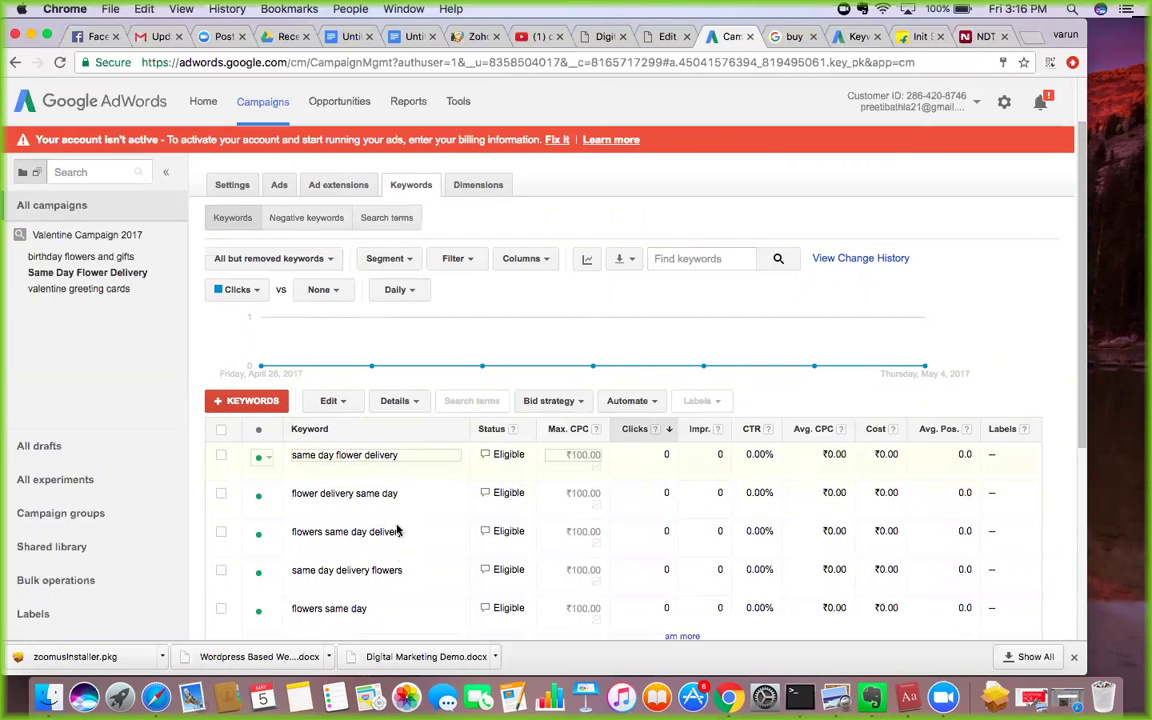
pyautogui.scroll(-2, 397, 553)
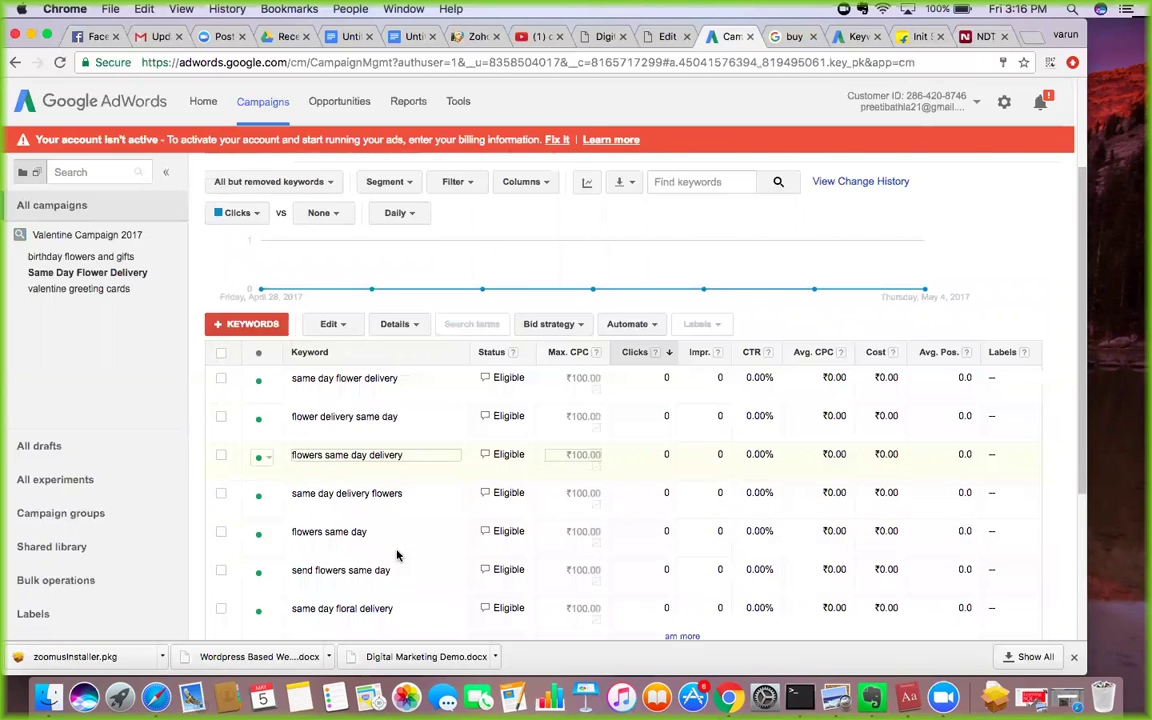
pyautogui.scroll(-5, 397, 555)
pyautogui.scroll(3, 397, 555)
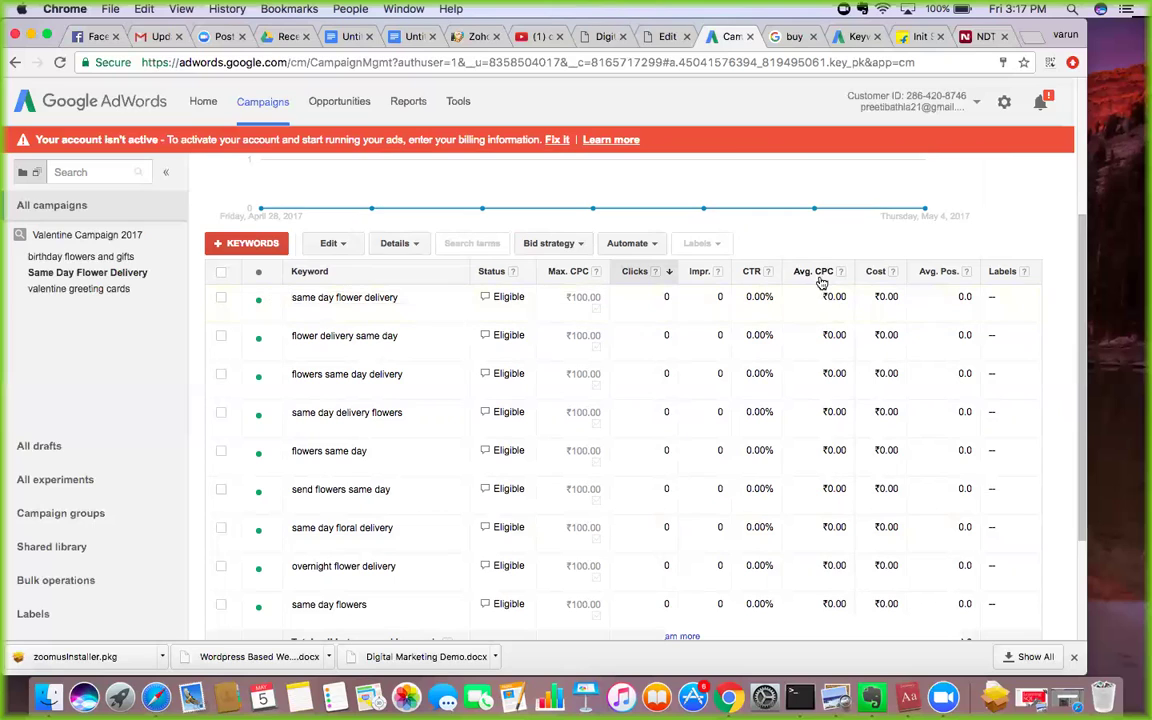
# - Highlight the first keyword's cost value, then scroll back over the keyword table
pyautogui.moveTo(877, 297); pyautogui.dragTo(905, 297)
pyautogui.click(941, 298)
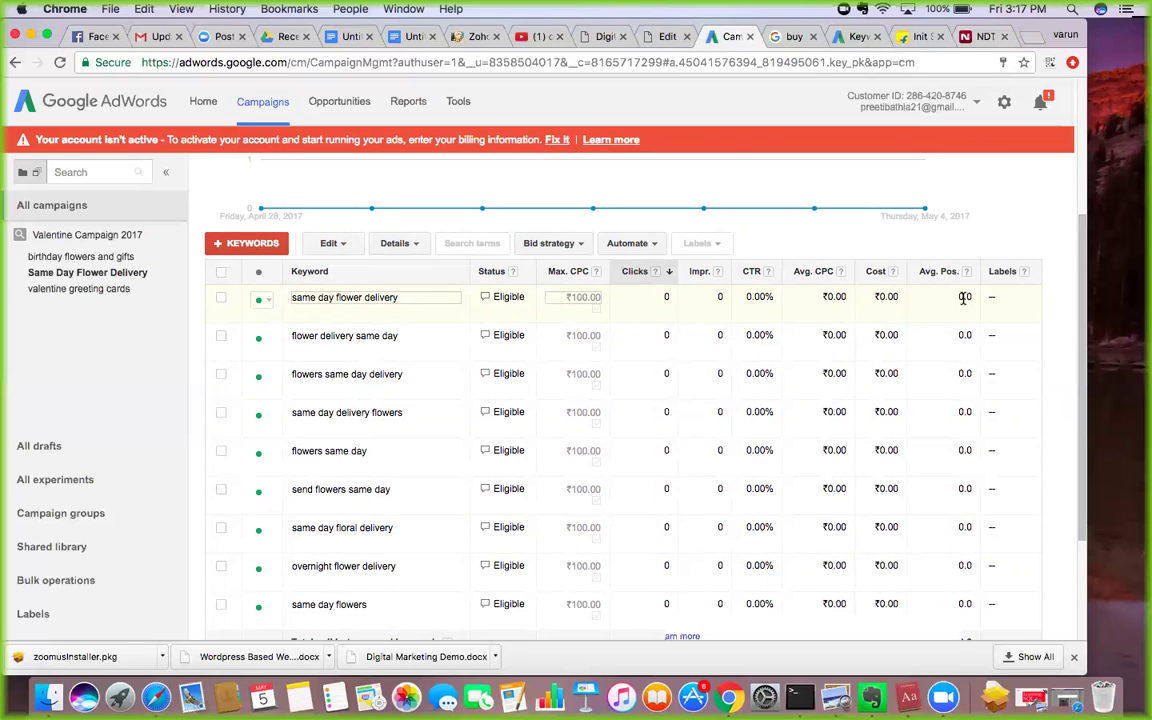
pyautogui.scroll(-4, 963, 297)
pyautogui.scroll(4, 963, 297)
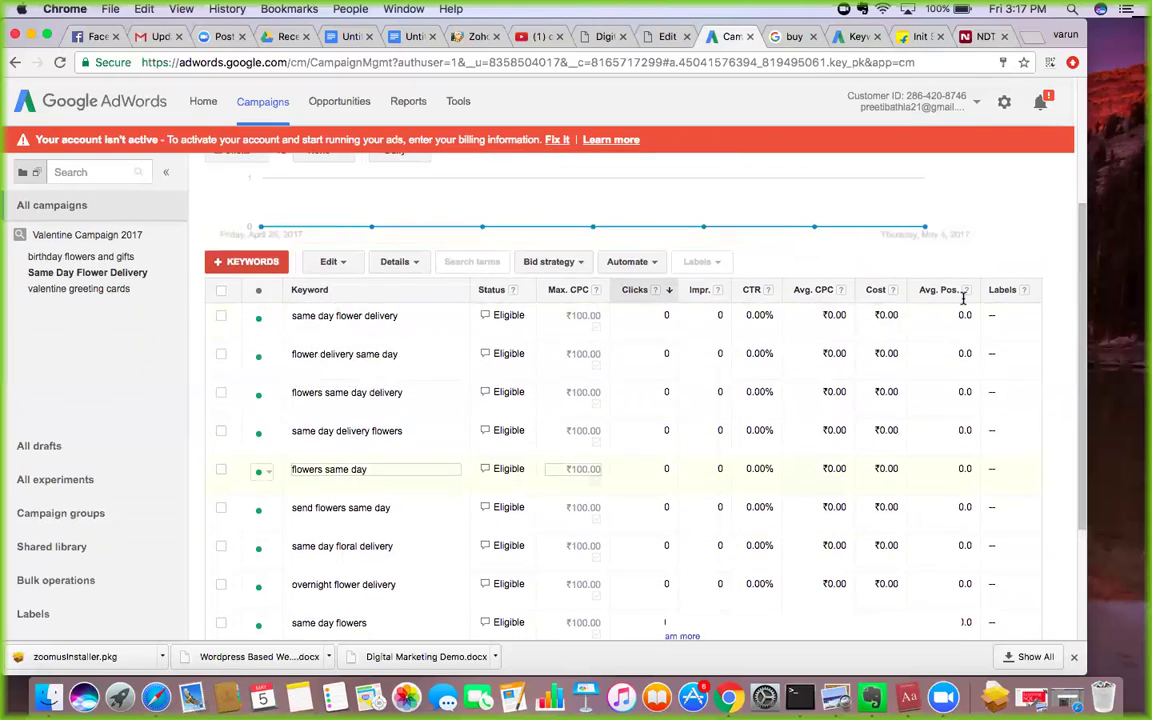
pyautogui.scroll(2, 963, 297)
pyautogui.scroll(-4, 963, 298)
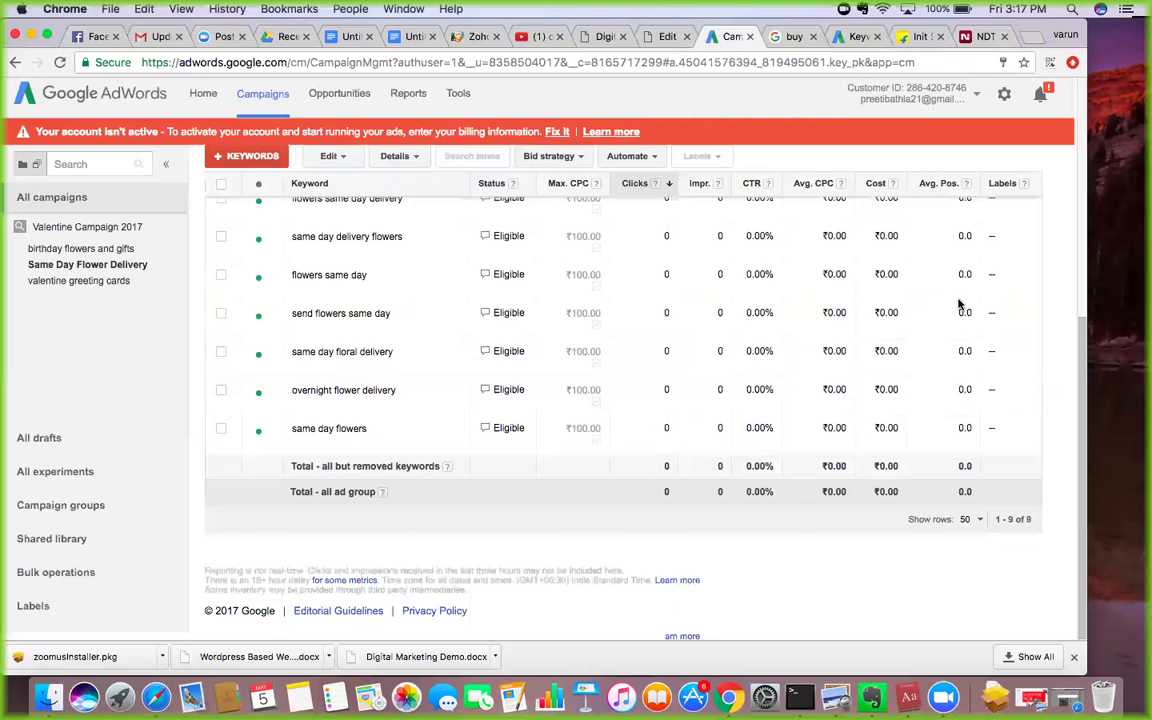
pyautogui.scroll(2, 963, 300)
pyautogui.scroll(1, 958, 300)
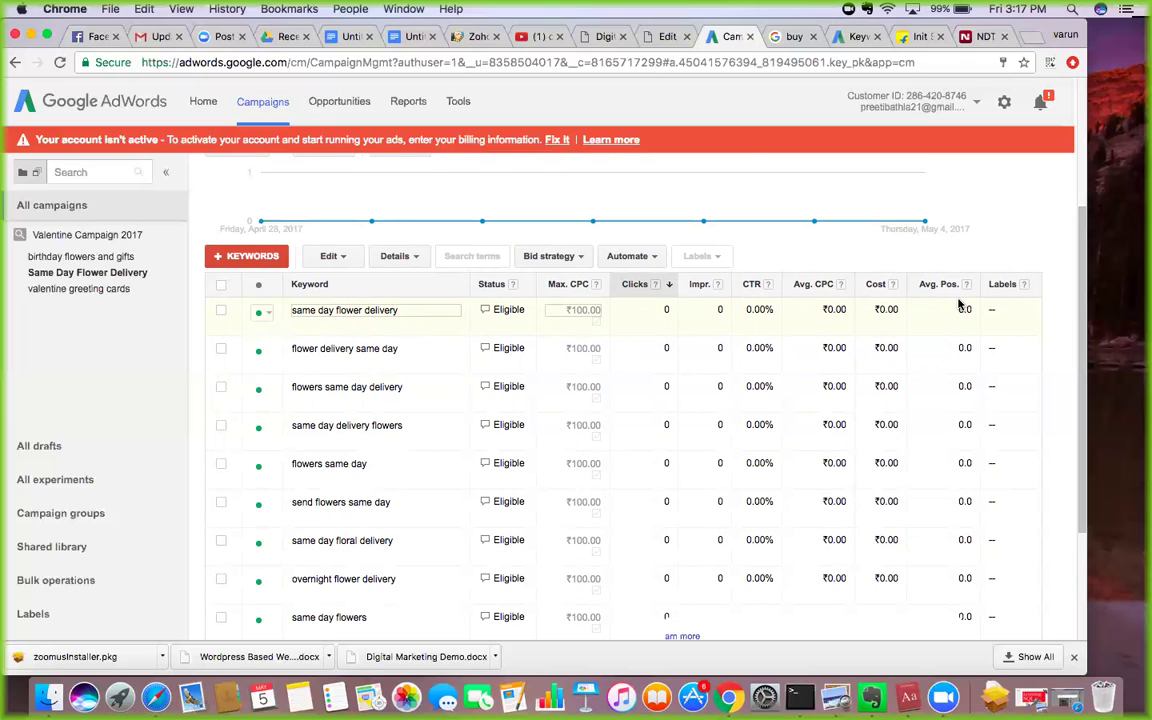
pyautogui.scroll(1, 814, 200)
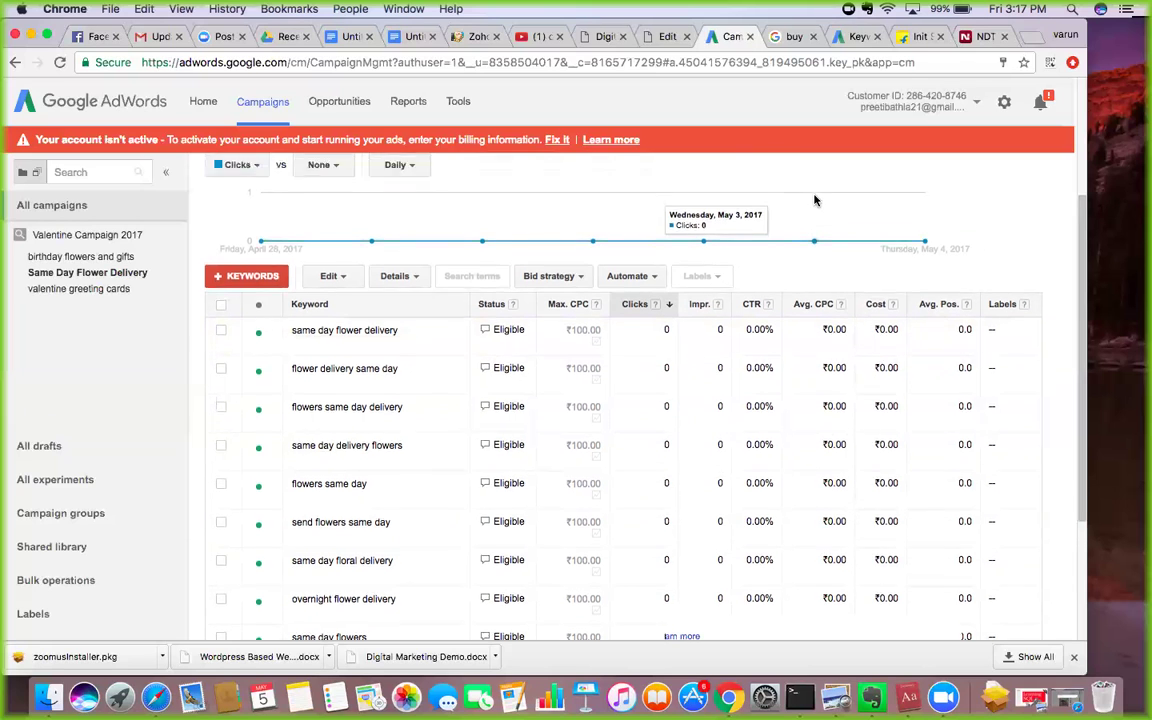
pyautogui.scroll(4, 814, 200)
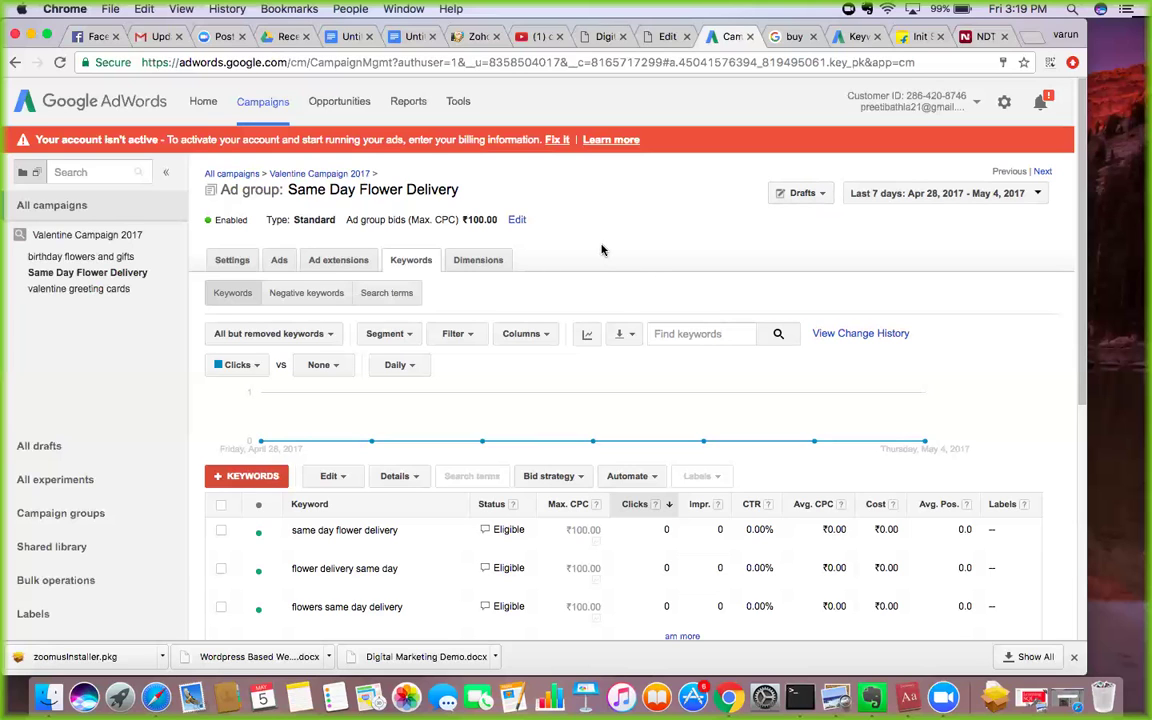
pyautogui.scroll(-5, 601, 249)
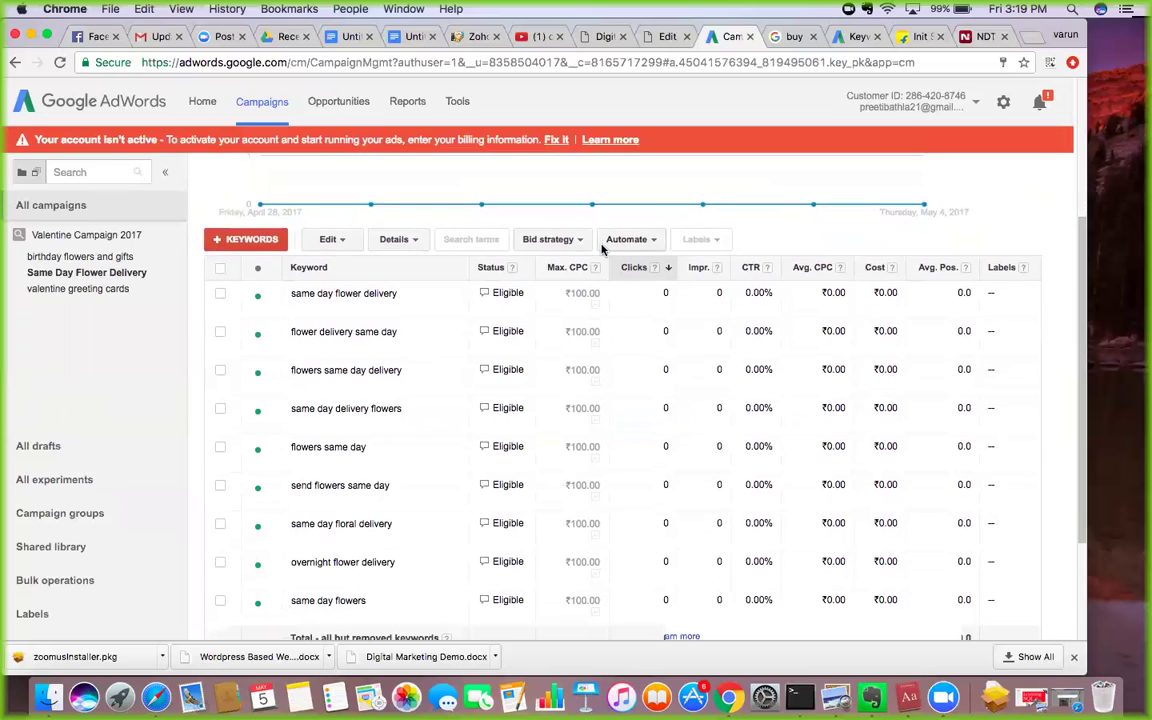
pyautogui.scroll(2, 601, 249)
pyautogui.scroll(1, 601, 249)
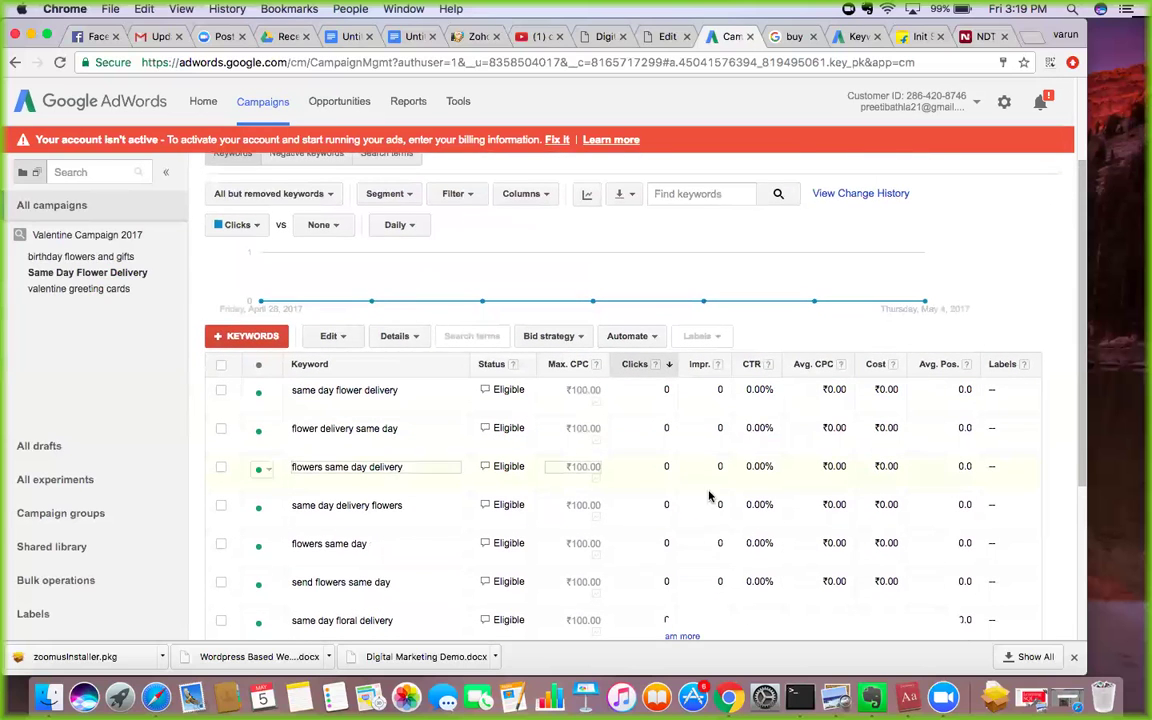
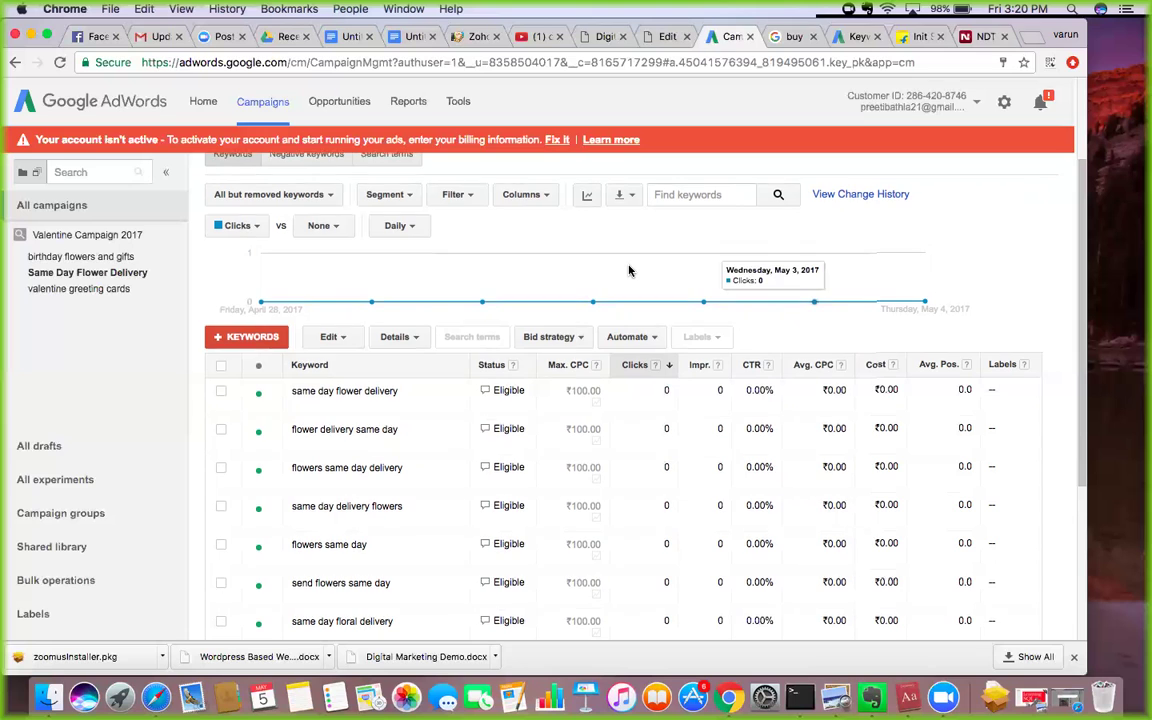
# - Open the Valentine Campaign 2017 campaign settings from the ad group's Settings tab
pyautogui.scroll(3, 629, 270)
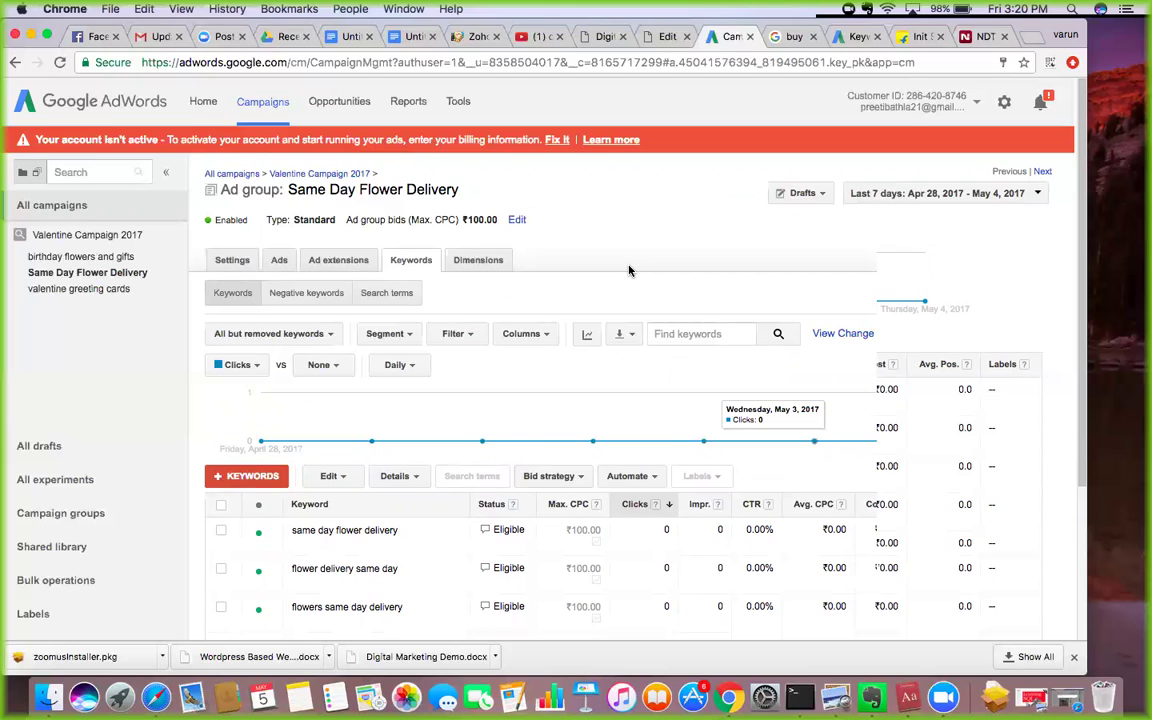
pyautogui.click(230, 262)
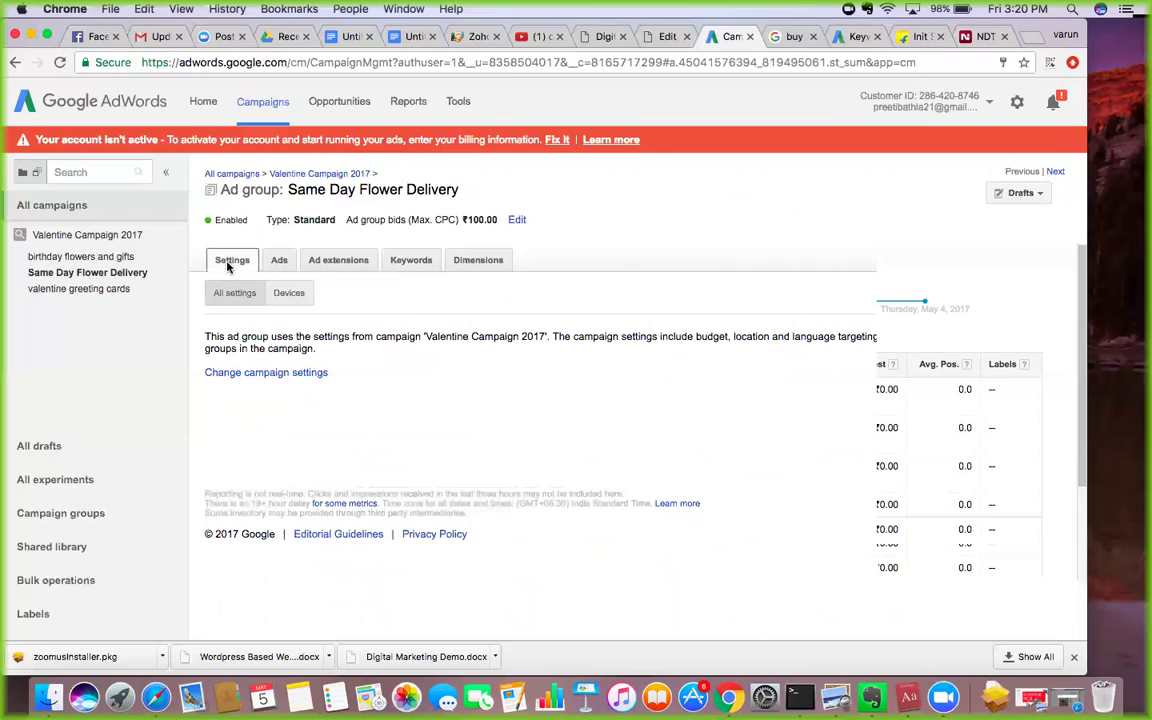
pyautogui.click(300, 372)
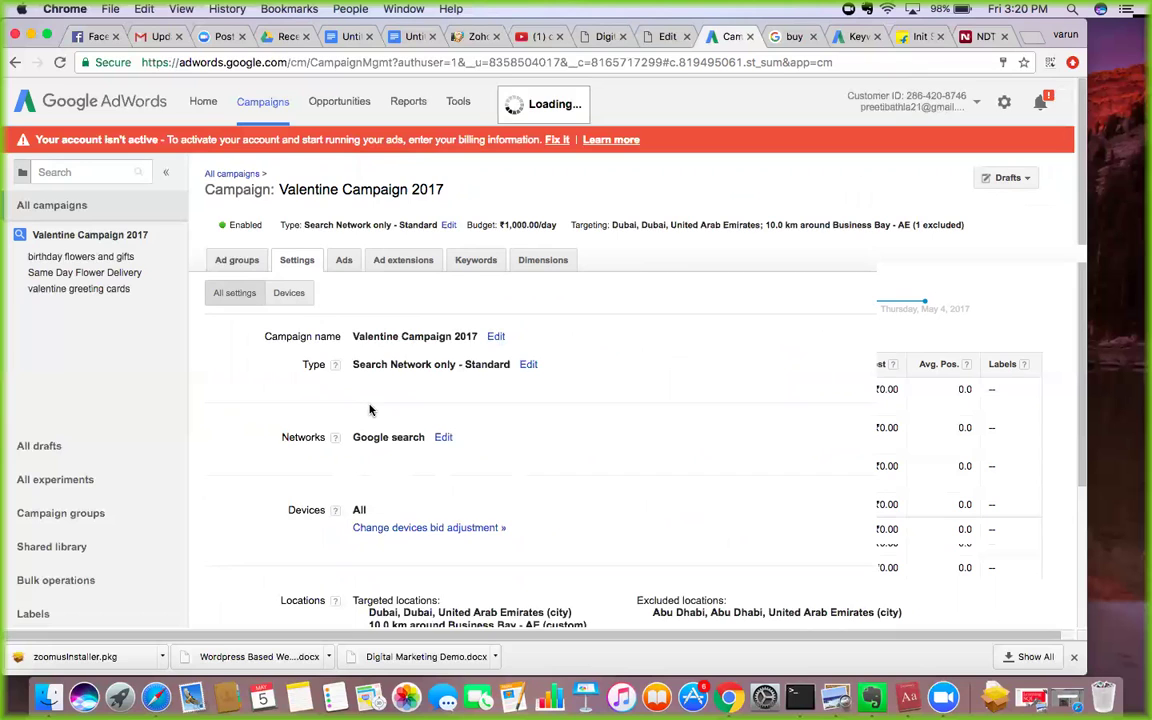
# - Review the campaign settings and the Devices breakdown, then list the campaign's ads
pyautogui.scroll(-8, 530, 437)
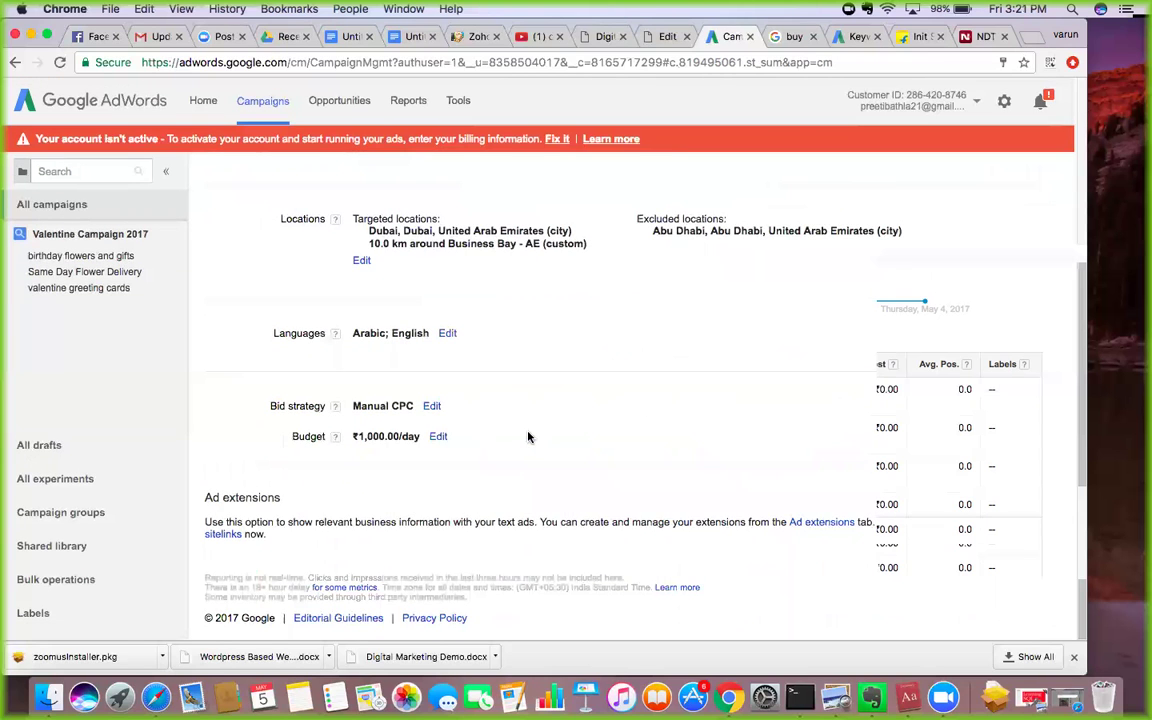
pyautogui.scroll(8, 529, 437)
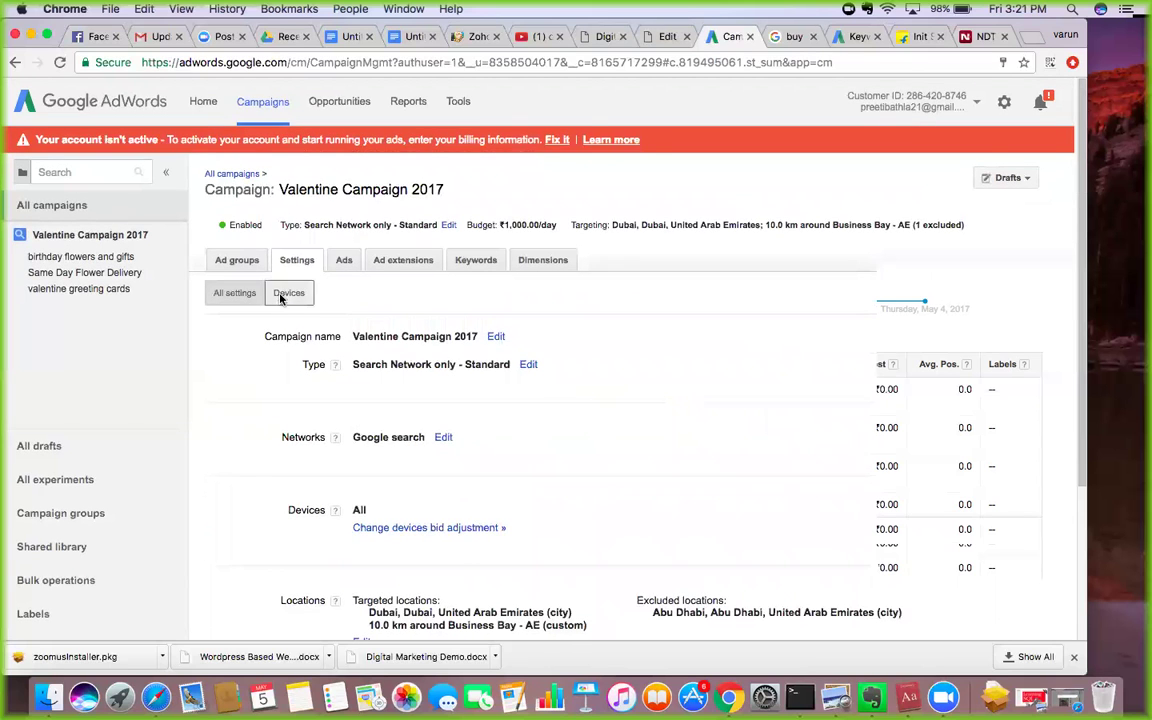
pyautogui.click(287, 294)
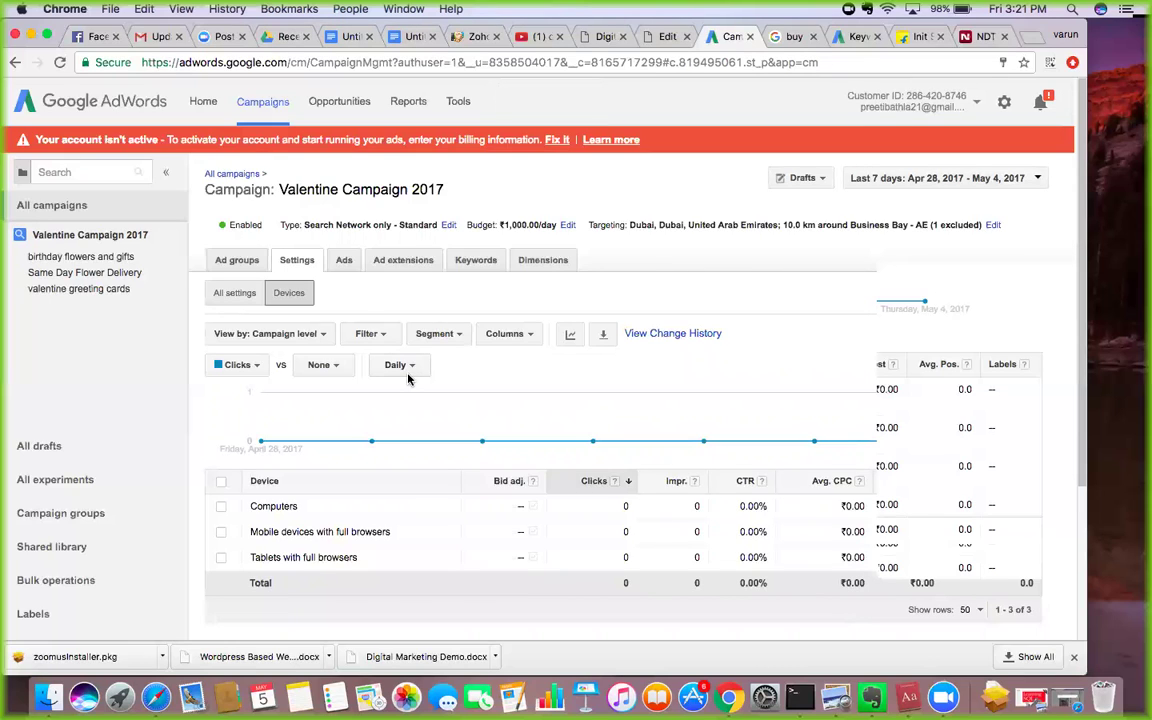
pyautogui.click(352, 268)
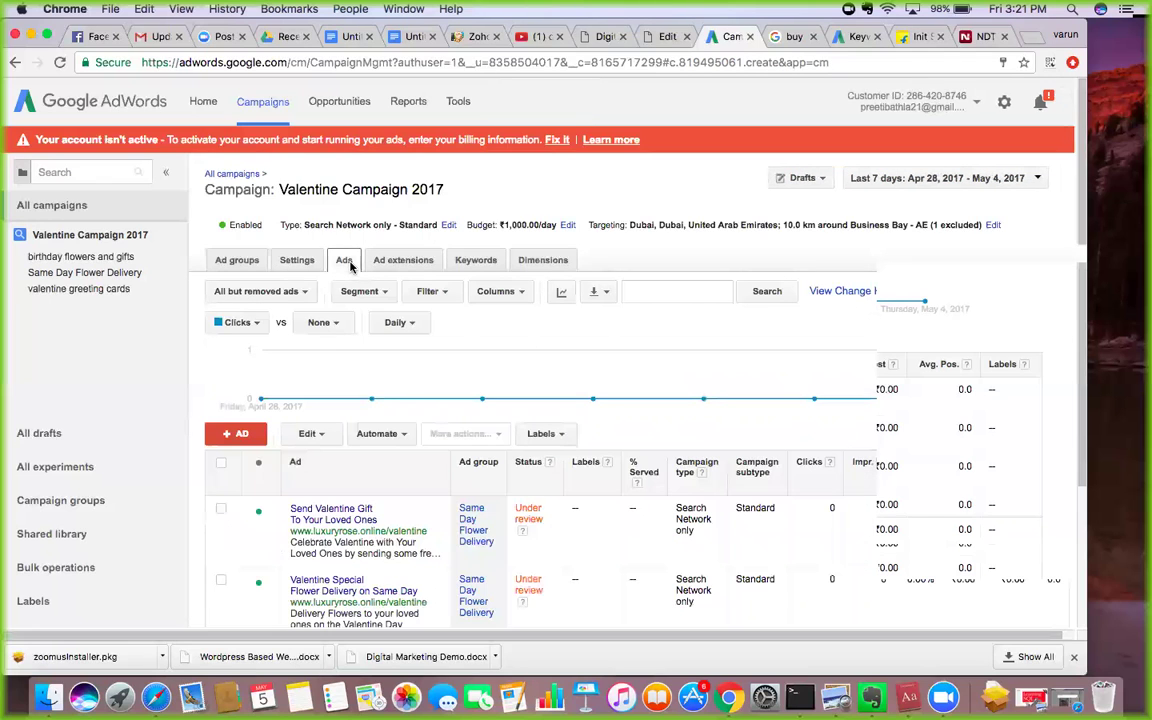
# - Check the Daily granularity and date-range options without changing them, keeping last 7 days
pyautogui.click(408, 326)
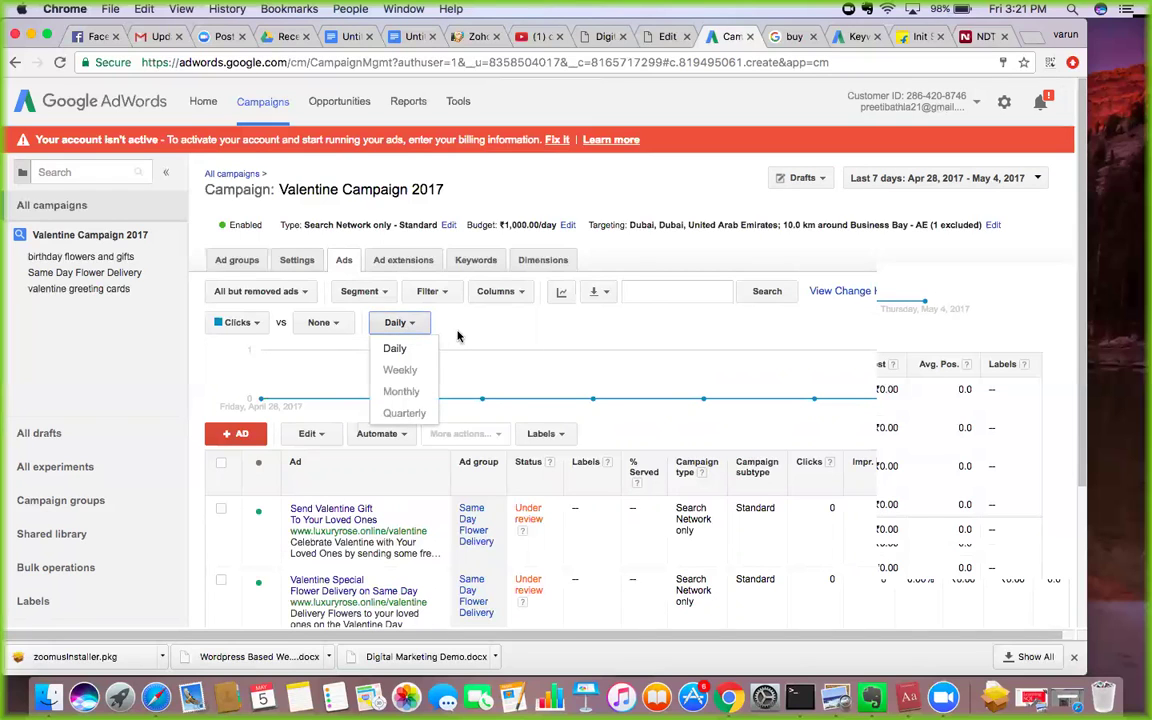
pyautogui.click(458, 334)
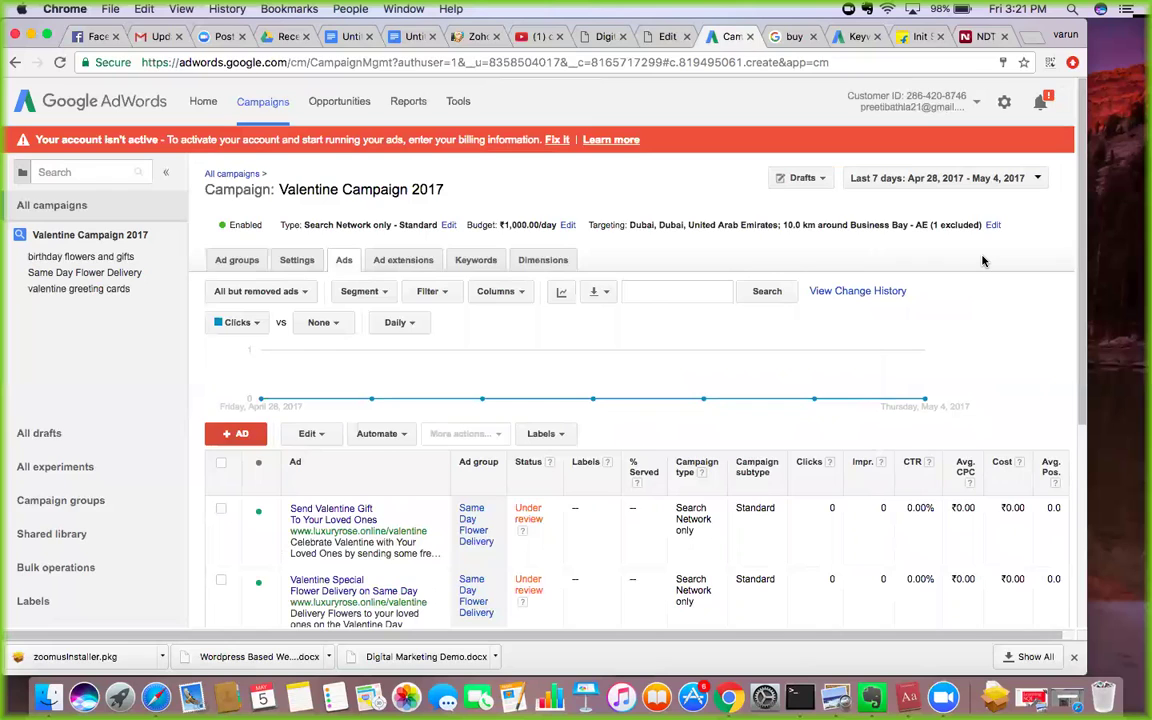
pyautogui.click(985, 178)
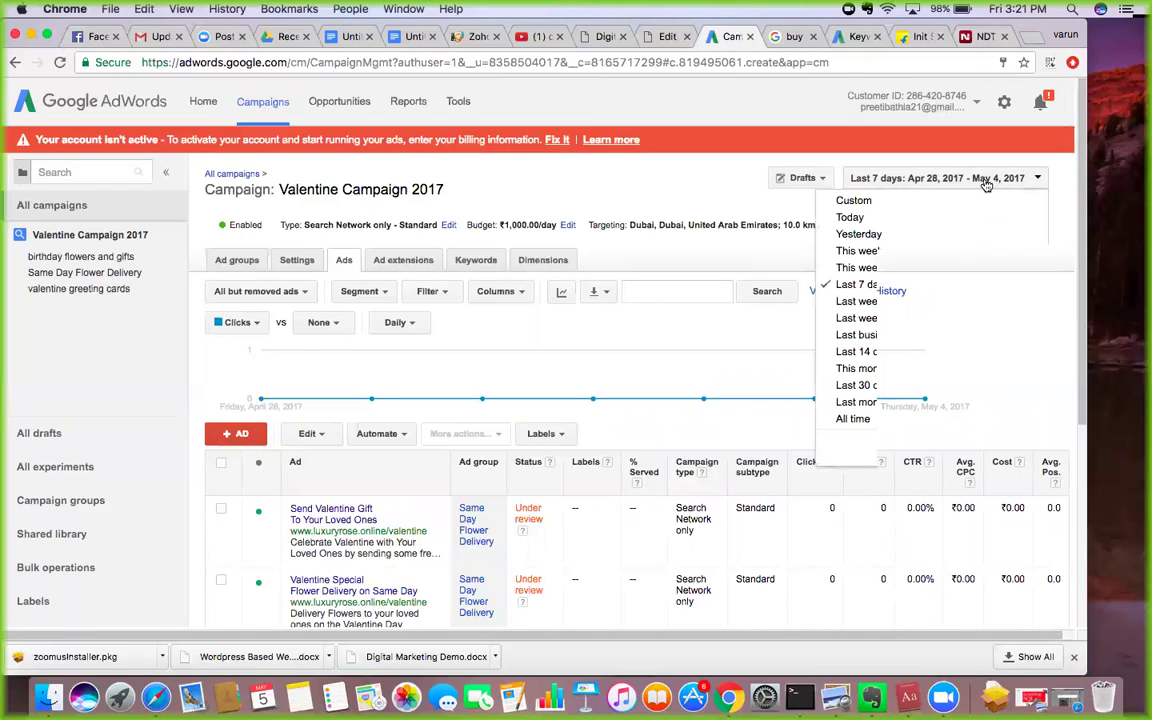
pyautogui.click(745, 232)
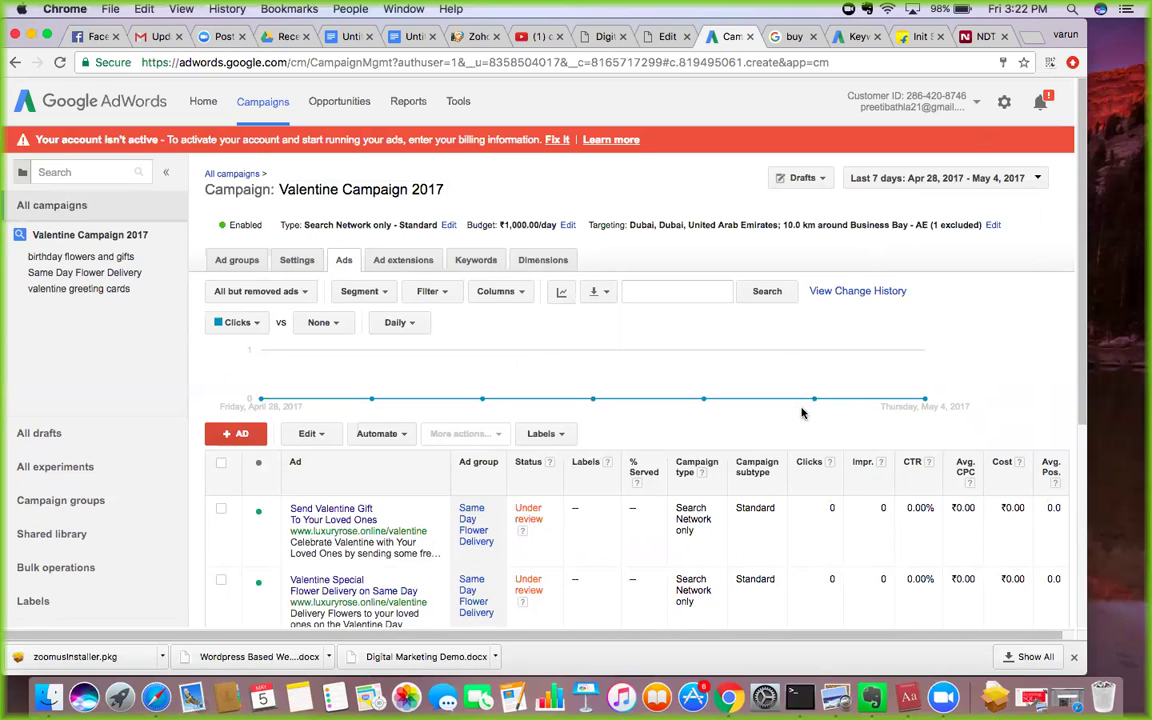
# - Look through the two Same Day Flower Delivery ads, then show the campaign's ad extensions
pyautogui.scroll(-4, 801, 413)
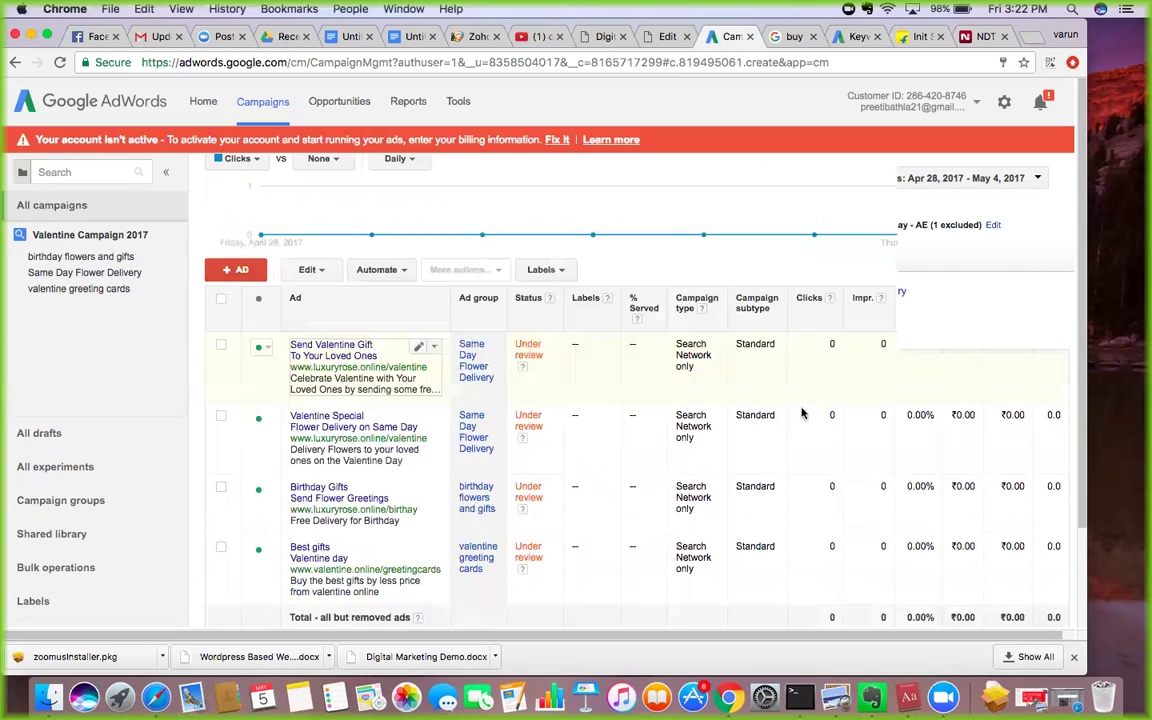
pyautogui.scroll(4, 801, 413)
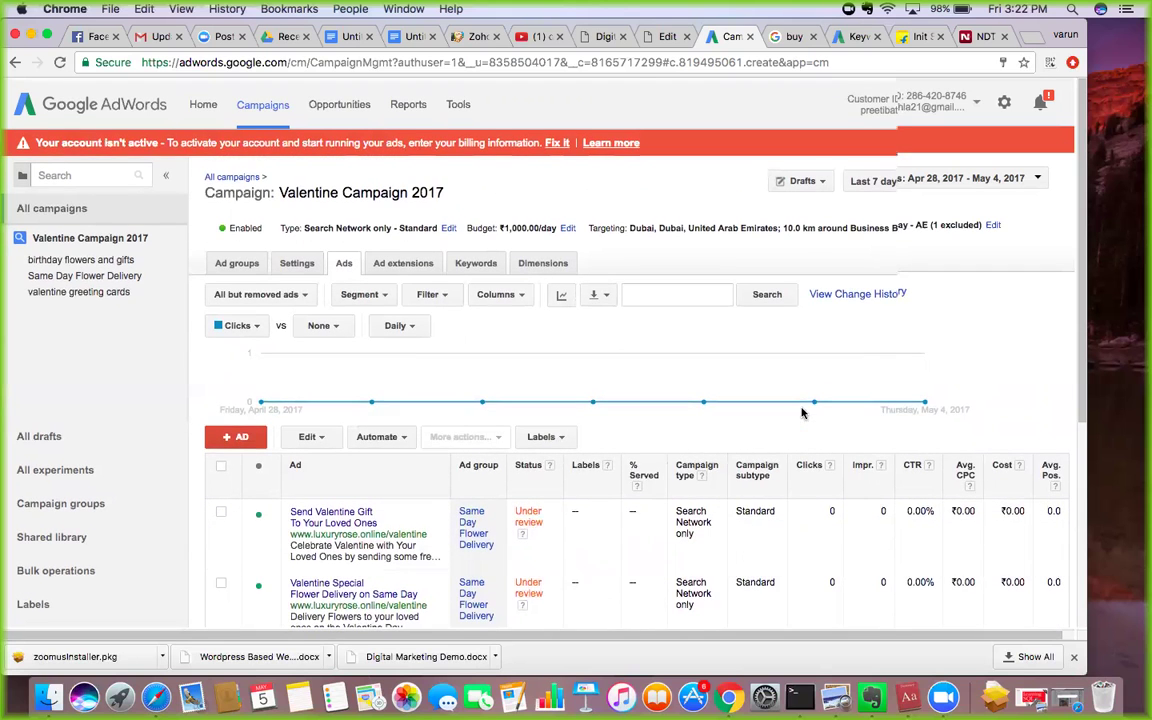
pyautogui.click(405, 261)
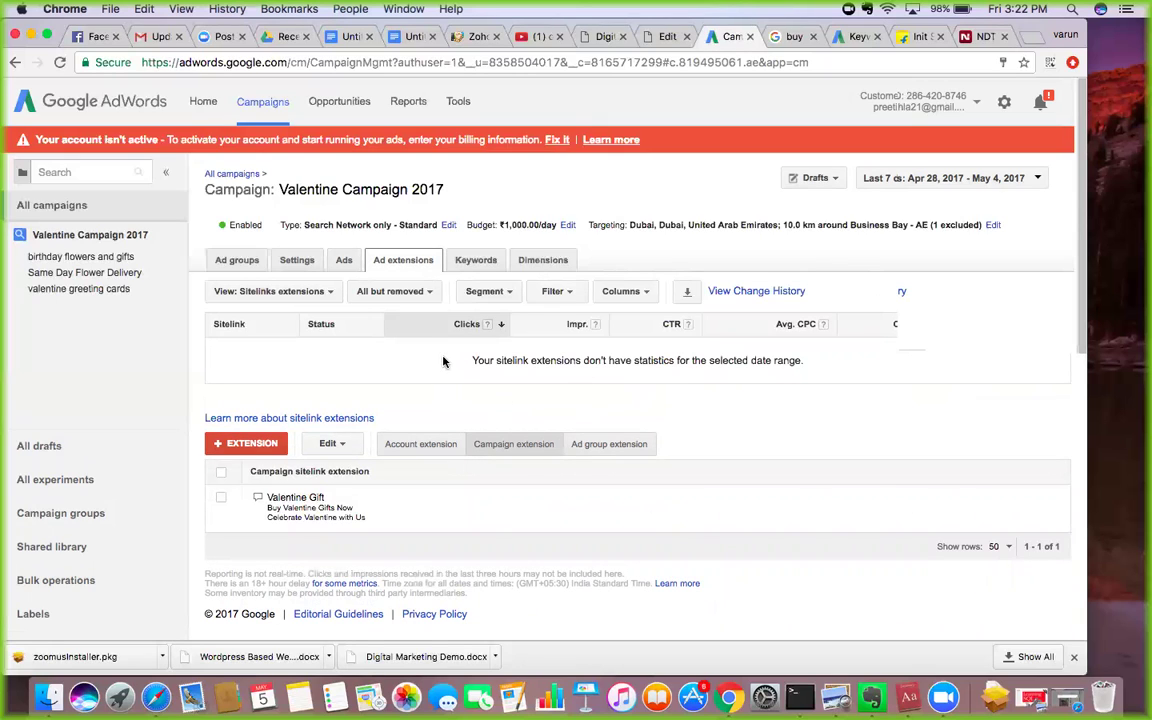
# - Check the campaign's location and call extensions, then show its keyword list
pyautogui.click(328, 300)
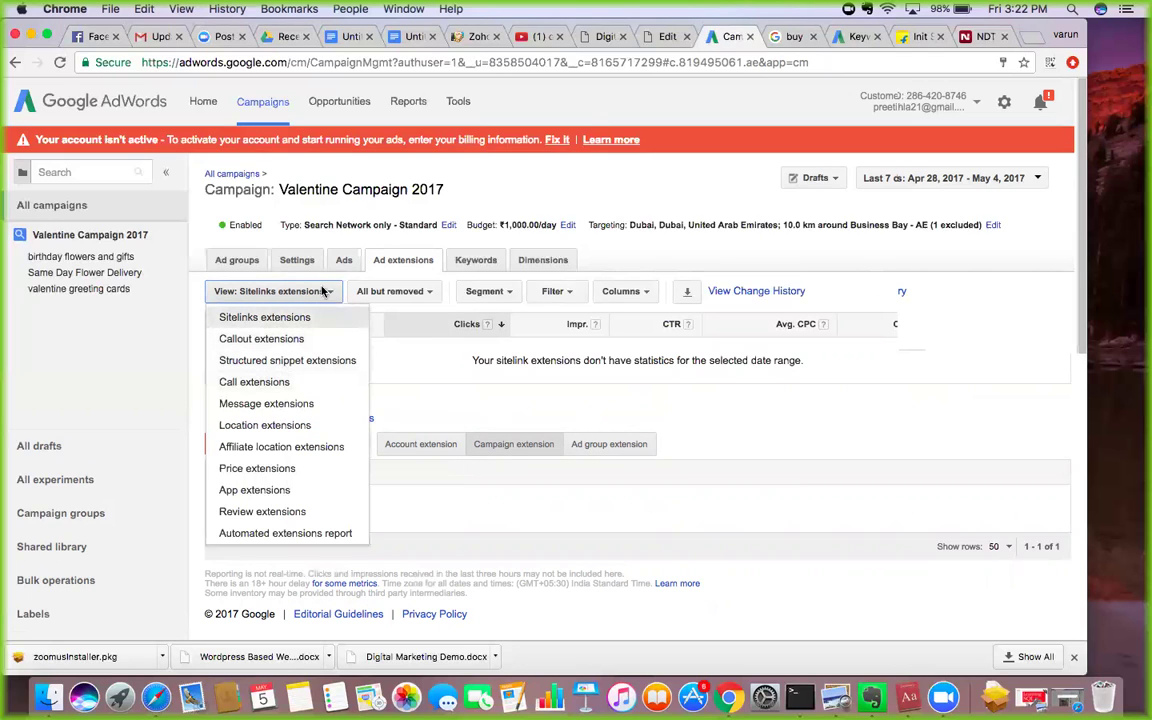
pyautogui.click(319, 427)
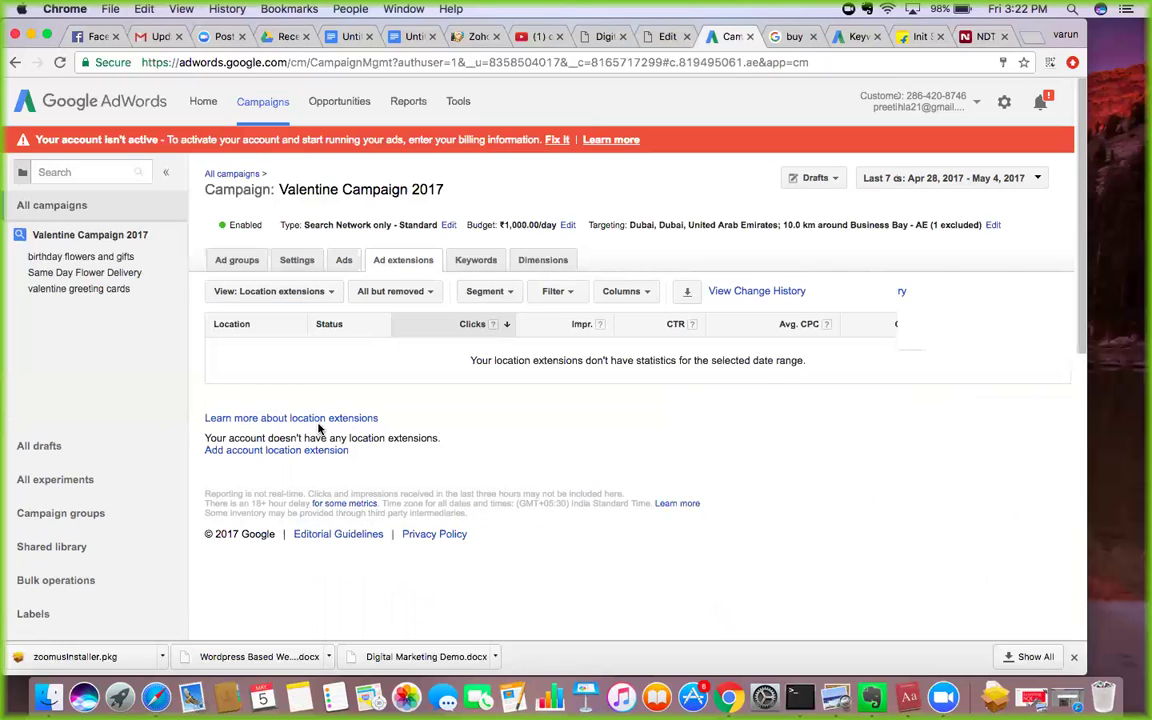
pyautogui.click(328, 291)
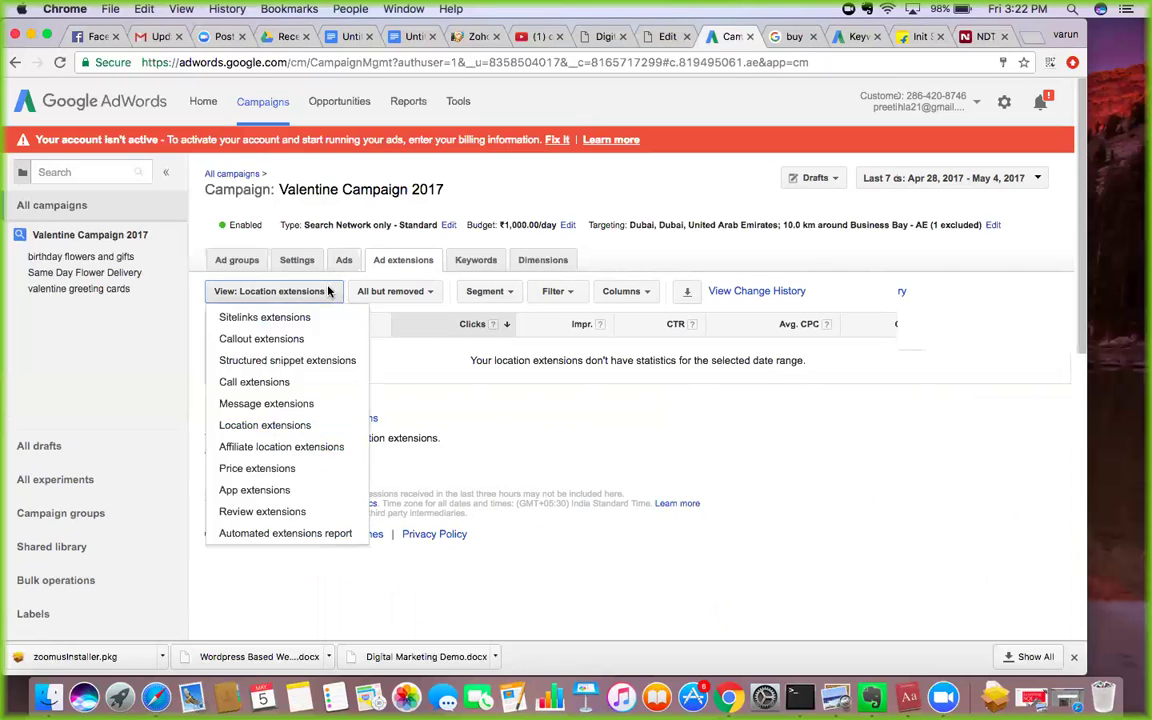
pyautogui.click(315, 381)
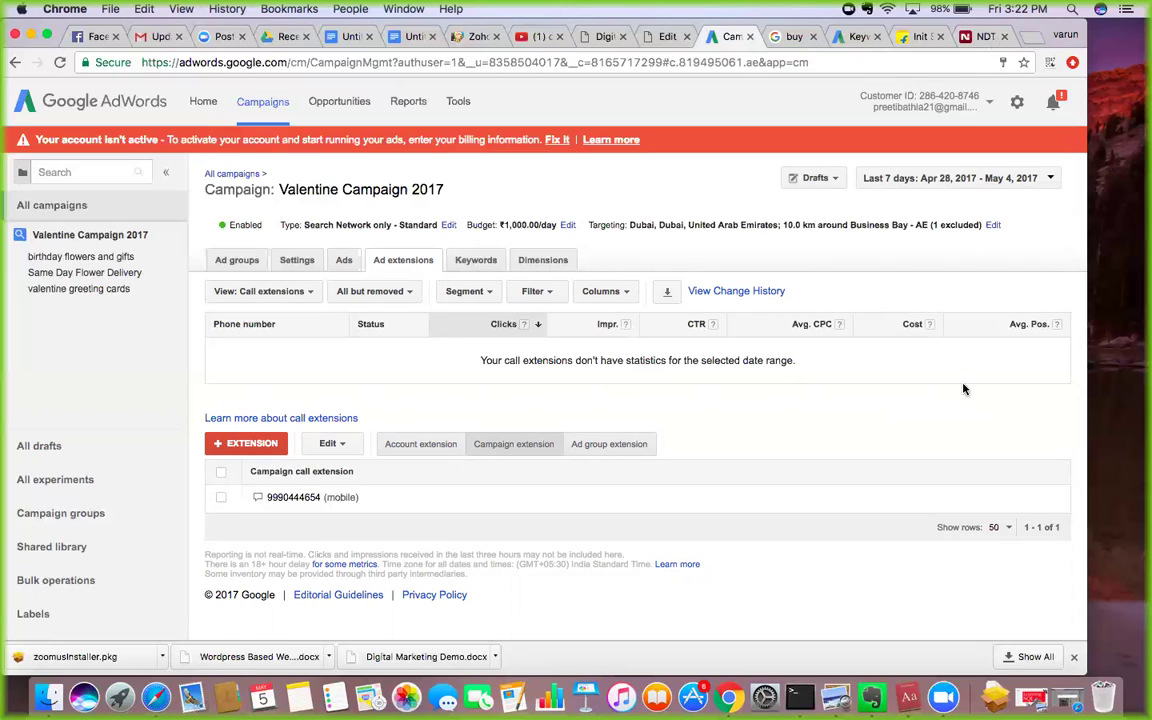
pyautogui.click(478, 262)
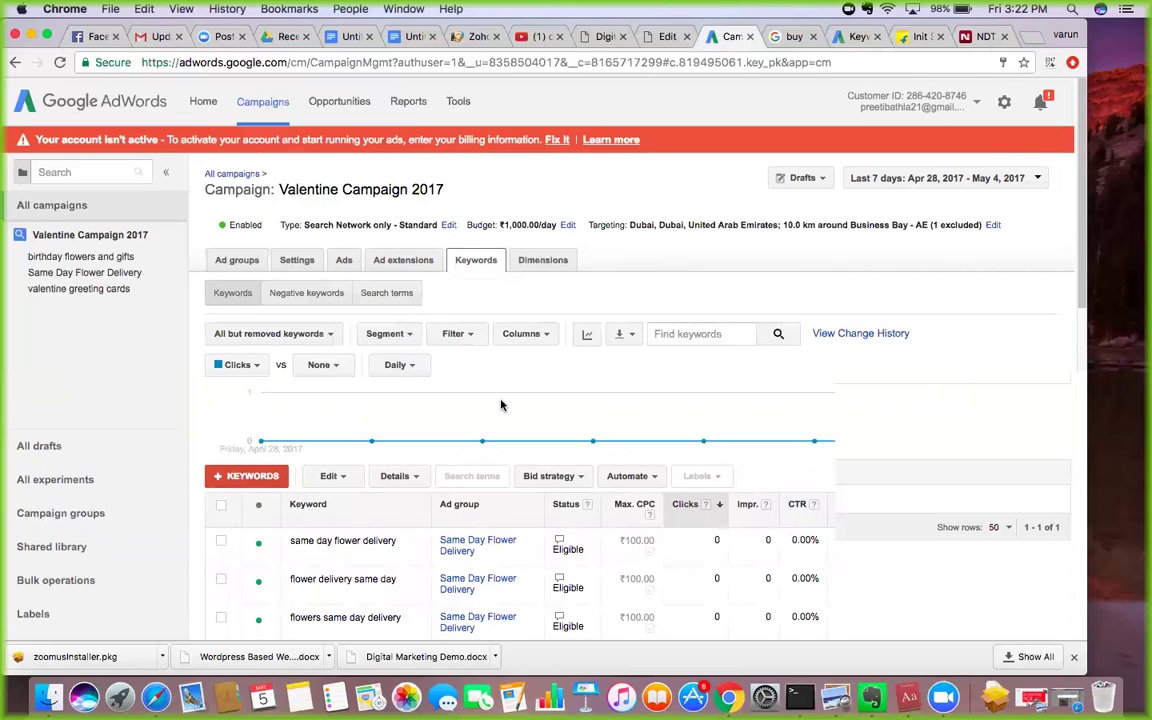
pyautogui.scroll(-1, 501, 404)
pyautogui.scroll(-5, 501, 404)
pyautogui.scroll(-5, 501, 404)
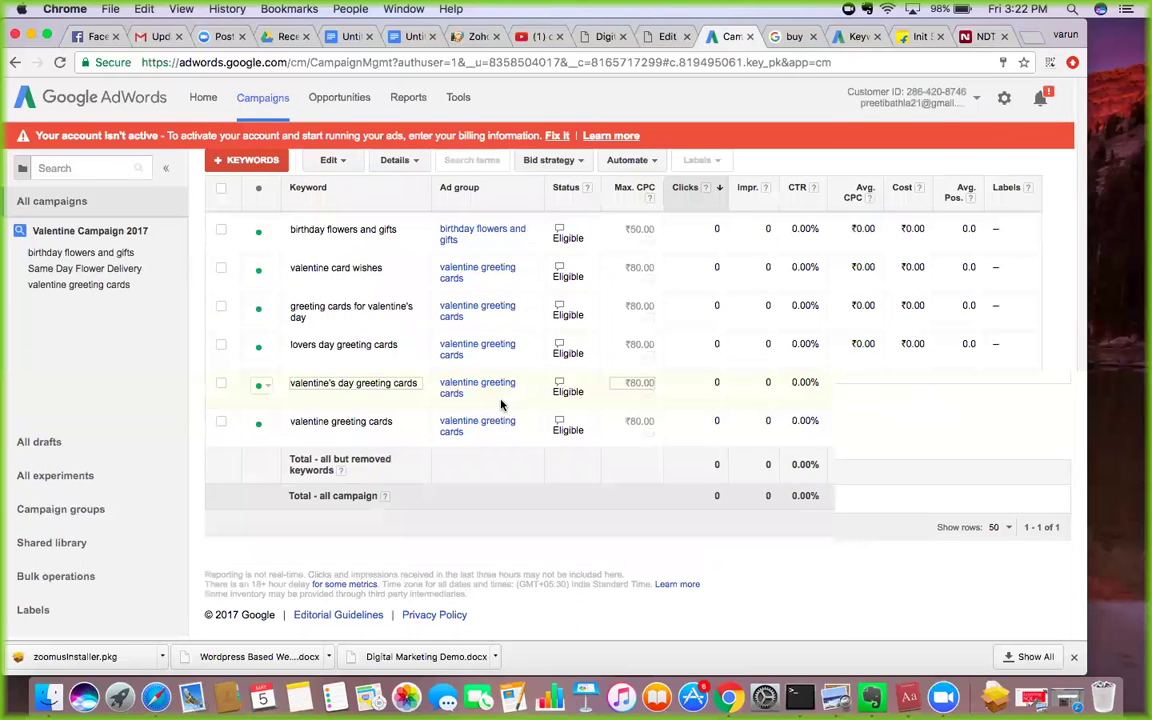
pyautogui.scroll(3, 501, 404)
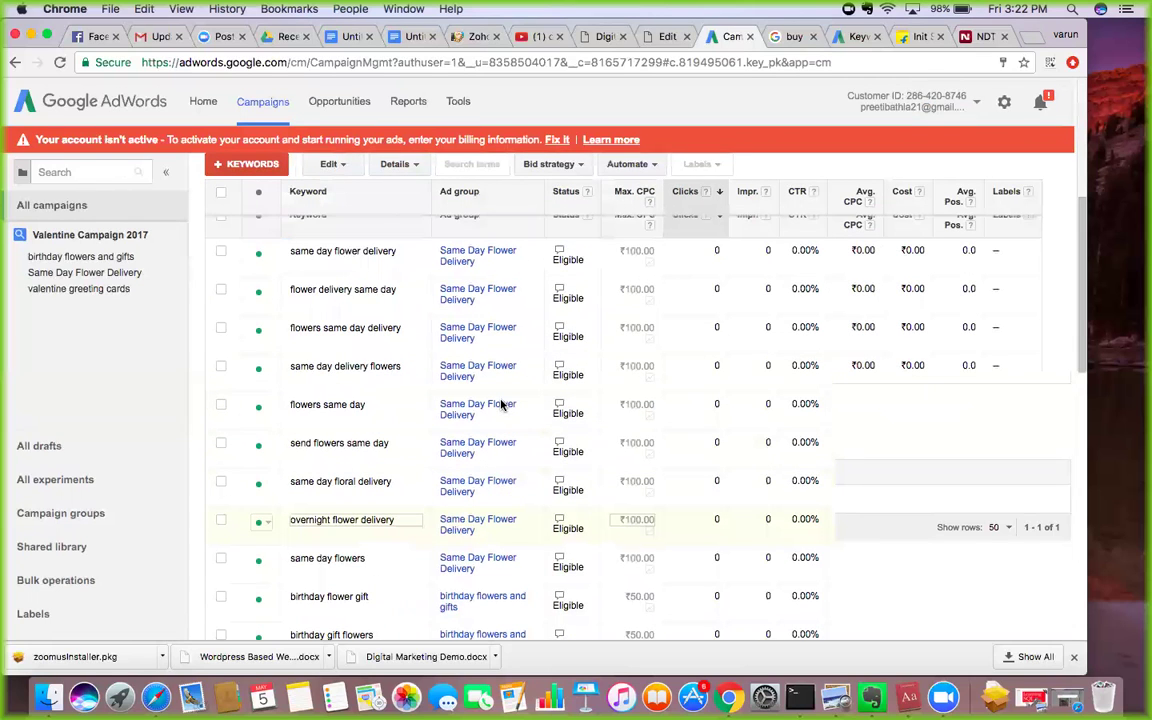
pyautogui.scroll(4, 501, 404)
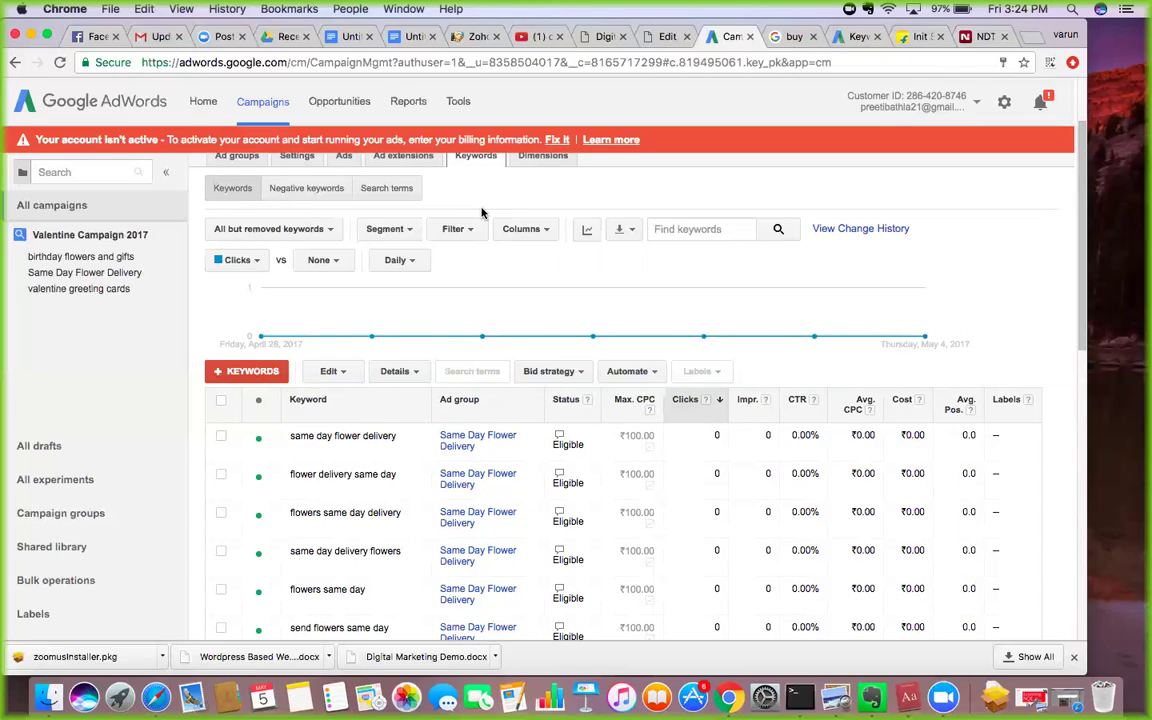
# - Look through the keyword list, then show the device breakdown: computers, mobile, tablets at 0 clicks
pyautogui.scroll(-5, 431, 330)
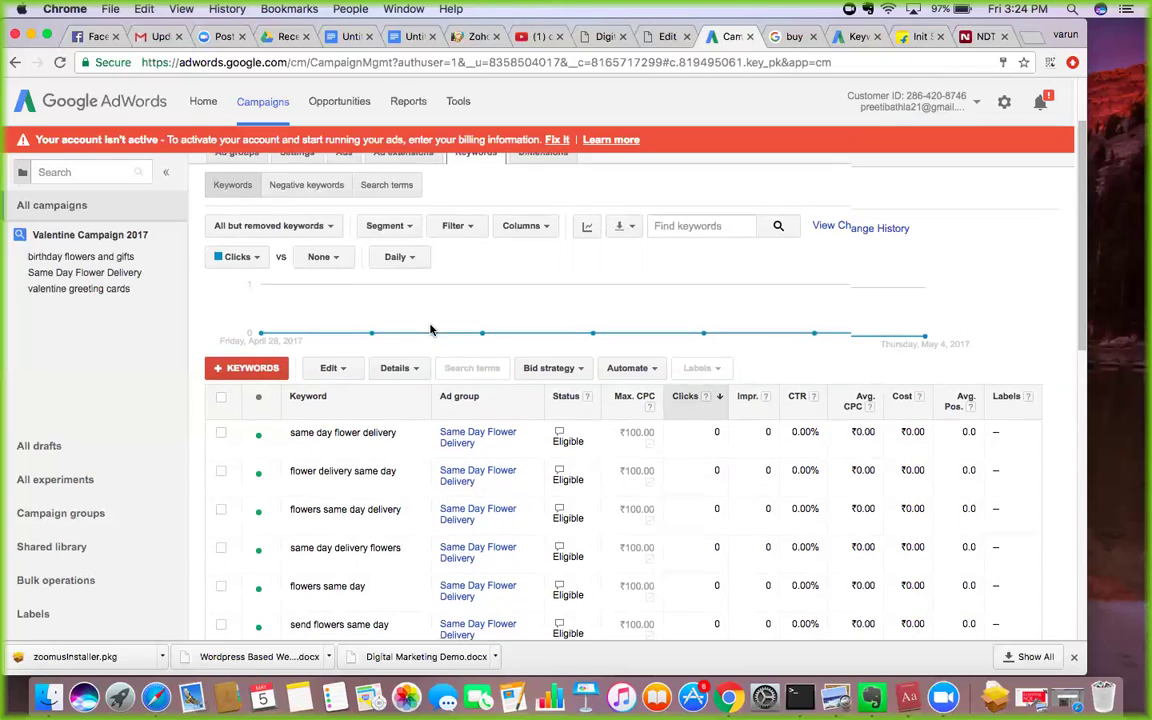
pyautogui.scroll(-5, 431, 330)
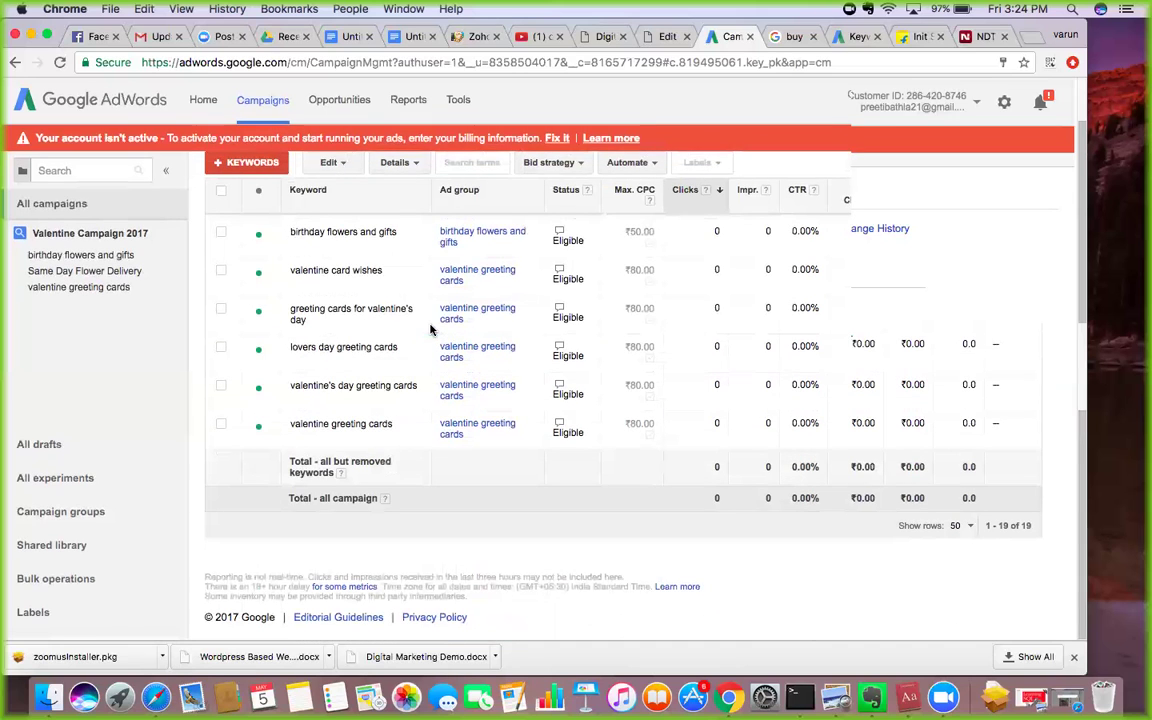
pyautogui.scroll(4, 431, 330)
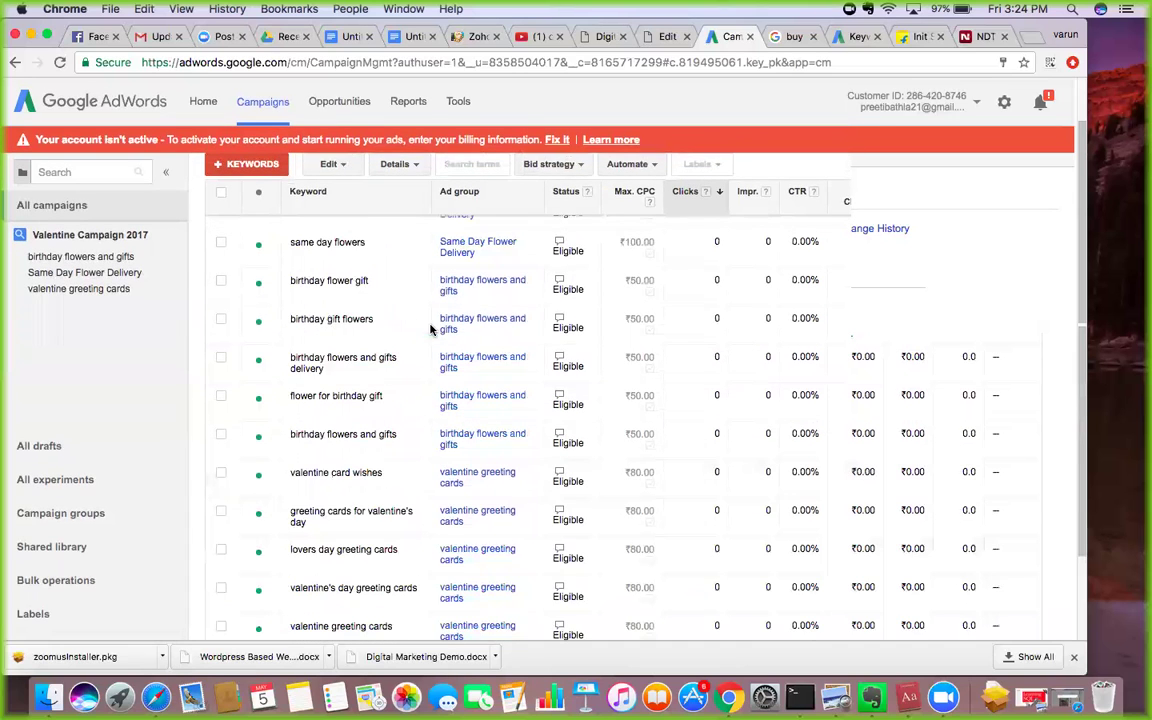
pyautogui.scroll(8, 431, 330)
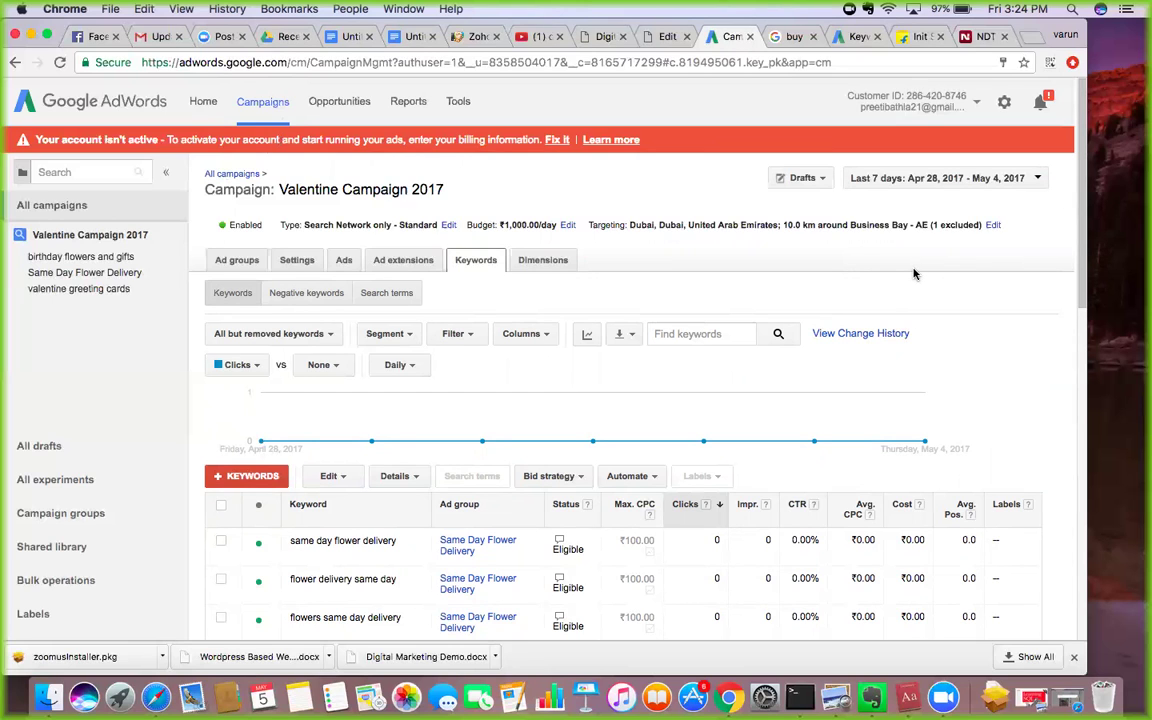
pyautogui.scroll(-2, 792, 395)
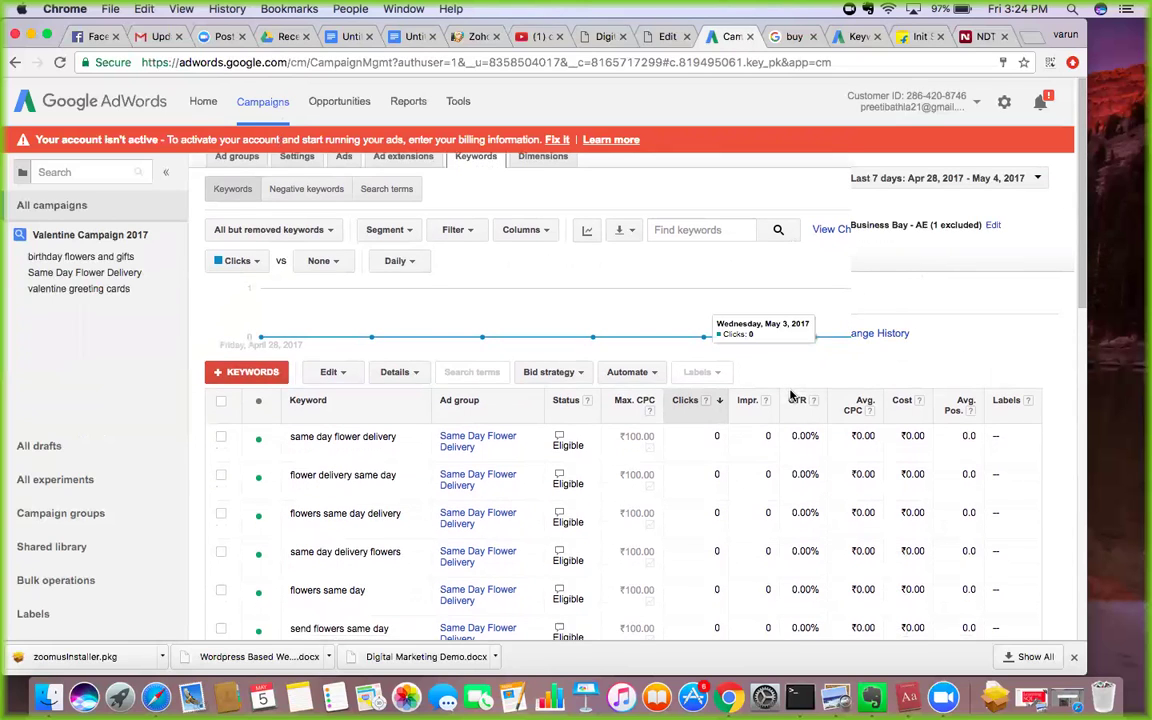
pyautogui.scroll(-1, 730, 404)
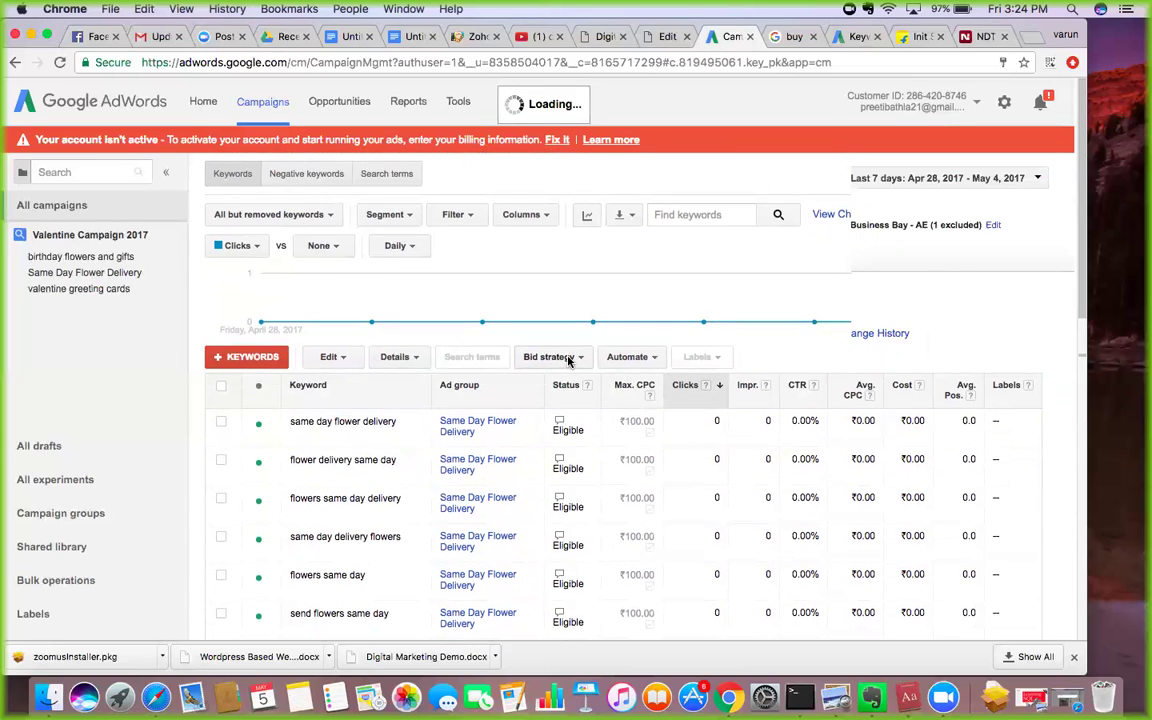
pyautogui.scroll(2, 568, 362)
pyautogui.click(296, 260)
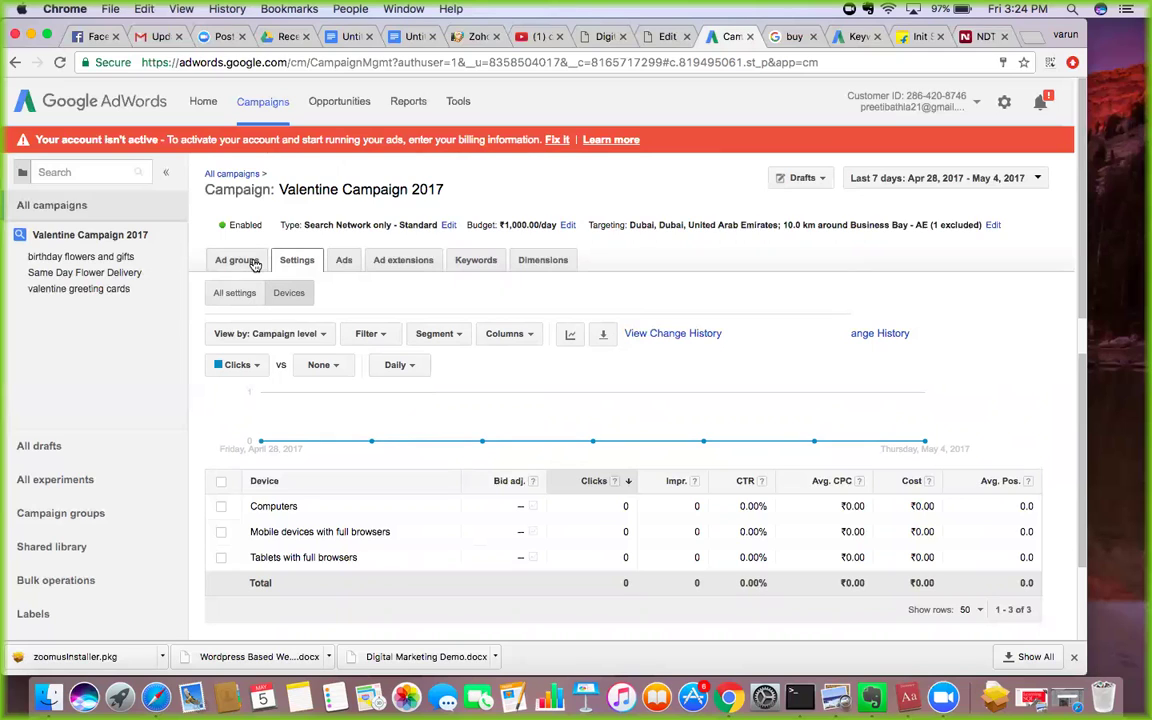
# - Review all campaign settings, including Manual CPC and the ₹1,000.00/day budget, then return to the Ads list
pyautogui.click(234, 292)
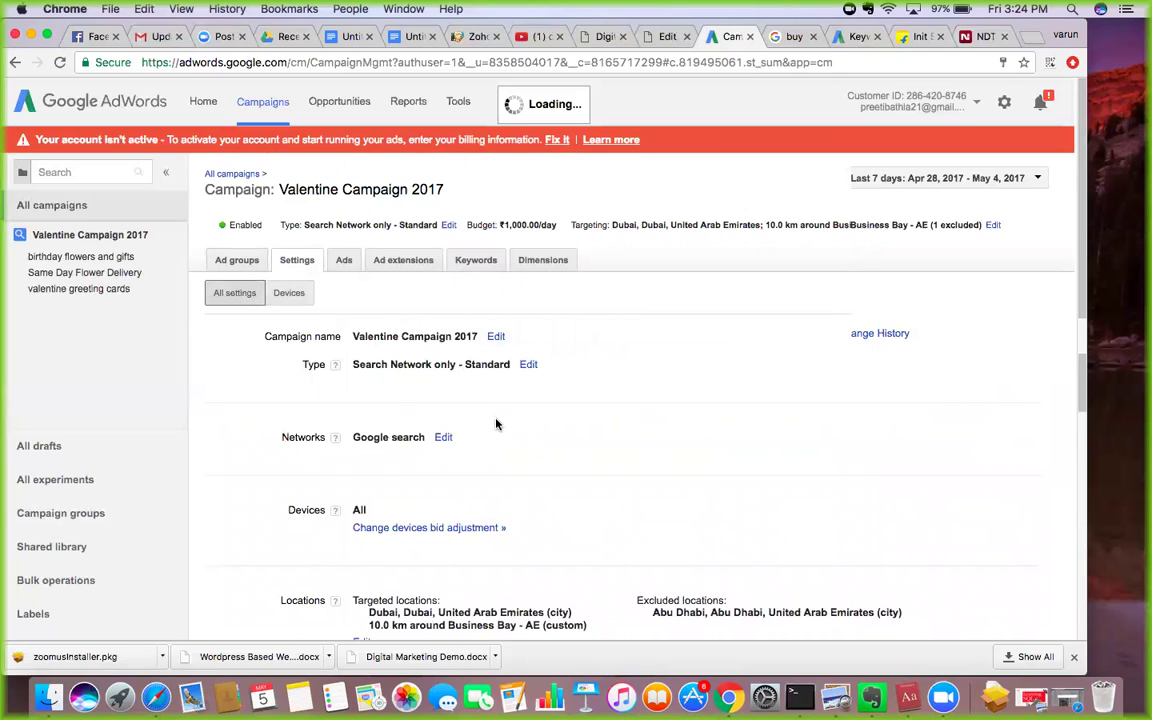
pyautogui.scroll(-5, 496, 424)
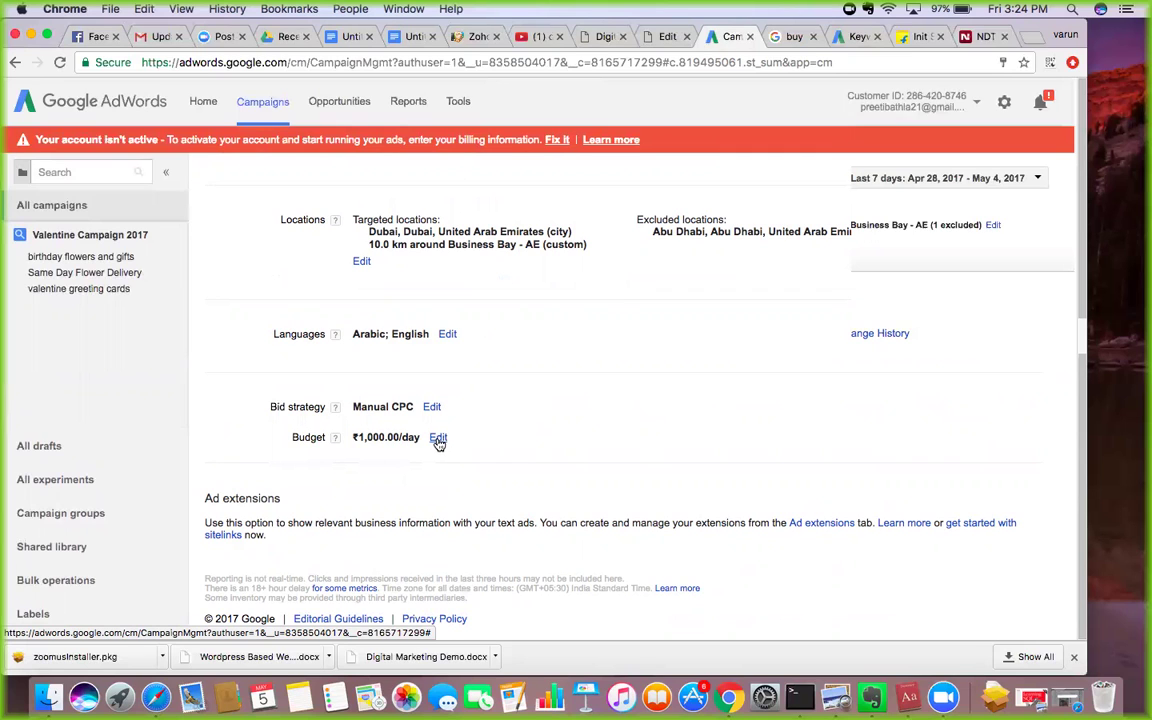
pyautogui.scroll(5, 462, 441)
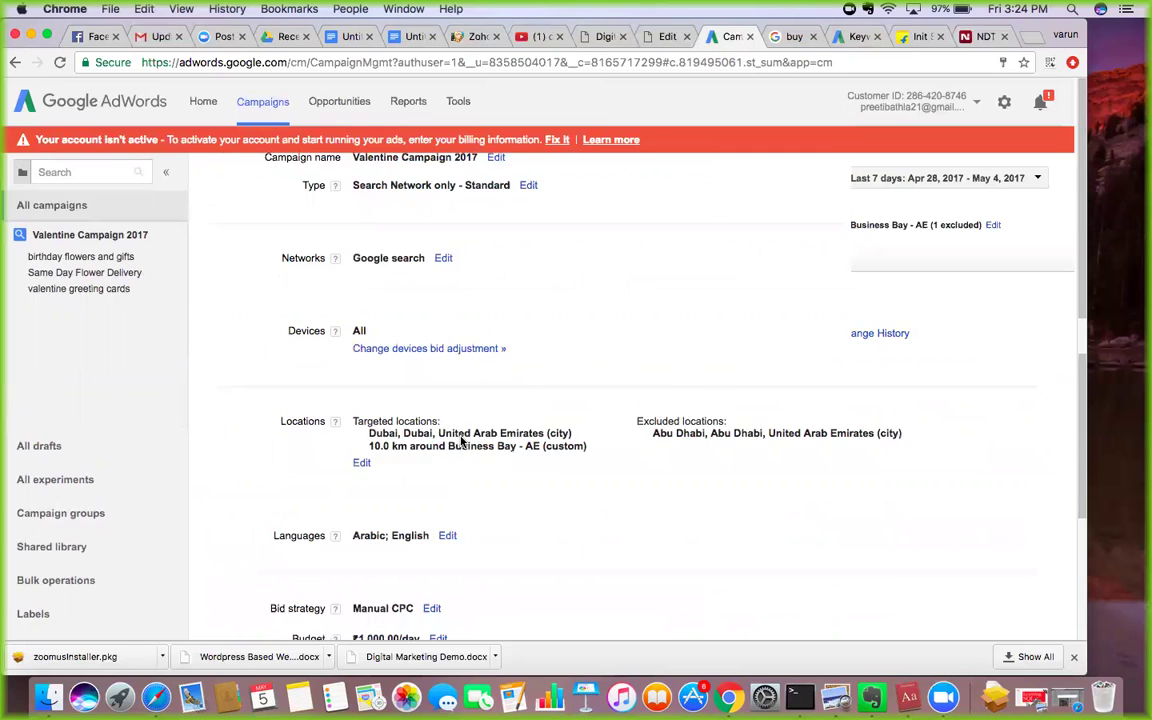
pyautogui.scroll(-5, 461, 441)
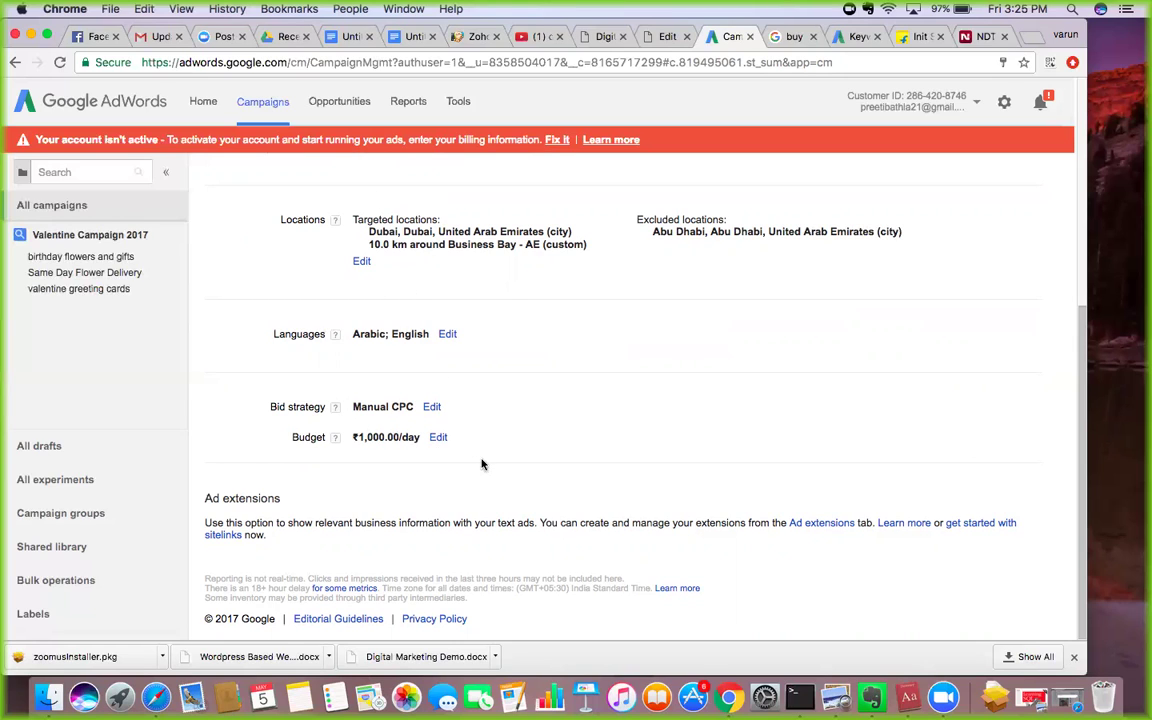
pyautogui.scroll(5, 483, 465)
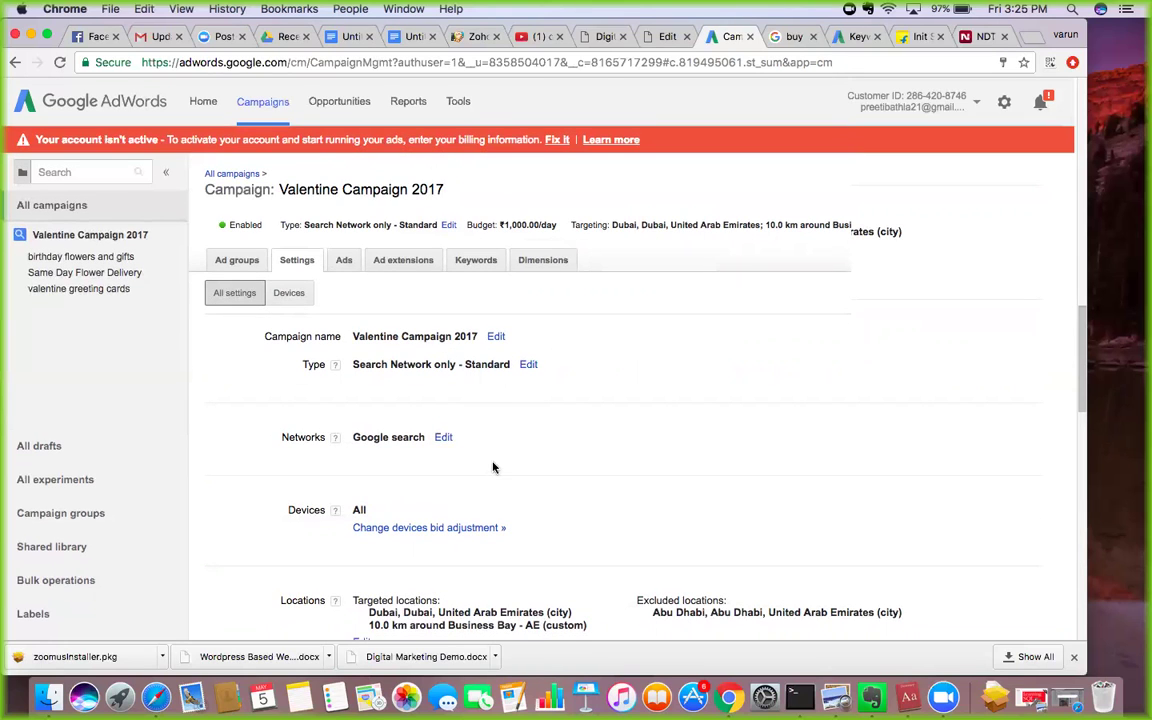
pyautogui.scroll(-5, 492, 467)
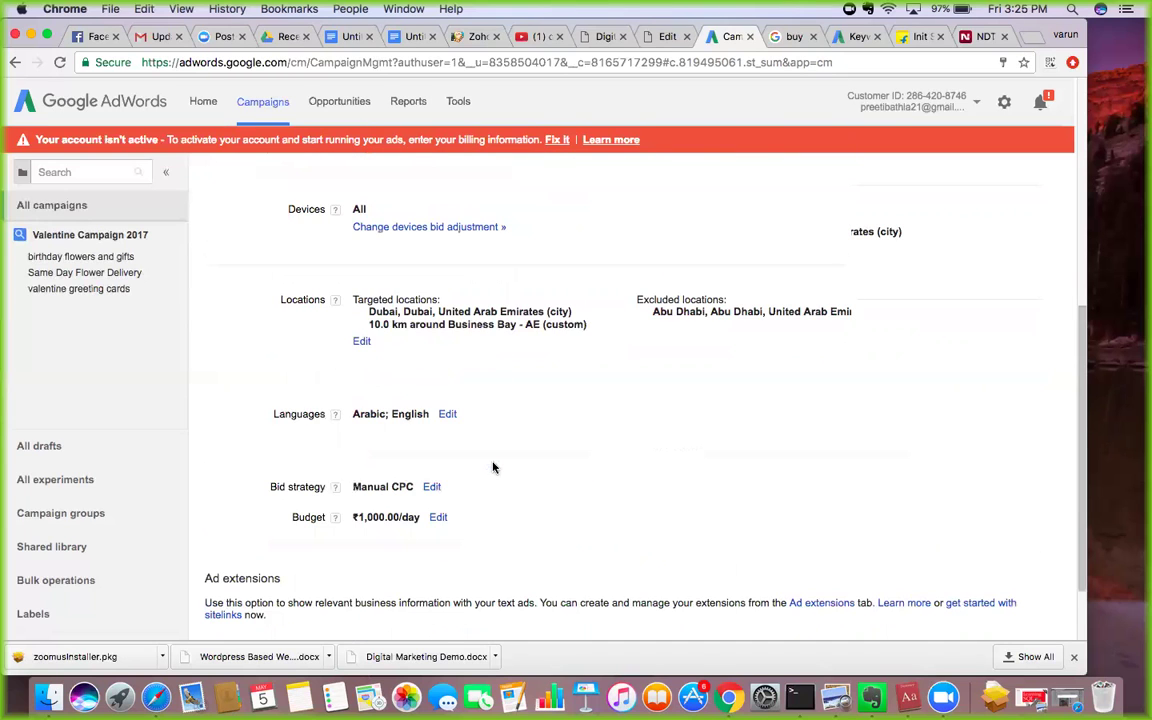
pyautogui.scroll(5, 492, 467)
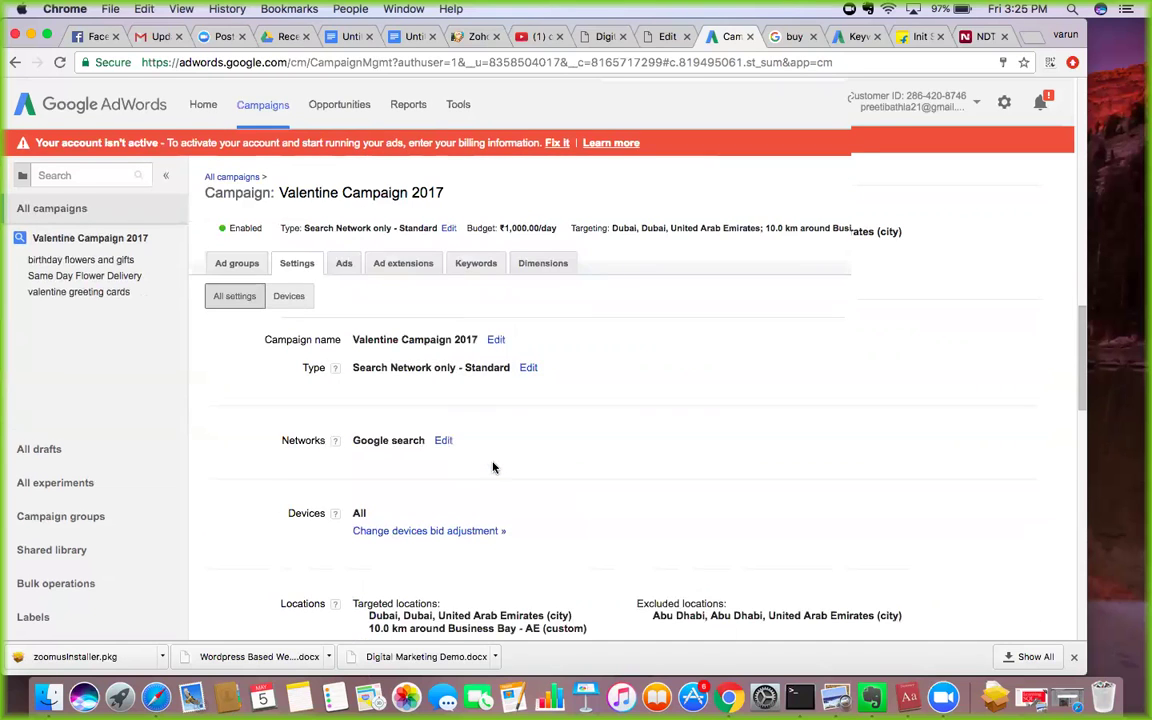
pyautogui.scroll(-4, 492, 467)
pyautogui.scroll(4, 492, 467)
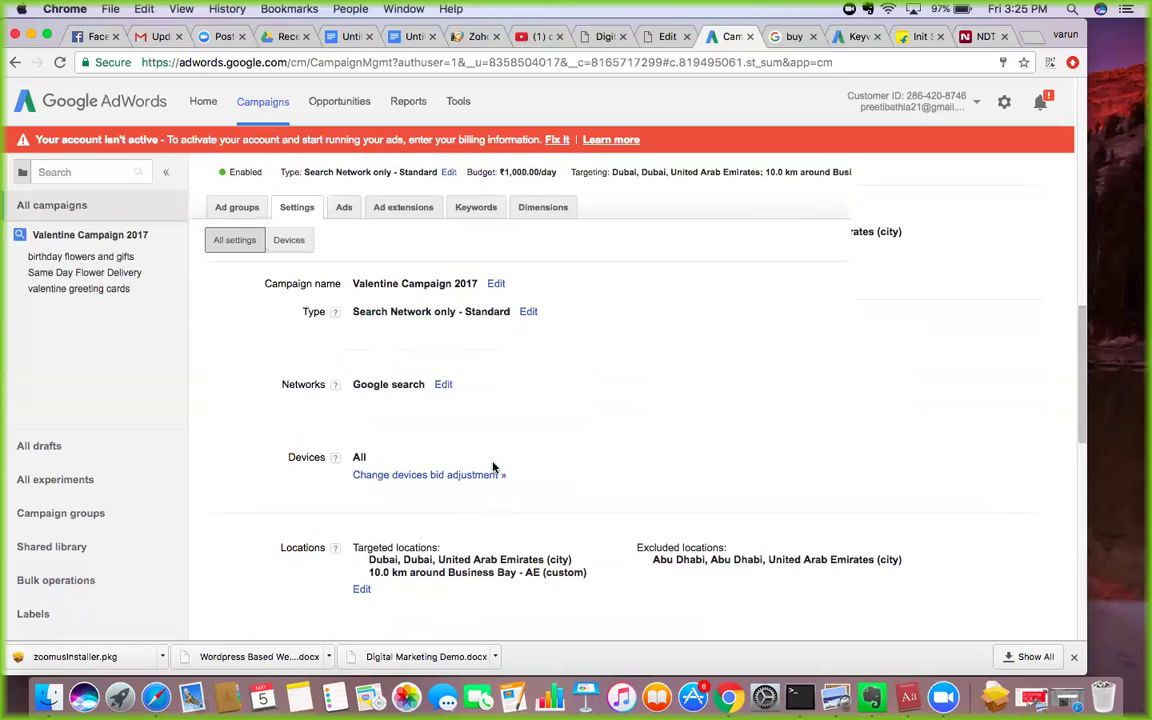
pyautogui.scroll(1, 492, 467)
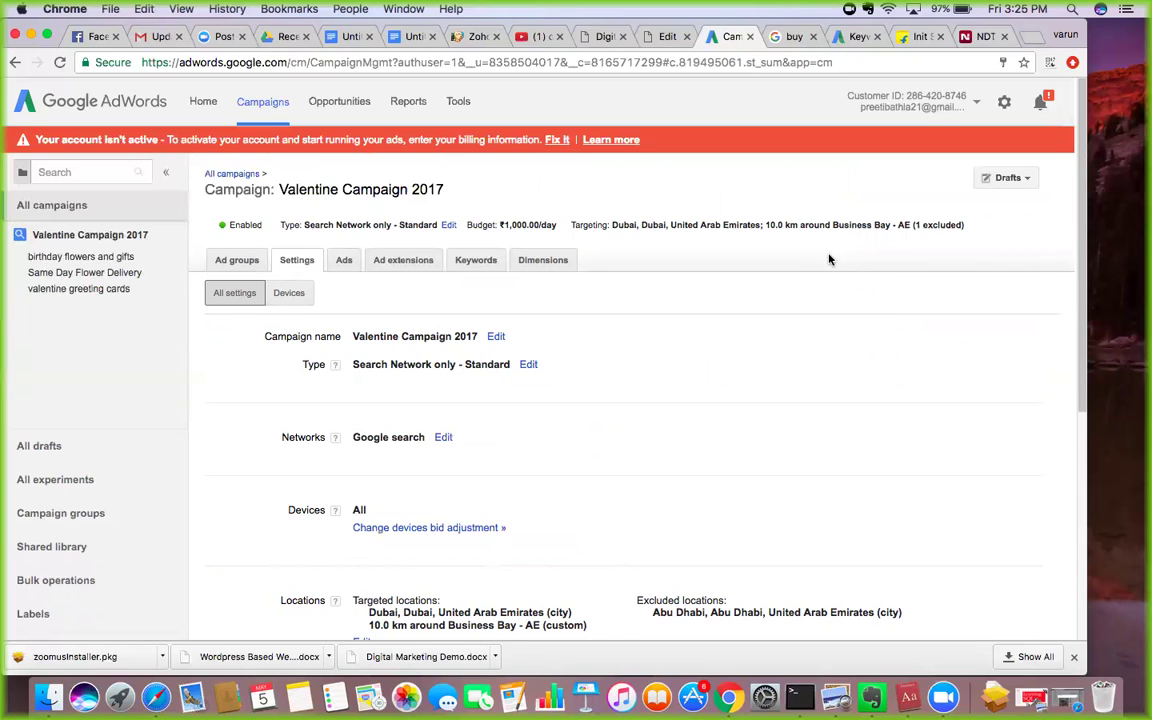
pyautogui.click(342, 262)
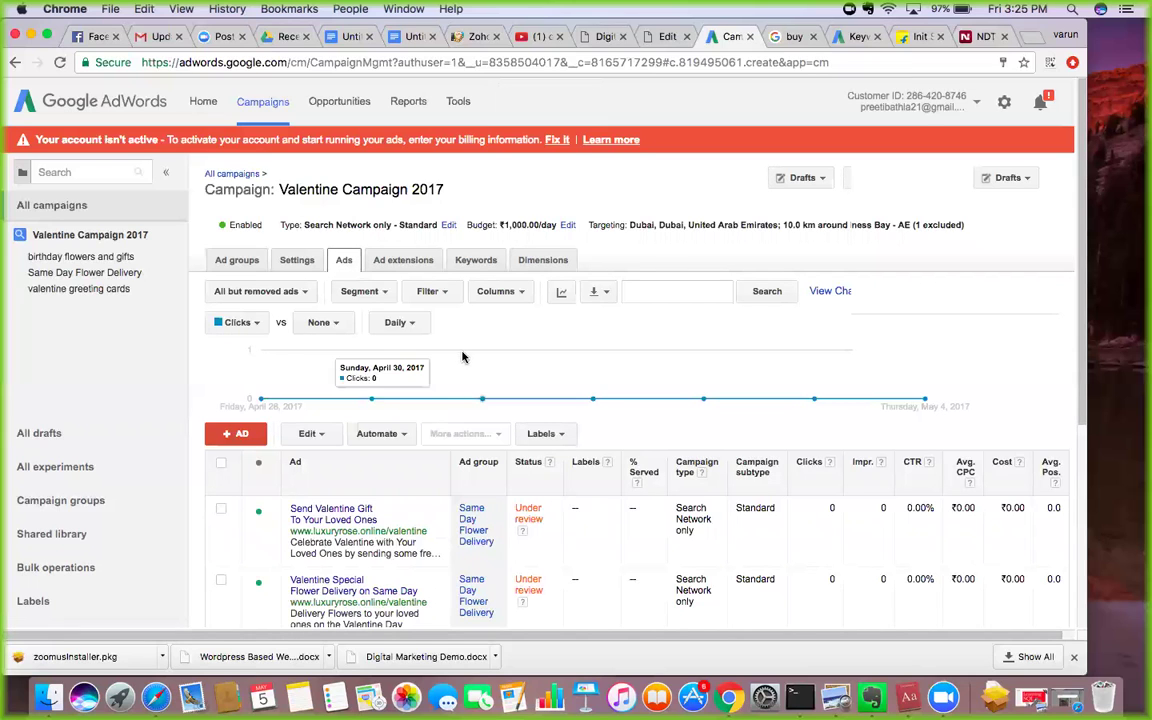
pyautogui.scroll(-2, 583, 440)
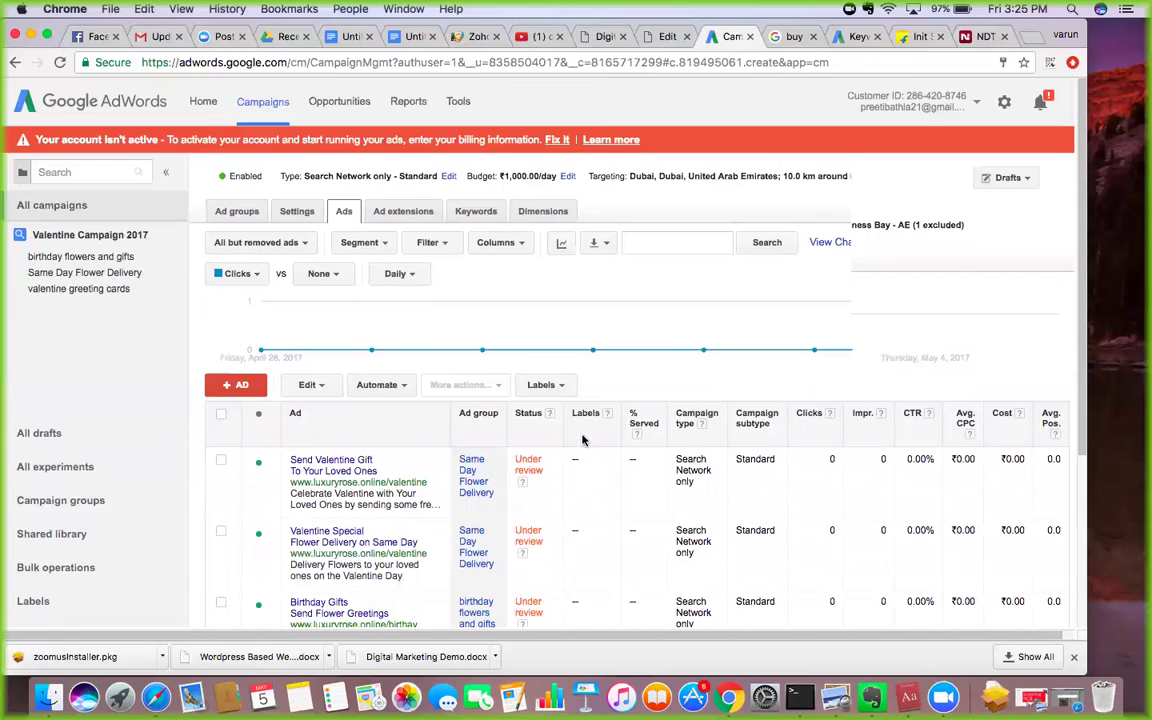
pyautogui.scroll(-4, 583, 440)
pyautogui.scroll(3, 583, 440)
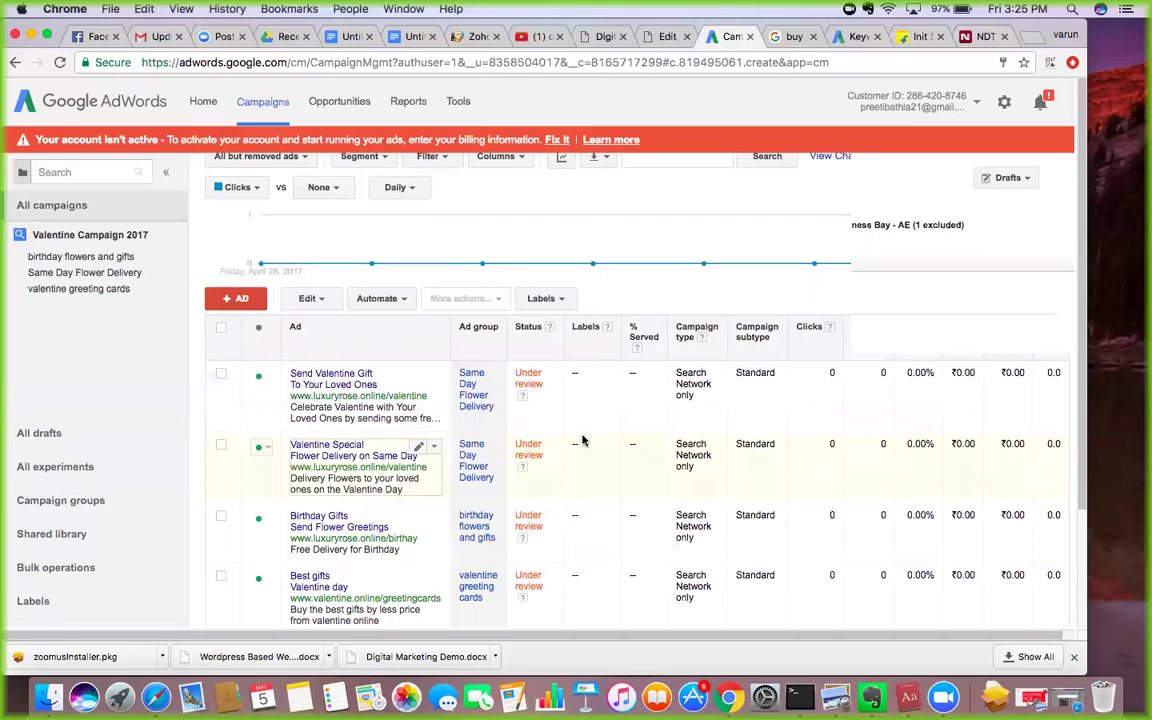
pyautogui.scroll(-2, 583, 440)
pyautogui.scroll(3, 583, 440)
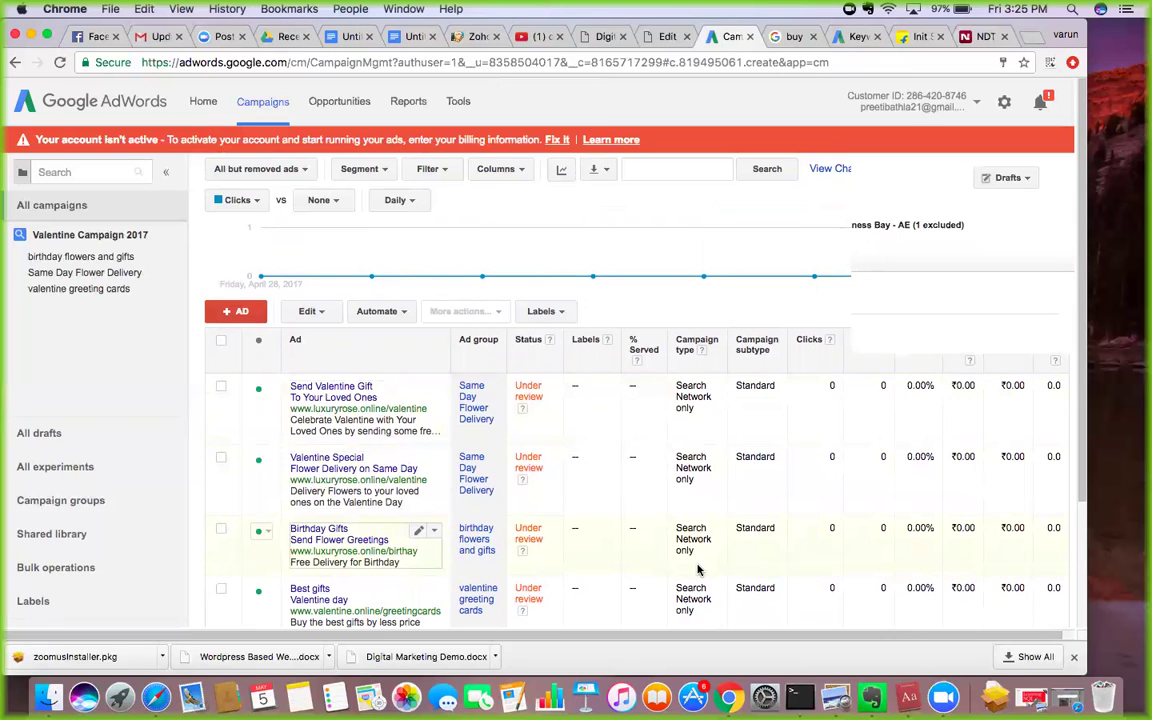
pyautogui.scroll(-3, 698, 570)
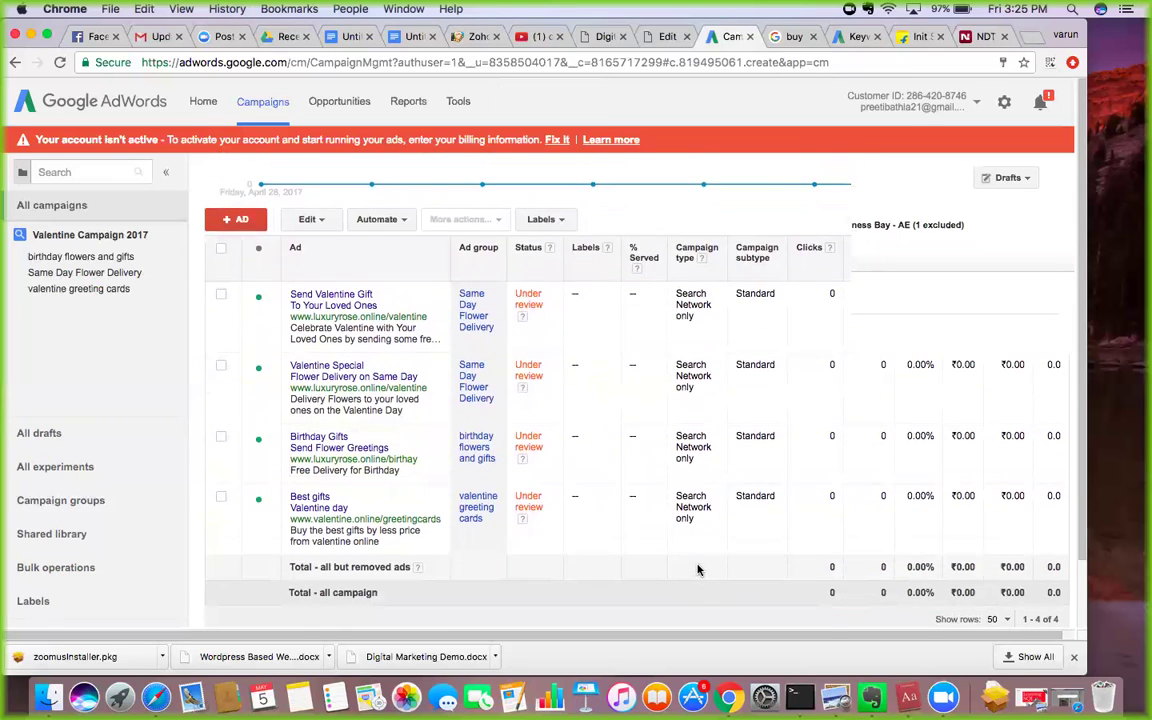
pyautogui.scroll(5, 698, 570)
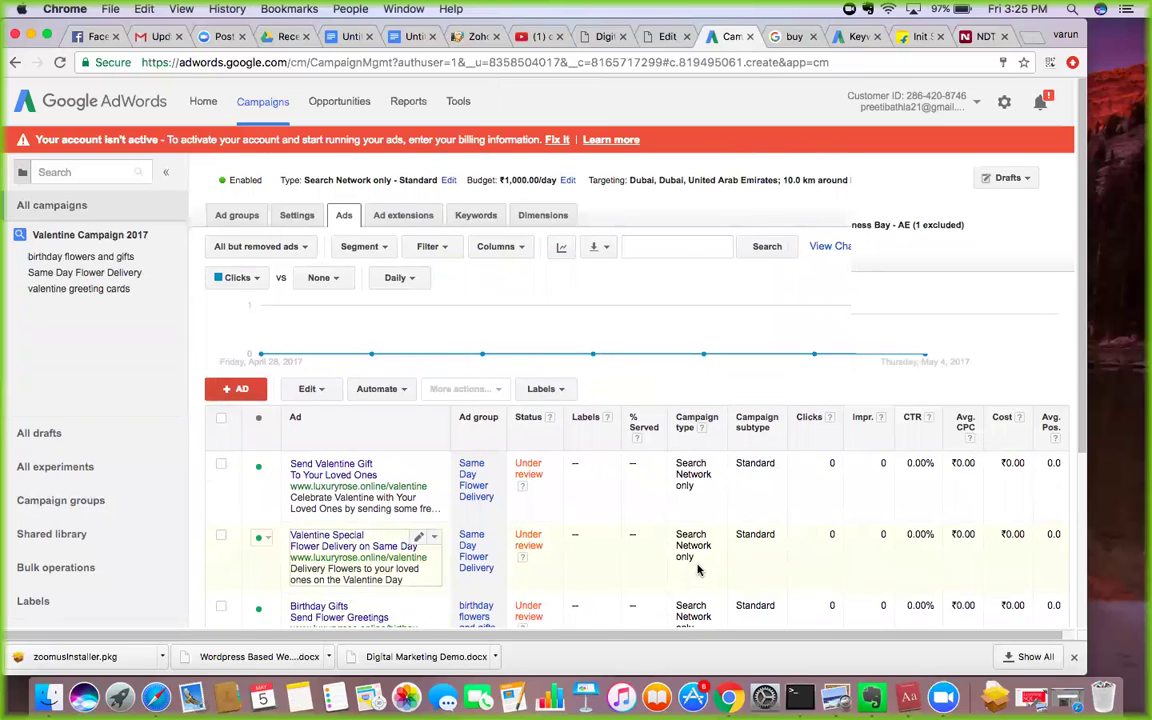